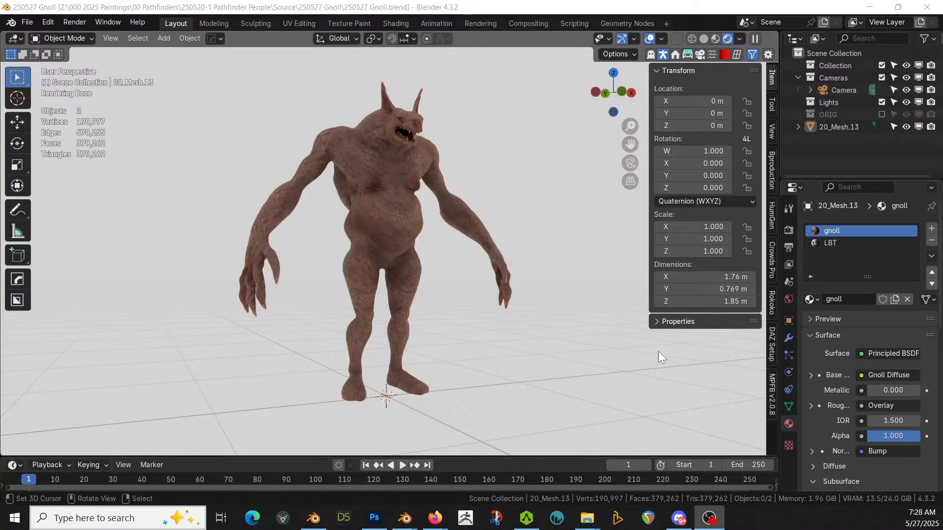
- Examine the textured gnoll model from several angles, including a close look at its head and upper body
middle_click_drag(588, 353, 391, 54)
scroll(508, 372, "up", 3)
middle_click_drag(393, 235, 434, 242)
scroll(500, 241, "up", 2)
middle_click_drag(434, 243, 424, 181, "shift")
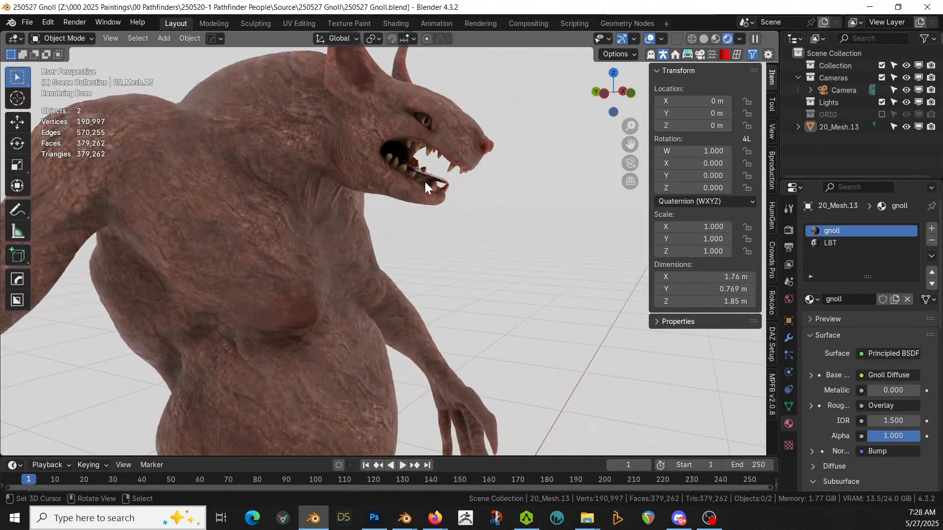
scroll(432, 196, "down", 4)
middle_click_drag(438, 210, 420, 271)
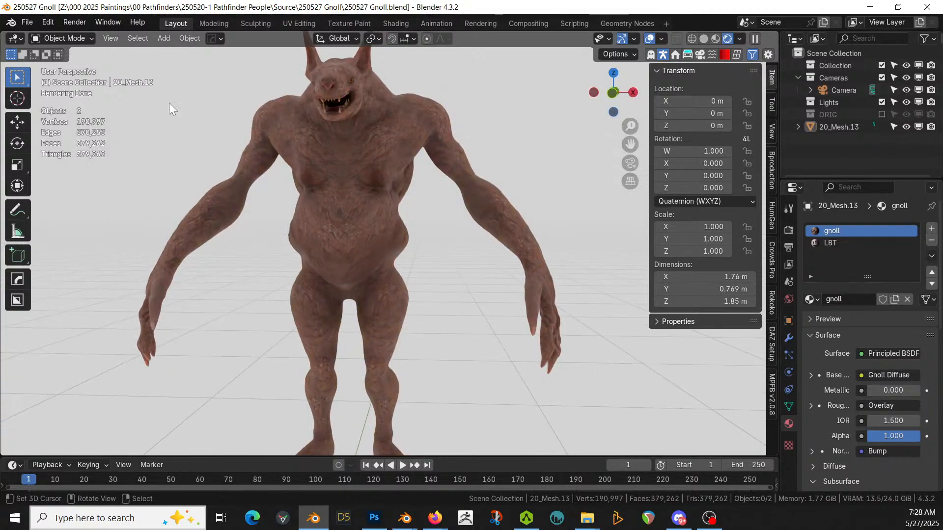
middle_click_drag(461, 329, 504, 366, "shift")
- Switch the viewport shading to Solid and frame the whole gnoll from the front
key("z")
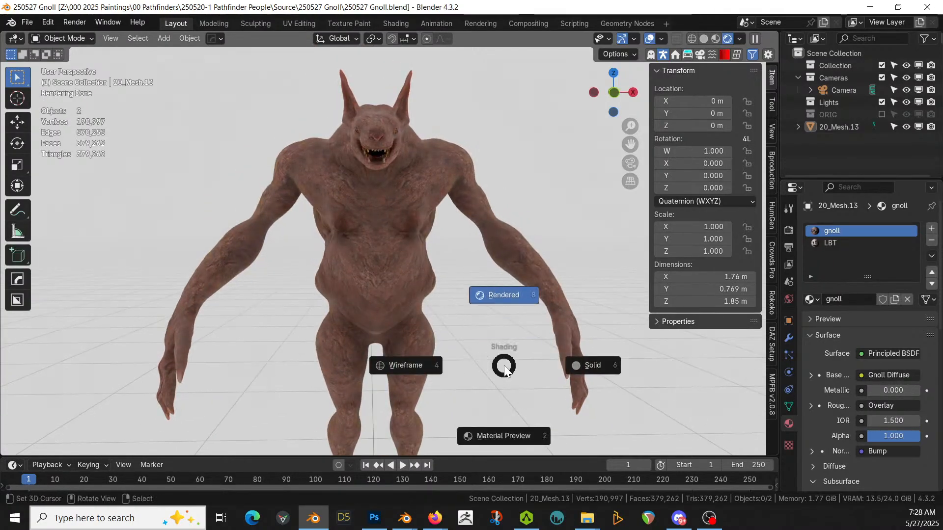
key("6")
mouse_move(504, 366)
middle_mouse_down()
mouse_move(486, 357)
mouse_move(487, 318)
mouse_move(541, 320)
mouse_move(486, 332)
mouse_move(460, 223)
mouse_move(362, 223)
mouse_move(479, 204)
mouse_move(552, 217)
mouse_move(545, 196)
mouse_move(474, 210)
mouse_move(461, 345)
mouse_move(429, 372)
mouse_move(449, 383)
mouse_move(421, 341)
mouse_move(436, 265)
mouse_move(469, 267)
mouse_move(448, 311)
mouse_move(427, 310)
mouse_move(480, 265)
mouse_move(461, 255)
mouse_move(503, 352)
middle_mouse_up()
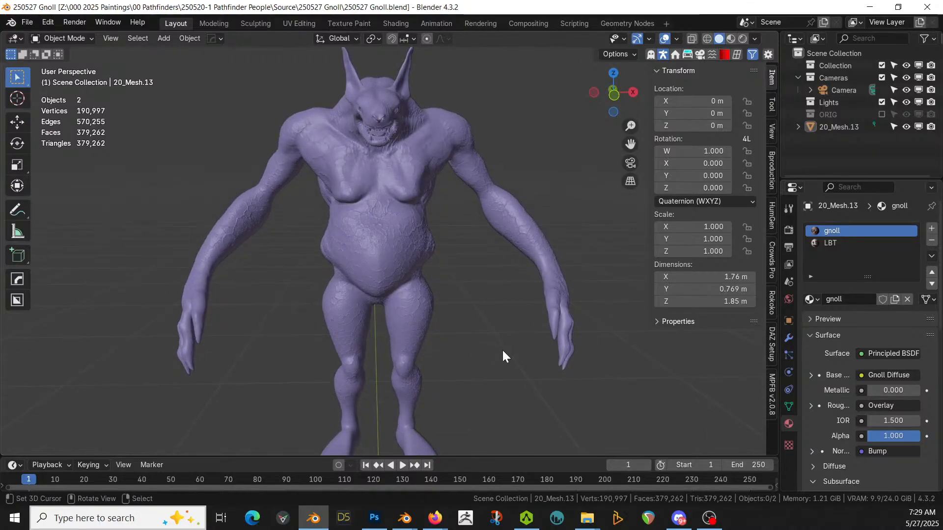
scroll(431, 240, "down", 2)
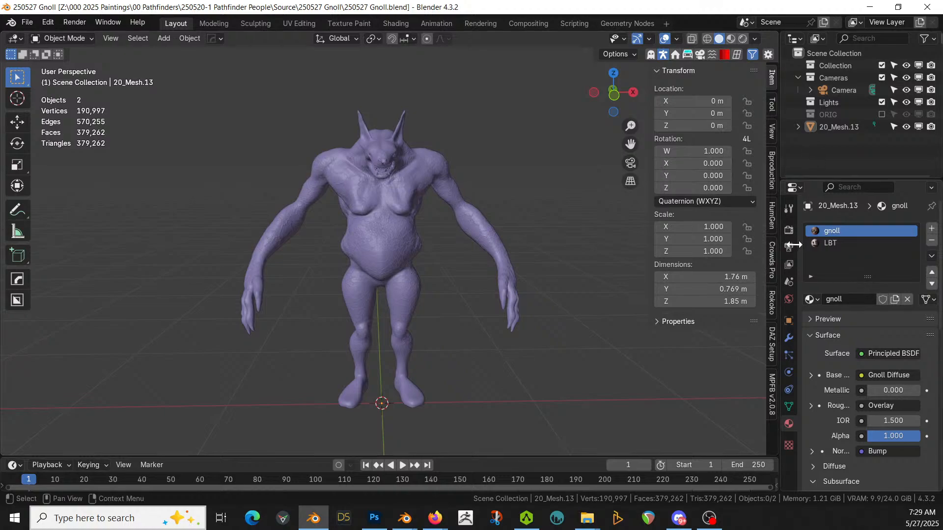
- Start a new cloth of type Top in the Divine Cut add-on, with 20_Mesh.13 as the character
left_click(717, 48)
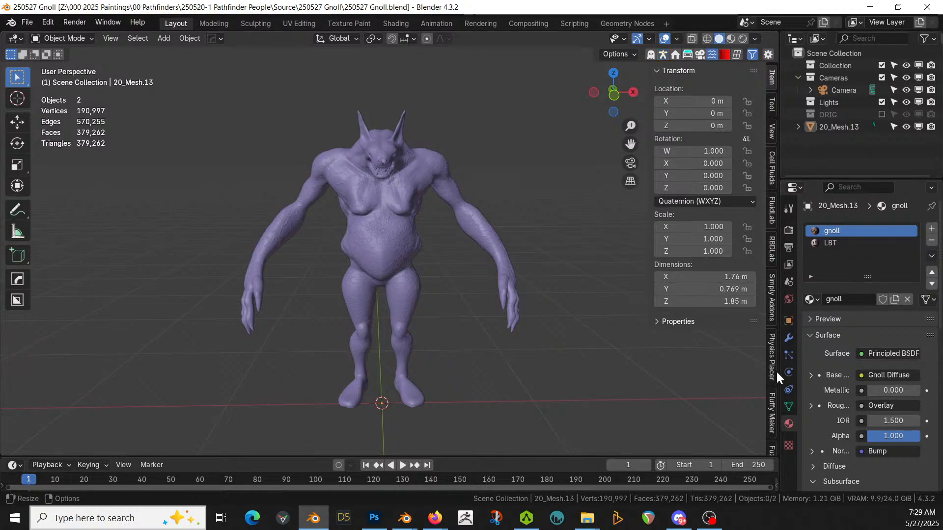
scroll(771, 393, "down", 5)
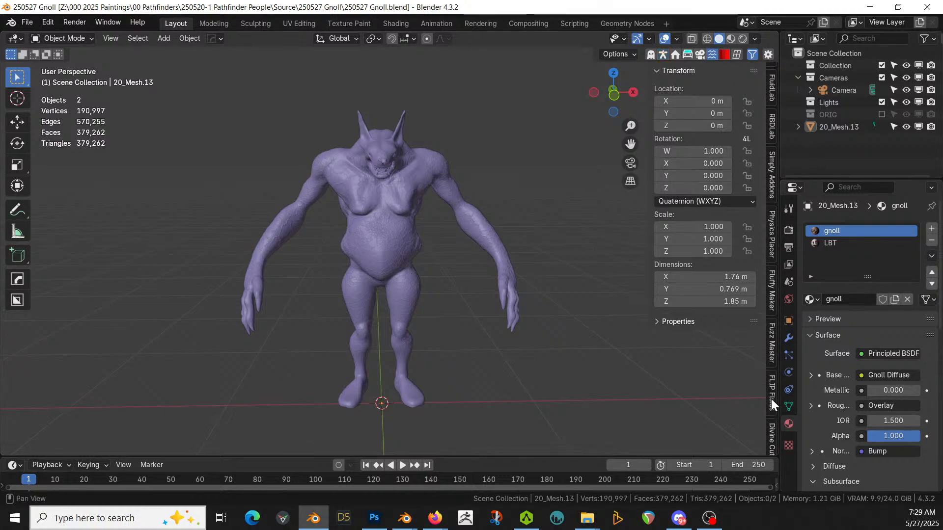
left_click(771, 427)
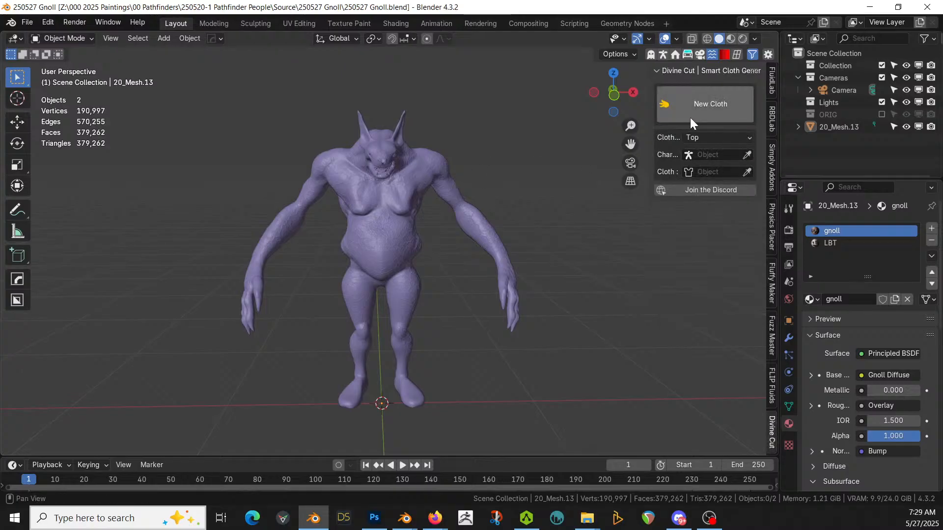
left_click(712, 155)
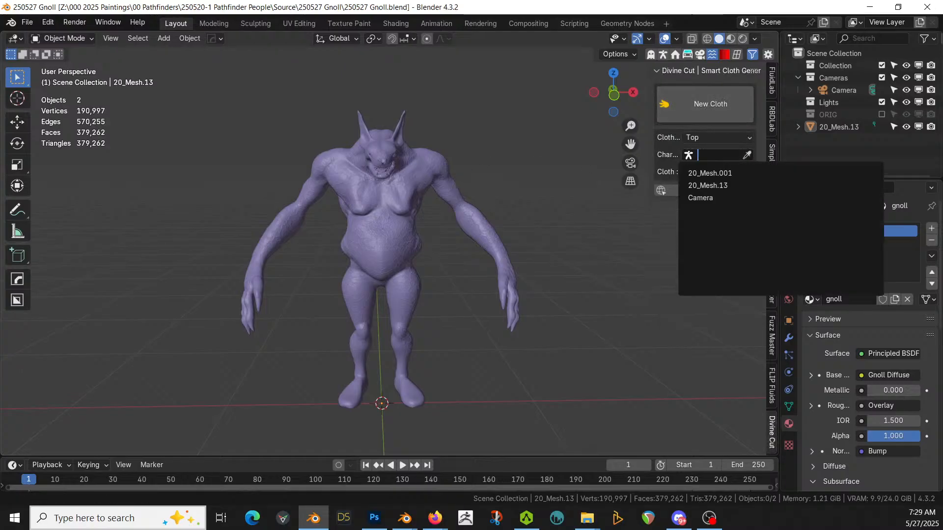
left_click(708, 185)
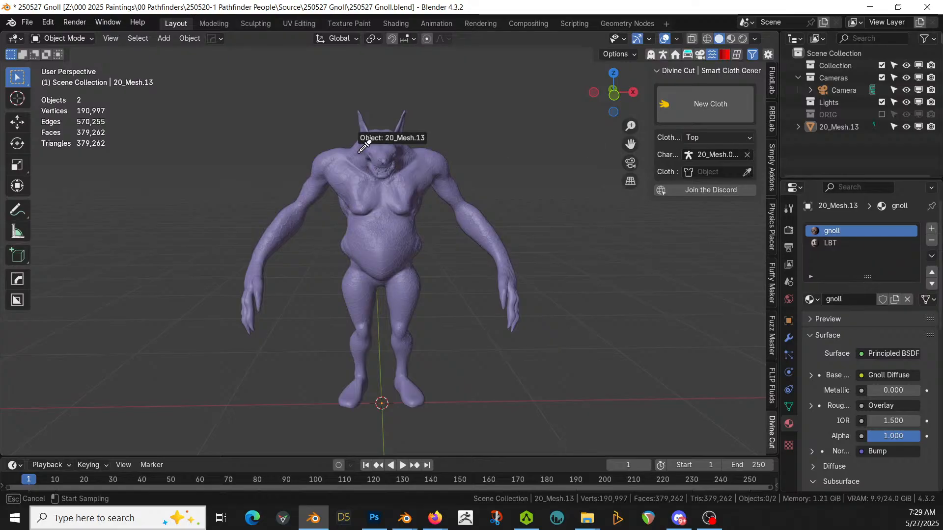
left_click(697, 102)
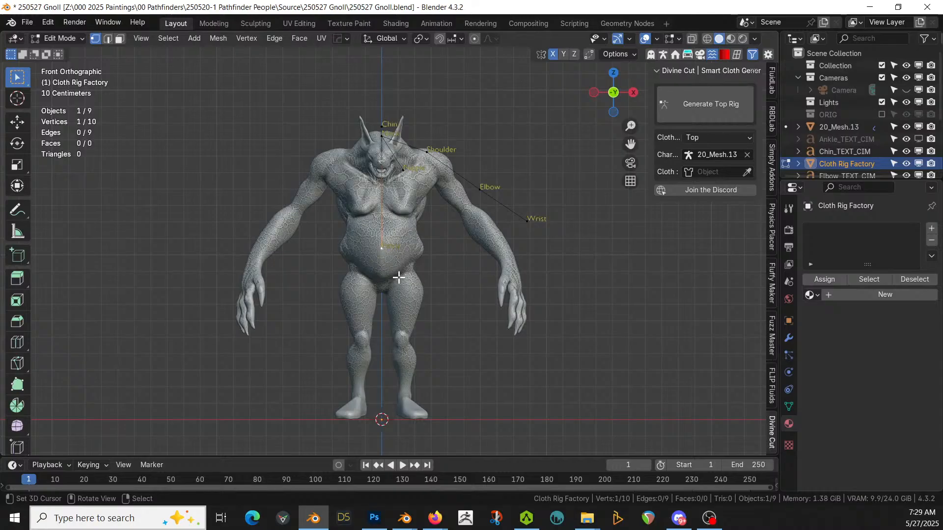
- Lower the pelvis marker about 0.24 m to the crotch and the neck marker about 0.28 m to the upper chest
key("g")
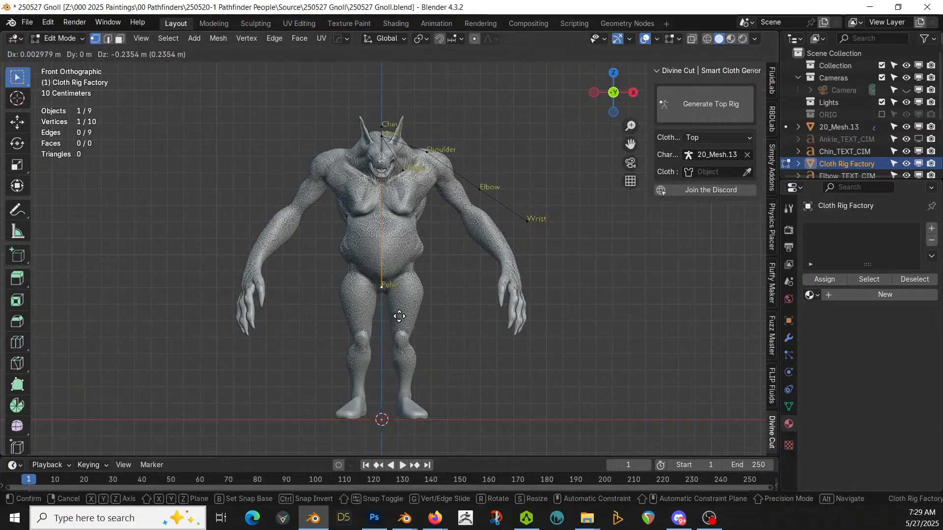
left_click(399, 318)
left_click(381, 135)
key("g")
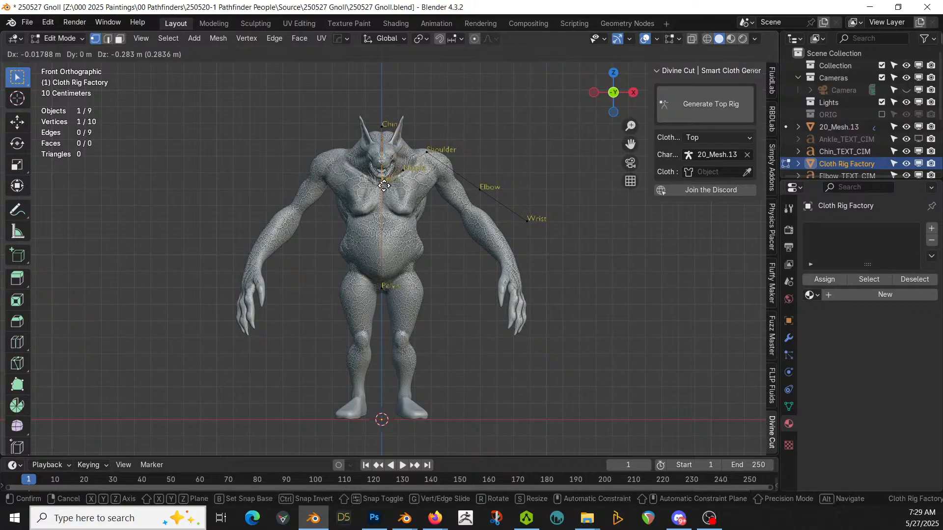
left_click(383, 186)
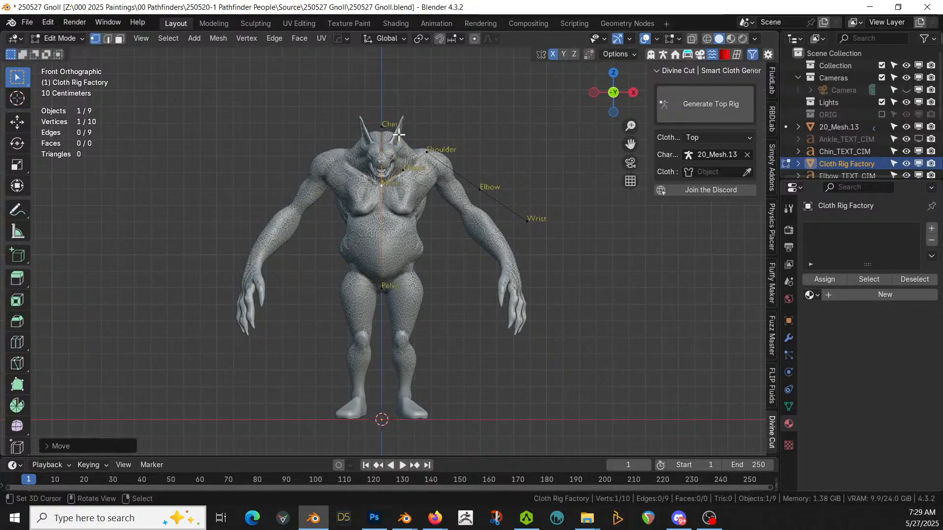
- Lower the chin marker about 0.31 m to below the mouth and move the shoulder marker outward and down onto the shoulder joint
left_click(387, 123)
key("g")
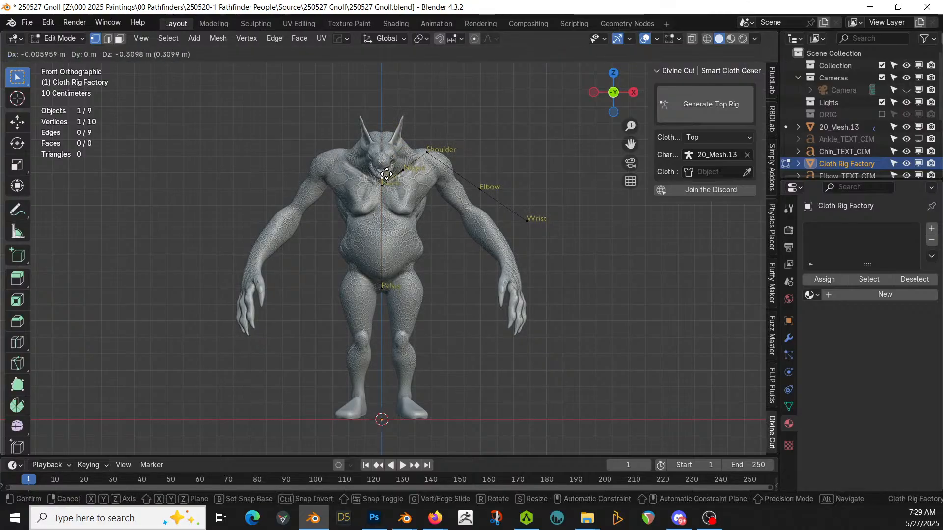
left_click(386, 173)
left_click(424, 152)
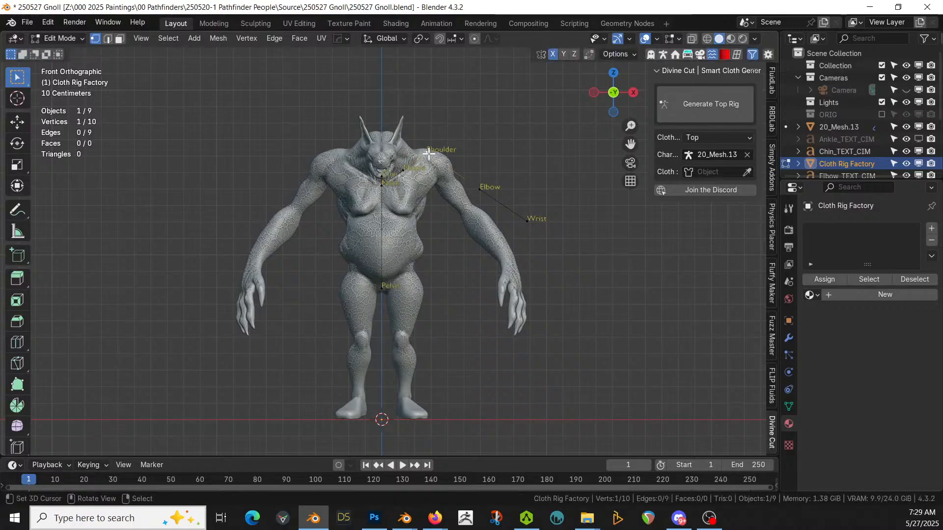
key("g")
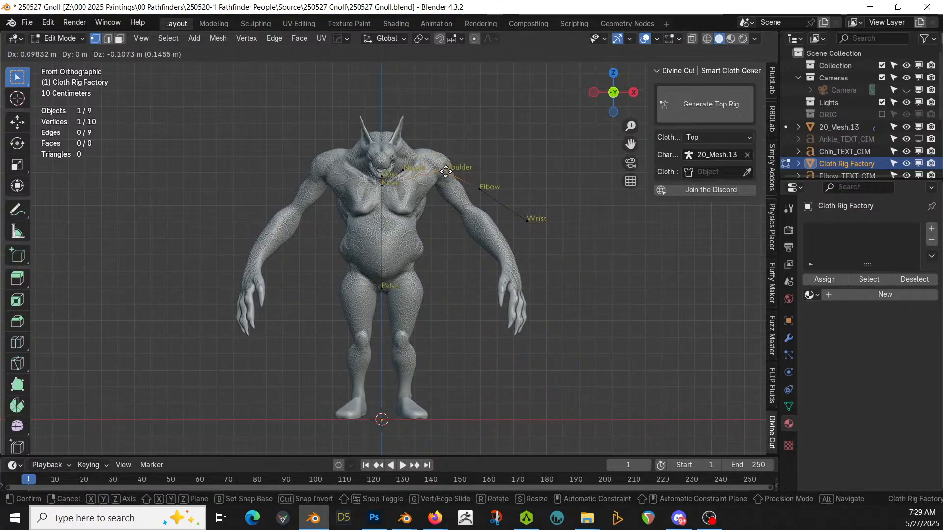
left_click(444, 171)
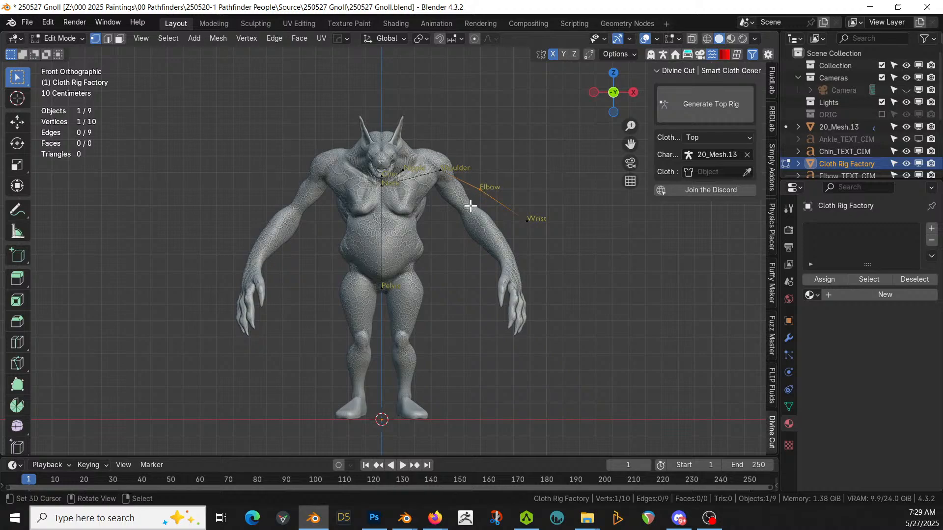
- Position the elbow and wrist markers on the gnoll's elbow and wrist joints
left_click(481, 190)
left_click(467, 209)
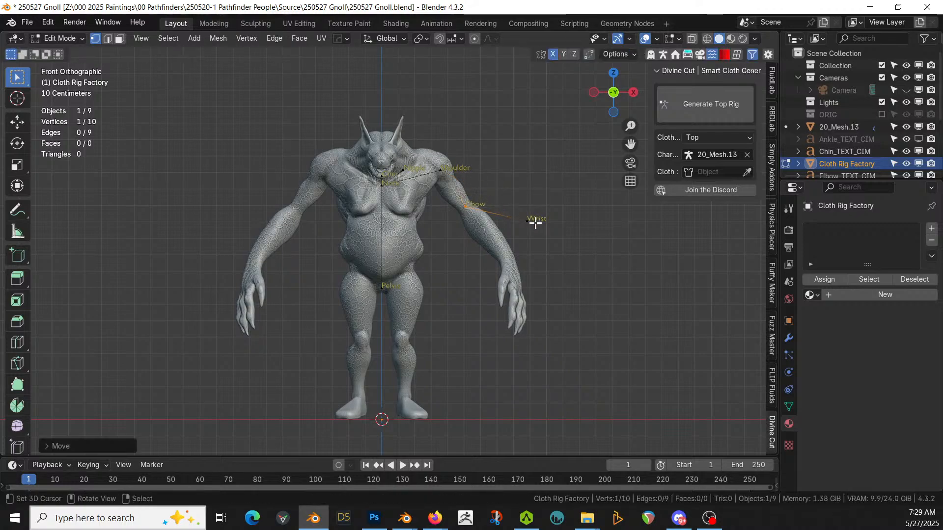
left_click(528, 218)
key("g")
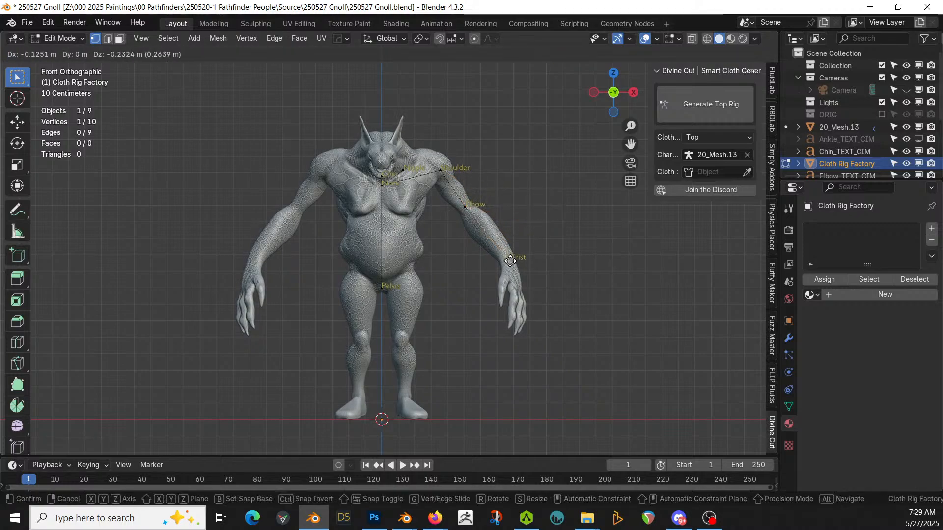
left_click(509, 261)
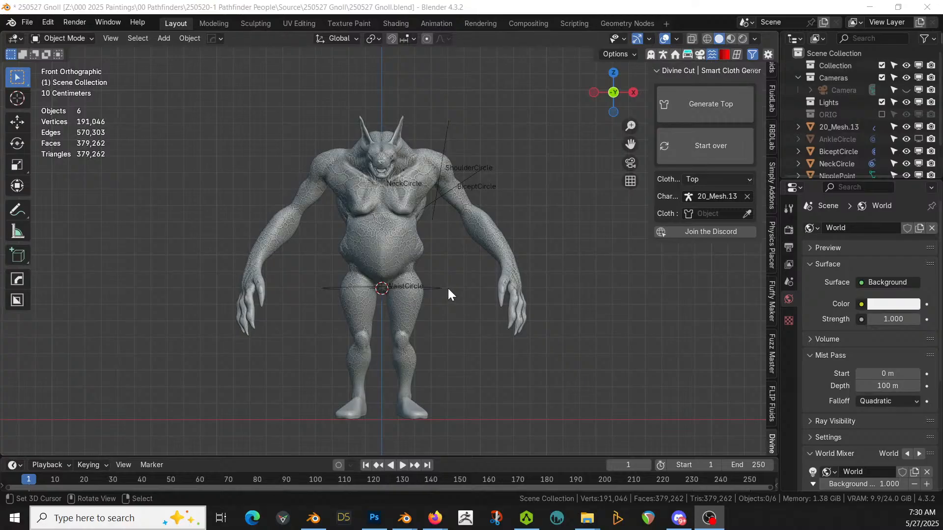
- Raise the NeckCircle above the gnoll's hunched back and enlarge it
scroll(448, 287, "up", 1)
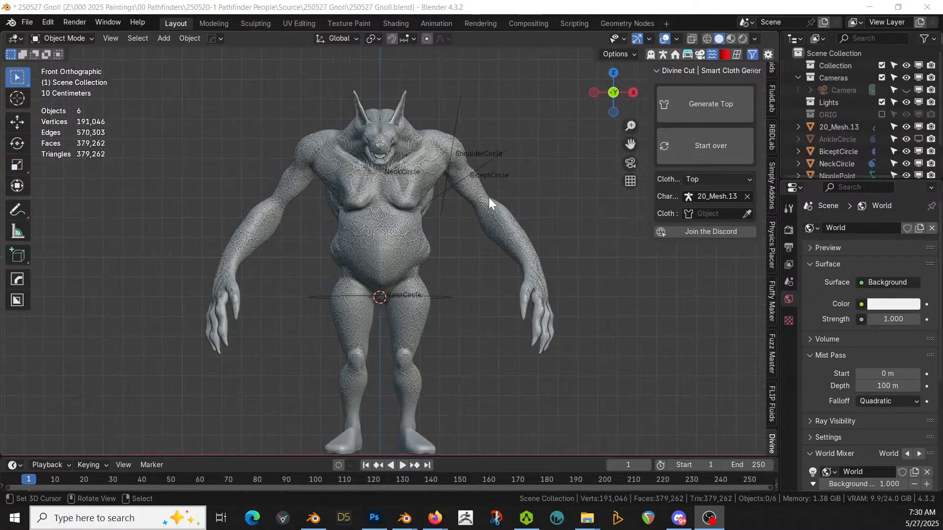
middle_click_drag(412, 270, 395, 175)
left_click(413, 169)
left_click(413, 169)
key("g")
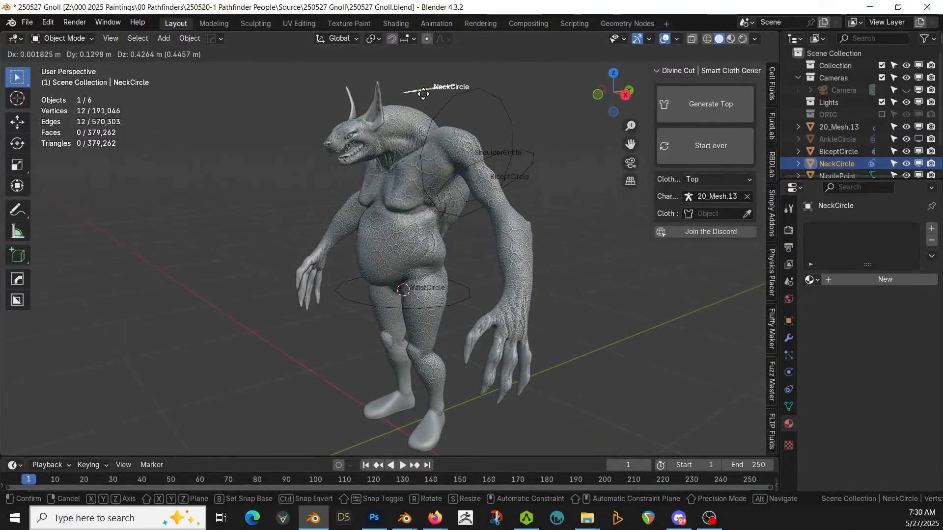
left_click(425, 95)
key("s")
left_click(549, 98)
- In the right side view, tilt the NeckCircle down toward the front of the body and shrink it slightly
middle_click_drag(550, 97, 520, 110)
key("KP_3")
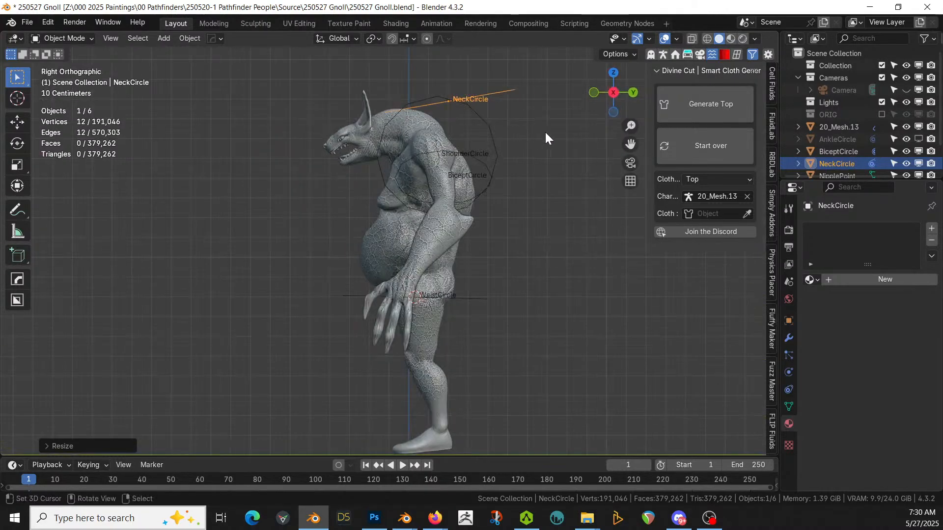
key("r")
left_click(564, 95)
key("s")
left_click(547, 101)
- Move the NeckCircle down and forward around the base of the neck and tilt it more steeply
key("g")
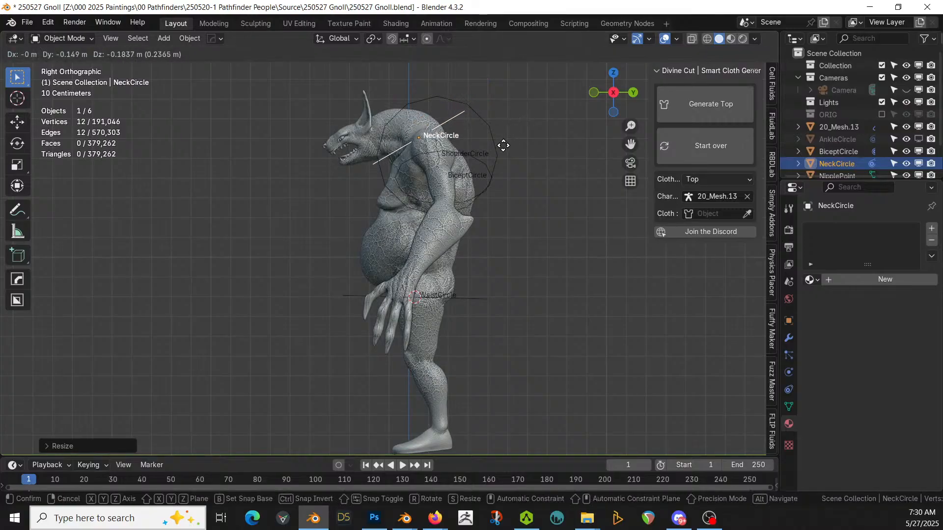
left_click(501, 139)
key("r")
left_click(519, 86)
key("g")
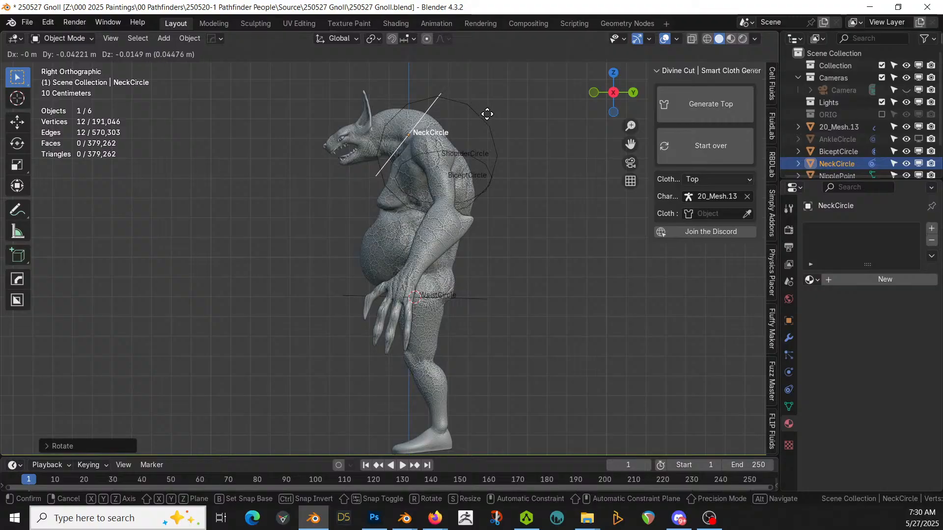
left_click(486, 112)
- Fine-tune the NeckCircle's position in the side view and scale it to about 0.87
middle_click_drag(485, 111, 517, 153)
key("KP_3")
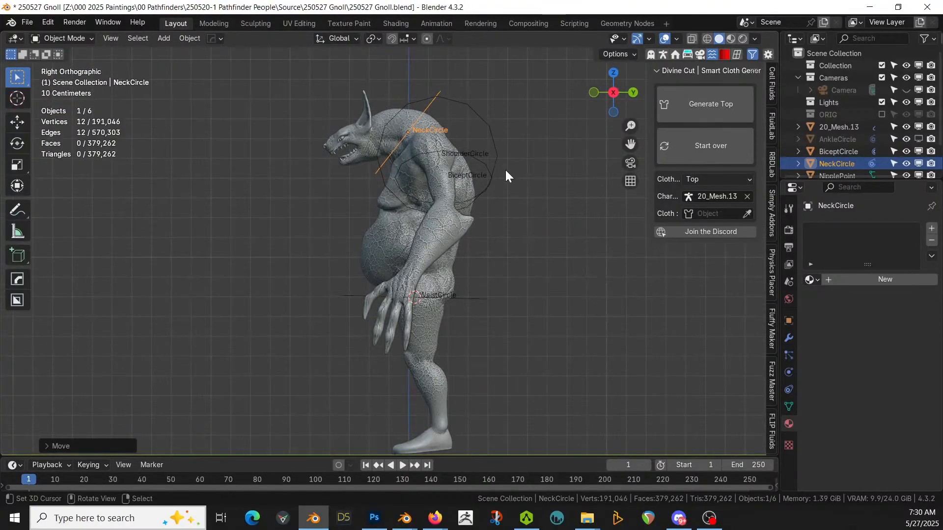
key("g")
key("s")
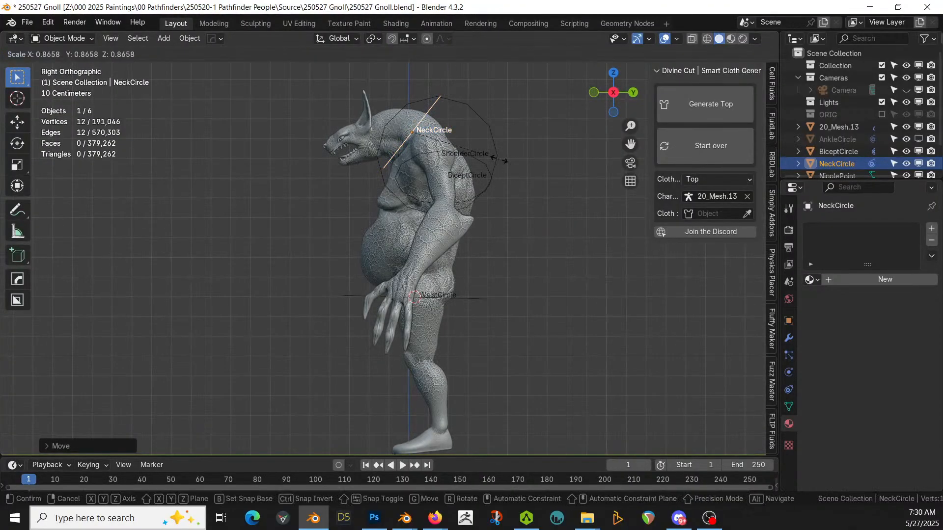
left_click(500, 160)
- In the front view, lower the WaistCircle to just above the knees
middle_click_drag(499, 159, 644, 164)
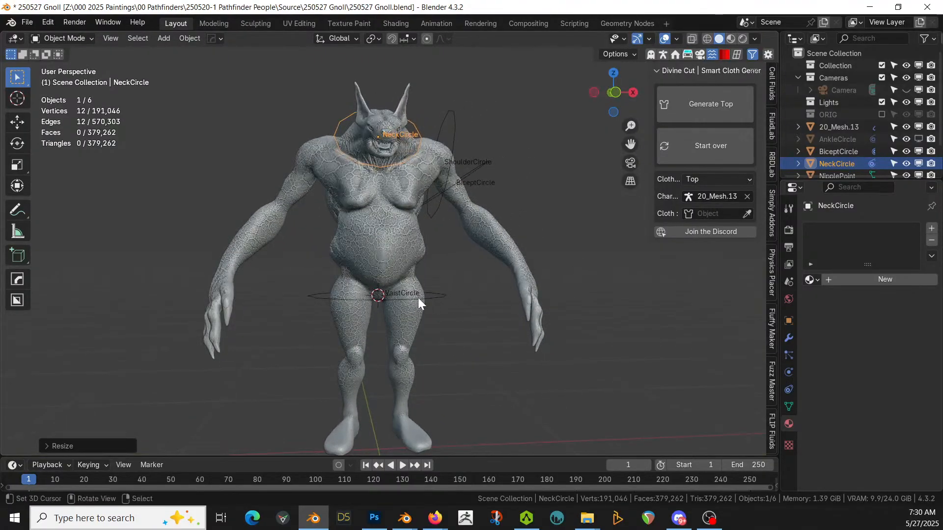
key("KP_1")
left_click(423, 299)
left_click(432, 296)
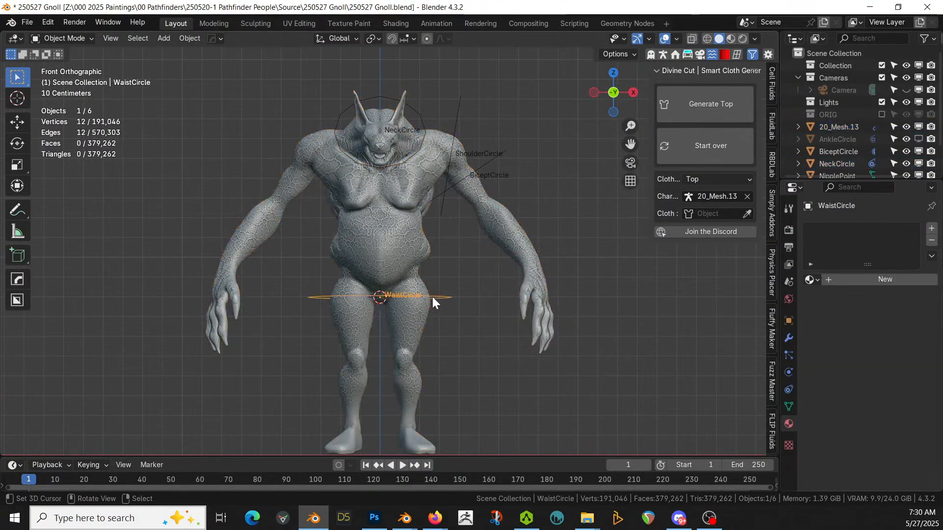
key("g")
left_click(428, 339)
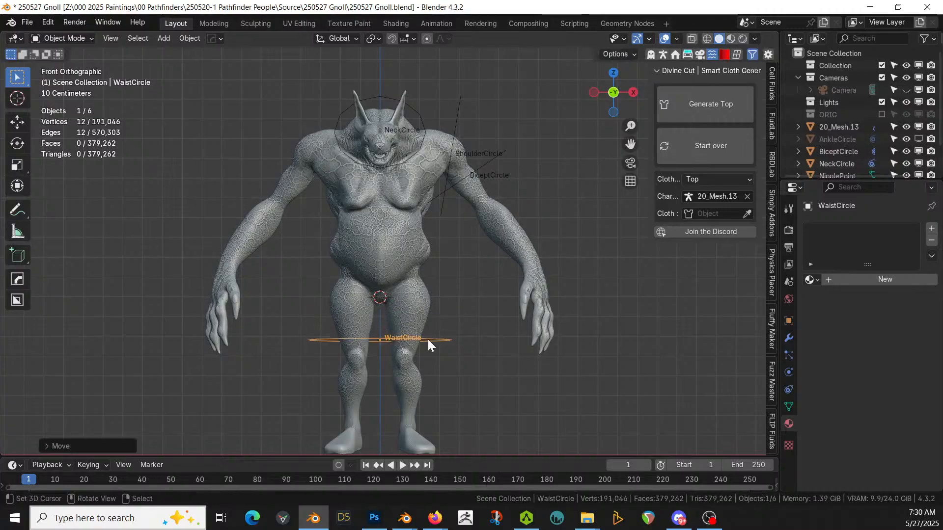
- Fit the BiceptCircle around the upper arm by shrinking it, rotating it about -21°, and moving it slightly down the arm
left_click(486, 170)
key("s")
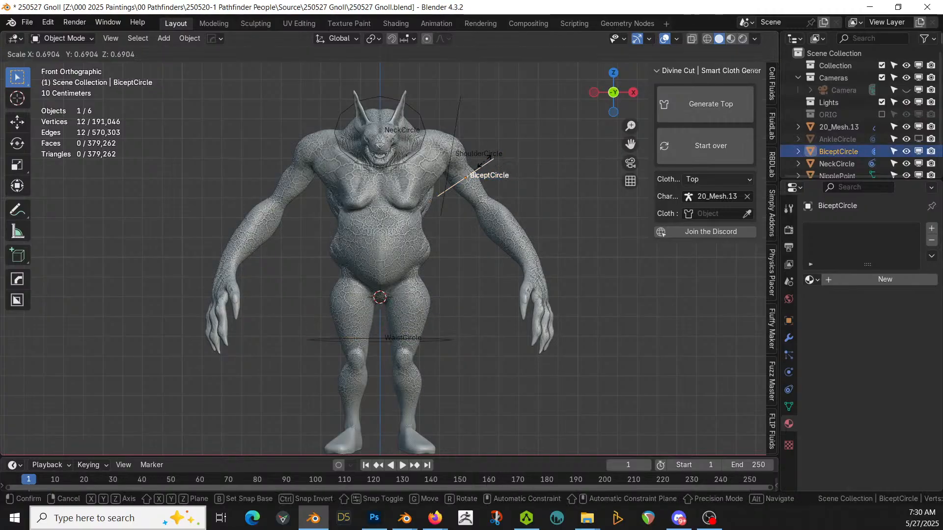
left_click(480, 162)
key("r")
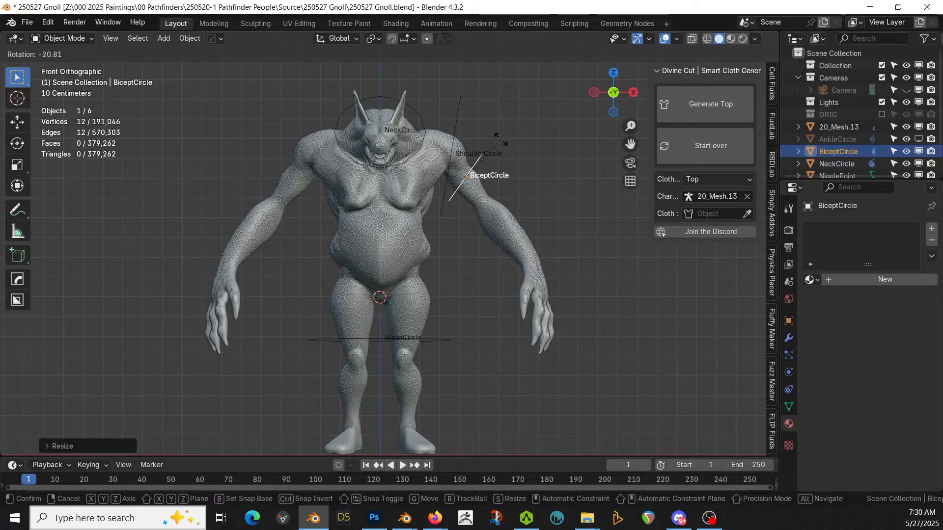
left_click(500, 140)
key("g")
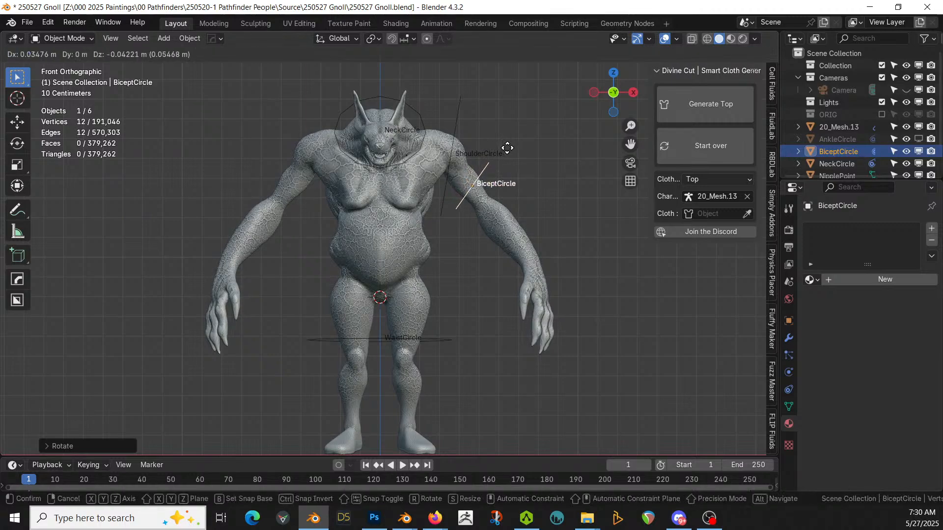
left_click(513, 154)
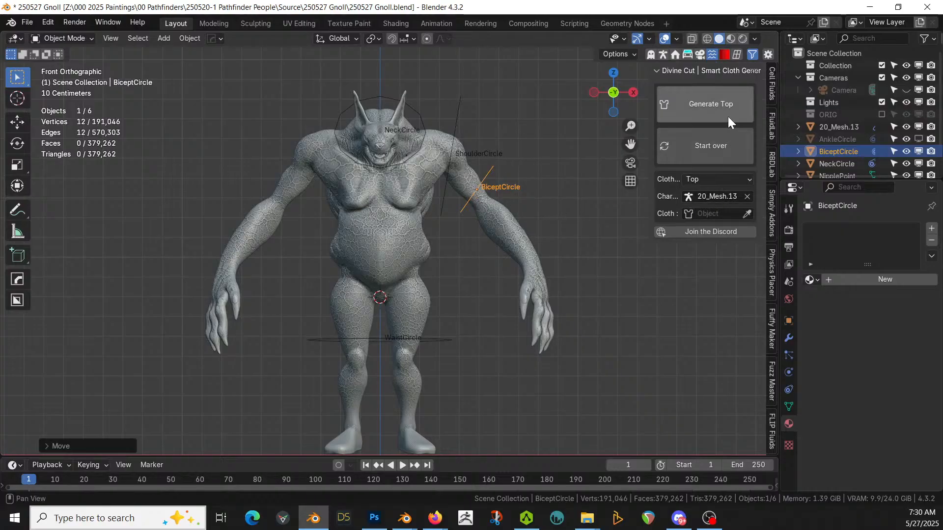
- Generate the top from the fitted guide circles, halt the cloth preview, and return to frame 1
left_click(715, 105)
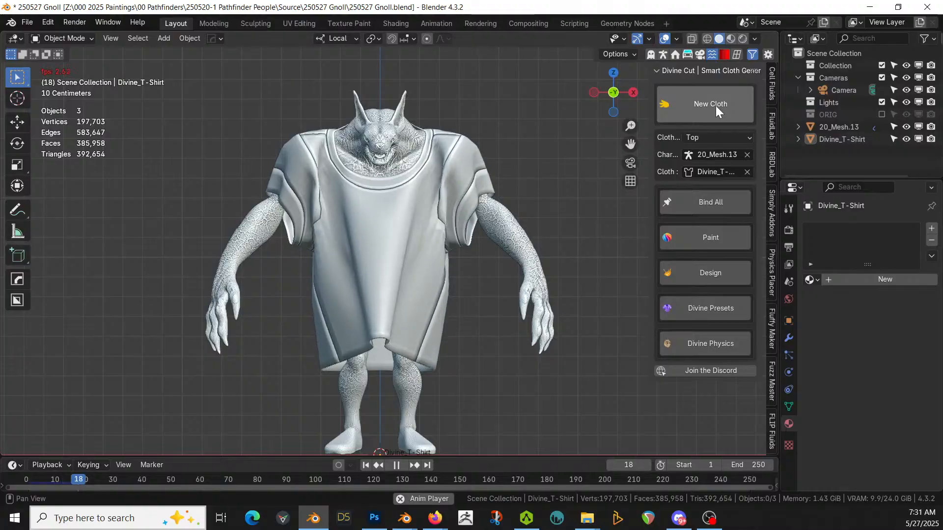
left_click(396, 464)
middle_click_drag(502, 389, 491, 362)
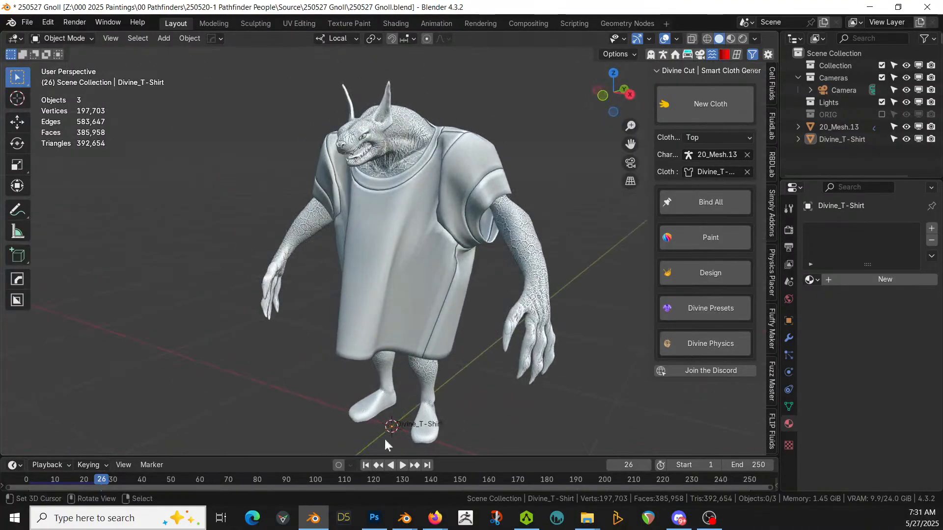
left_click(366, 464)
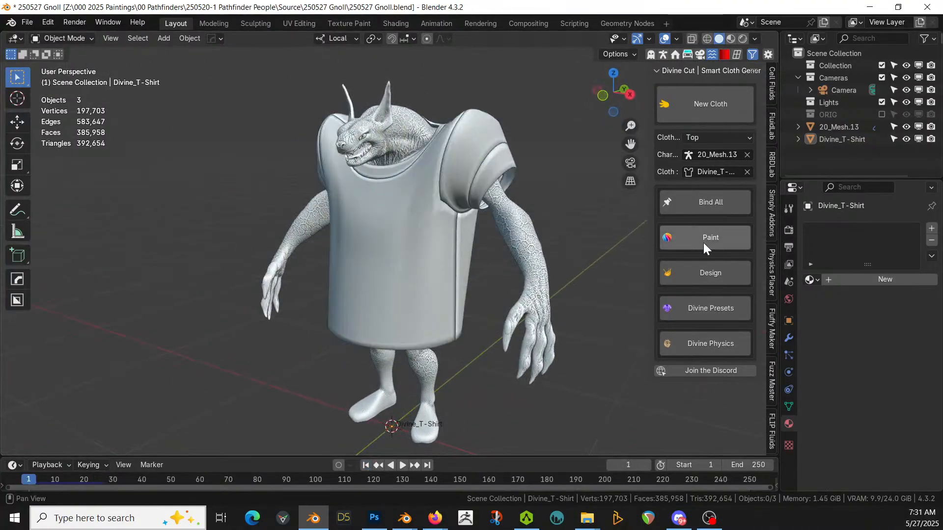
- Turn off the seam detail on the generated T-shirt using the Divine Cut design options
left_click(690, 284)
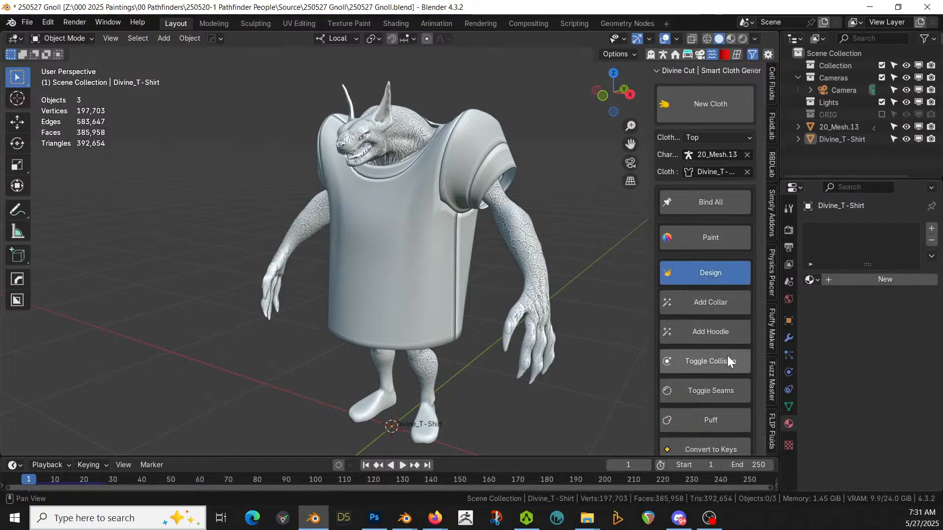
left_click(715, 387)
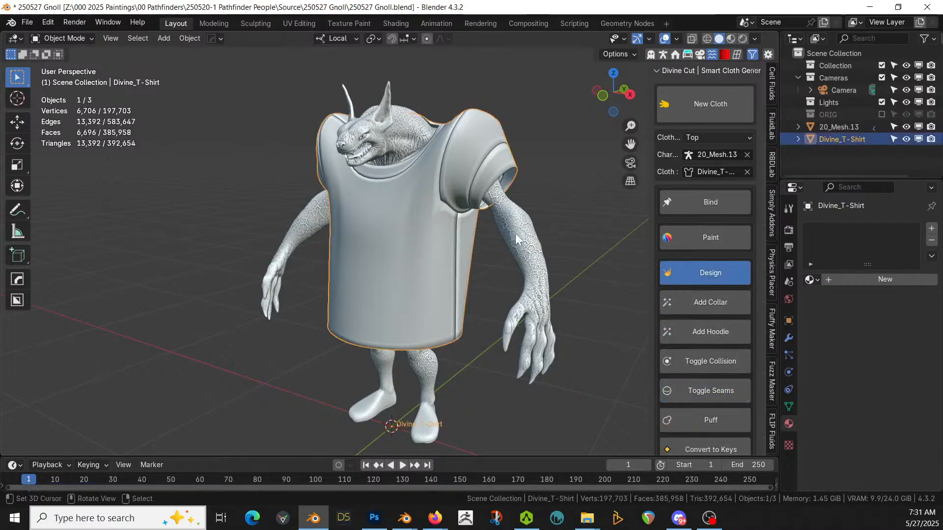
left_click(702, 392)
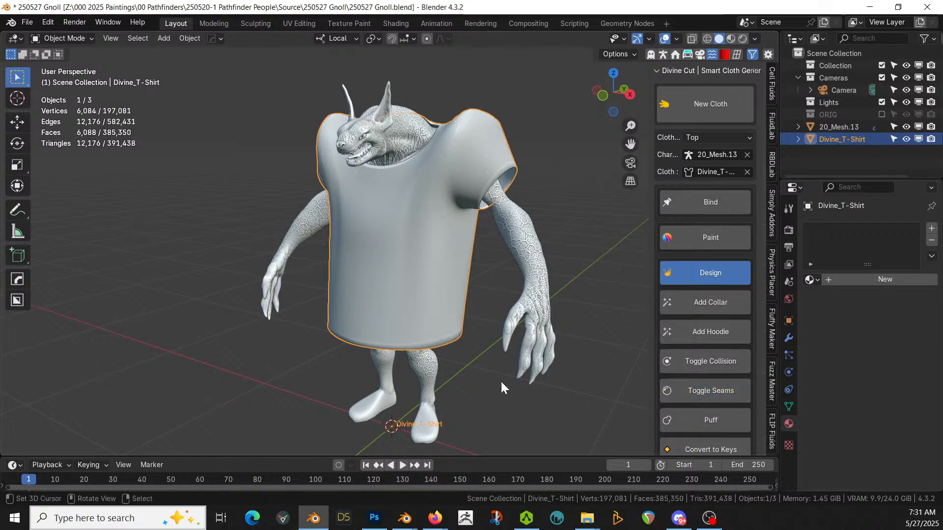
middle_click_drag(467, 362, 503, 352)
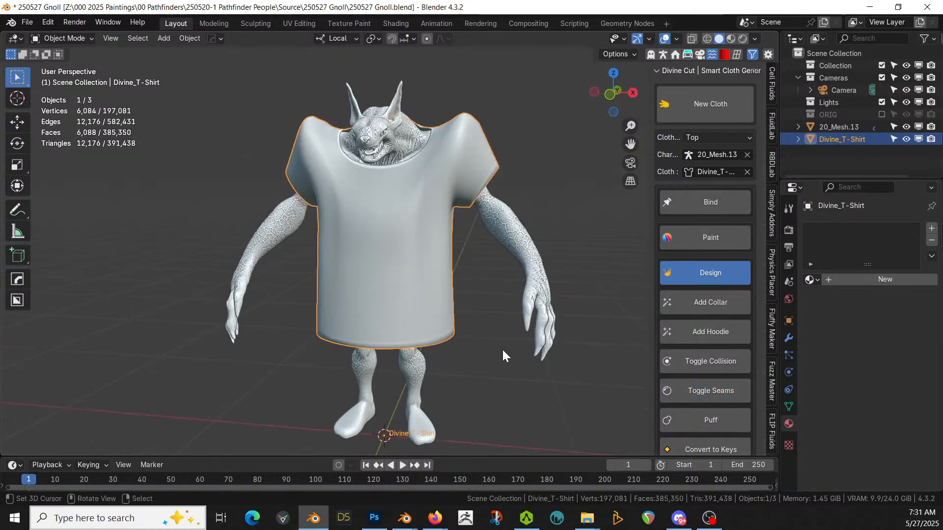
- Remove the T-shirt's sleeves by selecting all linked sleeve faces in the mesh and deleting them
key("Tab")
scroll(502, 189, "up", 1)
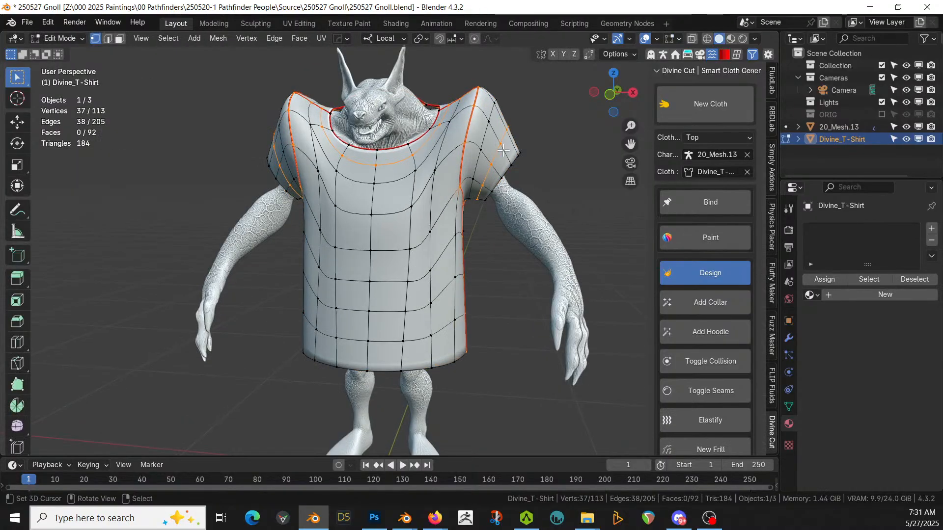
key("3")
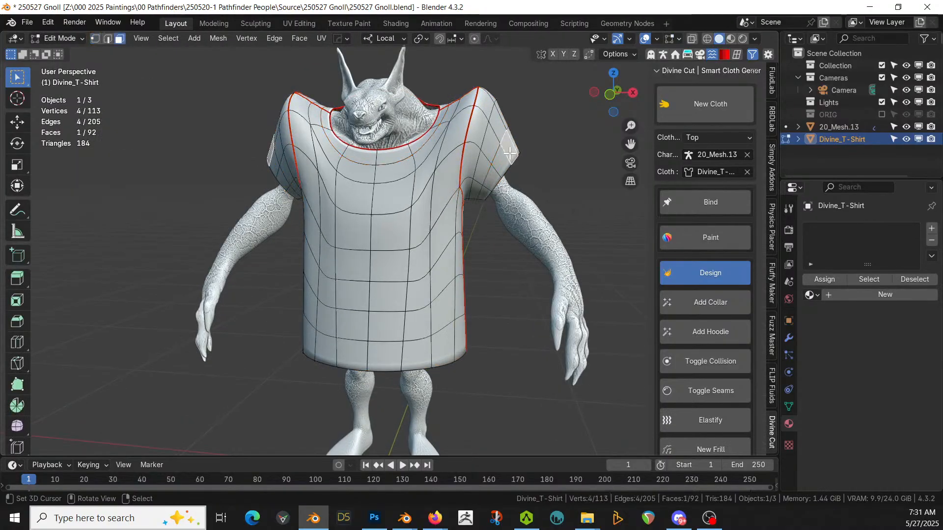
key("k")
key("Escape")
key("ctrl+l")
key("x")
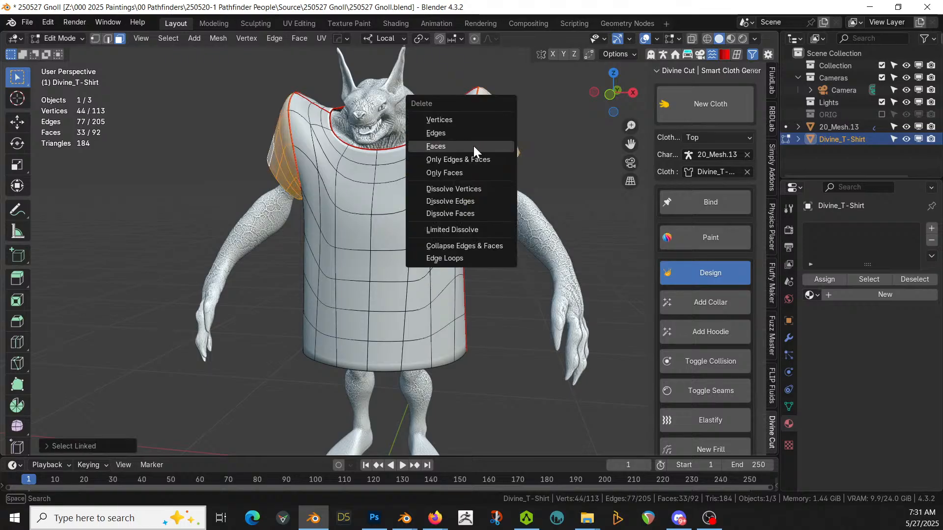
left_click(474, 146)
- Select the armhole's open edge loop and scale it down to about 0.63
middle_click_drag(465, 147, 461, 205)
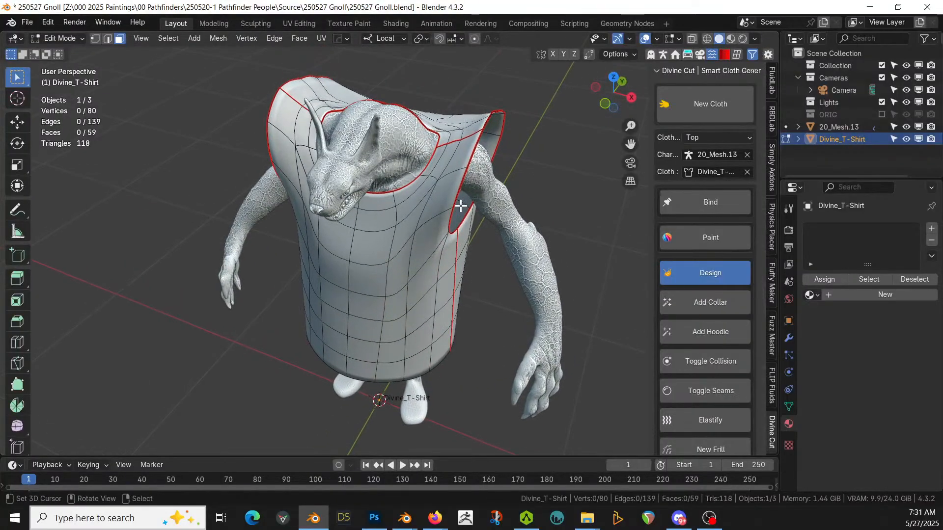
left_click(465, 189, "alt")
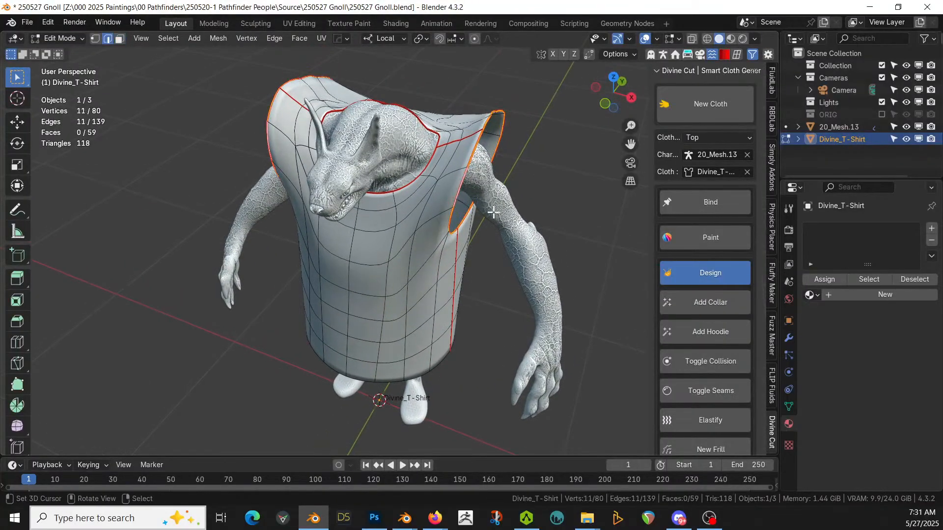
key("s")
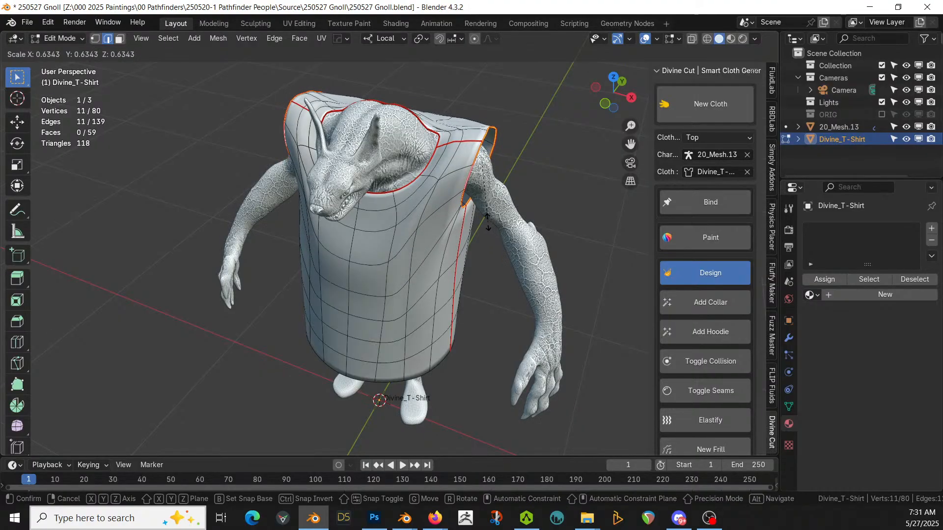
left_click(484, 216)
- Move the centre edge of the red seam across the upper back inward along the local Y axis
middle_click_drag(484, 216, 442, 191)
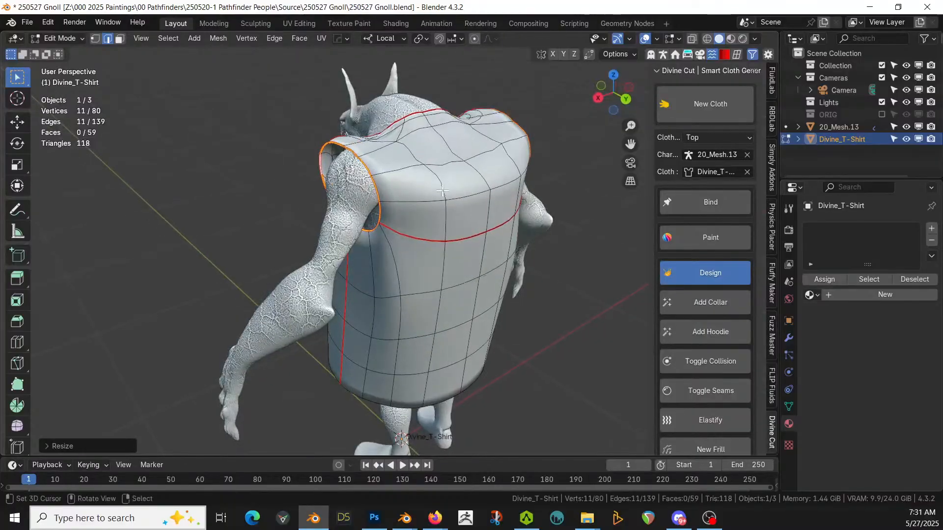
left_click(479, 193)
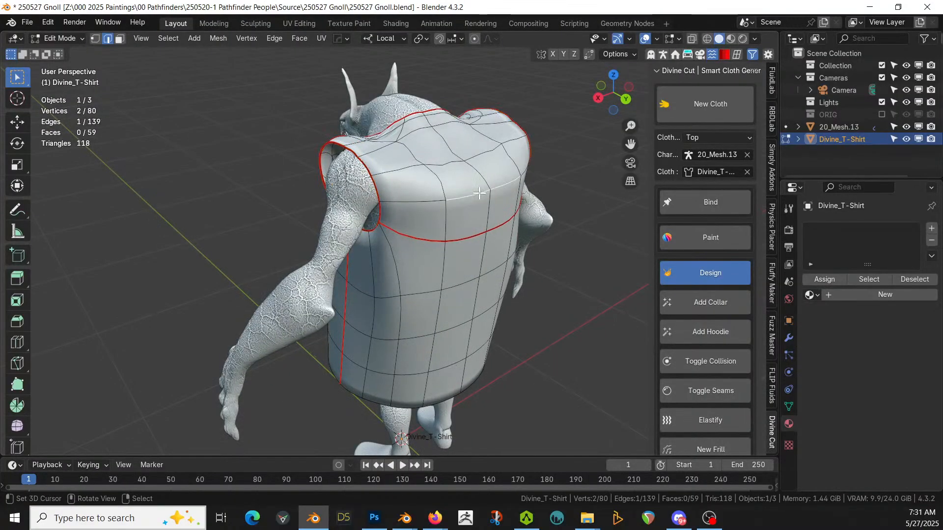
middle_click_drag(479, 193, 535, 223)
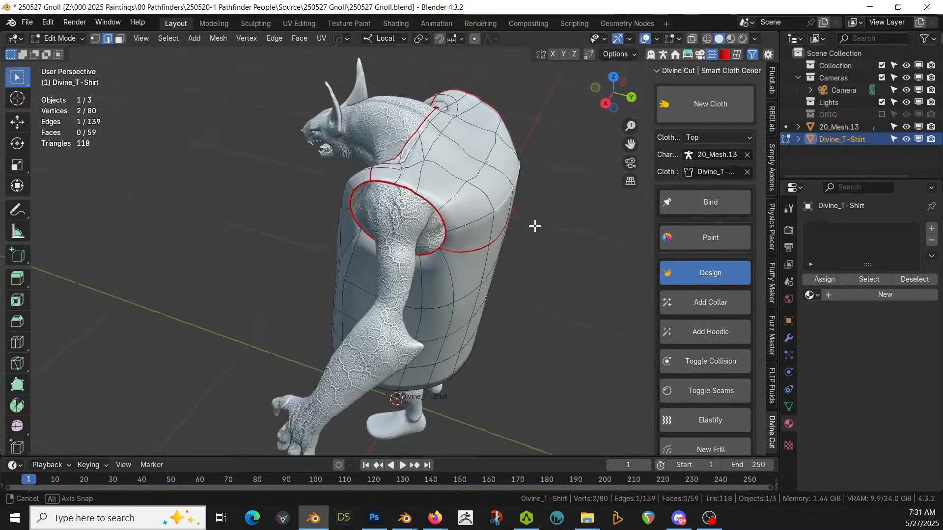
left_click(506, 233)
middle_click_drag(507, 233, 469, 263)
key("g")
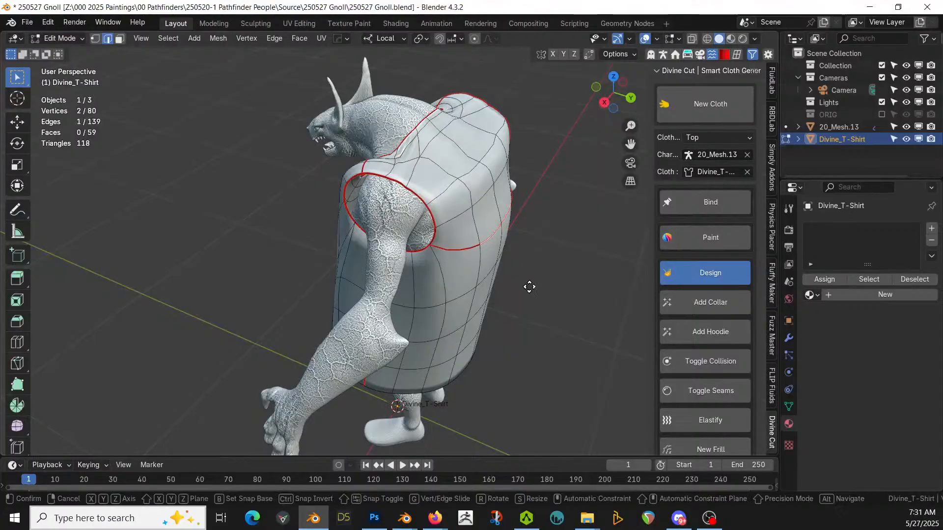
key("y")
left_click(516, 287)
- Move the mid-back and lower-back centre edges inward along the local Y axis to follow the body
middle_click_drag(511, 287, 484, 248)
key("g")
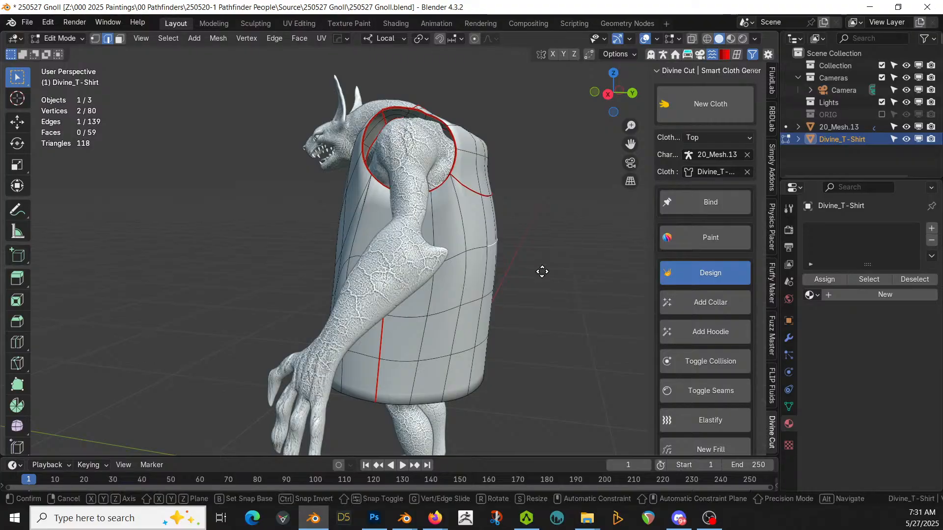
key("y")
left_click(525, 278)
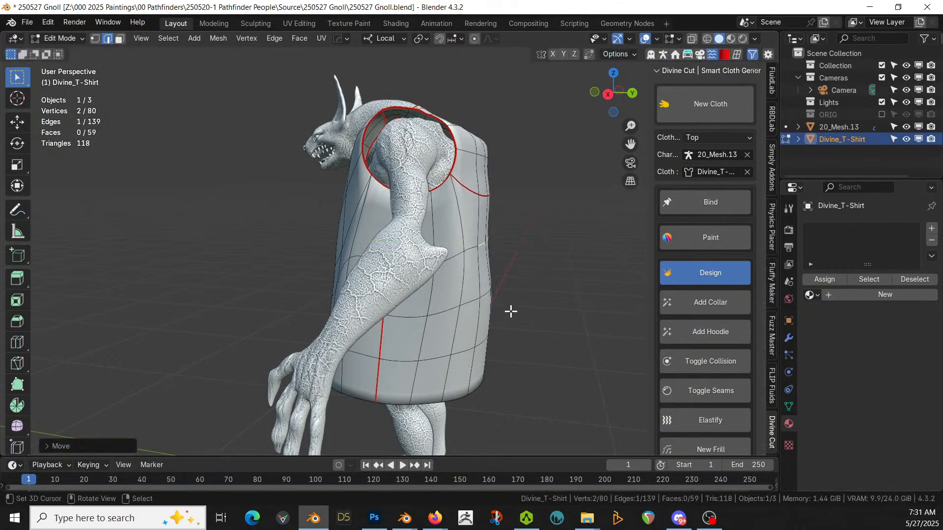
right_click(479, 298)
key("g")
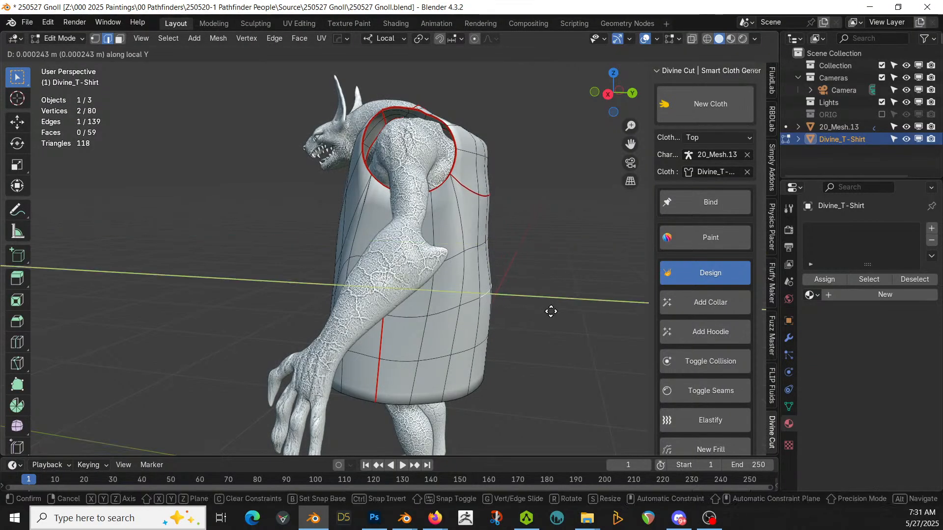
key("y")
left_click(525, 329)
- Taper the waist by moving a side-seam edge inward about 0.14 m along local X with smooth proportional editing
middle_click_drag(525, 329, 457, 318)
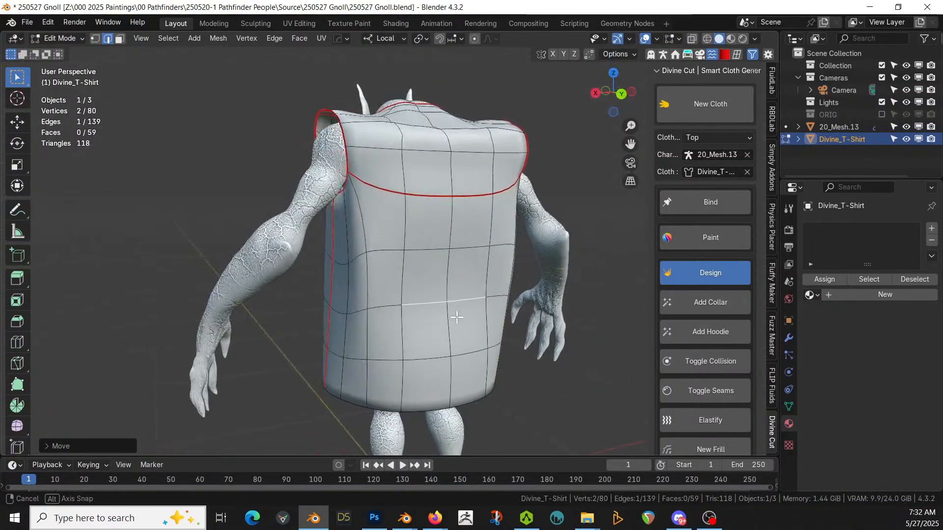
right_click(337, 309)
middle_click_drag(337, 309, 473, 325)
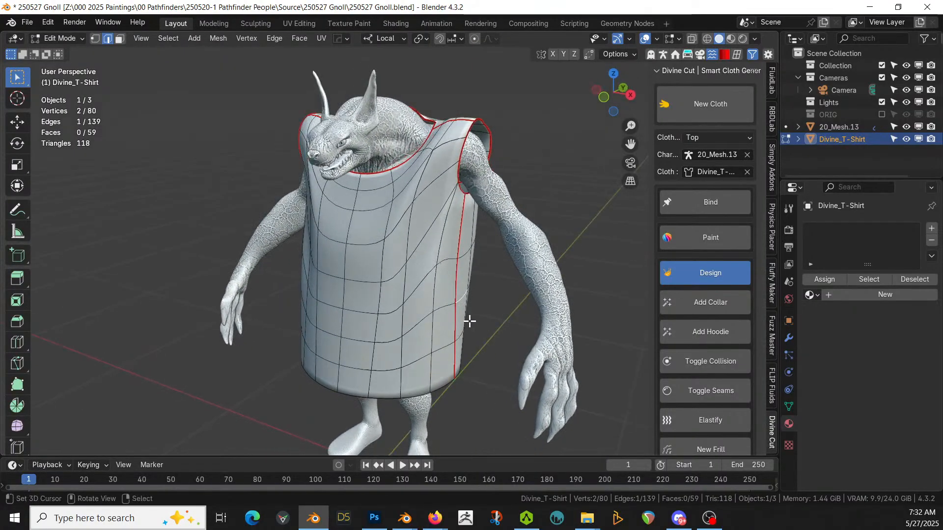
key("g")
key("x")
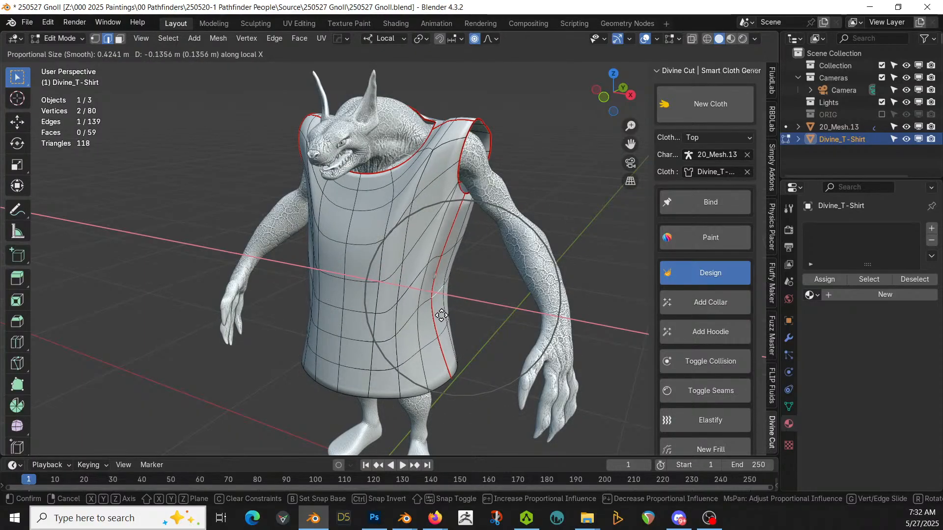
left_click(442, 315)
middle_click_drag(467, 309, 509, 291)
- Play the cloth simulation on the sleeveless top to check its drape, stop it, and return to frame 1
key("Tab")
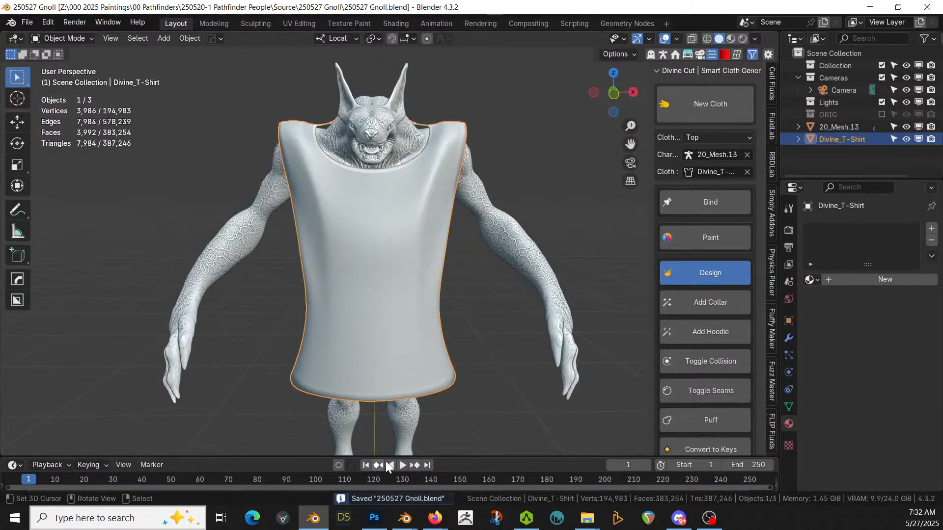
left_click(402, 464)
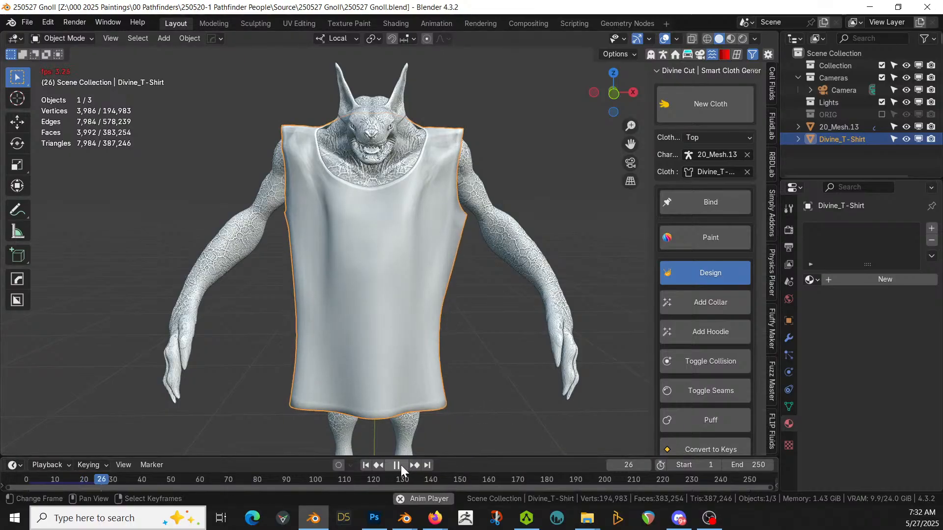
key("space")
middle_click_drag(431, 422, 256, 363)
key("shift+Left")
- Close the gap in the lower back by selecting its centre vertex with the Mirror modifier briefly hidden and moving it along X to the mirror line
key("Tab")
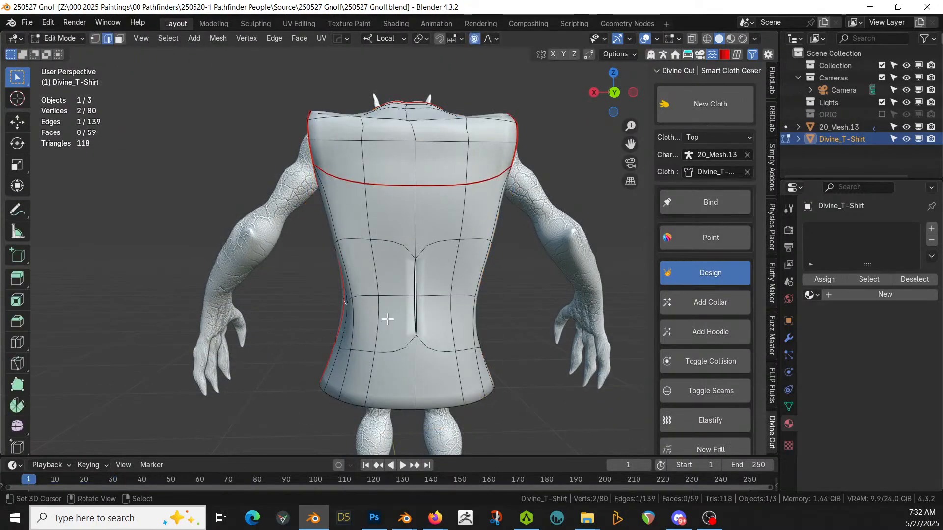
scroll(398, 319, "up", 1)
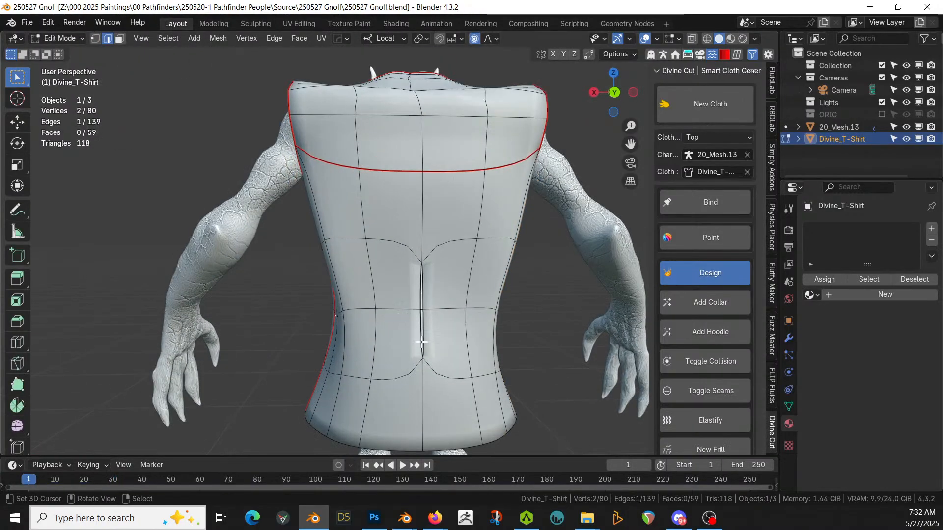
left_click(789, 338)
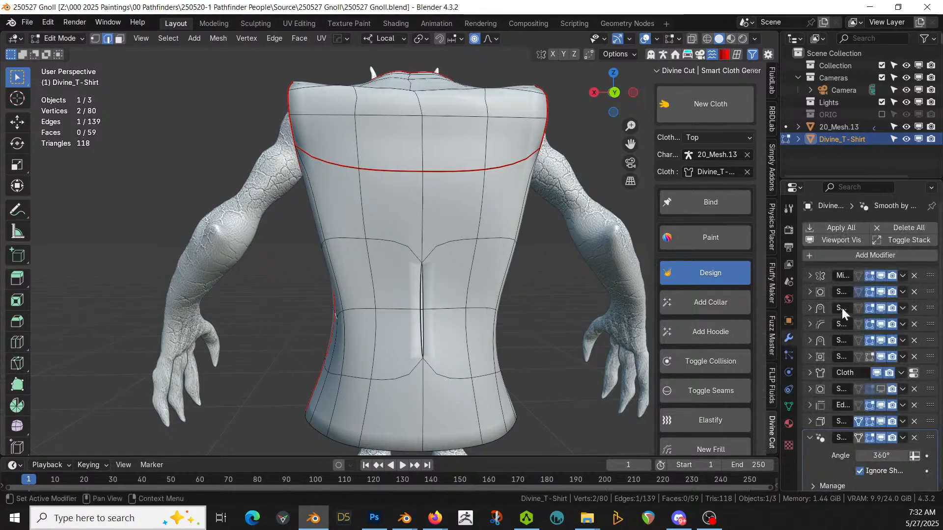
left_click(872, 275)
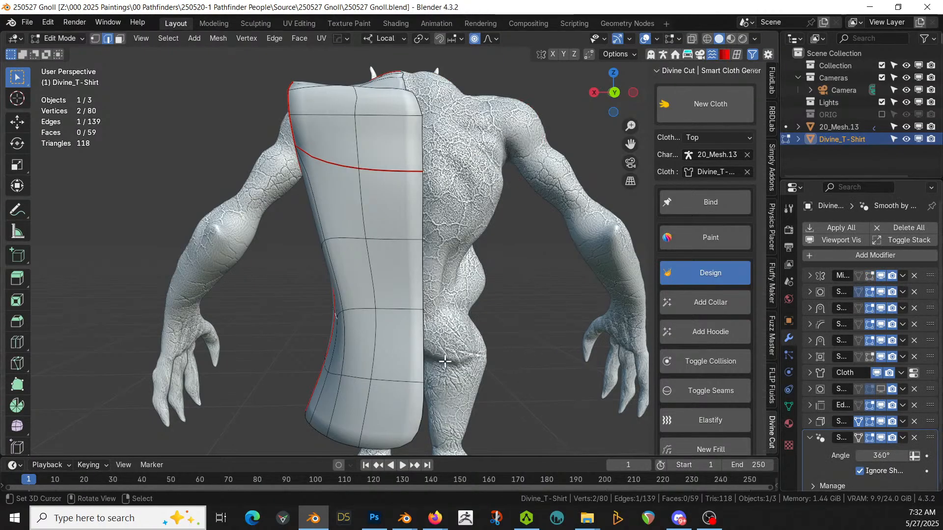
key("1")
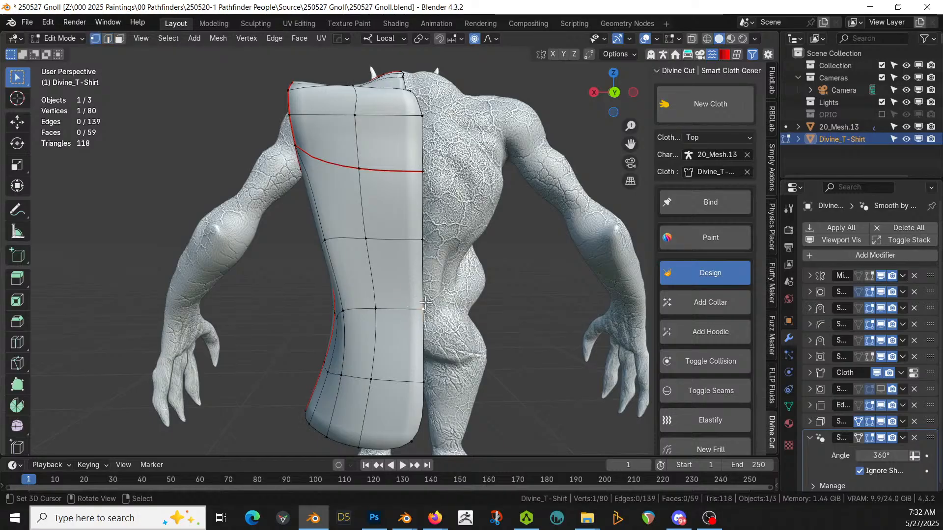
left_click(874, 276)
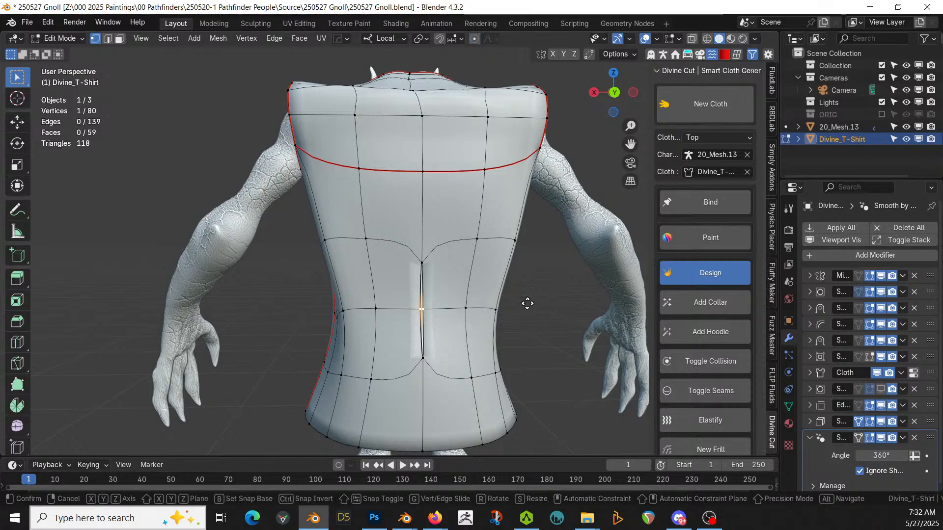
key("g")
key("x")
left_click(526, 305)
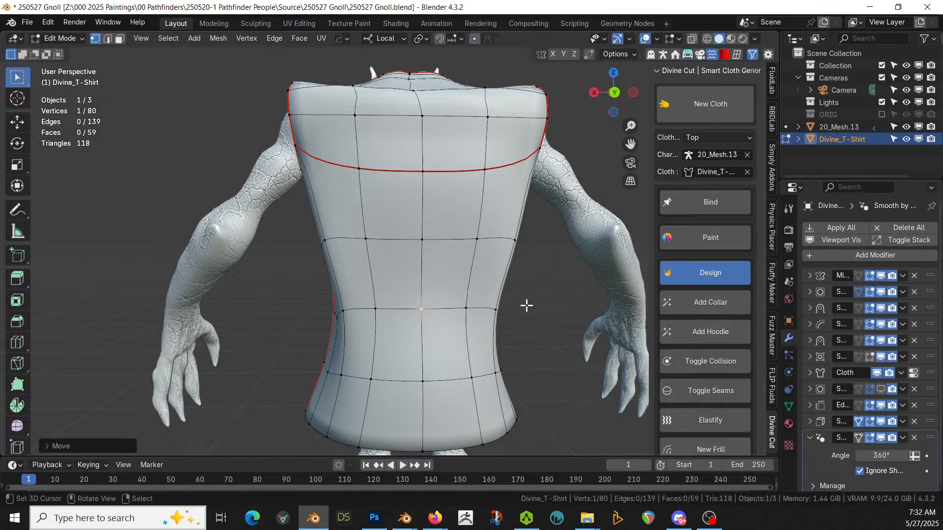
- Inspect the top's shape from the front in Object Mode, and reopen its mesh for editing from the side
key("Tab")
middle_click_drag(529, 308, 2, 351)
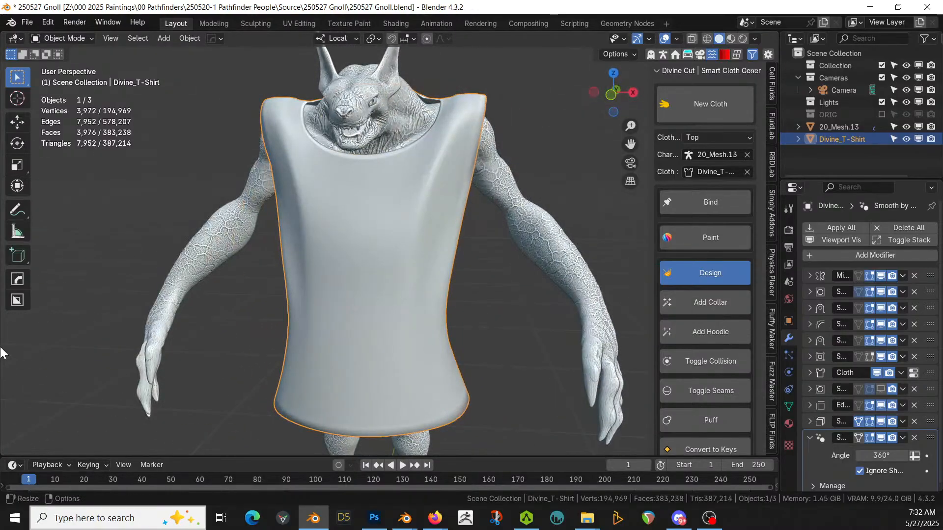
middle_click_drag(266, 301, 281, 297)
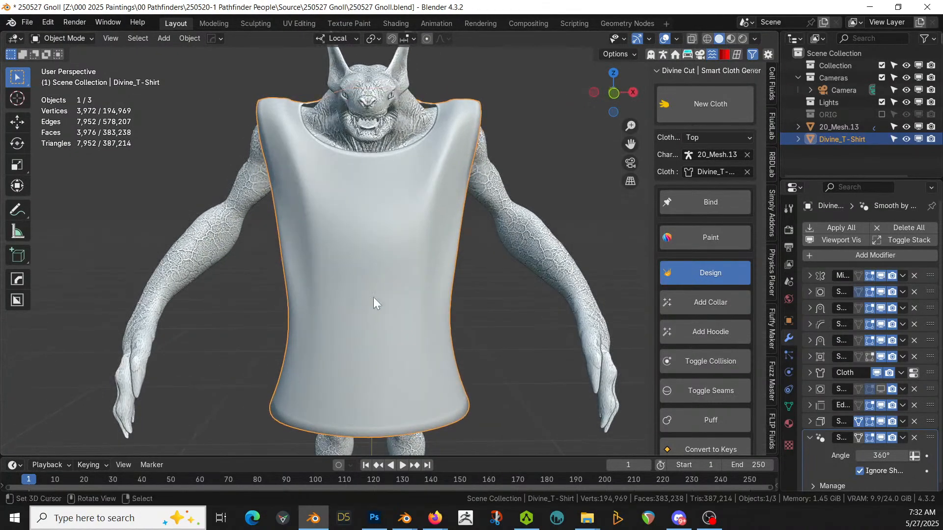
key("Tab")
middle_click_drag(380, 305, 276, 335)
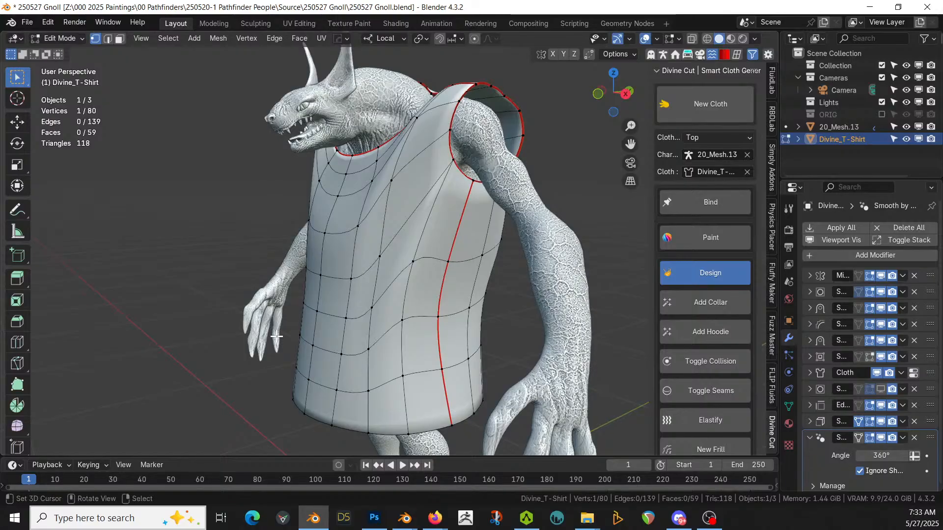
- Assign the waist face loop to the Shrinkwrap vertex group with a weight of 0.85
left_click(402, 305, "alt")
middle_click_drag(402, 305, 538, 280)
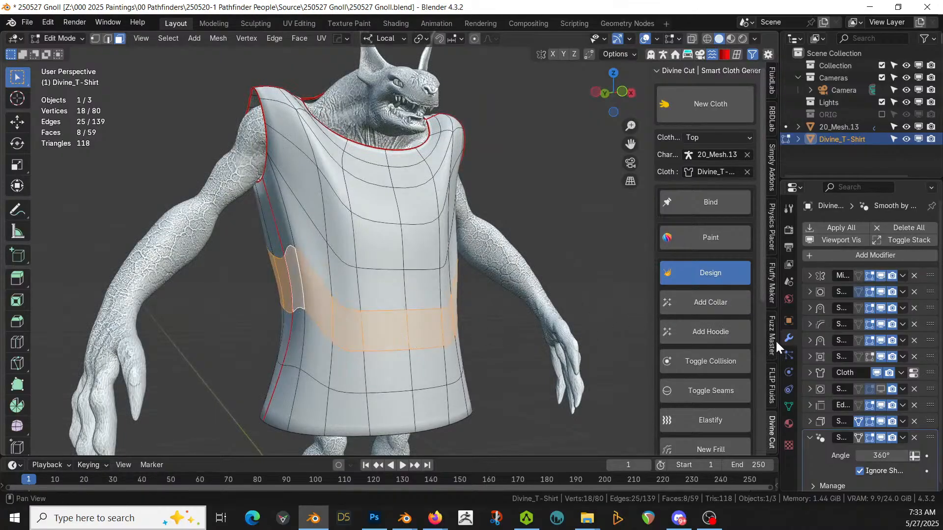
left_click(789, 405)
scroll(885, 298, "down", 3)
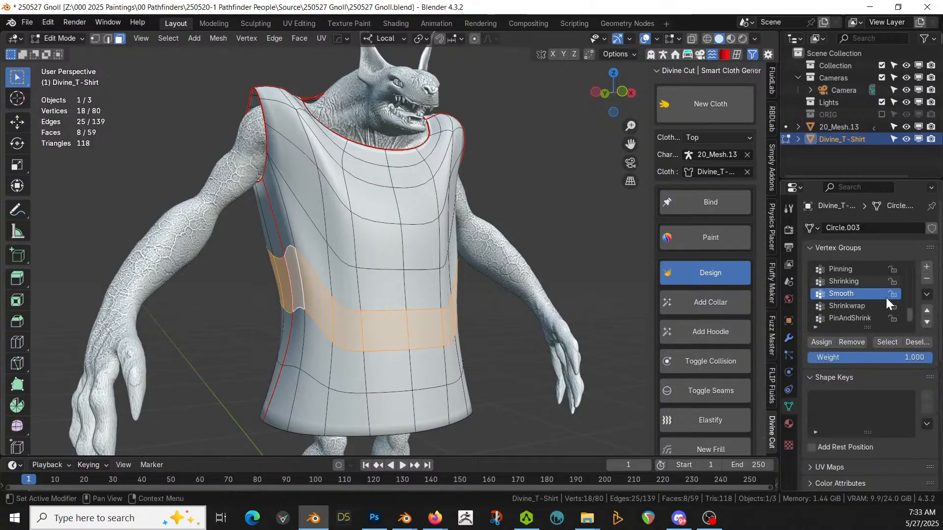
left_click(858, 295)
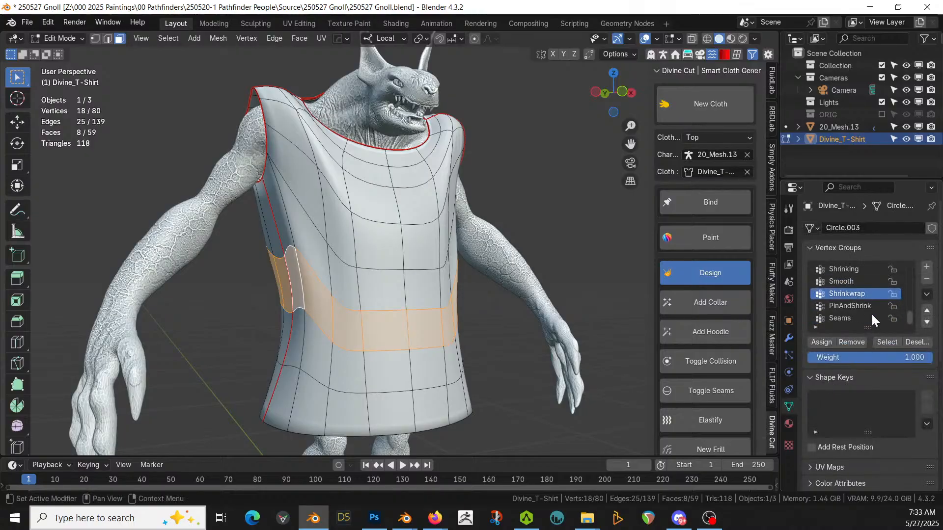
left_click(896, 359)
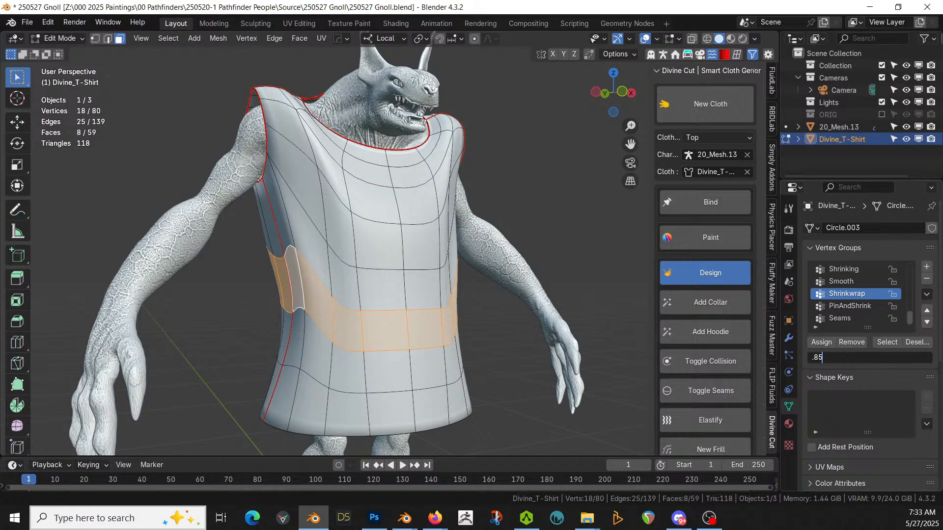
key("Return")
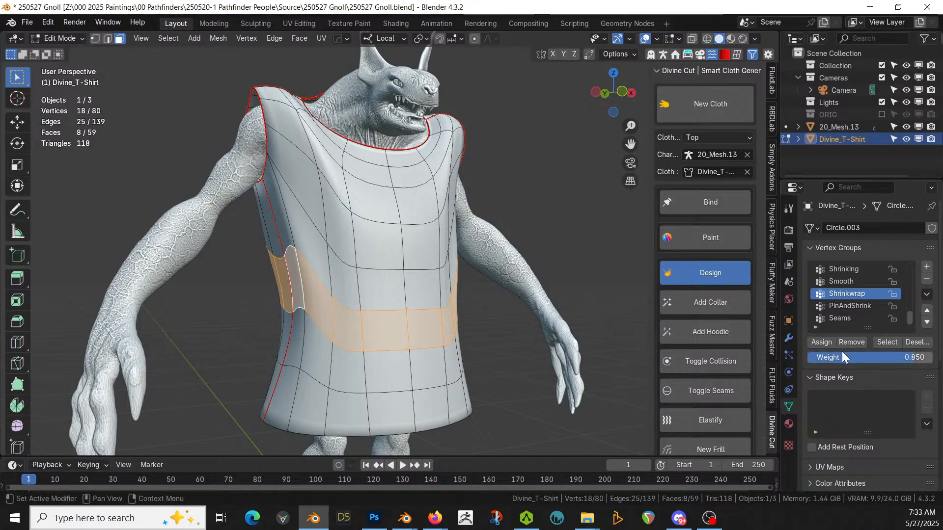
left_click(820, 341)
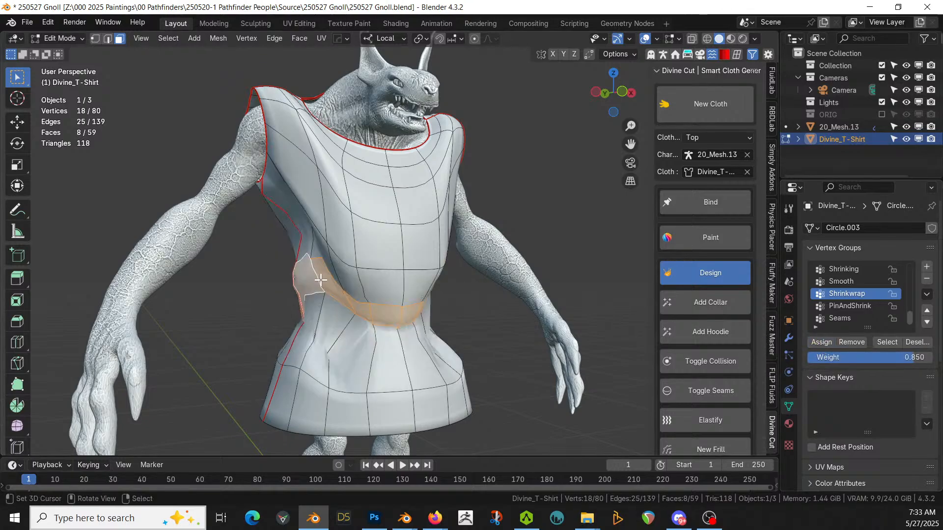
middle_click_drag(300, 334, 228, 432)
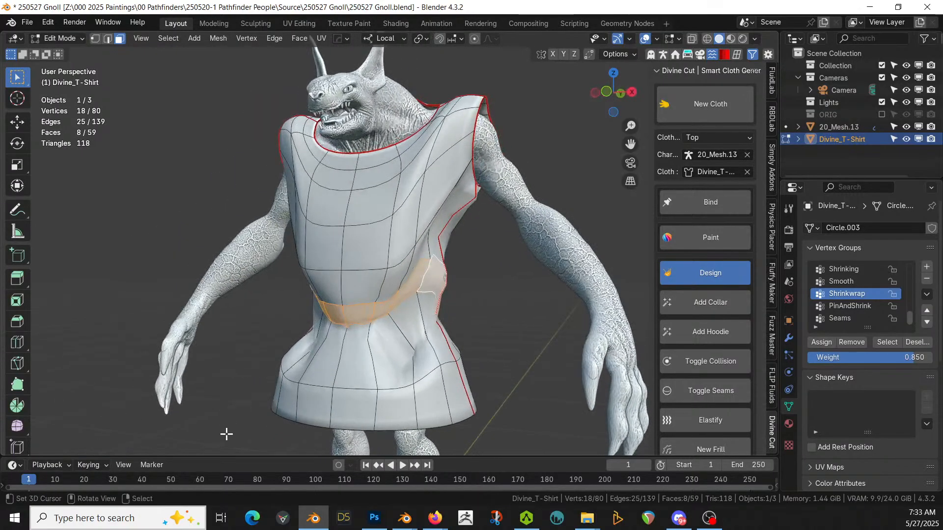
- Play the cloth simulation in Object Mode to check the drape around the cinched waist, and stop it
key("Tab")
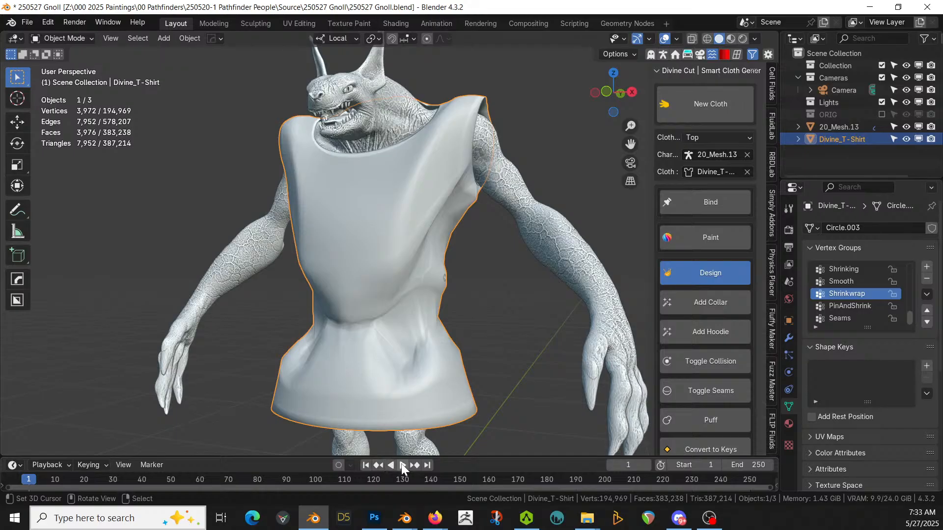
left_click(402, 466)
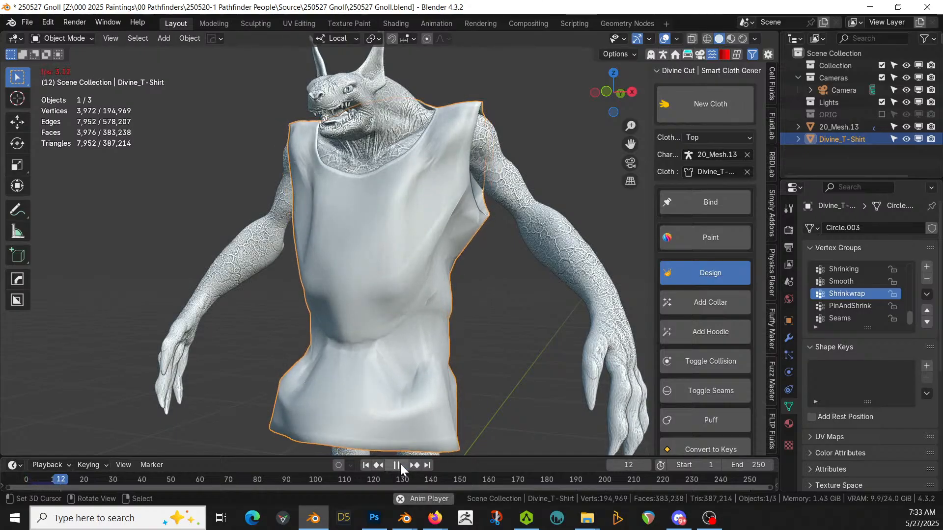
middle_click_drag(541, 364, 505, 401)
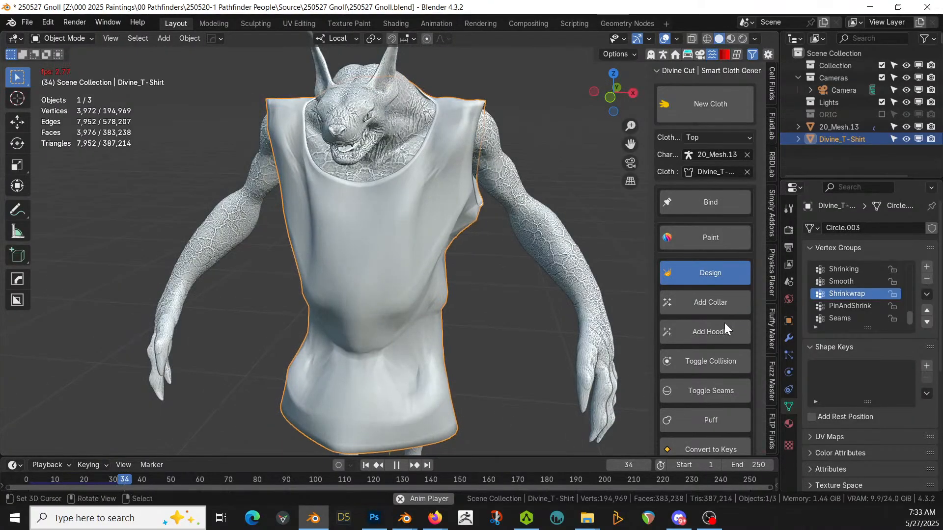
left_click(47, 22)
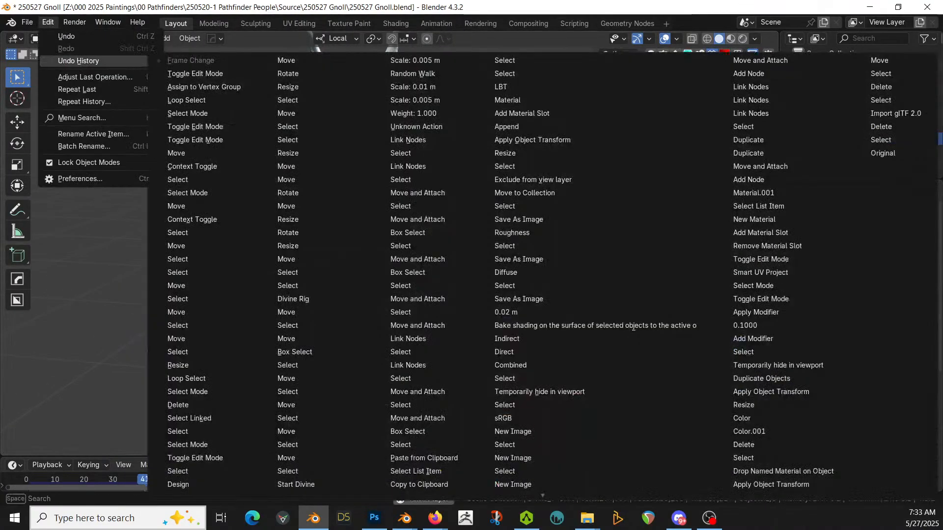
key("space")
left_click(86, 347)
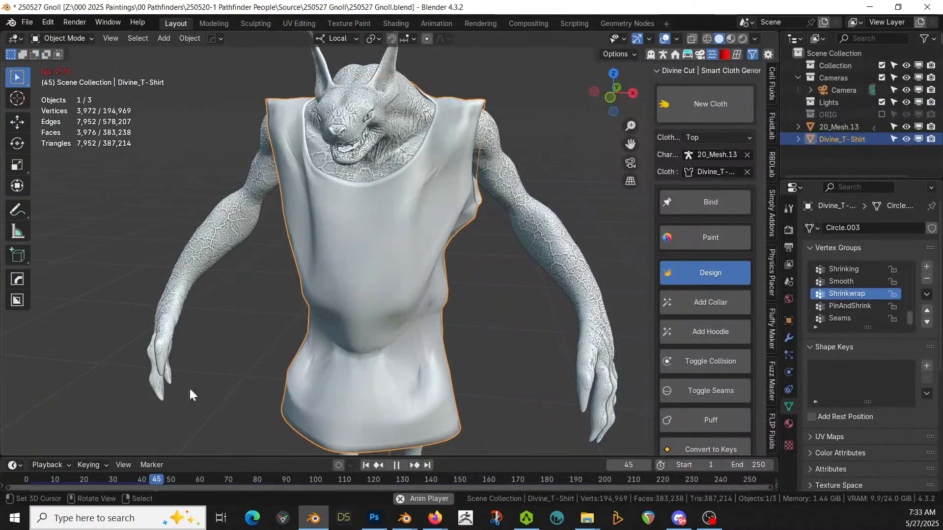
left_click(396, 466)
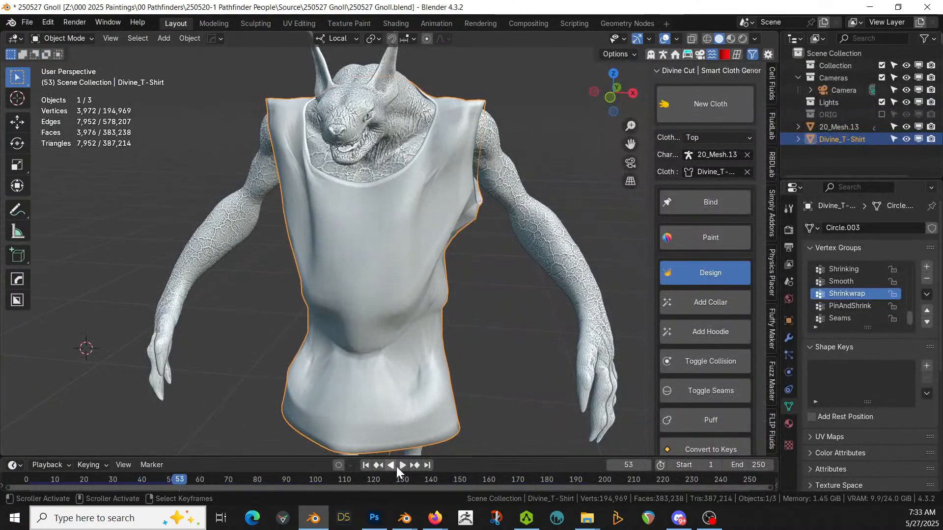
- Revert through the undo history to the waist loop selection made before the vertex group assignment
left_click(53, 25)
mouse_move(79, 61)
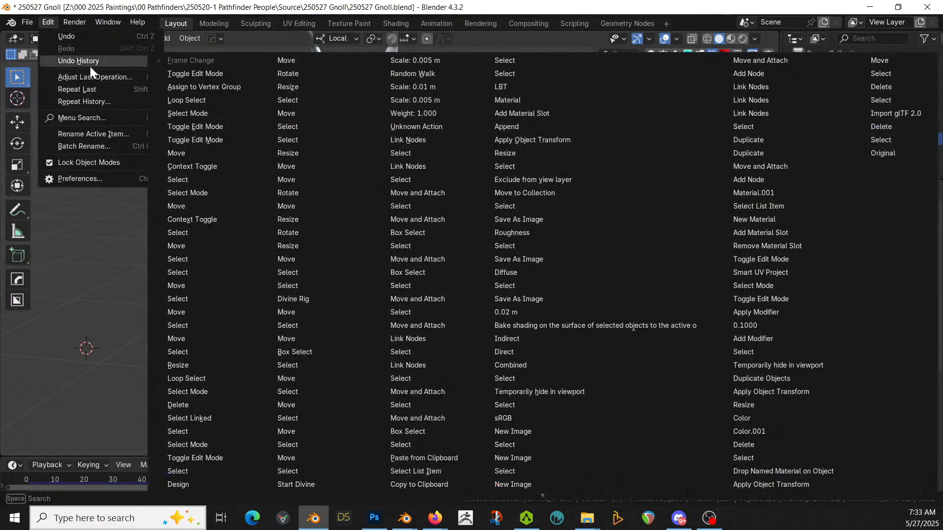
left_click(212, 101)
- Shrink the selected waist face loop inward by about 0.0035 m with Shrink/Fatten
middle_click_drag(300, 238, 431, 296)
middle_click_drag(548, 386, 488, 400)
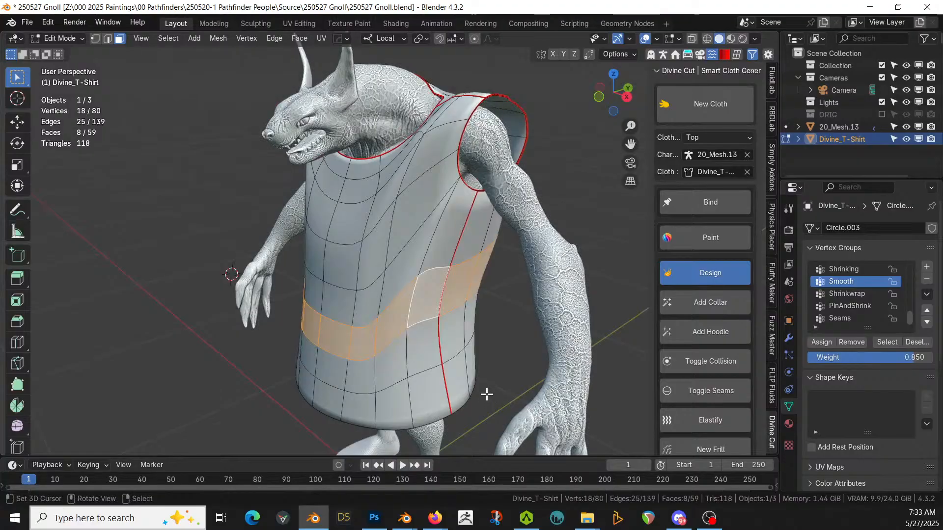
key("alt+s")
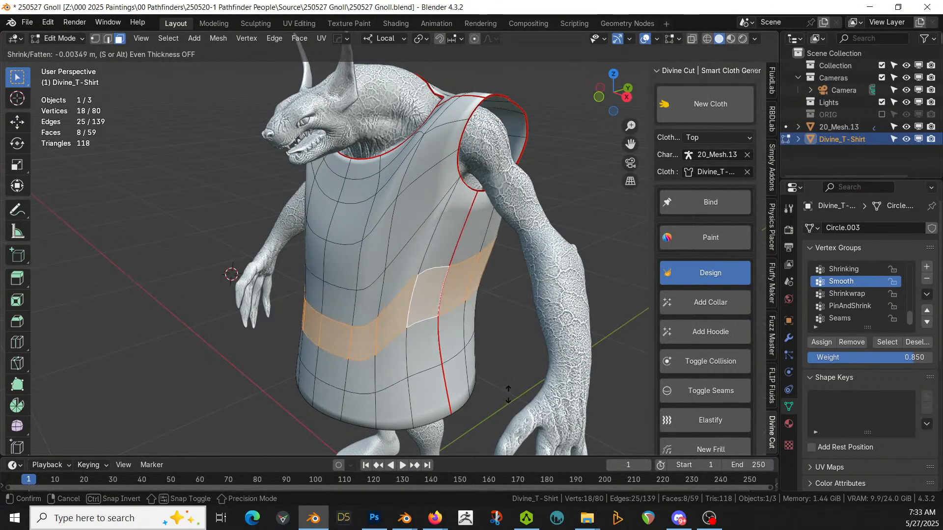
left_click(508, 393)
- Subdivide the top's entire mesh once and return to Object Mode
middle_click_drag(480, 368, 521, 344)
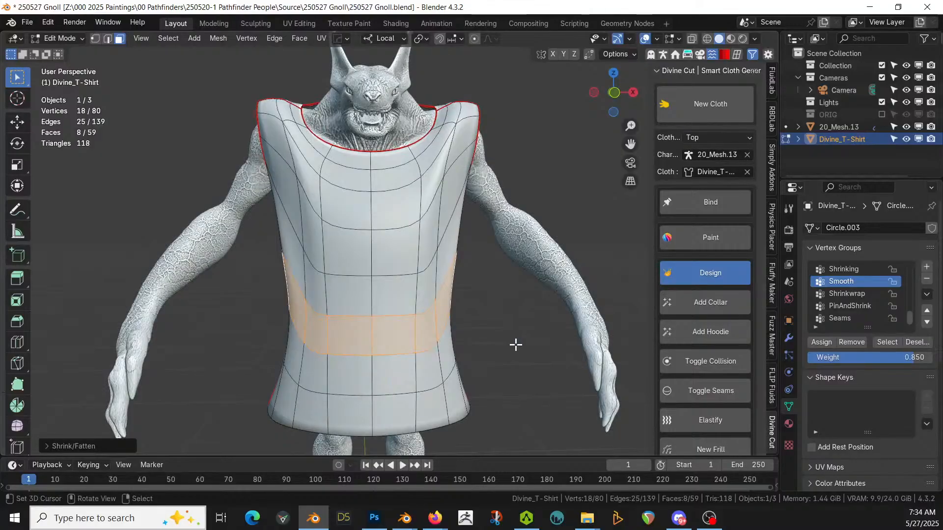
key("a")
right_click(402, 329)
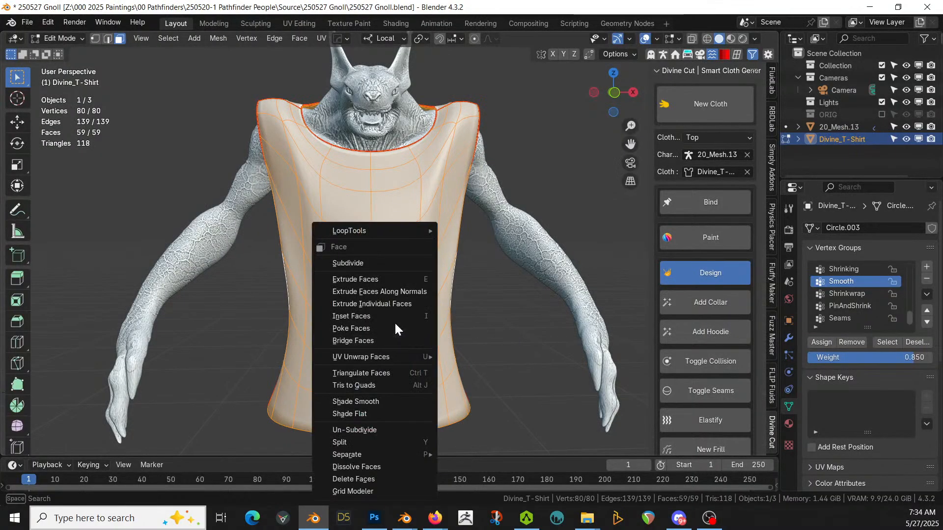
left_click(381, 258)
key("Tab")
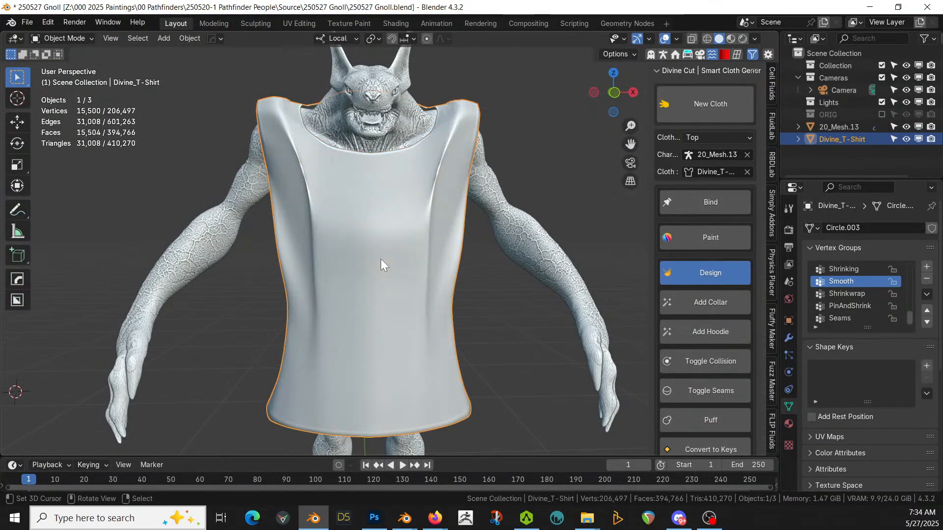
- Play the cloth simulation on the subdivided top, check the drape at the armhole and front, and return to frame 1
mouse_move(440, 273)
middle_mouse_down()
mouse_move(505, 299)
mouse_move(452, 313)
mouse_move(424, 299)
mouse_move(407, 358)
mouse_move(353, 347)
mouse_move(444, 326)
mouse_move(427, 340)
mouse_move(353, 347)
middle_mouse_up()
key("Tab")
scroll(425, 291, "up", 3)
key("Tab")
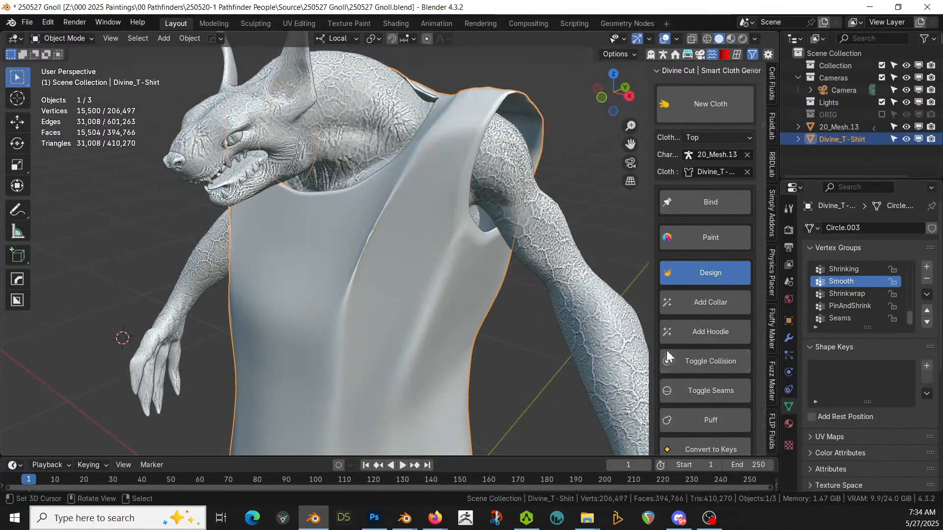
left_click(402, 465)
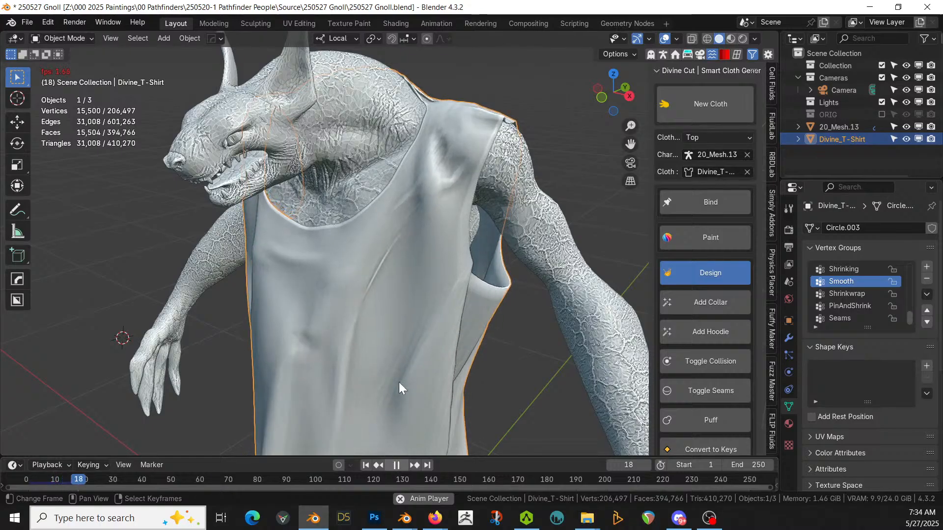
scroll(425, 345, "down", 5)
middle_click_drag(426, 346, 445, 421)
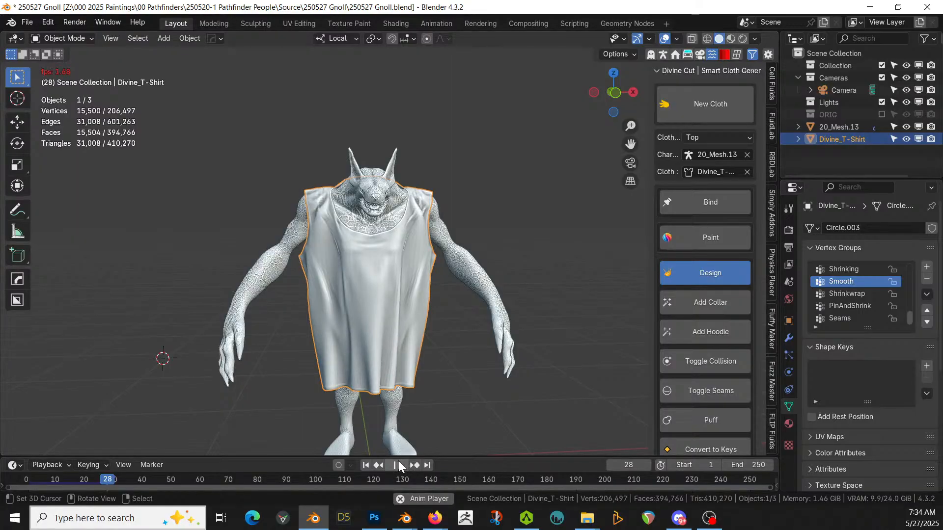
left_click(399, 464)
left_click(368, 467)
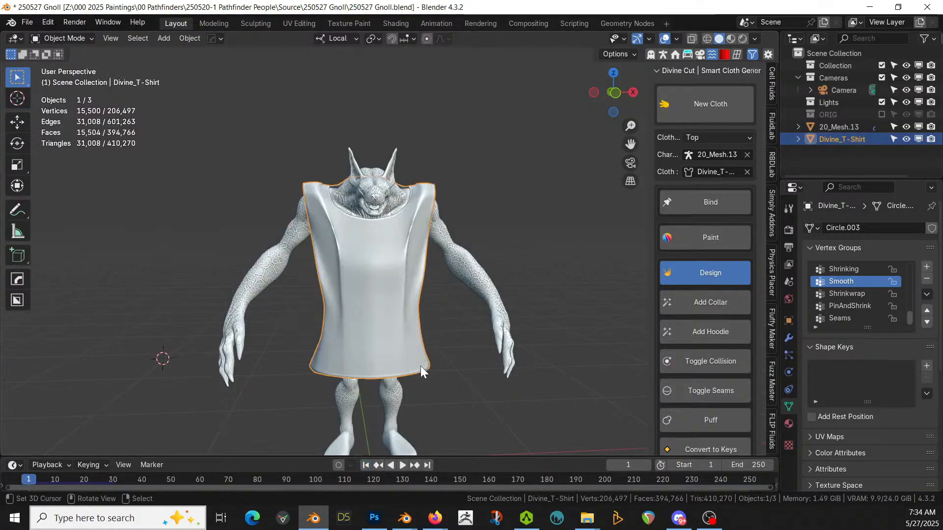
- Reopen the top's mesh for editing and select the two faces flanking the side seam just below the armhole
scroll(429, 349, "up", 3)
middle_click_drag(429, 348, 318, 341)
scroll(360, 315, "up", 2)
scroll(360, 315, "down", 3)
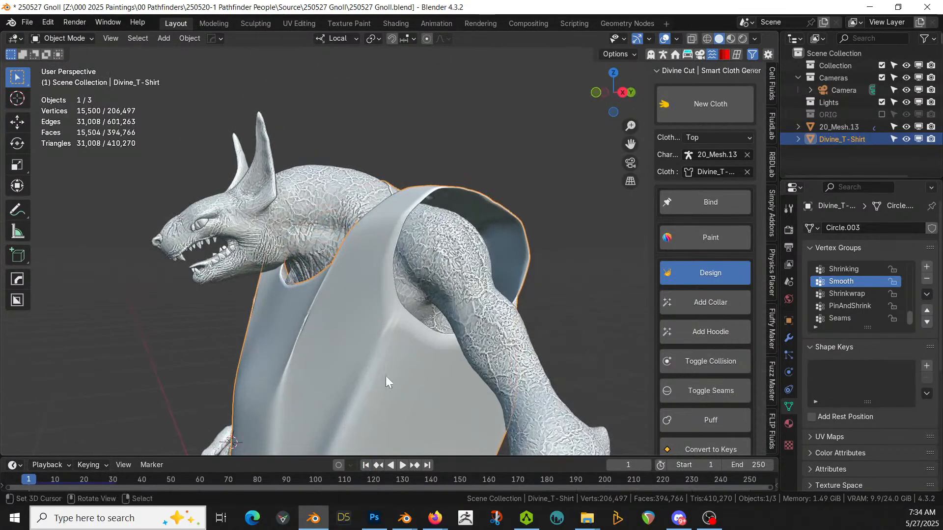
middle_click_drag(383, 385, 406, 343)
key("Tab")
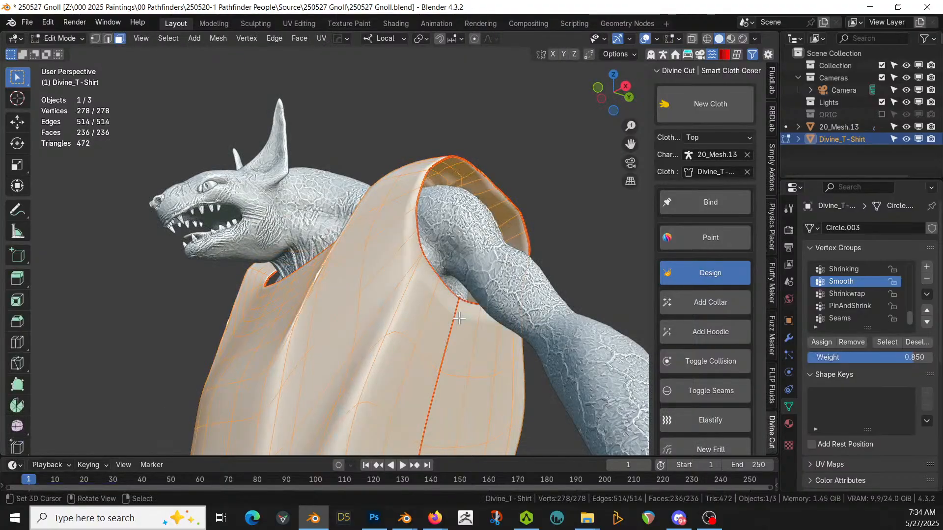
left_click(473, 304)
left_click(447, 304, "shift")
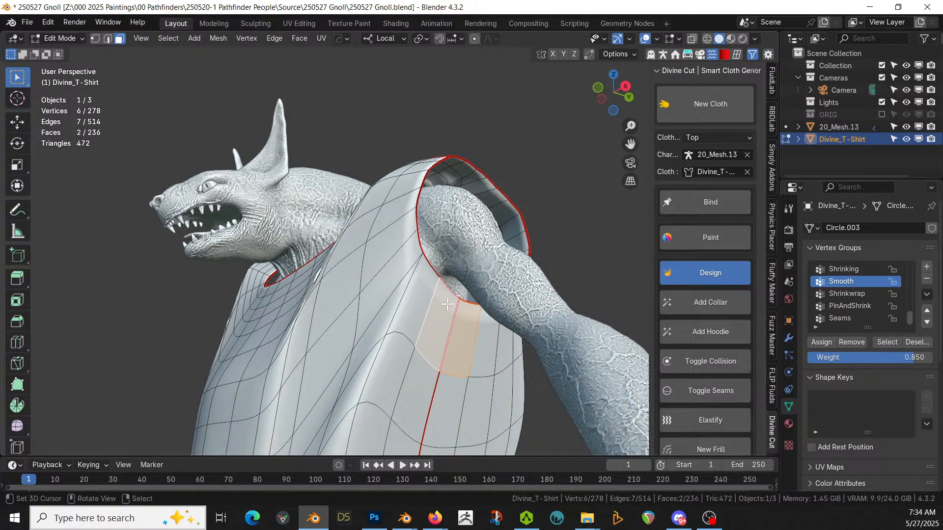
- Move the faces below the armhole inward about 0.064 m along local X with smooth proportional editing
middle_click_drag(413, 248, 516, 166)
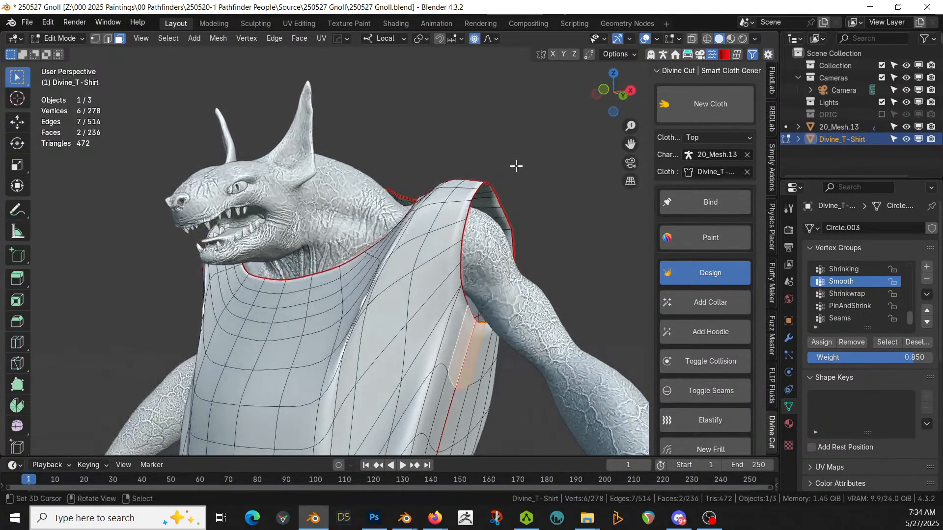
left_click(497, 38)
left_click(464, 93)
middle_click_drag(520, 406, 541, 415)
key("g")
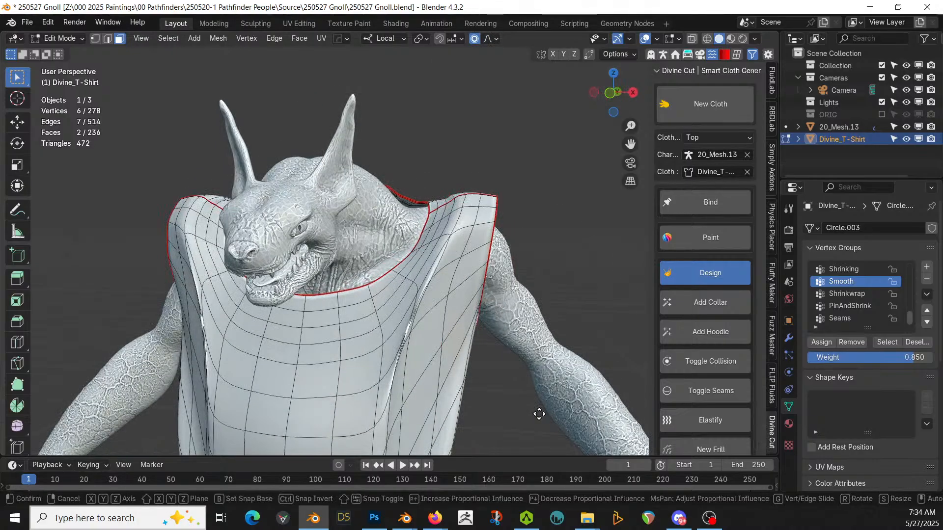
key("x")
scroll(533, 414, "up", 1)
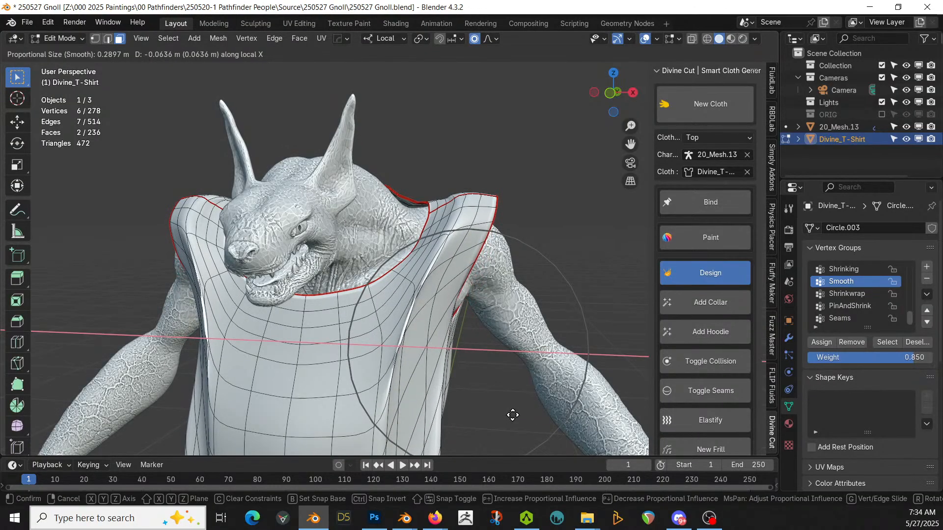
left_click(511, 415)
- Select the two side-seam faces where the body pokes through and move them outward with smooth proportional editing
middle_click_drag(511, 415, 549, 217)
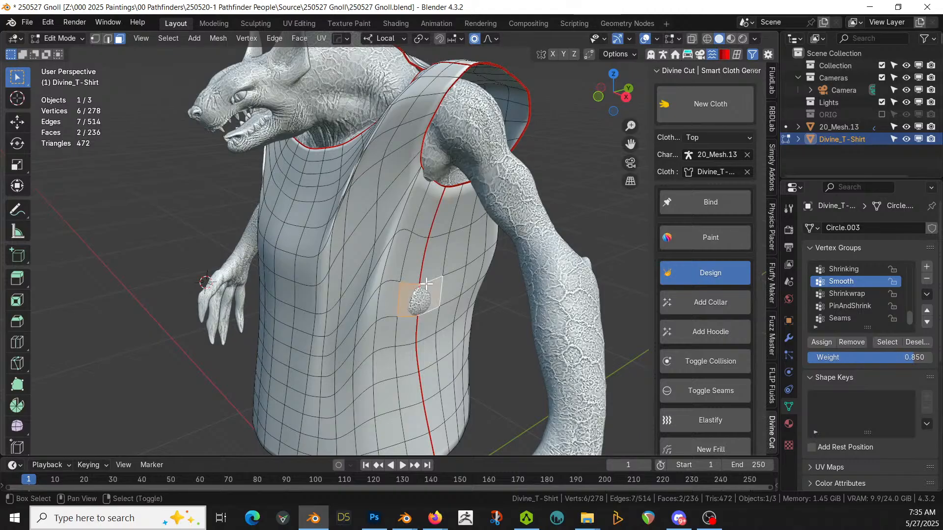
middle_click_drag(404, 291, 478, 307)
key("g")
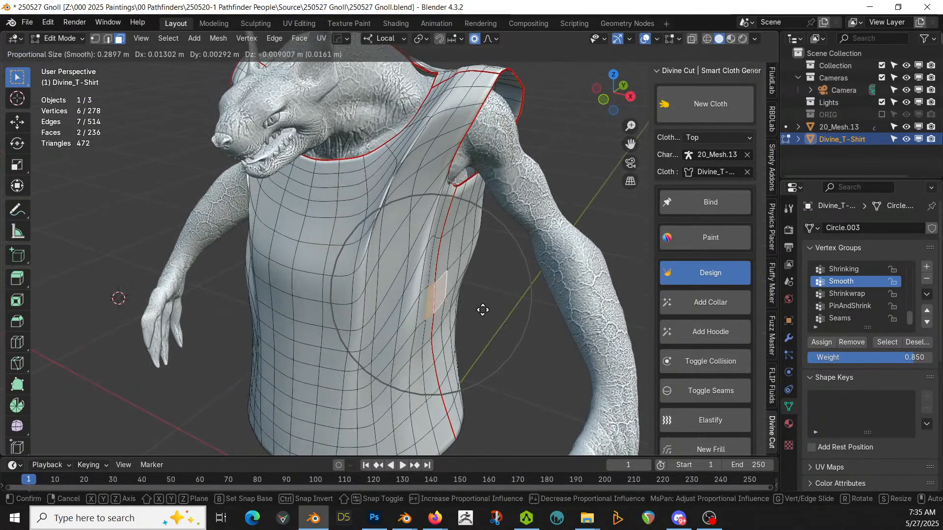
left_click(485, 258)
- Select a face on the back's side below the armhole and reposition it with smooth proportional editing
middle_click_drag(487, 216, 337, 198)
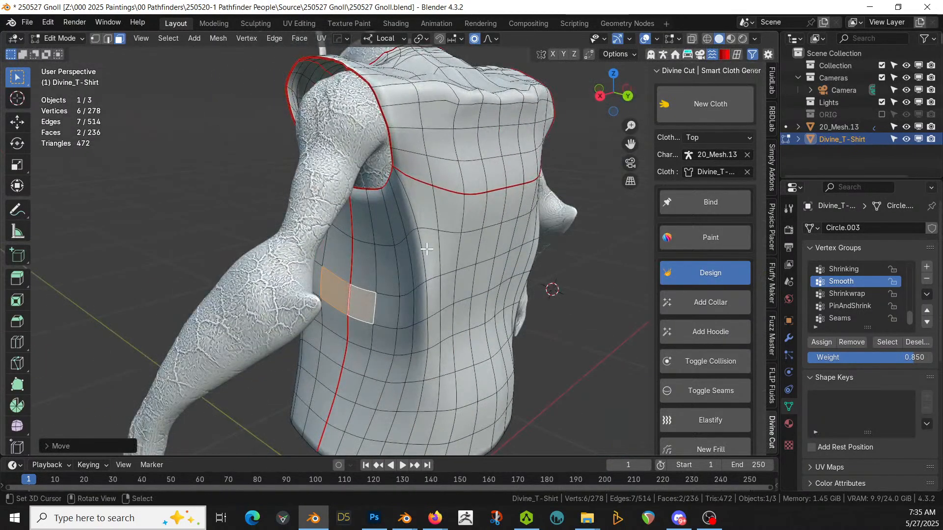
right_click(363, 302)
middle_click_drag(366, 300, 469, 327)
key("g")
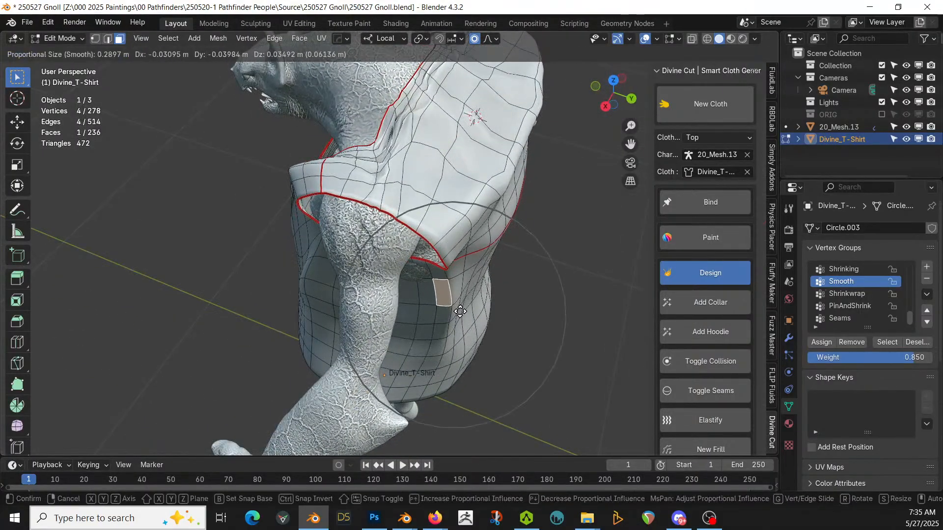
left_click(455, 321)
- Select a short horizontal edge at the side of the top's back and move it about 0.045 m with smooth proportional editing
middle_click_drag(454, 321, 387, 284)
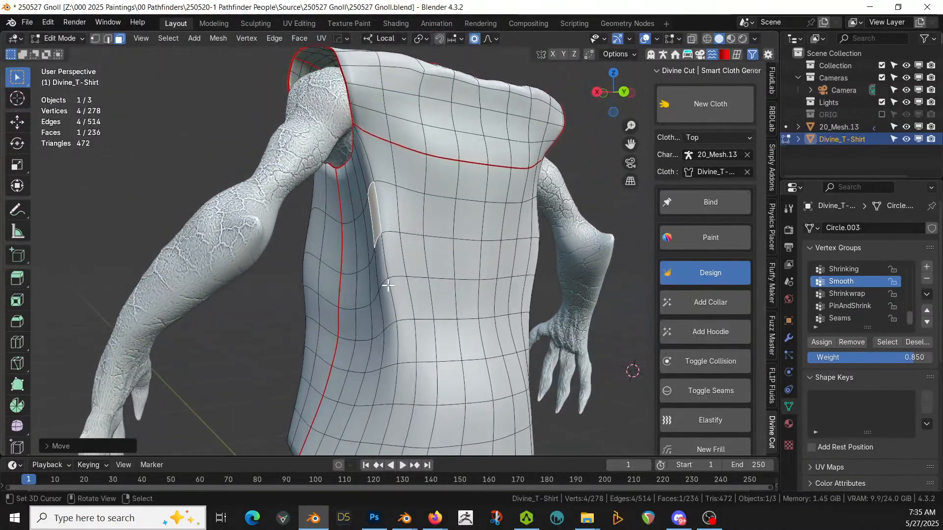
key("2")
left_click(393, 279)
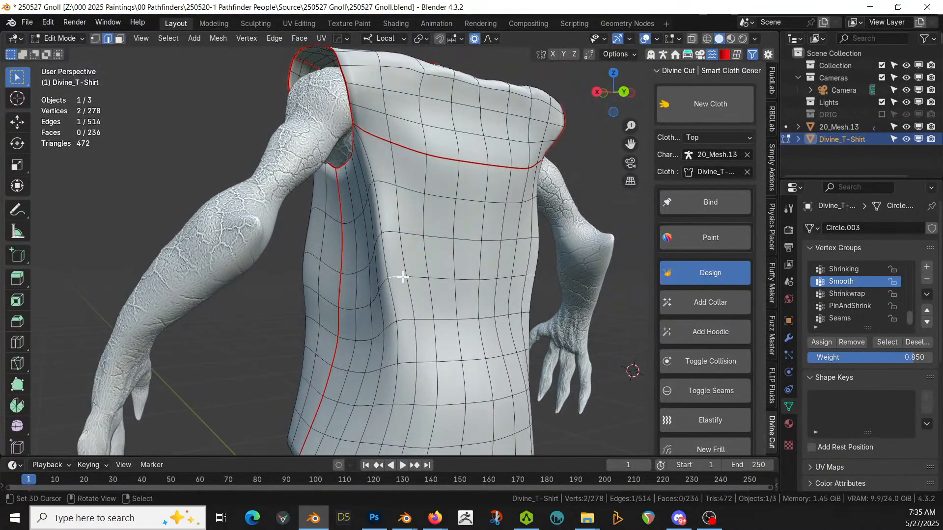
middle_click_drag(387, 276, 352, 353)
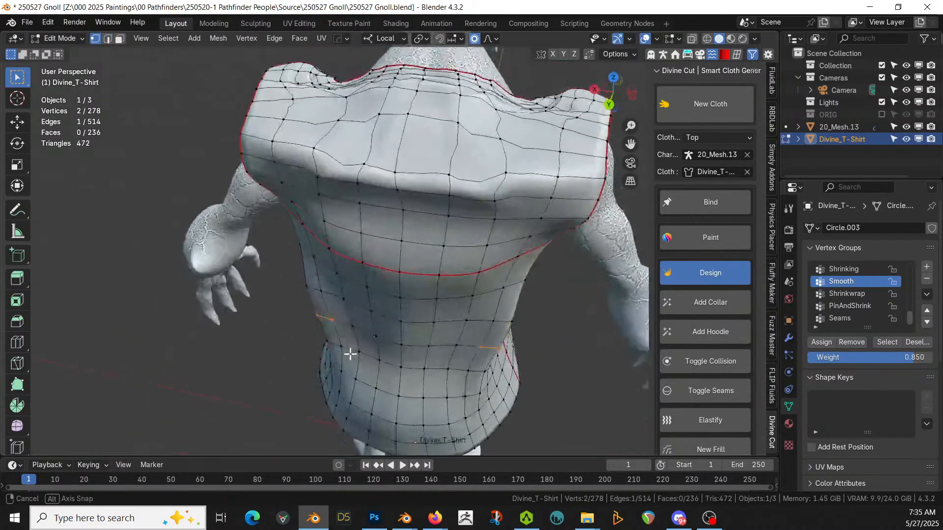
key("g")
scroll(354, 352, "up", 6)
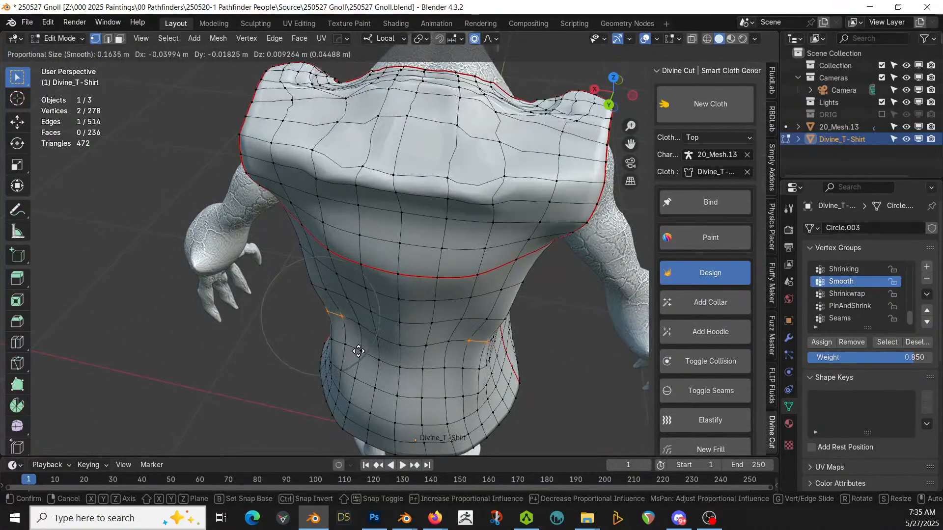
left_click(359, 351)
- Select the run of armhole edges over the shoulder and extrude it outward in the top view to form a short cap sleeve
middle_click_drag(359, 351, 633, 337)
middle_click_drag(414, 227, 377, 324, "shift")
scroll(394, 330, "up", 1)
key("3")
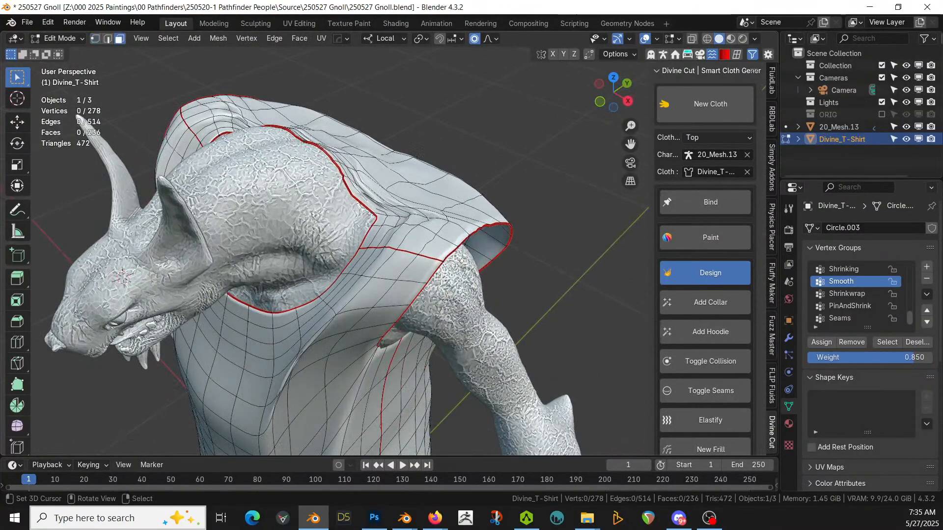
right_click(425, 278)
key("2")
right_click(440, 268)
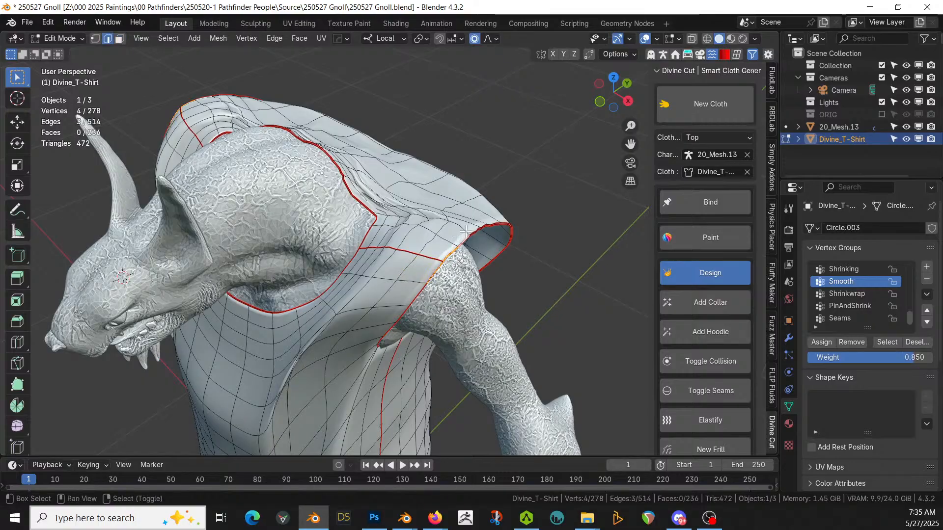
key("KP_7")
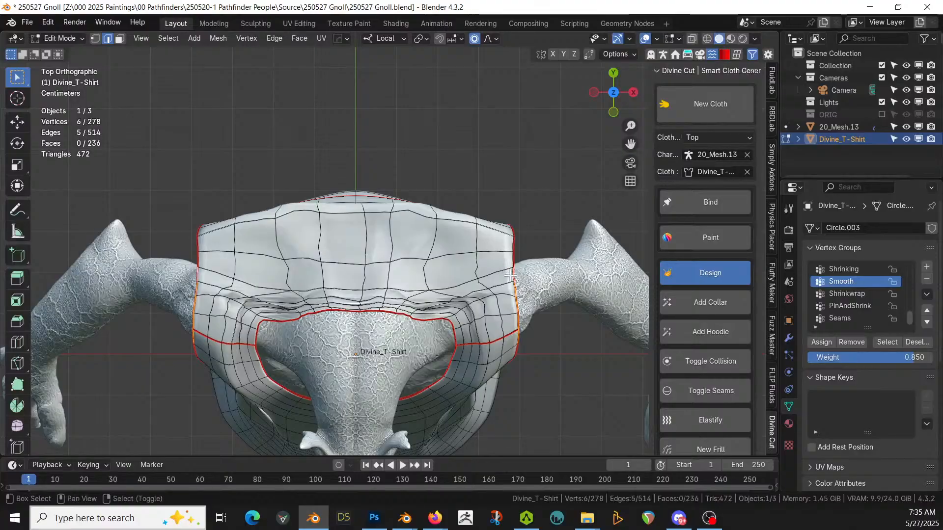
left_click(512, 264, "shift")
key("e")
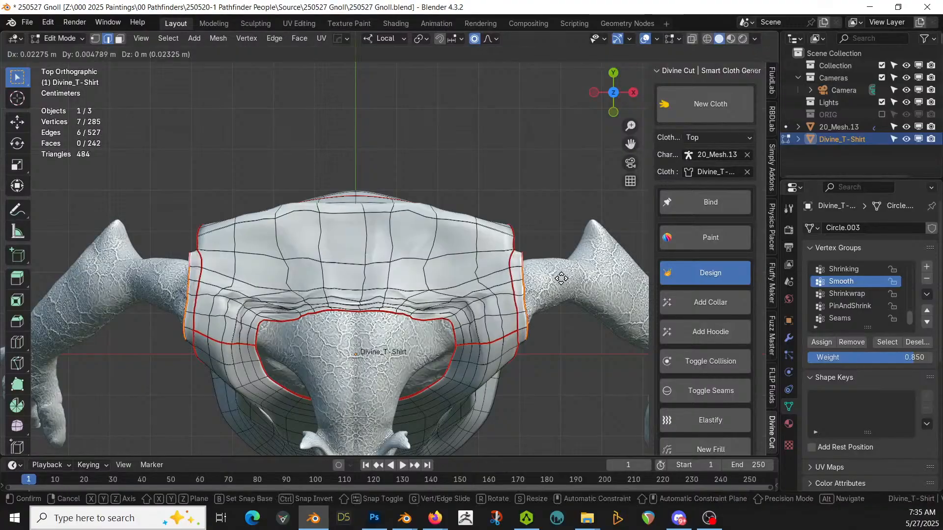
left_click(615, 258)
middle_click_drag(615, 258, 573, 136)
key("Tab")
- Run the cloth simulation, examine the front folds below the shoulders, and return to the first frame
scroll(554, 155, "down", 5)
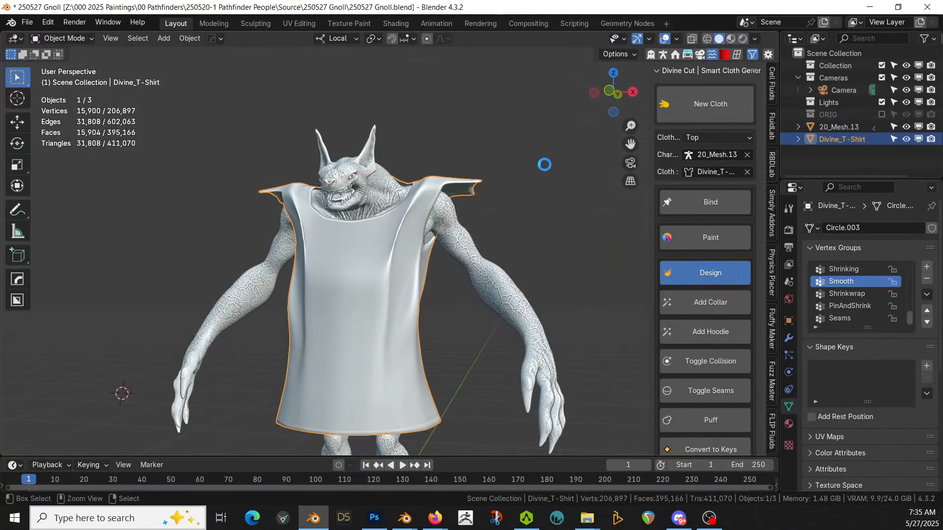
left_click(402, 466)
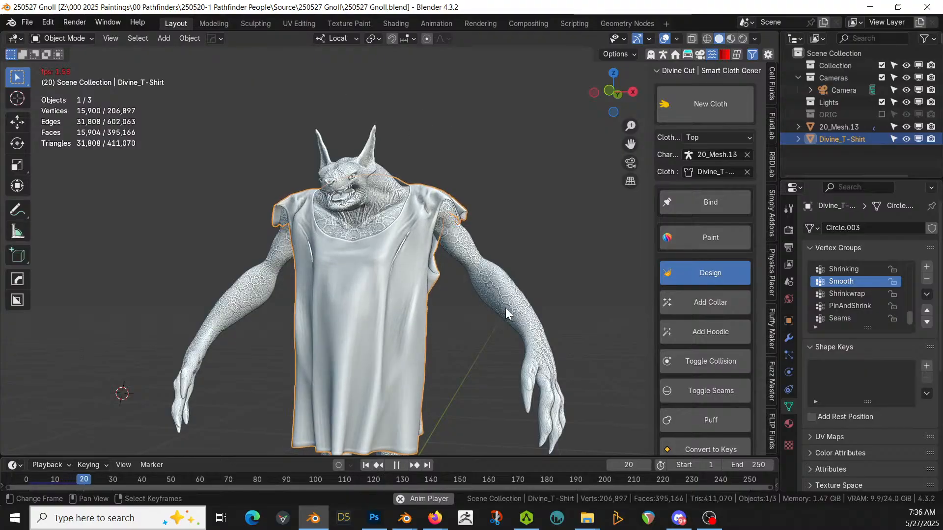
scroll(459, 298, "up", 6)
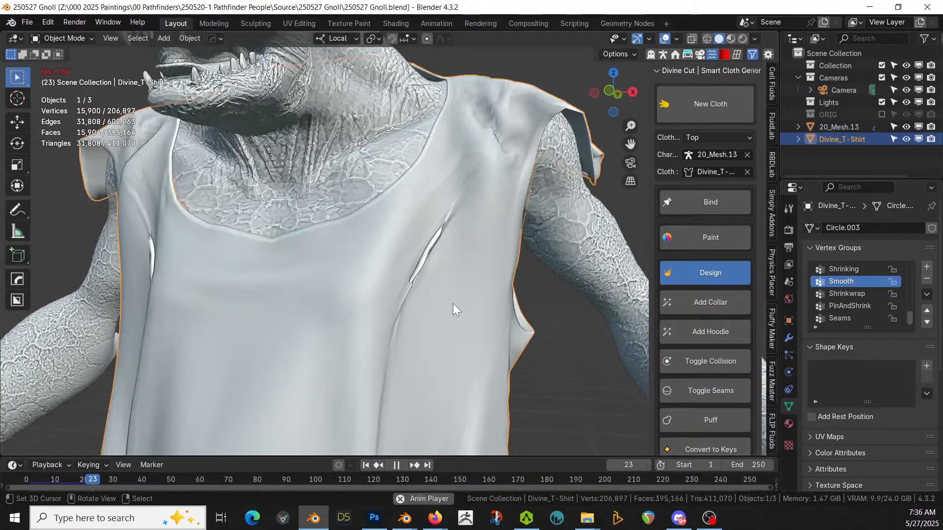
scroll(452, 303, "up", 3)
scroll(447, 304, "down", 2)
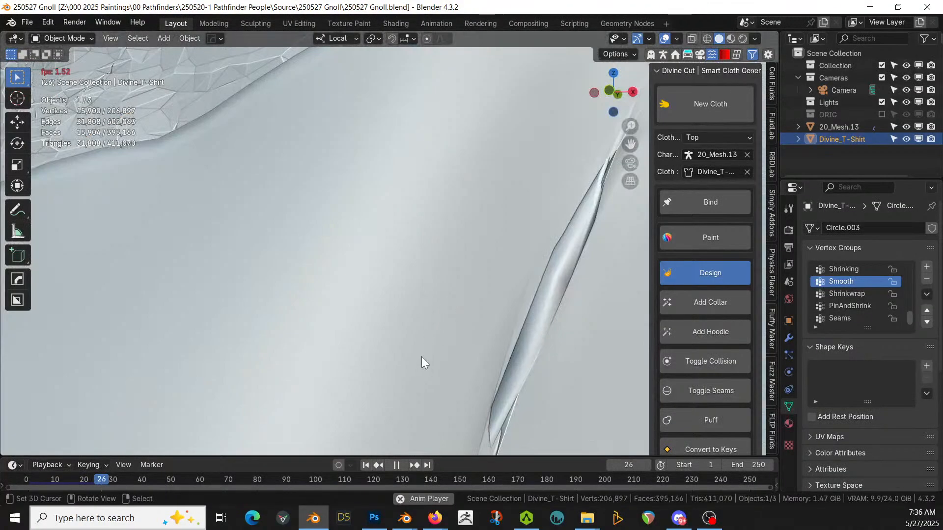
scroll(383, 388, "down", 3)
scroll(344, 442, "down", 2)
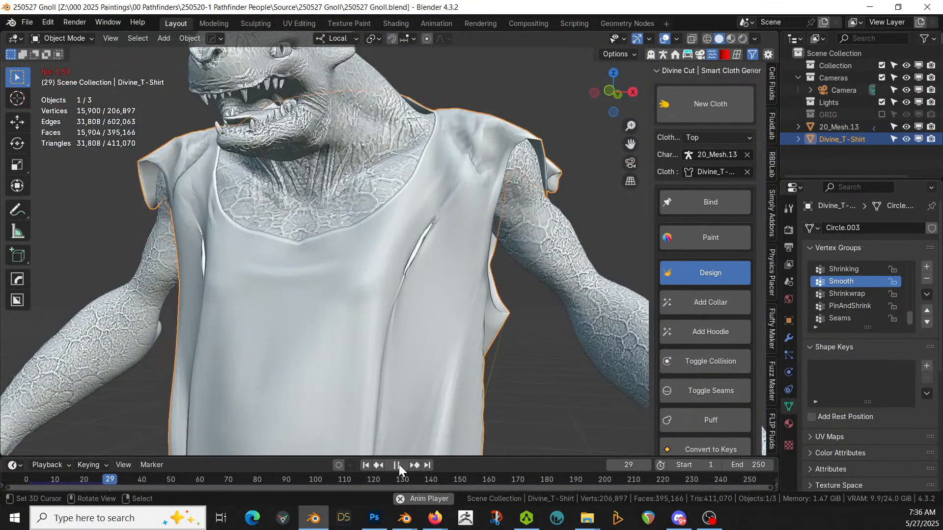
left_click(398, 465)
left_click(365, 465)
- Sculpt the top by smoothing the crease on the front of the chest and the surface of the upper back
middle_click_drag(417, 361, 234, 147)
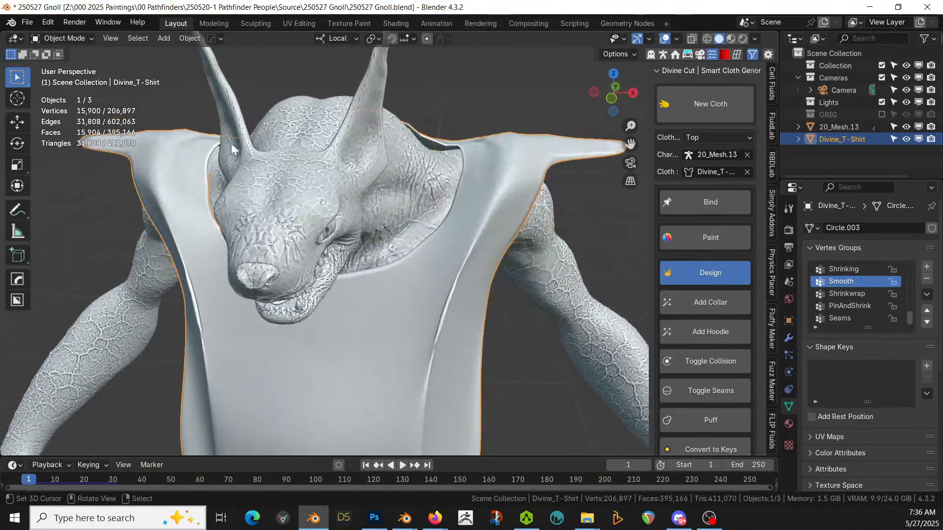
left_click(83, 38)
left_click(64, 79)
mouse_move(428, 336)
left_mouse_down("shift")
mouse_move(442, 307)
mouse_move(432, 391)
mouse_move(453, 344)
left_mouse_up("shift")
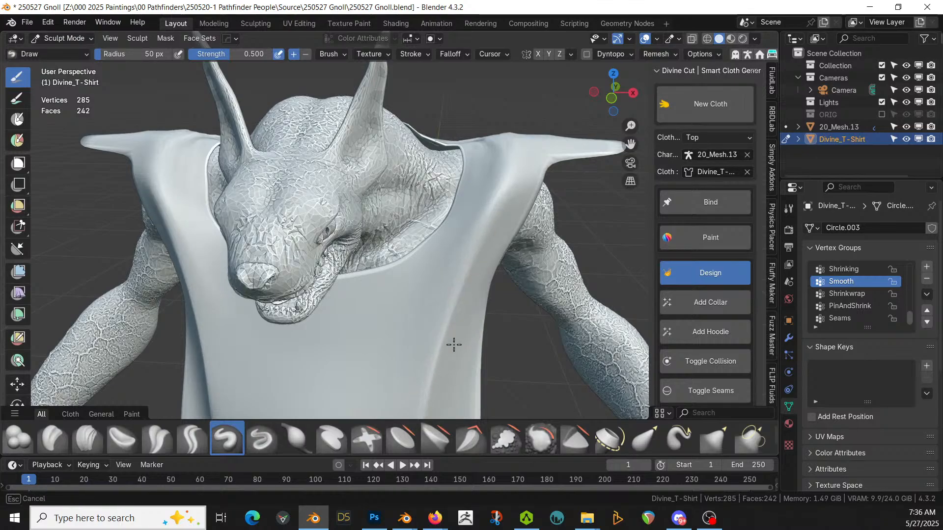
middle_click_drag(436, 287, 290, 378)
mouse_move(338, 238)
left_mouse_down("shift")
mouse_move(338, 133)
mouse_move(371, 186)
mouse_move(358, 222)
mouse_move(362, 173)
left_mouse_up("shift")
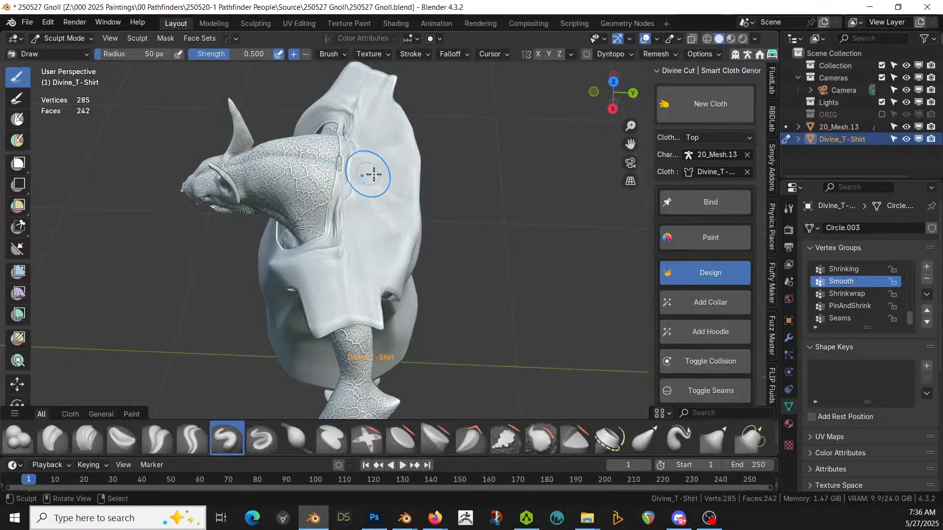
middle_click_drag(362, 172, 446, 160)
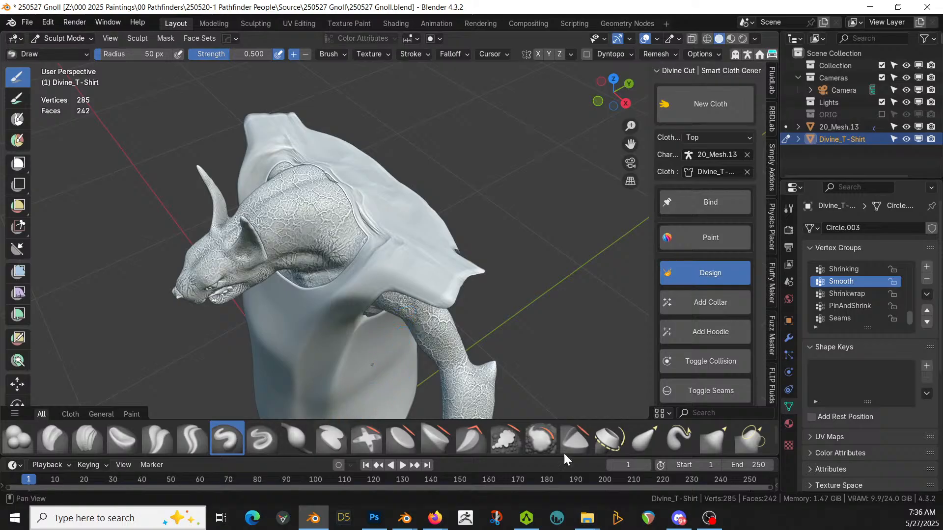
- Pull the back of the neckline slightly with the Elastic Grab brush and return to Object Mode
left_click(647, 439)
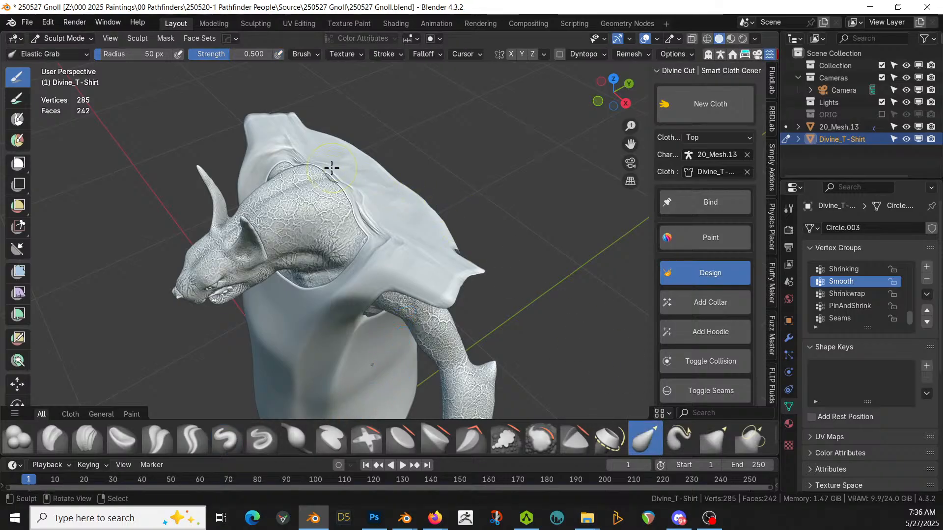
left_click_drag(330, 177, 335, 175)
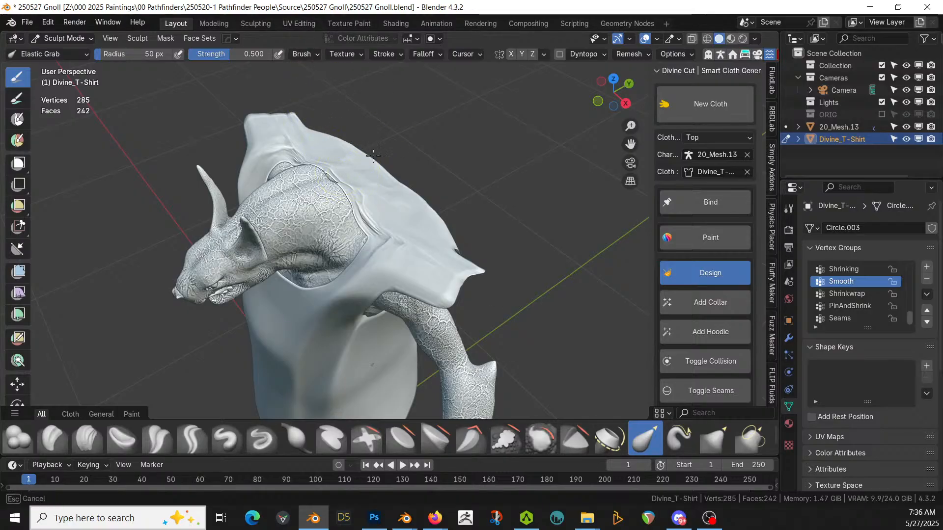
middle_click_drag(373, 154, 277, 176)
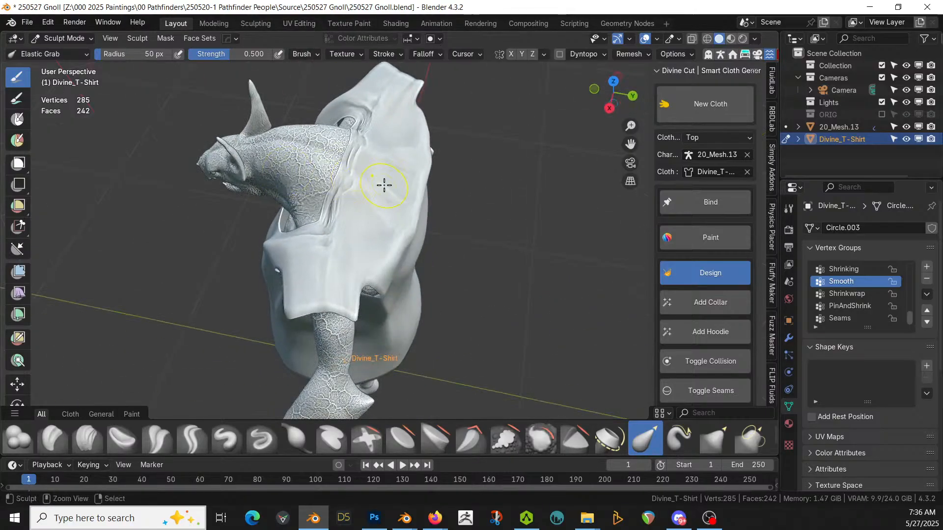
mouse_move(422, 206)
middle_mouse_down()
mouse_move(314, 187)
mouse_move(162, 138)
middle_mouse_up()
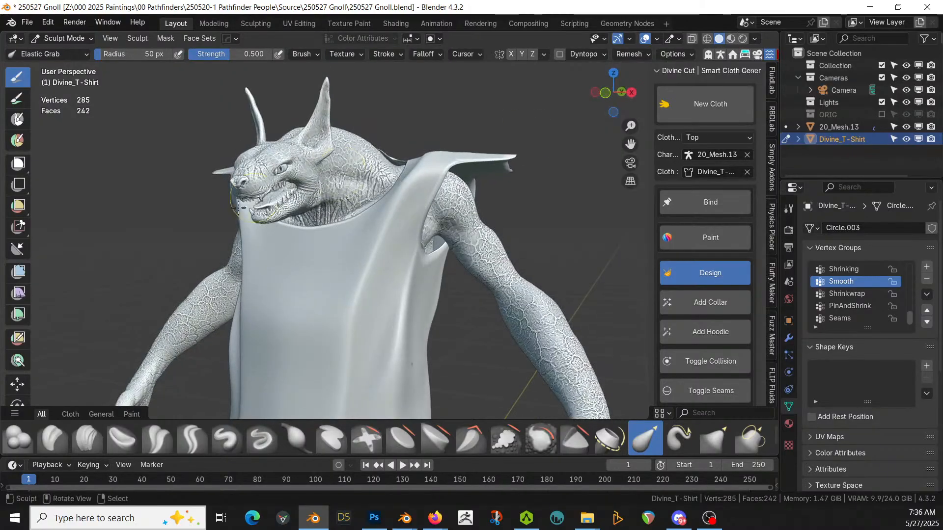
left_click(73, 39)
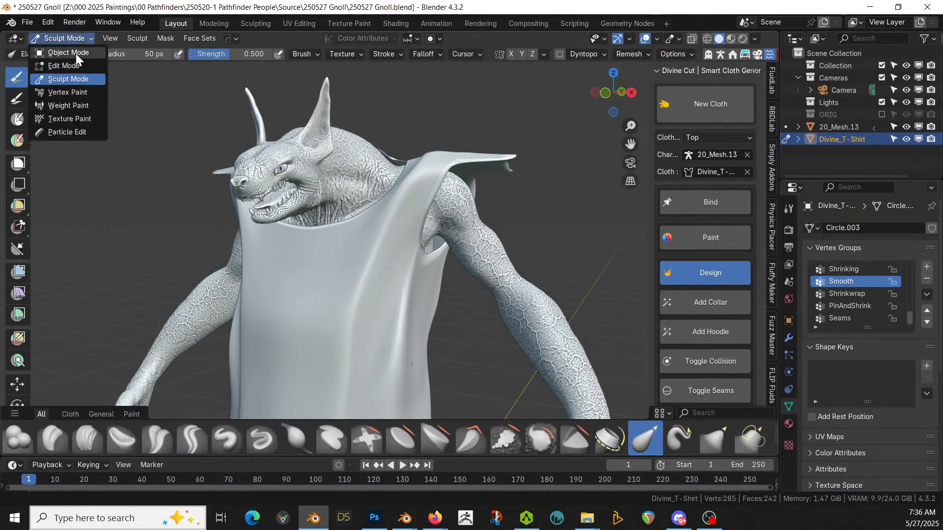
left_click(75, 54)
- Simulate the reshaped top from frame 1 to frame 44, stop the playback there, and save the file
middle_click_drag(437, 284, 421, 191, "shift")
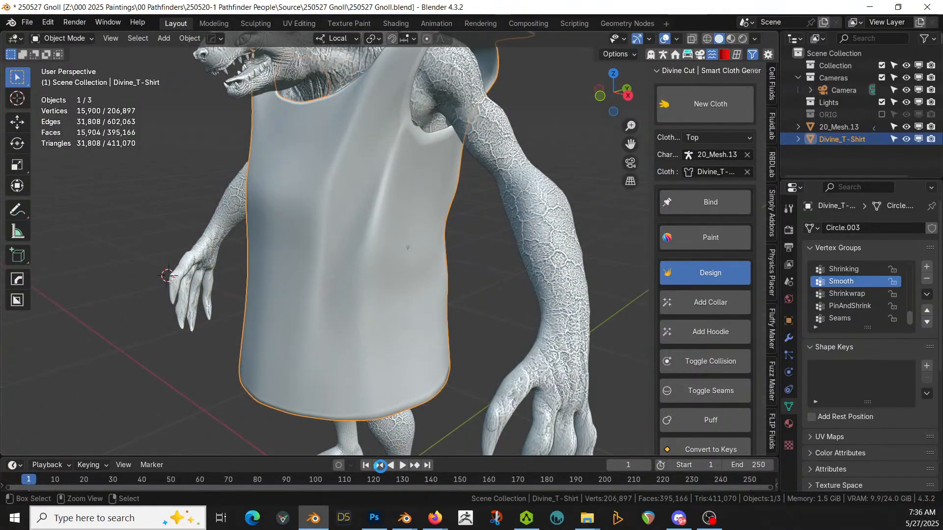
left_click(403, 465)
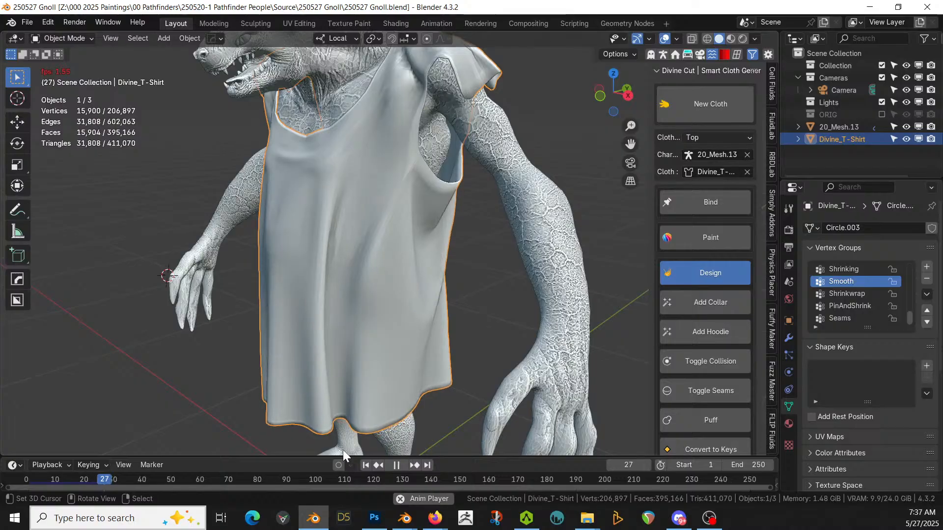
scroll(323, 351, "down", 2)
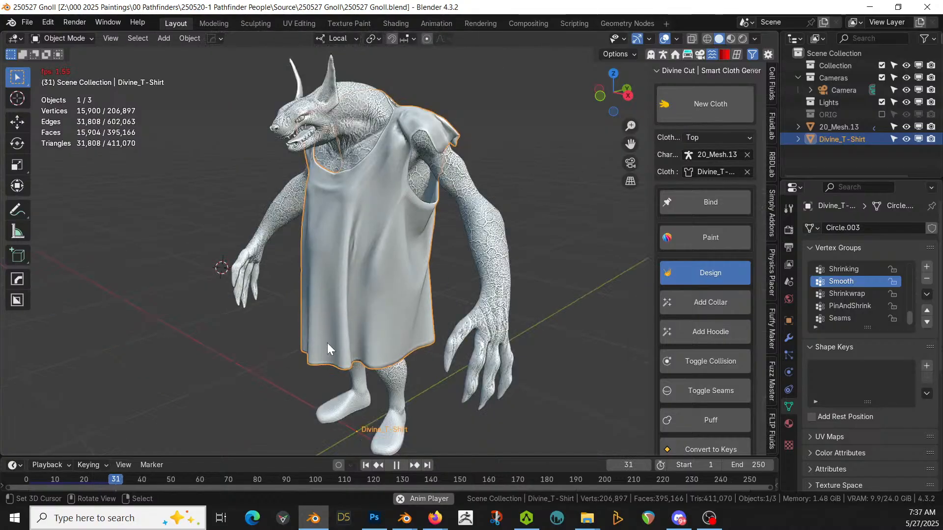
key("KP_1")
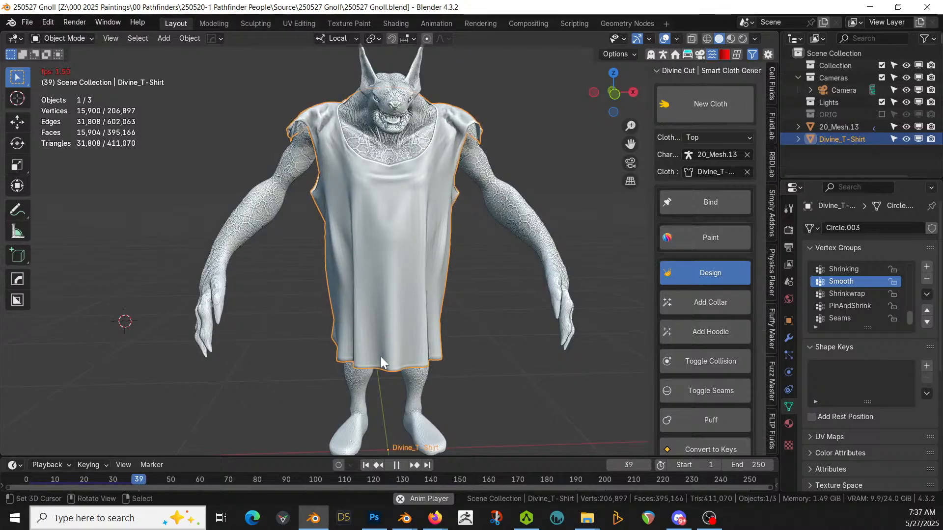
left_click(399, 467)
middle_click_drag(456, 432, 317, 237)
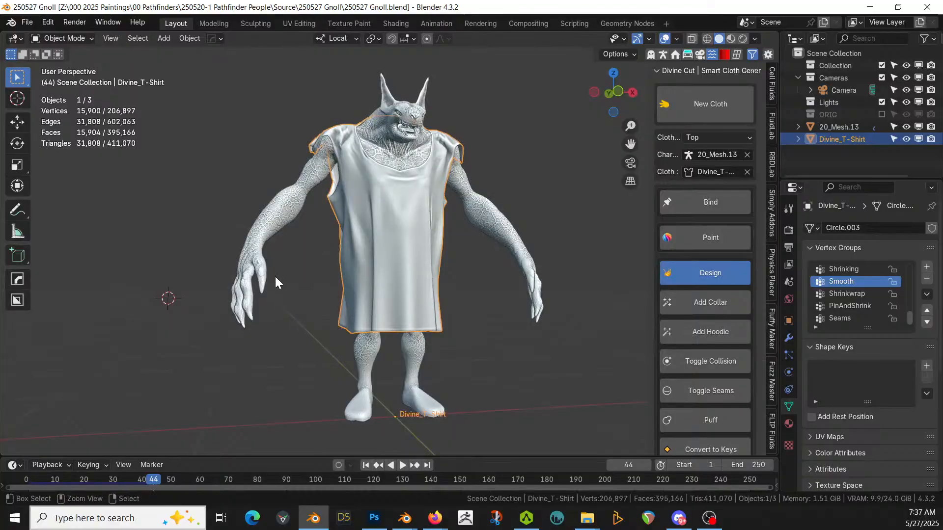
key("ctrl+s")
- Browse the Shoes catalog of the 22-02-26 SCP Epic Cloth Library in a temporary asset browser beside the viewport
left_click_drag(3, 35, 240, 196)
key("shift+F1")
key("shift+F1")
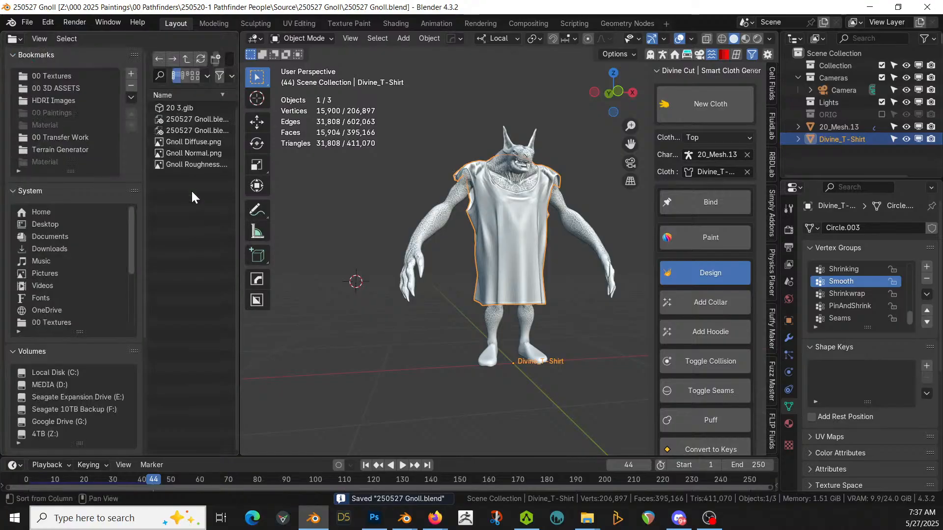
left_click(67, 57)
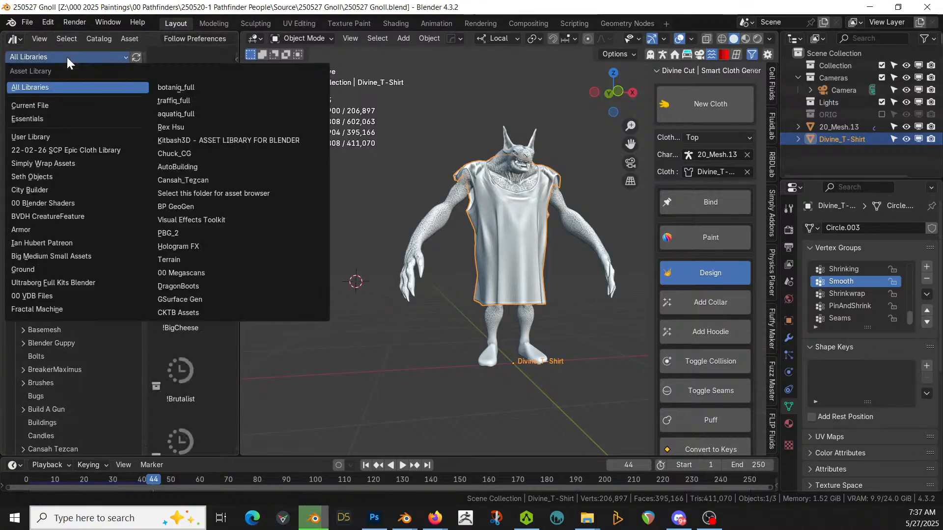
left_click(70, 146)
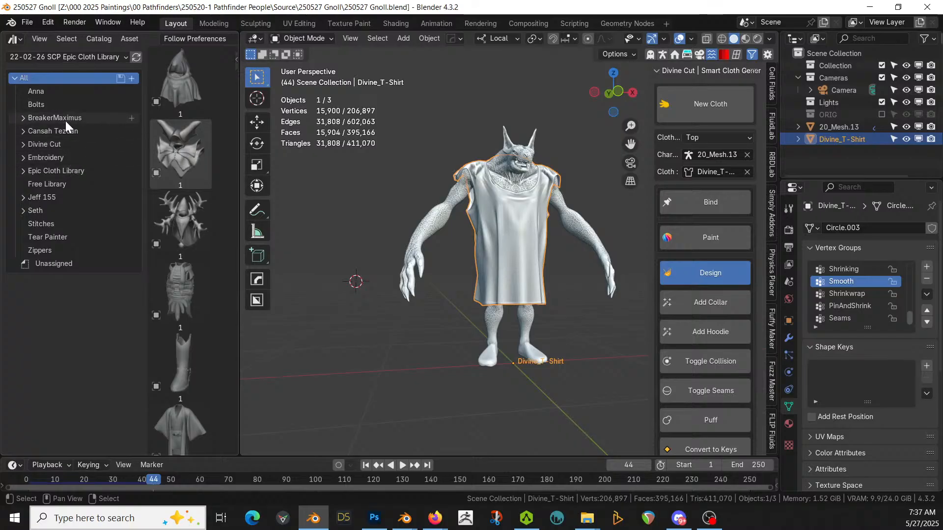
left_click(23, 131)
left_click(69, 173)
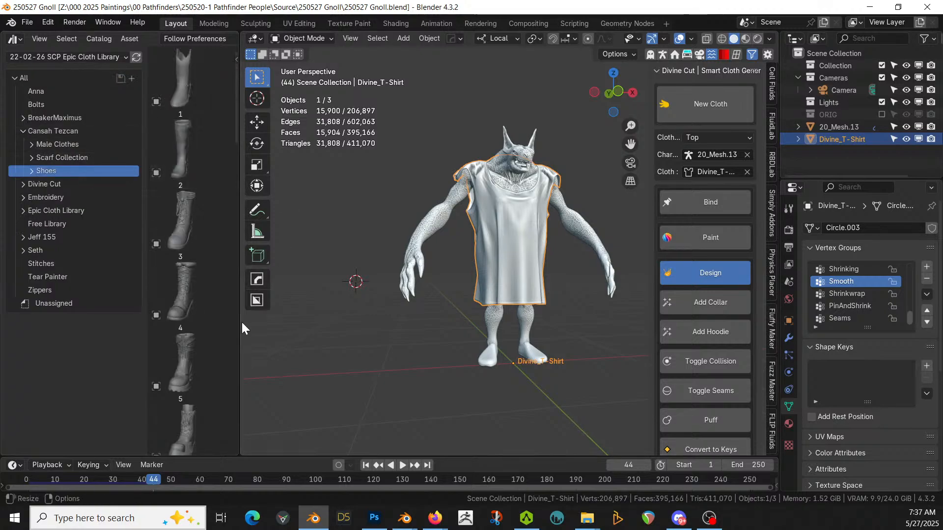
scroll(208, 328, "down", 3)
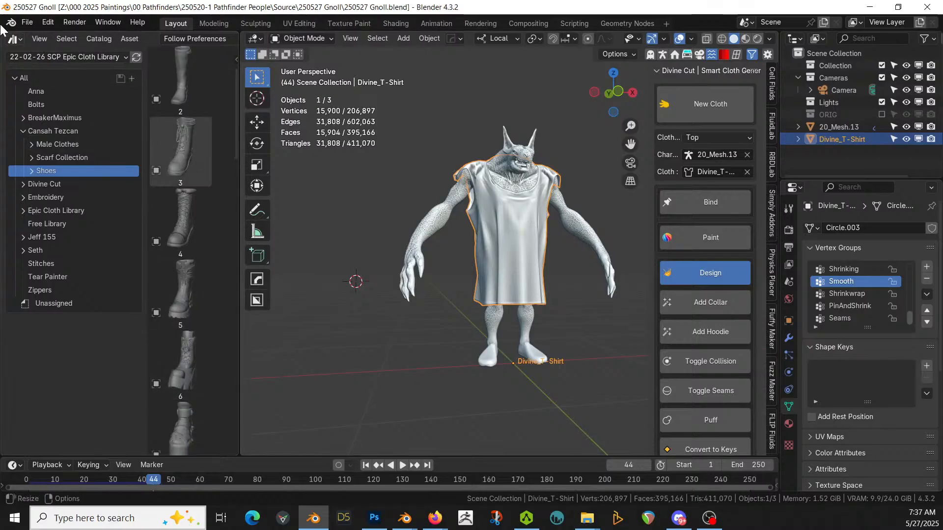
left_click_drag(3, 37, 1, 37)
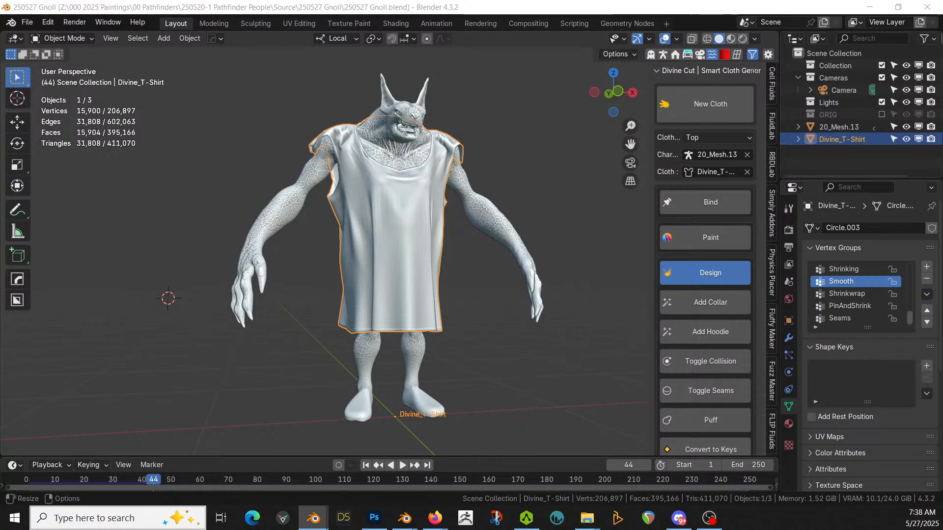
- Add the ACCS_Shoes_Leather_Boots_High asset to the scene and clear its location
left_click_drag(604, 528, 482, 405)
middle_click_drag(482, 406, 464, 20)
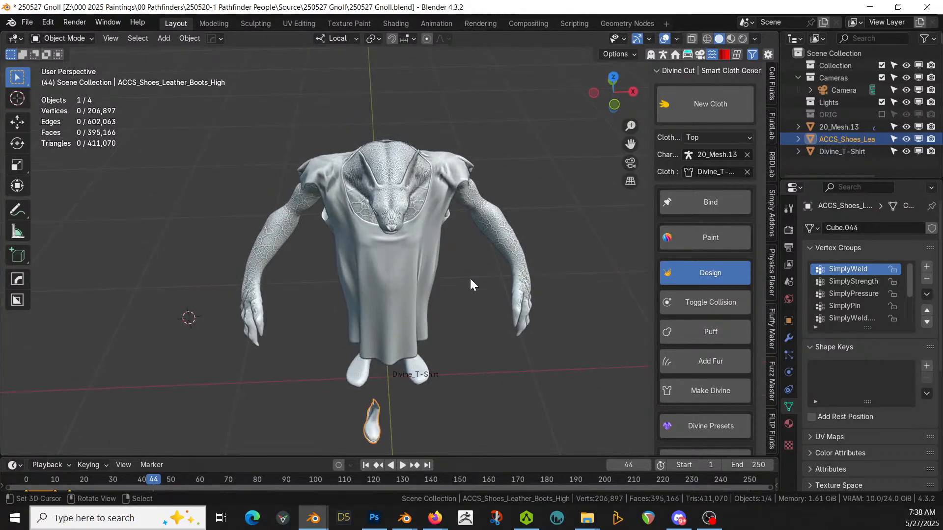
key("alt+g")
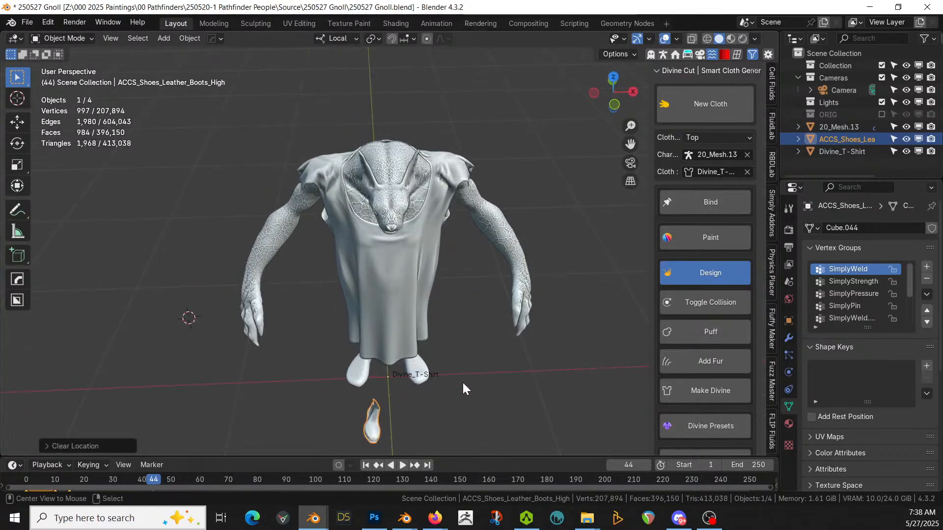
middle_click_drag(563, 324, 605, 165)
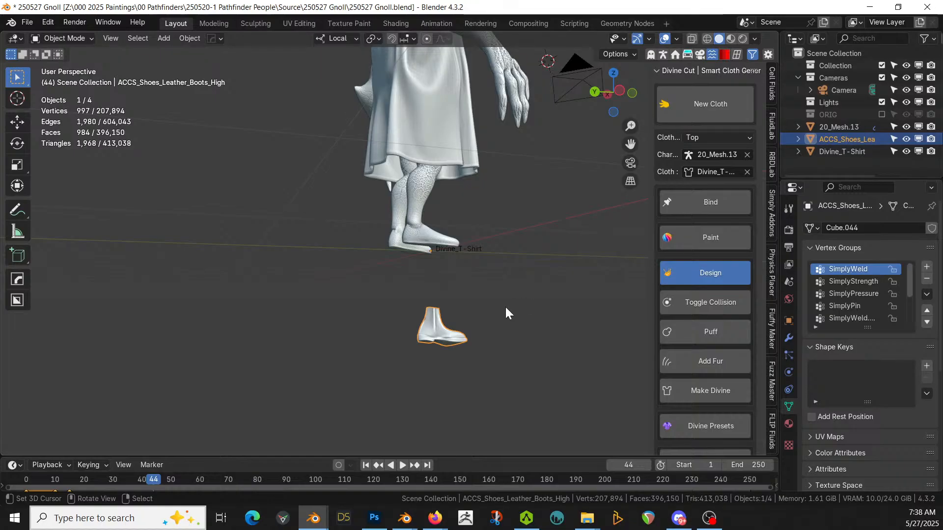
middle_click_drag(504, 290, 290, 305)
key("g")
left_click(351, 322)
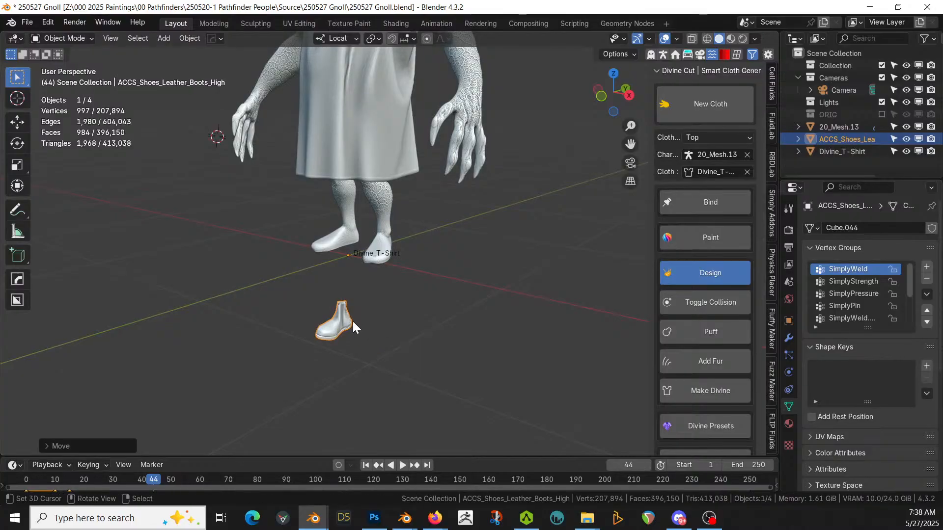
key("Delete")
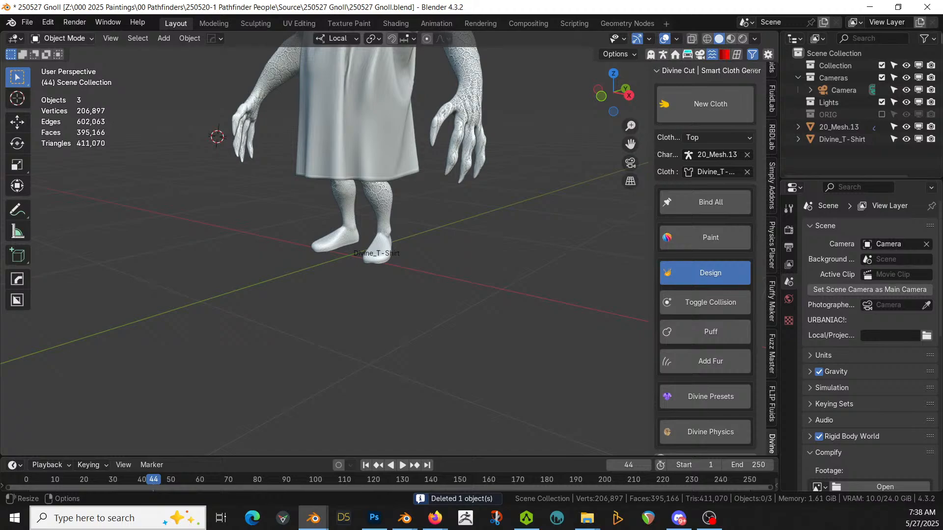
left_click_drag(464, 184, 472, 269)
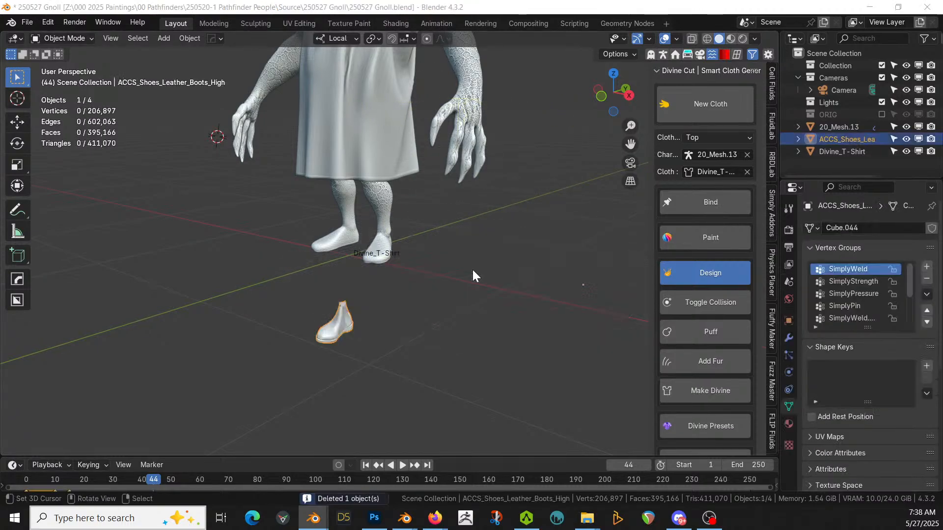
- Remove the SimplyShrink modifier and then all remaining modifiers from the ACCS_Shoes_Leather_Boots_High object
middle_click_drag(473, 270, 535, 242)
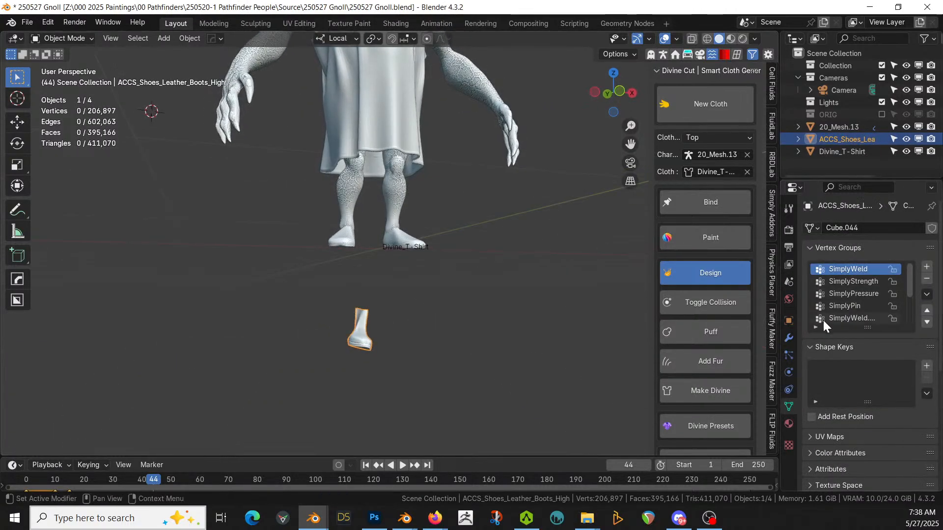
left_click(788, 339)
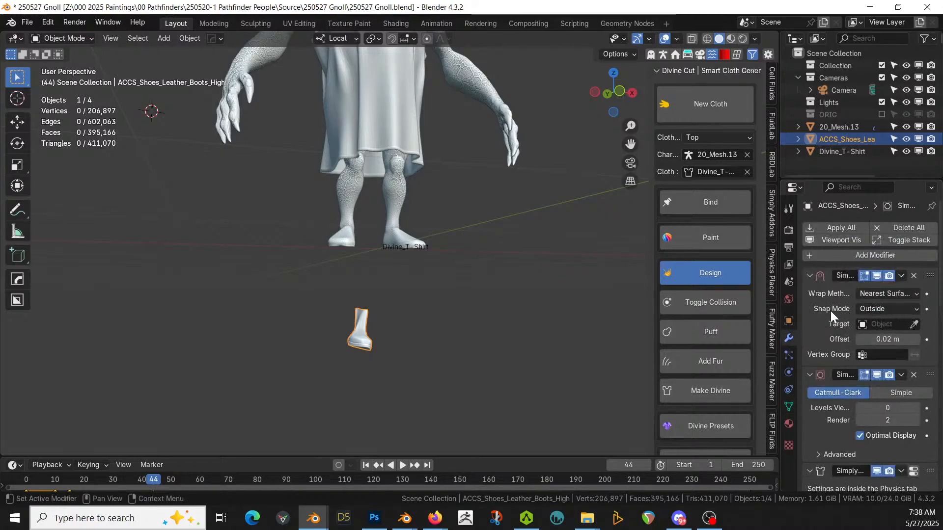
left_click_drag(777, 283, 622, 283)
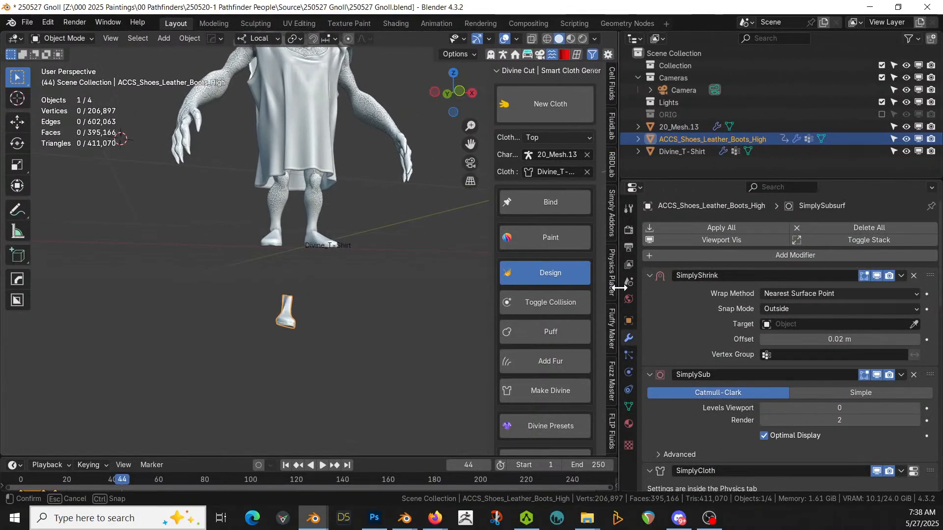
left_click(914, 275)
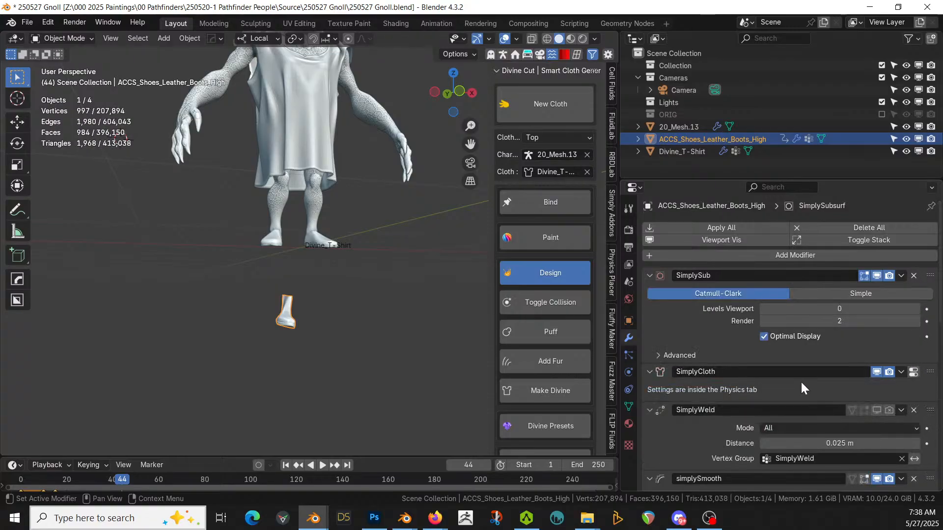
left_click(763, 388)
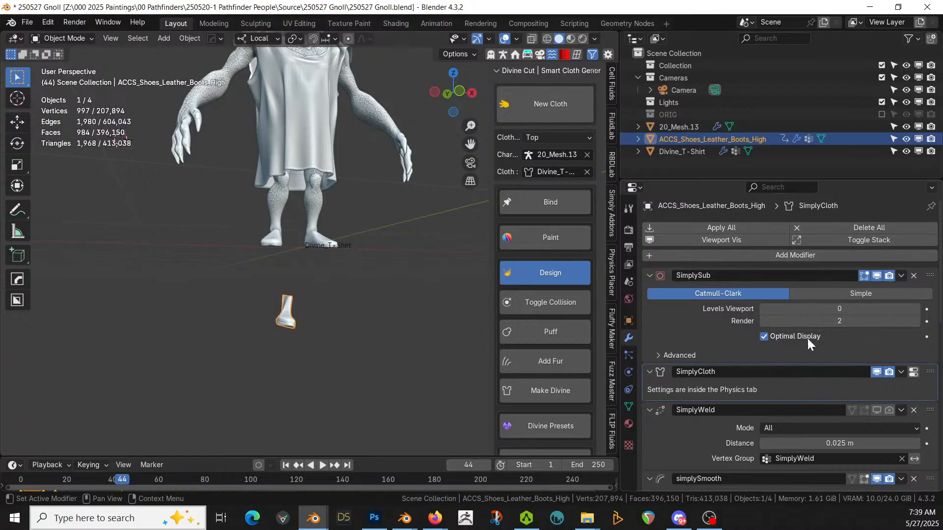
left_click(871, 228)
left_click(849, 227)
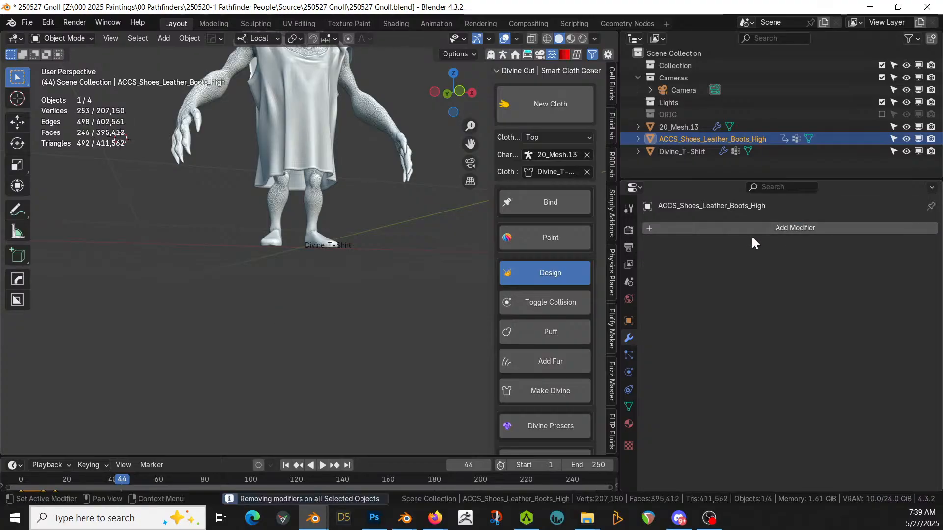
- Add a Subdivision modifier with viewport level 1 to the boot and clear the boot's location
scroll(228, 267, "down", 5)
key("KP_Decimal")
middle_click_drag(319, 240, 385, 276)
key("ctrl+1")
key("KP_7")
scroll(385, 276, "down", 4)
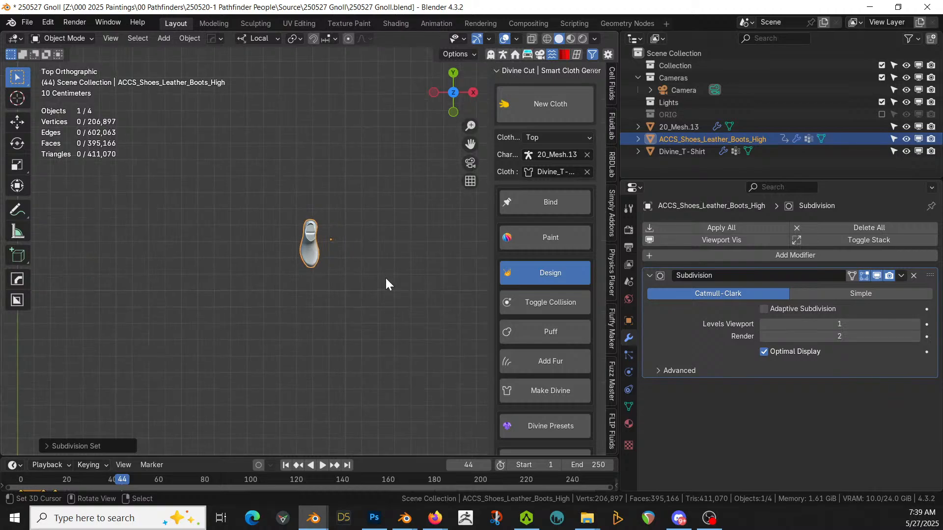
key("alt+g")
key("KP_Decimal")
middle_click_drag(385, 278, 426, 222)
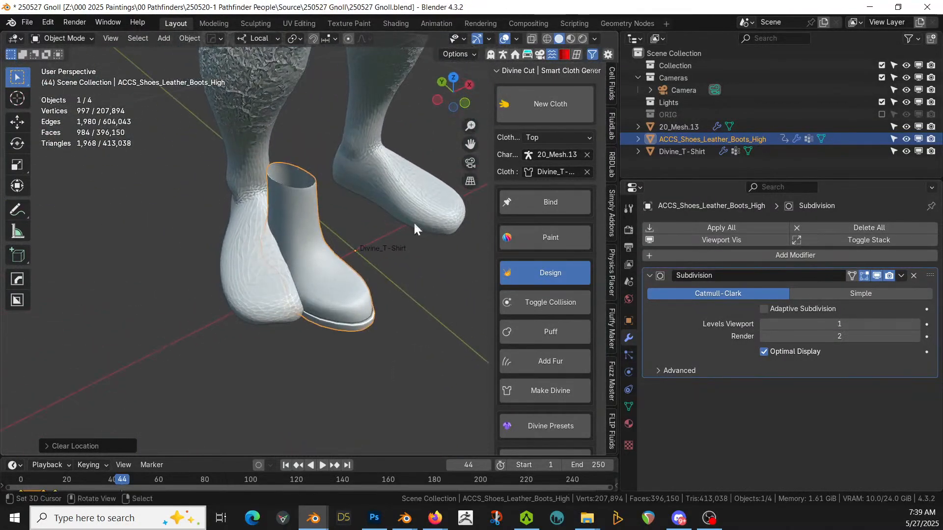
- Scale the boot up so its size suits the character's foot
key("s")
left_click(382, 283)
middle_click_drag(382, 283, 418, 290)
key("KP_1")
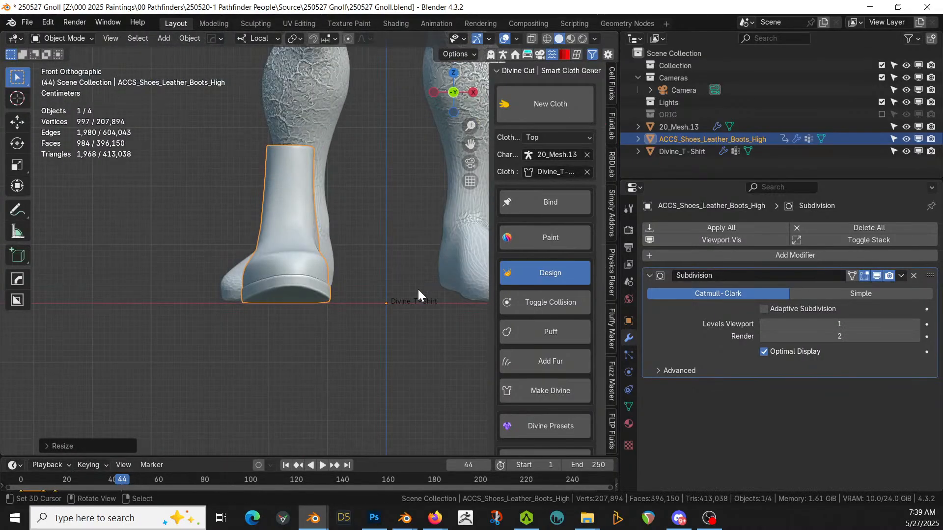
- In the side view, move the boot back around the heel and ankle, rotating it slightly to follow the foot
key("KP_3")
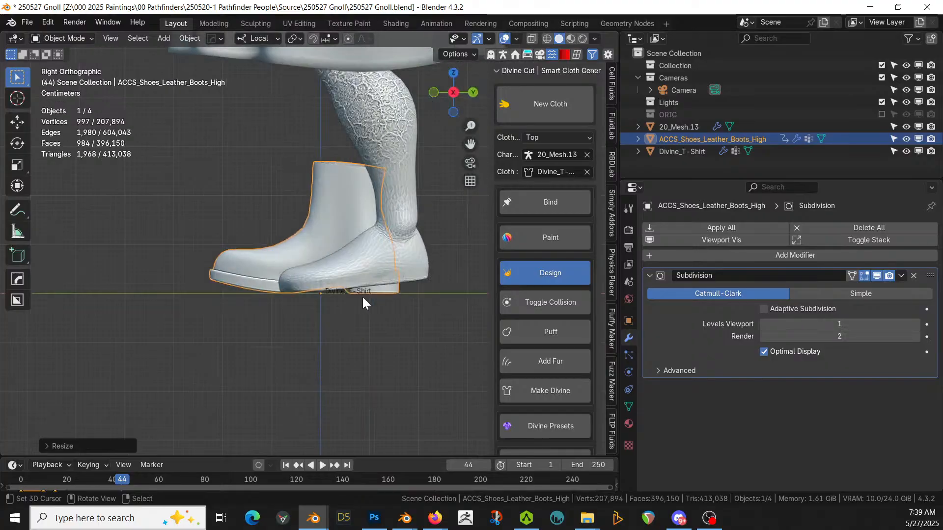
key("g")
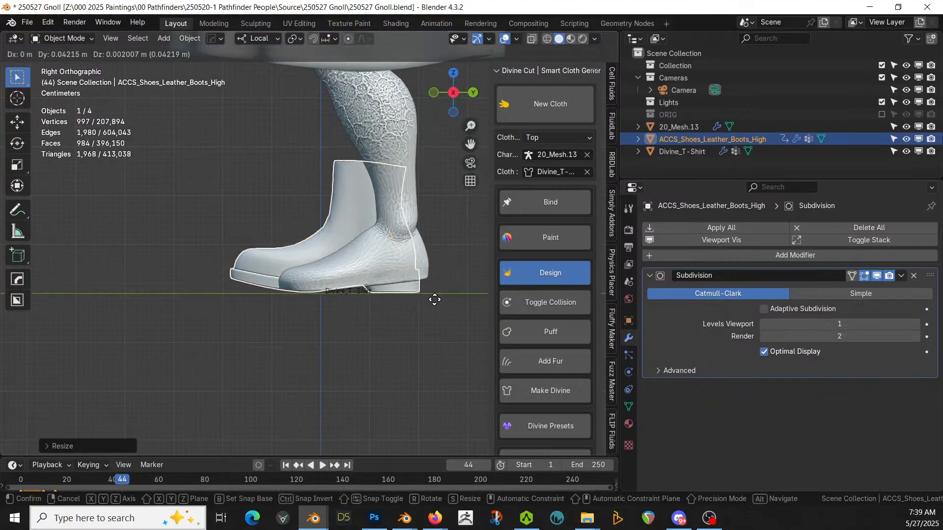
left_click(456, 301)
key("r")
left_click(453, 293)
key("g")
left_click(455, 298)
middle_click_drag(454, 298, 585, 340)
middle_click_drag(406, 264, 425, 329, "shift")
key("s")
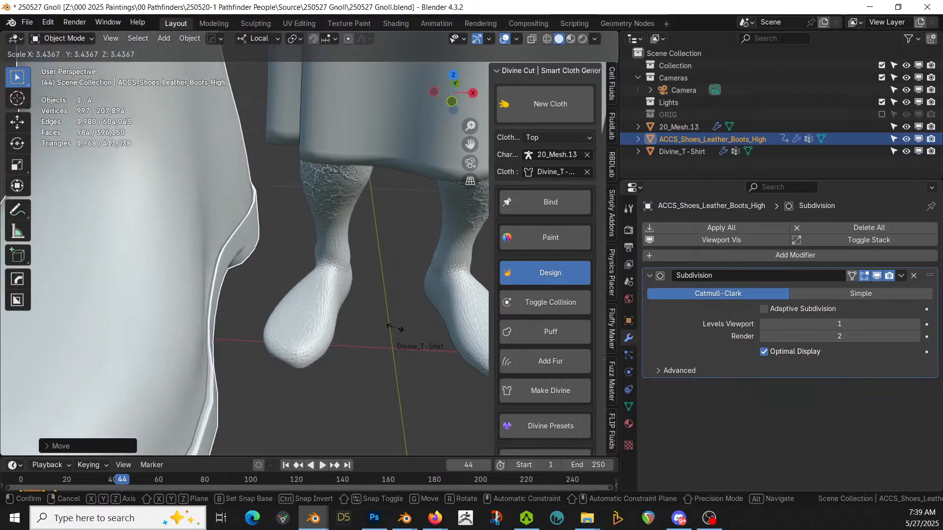
right_click(394, 328)
key("s")
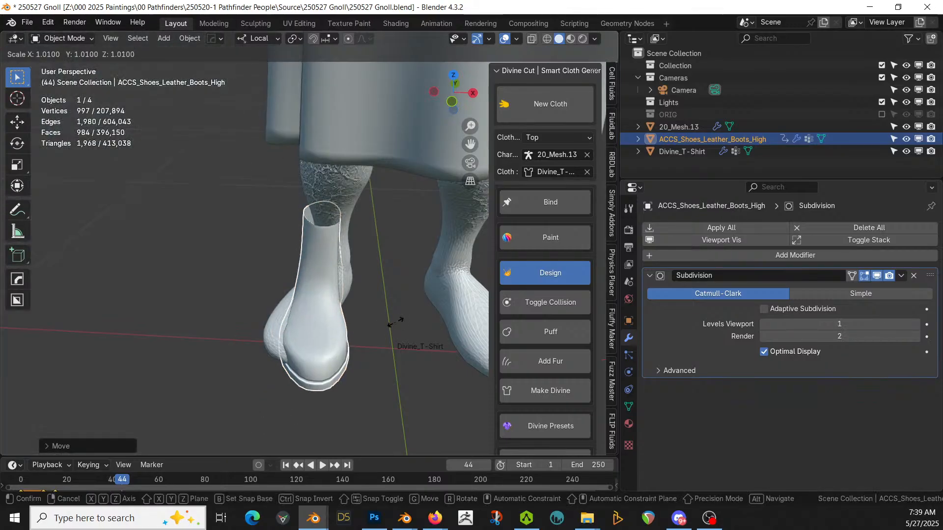
right_click(410, 322)
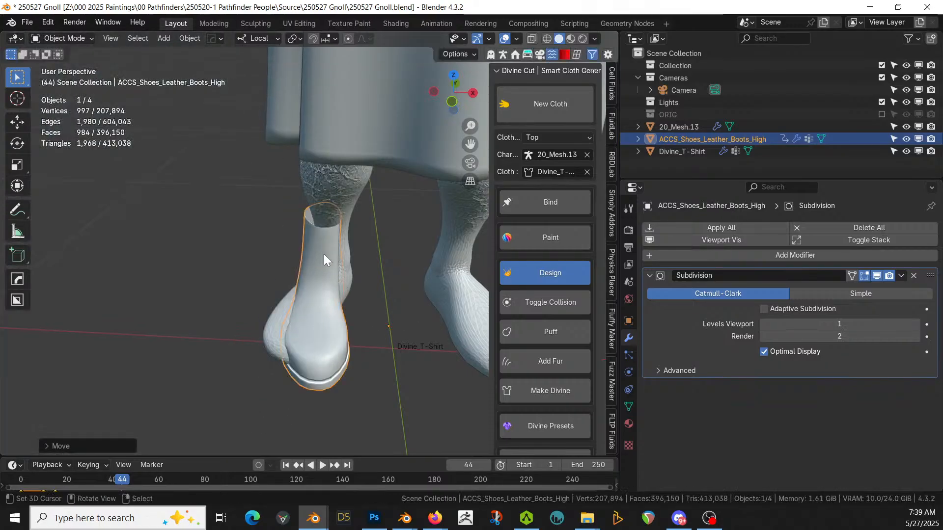
- Shift the boot about 0.019 m along its local X axis and about 0.016 m along its local Y axis
key("g")
key("x")
key("x")
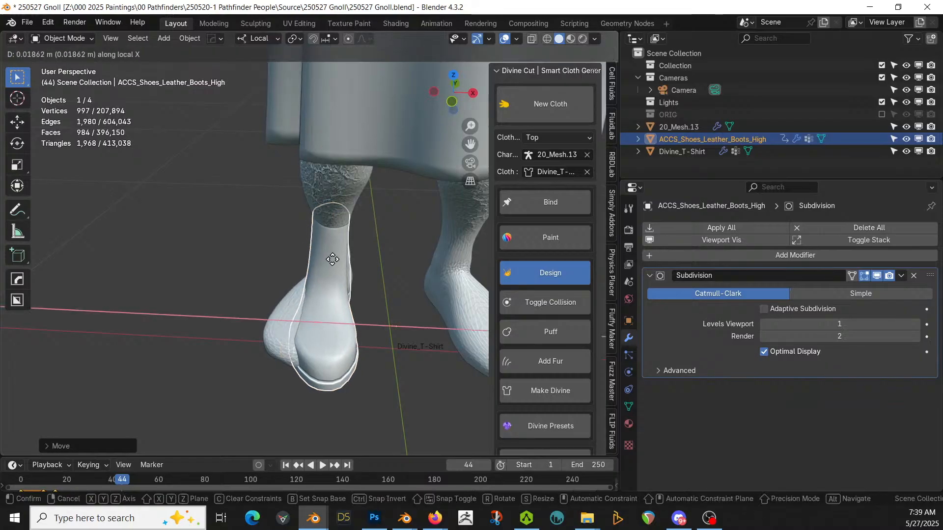
left_click(332, 259)
middle_click_drag(326, 240, 405, 232)
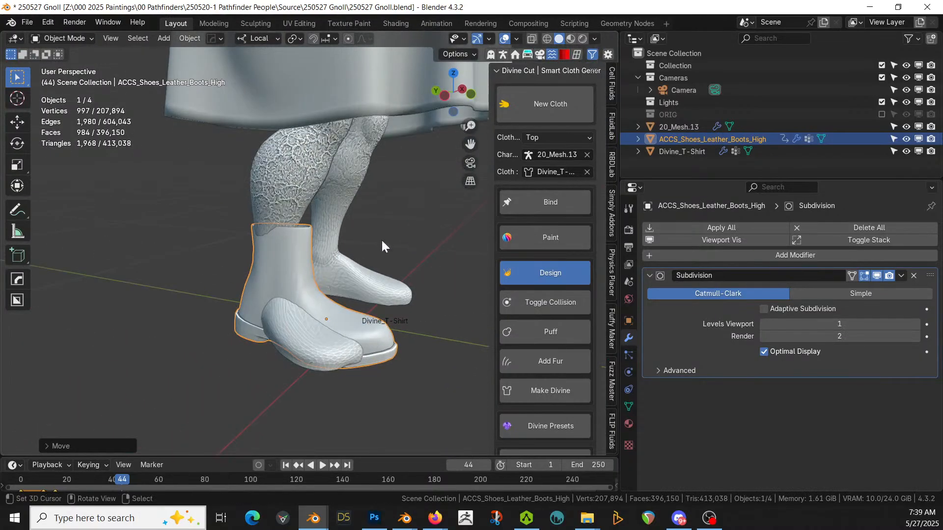
key("g")
key("y")
key("y")
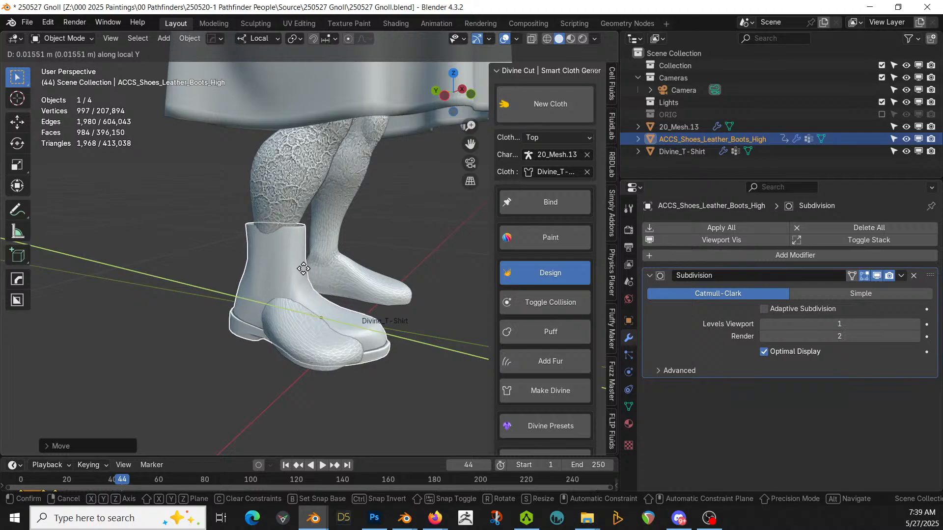
left_click(304, 271)
- Isolate the boot and try to snap the 3D cursor to the edge loop around its top opening
middle_click_drag(305, 271, 179, 290)
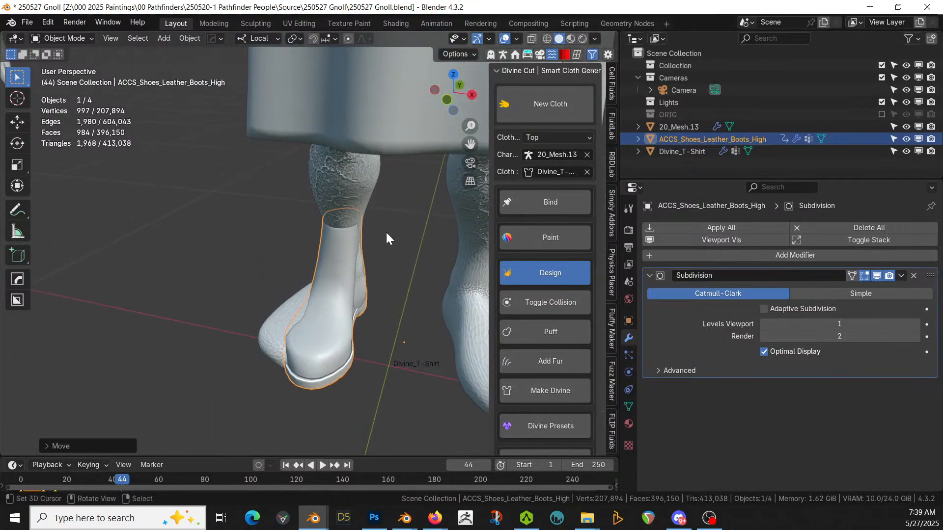
key("KP_Divide")
key("Tab")
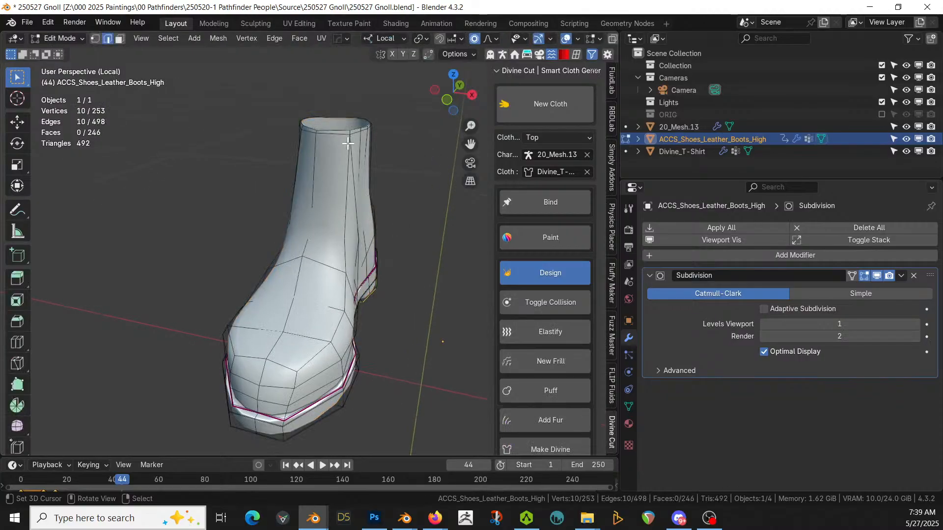
left_click(334, 128, "alt+shift")
key("shift+s")
key("2")
key("Tab")
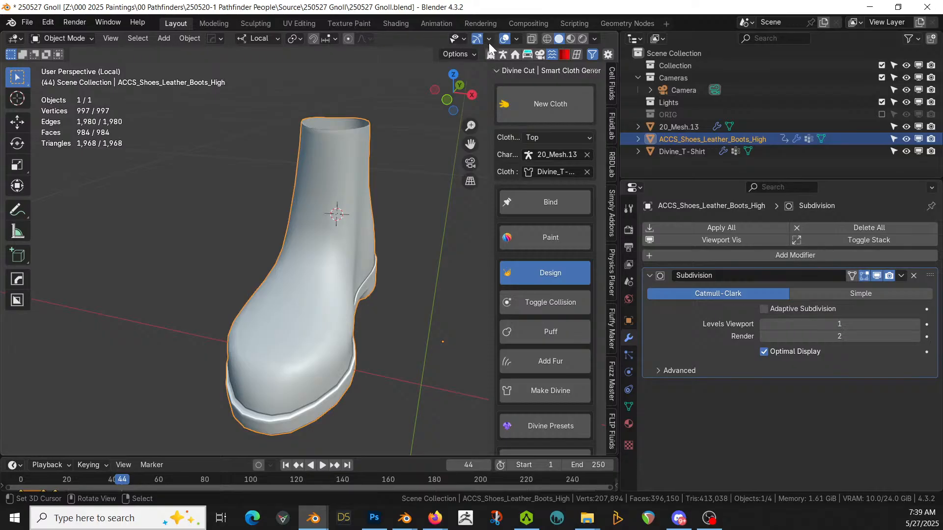
middle_click_drag(380, 120, 341, 128)
key("Tab")
key("shift+s")
key("2")
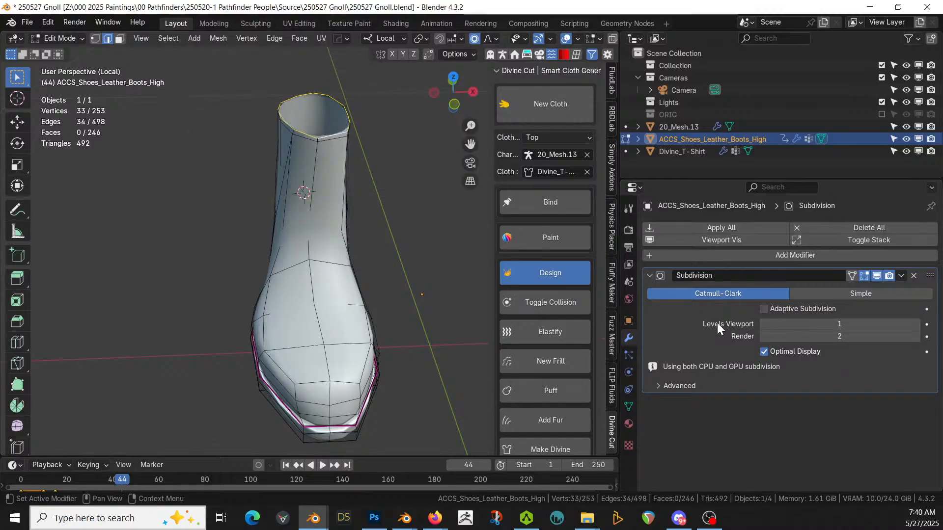
- Apply the boot's Subdivision modifier, snap the 3D cursor to its top opening's edge loop, and show the whole scene again
key("Tab")
key("ctrl+a")
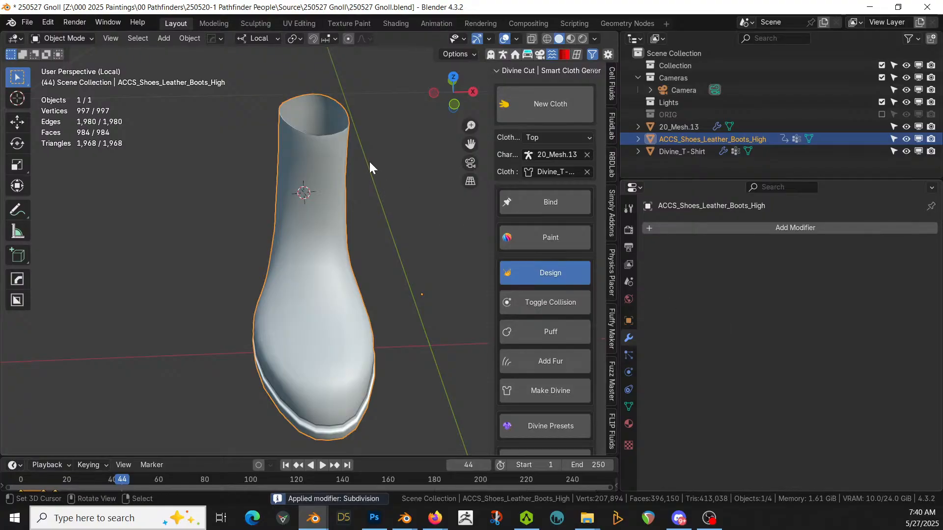
key("Tab")
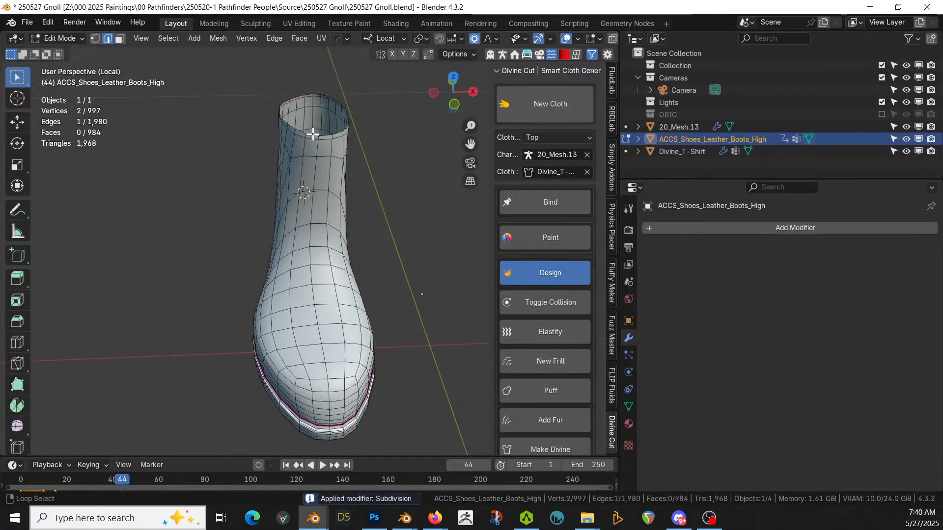
left_click(313, 133, "alt")
key("shift+s")
key("2")
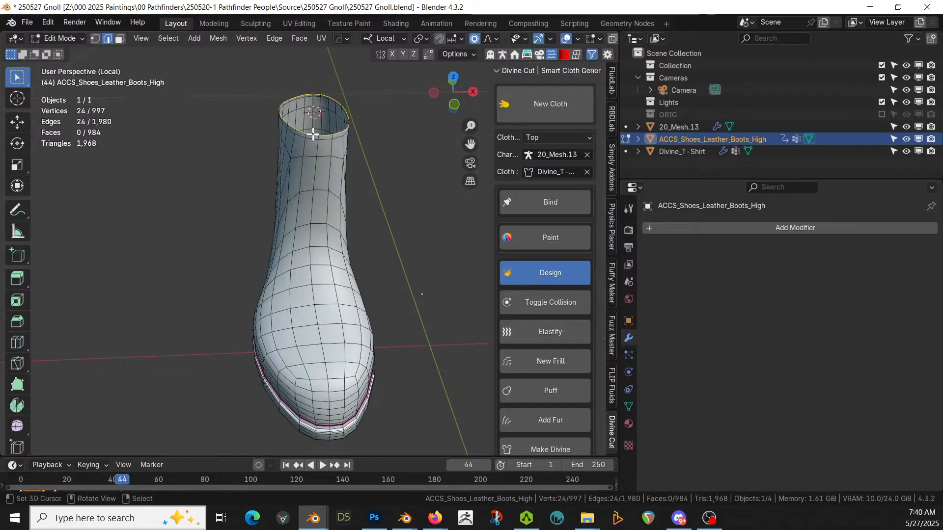
key("Tab")
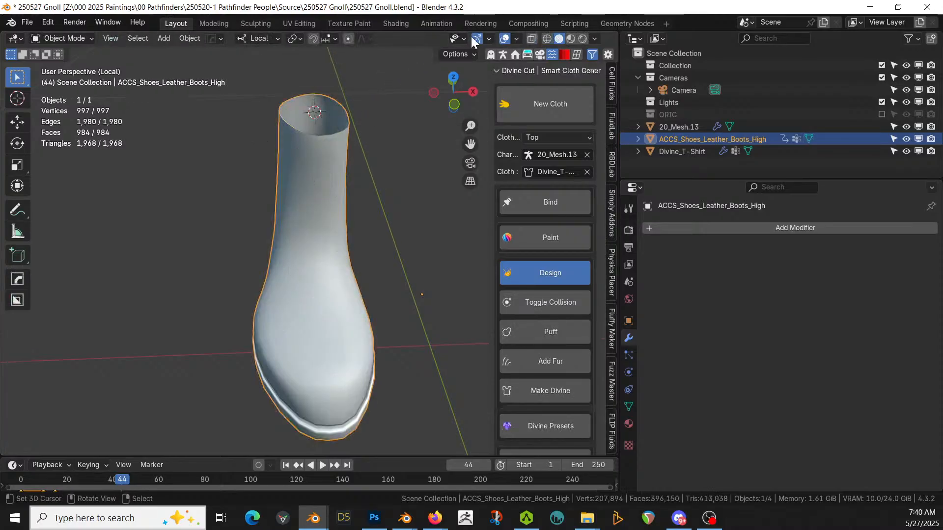
middle_click_drag(264, 135, 274, 147)
key("KP_Divide")
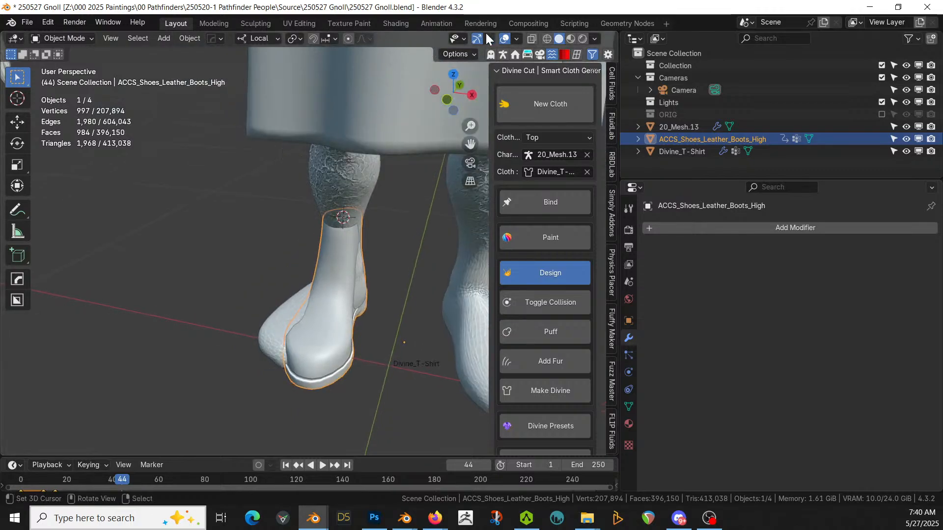
- Set the transform pivot point to the 3D cursor and scale the boot up by about 1.09
left_click(300, 40)
left_click(331, 107)
key("s")
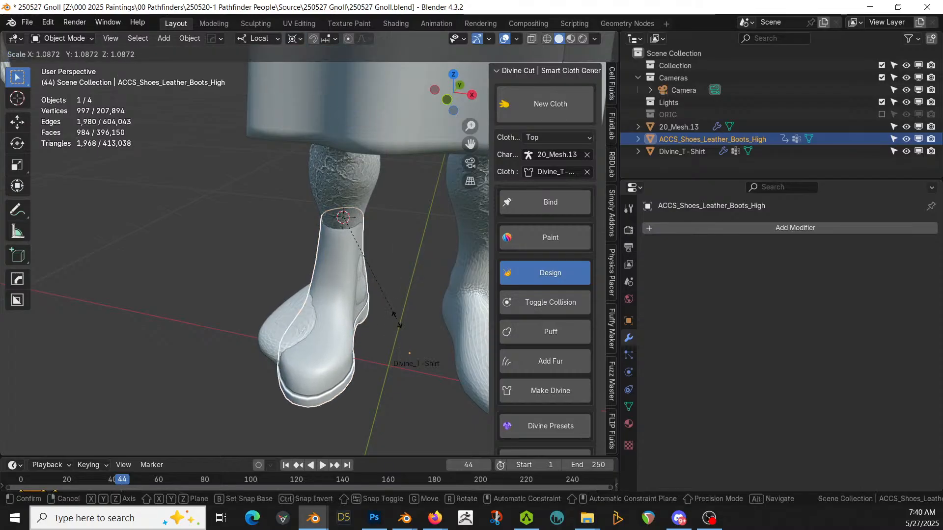
left_click(401, 323)
- Raise the boot slightly along the Z axis
middle_click_drag(402, 322, 405, 298)
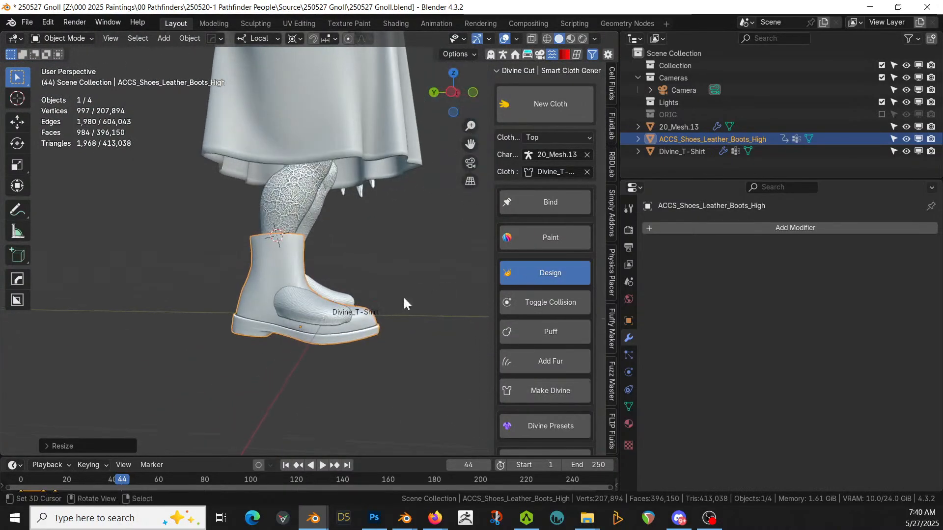
key("g")
key("z")
left_click(352, 307)
- Select the gnoll mesh's feet and lower legs below the boot's top opening from the front, through the mesh, in Edit Mode
middle_click_drag(353, 307, 220, 305)
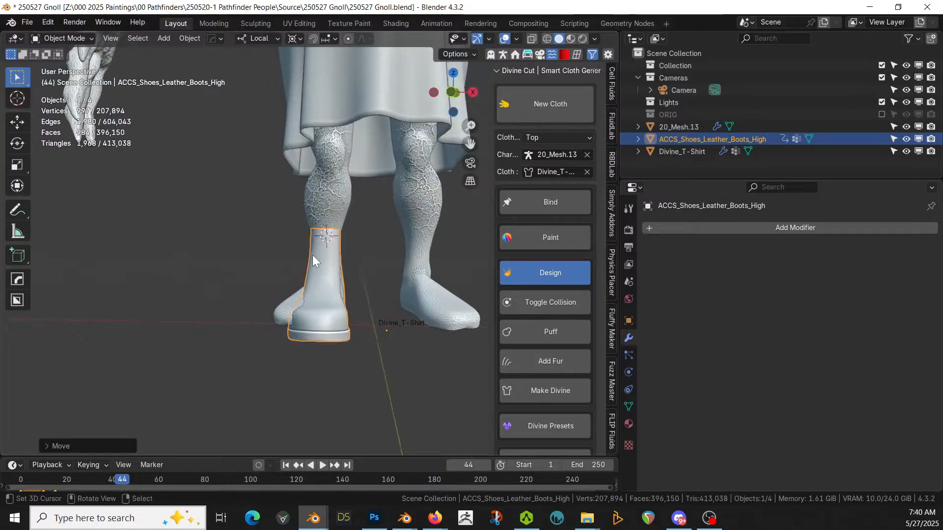
left_click(327, 198)
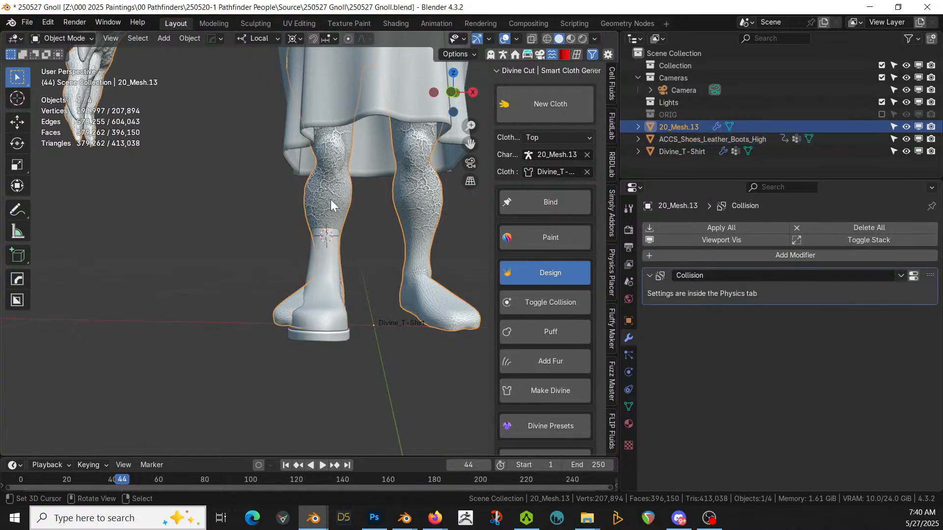
key("Tab")
scroll(347, 284, "up", 3)
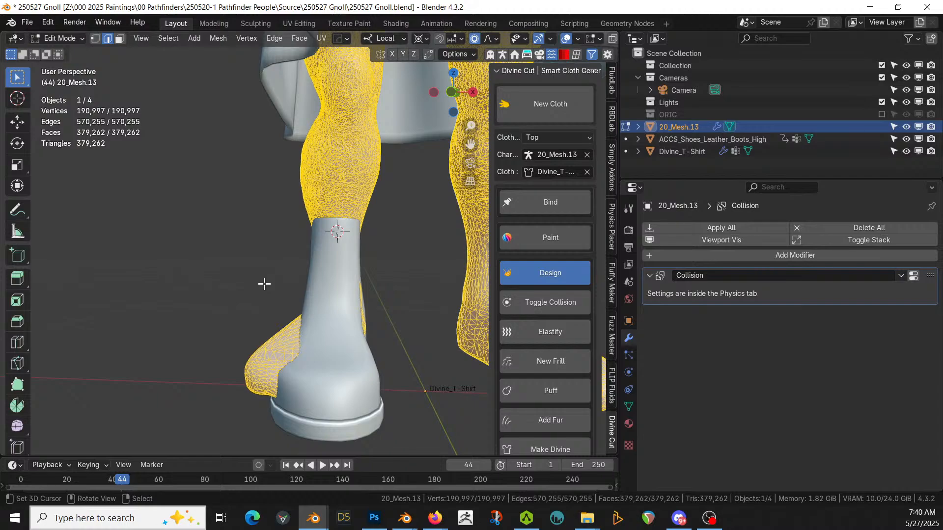
key("KP_1")
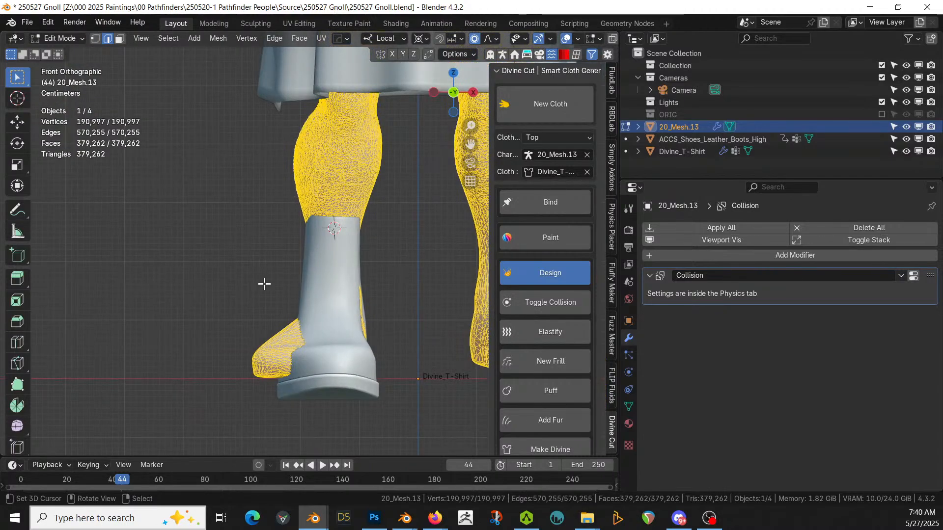
key("alt+z")
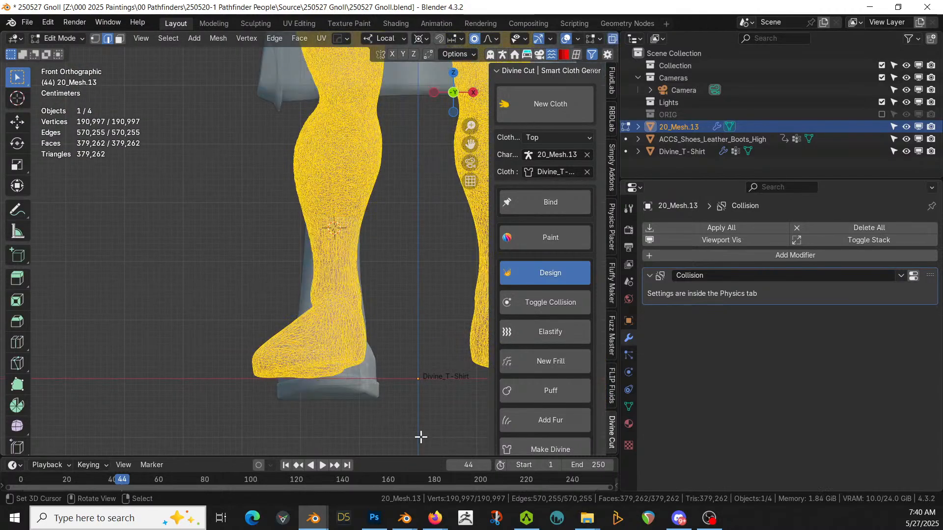
key("b")
left_click_drag(428, 436, 247, 235)
key("alt+a")
middle_click_drag(327, 276, 241, 267, "shift")
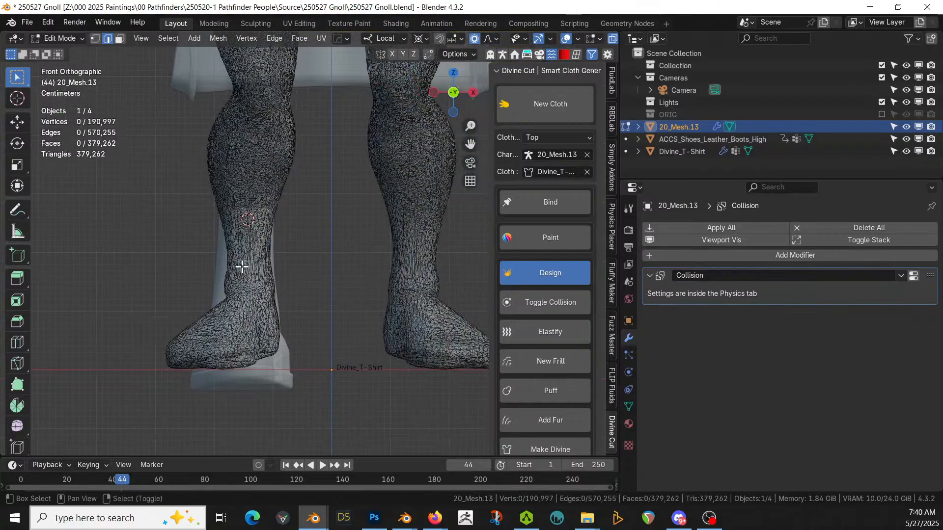
scroll(240, 268, "down", 1)
key("b")
left_click_drag(477, 392, 167, 229)
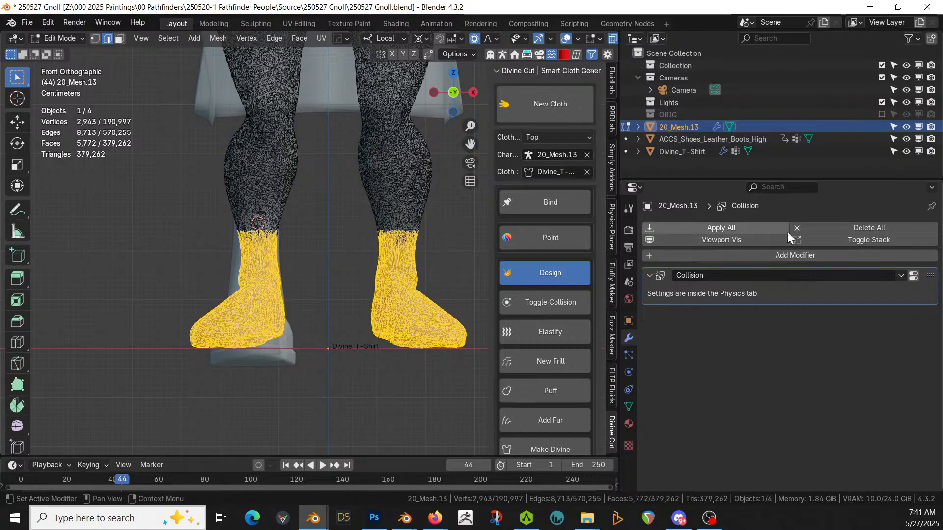
- Add a Mask modifier to the gnoll mesh and assign the selected feet to a new vertex group
left_click(800, 249)
mouse_move(799, 255)
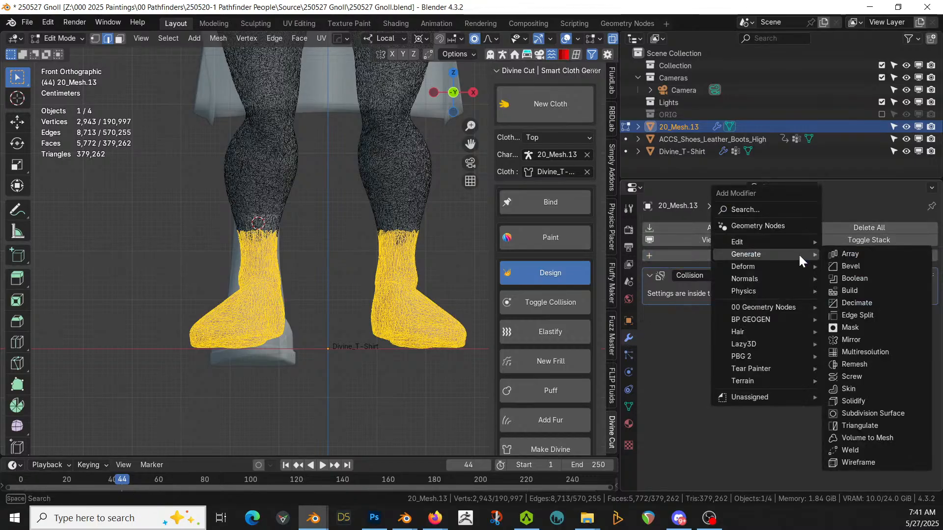
left_click(847, 332)
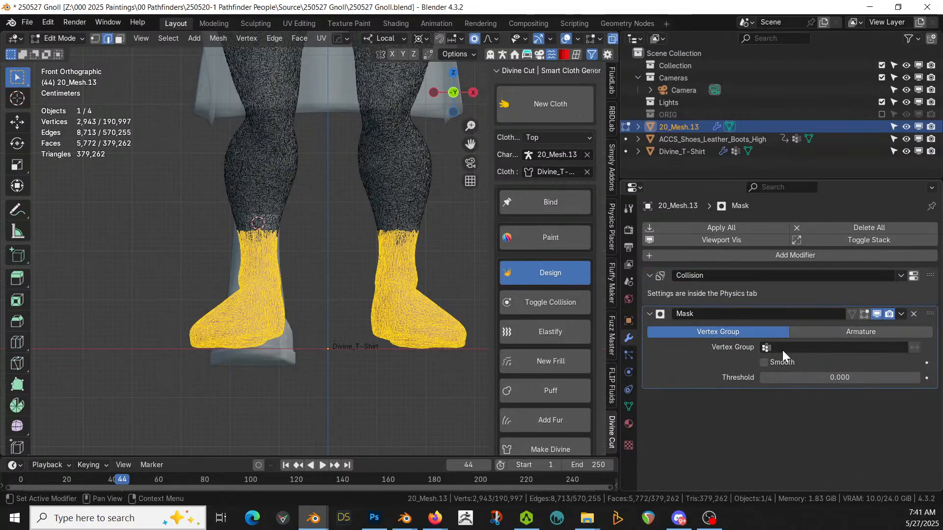
left_click(629, 406)
left_click(927, 268)
left_click(681, 343)
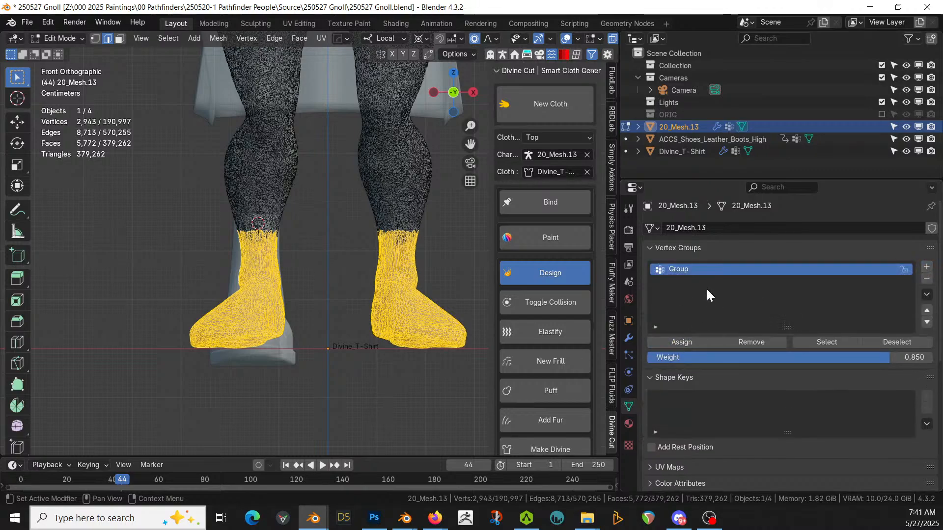
- Set the Mask modifier to use the inverted vertex group Group and apply it to the gnoll mesh
left_click(628, 423)
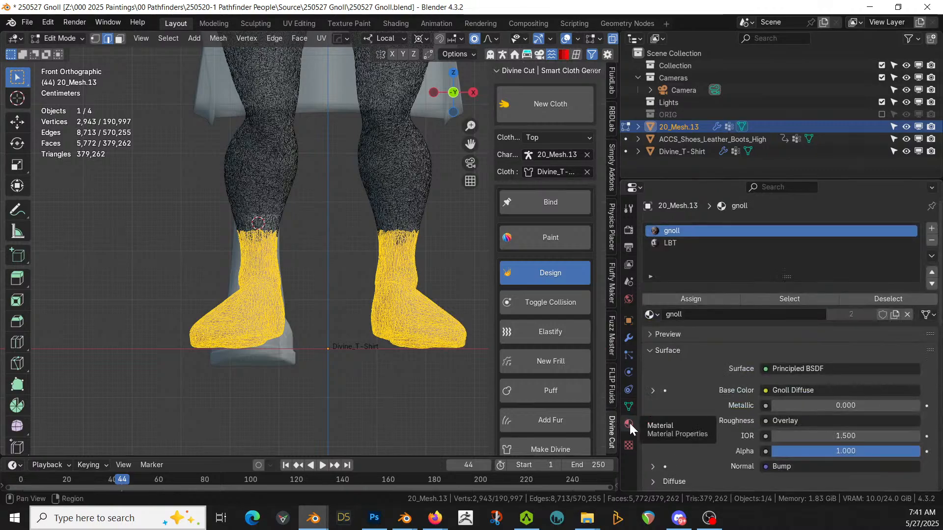
left_click(686, 299)
left_click(628, 338)
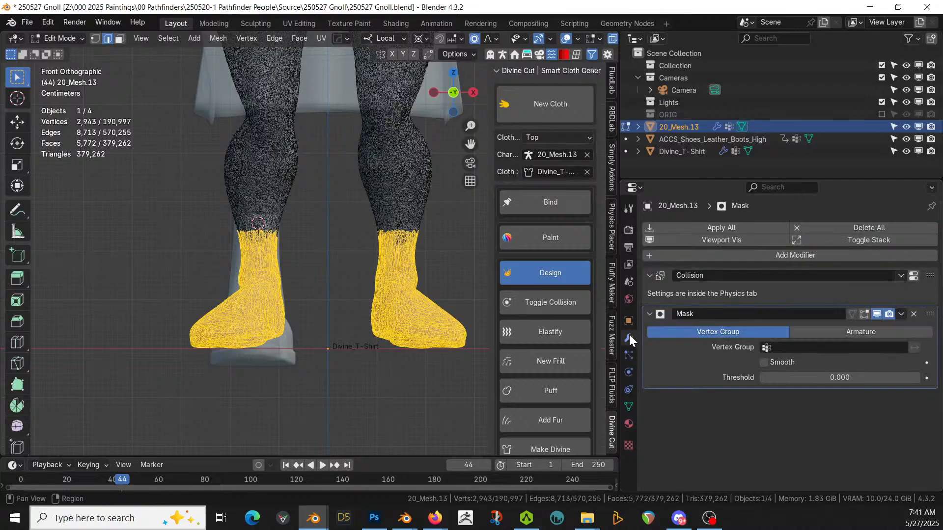
left_click(782, 347)
left_click(754, 367)
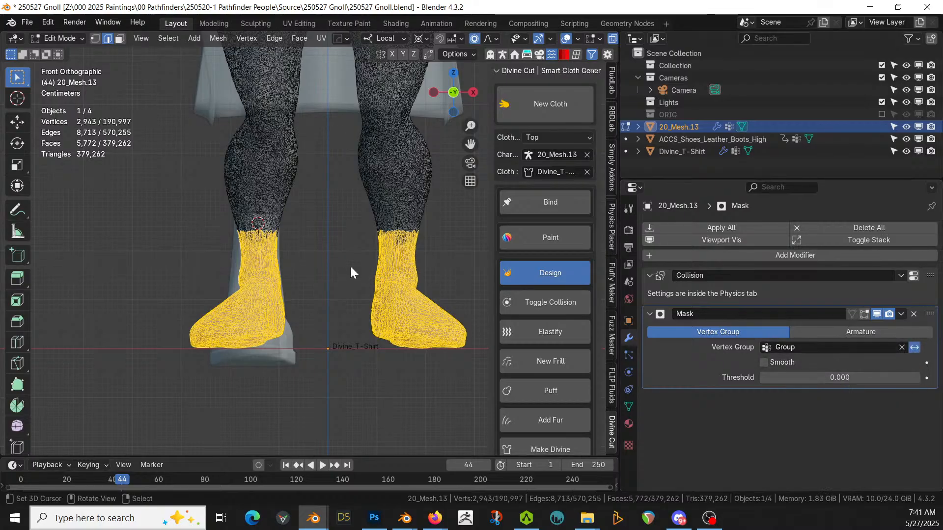
key("Tab")
middle_click_drag(347, 264, 322, 270)
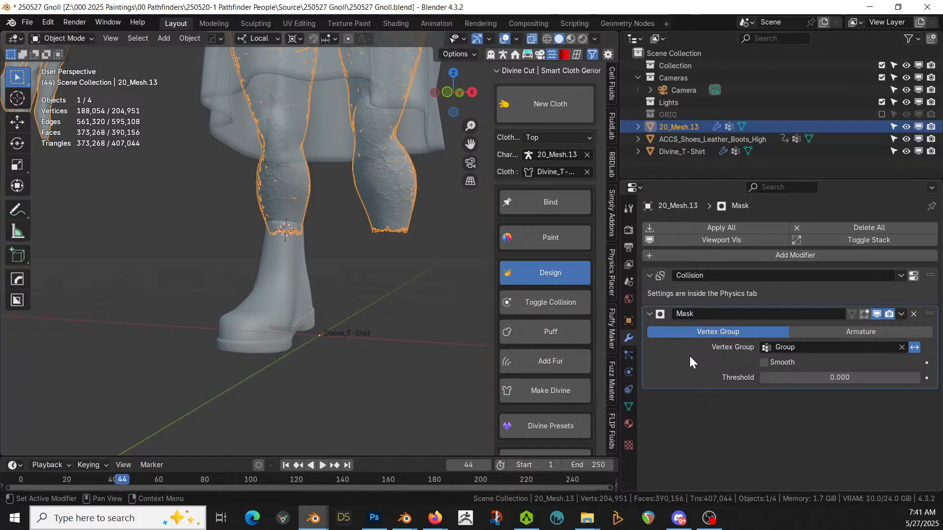
key("ctrl+a")
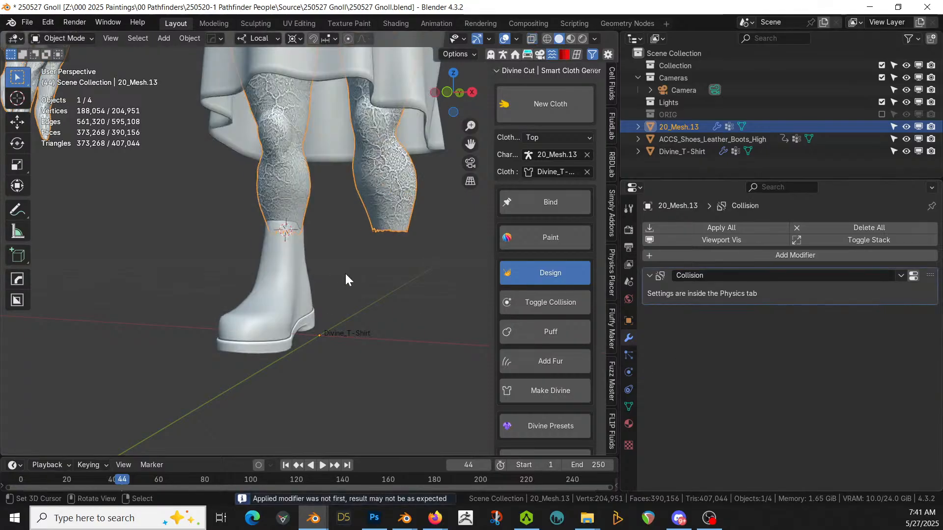
- Isolate the gnoll mesh and examine the cut edges of its legs up close in Edit Mode
key("KP_Divide")
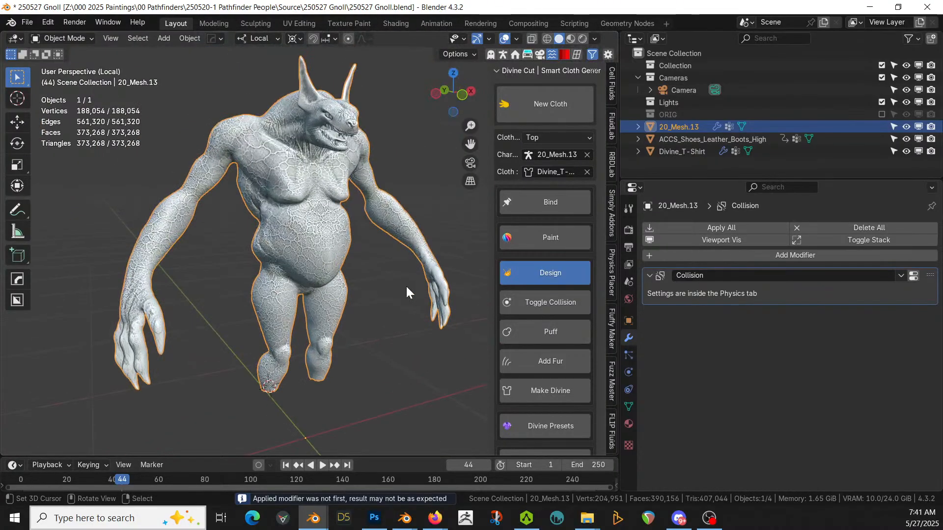
key("Tab")
middle_click_drag(345, 375, 379, 174)
scroll(374, 196, "up", 2)
middle_click_drag(375, 196, 296, 199, "shift")
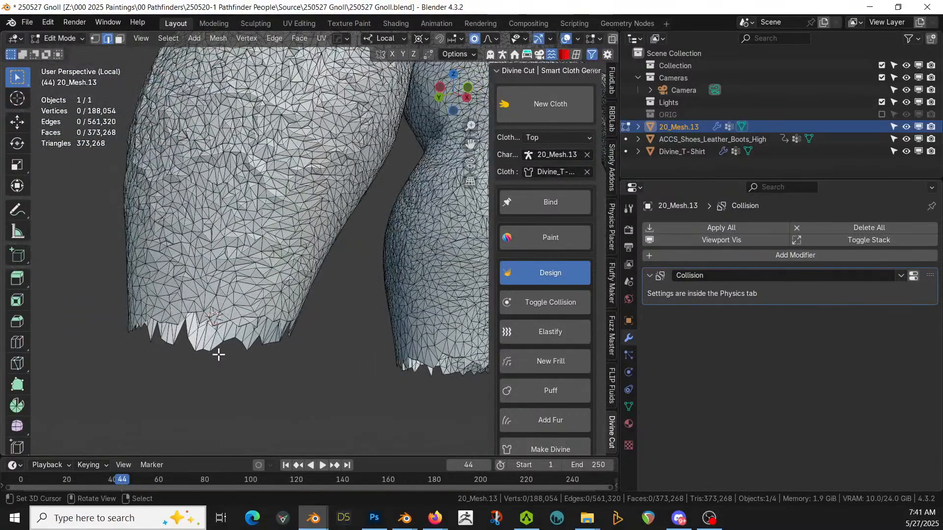
- Undo the applied Mask modifier to restore the gnoll's feet, and return to Object Mode
key("ctrl+z")
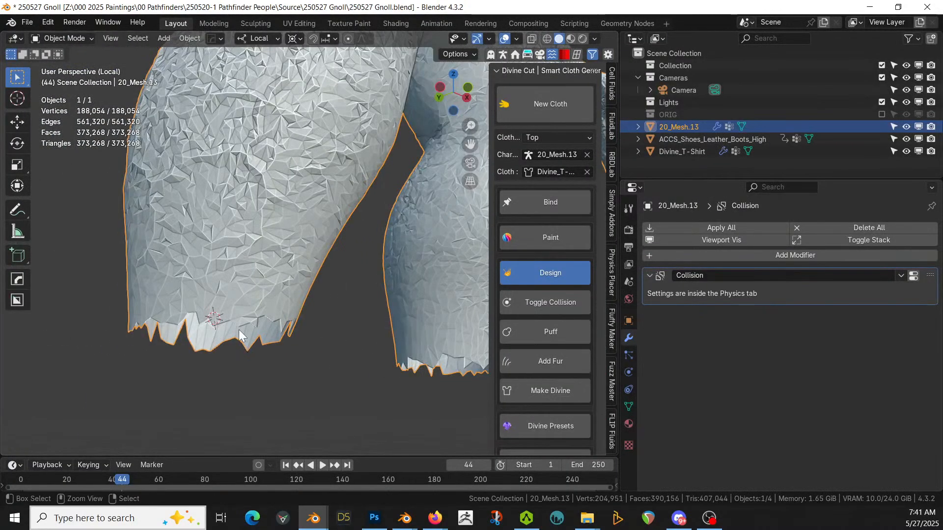
key("ctrl+z")
key("ctrl+z")
scroll(239, 330, "down", 4)
scroll(239, 329, "down", 3)
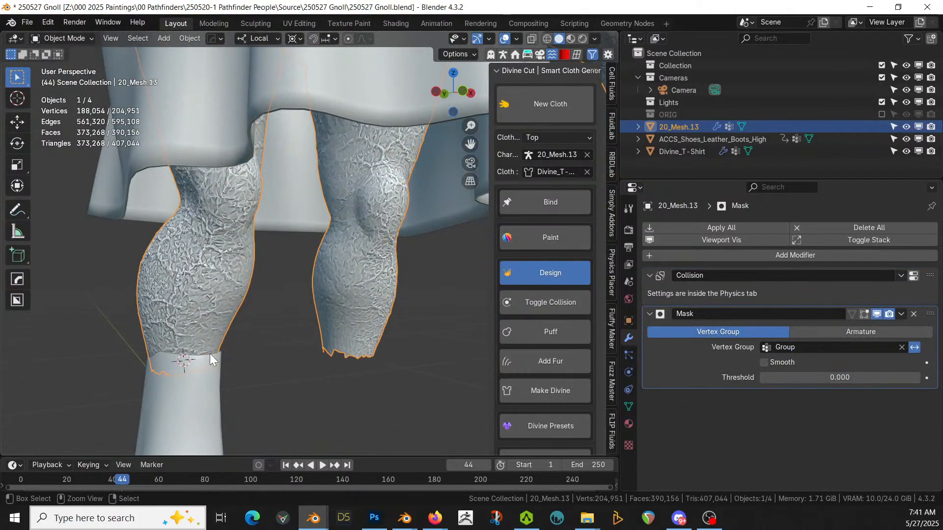
key("ctrl+shift+z")
key("ctrl+shift+z")
key("ctrl+shift+z")
scroll(227, 347, "down", 3)
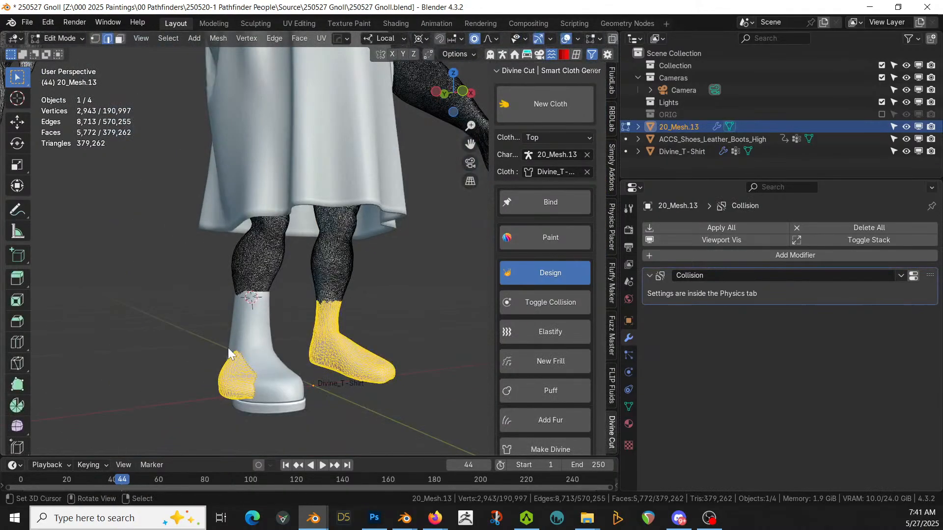
key("Tab")
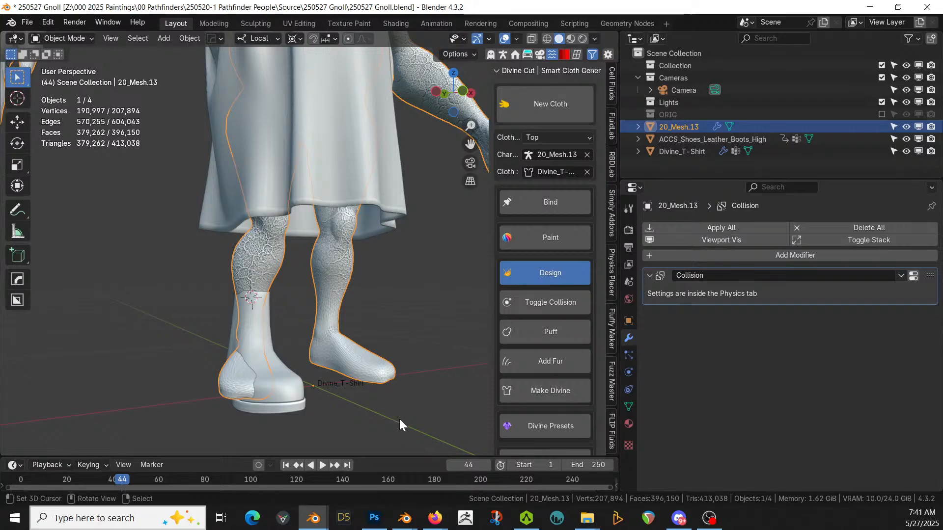
- Add a cube, scale it down and place it from the front around both feet, its top just below the boot's opening
key("KP_1")
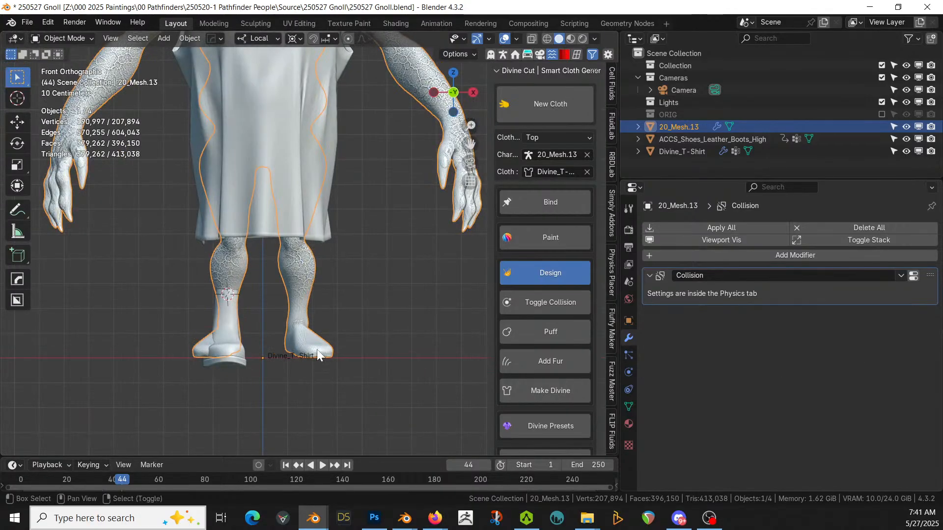
key("shift+a")
mouse_move(281, 186)
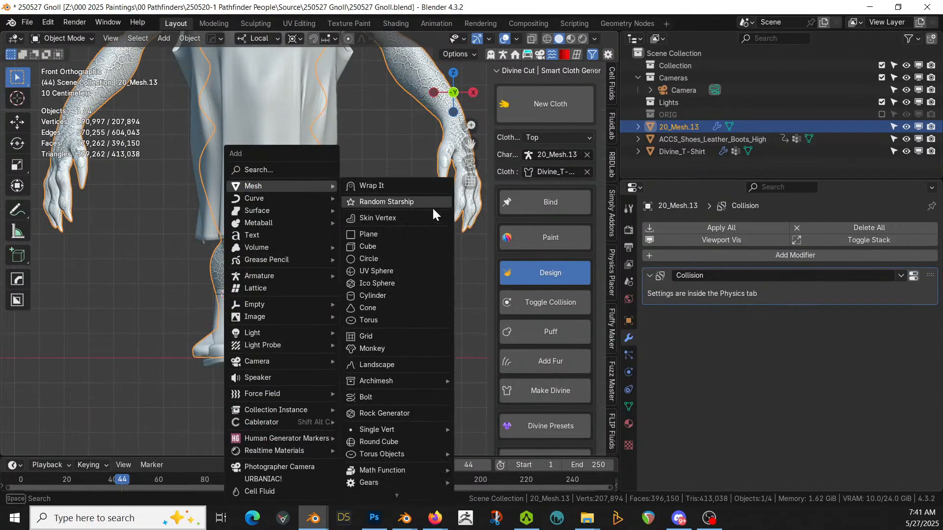
left_click(411, 244)
key("s")
left_click(253, 351)
key("g")
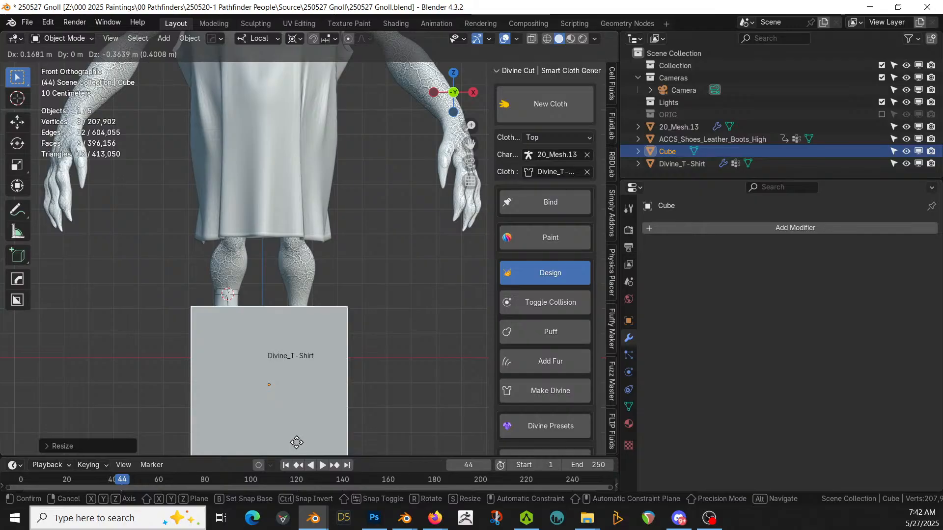
left_click(298, 443)
middle_click_drag(308, 443, 379, 37)
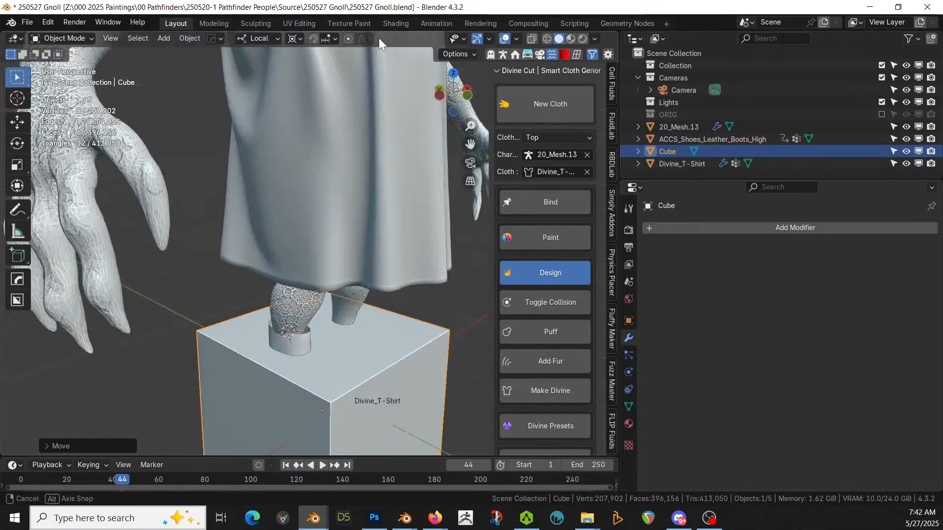
- Cut the feet off the gnoll mesh with a Boolean Difference using the cube, and apply the Boolean modifier
left_click(287, 307, "shift")
key("ctrl+minus")
middle_click_drag(287, 306, 233, 246)
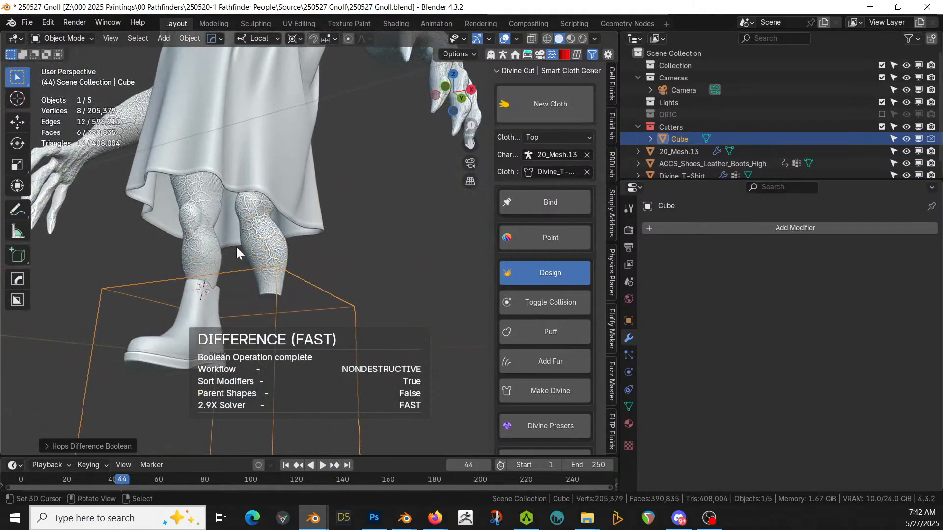
left_click(260, 224)
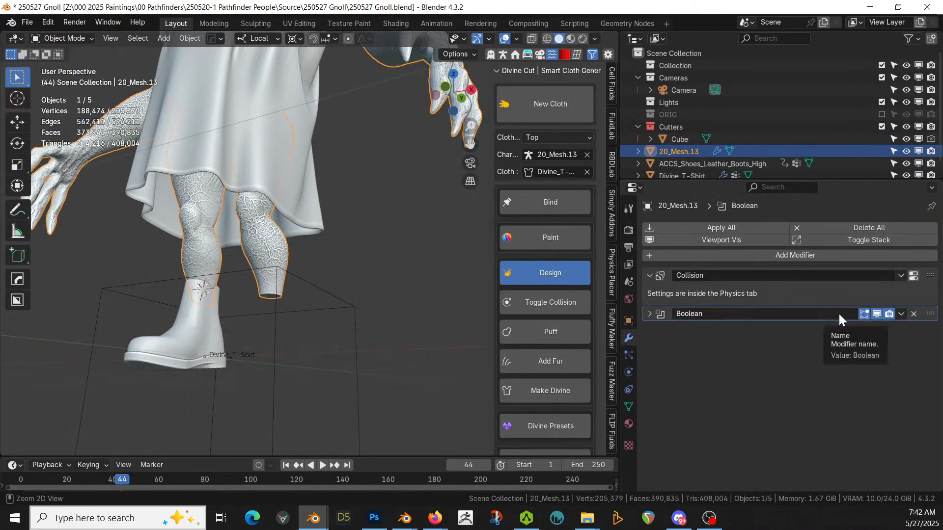
key("ctrl+a")
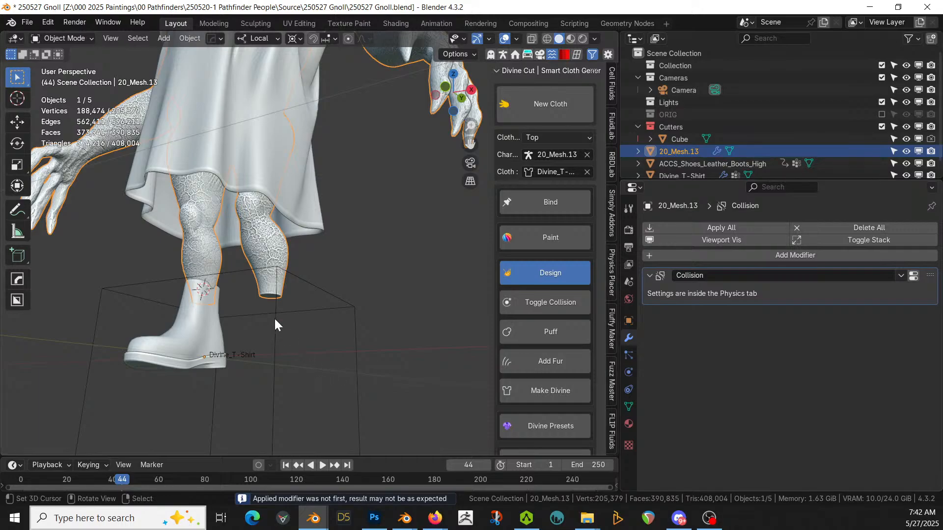
- Delete the cutter cube around the feet
scroll(300, 350, "up", 3)
left_click(333, 347)
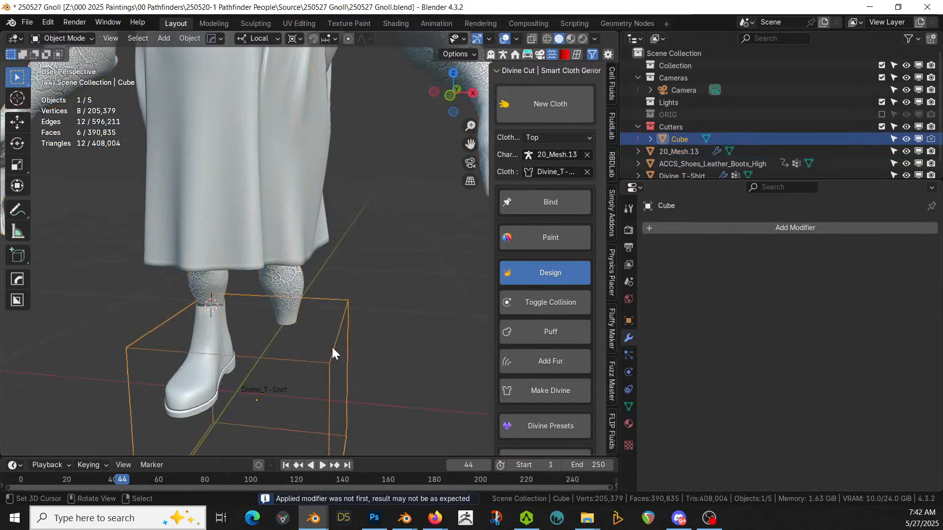
key("Delete")
- Switch the boot to Sculpt Mode and enlarge the Elastic Grab brush radius to 91 px
middle_click_drag(332, 346, 287, 264)
scroll(275, 284, "up", 2)
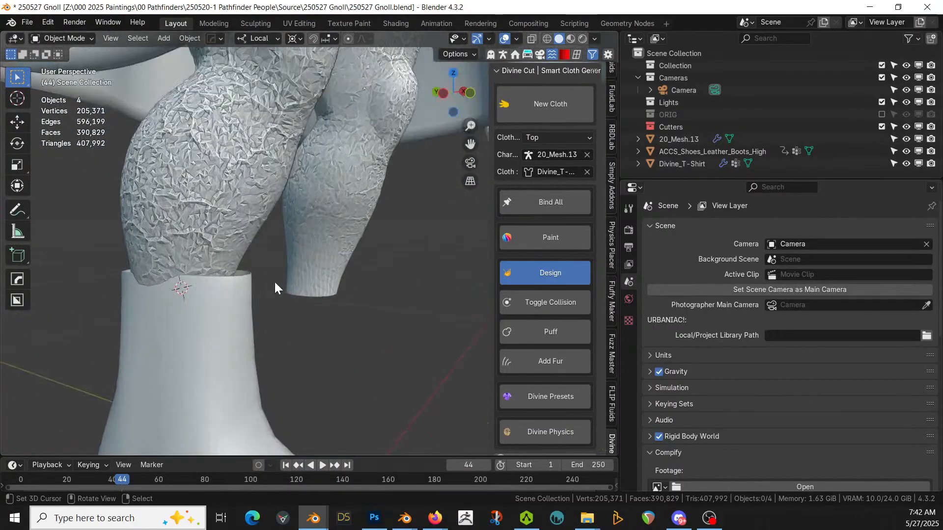
left_click(212, 320)
left_click(75, 40)
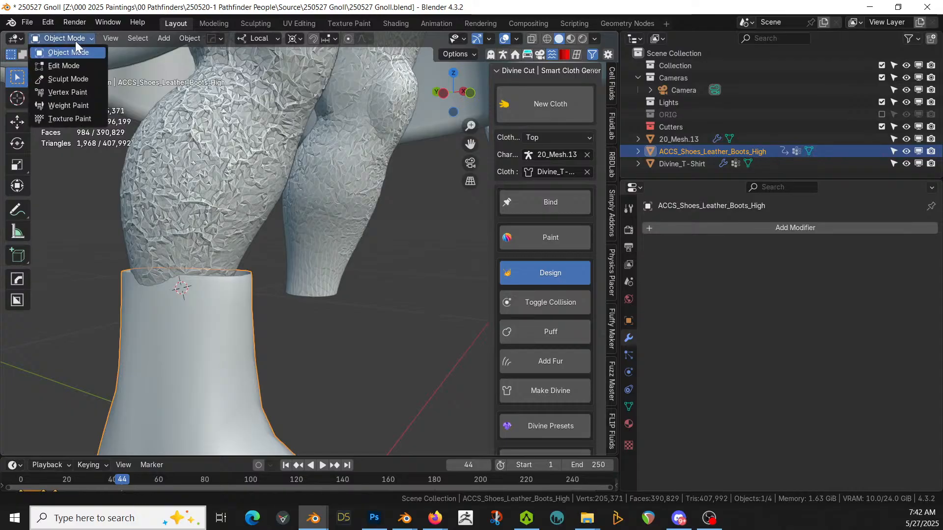
left_click(63, 80)
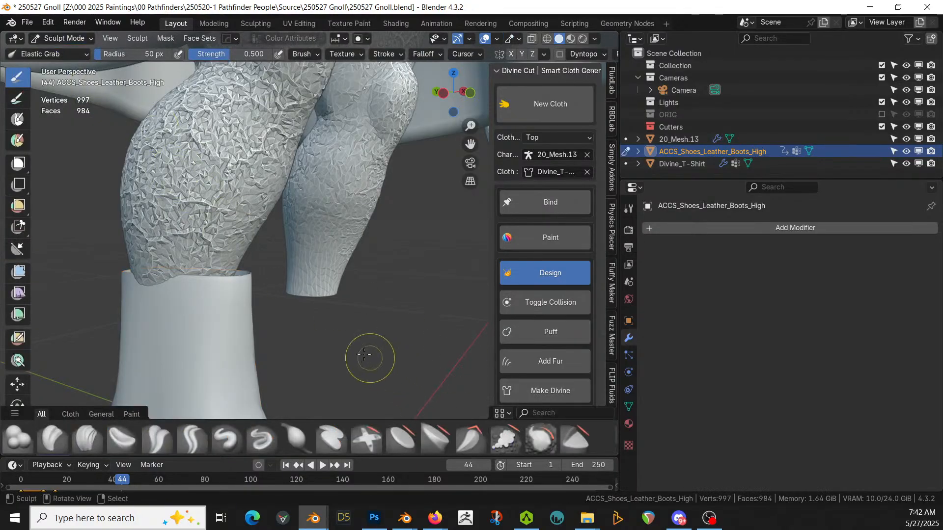
key("bracketright")
key("bracketright")
key("bracketright")
key("bracketright")
key("bracketright")
- Reshape the boot's top rim from several sides around the gnoll's calf with the Elastic Grab brush, and return to Object Mode
mouse_move(366, 338)
middle_mouse_down()
mouse_move(305, 355)
mouse_move(362, 292)
middle_mouse_up()
left_click_drag(209, 263, 168, 284)
mouse_move(169, 284)
middle_mouse_down()
mouse_move(220, 312)
mouse_move(211, 274)
mouse_move(225, 255)
middle_mouse_up()
mouse_move(208, 242)
left_mouse_down()
mouse_move(216, 239)
mouse_move(177, 263)
mouse_move(187, 253)
left_mouse_up()
middle_click_drag(186, 252, 383, 246)
mouse_move(371, 256)
left_mouse_down()
mouse_move(401, 240)
mouse_move(444, 250)
left_mouse_up()
left_click_drag(382, 244, 390, 245)
middle_click_drag(390, 245, 233, 258)
scroll(192, 229, "up", 3)
left_click_drag(200, 233, 209, 236)
scroll(275, 235, "down", 3)
mouse_move(293, 236)
middle_mouse_down()
mouse_move(343, 243)
mouse_move(321, 241)
middle_mouse_up()
scroll(343, 244, "down", 8)
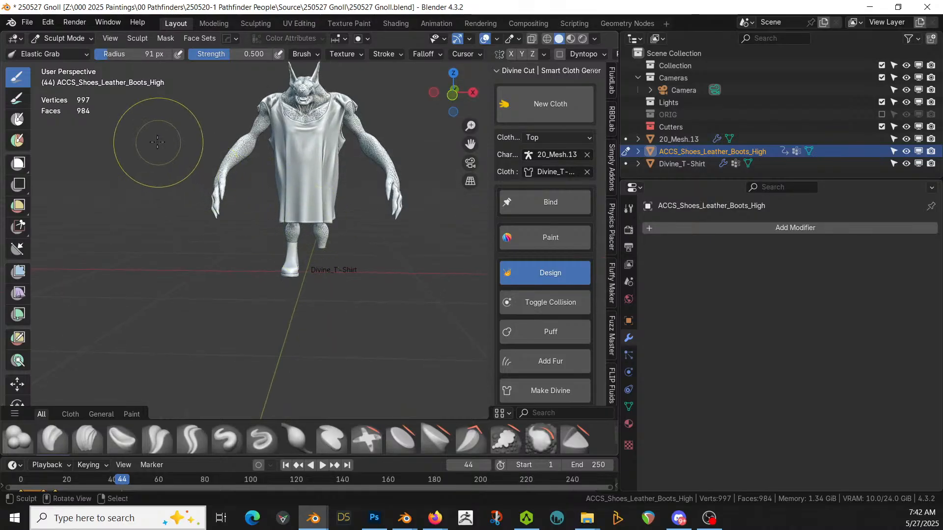
left_click(71, 41)
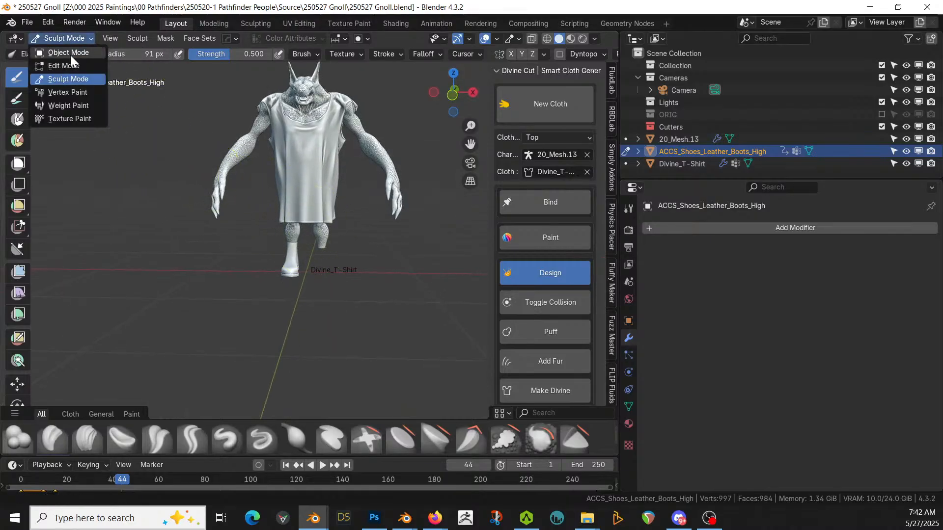
left_click(70, 55)
scroll(366, 252, "up", 2)
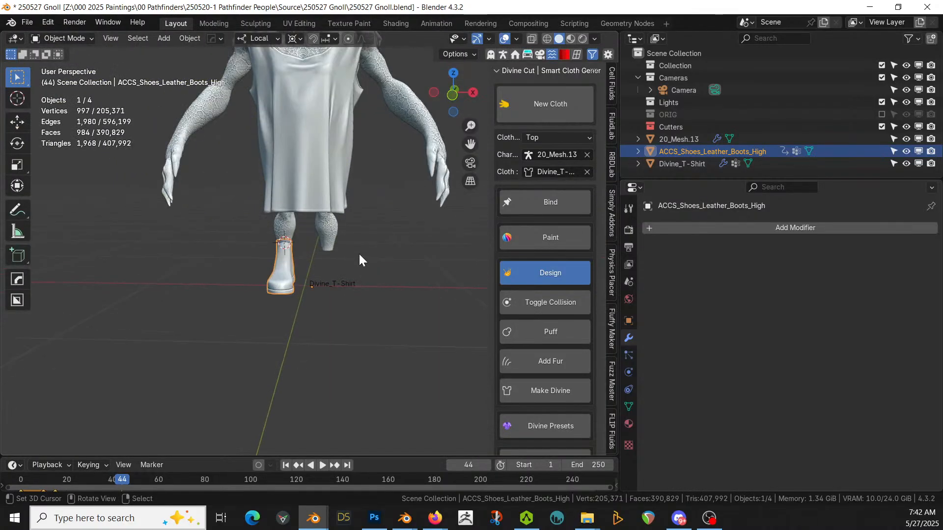
- Mirror the leather boot onto the other leg with a mirror modifier across the gnoll body's X axis
left_click(287, 224, "shift")
key("alt+x")
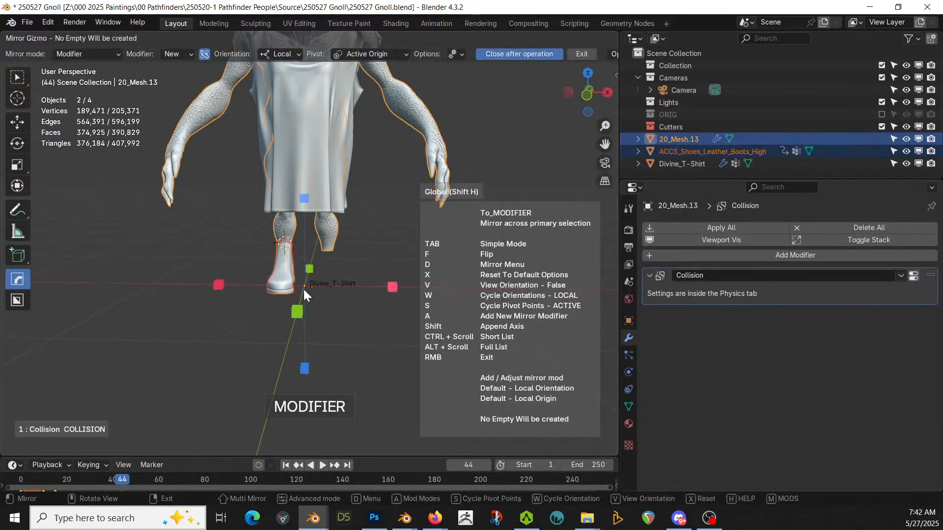
left_click(220, 285)
middle_click_drag(217, 286, 289, 292)
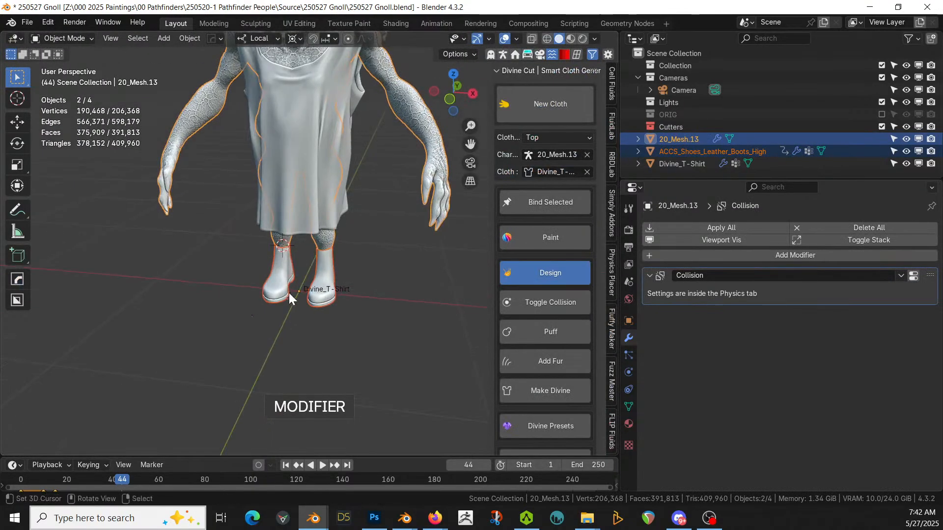
- Apply the mirror modifier on the boots and save the file
left_click(329, 267)
key("ctrl+a")
middle_click_drag(390, 240, 384, 303)
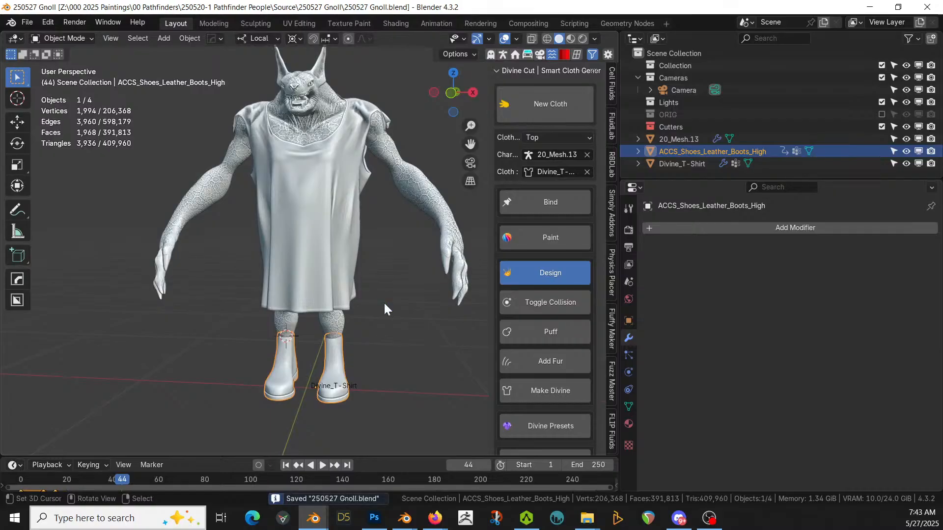
mouse_move(384, 304)
middle_mouse_down()
mouse_move(401, 328)
mouse_move(379, 320)
mouse_move(380, 308)
middle_mouse_up()
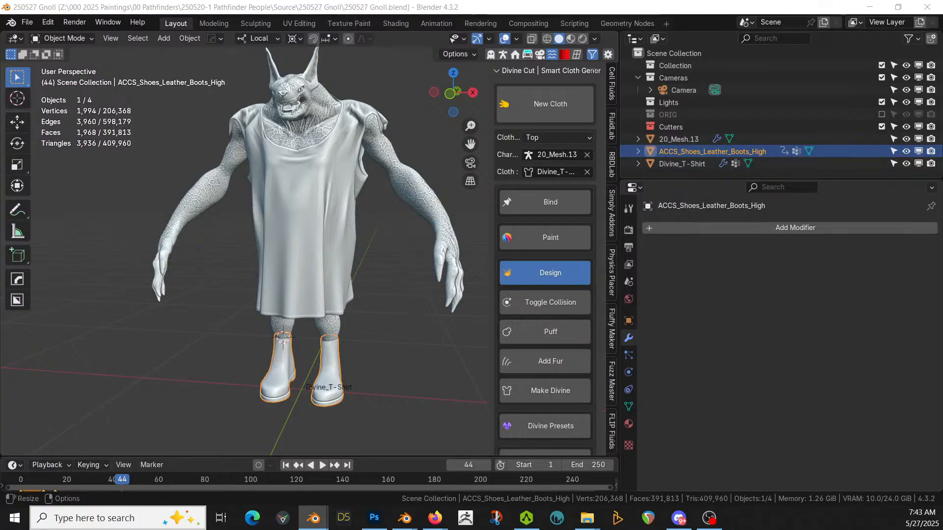
- Assign a brown library material to the gnoll's top and switch the viewport to rendered shading
left_click_drag(304, 2, 291, 219)
key("z")
key("8")
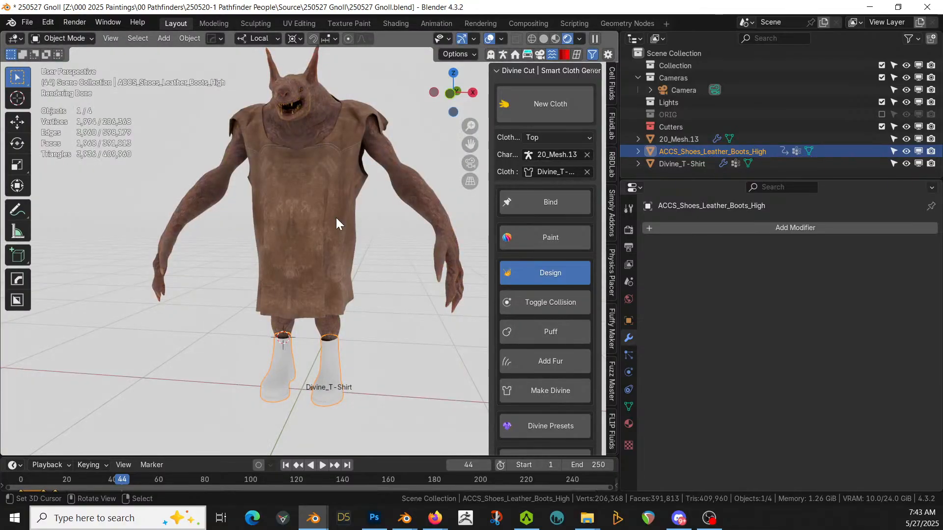
middle_click_drag(326, 191, 369, 309)
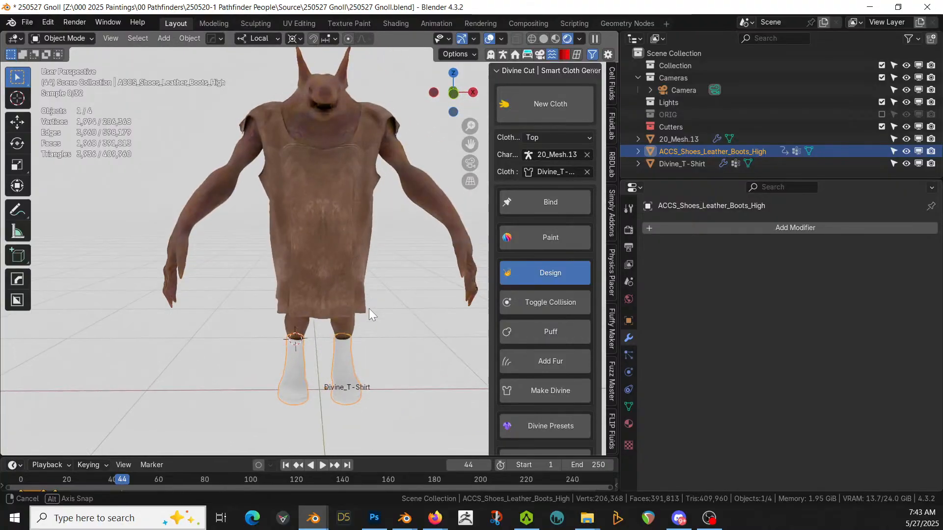
- Try other library fabrics on the top, keep the worn patchwork cloth material, and save the file
left_click_drag(540, 0, 322, 219)
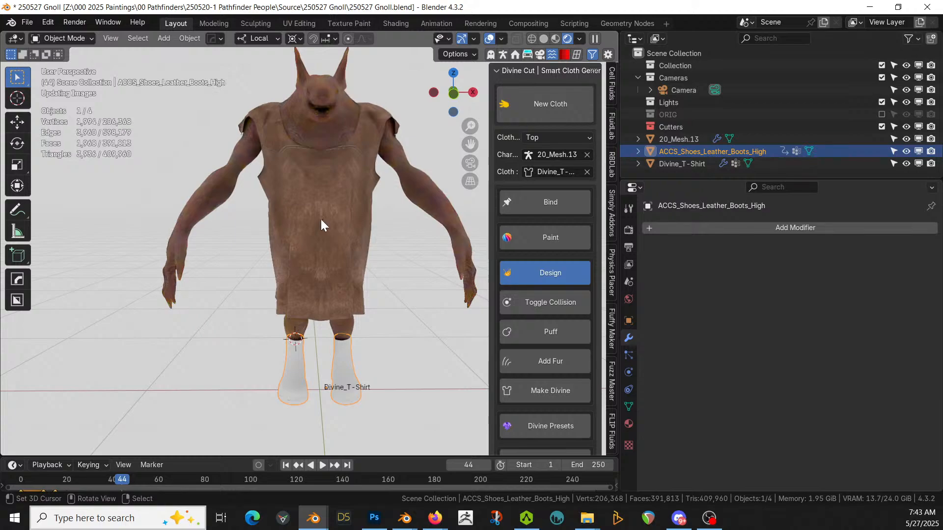
middle_click_drag(376, 240, 396, 250)
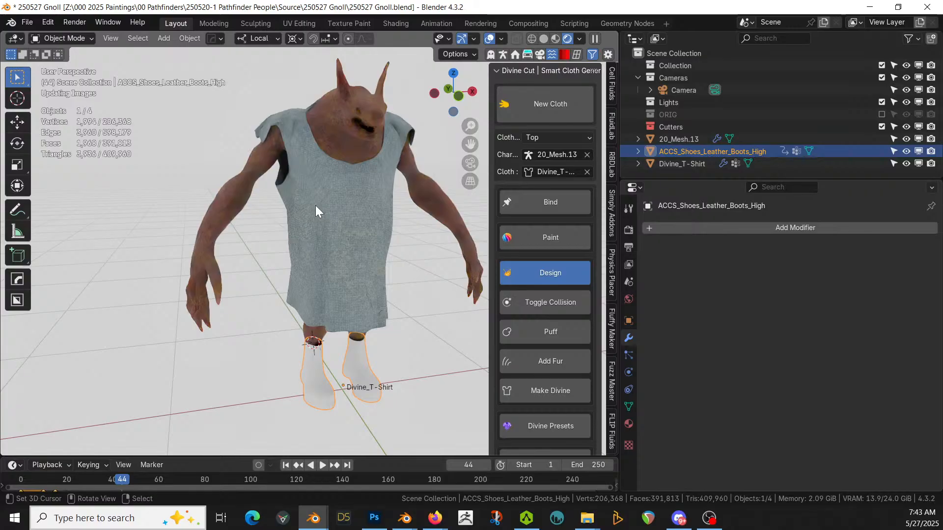
middle_click_drag(315, 205, 255, 187)
scroll(229, 211, "up", 5)
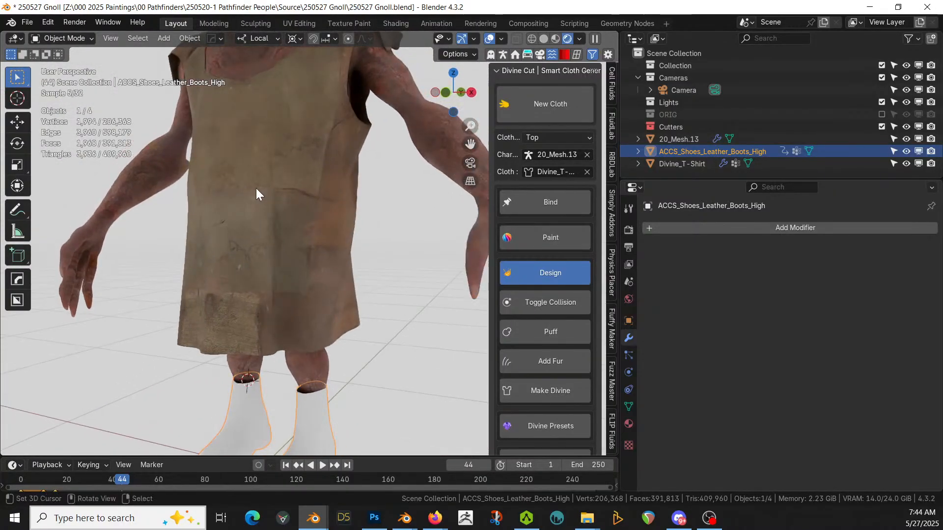
key("ctrl+s")
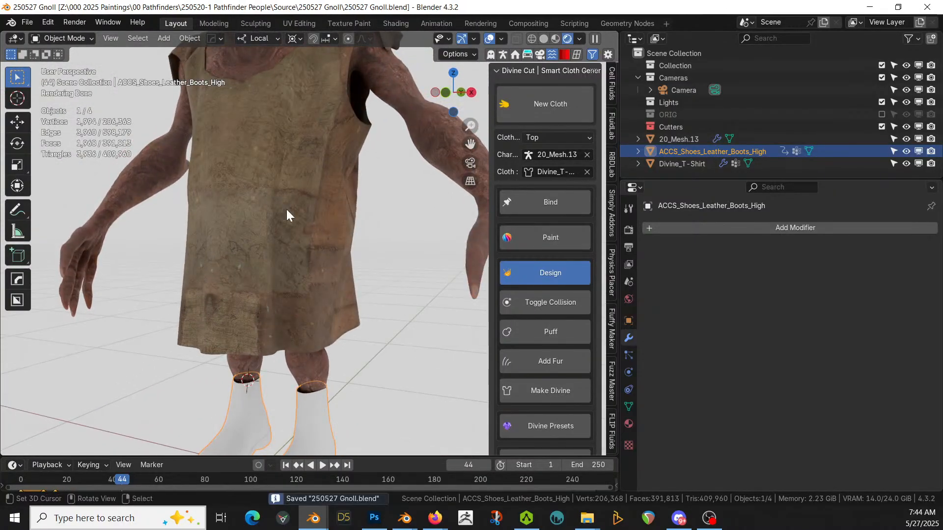
- Assign a black leather library material to the boots and inspect it up close
scroll(287, 216, "down", 5)
middle_click_drag(287, 216, 321, 227)
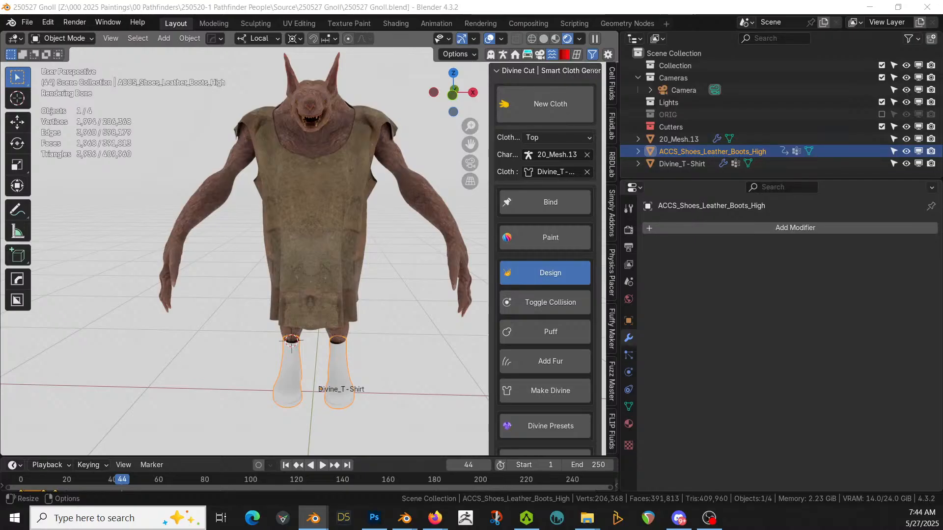
left_click_drag(0, 14, 287, 379)
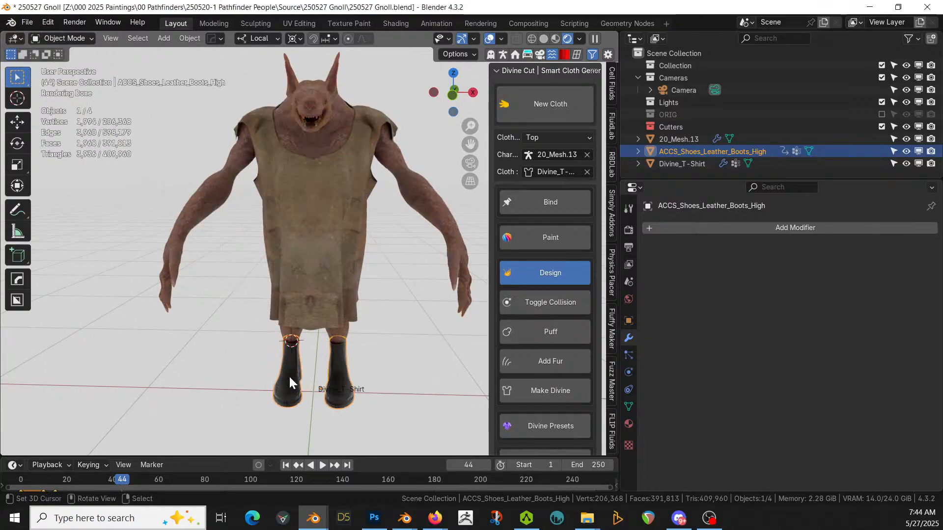
middle_click_drag(288, 375, 245, 378)
scroll(245, 378, "up", 7)
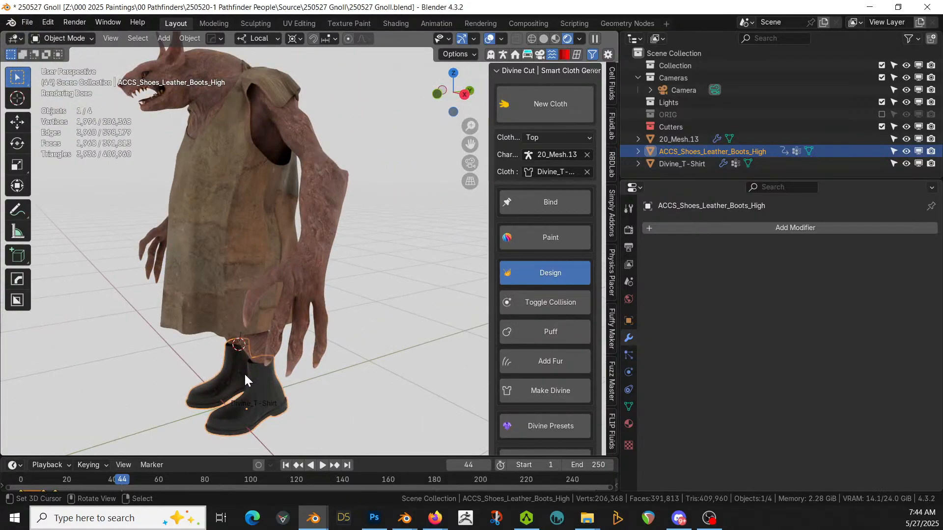
middle_click_drag(287, 296, 312, 212, "shift")
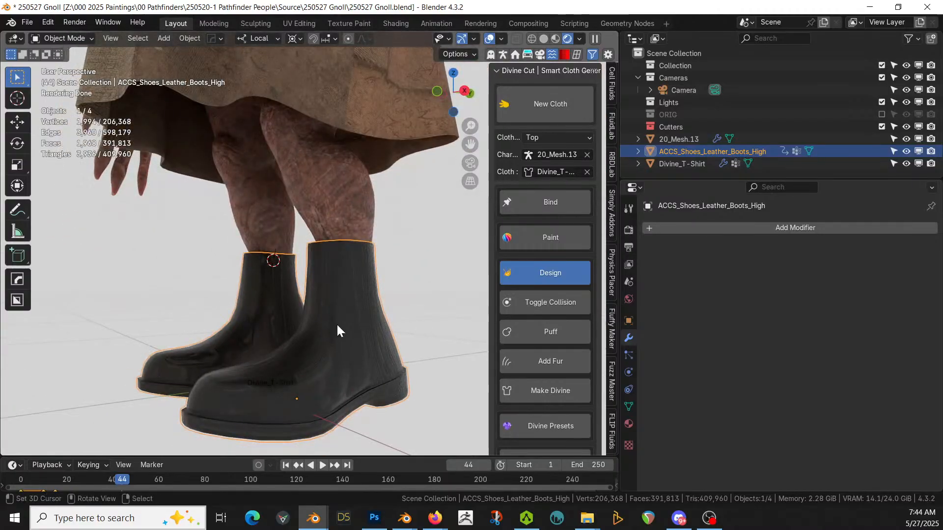
- Unwrap all faces of both boots with Smart UV Project and check the leather texture in Object Mode
key("Tab")
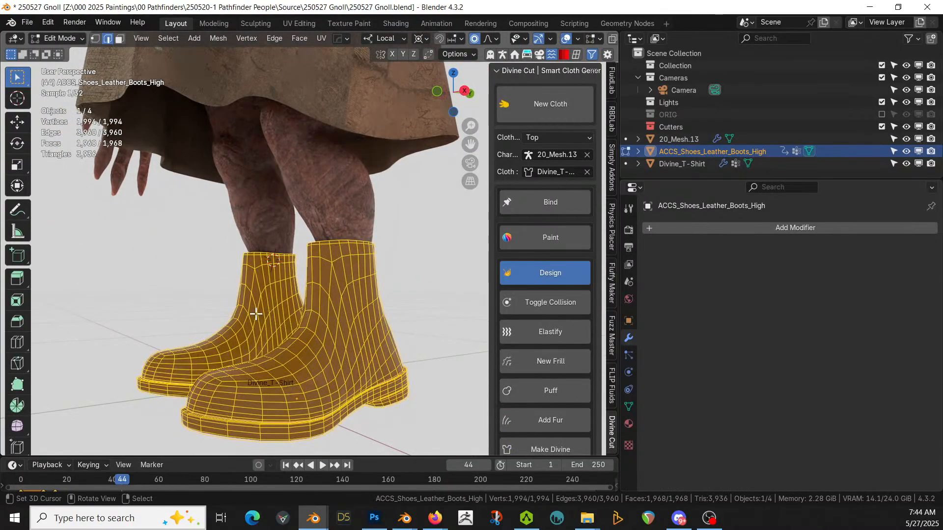
key("u")
mouse_move(227, 211)
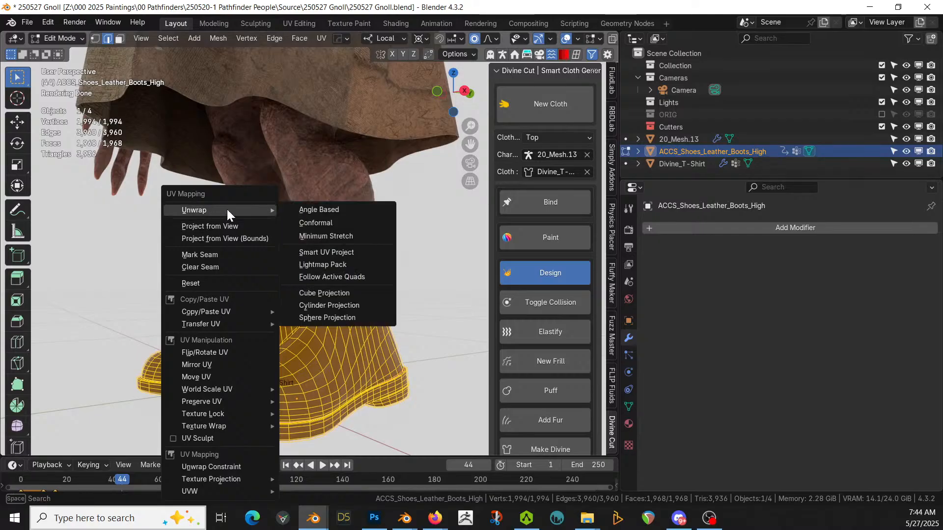
left_click(364, 251)
left_click(361, 367)
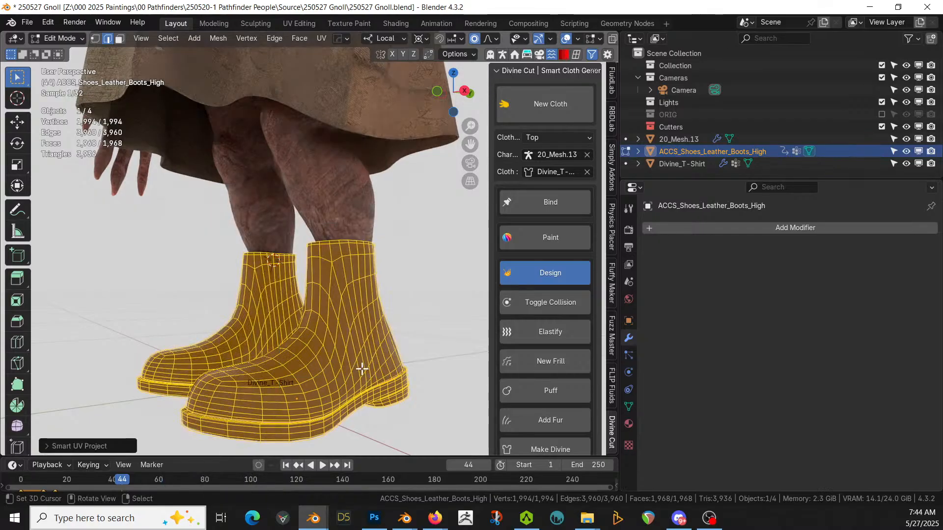
key("Tab")
middle_click_drag(361, 368, 326, 364)
middle_click_drag(259, 300, 327, 294)
- Examine the boot's mesh parts by selecting linked faces in face select mode, and return to Object Mode
key("Tab")
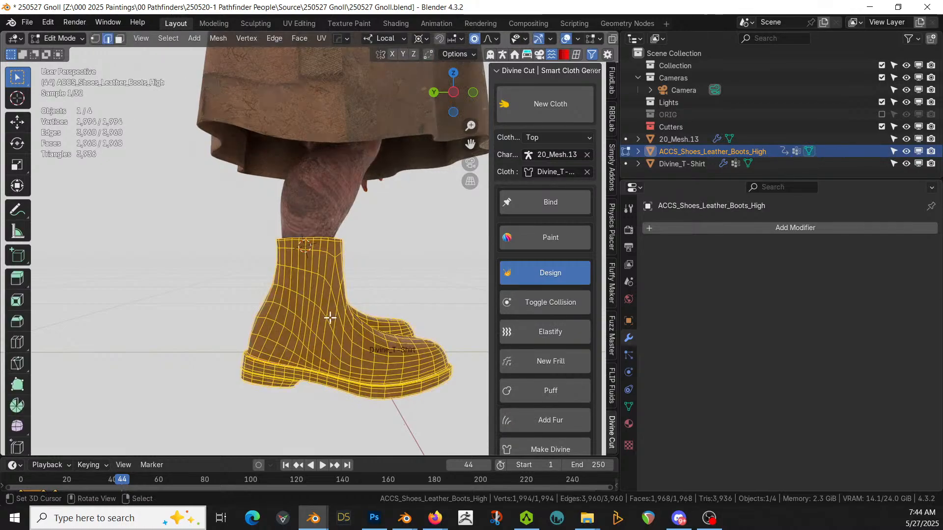
left_click(314, 346)
key("3")
left_click(316, 337)
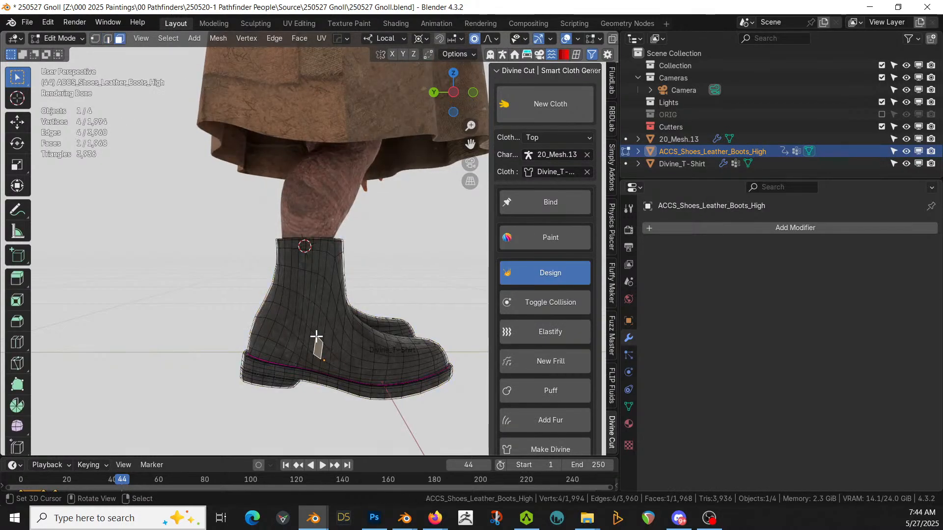
key("ctrl+l")
middle_click_drag(317, 337, 220, 333)
key("Tab")
scroll(284, 336, "down", 8)
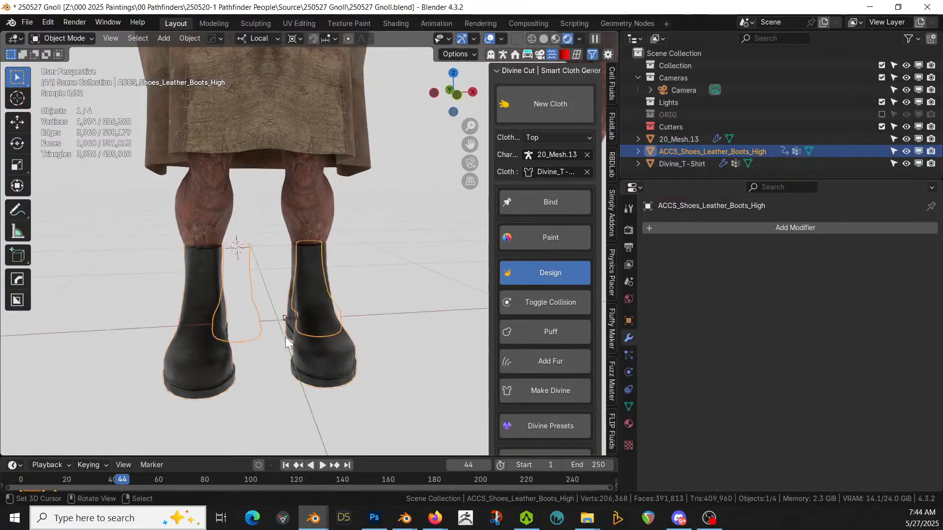
- Review the gnoll with its textured boots and save the file
middle_click_drag(308, 372, 276, 370)
scroll(276, 371, "up", 3)
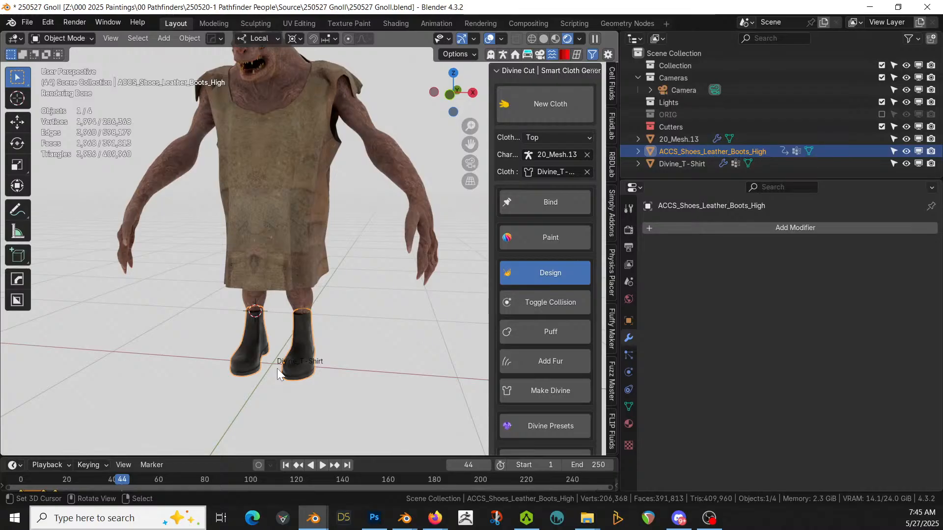
key("ctrl+s")
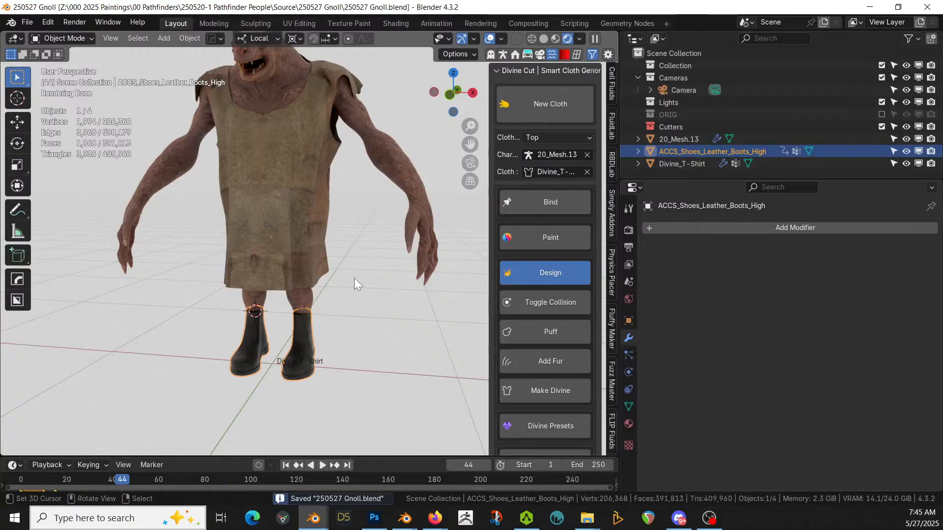
- Select the gnoll's body mesh, focus on its forearm, and switch the viewport to solid shading
scroll(354, 278, "up", 1)
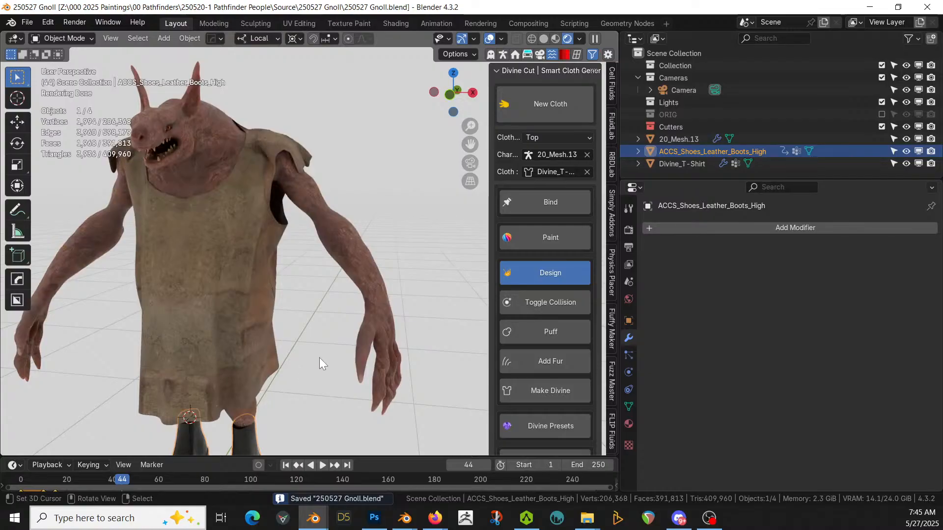
scroll(319, 361, "up", 3)
left_click(390, 265)
scroll(390, 265, "up", 4)
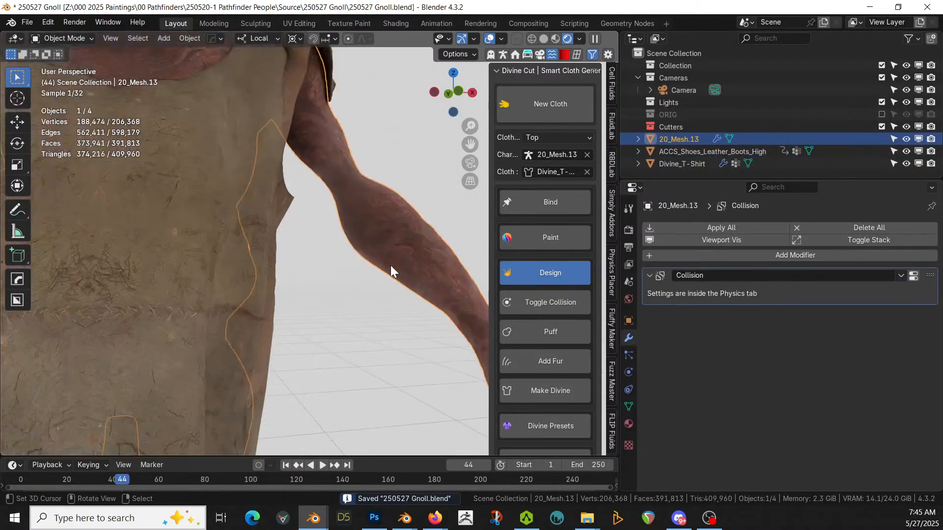
key("z")
key("s")
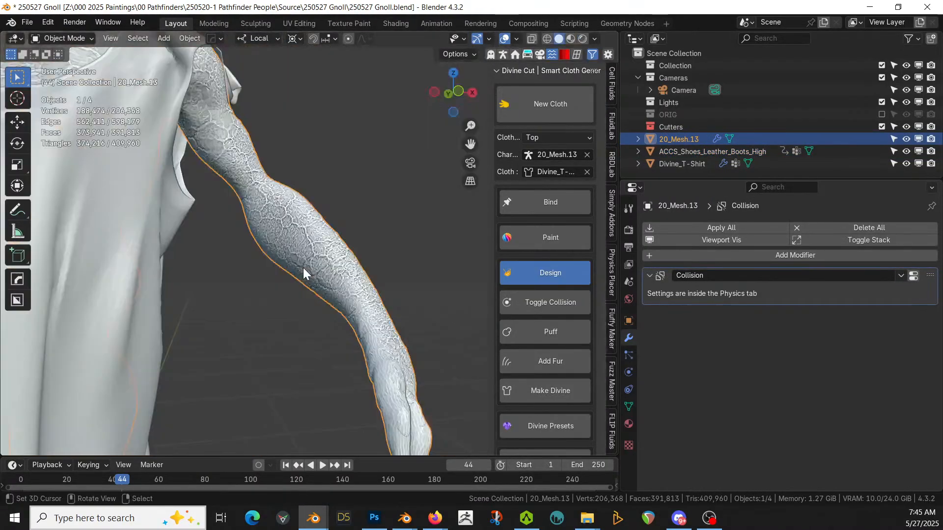
- Wrap a band around the gnoll's forearm above the wrist with Cablerator's Insulate, using 10 segments and width 0.005
key("shift+alt+c")
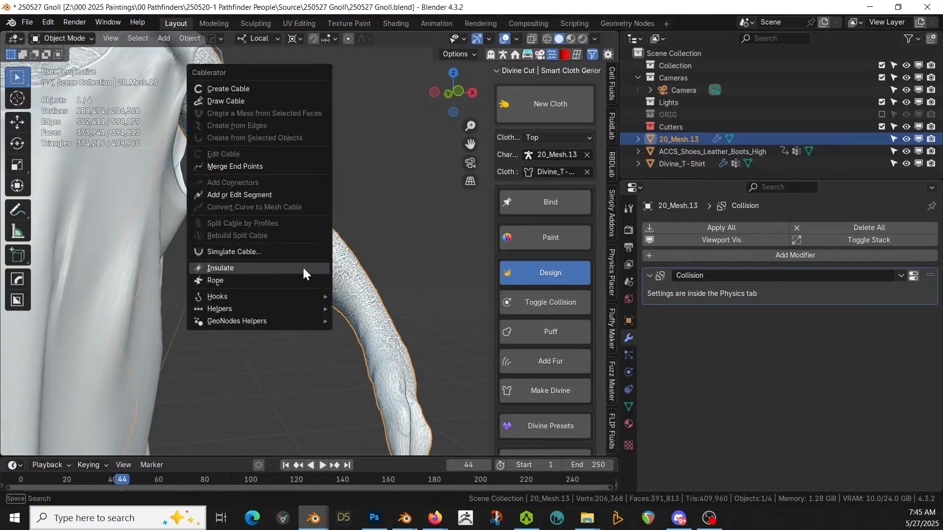
left_click(302, 267)
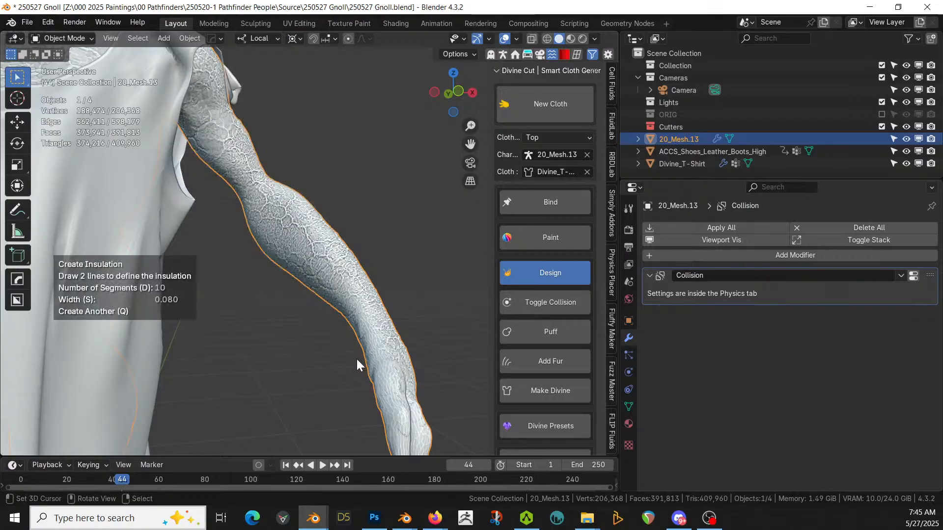
mouse_move(319, 357)
left_mouse_down()
mouse_move(415, 334)
mouse_move(397, 339)
left_mouse_up()
left_click_drag(327, 343, 481, 290)
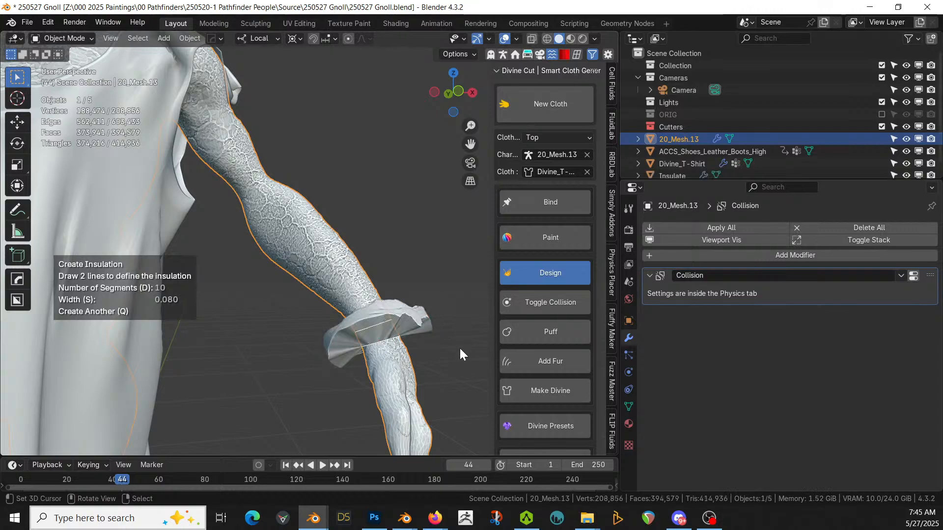
key("s")
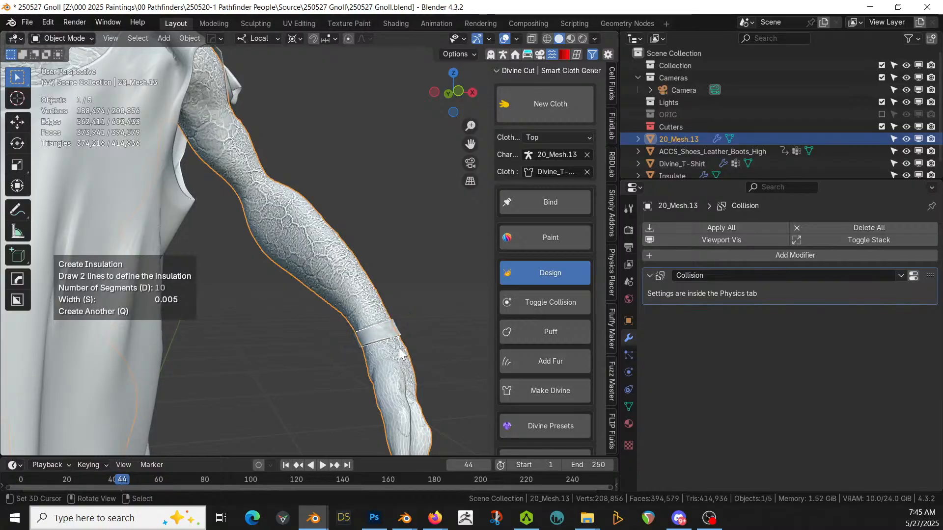
left_click(397, 349)
- Add two more Insulate bands further up the forearm, one of them slanted, and delete the middle band
key("q")
mouse_move(344, 341)
left_mouse_down()
mouse_move(387, 228)
mouse_move(312, 368)
mouse_move(444, 262)
left_mouse_up()
mouse_move(398, 313)
left_mouse_down()
mouse_move(410, 301)
mouse_move(441, 298)
mouse_move(436, 292)
left_mouse_up()
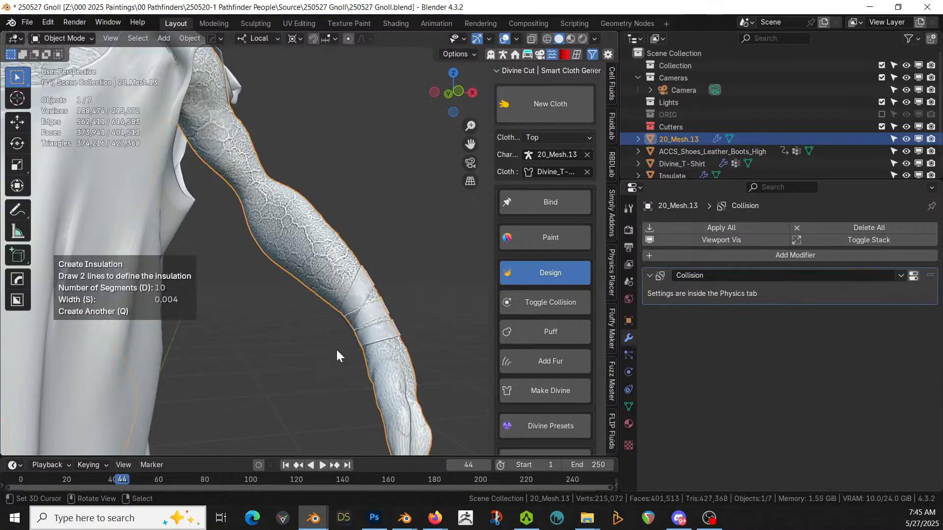
left_click(320, 306)
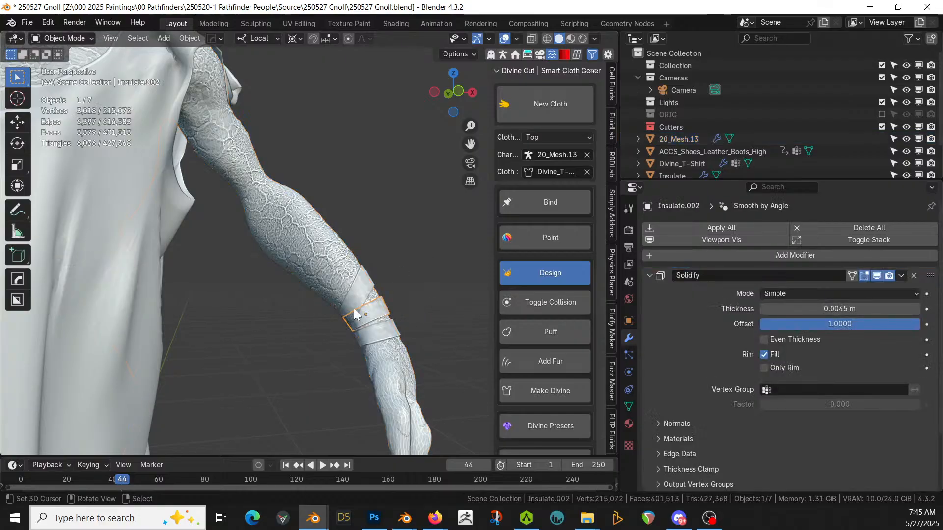
key("Delete")
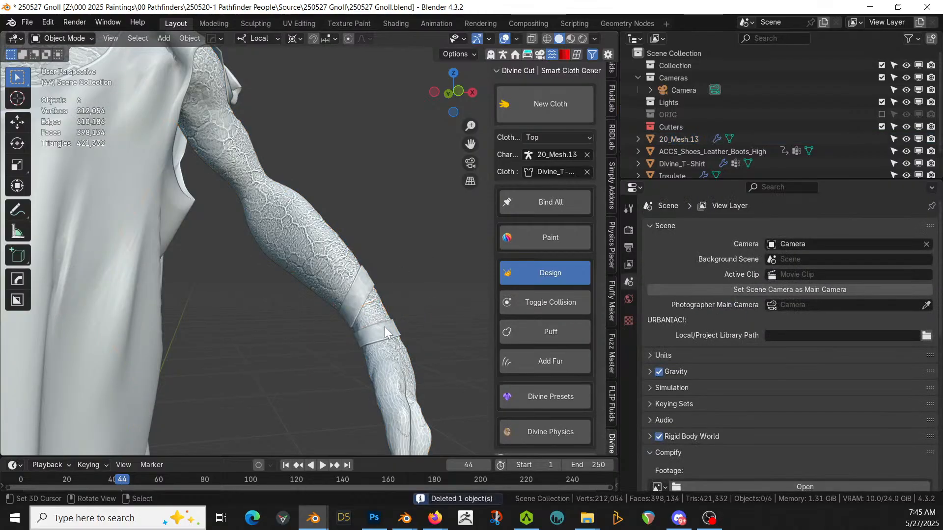
- Wrap a Cablerator Insulate band over the body and existing bands, slightly slanted in the gap just above the wrist band
left_click(385, 326)
left_click(357, 288, "shift")
left_click(384, 314, "shift")
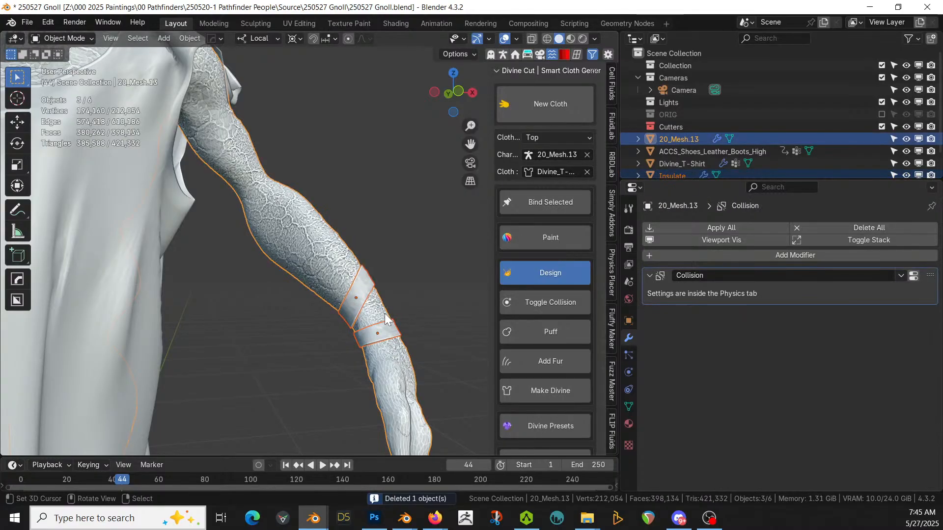
key("shift+alt+c")
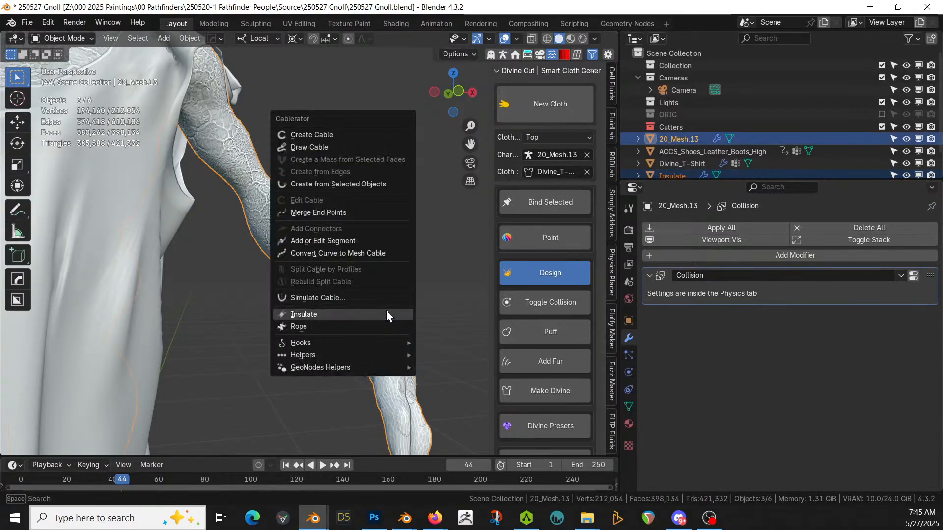
left_click(386, 311)
left_click_drag(336, 341, 461, 299)
left_click_drag(324, 335, 417, 290)
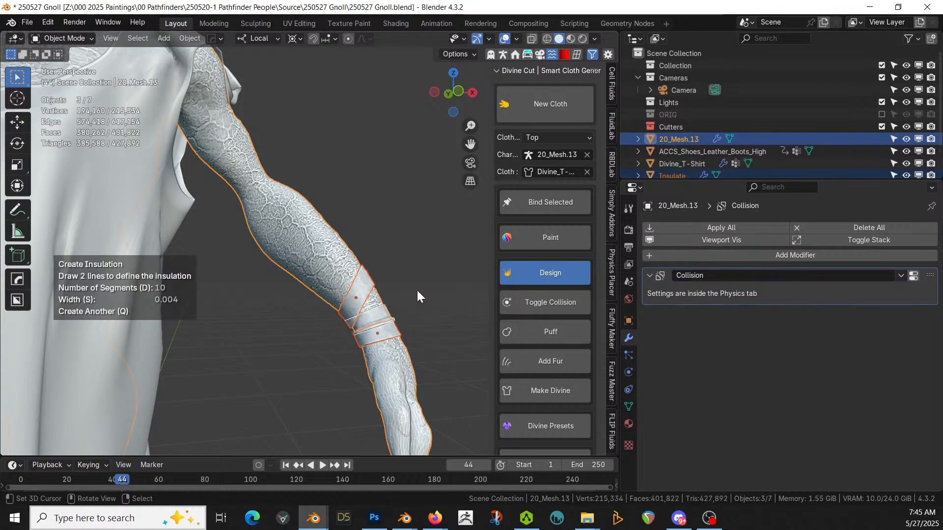
key("Return")
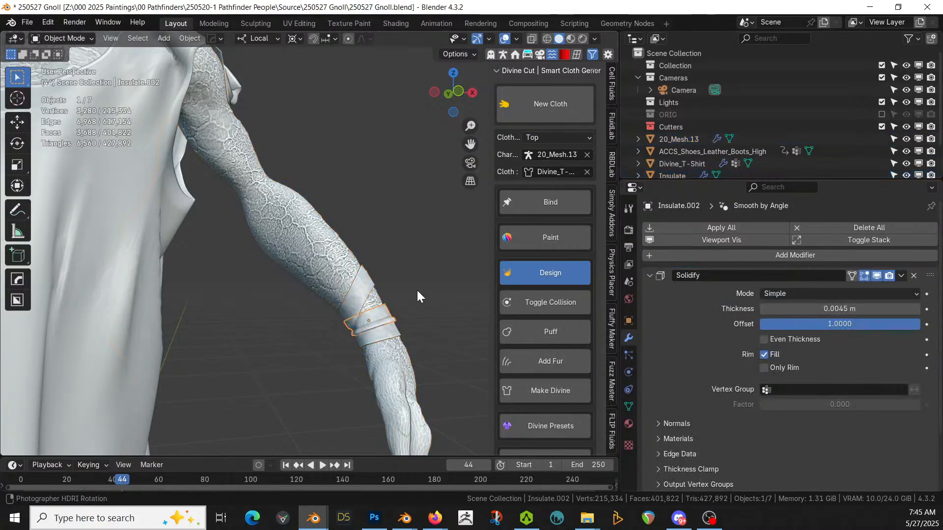
key("shift+alt+c")
left_click(411, 289)
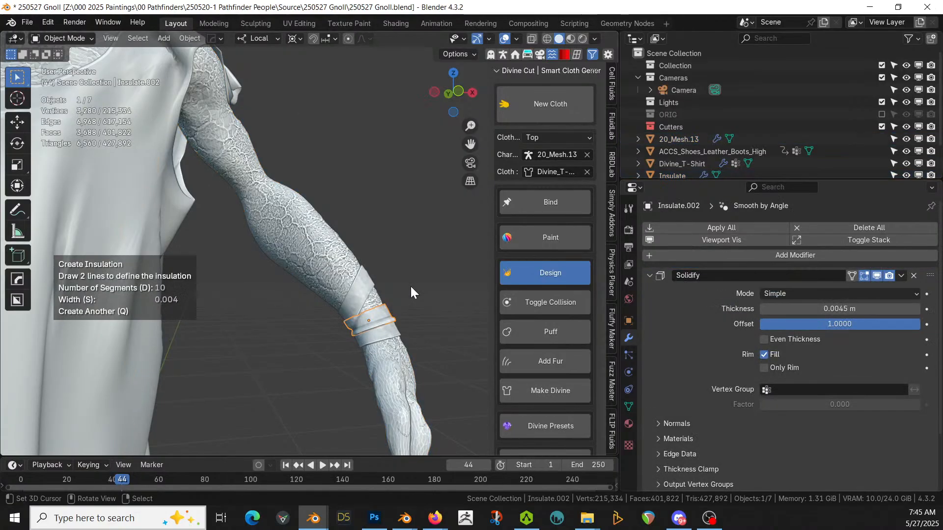
key("Escape")
- Add a more steeply slanted Insulate band over the body and three bands, bridging the remaining gap below the upper band
left_click(386, 334, "shift")
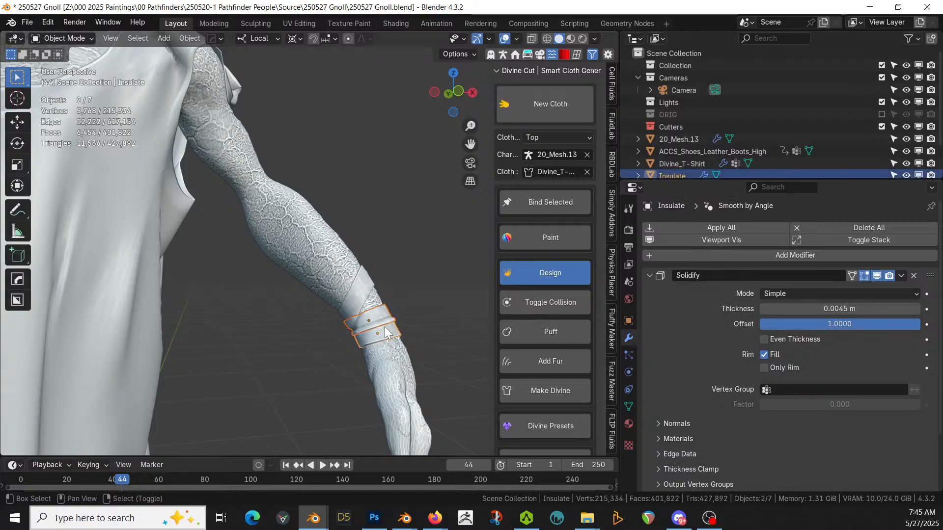
left_click(374, 297, "shift")
left_click(375, 299, "shift")
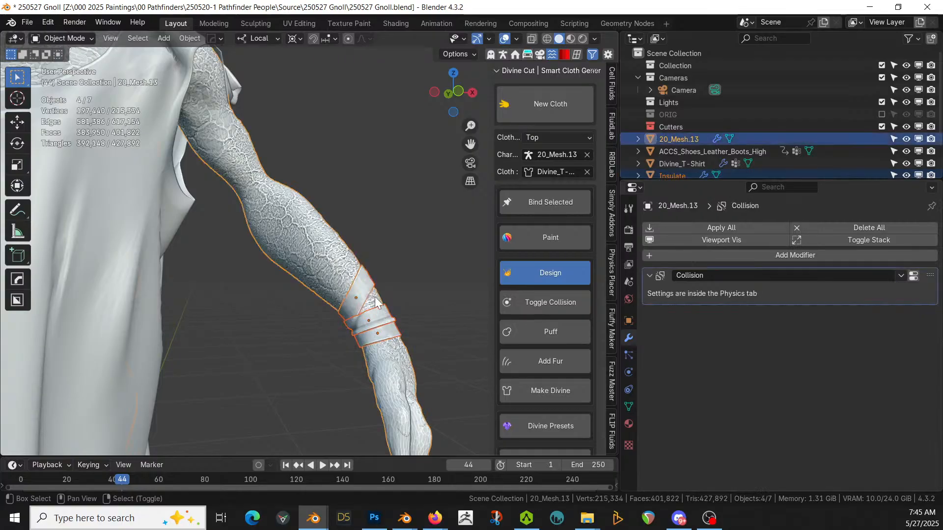
key("shift+alt+c")
left_click(377, 306)
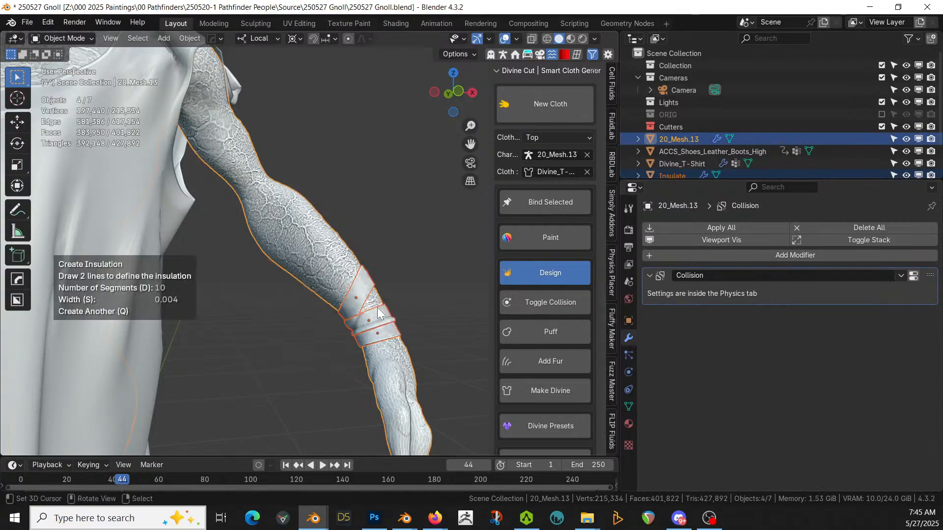
left_click(342, 346)
left_click(383, 304)
left_click(335, 330)
left_click(403, 250)
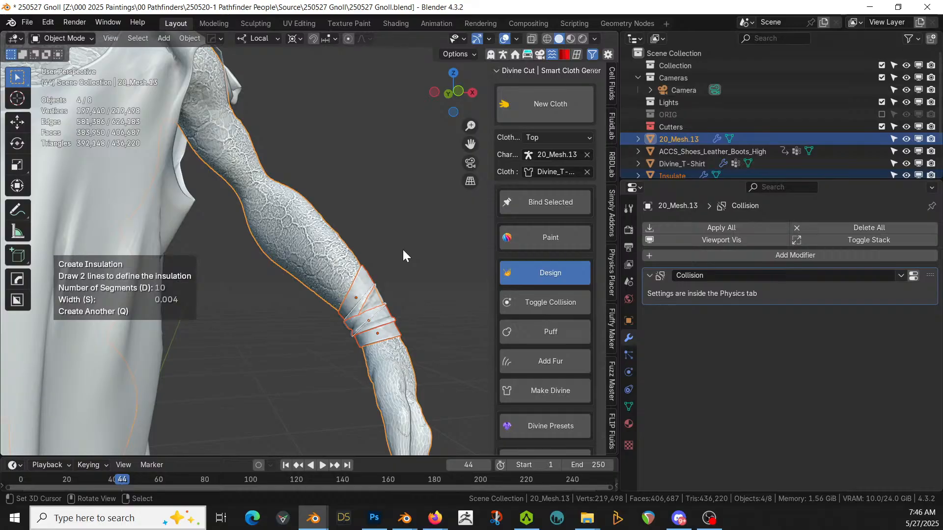
left_click(403, 249)
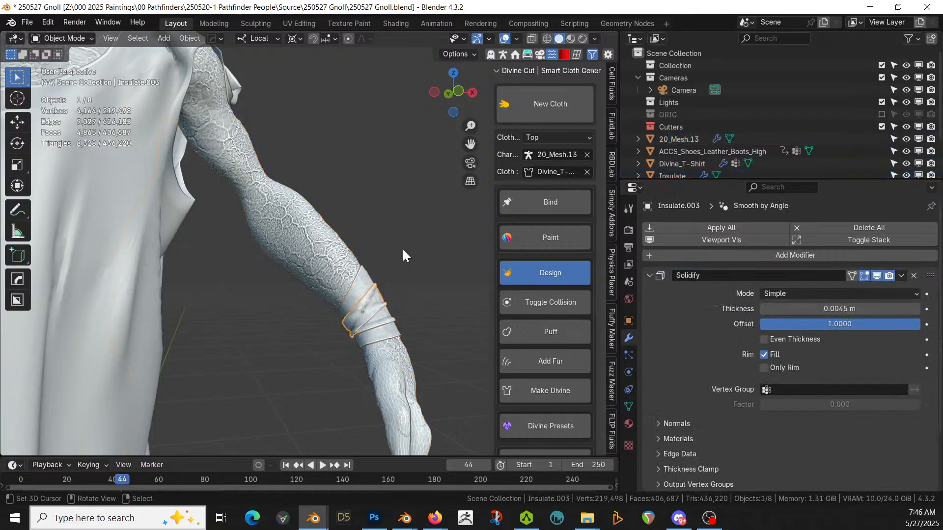
- Add a fifth Insulate band at the upper end of the forearm wrap, using the body and all four existing bands
left_click(393, 330, "shift")
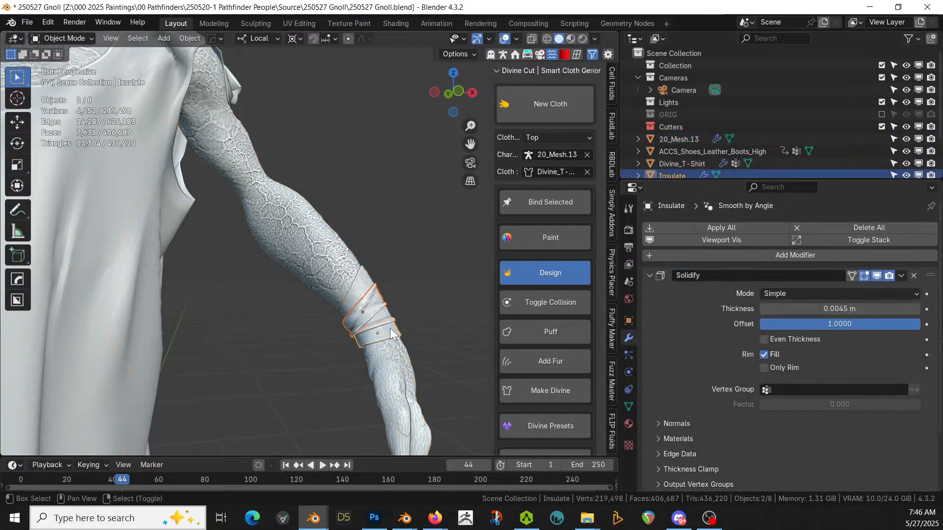
right_click(384, 315, "shift")
right_click(368, 282, "shift")
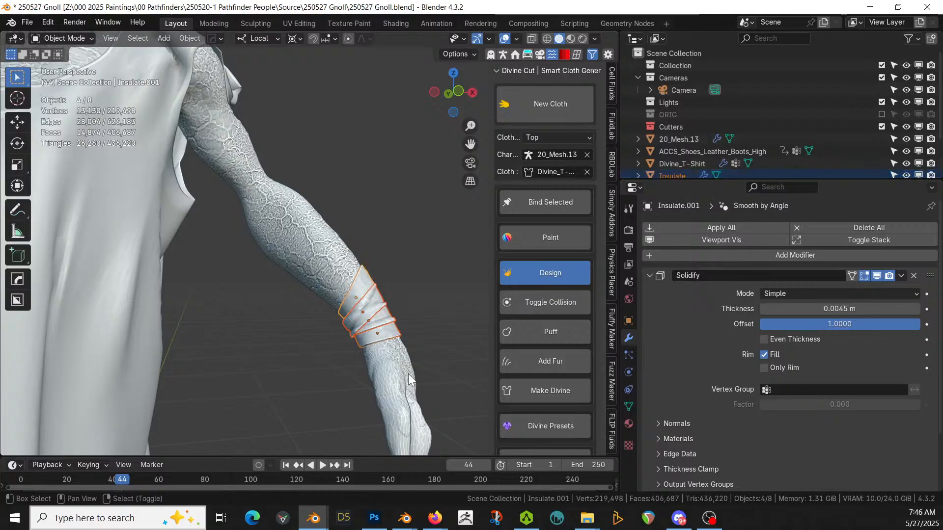
right_click(407, 372, "shift")
key("shift+alt+c")
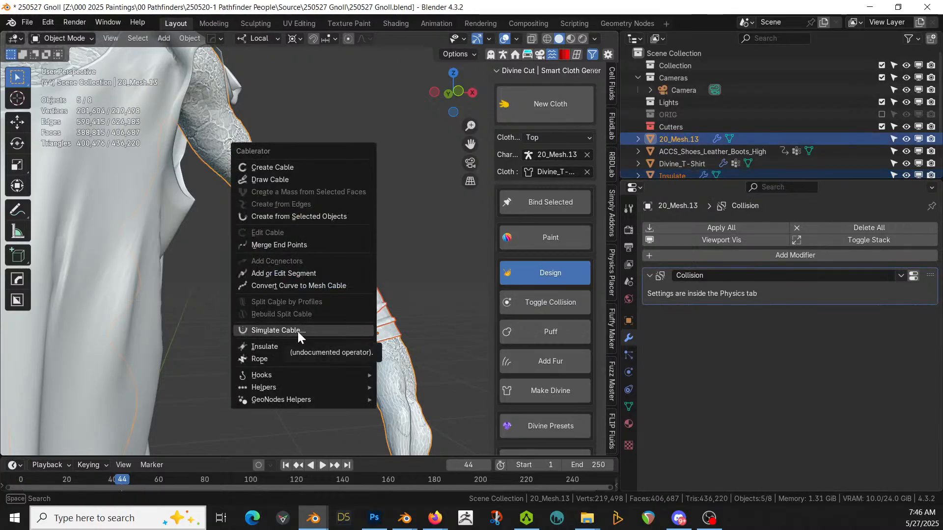
left_click(265, 347)
left_click_drag(311, 315, 428, 244)
mouse_move(299, 298)
left_mouse_down()
mouse_move(437, 244)
mouse_move(440, 217)
left_mouse_up()
middle_click_drag(400, 303, 402, 324)
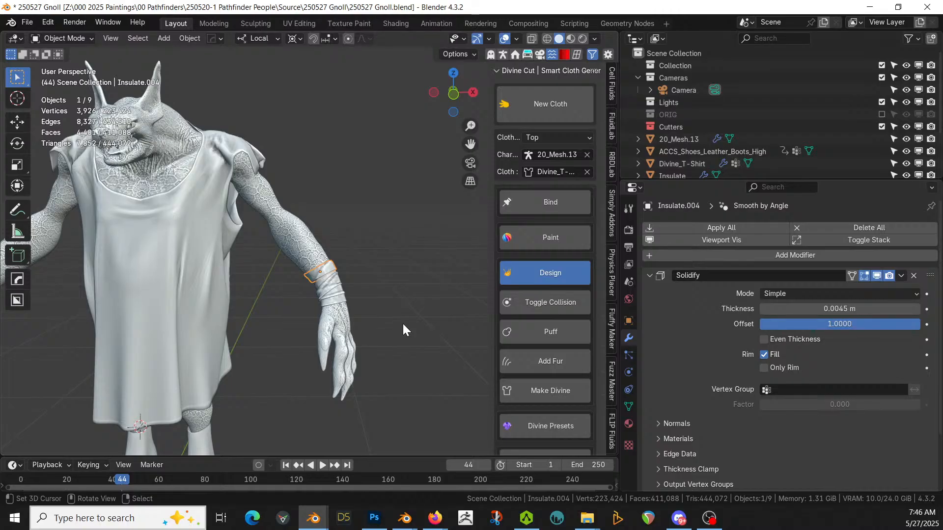
- Join Insulate and Insulate.001 through Insulate.004 into a single object
scroll(402, 322, "up", 5)
scroll(765, 131, "down", 5)
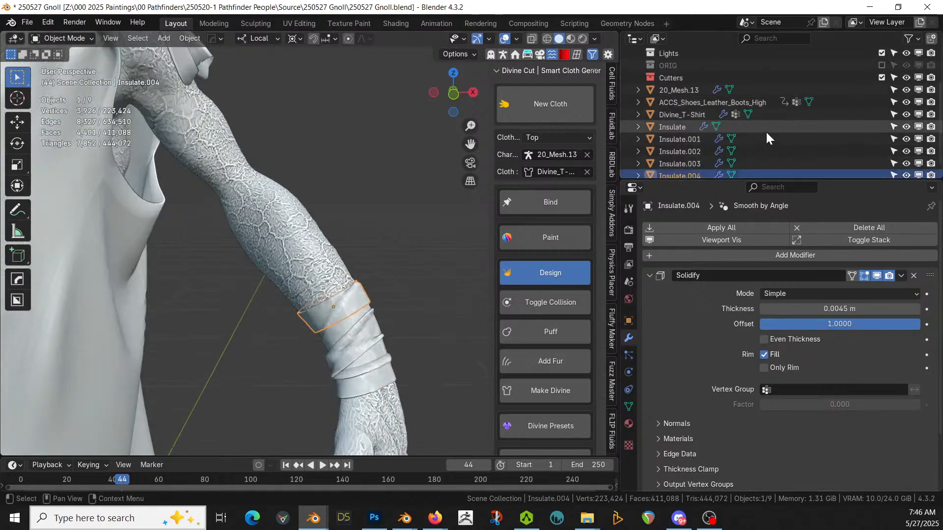
left_click(681, 115)
left_click(684, 167, "shift")
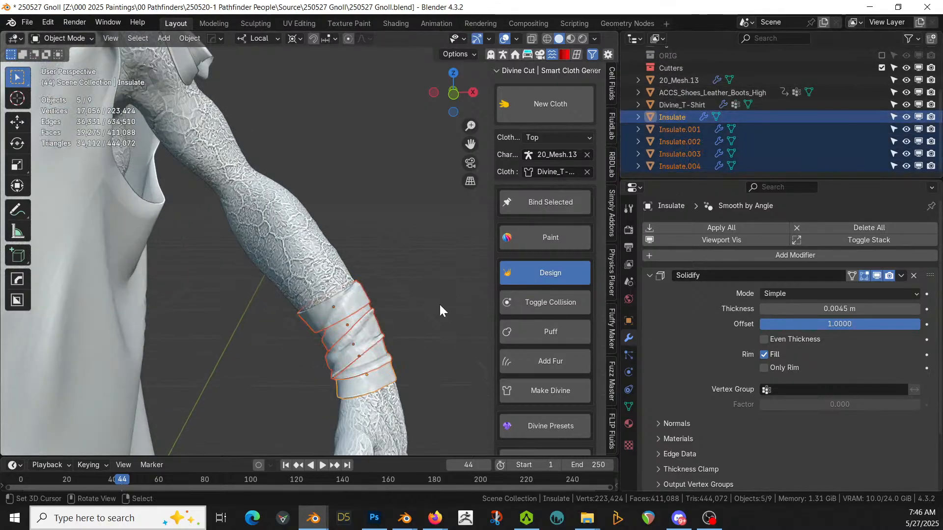
key("ctrl+j")
mouse_move(435, 305)
middle_mouse_down()
mouse_move(431, 241)
mouse_move(423, 253)
mouse_move(315, 273)
mouse_move(314, 246)
mouse_move(390, 245)
mouse_move(442, 313)
mouse_move(432, 321)
middle_mouse_up()
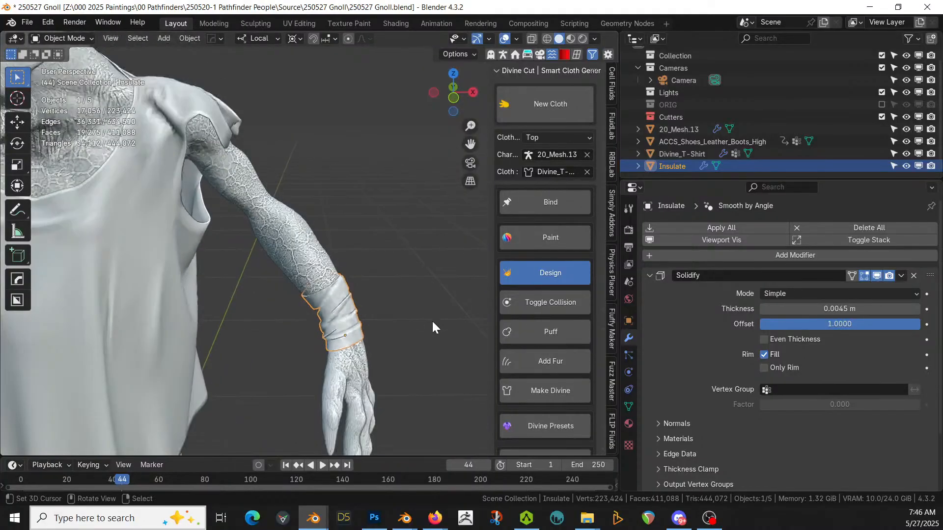
scroll(433, 323, "down", 2)
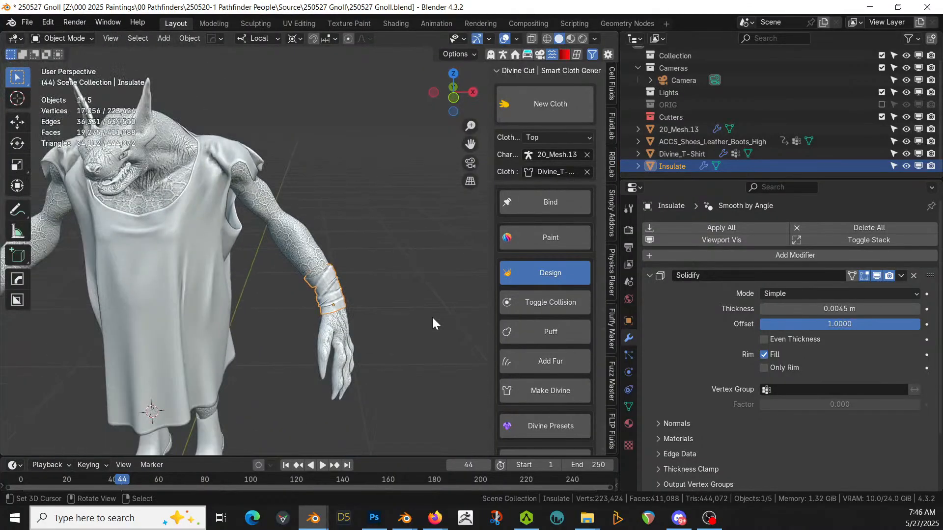
- Isolate the joined forearm wrap, apply all its modifiers, and check its mesh topology
key("KP_Divide")
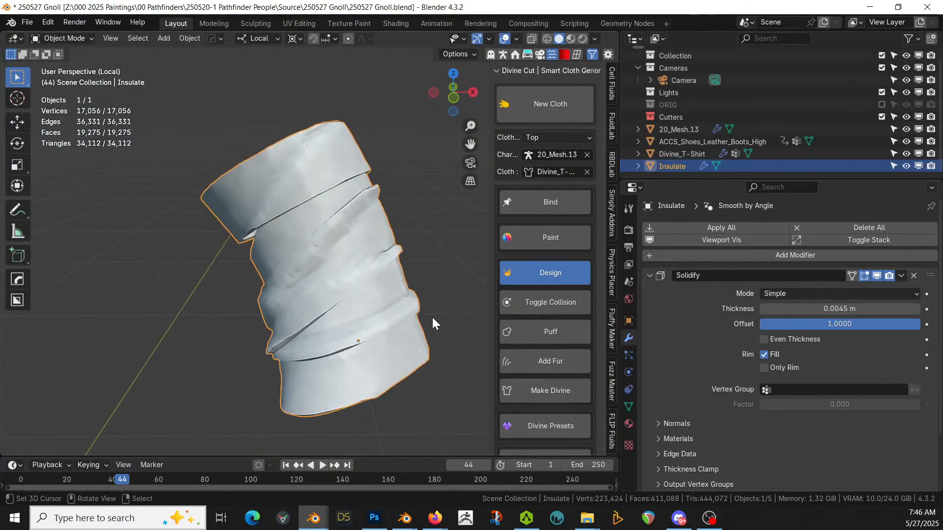
key("Tab")
key("Tab")
left_click(744, 228)
key("Tab")
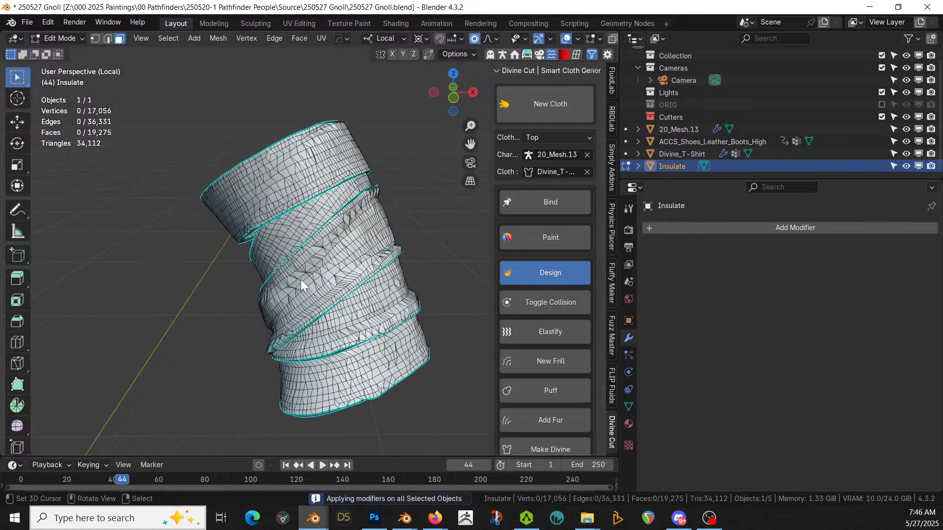
key("Tab")
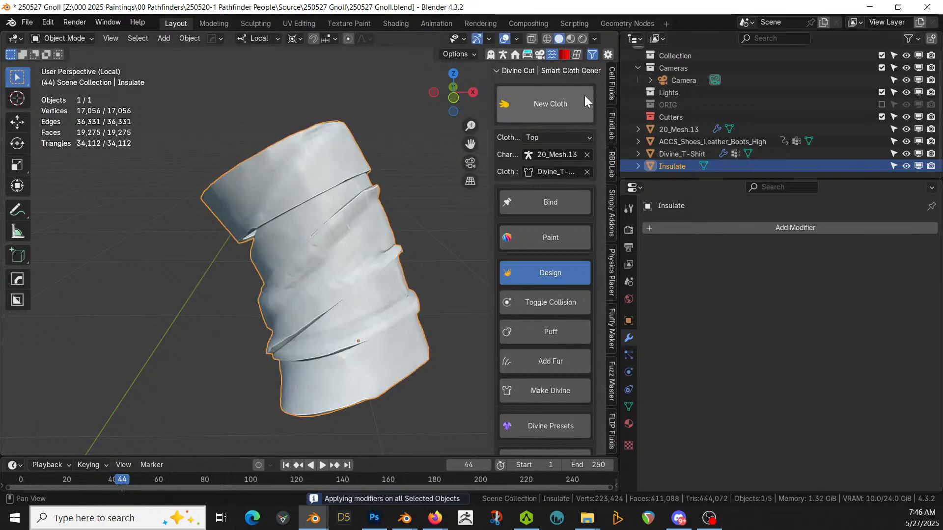
- Remesh the forearm wrap with Quad Remesher at a quad count of 2000
left_click(577, 53)
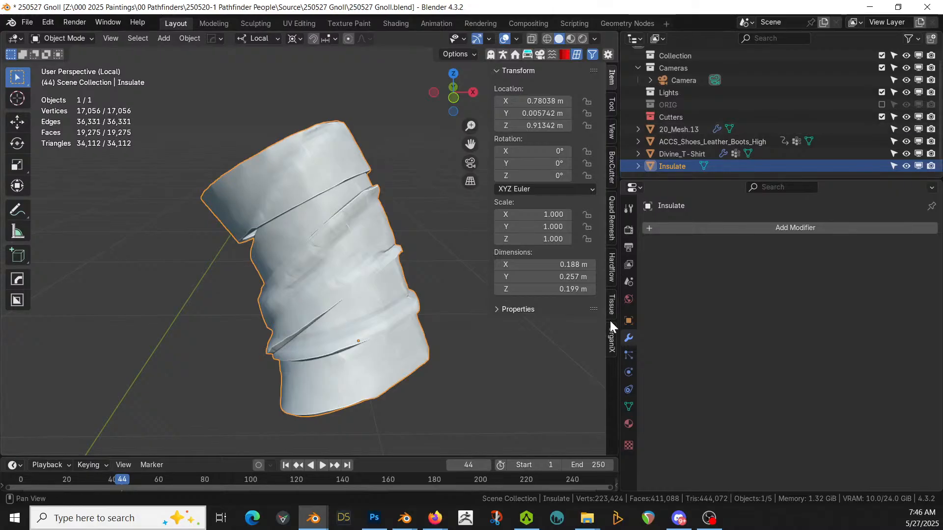
left_click(611, 232)
left_click(571, 110)
type("2000")
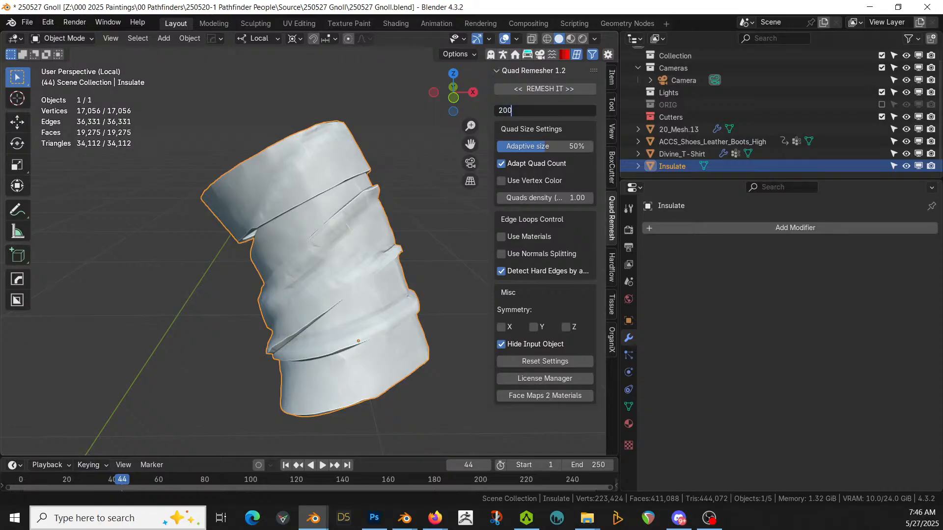
key("Return")
left_click(578, 89)
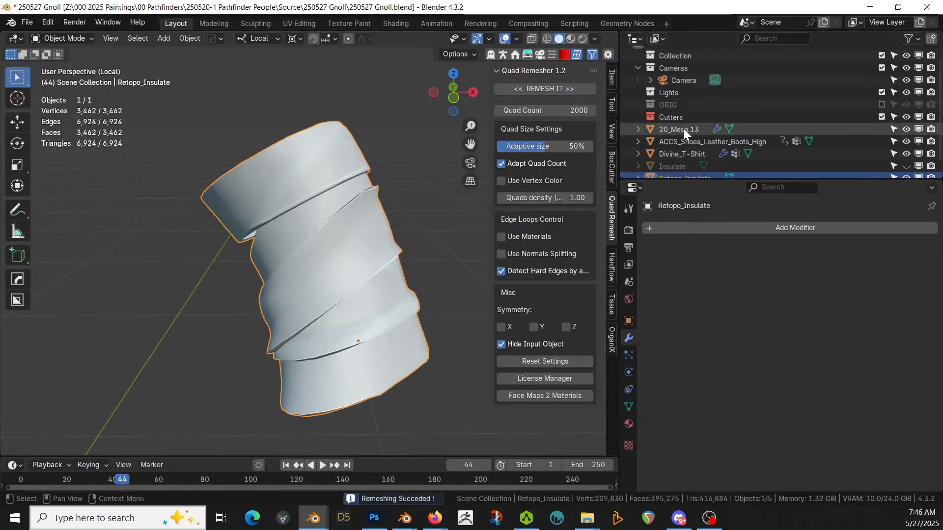
- Delete the original Insulate object, check the remeshed wrap's topology, and return to the full scene
left_click(681, 166)
key("Delete")
left_click(364, 258)
key("Tab")
key("Tab")
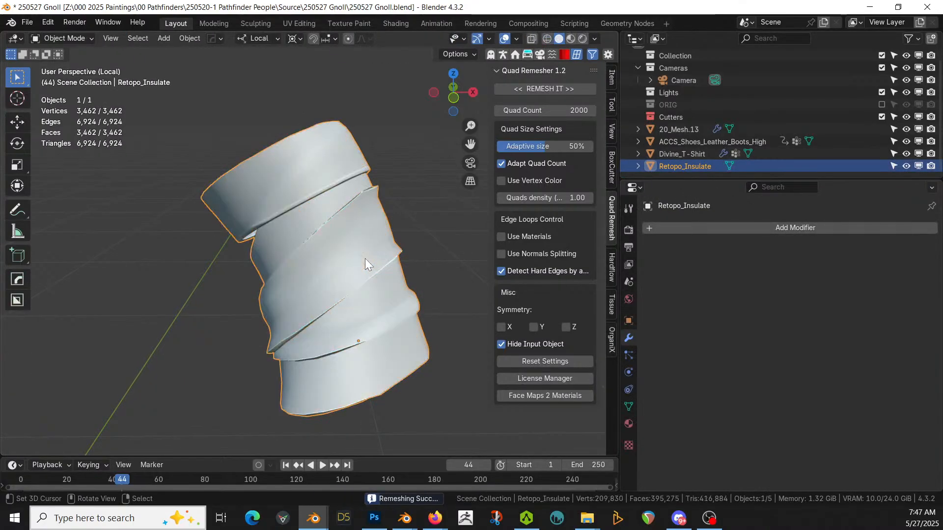
key("KP_Divide")
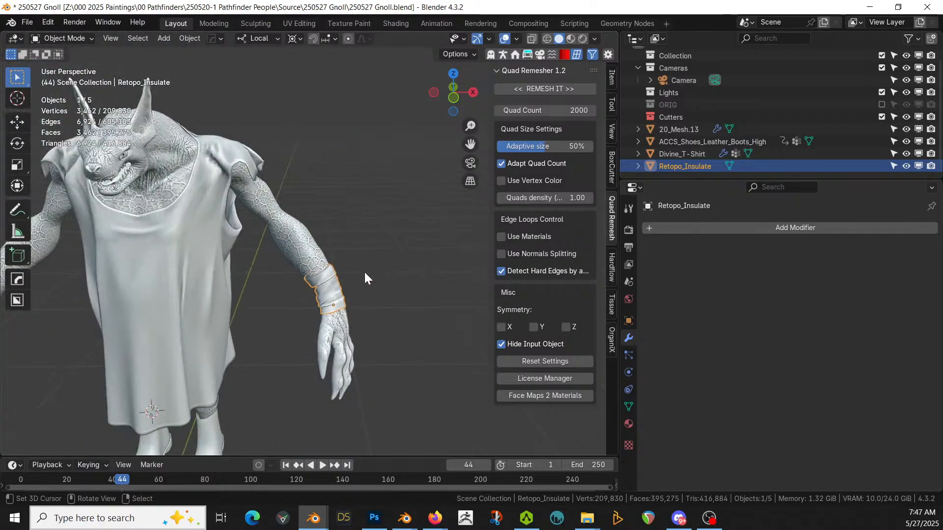
- Append the Random Flow add-on's materials to the file
key("shift+q")
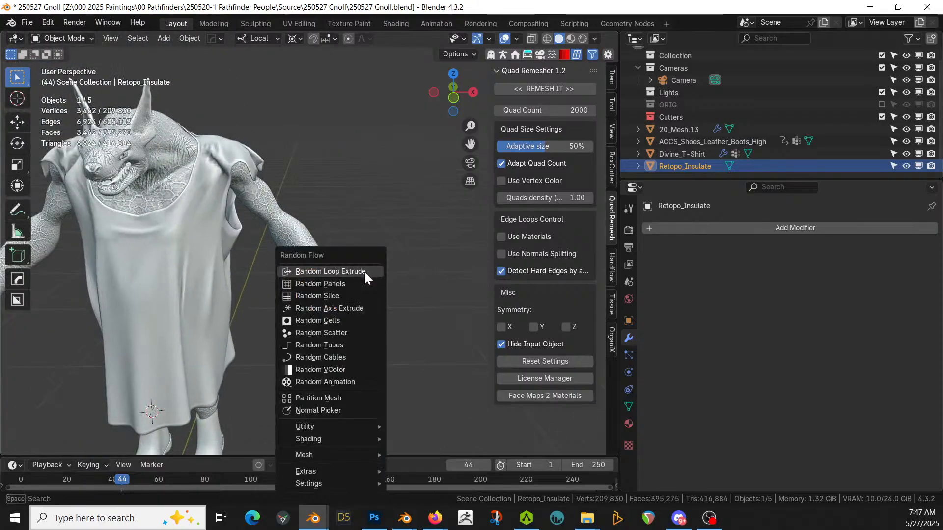
mouse_move(333, 457)
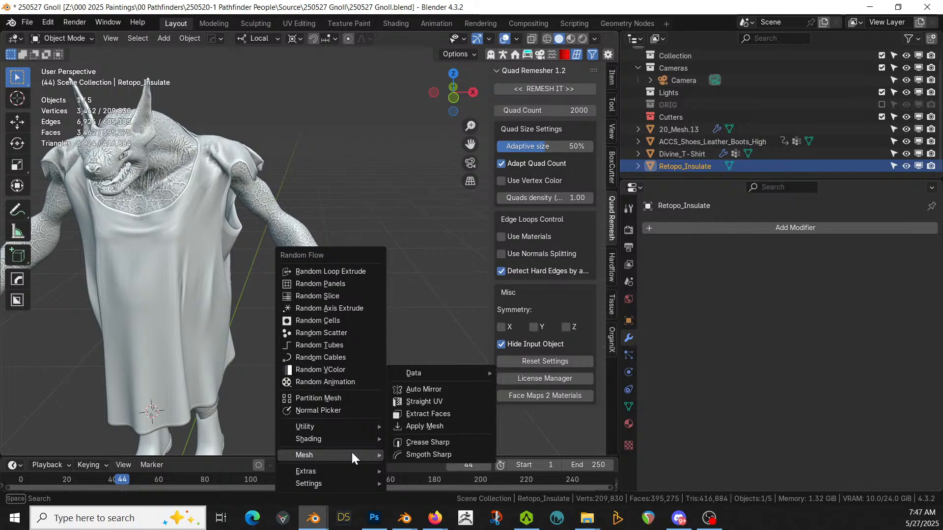
mouse_move(342, 435)
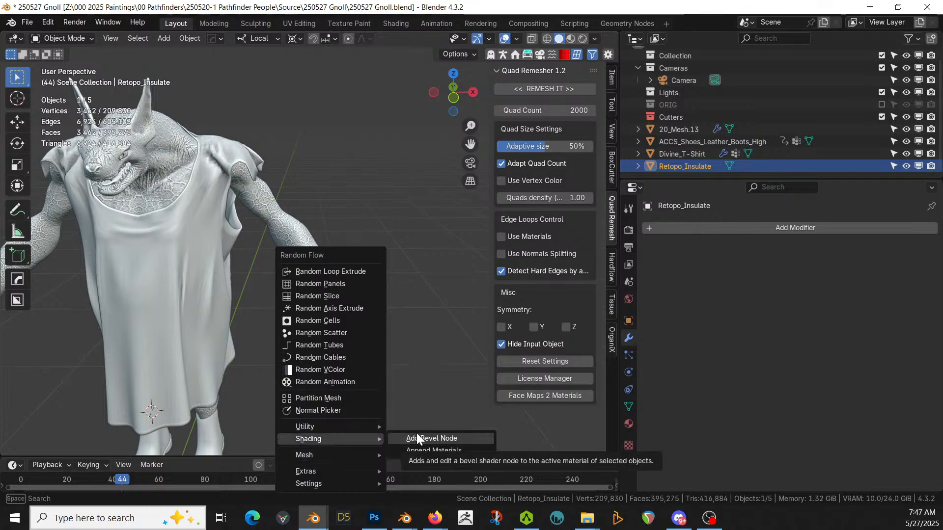
left_click(447, 449)
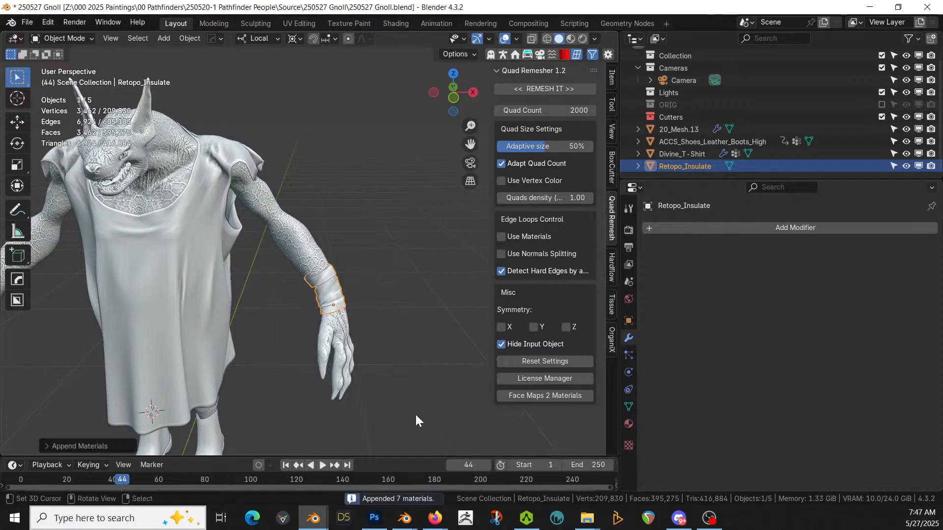
- Assign the rflow_cloth material to the forearm wrap and switch the viewport to rendered shading
scroll(379, 370, "up", 2)
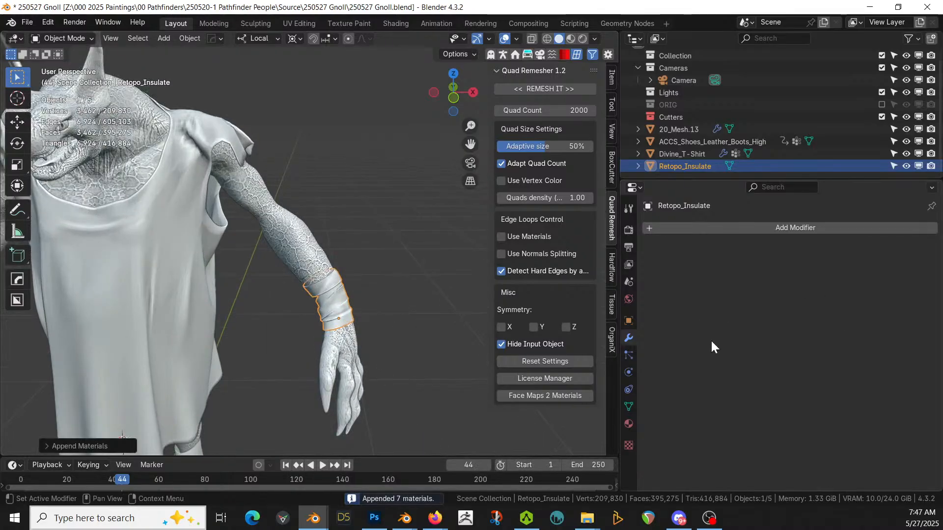
left_click(628, 424)
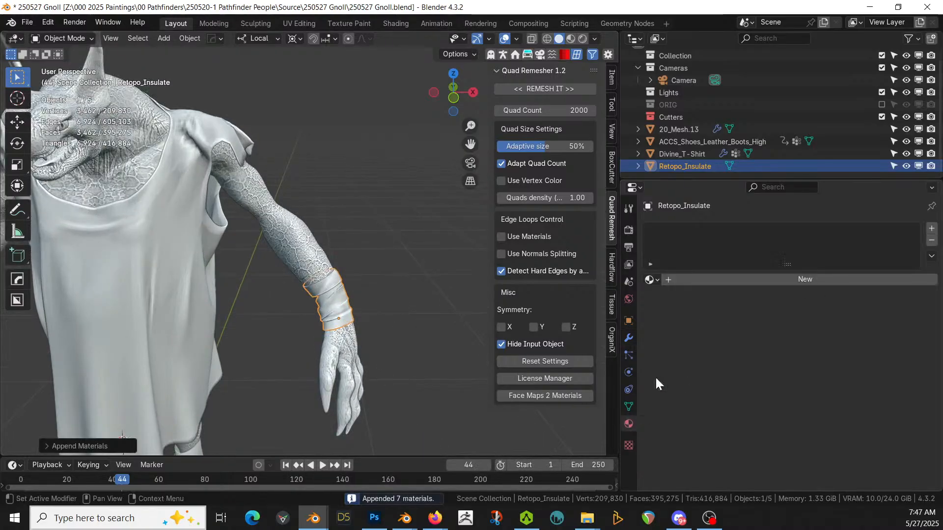
left_click(658, 276)
type("rflow")
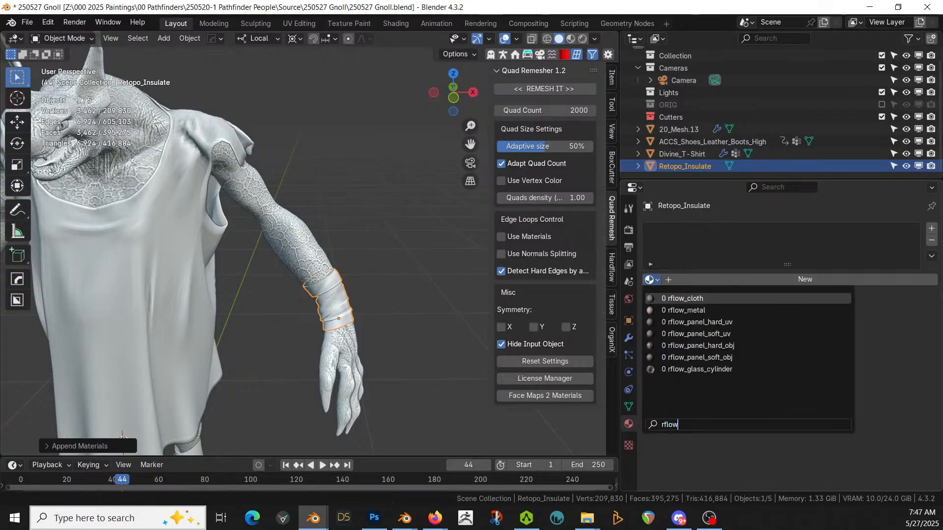
left_click(692, 299)
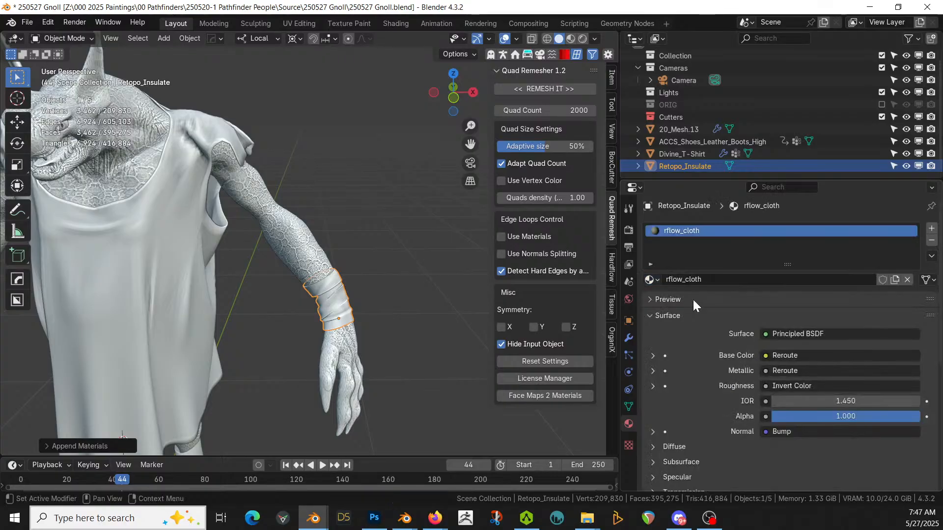
key("z")
key("8")
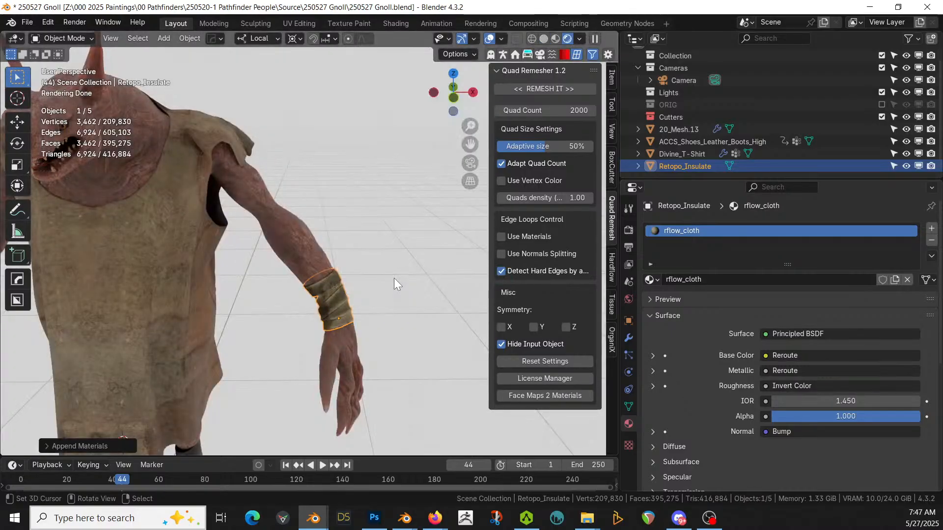
- Mirror the forearm wrap across the X axis onto the other arm, using the gnoll body mesh as the mirror object
scroll(394, 278, "up", 2)
middle_click_drag(394, 278, 425, 285)
scroll(403, 272, "down", 4)
right_click(420, 287)
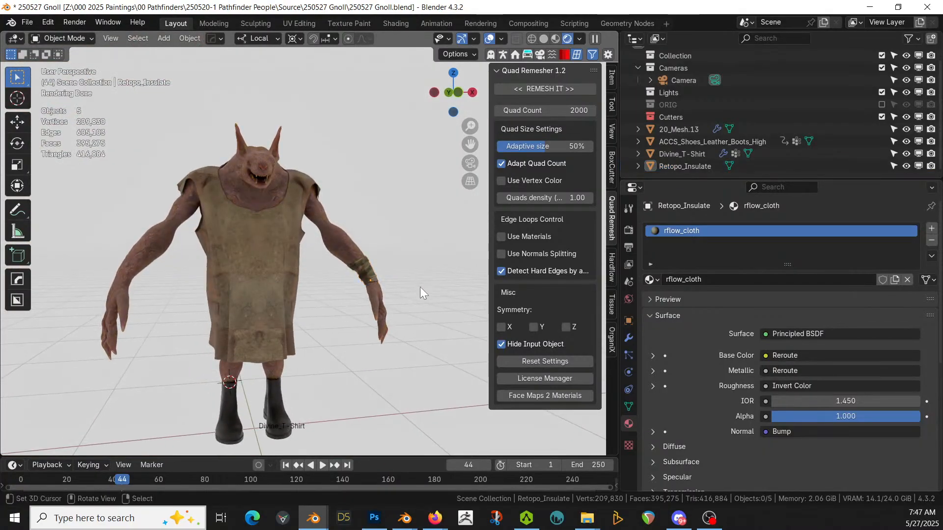
left_click(364, 269)
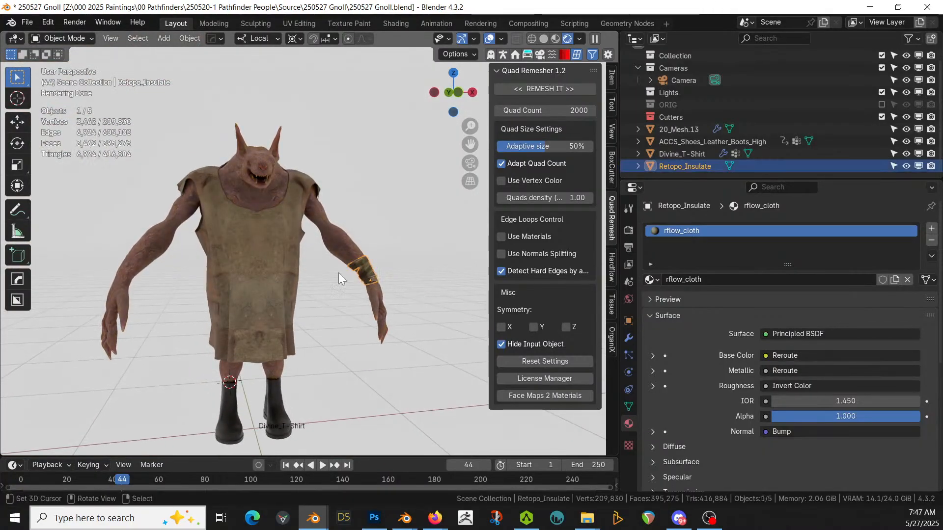
left_click(333, 242, "shift")
key("alt+x")
left_click(337, 422)
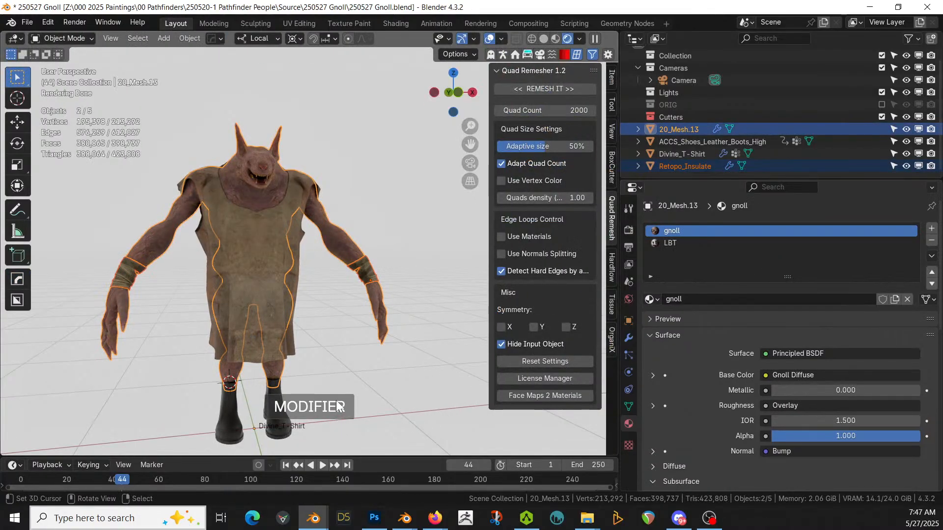
- Apply the mirror modifier on the forearm wraps and save the file
left_click(398, 377)
left_click(361, 265)
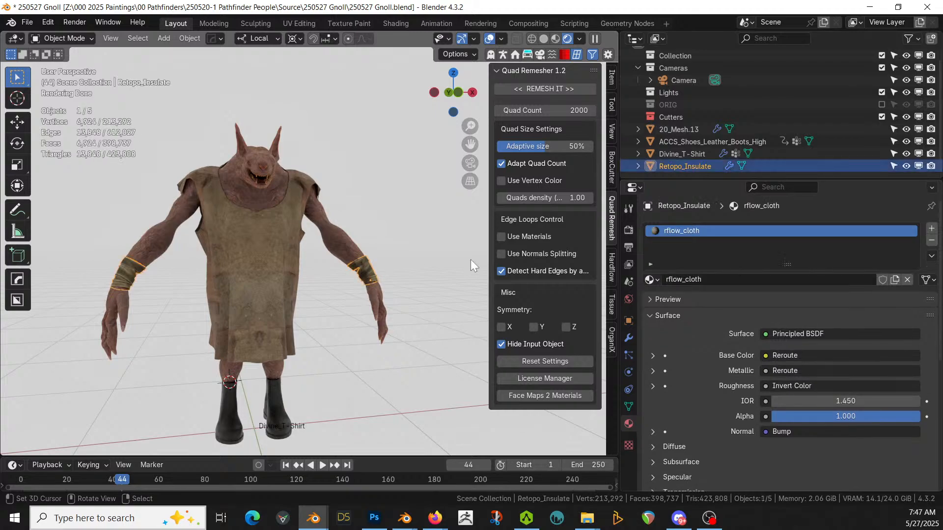
left_click(628, 338)
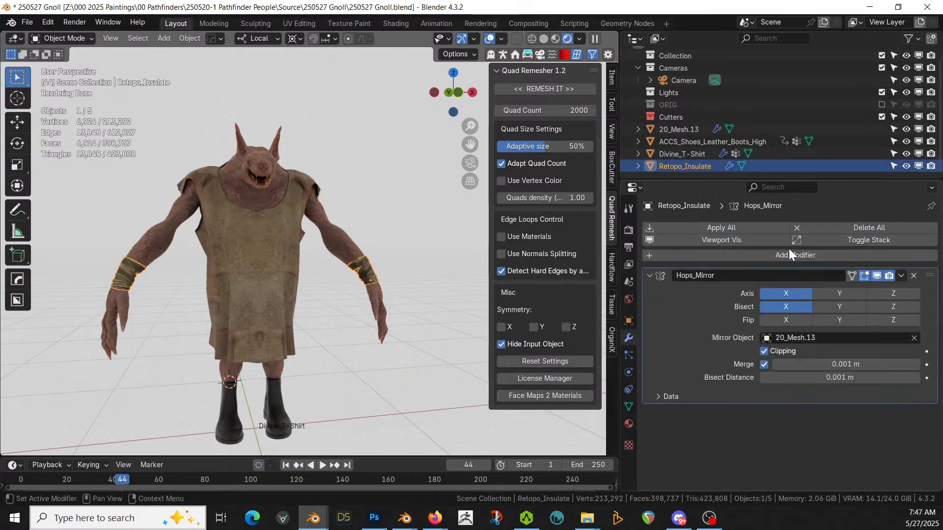
key("ctrl+a")
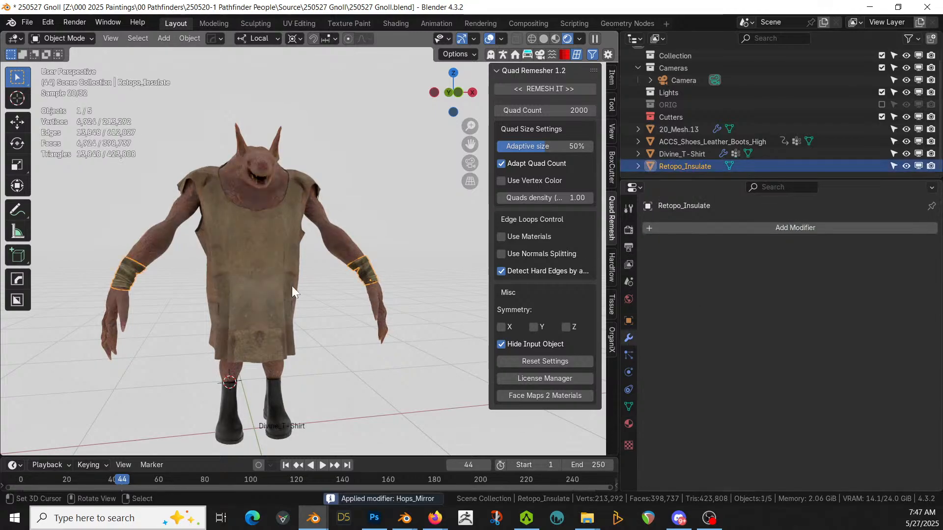
left_click(402, 293)
mouse_move(408, 226)
middle_mouse_down()
mouse_move(299, 204)
mouse_move(375, 216)
mouse_move(281, 217)
mouse_move(367, 219)
mouse_move(399, 234)
middle_mouse_up()
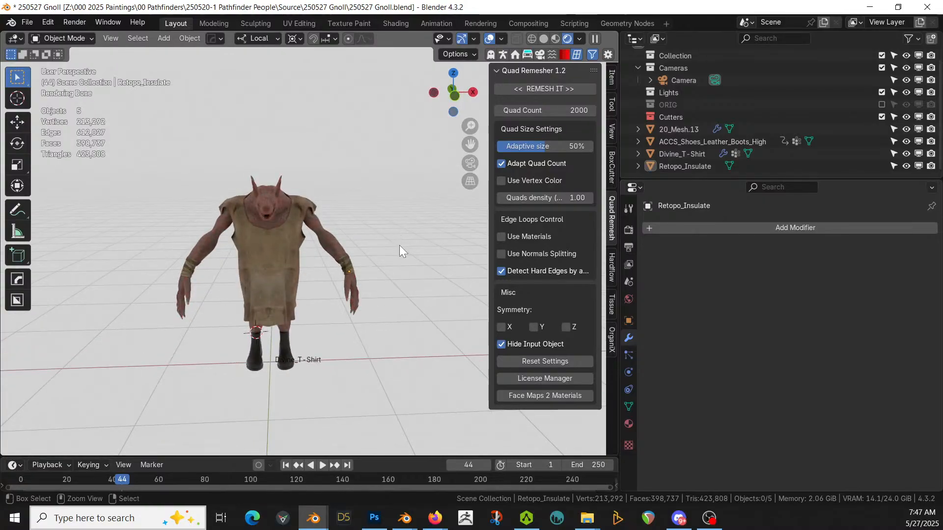
key("ctrl+s")
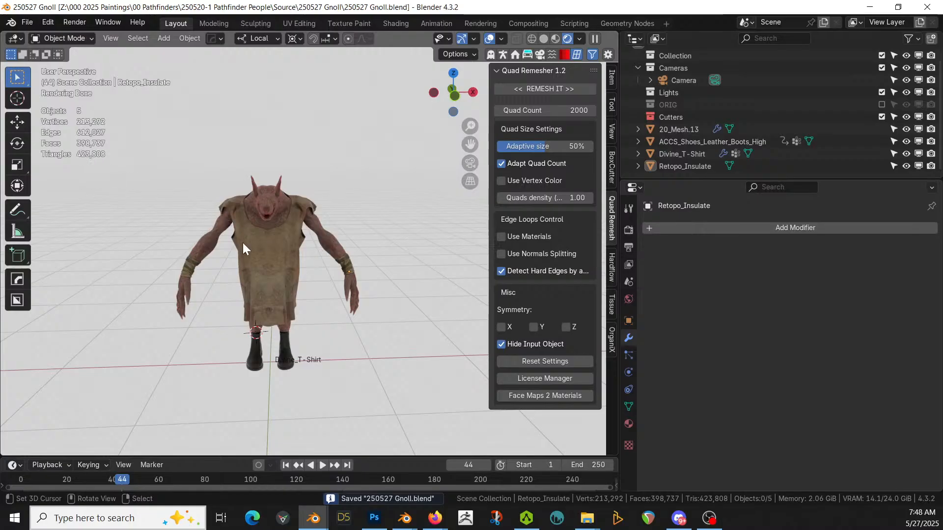
scroll(268, 268, "up", 2)
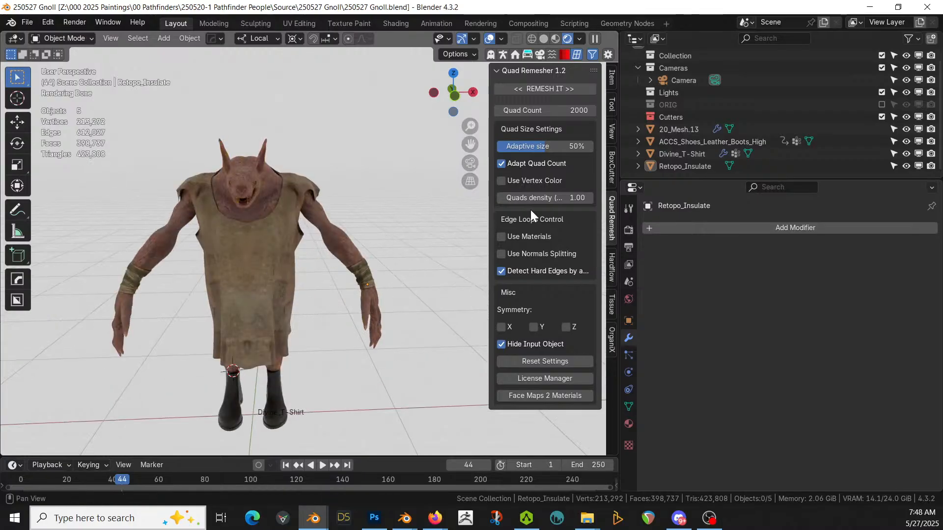
left_click(274, 392)
key("a")
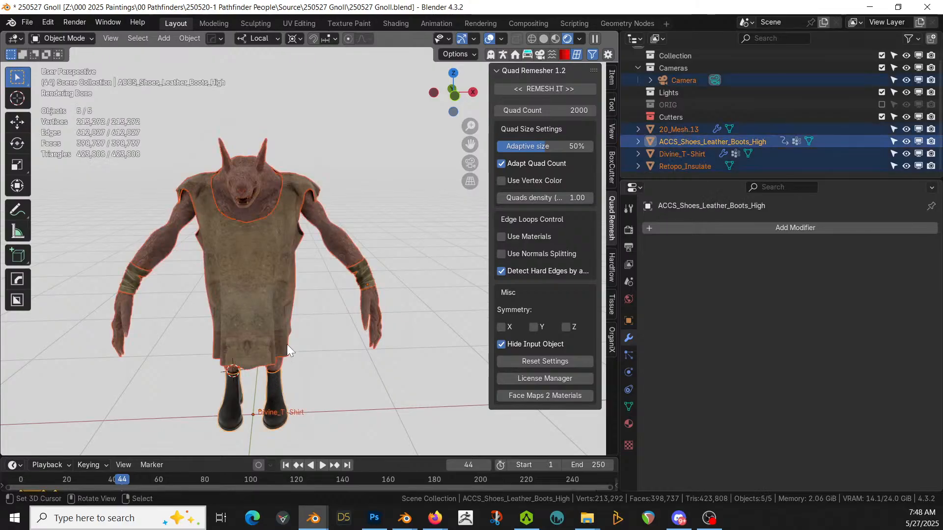
key("shift+d")
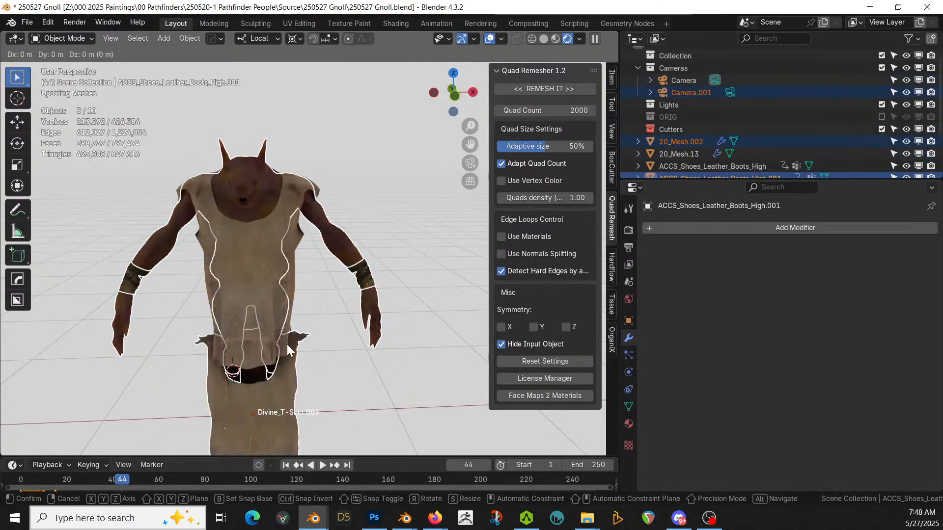
key("Escape")
key("ctrl+z")
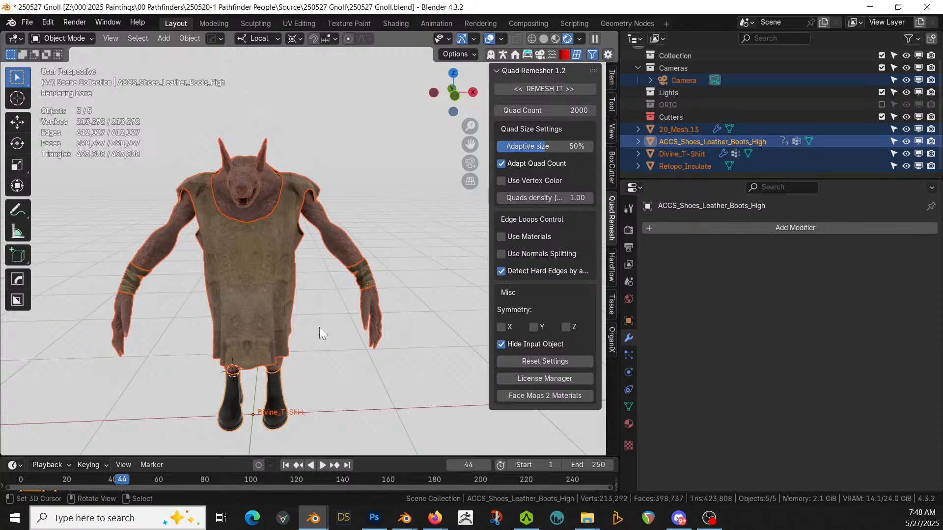
- Clear the animation data from the ACCS_Shoes_Leather_Boots_High object
left_click(728, 142)
left_click(638, 141)
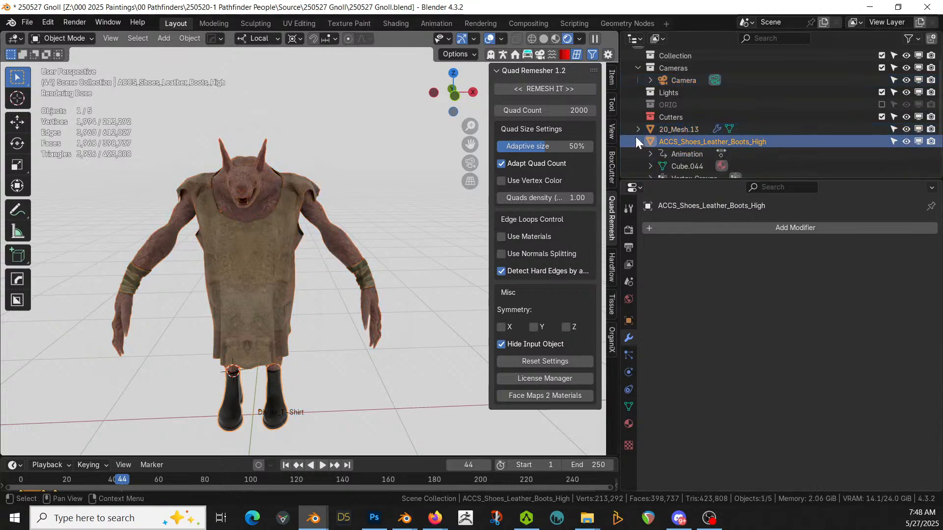
right_click(684, 155)
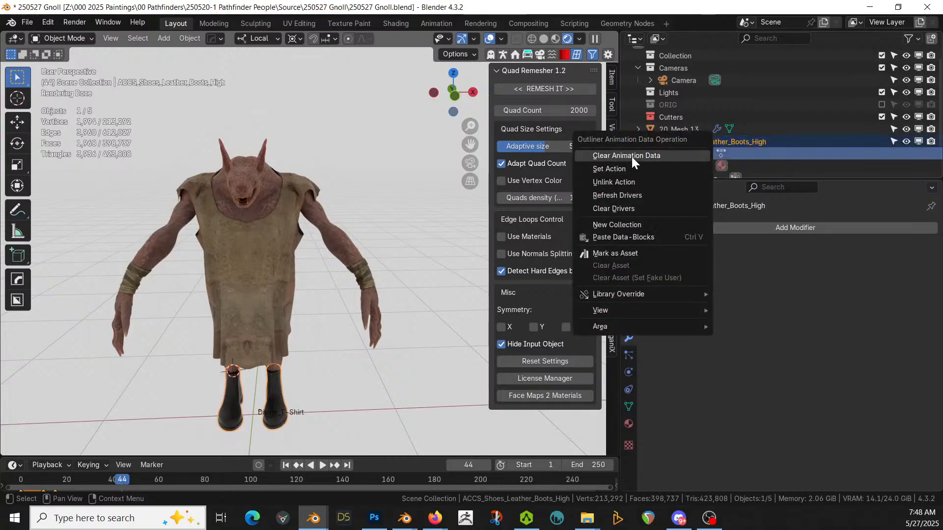
left_click(631, 156)
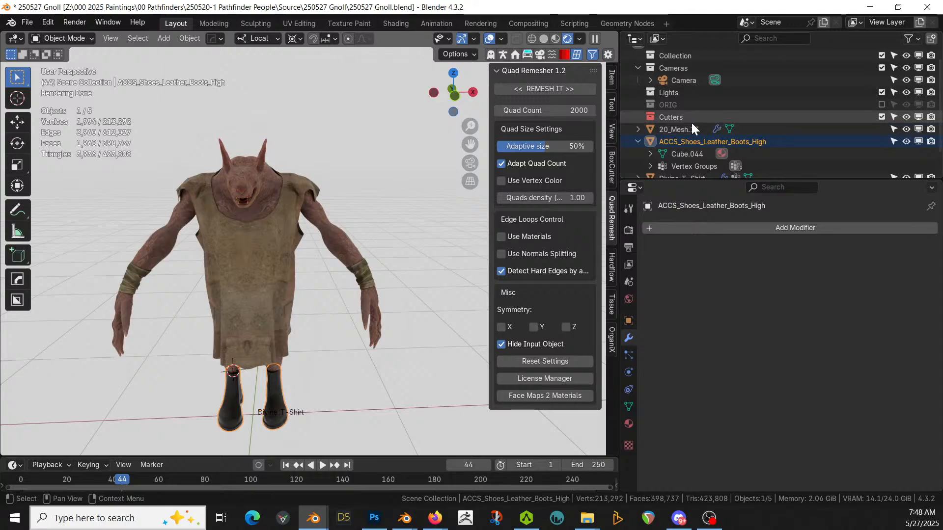
- Select everything in the scene and convert the body, boots, shirt and wraps to plain meshes
key("a")
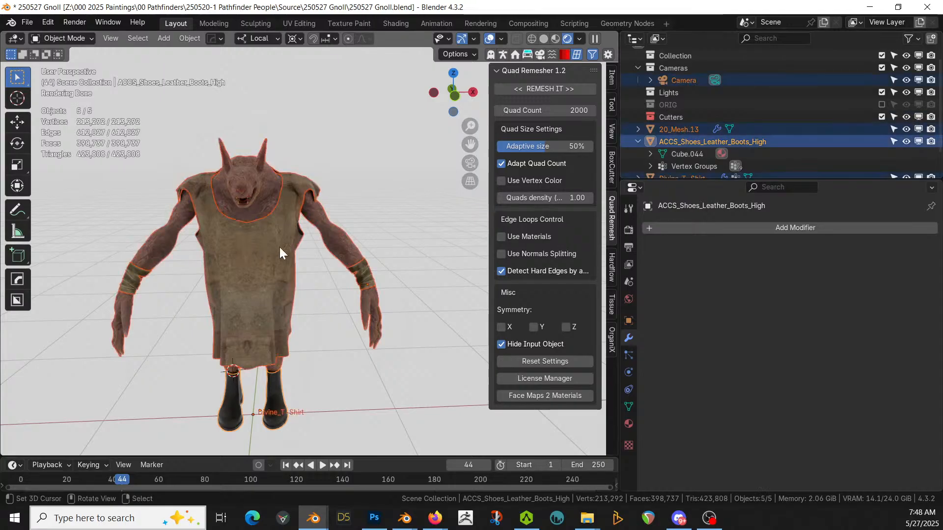
key("ctrl+s")
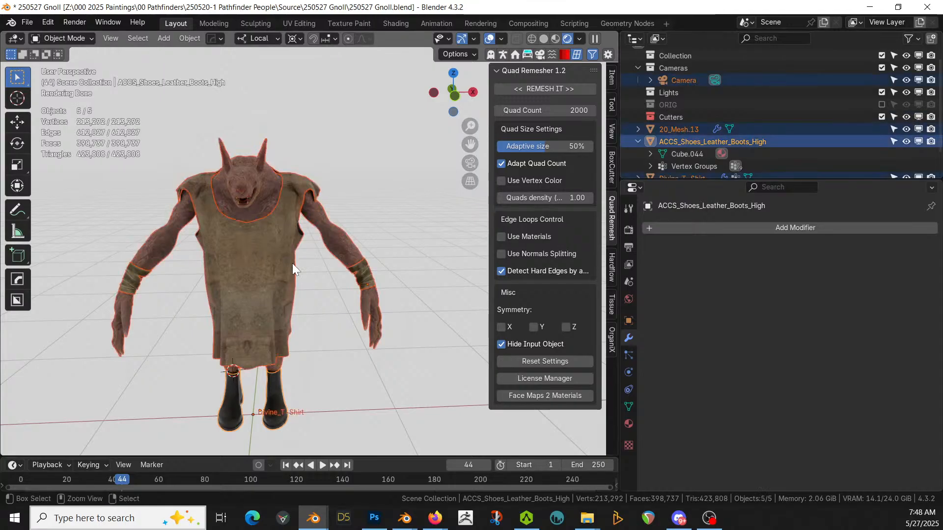
key("ctrl+z")
key("ctrl+shift+z")
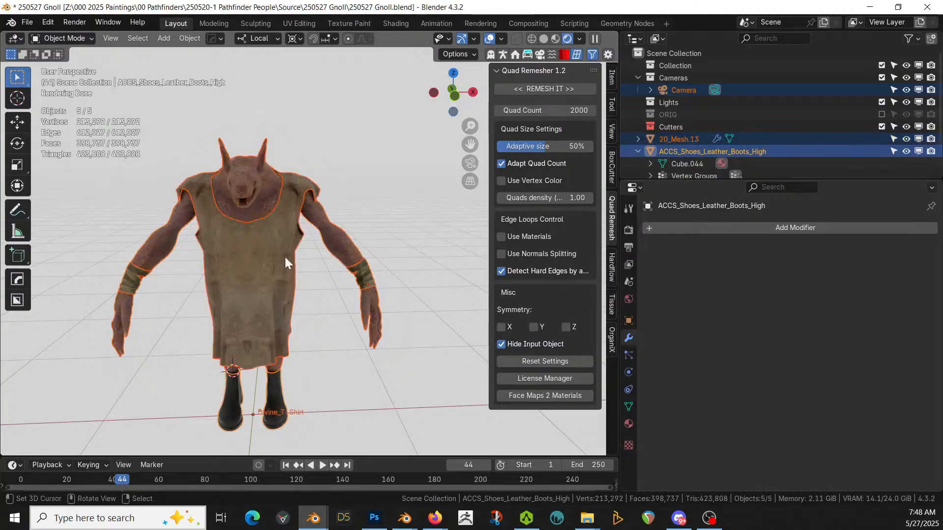
left_click(194, 40)
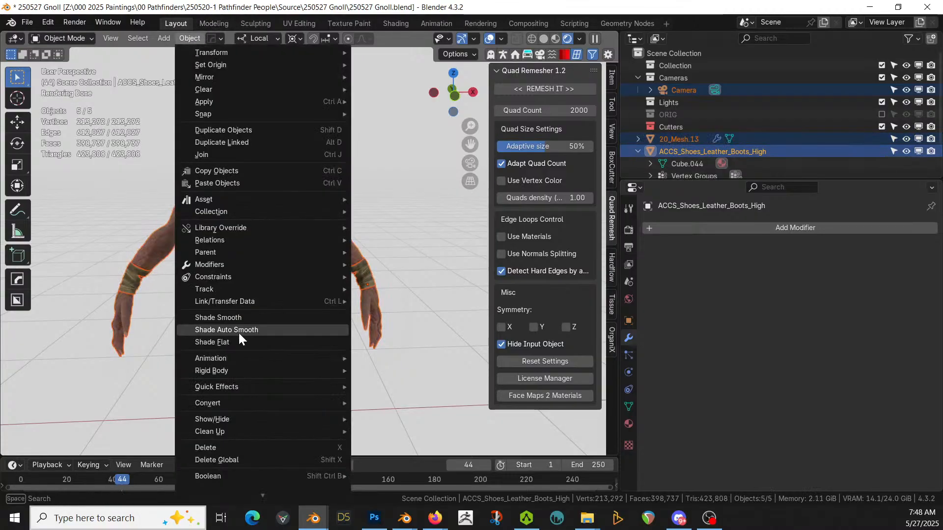
mouse_move(251, 402)
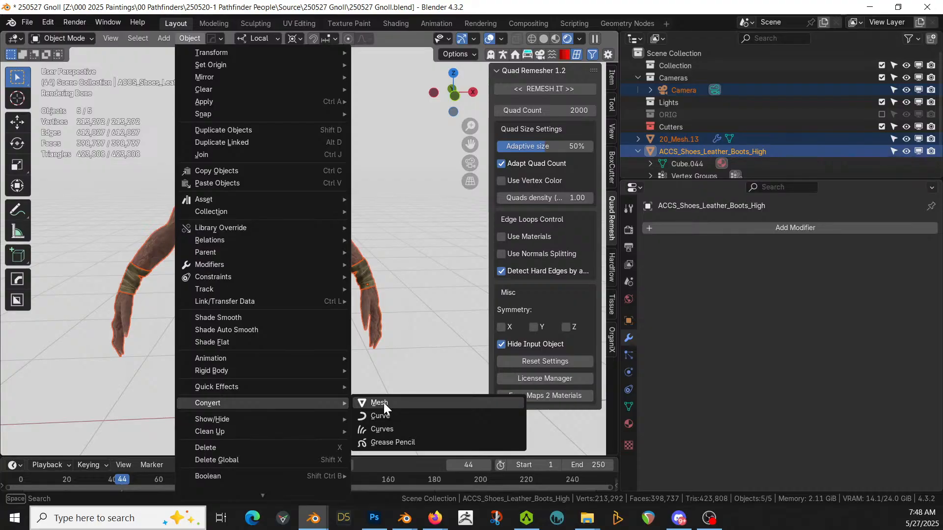
left_click(379, 403)
- Join the clothing, boots and wraps into the gnoll body mesh 20_Mesh.13 and save the file
left_click(240, 202)
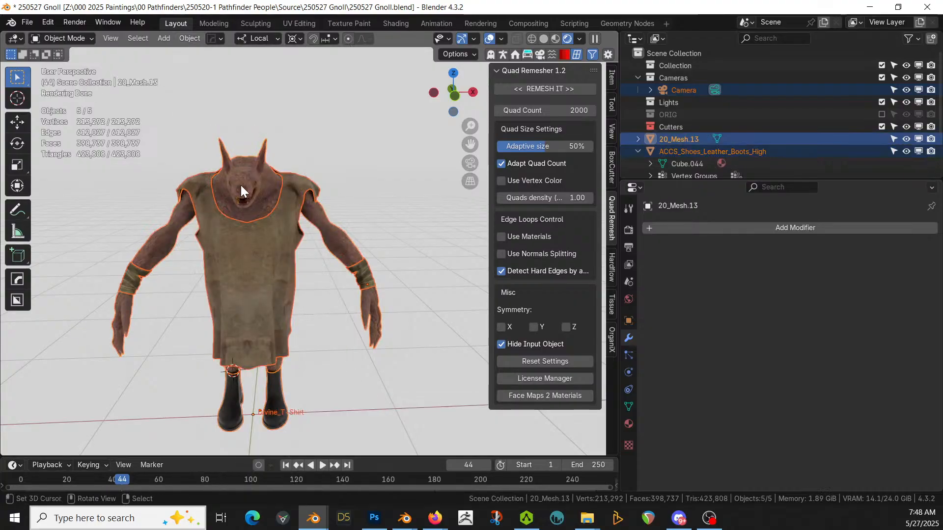
key("ctrl+j")
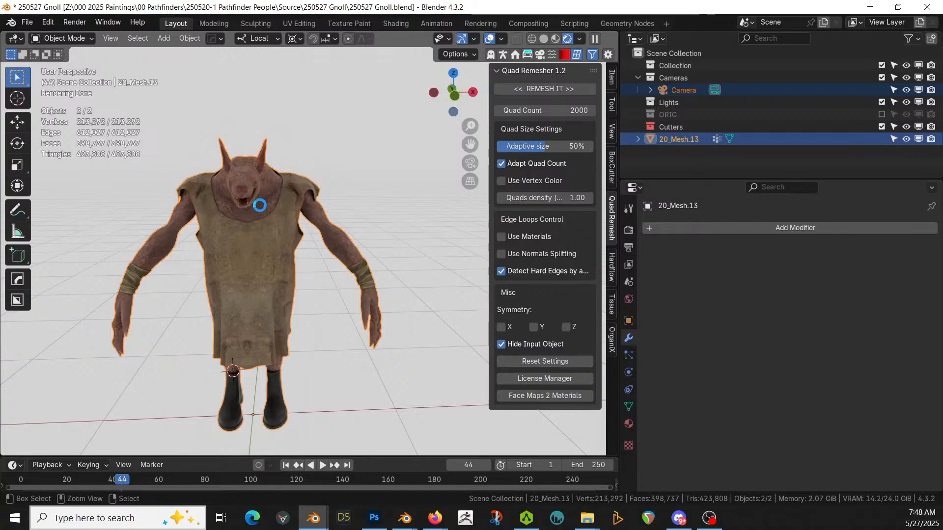
key("ctrl+s")
- Export the joined gnoll character as the Wavefront file 250527 Gnoll.obj in the 250527 Gnoll source folder
middle_click_drag(303, 311, 333, 275)
left_click(262, 235)
left_click(34, 22)
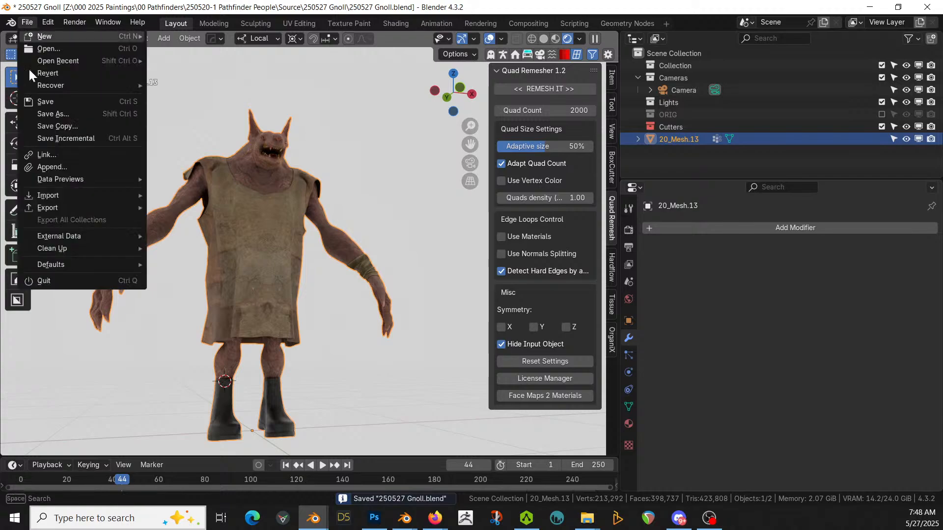
mouse_move(78, 208)
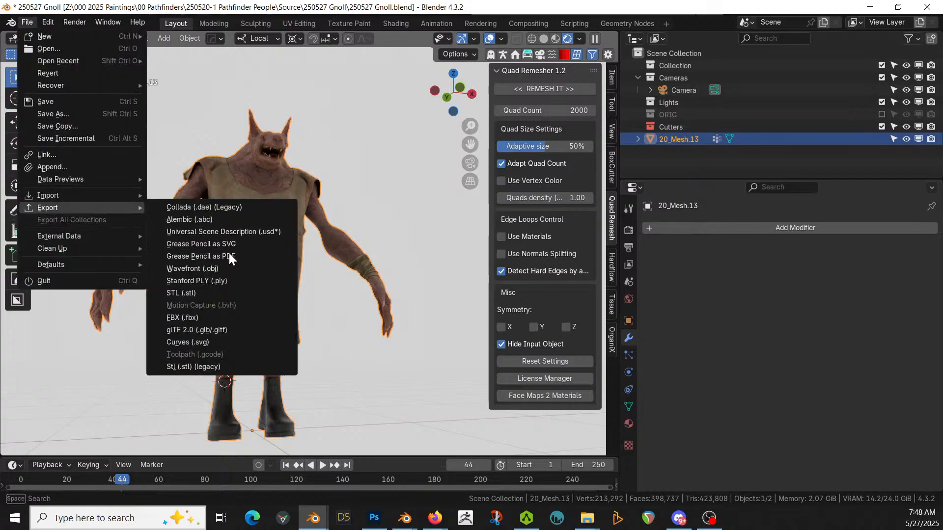
left_click(227, 267)
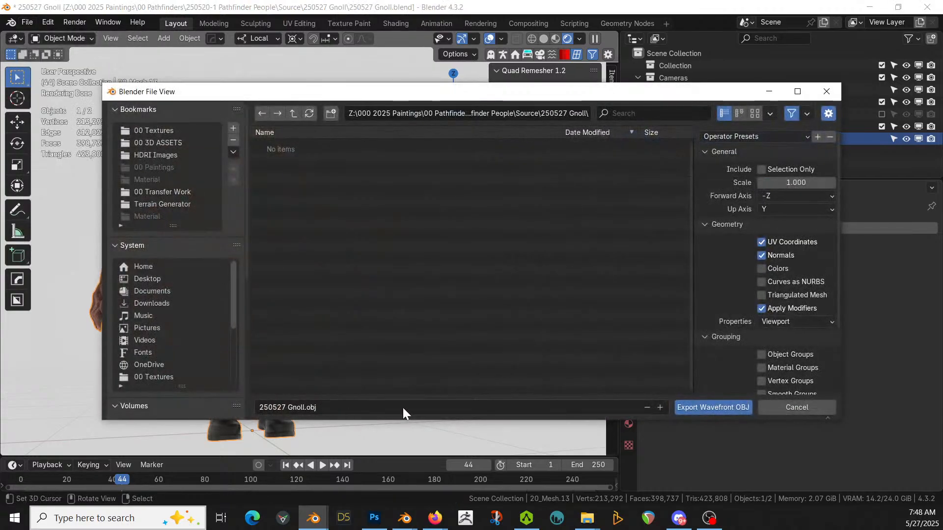
left_click(707, 407)
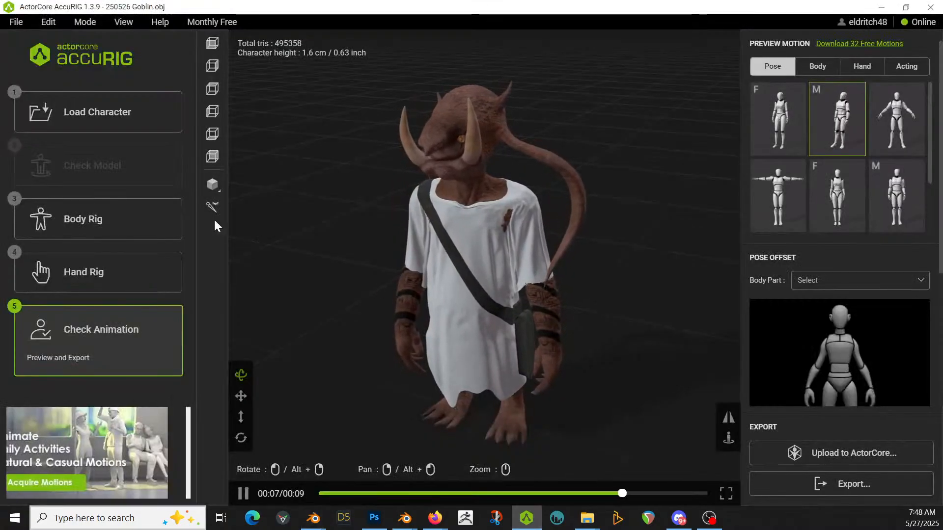
- In AccuRIG, load the 250527 Gnoll OBJ from the 250527 Gnoll folder as the new character and accept the dense-model warning
left_click(88, 120)
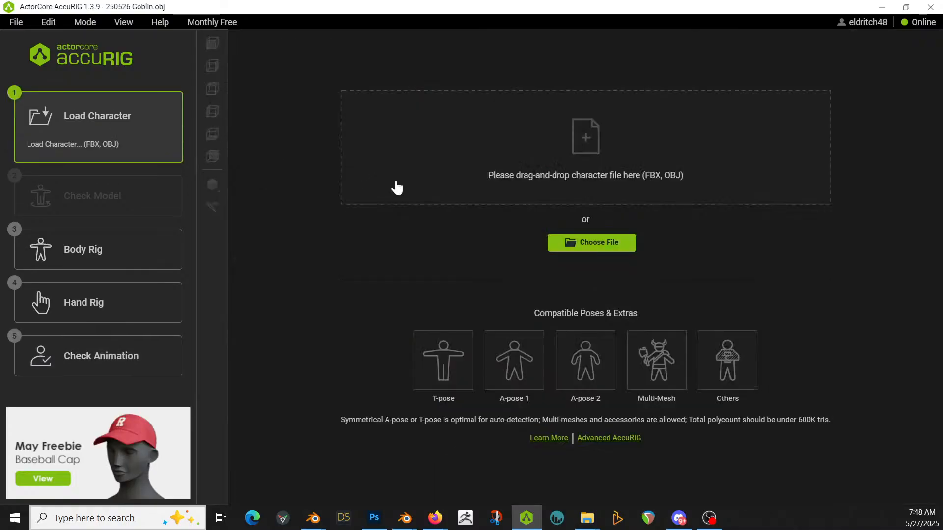
left_click(601, 239)
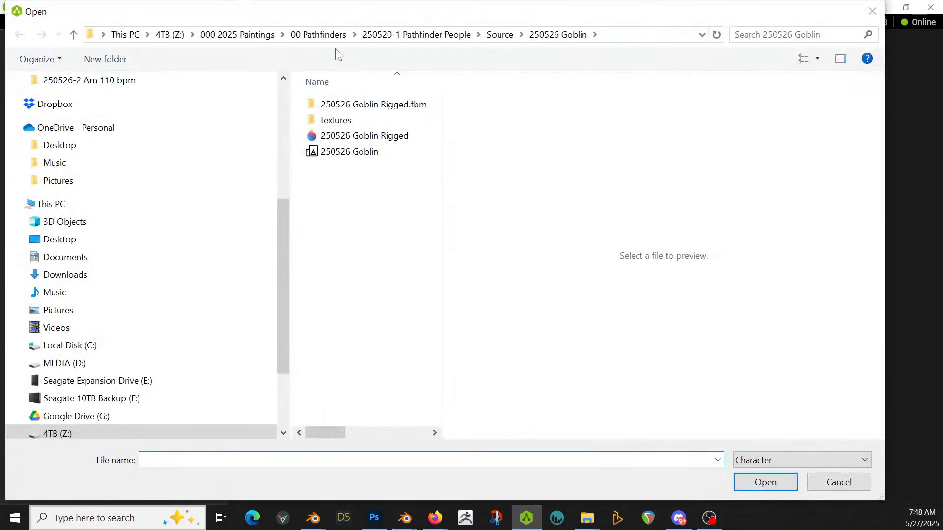
left_click(515, 40)
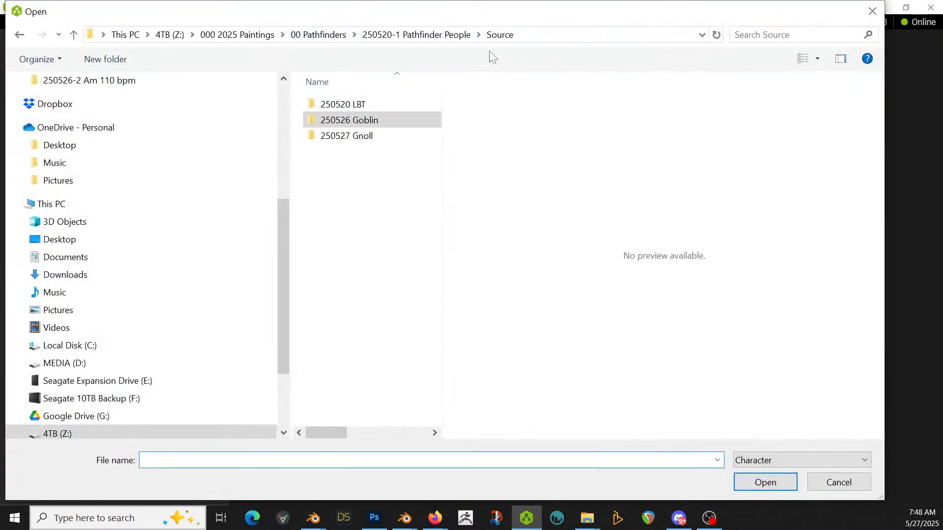
double_click(350, 139)
double_click(341, 105)
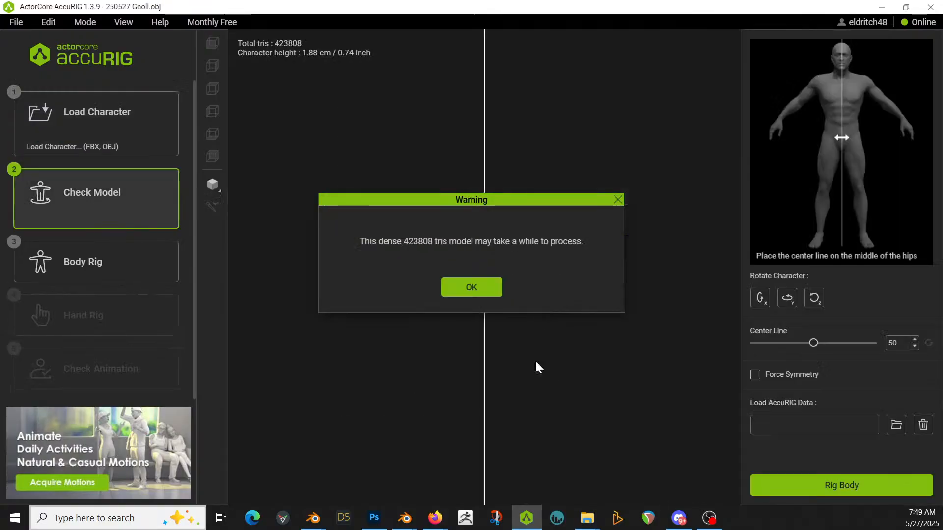
left_click(472, 288)
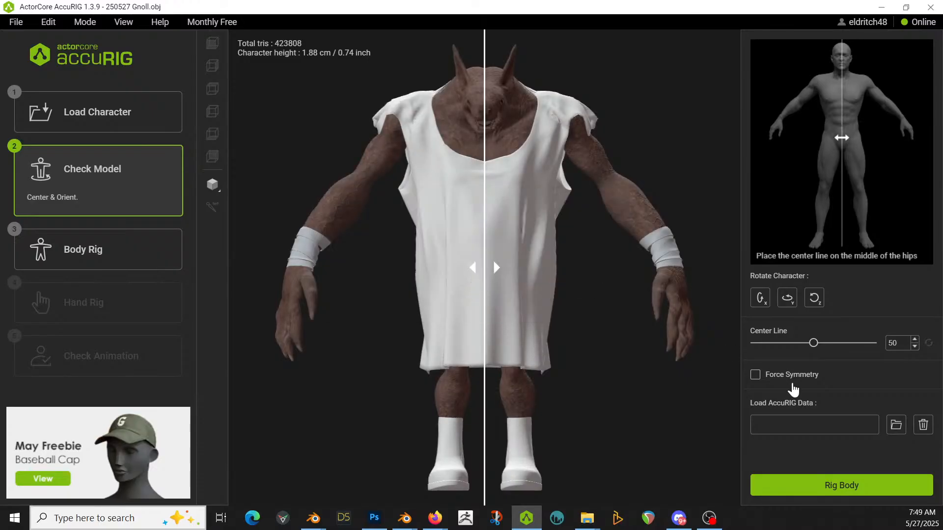
- Enable Force Symmetry for the gnoll model and start rigging its body
left_click(755, 375)
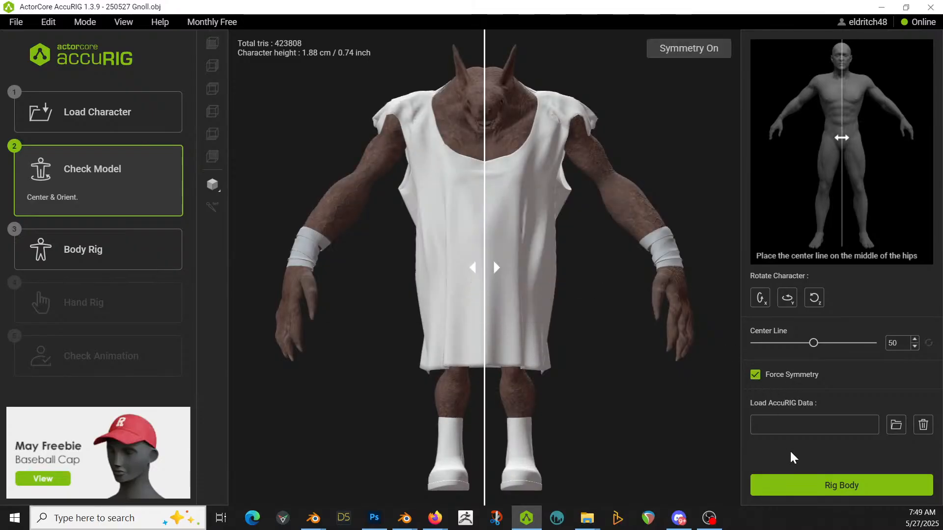
left_click(813, 486)
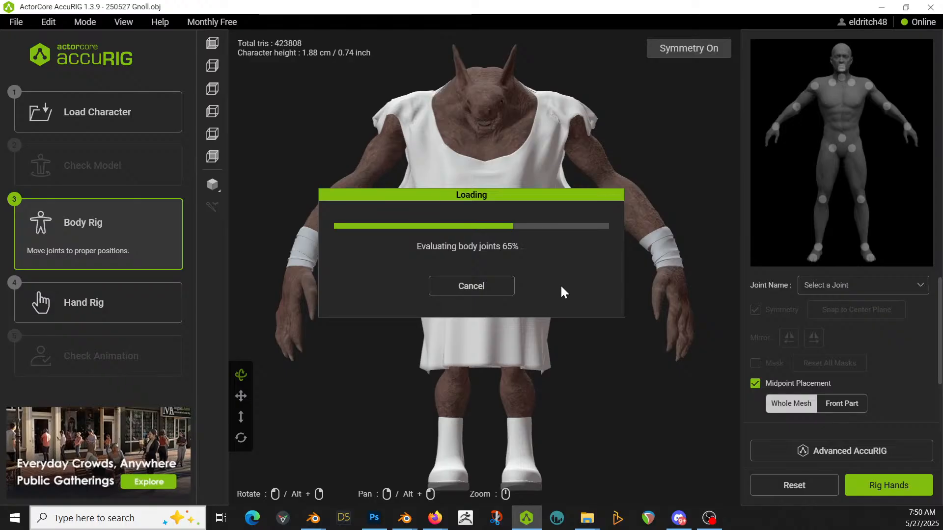
- Switch to the second Blender instance, version 4.4.1, with its unsaved default cube scene
key("alt+Tab")
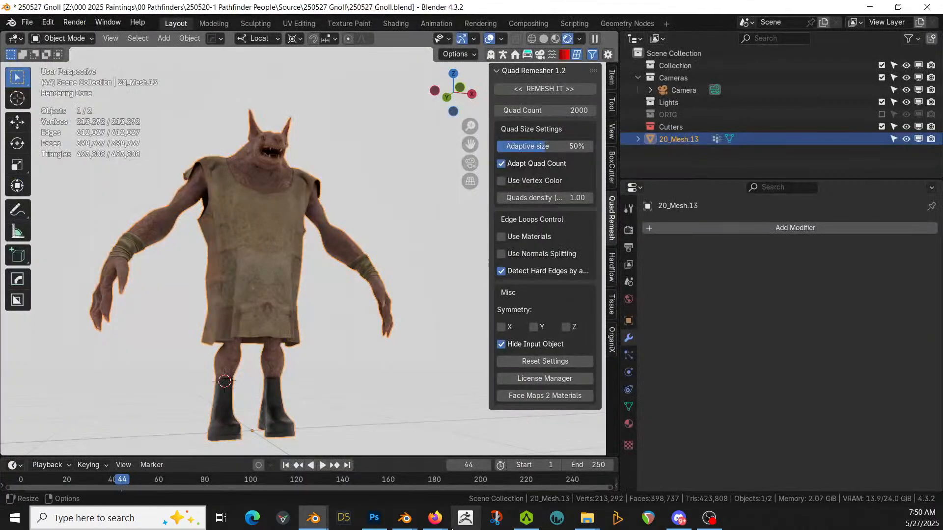
mouse_move(408, 523)
left_click(378, 472)
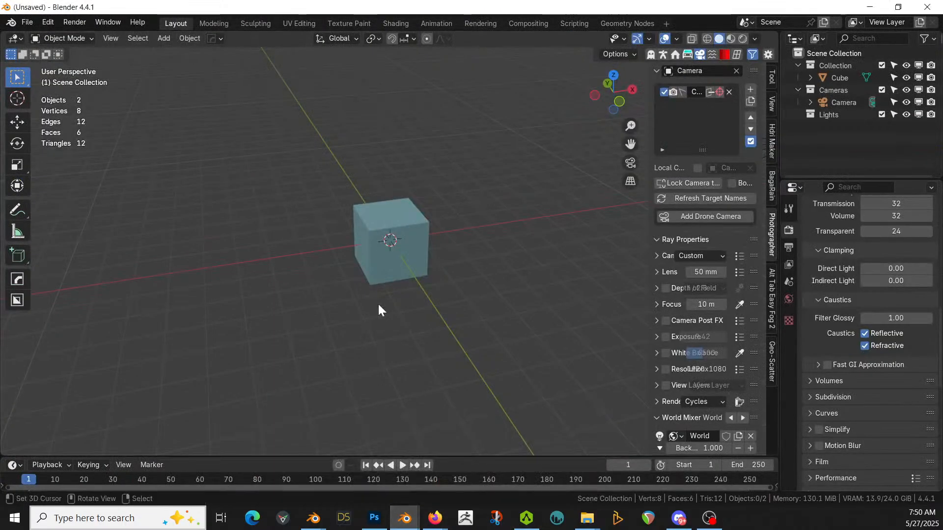
- Scale the default cube uniformly by 1.5
scroll(508, 281, "down", 2)
middle_click_drag(477, 281, 491, 305)
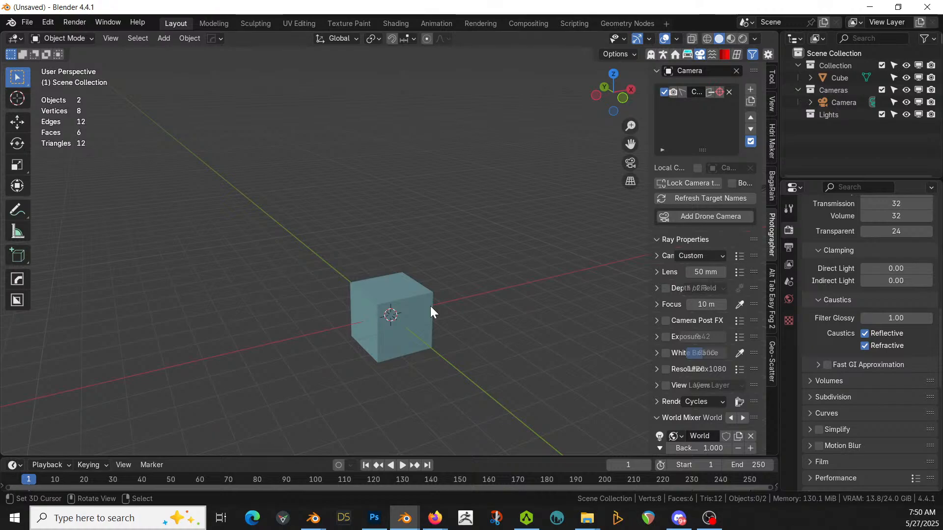
scroll(431, 307, "up", 2)
middle_click_drag(431, 307, 401, 252)
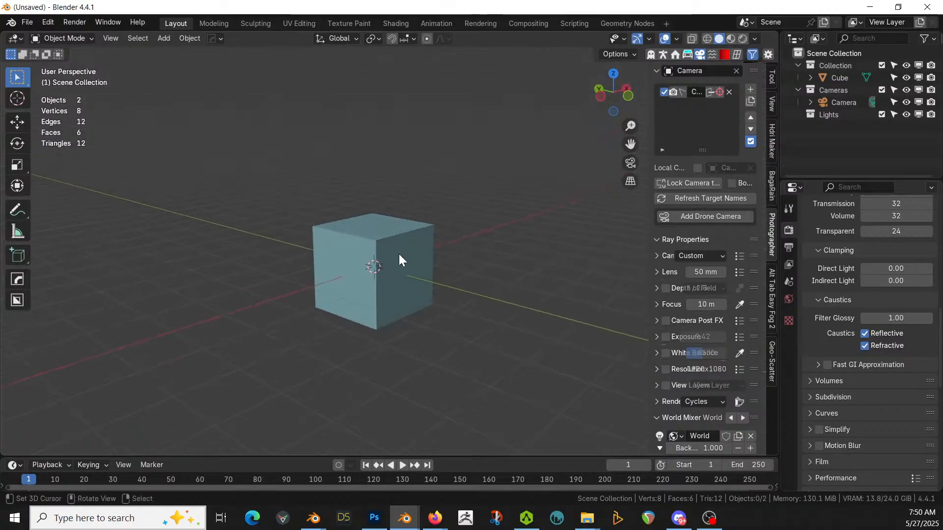
left_click(396, 255)
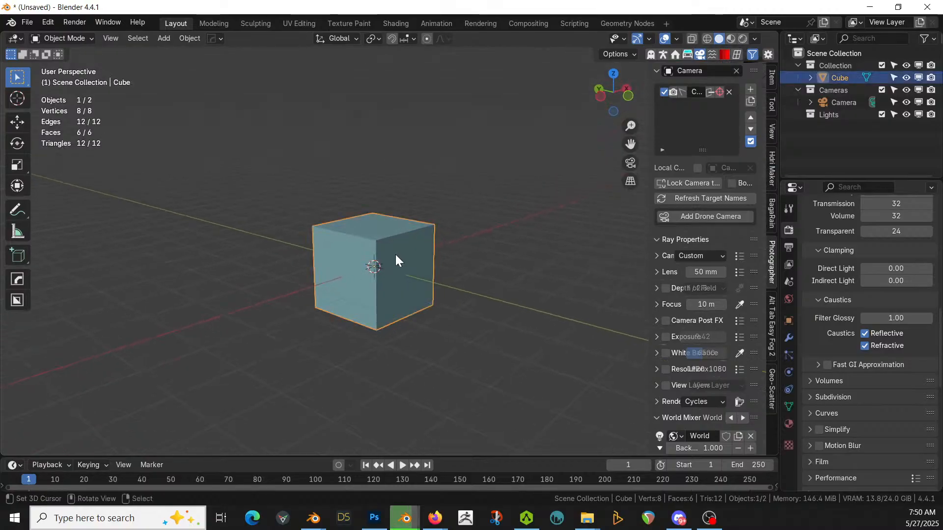
type("s1.5")
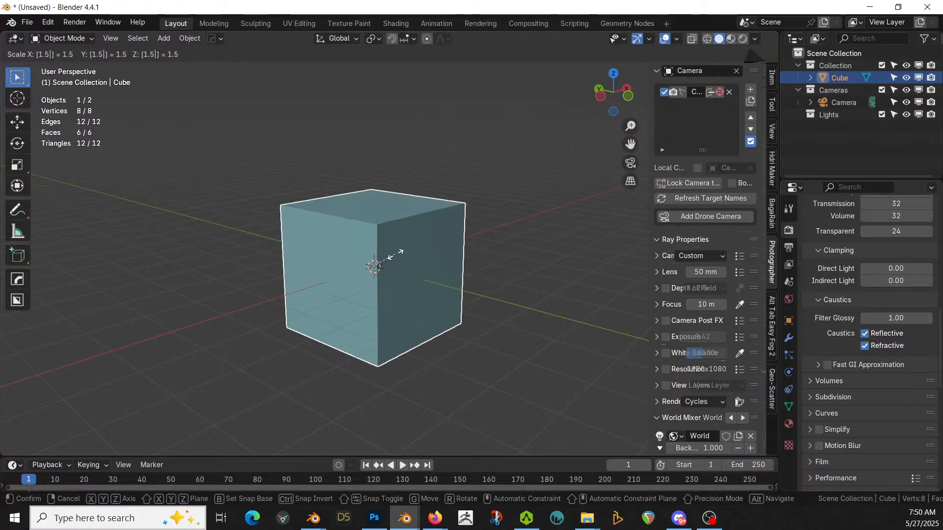
key("Return")
- In Edit Mode, move the cube's whole mesh 1.5 m up along Z, and return to Object Mode
key("Tab")
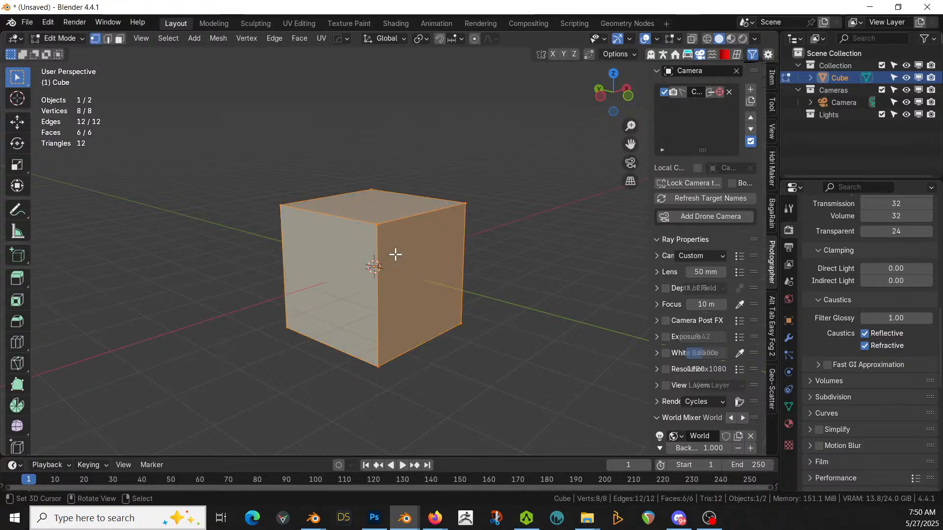
type("gz")
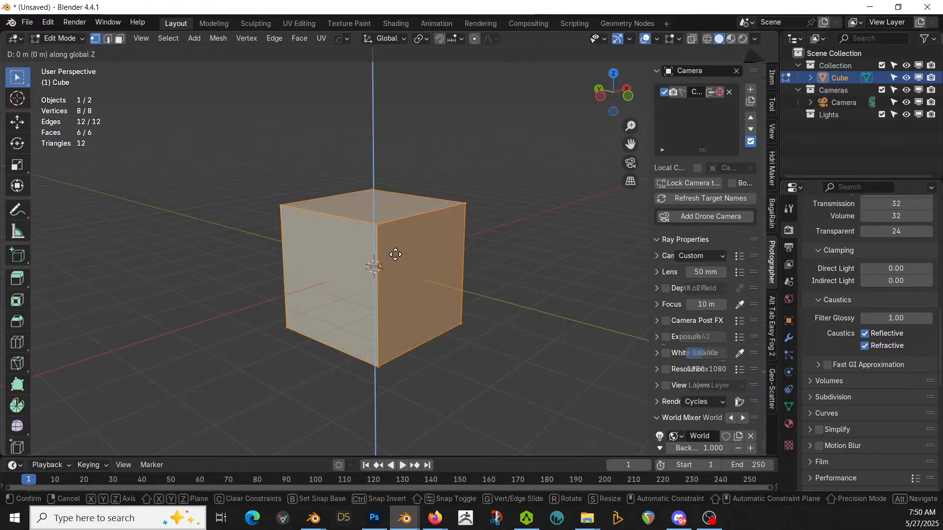
type("1.5")
key("Return")
key("Tab")
middle_click_drag(522, 305, 461, 343)
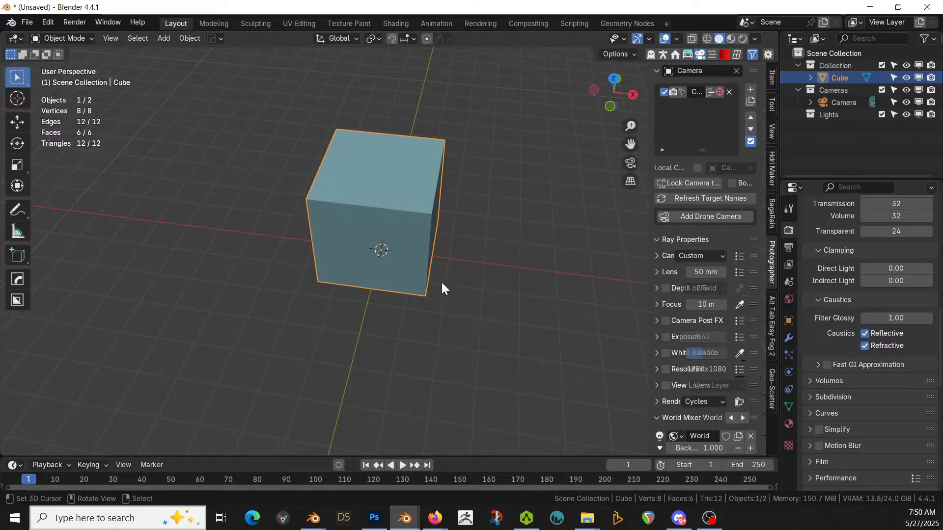
middle_click_drag(435, 237, 499, 228)
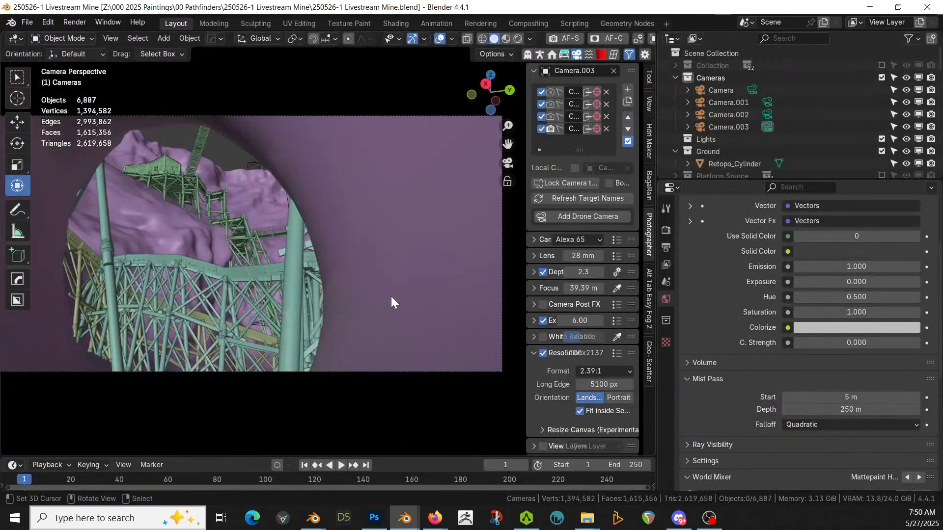
- In the 250526-1 Livestream Mine file, copy the yellowish wooden walkway that runs along the edge of the mine pit
middle_click_drag(391, 296, 391, 364)
scroll(391, 367, "down", 5)
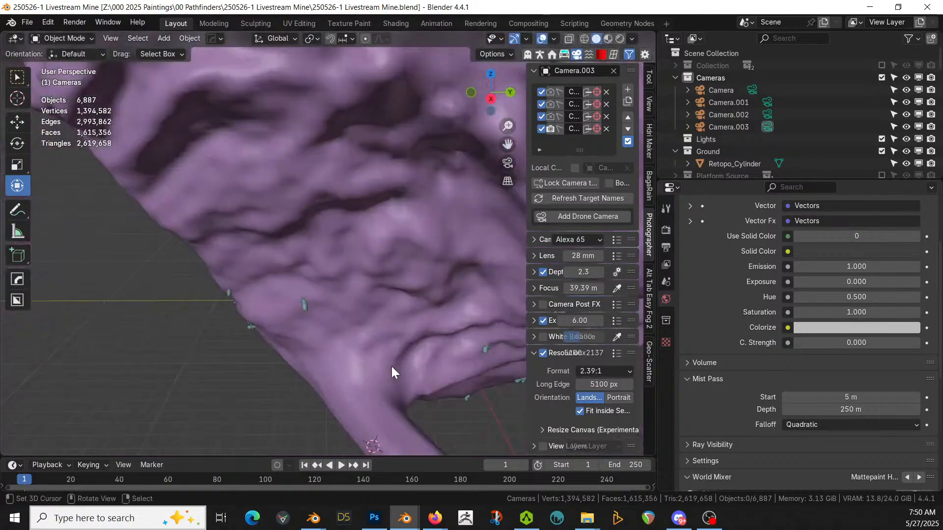
scroll(391, 366, "down", 6)
middle_click_drag(360, 308, 320, 298)
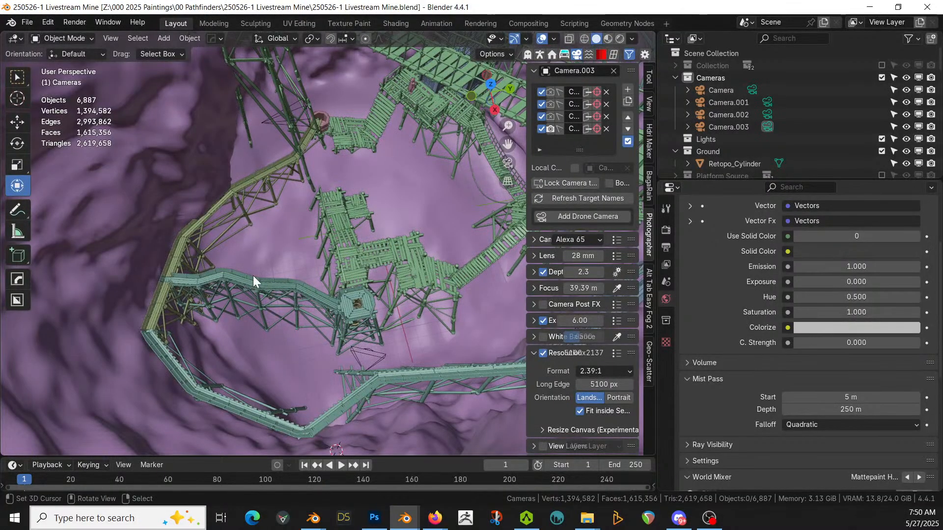
left_click(177, 249)
key("KP_Decimal")
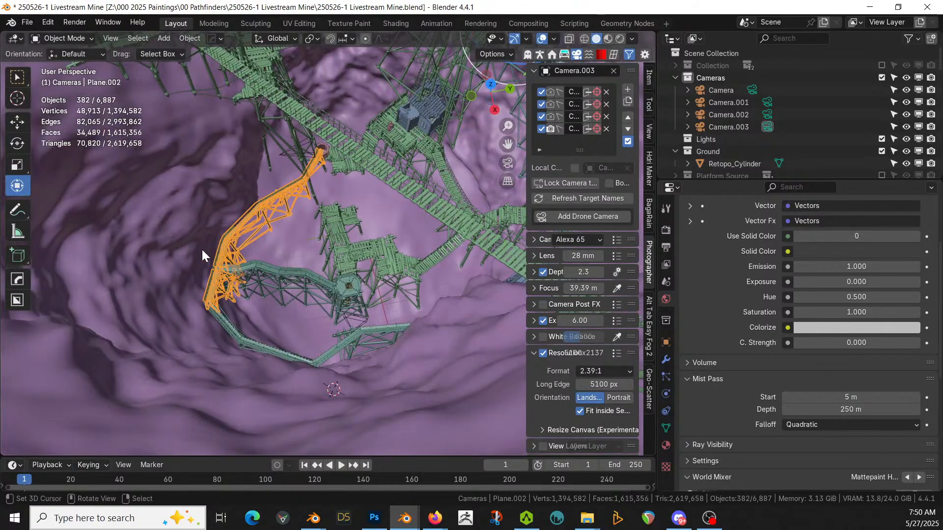
key("ctrl+c")
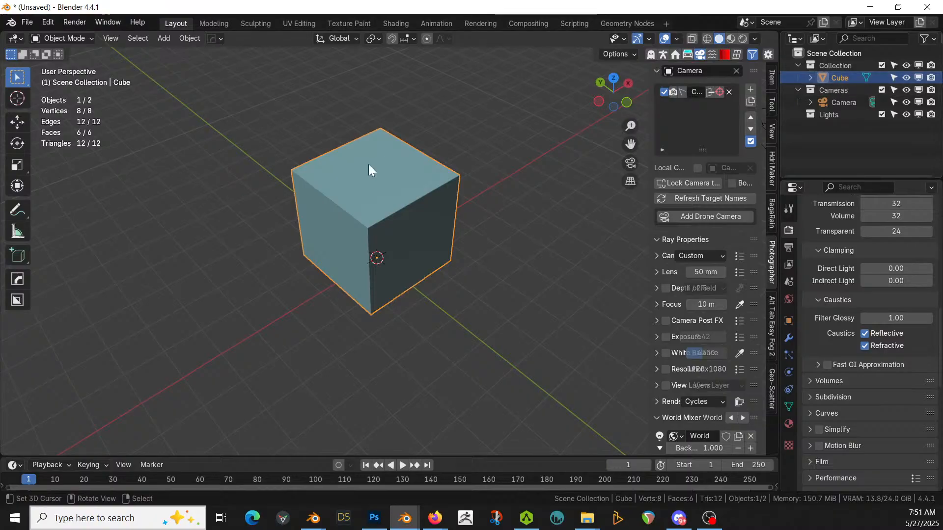
- In the unsaved scene, move the cube to the Scene Collection and paste the copied walkway into Collection
key("m")
left_click(343, 180)
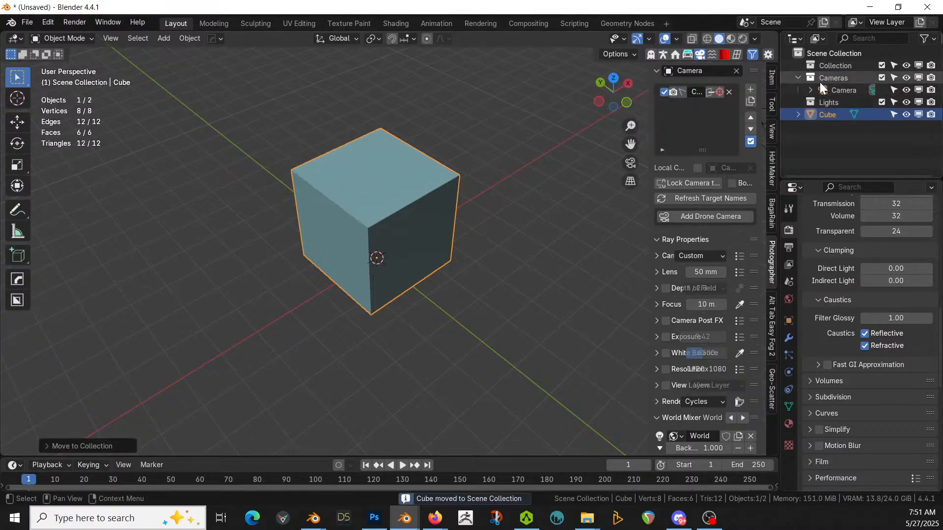
left_click(844, 66)
key("ctrl+v")
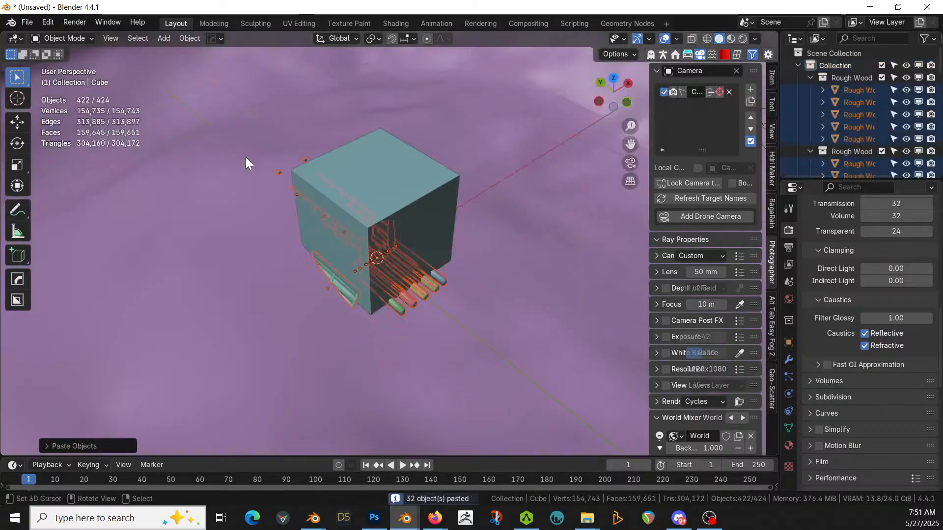
- Delete the large cave ground mesh that was pasted along with the walkway
key("Home")
key("KP_7")
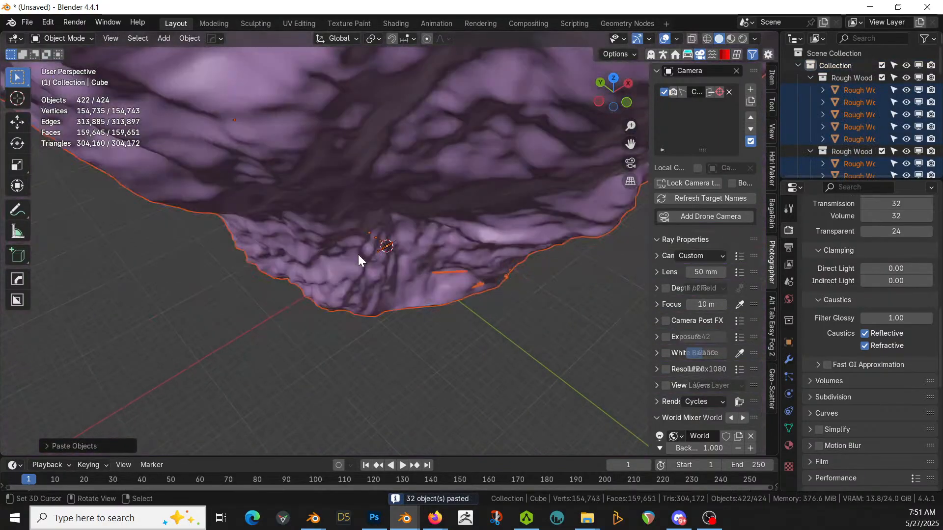
scroll(358, 254, "down", 4)
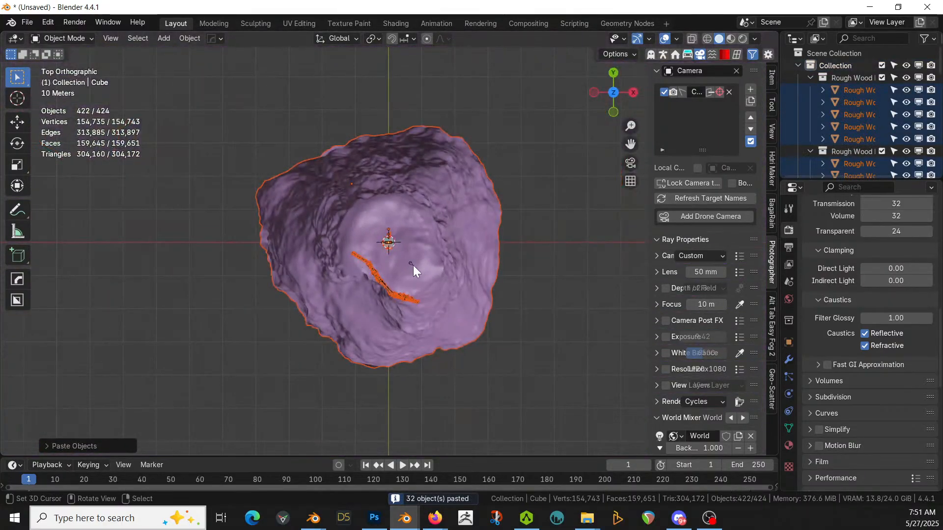
left_click(435, 156)
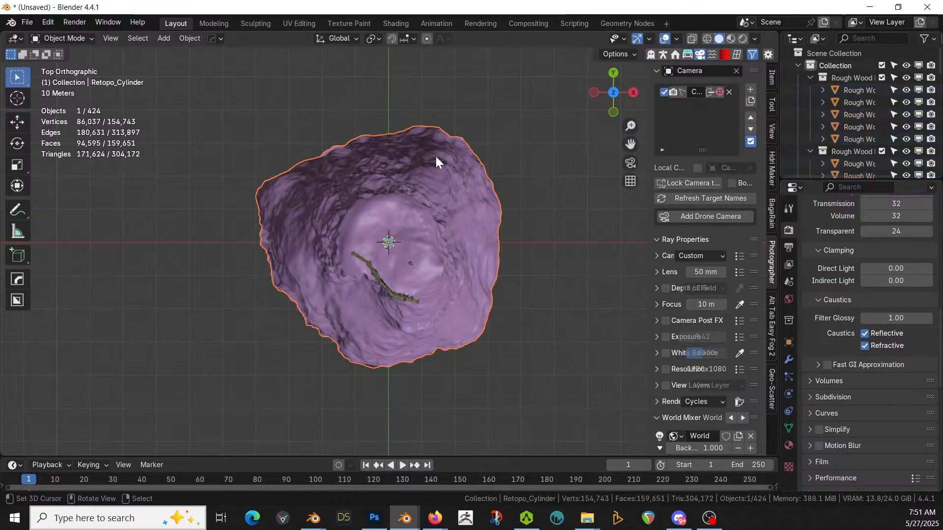
key("Delete")
scroll(408, 249, "up", 5)
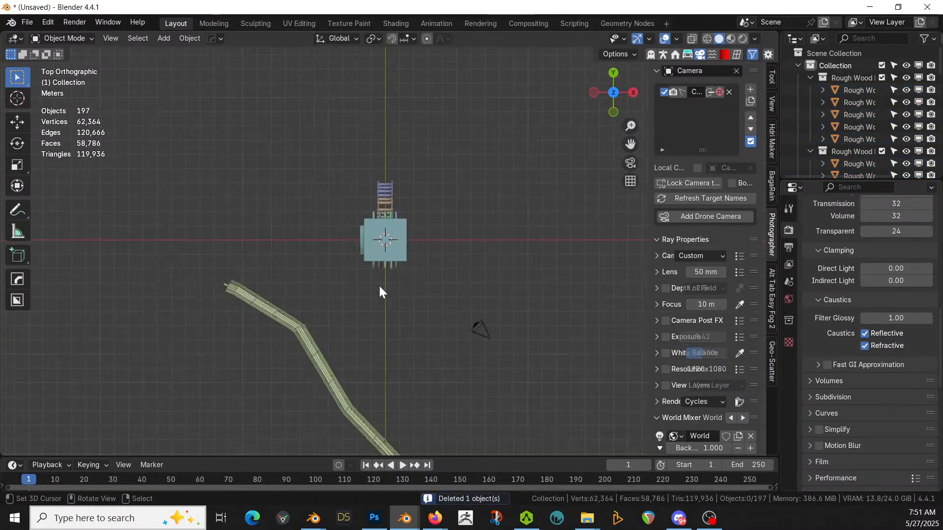
- Try to copy modifiers between the walkway and the cube, with the cube as the active object
left_click(285, 319)
middle_click_drag(349, 283, 368, 204)
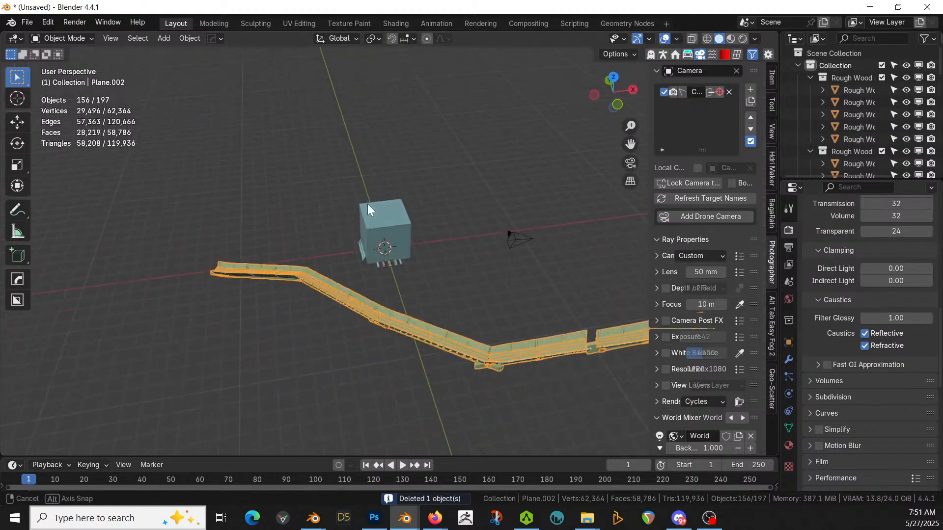
left_click(387, 232, "shift")
key("ctrl+l")
mouse_move(387, 232)
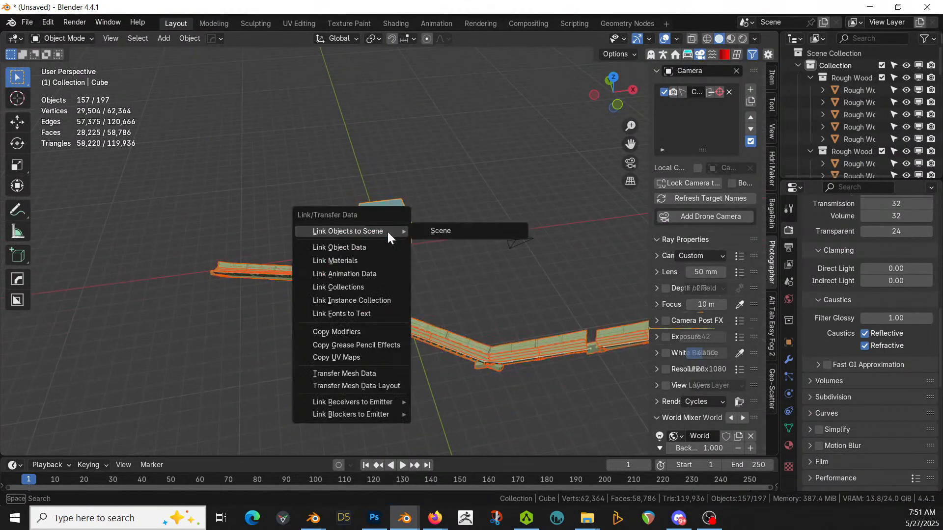
left_click(359, 332)
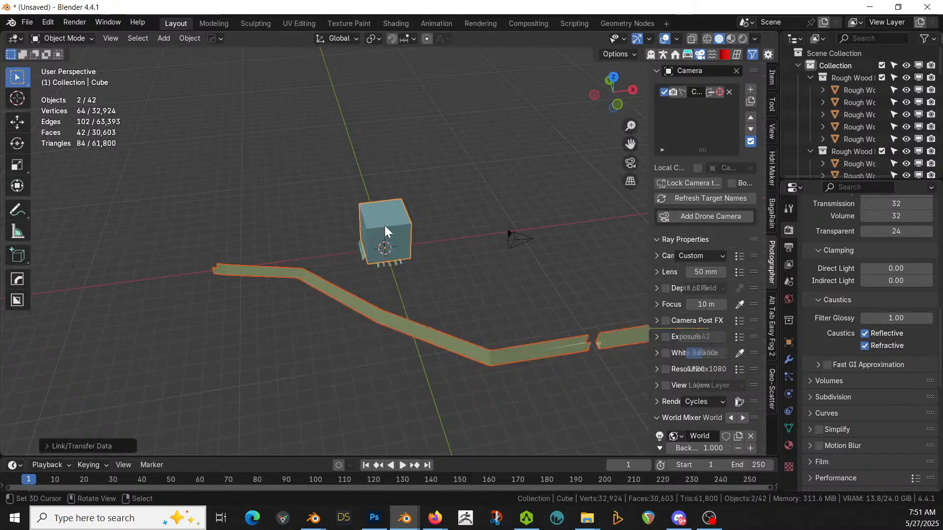
- Undo the modifier copy that was made with the cube as the active object
key("ctrl+z")
key("ctrl+z")
left_click(390, 212)
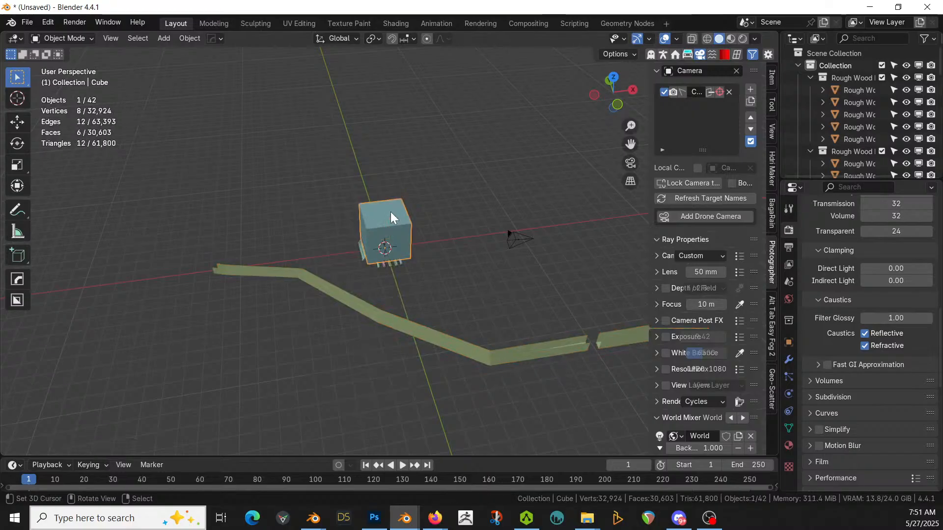
key("ctrl+z")
key("ctrl+z")
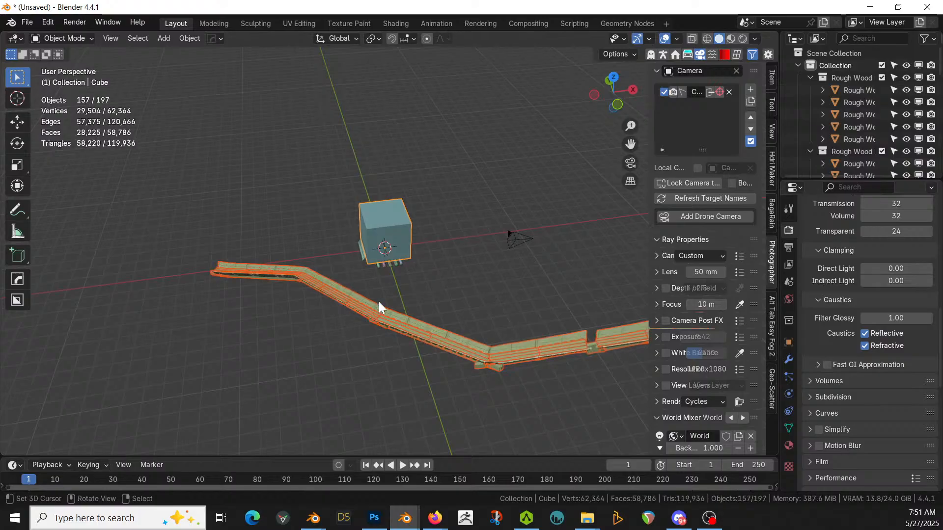
- Copy the walkway's modifiers to the cube, keeping the walkway as the active object
left_click(388, 204)
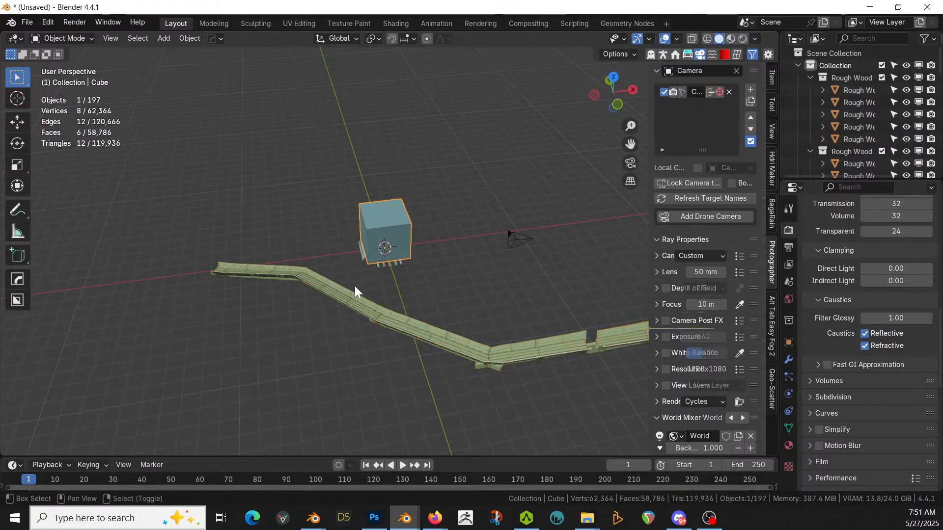
key("ctrl+z")
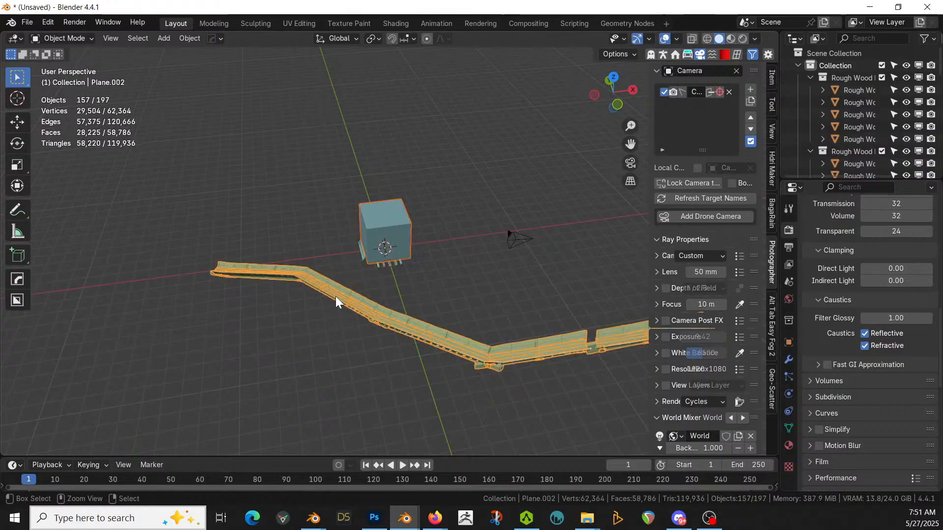
key("ctrl+l")
left_click(335, 296)
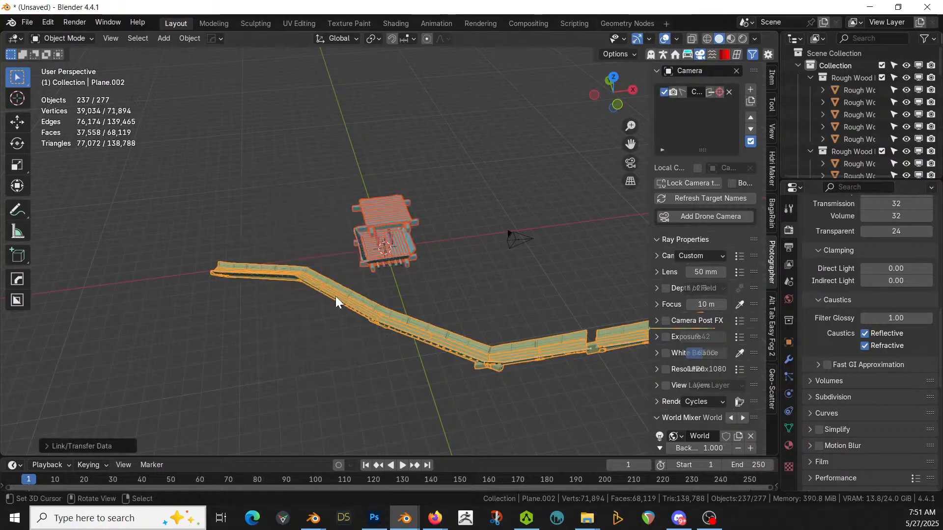
- Delete the pasted walkway and exclude Collection from the view layer, leaving the plank platform in view
left_click(406, 320)
key("Delete")
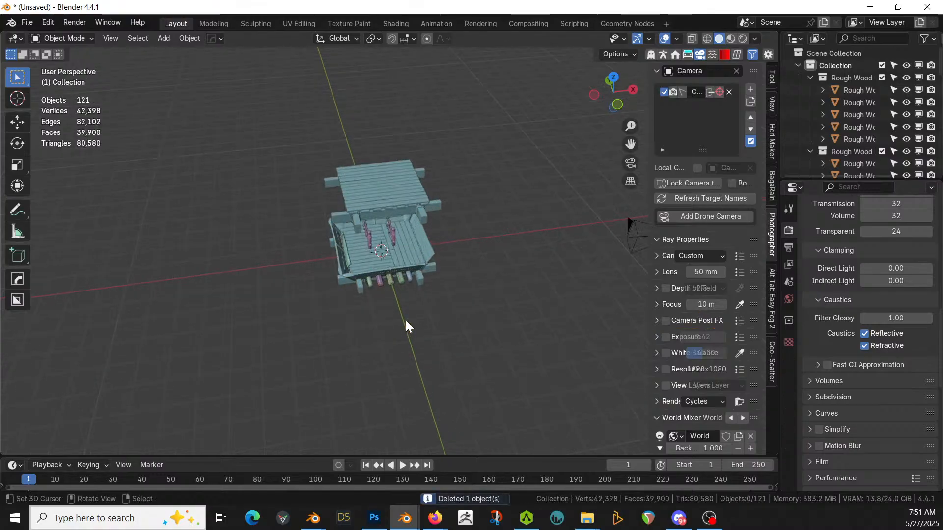
middle_click_drag(405, 320, 436, 305)
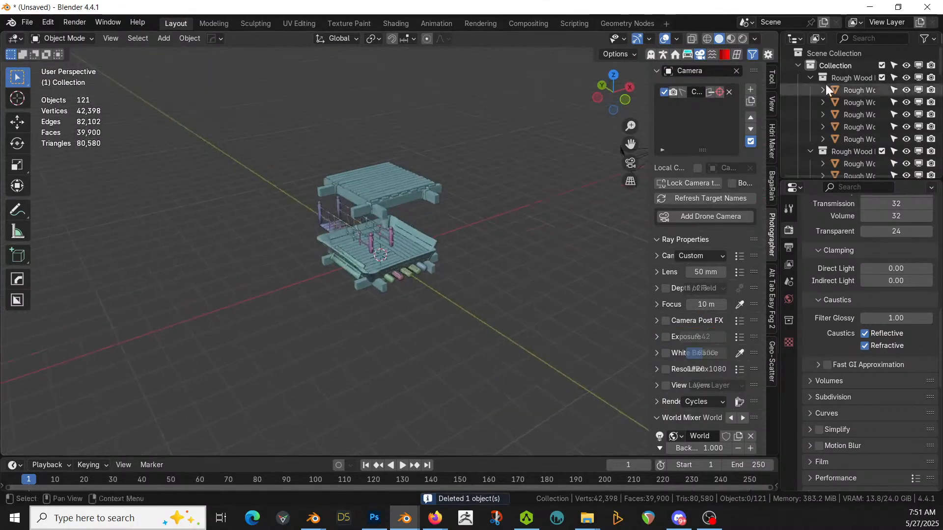
left_click(882, 65)
middle_click_drag(367, 175, 383, 268)
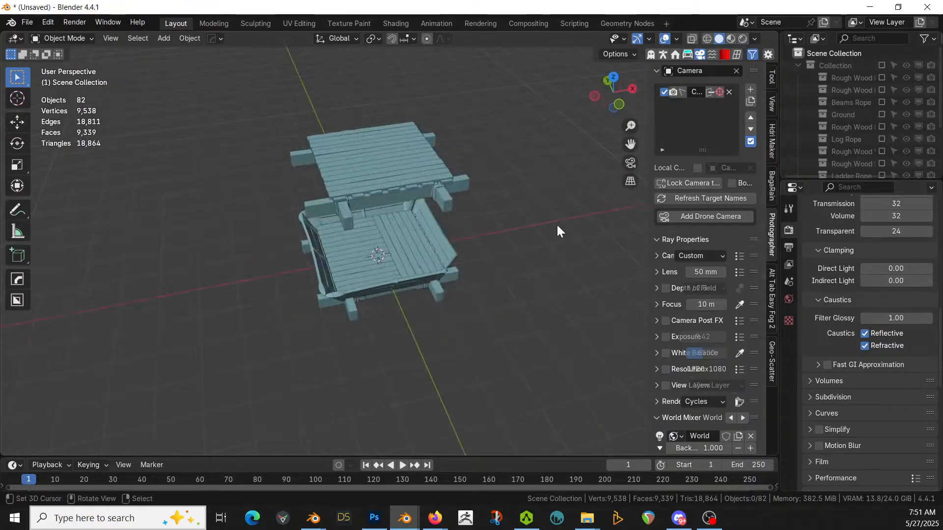
- Switch to AccuRIG, move the gnoll's Right Forearm joint up to the elbow bend and the Right Hand joint slightly up onto the wrist wrap
key("alt+Tab")
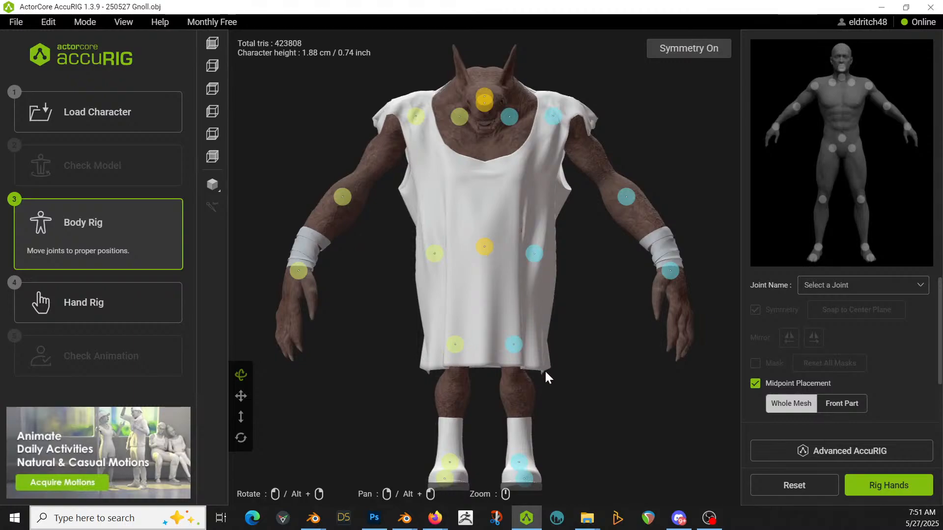
mouse_move(346, 206)
left_click_drag(346, 203, 368, 180)
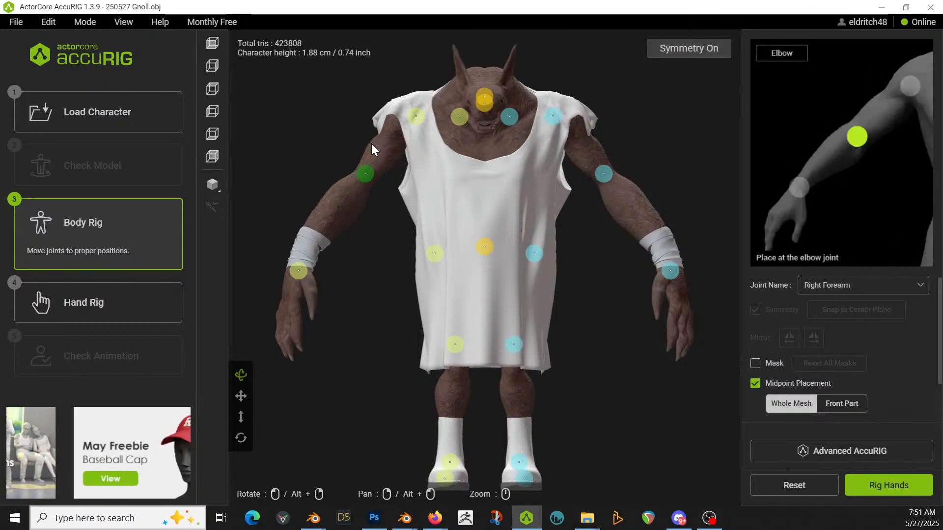
mouse_move(303, 277)
left_click_drag(303, 277, 300, 270)
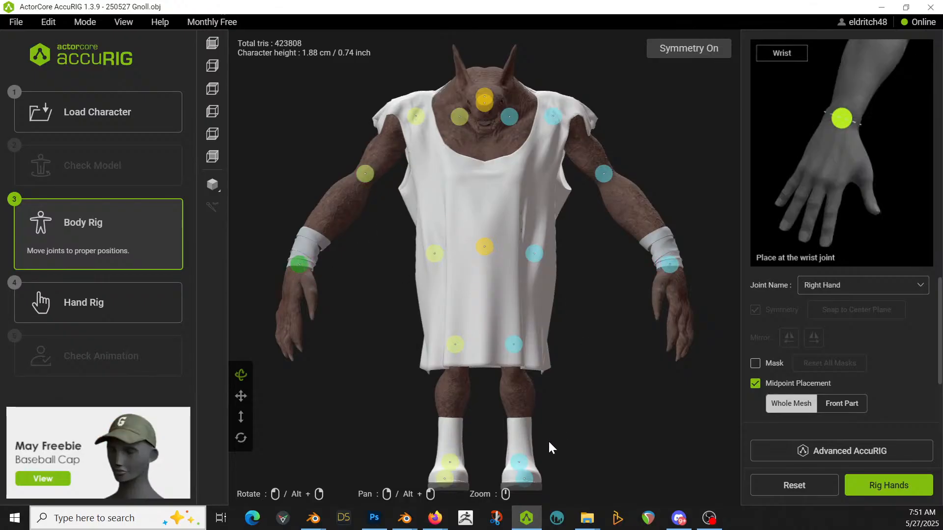
scroll(576, 350, "up", 4)
scroll(604, 404, "down", 4)
left_click_drag(604, 404, 612, 423)
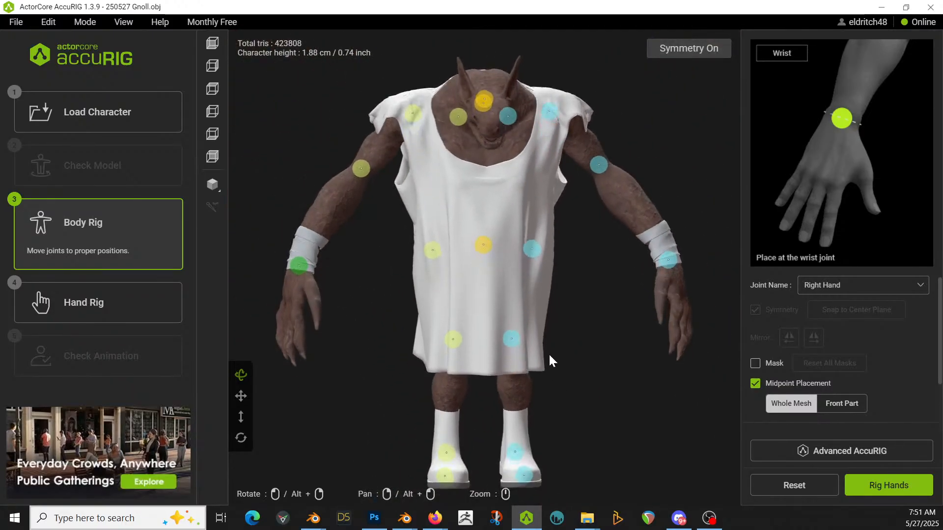
- Lower the left knee joint slightly and move the left hip joint inward and down, keeping symmetry on
left_click(212, 45)
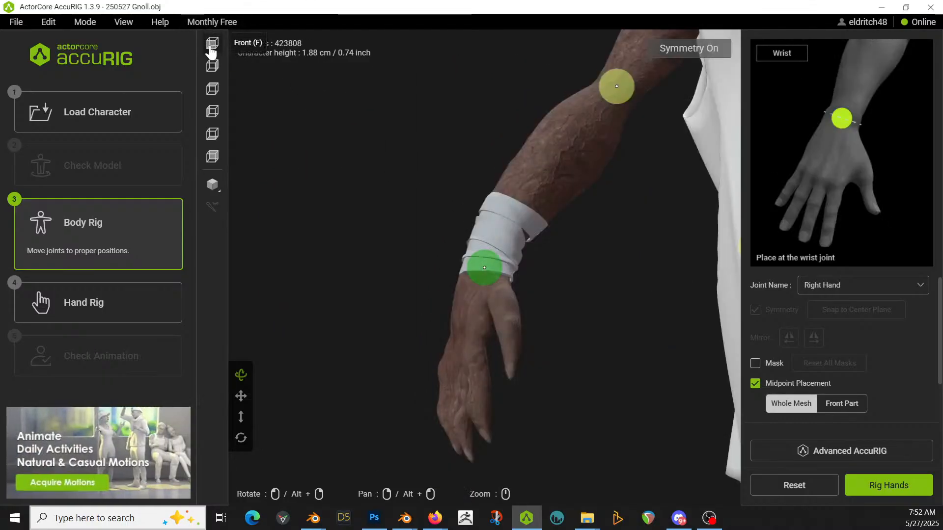
scroll(655, 312, "down", 5)
scroll(656, 312, "down", 2)
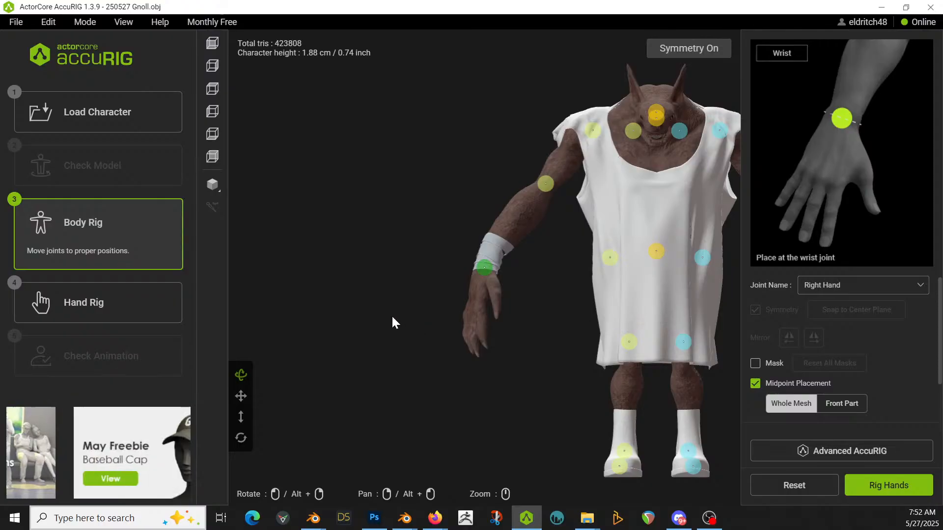
left_click_drag(544, 364, 385, 341)
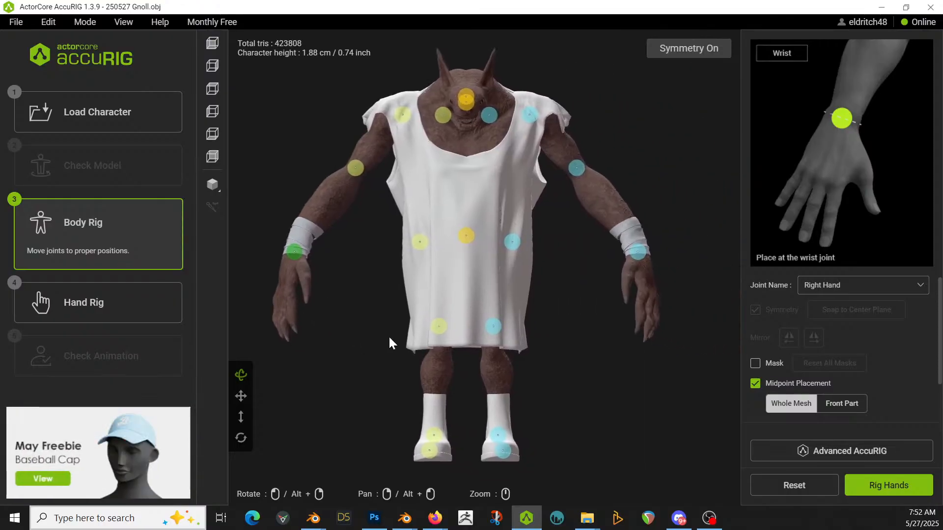
left_click(493, 327)
left_click_drag(493, 328, 491, 335)
mouse_move(628, 448)
left_mouse_down()
mouse_move(600, 414)
mouse_move(631, 432)
mouse_move(639, 457)
left_mouse_up()
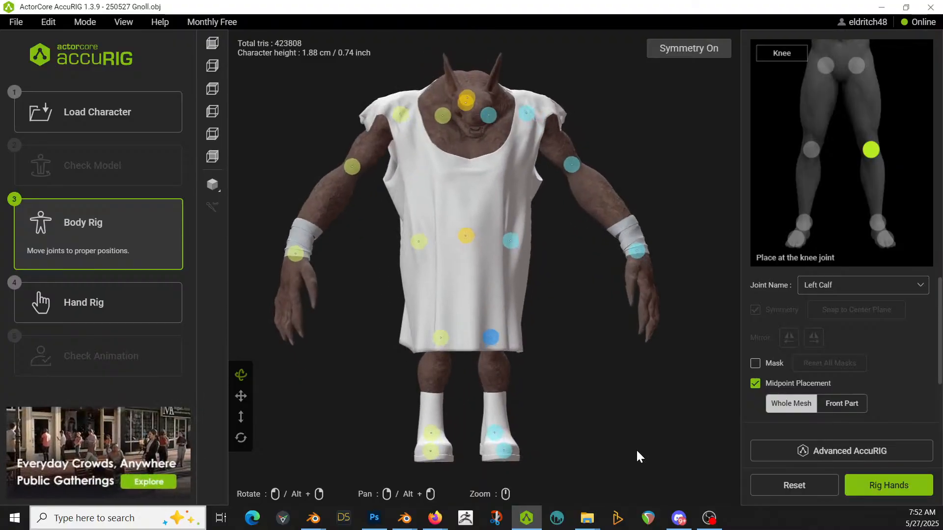
left_click_drag(607, 416, 626, 477)
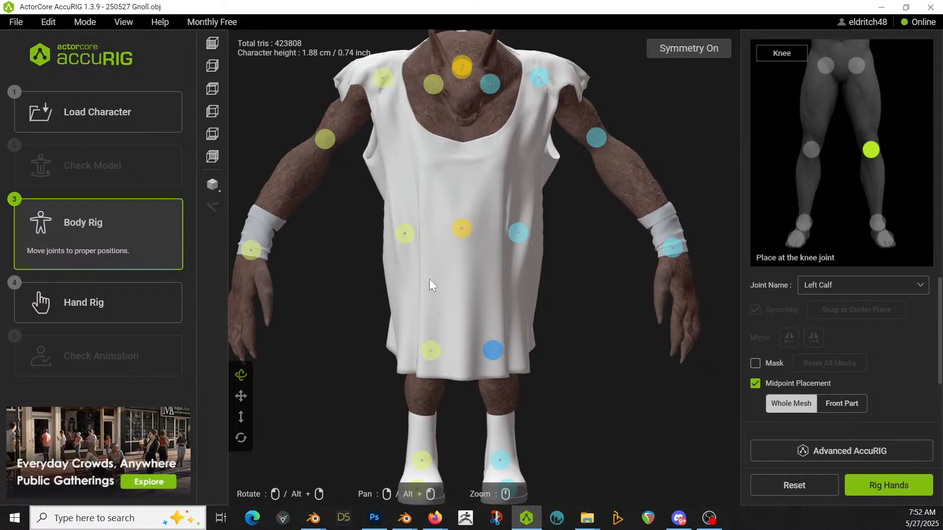
left_click(213, 48)
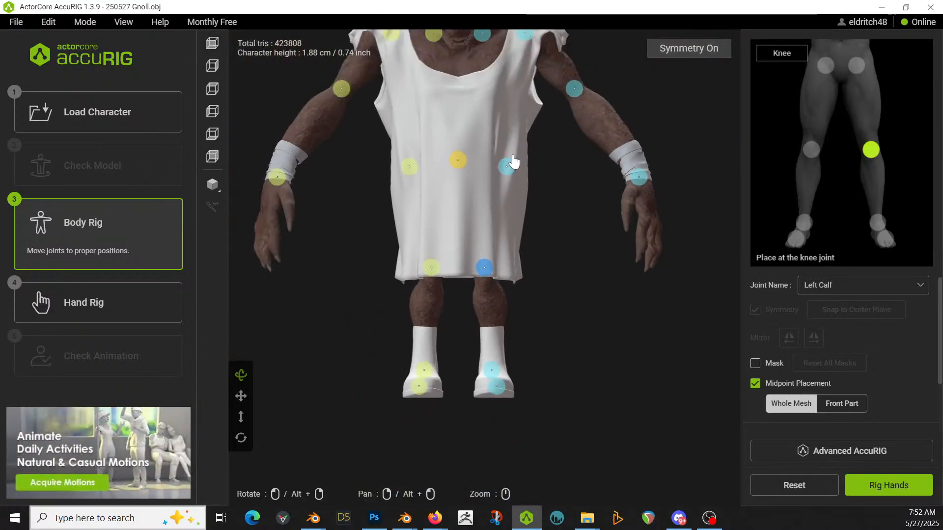
left_click_drag(513, 161, 503, 183)
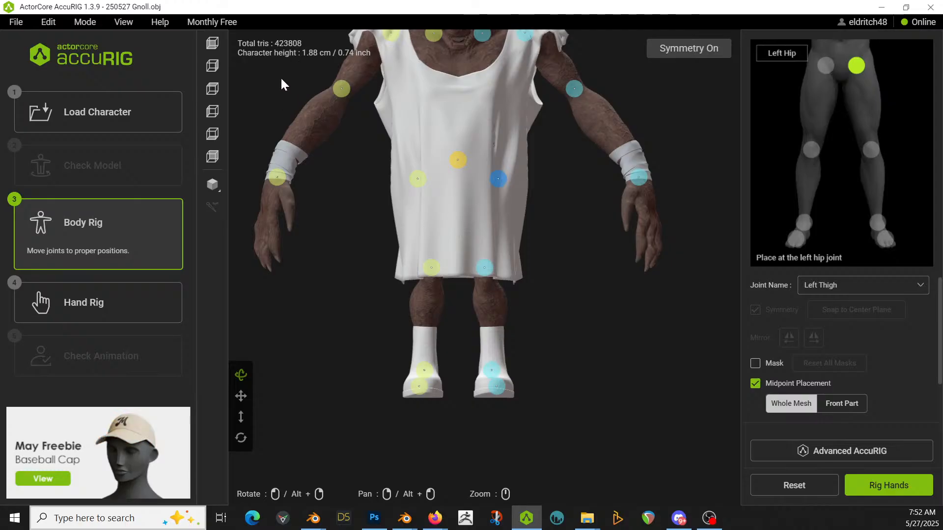
- In side view, move the head joint forward toward the snout and the neck joint slightly forward, and check them from the front
left_click(212, 65)
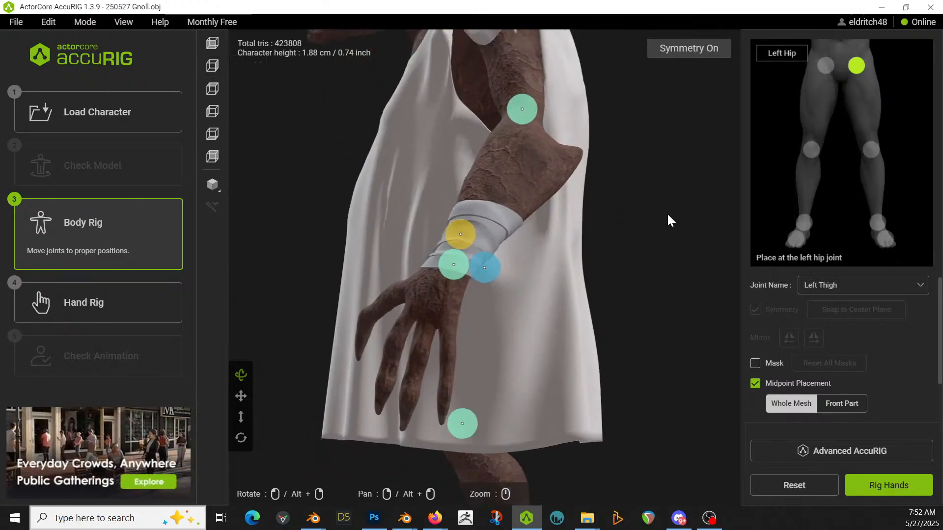
left_click_drag(455, 85, 413, 90)
left_click_drag(471, 91, 463, 88)
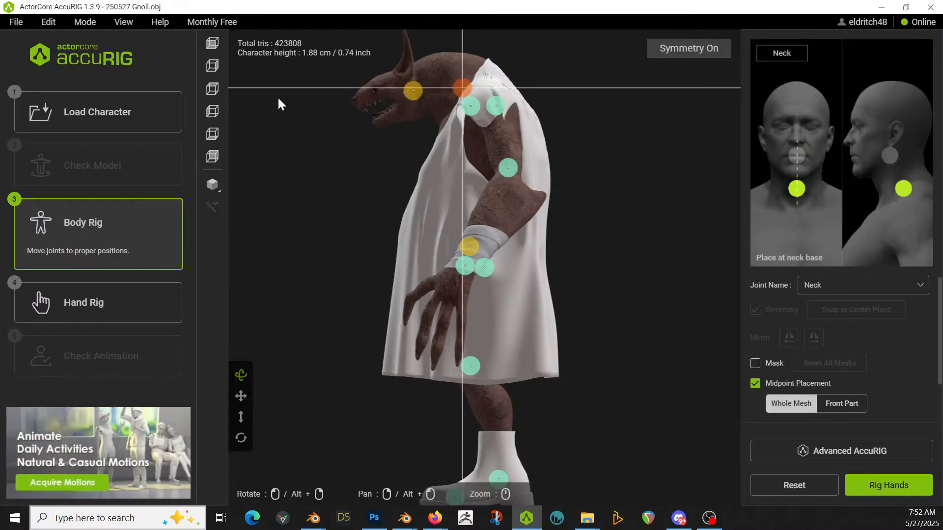
left_click(215, 45)
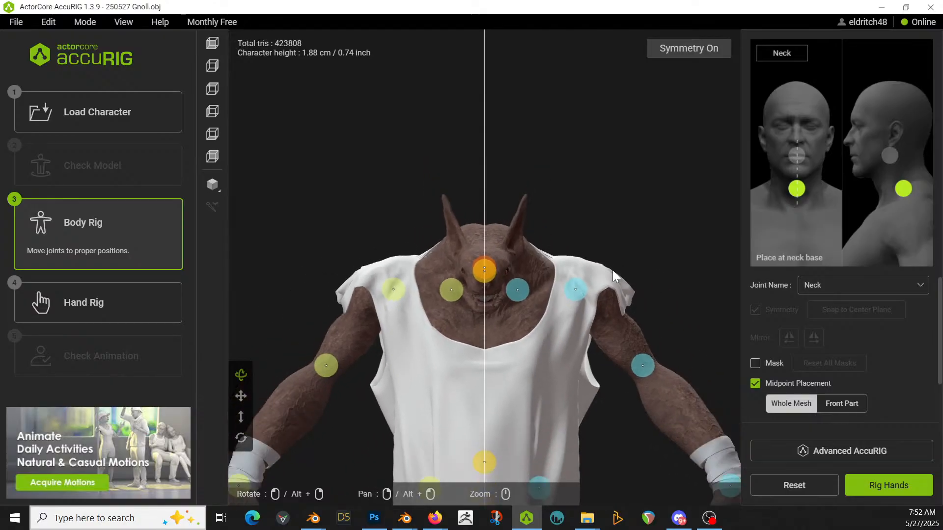
middle_click_drag(570, 465, 589, 430)
right_click_drag(588, 430, 671, 385)
left_click_drag(431, 407, 473, 405)
- Proceed to hand rigging with the number of fingers set to 4
left_click(899, 489)
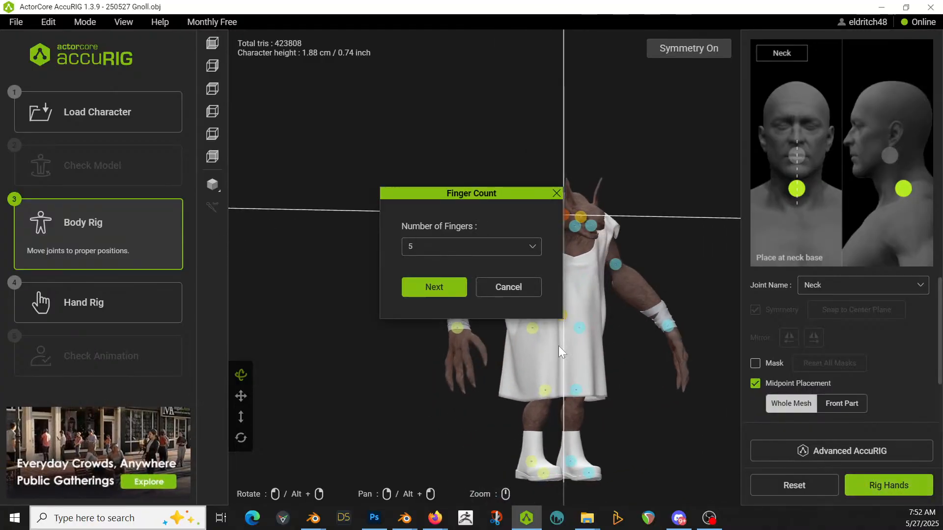
left_click(533, 255)
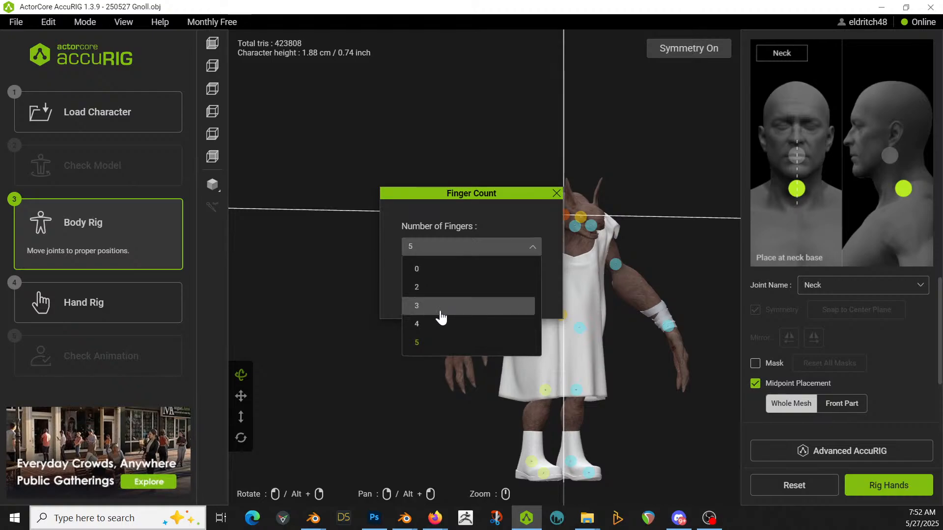
left_click(422, 324)
left_click(461, 289)
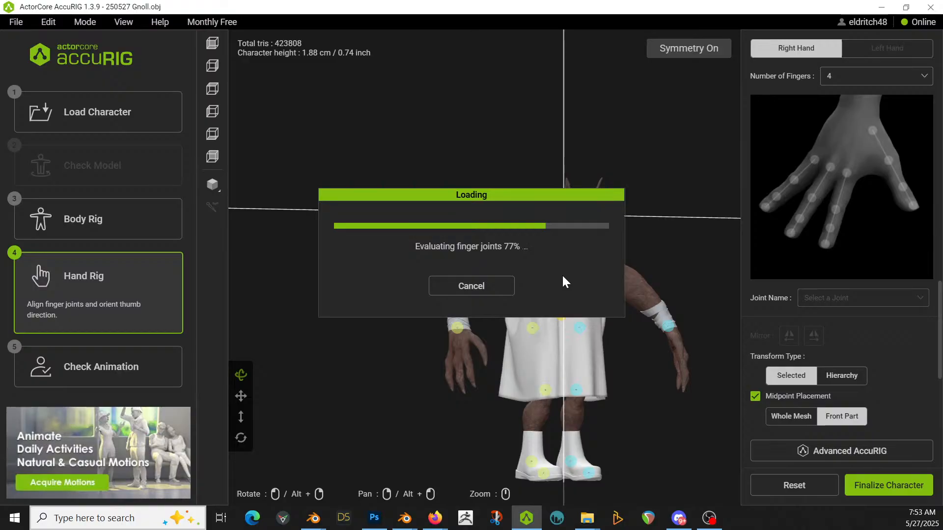
- Switch to Blender, add a plane to the Scene Collection, and scale it up about 4.9 times
key("alt+Tab")
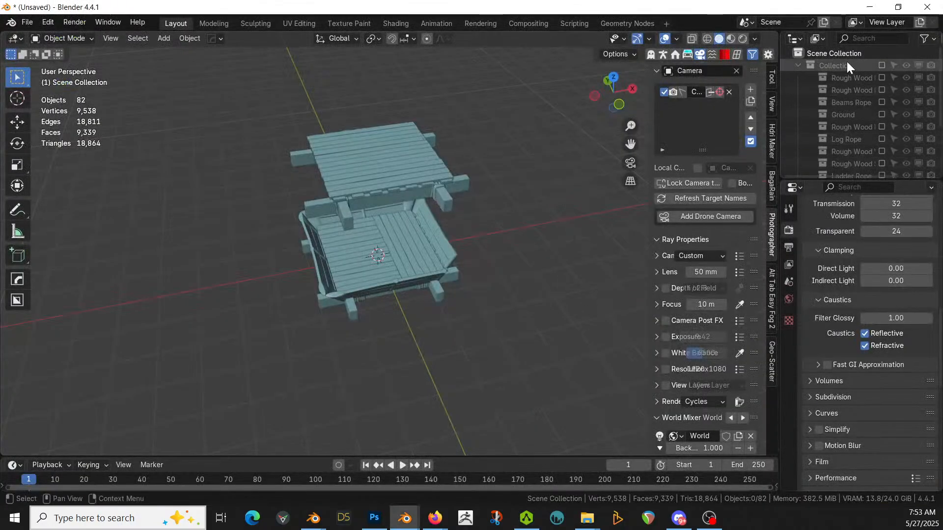
left_click(835, 53)
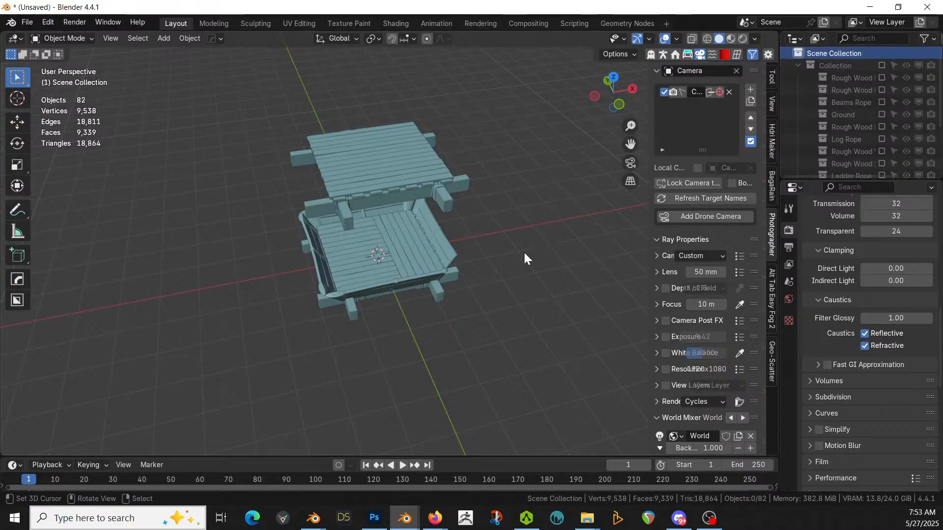
key("shift+a")
mouse_move(502, 211)
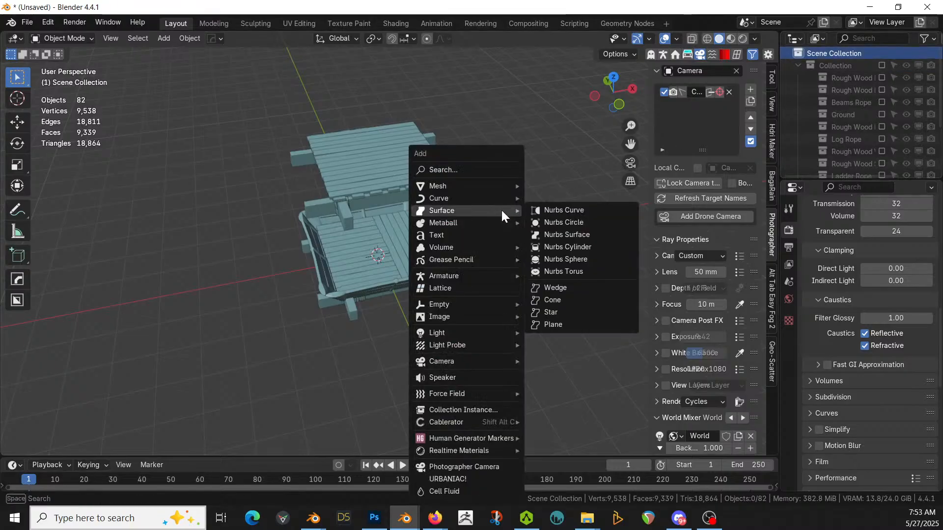
mouse_move(466, 186)
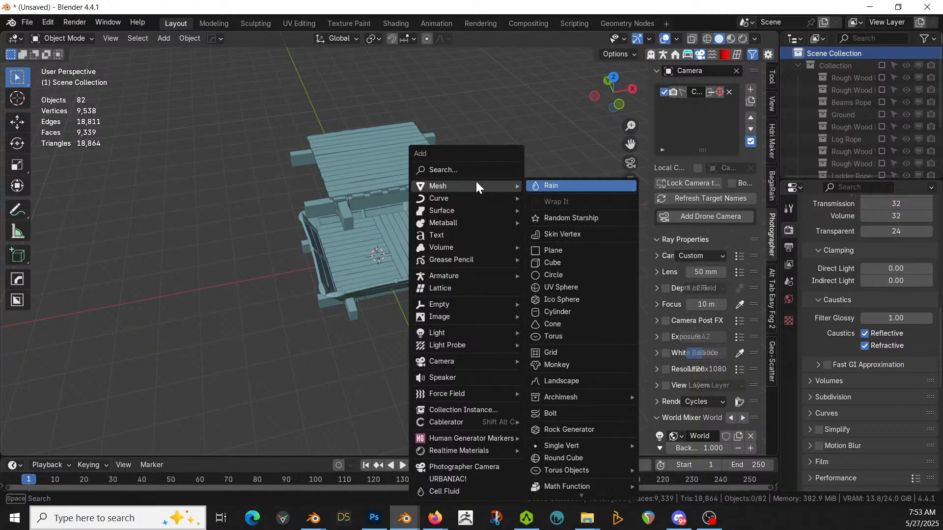
left_click(573, 249)
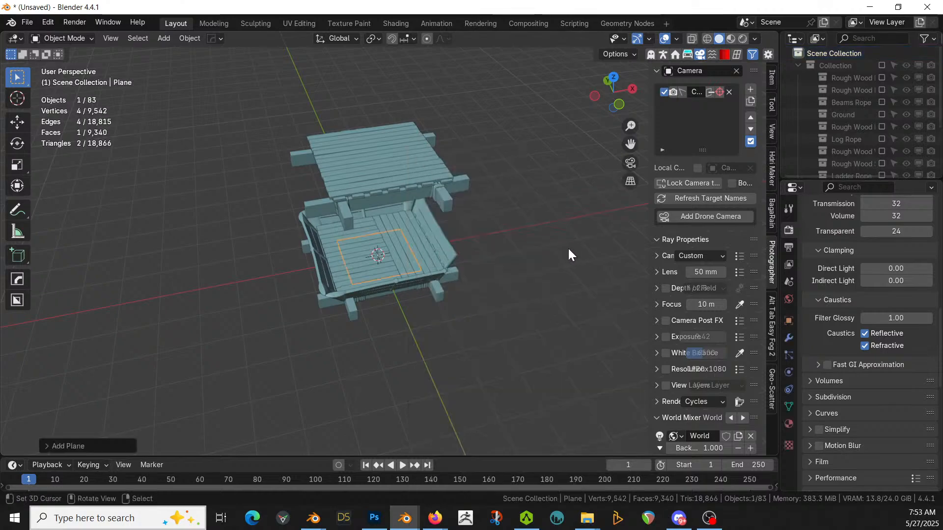
key("s")
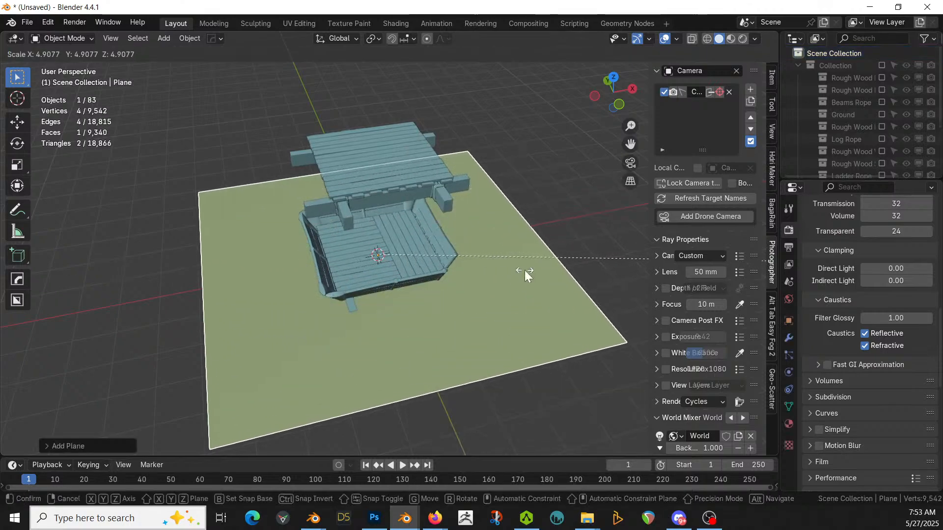
left_click(240, 319)
- Try to move the plane into a new collection named Ground
key("m")
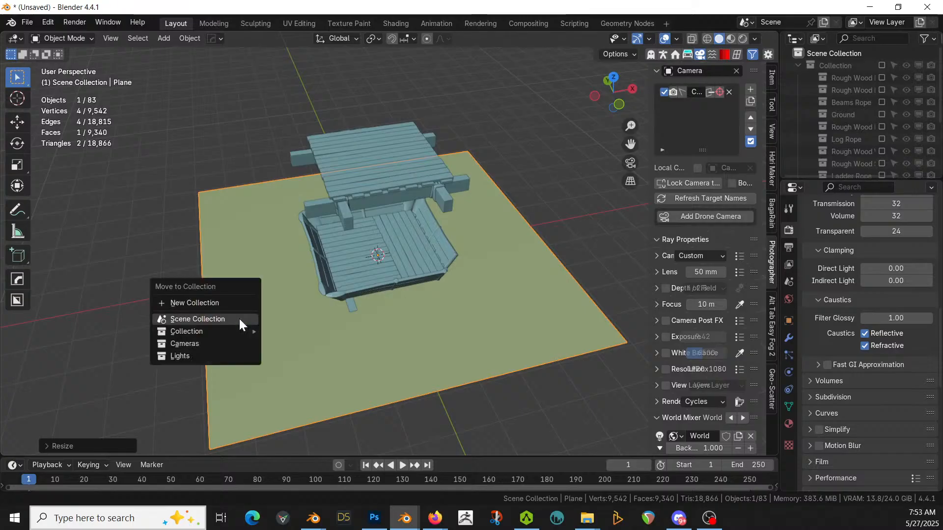
left_click(202, 303)
type("Ground")
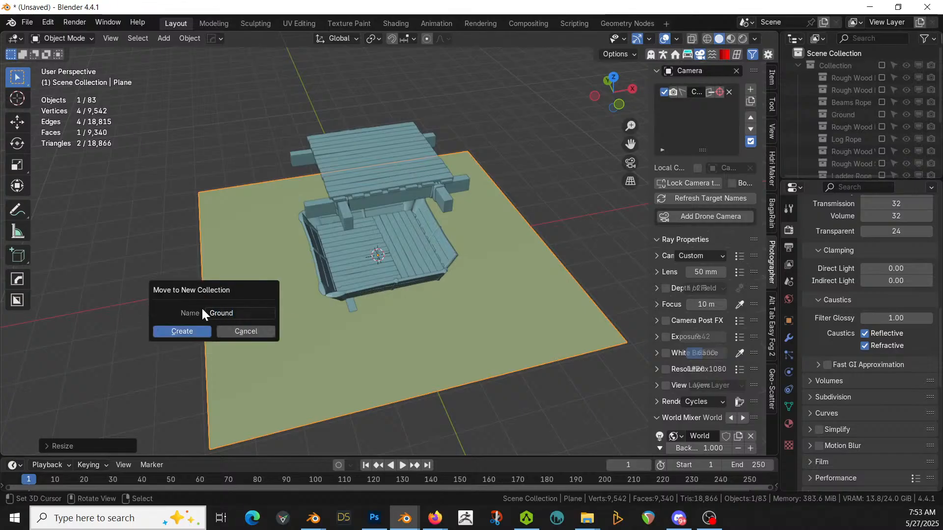
key("Return")
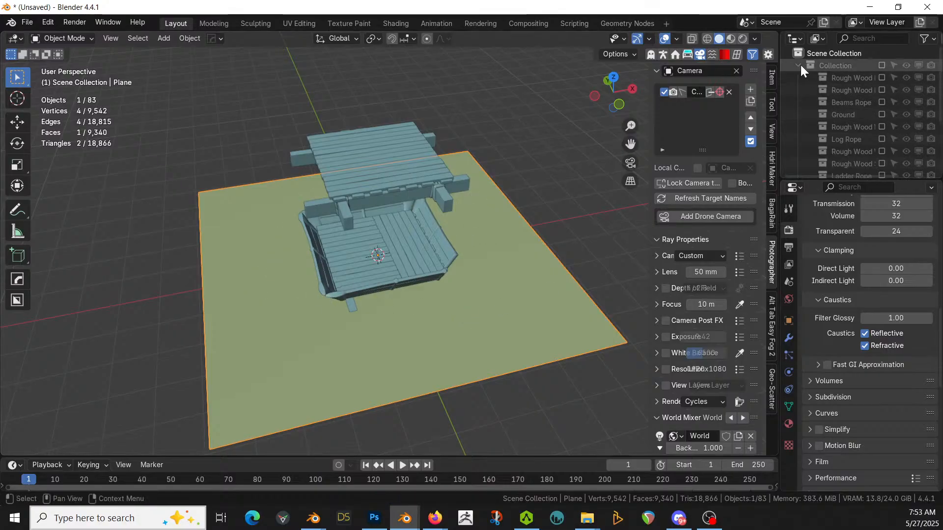
- Move the plane into the existing Ground collection nested inside Collection
scroll(842, 90, "down", 5)
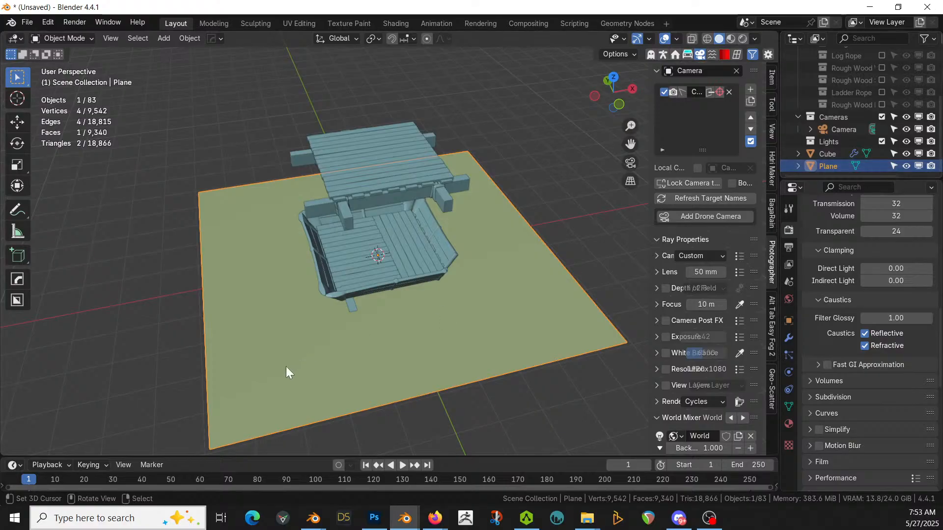
key("m")
mouse_move(274, 392)
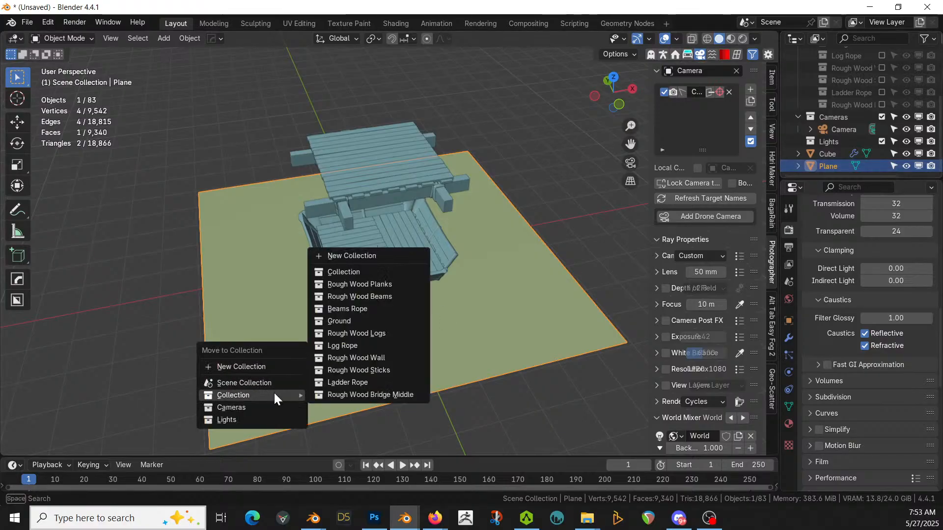
left_click(347, 320)
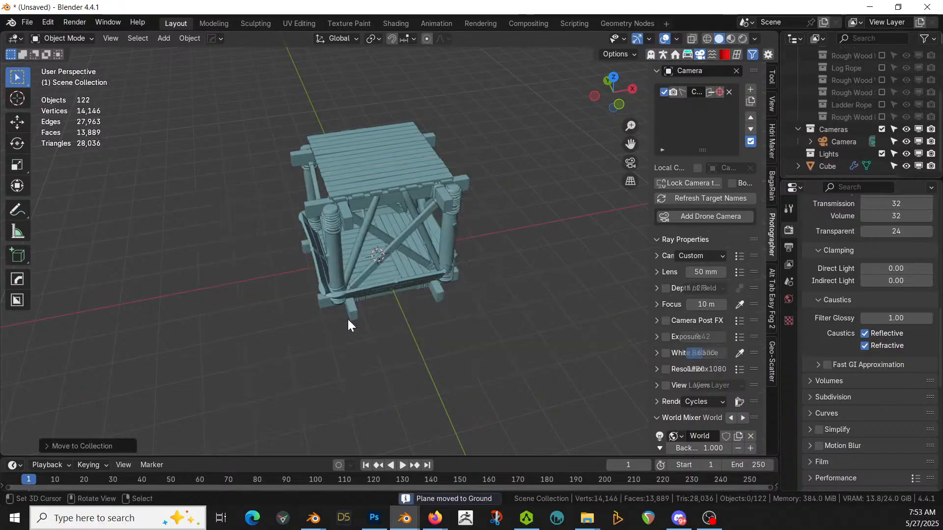
- Enable Collection in the view layer and move its Ground subcollection out to the Scene Collection level
scroll(891, 113, "up", 5)
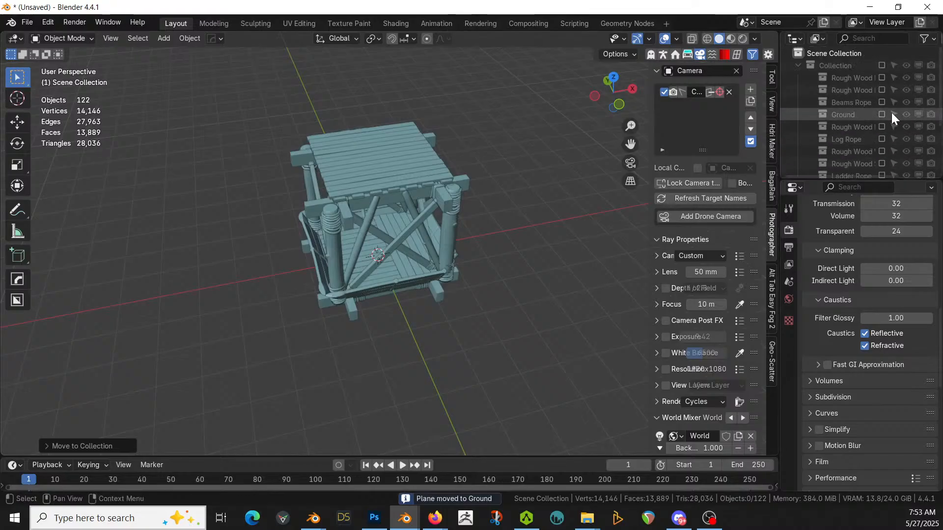
left_click(881, 65)
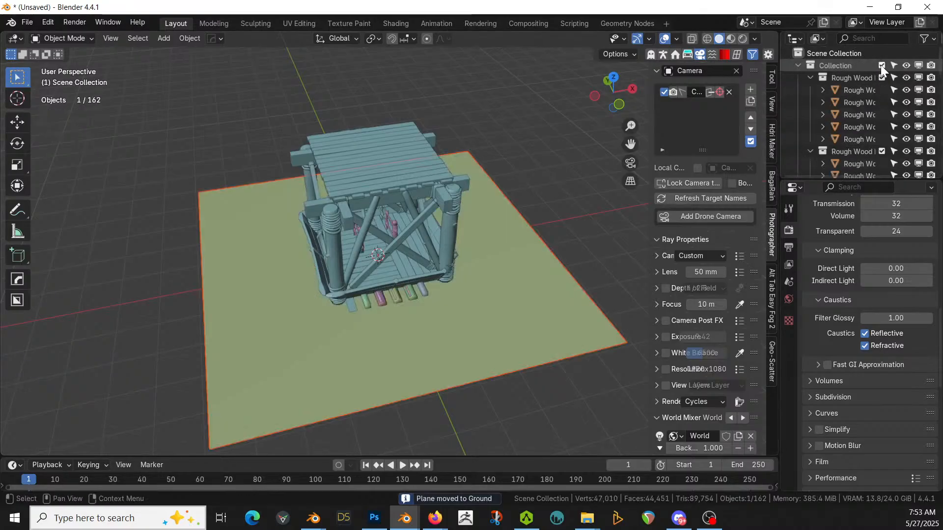
scroll(866, 123, "down", 4)
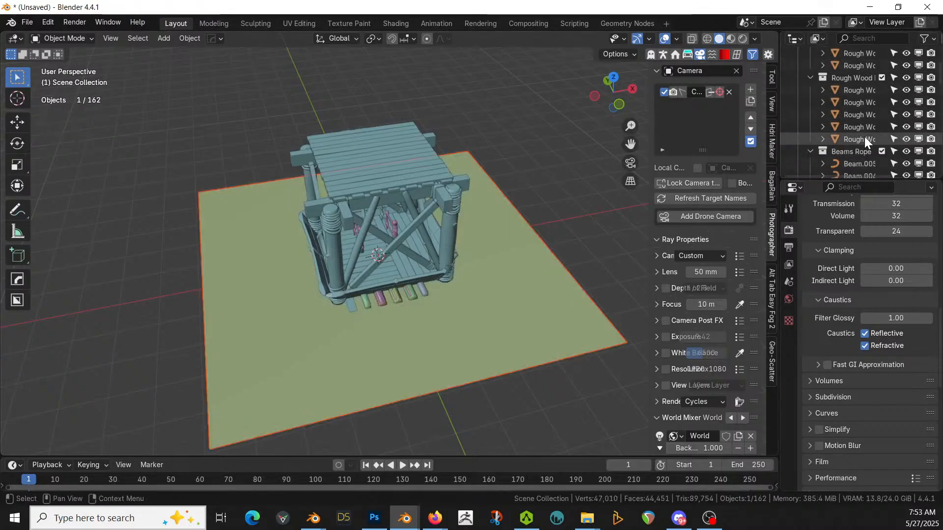
left_click(530, 330)
scroll(900, 158, "down", 6)
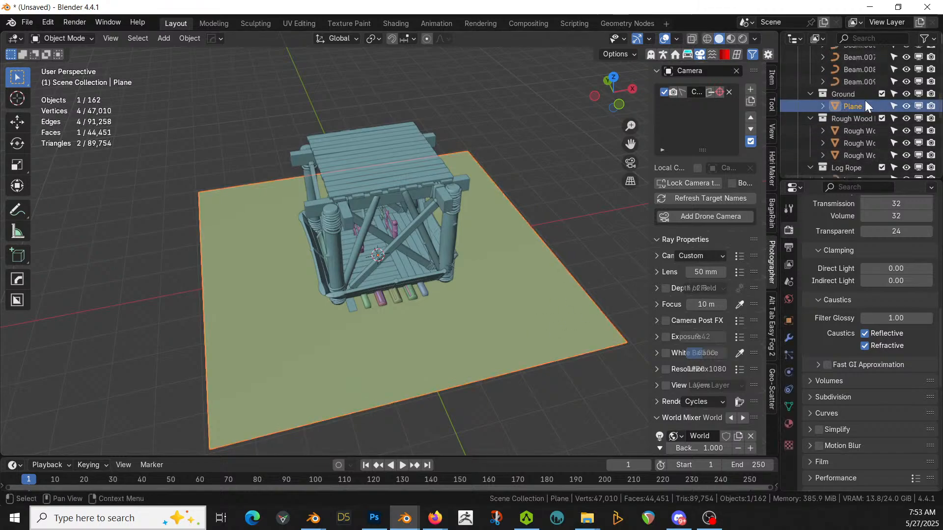
left_click_drag(845, 94, 836, 158)
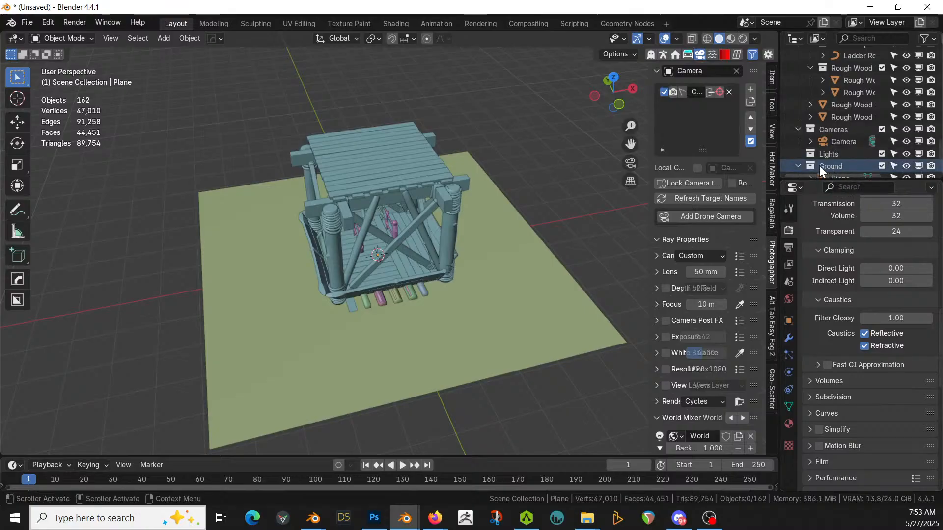
- Collapse Collection in the outliner and exclude it from the view layer
scroll(846, 125, "up", 6)
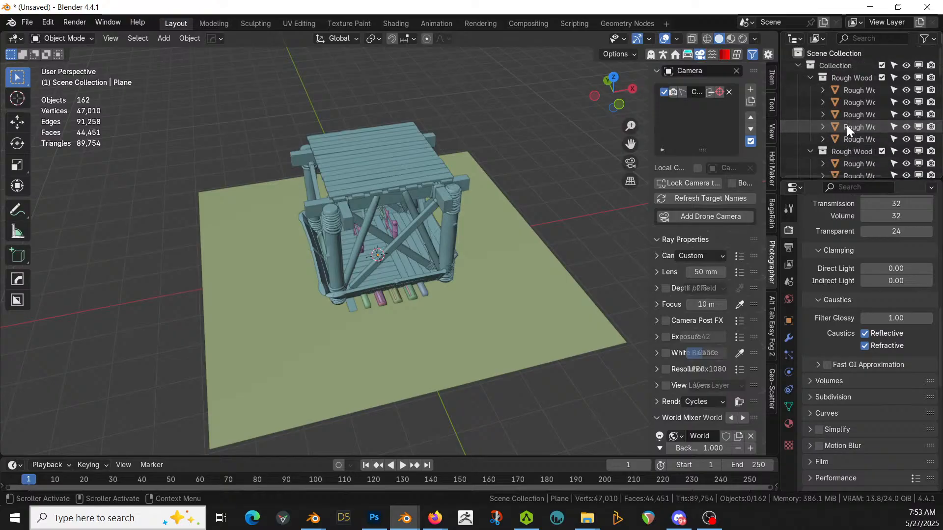
left_click(796, 65)
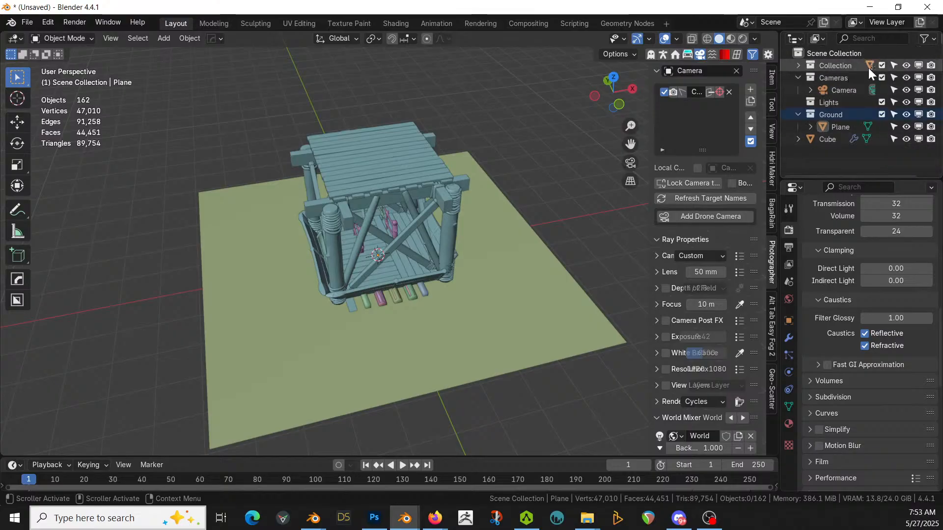
left_click(881, 65)
- Select the wooden tower standing on the ground plane
middle_click_drag(391, 195, 383, 172)
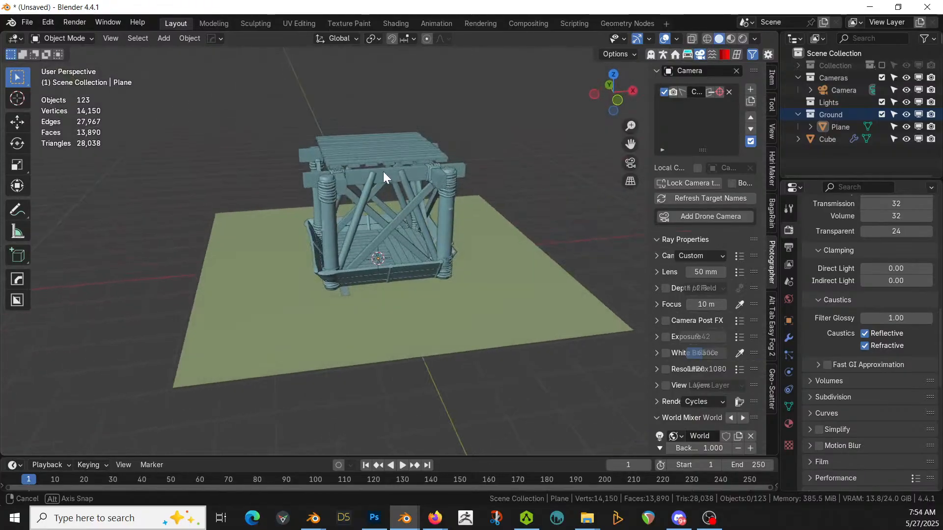
scroll(373, 174, "up", 4)
left_click(339, 113)
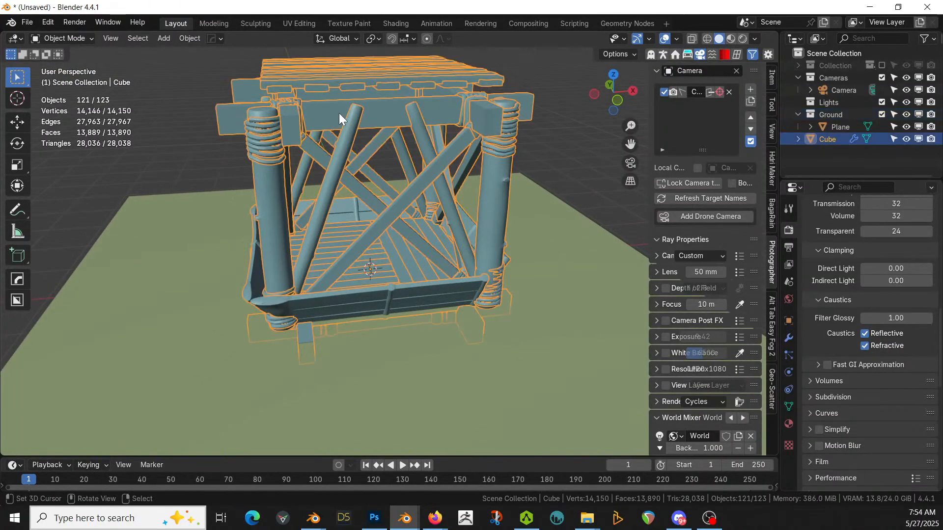
key("g")
mouse_move(510, 343)
middle_mouse_down()
mouse_move(466, 355)
mouse_move(511, 323)
mouse_move(475, 349)
mouse_move(410, 350)
mouse_move(527, 330)
mouse_move(495, 337)
middle_mouse_up()
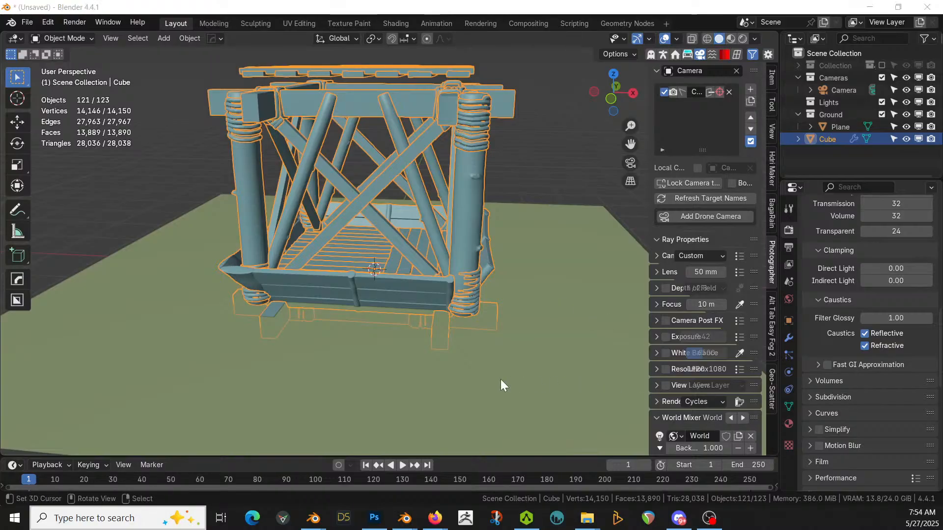
- Switch to AccuRIG and reposition the second and third thumb joints on the gnoll's right hand
key("alt+Tab")
left_click_drag(572, 410, 563, 336)
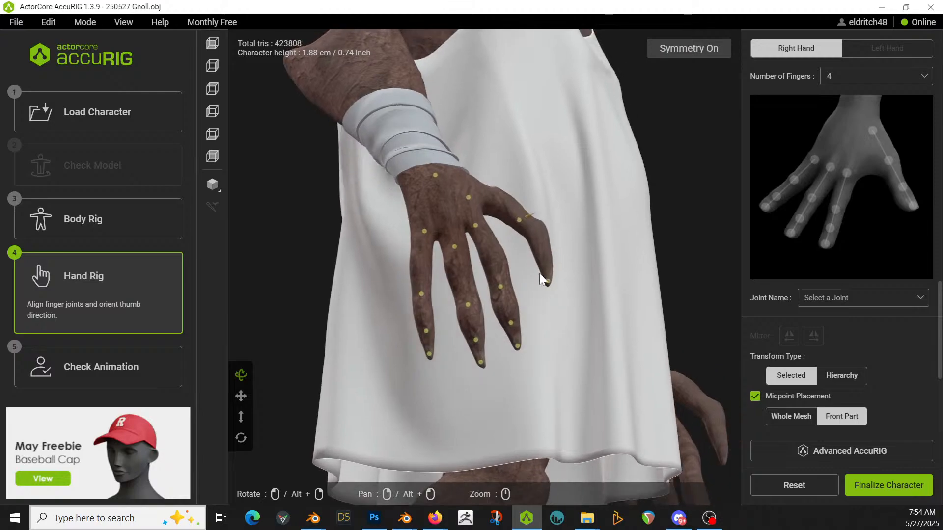
left_click_drag(518, 226, 538, 226)
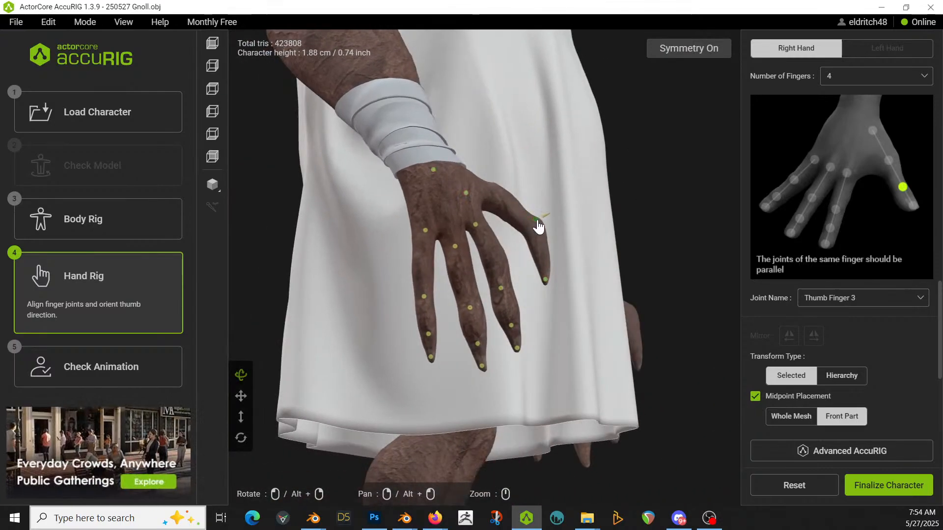
left_click(465, 193)
left_click_drag(473, 192, 485, 190)
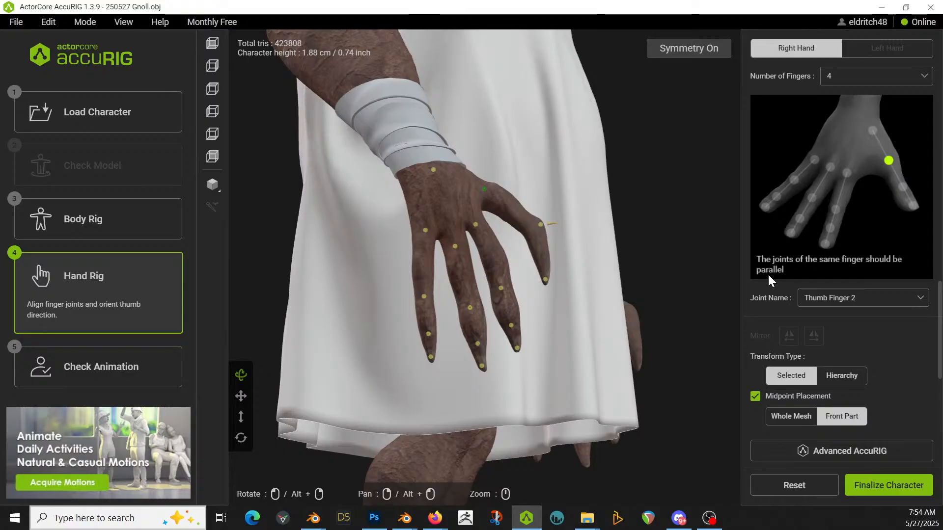
- Move the second joints of the right hand's index, middle and pinky fingers up toward the knuckles
left_click_drag(671, 393, 629, 423)
left_click_drag(488, 291, 483, 265)
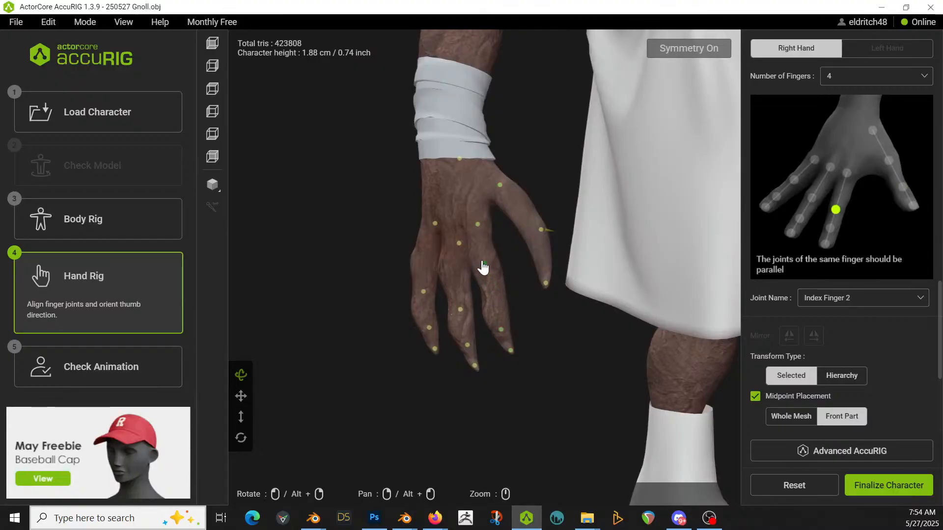
mouse_move(459, 308)
left_mouse_down()
mouse_move(442, 270)
mouse_move(479, 311)
mouse_move(462, 317)
left_mouse_up()
left_click(460, 310)
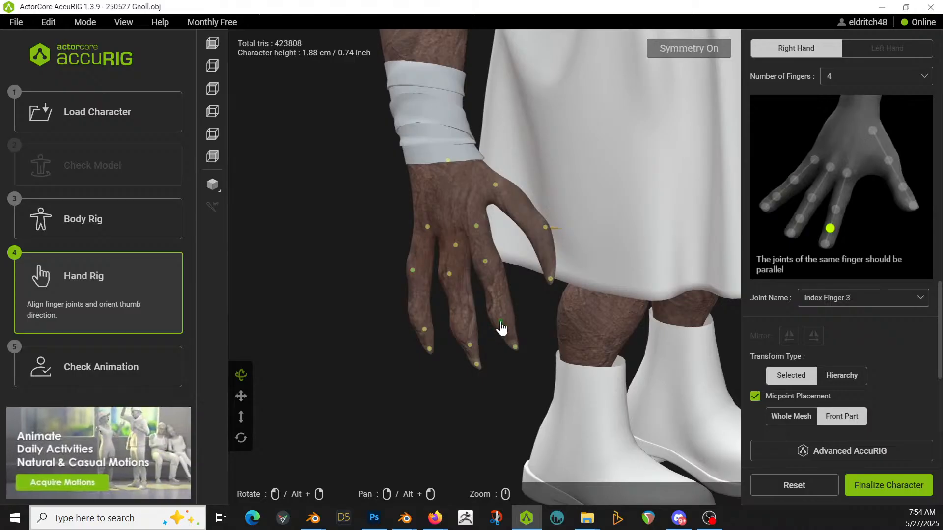
- Move the third joints of the right hand's middle and pinky fingers slightly upward and finalize the character
left_click_drag(470, 346, 461, 332)
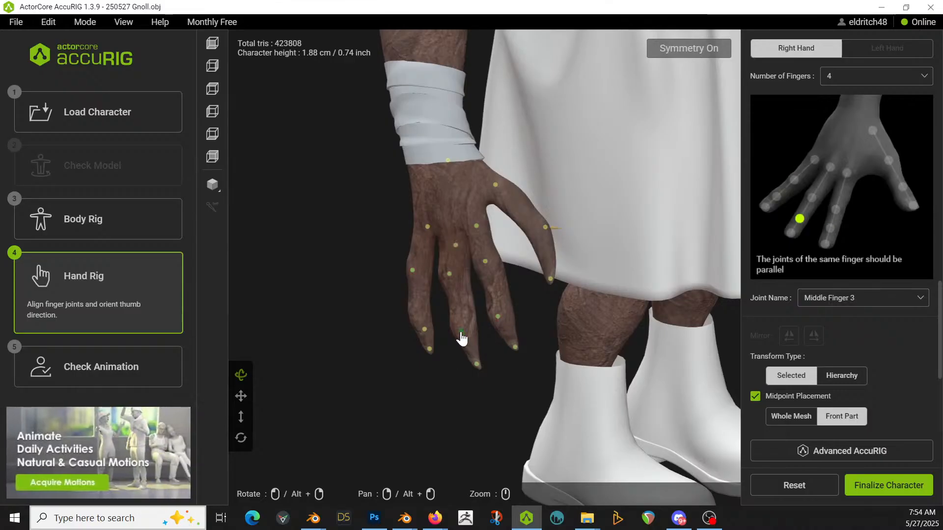
left_click(423, 329)
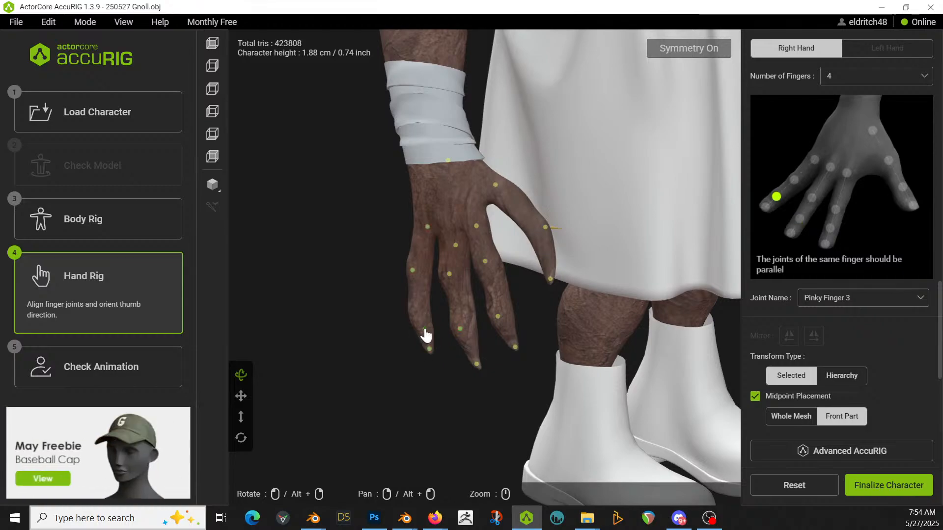
right_click_drag(461, 425, 658, 457)
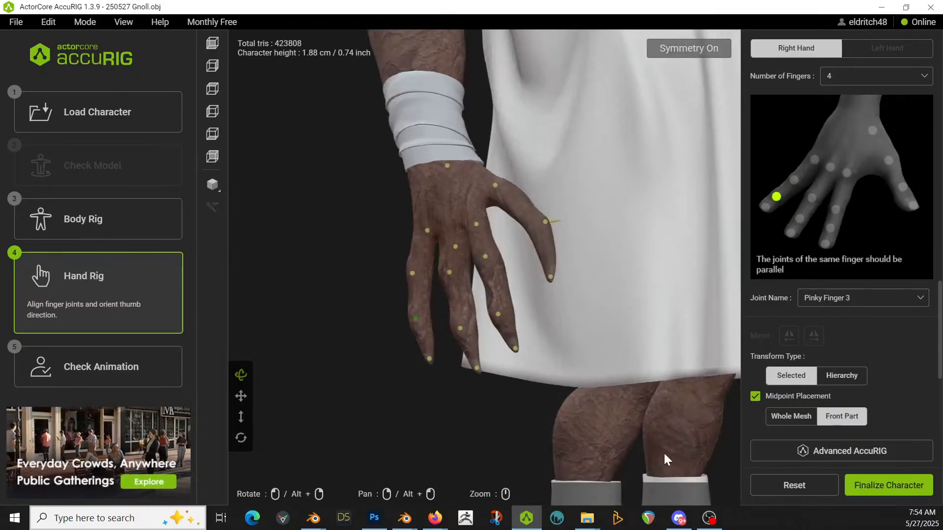
left_click(899, 480)
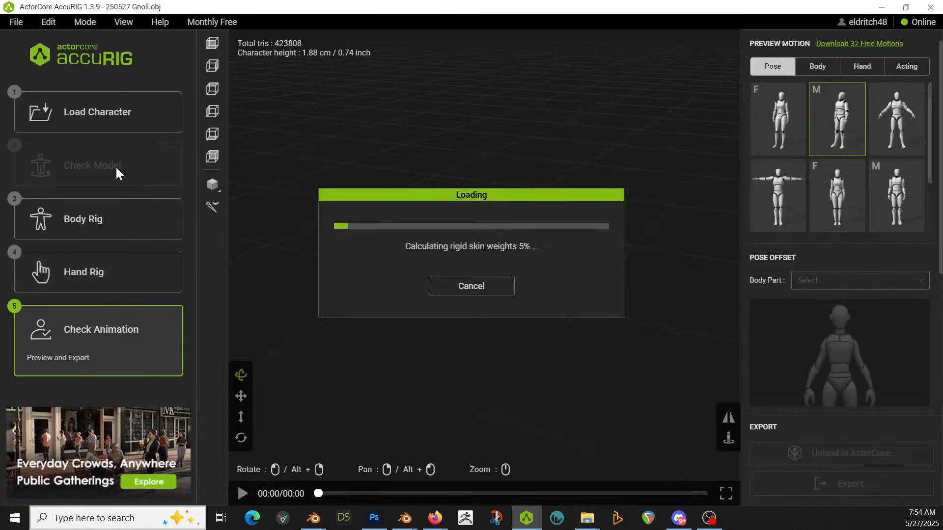
- Switch to Blender, show the tower's modifier settings and widen the properties editor
key("alt+Tab")
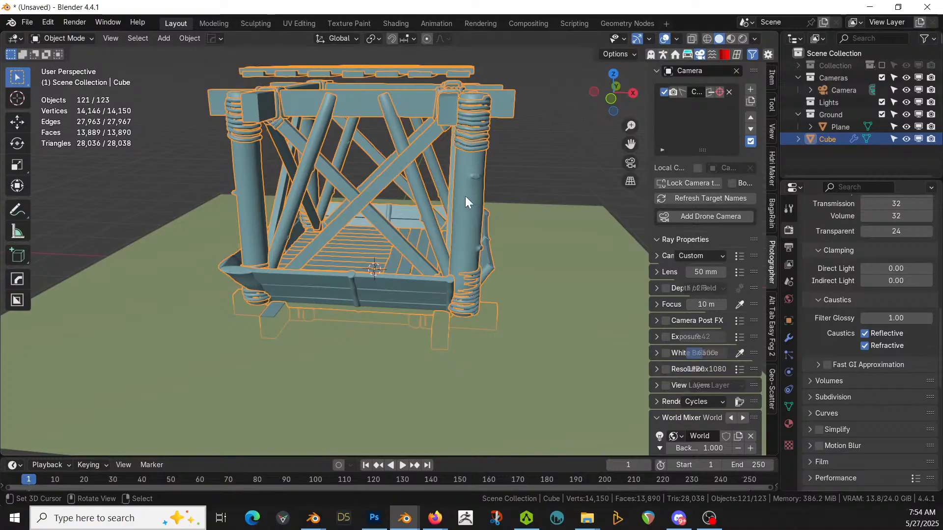
left_click(788, 337)
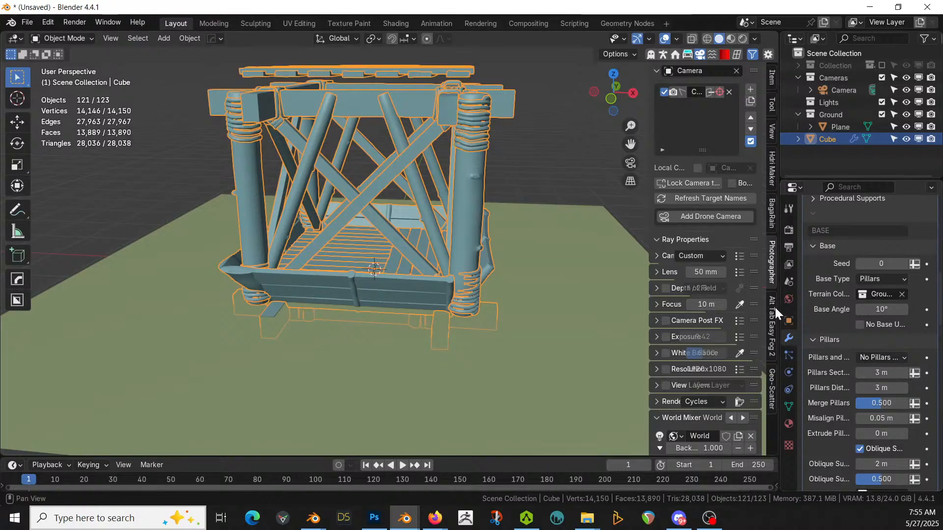
left_click_drag(780, 307, 670, 313)
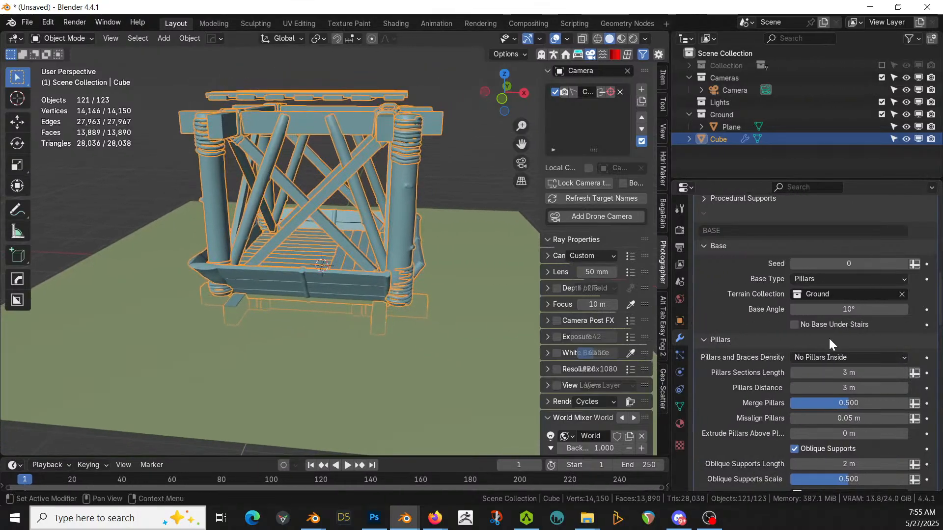
- Try Base Angle values of 30° and 30.5° for the tower's pillar base
left_click_drag(852, 308, 848, 308)
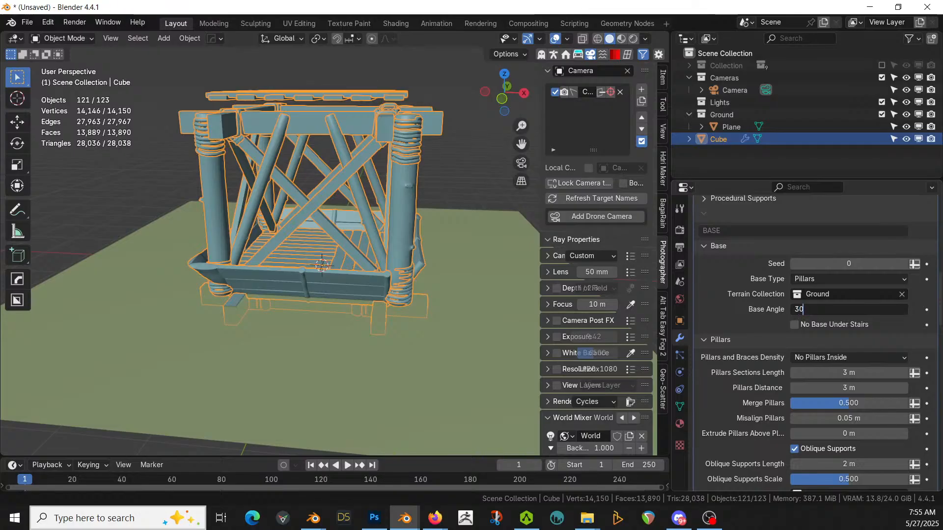
key("Return")
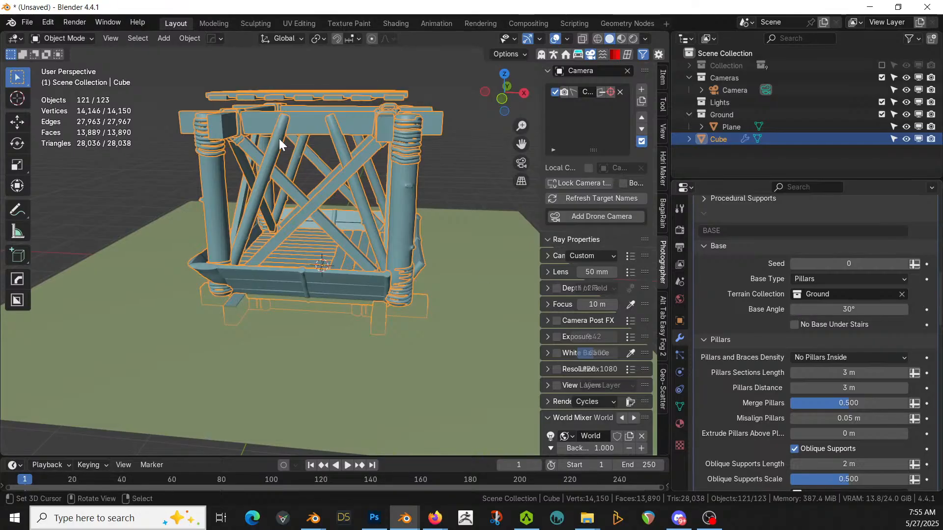
middle_click_drag(468, 247, 414, 285)
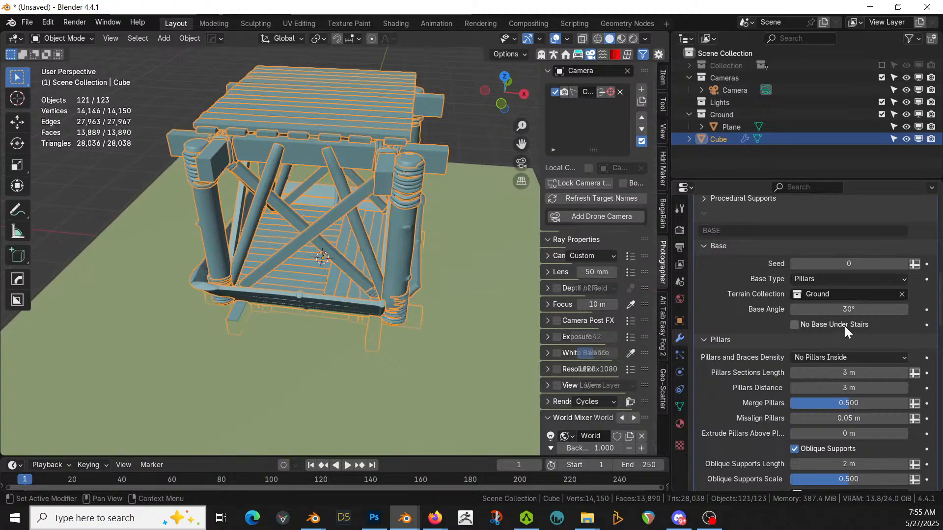
left_click(847, 310)
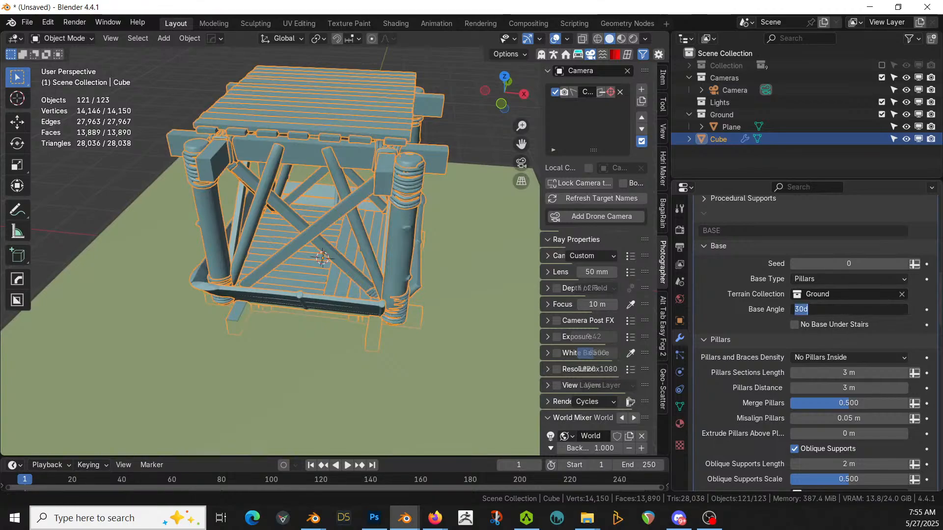
key("Return")
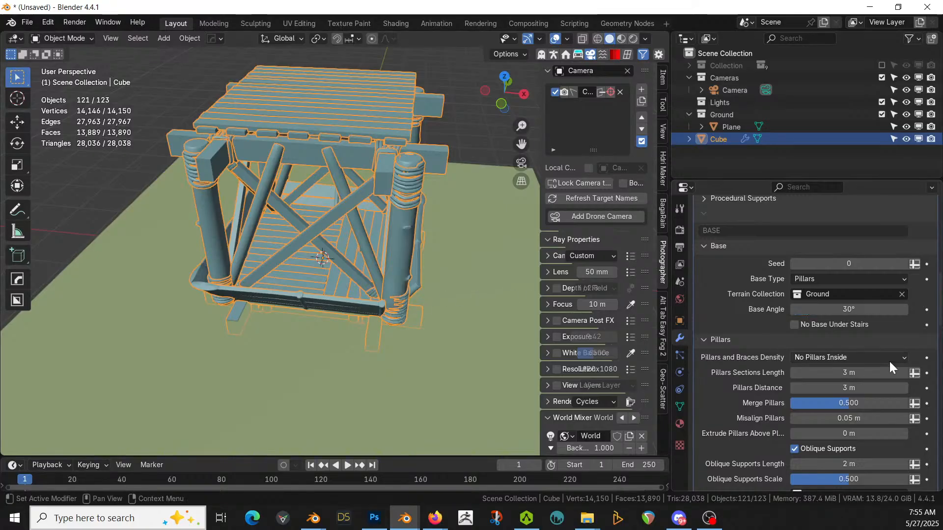
left_click_drag(846, 309, 851, 309)
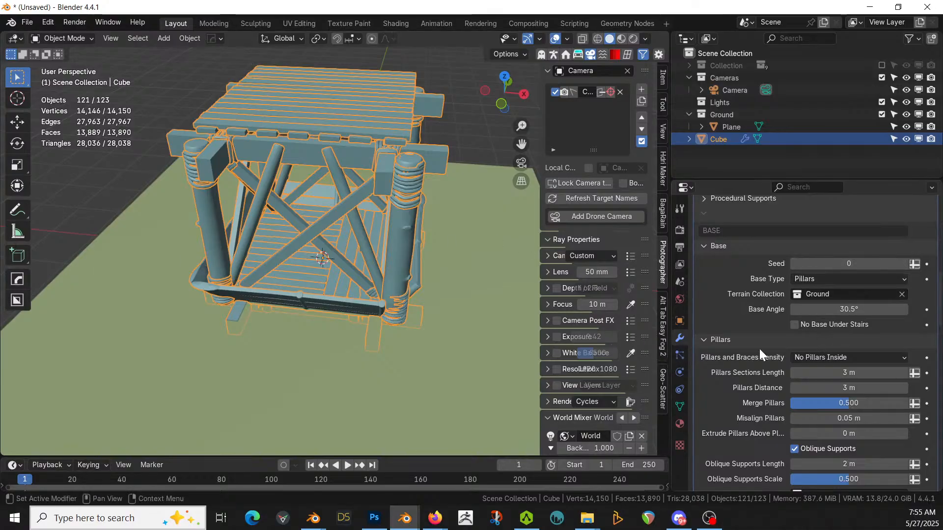
- Check the Supports settings and the Terrain Collection assigned to the tower's base
scroll(786, 344, "up", 3)
scroll(800, 329, "up", 5)
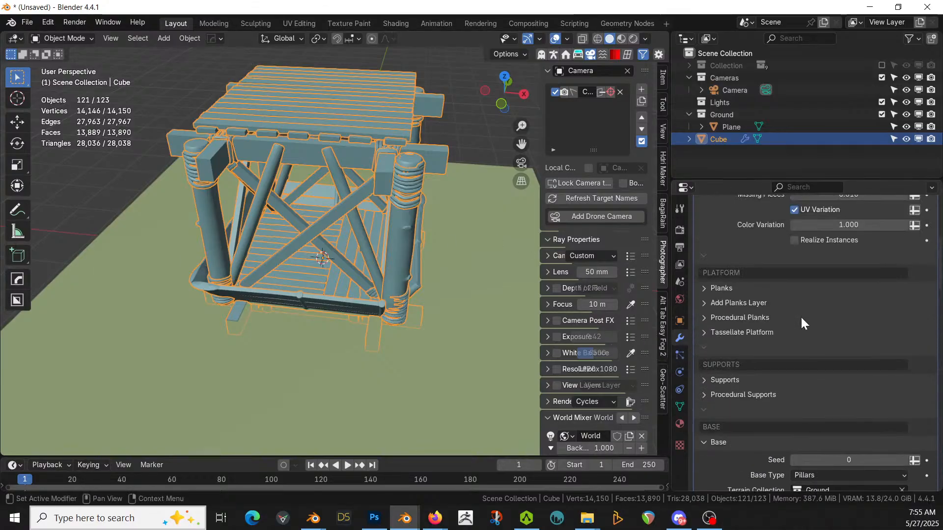
scroll(801, 319, "down", 3)
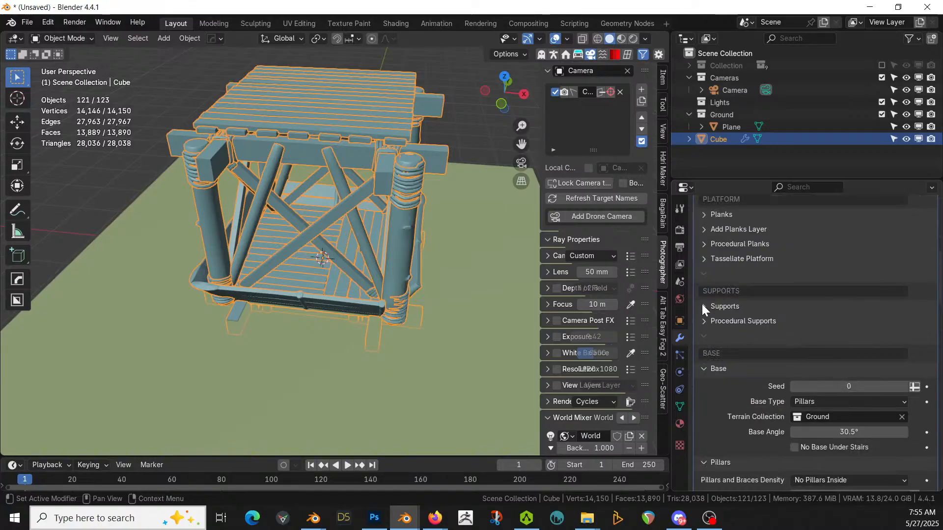
left_click(707, 307)
left_click(706, 306)
left_click(826, 416)
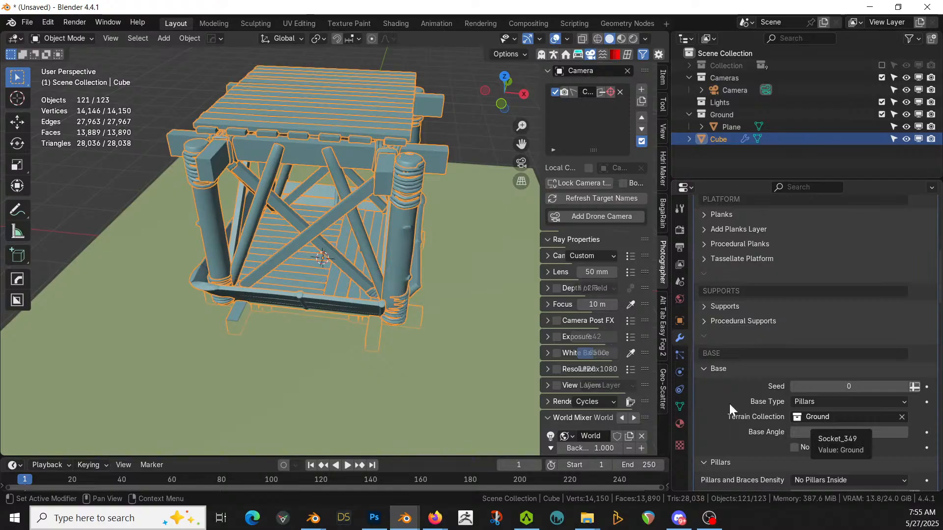
- Raise the tower along the Z axis to about 3.08 m
middle_click_drag(497, 364, 365, 184)
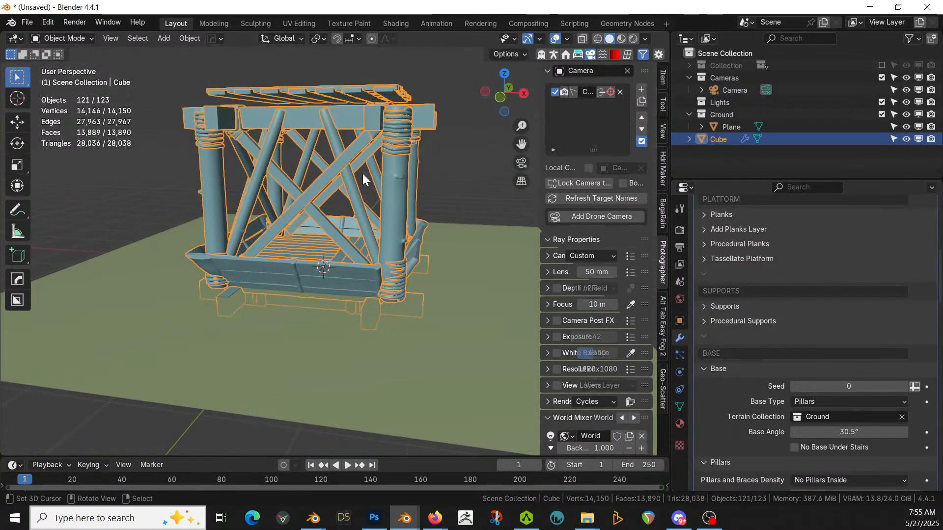
scroll(414, 272, "down", 2)
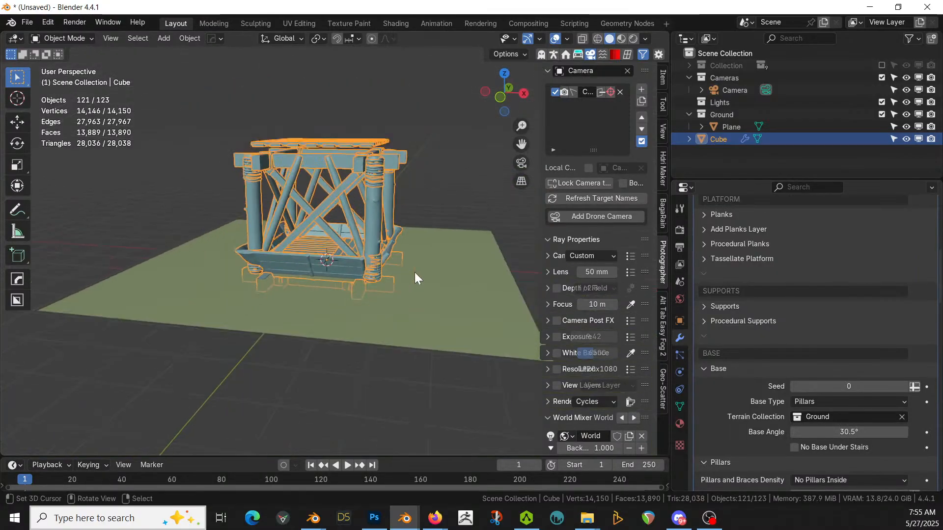
key("g")
key("z")
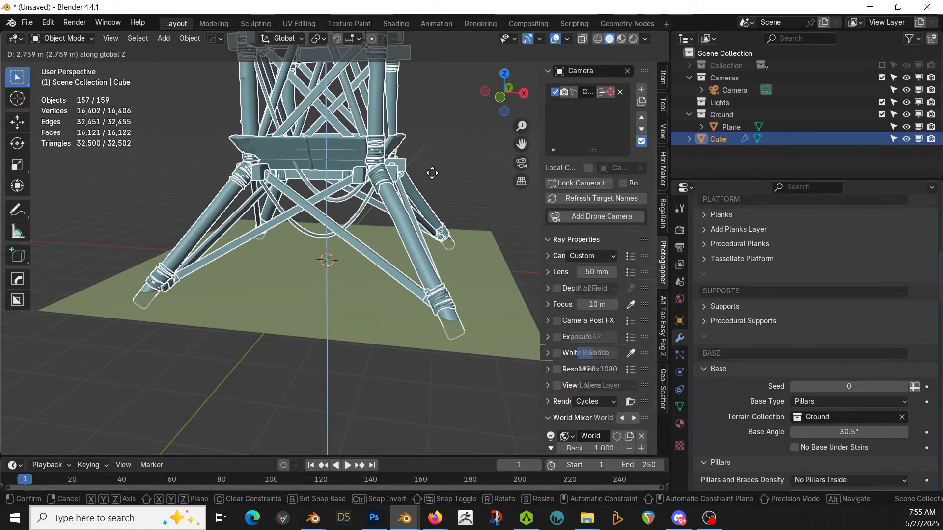
left_click(432, 163)
- Set the tower's Base Angle to 15°
middle_click_drag(432, 163, 479, 226)
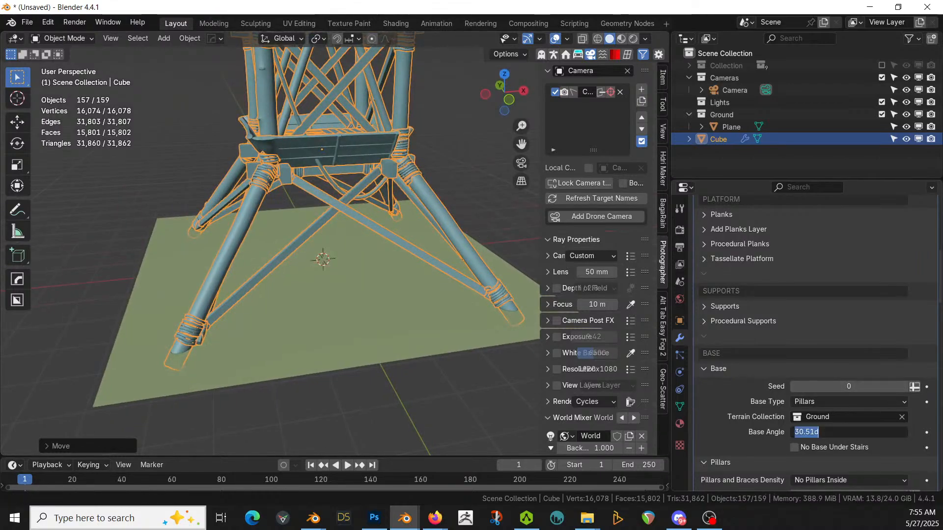
type("15")
key("Return")
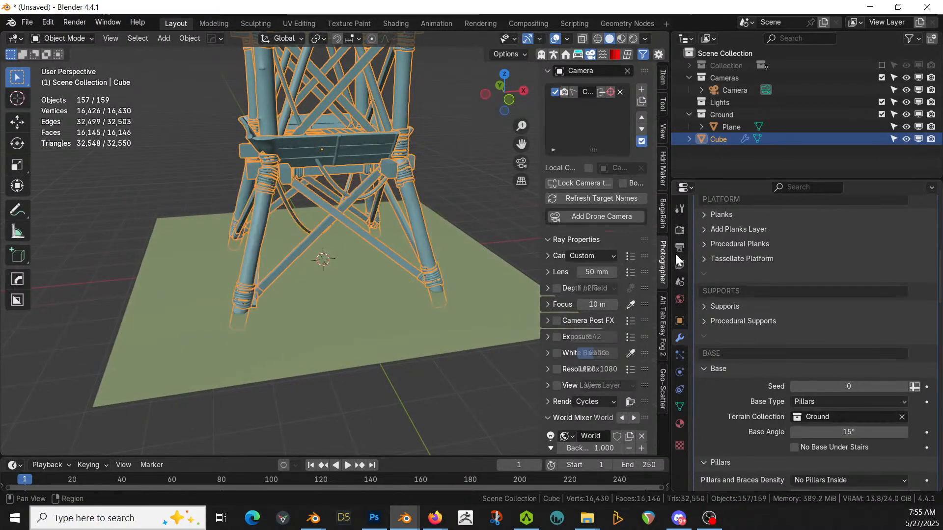
middle_click_drag(435, 204, 417, 191)
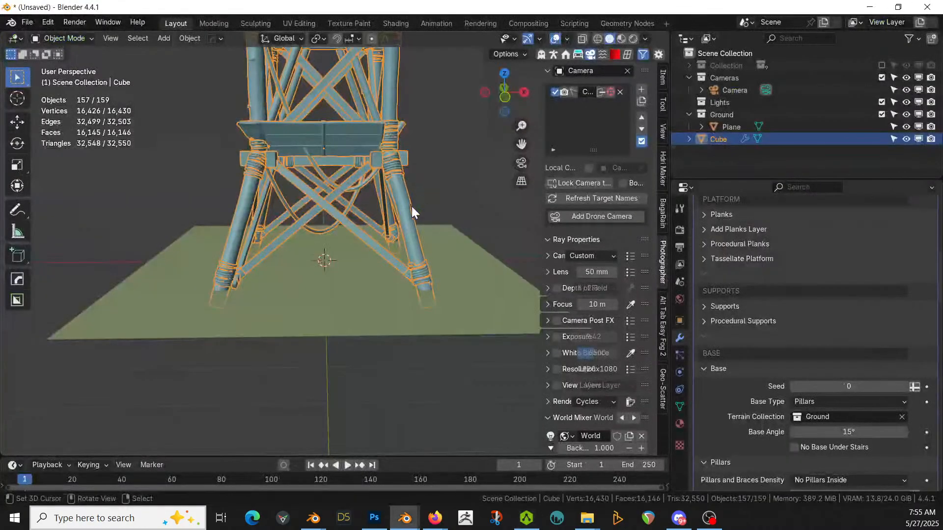
middle_click_drag(412, 206, 458, 258)
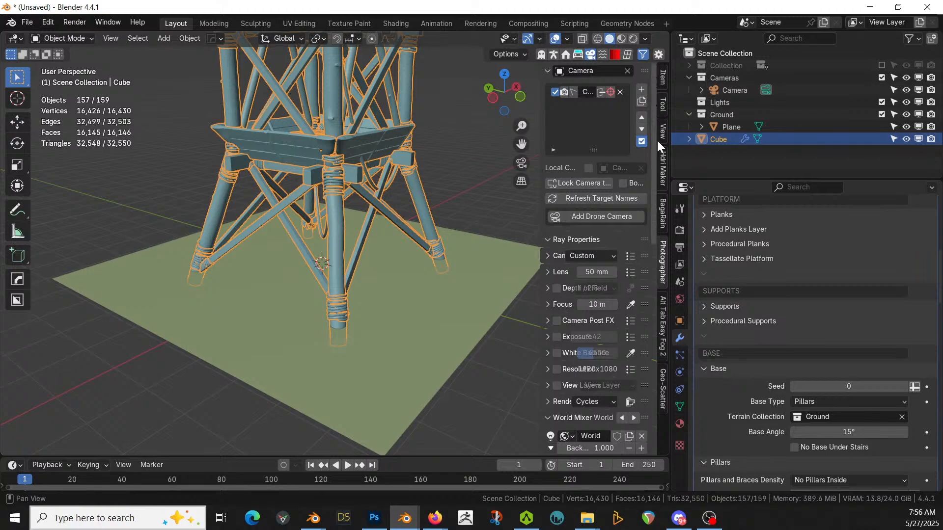
- Show the tower's transform values and turn off the viewport display of its GeometryNodes modifier
left_click(661, 77)
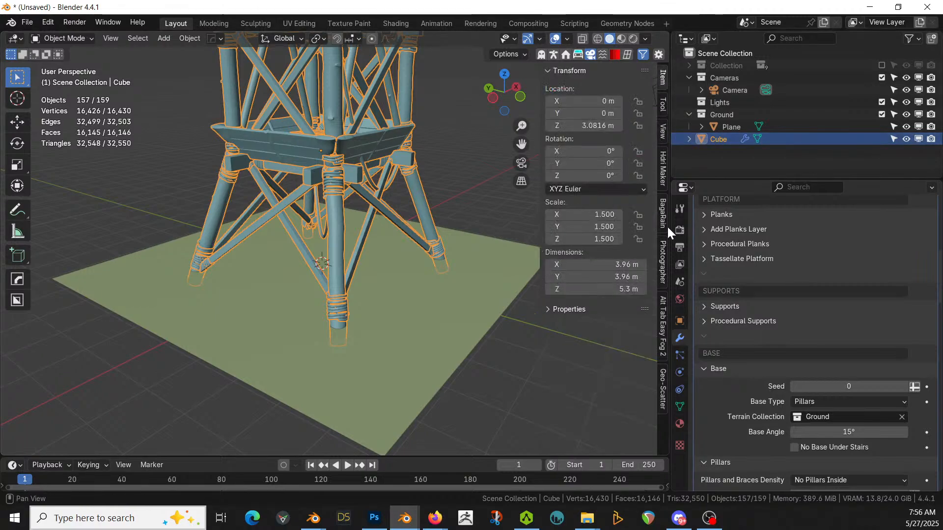
scroll(749, 393, "up", 12)
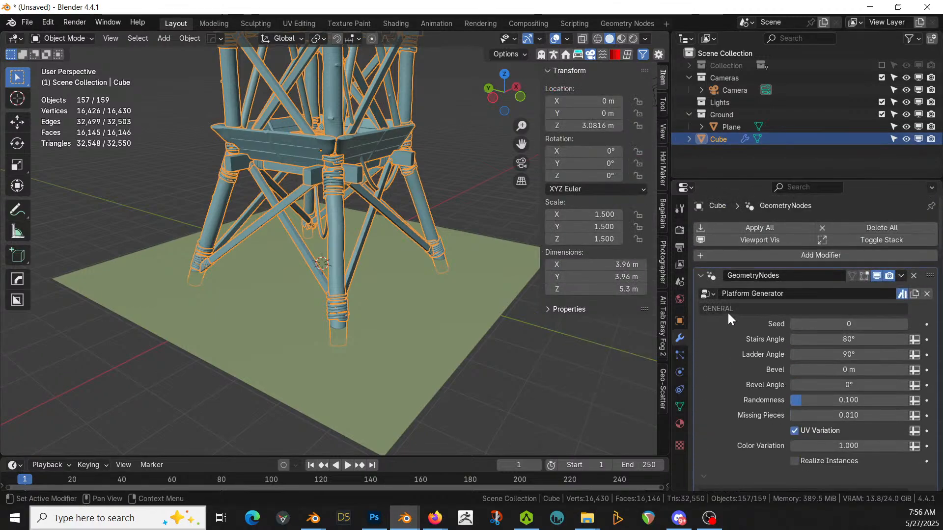
left_click(877, 275)
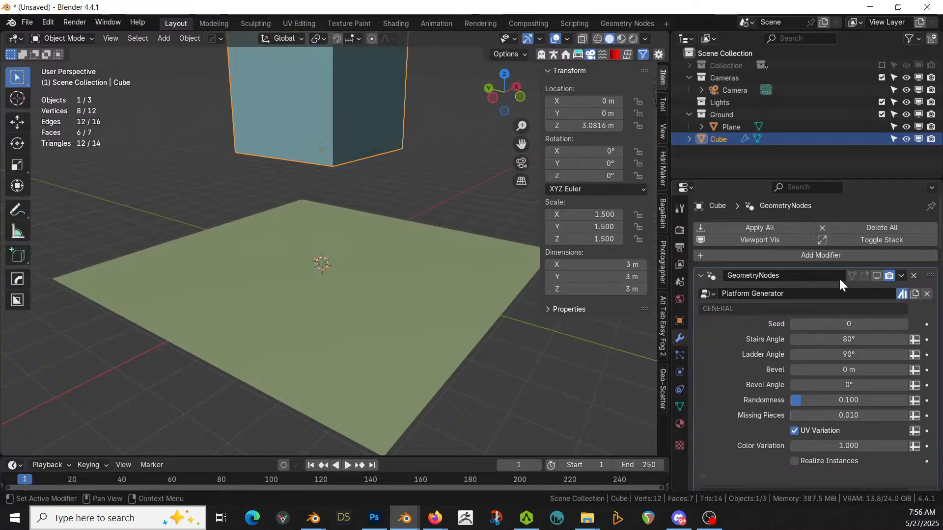
middle_click_drag(501, 294, 403, 278)
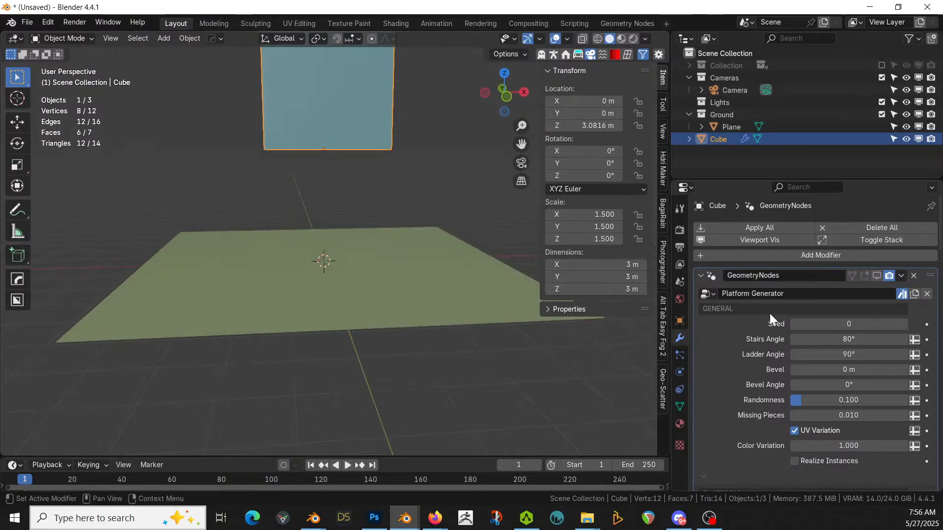
- Restore the GeometryNodes modifier's viewport display, enable Realize Instances on the Platform Generator, and apply all of the tower's modifiers
left_click(877, 275)
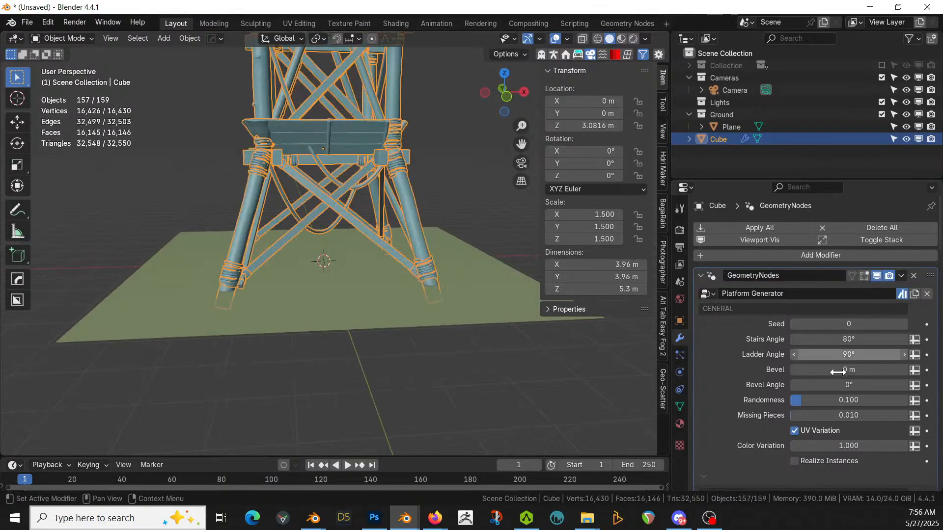
left_click(794, 461)
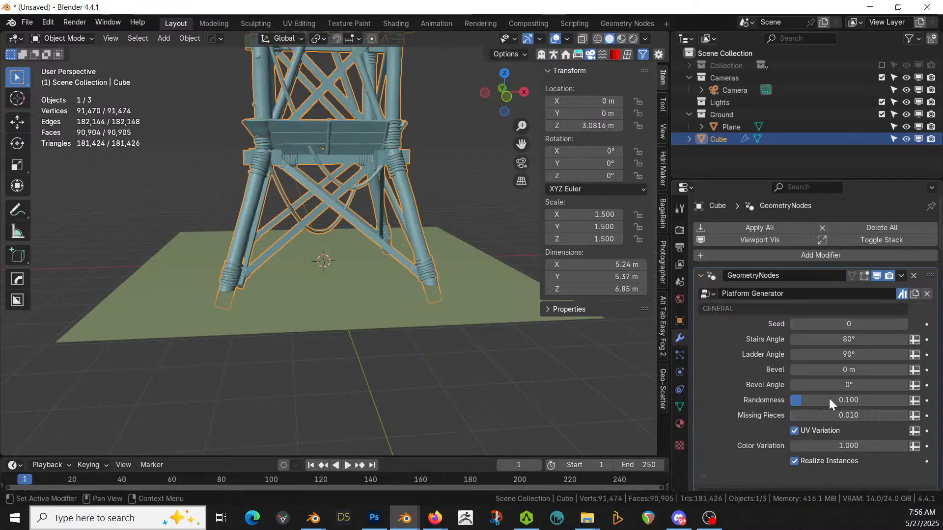
left_click(775, 229)
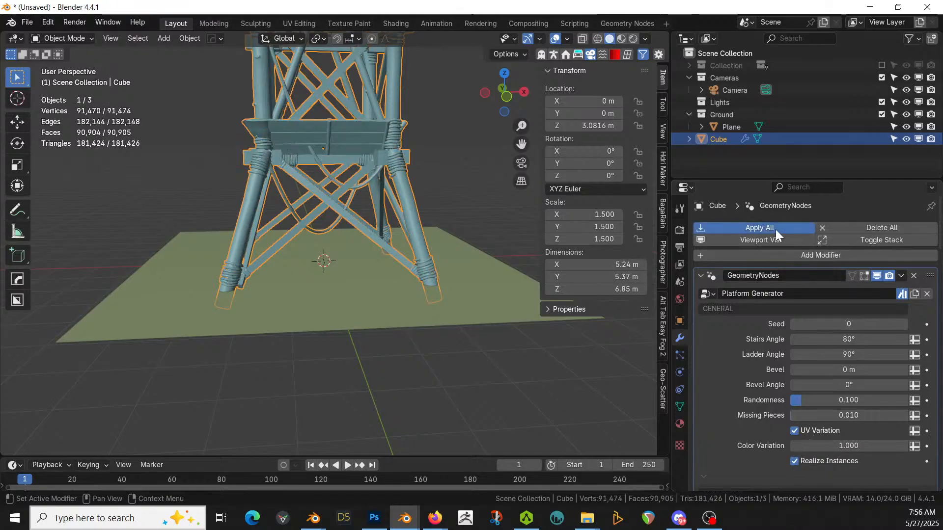
- Isolate the tower in local view and open its mesh for editing
middle_click_drag(447, 236, 249, 279)
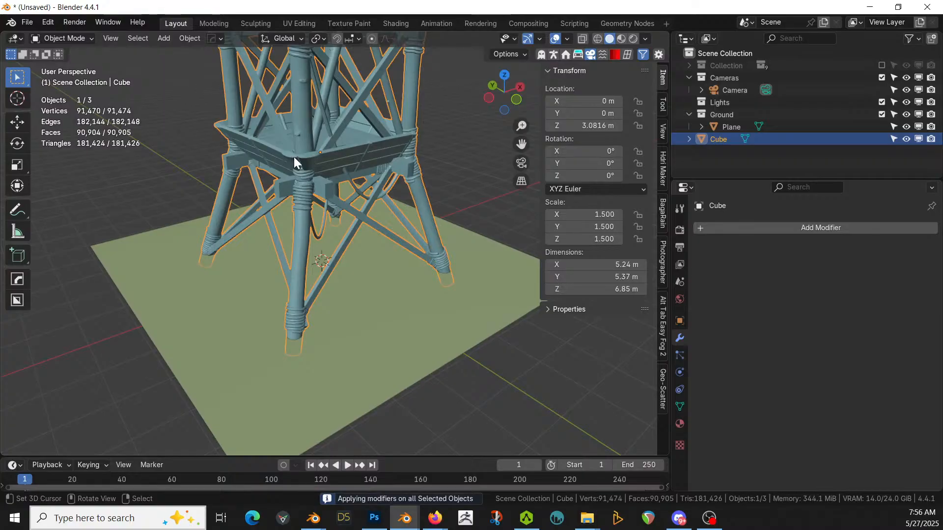
key("KP_Divide")
middle_click_drag(341, 190, 325, 204)
key("Tab")
middle_click_drag(426, 414, 354, 400)
scroll(357, 396, "down", 4)
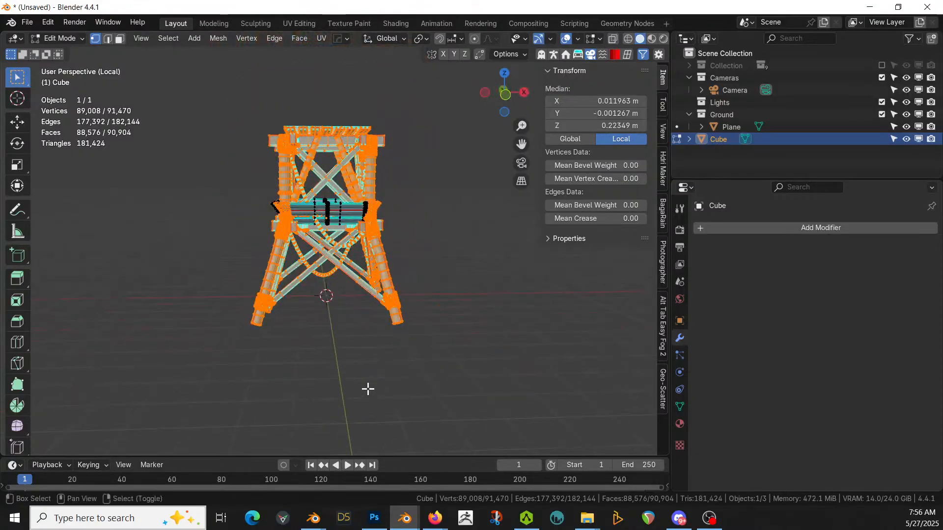
- Delete all linked geometry of the tower's upper section above the lower platform, selecting it through the mesh with X-ray
key("alt+a")
key("alt+z")
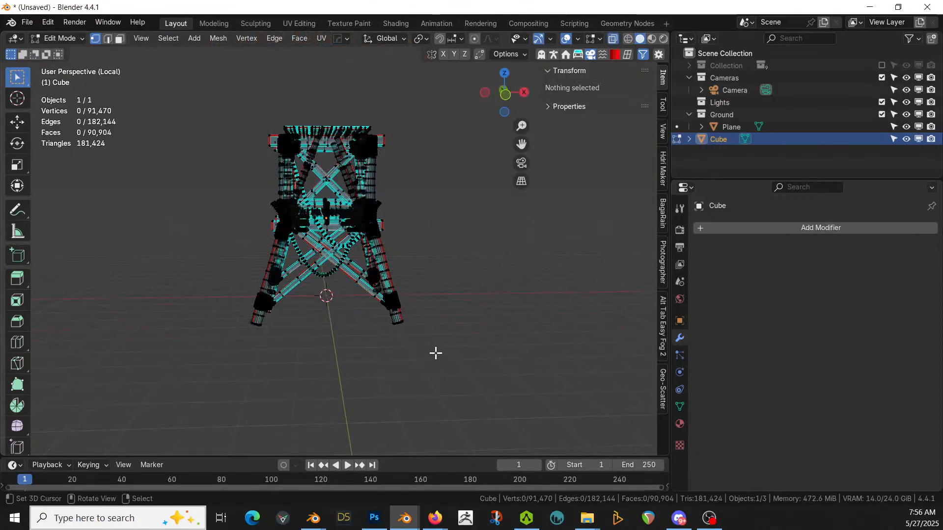
left_click_drag(189, 70, 468, 192)
key("ctrl+l")
key("x")
left_click(468, 192)
middle_click_drag(468, 192, 339, 313)
key("alt+z")
scroll(399, 315, "up", 4)
right_click(270, 191)
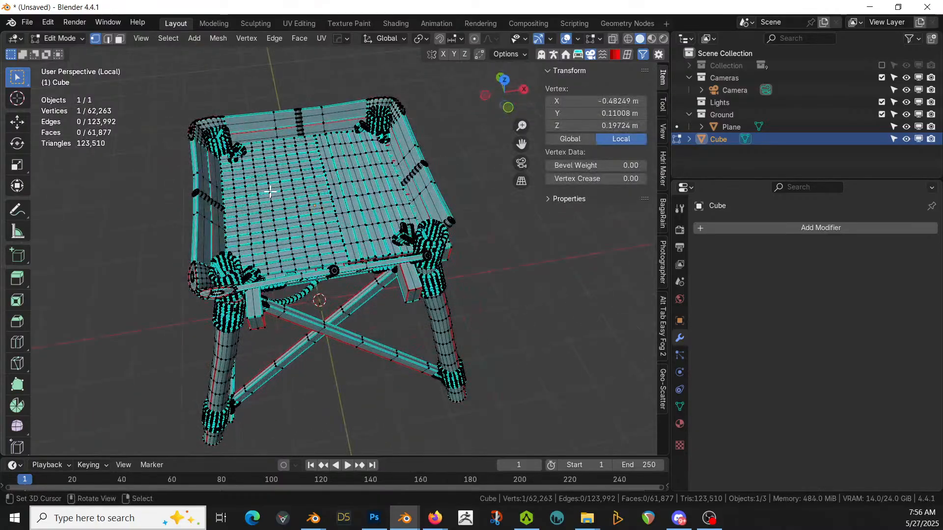
key("KP_1")
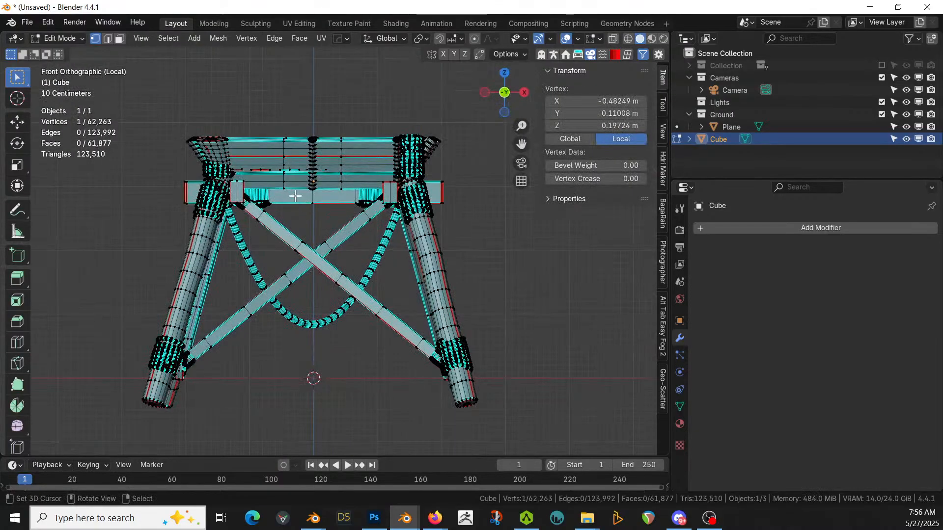
key("alt+z")
key("b")
left_click_drag(265, 94, 347, 183)
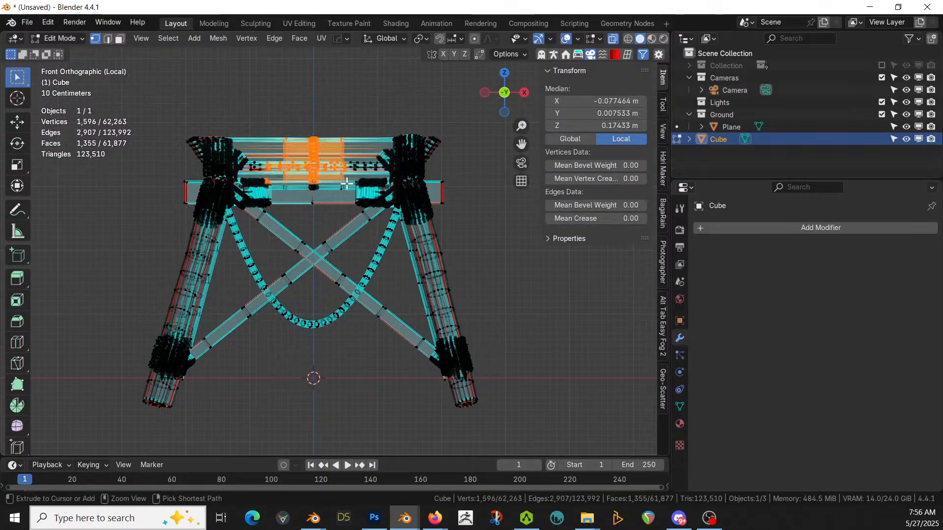
key("ctrl+l")
middle_click_drag(347, 183, 426, 234)
key("alt+z")
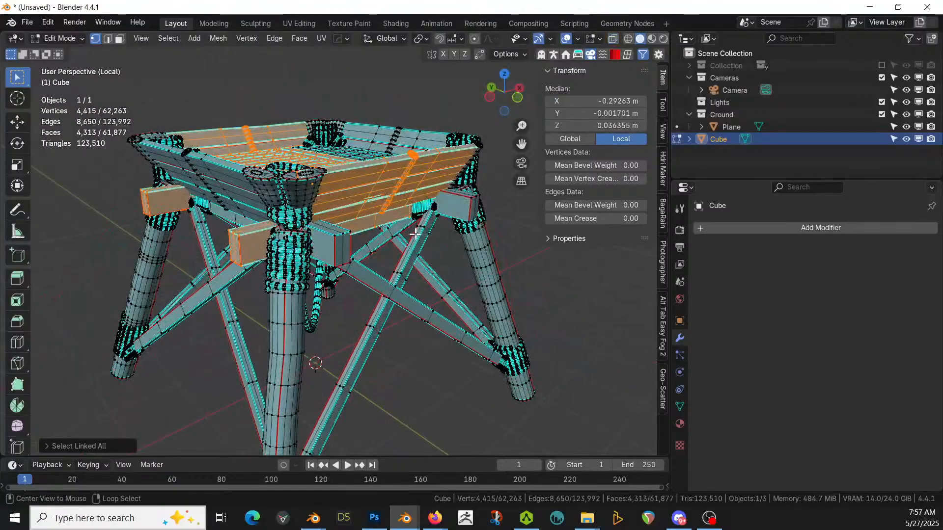
right_click(256, 249, "alt+shift")
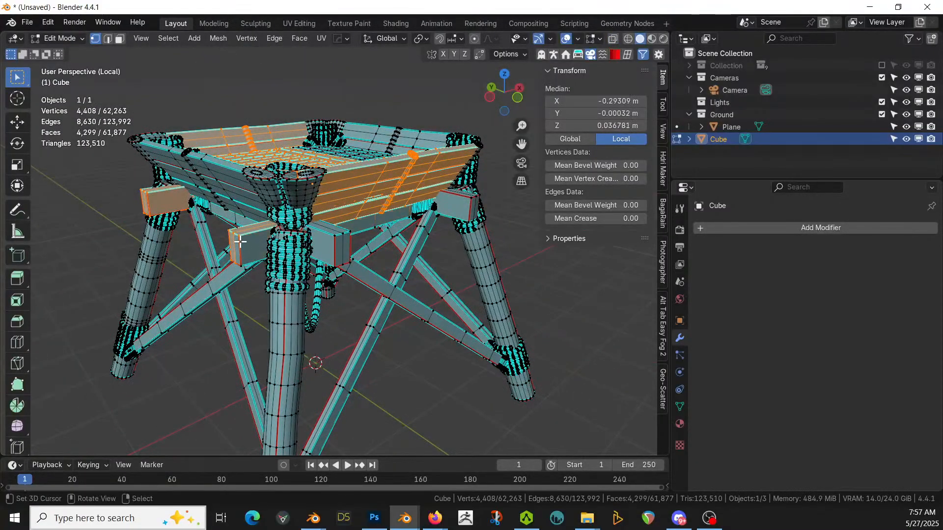
key("g")
left_click(369, 173)
key("ctrl+z")
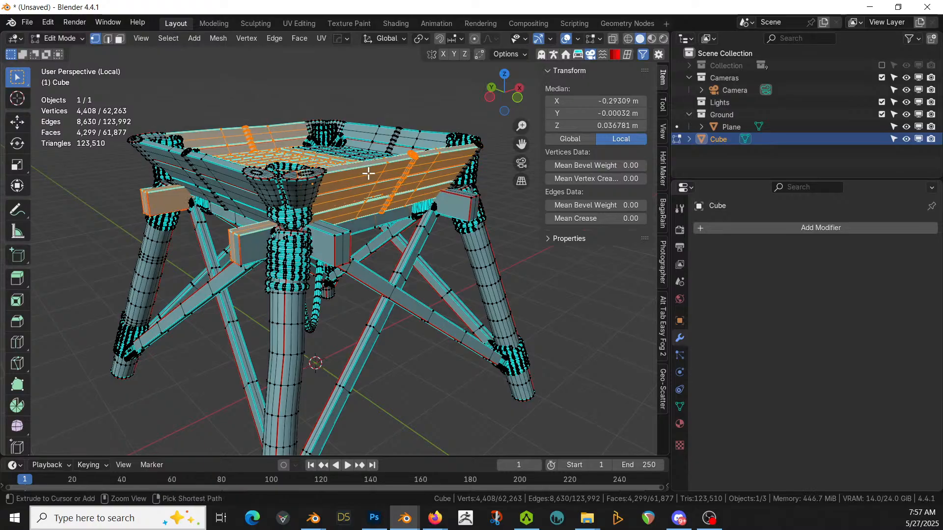
mouse_move(368, 174)
middle_mouse_down()
mouse_move(312, 166)
mouse_move(363, 183)
middle_mouse_up()
left_click(354, 120)
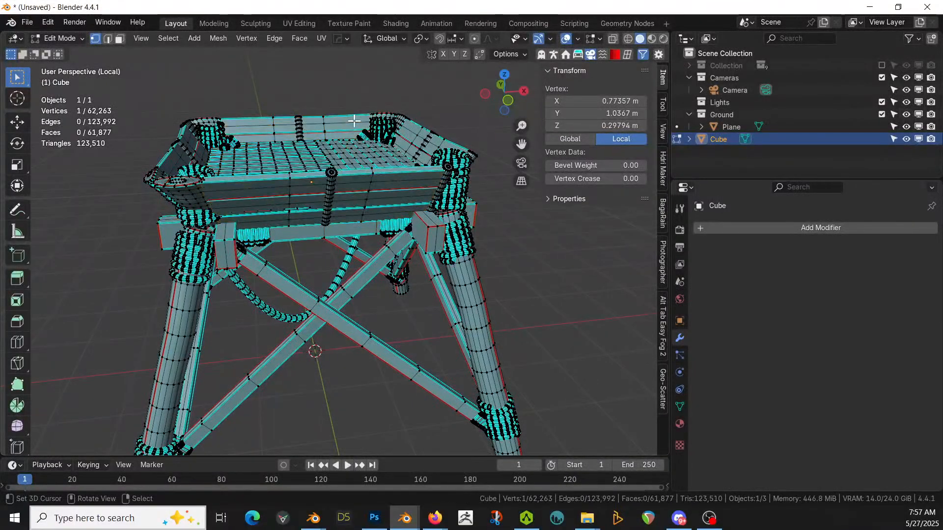
- In face selection mode, select the linked railing boards around the platform and delete their vertices
key("3")
left_click(348, 192)
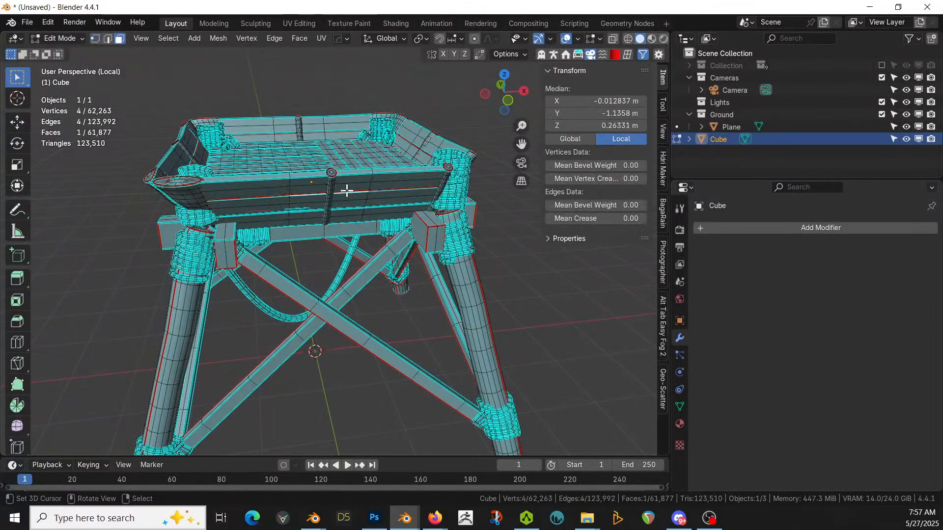
key("l")
key("l")
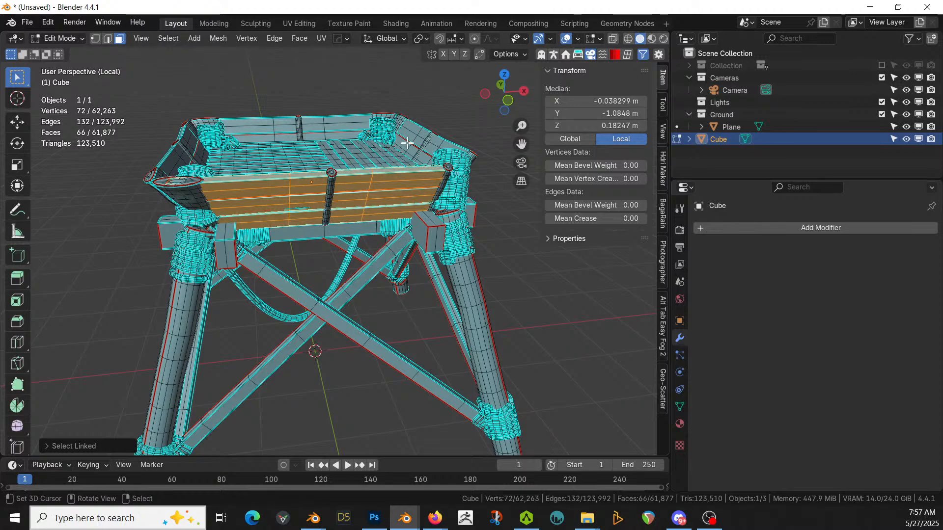
key("l")
key("l")
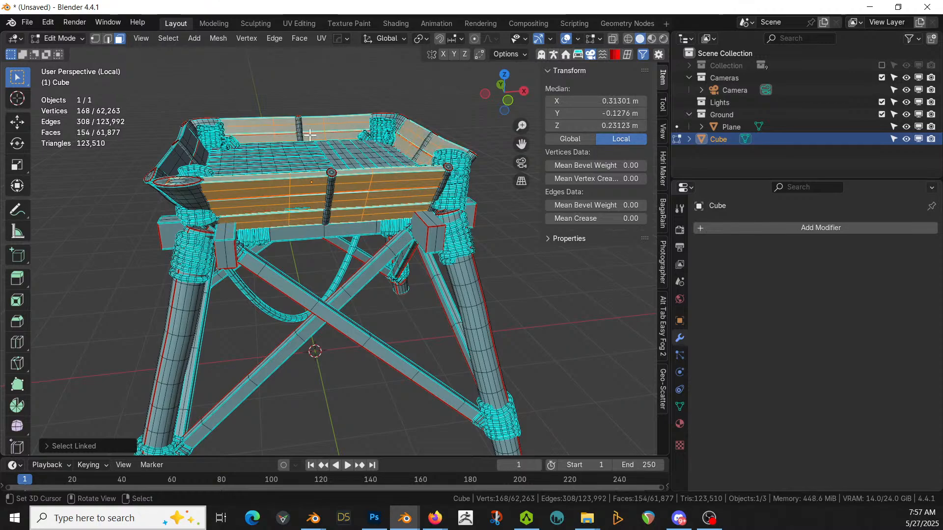
key("l")
key("x")
left_click(302, 211)
- Select the platform's floor planks from underneath with Circle Select, extend to linked geometry, and delete their vertices
middle_click_drag(302, 211, 256, 47)
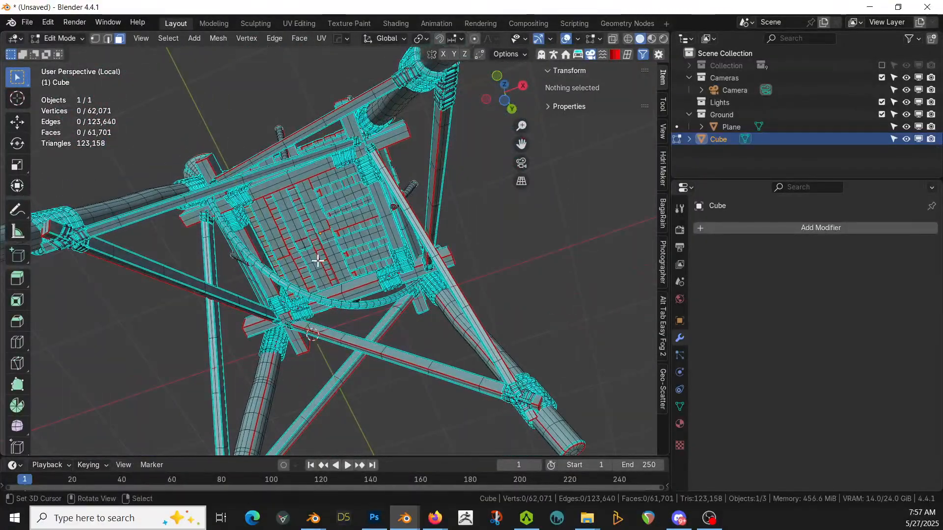
key("c")
mouse_move(311, 248)
left_mouse_down()
mouse_move(274, 248)
mouse_move(326, 207)
mouse_move(339, 253)
mouse_move(318, 266)
mouse_move(351, 248)
mouse_move(345, 217)
mouse_move(306, 206)
left_mouse_up()
key("Escape")
key("ctrl+l")
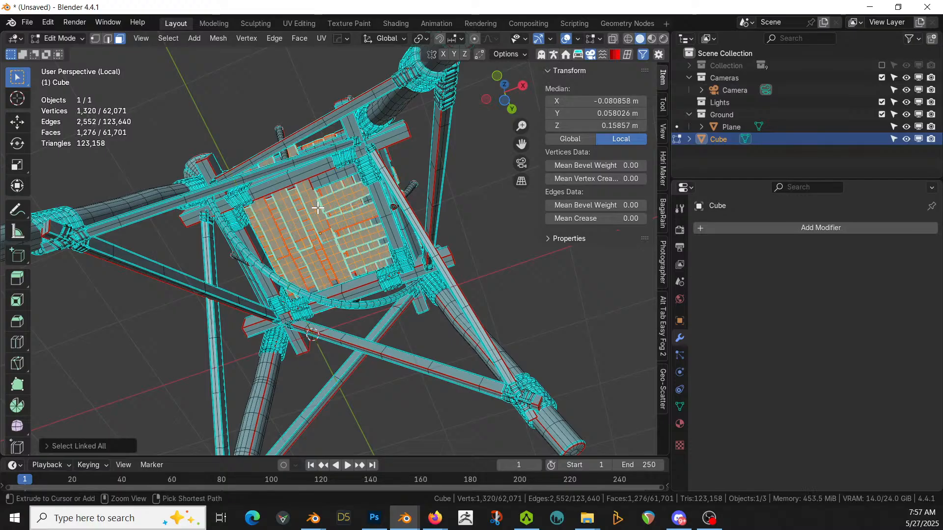
key("x")
left_click(317, 206)
- Delete the leftover floor planks along the platform's front and sides, together with the remaining side railing board
middle_click_drag(317, 206, 362, 371)
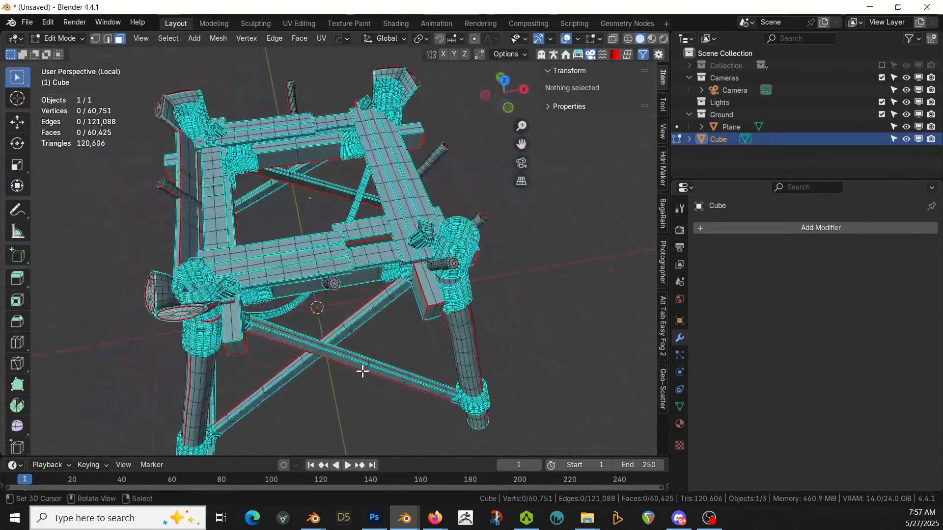
key("l")
key("l")
key("l")
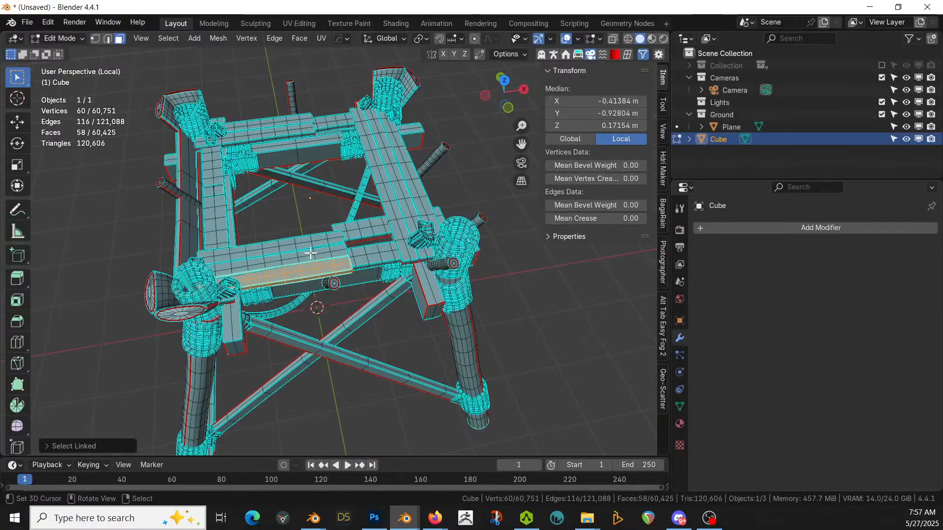
key("l")
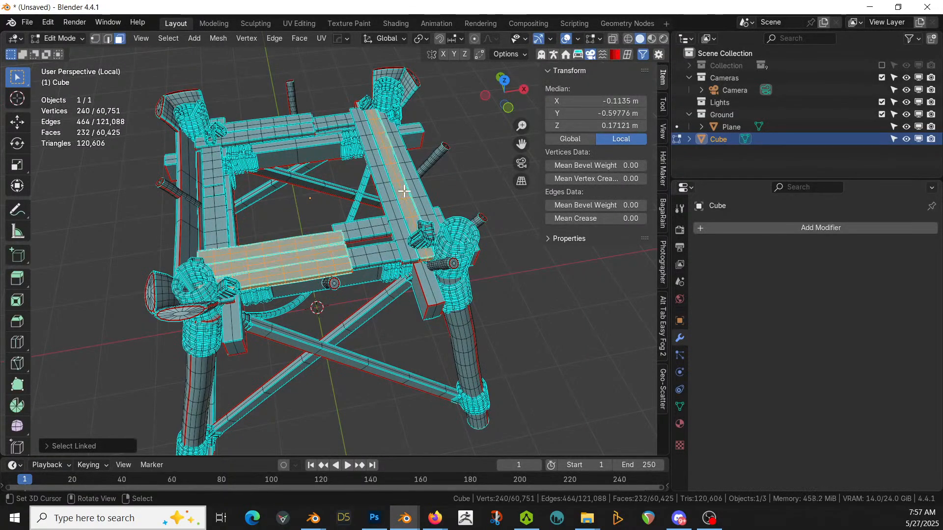
key("l")
key("l")
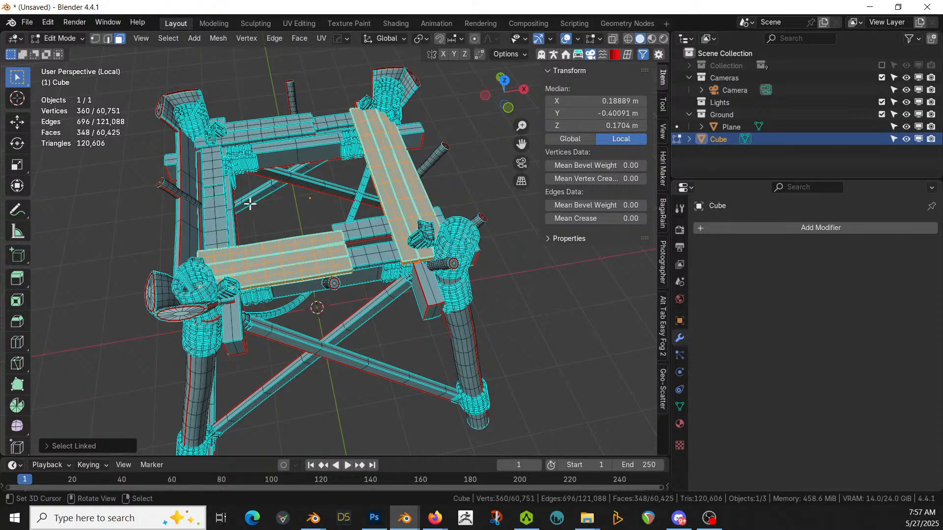
key("l")
key("l")
key("l")
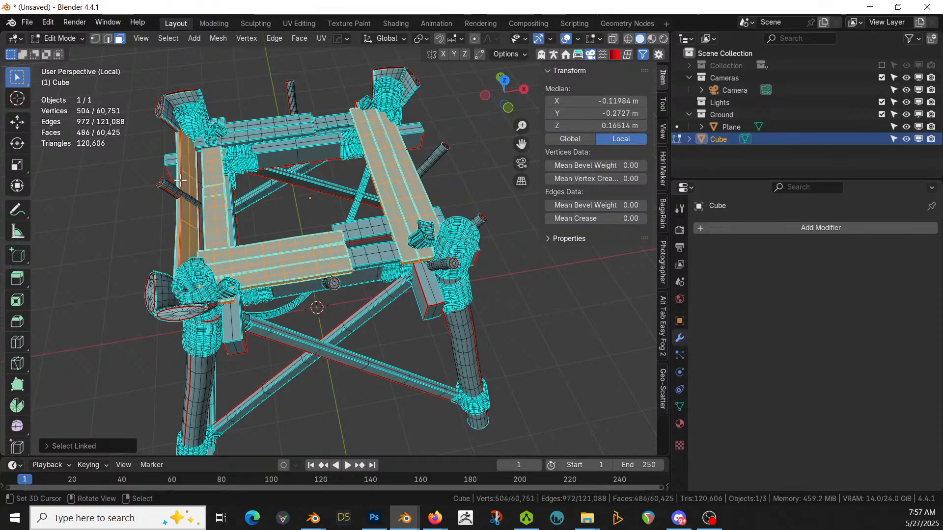
key("x")
left_click(197, 187)
- Delete the two short floor planks left beside the platform's front corner
middle_click_drag(224, 194, 91, 209)
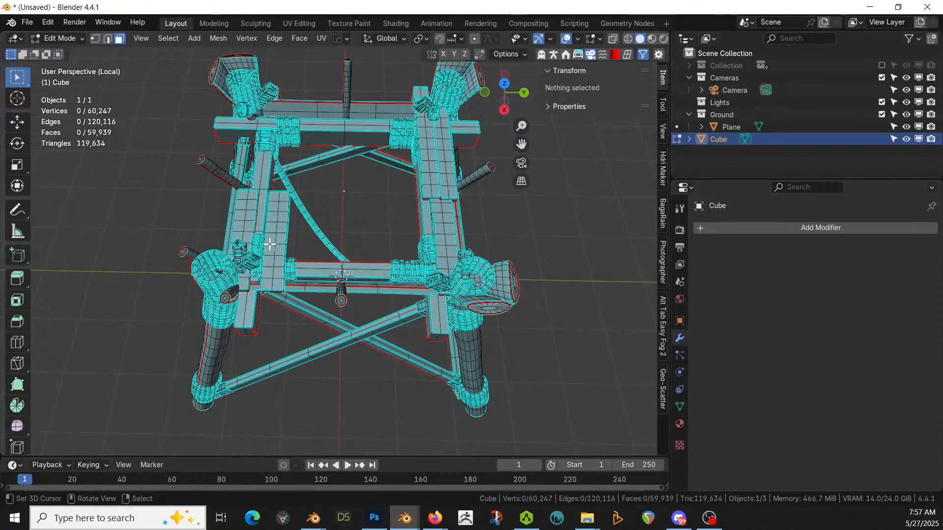
key("l")
key("l")
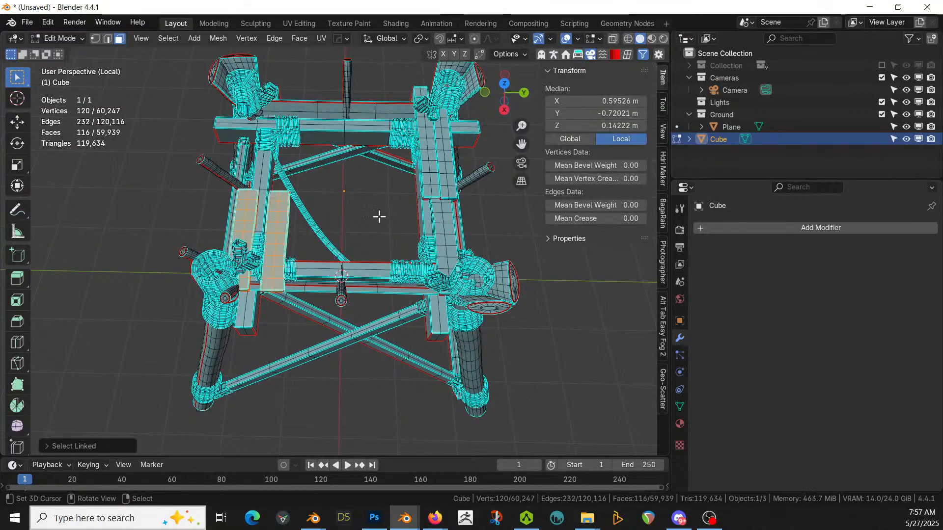
key("x")
left_click(391, 212)
- Delete the two middle railing posts on the platform's front and back sides, including their linked geometry
middle_click_drag(391, 212, 535, 131)
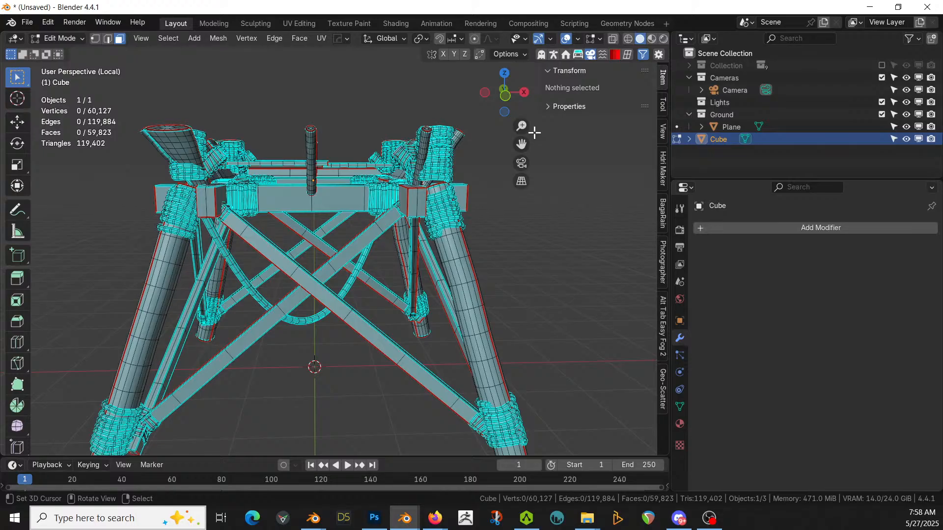
mouse_move(444, 157)
middle_mouse_down()
mouse_move(467, 152)
mouse_move(471, 204)
mouse_move(457, 190)
middle_mouse_up()
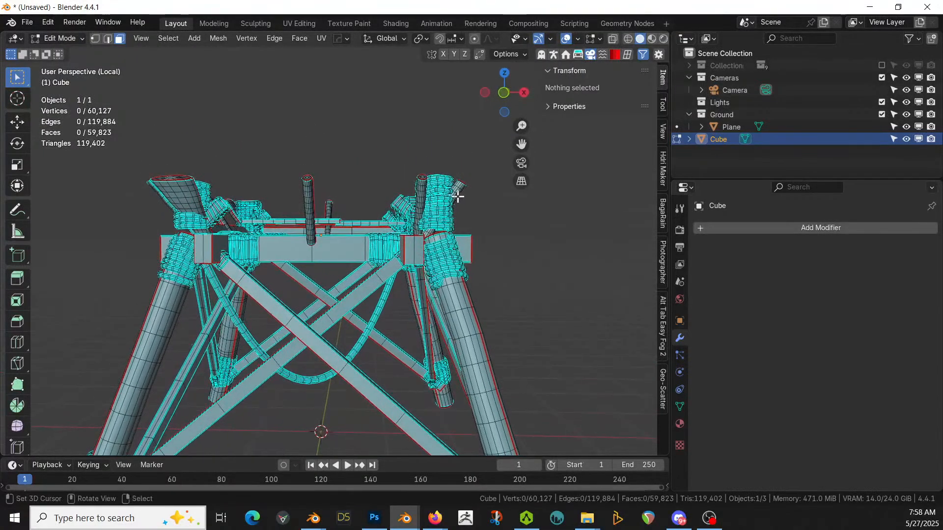
key("c")
left_click_drag(301, 185, 330, 196)
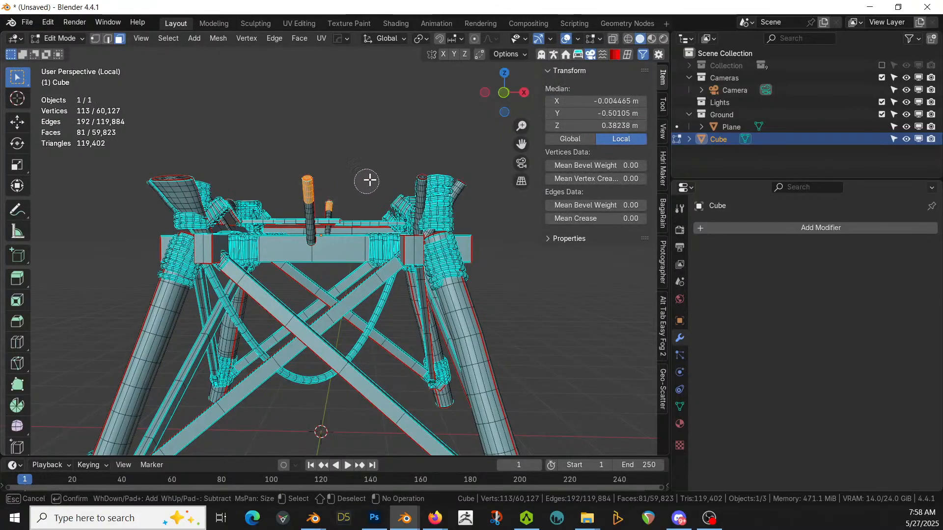
right_click(407, 157)
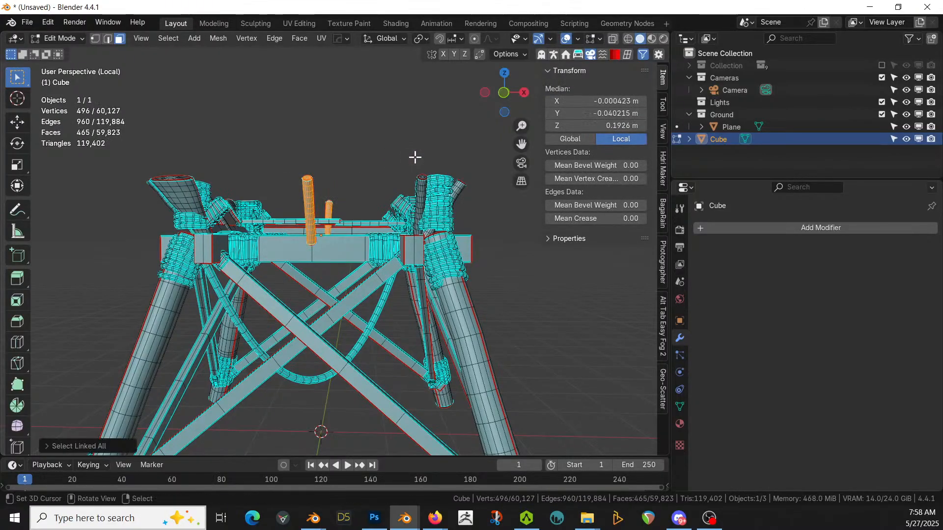
key("x")
left_click(412, 161)
- Delete the two middle railing posts on the platform's remaining opposite sides, including their linked geometry
middle_click_drag(449, 243, 305, 249)
key("c")
left_click_drag(313, 192, 347, 191)
right_click(321, 172)
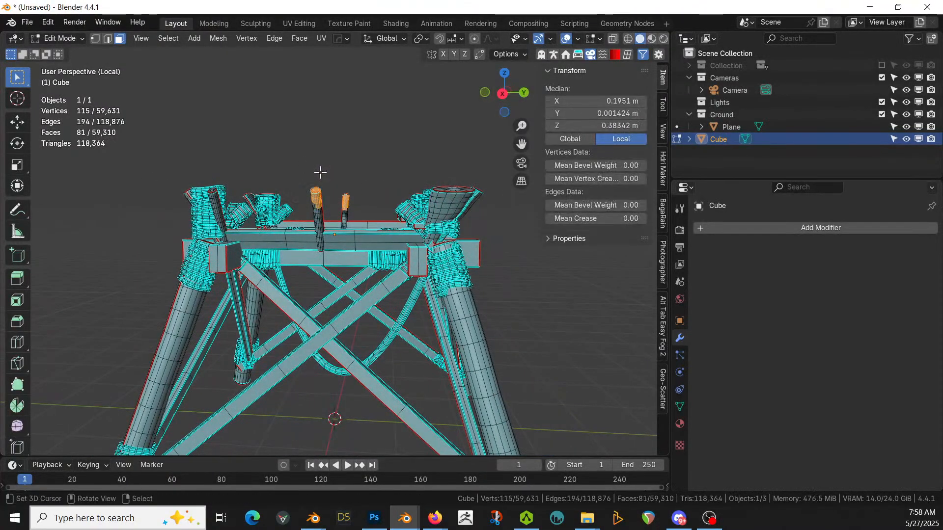
key("ctrl+l")
key("x")
left_click(320, 172)
- Delete the two thin slanted railing posts at one corner of the platform
middle_click_drag(320, 172, 215, 208)
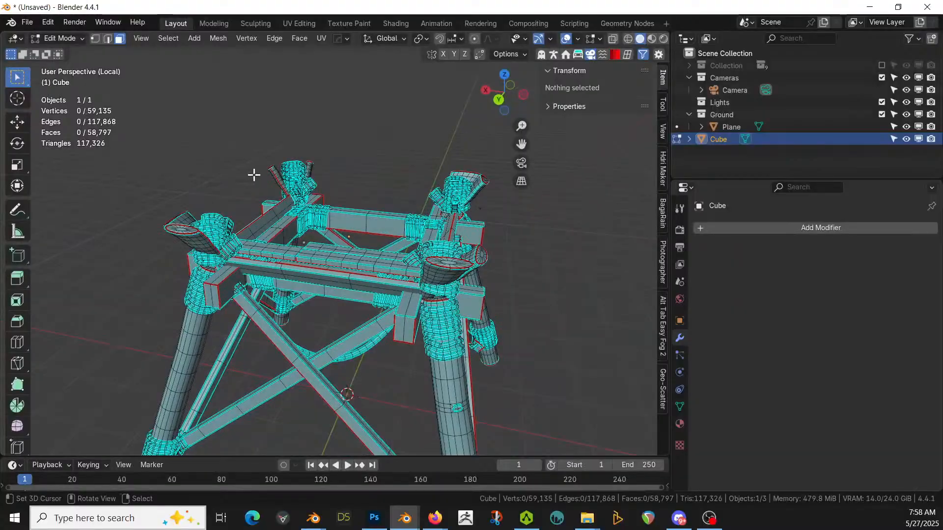
scroll(252, 174, "up", 2)
key("l")
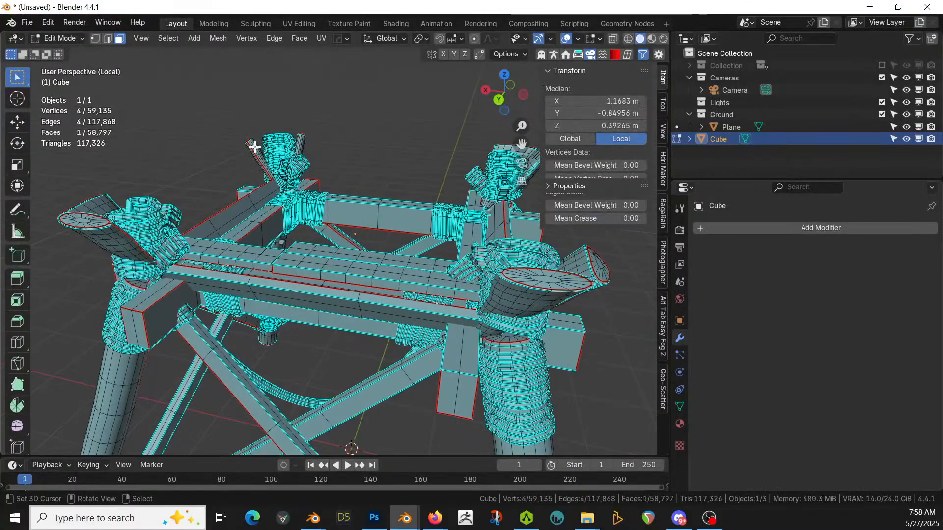
middle_click_drag(285, 181, 344, 241)
key("x")
left_click(199, 217)
- Delete the rope hanging beneath the platform with all its linked geometry
left_click(321, 271)
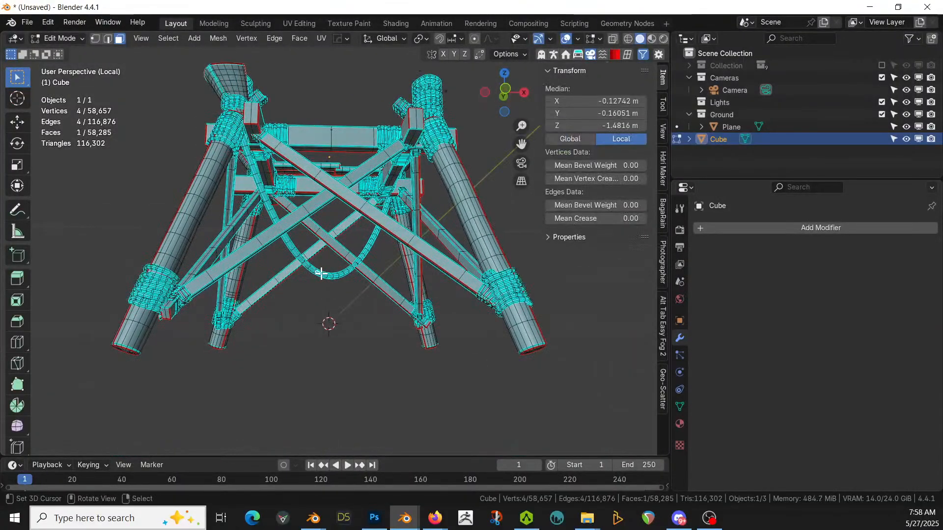
key("ctrl+l")
key("x")
left_click(295, 274)
- Delete the four crossed diagonal braces on the front and back sides of the tower's legs, including their linked geometry
left_click(297, 223)
key("ctrl+l")
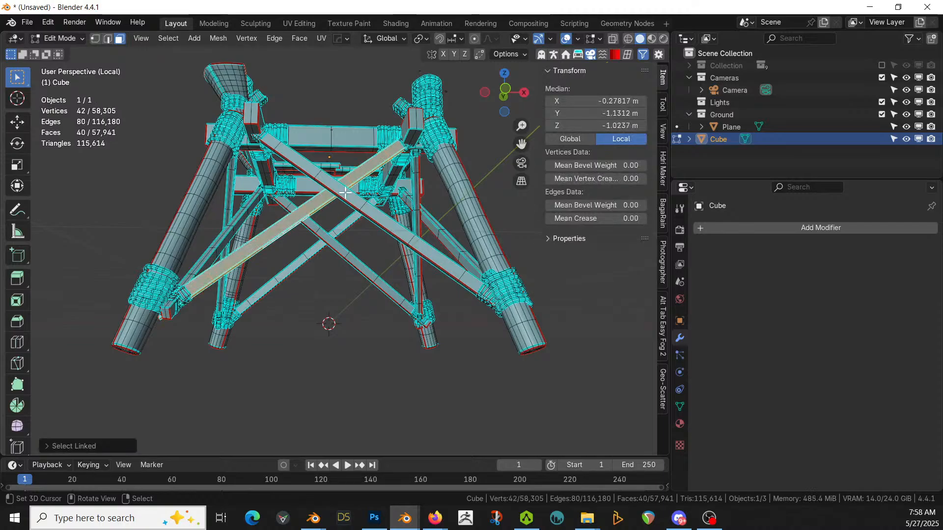
key("l")
key("l")
key("l")
key("x")
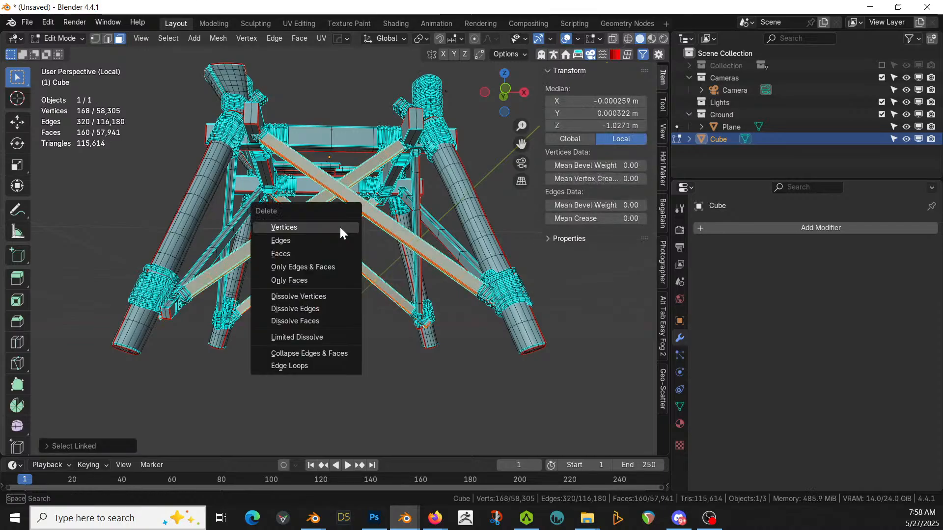
left_click(340, 227)
- Delete the short flat planks lying on one side beam of the platform frame, including their linked geometry
middle_click_drag(340, 227, 331, 274)
left_click(285, 154)
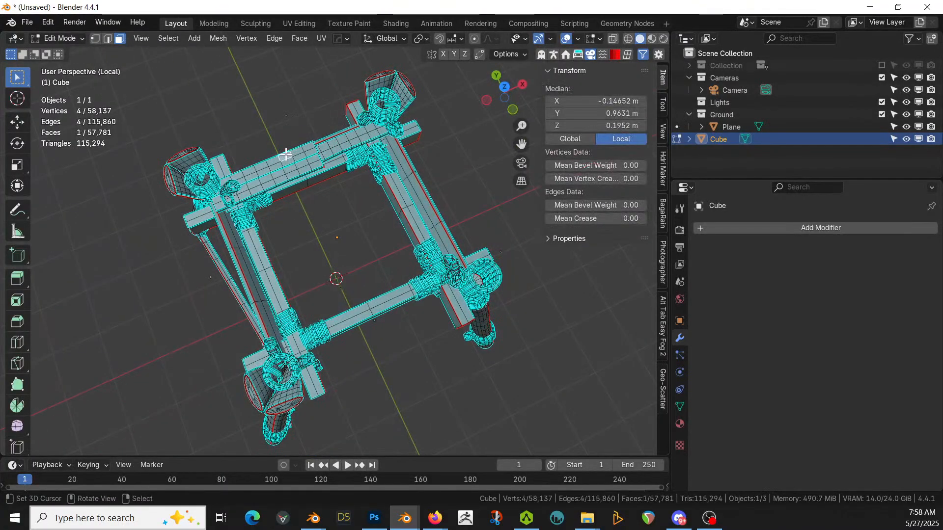
key("ctrl+l")
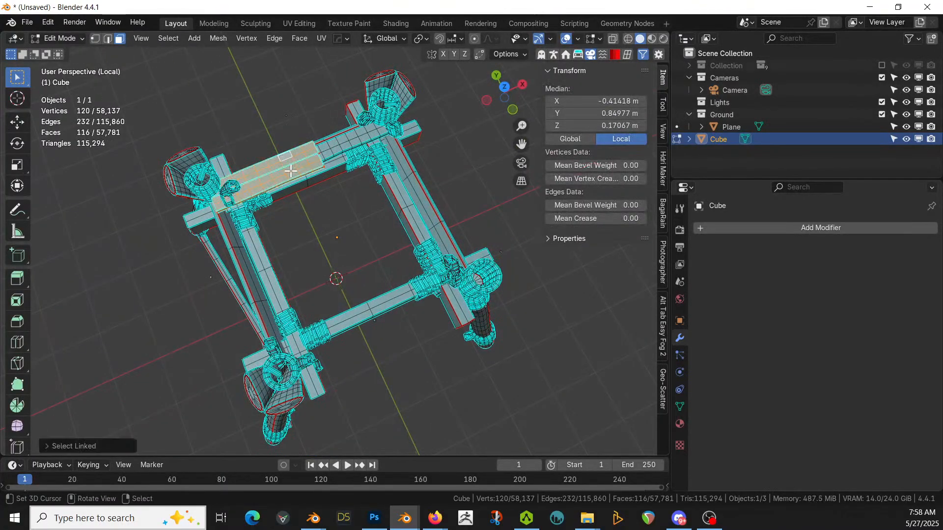
key("x")
left_click(320, 156)
- Delete the remaining flat planks resting on the platform frame's beams, including their linked geometry
middle_click_drag(319, 156, 286, 120)
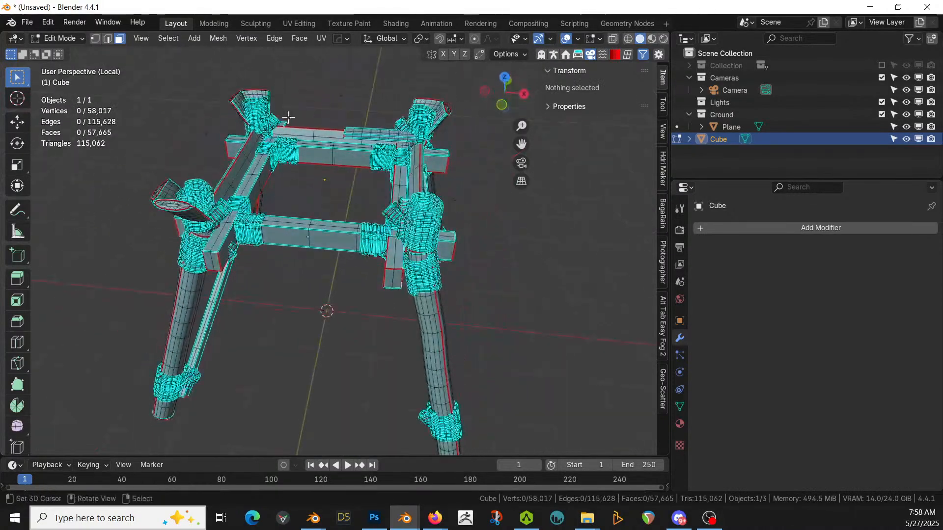
scroll(308, 164, "up", 3)
key("l")
key("l")
key("l")
key("l")
middle_click_drag(444, 147, 474, 181)
key("x")
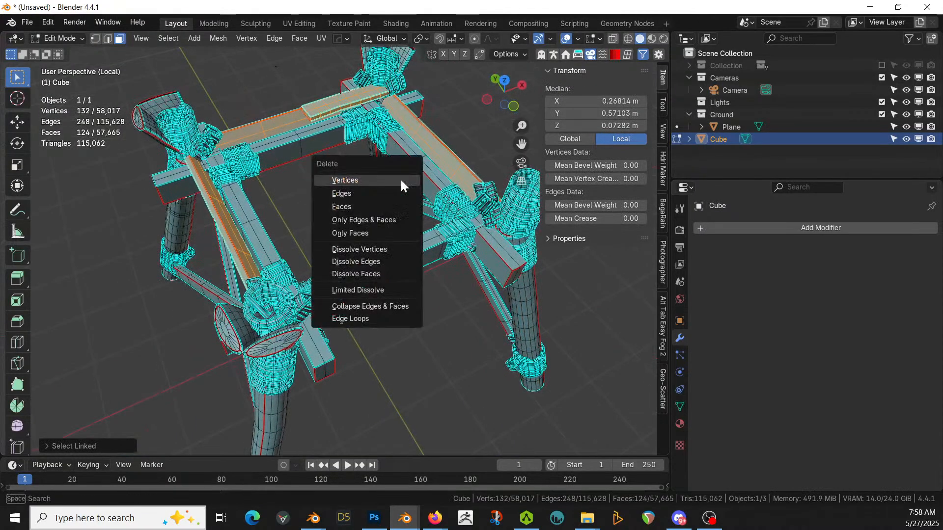
left_click(400, 179)
middle_click_drag(399, 178, 562, 249)
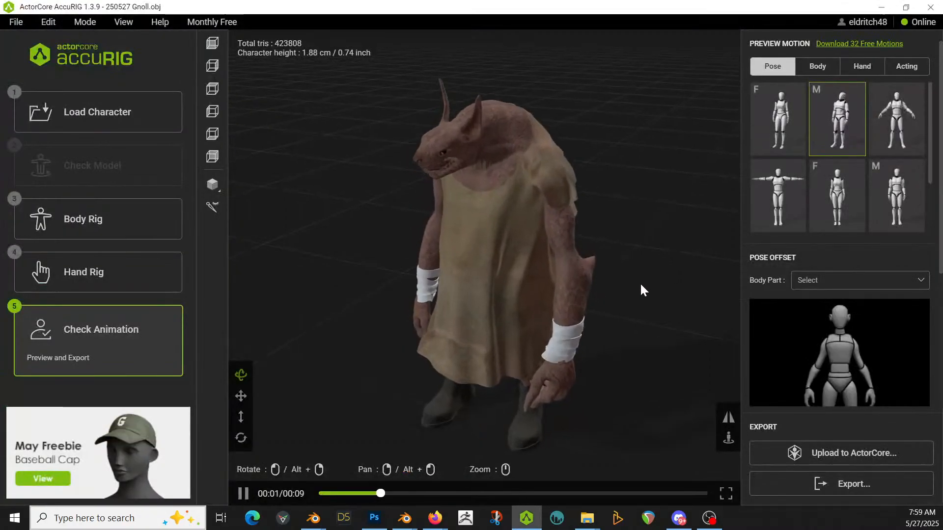
- In AccuRIG, examine the rigged gnoll from the front and preview it with the male walking motion from the acting set
scroll(564, 337, "down", 5)
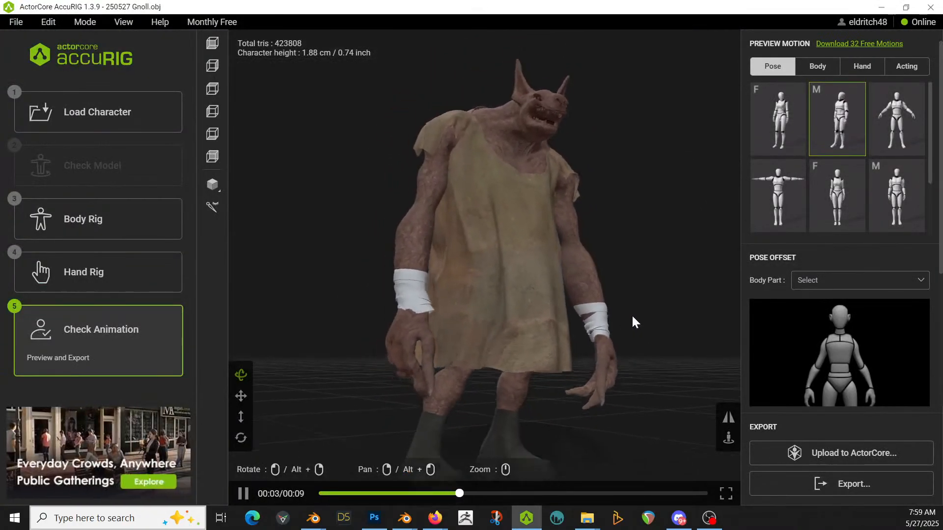
left_click_drag(632, 317, 576, 328)
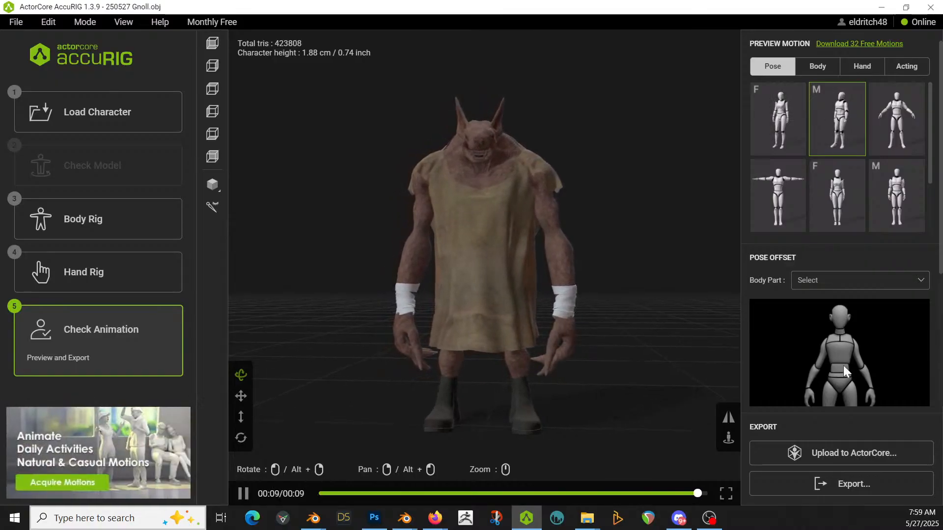
left_click(908, 68)
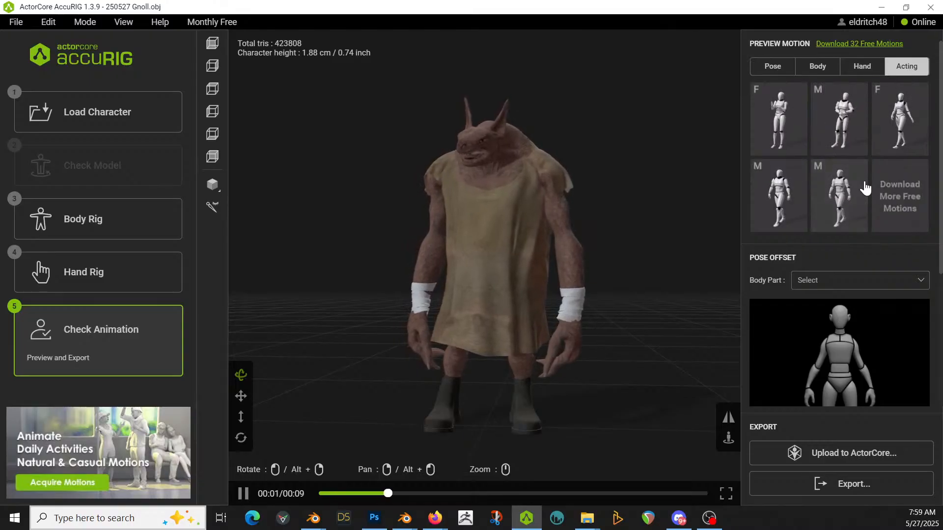
left_click(841, 194)
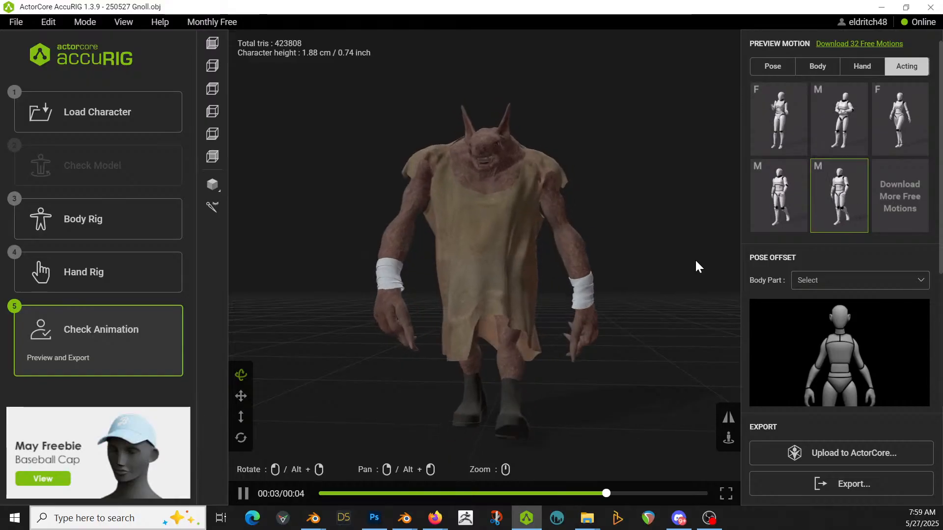
- Export the gnoll as FBX for Blender, named 250527 Gnoll Rigged, with original-size non-embedded textures, and close AccuRIG without saving its data
left_click(840, 484)
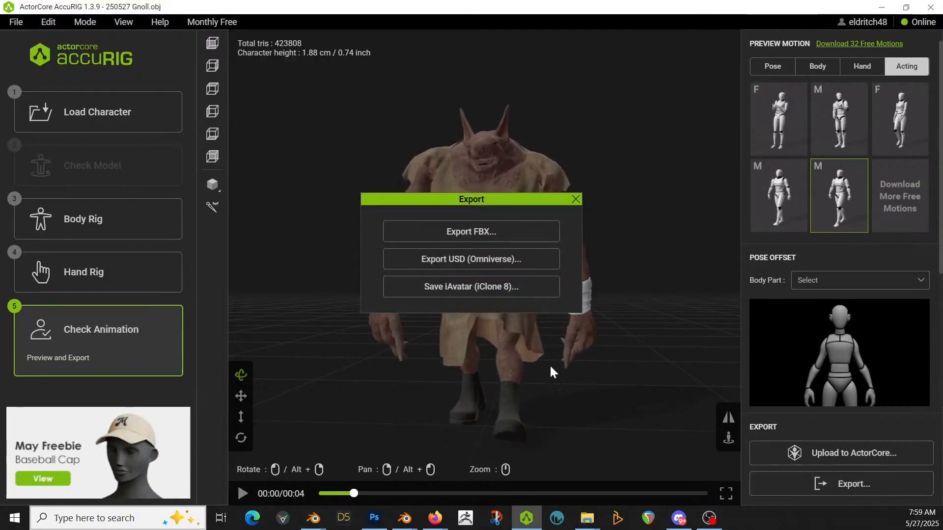
left_click(479, 243)
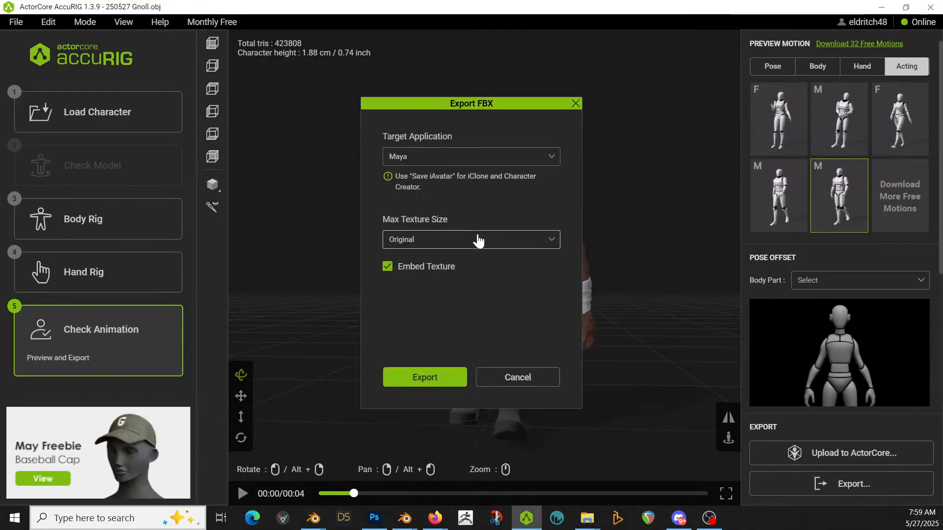
left_click(426, 157)
left_click(426, 270)
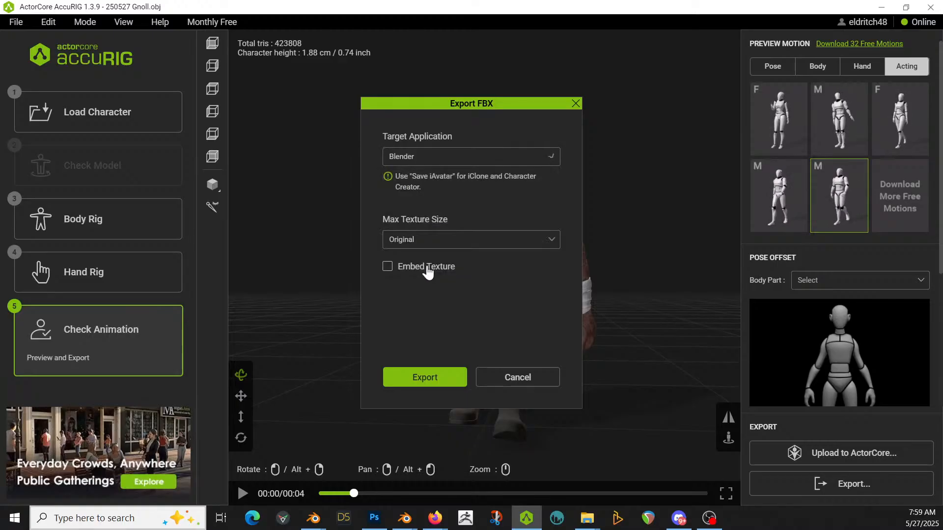
left_click(425, 377)
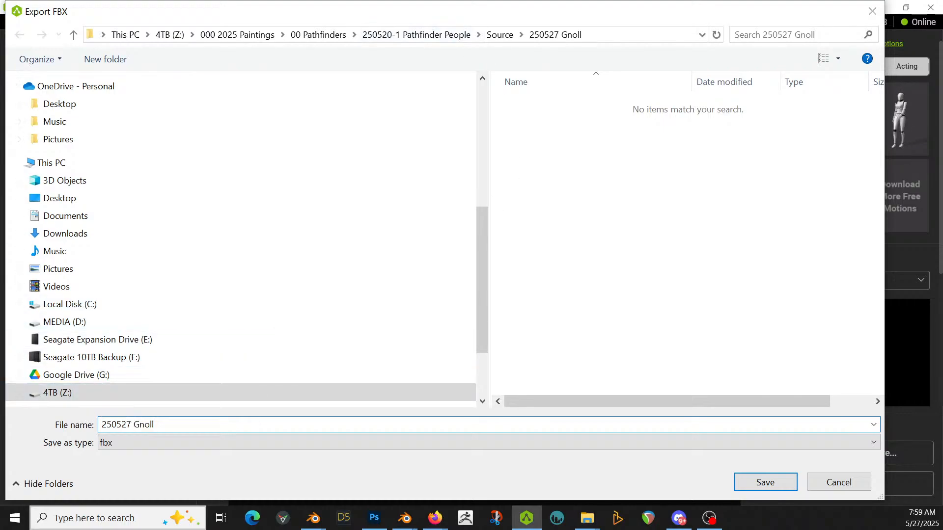
key("Return")
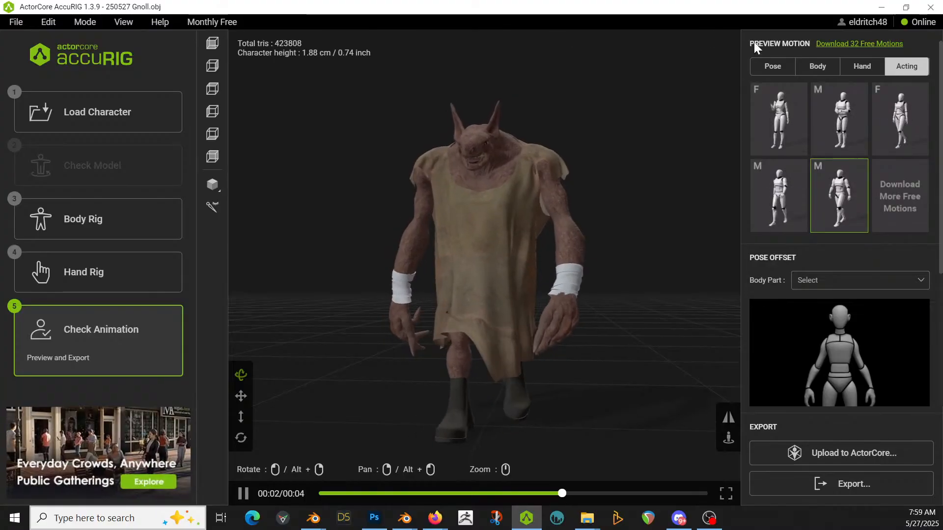
left_click(924, 8)
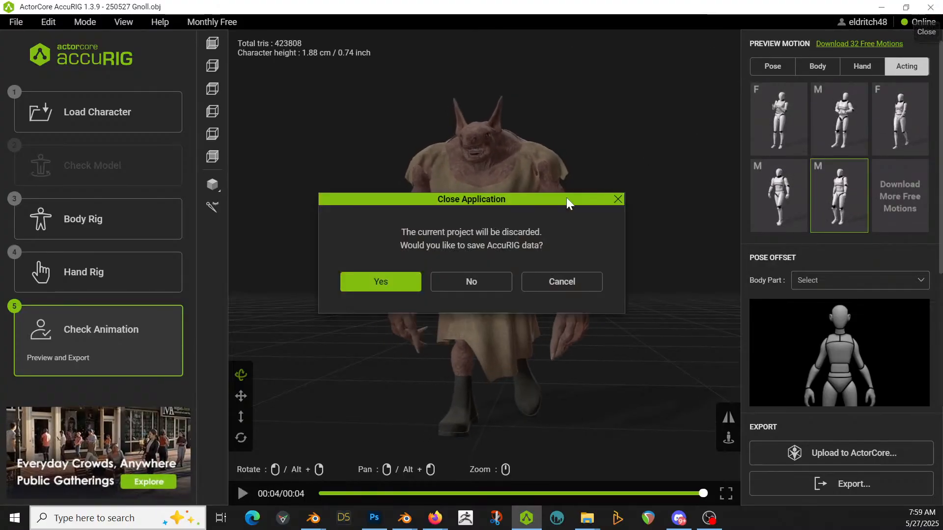
left_click(491, 284)
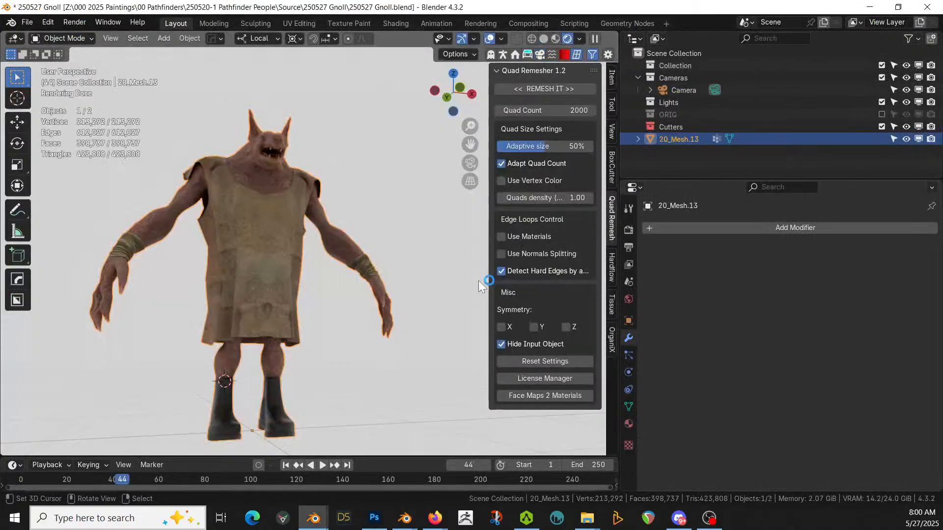
- In the Blender gnoll file, move the gnoll mesh to a new collection named Unrigged and exclude that collection from the view layer
key("m")
left_click(289, 270)
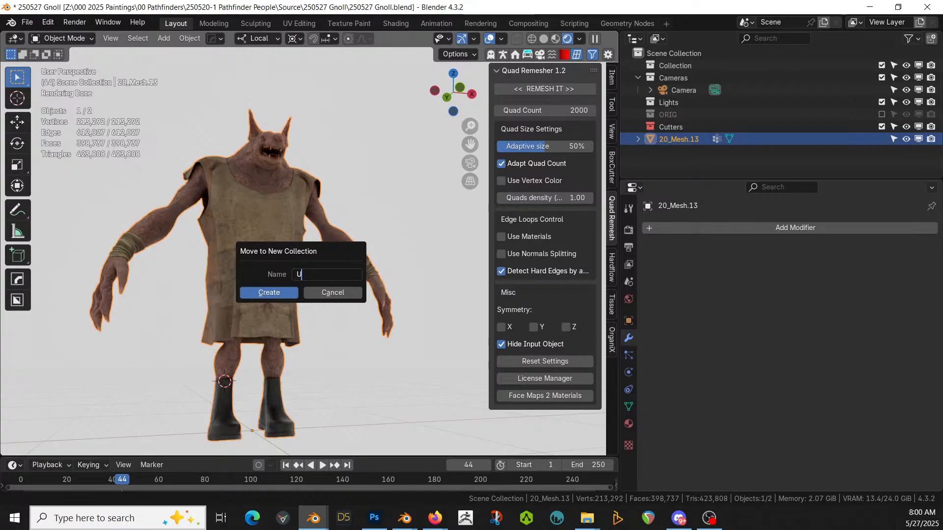
type("Unrigged")
key("Return")
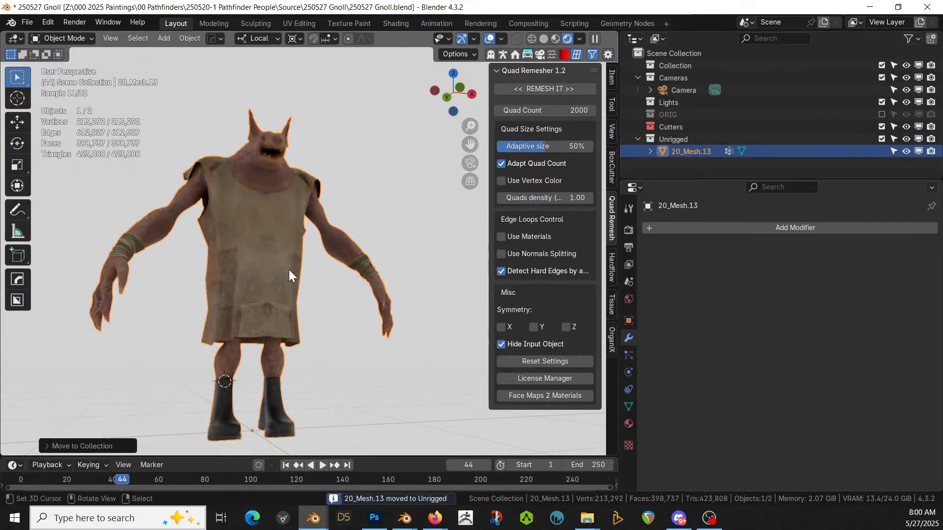
left_click(882, 139)
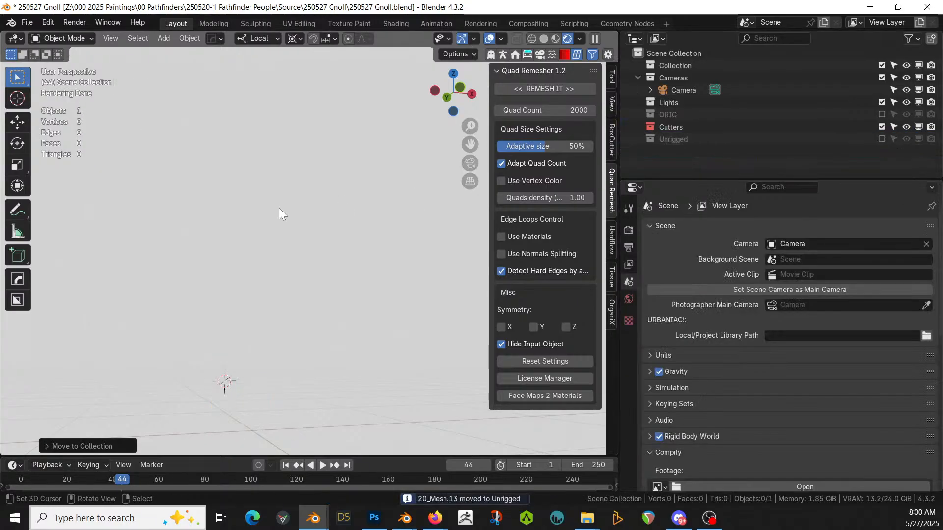
- Switch the viewport to solid shading and snap the 3D cursor to the world origin
key("z")
key("6")
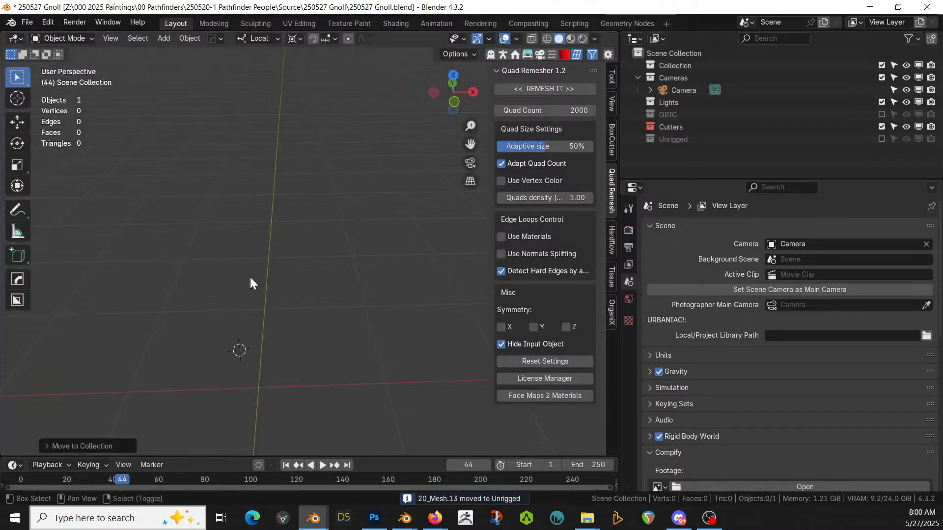
key("shift+s")
key("1")
key("F4")
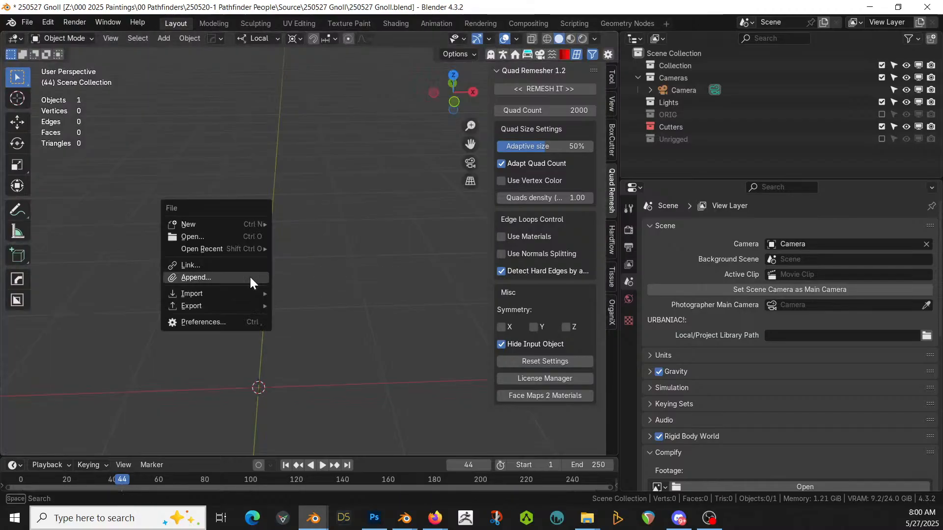
left_click(250, 275)
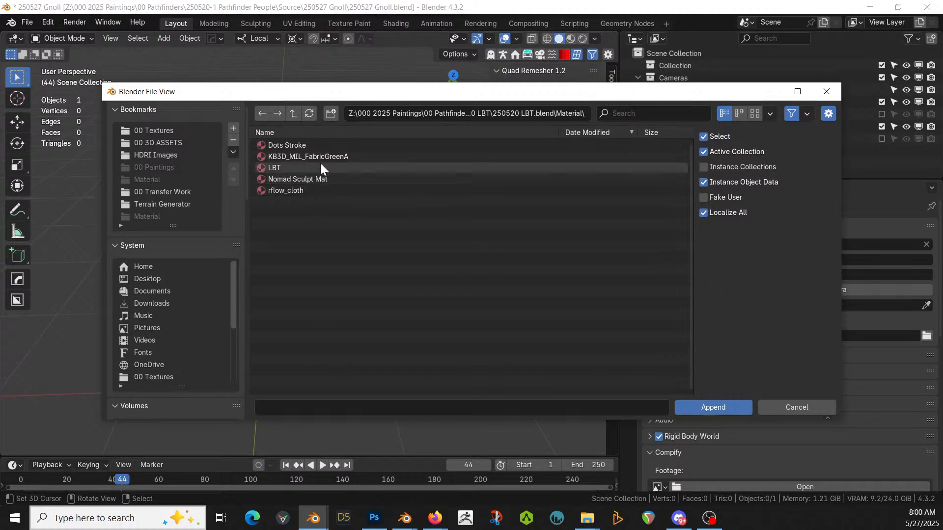
left_click(294, 113)
left_click(294, 113)
key("Escape")
- Import 250527 Gnoll Rigged.fbx into the scene with the default FBX settings
key("F4")
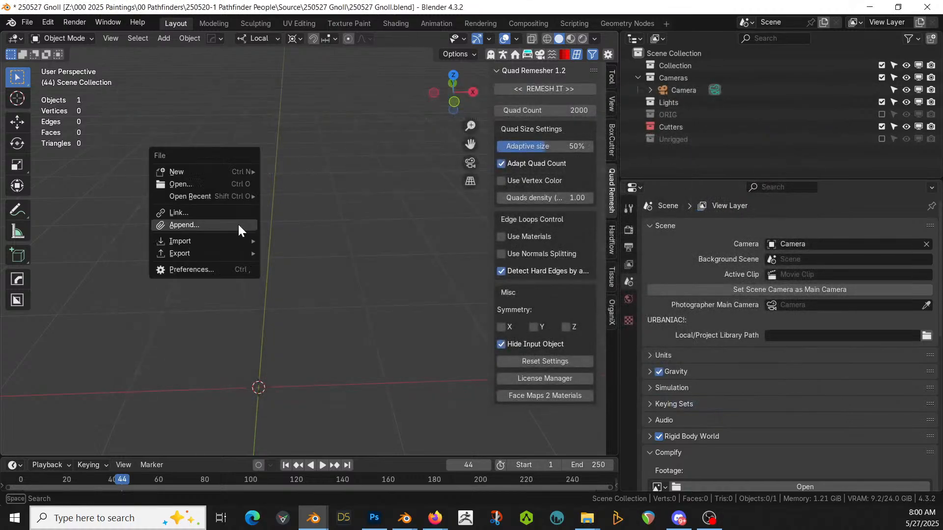
mouse_move(230, 241)
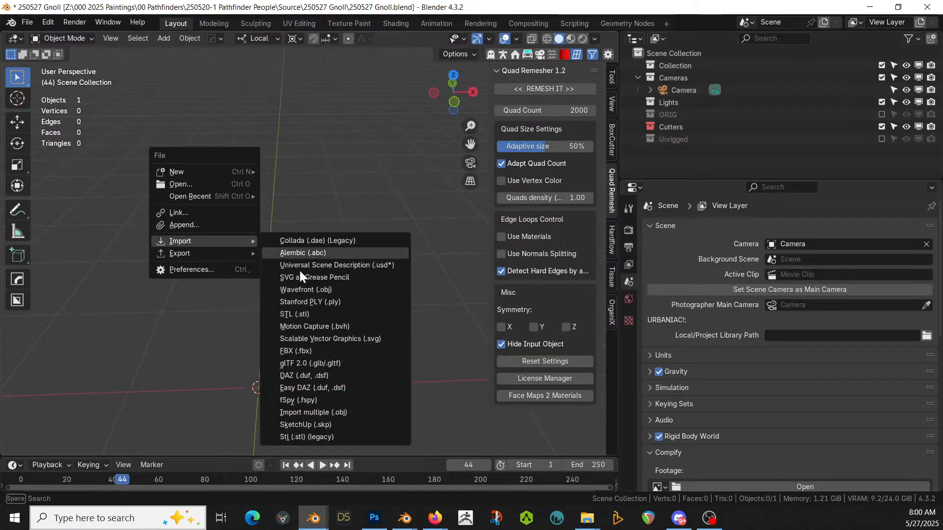
left_click(338, 349)
left_click(317, 168)
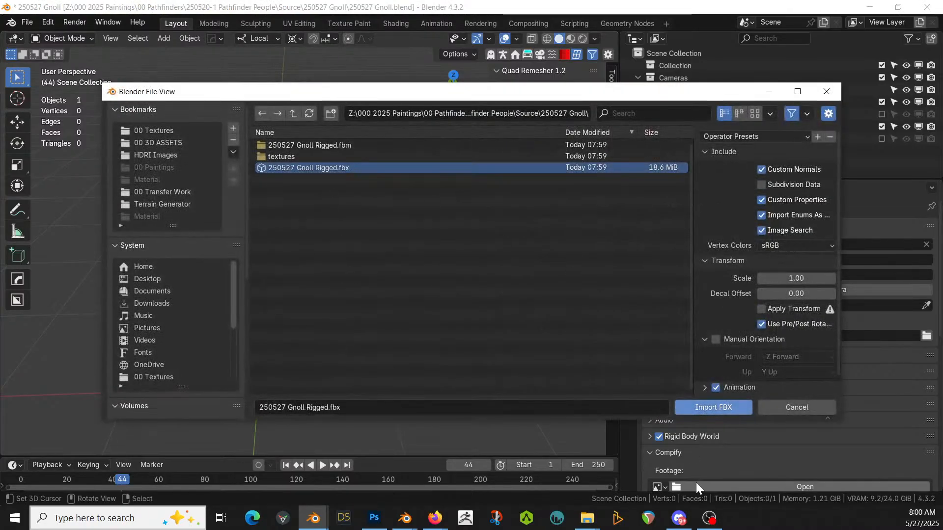
left_click(719, 407)
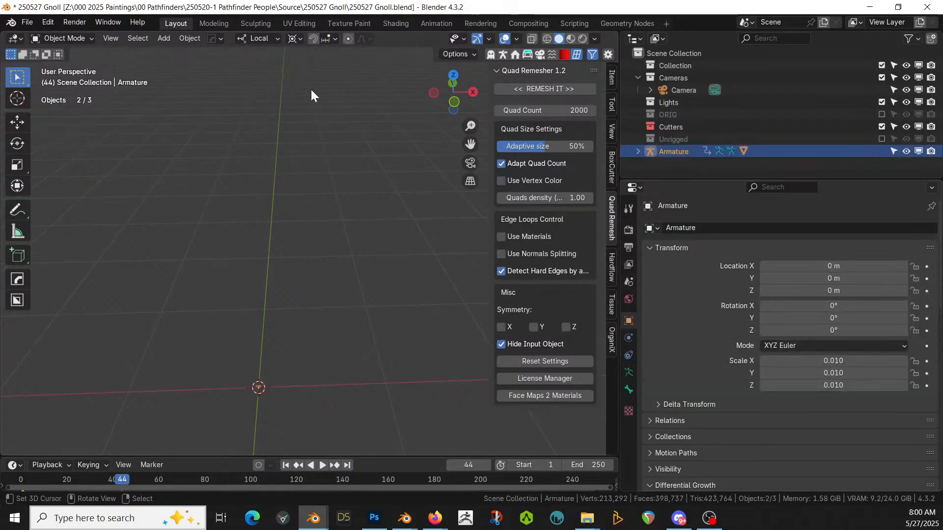
- Snap the imported gnoll rig to the 3D cursor at the world origin and clear its scale to 1
key("shift+s")
left_click(255, 235)
key("shift+s")
left_click(317, 281)
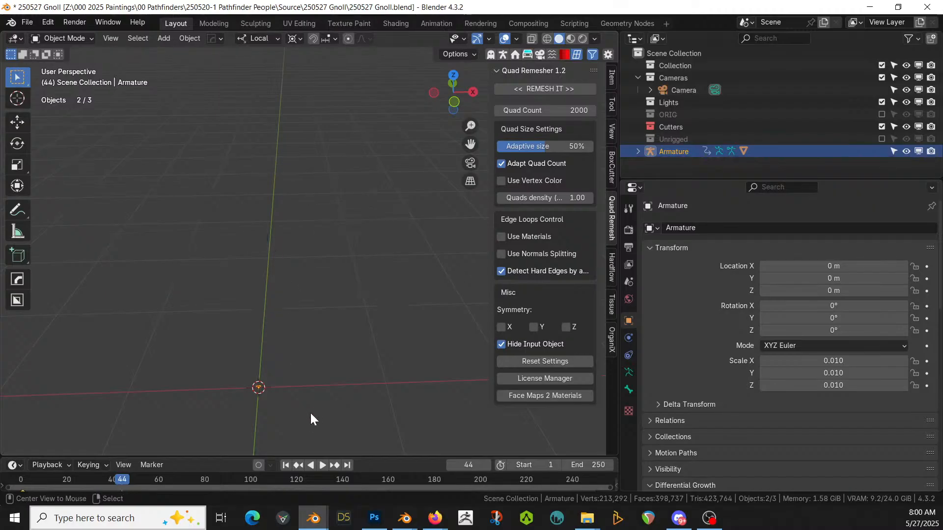
key("alt+s")
middle_click_drag(310, 414, 339, 287)
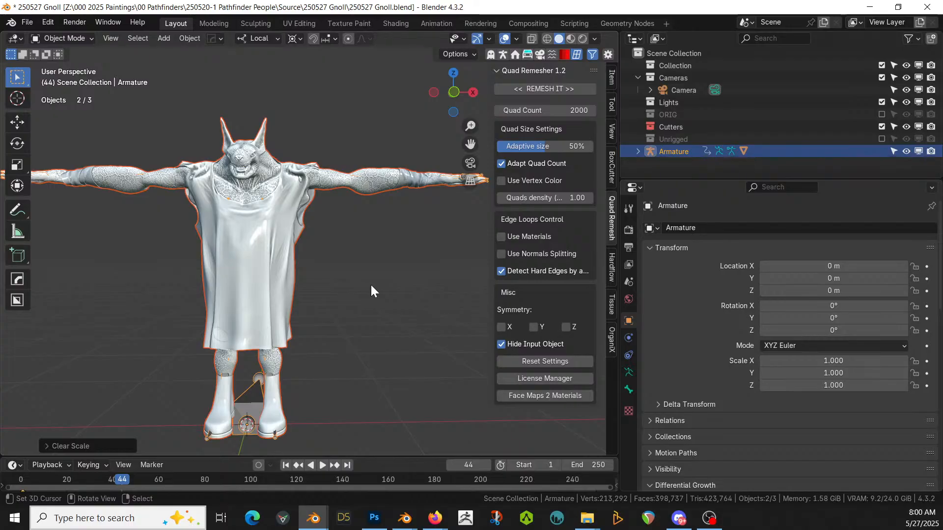
- Replace the gnoll.001 material on the rigged mesh with the original gnoll material
left_click(343, 177)
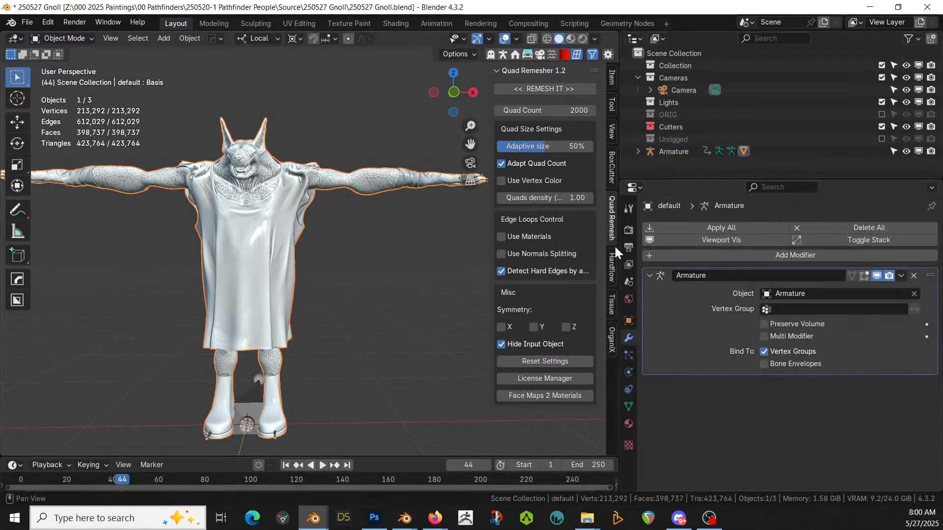
left_click(629, 422)
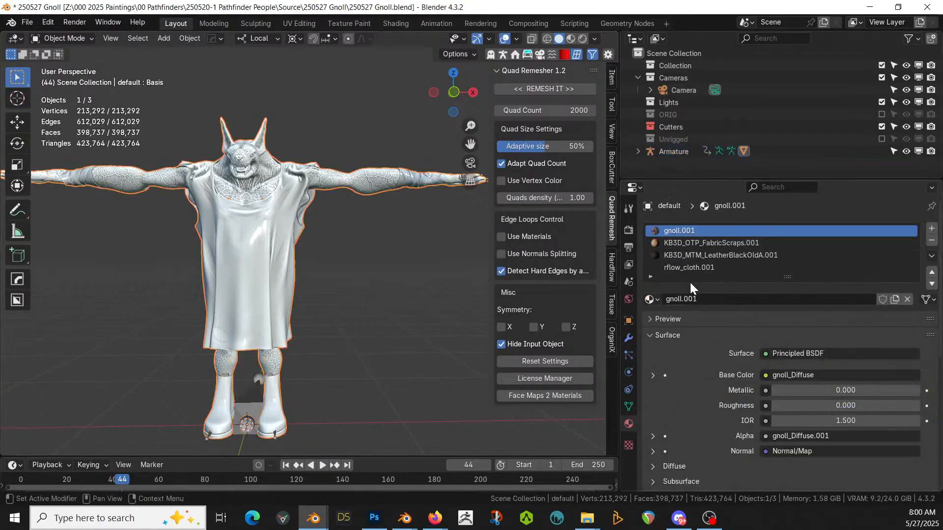
left_click(664, 298)
left_click(658, 298)
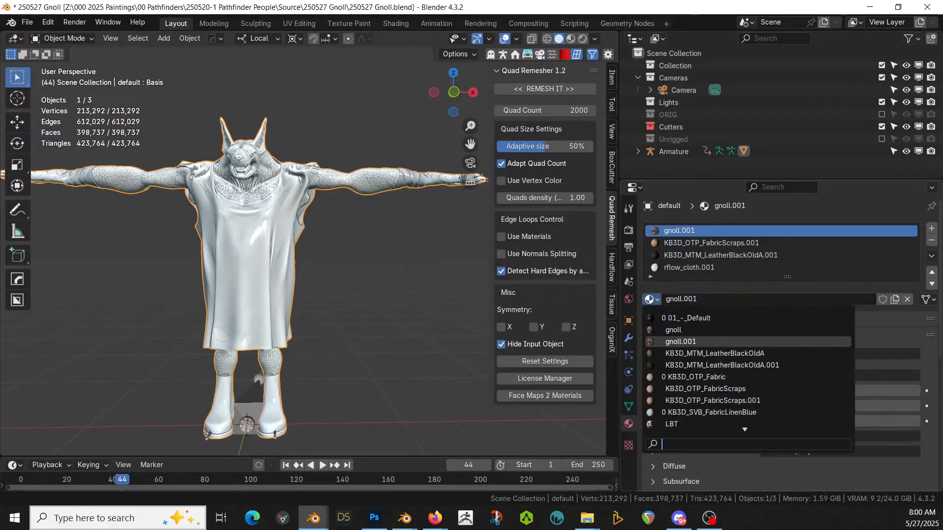
left_click(675, 328)
- Replace the mesh's .001 fabric and leather materials with the originals KB3D_OTP_FabricScraps and KB3D_MTM_LeatherBlackOldA
left_click(681, 243)
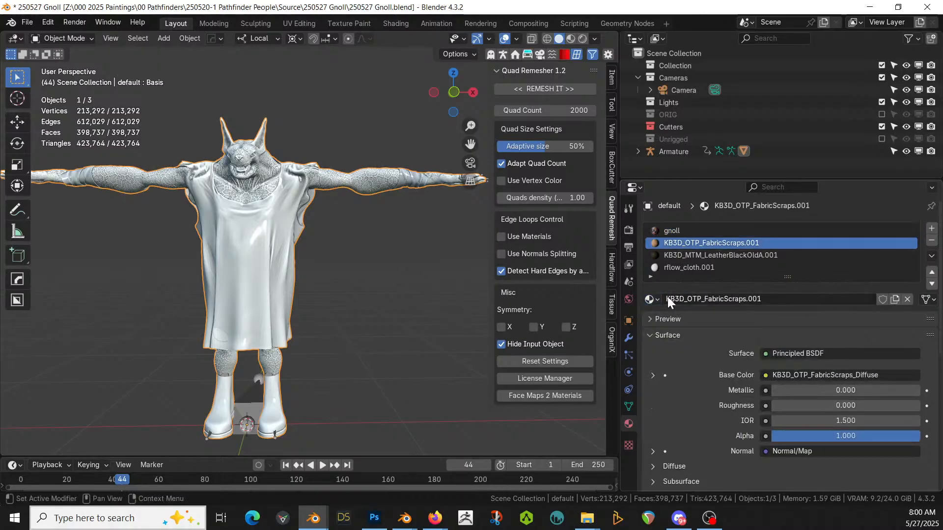
left_click(652, 299)
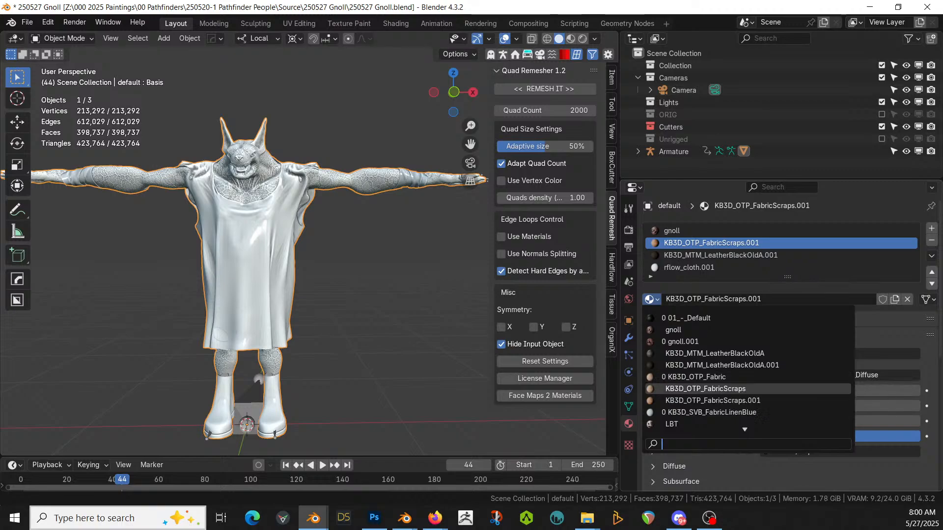
left_click(705, 389)
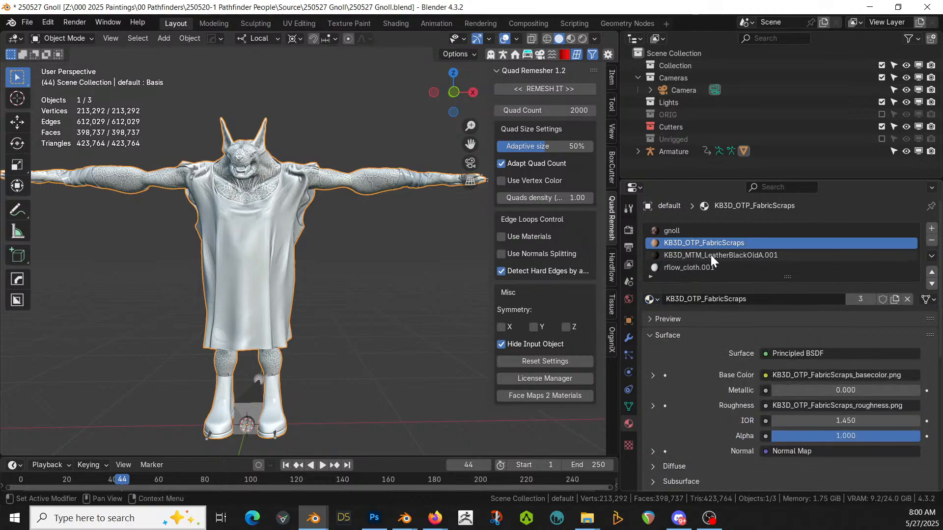
left_click(711, 255)
left_click(652, 299)
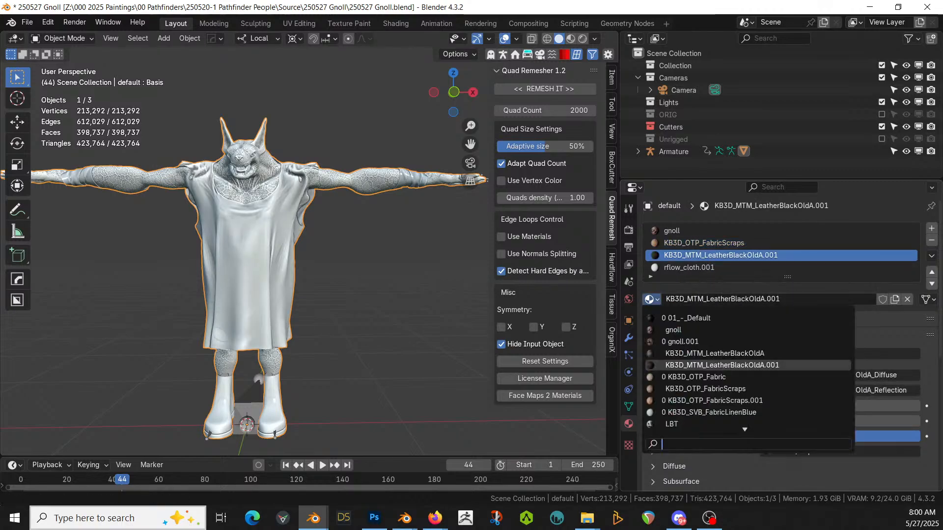
left_click(714, 353)
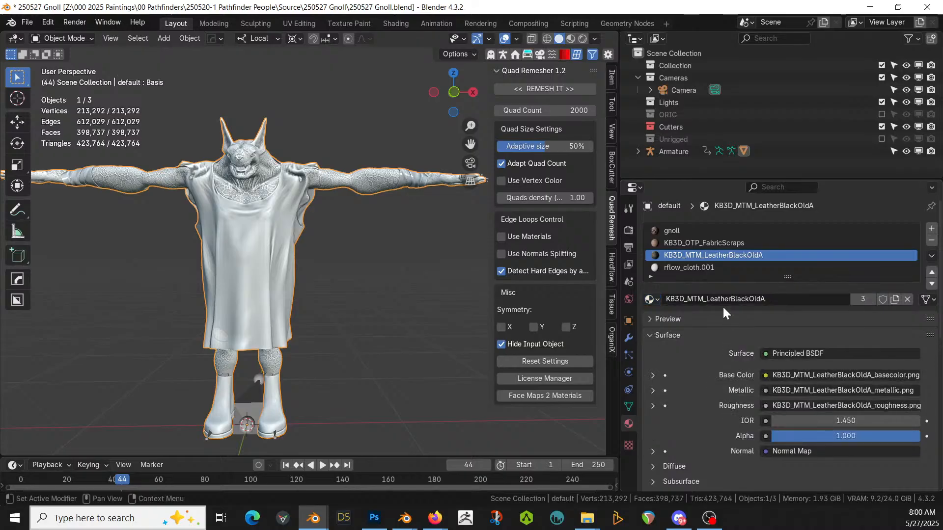
- Replace the rflow_cloth.001 material on the rigged gnoll mesh with the original rflow_cloth
left_click(691, 265)
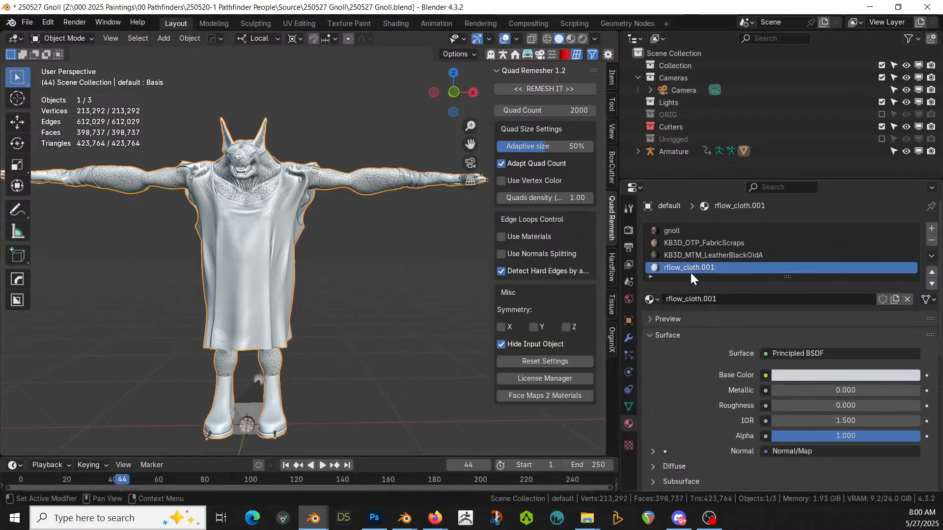
left_click(659, 297)
left_click(674, 338)
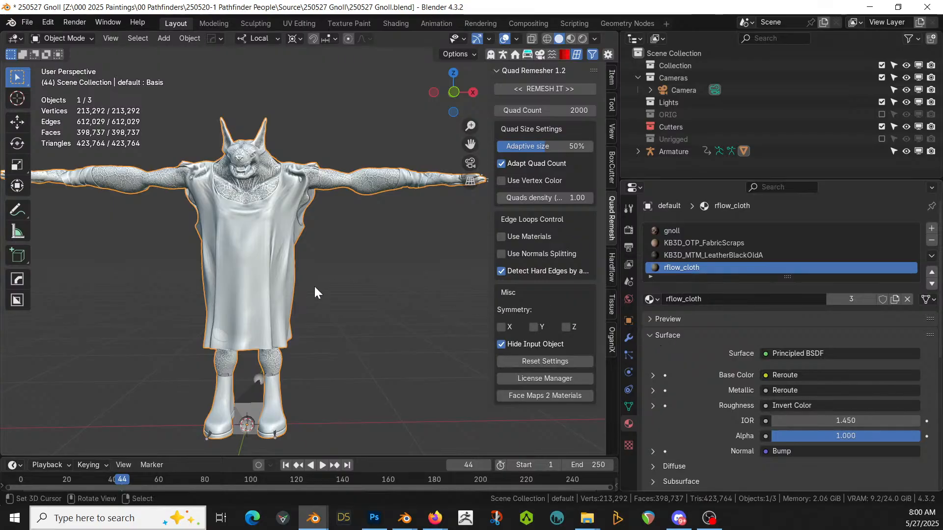
- Check the gnoll's restored materials in rendered shading from an angled view and return to solid shading
key("z")
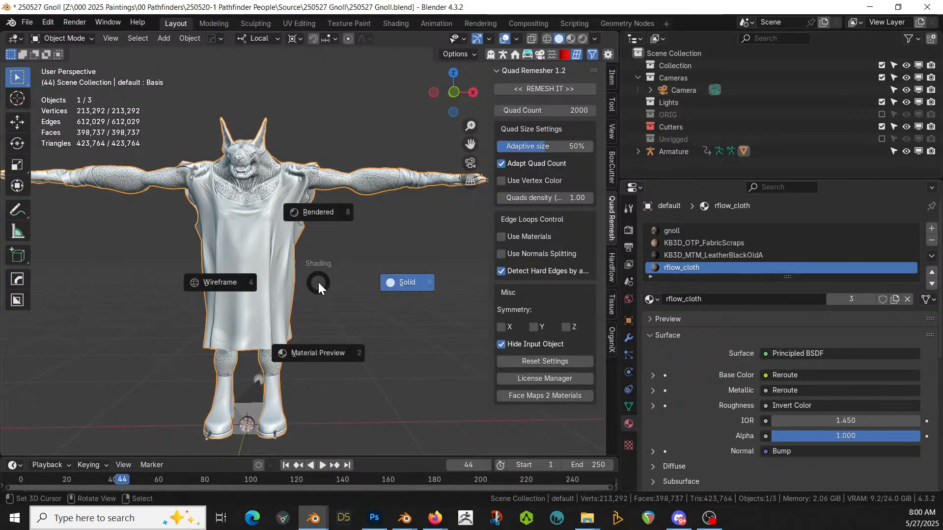
key("8")
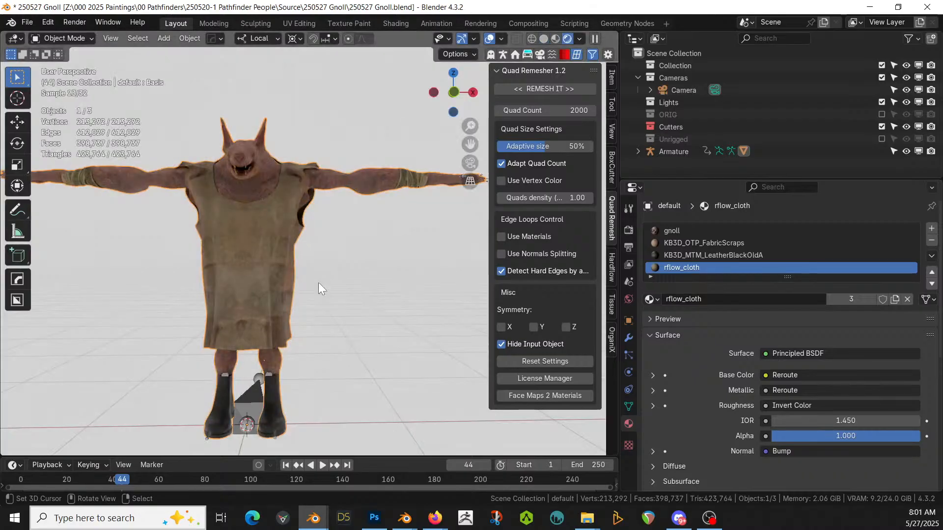
middle_click_drag(318, 282, 372, 299)
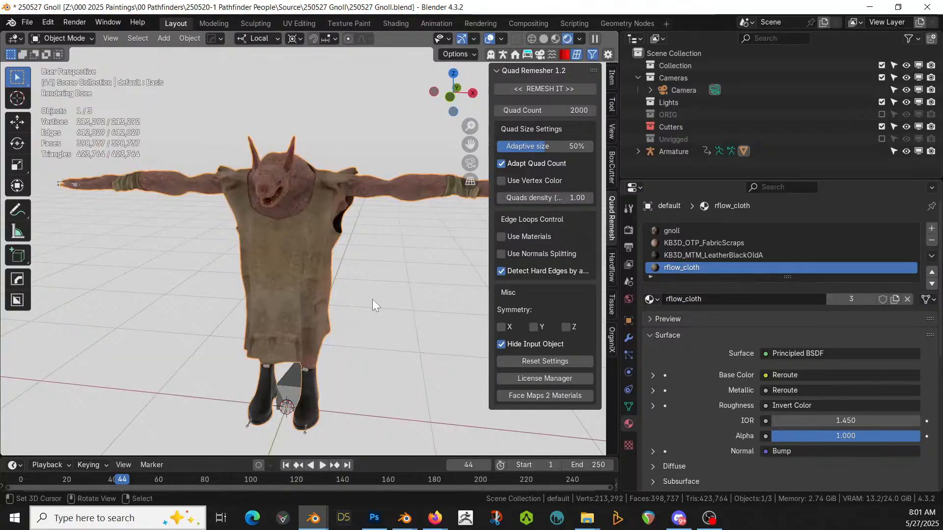
key("z")
key("6")
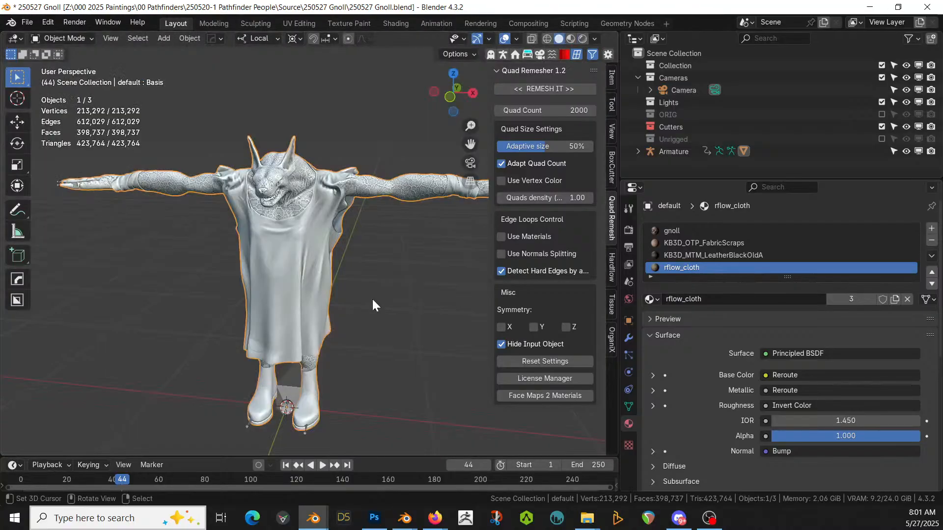
- Start an FBX import and browse to the Z:\000 2025 Paintings\000 G8 for HumanGen\Poses folder
key("F4")
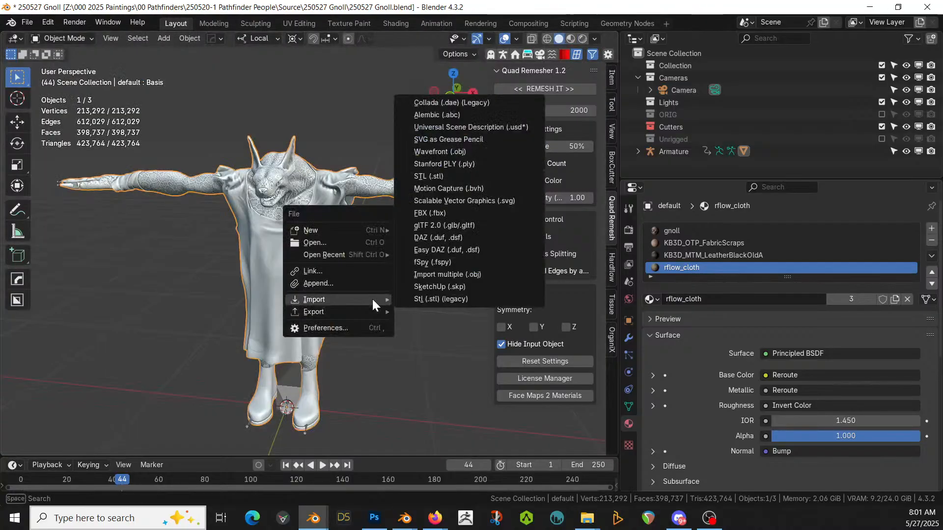
left_click(473, 213)
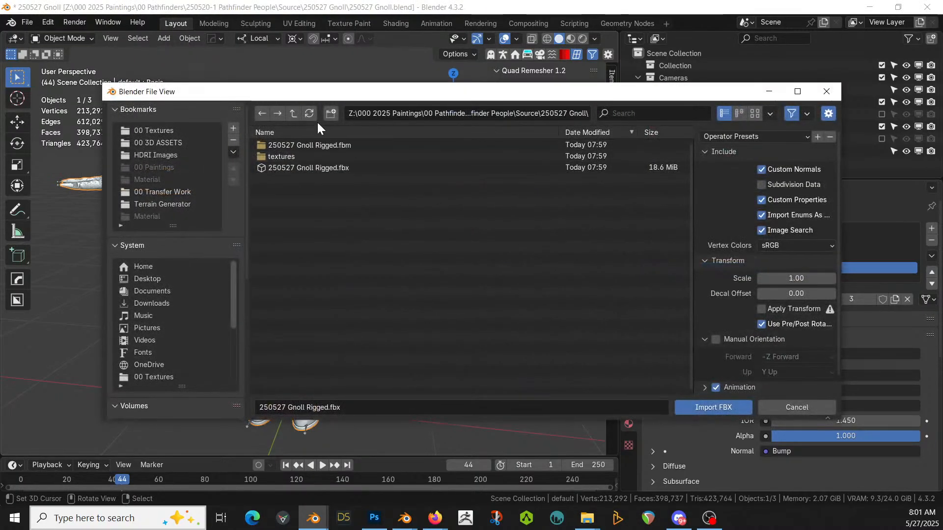
left_click(294, 113)
left_click(294, 114)
left_click(293, 114)
left_click(293, 114)
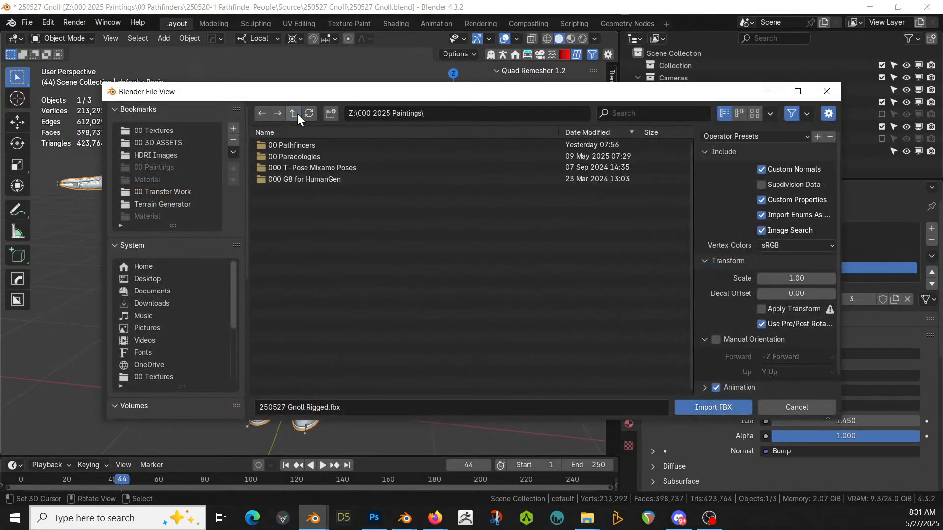
double_click(308, 180)
left_click(278, 146)
double_click(277, 145)
- Filter the pose files by "idle" and import Idle.fbx with the default settings
left_click(633, 113)
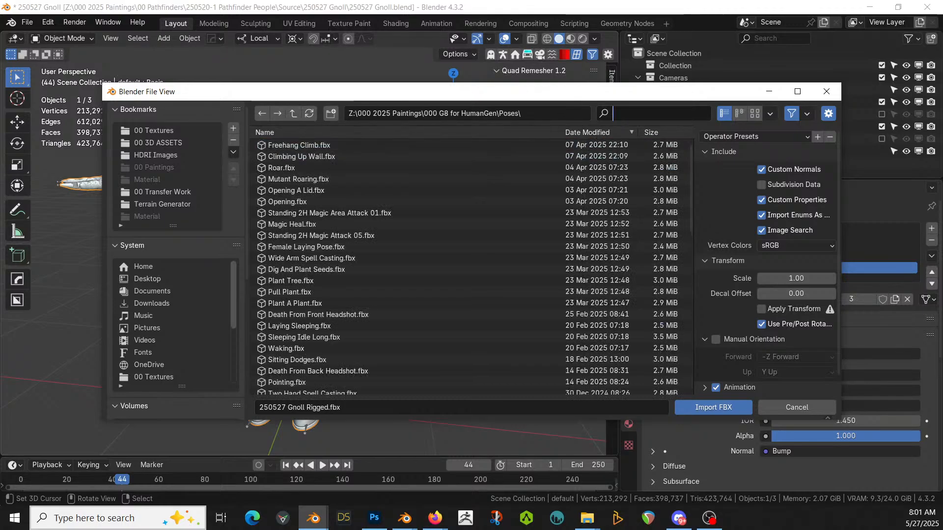
type("idle")
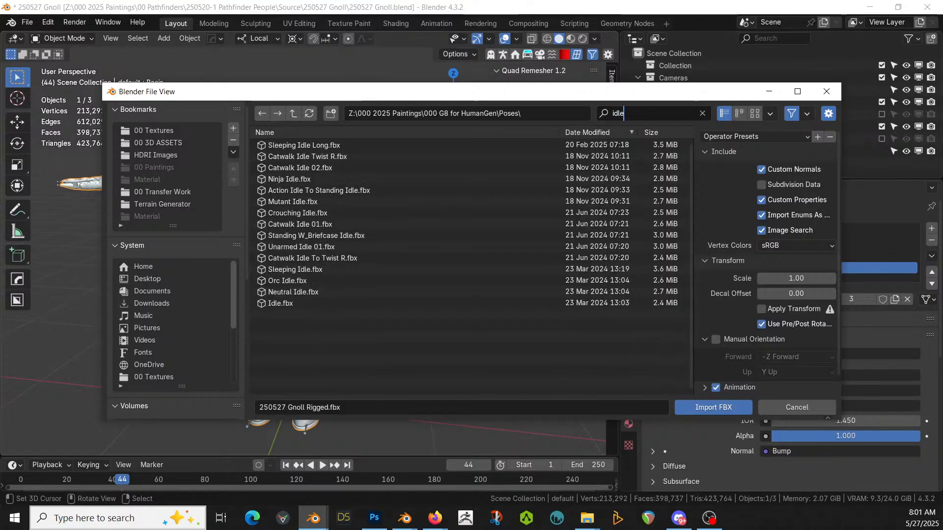
left_click(280, 303)
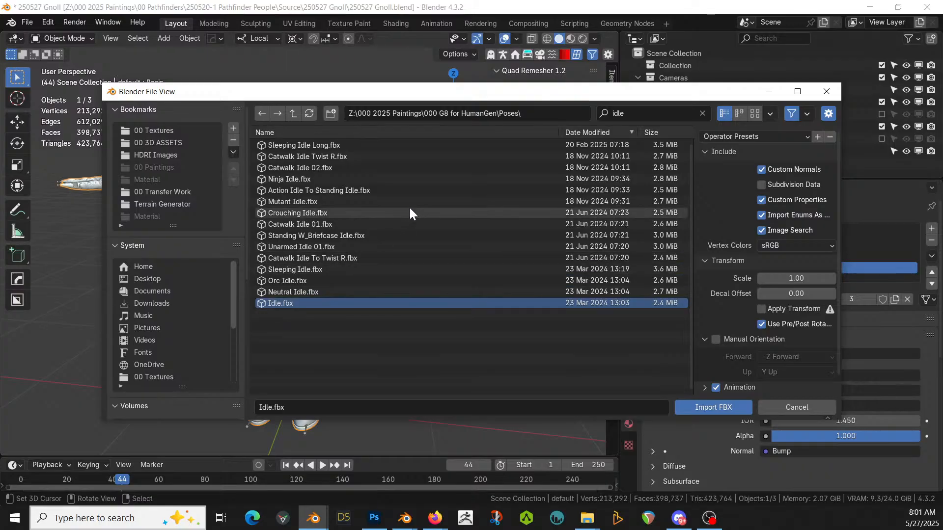
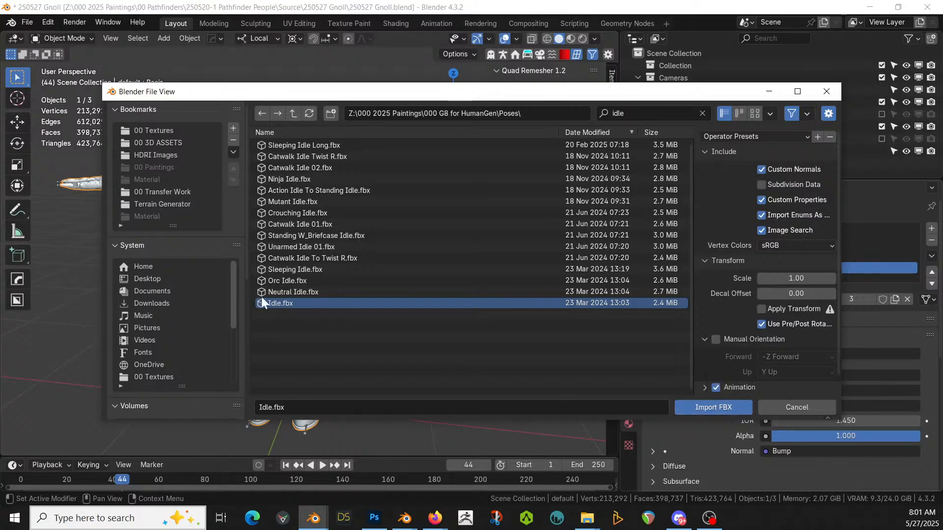
left_click(699, 408)
- Set up Rokoko retargeting with Armature.001 as the source and Armature as the target
scroll(385, 267, "down", 3)
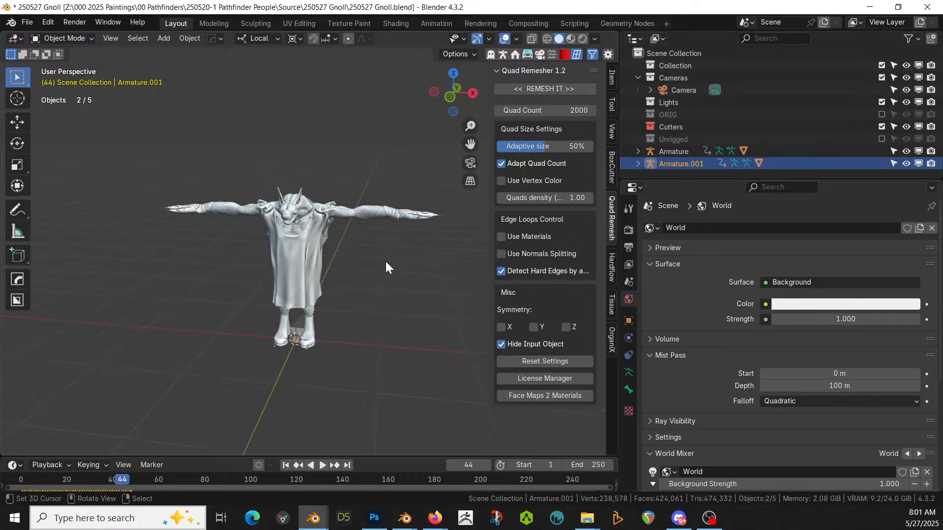
left_click(504, 55)
left_click(611, 303)
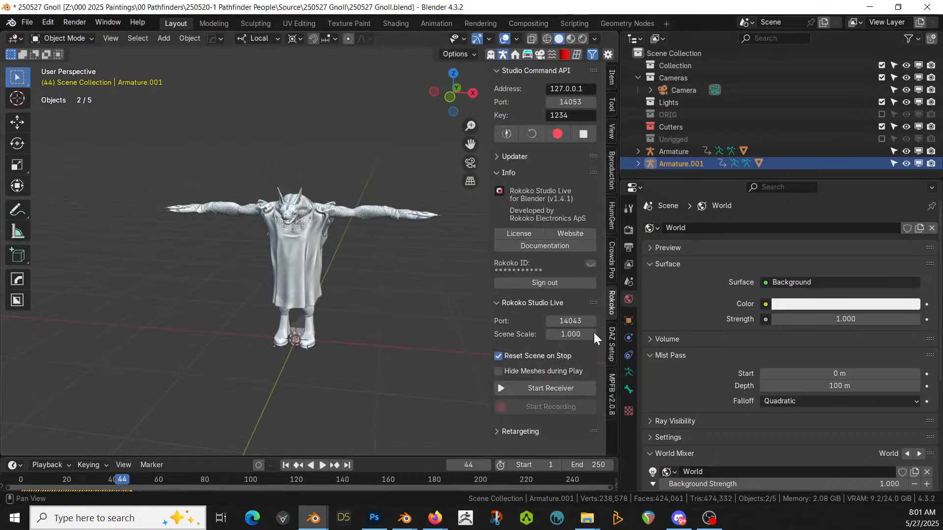
left_click(494, 434)
scroll(548, 380, "down", 4)
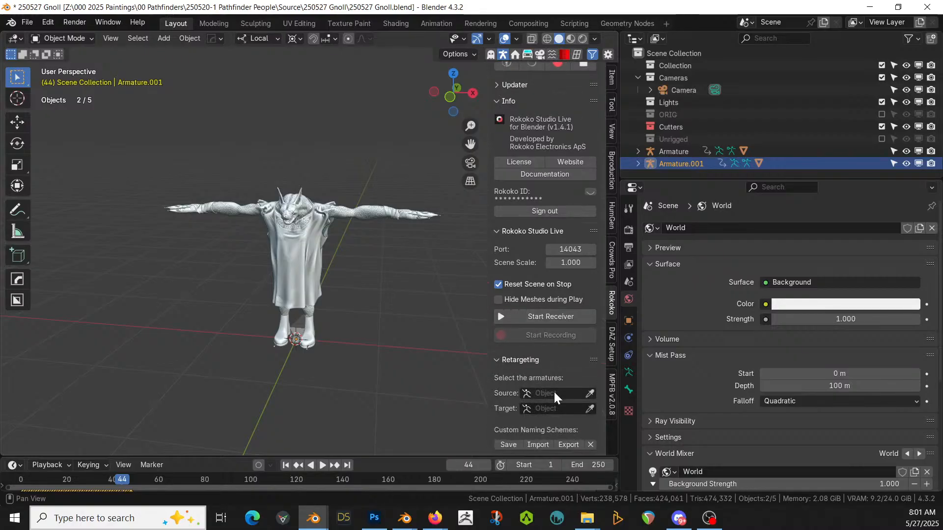
left_click(555, 394)
left_click(555, 409)
left_click(567, 390)
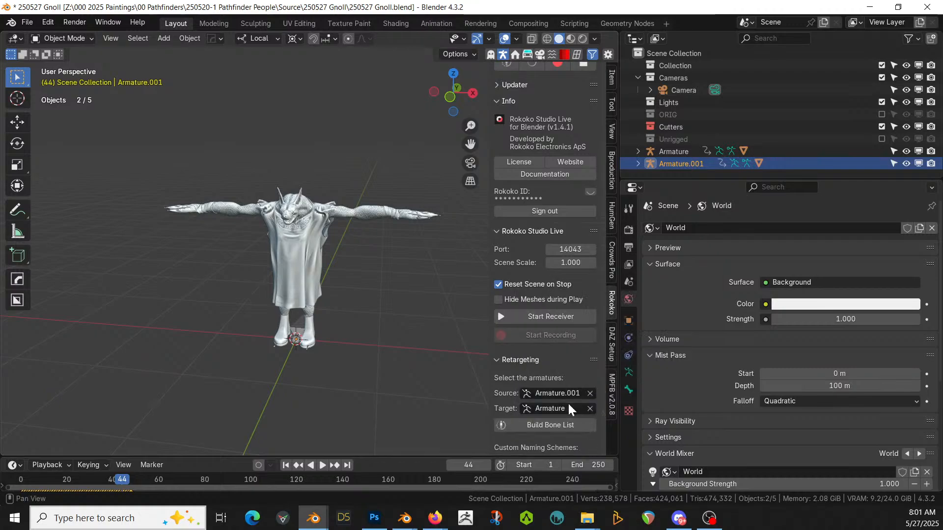
- Build the bone list and retarget the idle animation onto the gnoll using the rest pose with auto scale
left_click(568, 425)
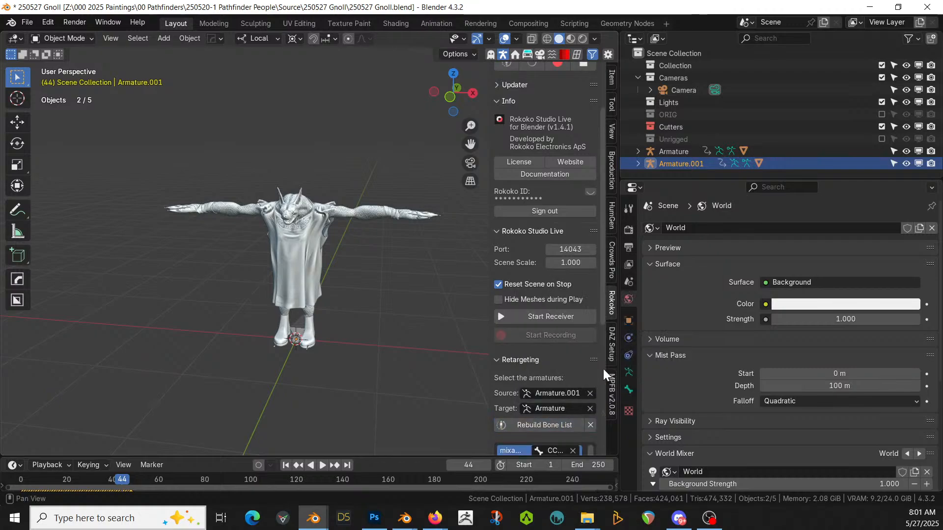
scroll(603, 369, "down", 8)
left_click(547, 442)
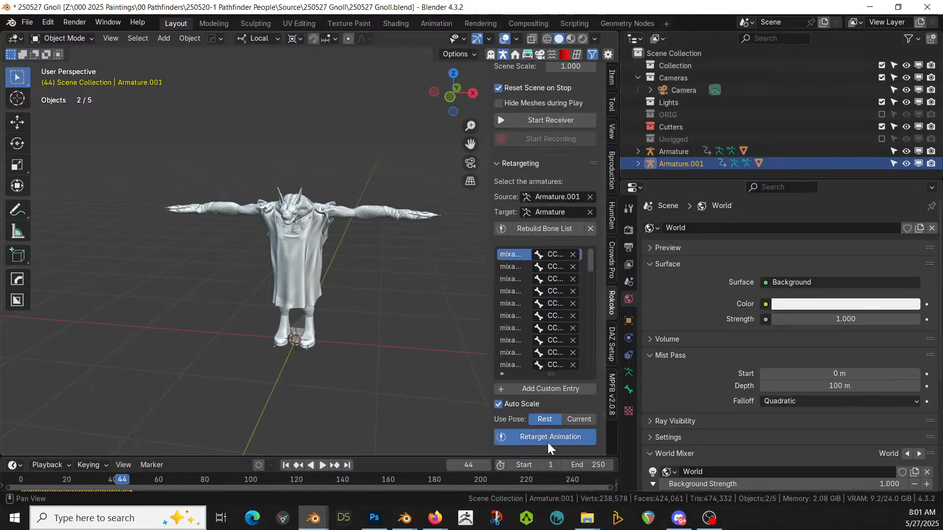
middle_click_drag(345, 326, 220, 320)
- Delete the imported Armature.001 pose rig together with its child meshes
left_click(675, 164)
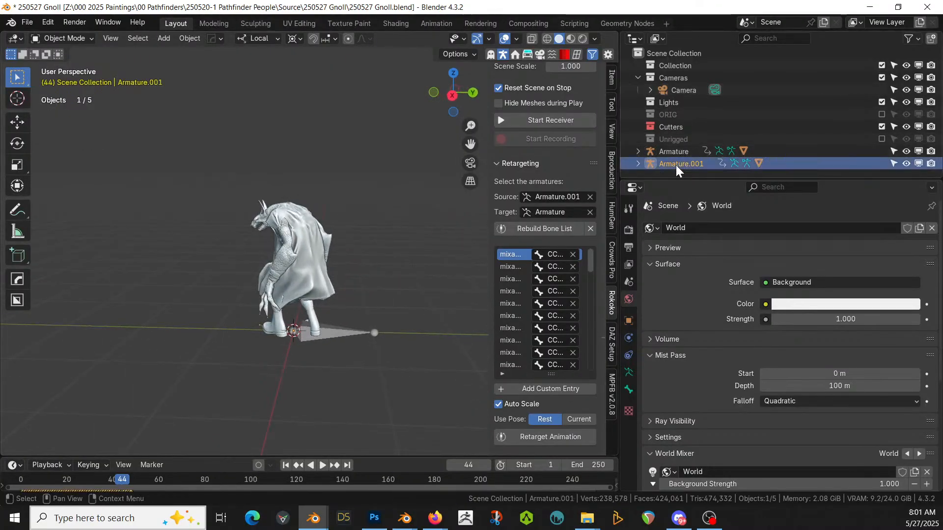
right_click(660, 166)
left_click(642, 206)
middle_click_drag(356, 202, 550, 185)
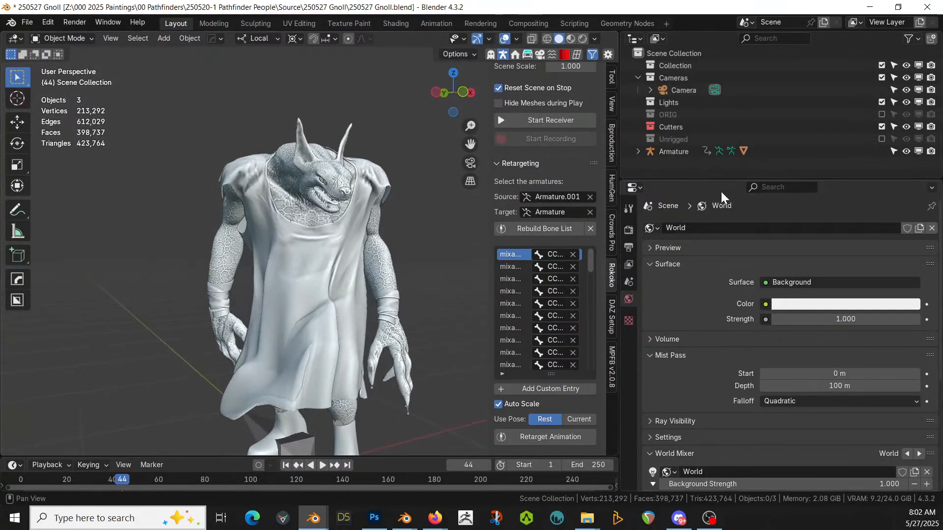
- Select the gnoll's armature, play its retargeted animation from frame 1, and scrub the timeline to frame 32
left_click(687, 150)
scroll(406, 213, "down", 3)
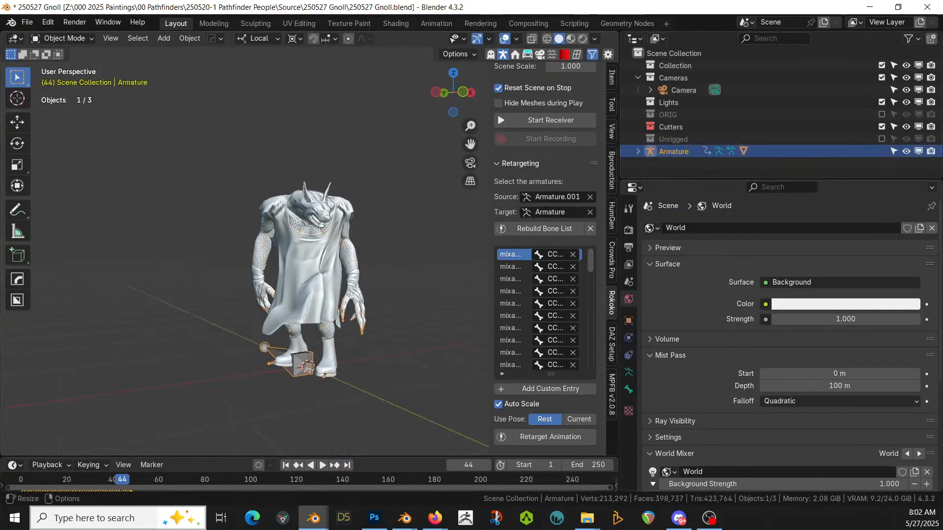
left_click(285, 466)
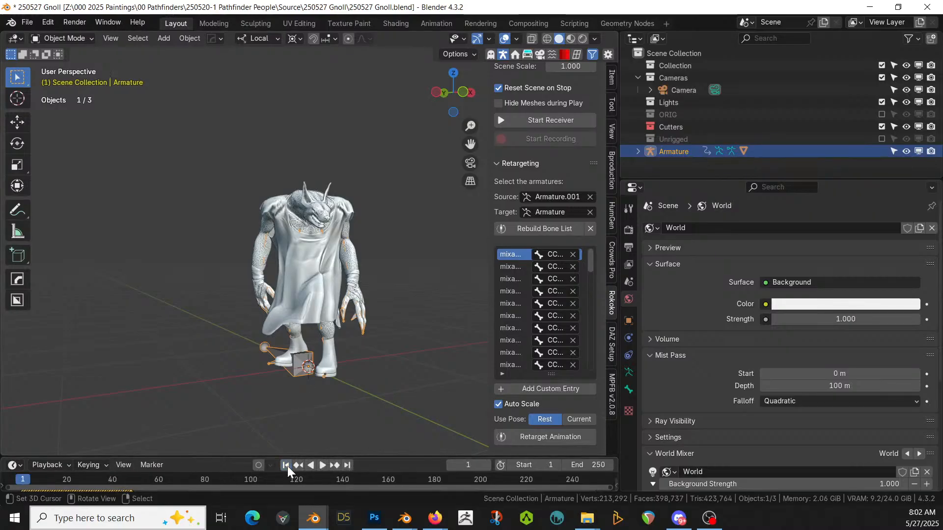
left_click(324, 467)
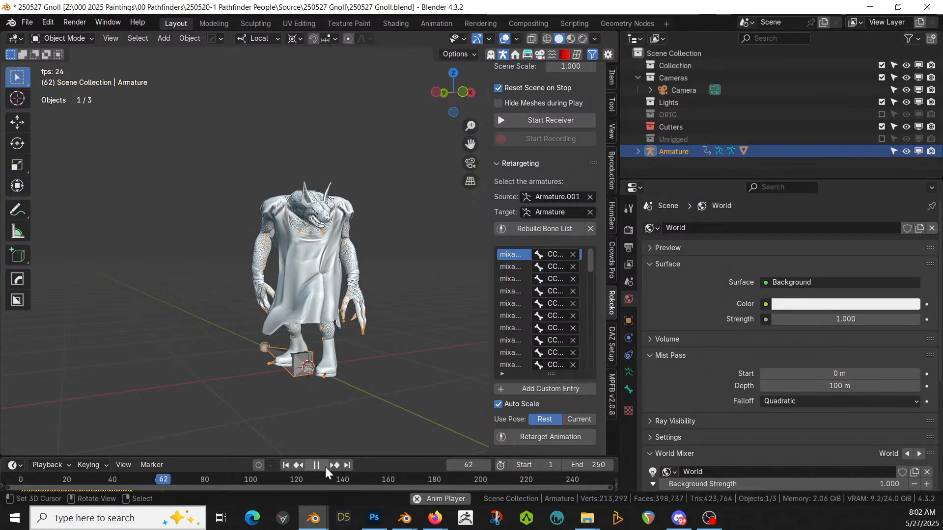
left_click(316, 465)
left_click_drag(206, 477, 597, 492)
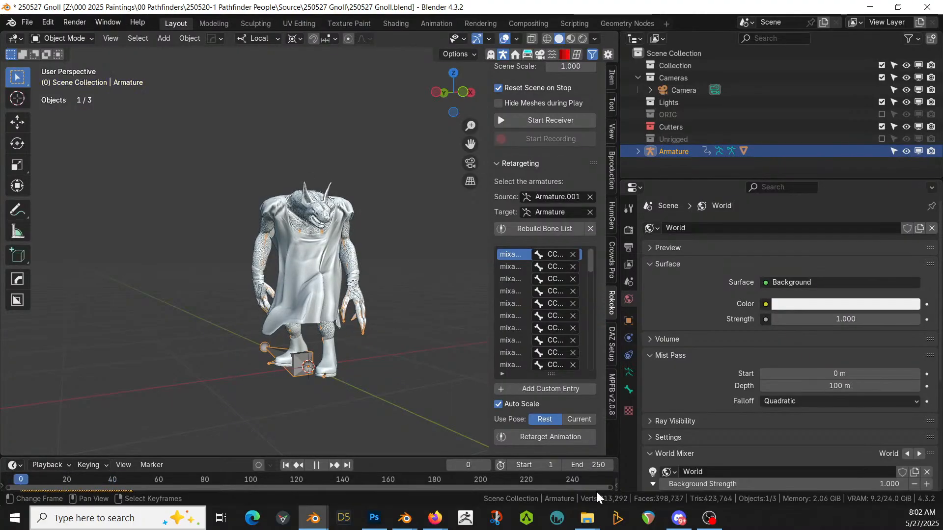
left_click_drag(27, 495, 94, 496)
- Expand the gnoll's Armature in the outliner and switch it to Pose Mode
left_click(637, 151)
right_click(691, 164)
left_click(675, 166)
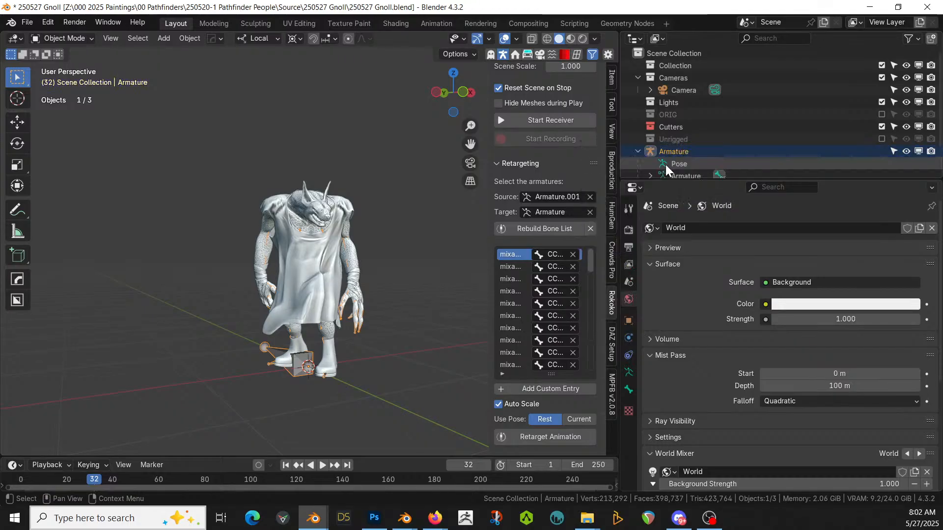
middle_click_drag(319, 244, 361, 276)
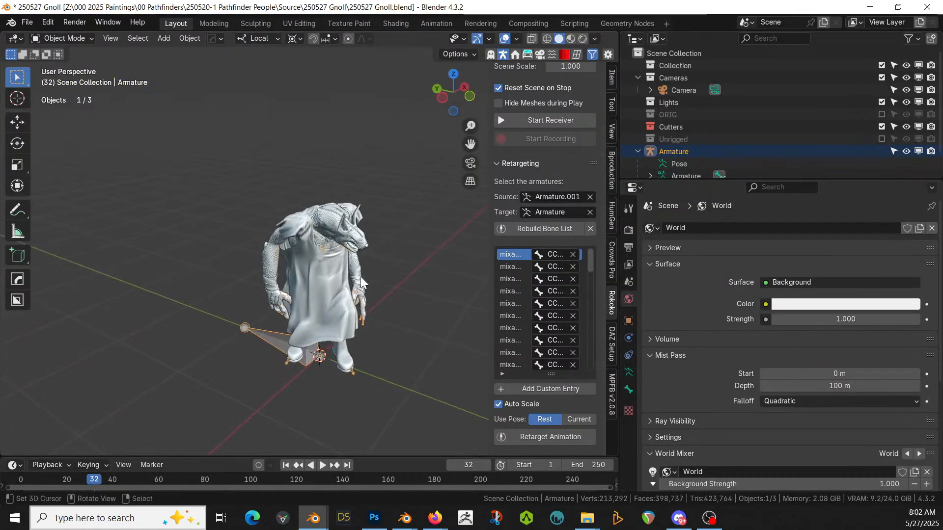
left_click(66, 41)
left_click(73, 75)
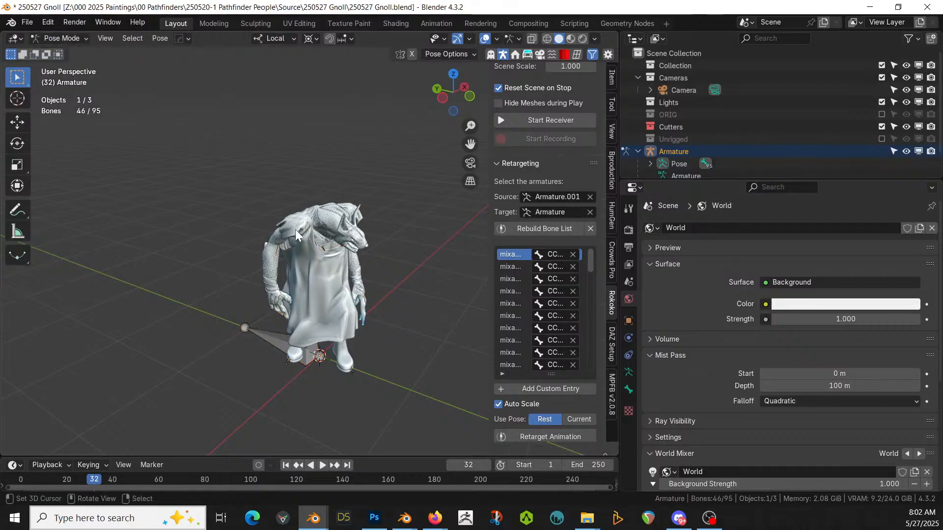
- Hide the armature's unselected bones and set the remaining bones to display in front of the gnoll mesh
key("shift+h")
scroll(292, 190, "up", 7)
middle_click_drag(344, 133, 395, 169)
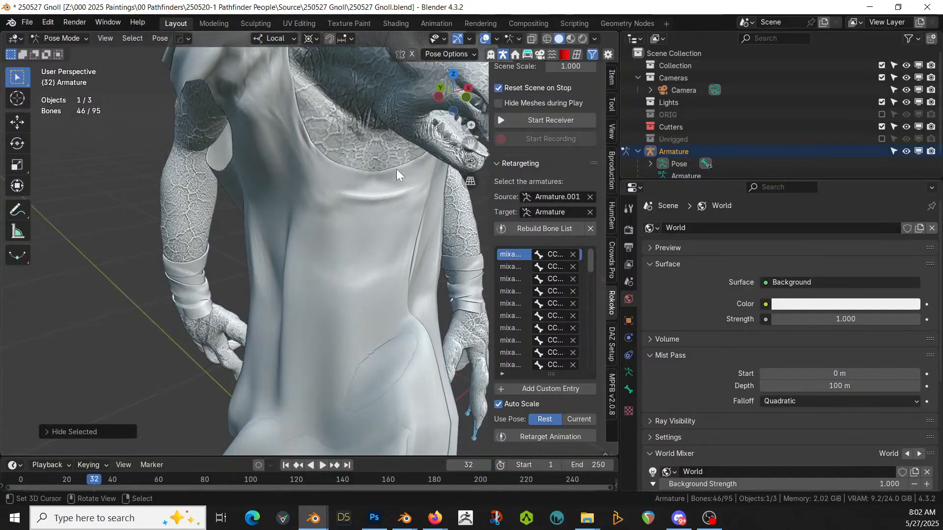
left_click(628, 372)
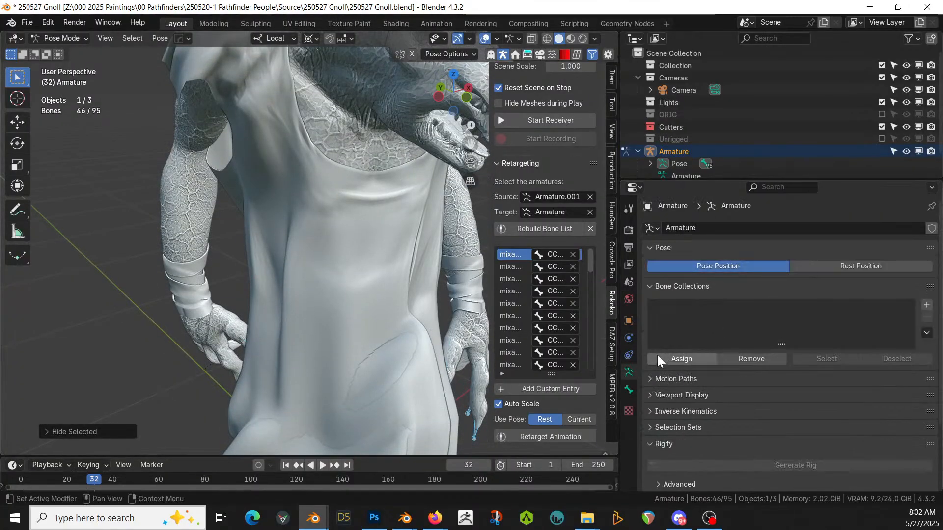
left_click(649, 396)
left_click(764, 469)
middle_click_drag(275, 314, 227, 324)
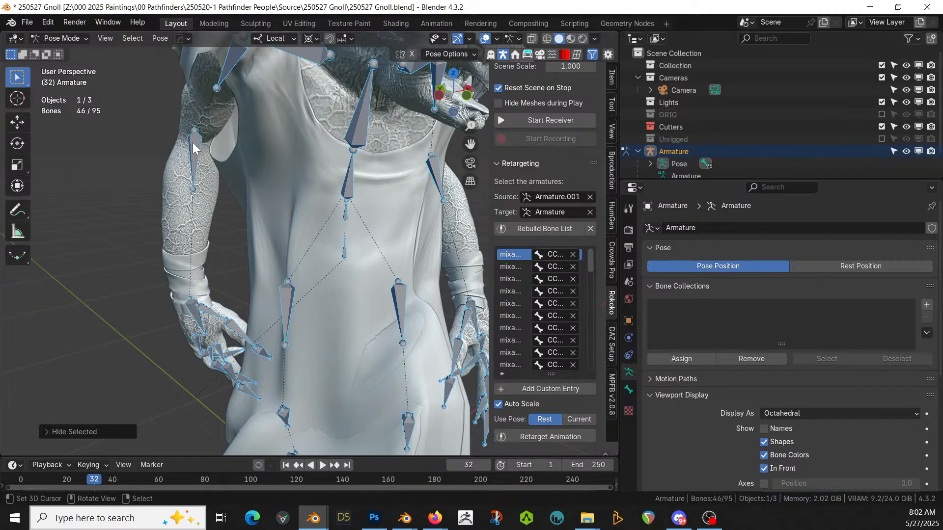
- Rotate the right forearm bone about -8° around its local Z axis, with the pivot point set to Individual Origins
left_click(193, 146)
left_click(20, 190)
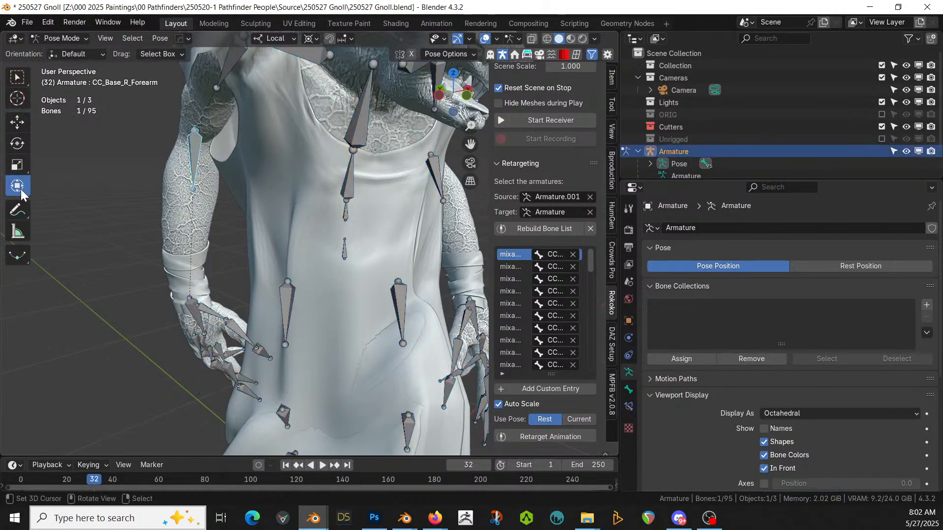
scroll(253, 189, "down", 5)
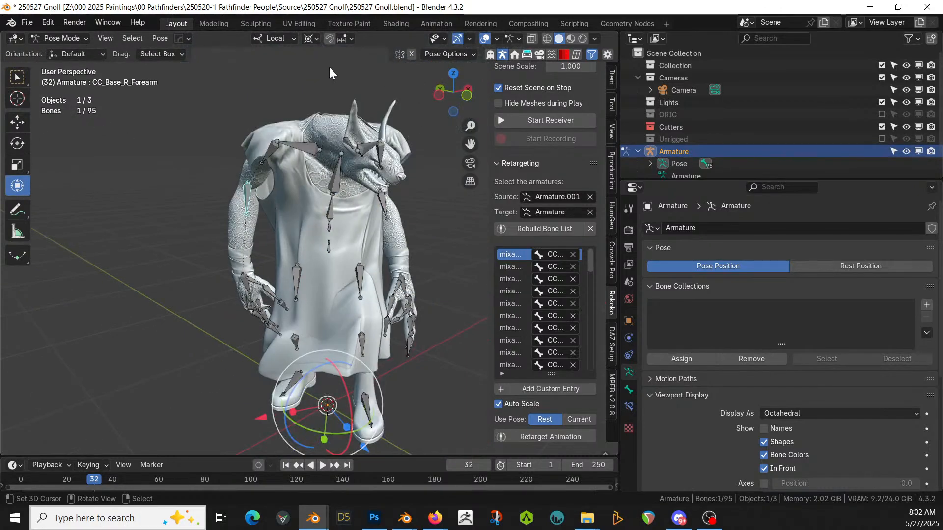
left_click(310, 38)
left_click(346, 98)
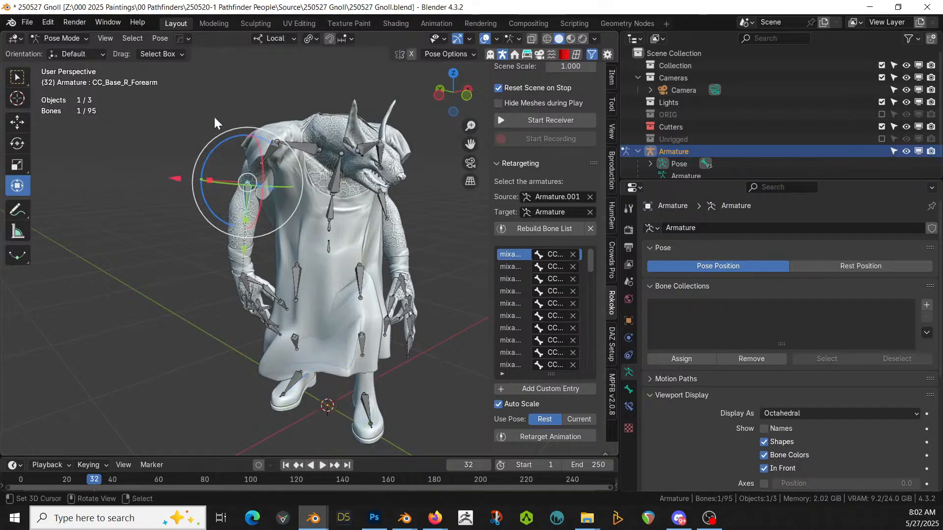
key("r")
key("z")
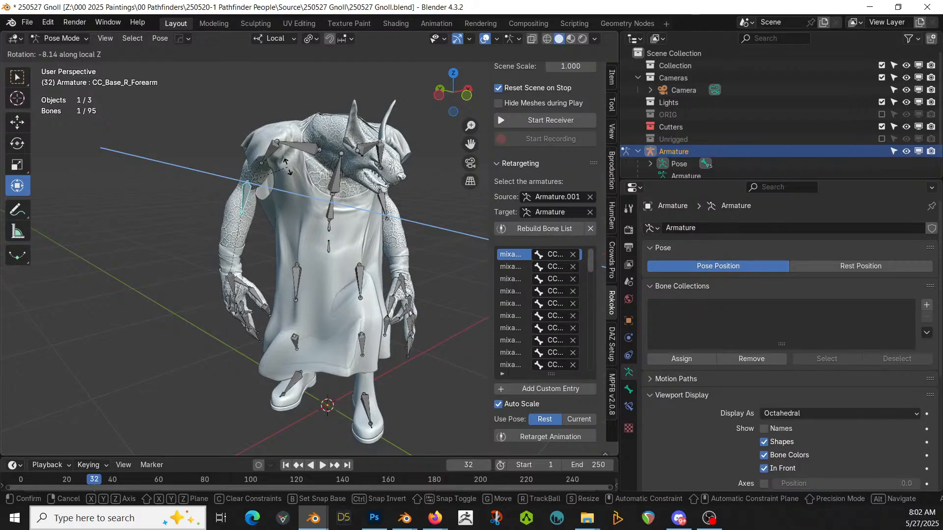
left_click(287, 166)
- Return to Object Mode, select the gnoll mesh, and enable its Armature modifier's display in Edit Mode
mouse_move(287, 165)
middle_mouse_down()
mouse_move(387, 148)
mouse_move(216, 176)
mouse_move(297, 166)
middle_mouse_up()
scroll(324, 172, "up", 2)
middle_click_drag(297, 166, 314, 206, "shift")
scroll(216, 206, "up", 3)
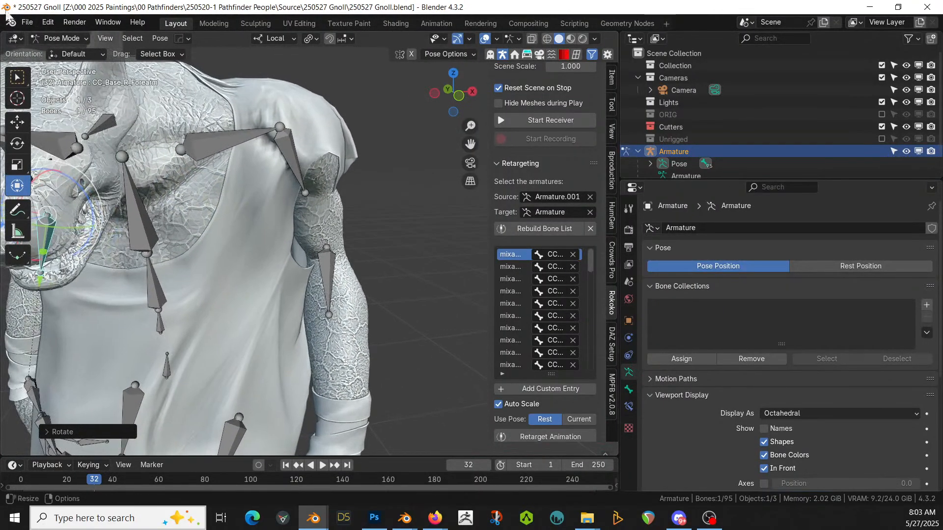
left_click(57, 44)
left_click(69, 51)
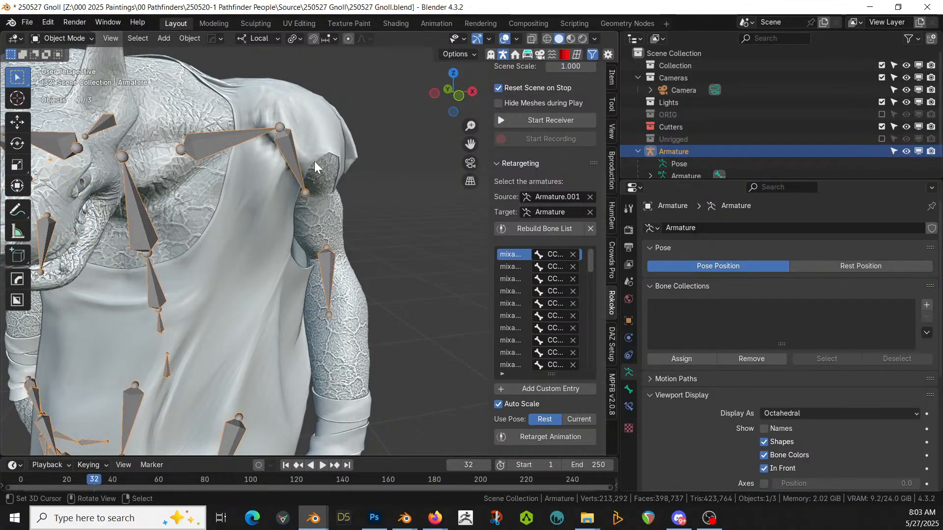
left_click(317, 101)
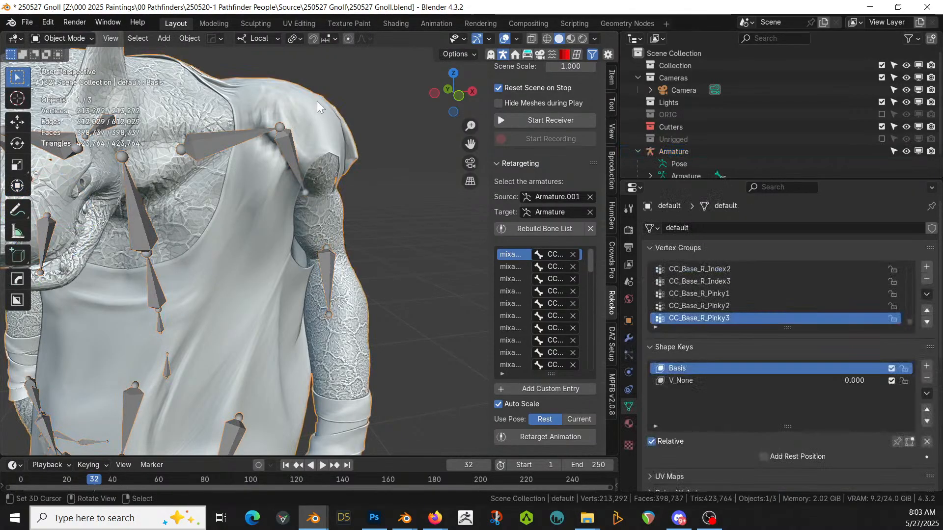
left_click(629, 338)
left_click(864, 277)
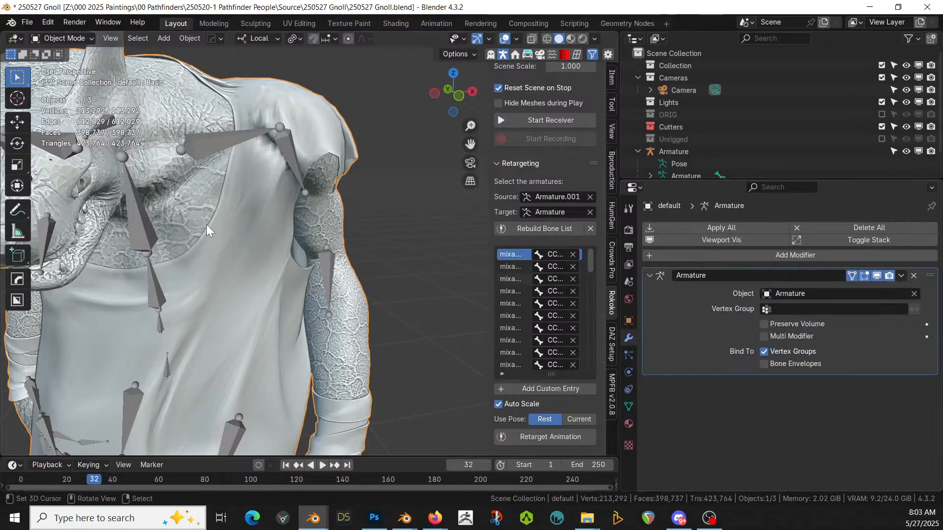
- In Edit Mode, move the protruding tunic face at the left armhole inward using smooth, connected-only proportional editing
left_click(64, 39)
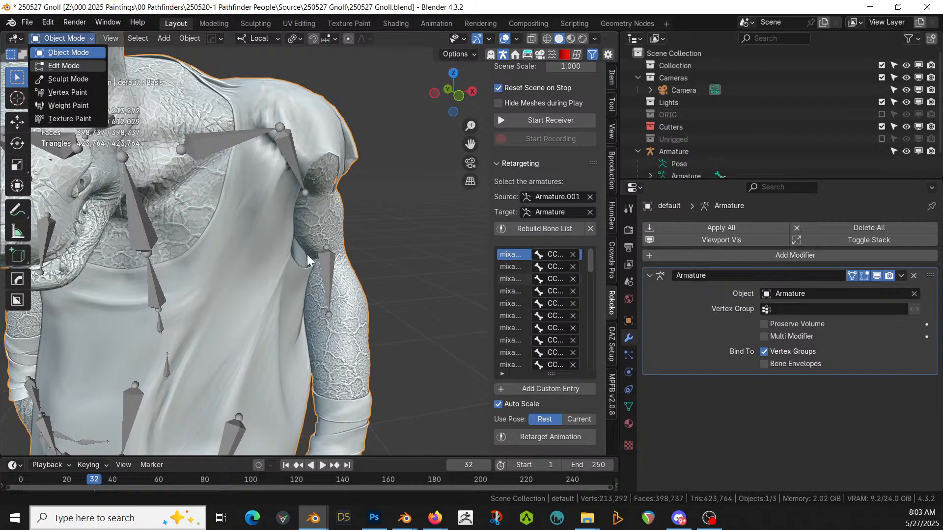
left_click(310, 271)
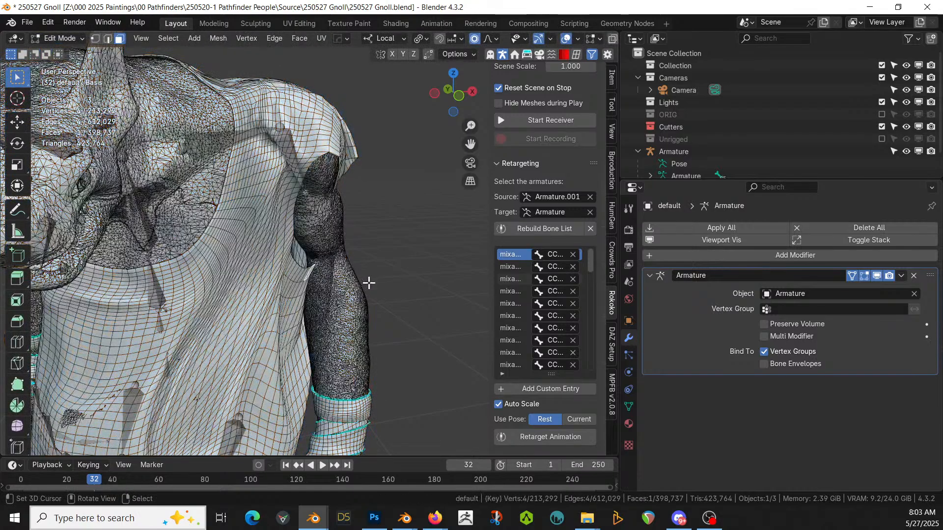
left_click(496, 39)
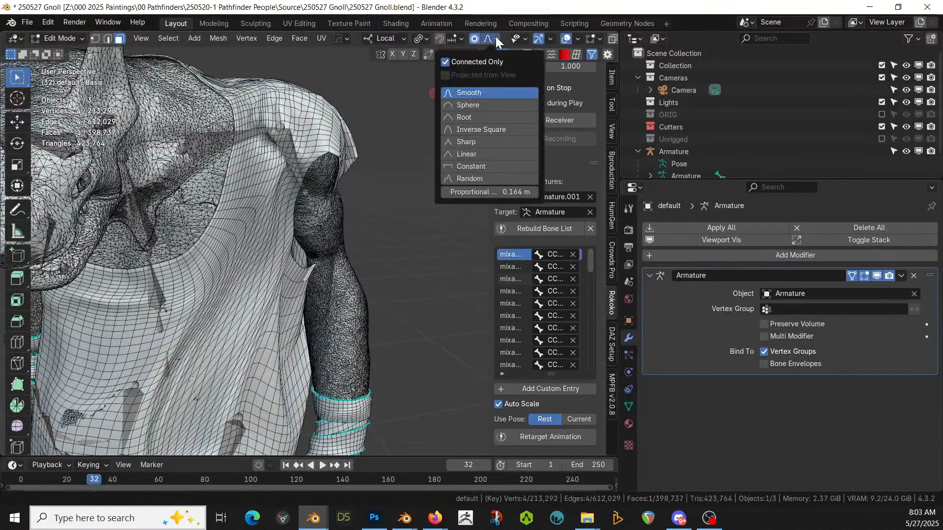
scroll(324, 257, "up", 3)
middle_click_drag(324, 257, 311, 260)
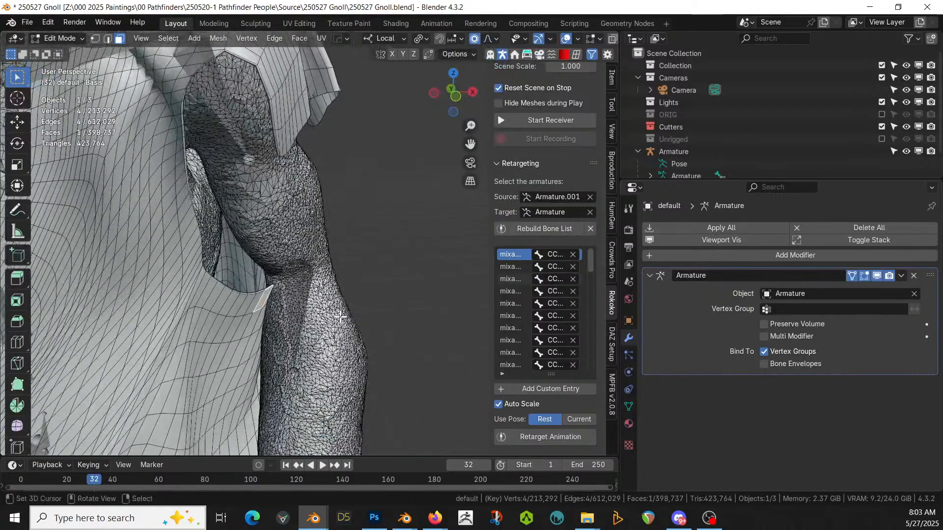
key("g")
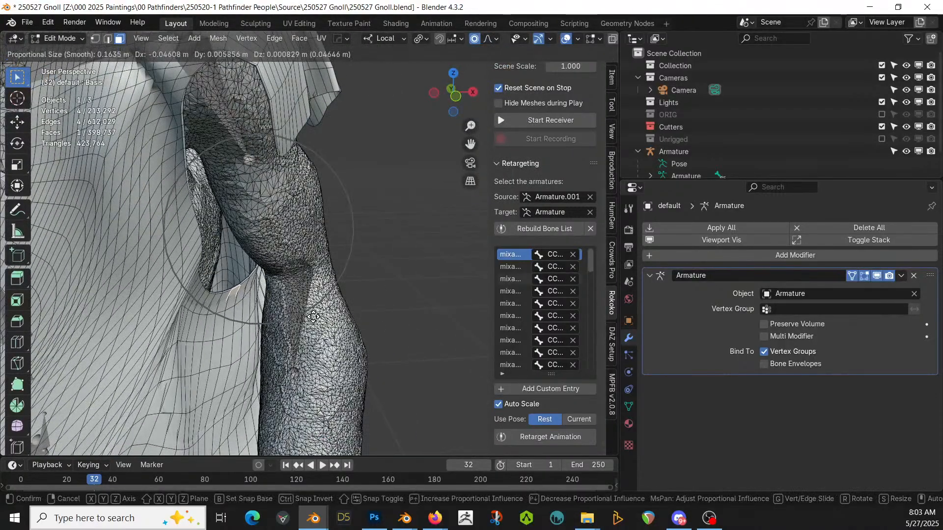
left_click(331, 295)
- Refine the same tunic face's position from the side and behind with proportional editing, and return to Object Mode
middle_click_drag(332, 296, 286, 174)
key("g")
left_click(308, 300)
key("g")
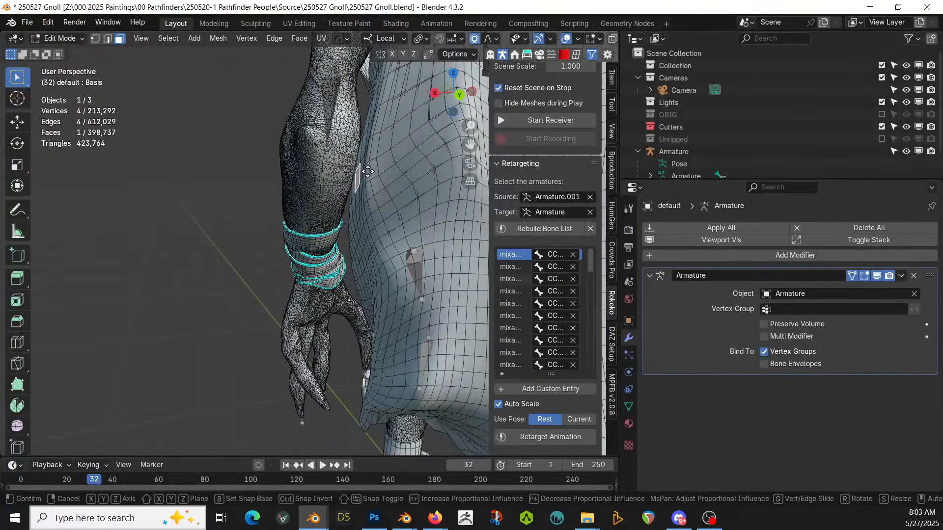
left_click(370, 171)
middle_click_drag(360, 187, 20, 203)
scroll(20, 203, "down", 3)
scroll(295, 248, "down", 8)
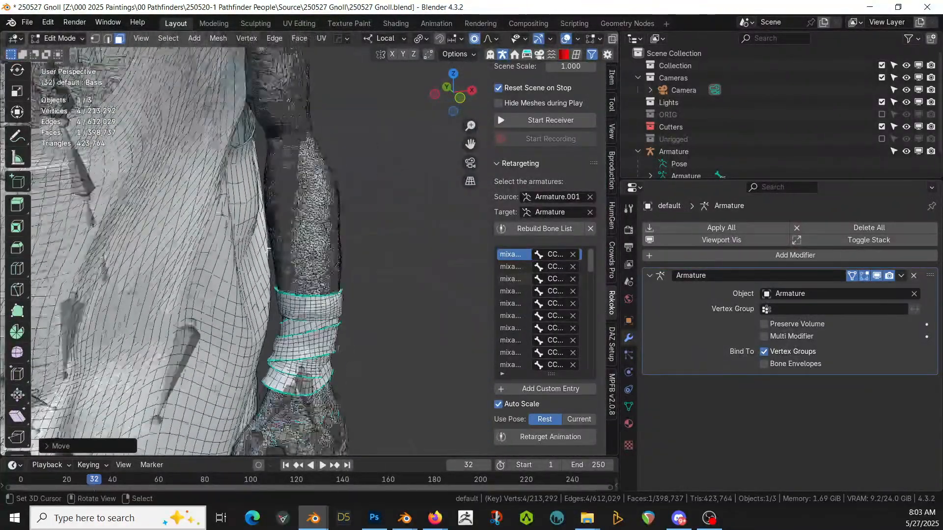
middle_click_drag(299, 250, 324, 237)
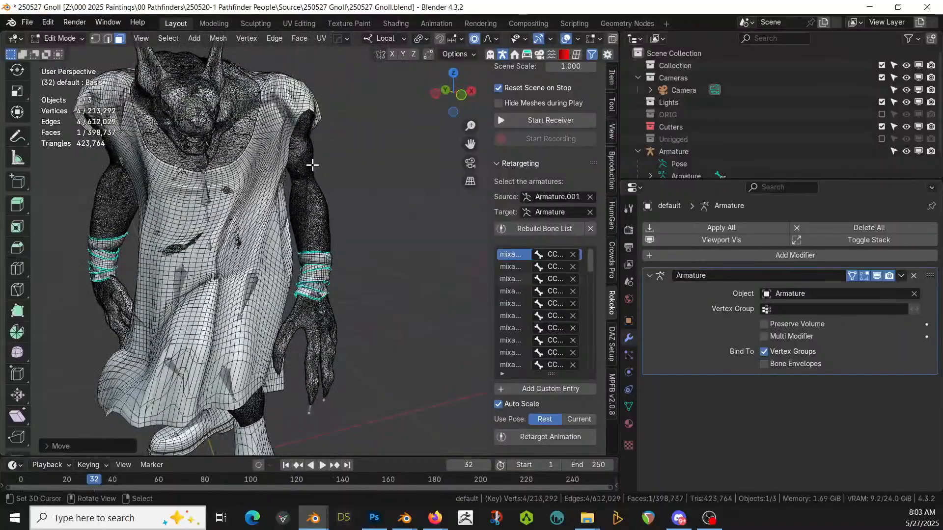
left_click(72, 39)
left_click(64, 51)
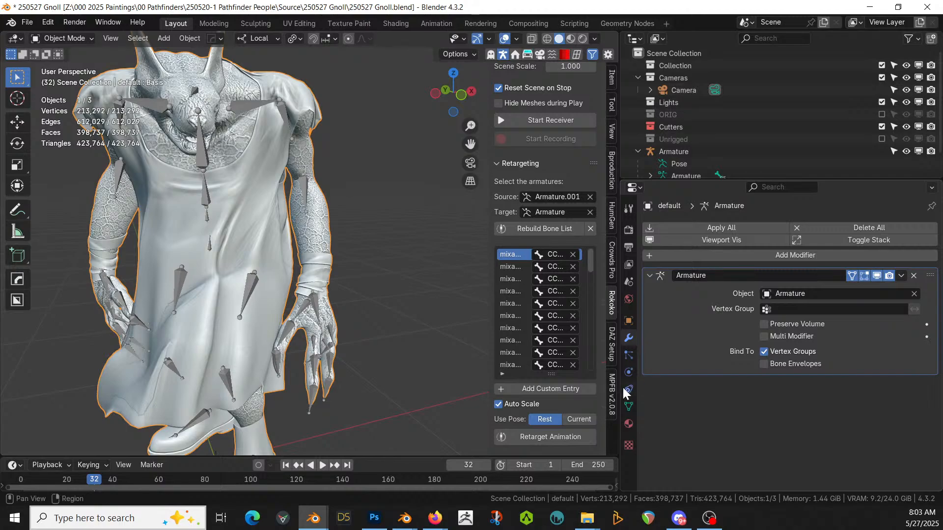
- Select the armature and turn off its visibility in renders
left_click(250, 111)
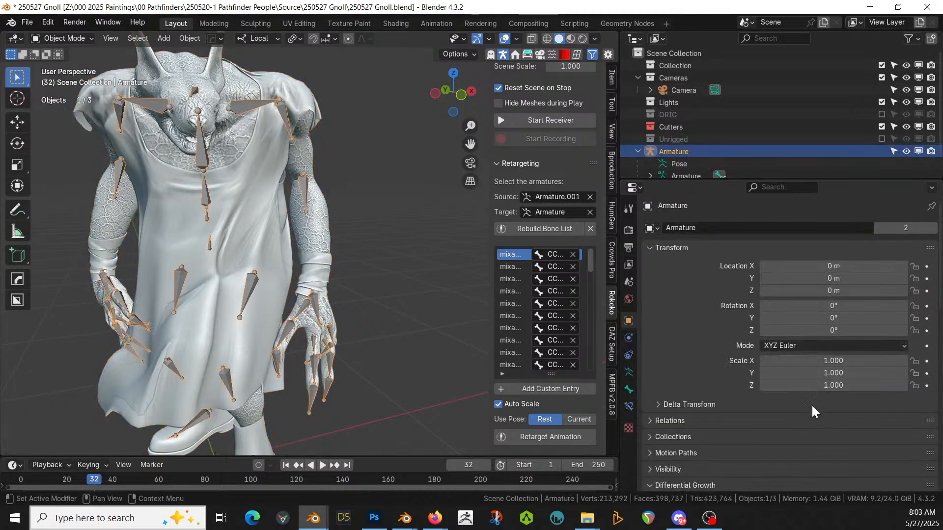
left_click(651, 469)
scroll(719, 454, "down", 3)
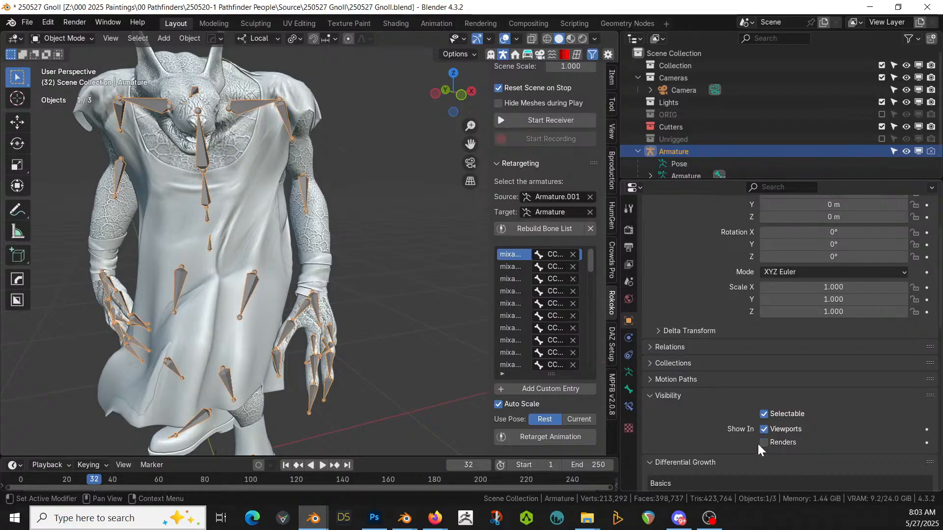
left_click(385, 220)
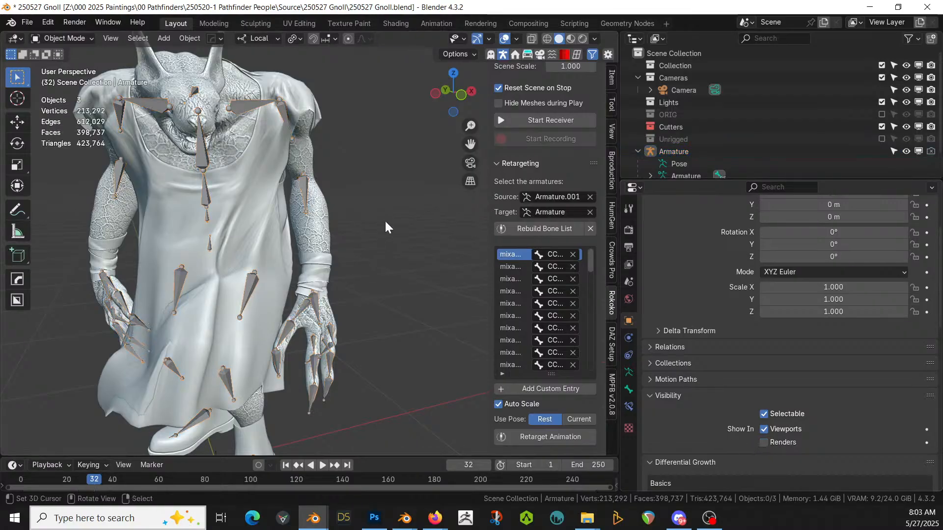
- Select the armature again and turn off its In Front viewport display
left_click(302, 153)
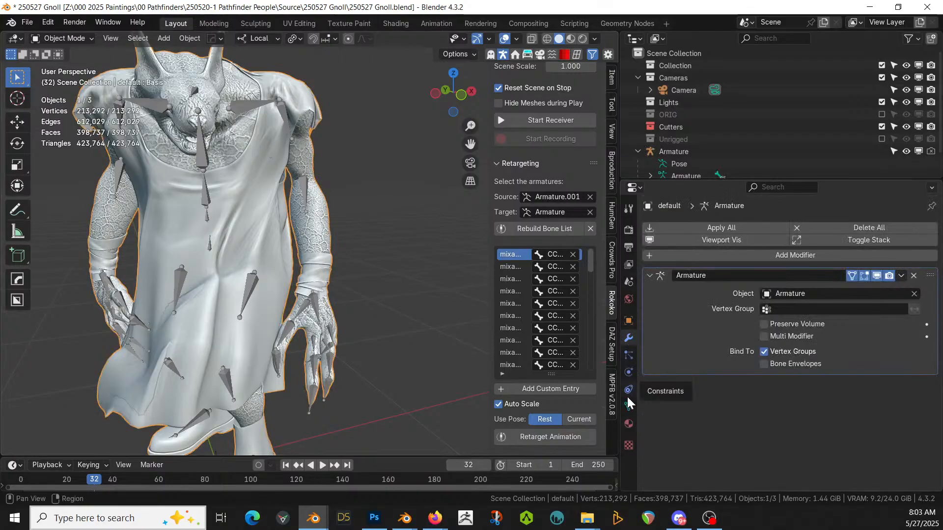
left_click(203, 158)
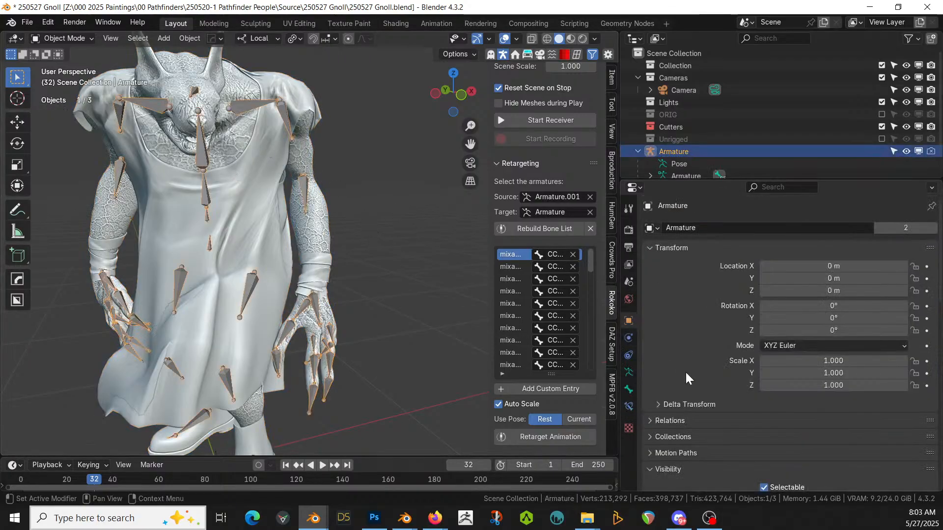
left_click(629, 374)
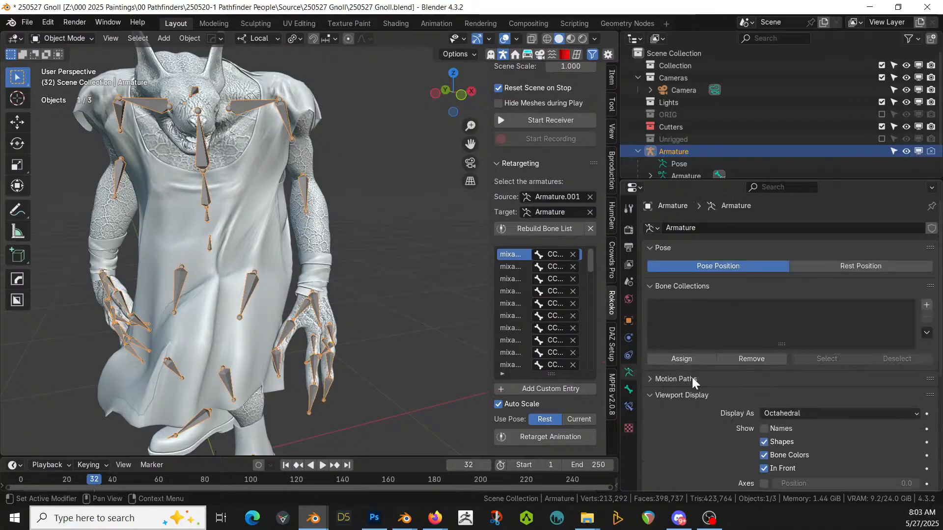
left_click(763, 468)
middle_click_drag(229, 131, 291, 172)
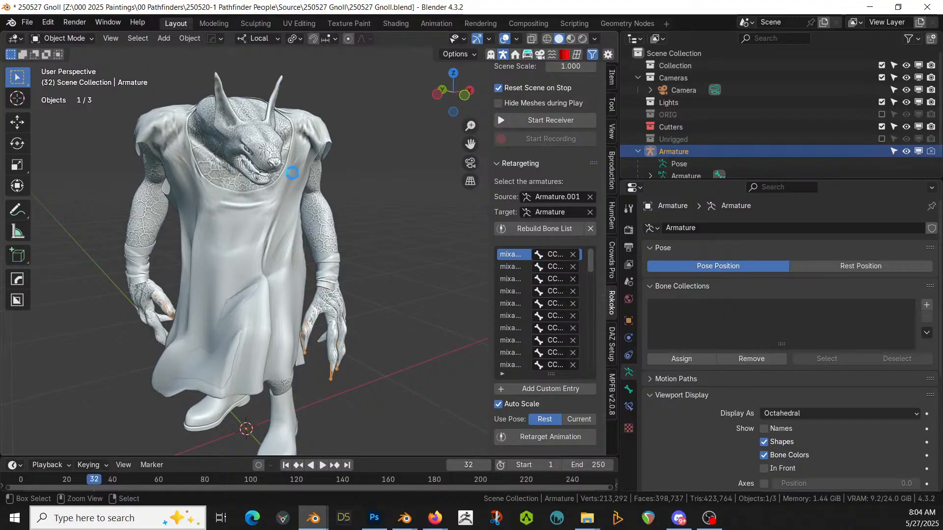
- Save the gnoll file, inspect the posed character in Rendered shading, and save again
key("ctrl+s")
key("z")
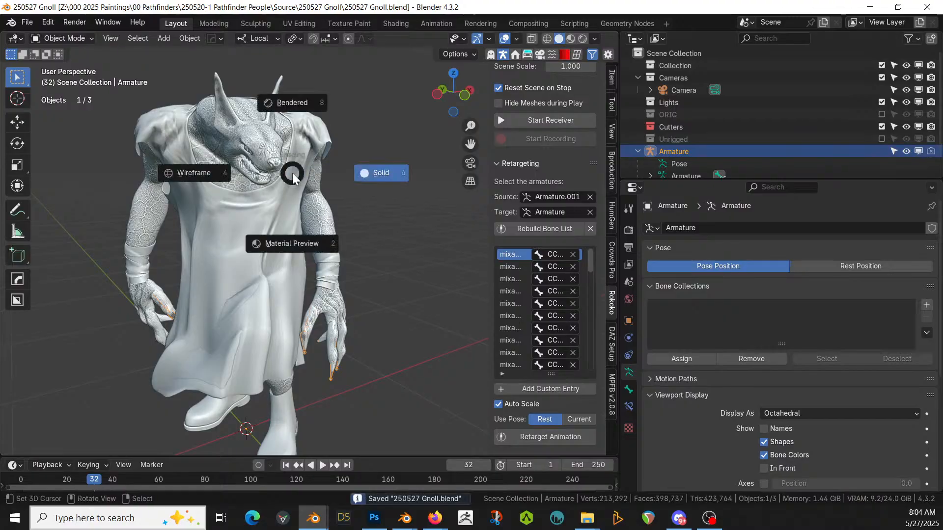
key("8")
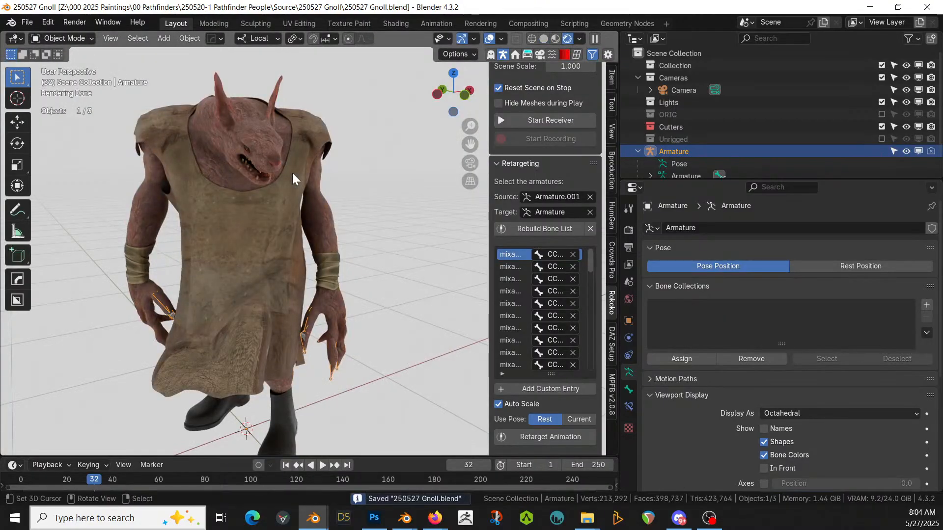
middle_click_drag(328, 311, 293, 323)
scroll(289, 286, "up", 5)
scroll(344, 321, "down", 3)
scroll(373, 314, "down", 4)
key("ctrl+s")
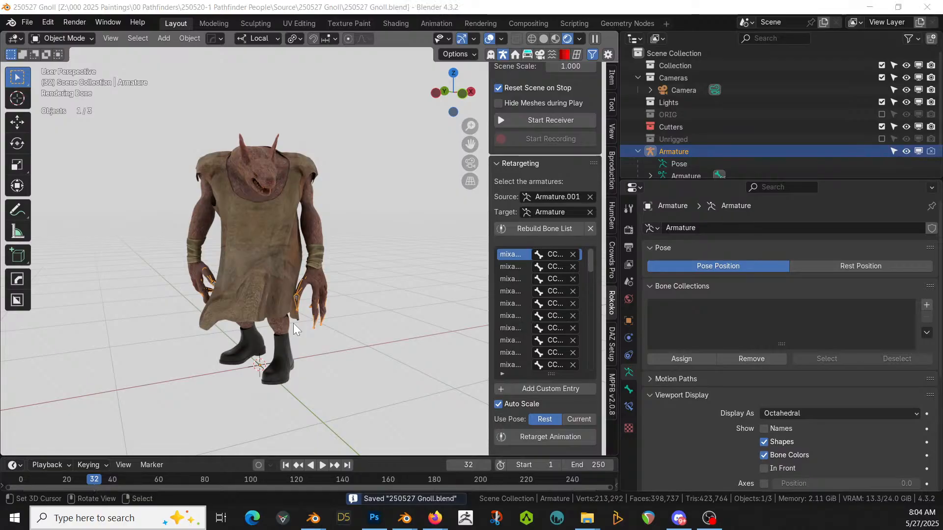
- Switch to the Blender window with the wooden tower base and delete the vertices of the upper rope wraps and flared post ends at all four corners
key("alt+Tab")
middle_click_drag(316, 322, 304, 363)
scroll(270, 380, "up", 3)
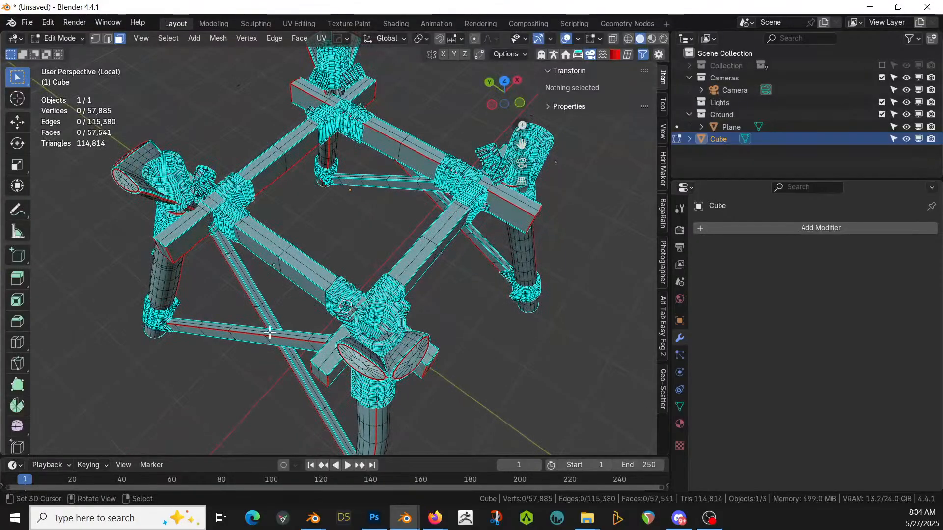
middle_click_drag(270, 333, 296, 312)
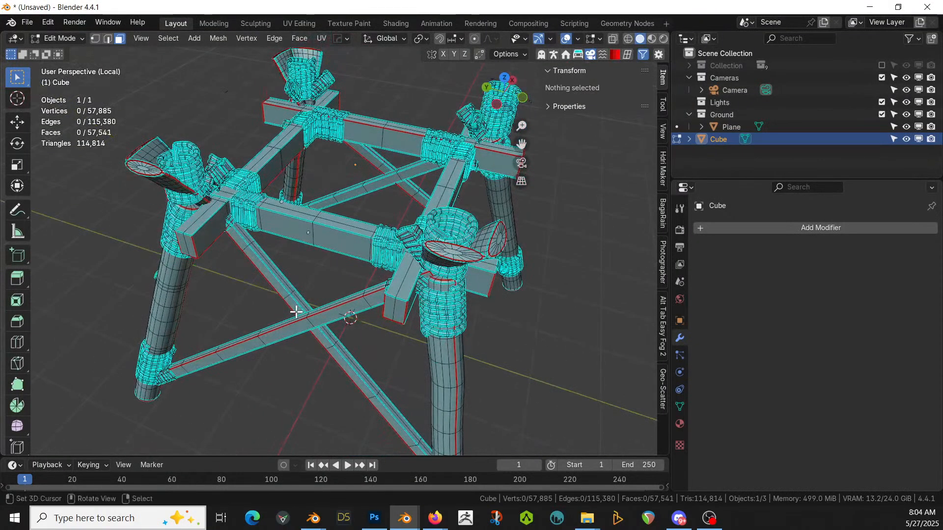
left_click(187, 162)
key("ctrl+l")
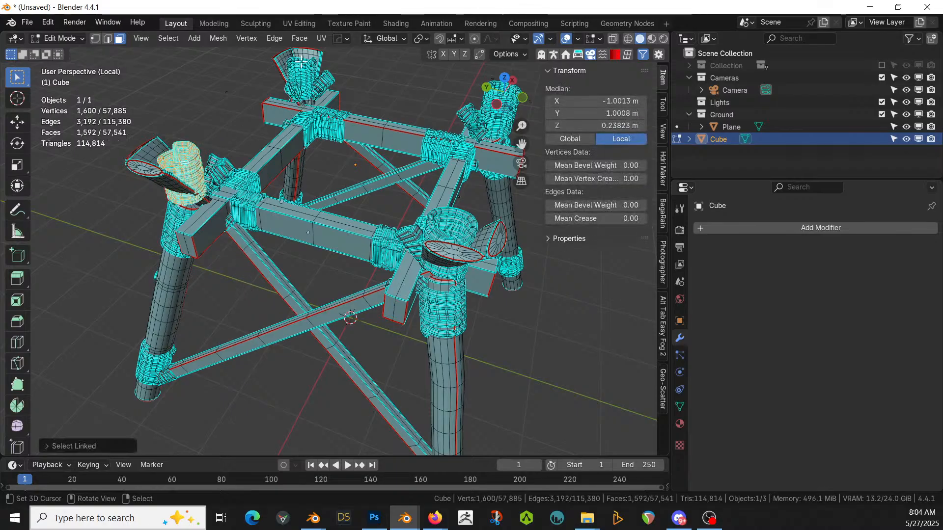
key("l")
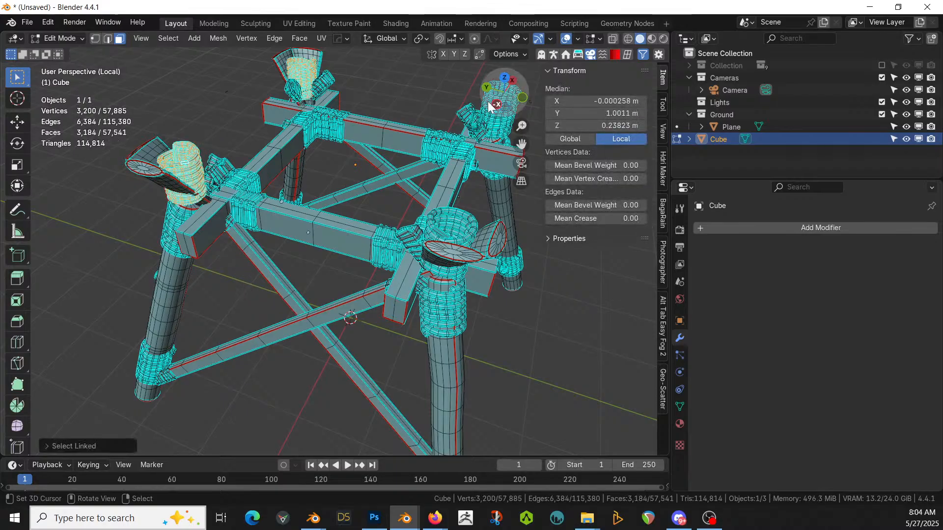
key("l")
key("l")
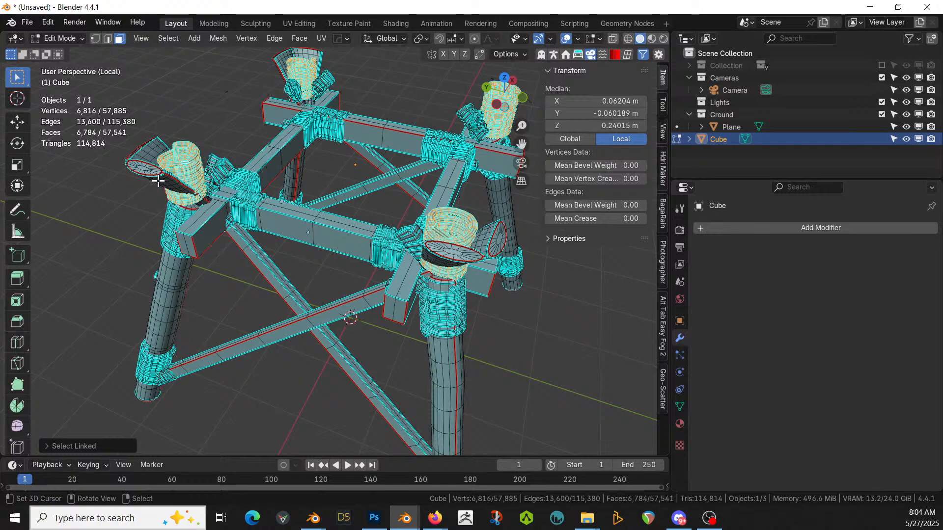
key("l")
key("l")
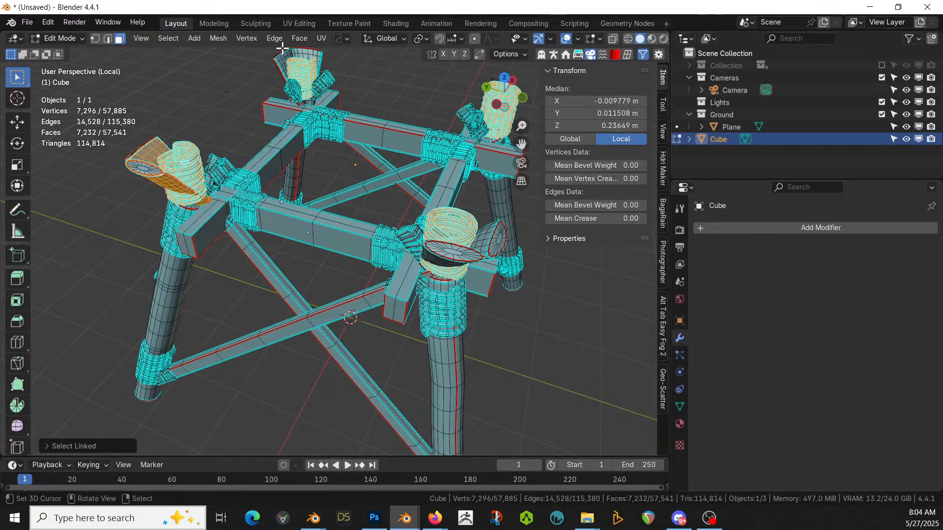
key("l")
key("l")
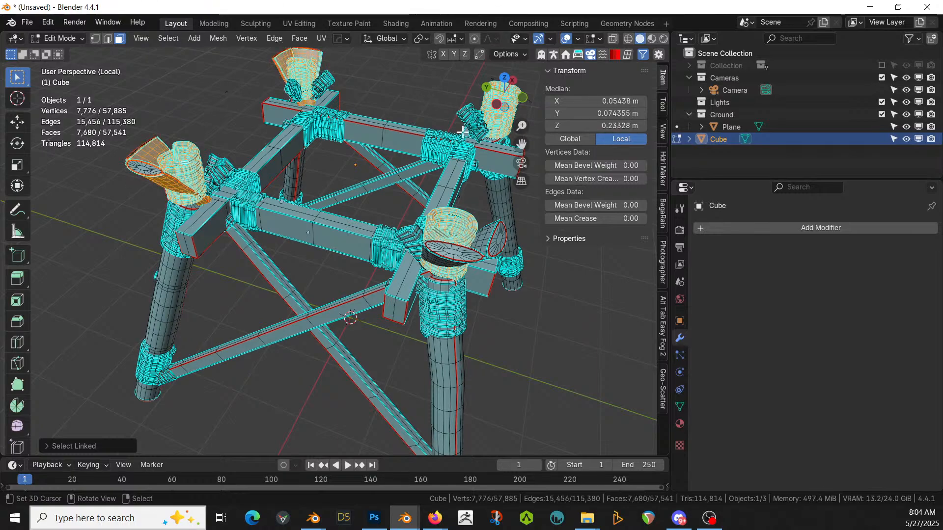
key("l")
key("l")
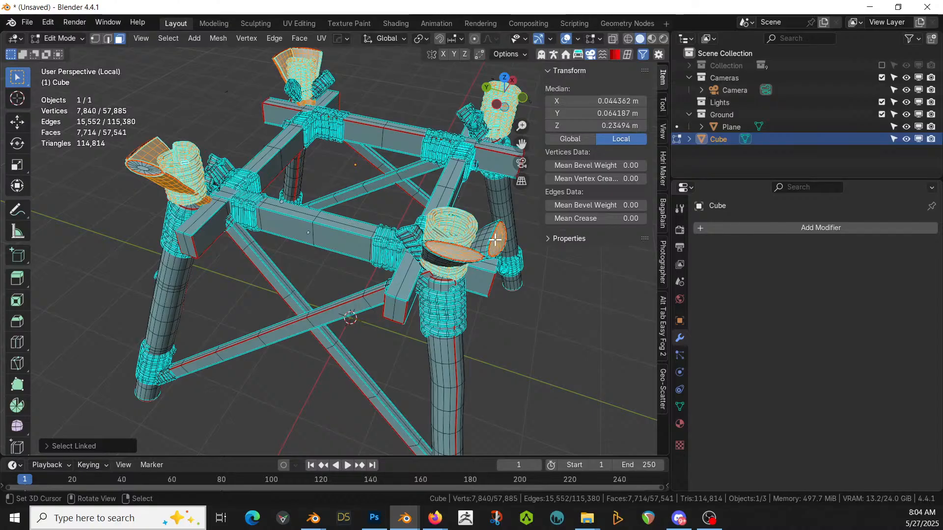
key("l")
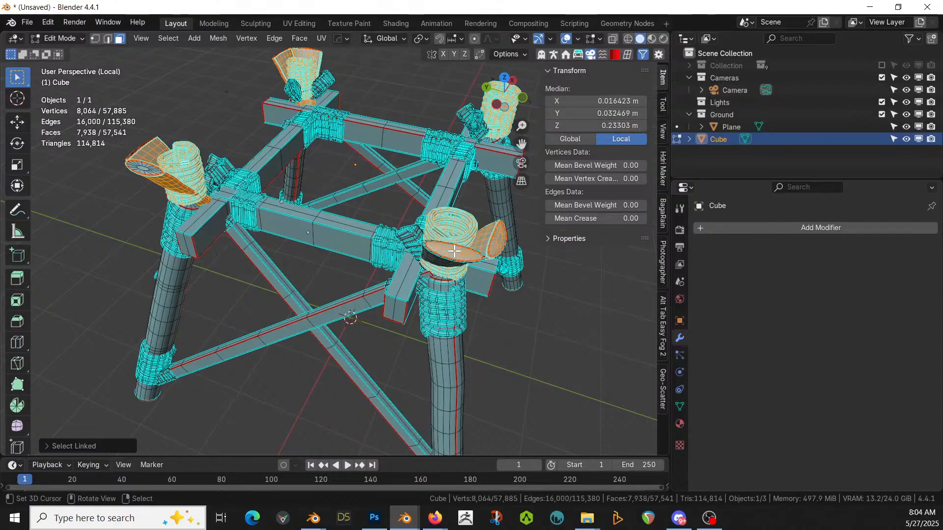
key("l")
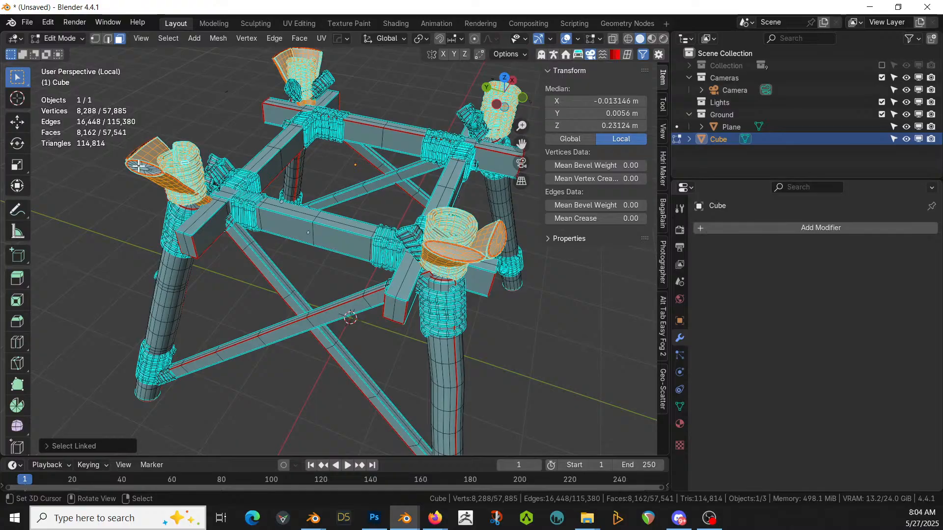
middle_click_drag(295, 113, 382, 210)
key("l")
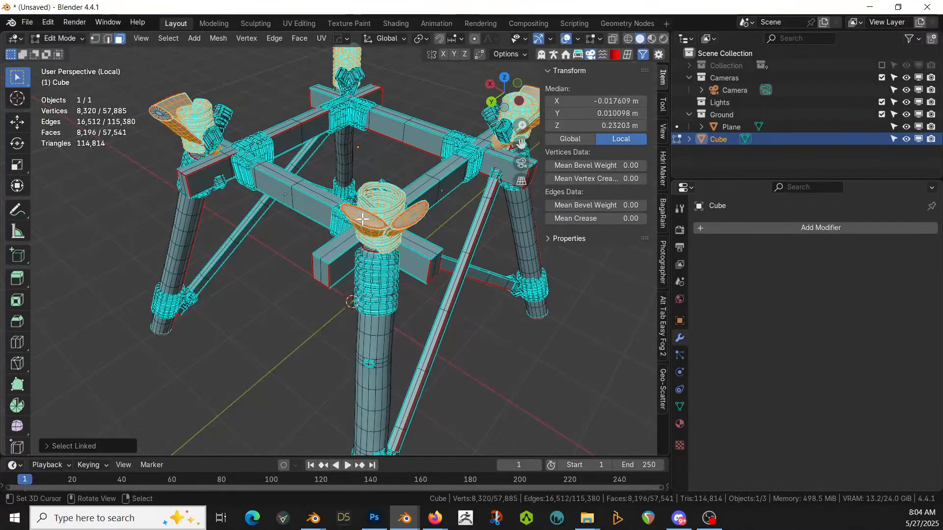
middle_click_drag(158, 113, 496, 245)
key("l")
key("l")
key("x")
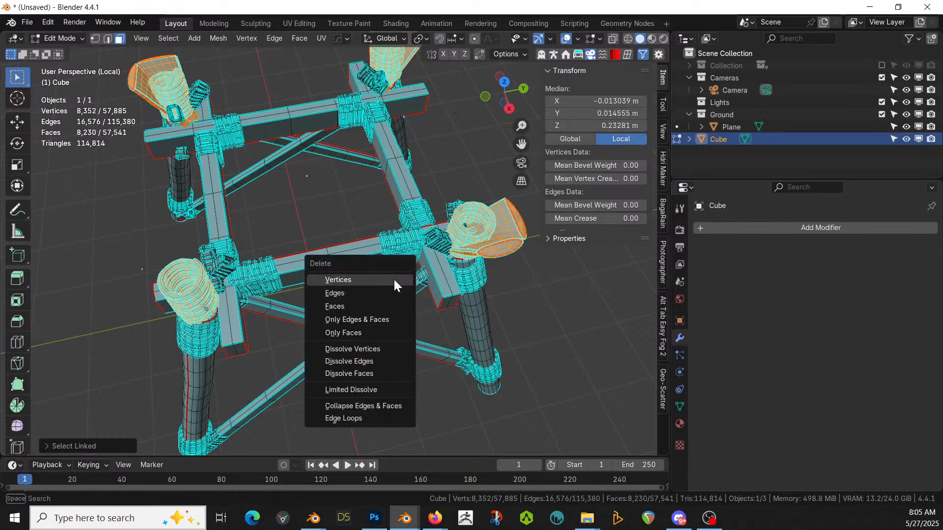
left_click(393, 277)
- Select the linked geometry of the slanted rope wraps sticking up at each corner, delete its vertices, and return to Object Mode
middle_click_drag(393, 276, 285, 256)
scroll(367, 244, "up", 2)
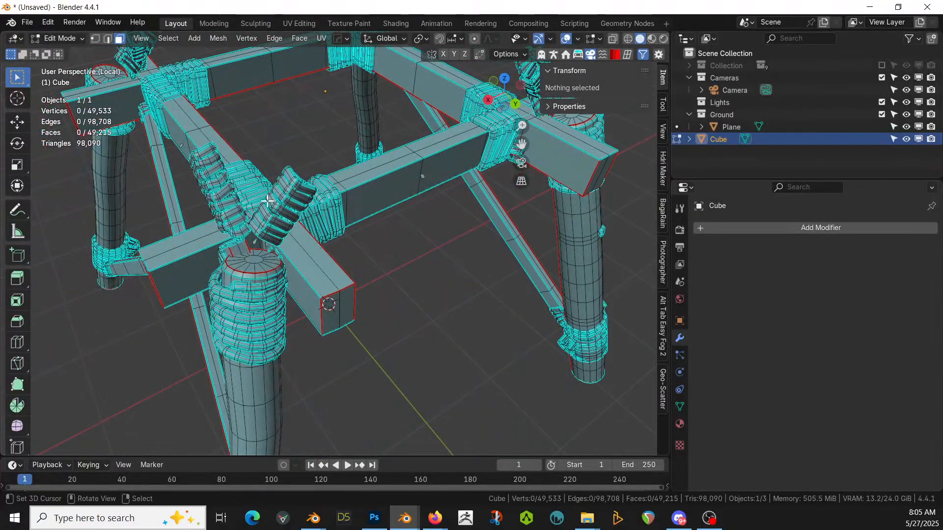
left_click(271, 204)
key("ctrl+l")
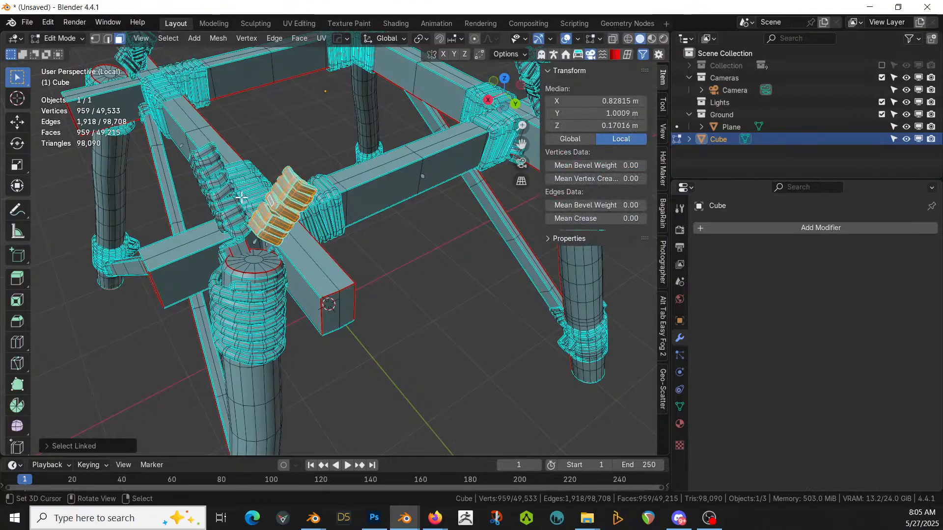
key("l")
middle_click_drag(218, 167, 190, 182)
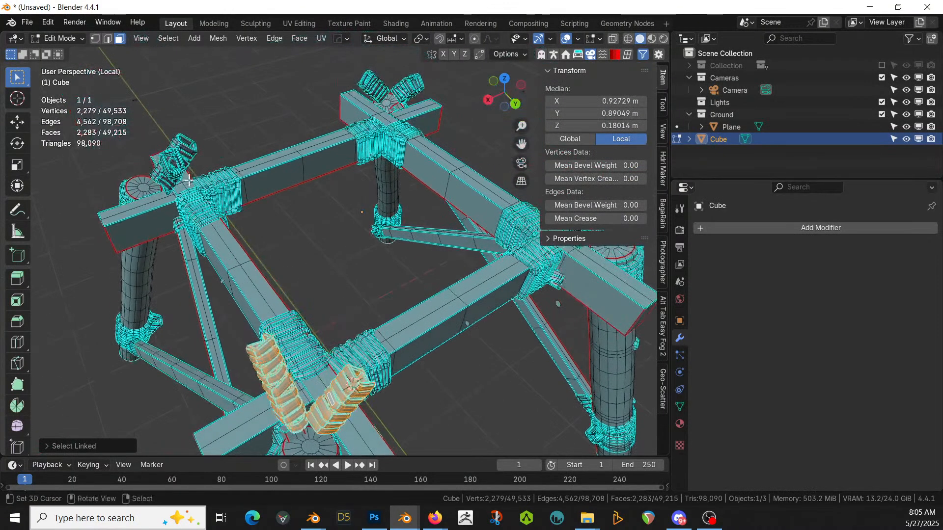
key("l")
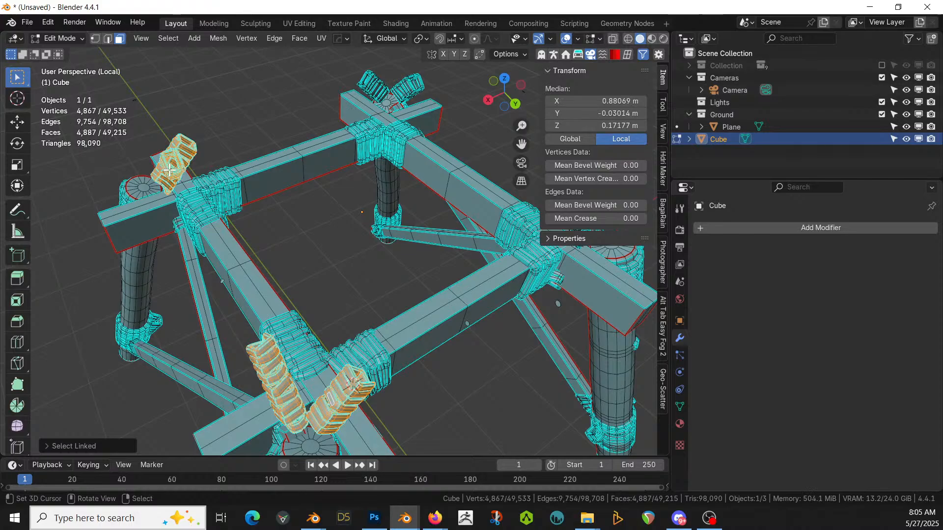
key("l")
key("l")
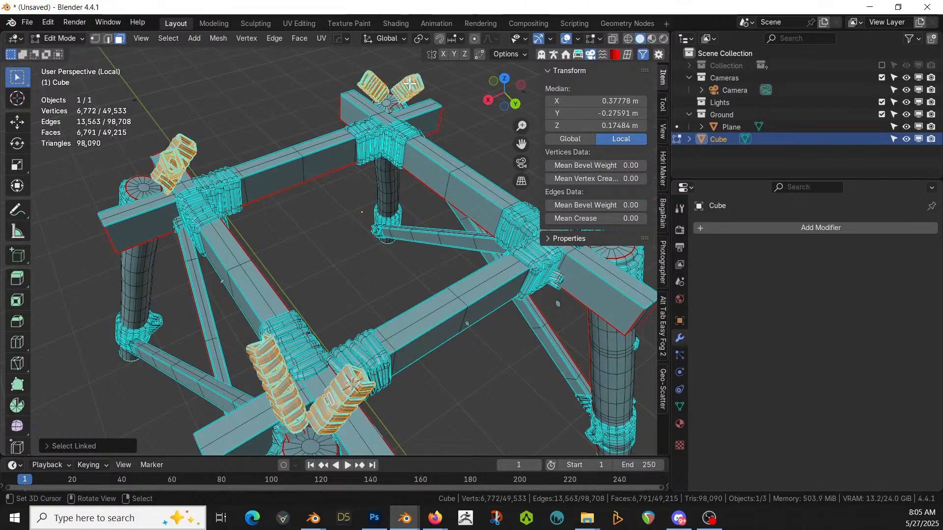
middle_click_drag(408, 85, 477, 256)
middle_click_drag(407, 252, 410, 195)
key("l")
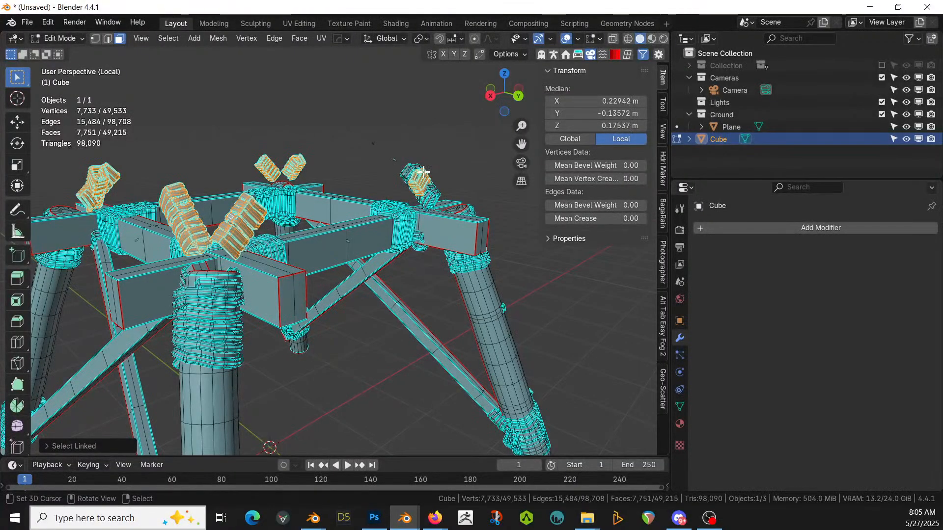
key("l")
key("z")
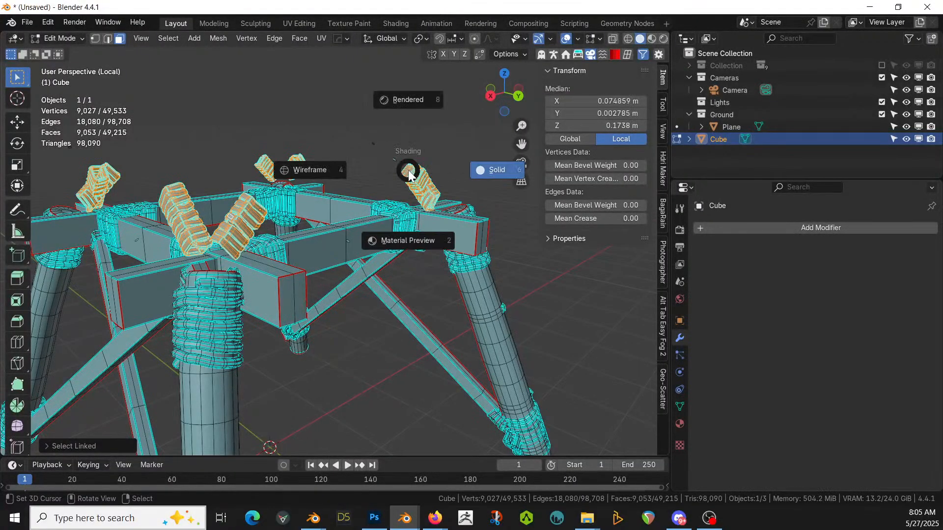
key("x")
left_click(407, 169)
middle_click_drag(407, 170, 377, 158)
key("Tab")
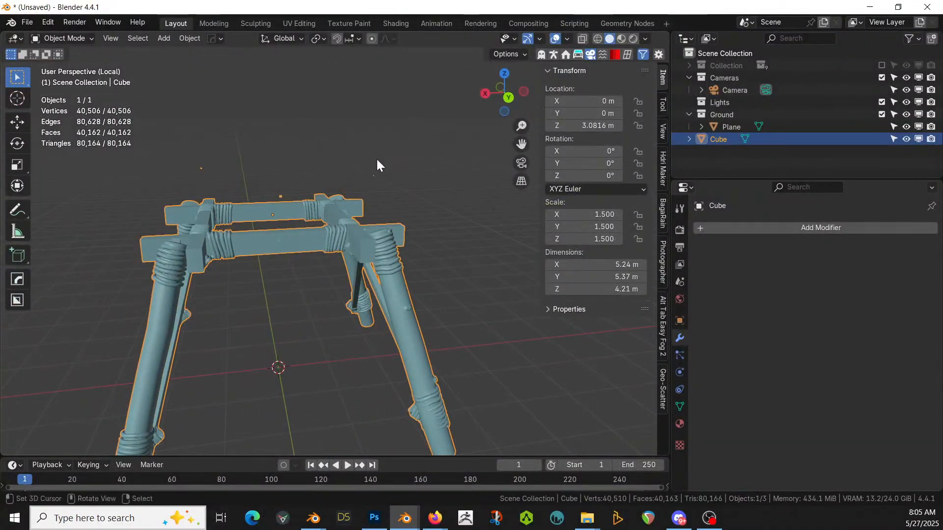
- Delete the stray geometry floating above the tower frame in Edit Mode, and return to Object Mode
scroll(399, 359, "down", 2)
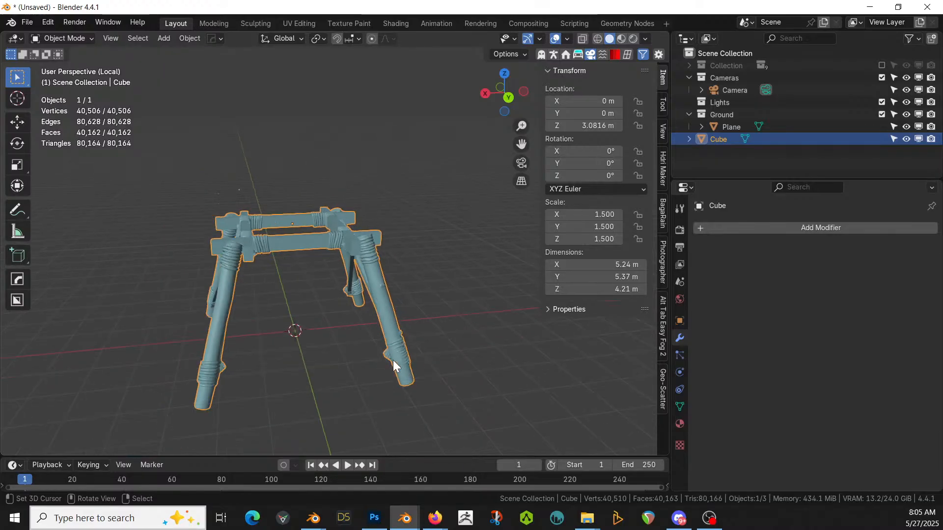
middle_click_drag(239, 142, 172, 164)
key("Tab")
left_click_drag(172, 163, 401, 201)
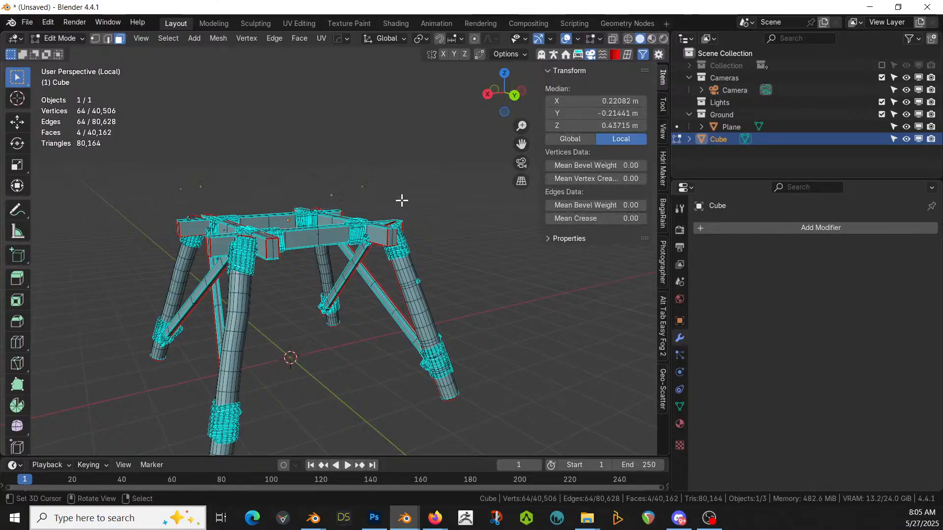
key("x")
left_click(402, 199)
key("Tab")
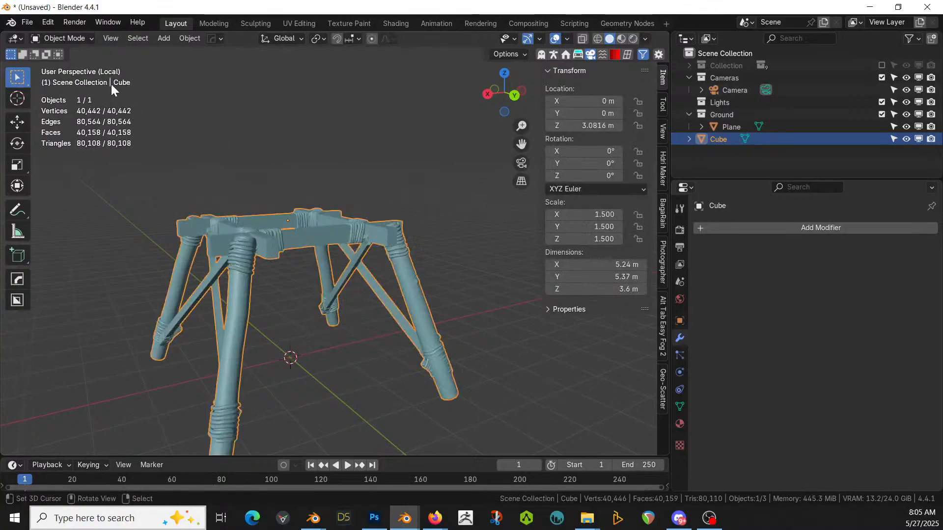
- Start saving the scene under a new name and create the folder "250527-1 Livestream Tunnel" inside 00 Pathfinders
left_click(27, 22)
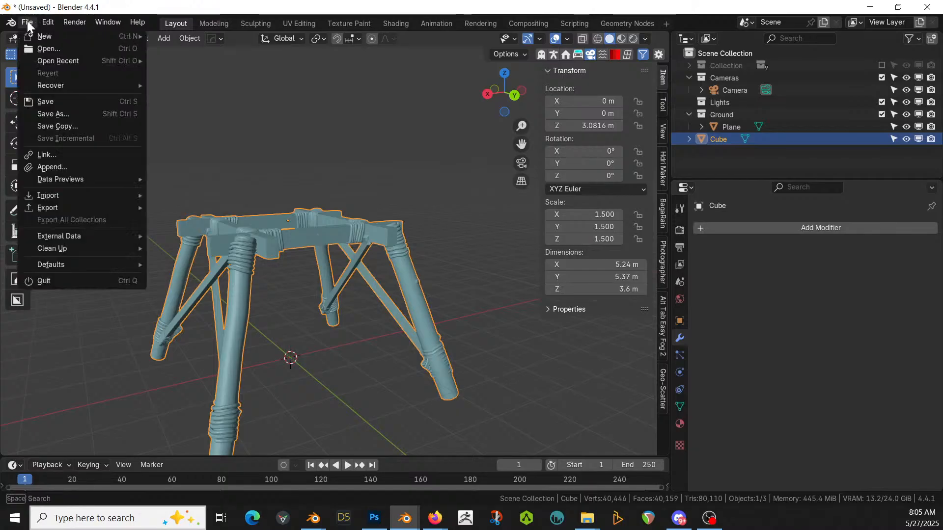
left_click(65, 113)
scroll(181, 401, "down", 10)
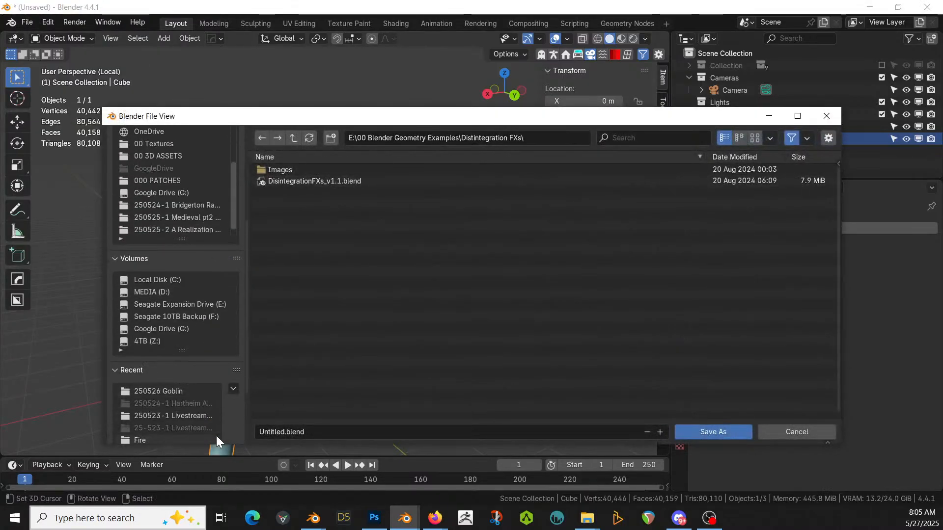
left_click(199, 416)
left_click(293, 138)
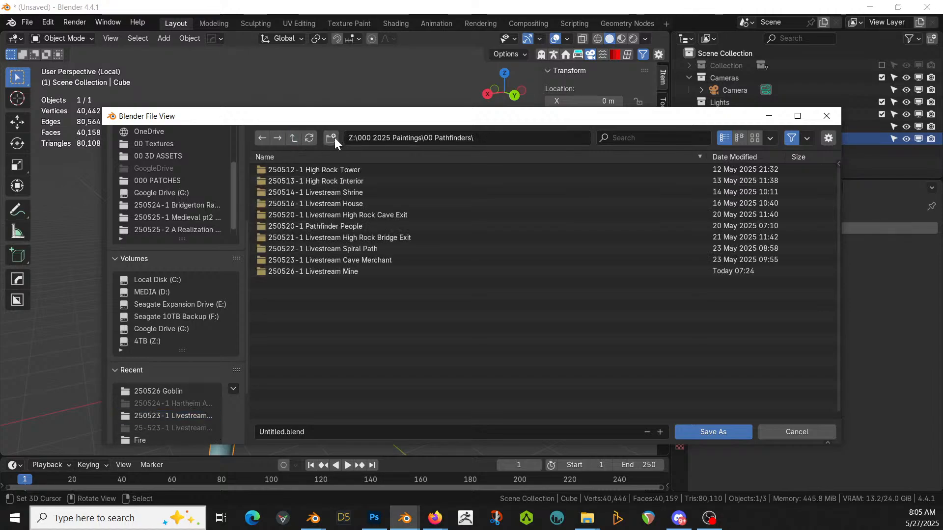
left_click(331, 138)
type("250527-1 Livestream Tunnel")
key("Return")
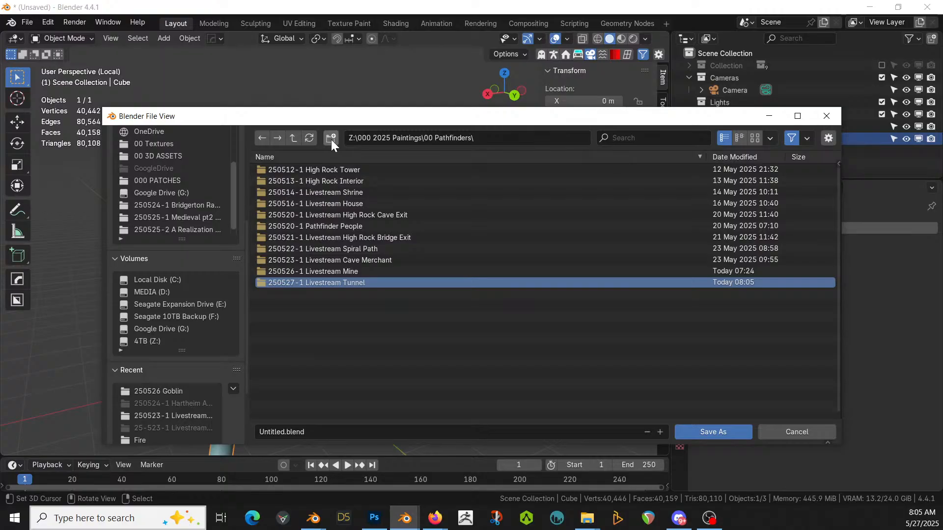
- Copy the new folder's name, open the folder, and save the scene there as "250527-1 Livestream Tunnel.blend"
key("F2")
key("ctrl+c")
key("Return")
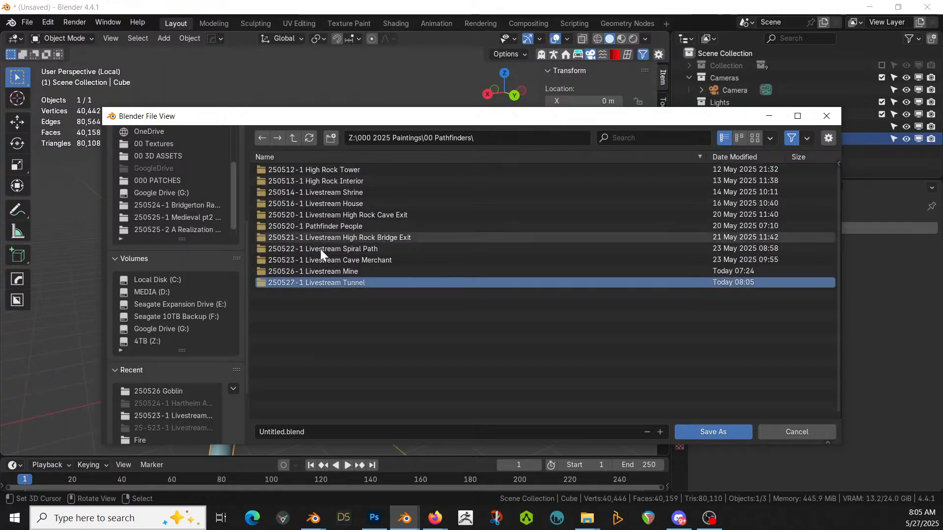
double_click(324, 281)
left_click(319, 437)
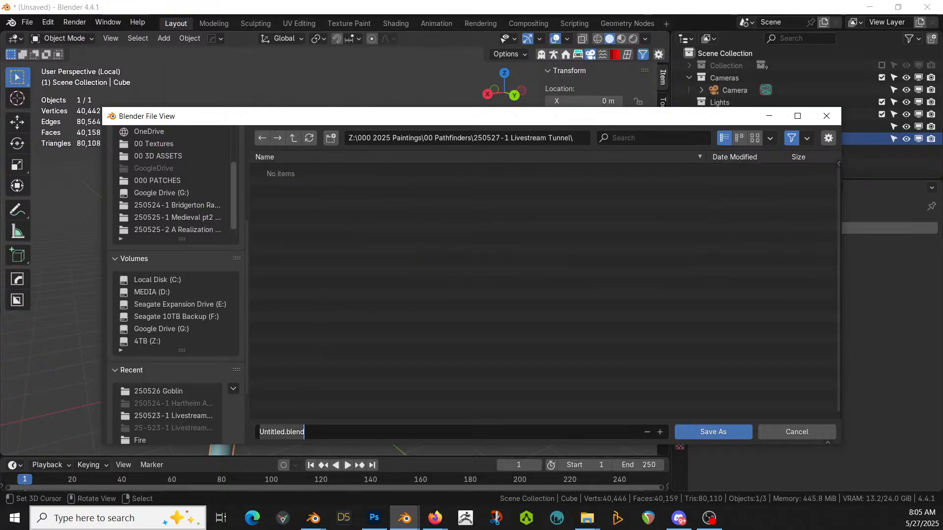
key("ctrl+v")
key("Return")
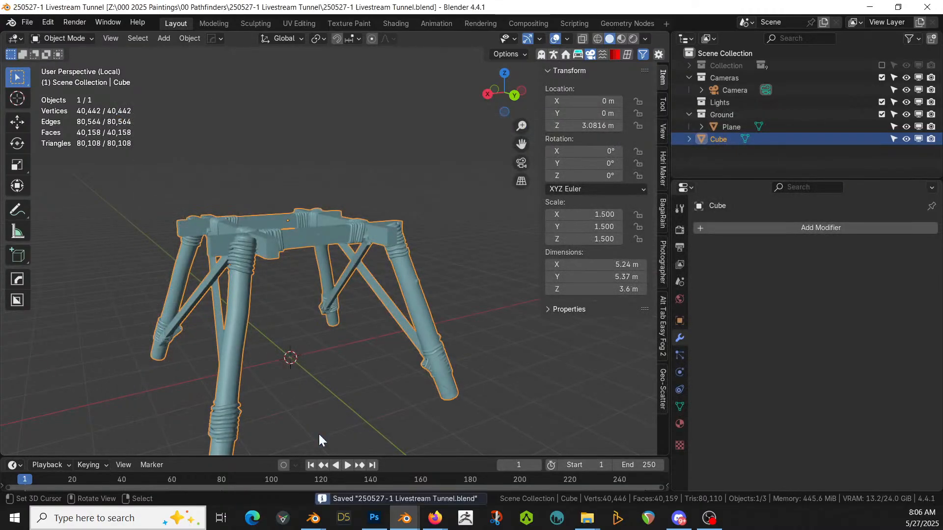
- Add a 2 m cube mesh at the world origin beneath the wooden frame and view it from the front
middle_click_drag(341, 202, 259, 297)
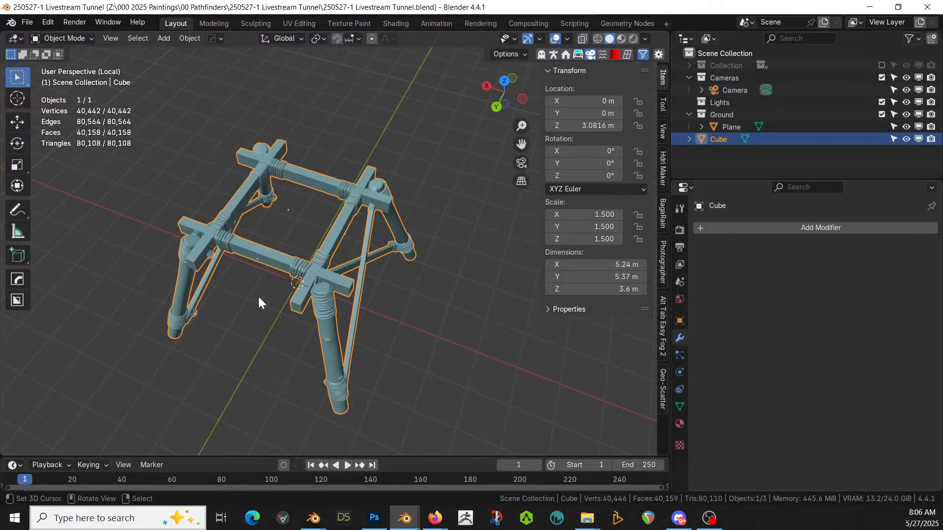
scroll(257, 296, "down", 2)
key("KP_7")
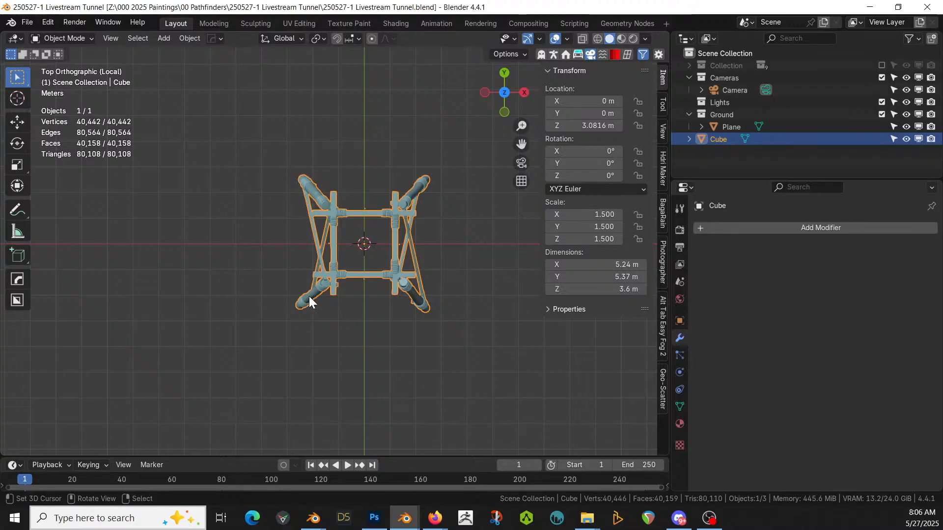
key("shift+a")
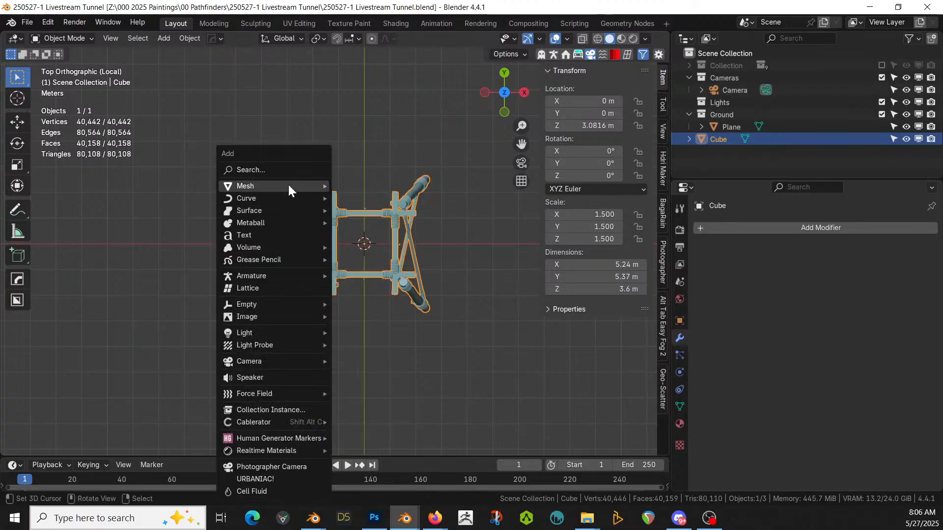
mouse_move(286, 186)
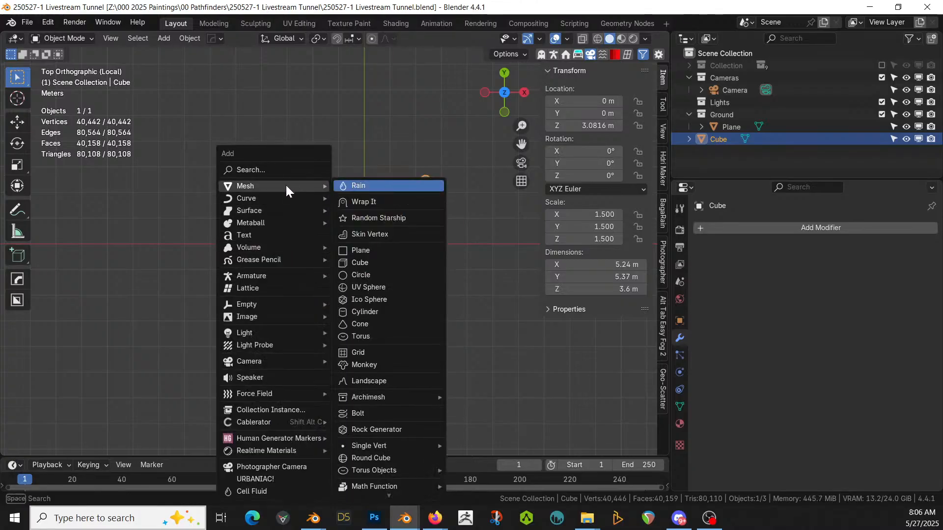
left_click(366, 262)
key("KP_1")
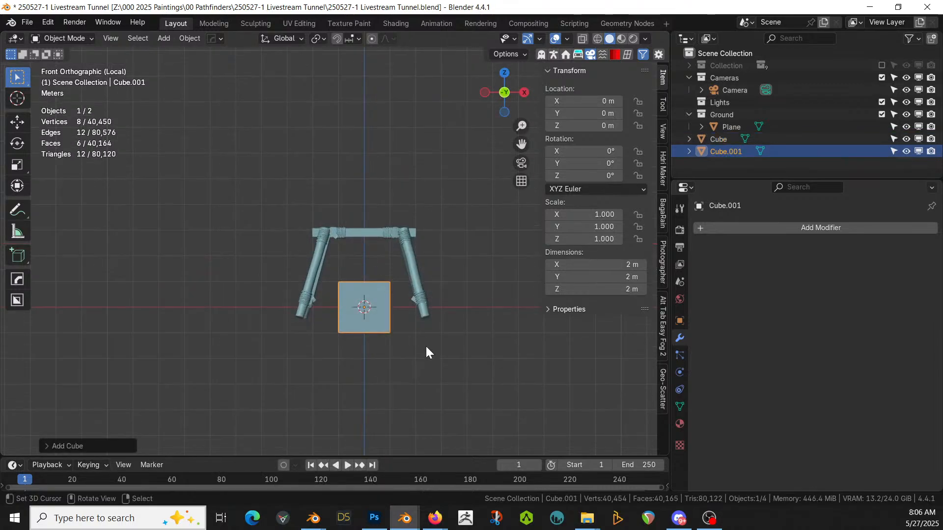
- Scale the cube up to about 3.15 m and raise it about 1.47 m so it fills the space inside the wooden frame
key("s")
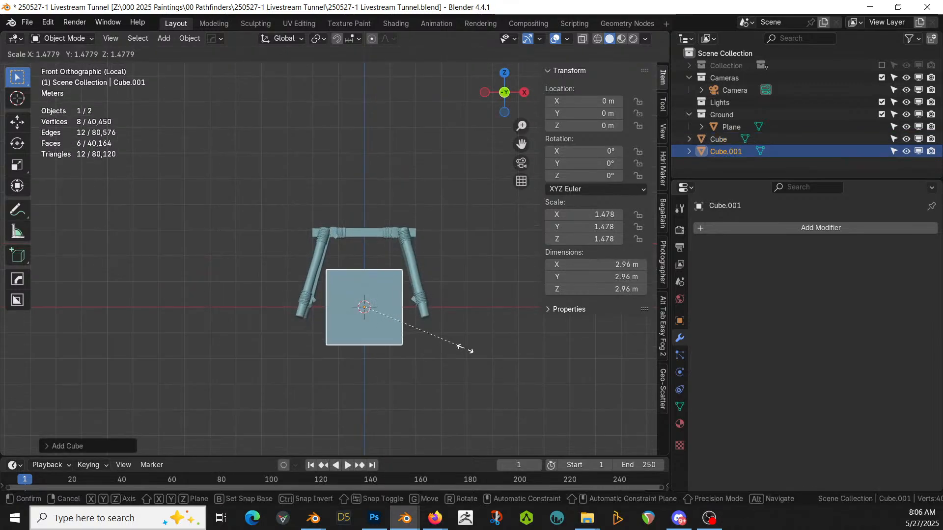
left_click(477, 349)
key("g")
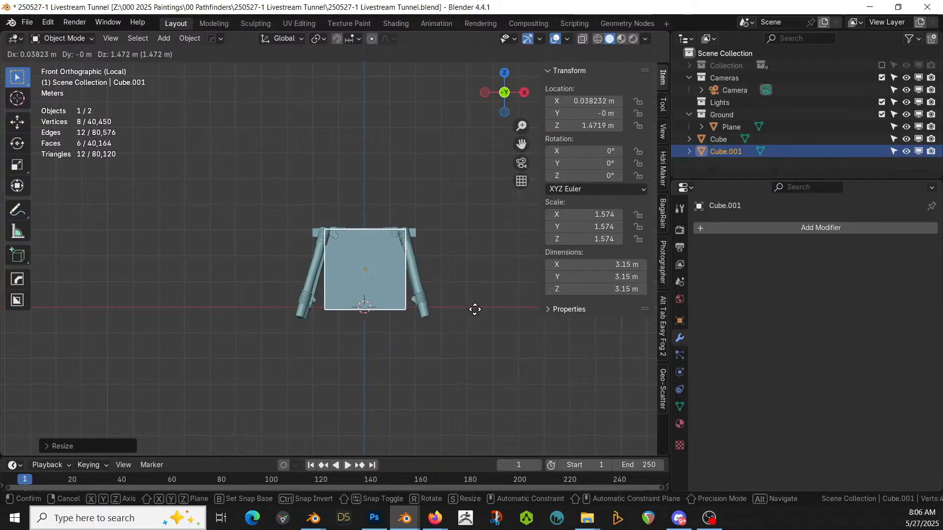
left_click(474, 308)
- Scale the cube's bottom face up about 1.6 times in Edit Mode so the sides slope along the frame's legs
key("Tab")
middle_click_drag(439, 320, 397, 290)
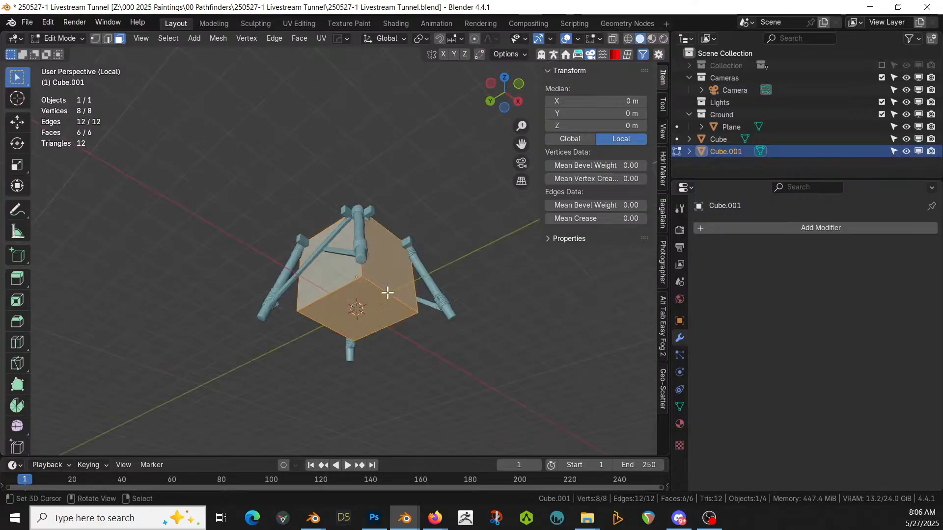
left_click(368, 305)
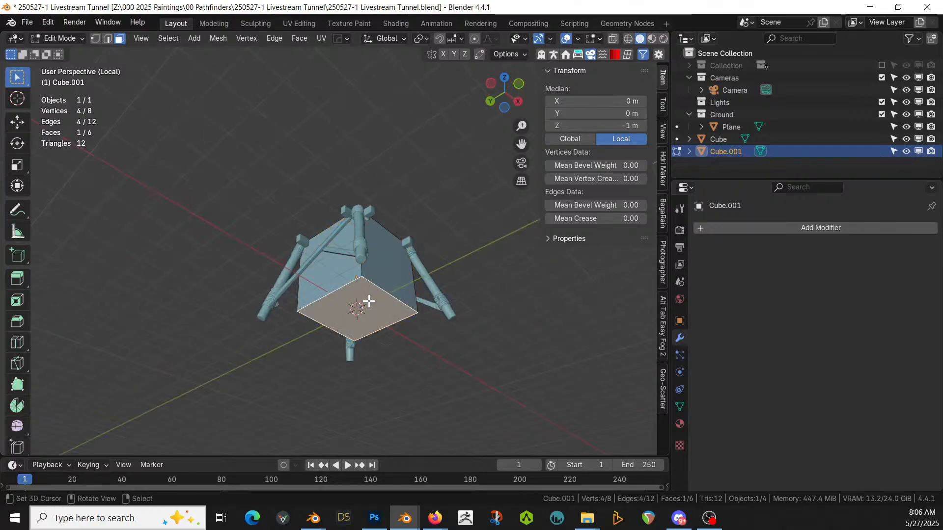
key("s")
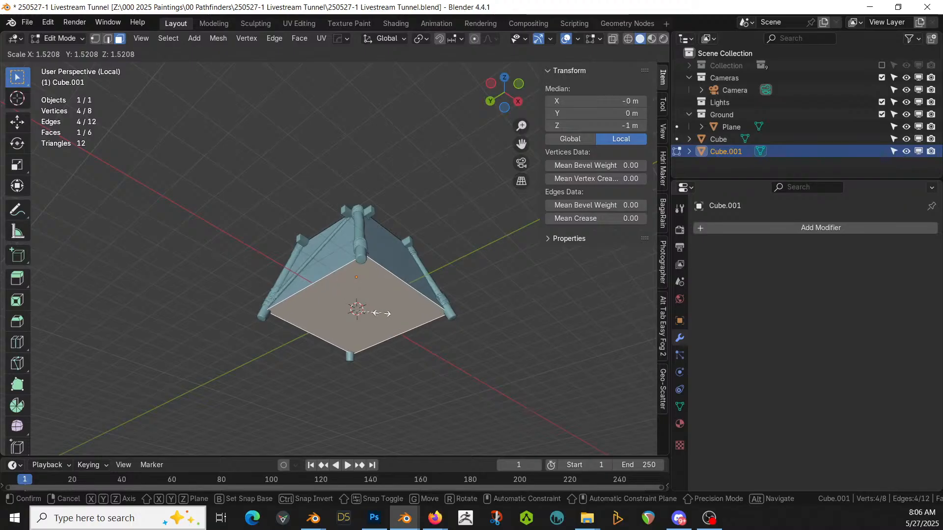
left_click(388, 314)
- Scale the whole tapered block up about 1.1 times so it encloses the frame
key("a")
middle_click_drag(383, 314, 415, 343)
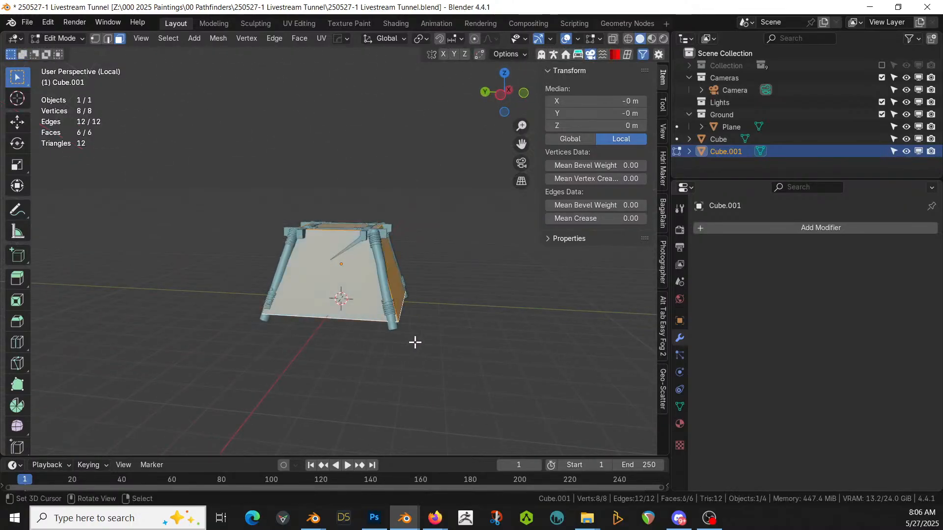
key("s")
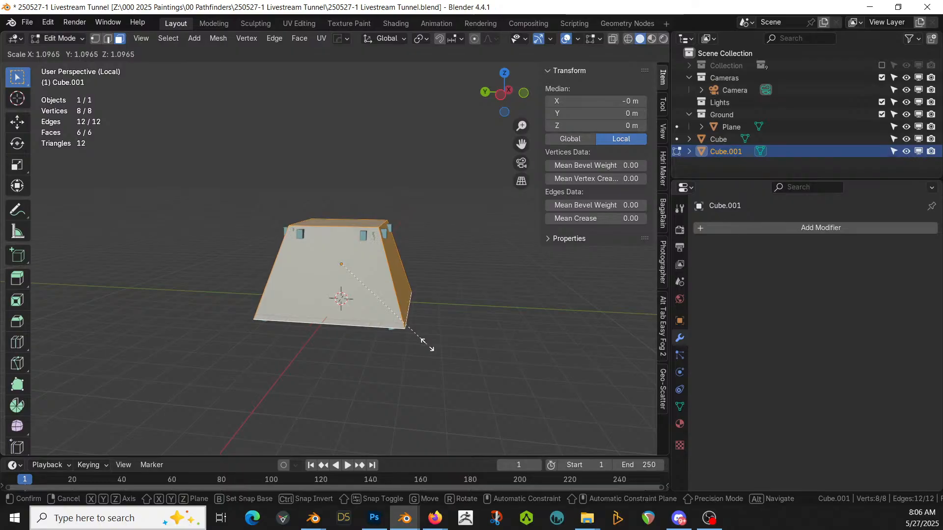
left_click(423, 340)
- Snap the 3D cursor to the block's bottom edge on the negative X side
middle_click_drag(428, 343, 310, 427)
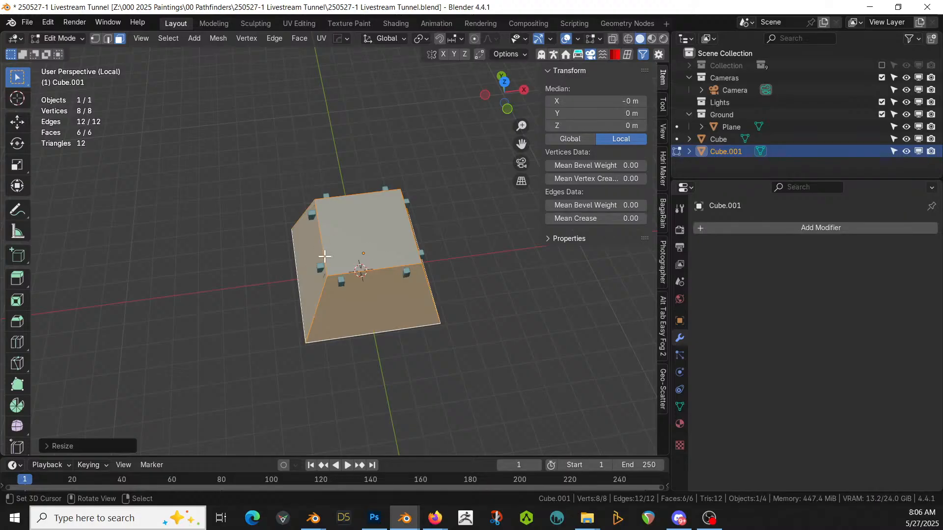
middle_click_drag(444, 274, 369, 276)
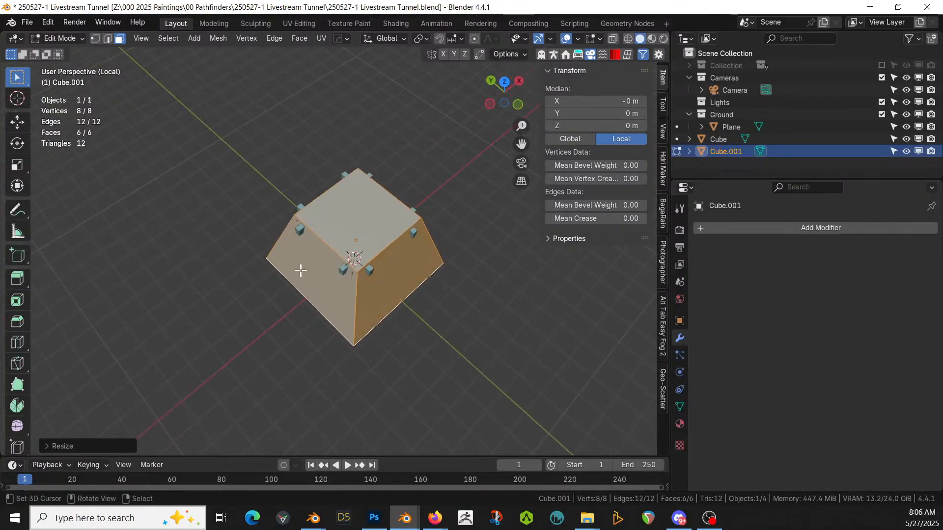
key("2")
left_click(301, 297)
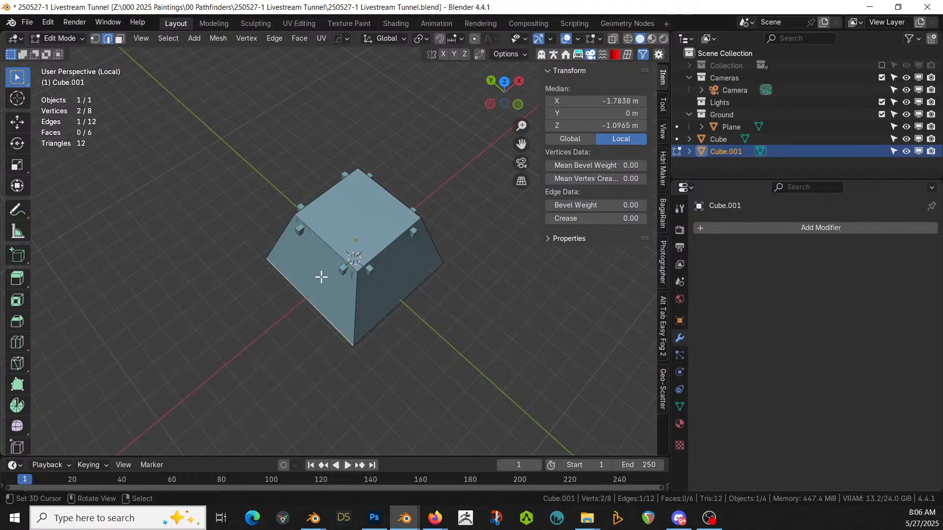
key("shift+s")
key("2")
- Add the top edge above it to the selection and scale both edges to 0 on X around the 3D cursor
left_click(327, 241, "shift")
left_click(420, 38)
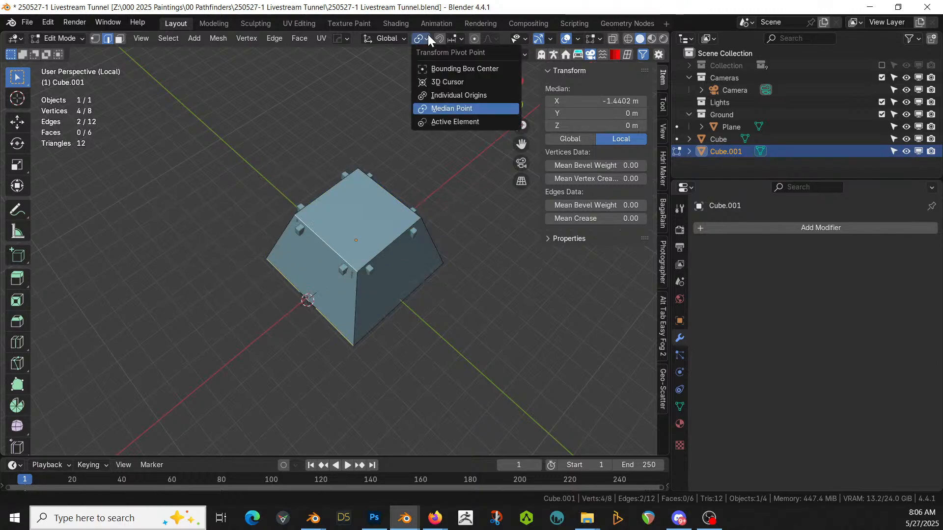
left_click(430, 82)
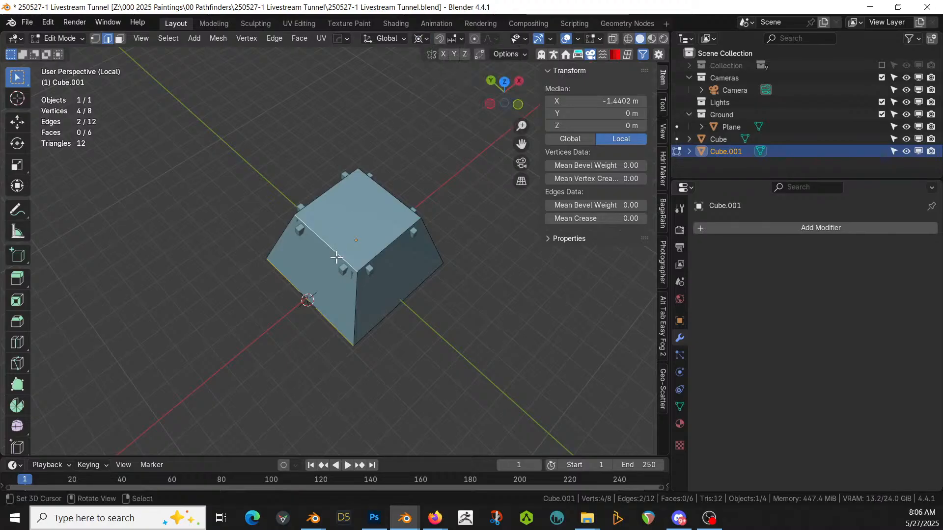
key("s")
key("x")
key("0")
key("Return")
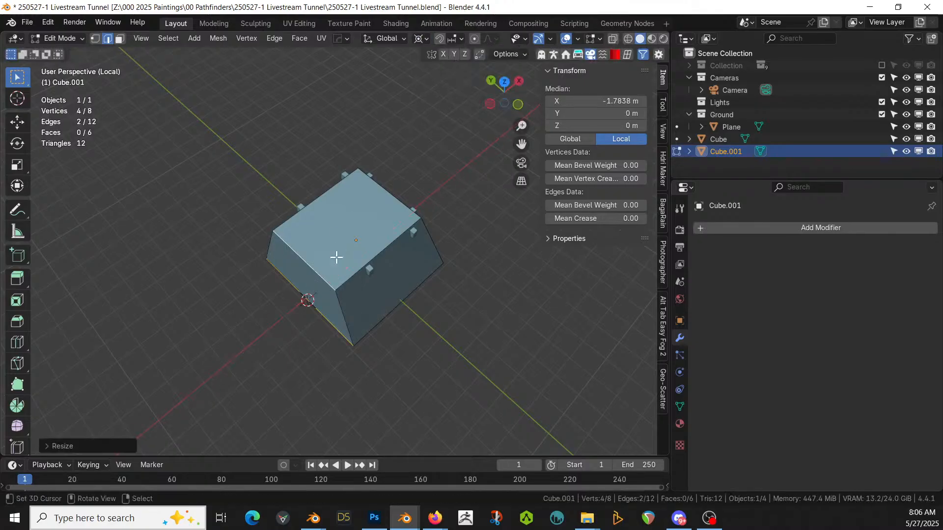
- Mirror the straightened side across the block's X axis with a bisecting mirror modifier and apply the modifier
key("Tab")
key("alt+x")
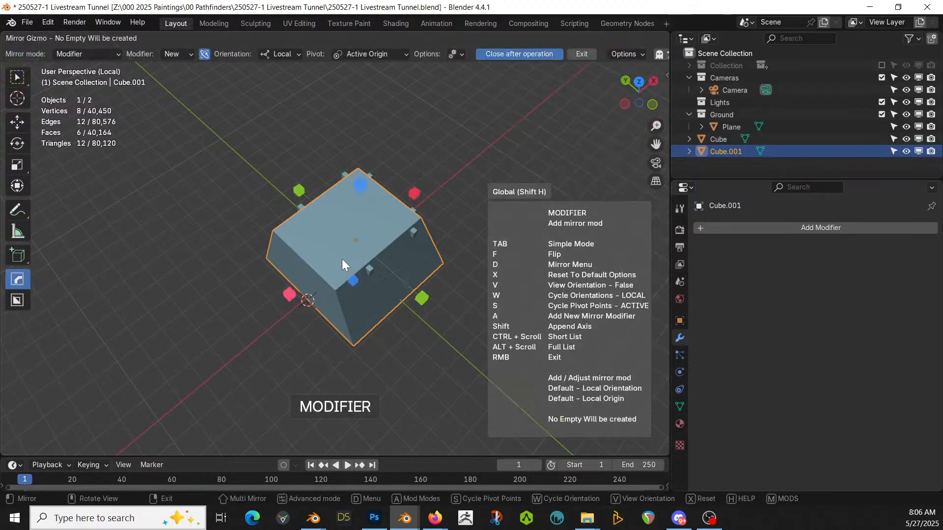
left_click(286, 295)
middle_click_drag(286, 294, 522, 278)
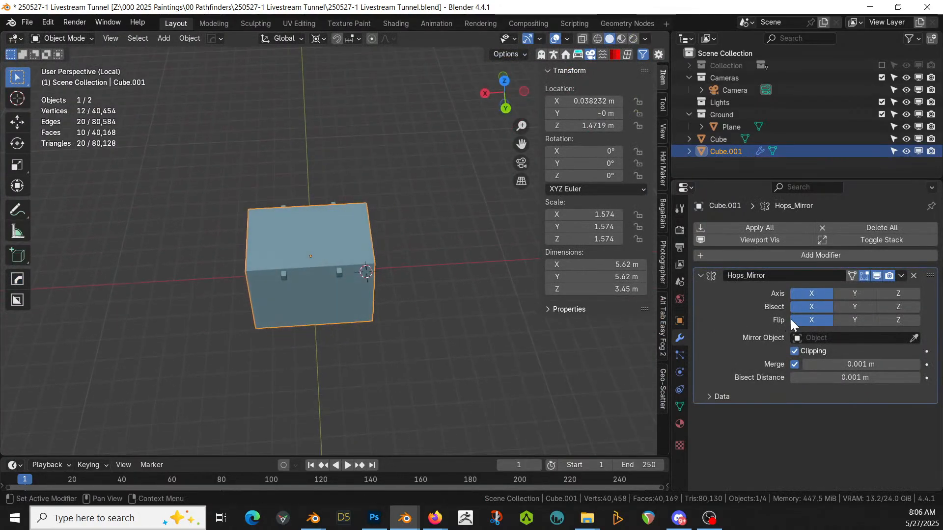
key("ctrl+a")
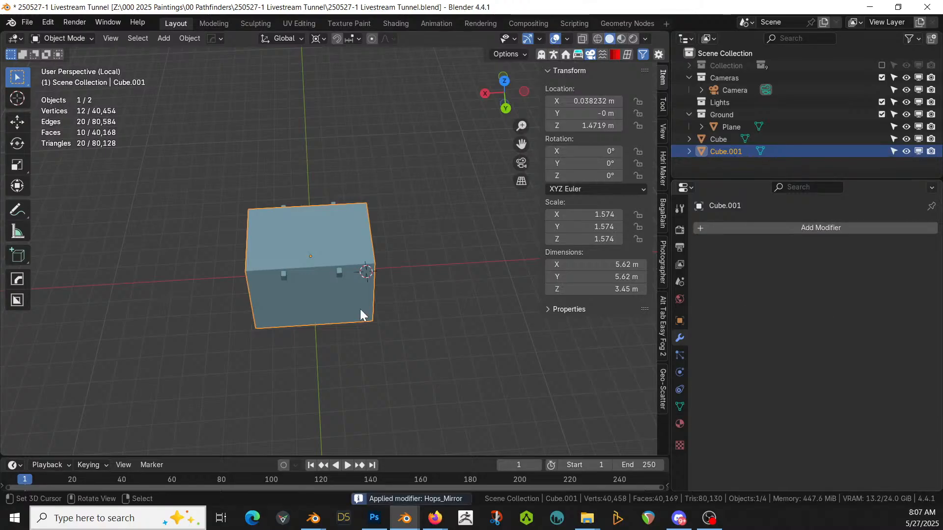
- Delete the two upright end faces on the X axis to open the block into a tunnel, and return to Object Mode
middle_click_drag(301, 298, 456, 341)
scroll(237, 246, "up", 9)
scroll(230, 218, "up", 3)
scroll(231, 223, "down", 2)
scroll(358, 222, "down", 6)
middle_click_drag(384, 290, 346, 249)
key("Tab")
key("alt+a")
left_click(328, 291)
middle_click_drag(328, 291, 473, 285)
left_click(264, 307, "shift")
key("x")
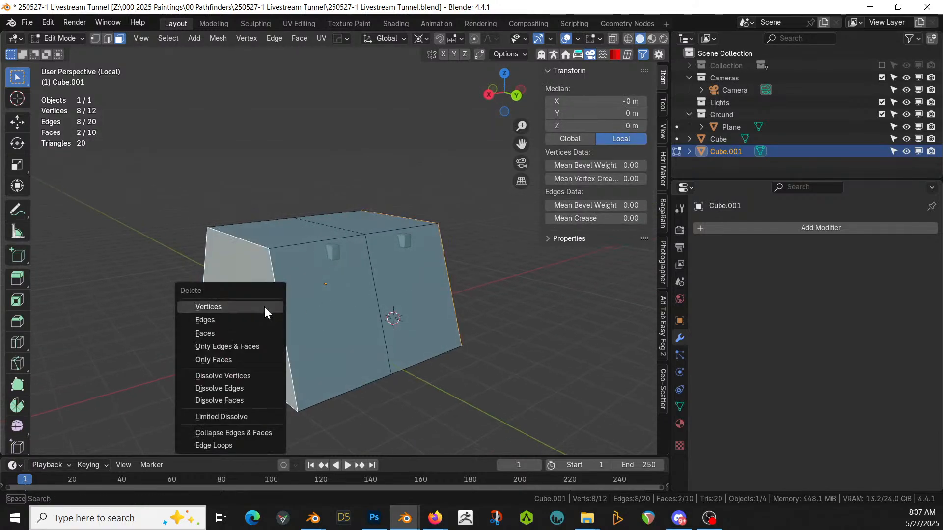
left_click(266, 332)
middle_click_drag(354, 316, 383, 325)
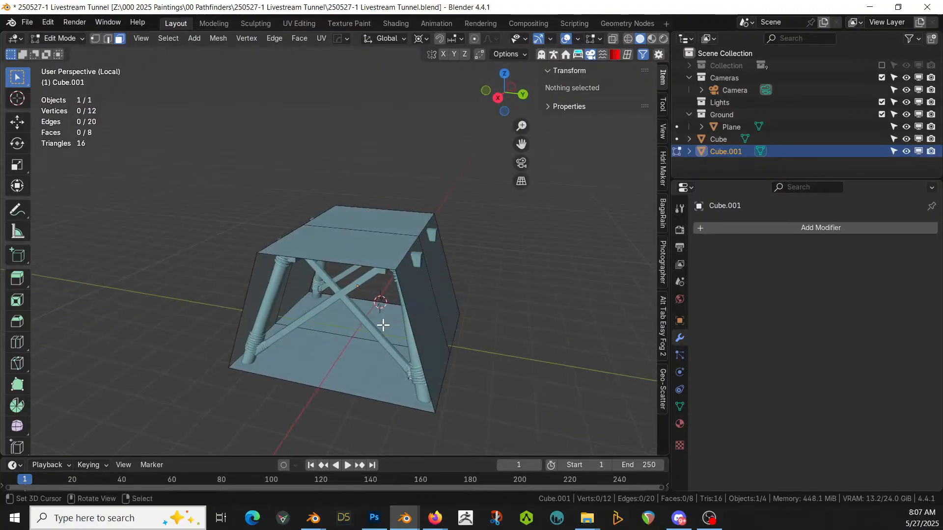
key("Tab")
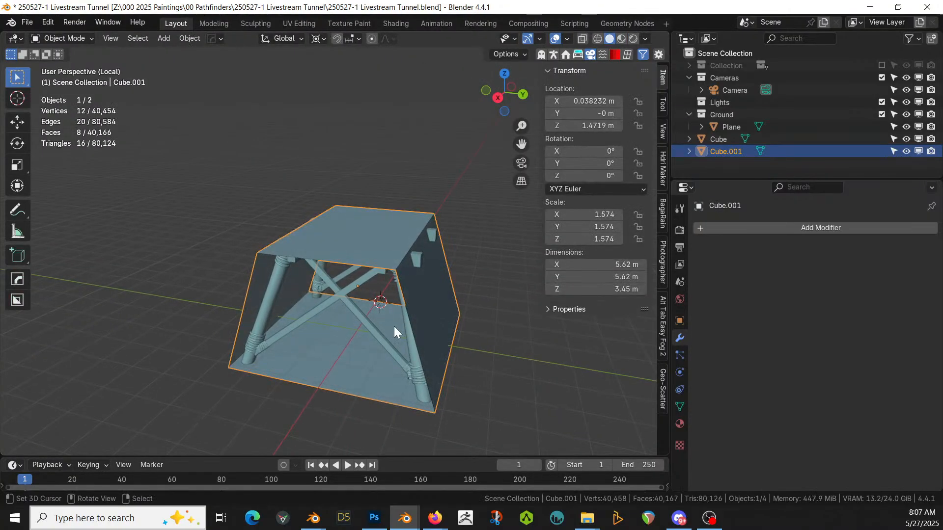
- Turn off the sidebar add-on filtering, subdivide all faces of the tunnel shell with 2 cuts, and return to Object Mode
left_click(627, 55)
key("Tab")
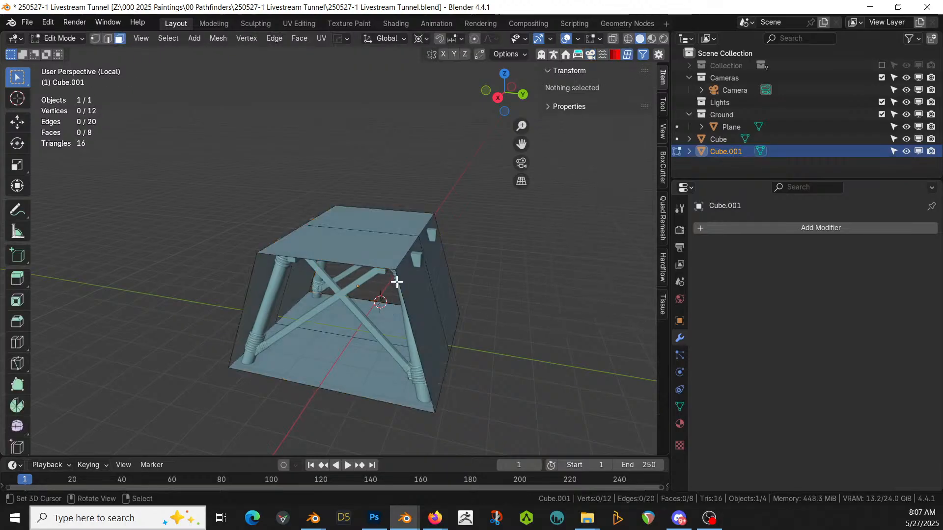
key("a")
right_click(394, 281)
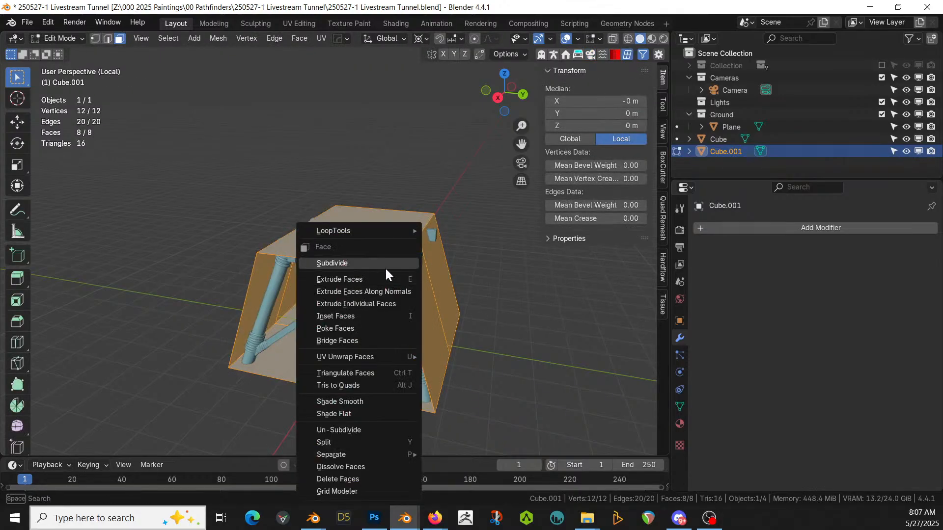
left_click(385, 267)
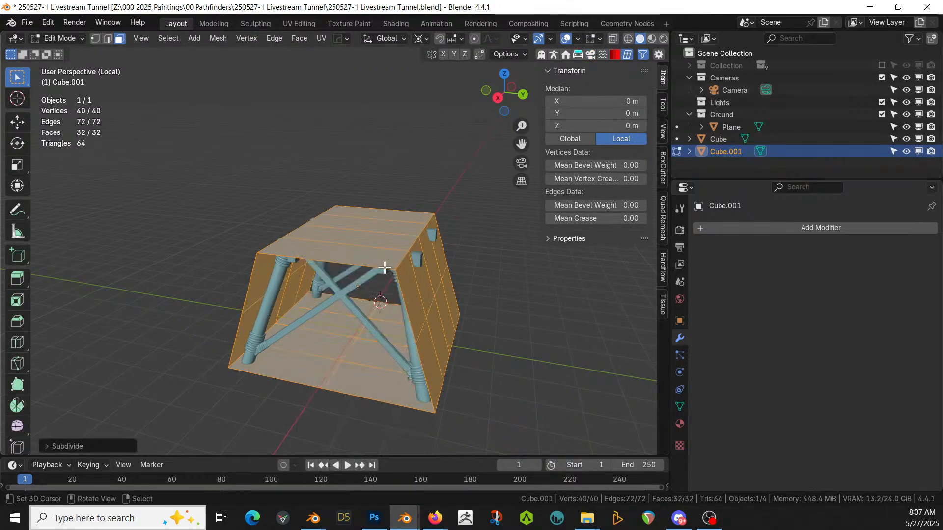
left_click(47, 446)
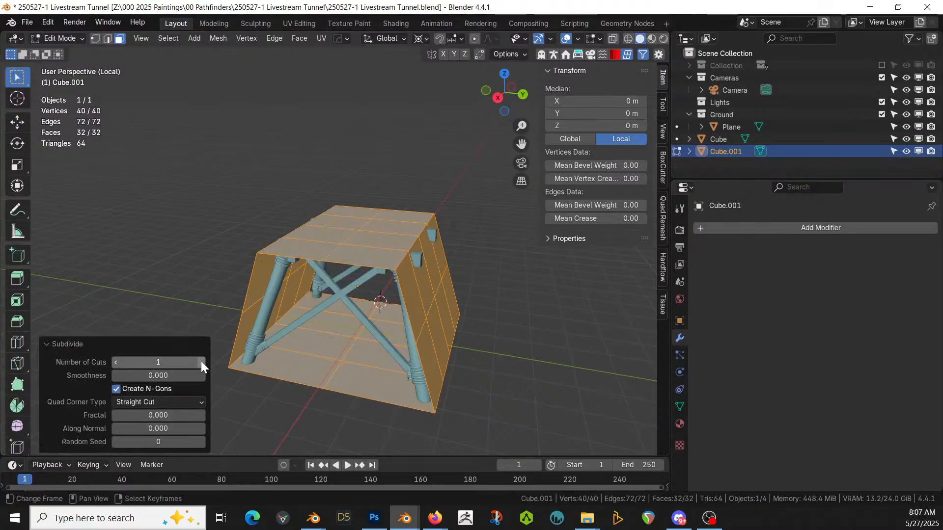
left_click(202, 362)
middle_click_drag(242, 362, 344, 362)
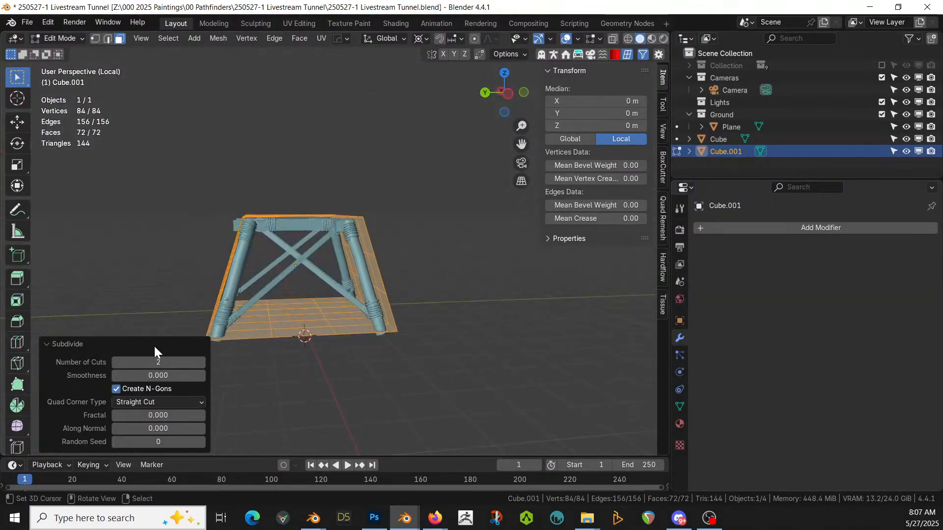
key("Tab")
- Snap the 3D cursor to the world origin and activate the Transform tool
middle_click_drag(447, 351, 491, 442)
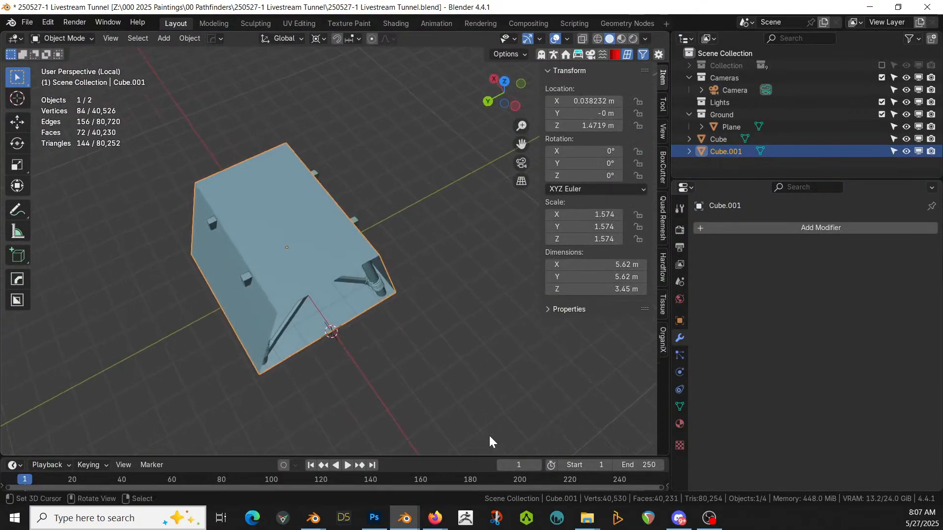
key("shift+s")
key("1")
left_click(18, 186)
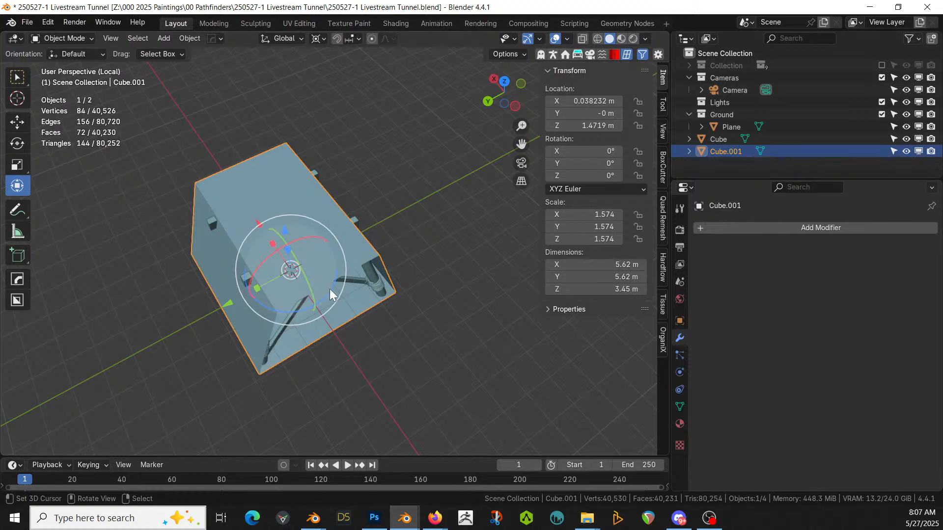
- Set the transform pivot point to Individual Origins and compare the gizmo position on the wooden frame and the shell
middle_click_drag(357, 318, 318, 245)
left_click(315, 271)
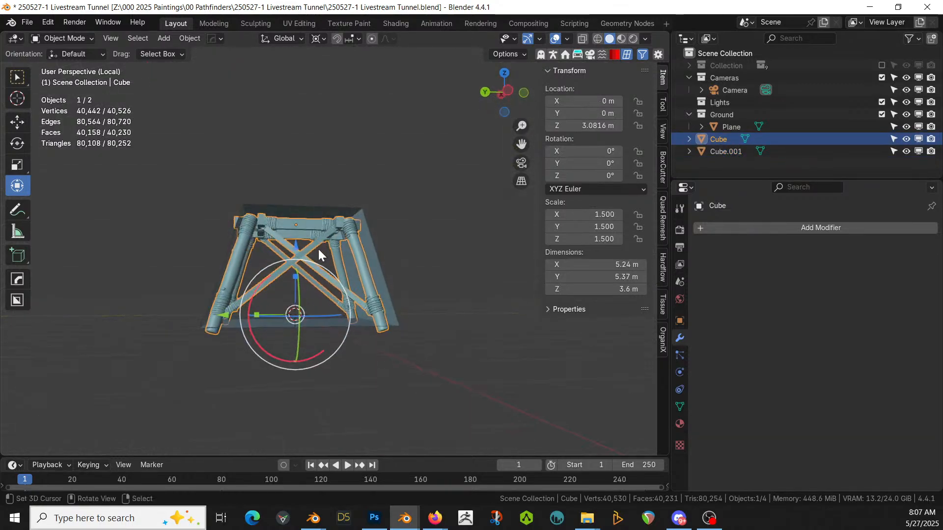
left_click(324, 329)
left_click(337, 287)
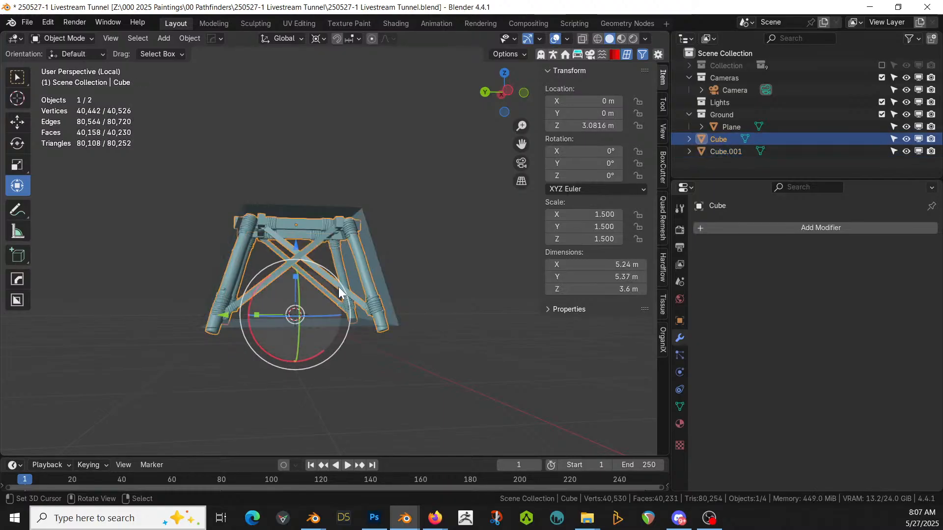
left_click(324, 39)
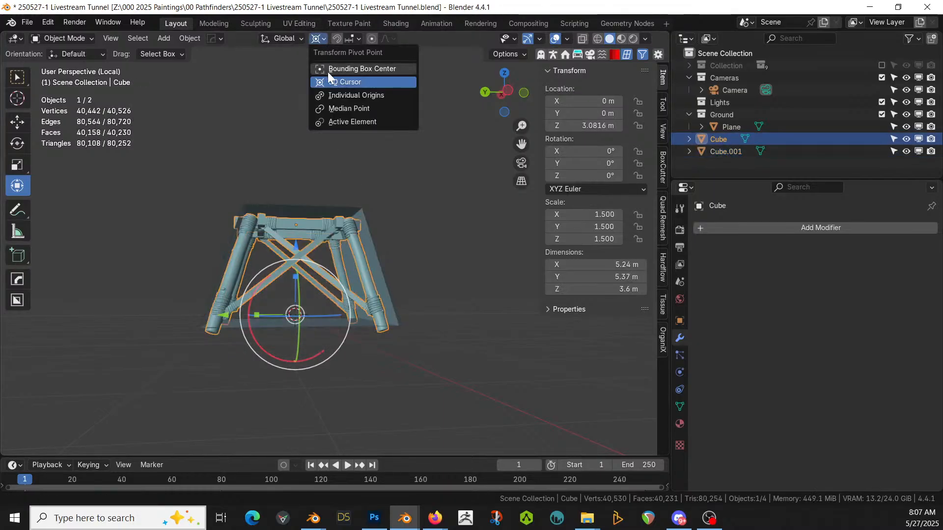
left_click(376, 96)
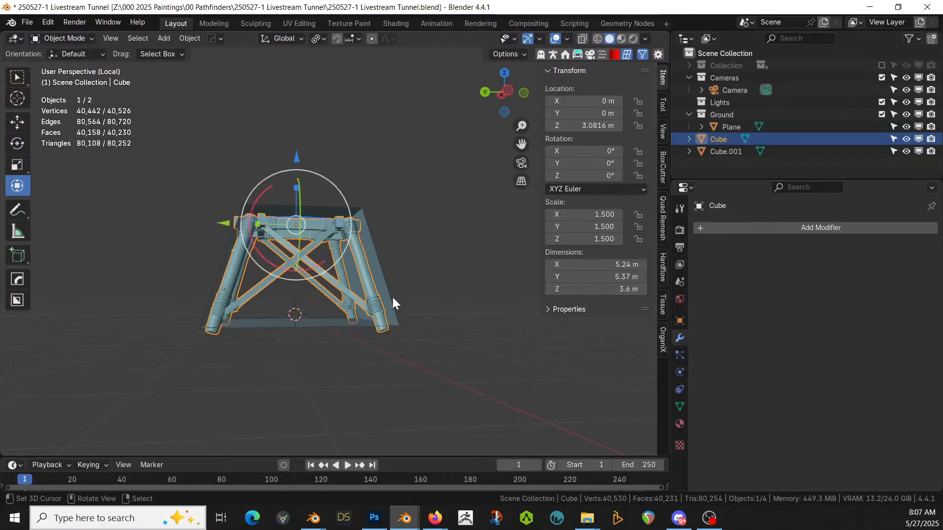
left_click(338, 327)
- Select the wooden frame in the right orthographic view and set its origin to the 3D cursor
middle_click_drag(379, 314, 403, 315)
key("KP_5")
key("KP_1")
key("KP_3")
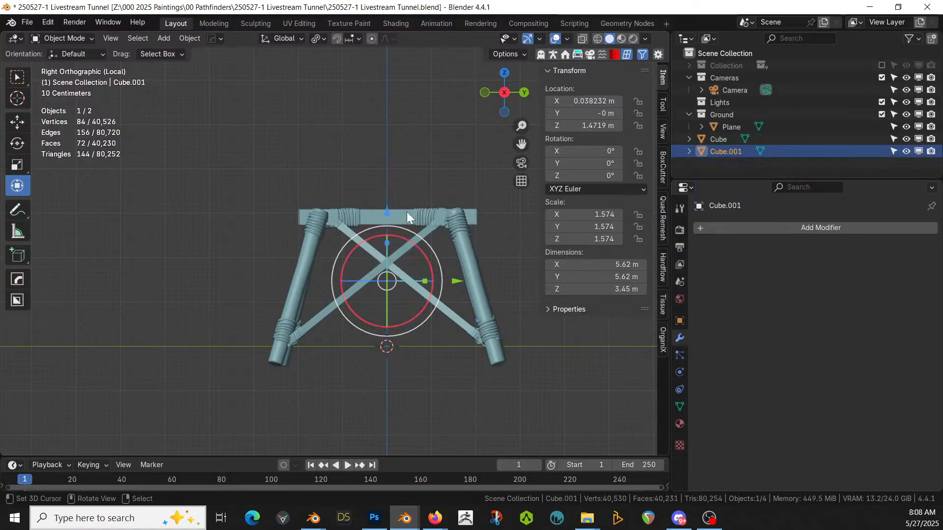
scroll(406, 212, "up", 1)
left_click(407, 212)
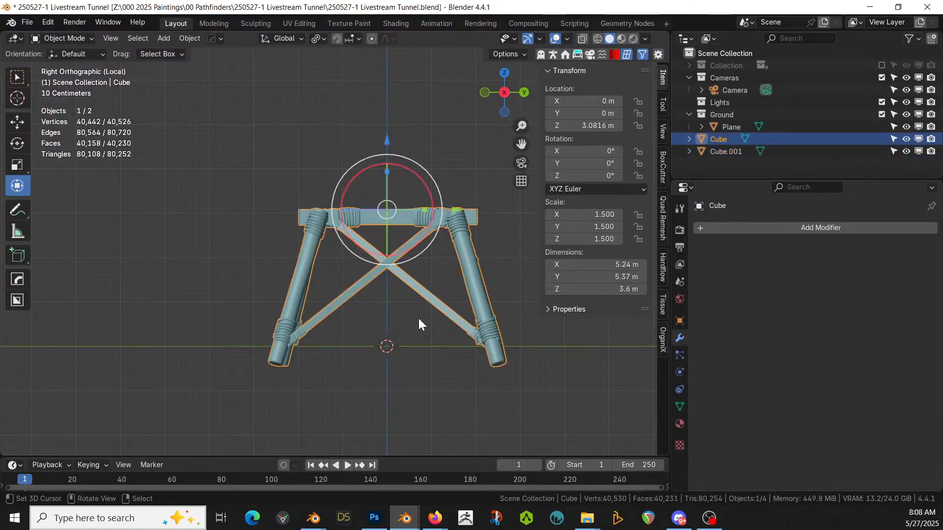
left_click(190, 37)
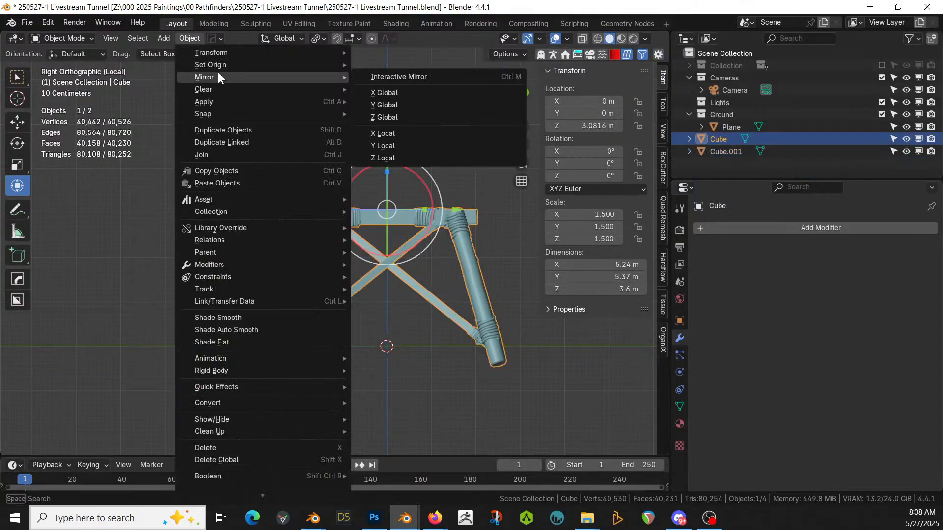
mouse_move(223, 65)
left_click(454, 93)
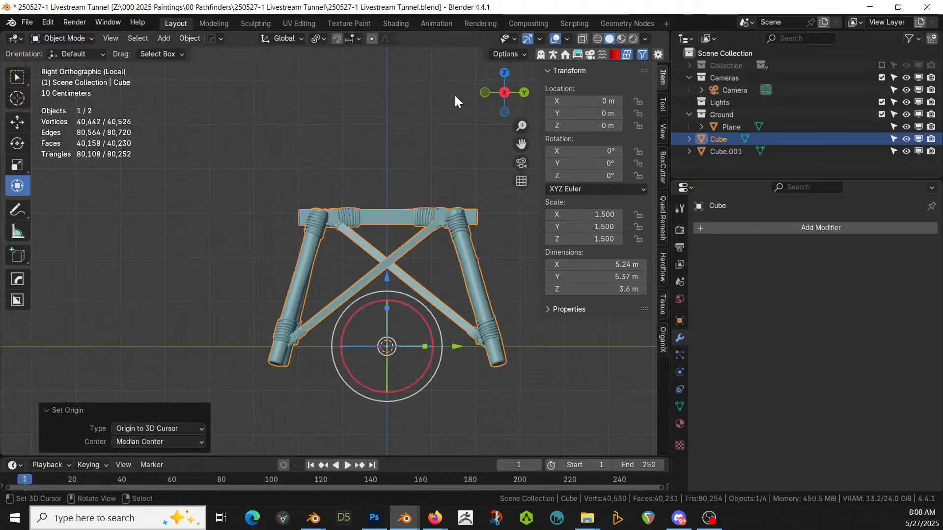
- Set the tunnel shell's origin to the 3D cursor and save the file
middle_click_drag(398, 241, 444, 273)
left_click(363, 290)
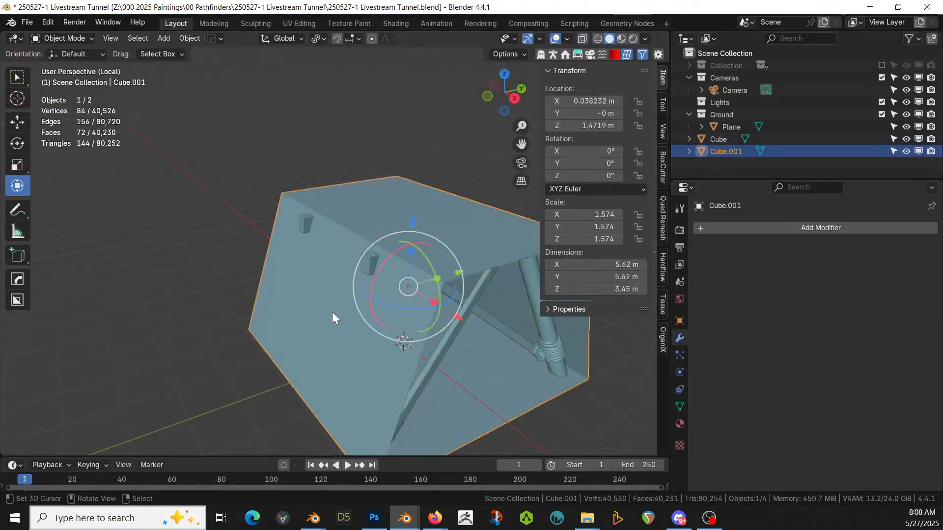
left_click(189, 37)
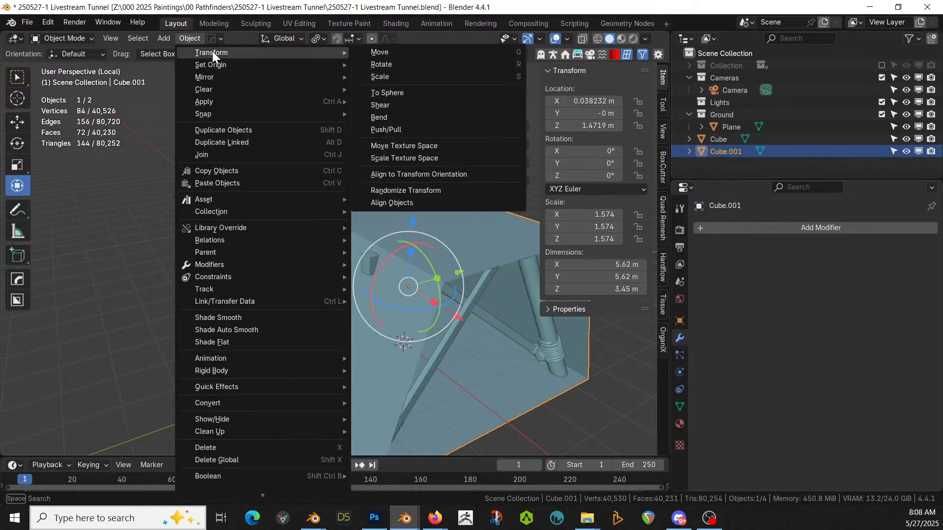
mouse_move(219, 66)
left_click(431, 91)
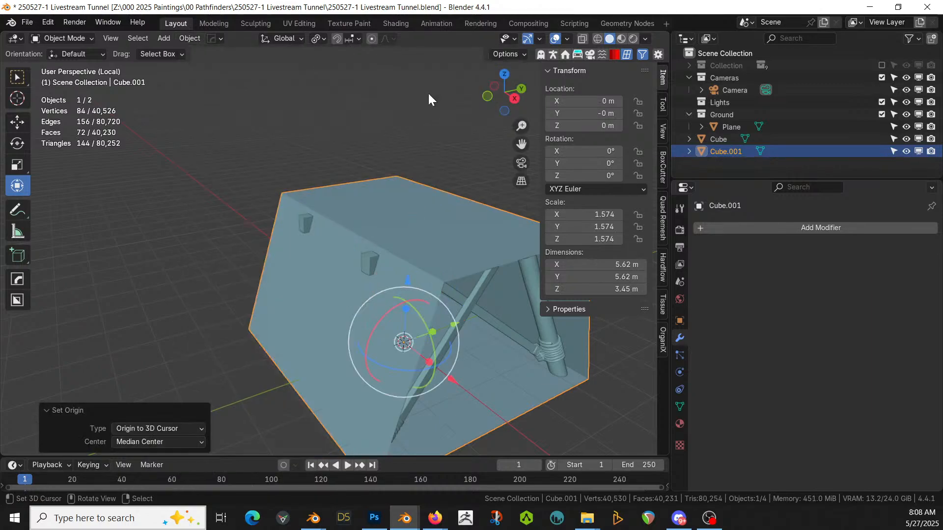
key("ctrl+s")
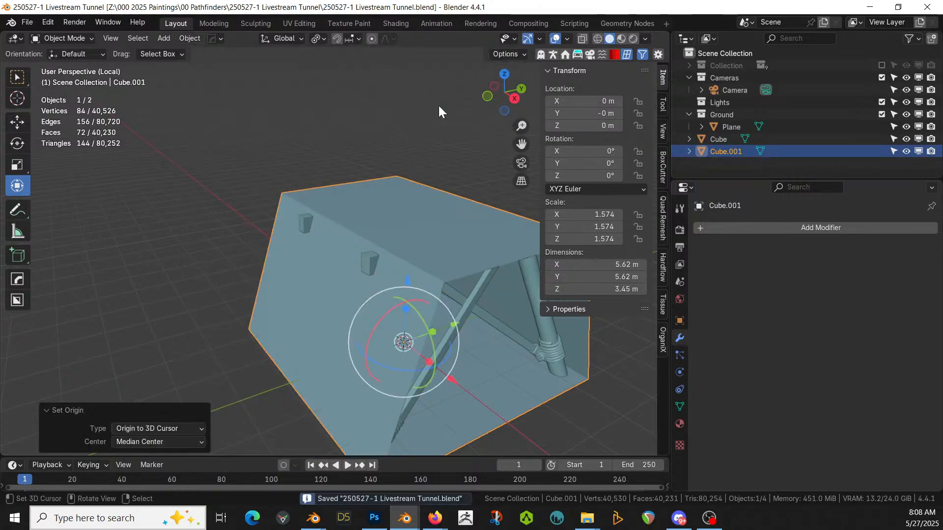
- Add a Bézier curve at the world origin in the top view and delete all of its default vertices in Edit Mode
scroll(415, 174, "down", 3)
key("KP_7")
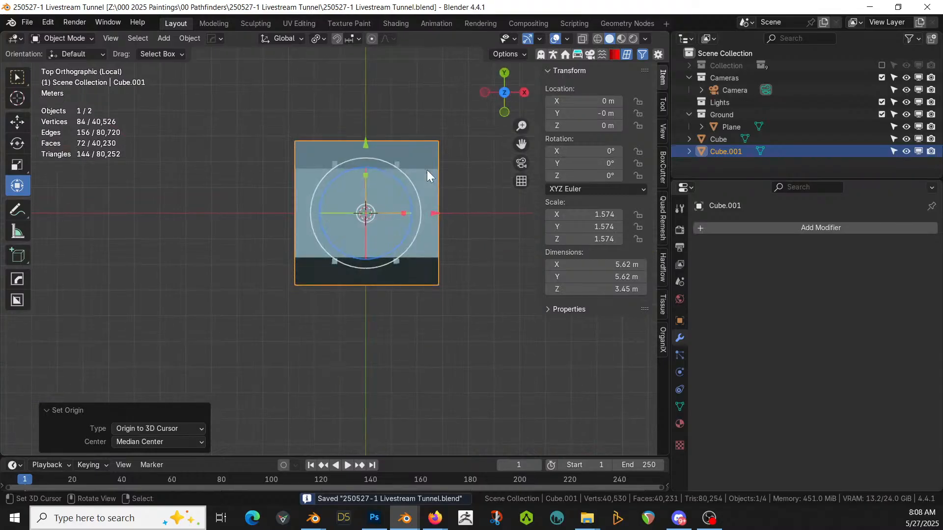
scroll(409, 209, "down", 6)
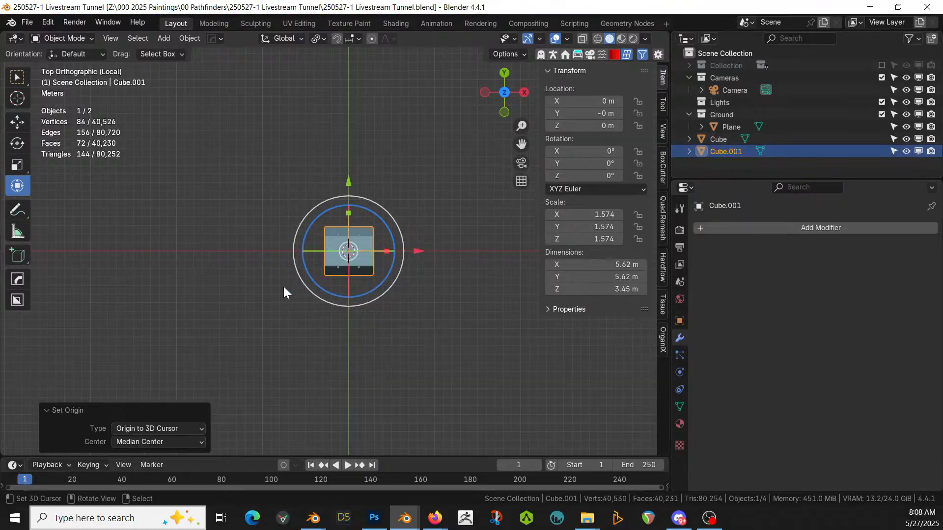
key("shift+a")
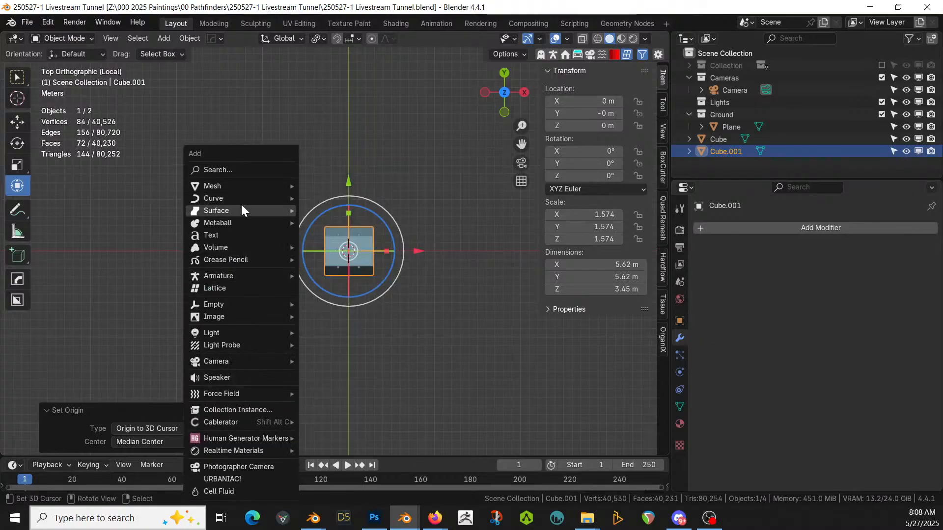
mouse_move(233, 201)
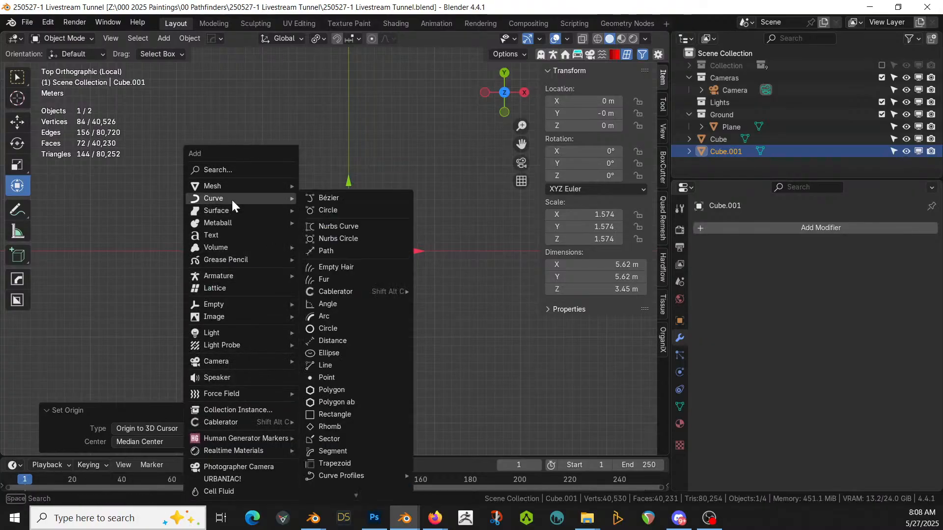
left_click(369, 201)
middle_click_drag(391, 284, 448, 318, "shift")
key("Tab")
key("x")
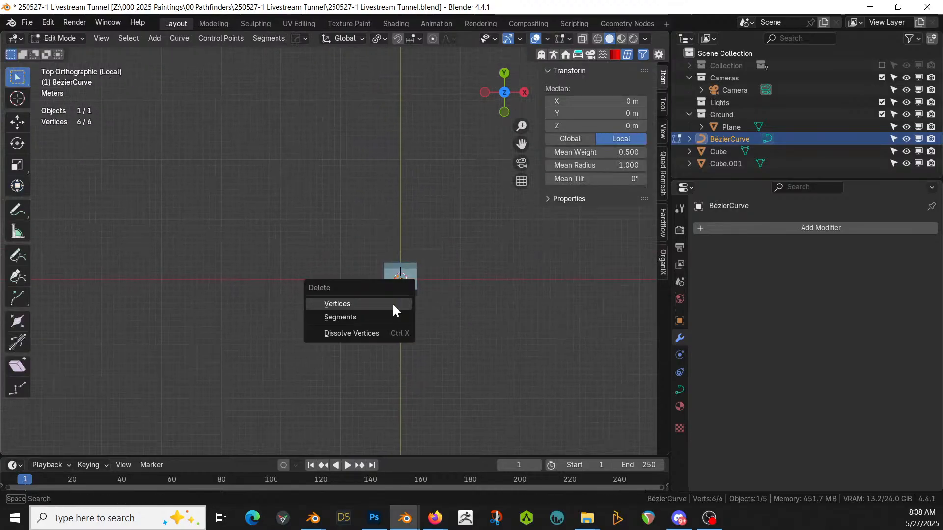
left_click(393, 303)
- Draw a freehand S-shaped curve with the Draw tool from the tunnel's origin toward negative X, about 60 m long
left_click(18, 254)
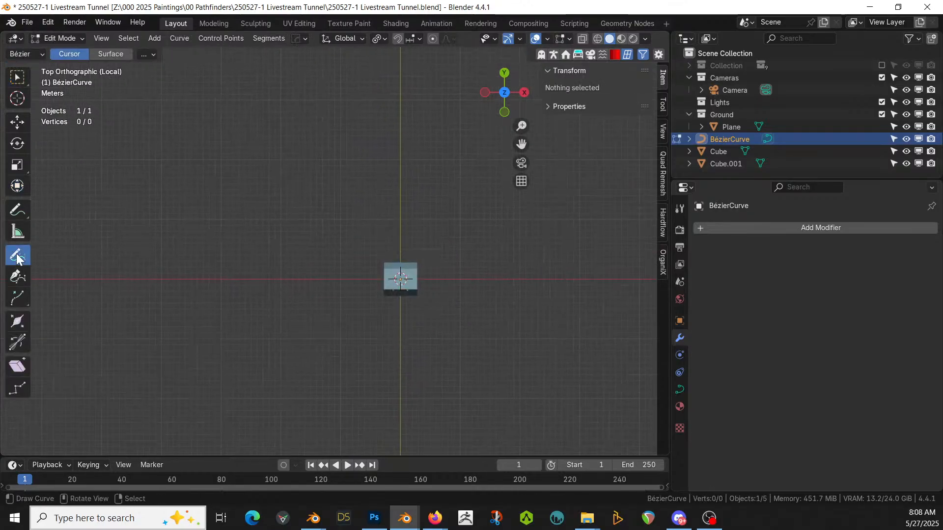
left_click(680, 208)
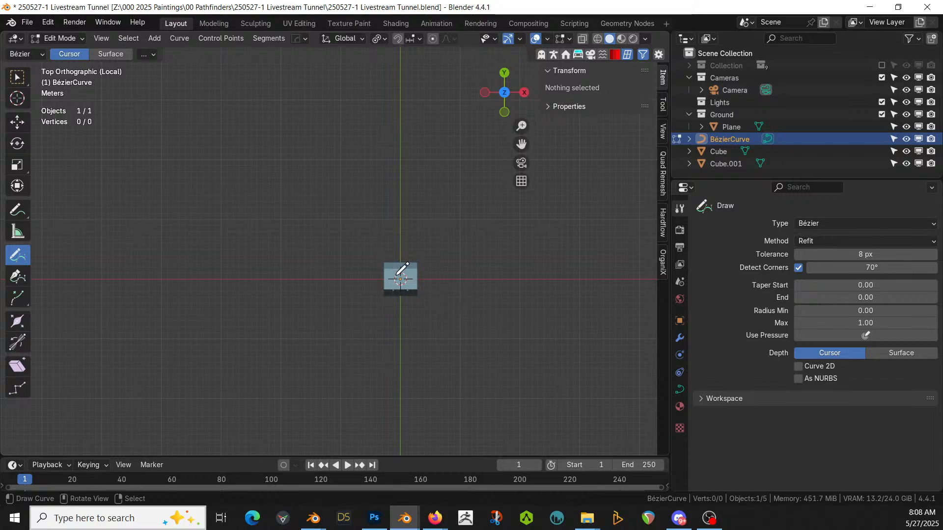
left_click_drag(287, 264, 220, 230)
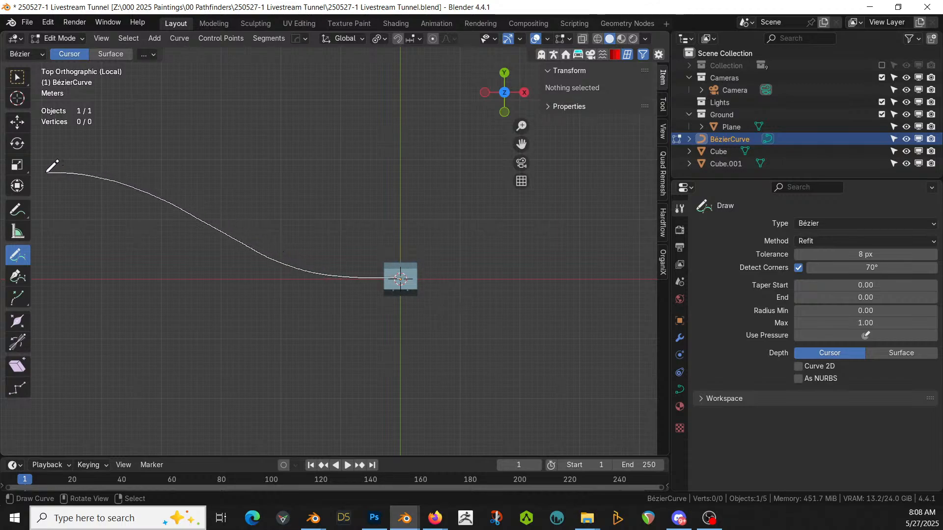
left_click_drag(38, 178, 35, 183)
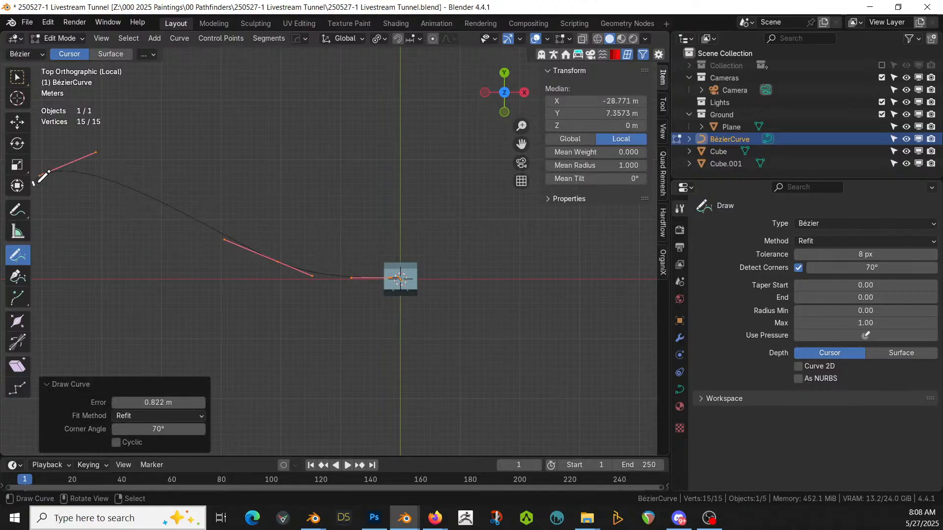
- Activate the Transform tool and delete the stray hooked control point at the far end of the drawn curve
middle_click_drag(132, 220, 392, 296, "shift")
scroll(387, 298, "up", 4)
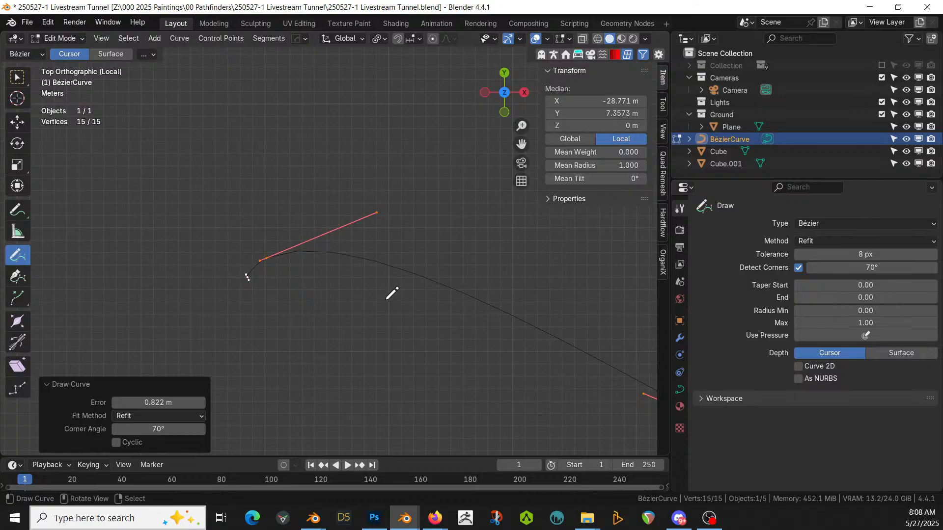
right_click(21, 182)
left_click(17, 186)
scroll(203, 316, "up", 3)
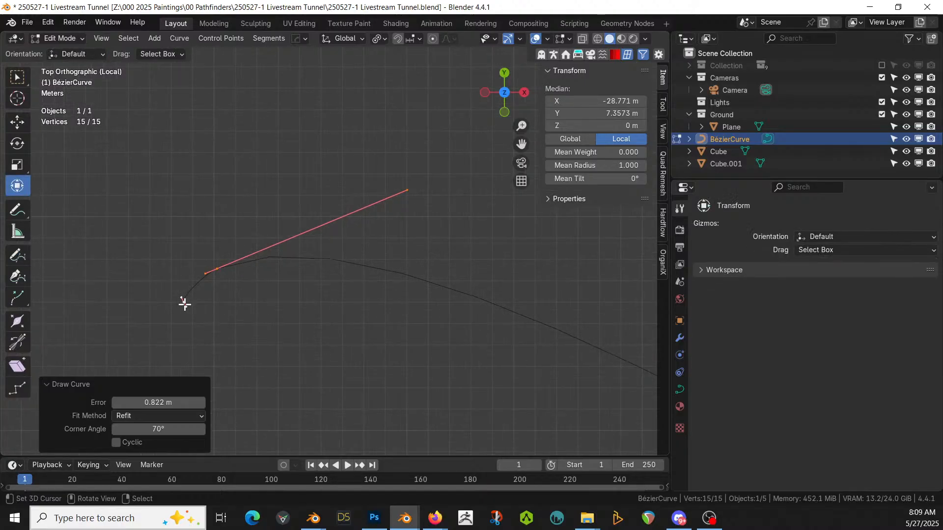
right_click(185, 304)
scroll(223, 322, "up", 3)
middle_click_drag(227, 322, 322, 316, "shift")
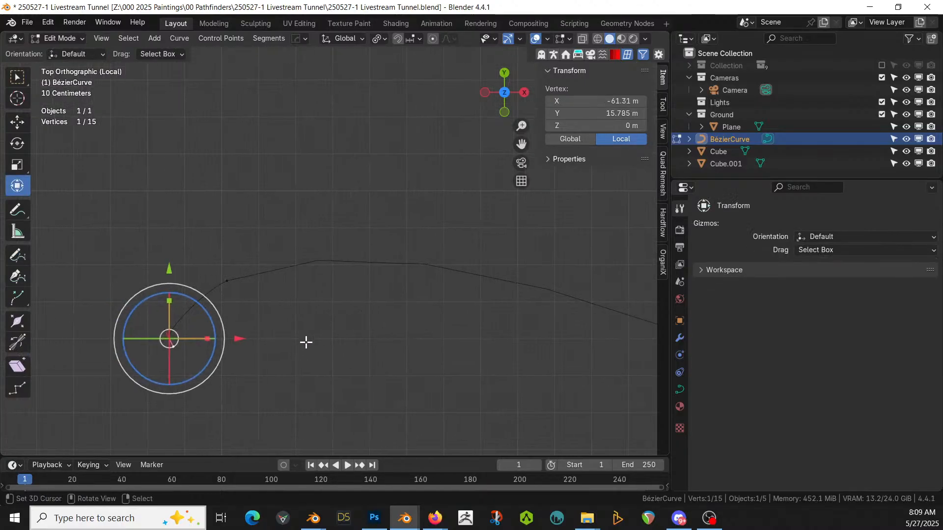
scroll(244, 365, "up", 3)
middle_click_drag(150, 347, 408, 234, "shift")
right_click(311, 266)
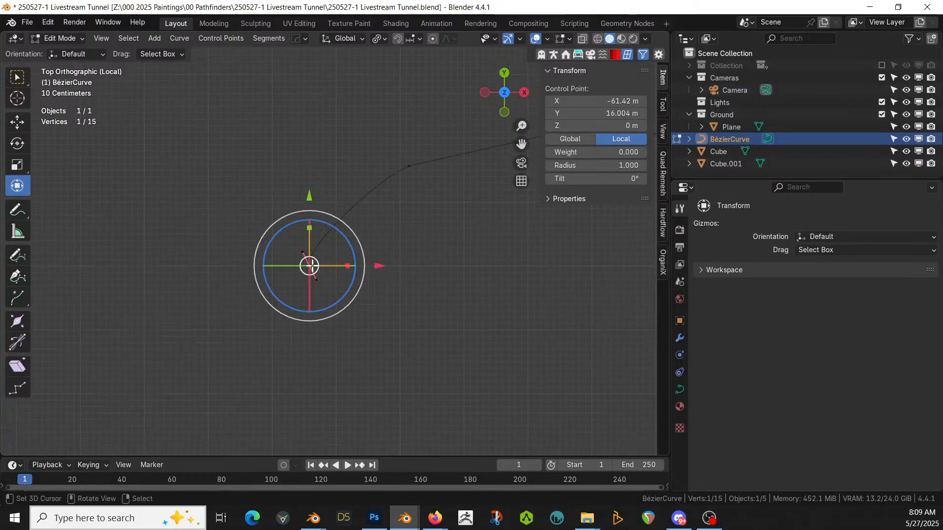
key("x")
left_click(329, 269)
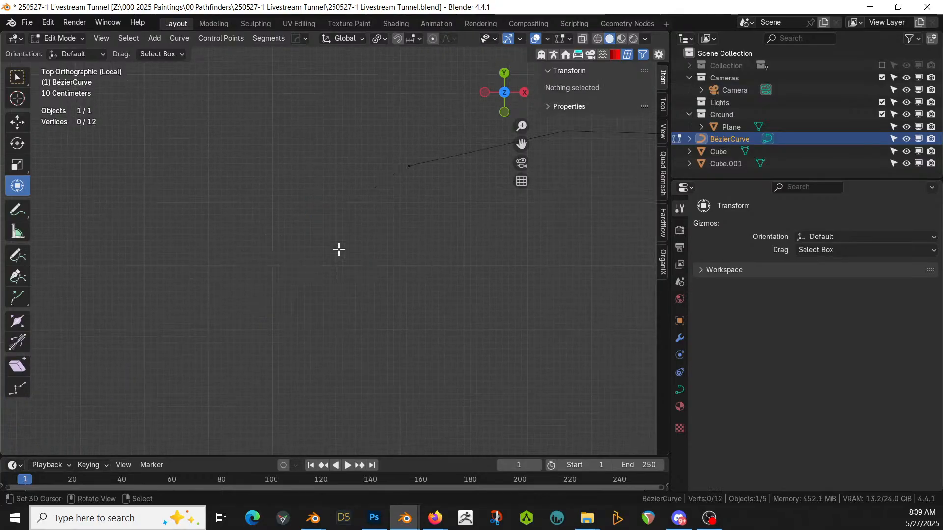
- Try to extrude a new control point from the far end of the curve
right_click(409, 166)
key("e")
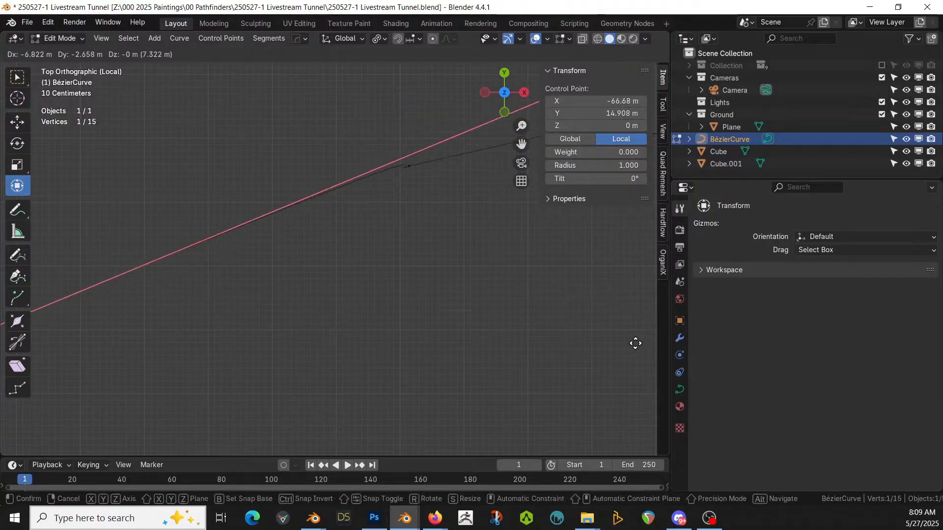
right_click(36, 318)
- Turn on proportional editing and lower the curve's far end about 6.64 m along Z with a proportional size of about 55 m
middle_click_drag(488, 259, 461, 131)
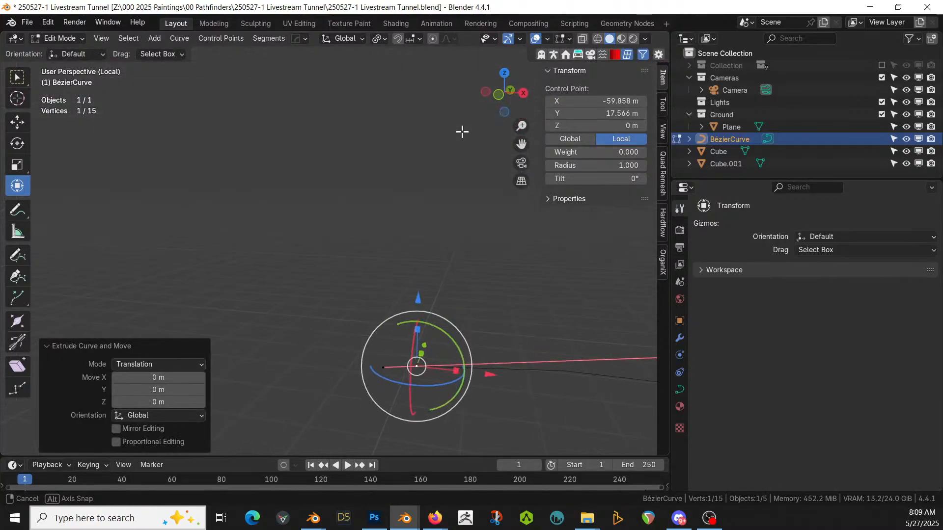
key("KP_7")
middle_click_drag(417, 348, 486, 281, "shift")
scroll(534, 276, "down", 7)
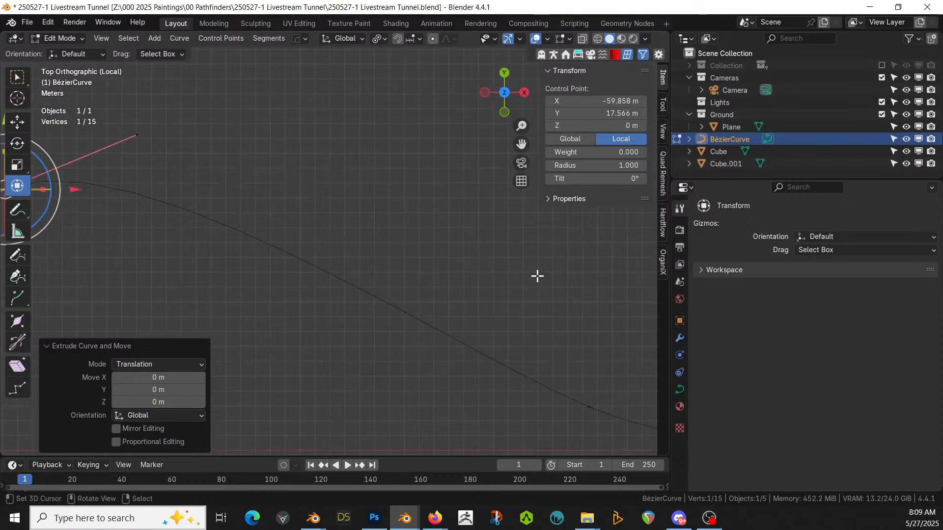
middle_click_drag(541, 293, 539, 244)
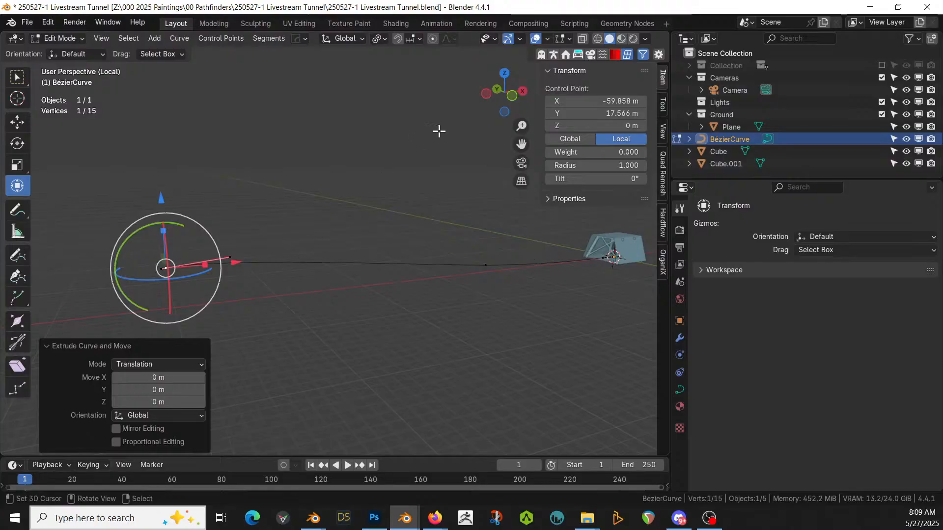
key("o")
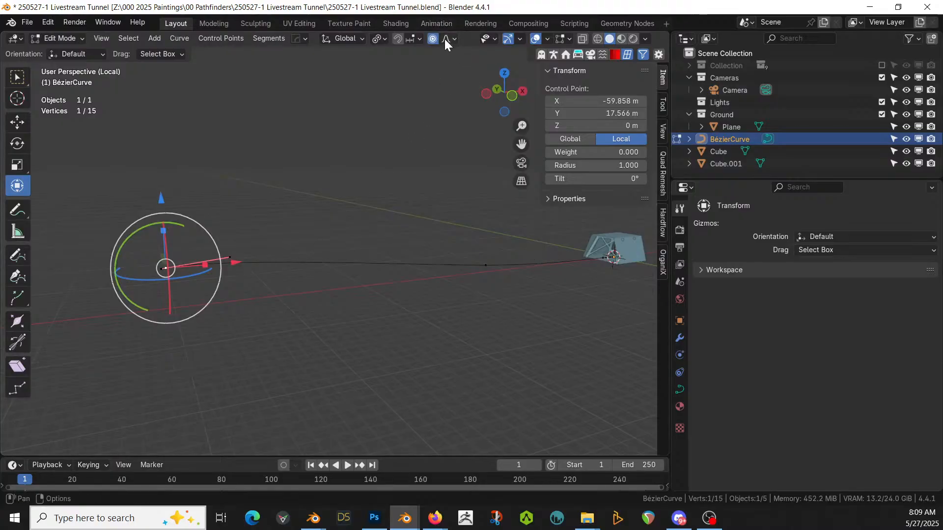
key("g")
key("z")
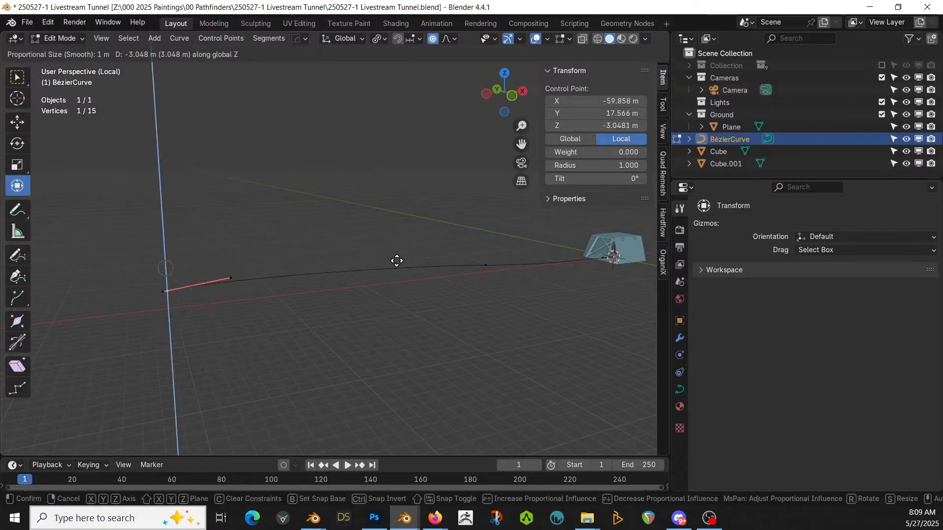
scroll(397, 261, "down", 10)
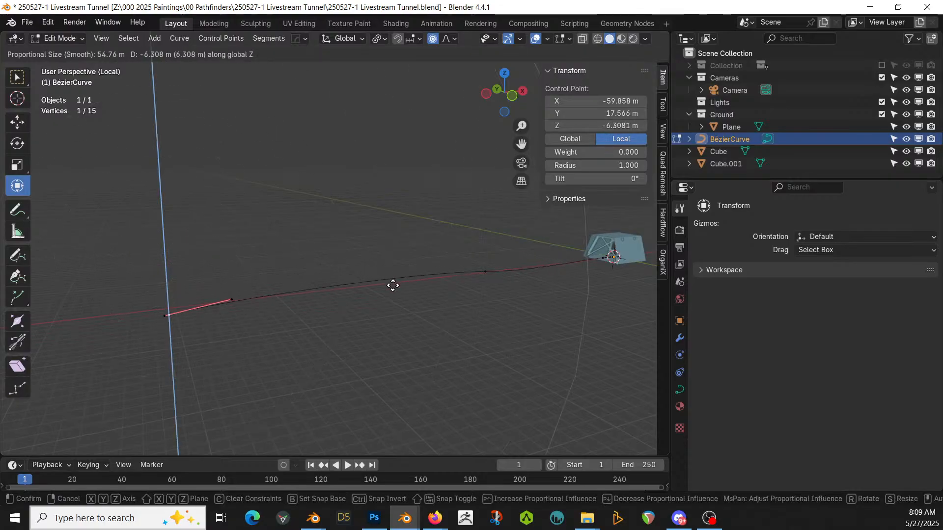
left_click(391, 286)
- Rotate the handle at the curve's far end by about -176° and inspect the bend from several angles
middle_click_drag(391, 287, 643, 273)
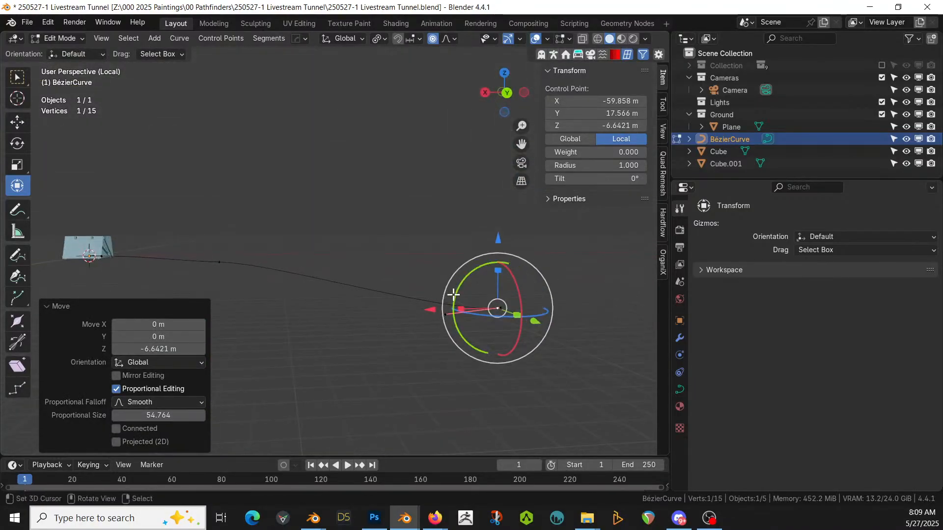
key("Tab")
middle_click_drag(382, 303, 248, 319)
key("Tab")
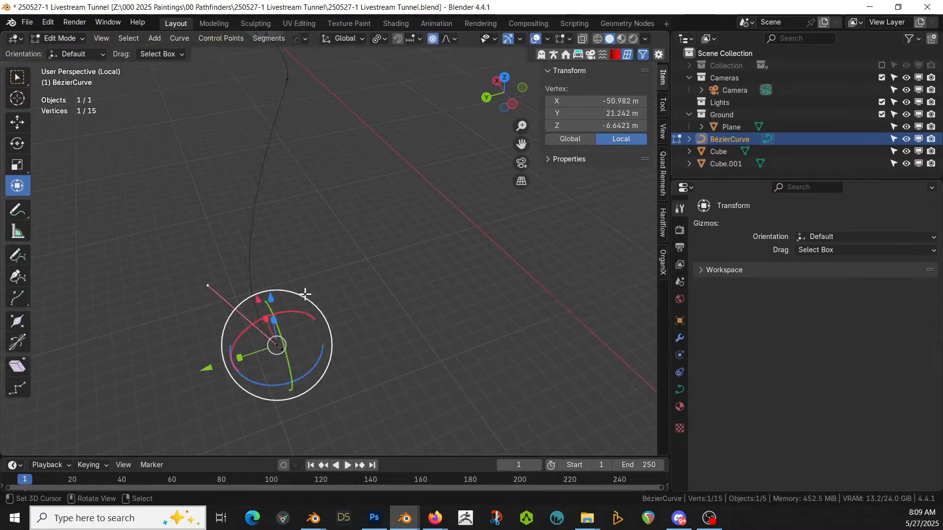
key("r")
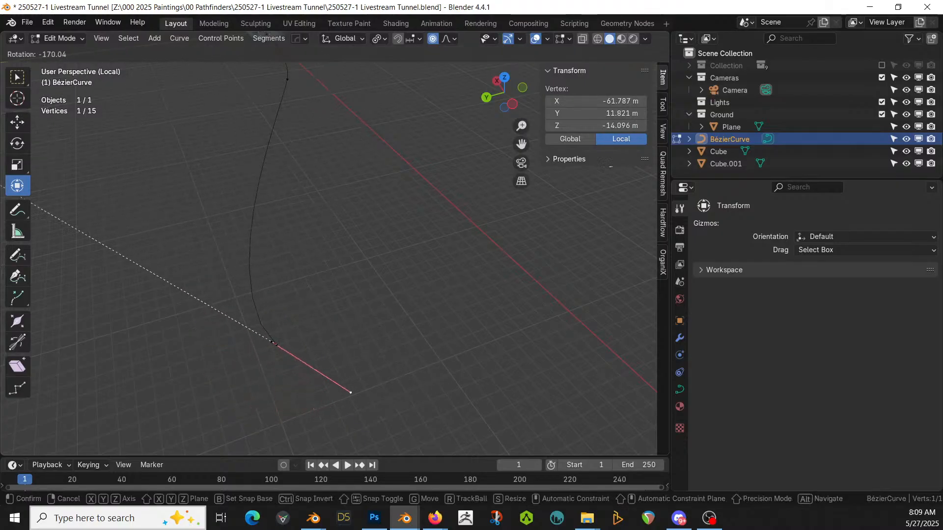
left_click(609, 187)
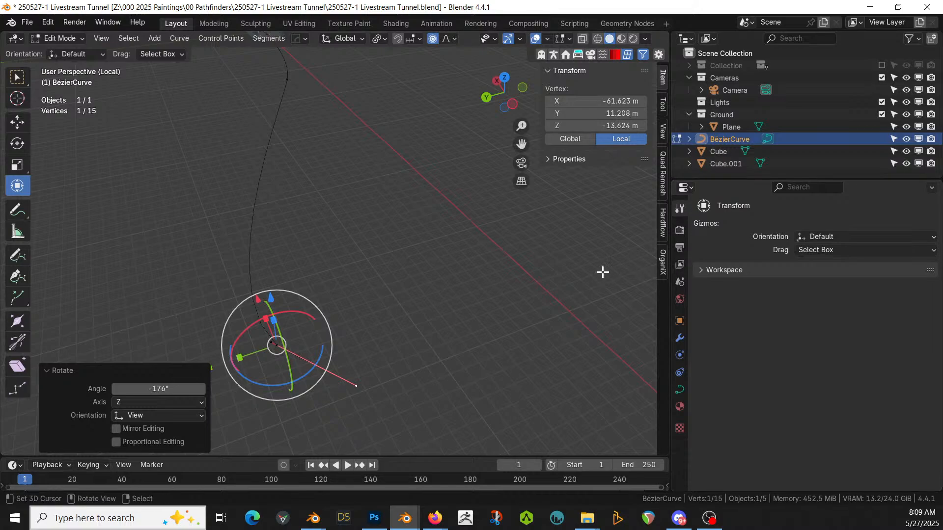
middle_click_drag(624, 270, 616, 235)
key("Tab")
middle_click_drag(533, 279, 591, 247)
key("Tab")
middle_click_drag(476, 301, 442, 310)
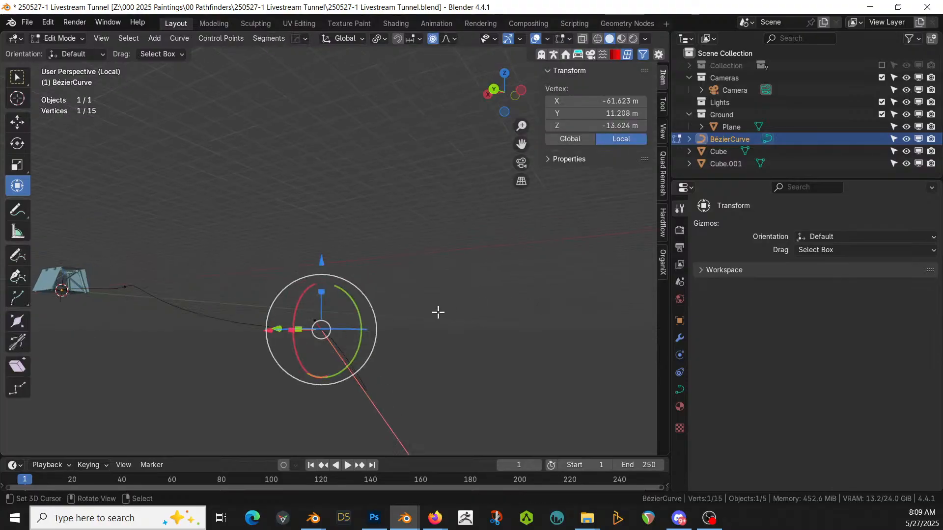
- Delete the duplicate control point at the curve's far end and return to Object Mode
right_click(317, 321)
key("x")
left_click(350, 318)
middle_click_drag(349, 317, 467, 282)
key("Tab")
- Select the tunnel shell and add an Array modifier to it
scroll(360, 347, "down", 3)
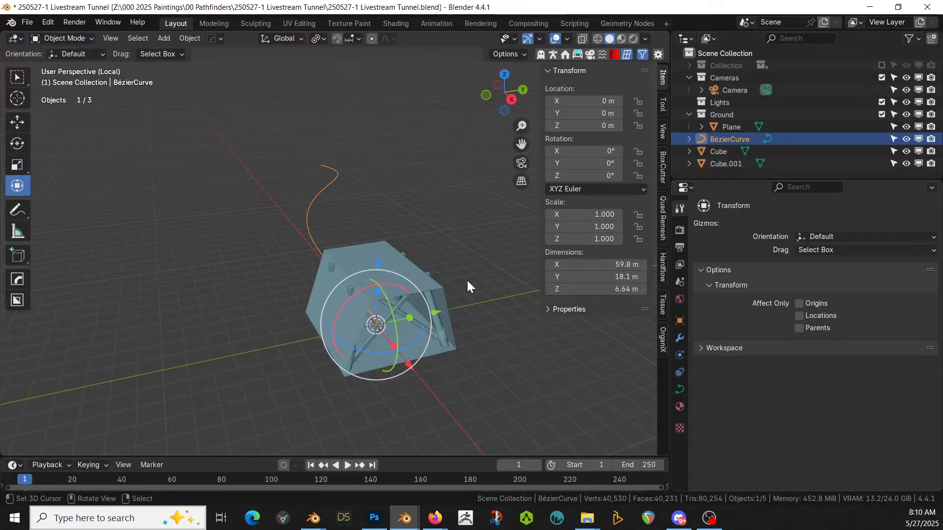
left_click(355, 258)
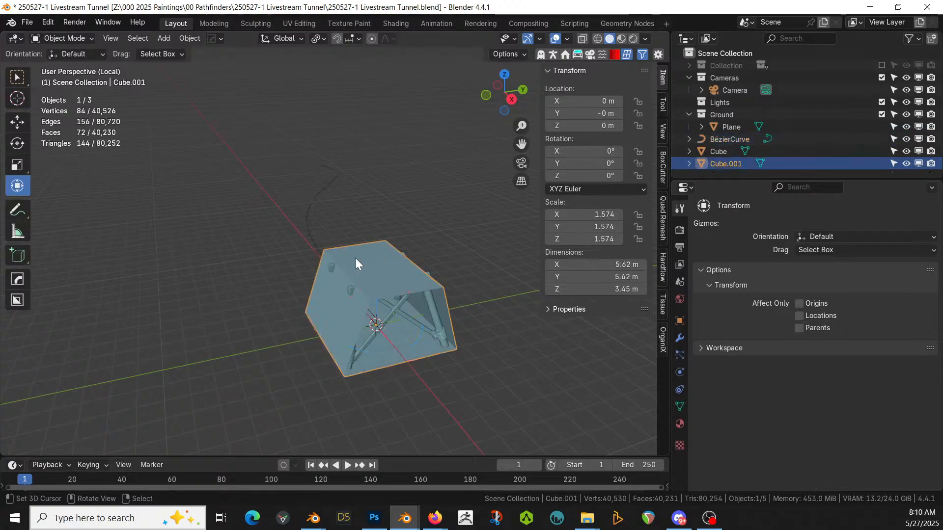
left_click(680, 338)
left_click(770, 228)
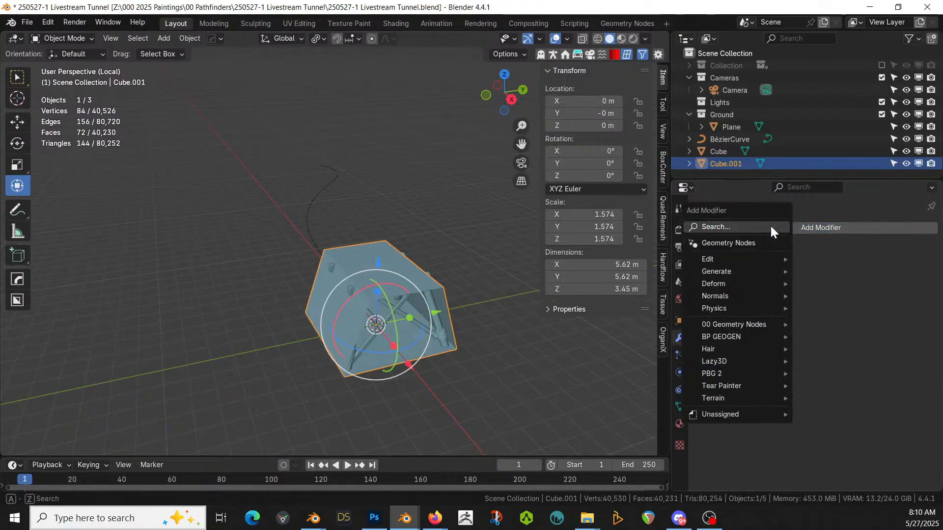
mouse_move(741, 270)
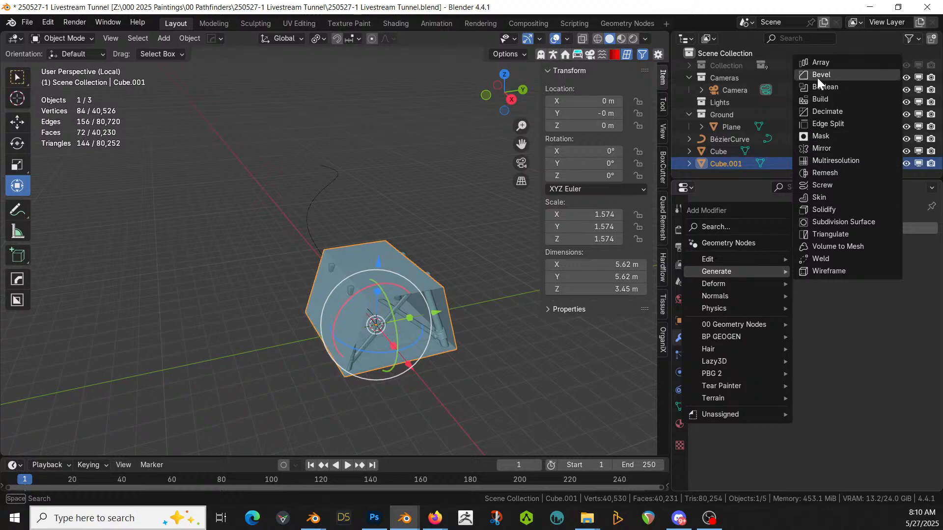
left_click(821, 62)
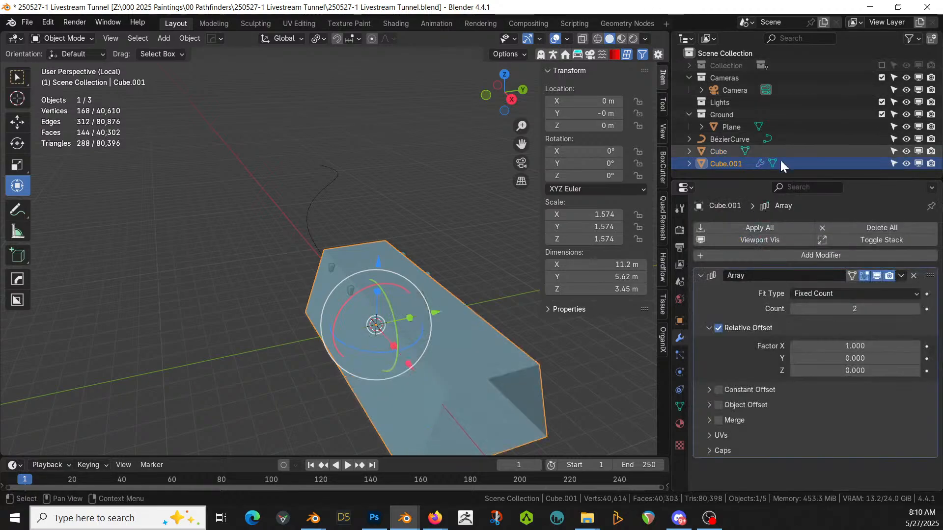
- Set the shell's Array modifier to the Fit Curve type with BézierCurve as its curve
left_click(818, 290)
left_click(820, 335)
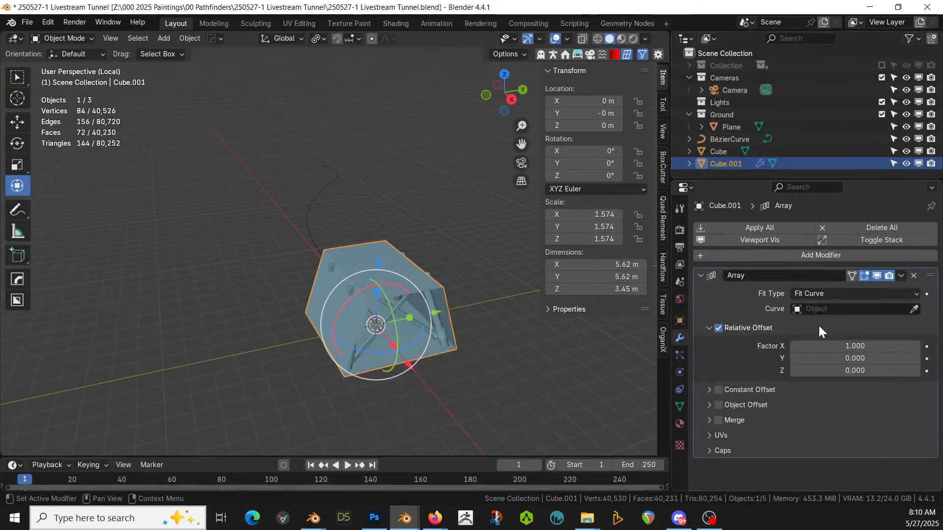
left_click(913, 309)
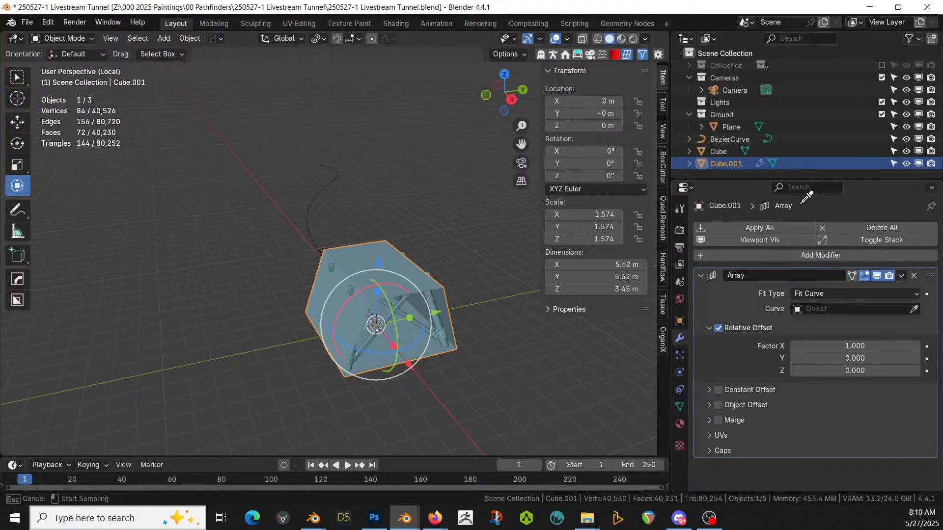
left_click(725, 139)
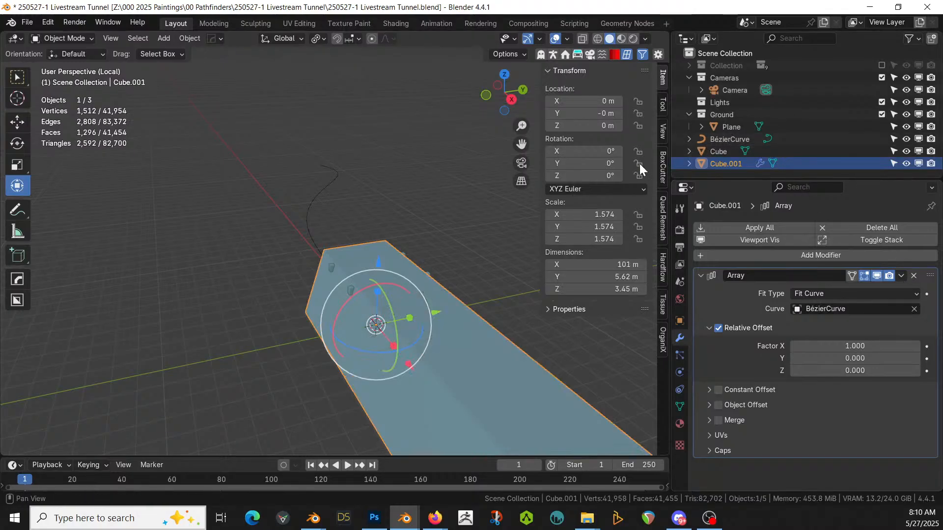
- Apply the rotation and scale of the tunnel shell
scroll(490, 200, "down", 4)
middle_click_drag(550, 249, 352, 276)
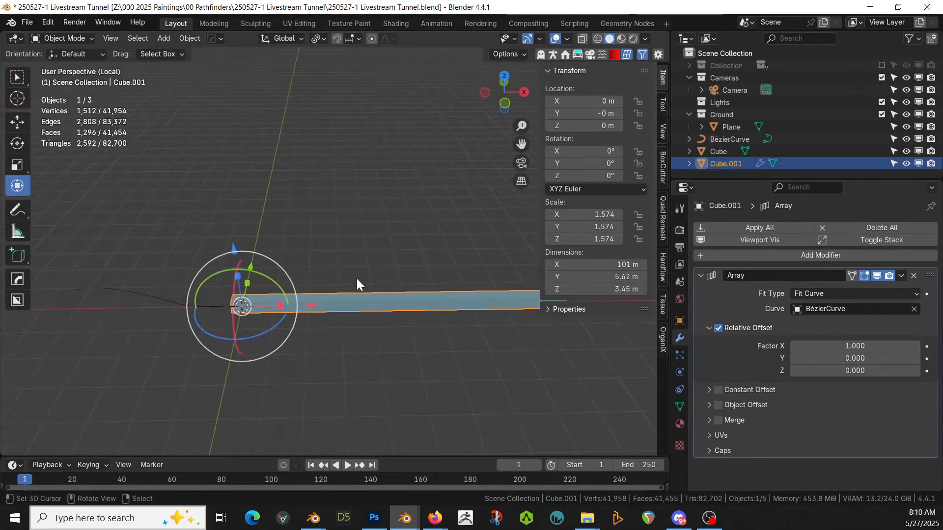
key("ctrl+a")
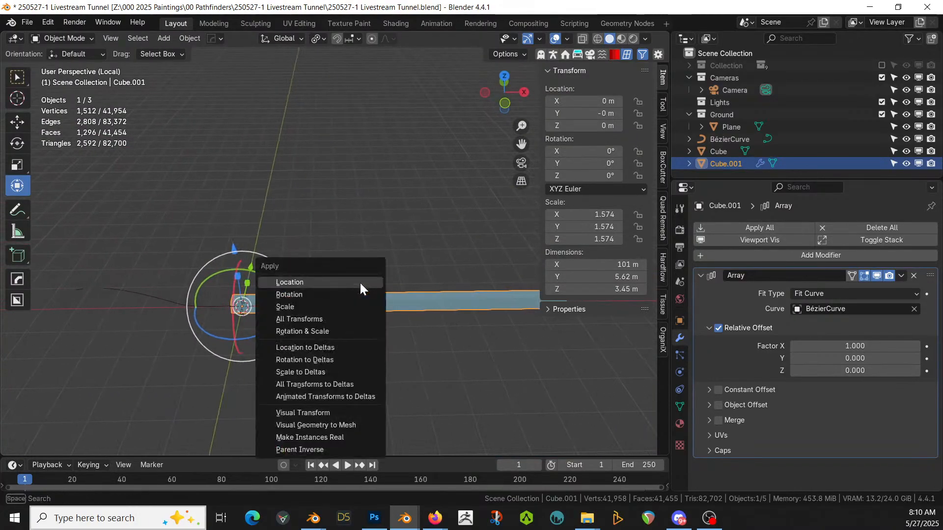
left_click(331, 329)
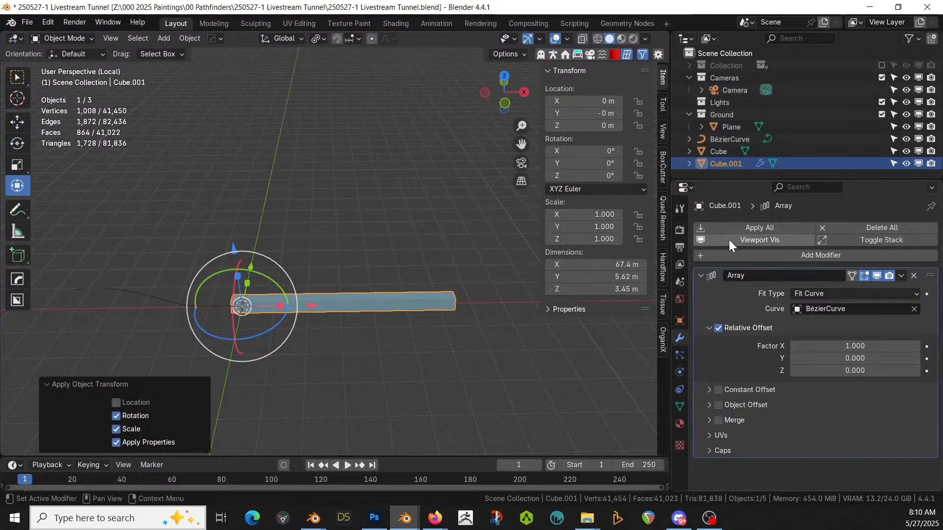
- Add a Curve modifier to the tunnel shell and use BézierCurve as its curve object
left_click(785, 251)
mouse_move(783, 252)
mouse_move(745, 264)
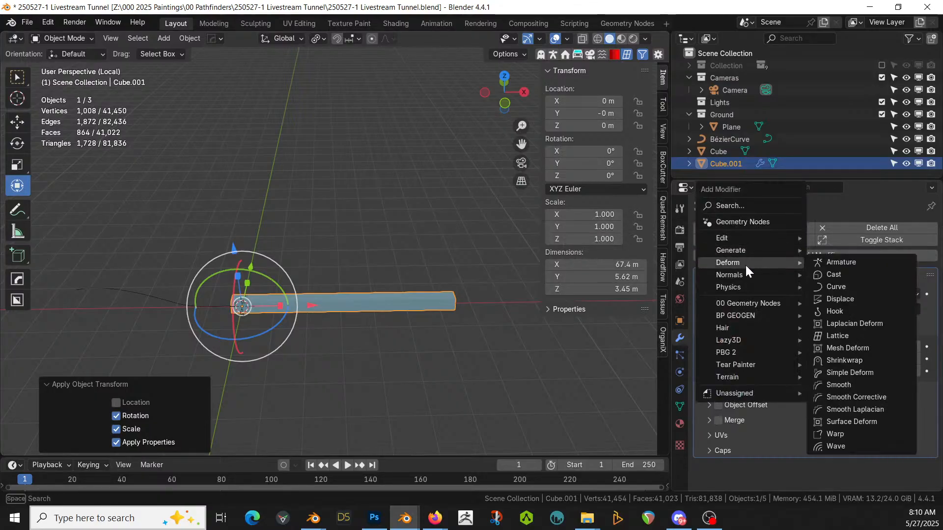
left_click(843, 285)
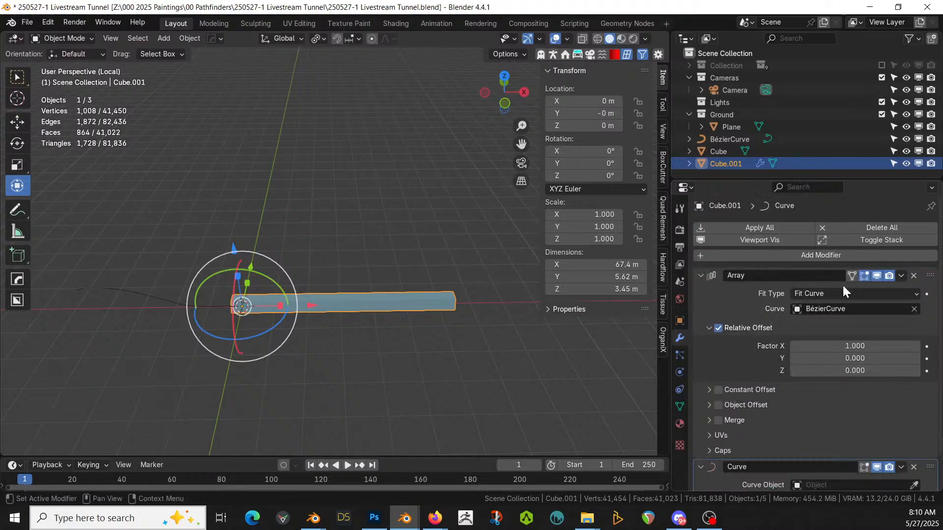
scroll(853, 450, "down", 2)
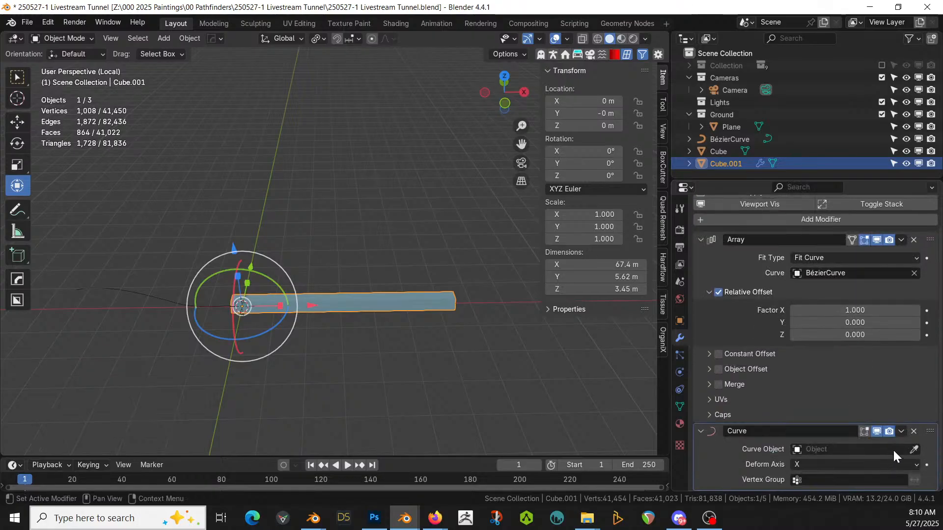
left_click(914, 450)
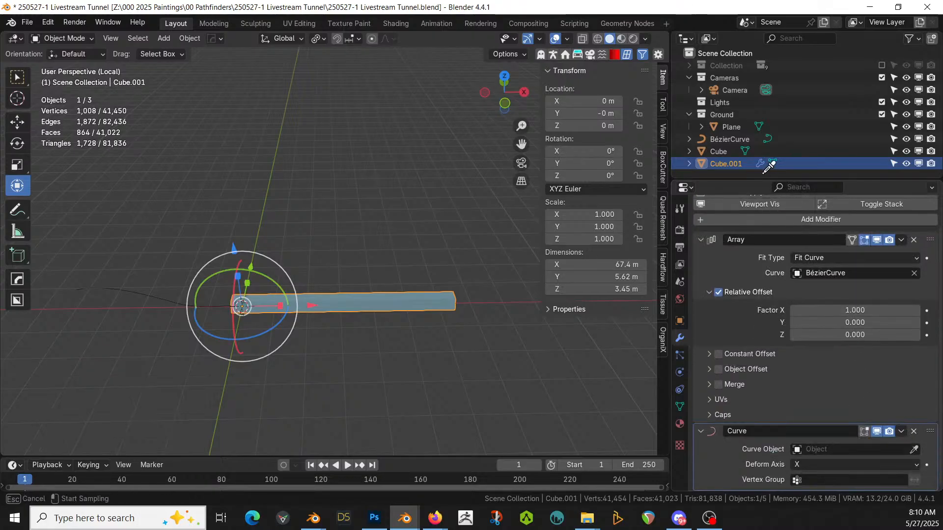
left_click(735, 139)
- Copy the Array and Curve modifiers from the tunnel shell to the wooden frame
middle_click_drag(404, 229, 420, 203)
scroll(388, 246, "up", 5)
middle_click_drag(388, 247, 480, 247, "shift")
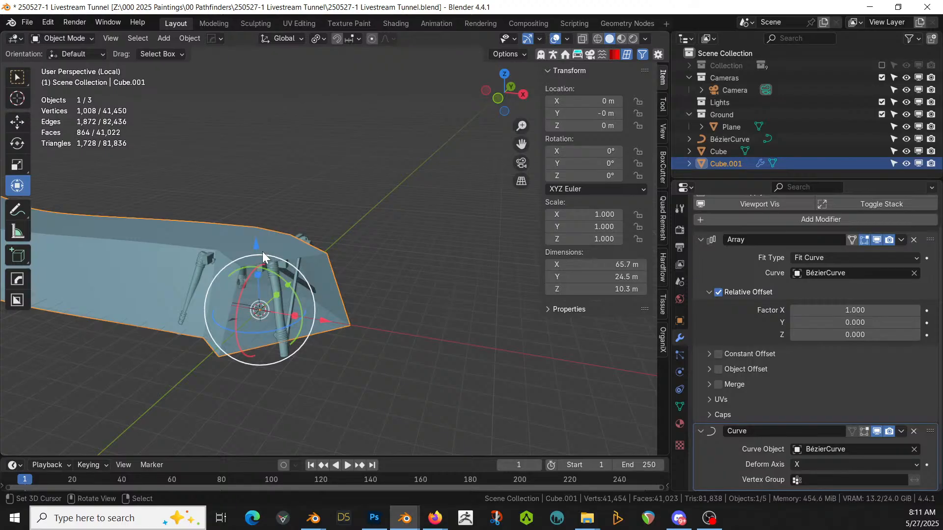
left_click(276, 287)
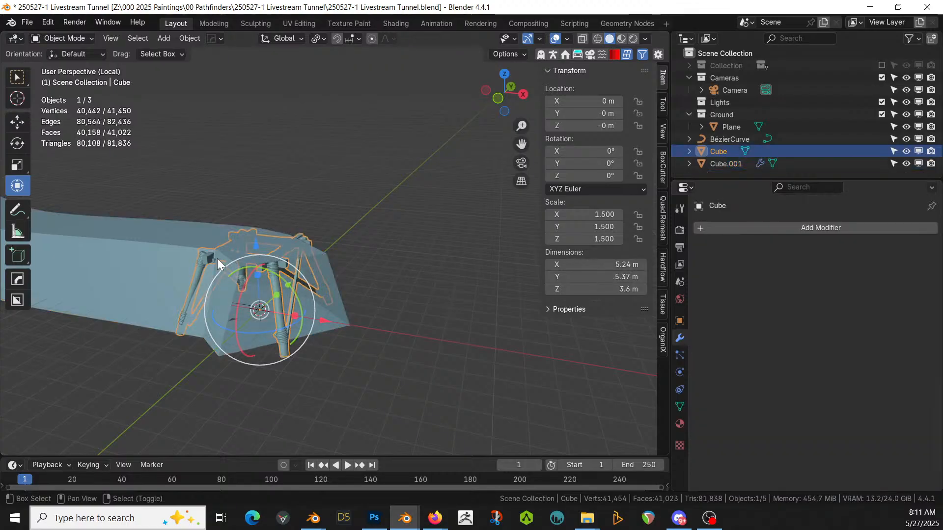
left_click(166, 241, "shift")
key("ctrl+l")
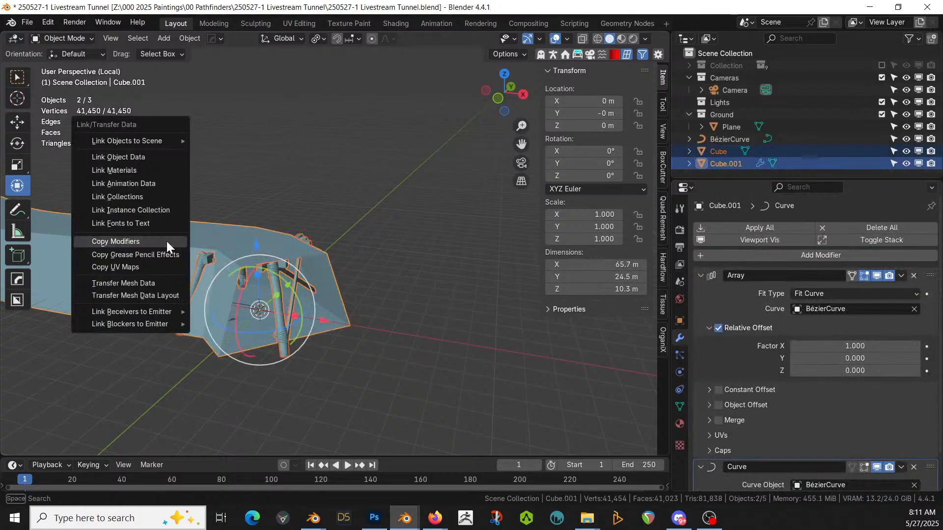
left_click(167, 240)
middle_click_drag(164, 240, 233, 270)
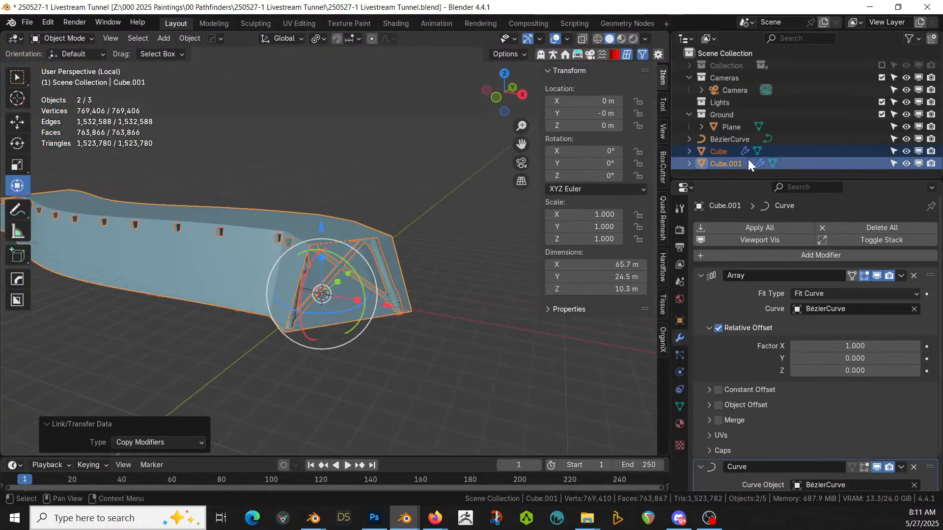
- Hide the tunnel shell to expose the arrayed wooden frames along the curve
left_click(882, 151)
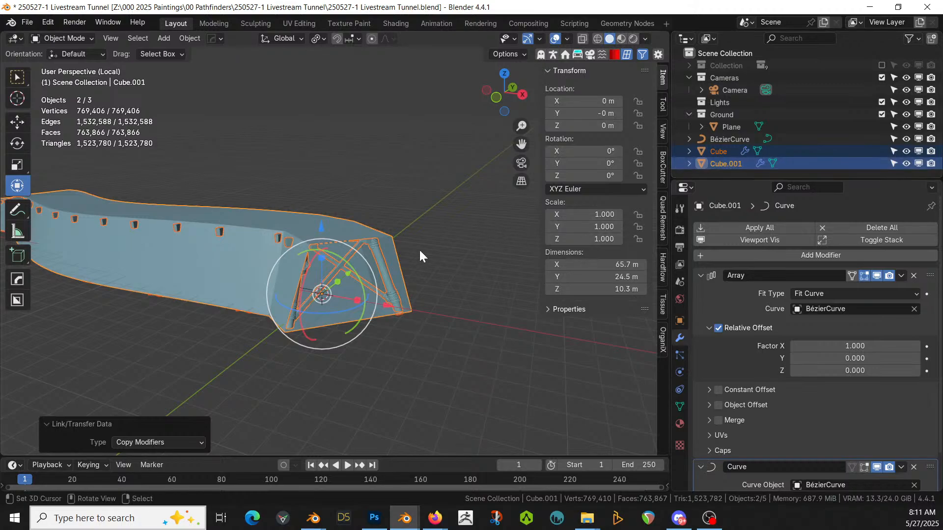
left_click(224, 254)
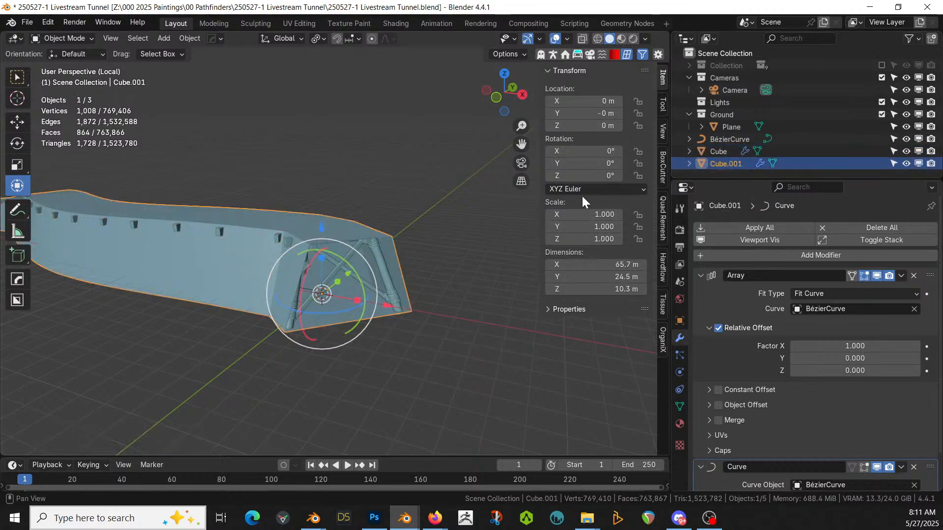
left_click(906, 163)
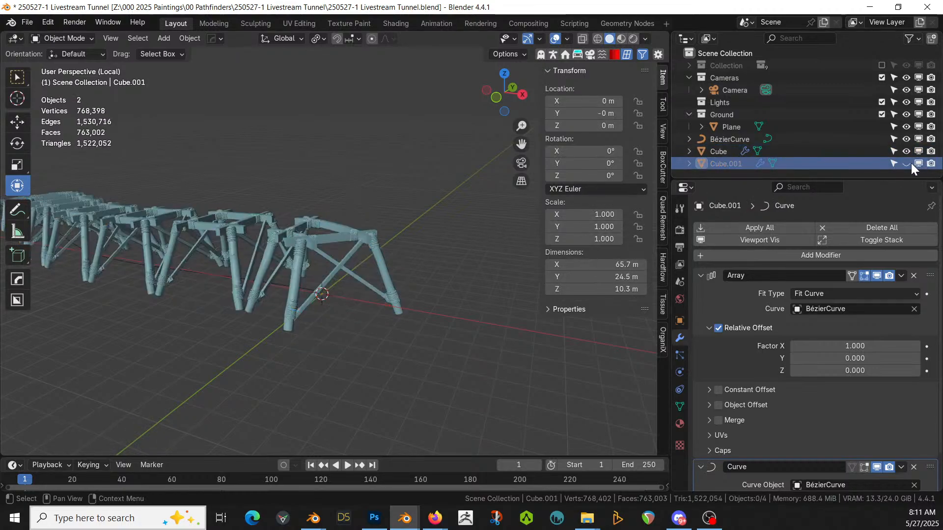
middle_click_drag(491, 285, 441, 236)
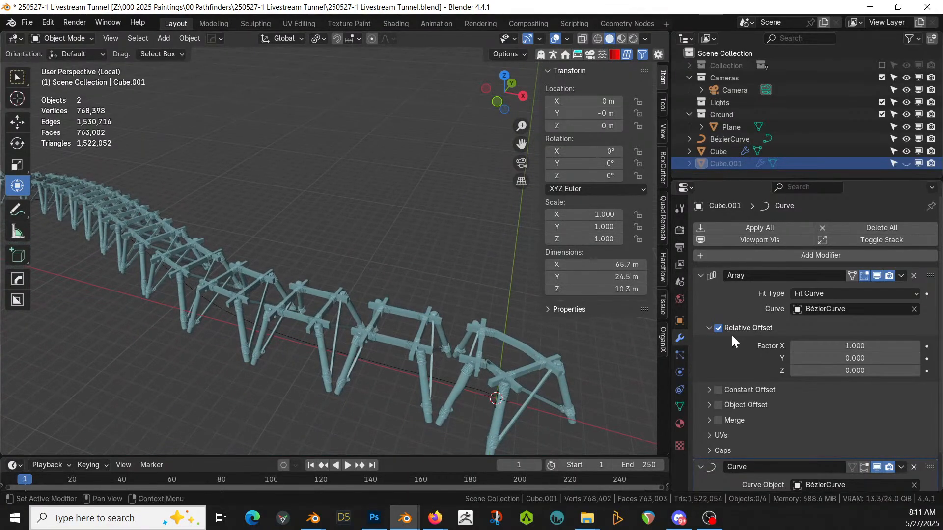
left_click(825, 346)
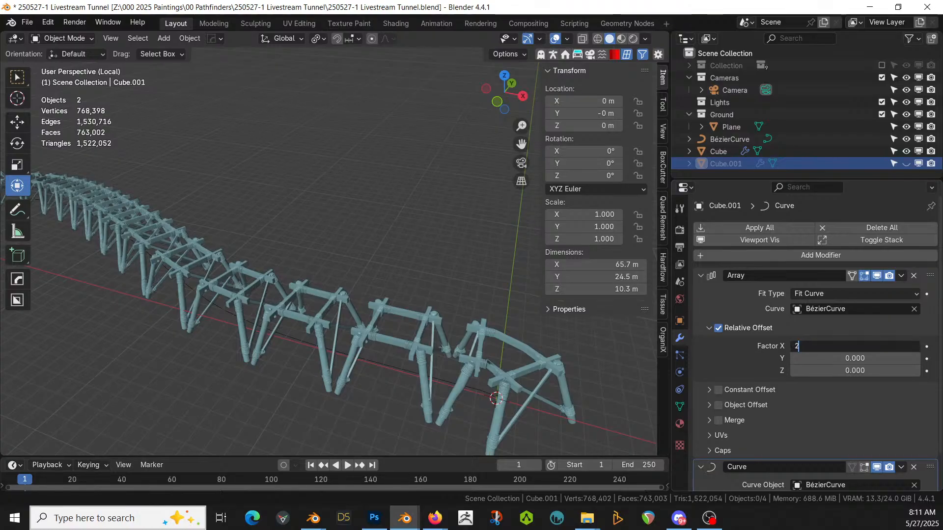
key("Return")
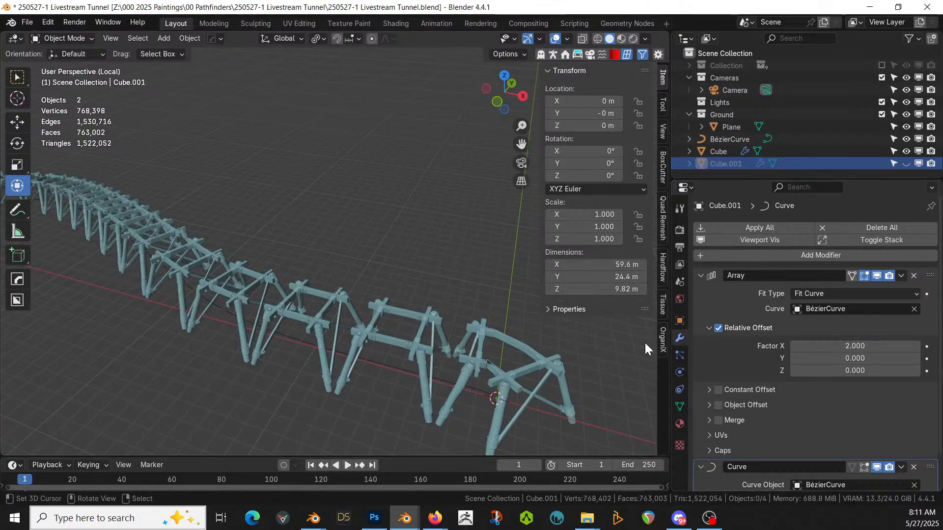
scroll(645, 333, "down", 6)
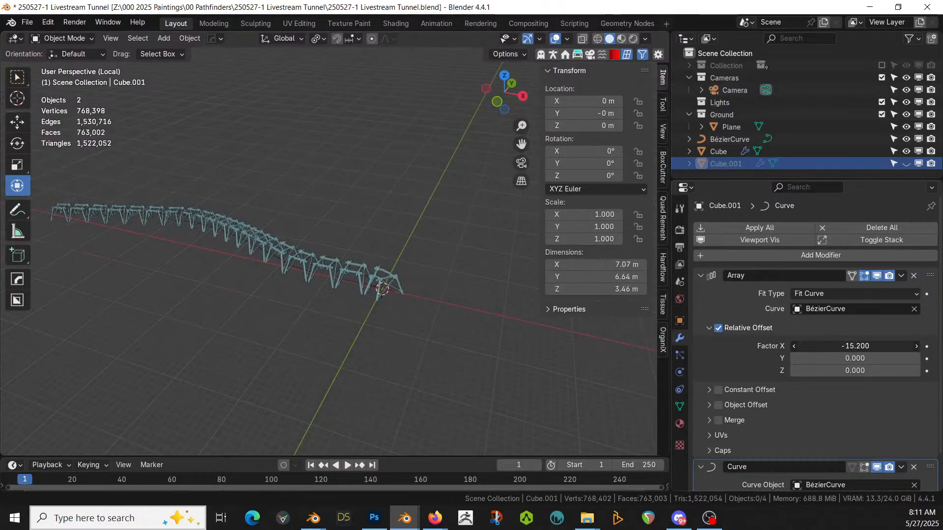
left_click_drag(853, 346, 894, 346)
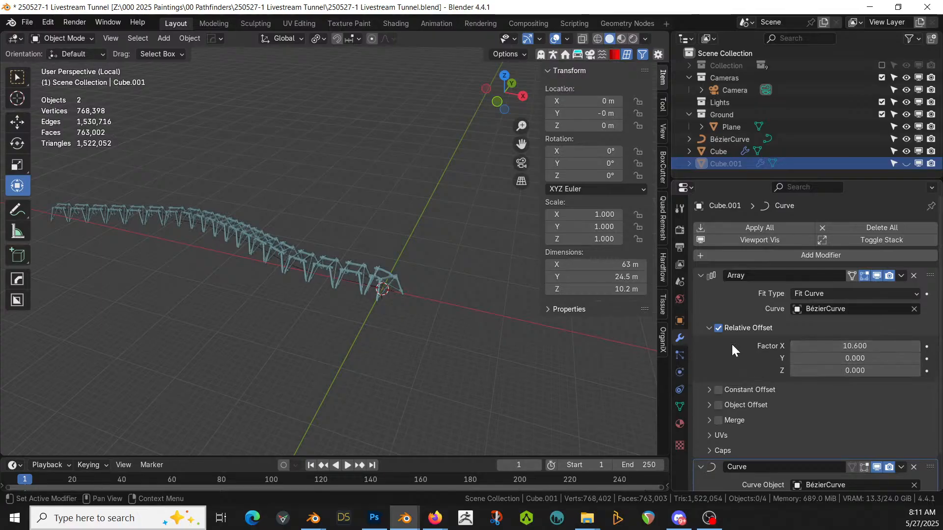
left_click(718, 328)
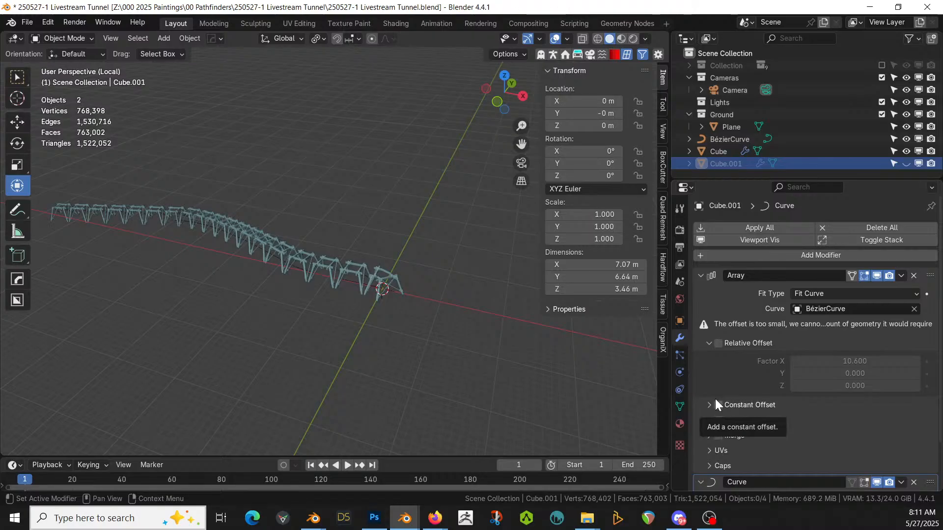
left_click(718, 343)
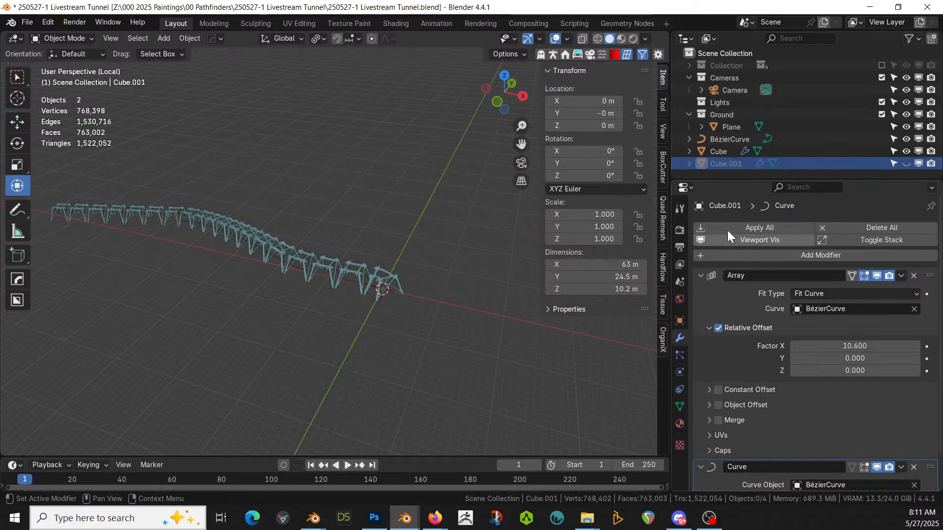
left_click(805, 345)
key("Return")
- Select the wooden frame and set its Array relative offset Factor X to 2
left_click(726, 152)
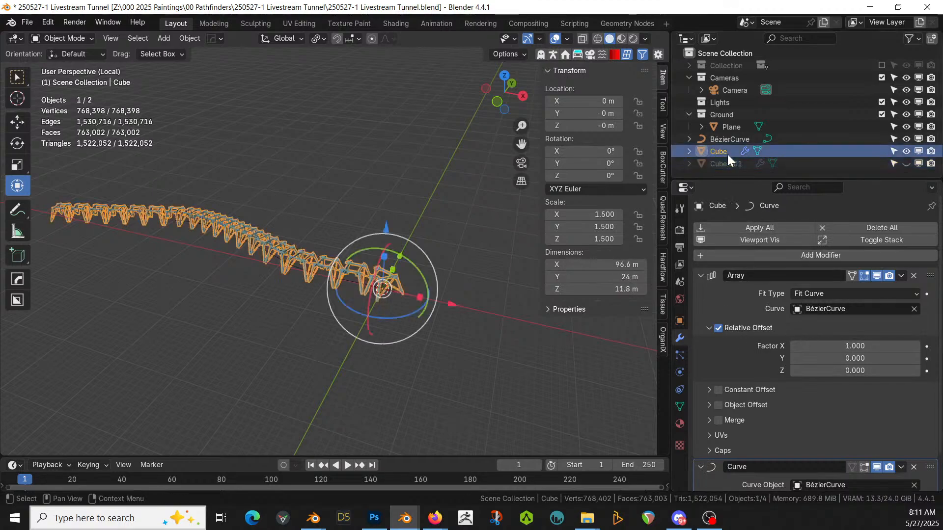
left_click(840, 346)
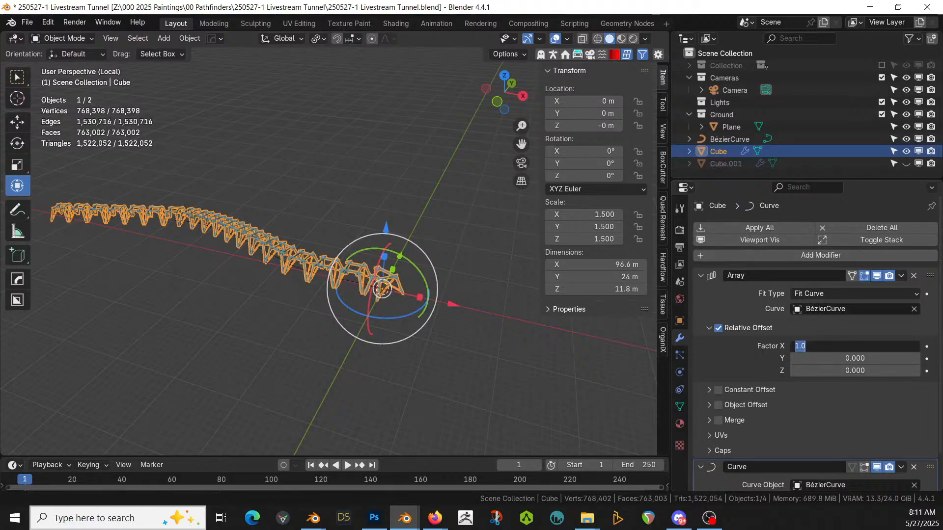
key("Return")
middle_click_drag(331, 295, 375, 321, "shift")
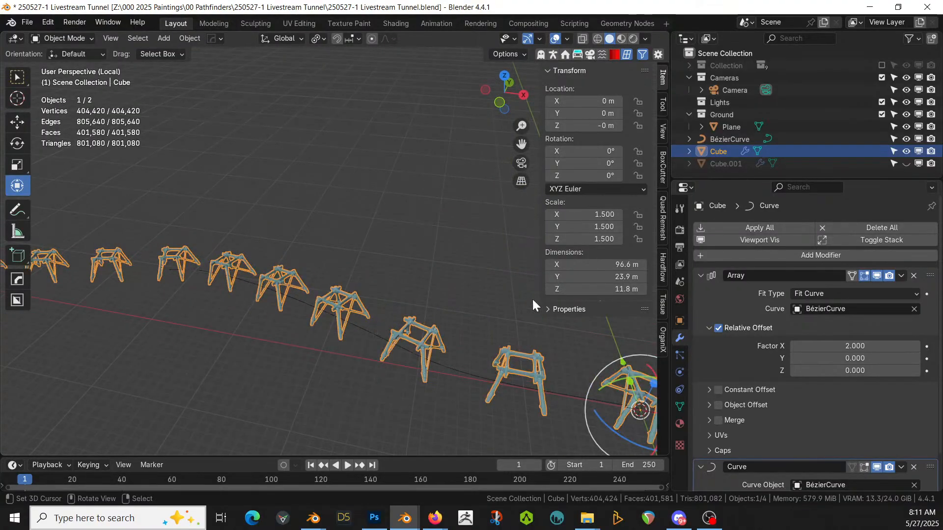
- Unhide the tunnel shell, check how the spaced frames sit along it, and hide the shell again
left_click(906, 164)
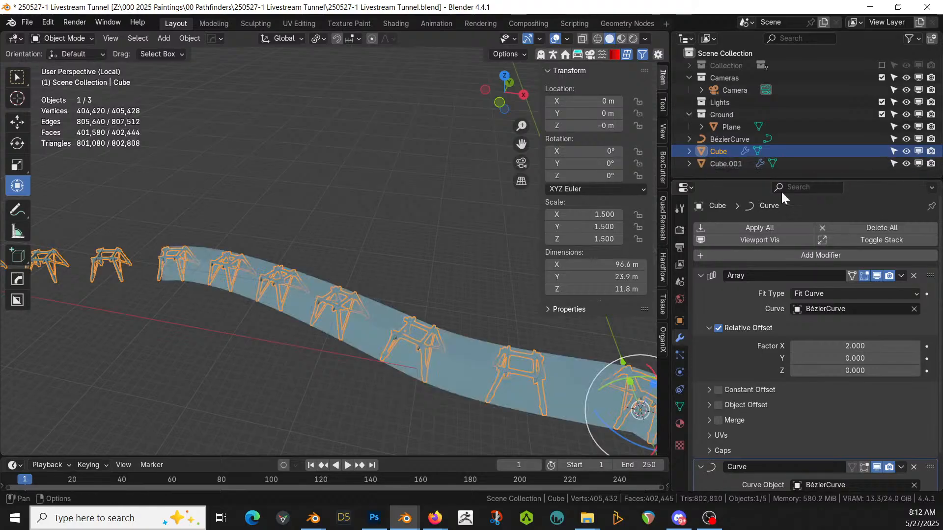
scroll(529, 273, "down", 8)
middle_click_drag(465, 286, 440, 287)
scroll(488, 275, "up", 4)
scroll(416, 274, "up", 1)
scroll(441, 287, "down", 8)
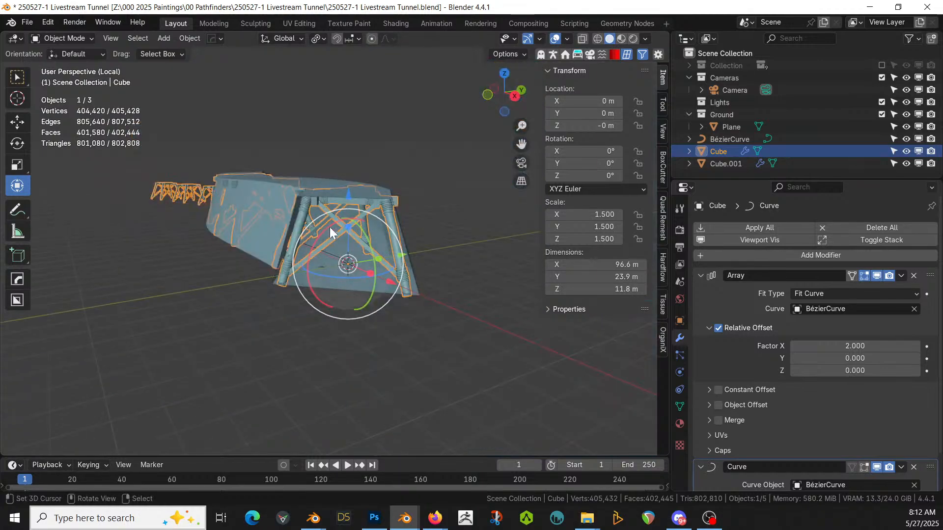
left_click(903, 161)
- Enter Edit Mode on the wooden frame and try to rotate its geometry 90° around Z with individual origins
scroll(478, 212, "up", 5)
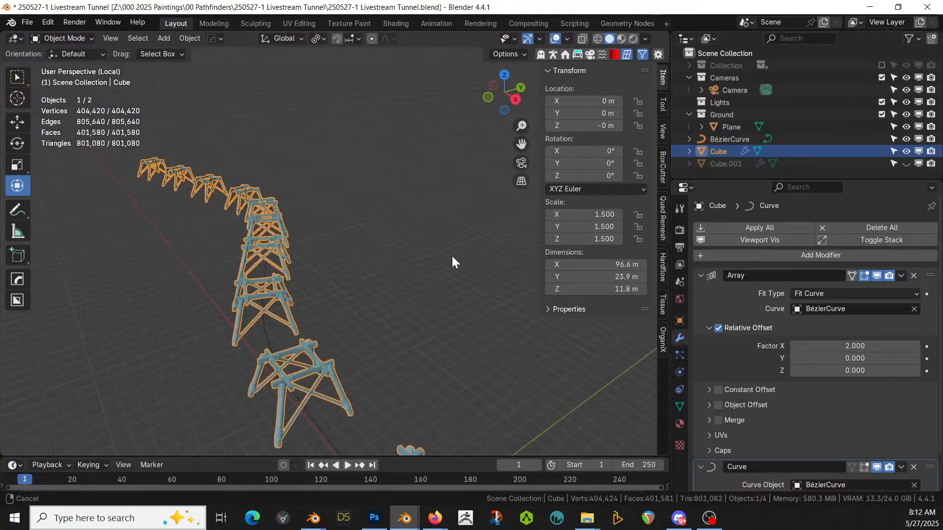
scroll(449, 246, "up", 2)
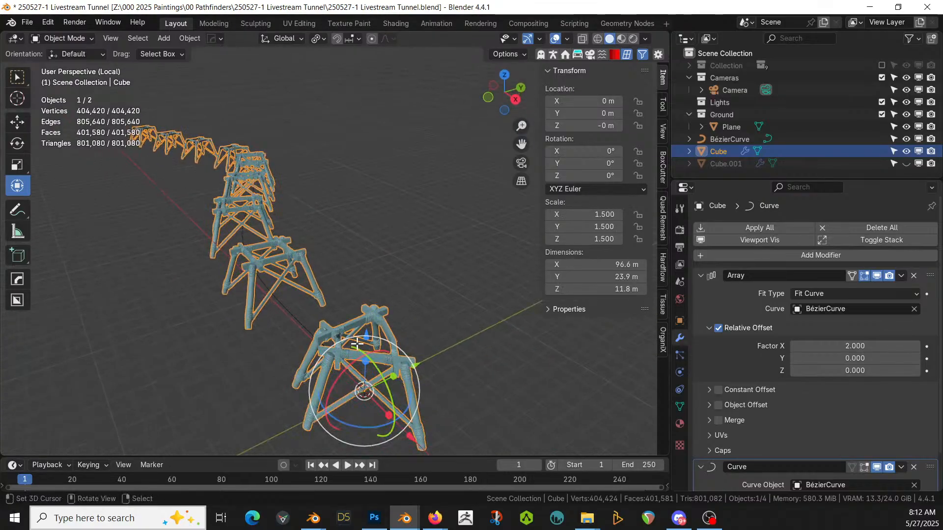
key("Tab")
type("rz")
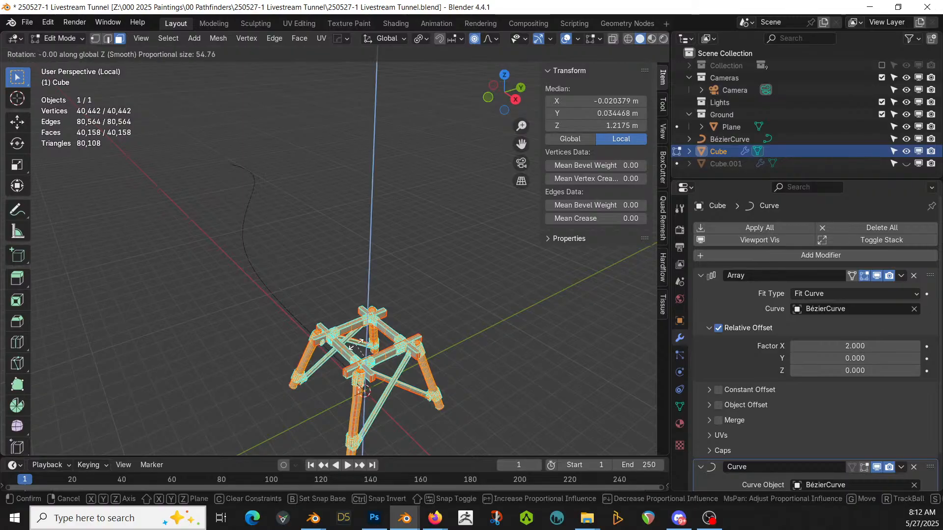
type("90")
key("Return")
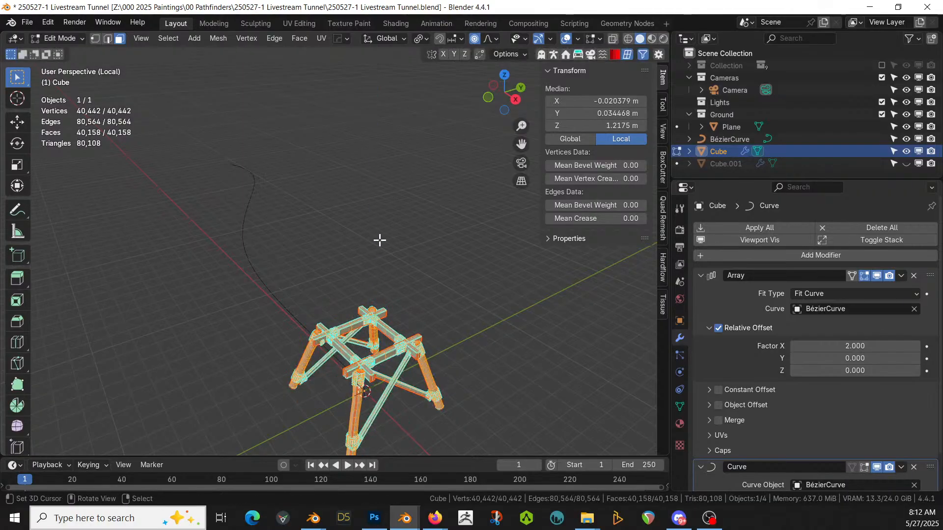
- Set the pivot to Median Point, rotate the frame's geometry 90° around Z, and return to Object Mode
left_click(425, 40)
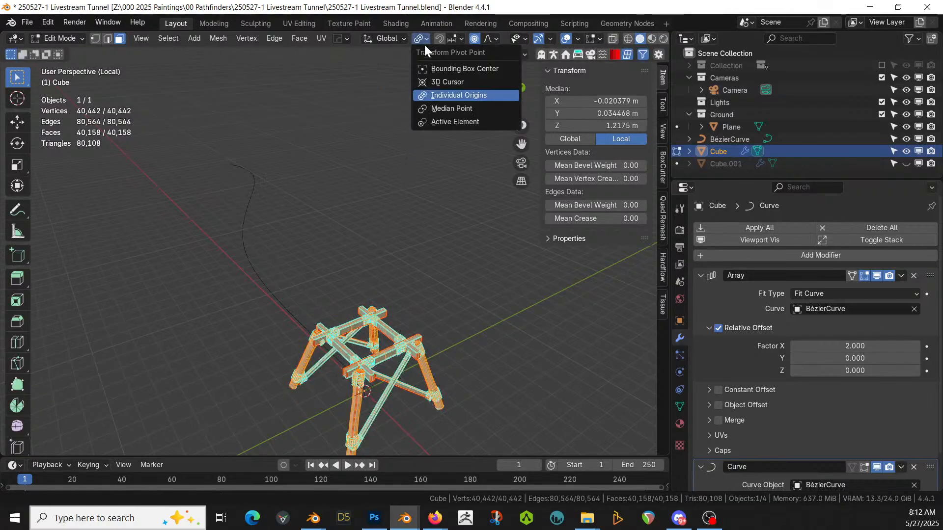
left_click(449, 109)
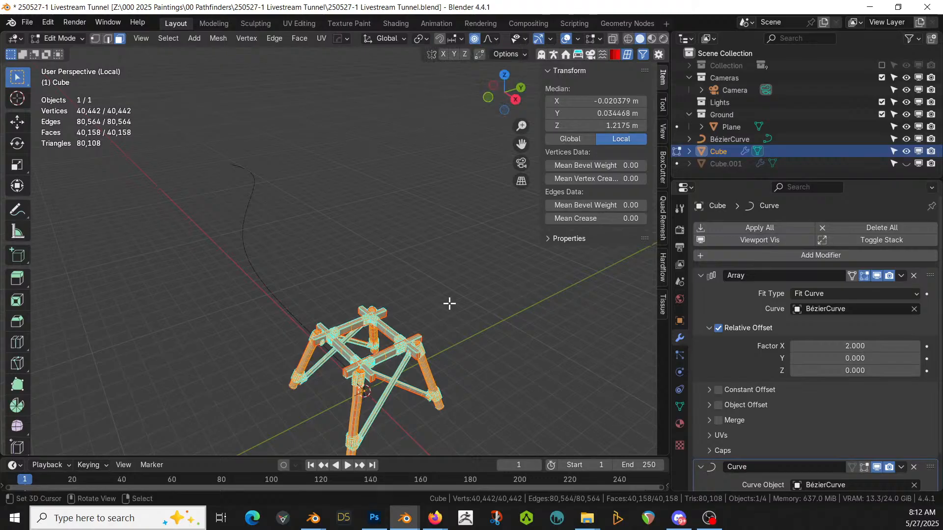
key("r")
key("z")
key("9")
key("0")
key("Return")
key("Tab")
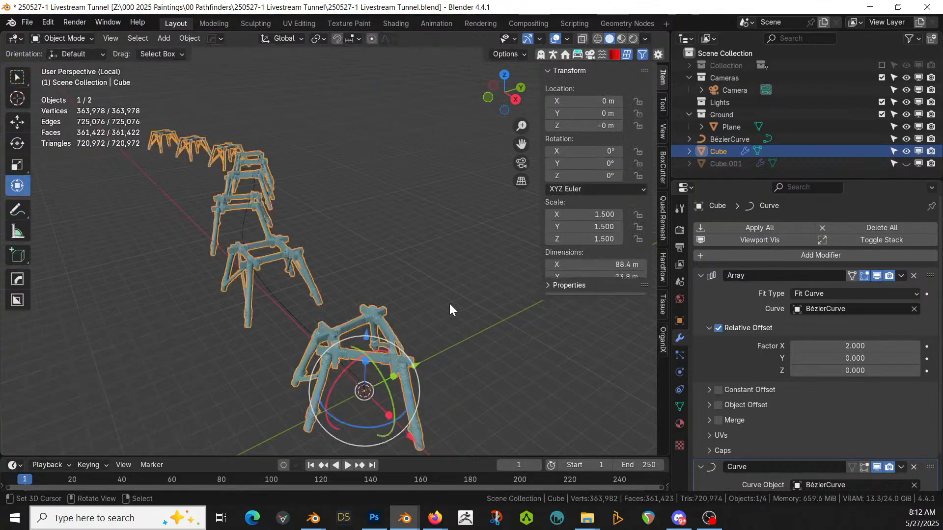
- Unhide the tunnel shell and select it in the viewport
middle_click_drag(436, 306, 464, 330)
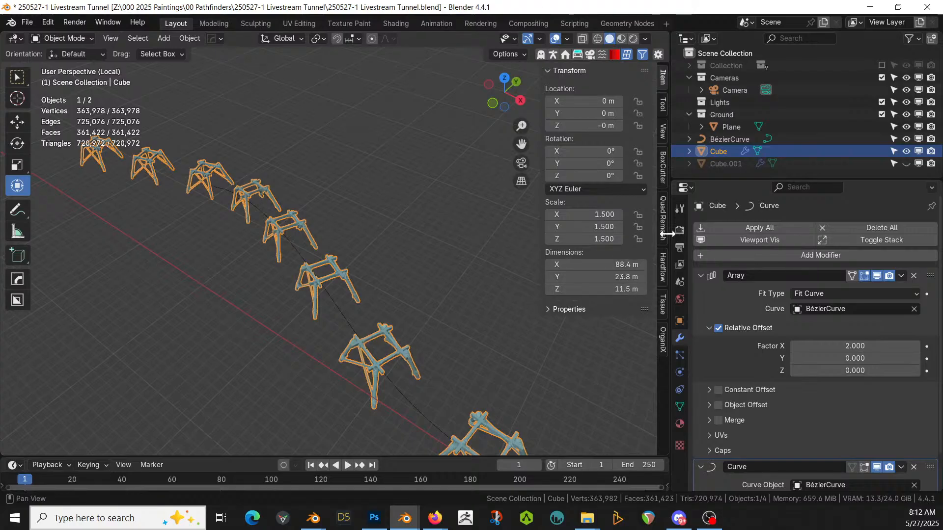
left_click(912, 161)
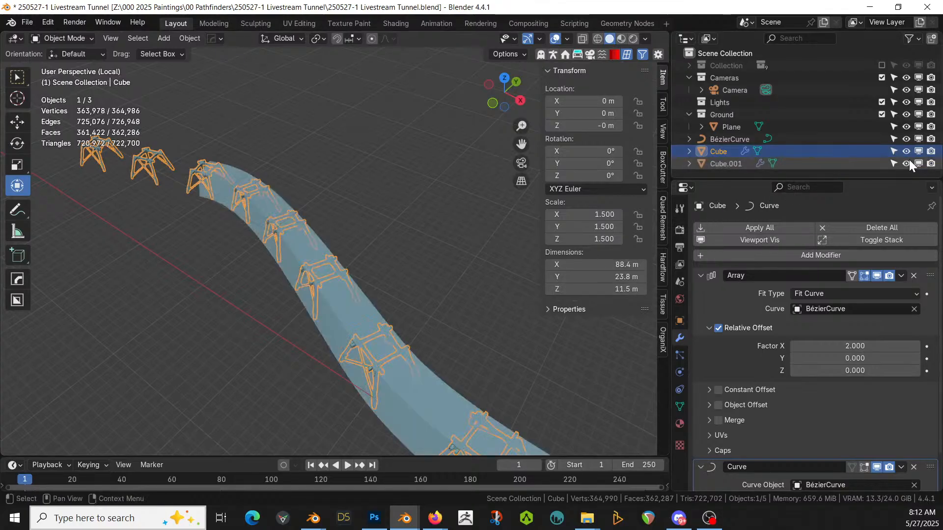
middle_click_drag(548, 243, 440, 195)
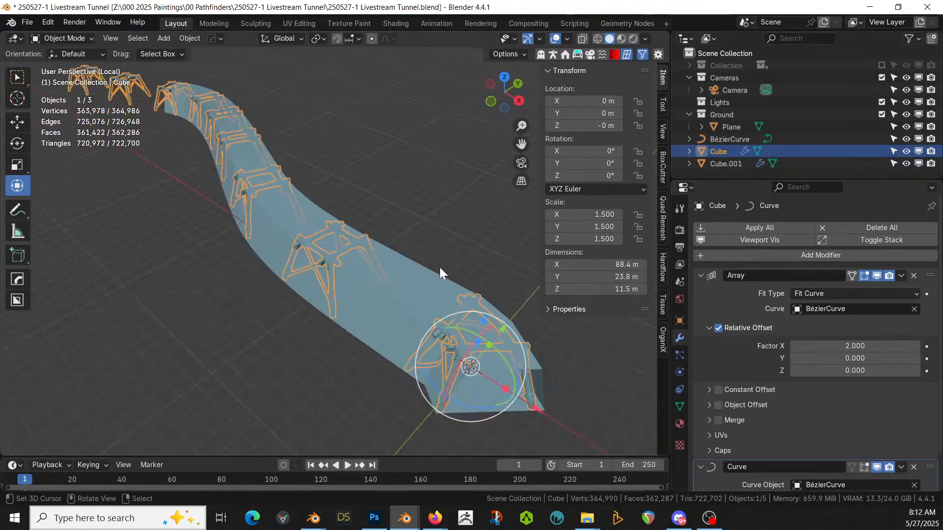
left_click(415, 282)
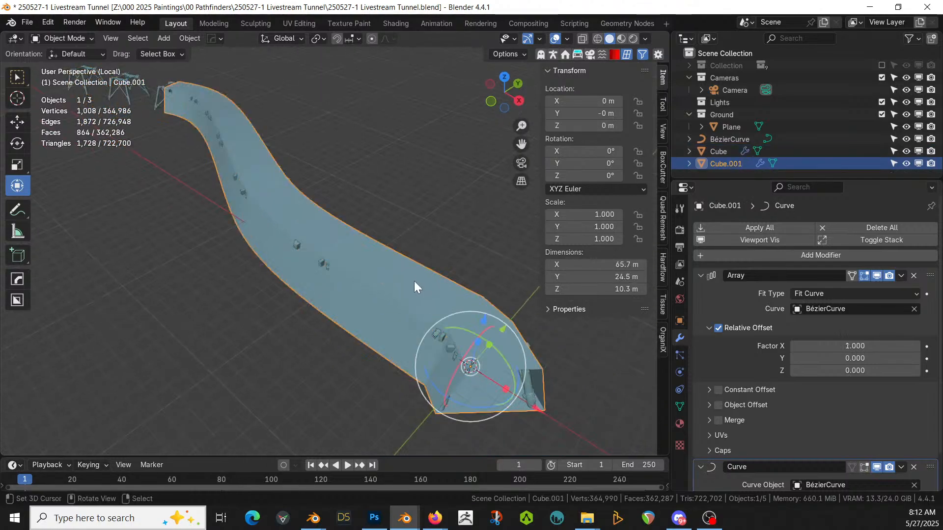
- Duplicate the tunnel mesh in place and store the copy in a new ORIG collection that is excluded from the view layer
key("shift+d")
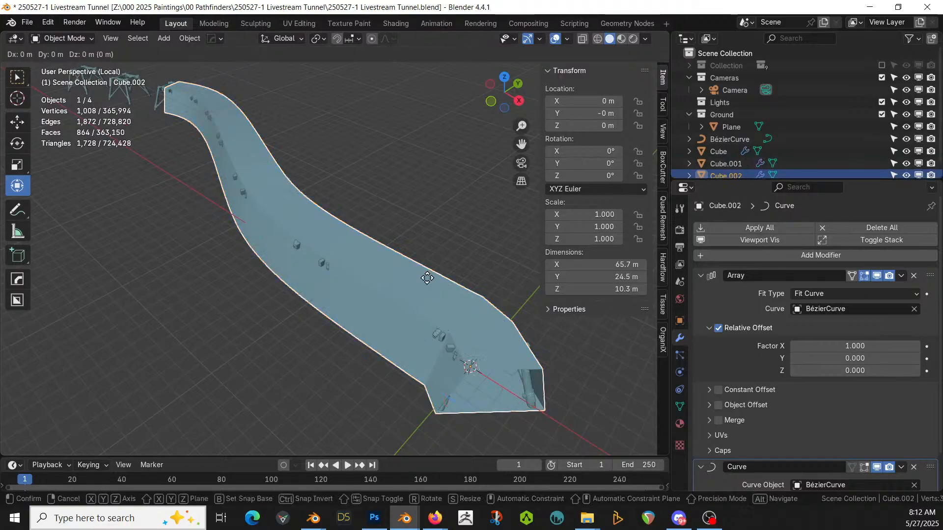
right_click(427, 277)
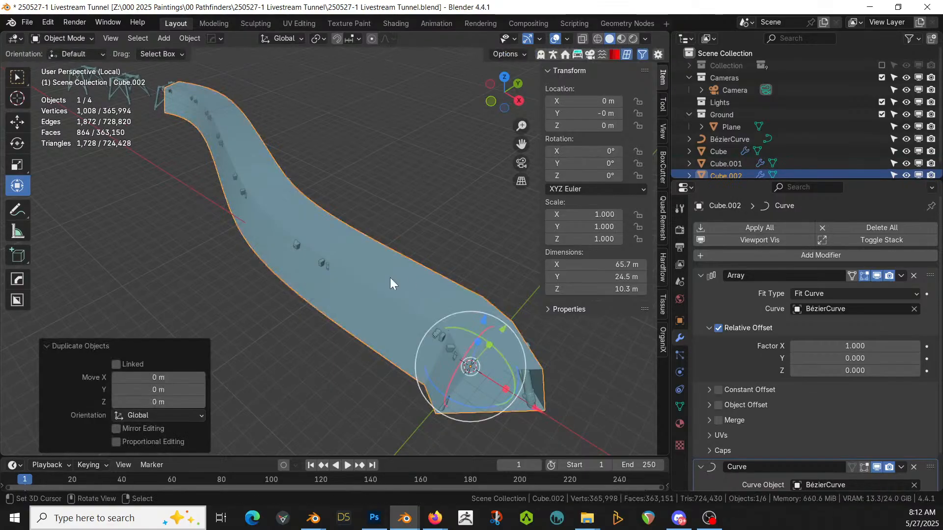
key("m")
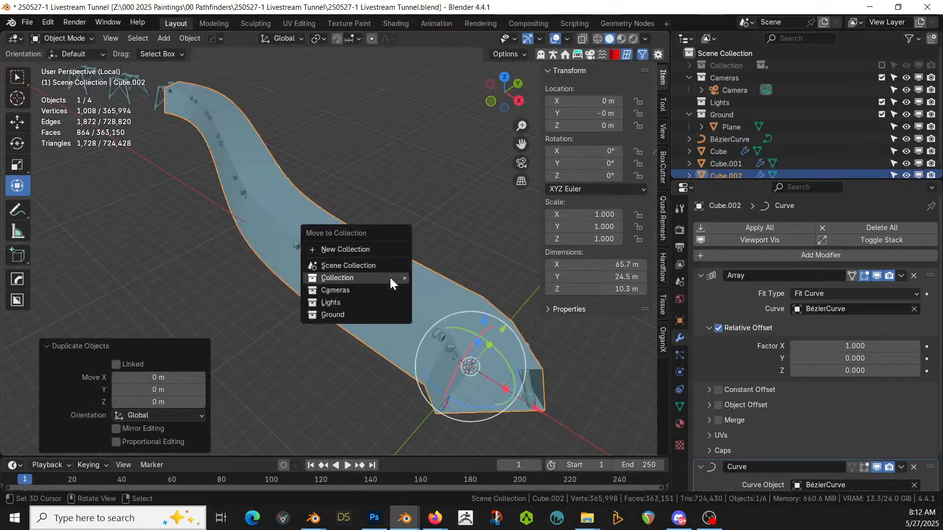
left_click(368, 255)
type("ORIG")
key("Return")
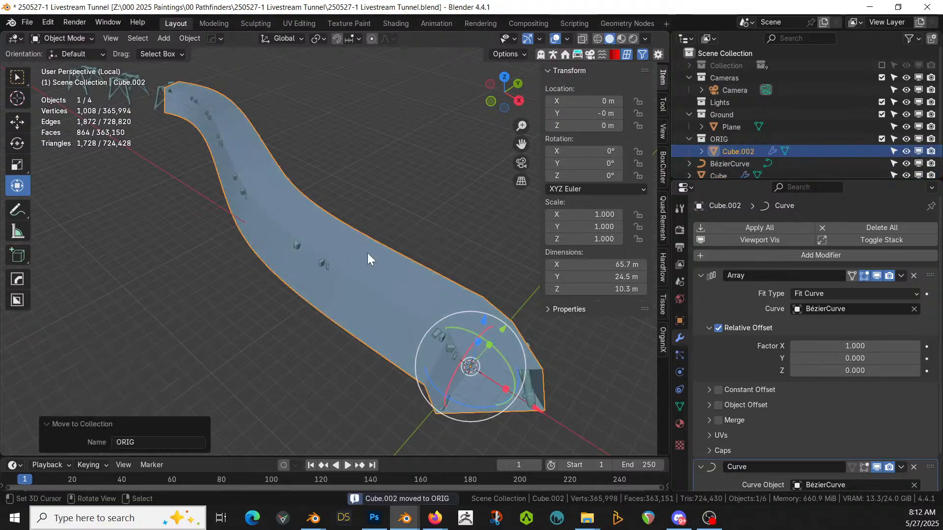
left_click(880, 139)
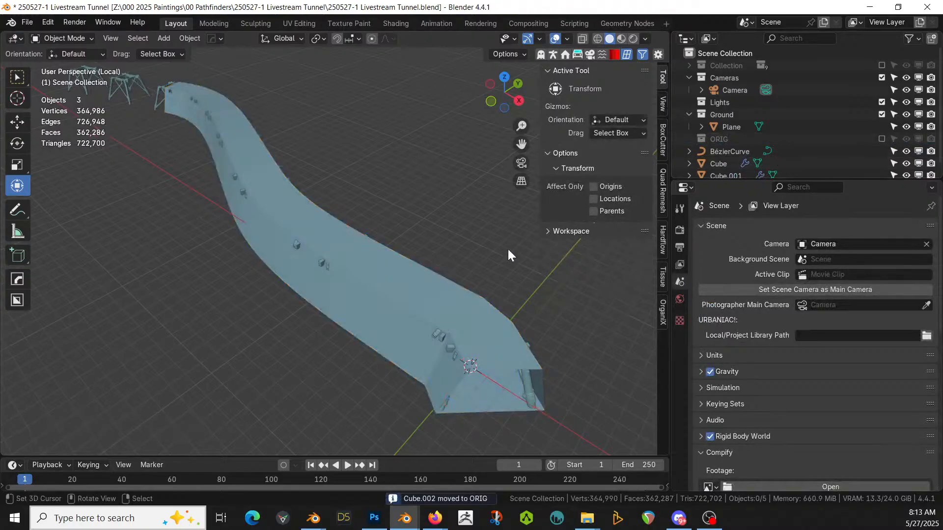
- Apply all modifiers on the remaining tunnel mesh and merge its overlapping vertices by distance
left_click(394, 282)
left_click(755, 231)
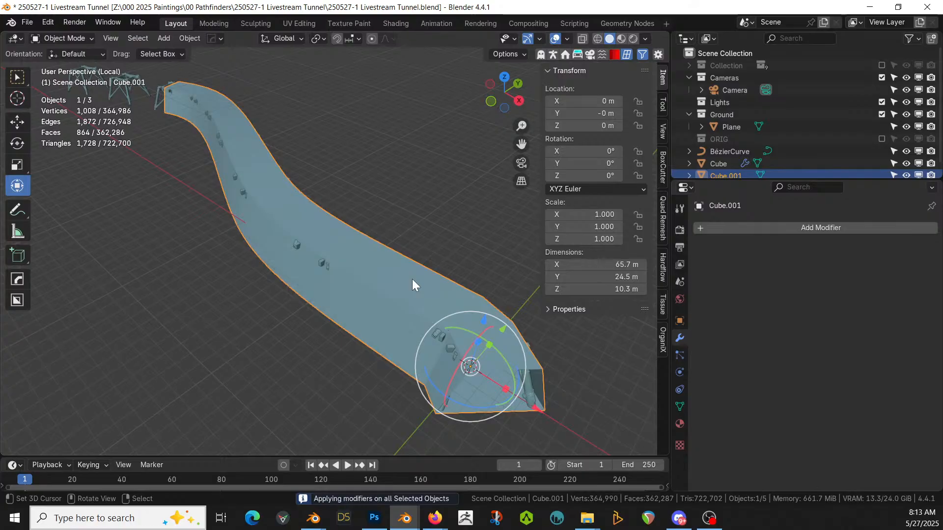
middle_click_drag(412, 279, 366, 281)
key("Tab")
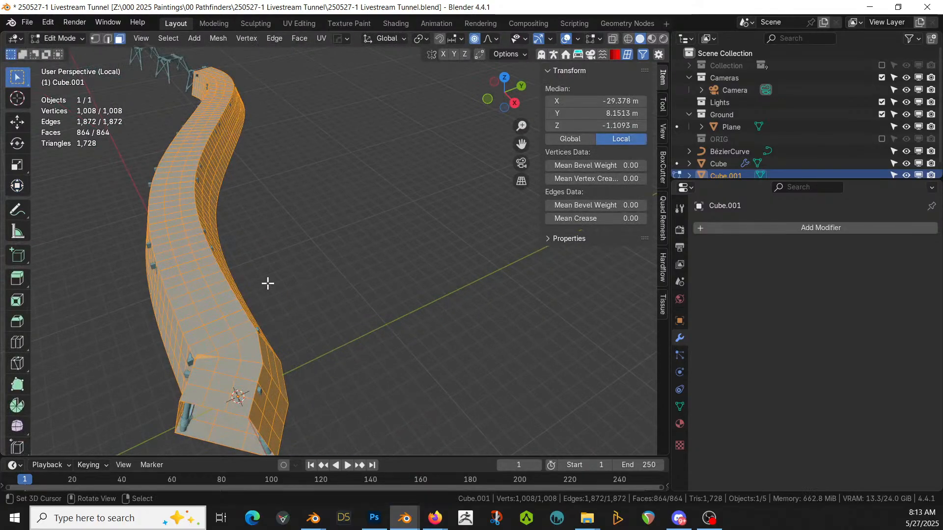
key("m")
left_click(243, 320)
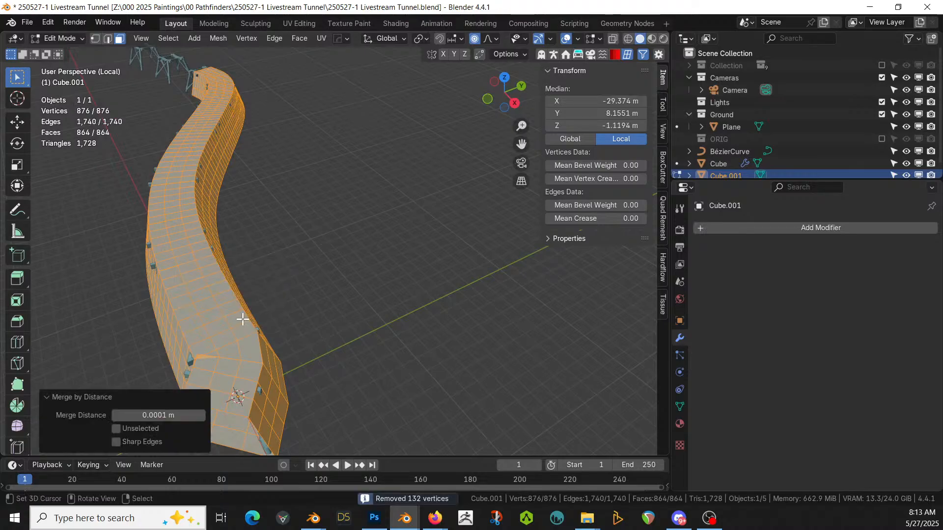
middle_click_drag(242, 319, 280, 329)
scroll(274, 314, "up", 3)
key("Tab")
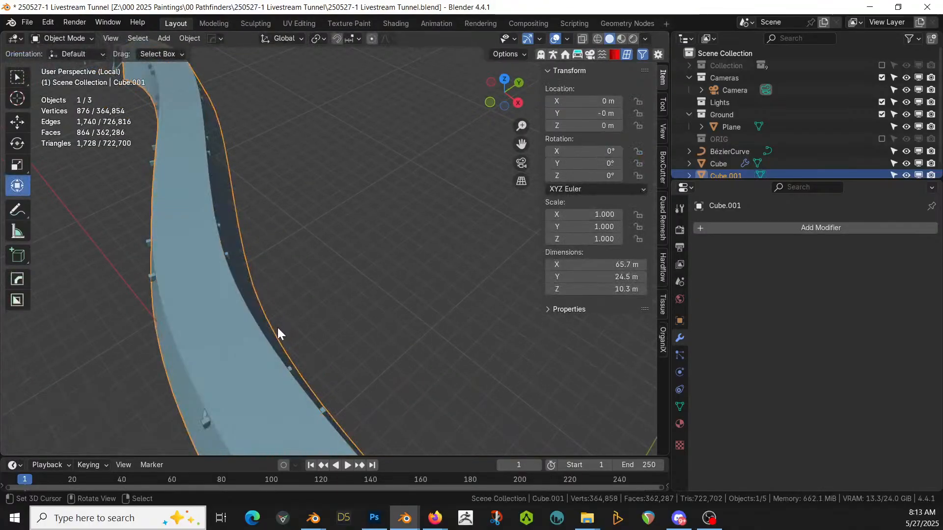
- Add the Terrainer_Base terrain modifier to the tunnel mesh
scroll(278, 328, "down", 3)
scroll(279, 328, "up", 1)
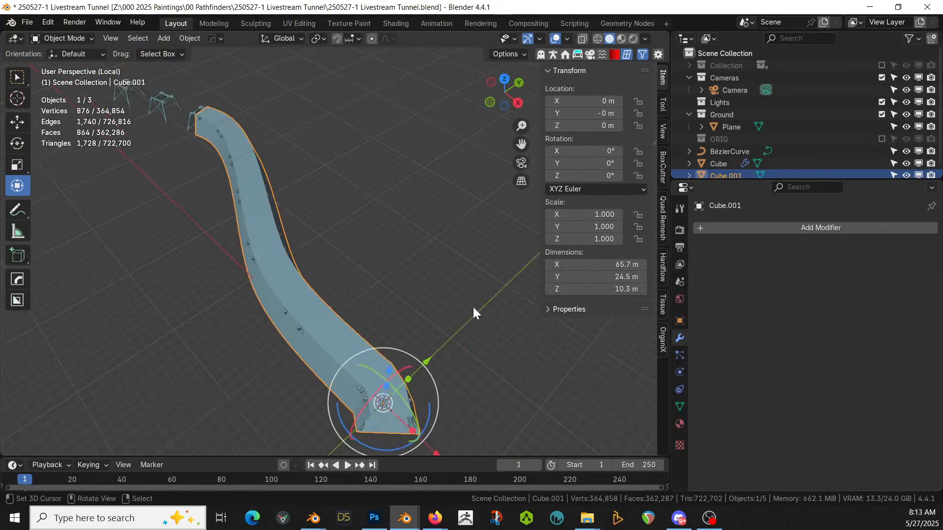
left_click(776, 228)
mouse_move(776, 229)
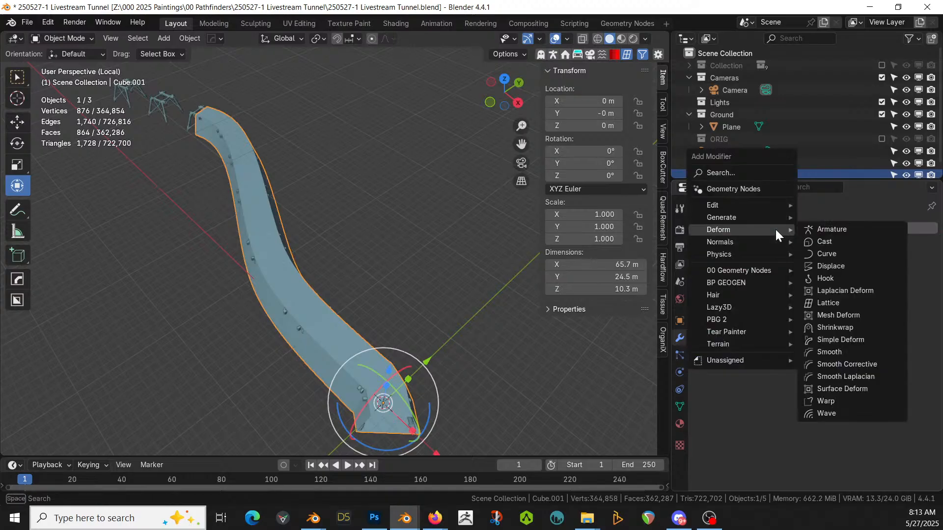
mouse_move(738, 343)
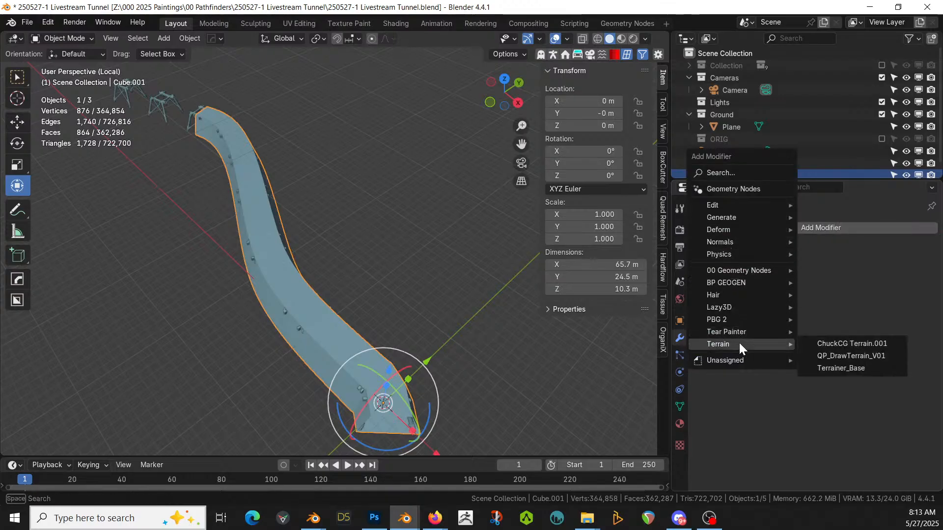
left_click(850, 369)
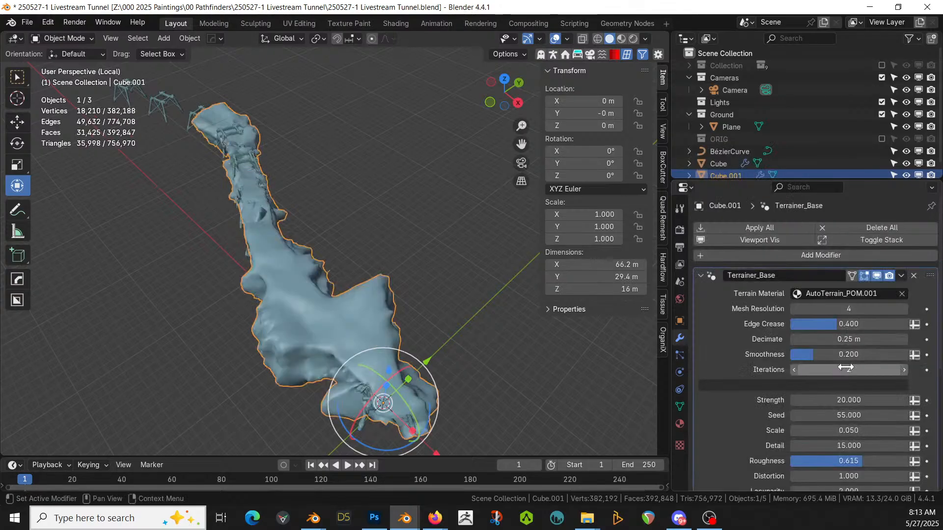
- Set the Strength of both the first and second noise groups of the Terrainer_Base modifier to 2
scroll(522, 357, "up", 5)
middle_click_drag(515, 355, 505, 331)
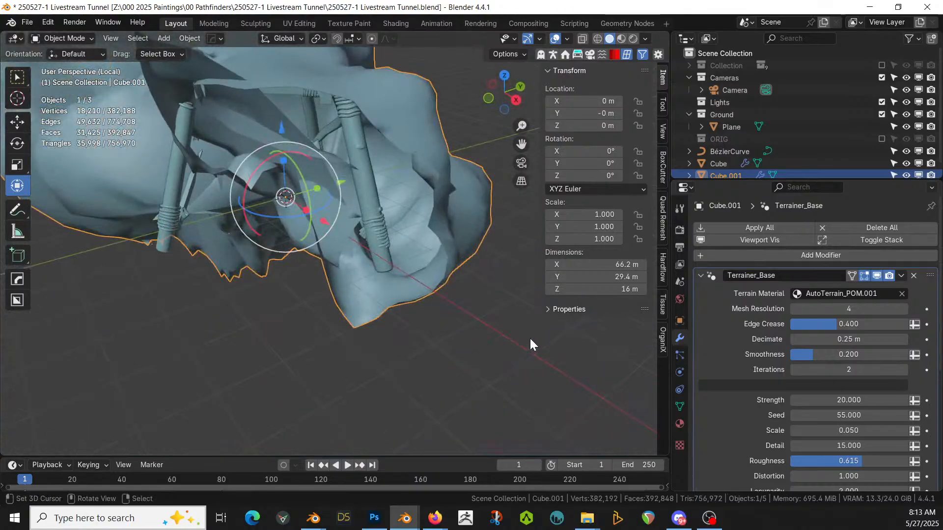
scroll(518, 342, "down", 4)
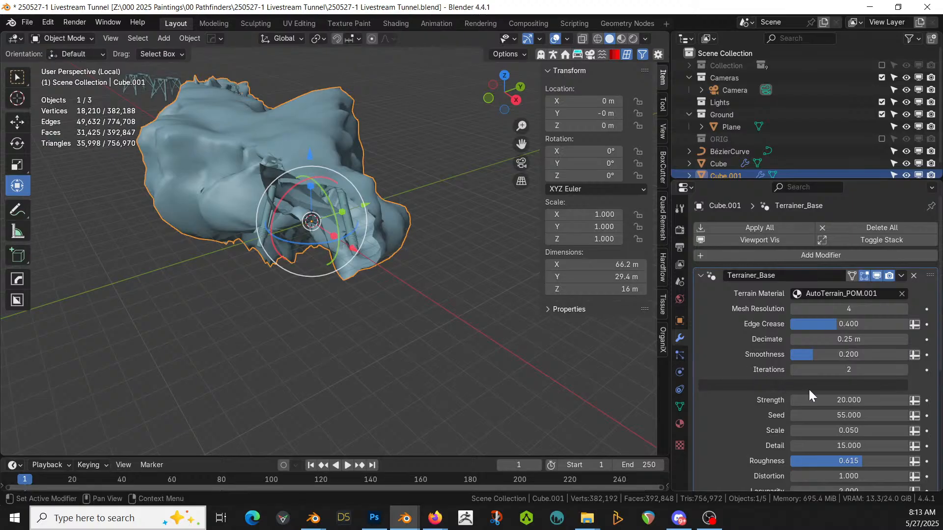
left_click(849, 400)
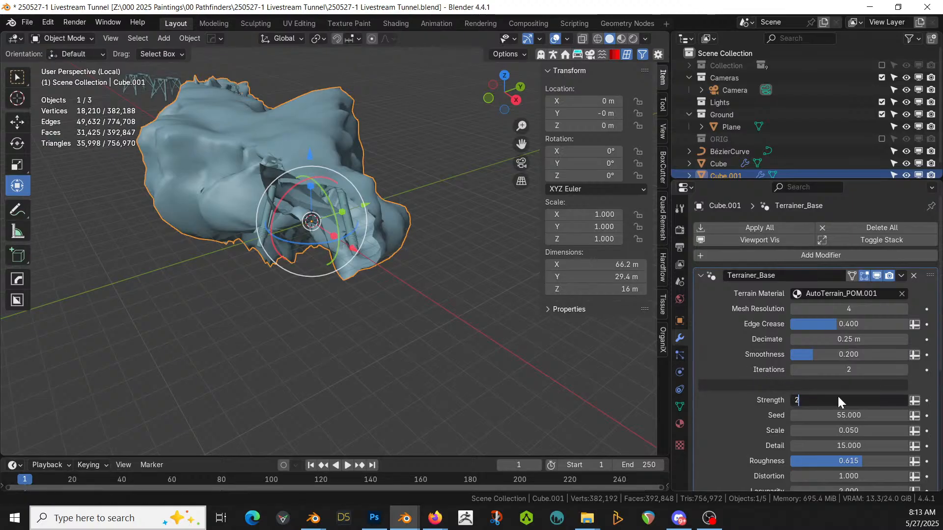
type("2")
key("Return")
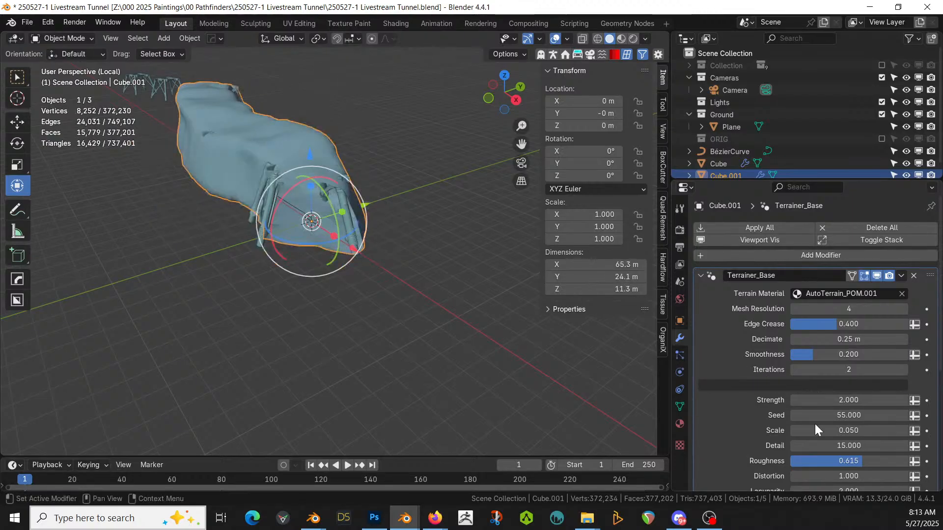
scroll(786, 424, "down", 3)
left_click(838, 445)
key("Return")
- Walk through the tunnel interior to examine how the rough floor and walls meet the wooden supports
middle_click_drag(506, 270, 407, 285)
scroll(408, 273, "down", 2)
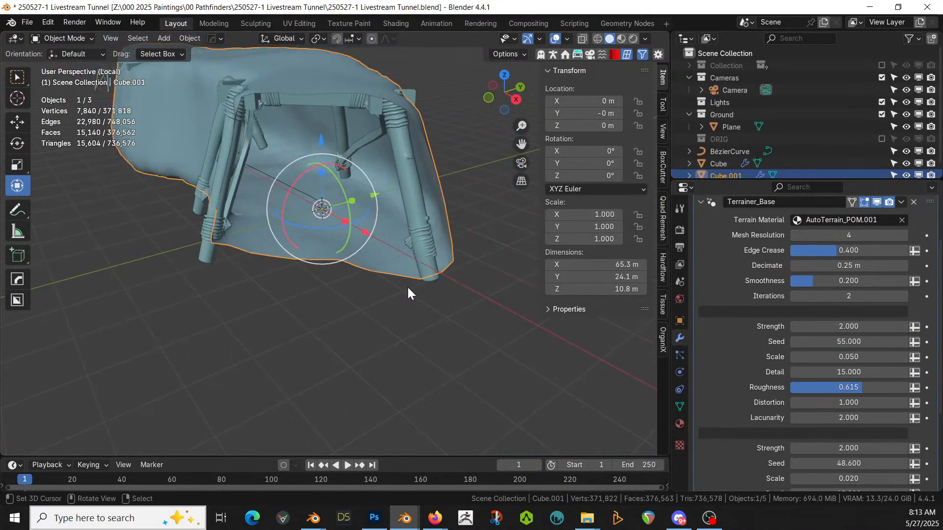
key("shift+grave")
key("w")
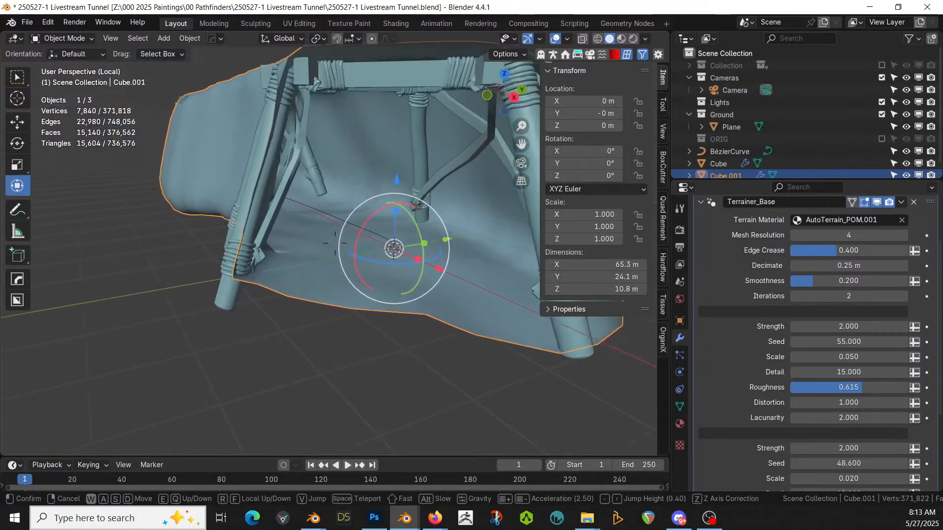
key("w")
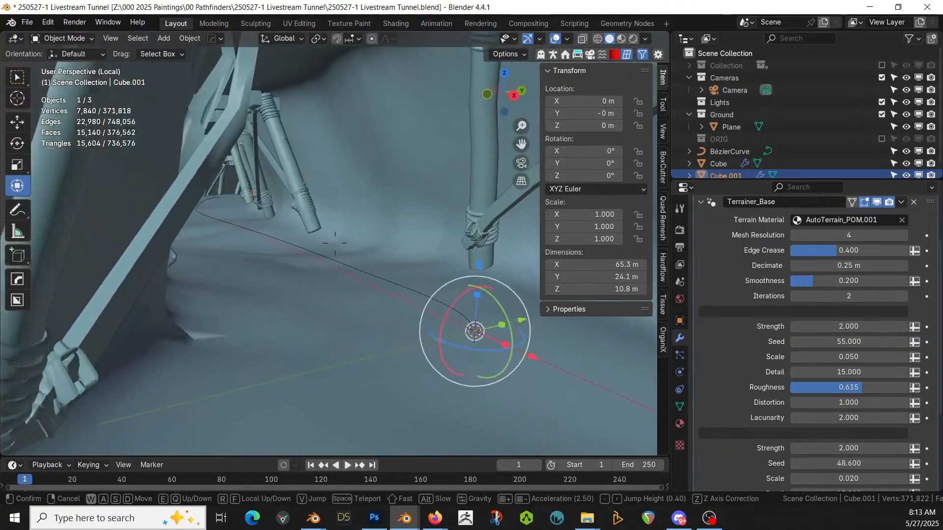
key("w")
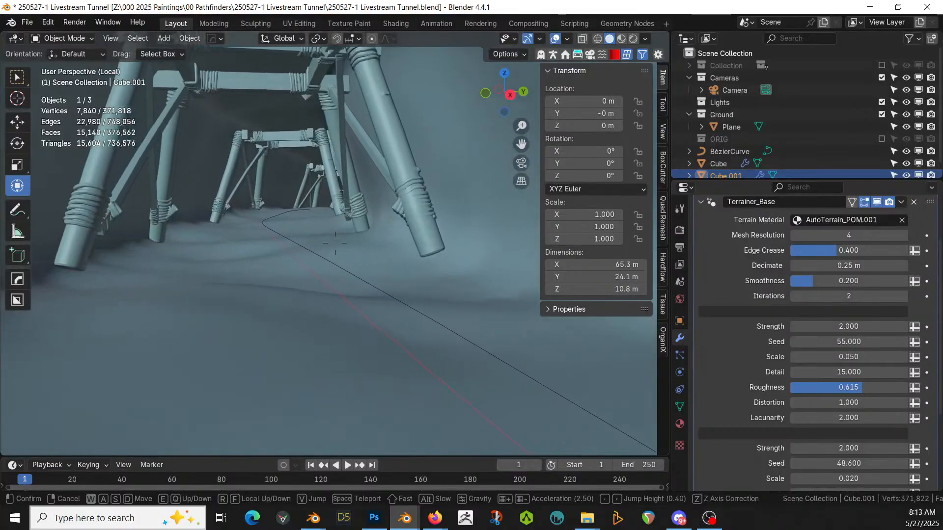
key("w")
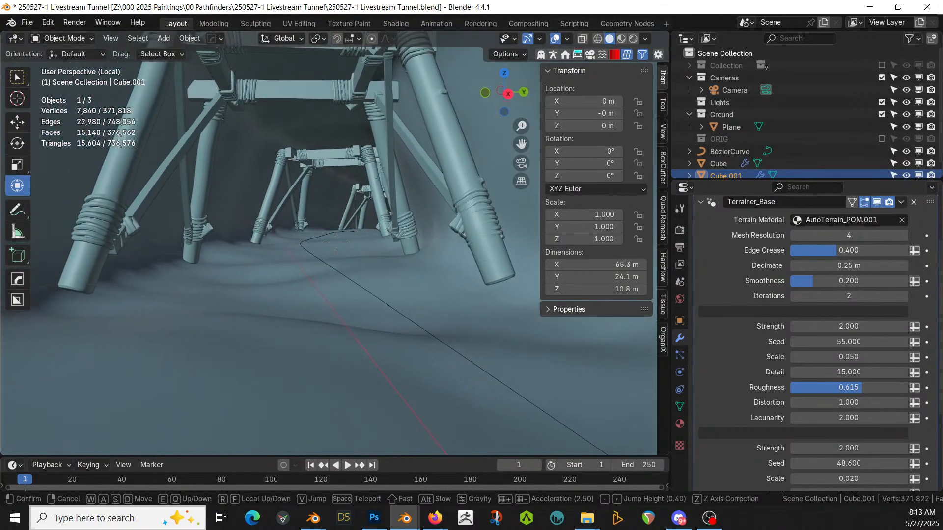
left_click(407, 287)
key("KP_Decimal")
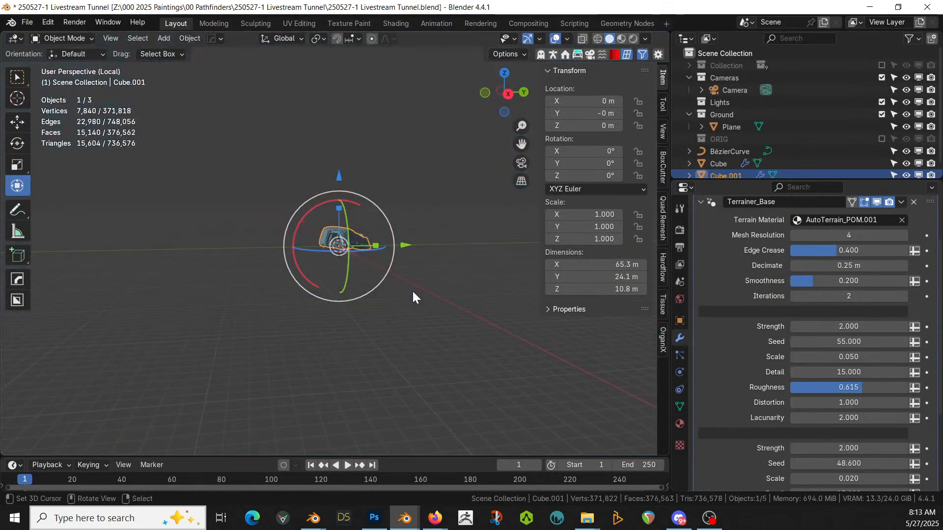
scroll(413, 295, "up", 10)
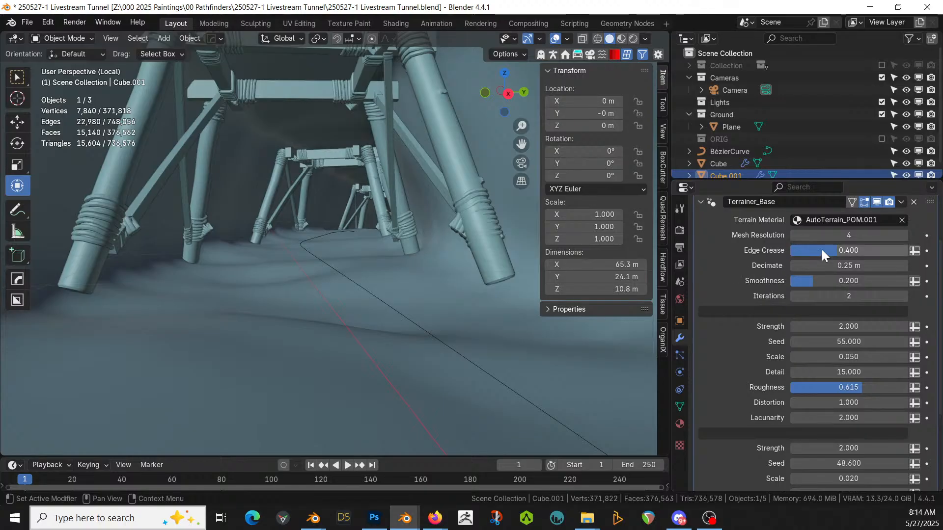
- Disable the Terrainer_Base modifier's display in Edit Mode
left_click(864, 204)
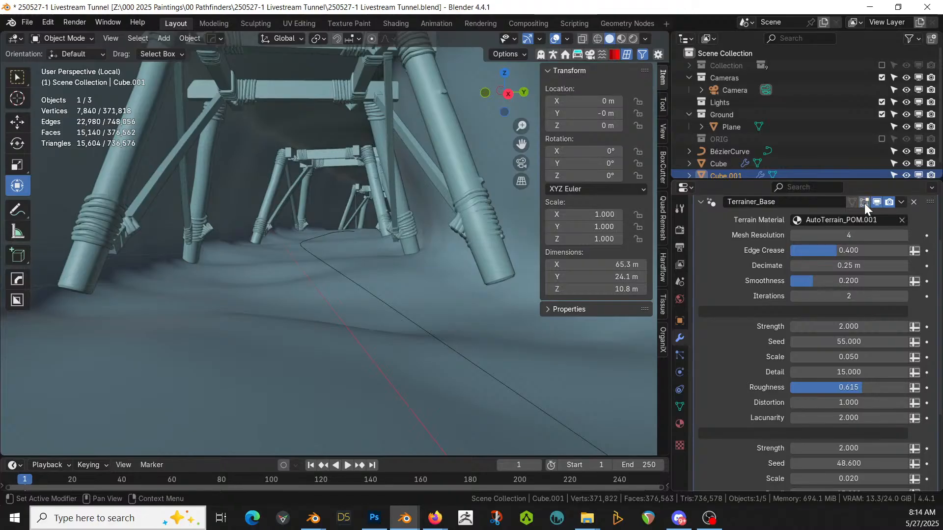
left_click(407, 322)
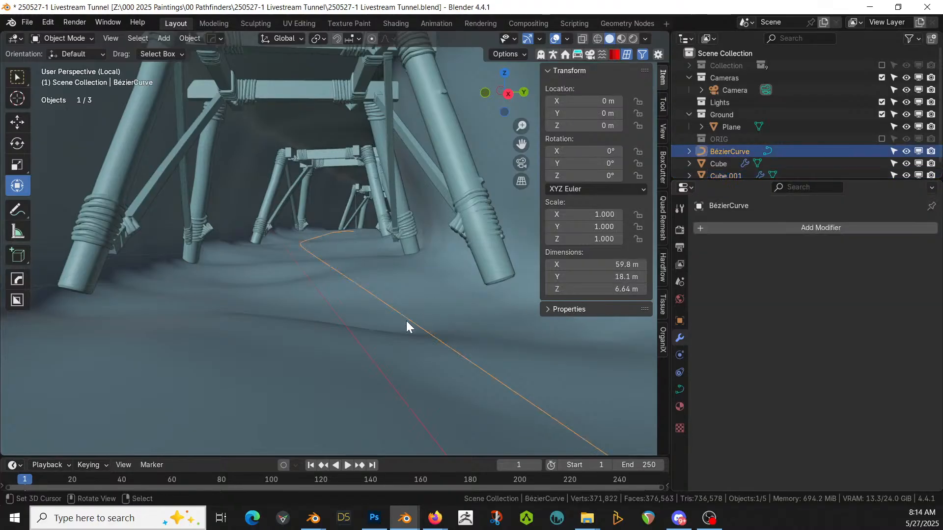
key("Tab")
key("Home")
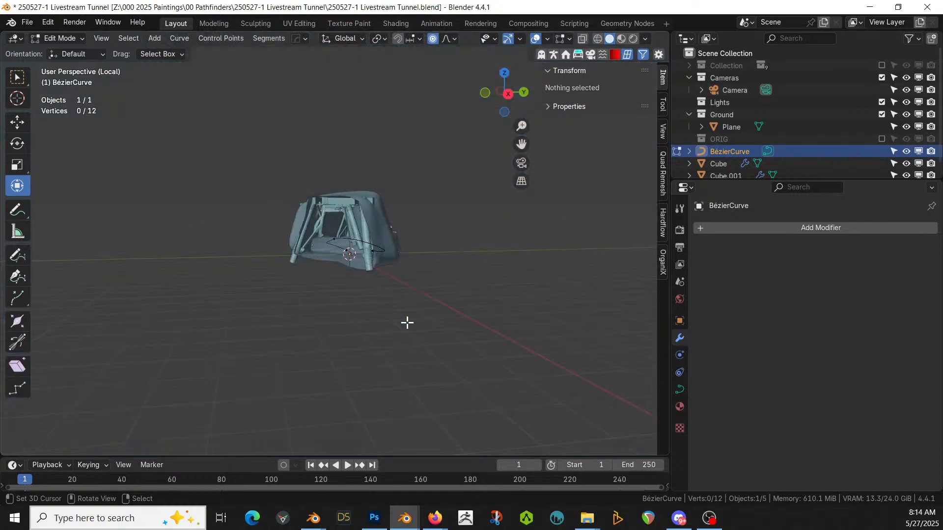
key("Tab")
- Enter Edit Mode on the tunnel mesh, view it from directly below and clear the face selection
left_click(384, 228)
key("Tab")
key("Home")
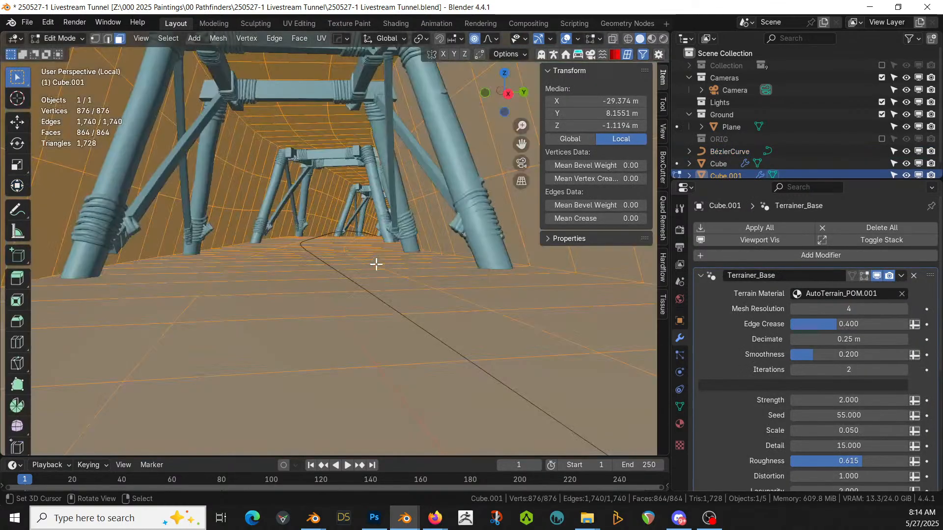
middle_click_drag(349, 293, 391, 264)
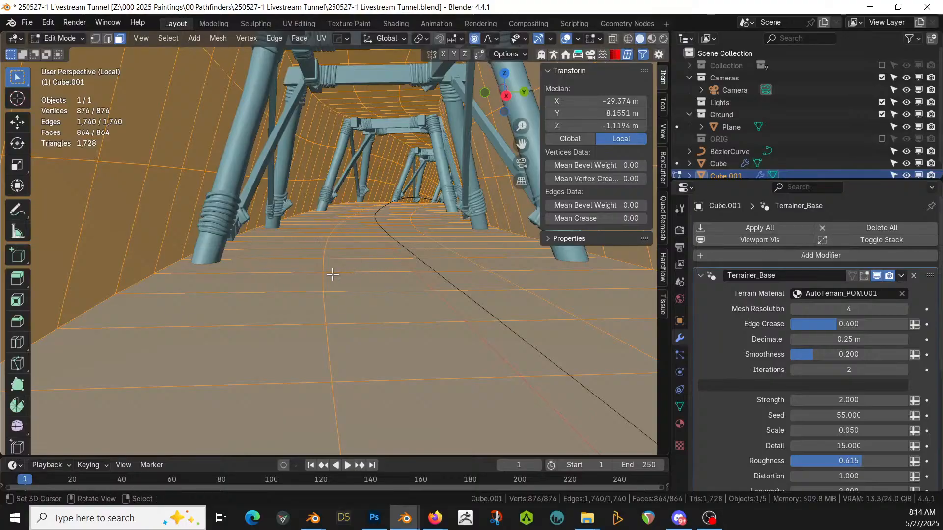
scroll(296, 258, "down", 10)
middle_click_drag(300, 241, 220, 239, "shift")
key("KP_7")
key("KP_9")
scroll(291, 282, "up", 2)
left_click(310, 244)
scroll(309, 244, "up", 4)
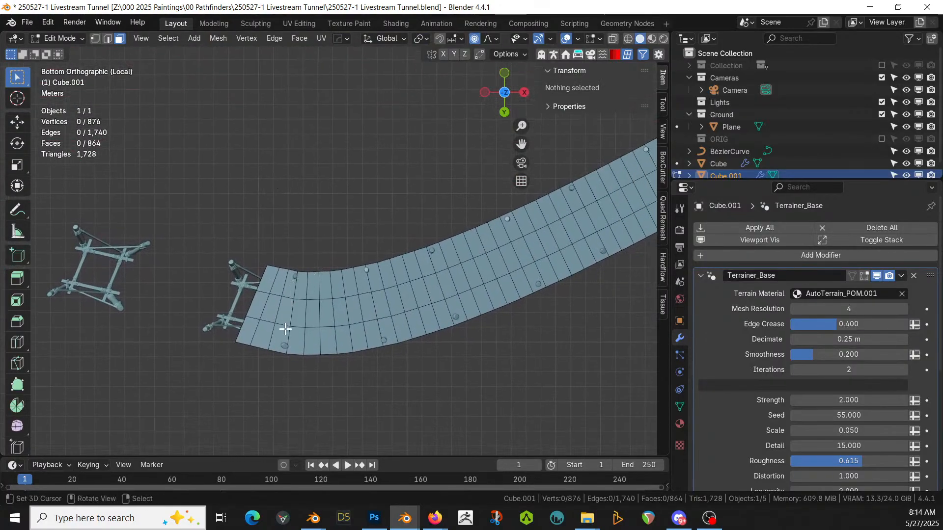
- Select the floor faces where the support posts poke through along the +Y side, from the far end to the tunnel mouth
left_click(286, 327)
left_click(371, 335, "shift")
left_click(388, 331, "shift")
left_click(454, 313, "shift")
left_click(533, 276, "shift")
middle_click_drag(542, 305, 419, 361, "shift")
left_click(471, 302, "shift")
left_click(539, 269, "shift")
left_click(550, 263, "shift")
middle_click_drag(550, 263, 364, 355, "shift")
left_click(430, 316, "shift")
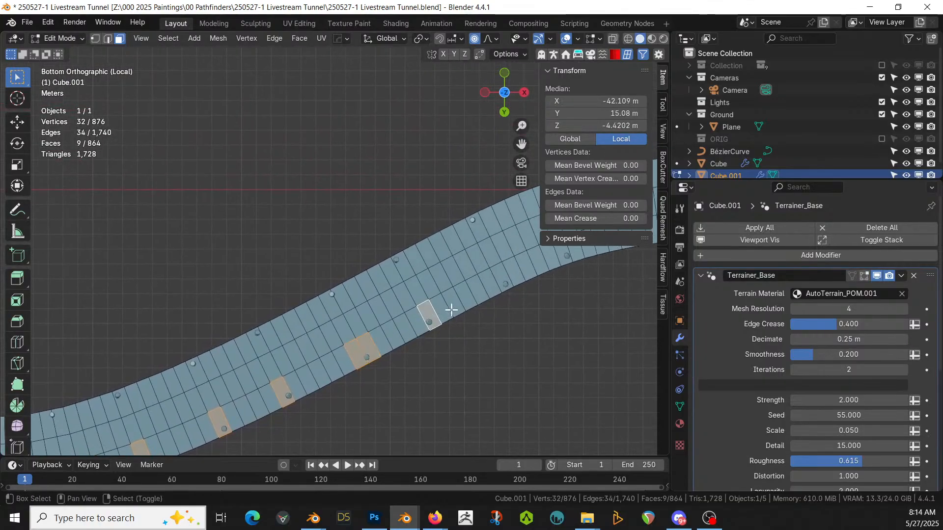
left_click(499, 275, "shift")
middle_click_drag(499, 275, 386, 350, "shift")
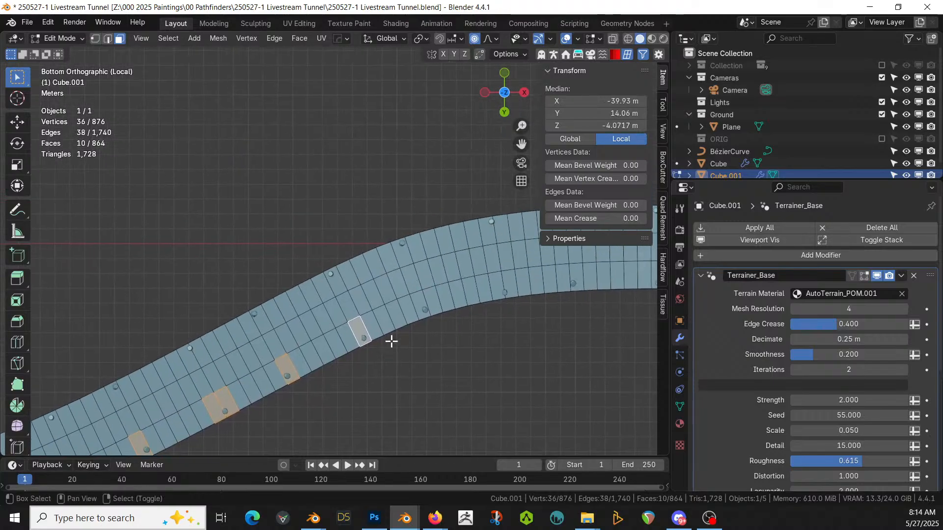
left_click(419, 306, "shift")
left_click(494, 278, "shift")
left_click(511, 279, "shift")
left_click(574, 275, "shift")
middle_click_drag(568, 305, 488, 314, "shift")
left_click(501, 305, "shift")
left_click(576, 275, "shift")
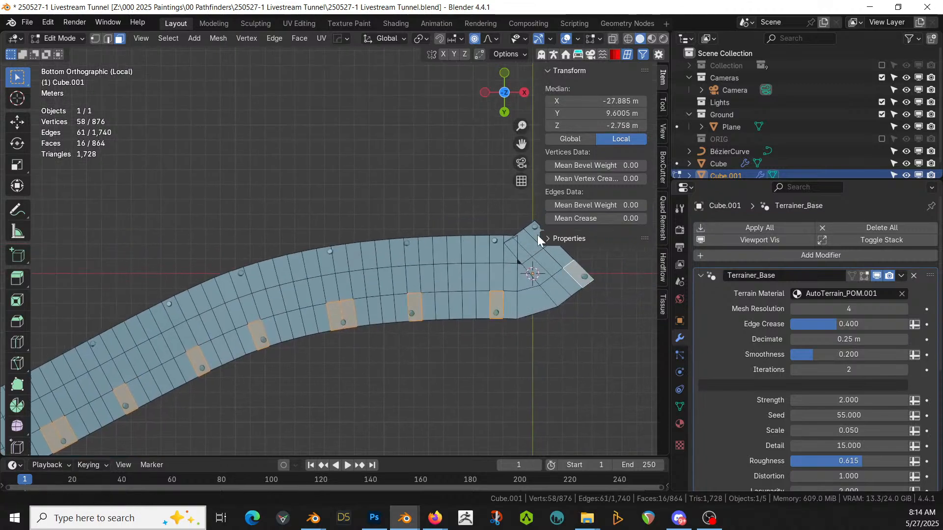
- Add the floor faces where the support posts poke through along the -Y side, from the tunnel mouth to the far end, to the selection
left_click(531, 234, "shift")
left_click(496, 250, "shift")
left_click(412, 252, "shift")
left_click(345, 259, "shift")
left_click(327, 263, "shift")
left_click(247, 281, "shift")
middle_click_drag(249, 284, 305, 284, "shift")
left_click(269, 292, "shift")
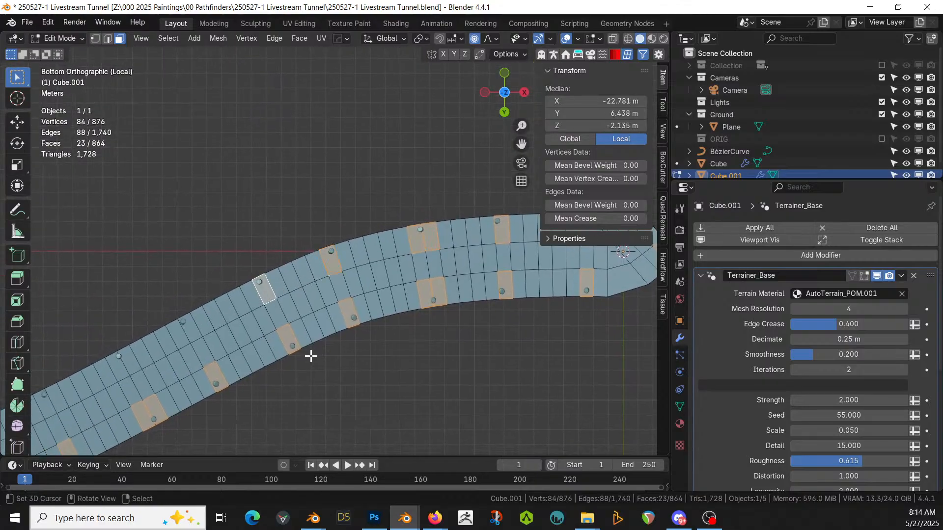
middle_click_drag(280, 356, 318, 309, "shift")
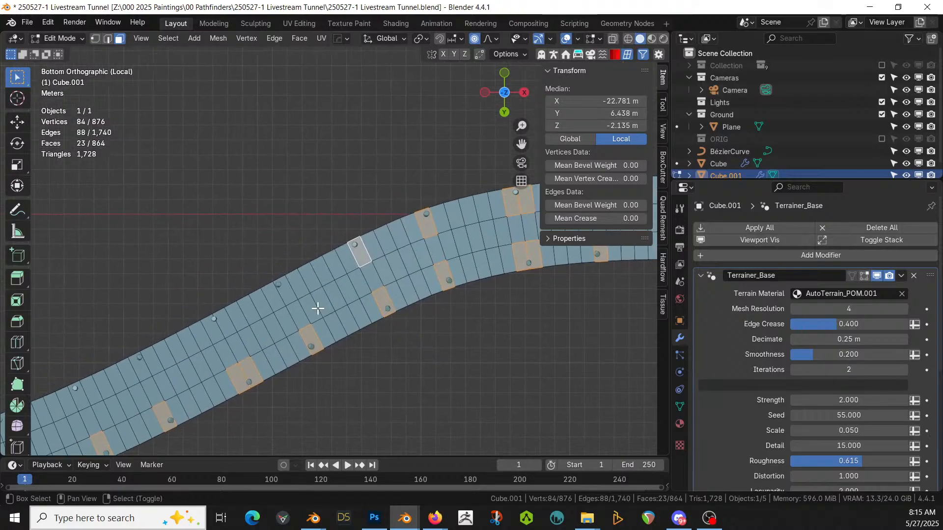
left_click(290, 294, "shift")
left_click(223, 326, "shift")
left_click(212, 330, "shift")
middle_click_drag(179, 363, 375, 282, "shift")
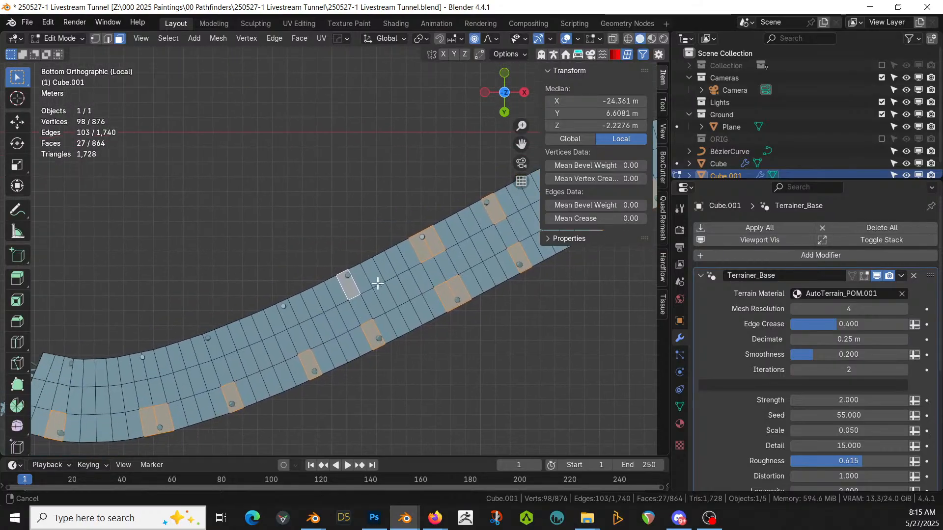
left_click(290, 313, "shift")
left_click(211, 349, "shift")
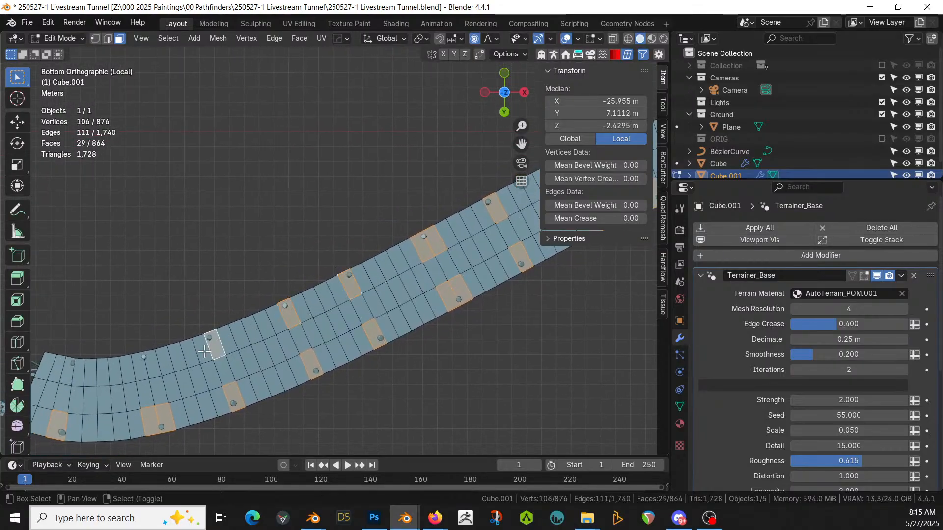
left_click(153, 366, "shift")
left_click(144, 369, "shift")
left_click(69, 374, "shift")
left_click(80, 373, "shift")
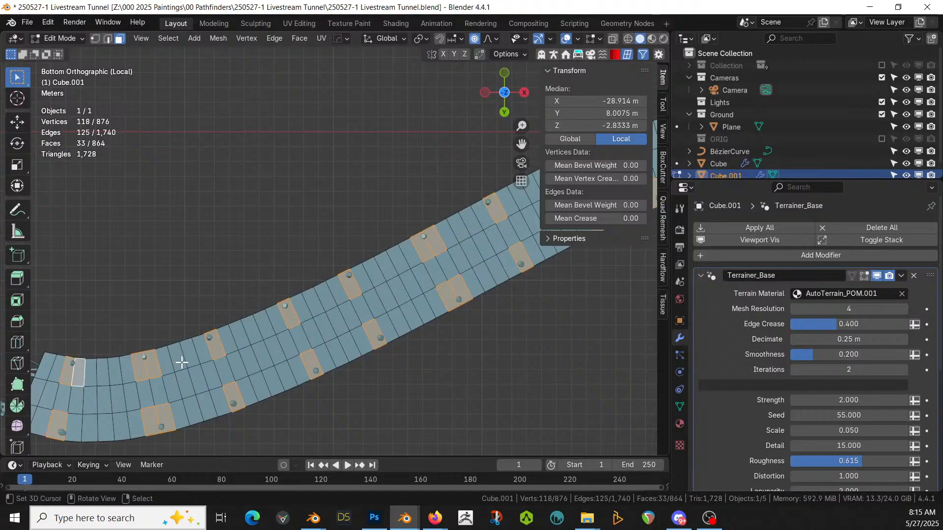
- Add a vertex group named Detail to the tunnel mesh
left_click(679, 406)
left_click(926, 267)
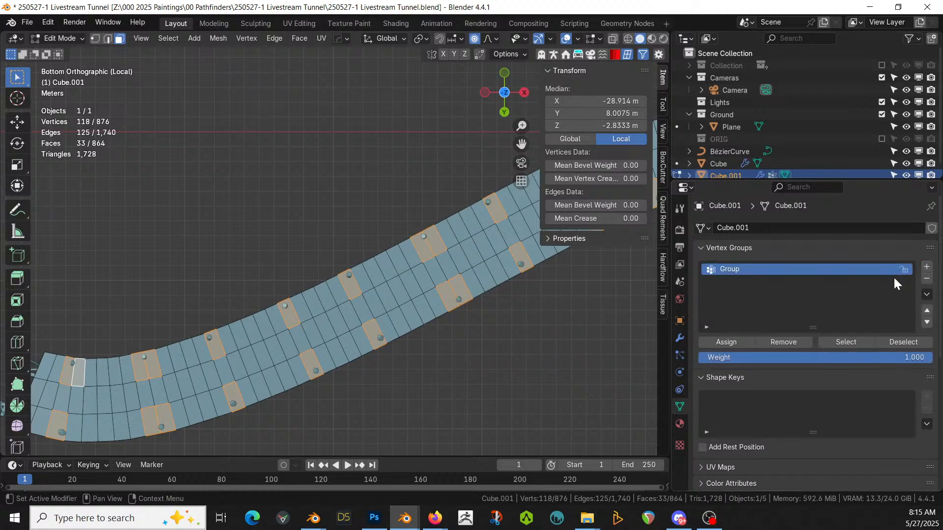
double_click(729, 274)
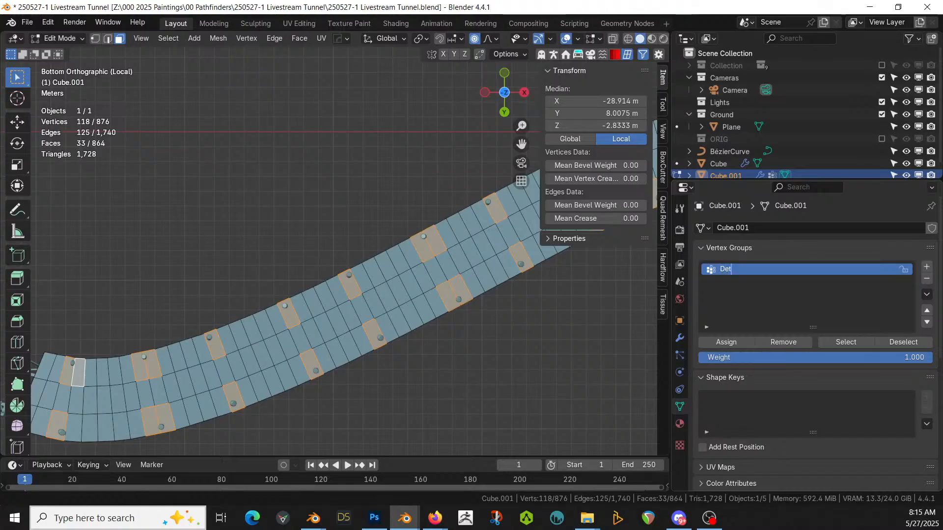
type("Detail")
key("Return")
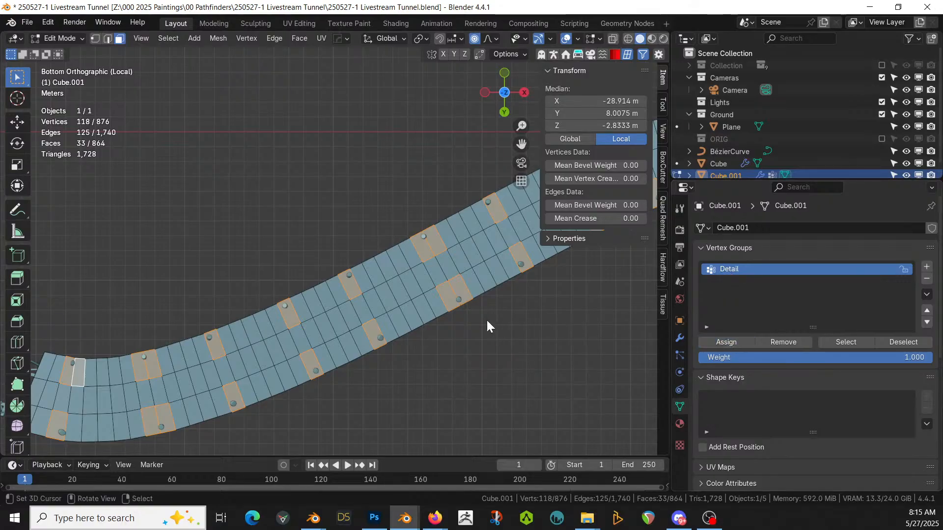
- Inspect the support frame protruding through the ceiling and turn the Terrainer_Base modifier's Edit Mode display back on
key("Tab")
middle_click_drag(468, 322, 346, 293)
scroll(369, 226, "down", 8)
scroll(370, 272, "up", 4)
scroll(317, 285, "up", 3)
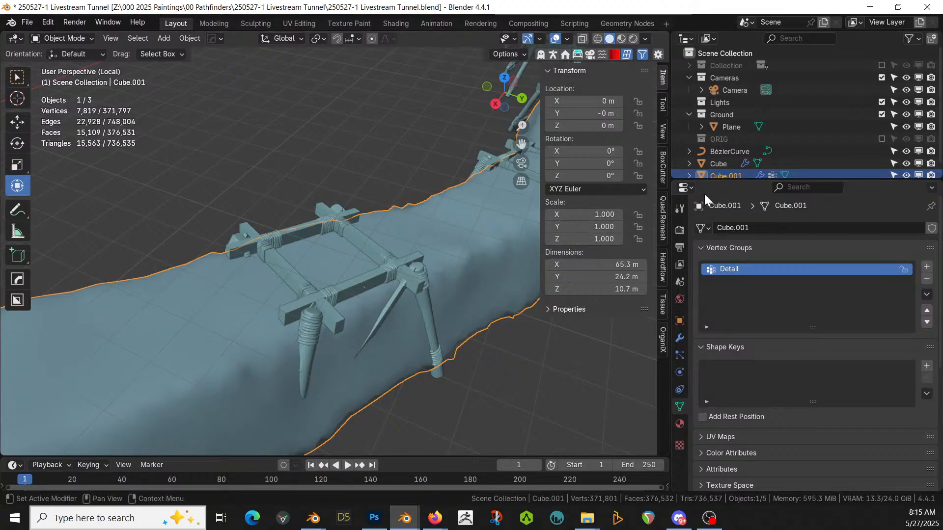
key("Tab")
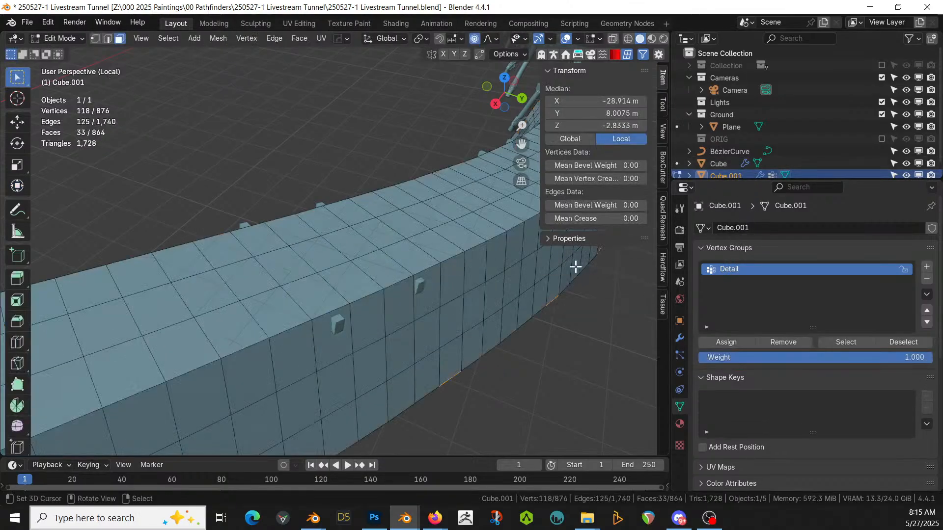
left_click(680, 337)
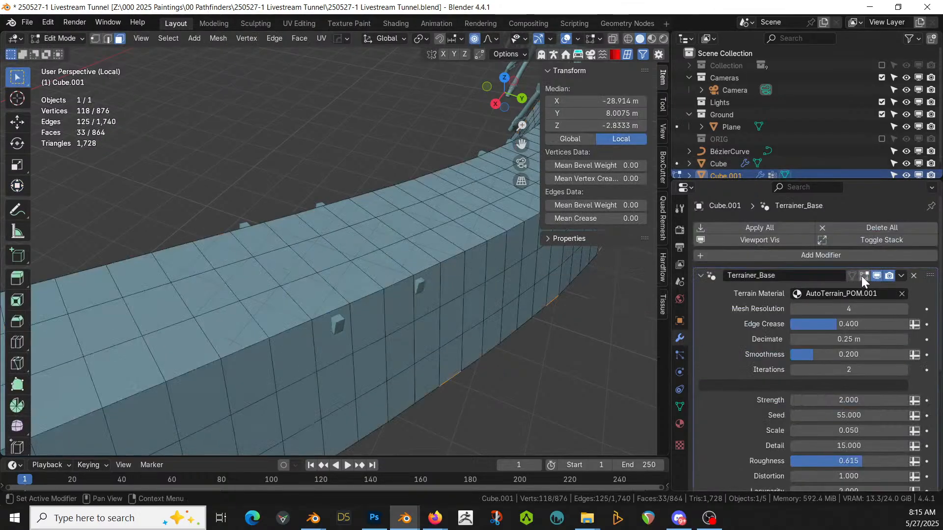
- Select the four-by-three block of ceiling faces above the support frame that sticks out of the tunnel
left_click(290, 267)
left_click(319, 259, "shift")
left_click(360, 244, "shift")
left_click(375, 231, "shift")
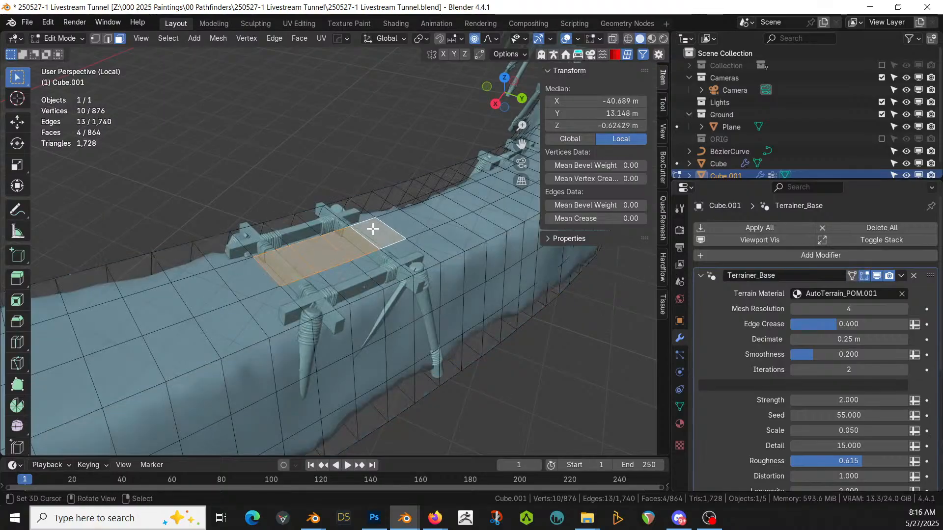
left_click(360, 214, "shift")
left_click(325, 224, "shift")
left_click(297, 230, "shift")
left_click(276, 233, "shift")
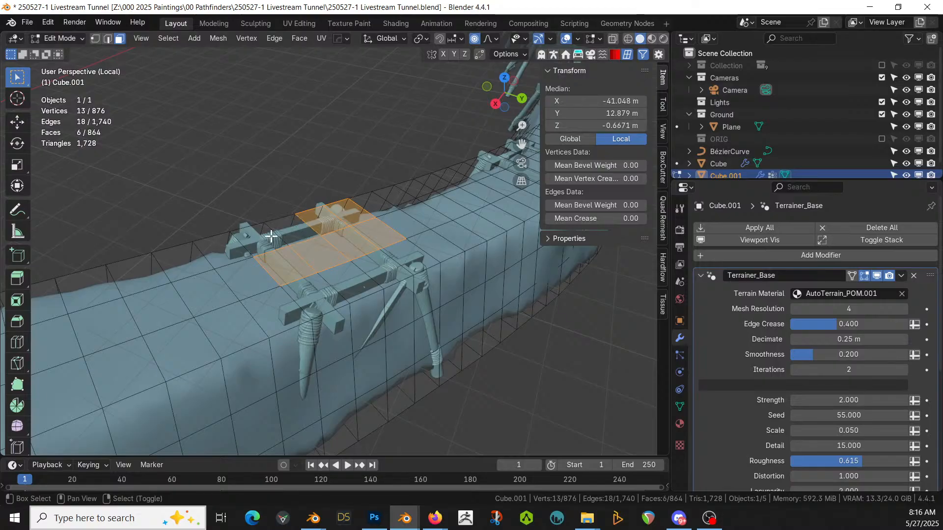
left_click(269, 236, "shift")
left_click(282, 226, "shift")
left_click(303, 287, "shift")
left_click(343, 280, "shift")
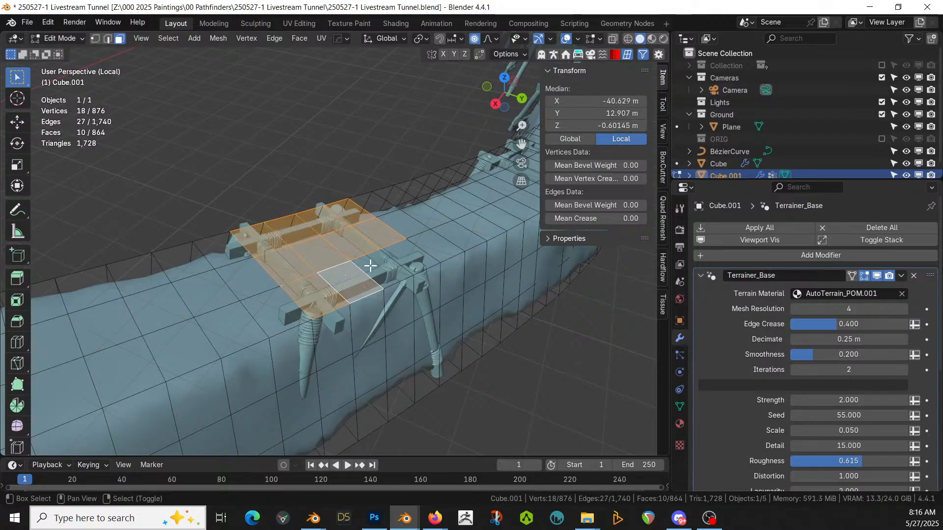
left_click(373, 270, "shift")
left_click(408, 273, "shift")
middle_click_drag(410, 281, 432, 285)
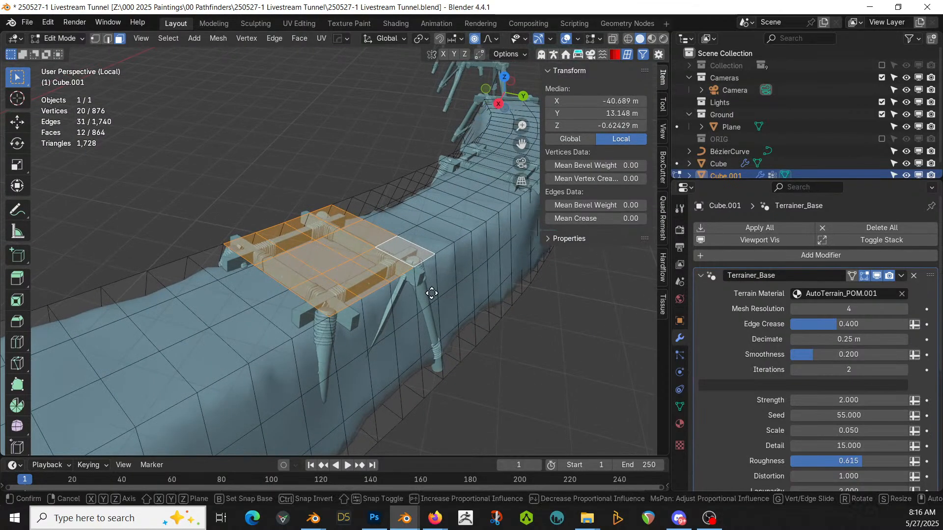
key("g")
key("z")
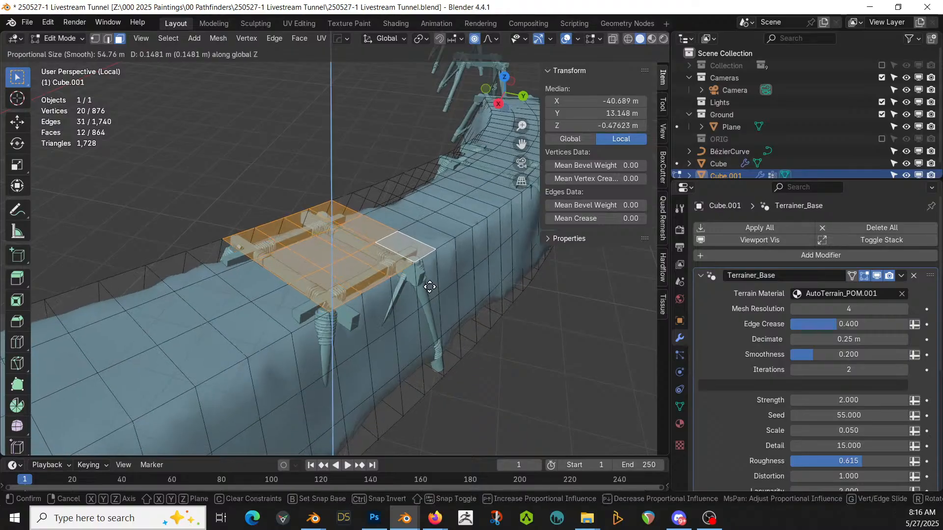
left_click(466, 190)
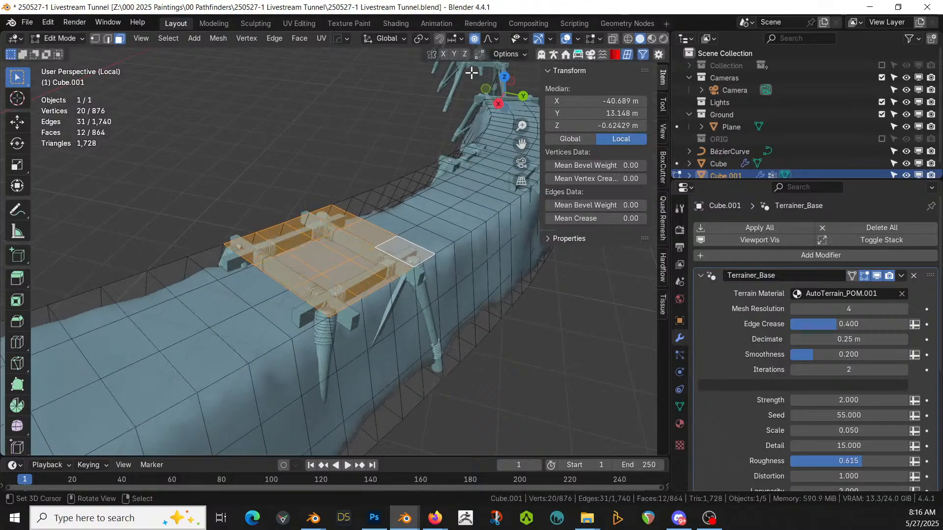
- Set the proportional editing size to 1 m and raise the selected ceiling faces about 0.45 m along Z
left_click(493, 38)
left_click(491, 192)
type("1")
key("Return")
key("g")
key("z")
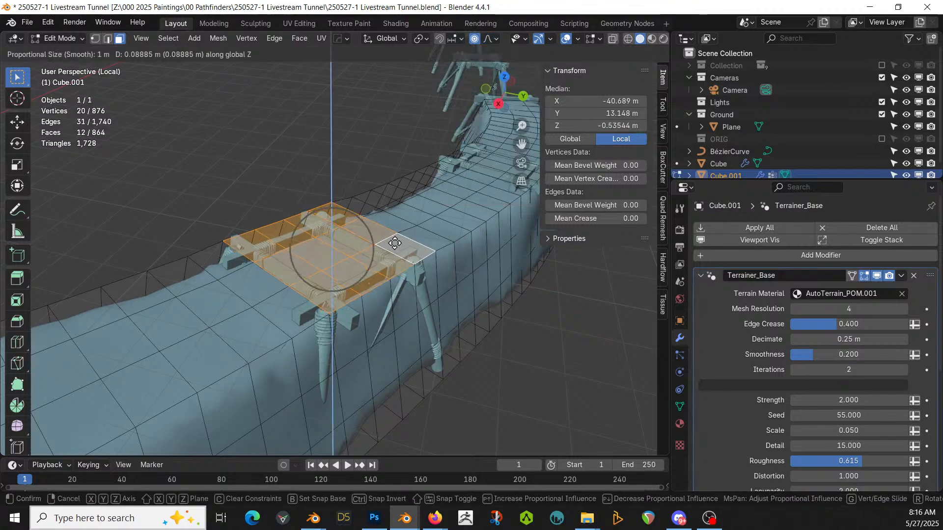
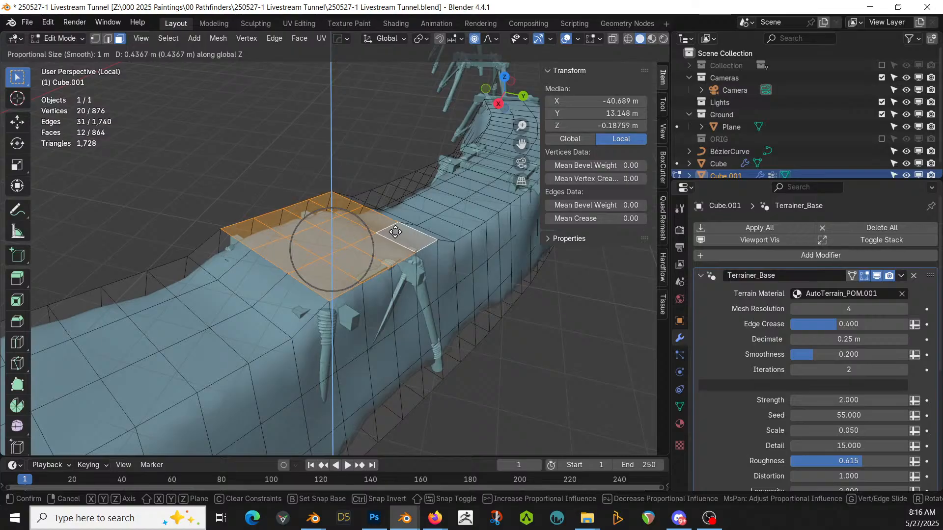
left_click(399, 236)
- Select the five-by-three block of ceiling faces above the next protruding support frame, toward the tunnel's far end
scroll(404, 241, "down", 3)
middle_click_drag(404, 241, 321, 268)
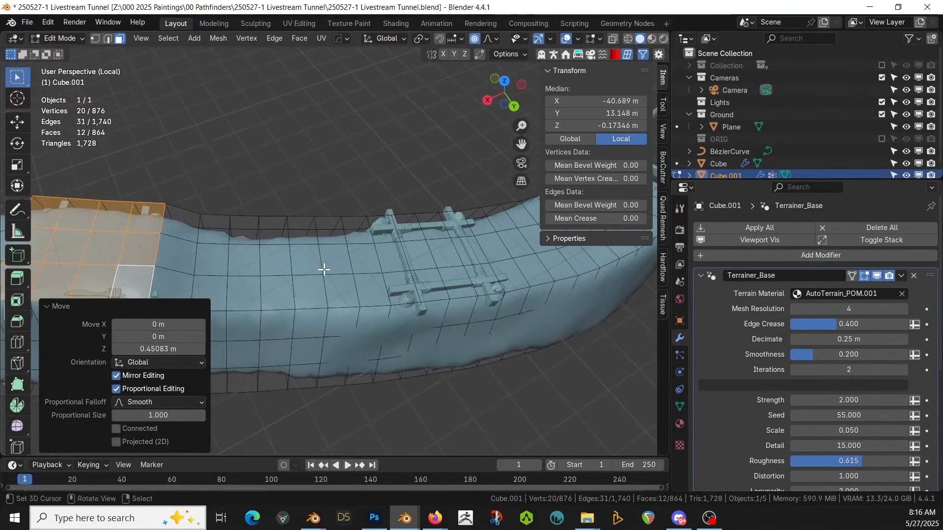
left_click(402, 282)
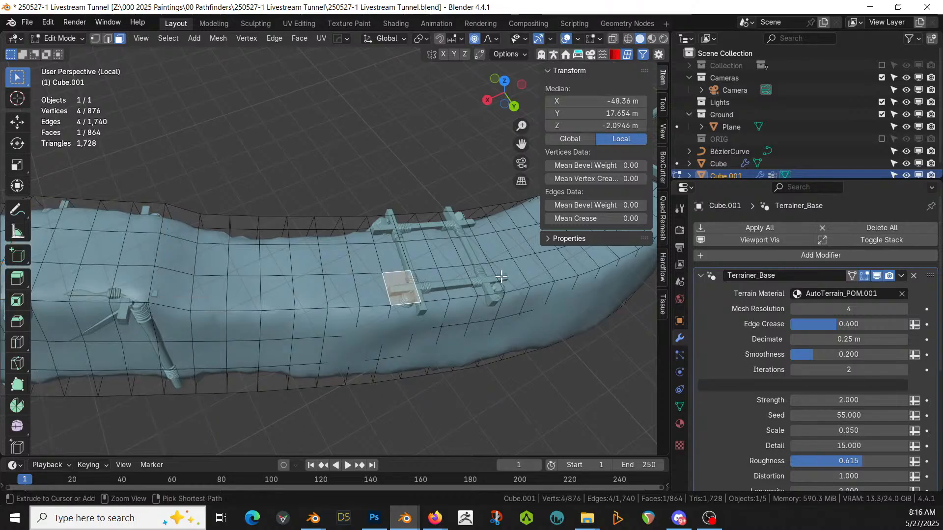
left_click(502, 261, "ctrl")
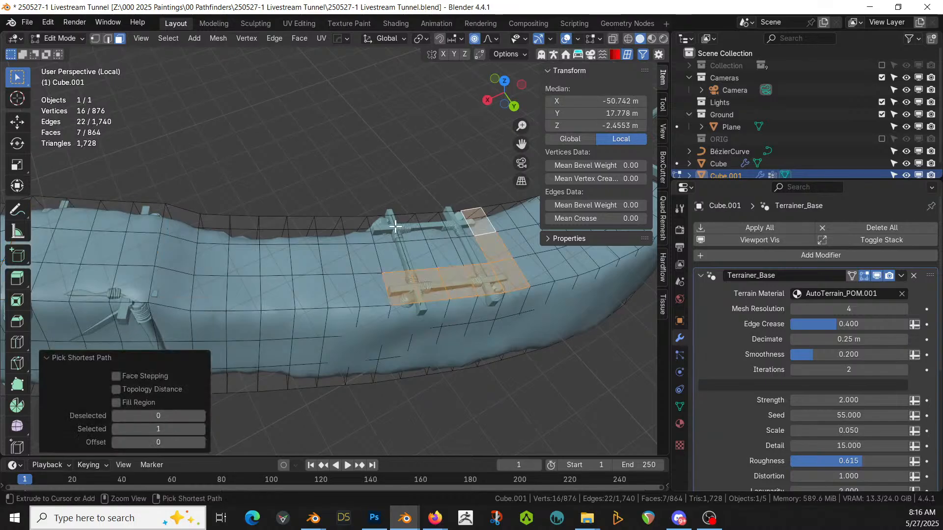
left_click(390, 253, "ctrl")
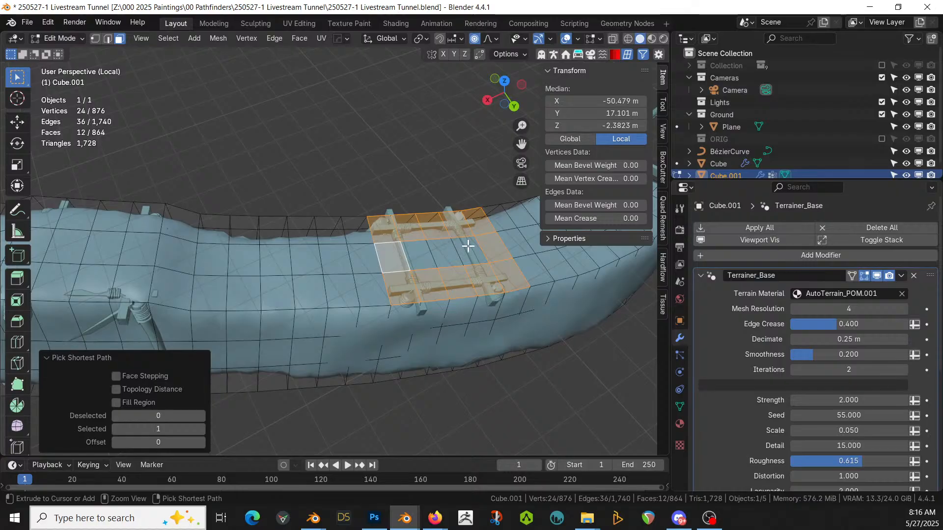
left_click(468, 246, "ctrl")
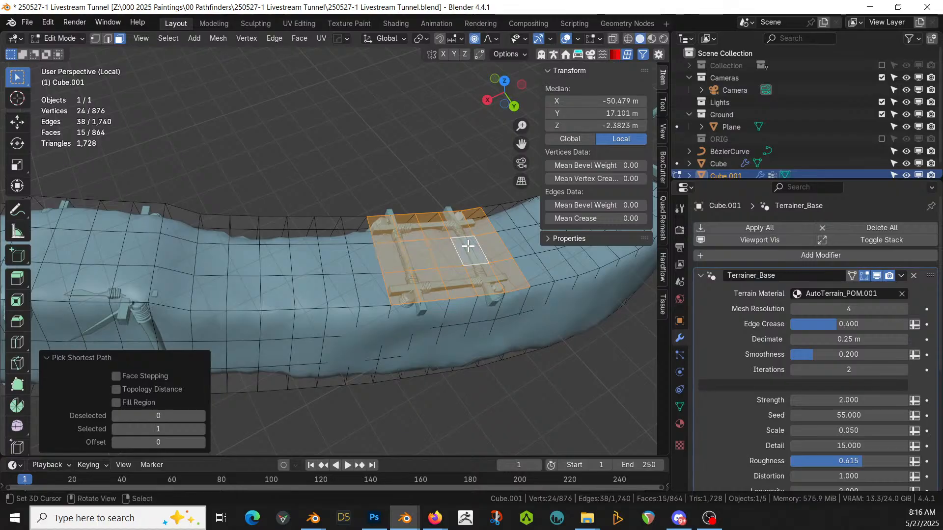
- Raise the selected ceiling faces about 0.27 m along Z to cover the support frame's beams
middle_click_drag(446, 243, 360, 229)
scroll(362, 233, "up", 1)
key("g")
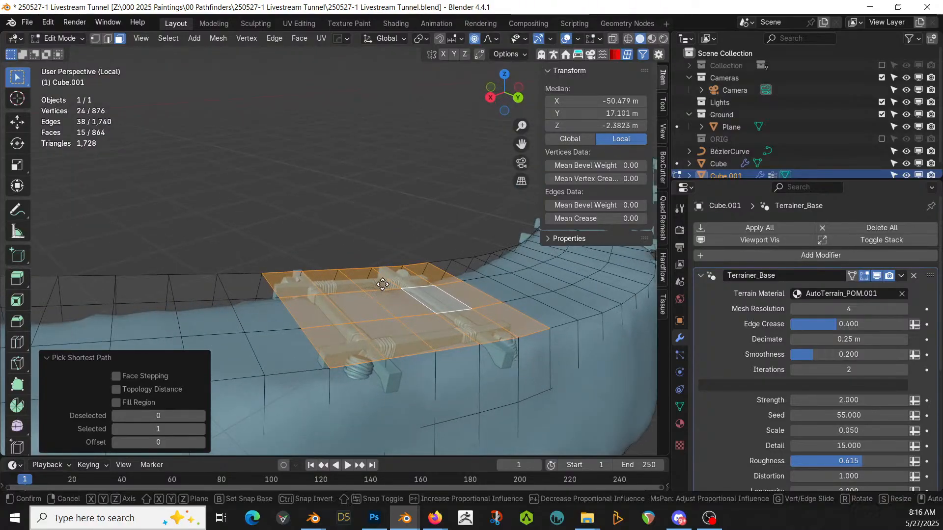
key("z")
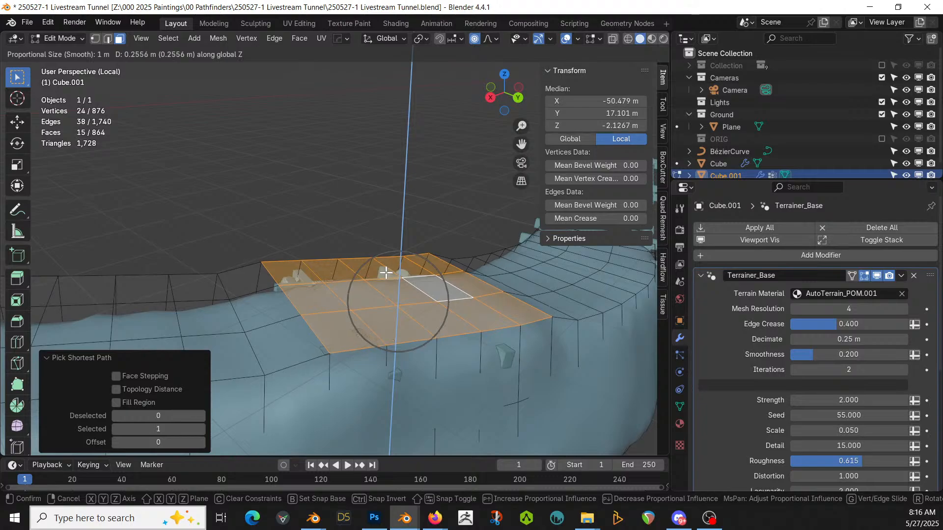
left_click(386, 271)
- Leave Edit Mode and examine the tunnel's interior, outer shape and the support frames beyond its far end
scroll(386, 270, "down", 3)
middle_click_drag(385, 270, 398, 235)
scroll(402, 234, "down", 4)
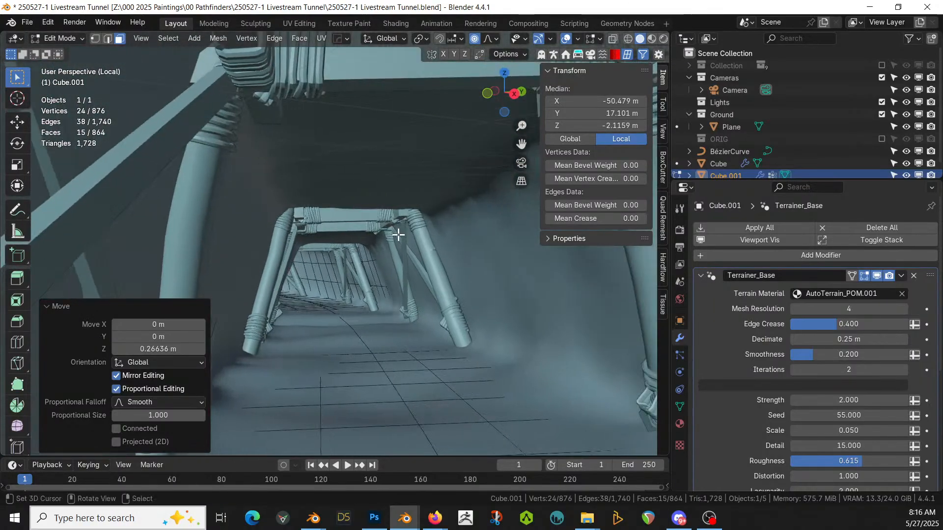
key("Tab")
scroll(399, 249, "up", 3)
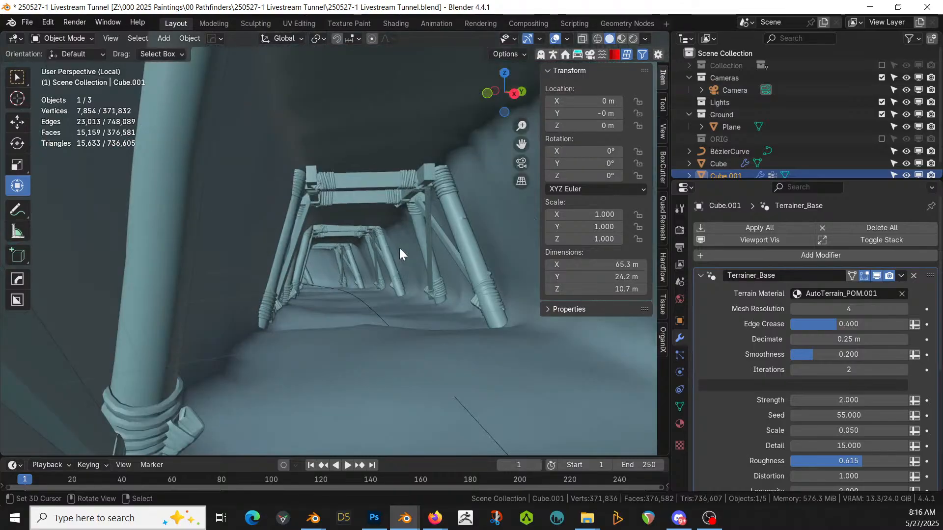
middle_click_drag(399, 249, 158, 293)
middle_click_drag(281, 305, 147, 288)
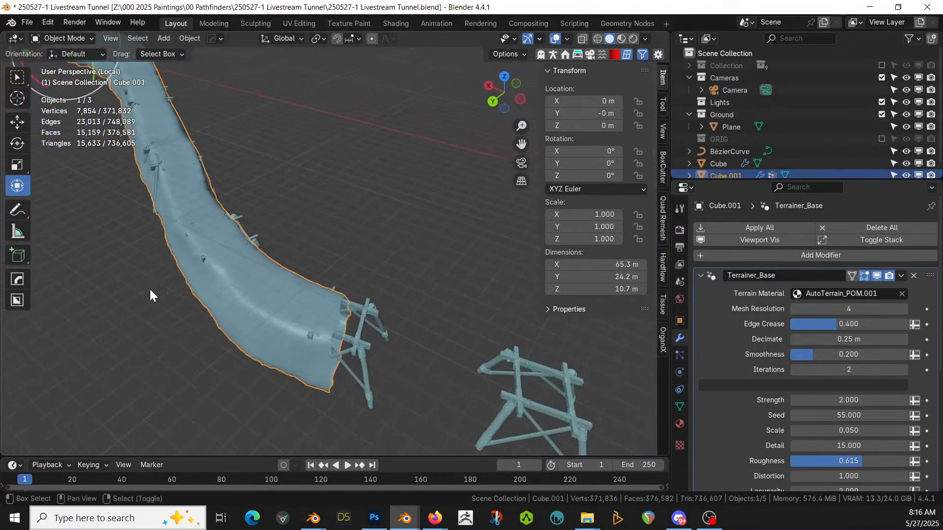
scroll(280, 307, "down", 4)
middle_click_drag(293, 307, 349, 325)
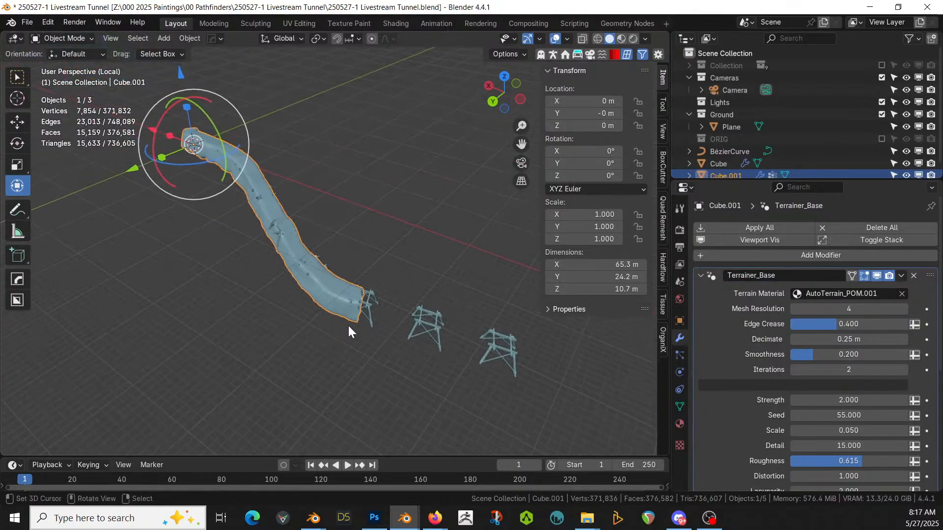
scroll(372, 322, "up", 5)
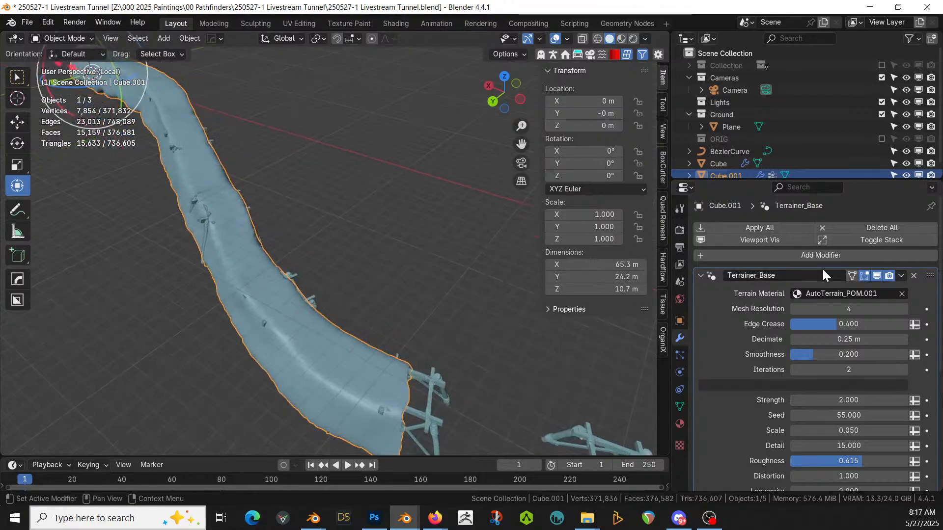
left_click(790, 252)
scroll(510, 323, "down", 5)
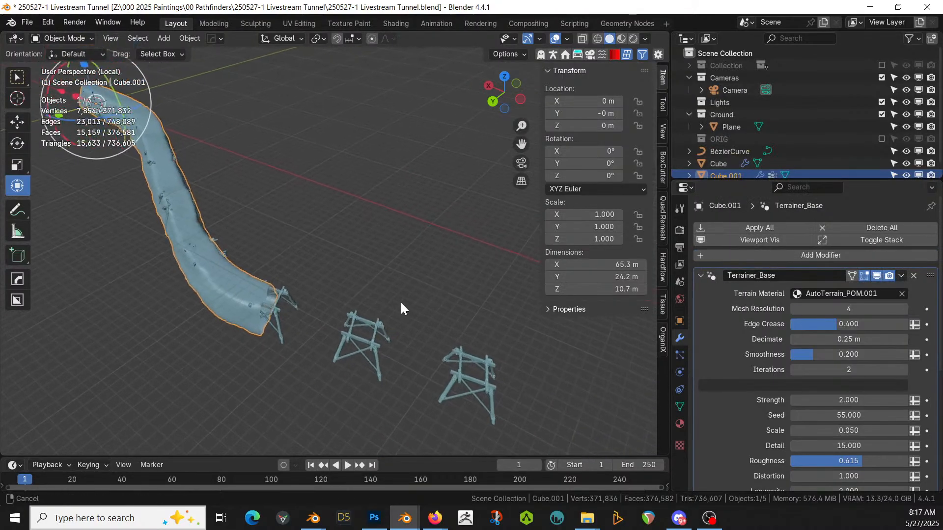
- Apply all modifiers on the wooden support frames and enter Edit Mode on them with nothing selected
left_click(369, 330)
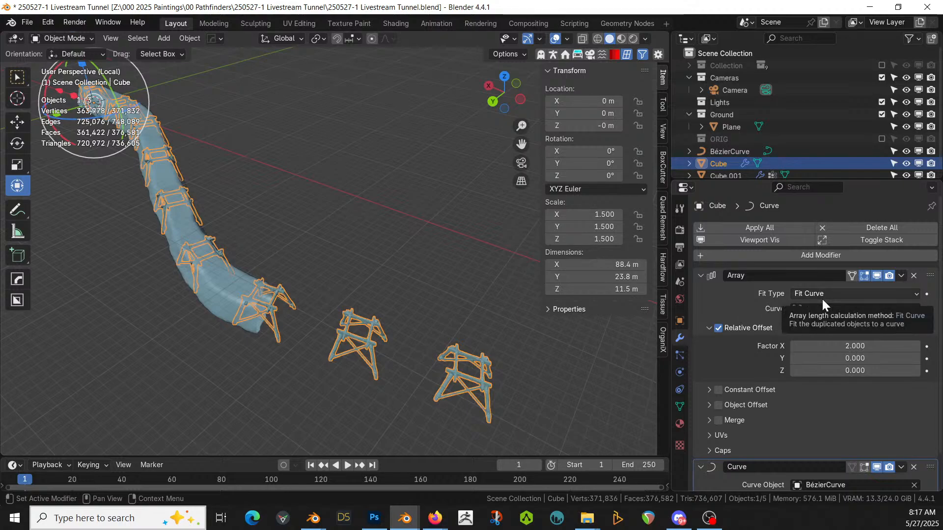
left_click(777, 226)
middle_click_drag(487, 309, 495, 319)
key("Tab")
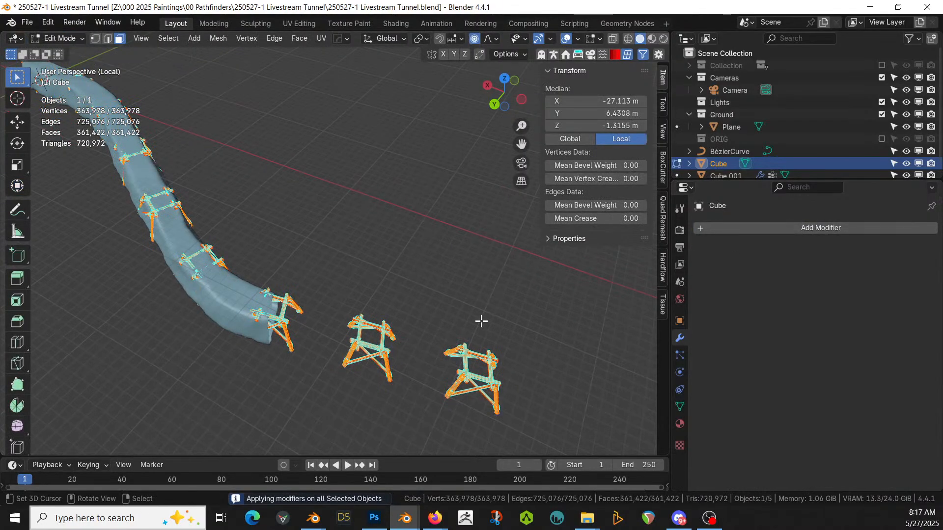
key("alt+a")
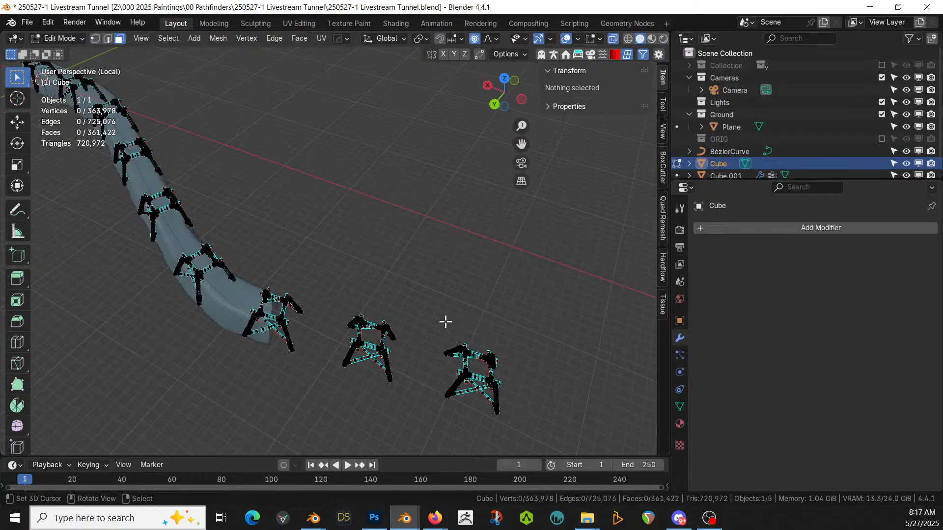
- Delete all vertices of the two support frames standing beyond the tunnel's far end and return to Object Mode
key("b")
left_click_drag(322, 261, 545, 437)
key("x")
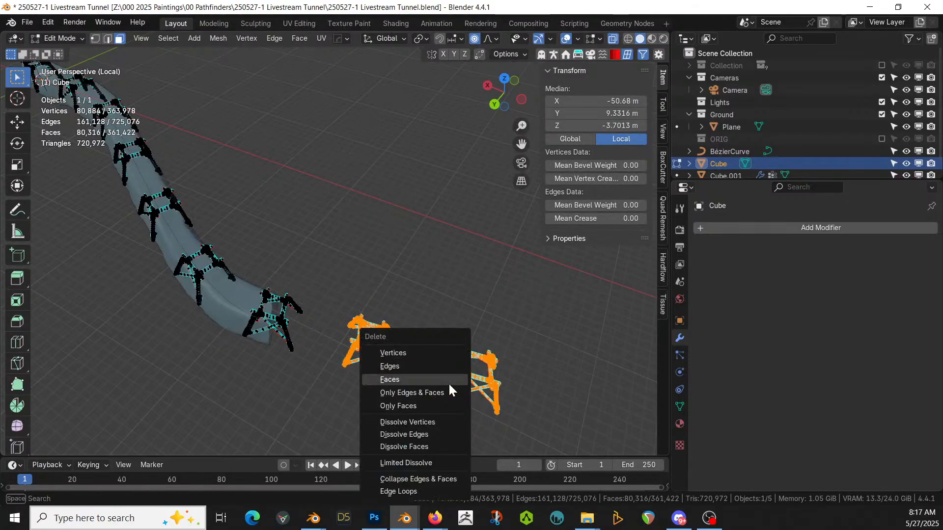
left_click(418, 353)
key("Tab")
scroll(376, 355, "down", 2)
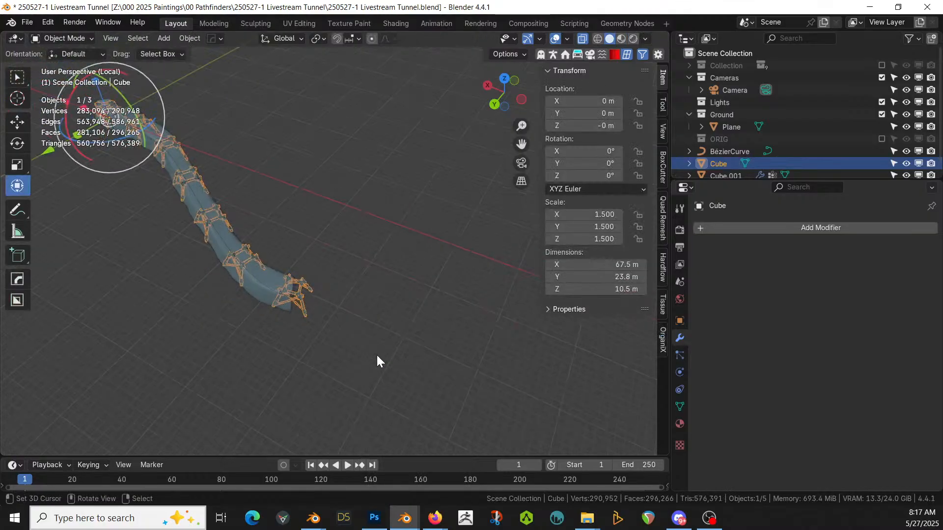
- Turn off X-ray and Local View with the tunnel mesh selected, and delete the green ground plane
key("alt+z")
middle_click_drag(367, 349, 408, 339, "shift")
scroll(357, 370, "up", 4)
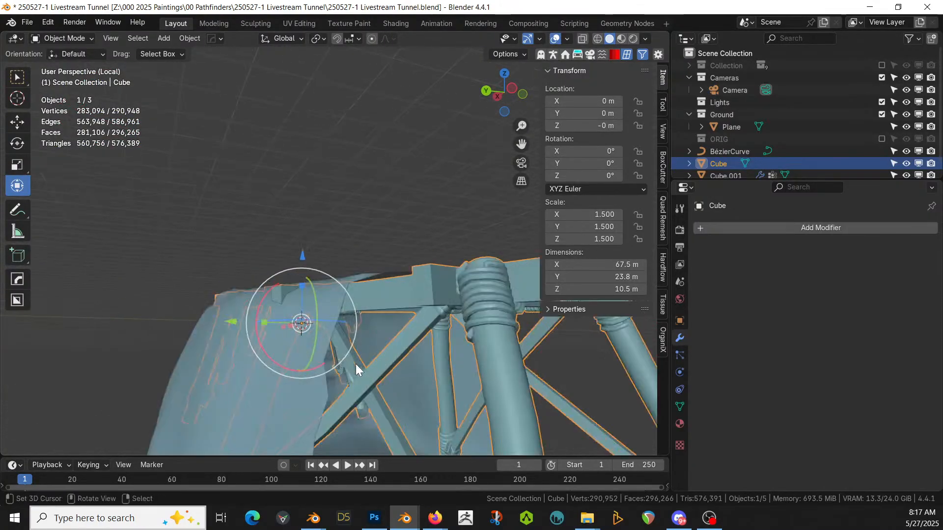
left_click(317, 352)
key("KP_Divide")
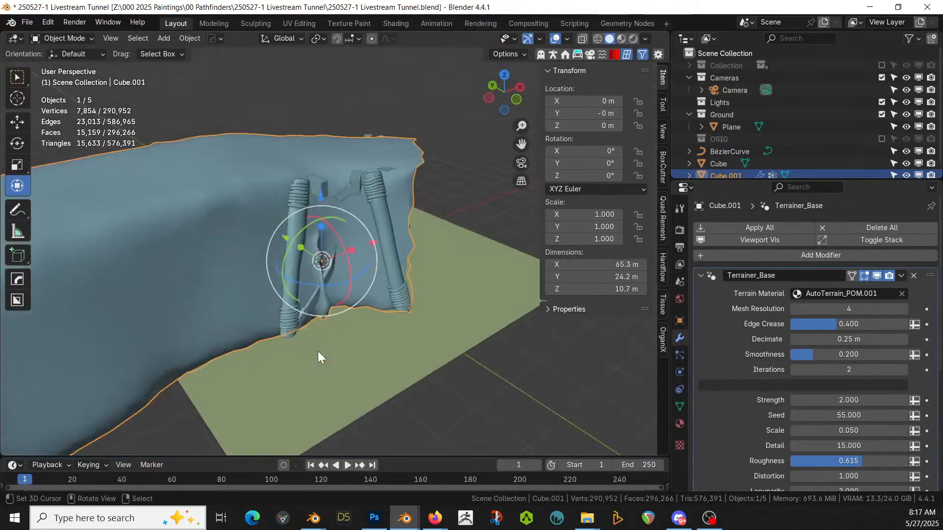
scroll(393, 349, "down", 3)
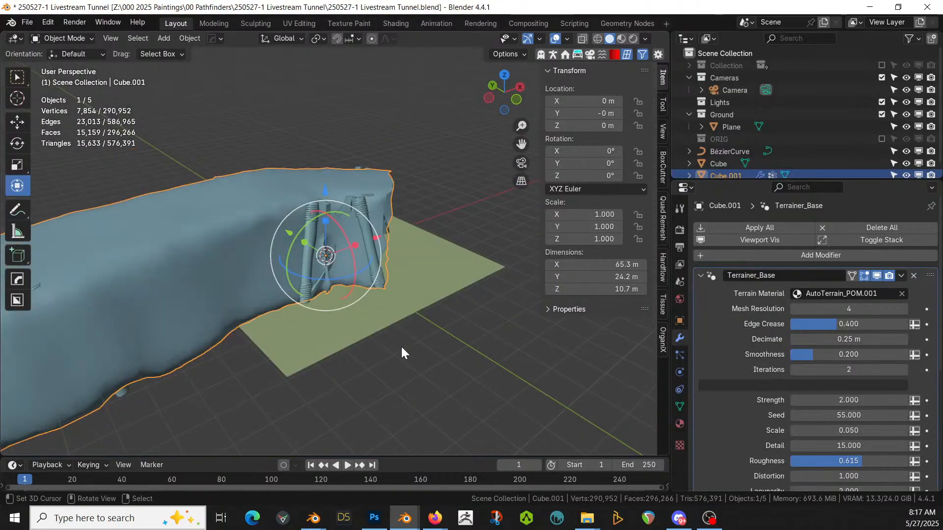
left_click(427, 279)
key("Delete")
- Apply the Terrainer_Base modifier on the tunnel mesh
middle_click_drag(427, 278, 406, 258)
scroll(346, 243, "down", 5)
scroll(404, 252, "up", 4)
middle_click_drag(357, 278, 366, 276)
scroll(366, 277, "down", 4)
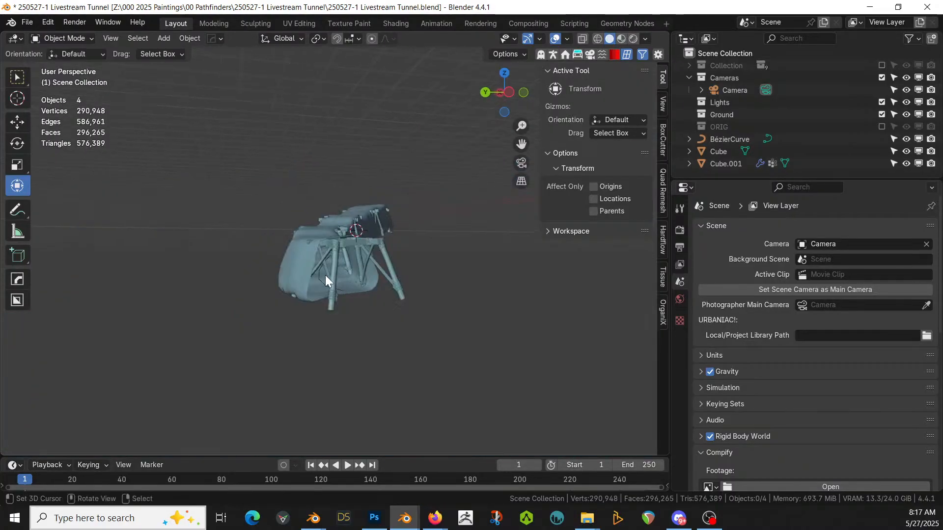
left_click(311, 274)
key("Tab")
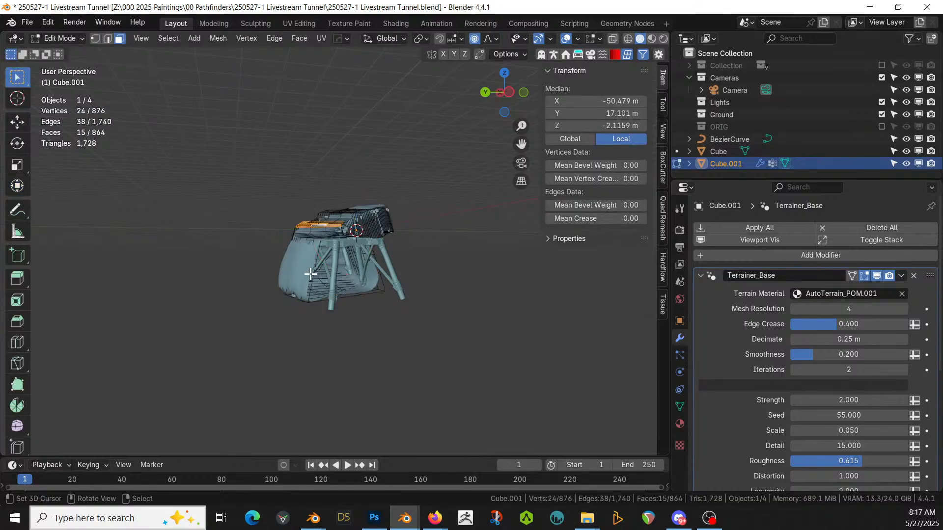
key("Tab")
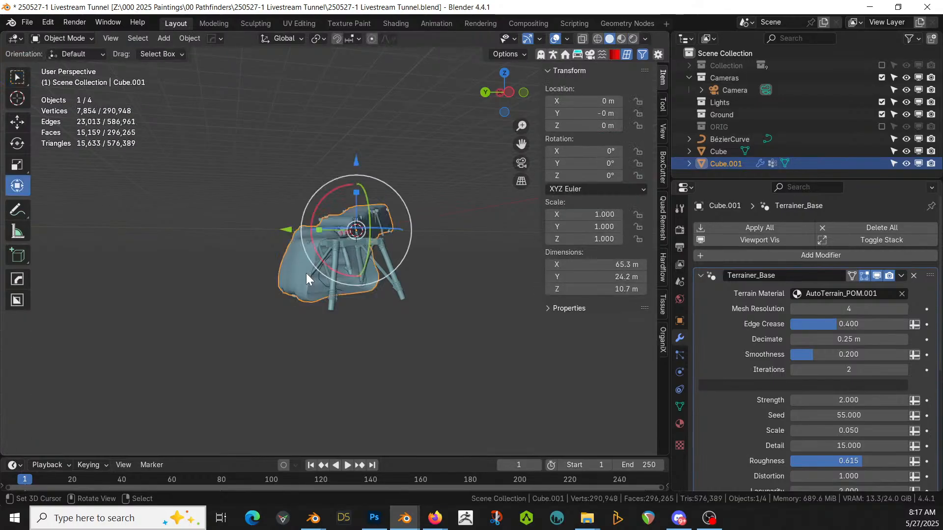
left_click(306, 273)
left_click(300, 267)
key("ctrl+a")
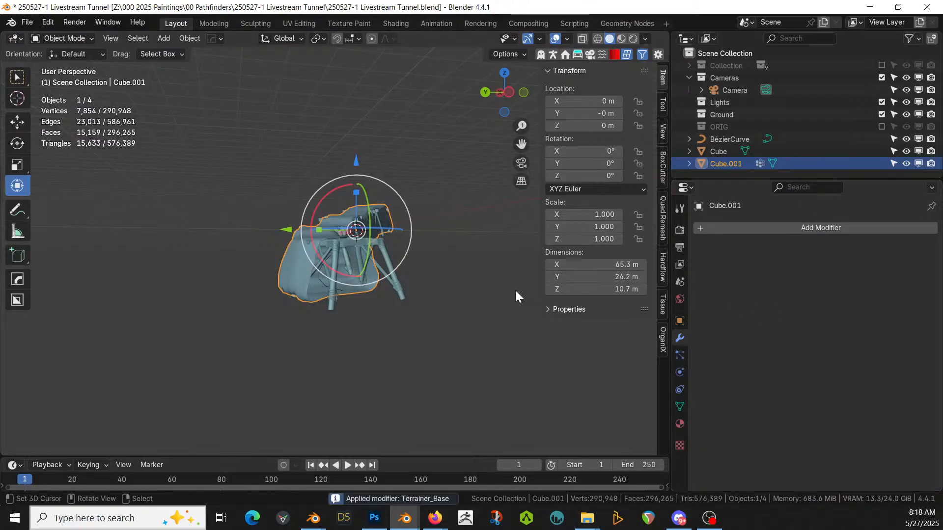
- Enter Edit Mode on the tunnel mesh and select the boundary edge loop around its open far end
key("Tab")
left_click(306, 277)
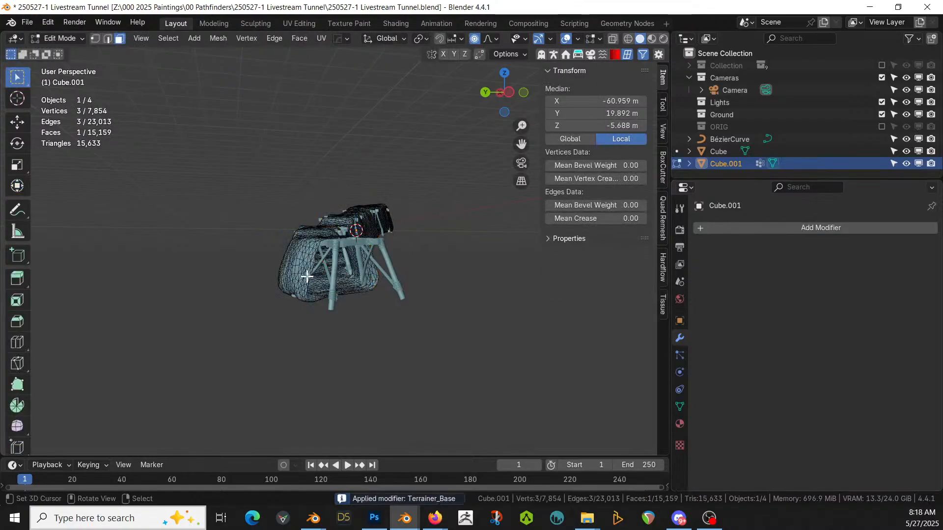
key("KP_Divide")
key("KP_Divide")
scroll(319, 270, "up", 3)
key("KP_Decimal")
scroll(344, 282, "down", 5)
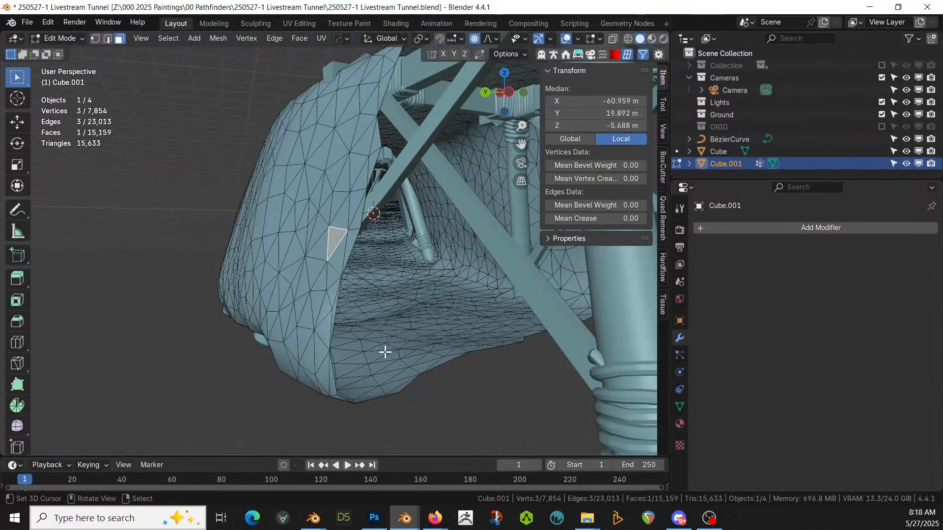
key("2")
left_click(349, 251, "alt")
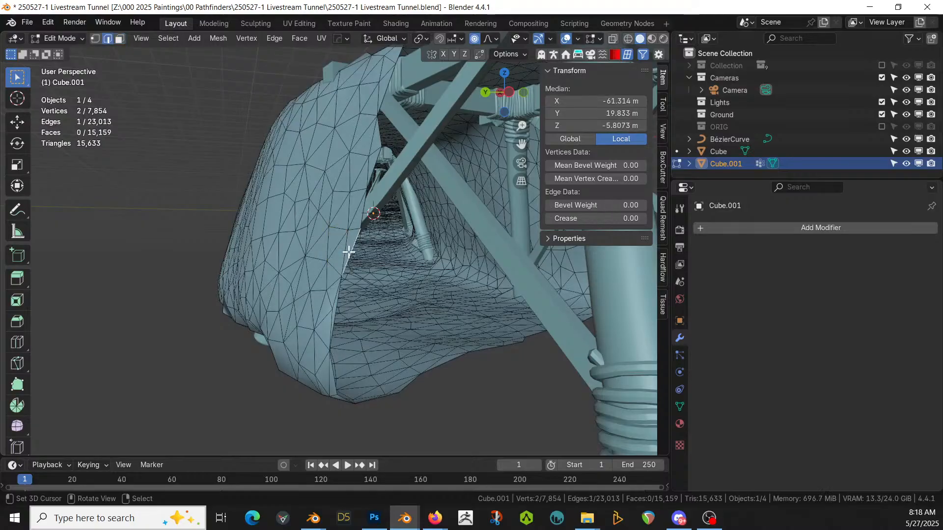
- Extrude the end loop outward past the last support frame, about -2.39 m in X and -0.68 m in Y
middle_click_drag(350, 251, 373, 335)
scroll(392, 299, "down", 8)
key("KP_7")
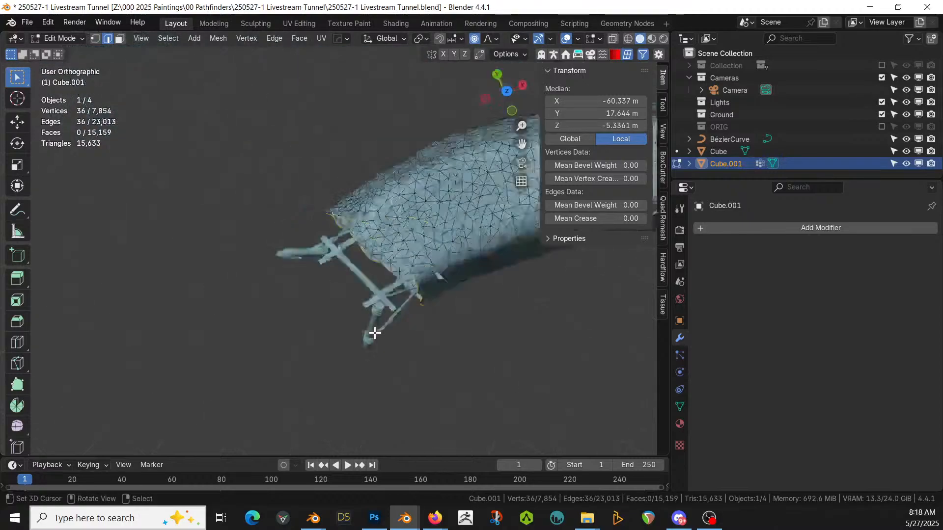
key("e")
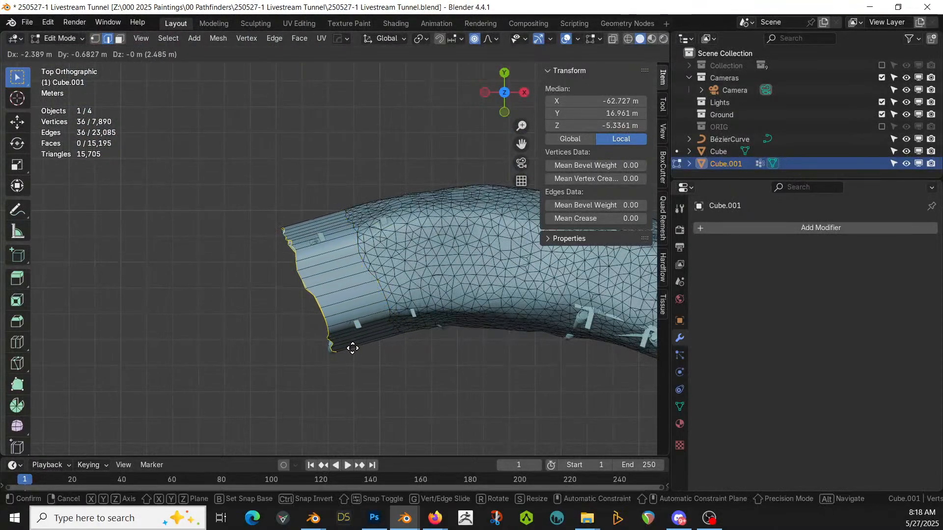
left_click(352, 348)
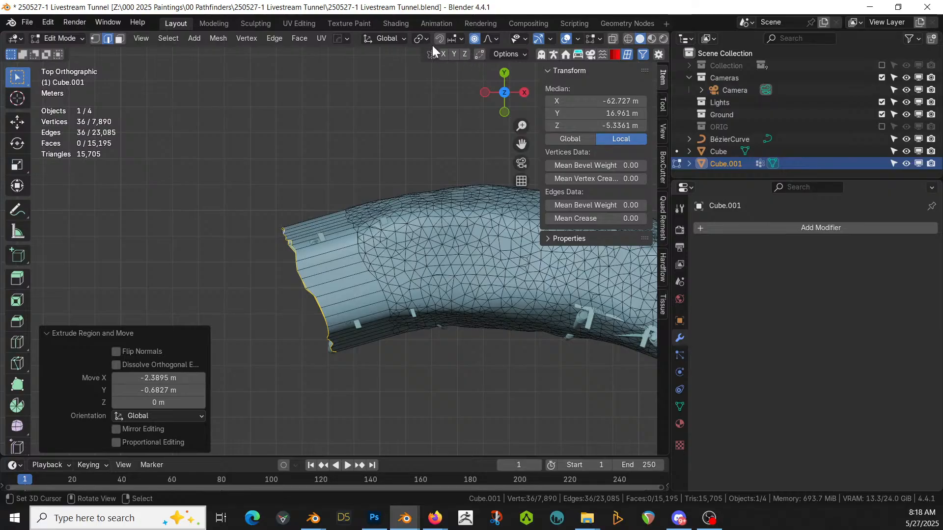
- Set the transform orientation to Normal and flatten the extruded end loop by scaling it to 0 along X
left_click(405, 39)
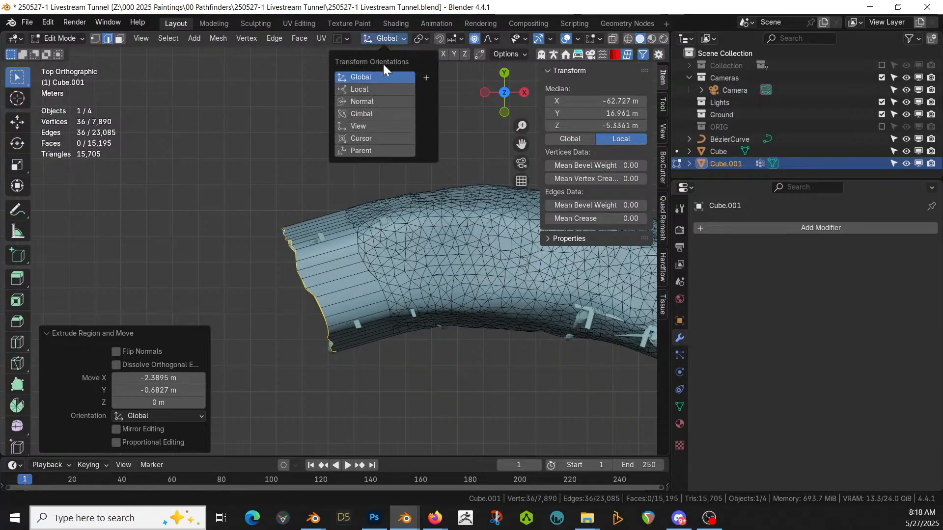
left_click(366, 100)
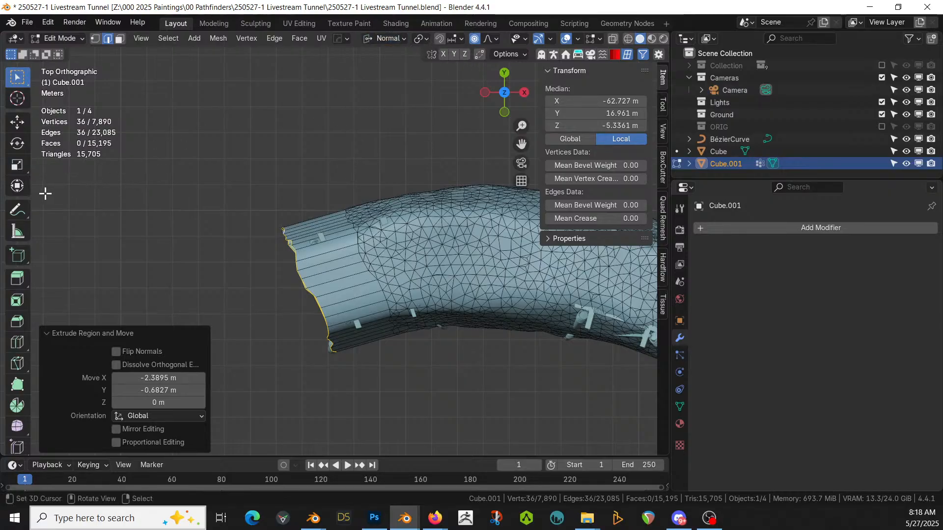
left_click(17, 188)
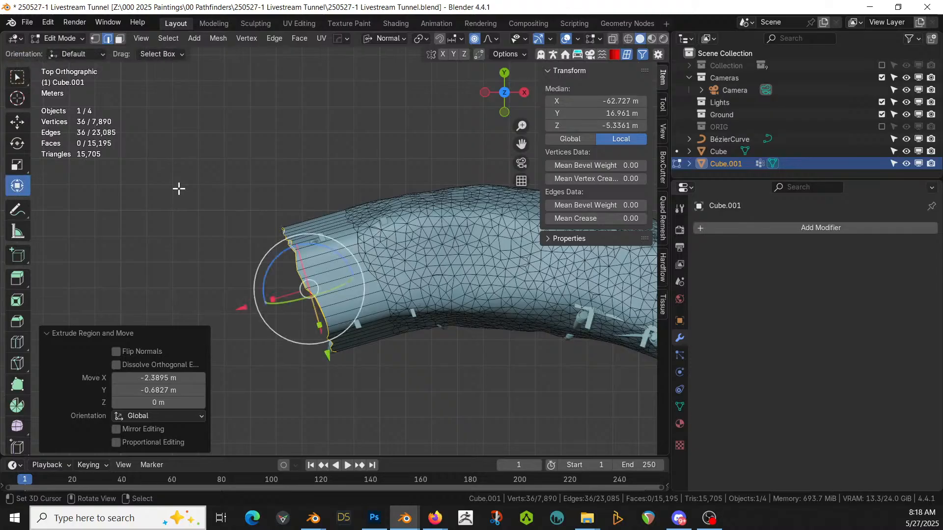
key("s")
key("x")
key("0")
key("Return")
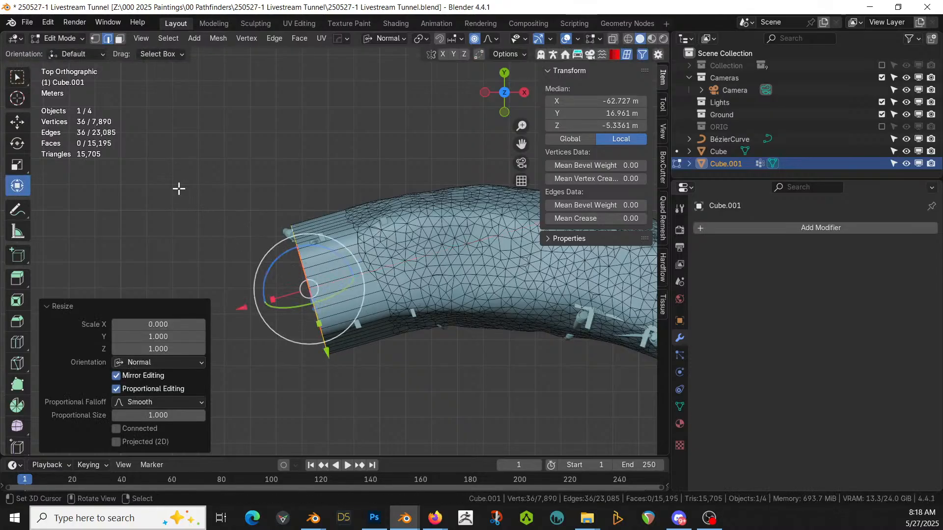
- Duplicate the flattened end loop in place, and add another duplicate offset about -0.33 m in X and -0.12 m in Y
middle_click_drag(237, 225, 338, 332)
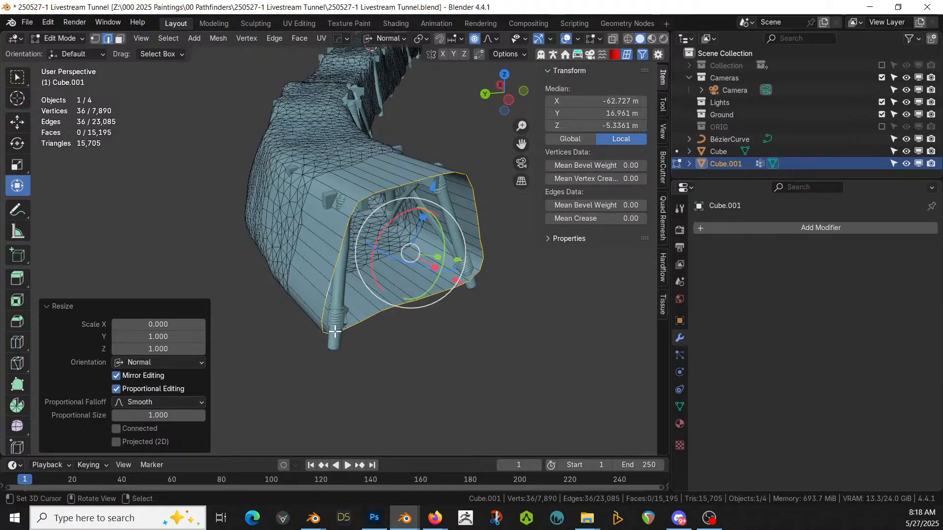
key("shift+d")
key("Escape")
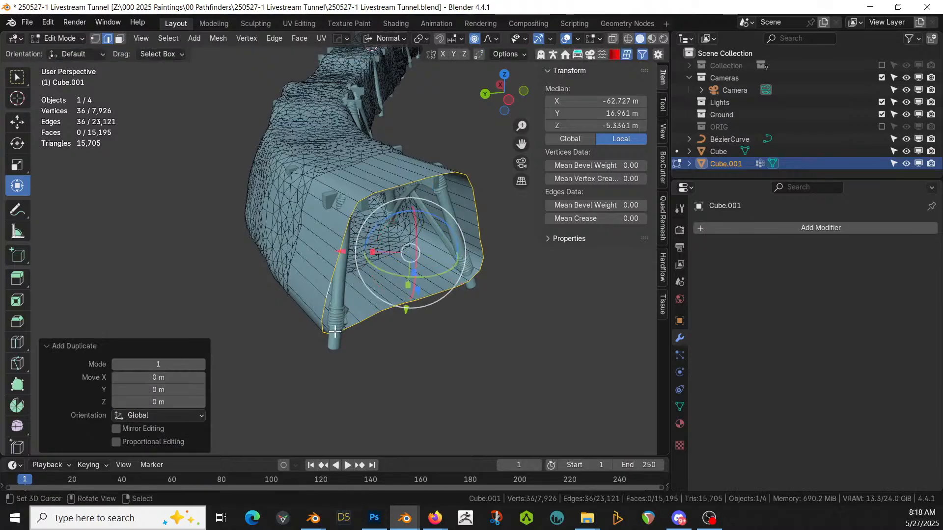
middle_click_drag(335, 332, 417, 341)
key("KP_7")
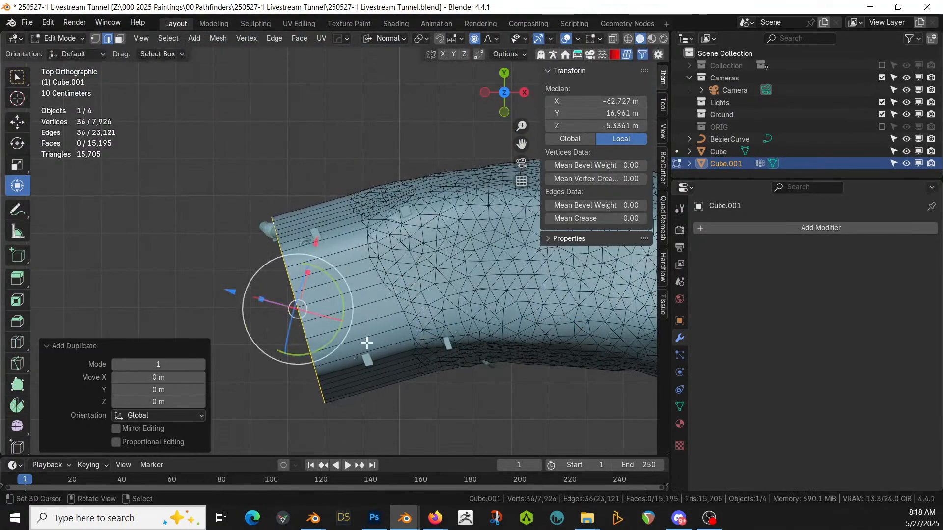
key("shift+d")
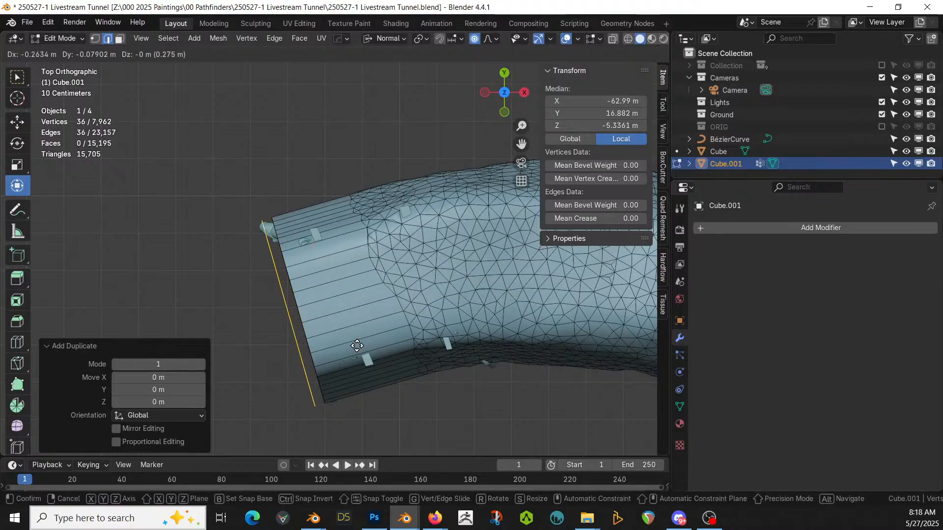
left_click(359, 349)
- Extrude the duplicated loop about 0.67 m away from the tunnel and scale its new rim by about 1.48
middle_click_drag(359, 349, 334, 292)
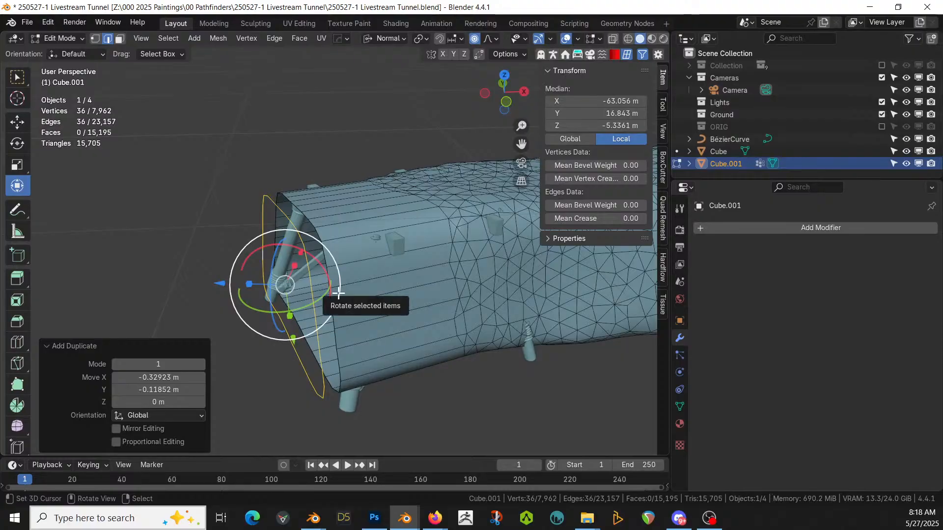
key("shift+d")
left_click(310, 297)
key("s")
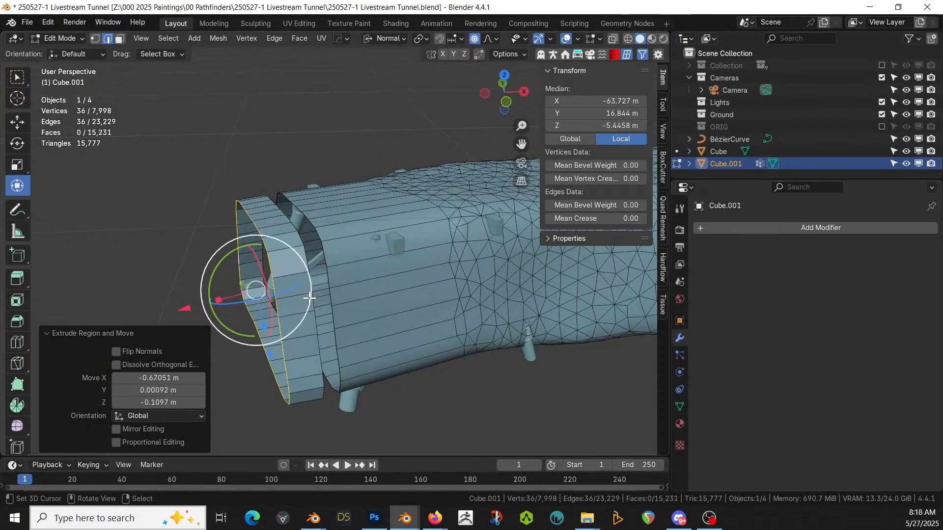
left_click(337, 305)
- Extrude the enlarged rim about -2.55 m in X and -0.57 m in Y, and scale it up to widen the flare
middle_click_drag(337, 305, 522, 328)
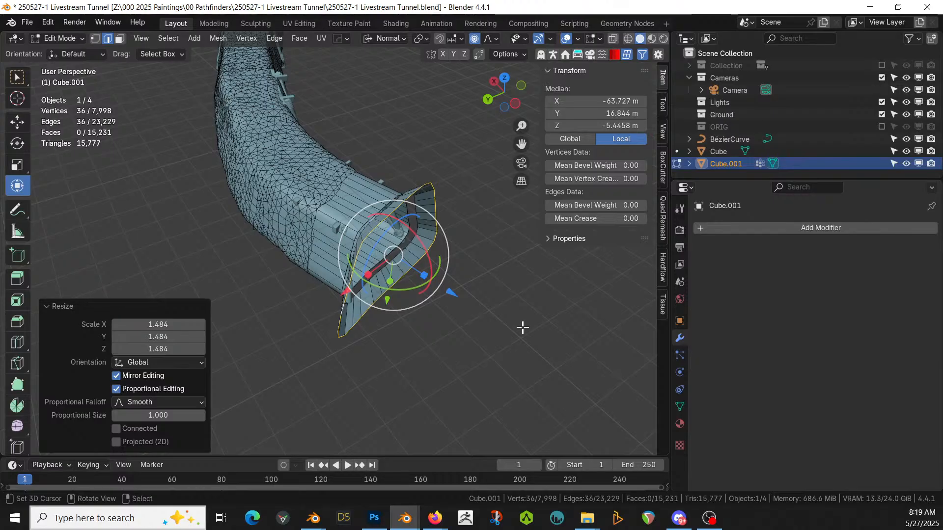
key("KP_7")
scroll(496, 326, "down", 5)
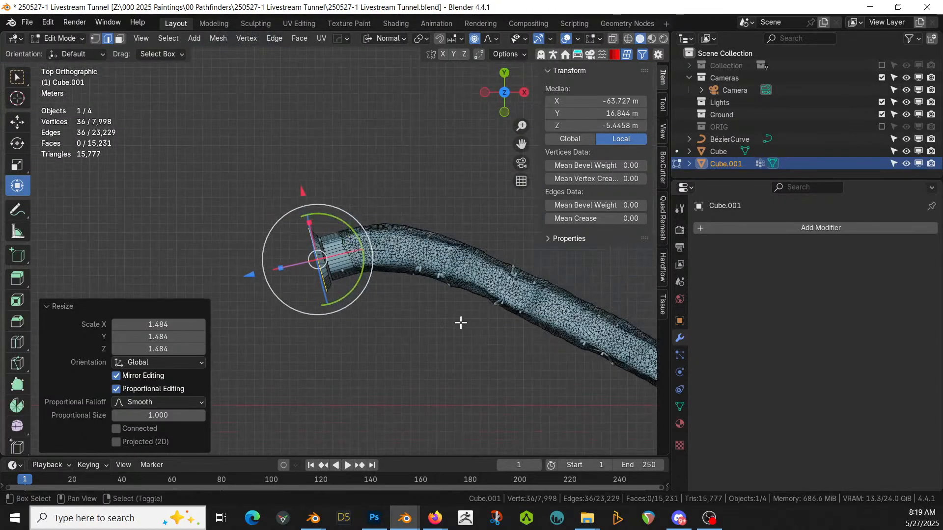
middle_click_drag(460, 322, 522, 322, "shift")
key("e")
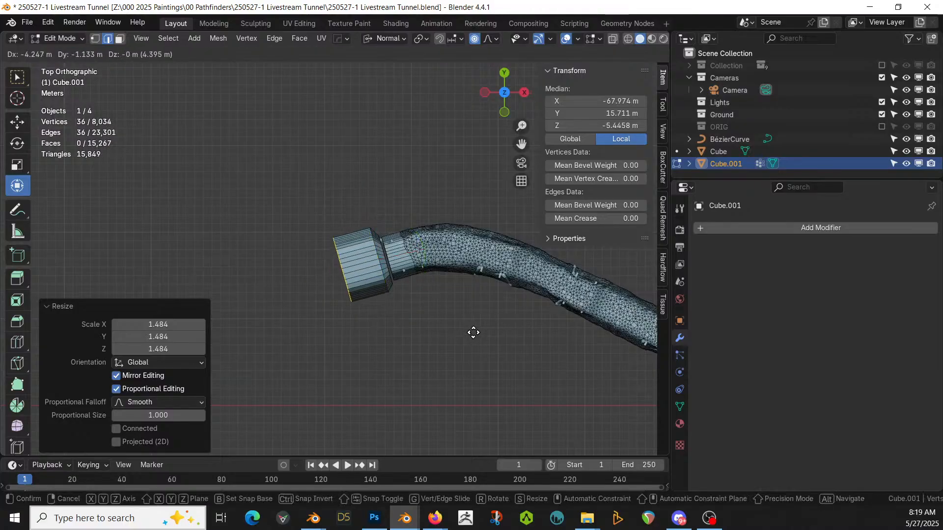
left_click(485, 326)
key("s")
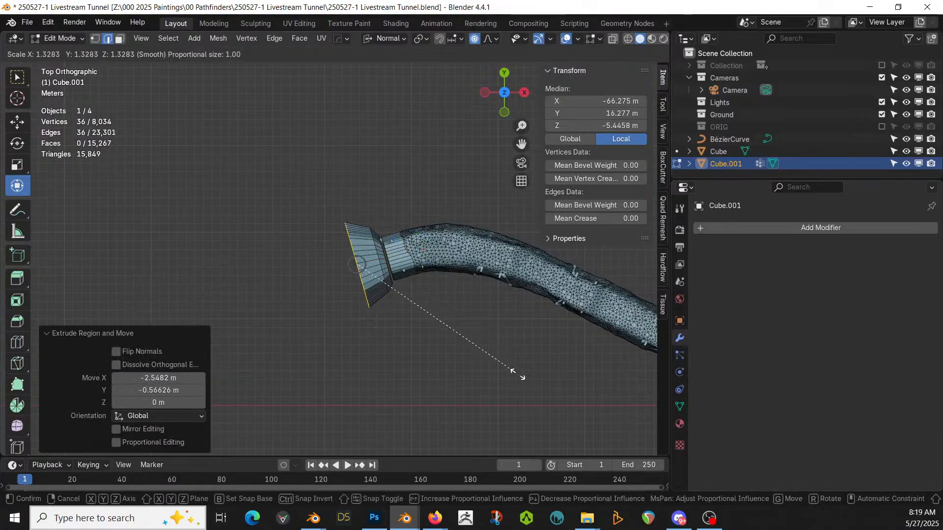
left_click(526, 385)
- Extrude the rim about -8.78 m in X and -2.21 m in Y, and scale it by about 1.61
key("e")
left_click(444, 404)
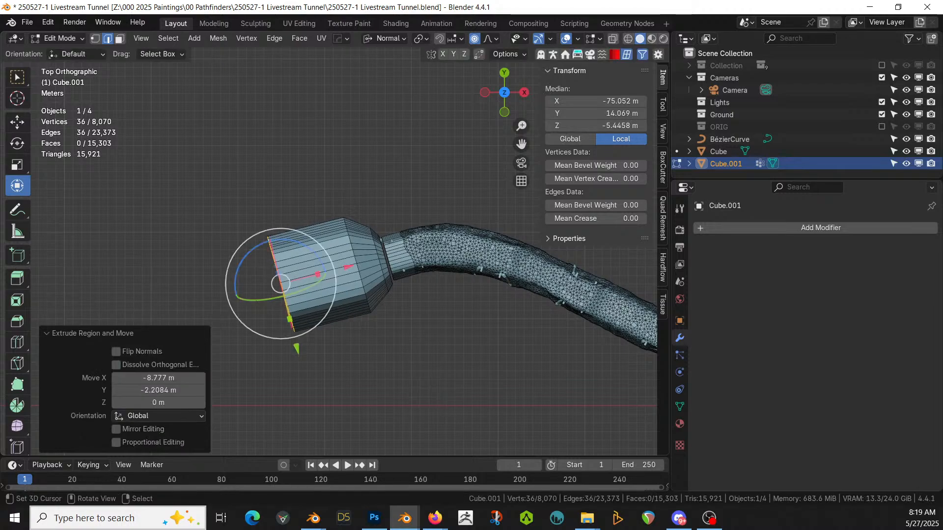
key("s")
left_click(562, 419)
- Extrude the rim about -7.25 m in X and -1.87 m in Y, and scale it by about 1.33
key("e")
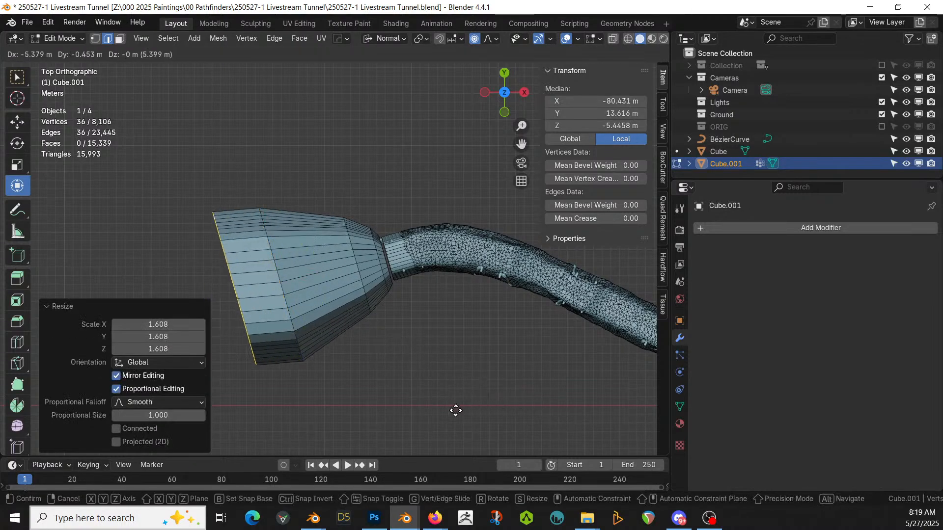
left_click(444, 422)
key("s")
left_click(539, 432)
- Scale the outermost rim of the flared extension uniformly to more than twice its size
middle_click_drag(498, 422, 10, 388)
key("KP_1")
scroll(224, 400, "down", 1)
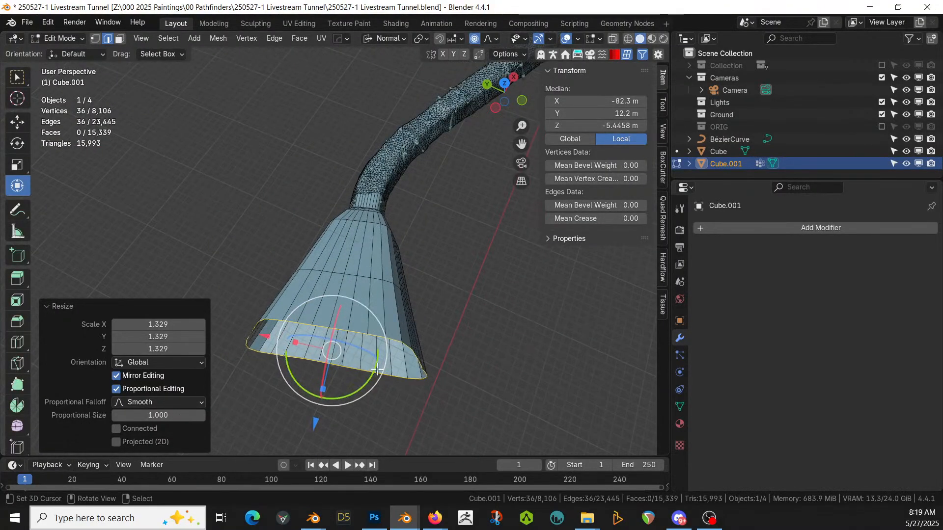
key("s")
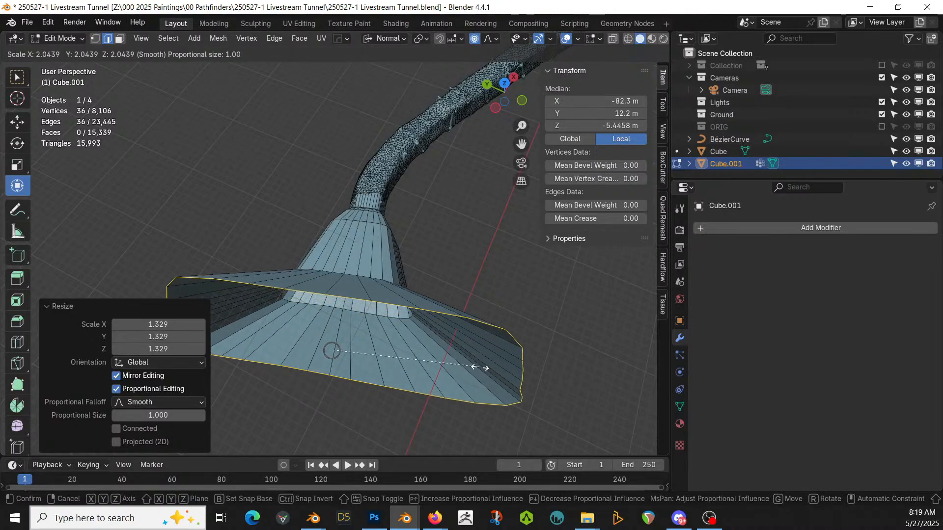
left_click(501, 365)
- Deselect the edges along the bottom of the flared rim, keeping only its top and side edges selected
middle_click_drag(473, 361, 547, 307)
middle_click_drag(493, 322, 417, 346)
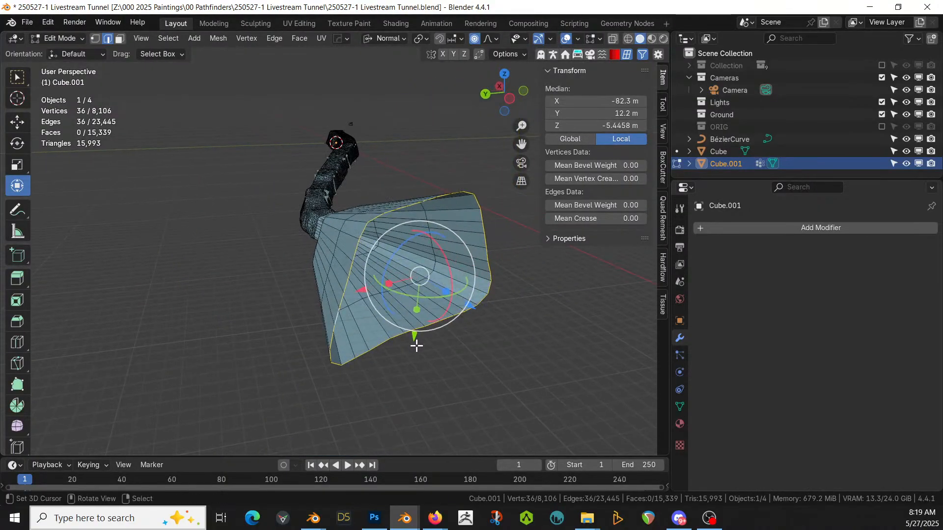
key("c")
middle_click(361, 366)
middle_click_drag(353, 370, 482, 302)
key("Escape")
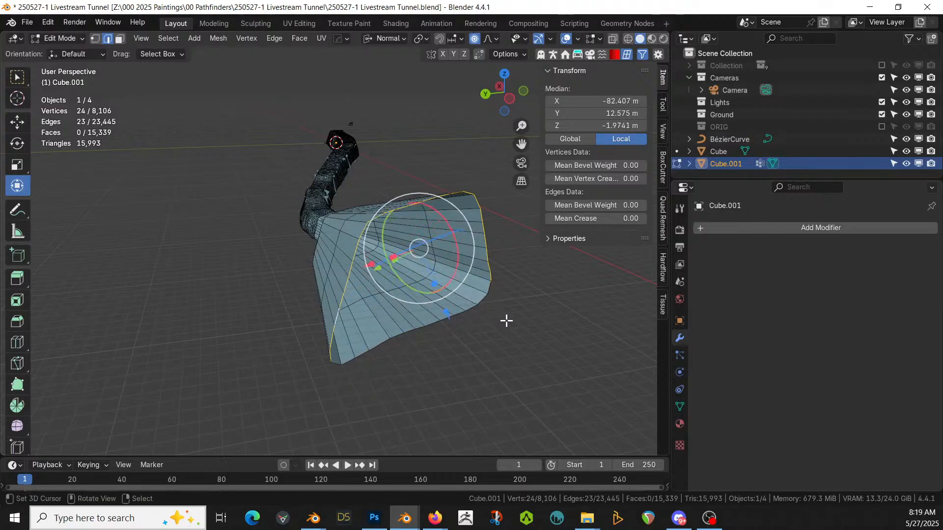
- Scale the selected top and side edges of the flared rim uniformly by about 1.98
key("s")
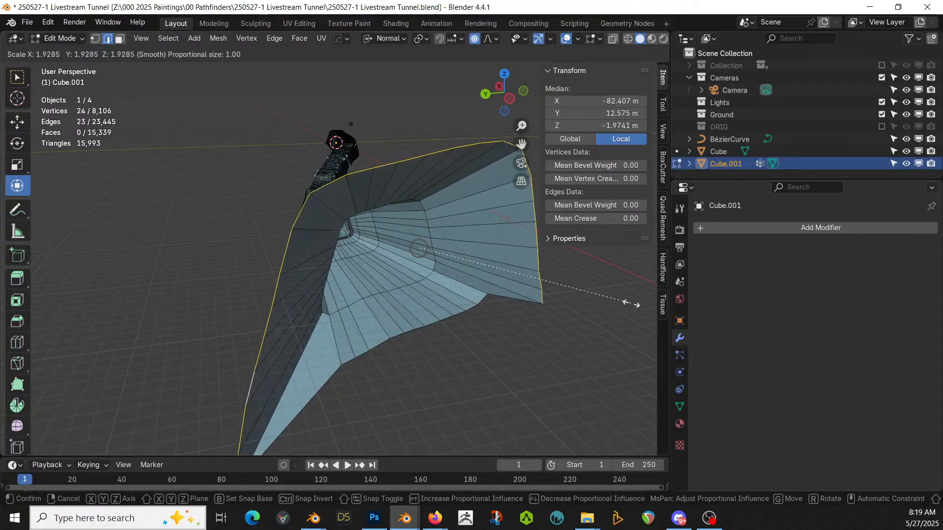
left_click(635, 302)
scroll(550, 315, "down", 2)
middle_click_drag(550, 315, 509, 334)
- Try to extrude only the top and side edges of the flared rim outward
key("e")
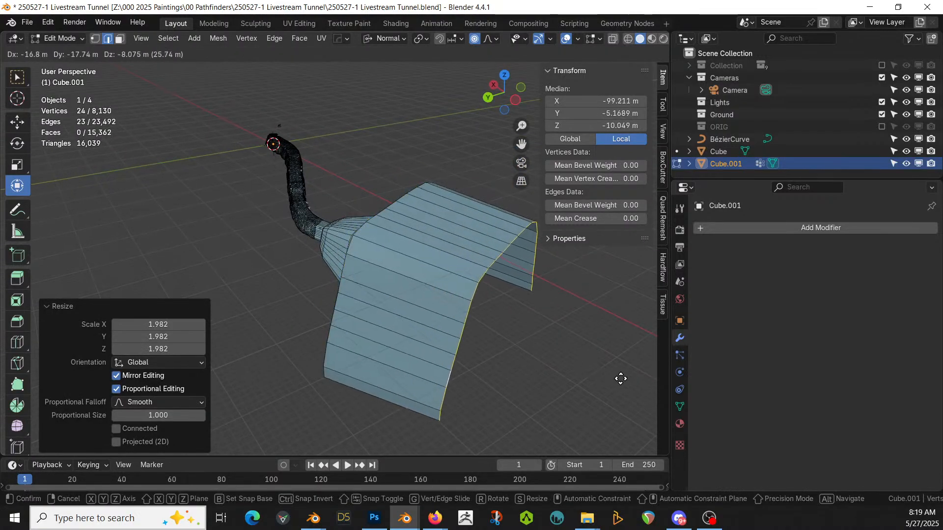
left_click(568, 372)
key("ctrl+z")
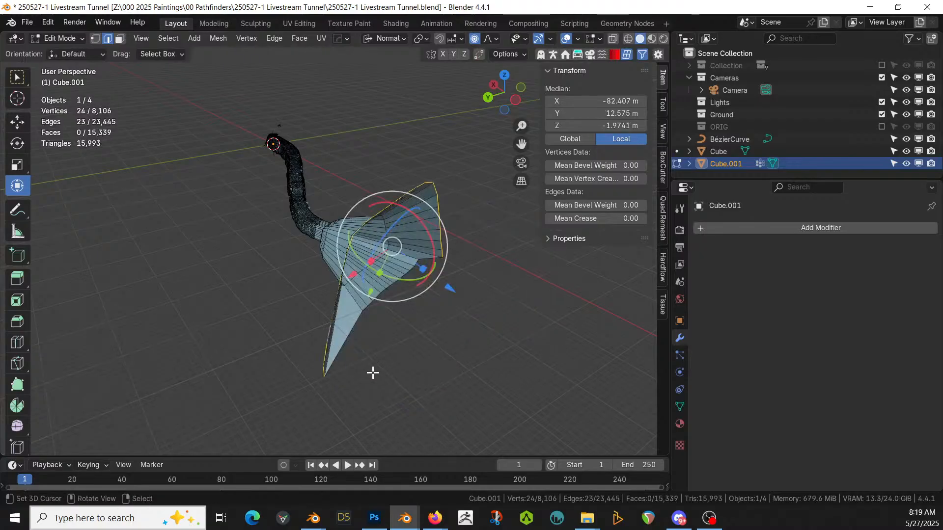
- Extrude the complete rim loop about -27 m in X and -8.57 m in Y, and close its opening with a face
left_click(343, 352, "alt+shift")
key("KP_7")
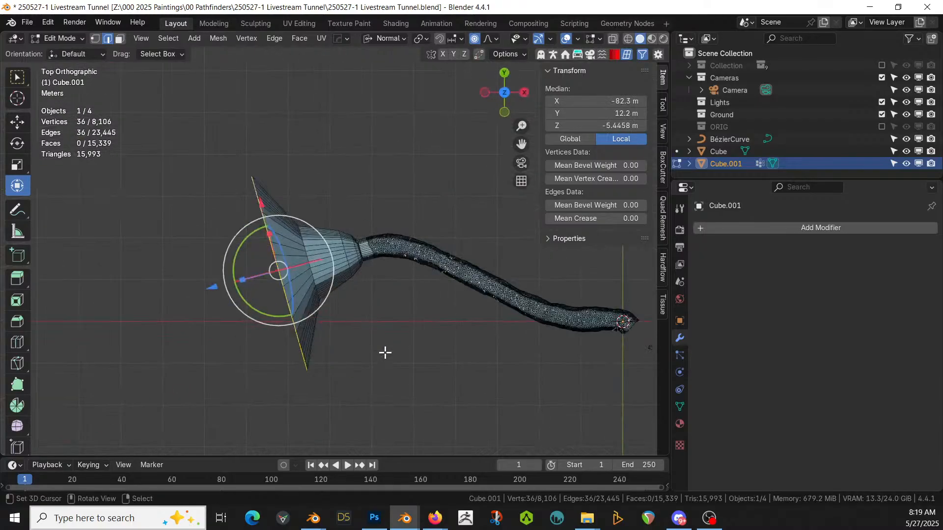
key("e")
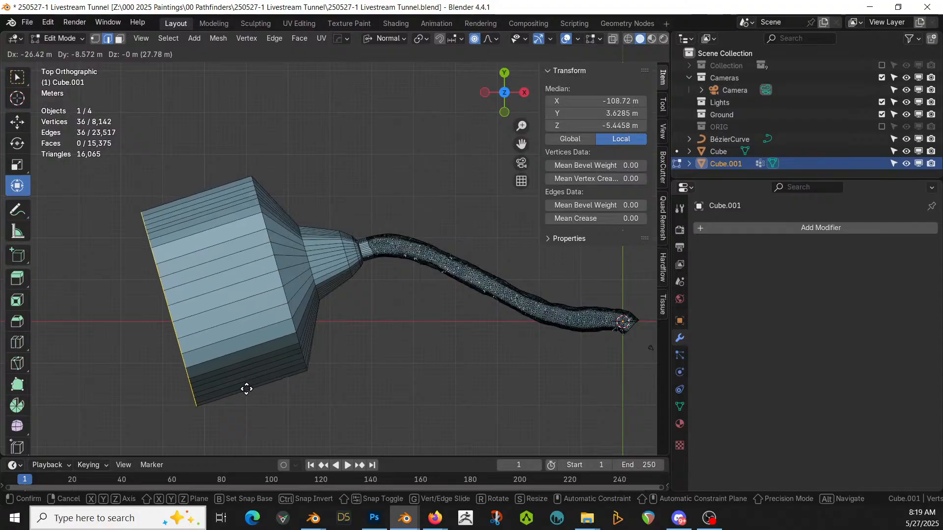
left_click(244, 389)
middle_click_drag(245, 389, 338, 270)
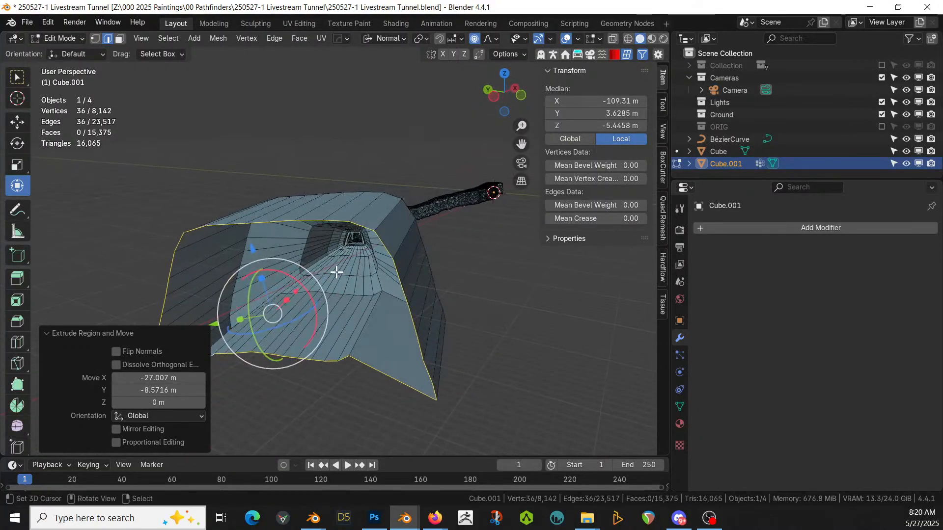
key("f")
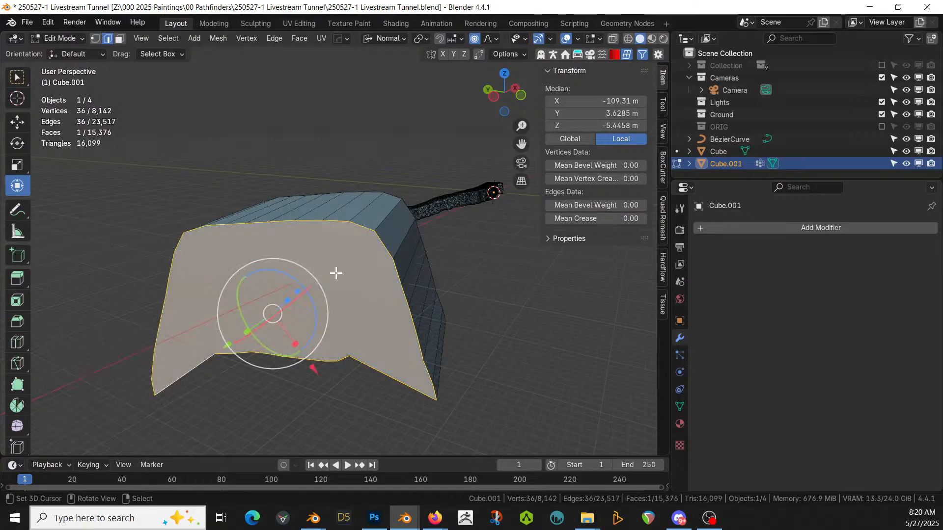
- Separate the linked flared cavern geometry from the tunnel mesh into its own object
middle_click_drag(372, 268, 322, 384)
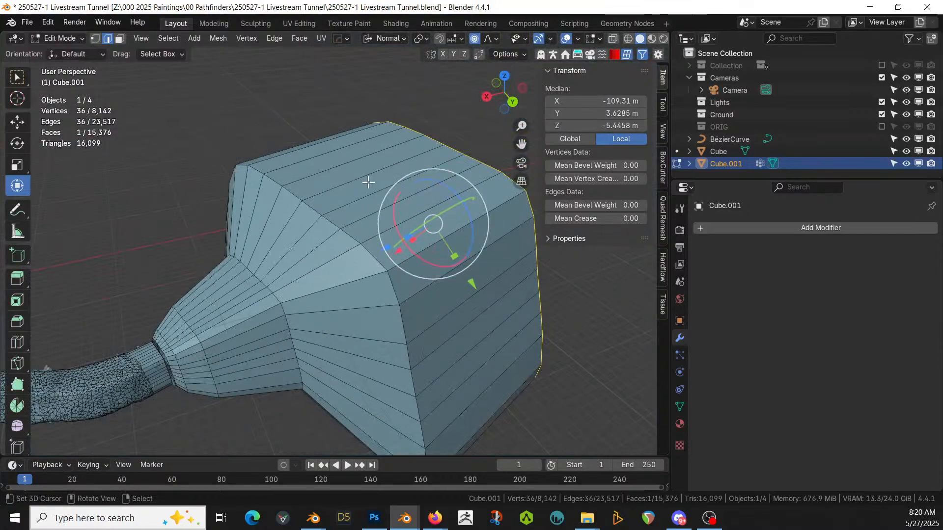
left_click(243, 303)
key("Tab")
key("Tab")
key("3")
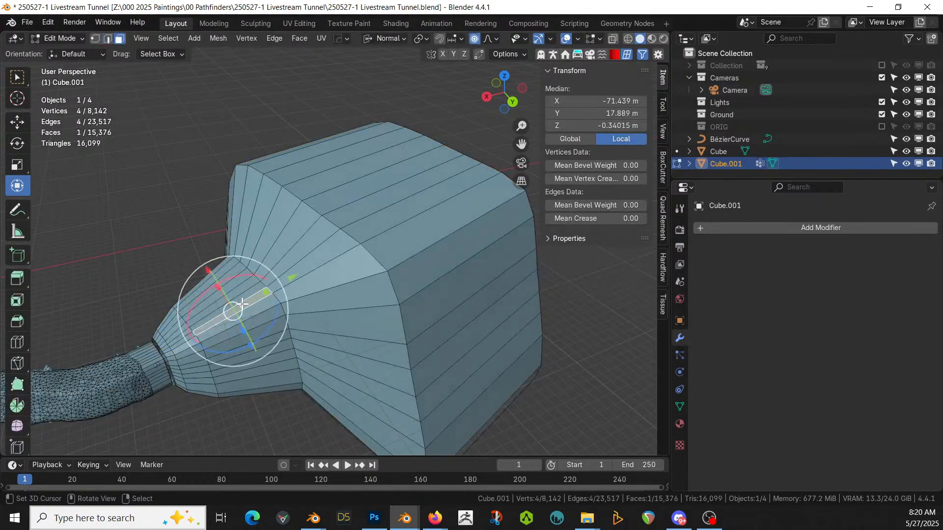
key("l")
key("p")
left_click(241, 302)
key("Tab")
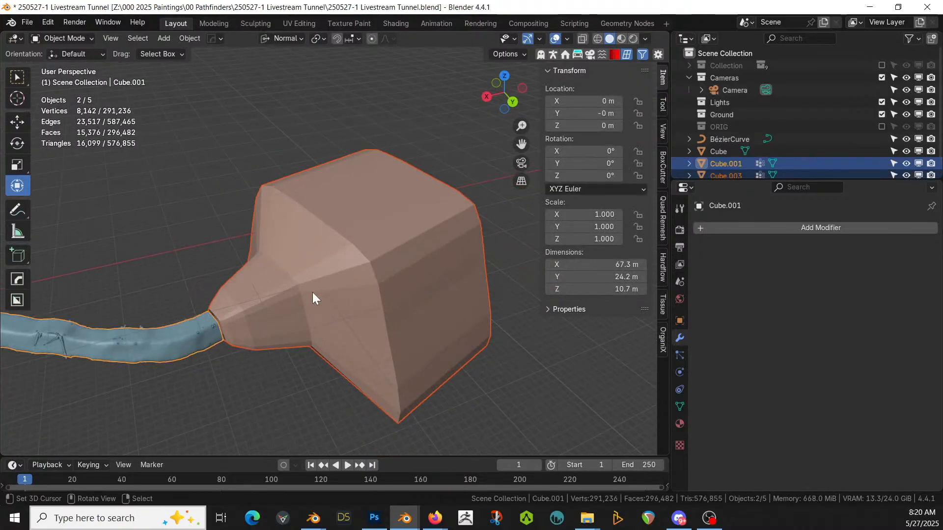
- Select only the separated cavern object and remesh it with Quad Remesher at a quad count of 1000
middle_click_drag(379, 225, 555, 240)
middle_click_drag(406, 293, 438, 239)
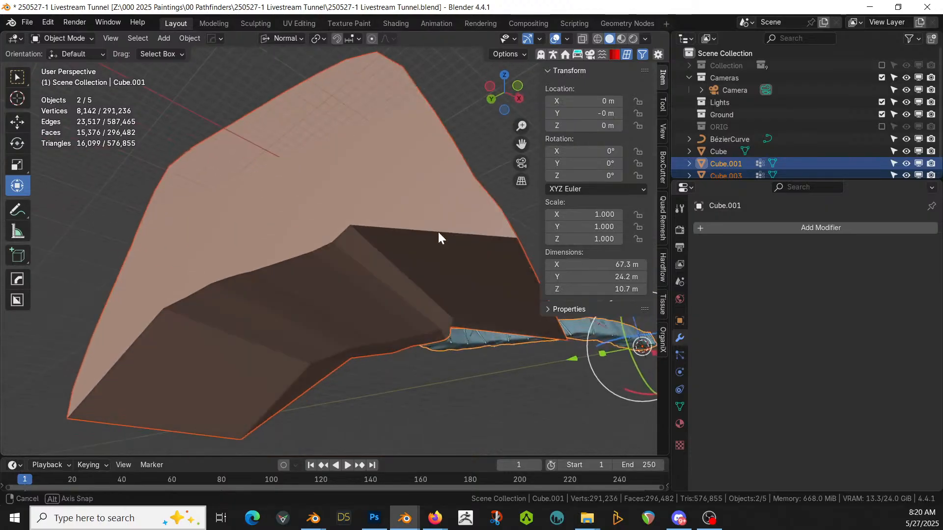
key("Tab")
key("Tab")
middle_click_drag(267, 303, 338, 310)
left_click(249, 312)
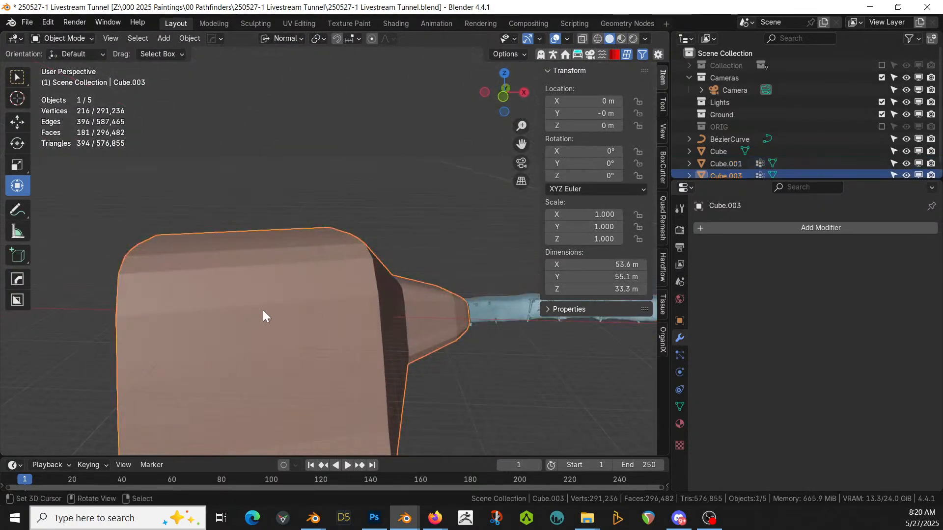
left_click(662, 211)
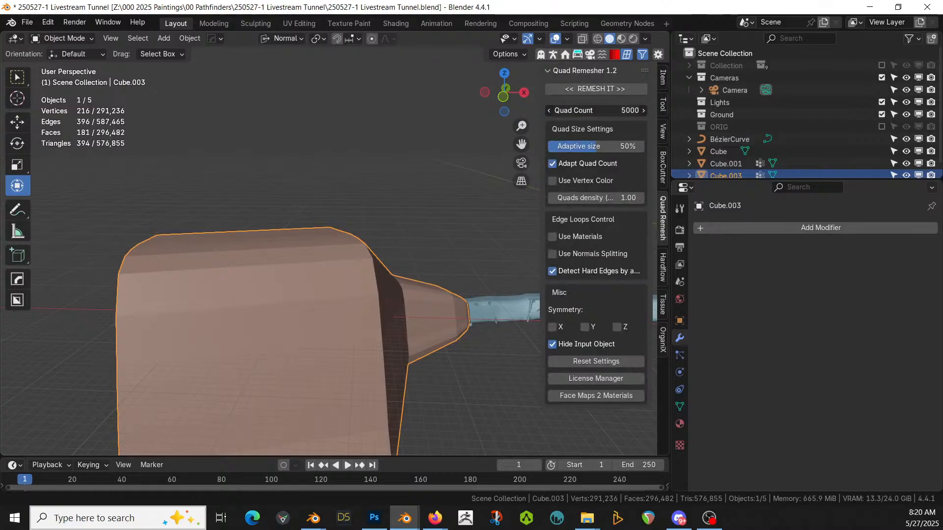
key("ctrl+a")
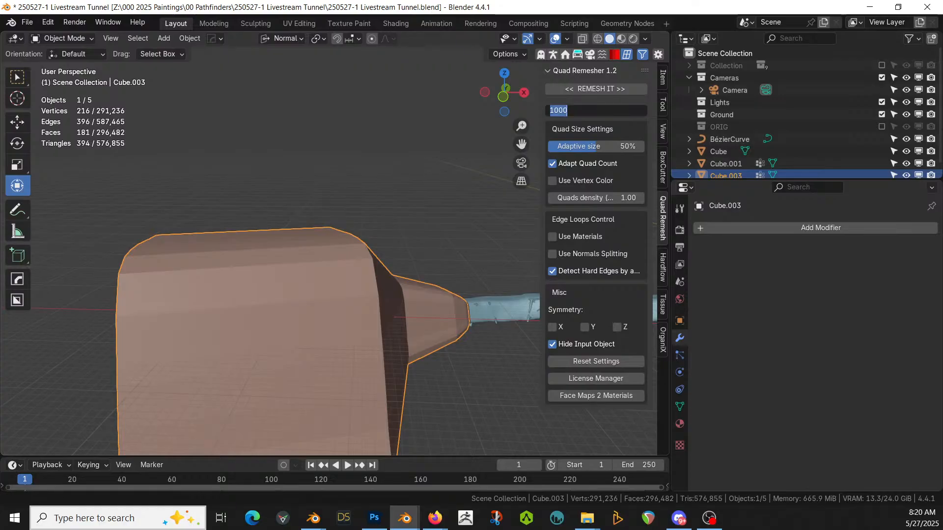
left_click(605, 87)
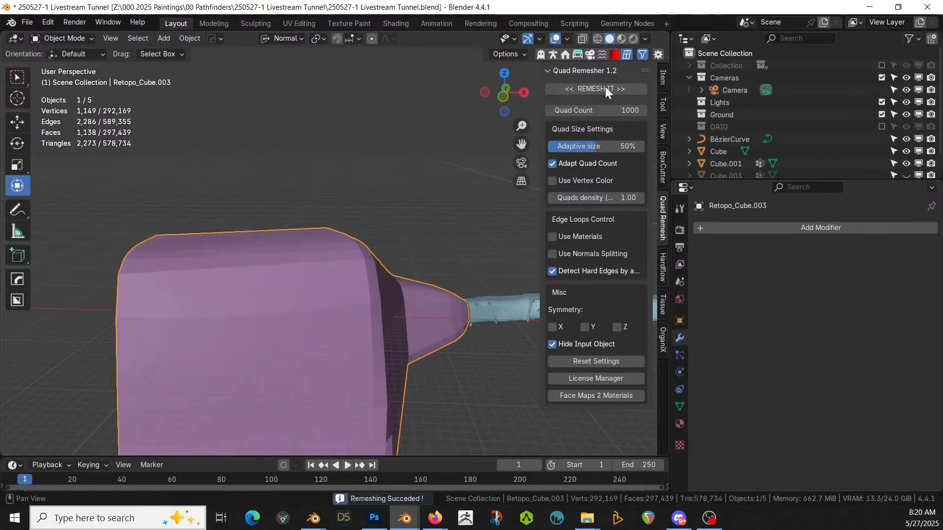
- Delete the hidden original Cube.003 and open the remeshed cavern, Retopo_Cube.003, for mesh editing
scroll(709, 108, "down", 2)
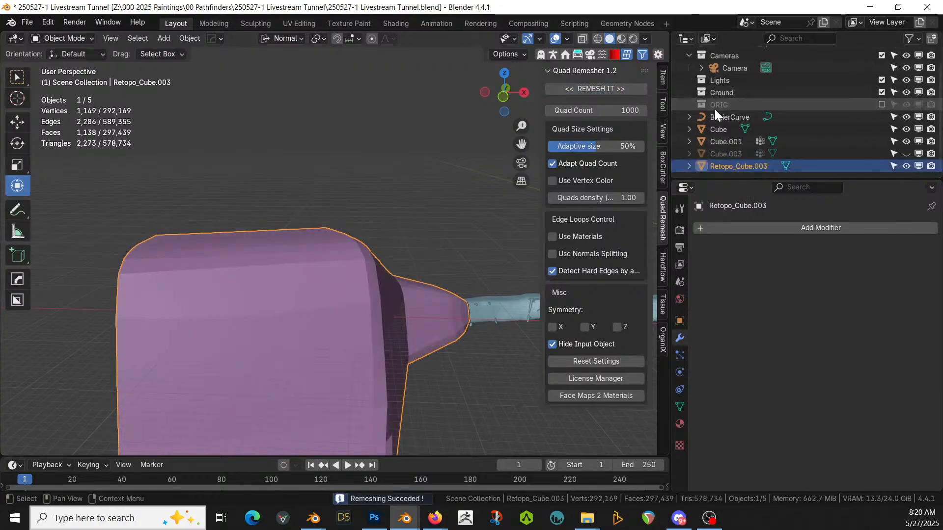
left_click(728, 153)
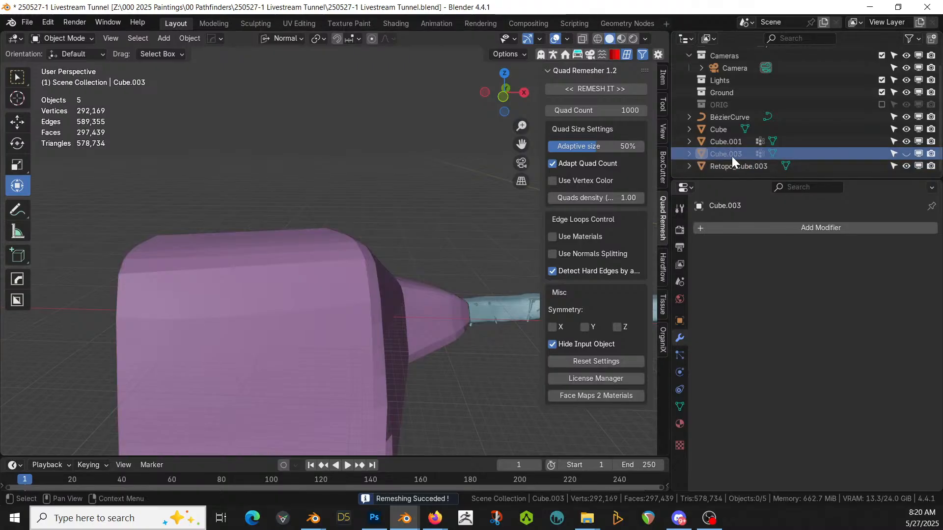
key("x")
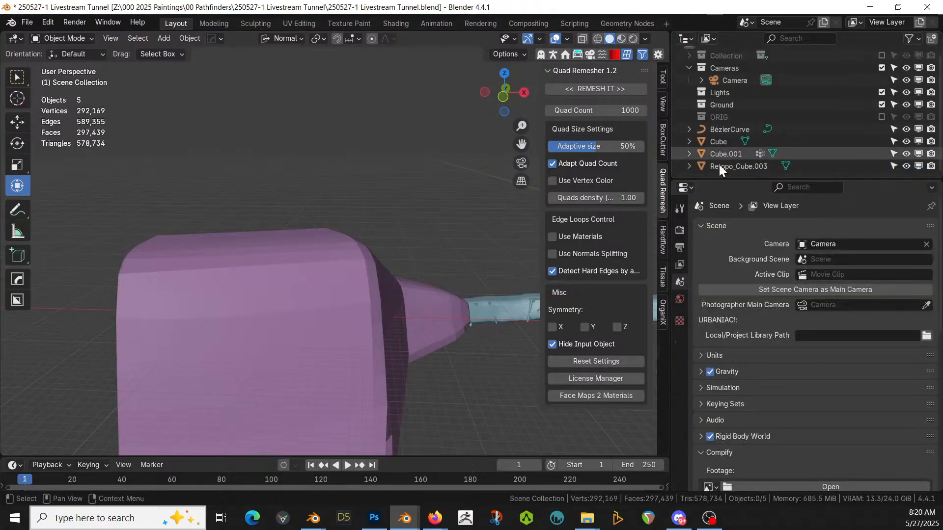
left_click(310, 294)
key("Tab")
middle_click_drag(308, 290, 376, 249)
scroll(401, 222, "down", 4)
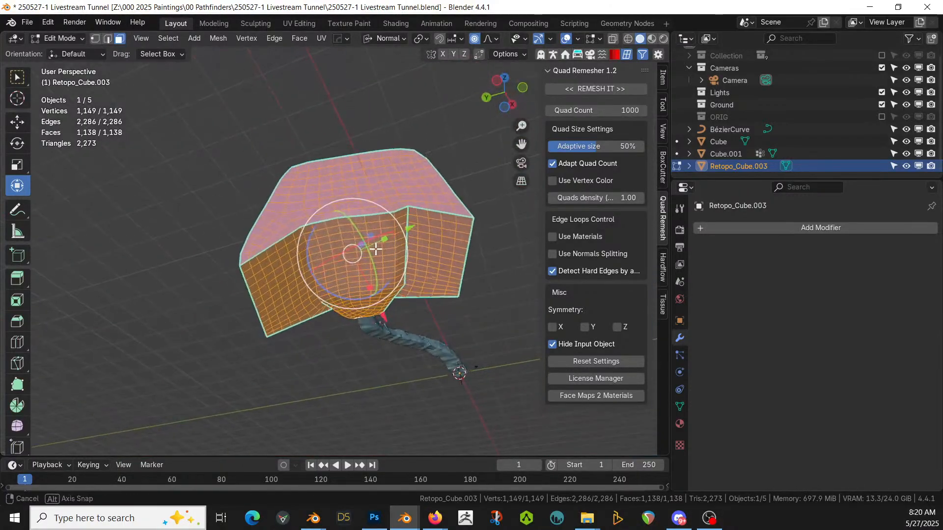
- Select the cavern's underside faces as linked regions delimited by Sharp edges, and set the transform orientation to Global
left_click(304, 254)
key("ctrl+l")
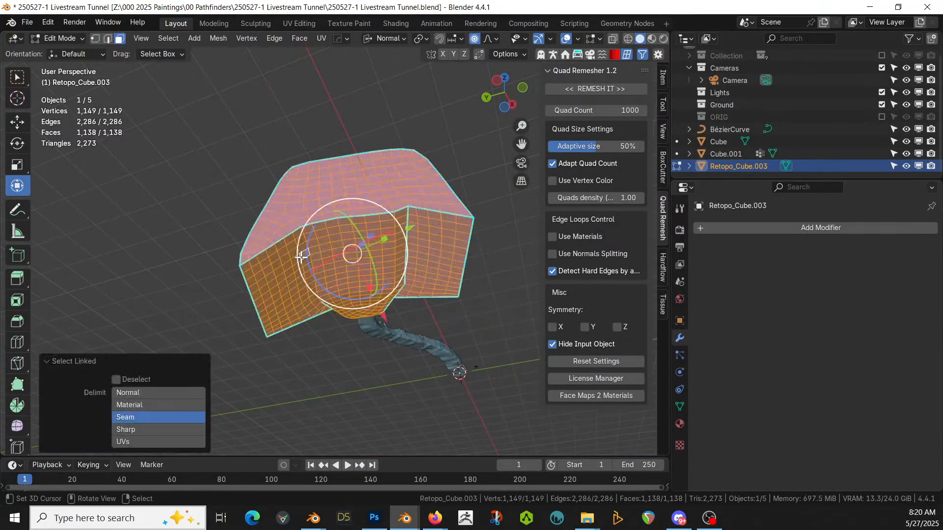
left_click(178, 429)
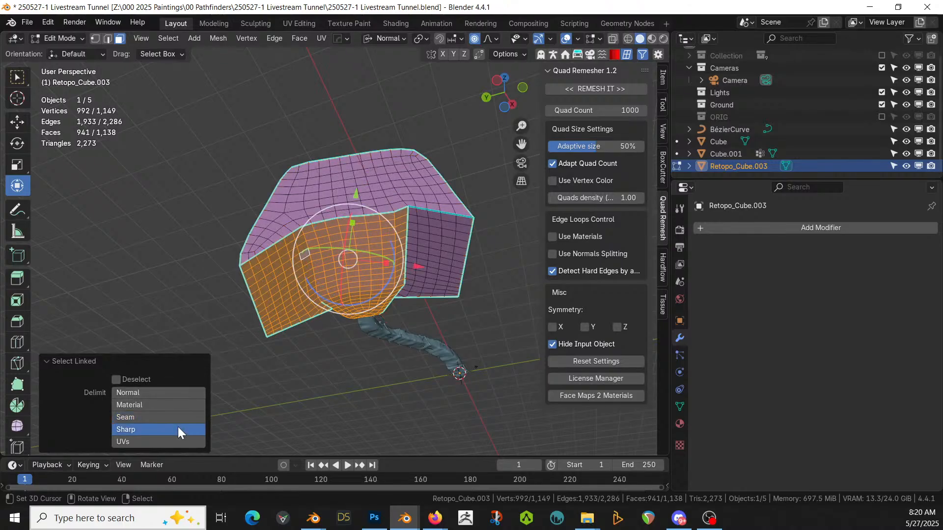
key("l")
middle_click_drag(428, 264, 411, 322)
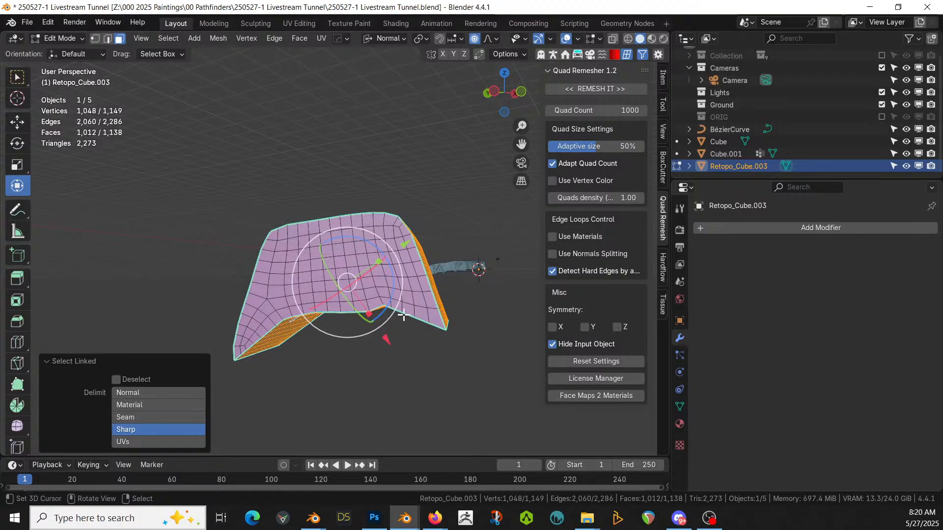
left_click(388, 39)
left_click(372, 76)
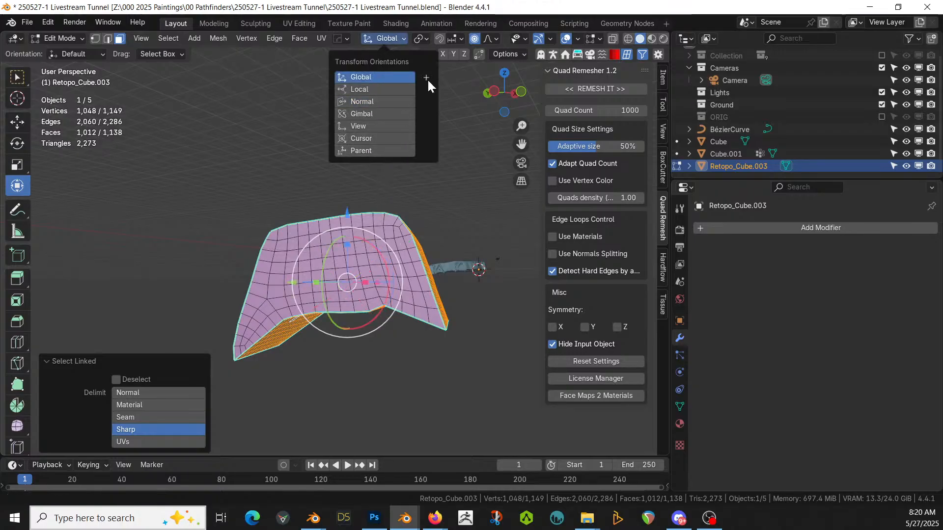
- Try to flatten the selected faces with a Z scale of 0 and lower them along Z
type("sz0")
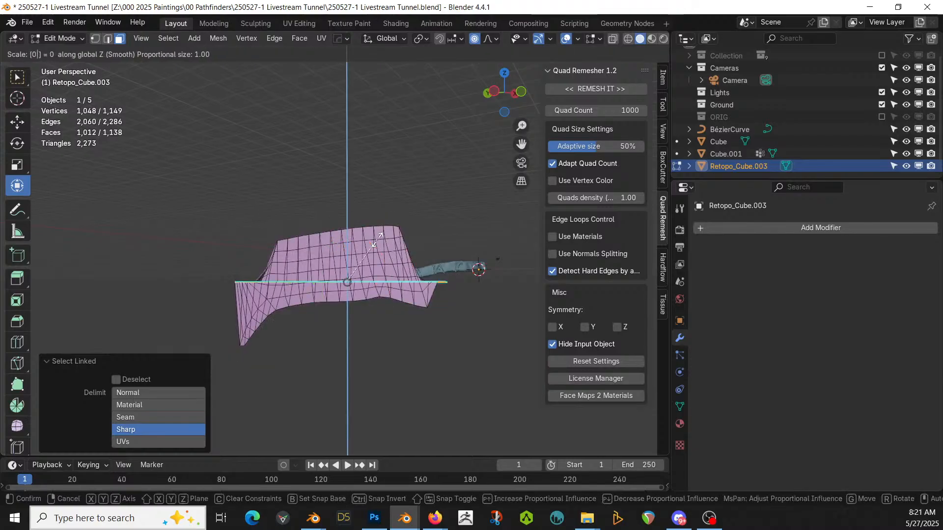
key("Return")
key("g")
key("z")
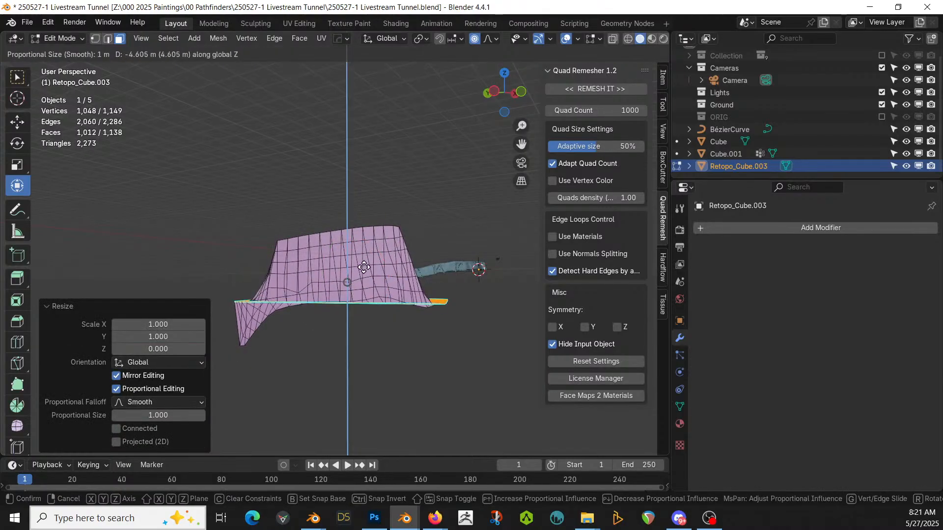
left_click(353, 308)
- Select the shortest edge path across the cavern's floor near the tunnel neck and mark it sharp
middle_click_drag(353, 308, 400, 300)
scroll(375, 297, "up", 2)
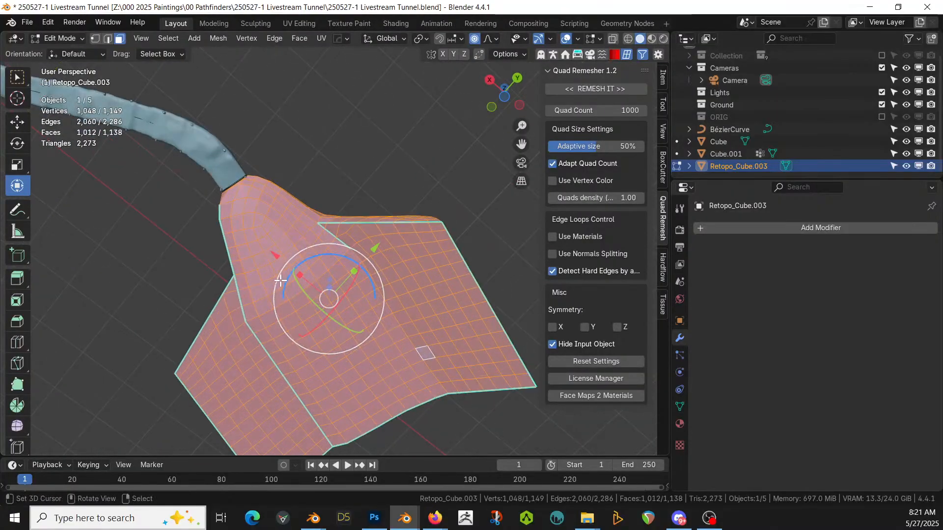
key("2")
left_click(236, 271)
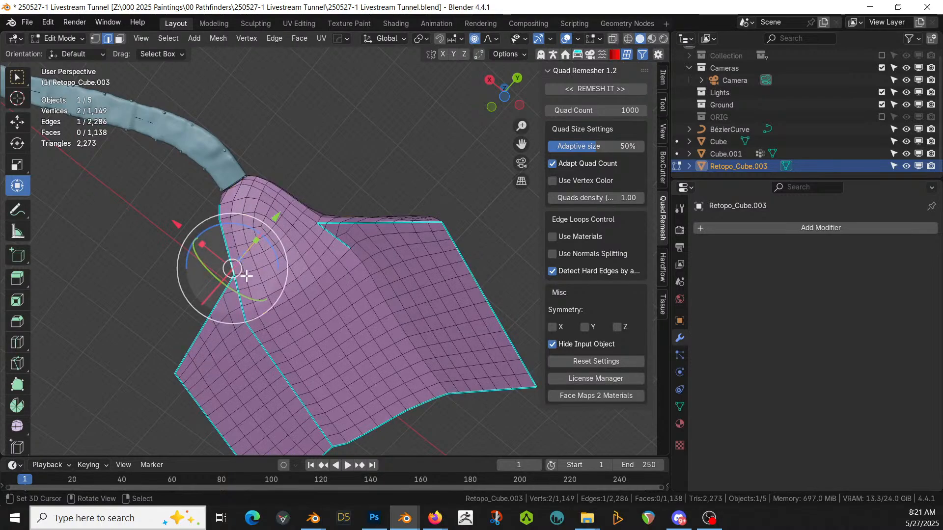
left_click(310, 232, "ctrl")
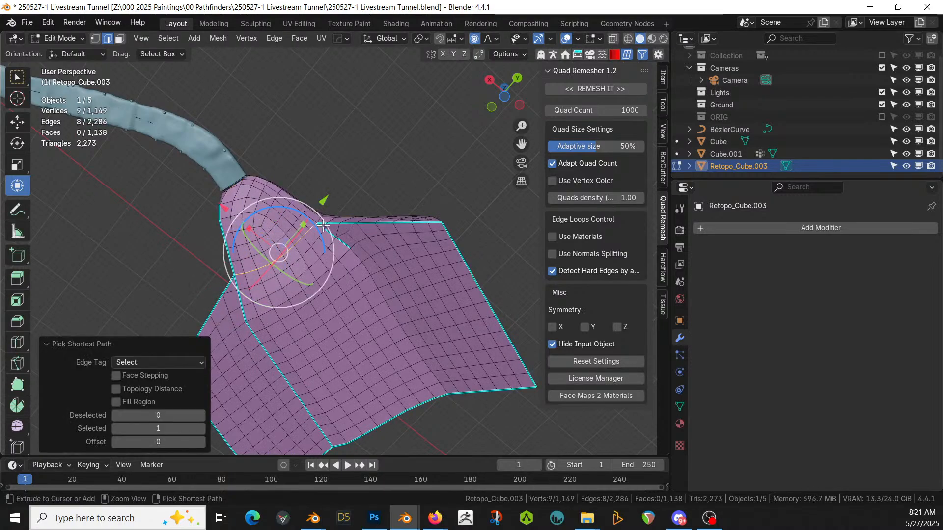
key("q")
left_click(330, 256)
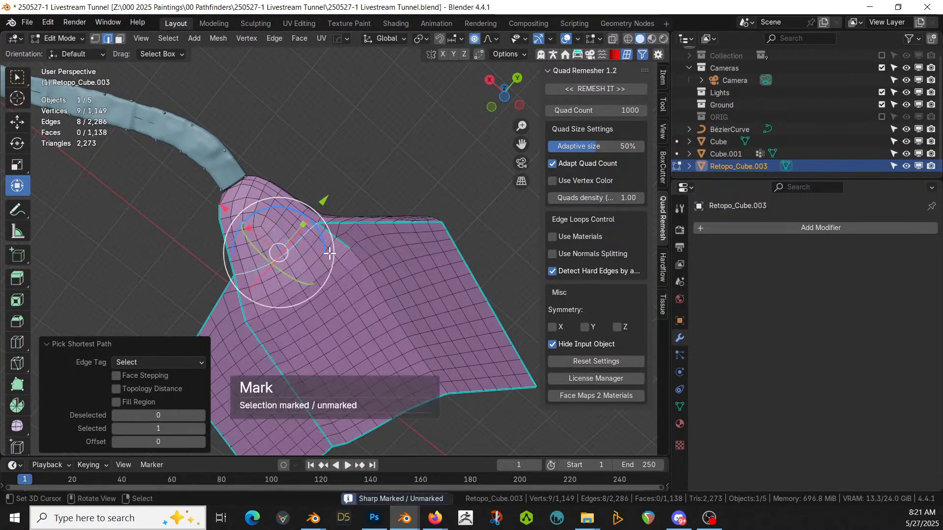
- Select all the cavern's underside faces from the bottom orthographic view with box and circle selection, using face select mode
key("ctrl+l")
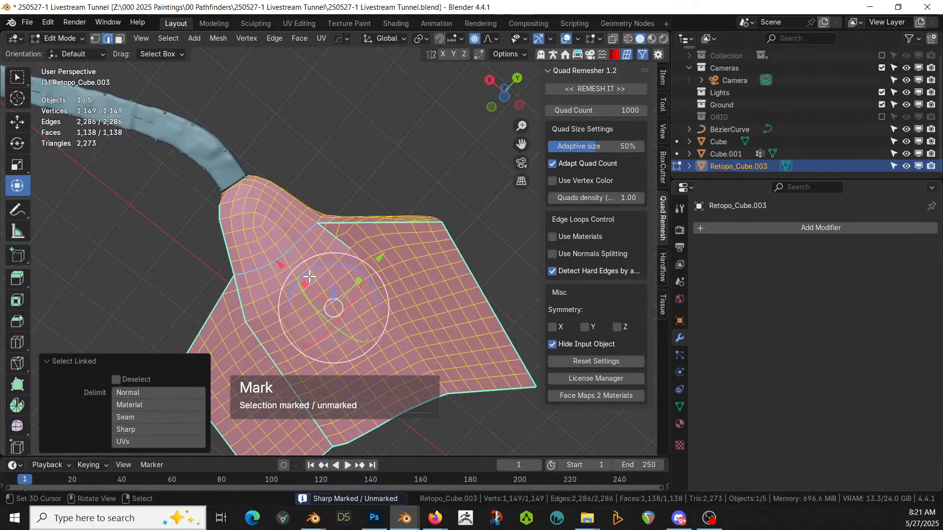
middle_click_drag(317, 288, 328, 262)
key("KP_7")
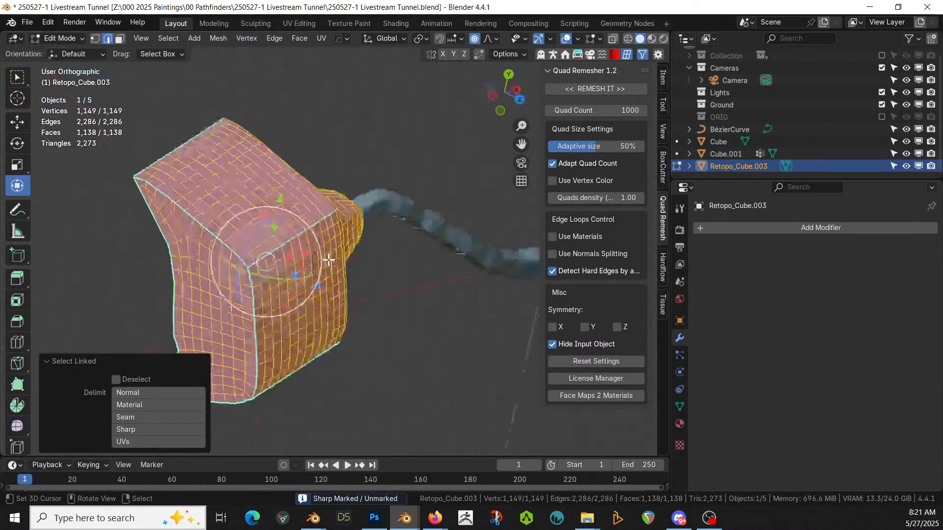
key("ctrl+KP_7")
right_click(342, 307)
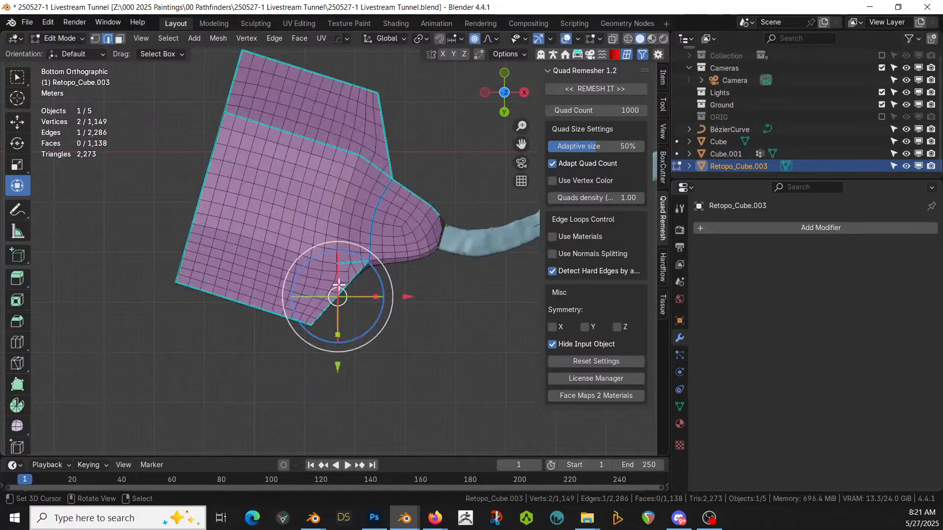
key("c")
left_click_drag(275, 267, 216, 268)
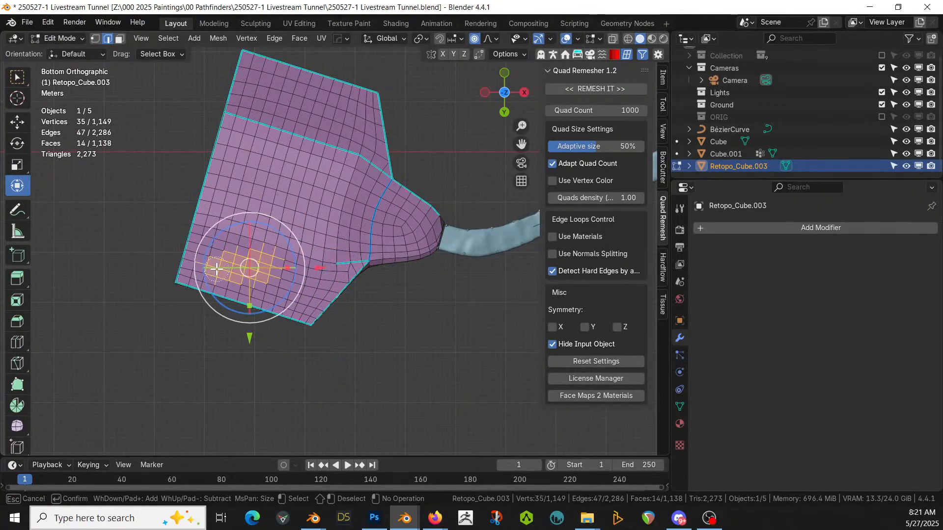
right_click(216, 268)
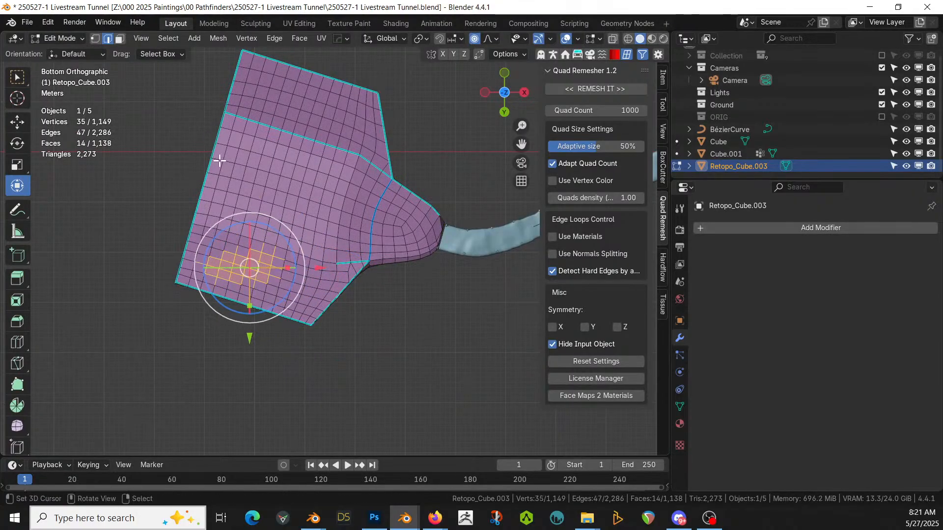
scroll(220, 155, "down", 1)
left_click_drag(208, 75, 417, 349)
key("c")
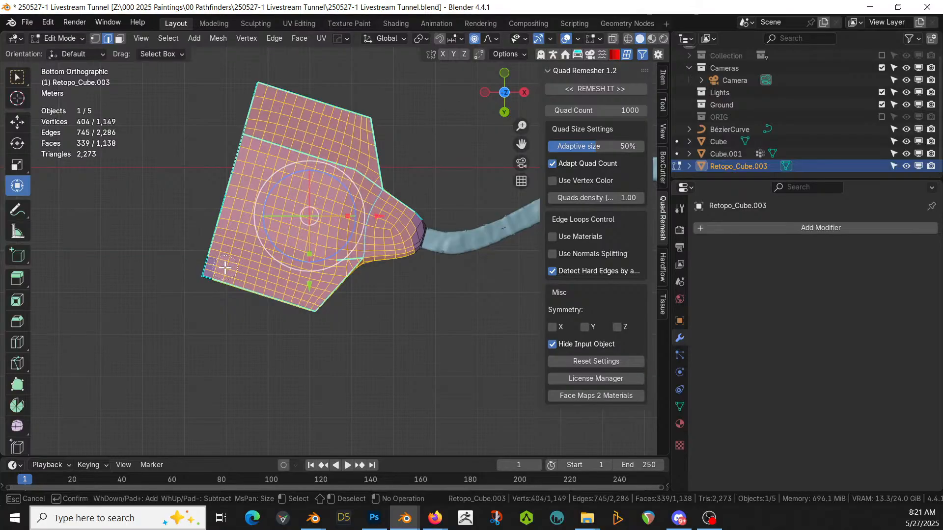
key("3")
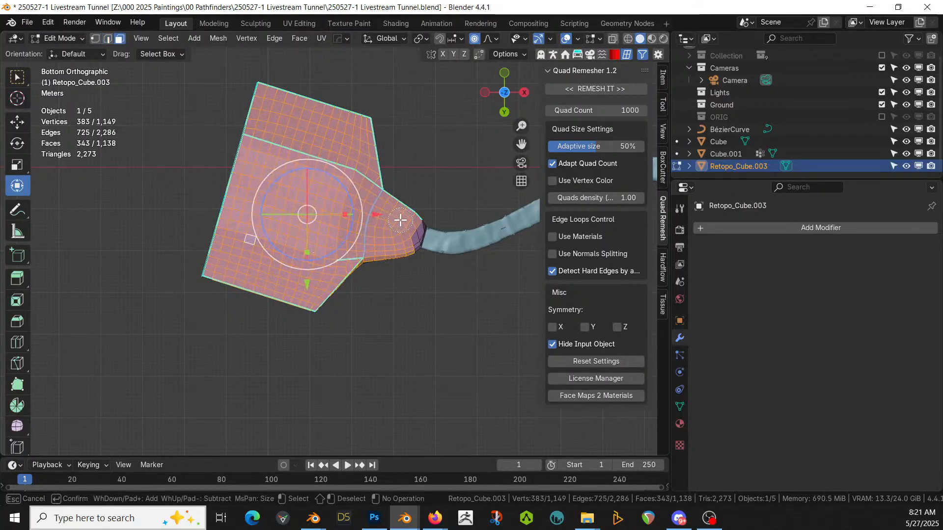
- Flatten the selected floor faces with a Z scale of 0 and move them about 6.83 m down along global Z
middle_click_drag(385, 248, 480, 375)
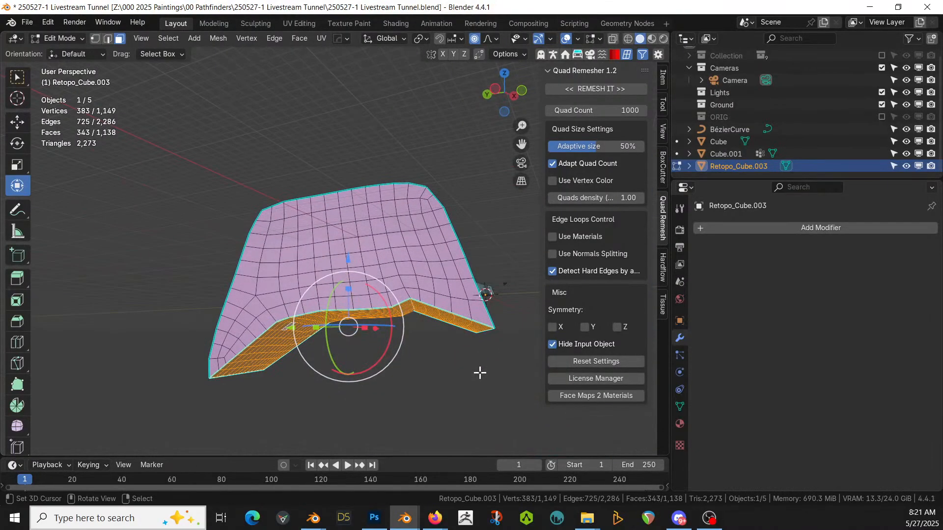
type("sz0")
key("Return")
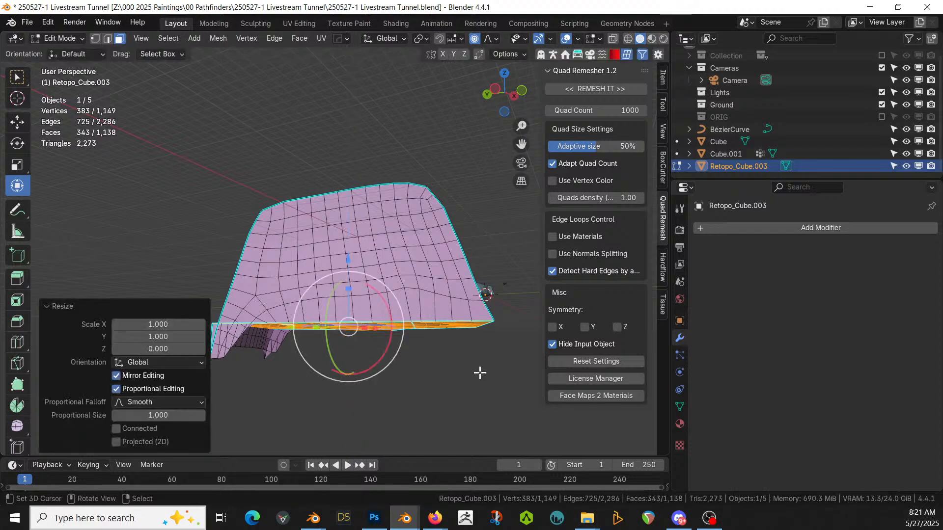
key("g")
key("z")
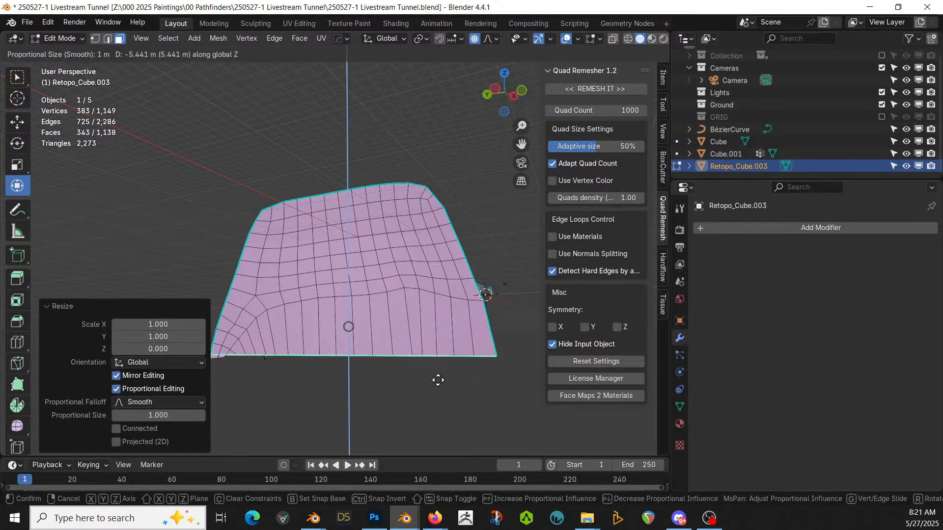
left_click(438, 386)
middle_click_drag(437, 385, 207, 127)
scroll(321, 394, "up", 6)
middle_click_drag(260, 146, 396, 246)
scroll(352, 212, "up", 3)
scroll(355, 211, "down", 2)
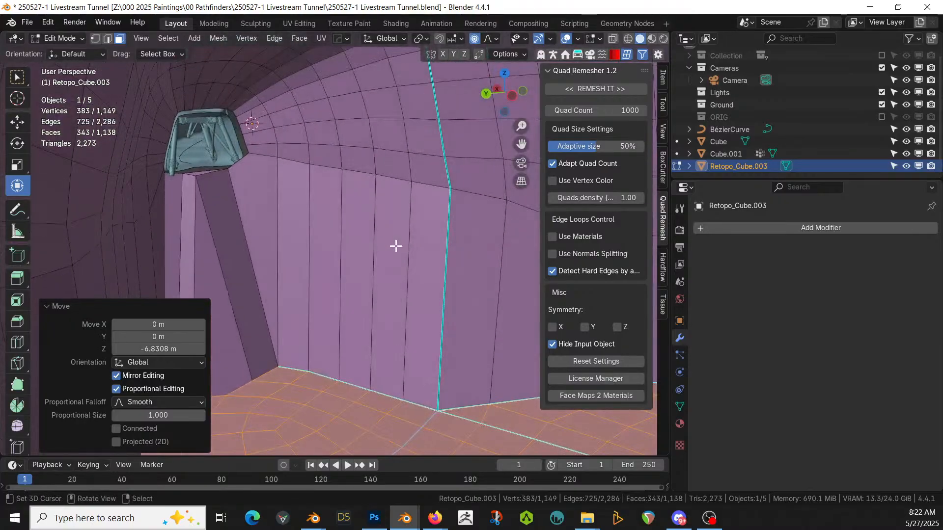
- Remesh the cavern in Object Mode with a Quad Count of 1000 and delete the hidden source object, Retopo_Cube.003
key("Tab")
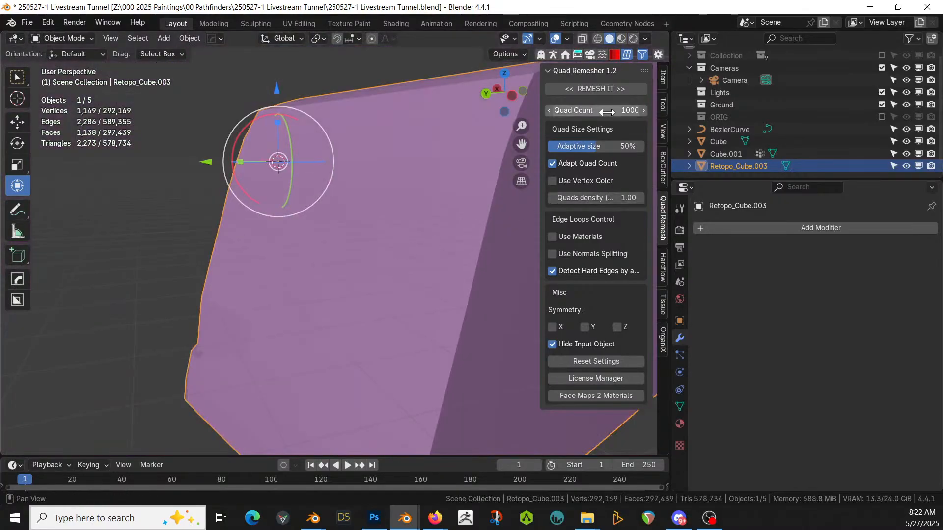
left_click(601, 90)
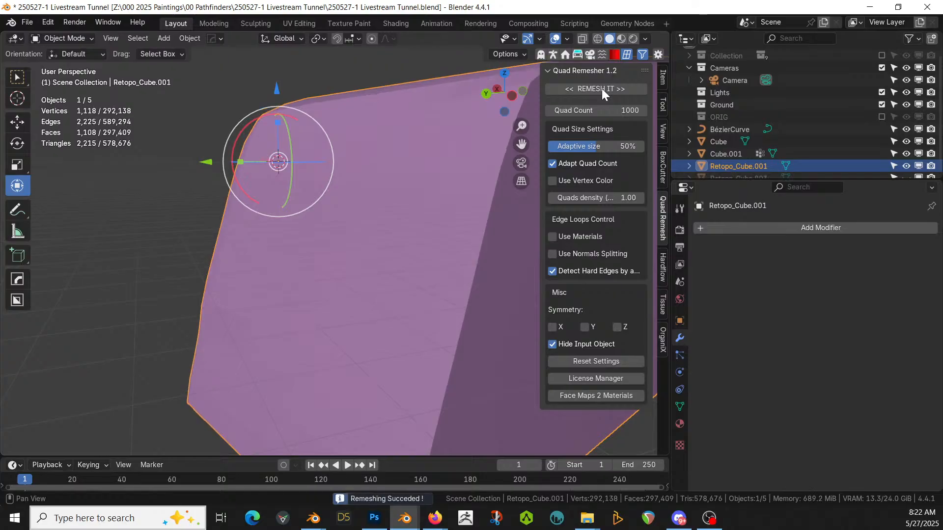
scroll(734, 164, "down", 1)
left_click(734, 166)
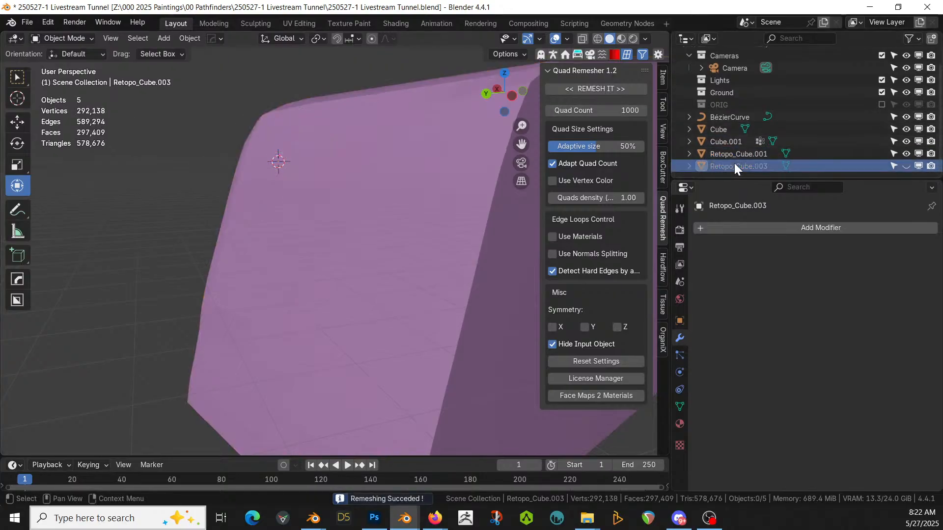
key("x")
left_click(724, 166)
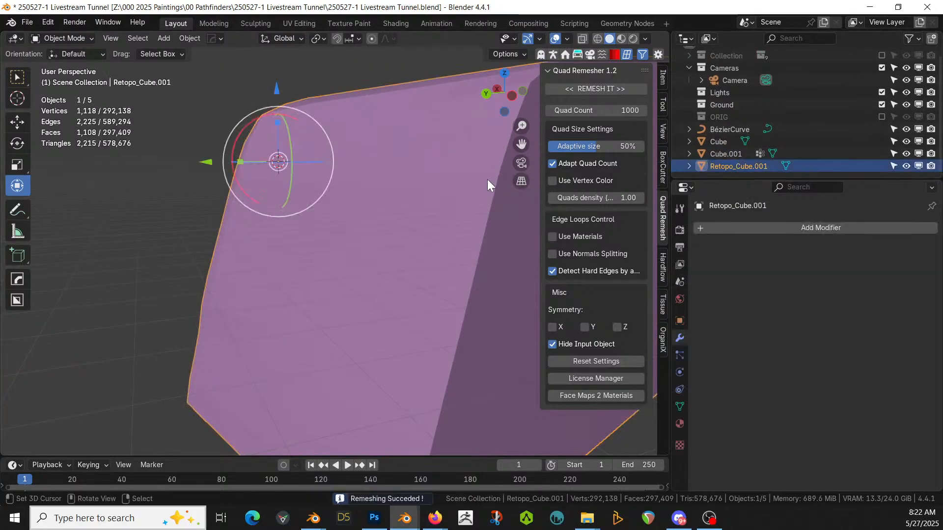
- Add the Terrainer_Base modifier to the remeshed cavern, Retopo_Cube.001, and set its Strength to 5
key("Tab")
middle_click_drag(473, 204, 517, 224)
key("Tab")
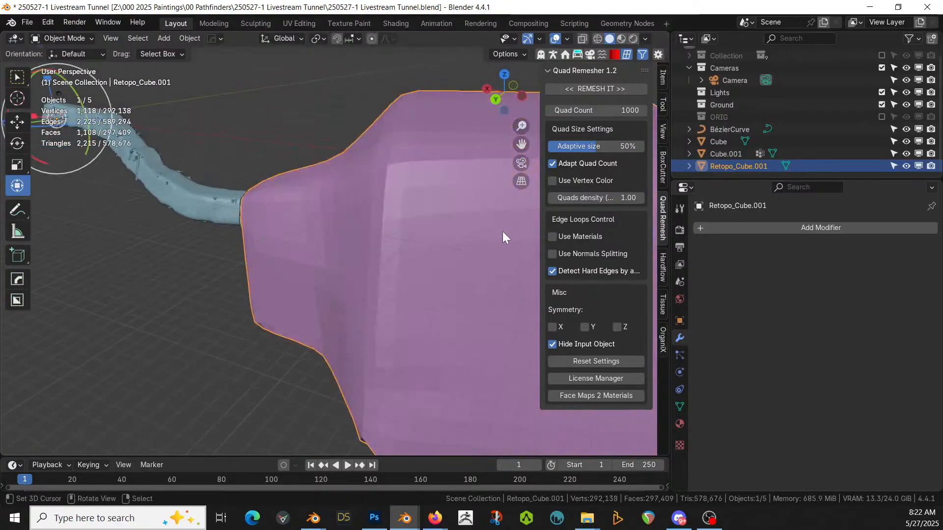
scroll(422, 281, "up", 1)
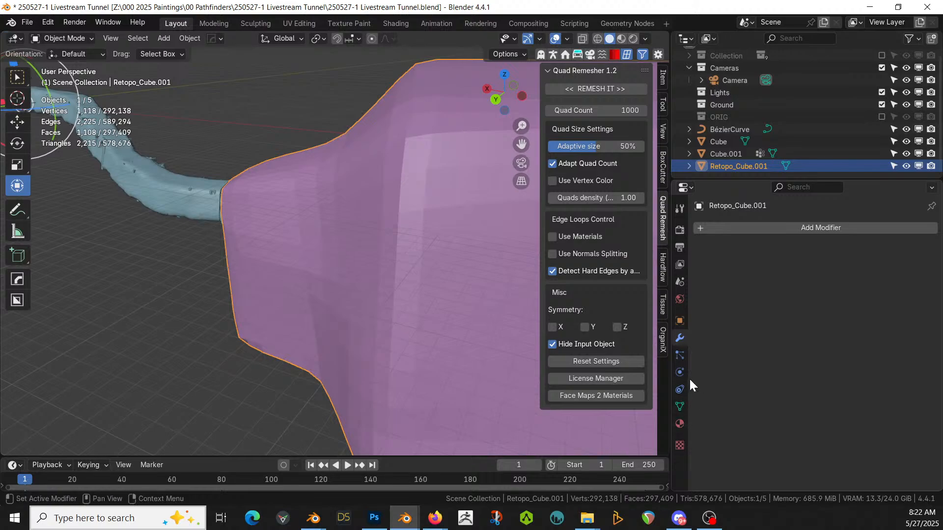
left_click(767, 229)
mouse_move(748, 216)
left_click(829, 240)
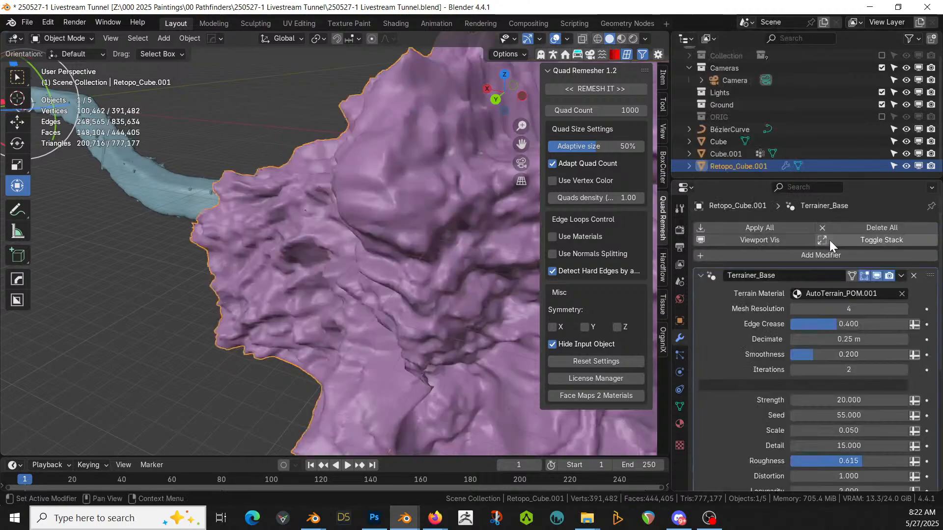
middle_click_drag(512, 271, 493, 286)
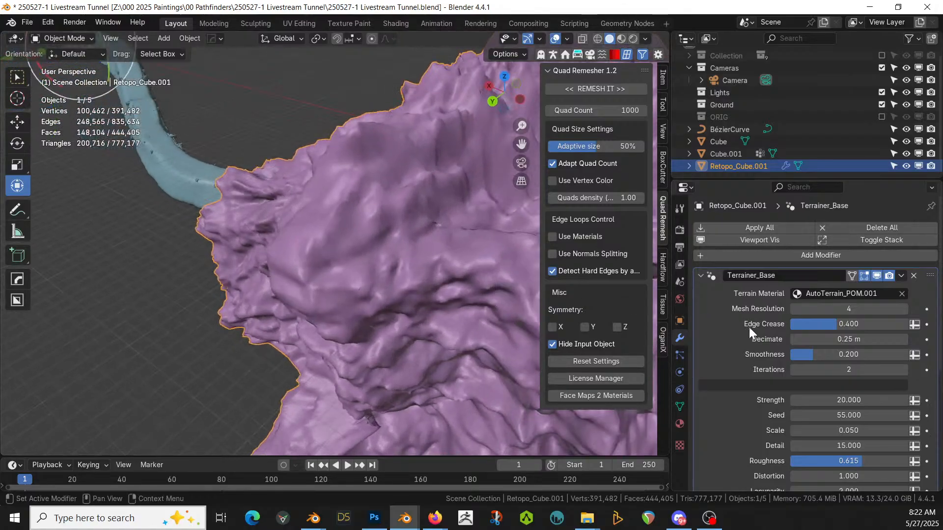
left_click(848, 400)
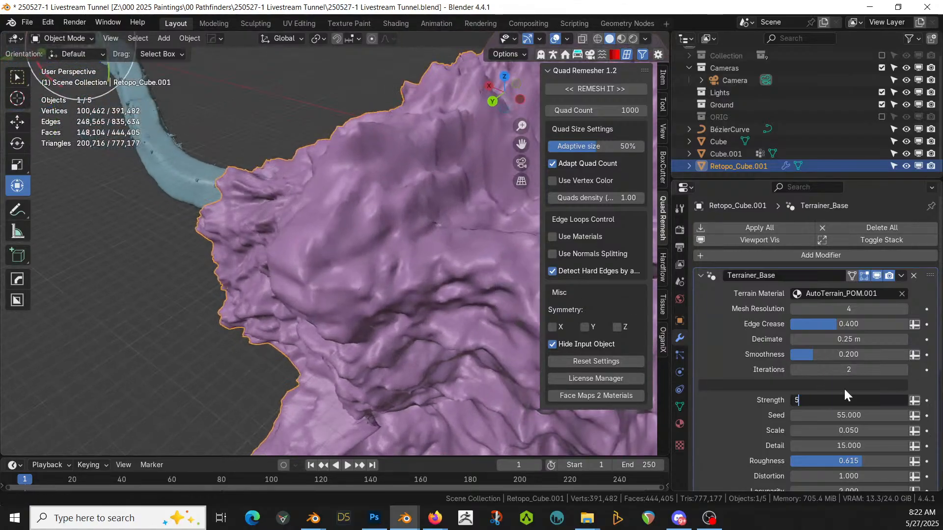
key("Return")
middle_click_drag(506, 282, 529, 253)
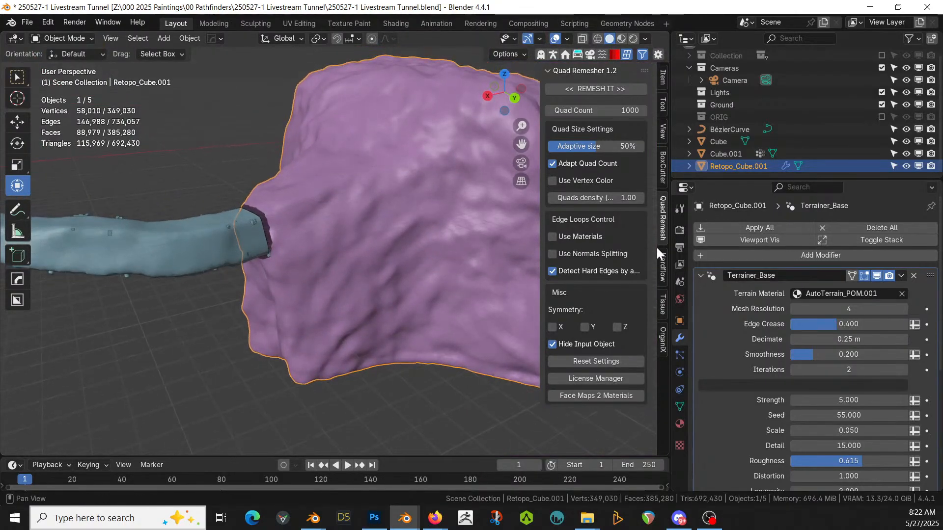
- Apply all modifiers on the rocky cavern and join it into the tunnel object, Cube.001
left_click(758, 228)
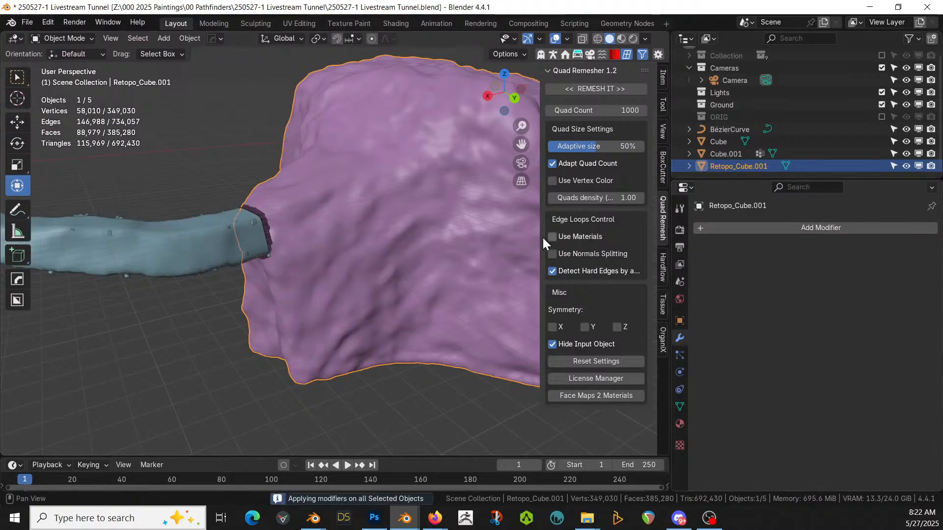
scroll(371, 273, "up", 2)
middle_click_drag(314, 229, 332, 238)
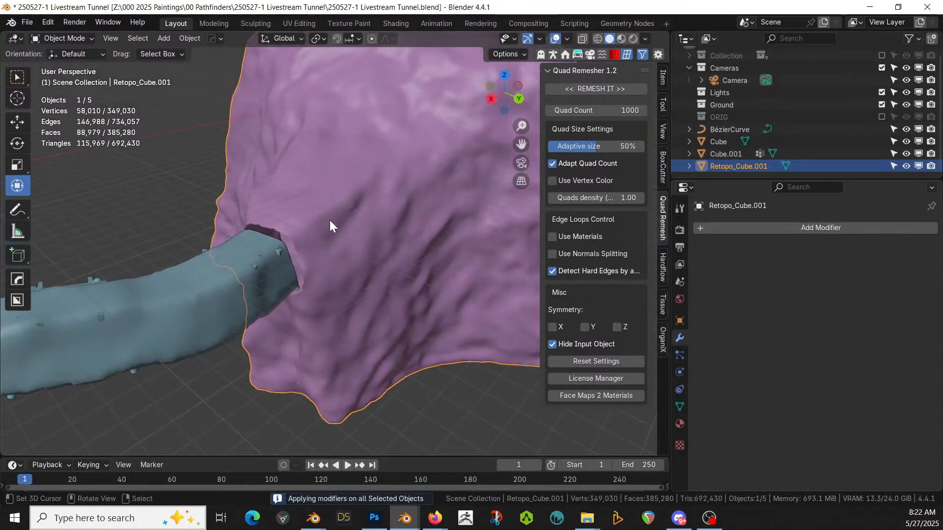
left_click(214, 270, "shift")
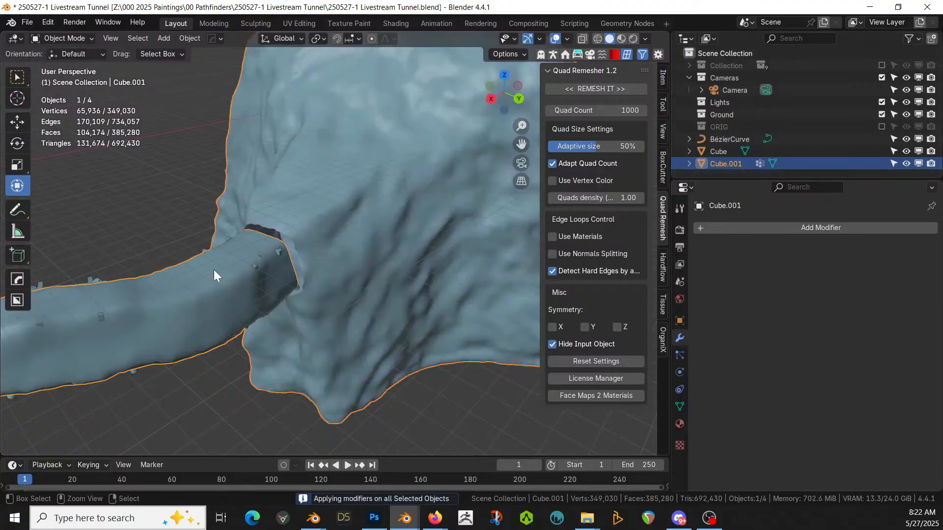
key("ctrl+j")
- Open the joined mesh for editing and select the boundary edge loops of the tunnel's end and the cavern's opening
key("Tab")
scroll(214, 271, "up", 1)
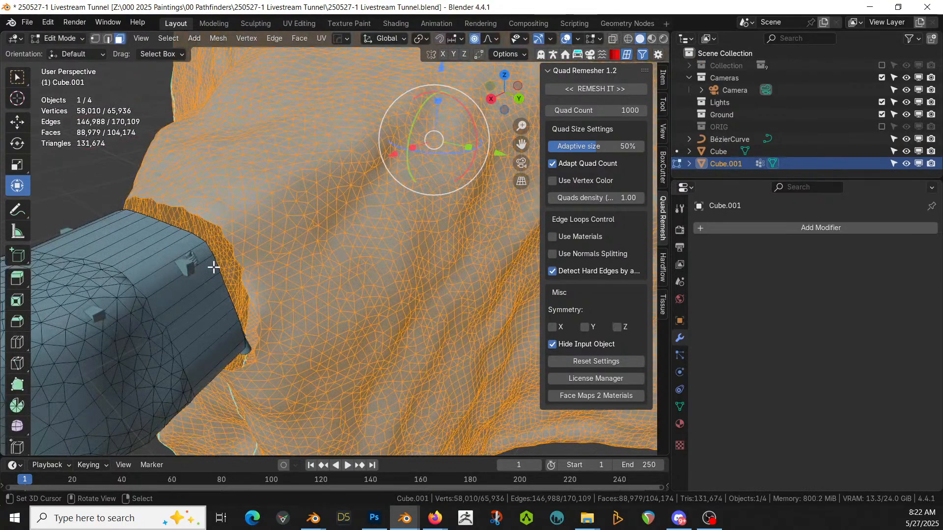
key("2")
key("alt+a")
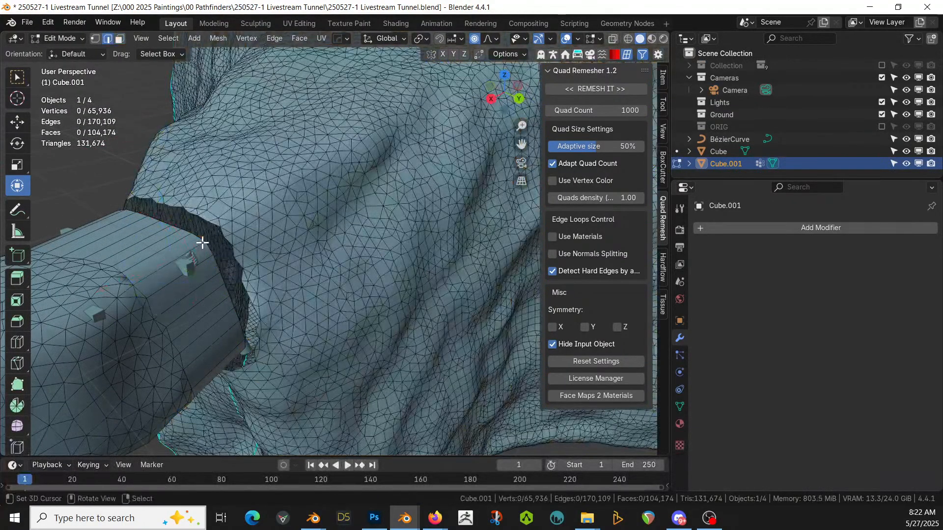
left_click(198, 240, "alt")
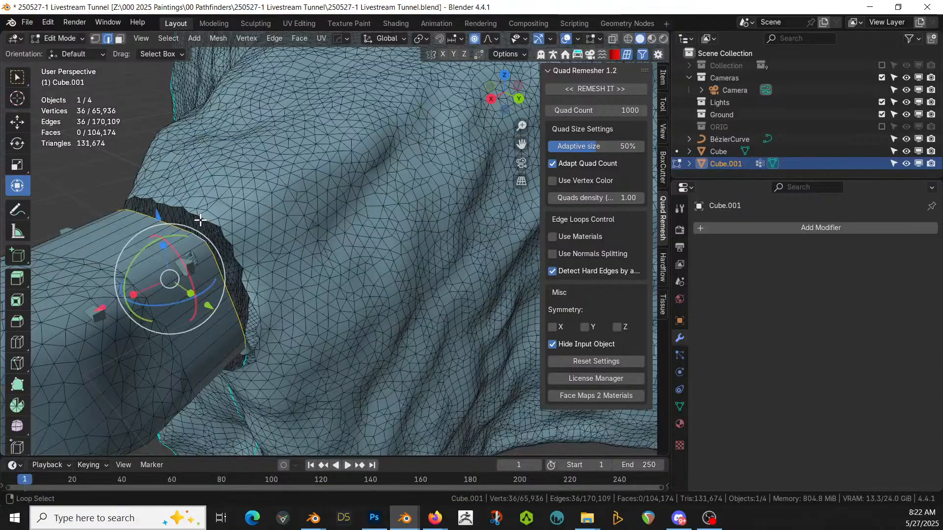
left_click(200, 219, "alt+shift")
key("ctrl+z")
scroll(206, 221, "up", 5)
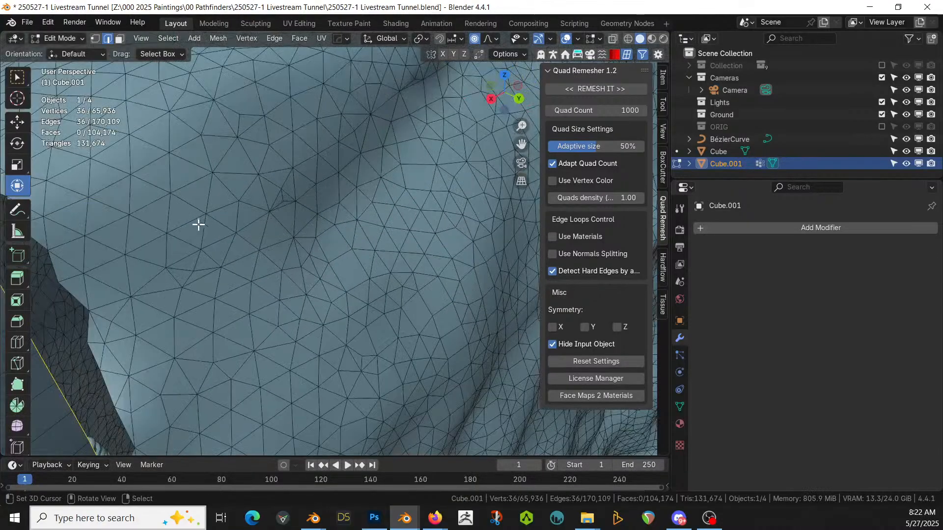
right_click(132, 226, "alt+shift")
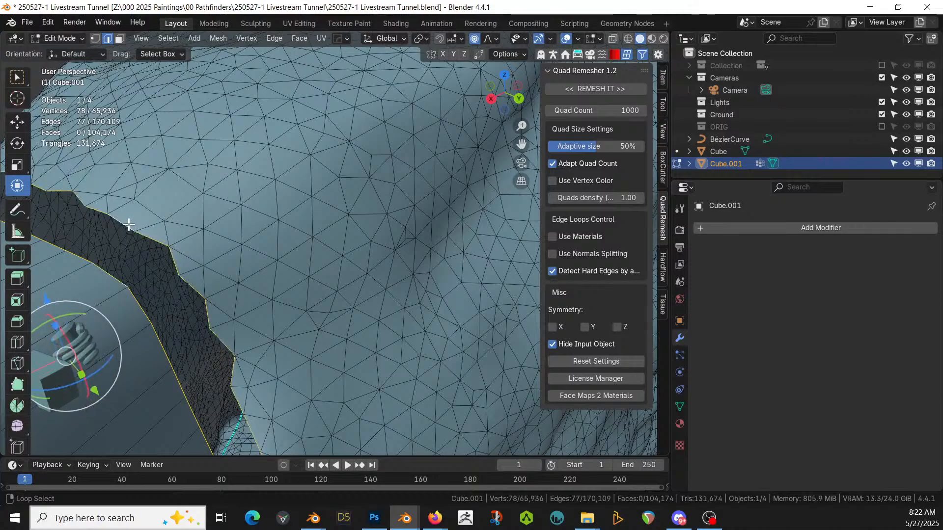
- Try Bridge Edge Loops between the tunnel's end and the cavern's opening, and undo it
scroll(129, 223, "down", 3)
key("ctrl+e")
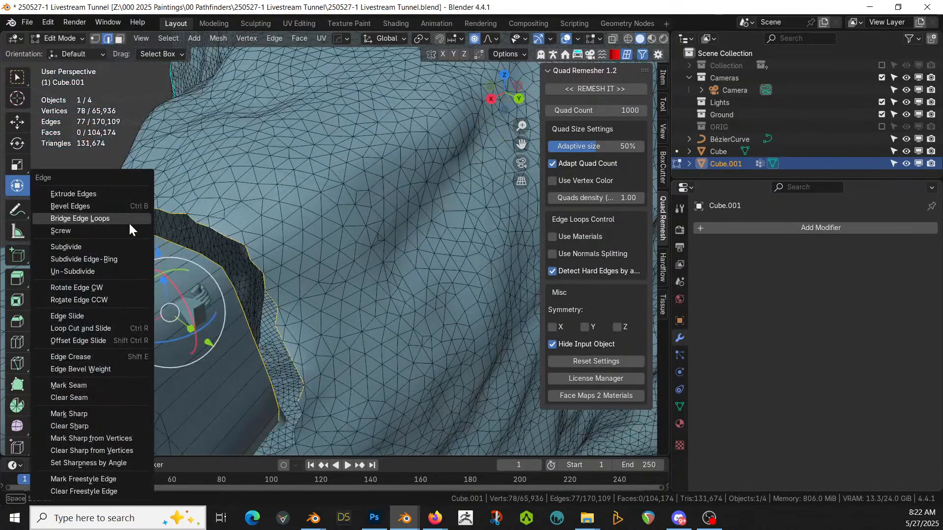
left_click(133, 221)
middle_click_drag(130, 217, 131, 187)
scroll(191, 223, "up", 5)
middle_click_drag(227, 241, 241, 261)
scroll(241, 260, "down", 5)
key("ctrl+z")
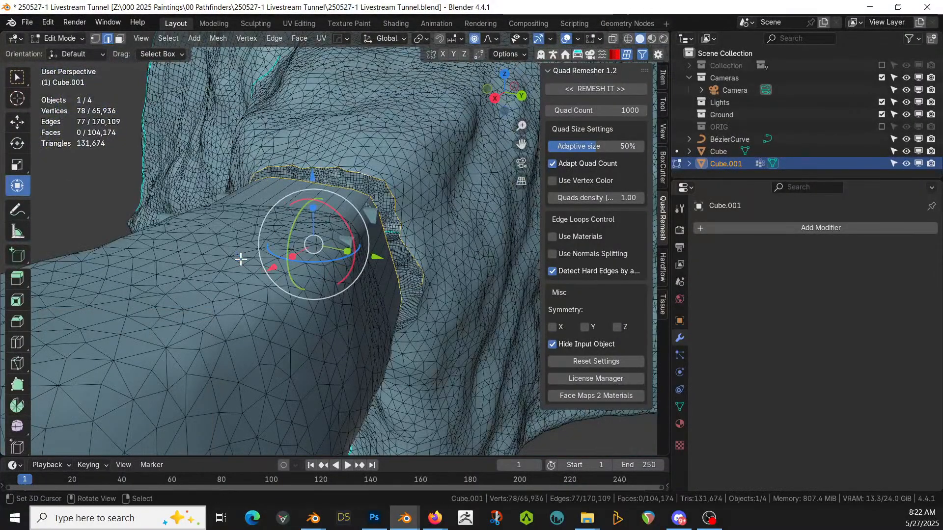
- Add the missing boundary edges beneath the cavern's opening to the selection and hide all unselected geometry
scroll(241, 259, "up", 2)
middle_click_drag(240, 259, 222, 239)
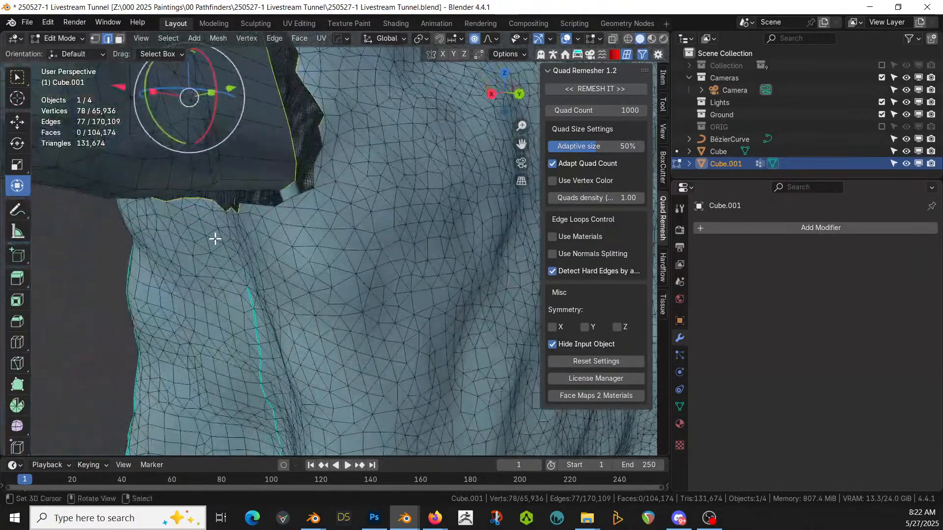
left_click(244, 205, "alt")
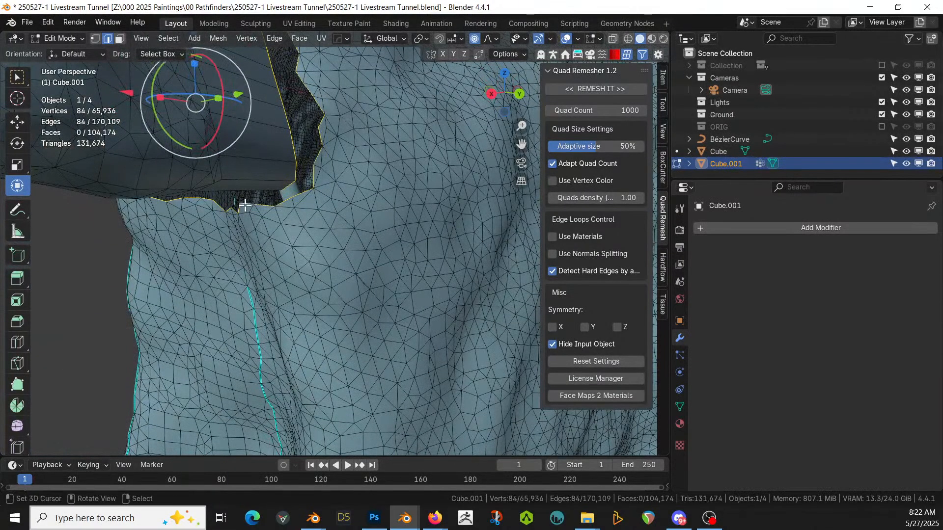
key("shift+h")
middle_click_drag(255, 207, 139, 229)
middle_click_drag(138, 229, 331, 281, "shift")
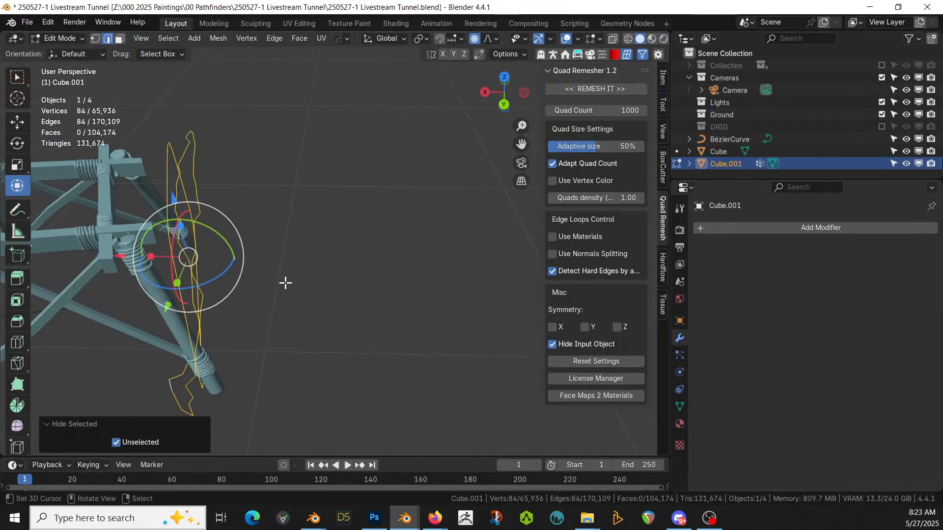
middle_click_drag(269, 283, 286, 257)
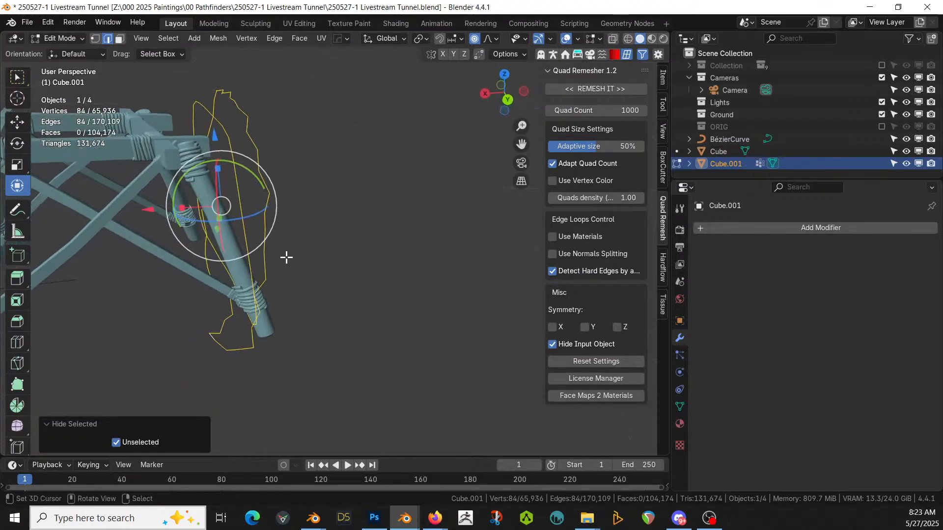
- Select only the cavern opening's edge loop and set the transform orientation to Normal
left_click(253, 155)
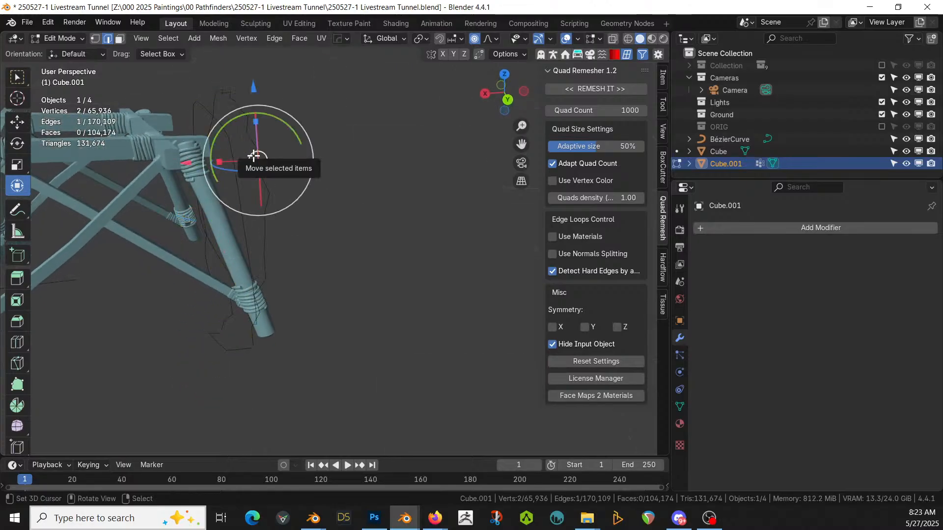
key("l")
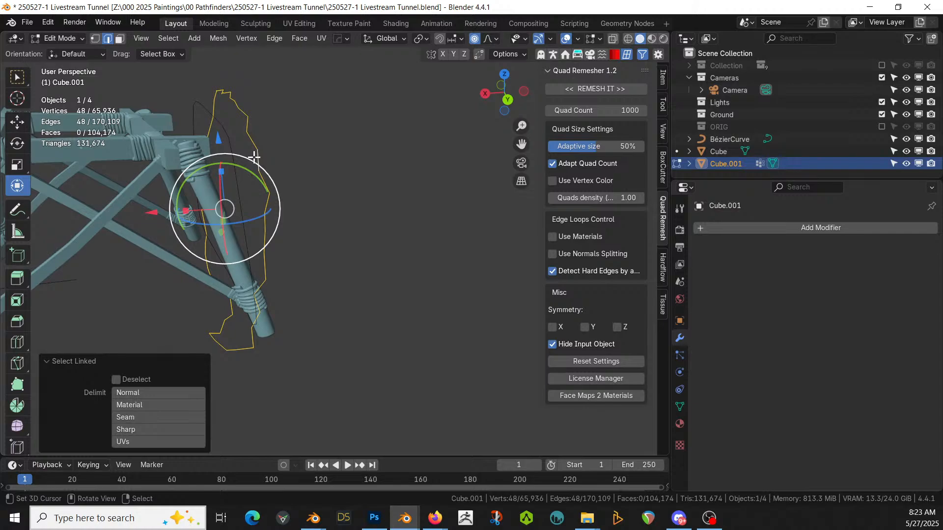
key("KP_7")
middle_click_drag(278, 180, 225, 294, "shift")
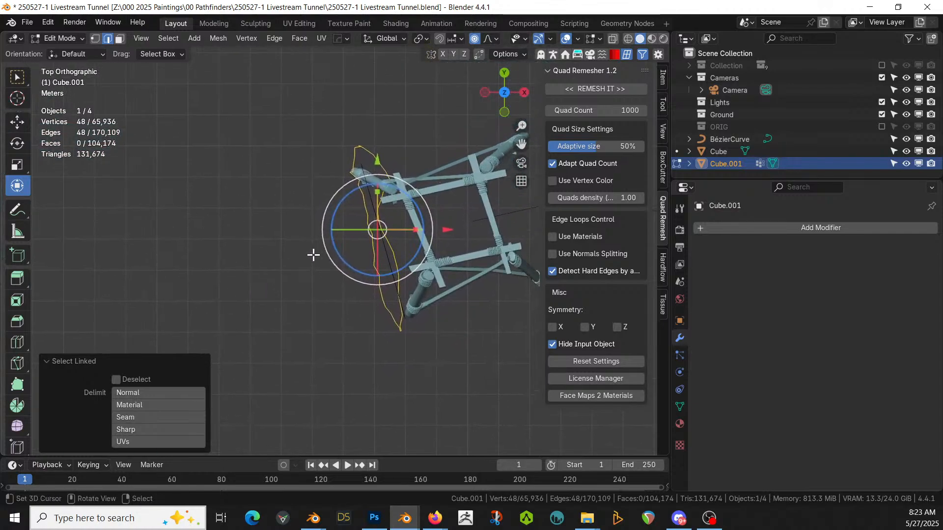
left_click(395, 40)
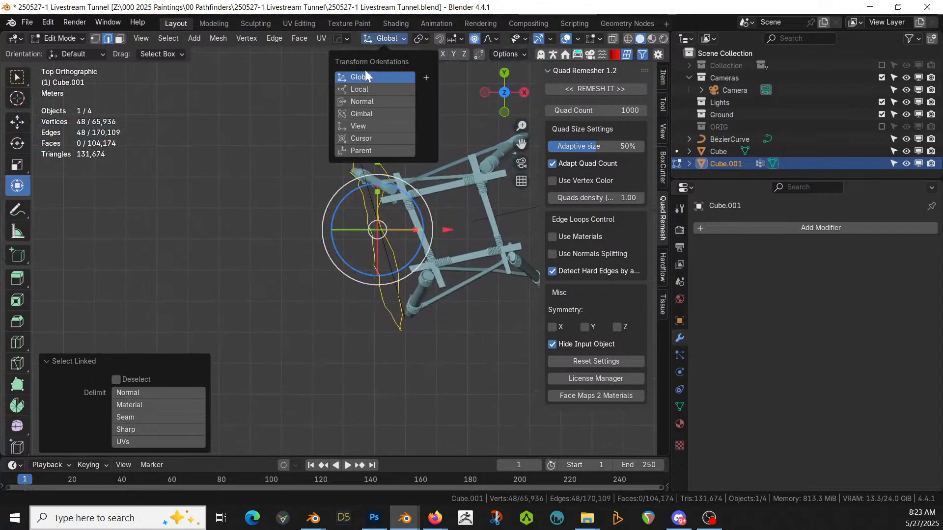
left_click(363, 100)
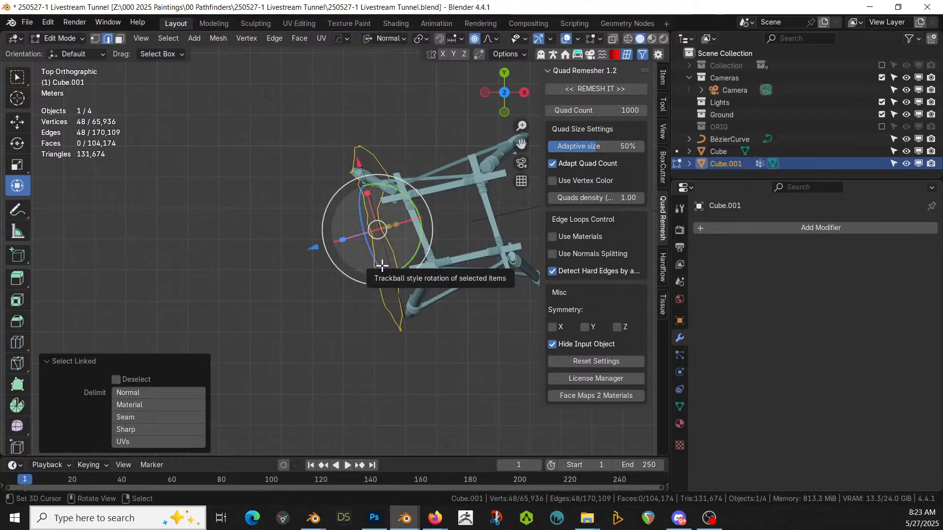
key("s")
key("x")
key("0")
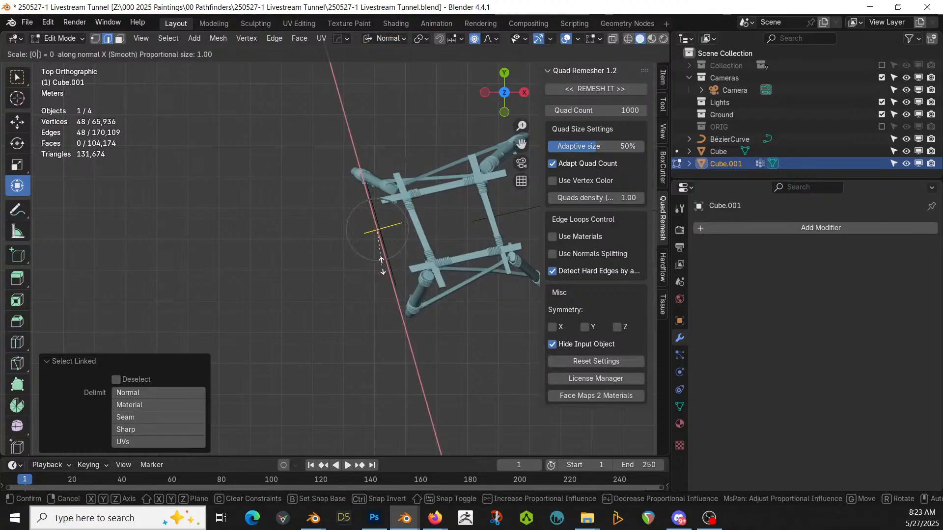
key("Escape")
- Flatten the cavern opening's edge loop by scaling it to 0 along its normal Z axis
key("s")
key("z")
key("0")
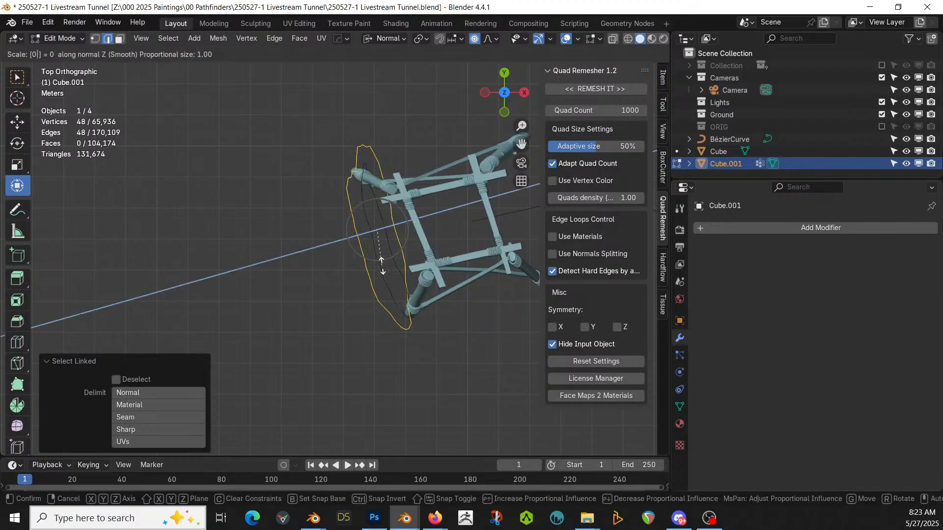
key("Return")
middle_click_drag(383, 267, 407, 185)
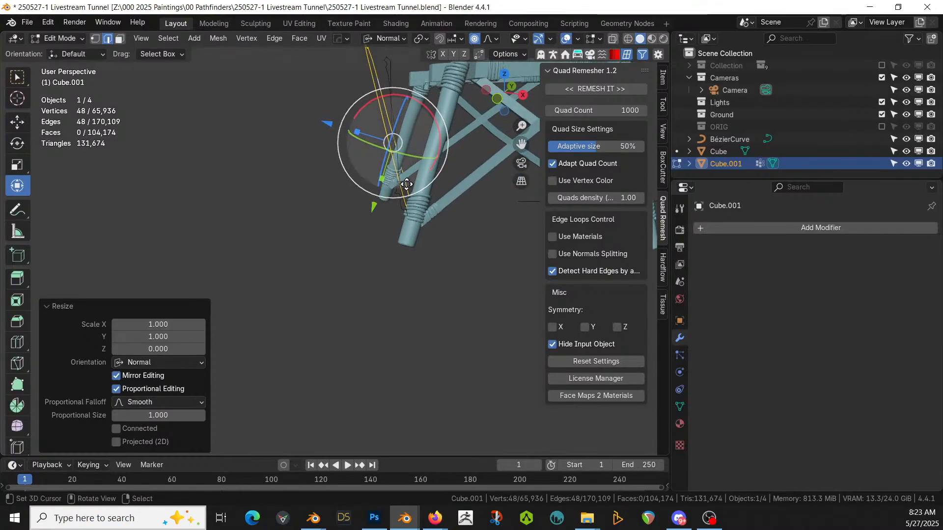
- Limit proportional editing to connected geometry and reposition the flattened loop beside the tunnel's end
key("g")
right_click(396, 189)
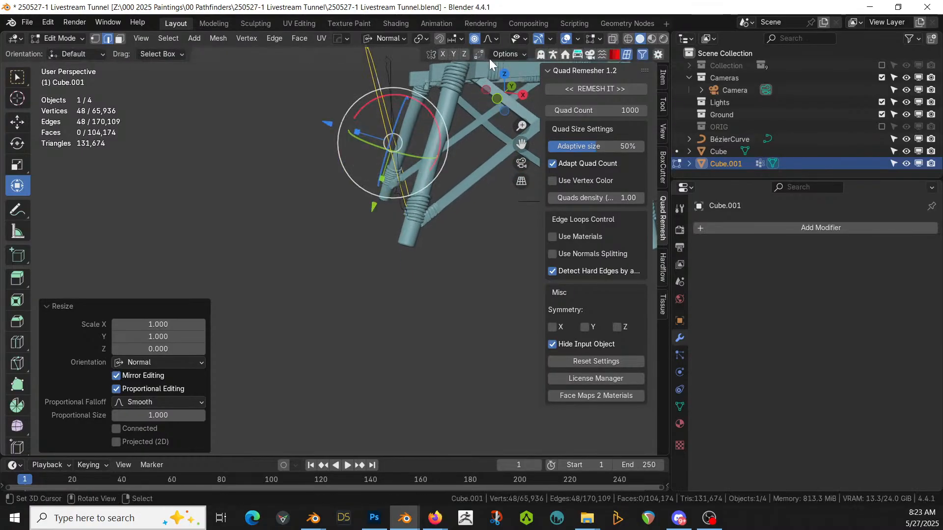
left_click(497, 38)
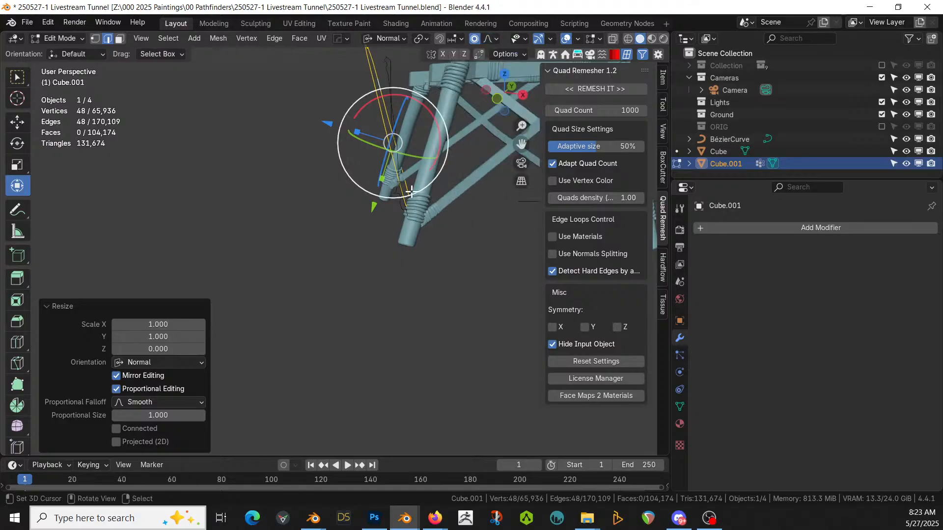
key("g")
left_click(395, 197)
middle_click_drag(411, 226, 361, 229)
- Reveal the hidden geometry, add the tunnel's end loop to the selection and join both loops with Bridge Edge Loops
key("alt+h")
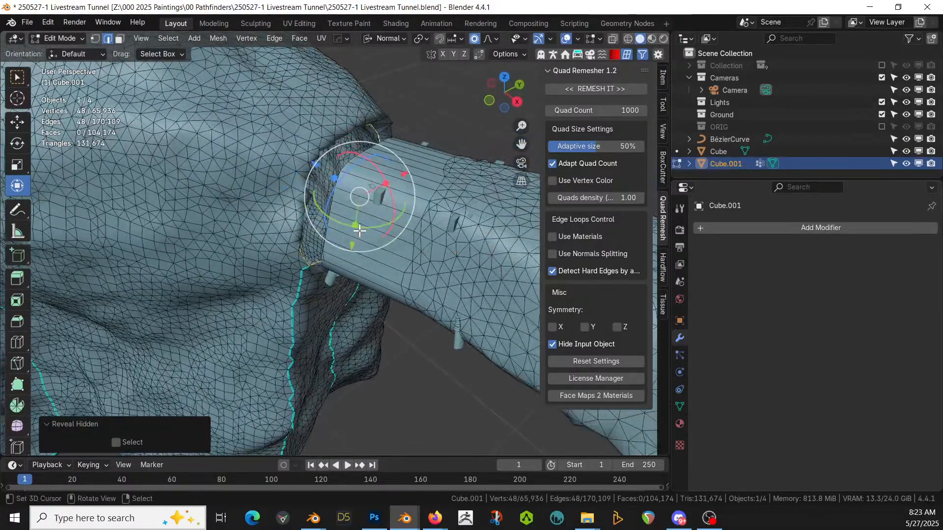
left_click(329, 222, "alt+shift")
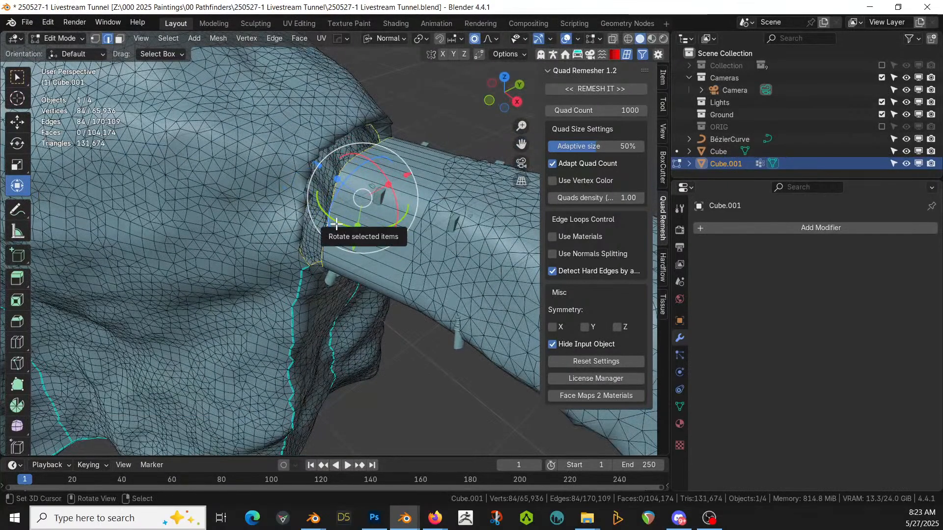
key("ctrl+e")
left_click(334, 219)
middle_click_drag(334, 219, 257, 231)
scroll(269, 254, "up", 8)
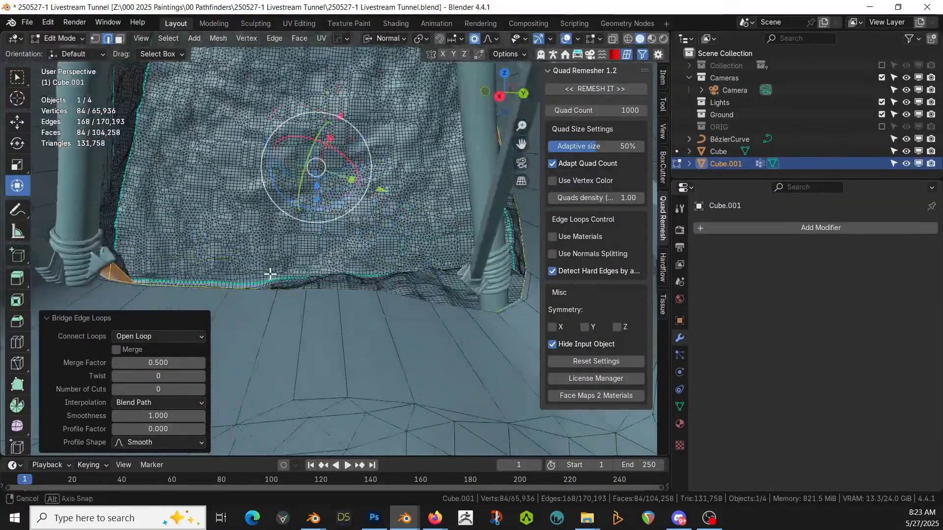
key("Tab")
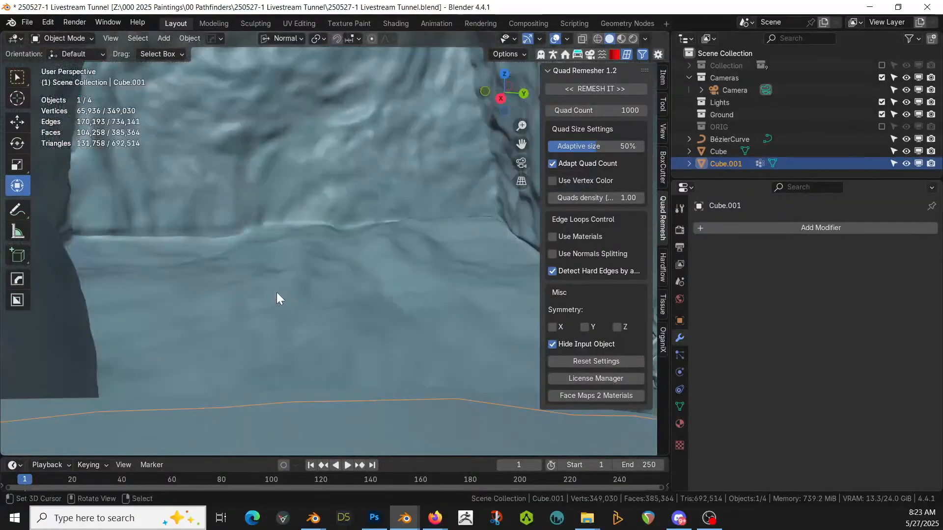
scroll(276, 293, "down", 8)
middle_click_drag(276, 293, 26, 278)
scroll(32, 283, "up", 4)
middle_click_drag(175, 323, 207, 366)
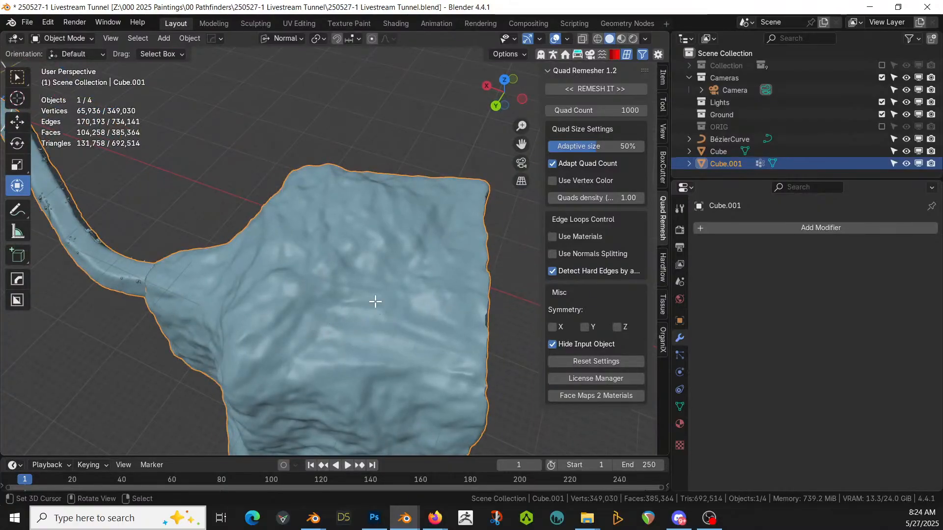
- Reopen the joined mesh for editing and try circle-selecting a patch on the cavern from above
key("Tab")
scroll(383, 280, "up", 2)
key("KP_7")
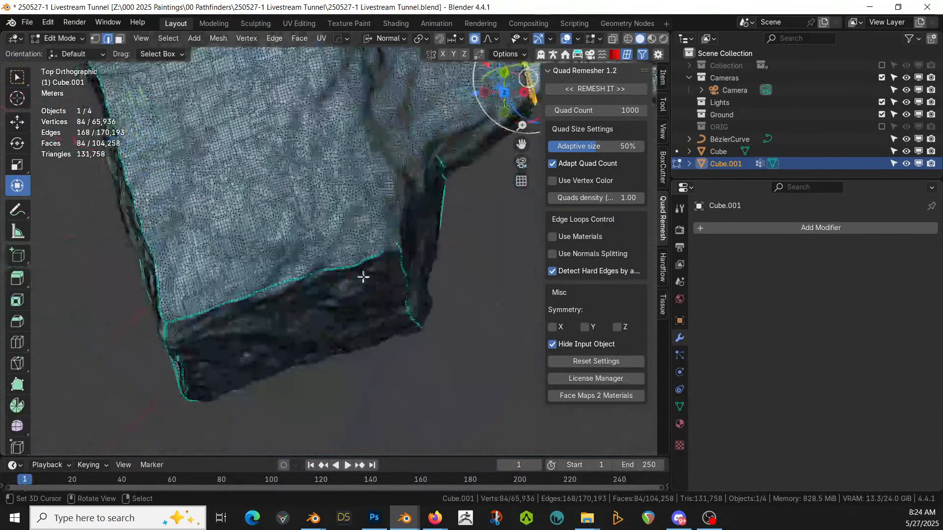
middle_click_drag(325, 216, 361, 381, "shift")
key("c")
left_click_drag(293, 292, 303, 290)
key("Escape")
mouse_move(299, 296)
middle_mouse_down()
mouse_move(220, 312)
mouse_move(236, 263)
mouse_move(208, 246)
mouse_move(298, 281)
middle_mouse_up()
left_click(384, 228)
key("KP_7")
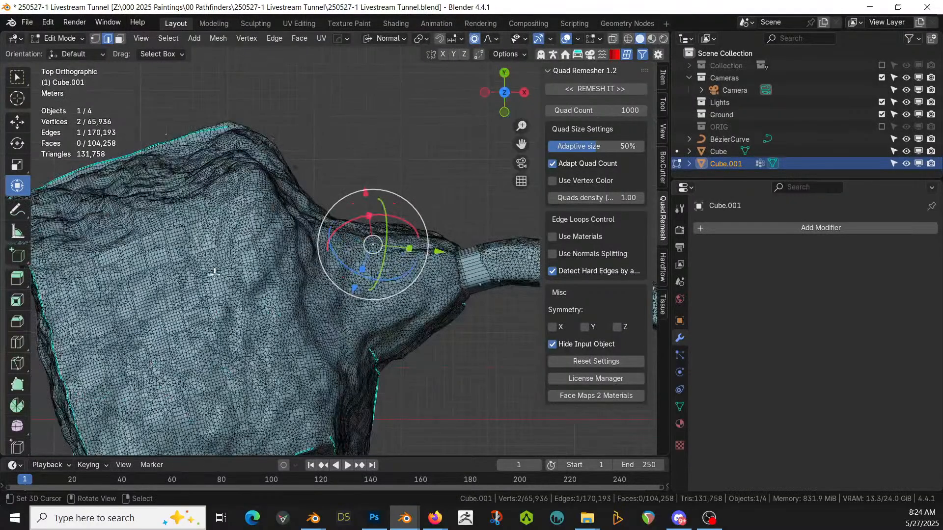
- Circle-select a broad patch of the cavern's roof from the top view
key("c")
mouse_move(167, 314)
left_mouse_down()
mouse_move(211, 319)
mouse_move(179, 318)
left_mouse_up()
key("Escape")
middle_click_drag(216, 323, 283, 297)
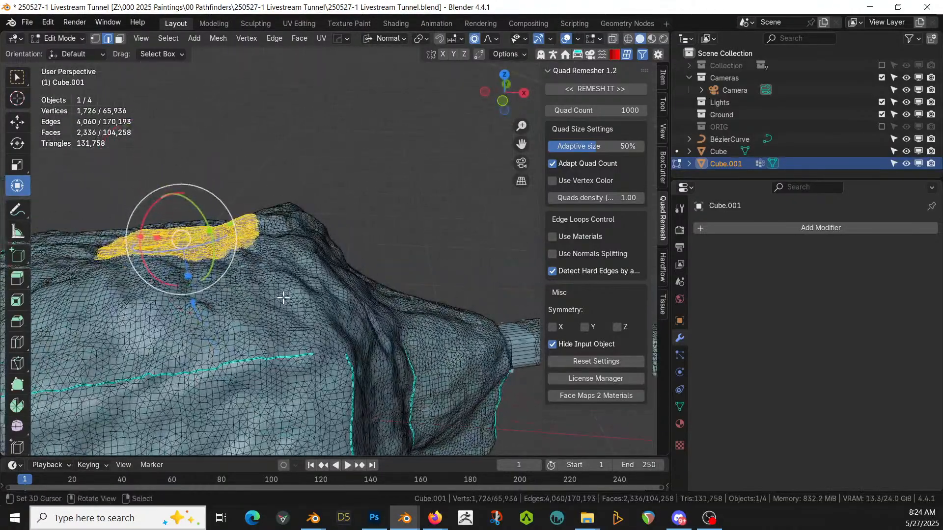
key("g")
key("z")
key("Escape")
mouse_move(281, 257)
middle_mouse_down()
mouse_move(282, 326)
mouse_move(329, 318)
mouse_move(311, 299)
mouse_move(311, 275)
middle_mouse_up()
key("c")
key("Escape")
- Raise the selected roof patch about 12 m along its normal Z axis, using a proportional size of about 9 m
key("g")
key("z")
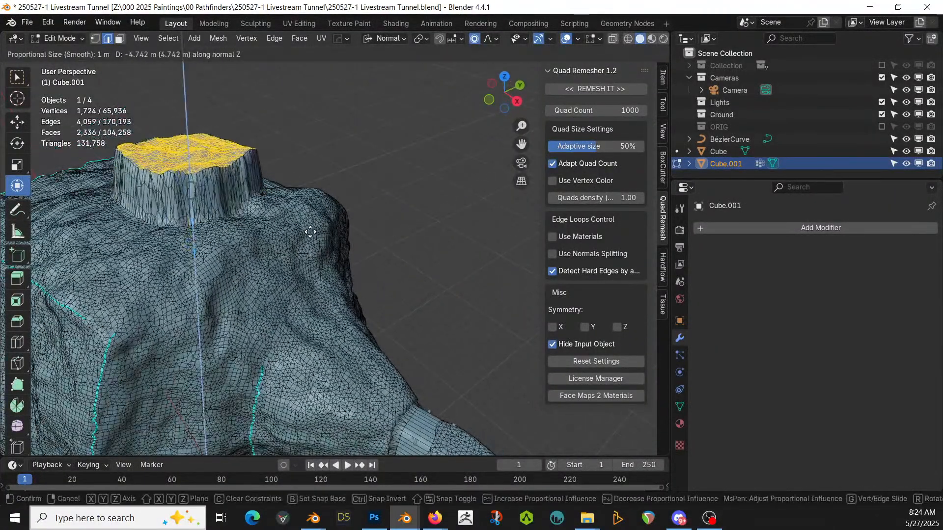
scroll(311, 204, "down", 4)
scroll(302, 196, "down", 4)
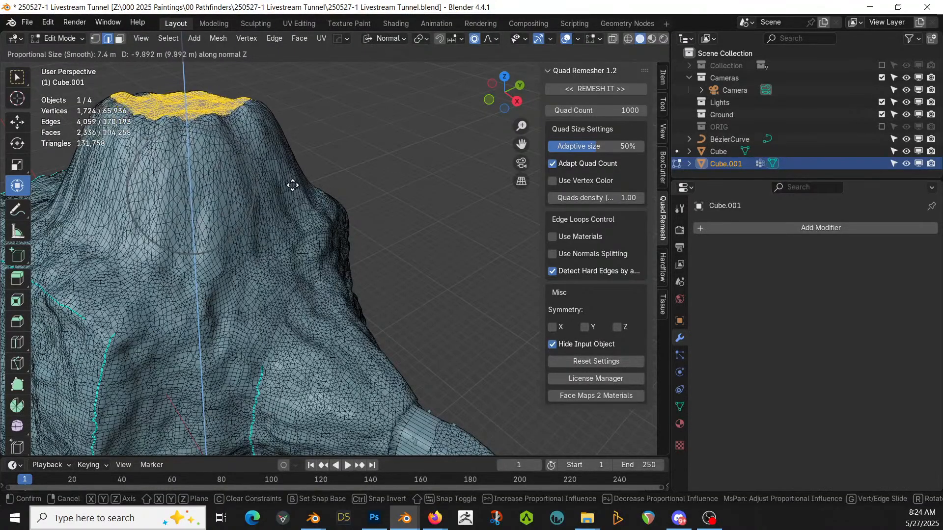
left_click(290, 164)
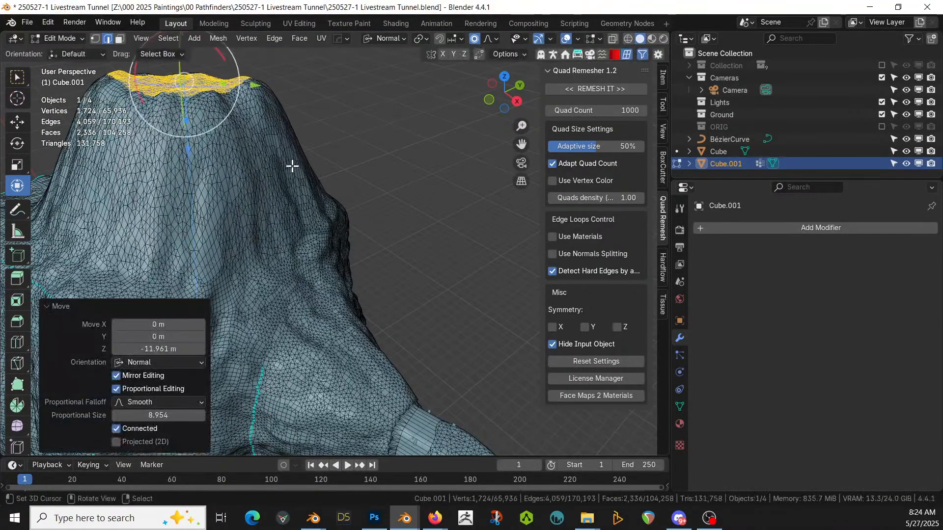
scroll(311, 238, "down", 3)
mouse_move(332, 265)
middle_mouse_down()
mouse_move(304, 267)
mouse_move(335, 277)
middle_mouse_up()
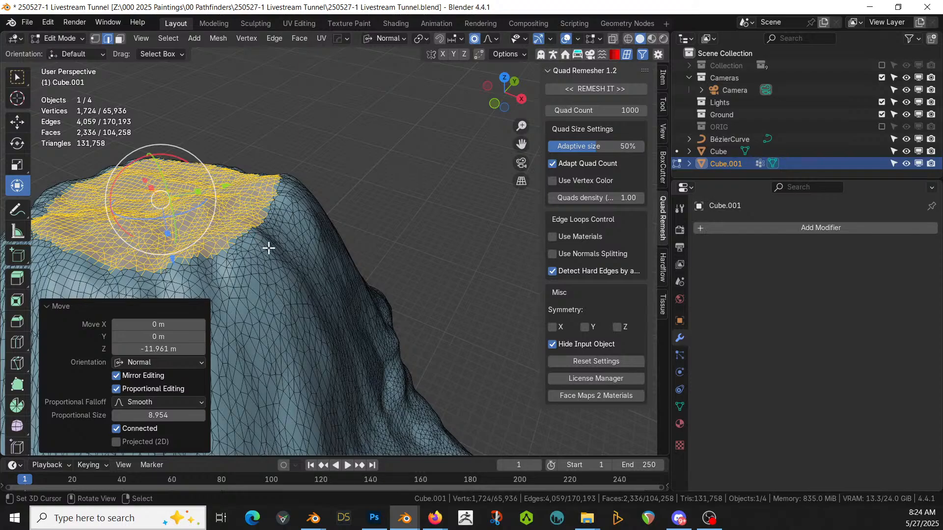
- Enlarge the raised roof patch to about 1.38 times its size, using a proportional size of about 2.6 m
key("s")
scroll(275, 251, "up", 7)
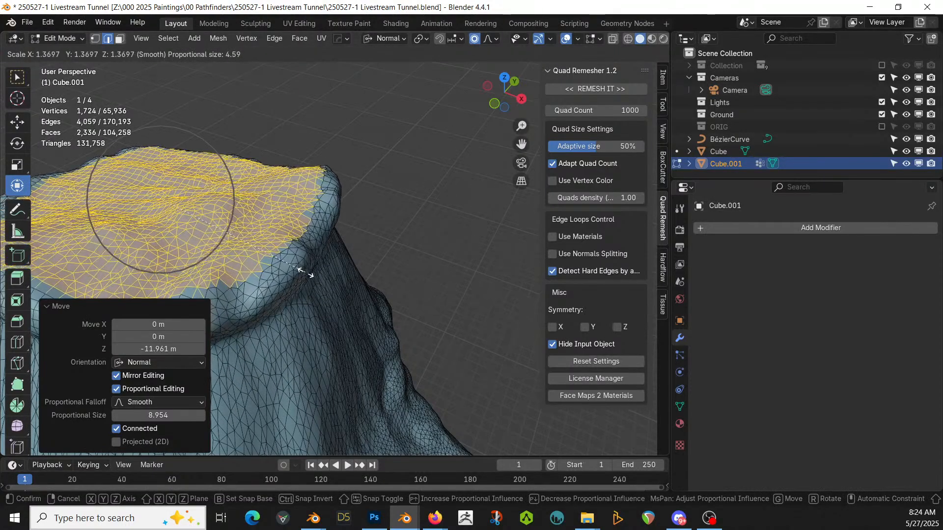
scroll(305, 271, "up", 6)
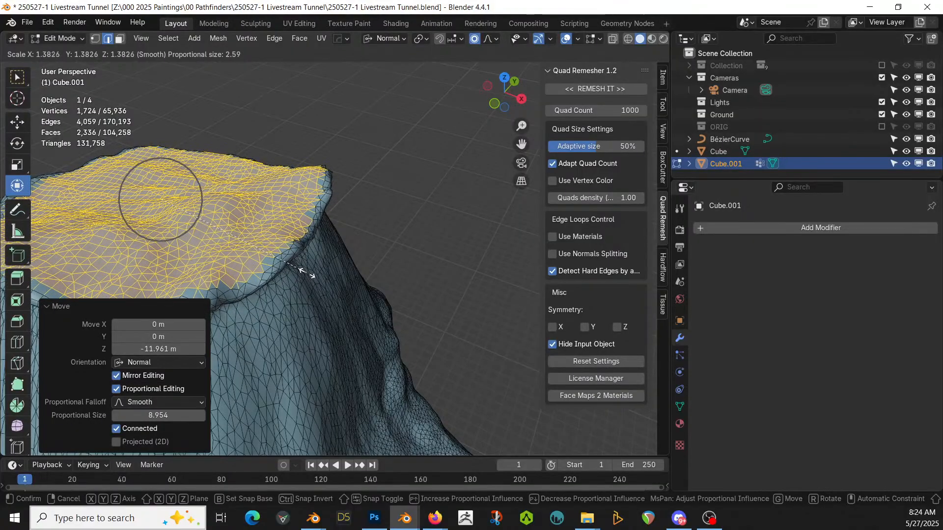
left_click(305, 269)
middle_click_drag(305, 269, 339, 275)
- Try deleting the faces of the raised roof patch and undo the deletion
key("x")
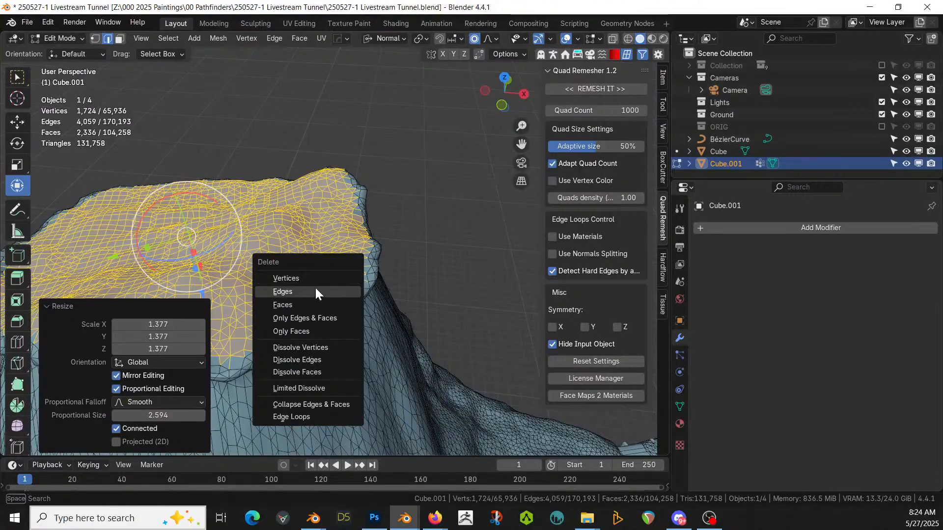
left_click(313, 302)
middle_click_drag(312, 302, 325, 277)
middle_click_drag(325, 277, 344, 370, "ctrl")
key("ctrl+z")
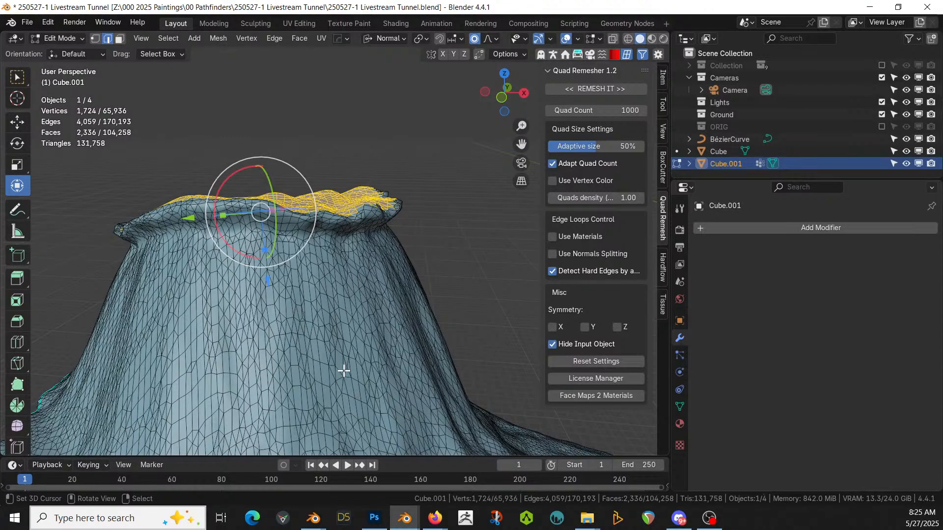
- Clear the roof patch selection and return the mesh to Object Mode
left_click(308, 143)
middle_click_drag(308, 143, 309, 218)
key("KP_7")
middle_click_drag(296, 268, 325, 326)
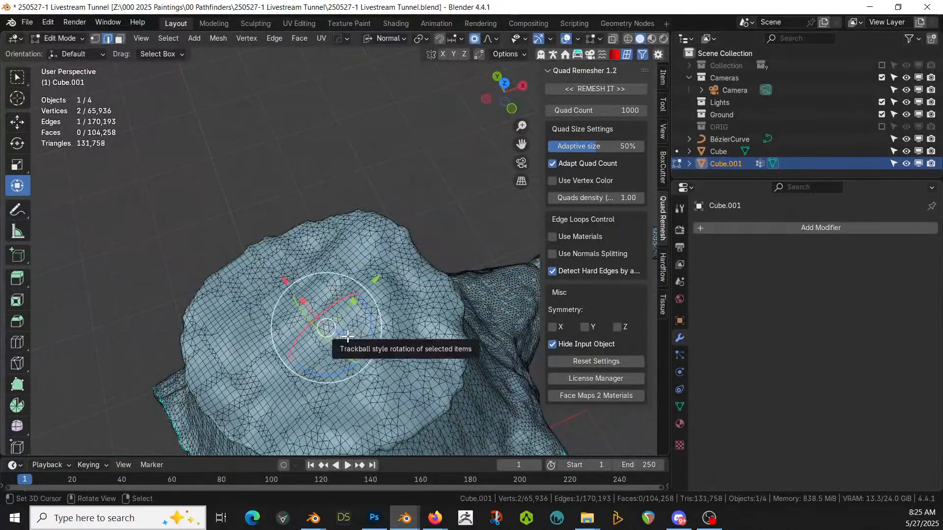
key("Tab")
- Add a UV sphere on top of the raised roof and scale it up about 10.7 times
key("shift+a")
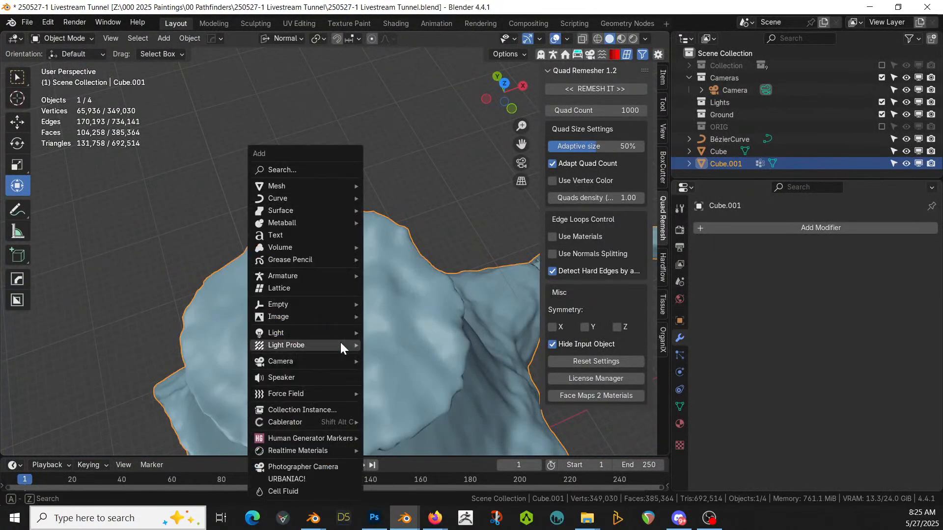
mouse_move(311, 187)
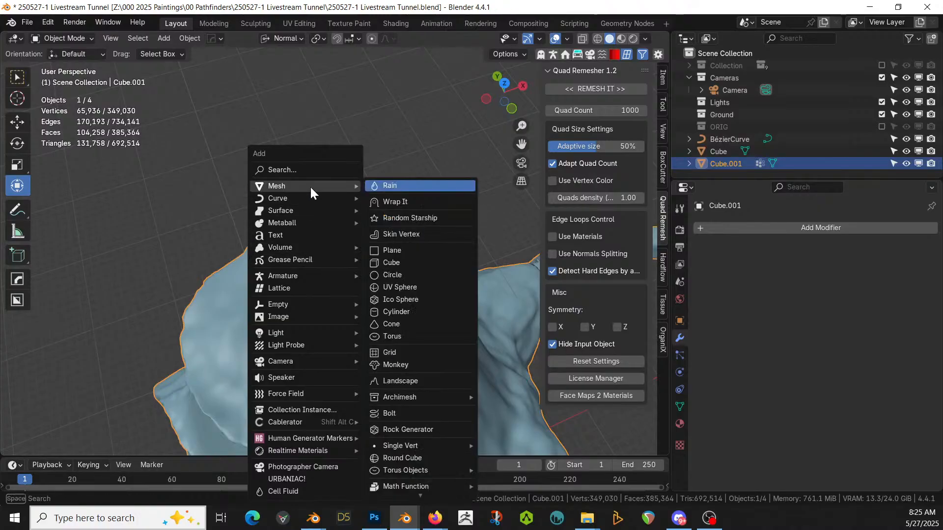
left_click(408, 287)
key("s")
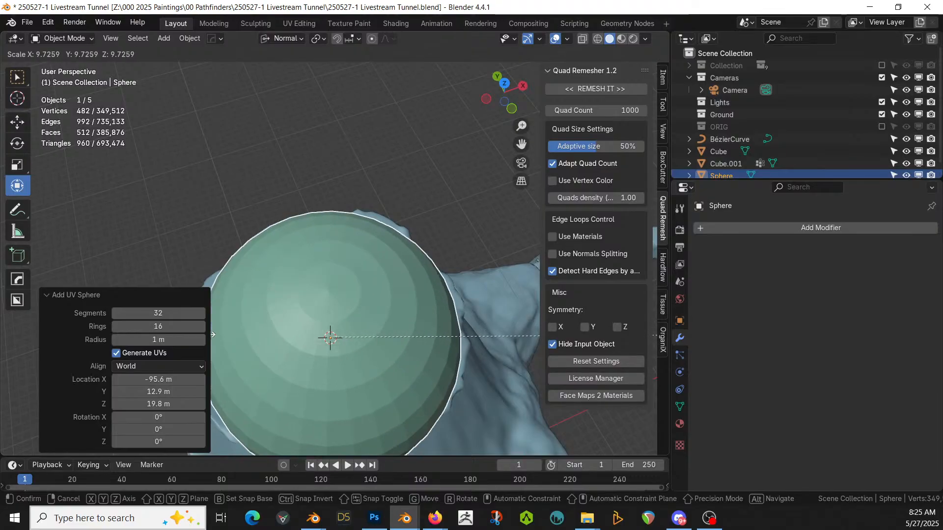
left_click(258, 323)
scroll(210, 317, "down", 2)
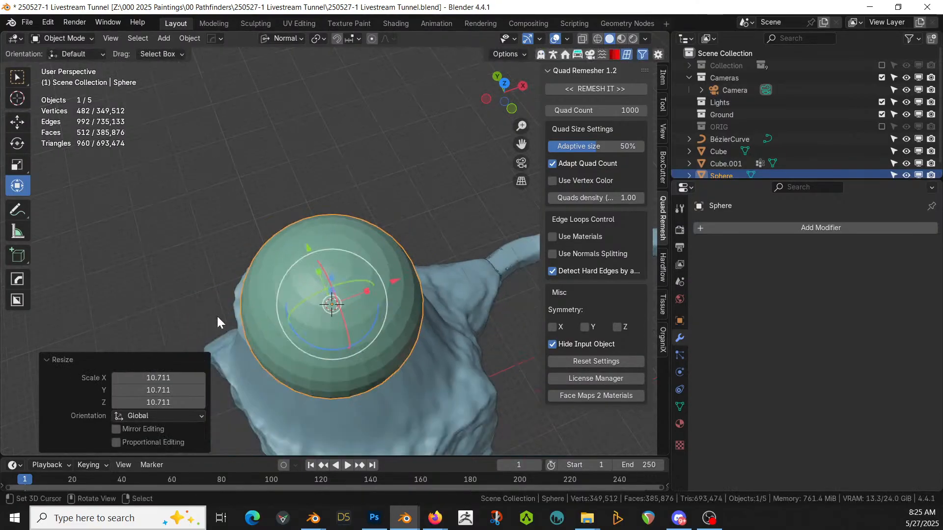
middle_click_drag(210, 317, 225, 240)
- Move the sphere up about 5.4 m over the raised roof and apply its rotation and scale
key("h")
key("alt+h")
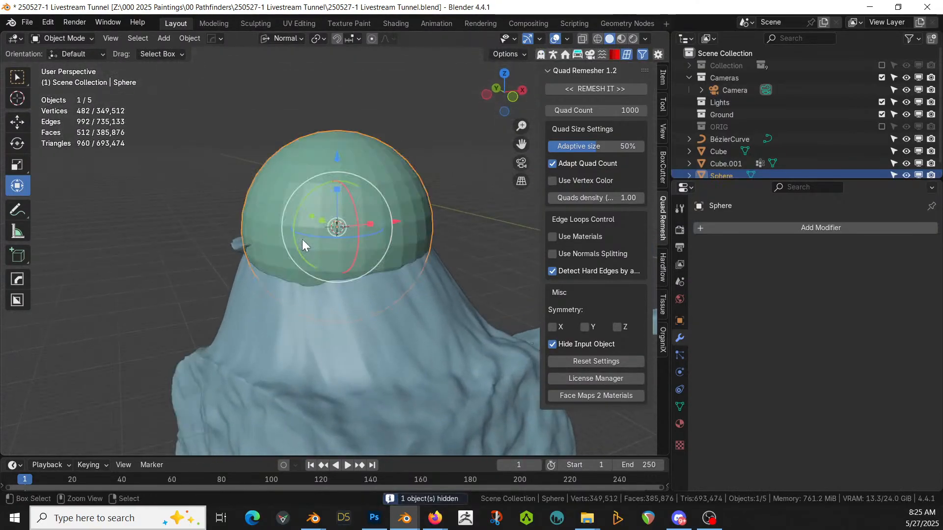
key("g")
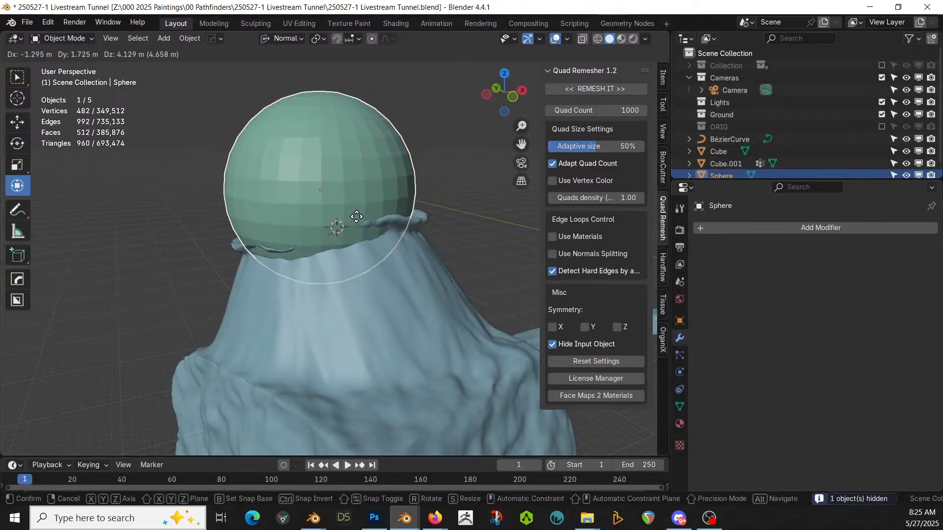
left_click(361, 205)
middle_click_drag(362, 205, 415, 243)
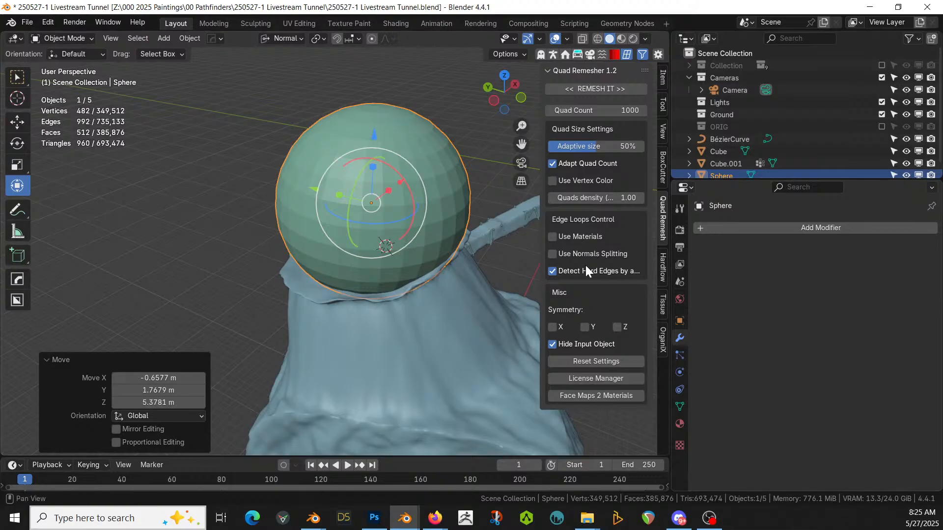
key("ctrl+a")
left_click(363, 237)
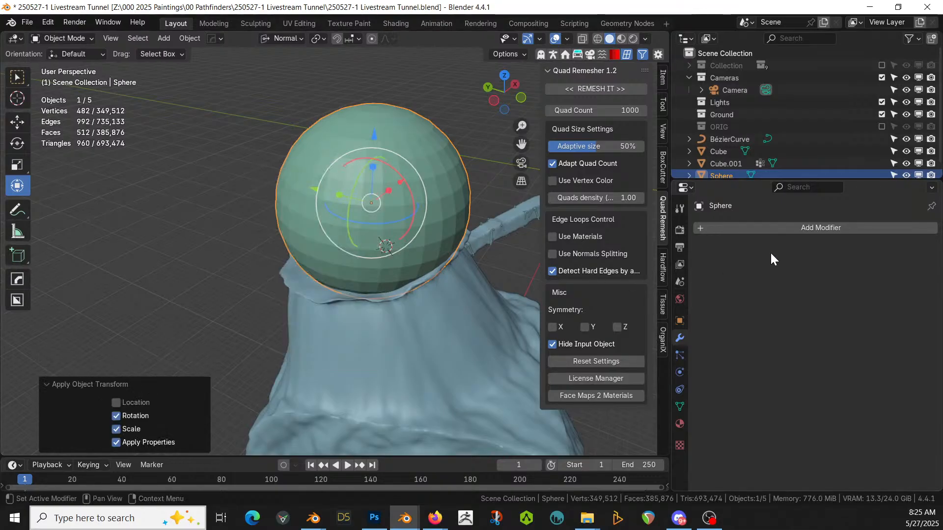
- Add a Terrainer_Base modifier to the sphere and set its strength to 5
left_click(781, 229)
mouse_move(782, 227)
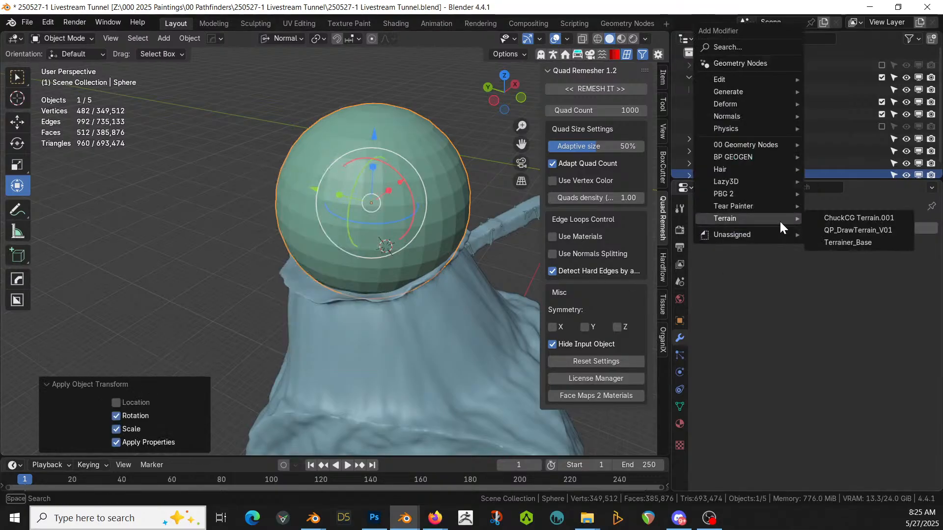
left_click(867, 242)
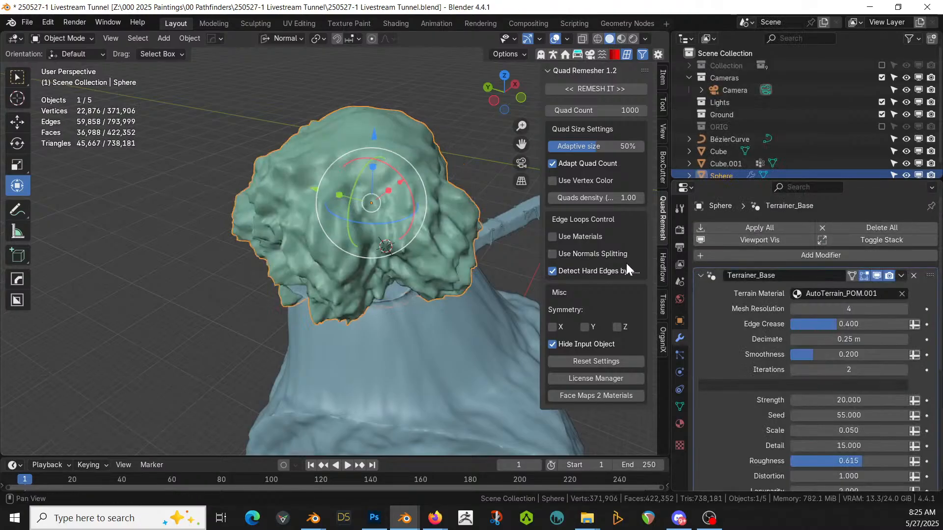
left_click(835, 399)
type("5")
key("Return")
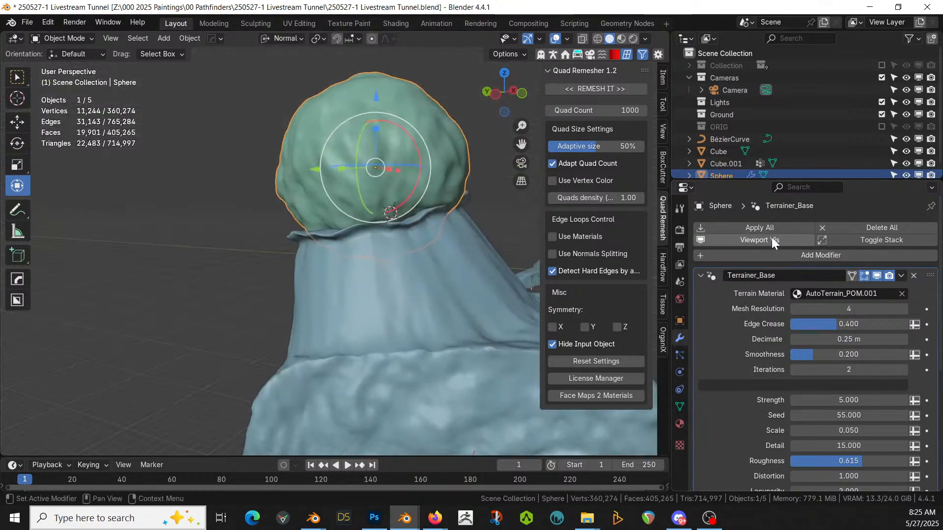
- Apply the sphere's modifier and subtract the sphere from the cavern mesh with a HardOps difference boolean
left_click(746, 225)
left_click(461, 245, "shift")
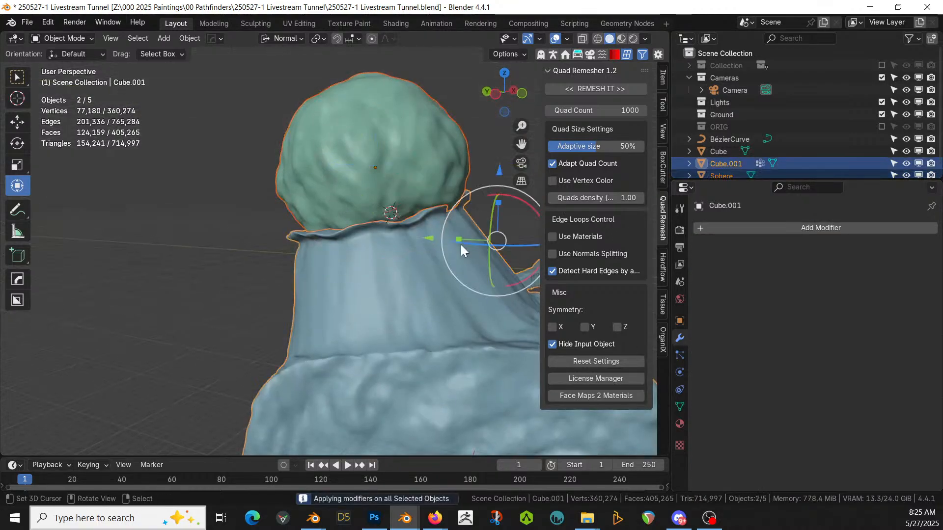
key("ctrl+KP_Subtract")
middle_click_drag(460, 245, 393, 237)
scroll(345, 266, "up", 4)
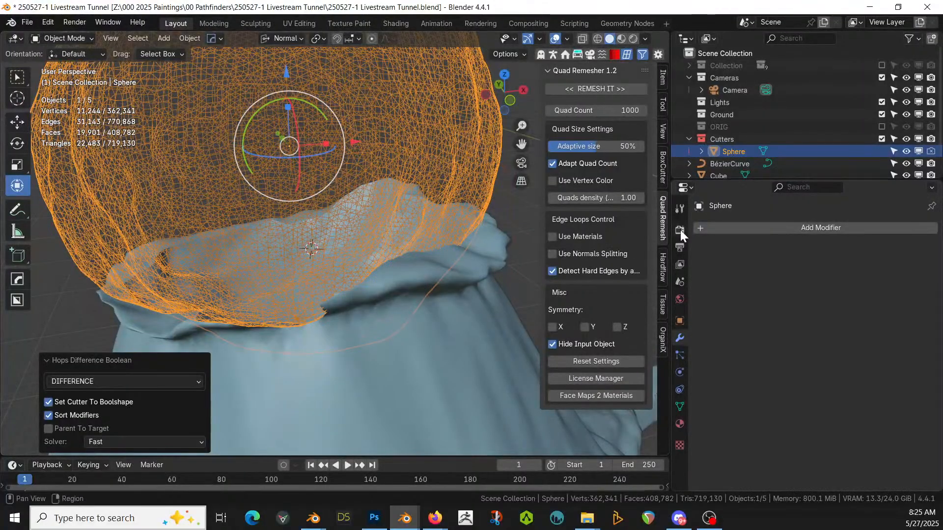
scroll(488, 260, "down", 5)
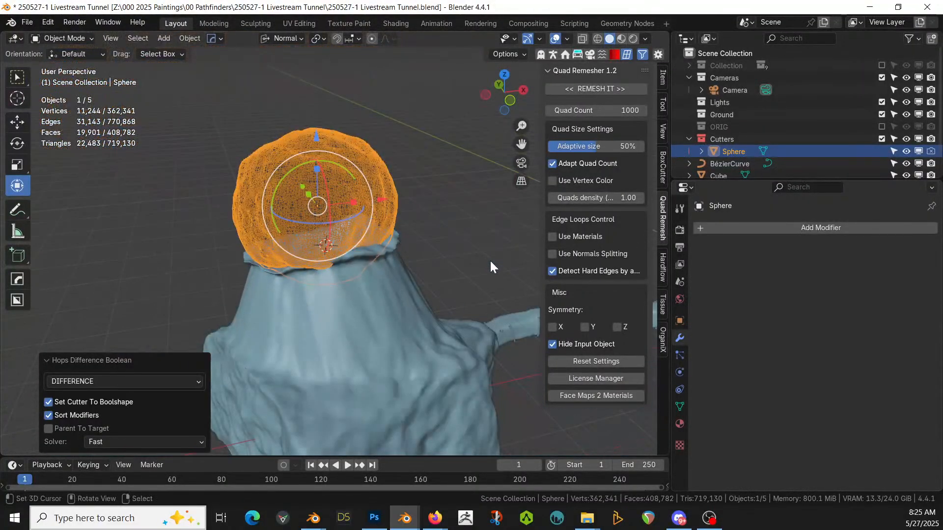
- Switch the cavern's Boolean modifier to the Exact solver and apply it
left_click(407, 300)
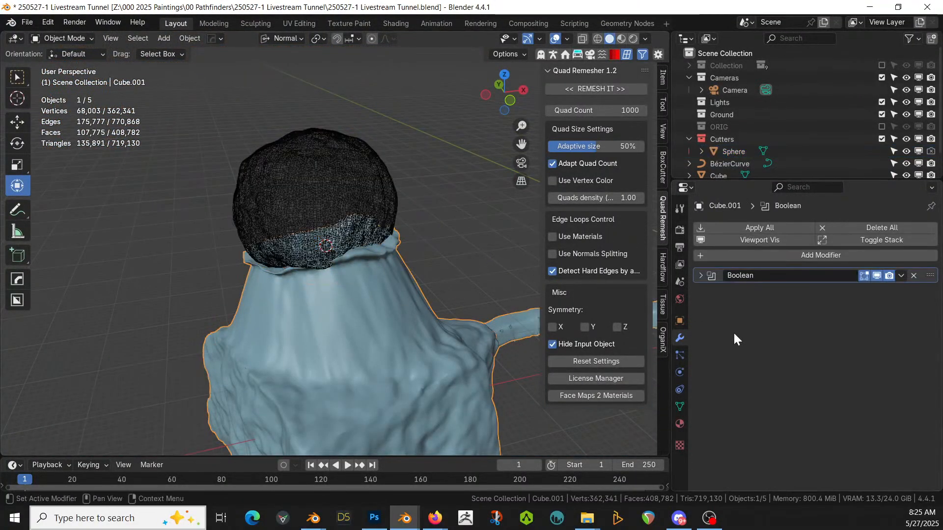
left_click(701, 276)
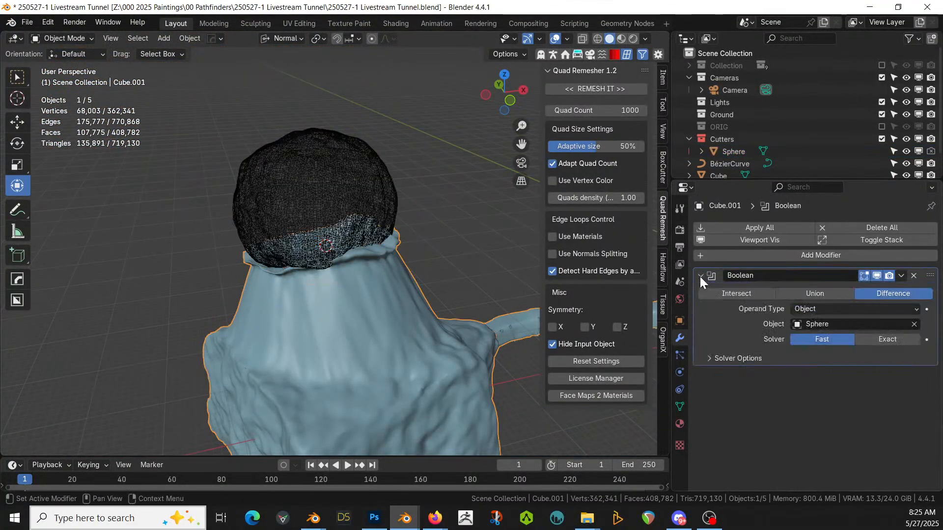
left_click(879, 338)
scroll(484, 319, "up", 3)
mouse_move(466, 341)
middle_mouse_down()
mouse_move(491, 361)
mouse_move(502, 338)
mouse_move(463, 325)
middle_mouse_up()
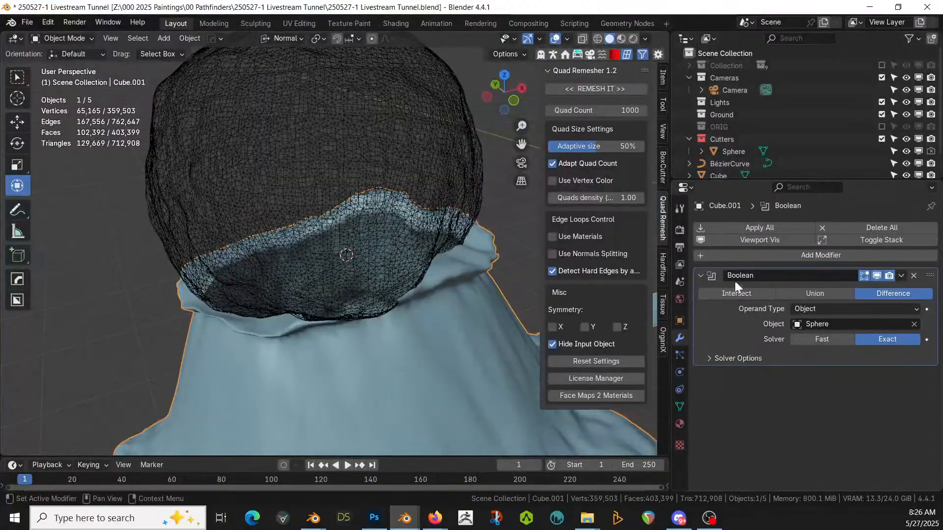
left_click(755, 228)
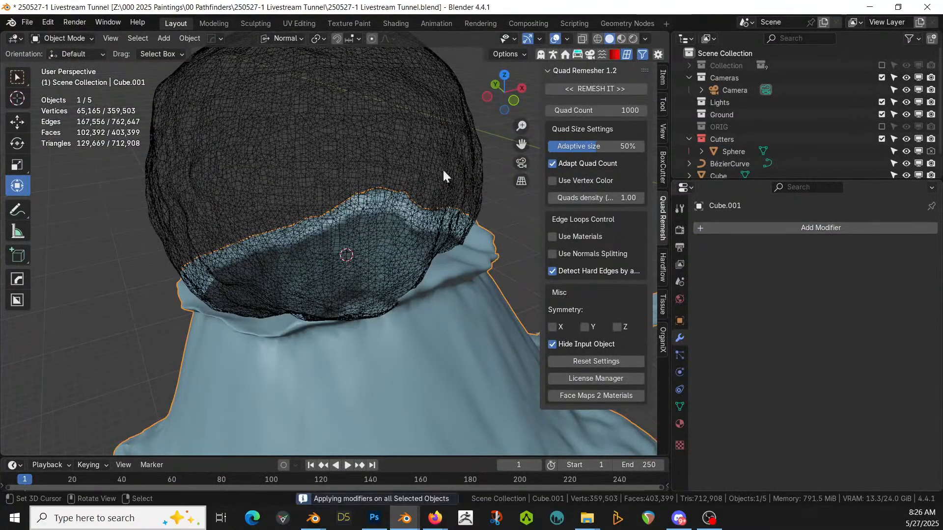
- Delete the sphere cutter above the roof opening and save the file
left_click(427, 124)
key("Delete")
mouse_move(426, 124)
middle_mouse_down()
mouse_move(446, 315)
mouse_move(468, 294)
mouse_move(403, 242)
mouse_move(371, 249)
mouse_move(386, 69)
mouse_move(352, 120)
mouse_move(322, 41)
mouse_move(333, 435)
mouse_move(420, 422)
mouse_move(401, 454)
mouse_move(313, 428)
middle_mouse_up()
scroll(408, 352, "down", 2)
scroll(407, 352, "down", 3)
mouse_move(410, 351)
middle_mouse_down()
mouse_move(358, 417)
mouse_move(295, 73)
mouse_move(238, 144)
mouse_move(216, 126)
middle_mouse_up()
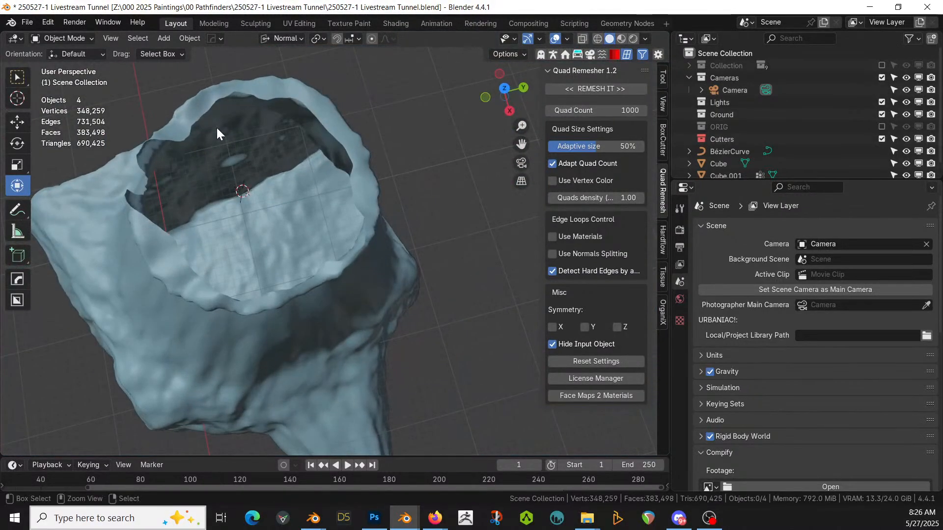
key("ctrl+s")
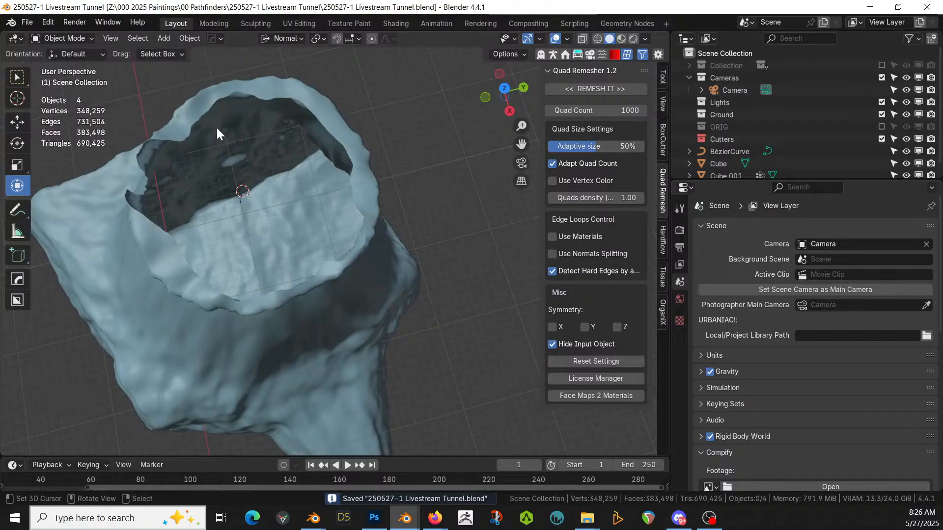
- Add a 2 m plane inside the cavern at the mouth of the mine tunnel
mouse_move(281, 200)
middle_mouse_down()
mouse_move(395, 228)
mouse_move(437, 183)
mouse_move(319, 208)
mouse_move(378, 197)
mouse_move(404, 167)
mouse_move(384, 169)
mouse_move(369, 193)
mouse_move(372, 177)
mouse_move(325, 243)
mouse_move(317, 384)
mouse_move(307, 386)
middle_mouse_up()
scroll(240, 256, "up", 2)
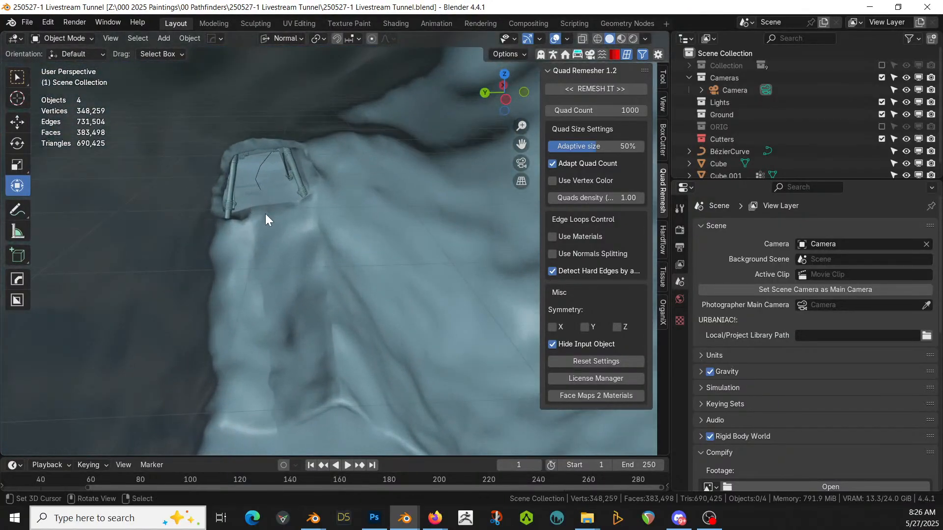
key("shift+a")
mouse_move(263, 223)
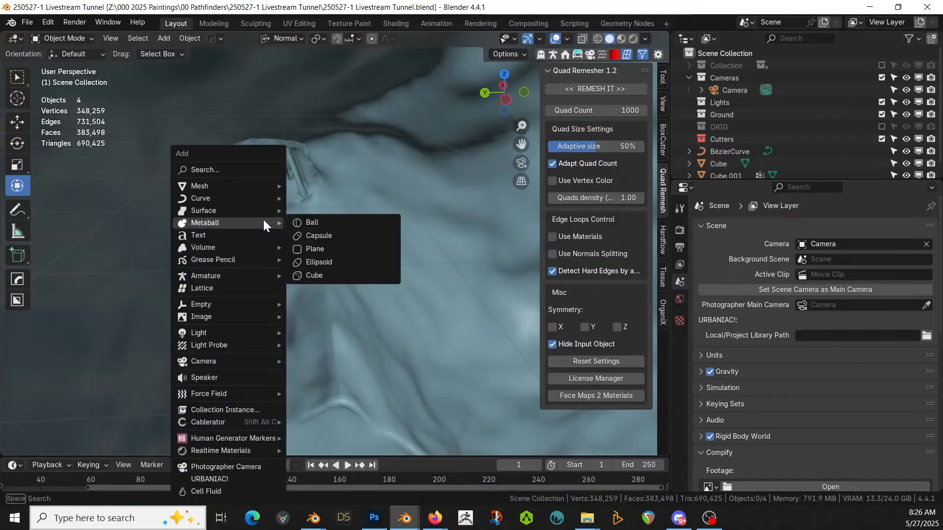
mouse_move(257, 186)
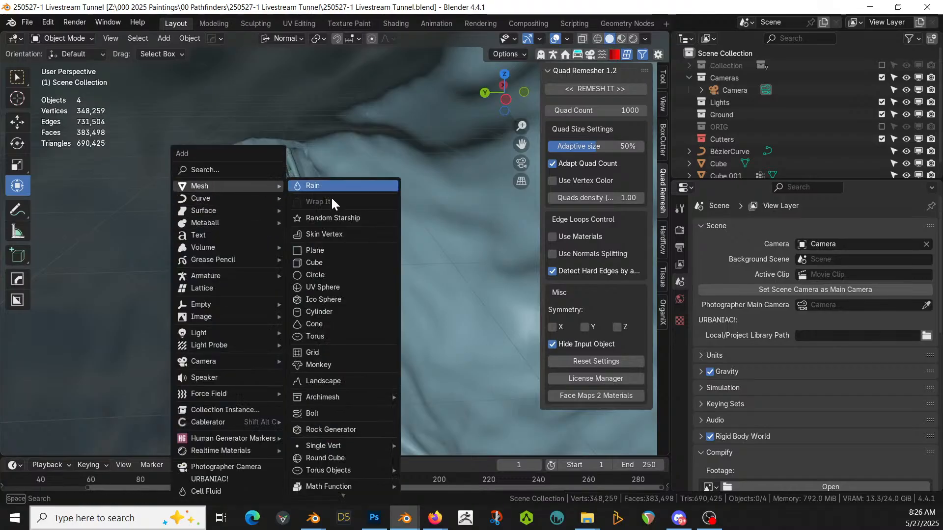
left_click(336, 250)
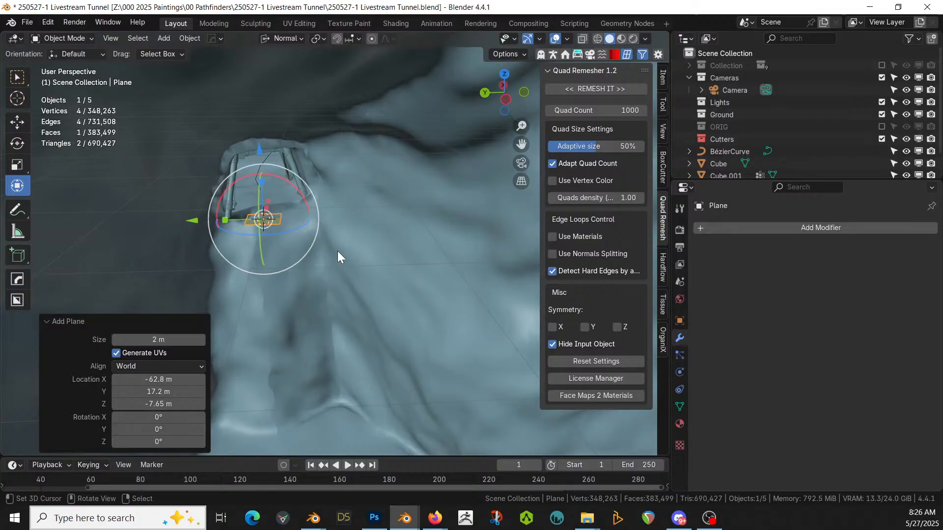
key("KP_Decimal")
middle_click_drag(325, 255, 329, 320)
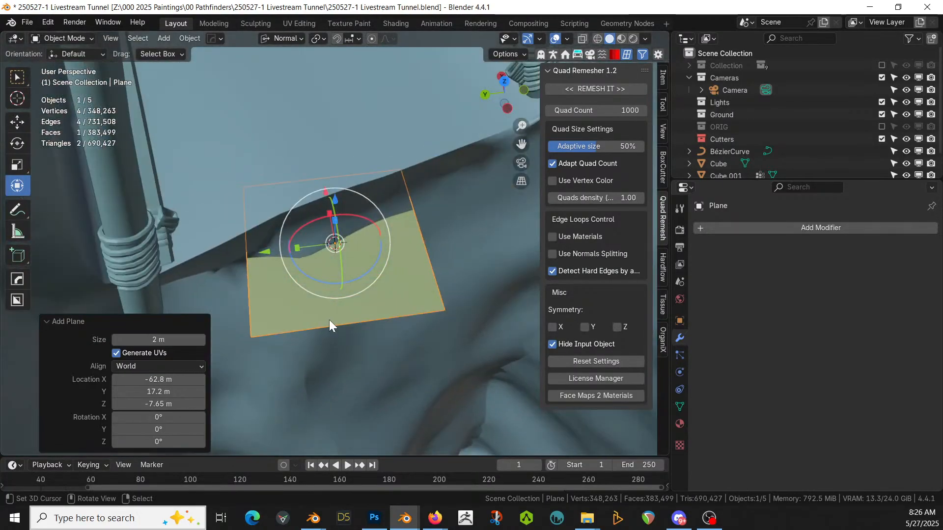
- Rotate the plane about 19° around its Z axis to line it up with the tunnel entrance
key("r")
right_click(444, 324)
key("r")
key("z")
left_click(486, 298)
middle_click_drag(485, 297, 297, 260)
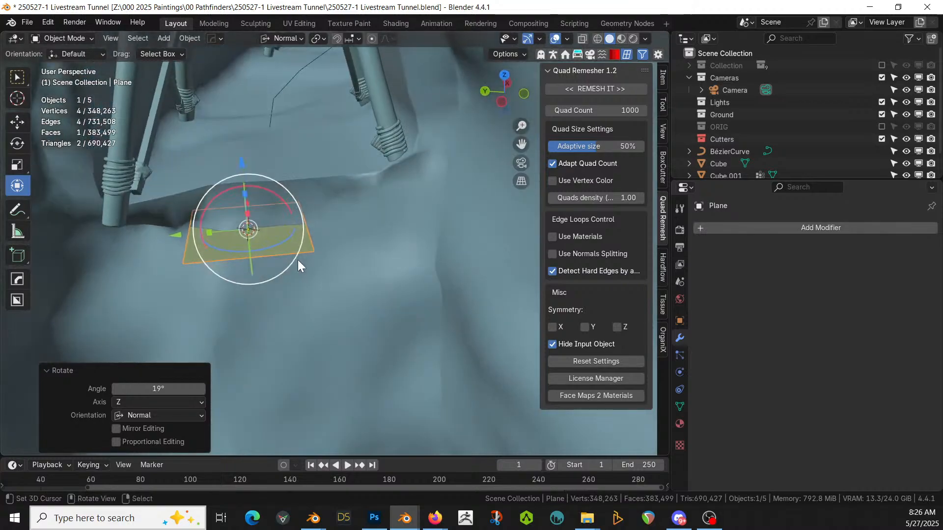
- Select the cavern mesh and open it in Edit Mode
scroll(298, 260, "down", 2)
scroll(336, 287, "down", 7)
middle_click_drag(336, 286, 239, 320)
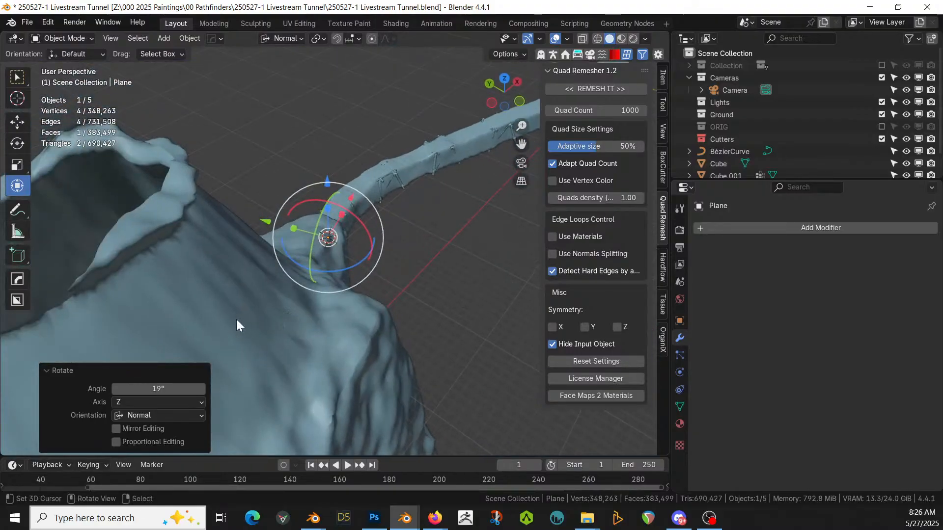
left_click(220, 276)
key("Tab")
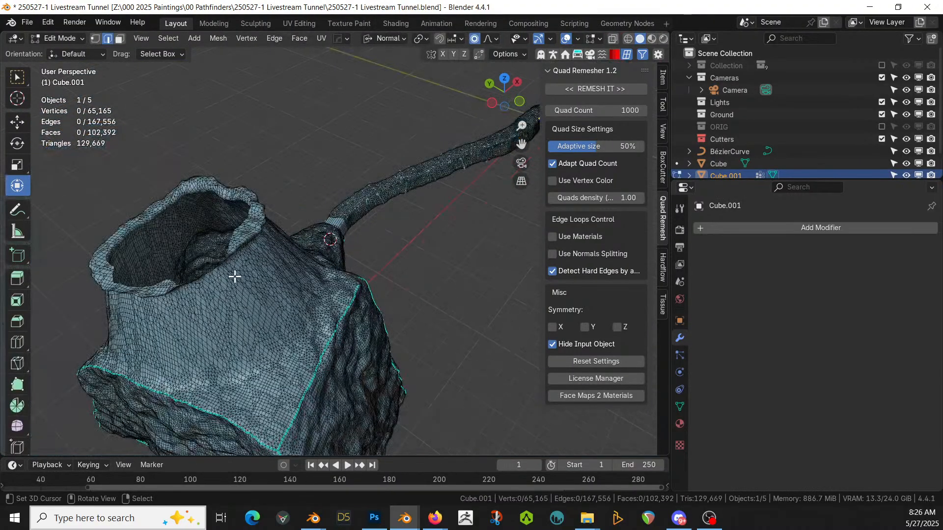
middle_click_drag(242, 266, 273, 367)
left_click(280, 371)
key("l")
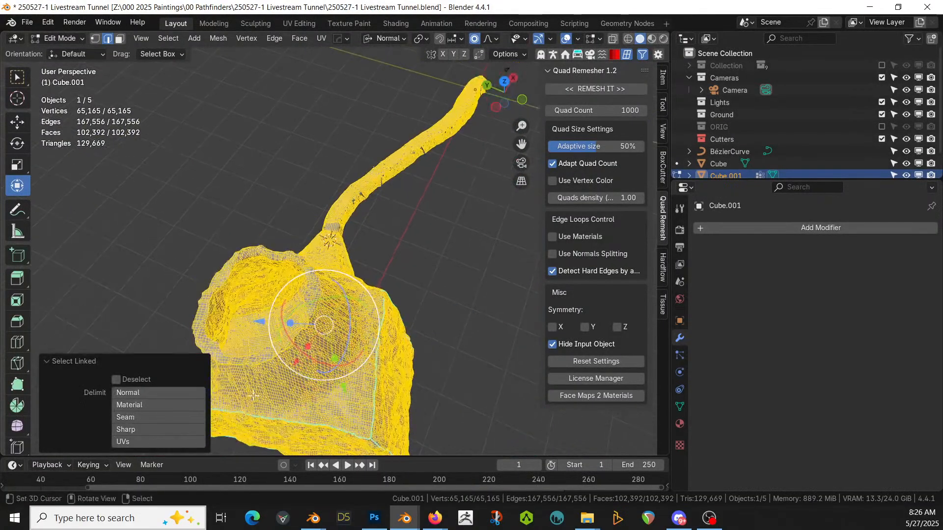
left_click(161, 428)
middle_click_drag(242, 417, 215, 369)
left_click(411, 414)
- Separate the cavern's upper part, including the raised roof, into its own object from a see-through right view and return to Object Mode
middle_click_drag(374, 390, 408, 381)
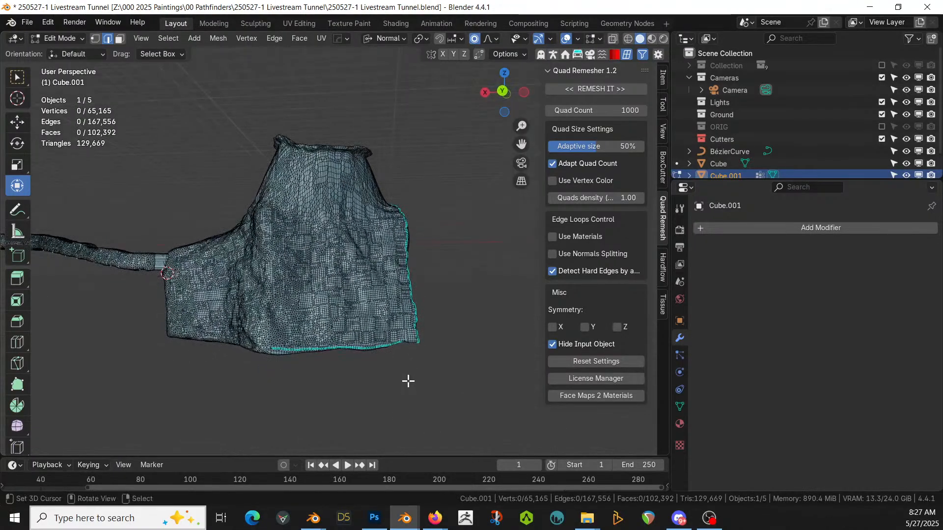
key("KP_1")
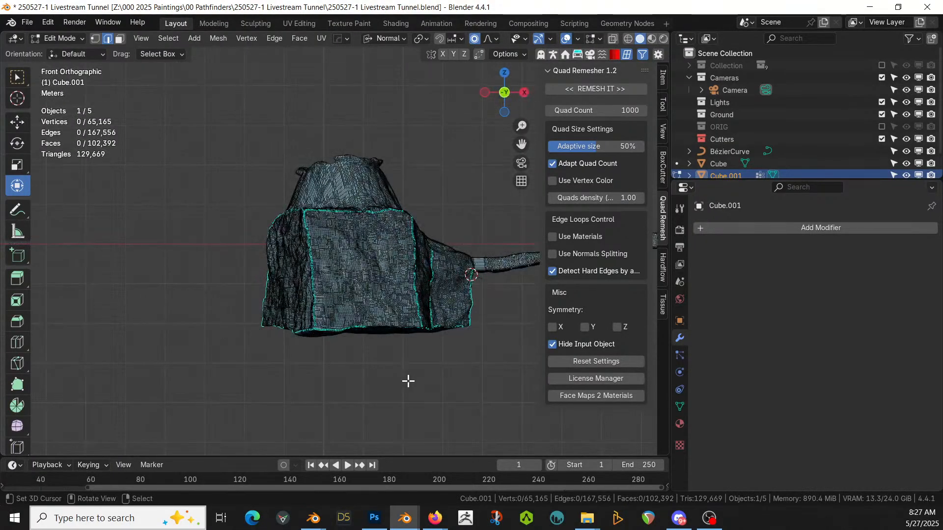
key("KP_3")
key("alt+z")
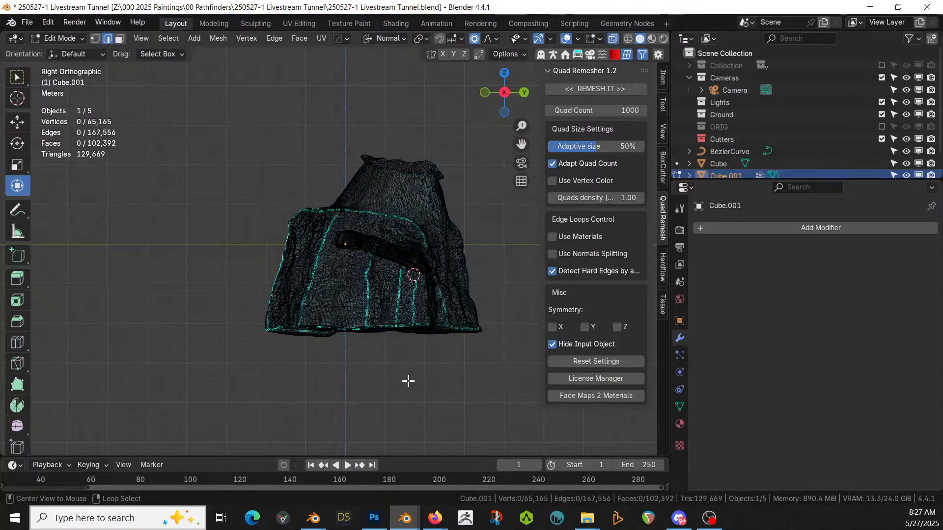
left_click_drag(263, 104, 504, 221)
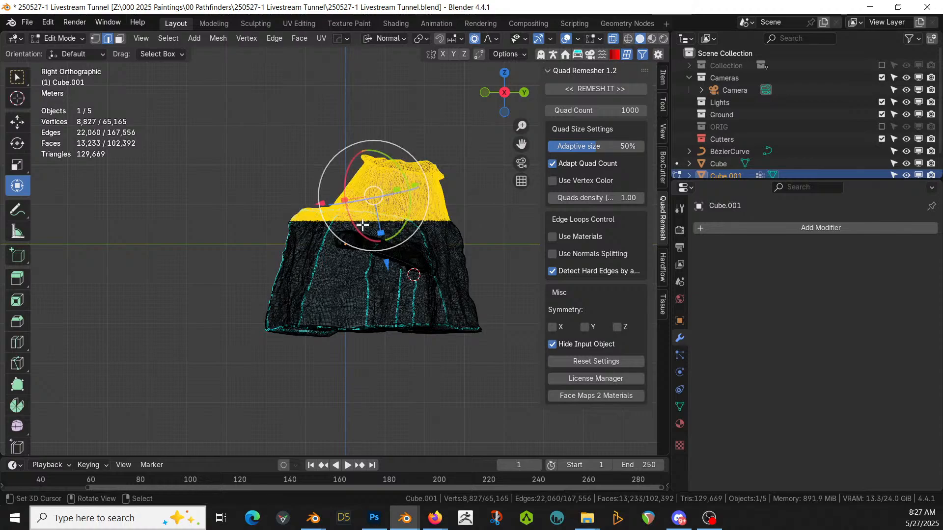
key("p")
left_click(362, 223)
key("Tab")
middle_click_drag(363, 225, 353, 272)
key("alt+z")
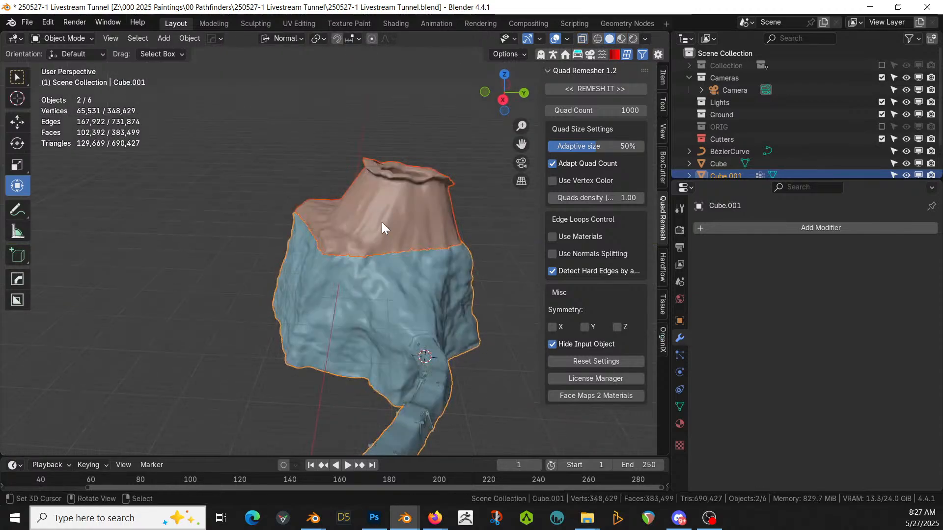
- Move the separated roof into a new collection named Ceiling and exclude that collection from the view layer
left_click(382, 223)
key("m")
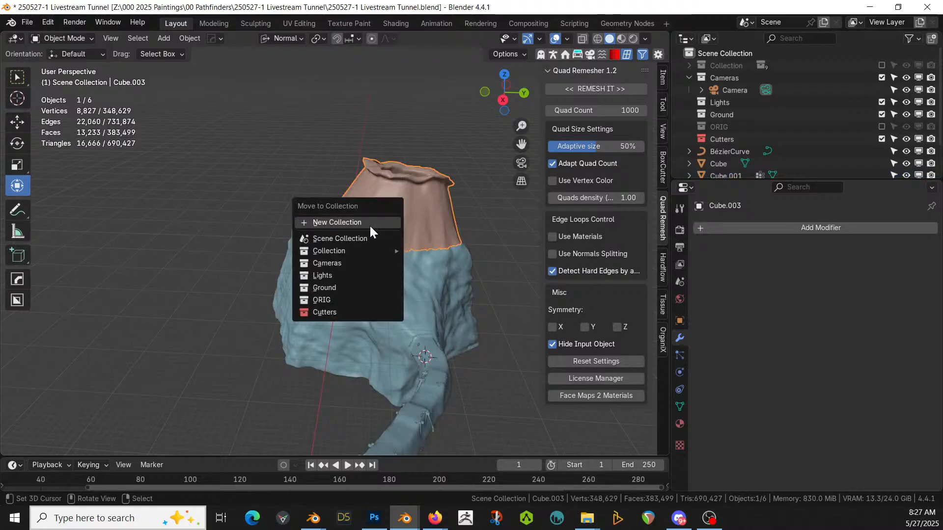
left_click(366, 223)
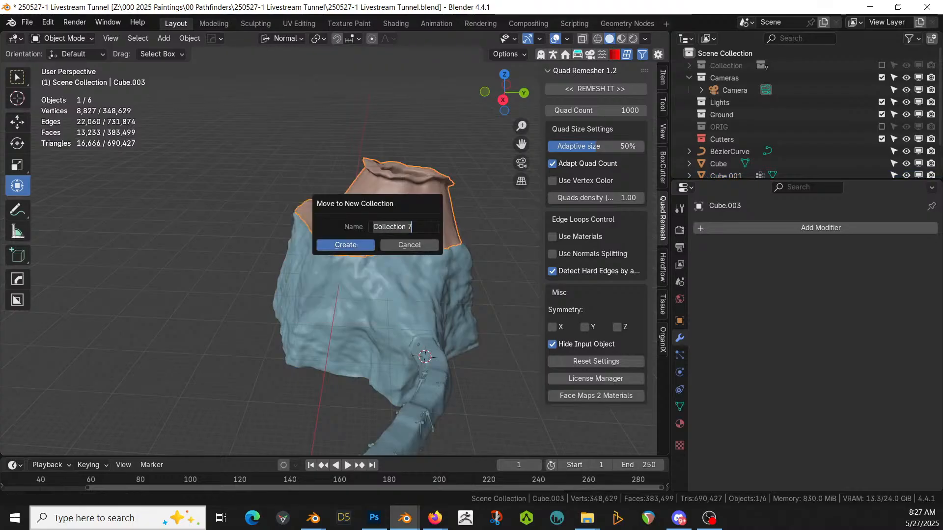
key("Return")
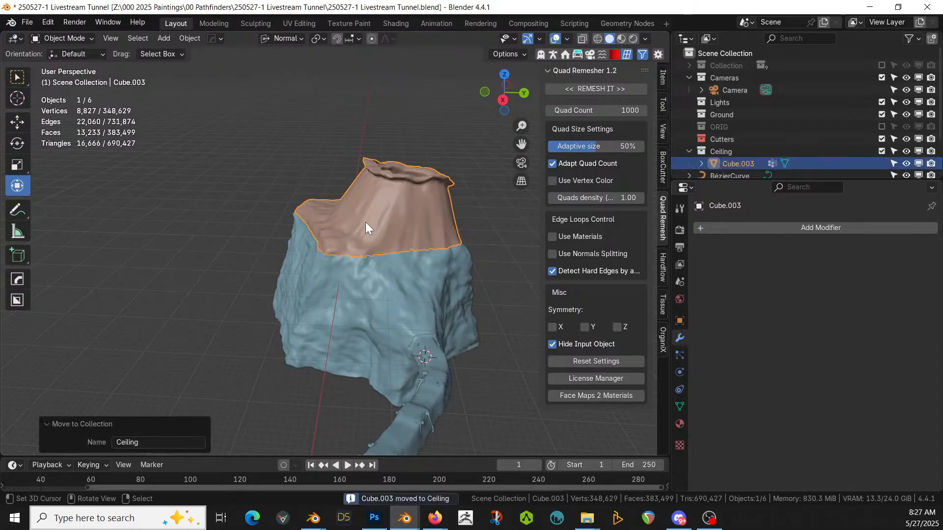
left_click(881, 151)
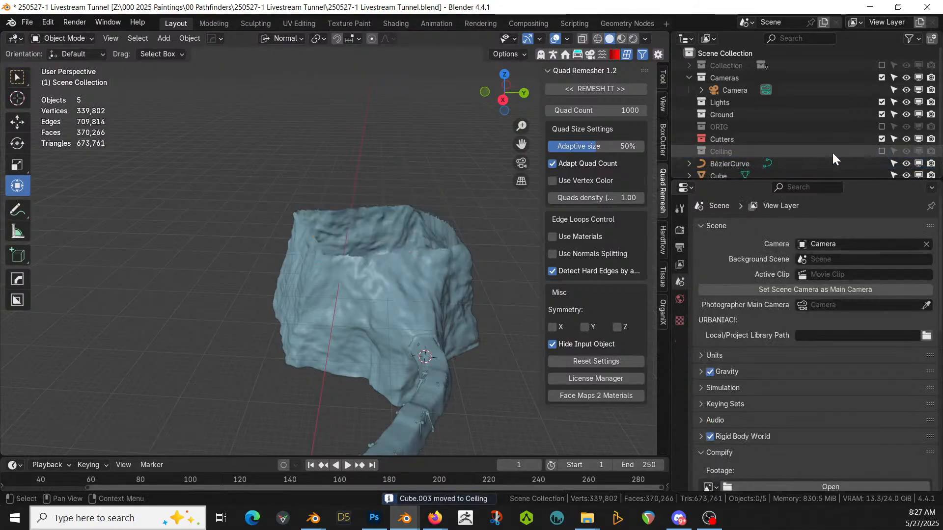
- Move the remaining cavern and tunnel mesh into the Ground collection
middle_click_drag(442, 211, 257, 263)
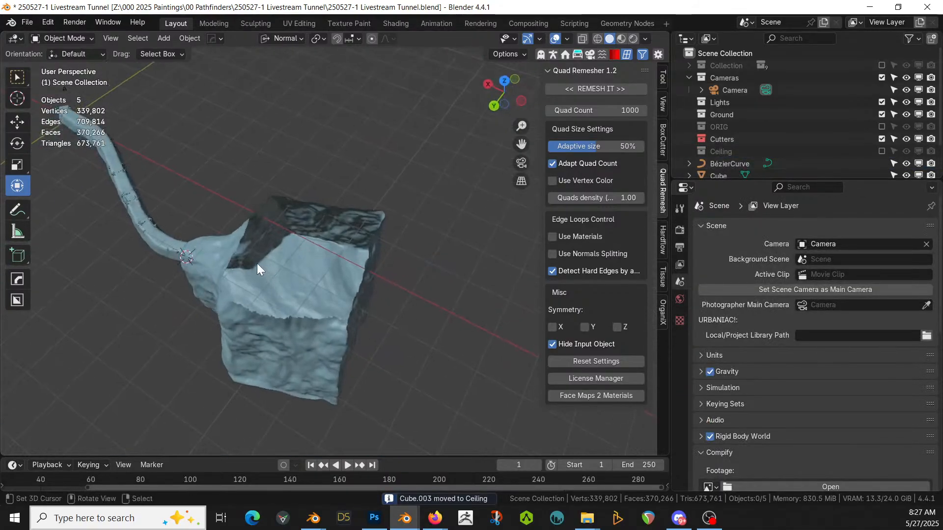
left_click(221, 245)
key("m")
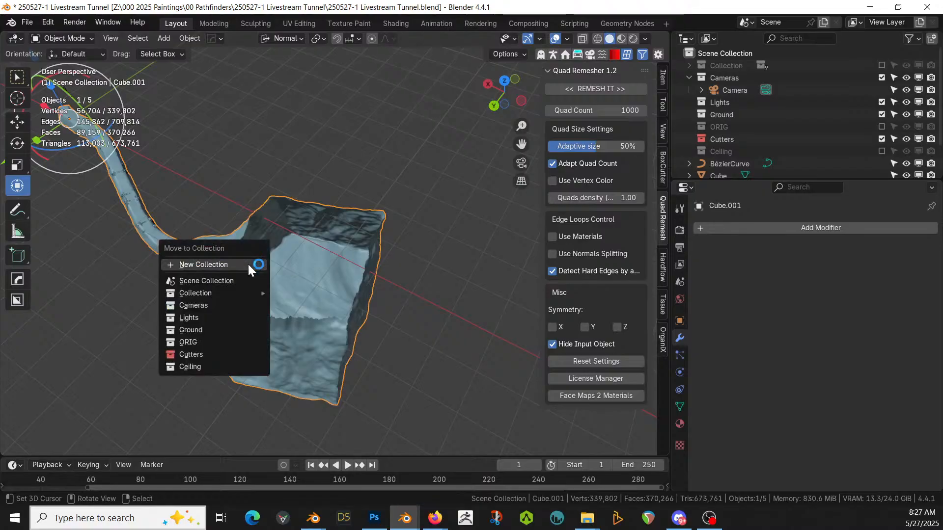
left_click(229, 331)
- Select the platform plane at the tunnel mouth and scale it up uniformly by about 2.9
middle_click_drag(339, 337, 483, 287, "shift")
scroll(308, 338, "up", 2)
scroll(269, 330, "up", 3)
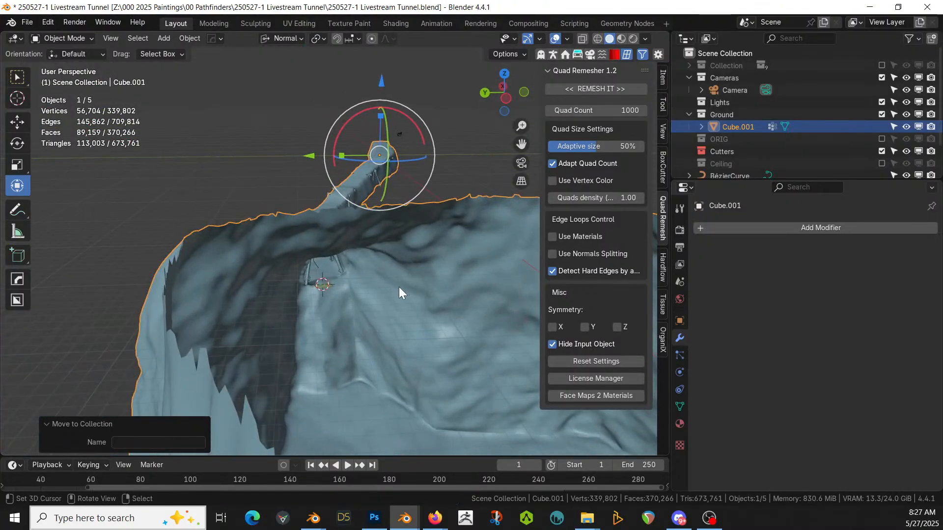
left_click(320, 306)
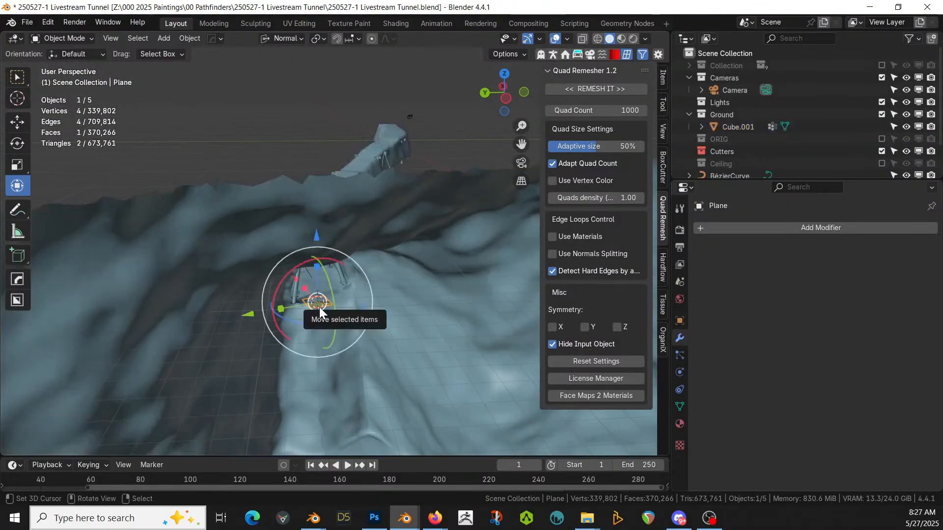
key("KP_Decimal")
middle_click_drag(321, 343, 439, 385)
key("s")
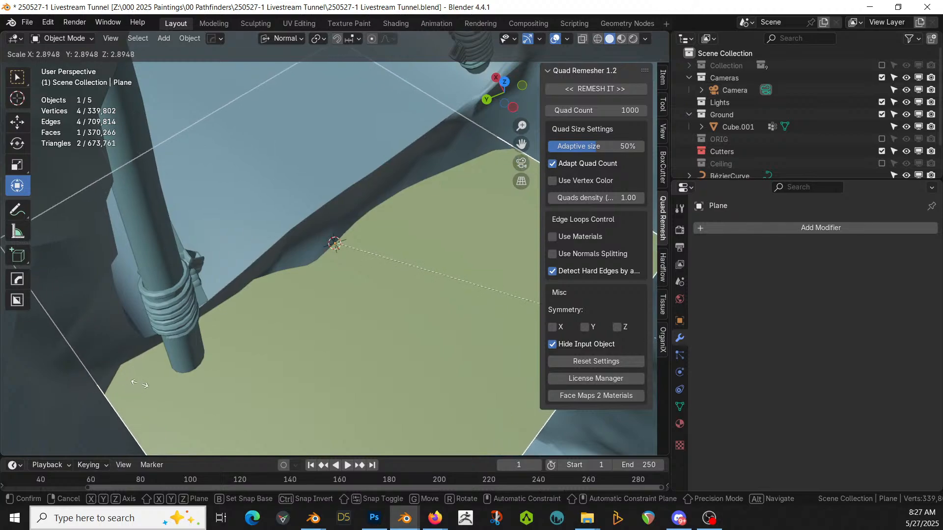
left_click(44, 396)
- Move the plane out from the tunnel mouth about -3.35 m along X and -0.3 m along Y, and raise it about 1.1 m
middle_click_drag(290, 377, 235, 252)
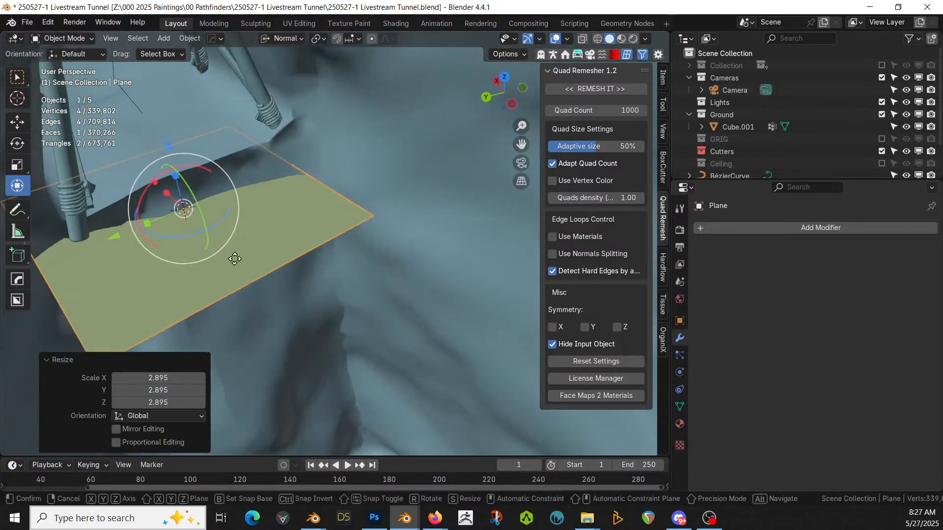
key("g")
key("x")
left_click(315, 356)
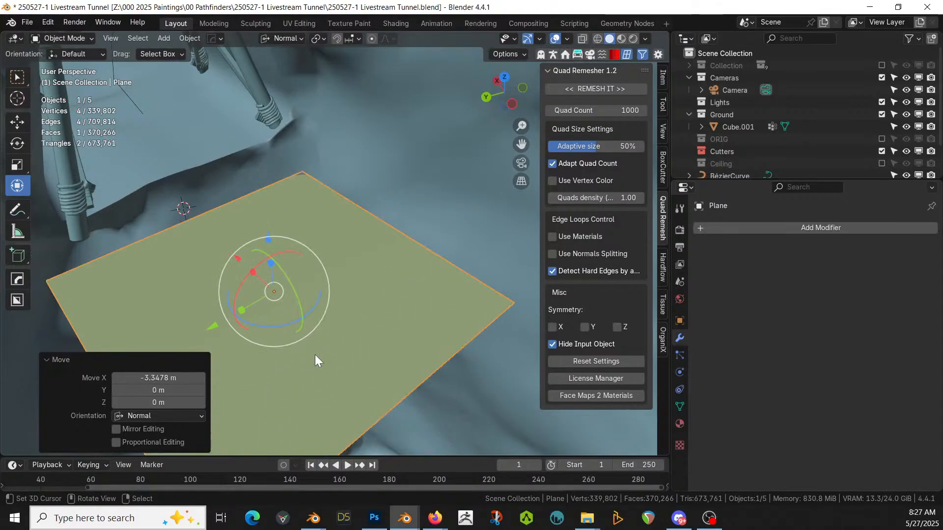
key("g")
key("y")
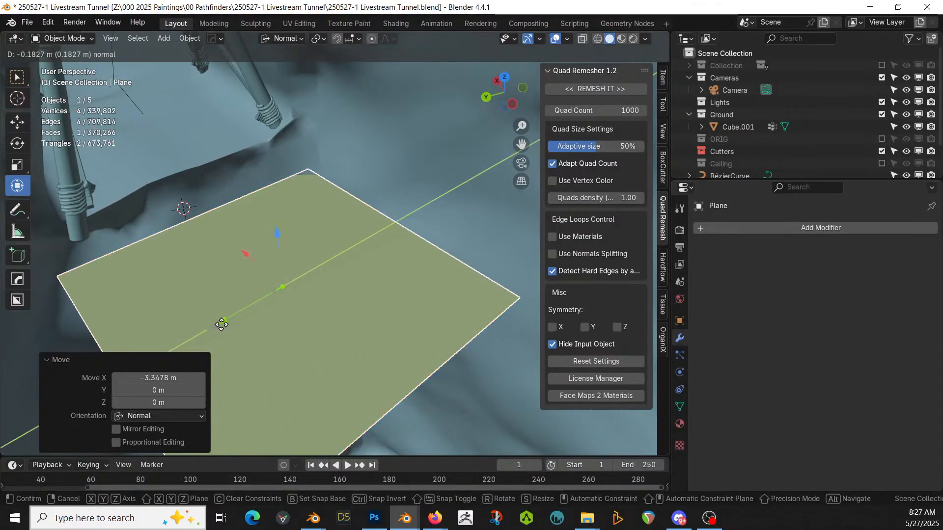
left_click(230, 324)
key("g")
key("z")
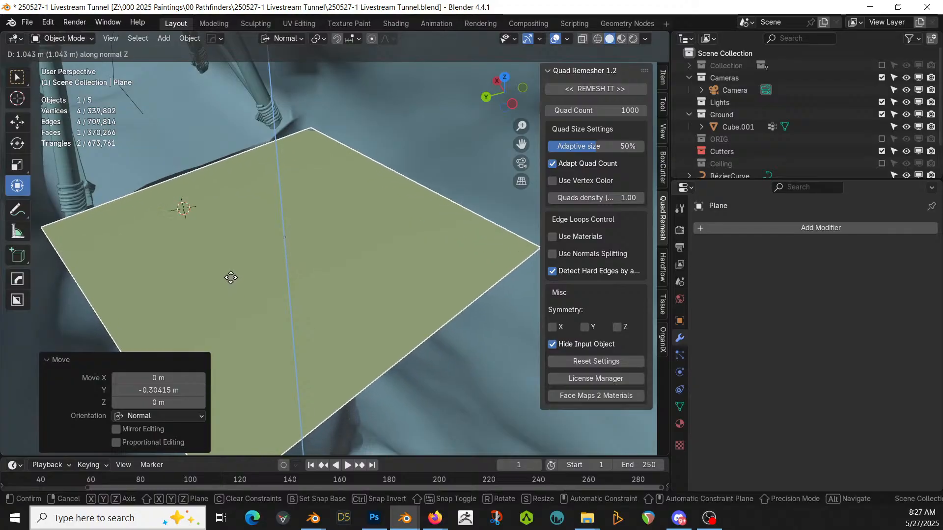
left_click(273, 280)
- Shift the plane about 0.5 m along its X axis, back toward the tunnel mouth
middle_click_drag(272, 280, 363, 299)
scroll(279, 280, "up", 4)
key("g")
key("x")
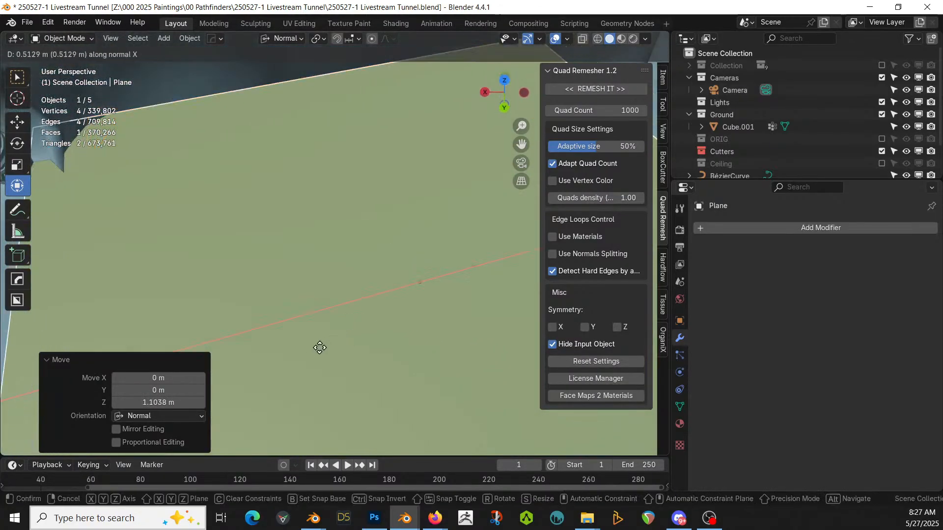
left_click(322, 348)
scroll(324, 350, "down", 5)
middle_click_drag(323, 350, 295, 255)
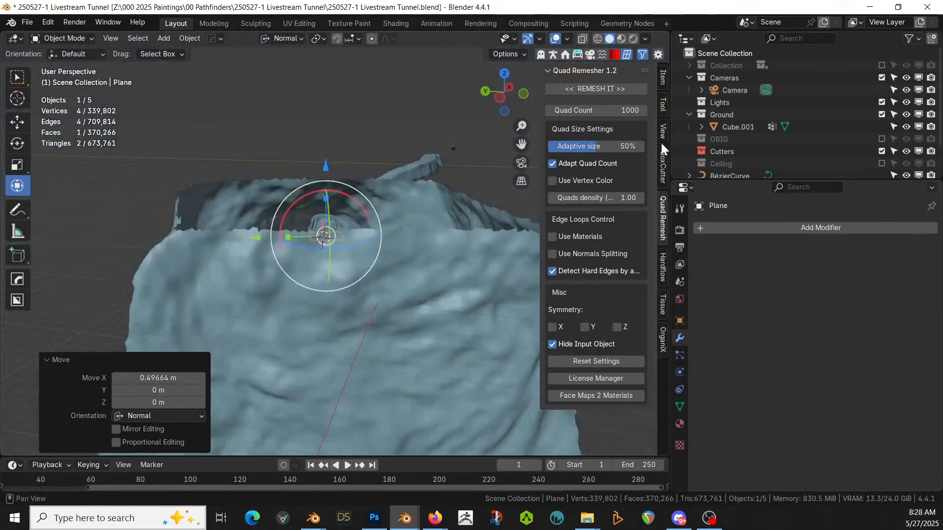
- Include the collection of rough wood parts in the view layer and select Rough Wood Plank.001 from it
left_click(882, 65)
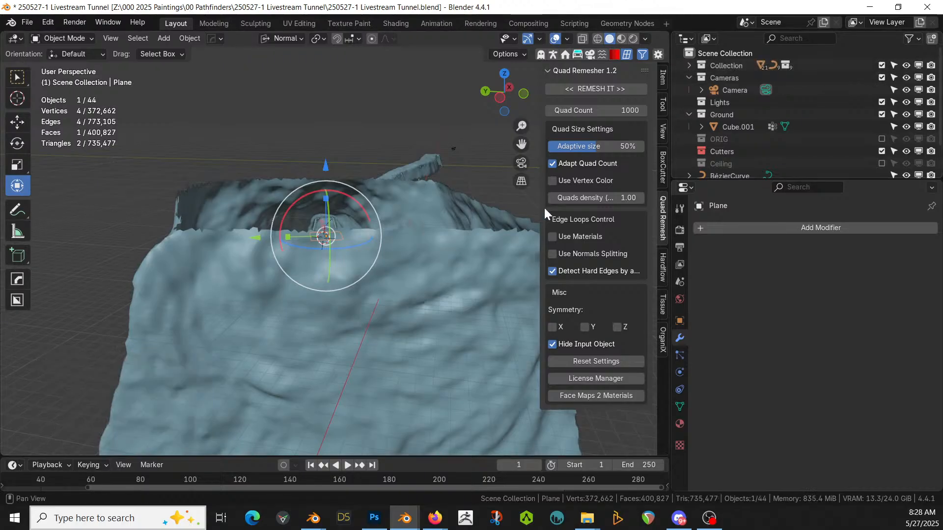
scroll(296, 298, "down", 5)
middle_click_drag(296, 299, 275, 326)
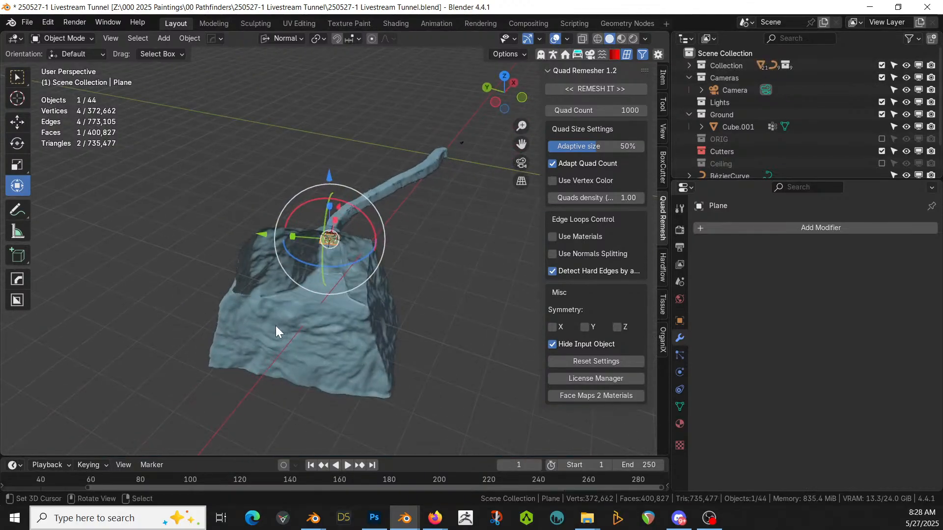
scroll(785, 136, "down", 3)
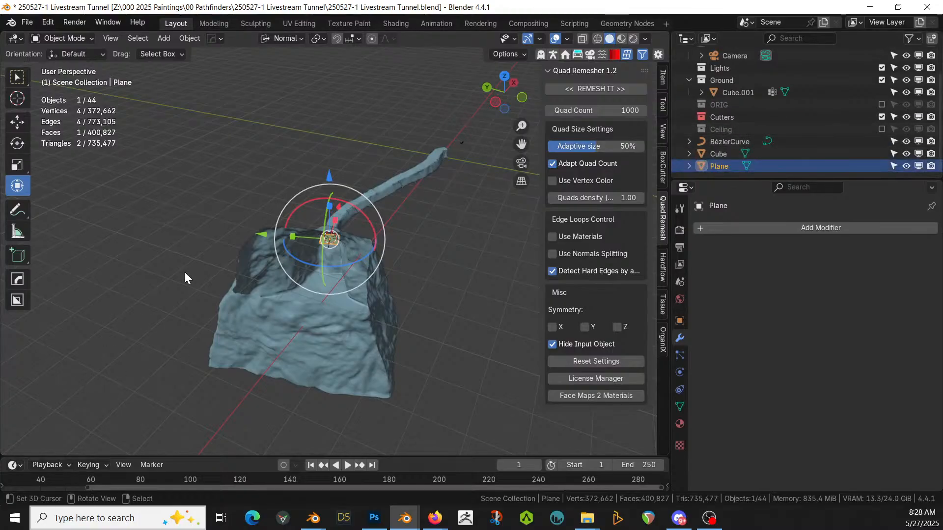
key("KP_Divide")
key("KP_Divide")
scroll(806, 129, "up", 3)
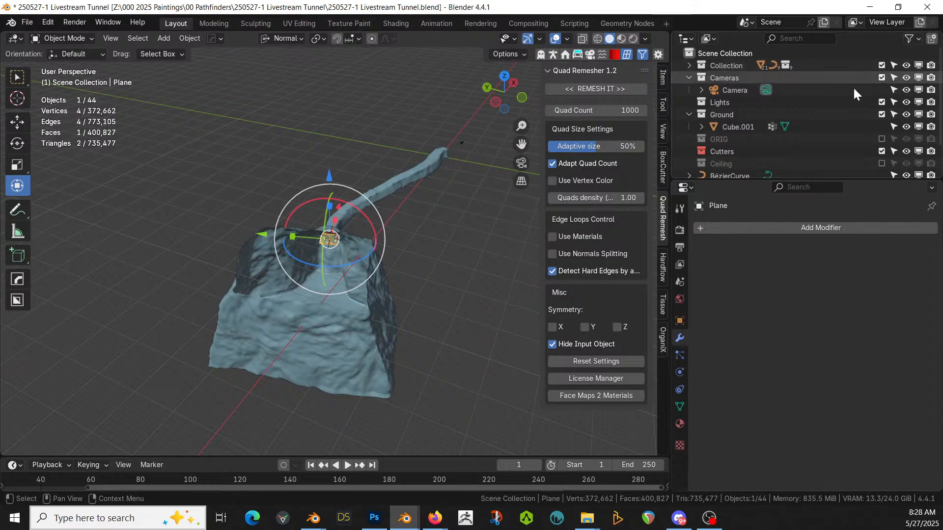
left_click(689, 65)
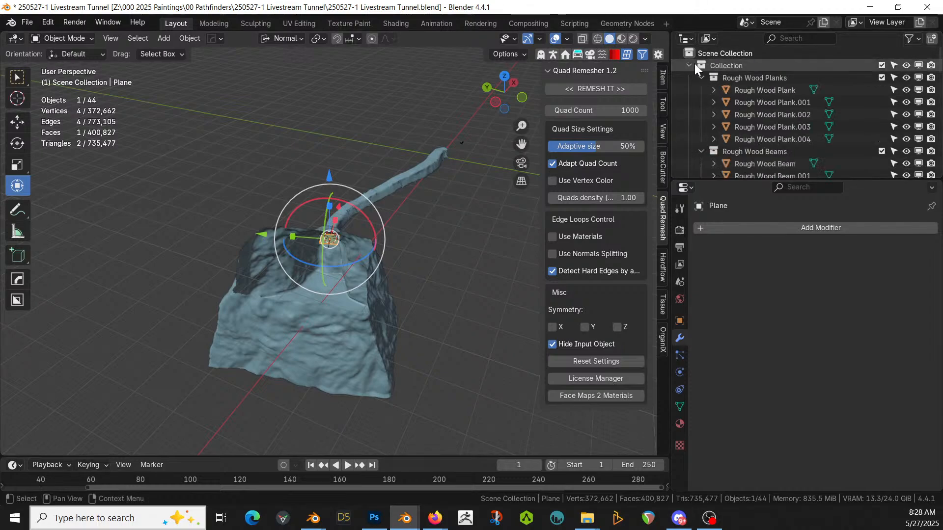
left_click(760, 104)
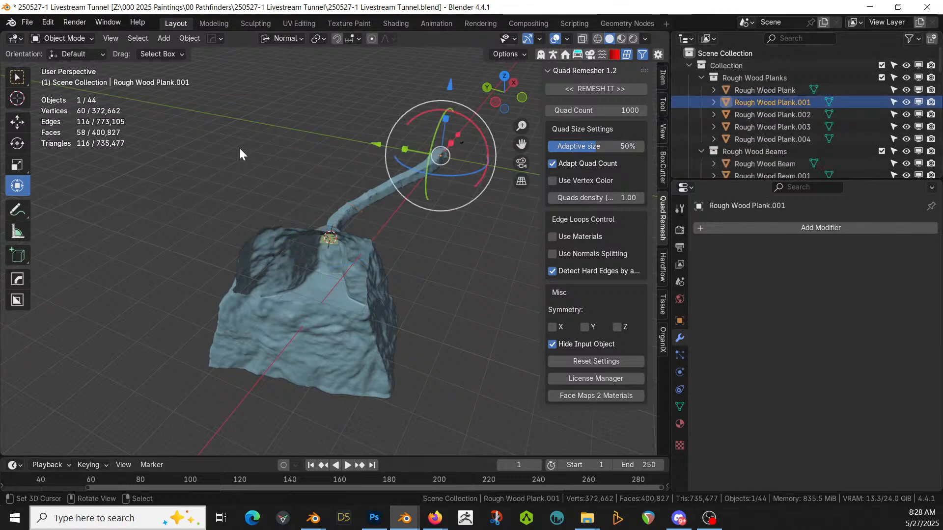
scroll(231, 294, "up", 3)
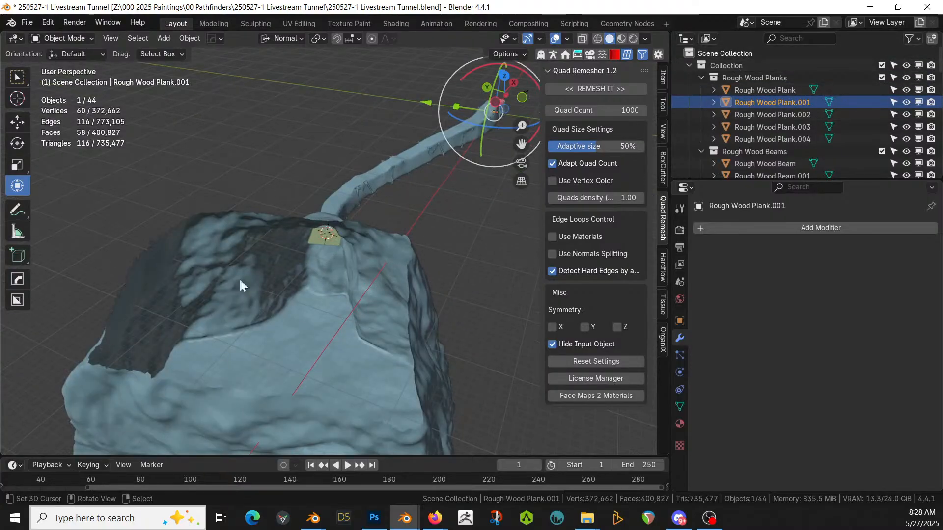
- Add a Geometry Nodes modifier to the platform plane and assign the Platform Generator node group
left_click(324, 238)
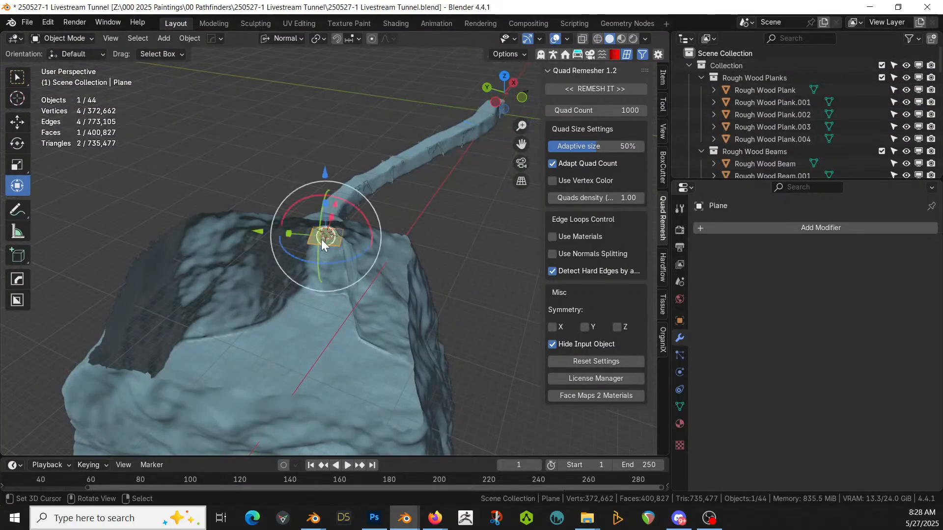
left_click(784, 227)
mouse_move(769, 232)
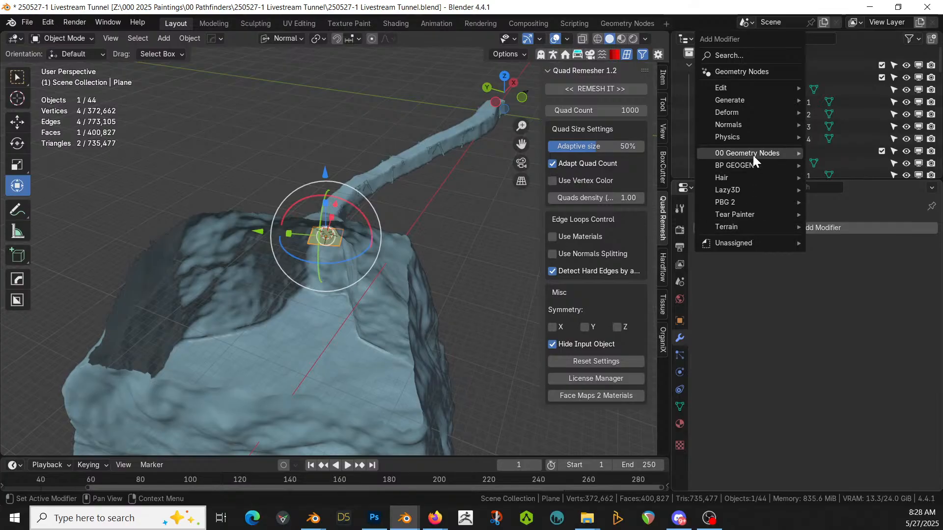
mouse_move(756, 153)
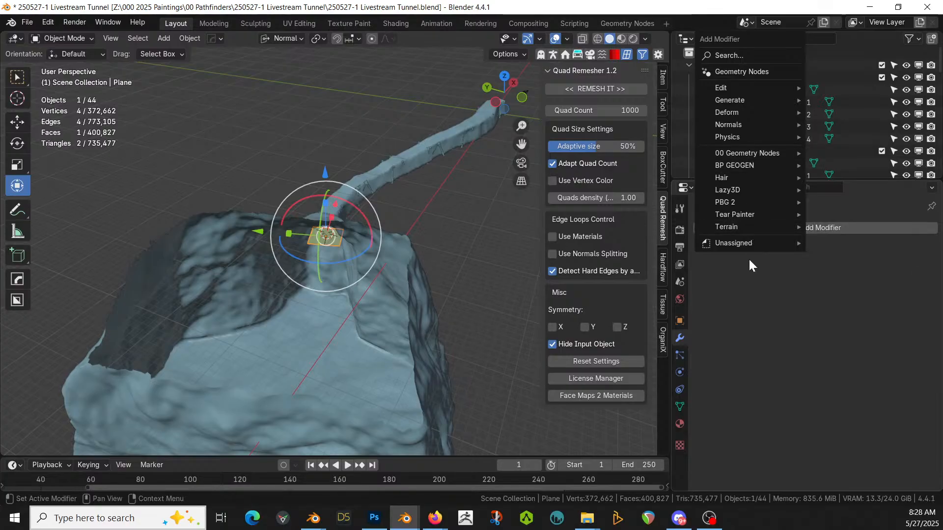
left_click(744, 72)
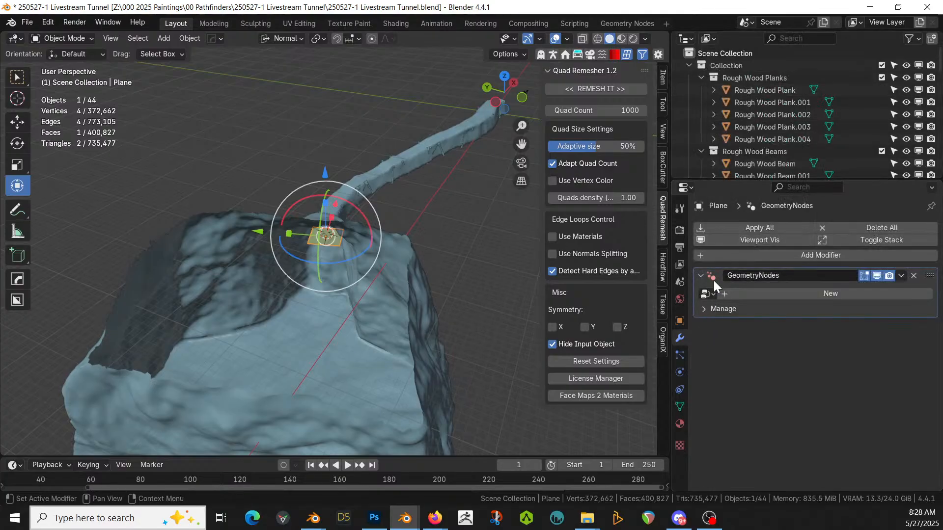
left_click(707, 294)
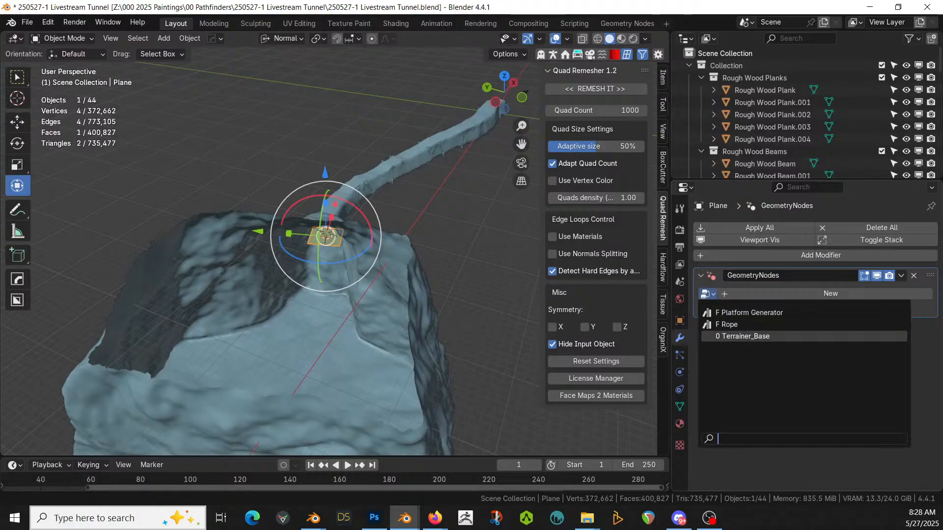
left_click(748, 313)
- Delete the generated platform plane at the tunnel mouth
scroll(72, 252, "up", 7)
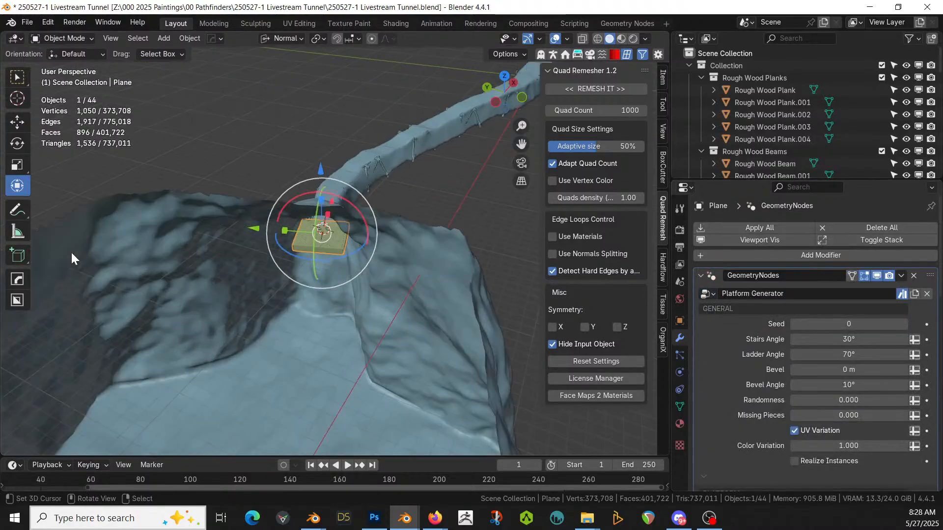
middle_click_drag(110, 275, 154, 267)
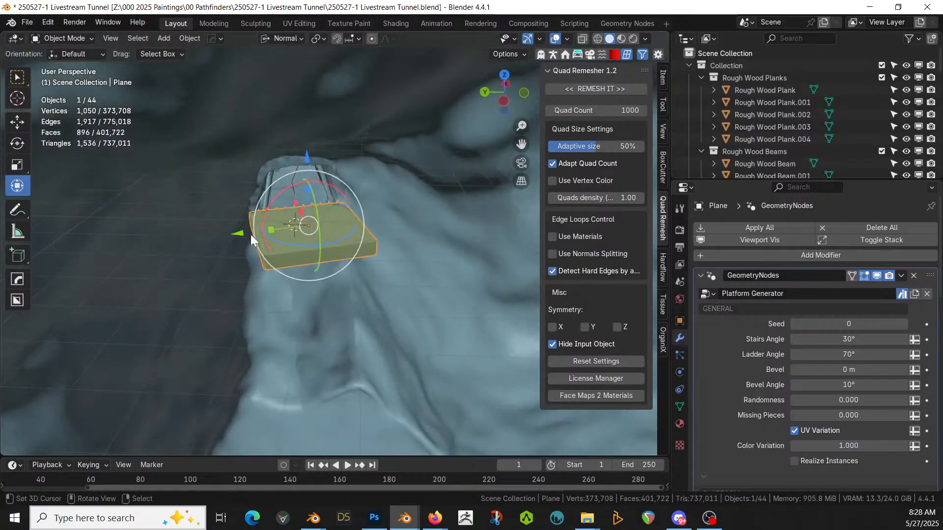
right_click(361, 246)
right_click(318, 247)
key("Delete")
middle_click_drag(322, 246, 270, 311)
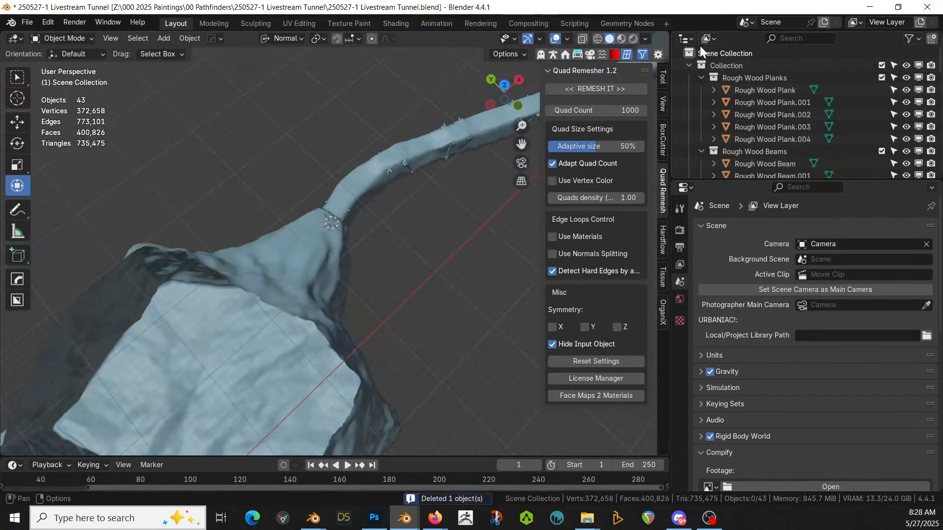
- Collapse the wood parts collection and rename Collection 8 as Platform Generator
left_click(688, 65)
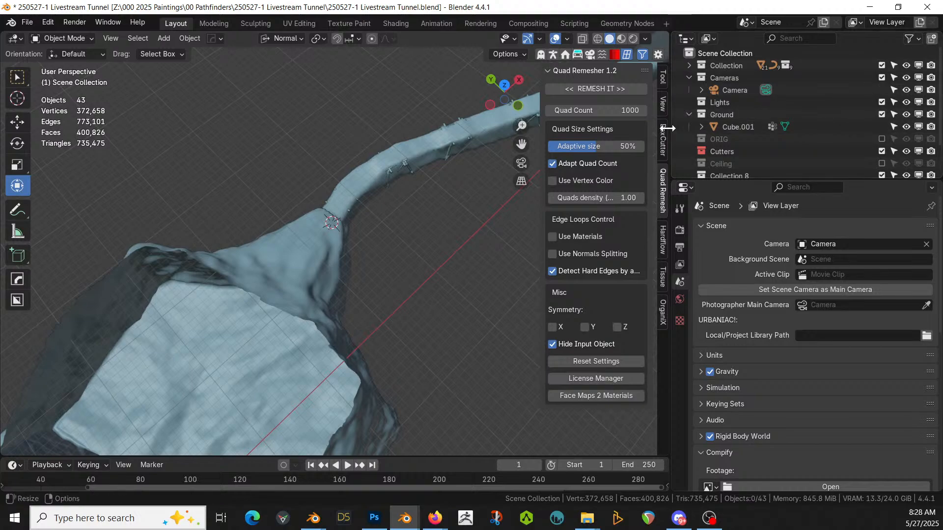
double_click(736, 172)
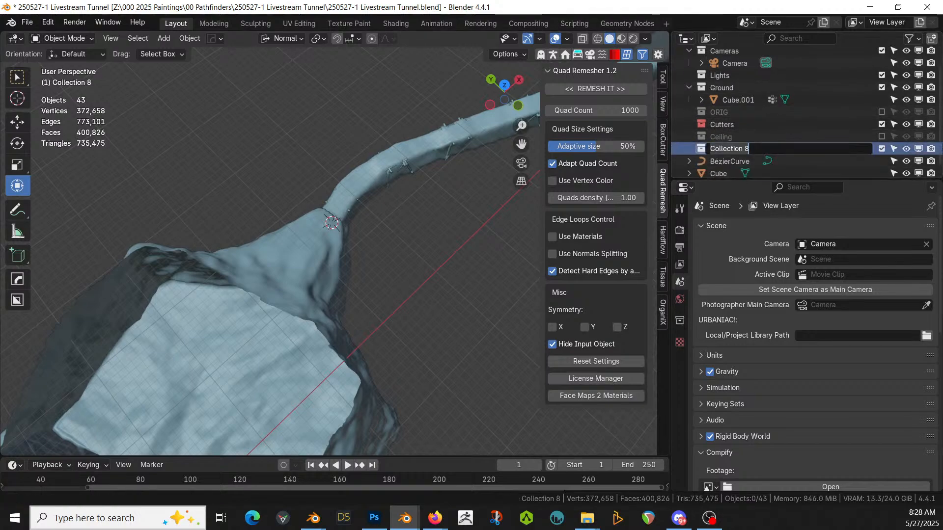
type("P")
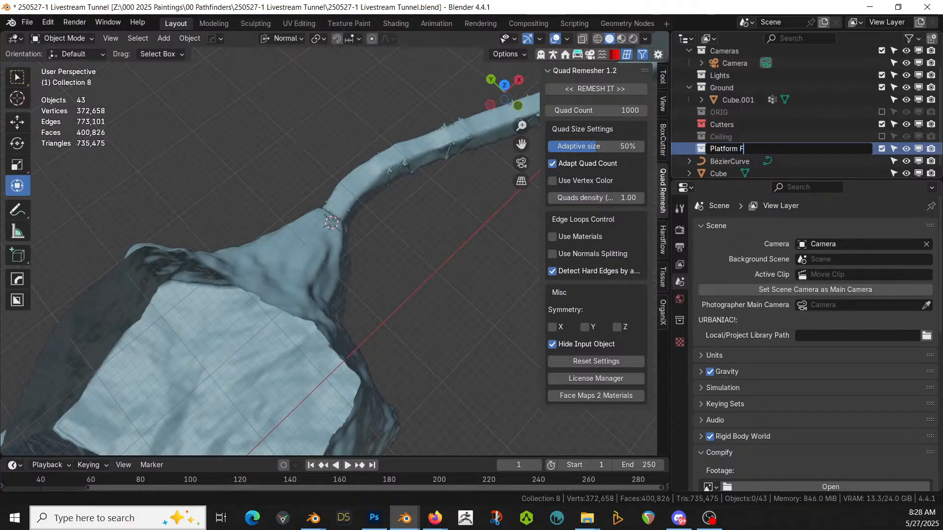
type("latform Generator")
key("Return")
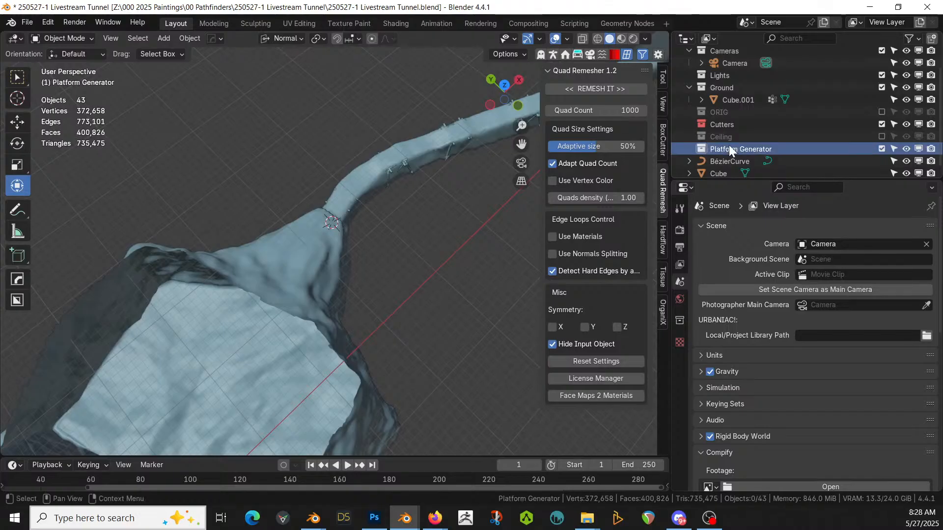
- Switch to the Blender window with the 250526-1 Livestream Mine file and select its large wooden platform network
key("alt+Tab")
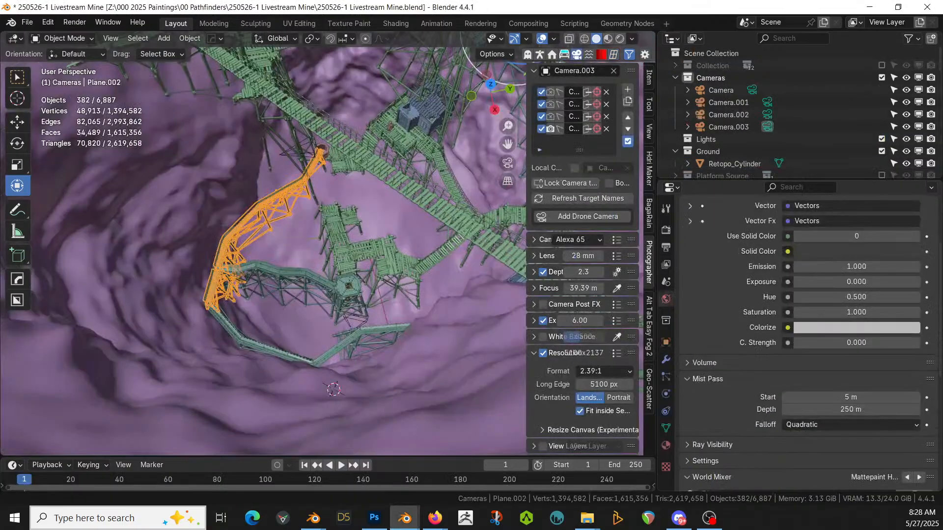
right_click(336, 249)
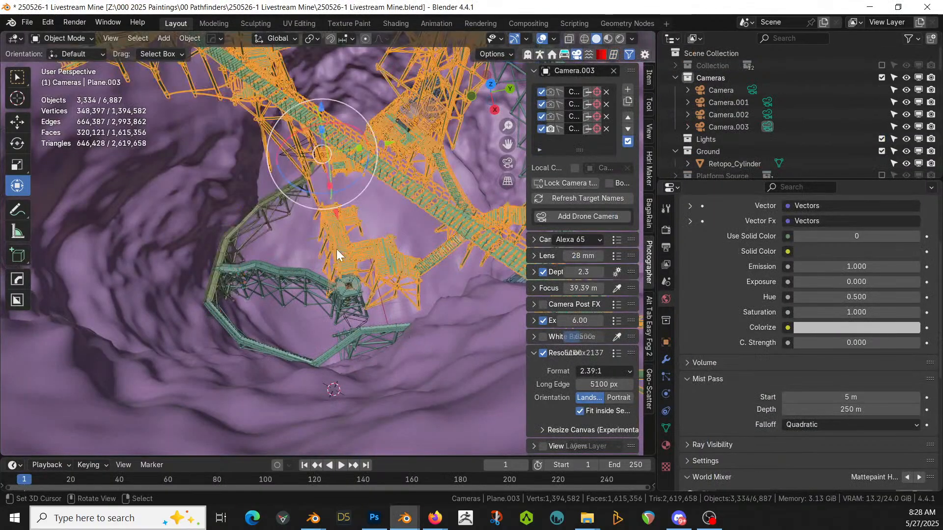
middle_click_drag(343, 244, 274, 306)
scroll(204, 286, "down", 3)
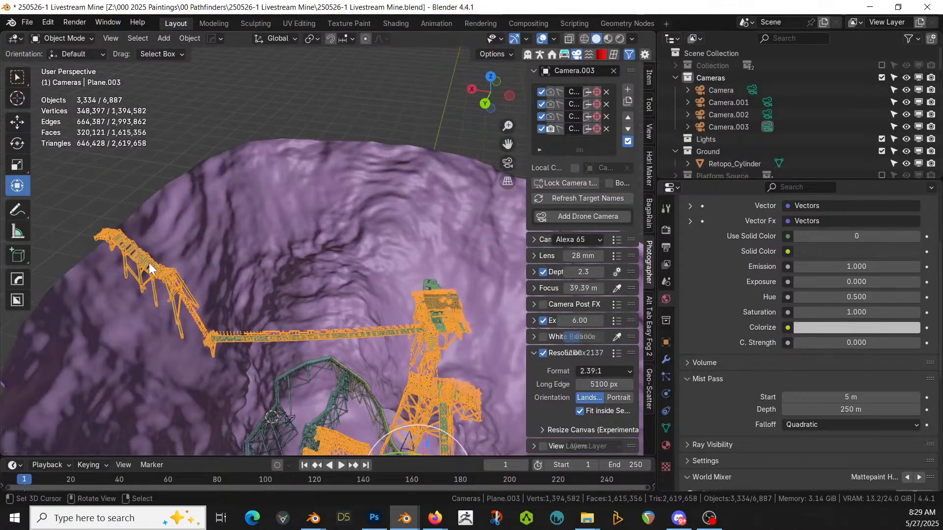
middle_click_drag(92, 225, 78, 243)
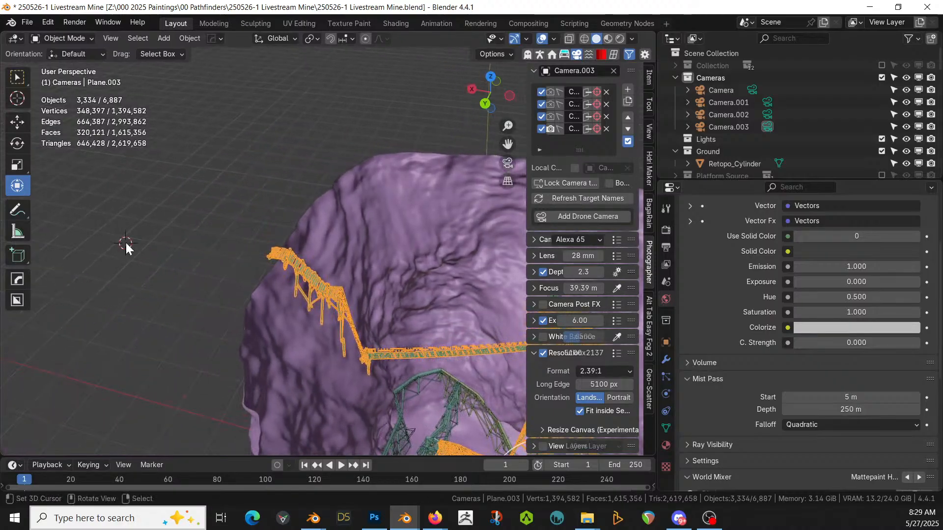
- Add a plane on the empty ground beside the cave and reselect the existing platform network
key("shift+a")
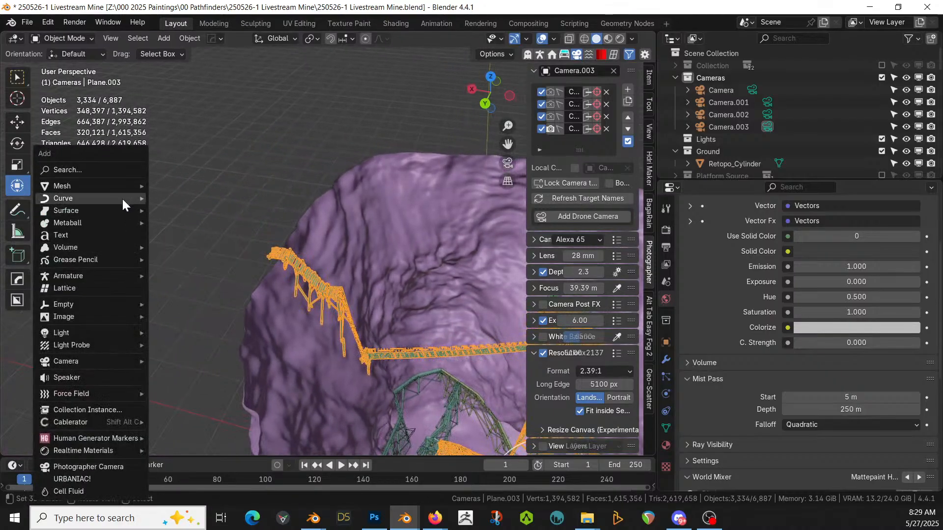
mouse_move(122, 182)
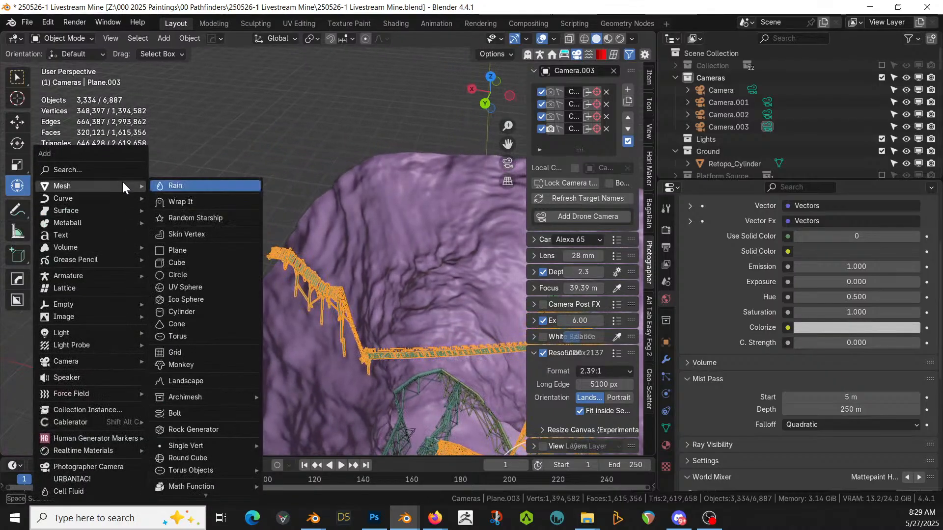
left_click(205, 250)
left_click(293, 249)
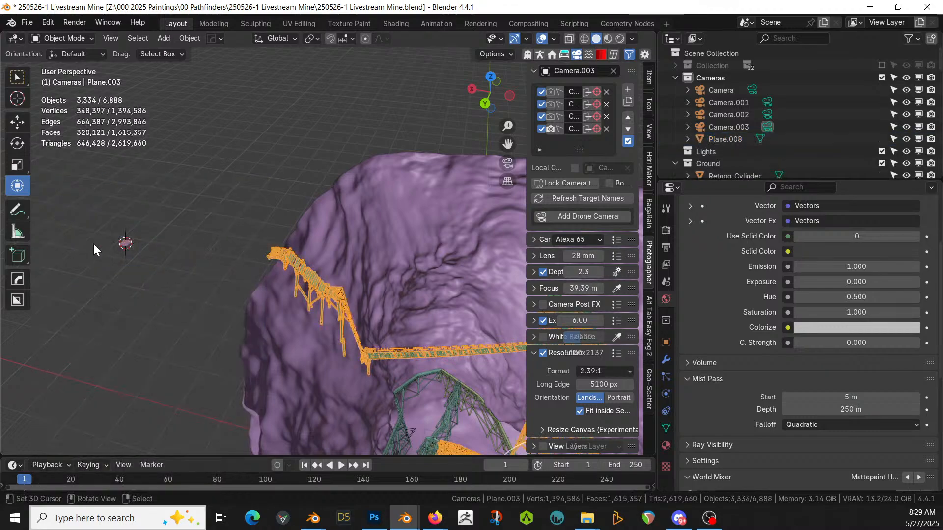
- Copy the modifiers from the existing wooden platform network to the new plane beside the cave
left_click(130, 243, "shift")
left_click(301, 265, "shift")
key("ctrl+l")
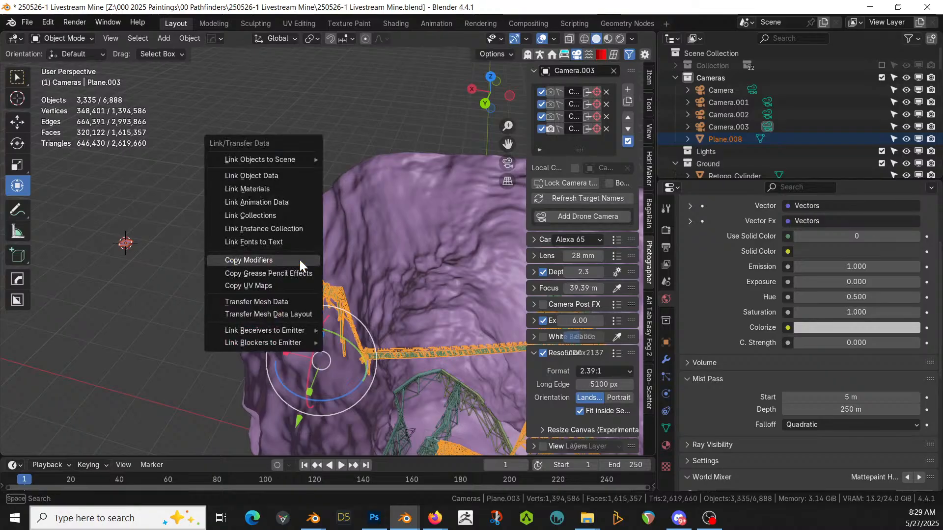
left_click(299, 261)
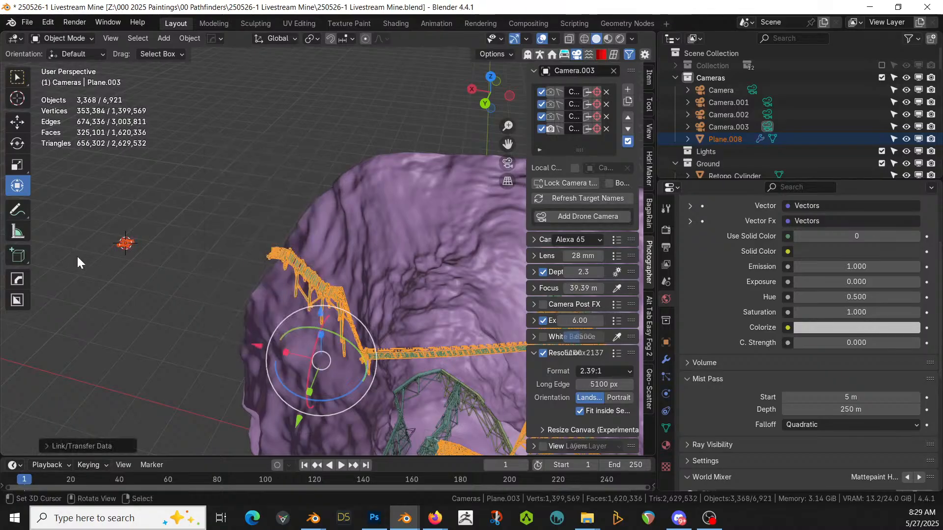
- Select only the new small platform and clear Ground from its Terrain Collection in the platform generator modifier
left_click(123, 245)
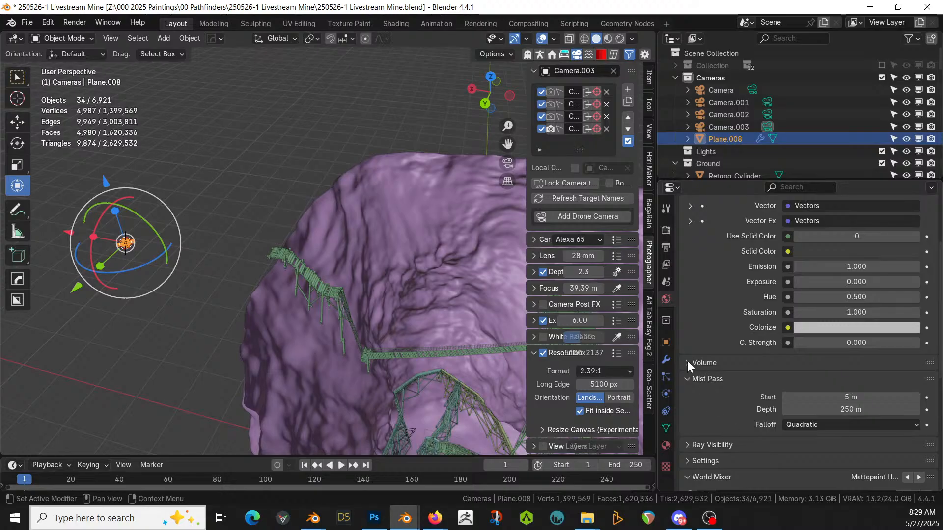
left_click(667, 357)
scroll(747, 358, "down", 6)
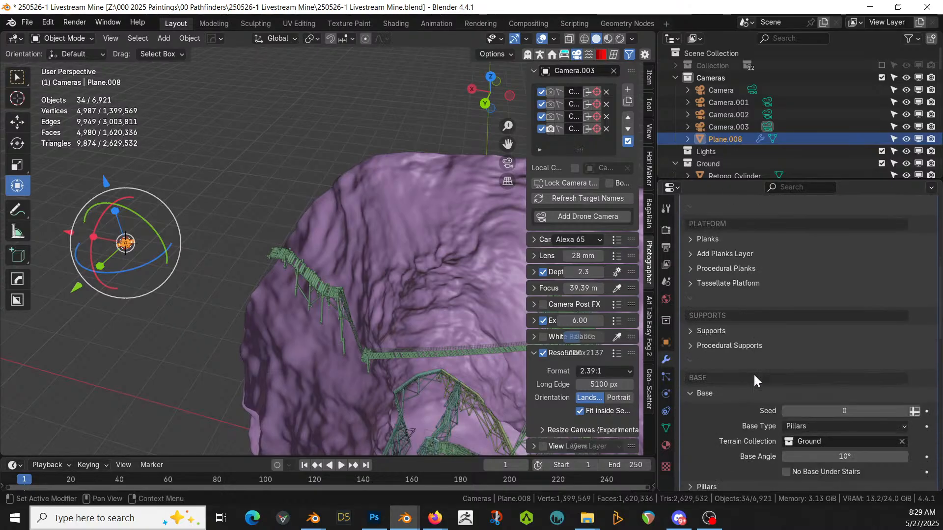
left_click(902, 441)
- Copy the small platform and paste it into the 250527-1 Livestream Tunnel file in the other Blender window
key("ctrl+c")
left_click(140, 245)
key("alt+Tab")
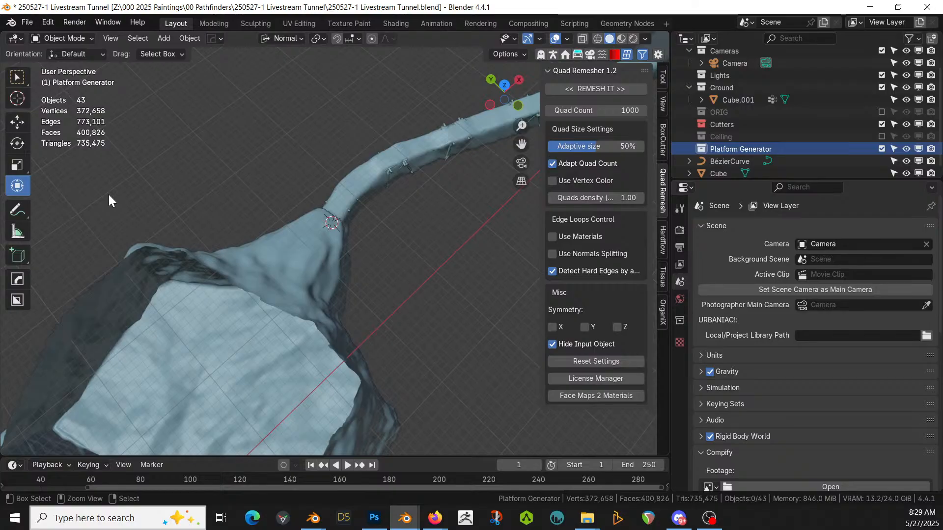
key("ctrl+v")
scroll(100, 293, "down", 5)
middle_click_drag(139, 282, 305, 228)
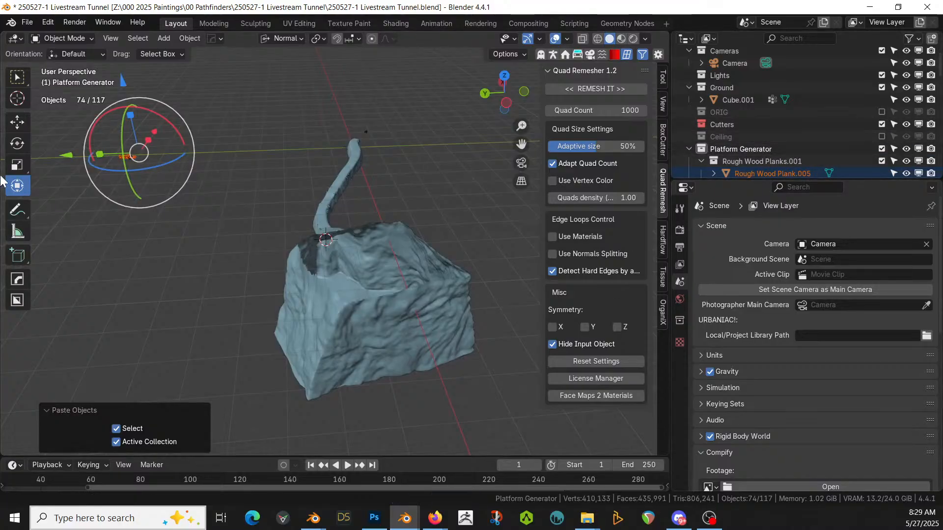
- Toggle the Platform Generator collection off and back on, and collapse it in the outliner
scroll(379, 252, "up", 5)
middle_click_drag(376, 253, 314, 230)
left_click(322, 229)
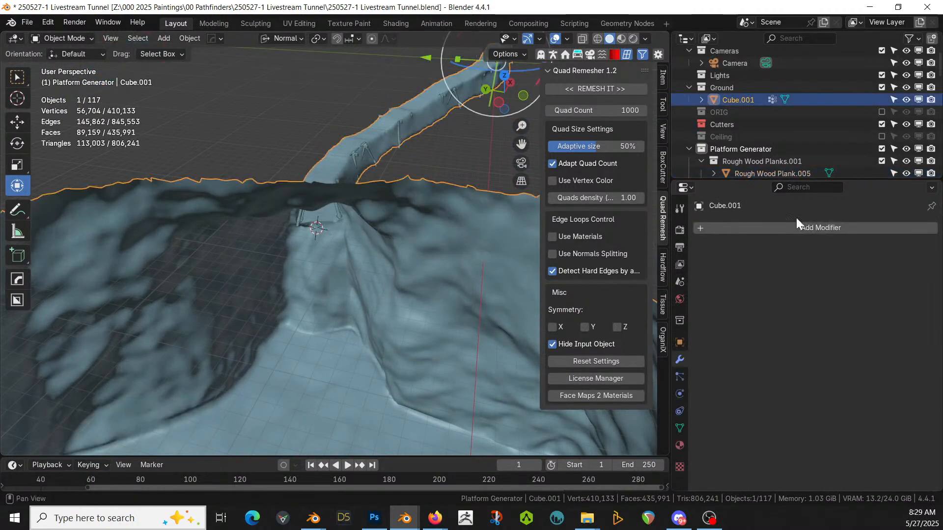
scroll(830, 118, "down", 2)
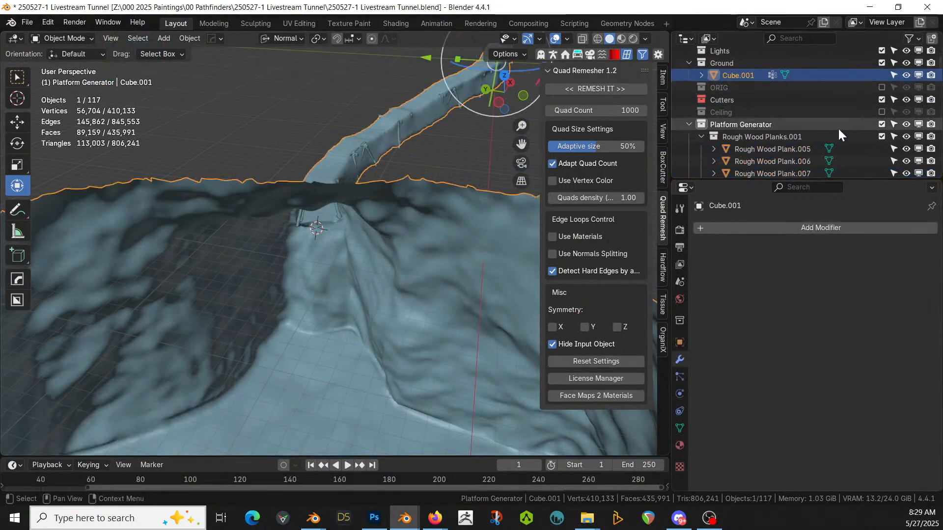
scroll(871, 119, "down", 14)
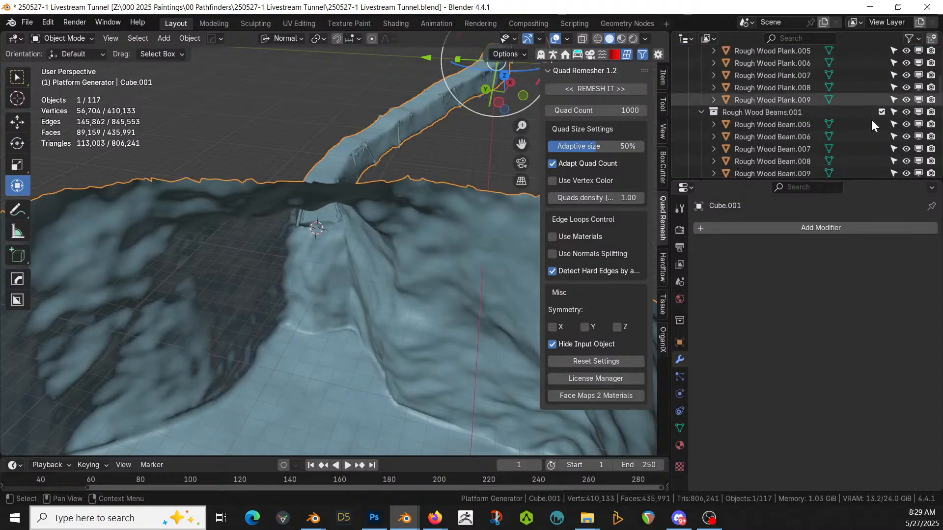
scroll(871, 119, "up", 12)
scroll(871, 120, "up", 6)
scroll(863, 146, "down", 4)
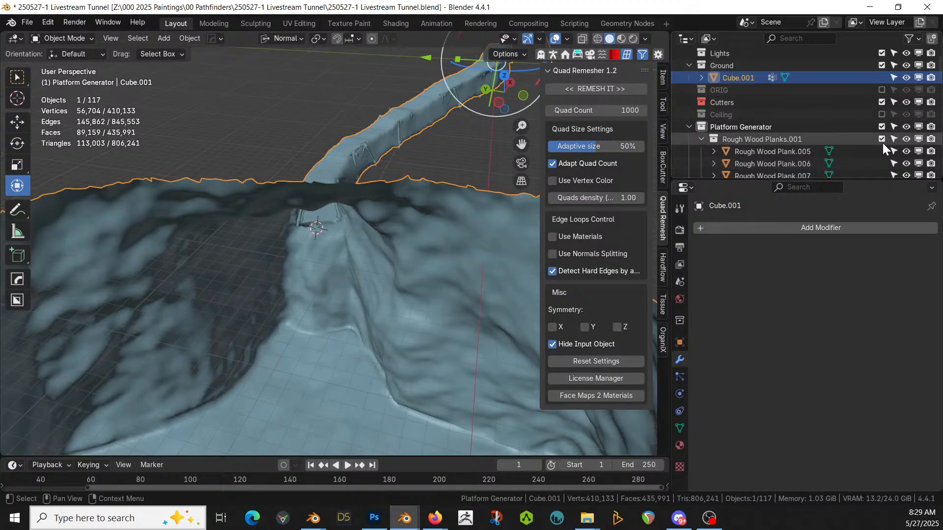
left_click(882, 126)
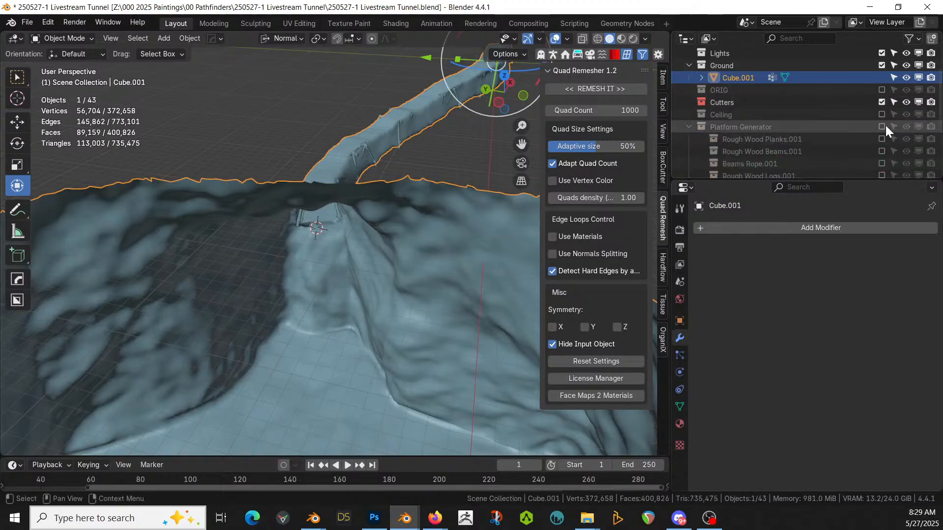
left_click(881, 127)
left_click(688, 126)
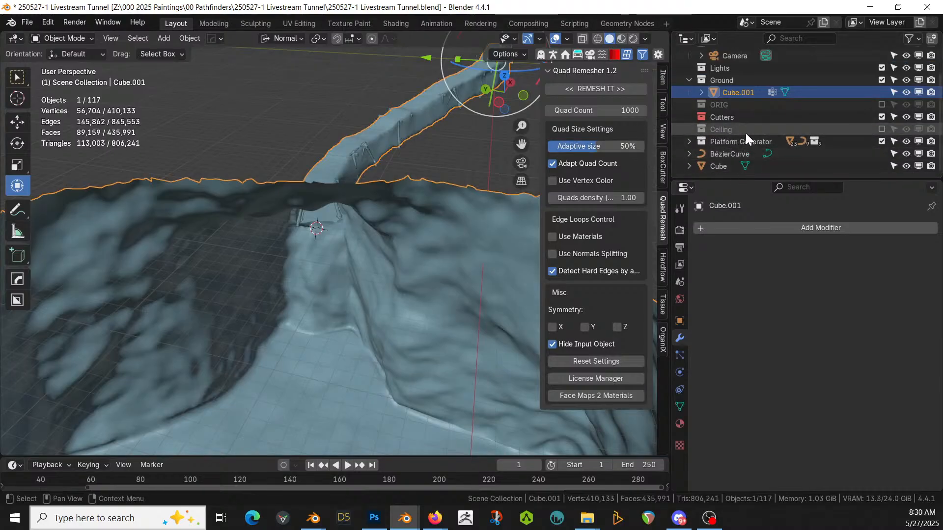
- Check the cavern with the Ceiling collection shown, hide it again, and add a 2 m plane at the tunnel mouth
scroll(736, 120, "up", 3)
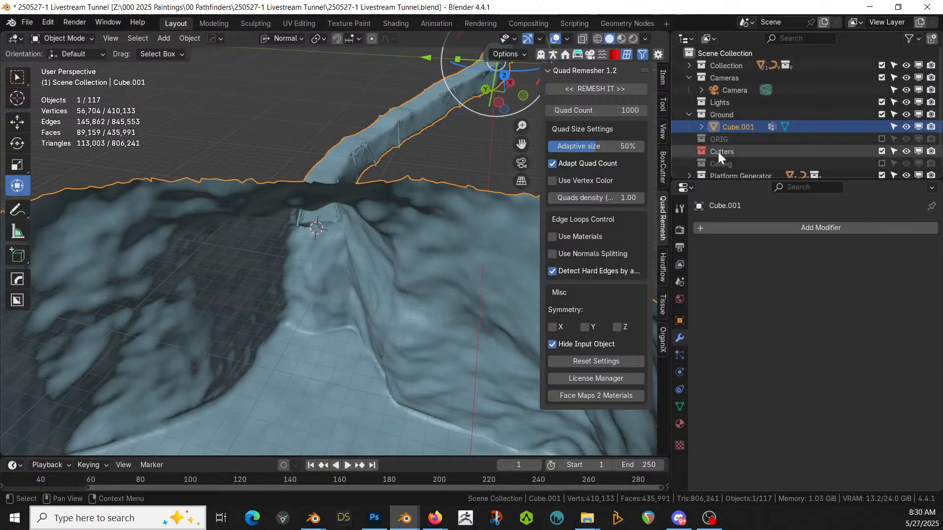
left_click(882, 164)
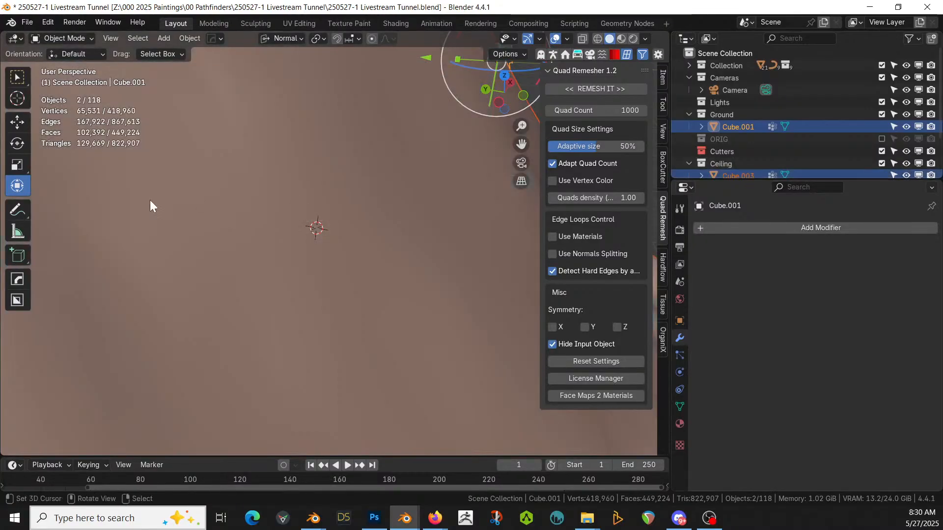
middle_click_drag(150, 199, 215, 189)
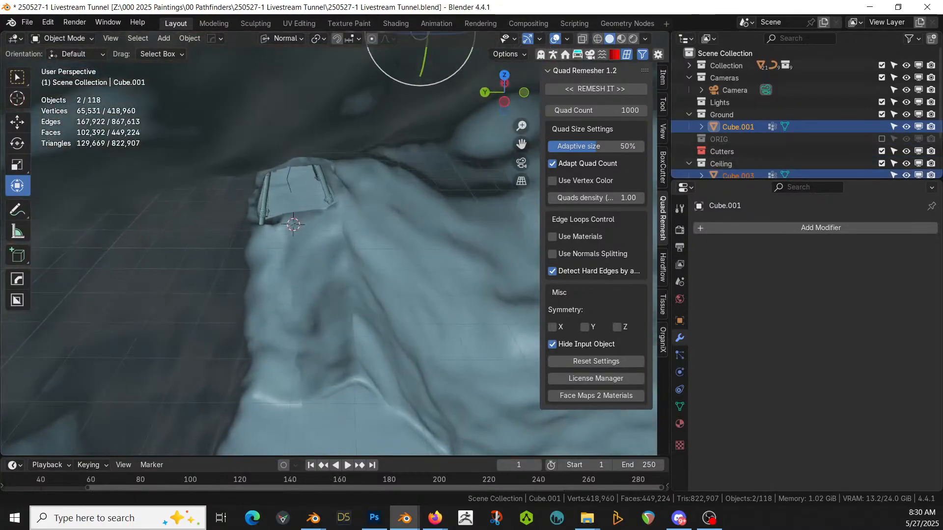
left_click(882, 164)
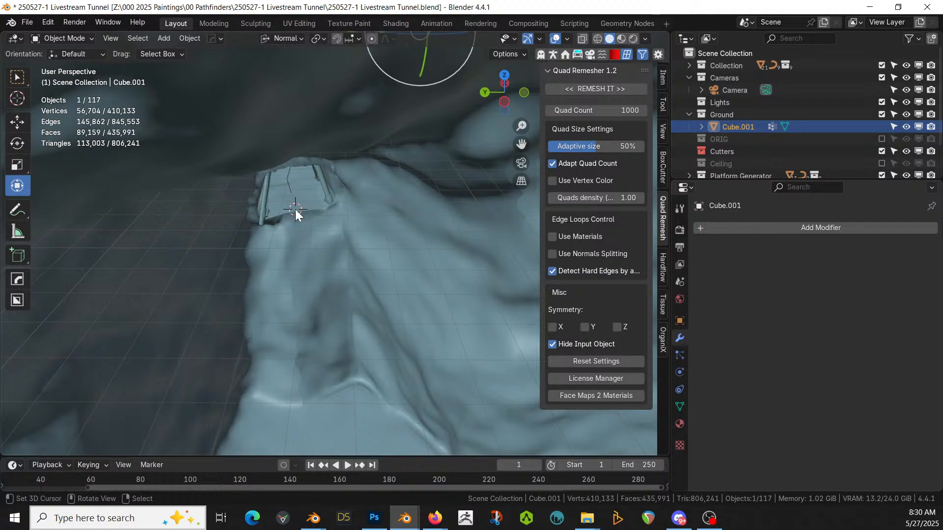
key("shift+a")
mouse_move(293, 186)
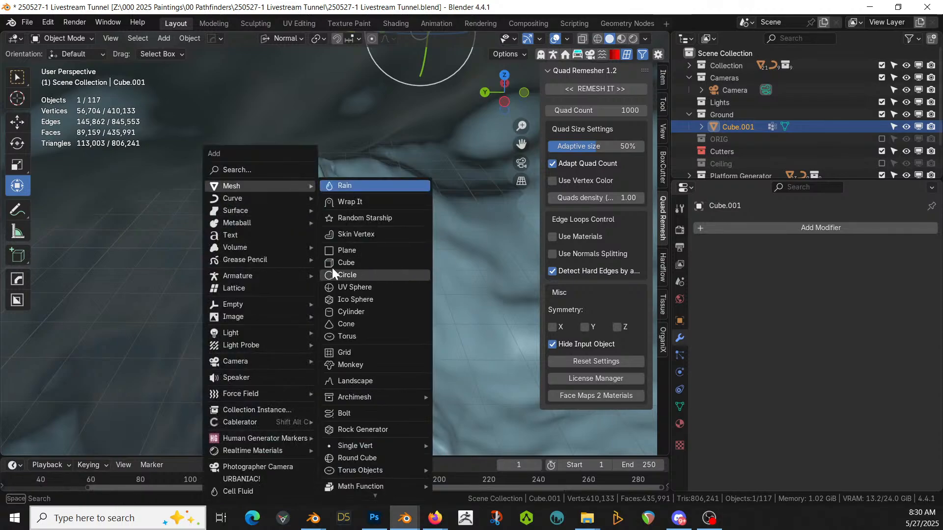
left_click(362, 251)
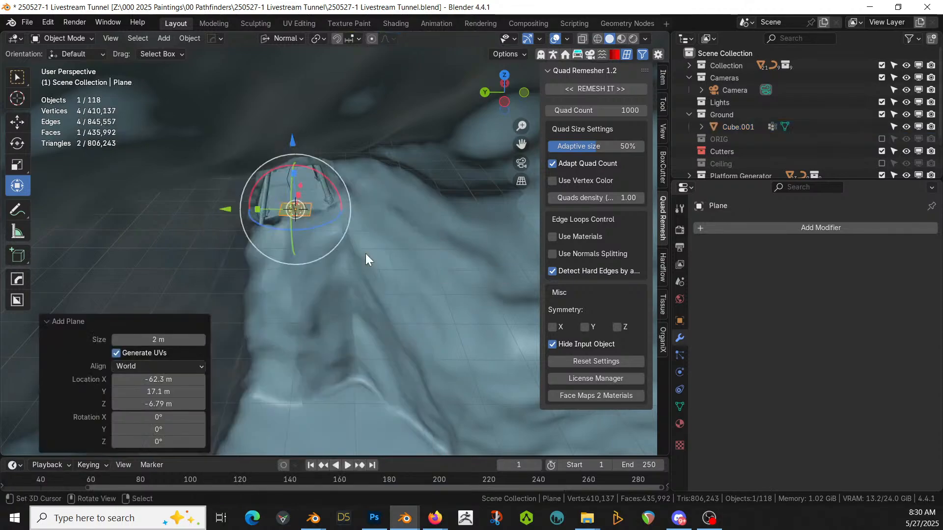
- Scale the new plane up to span the tunnel mouth and rotate it 13° about its Z axis
key("s")
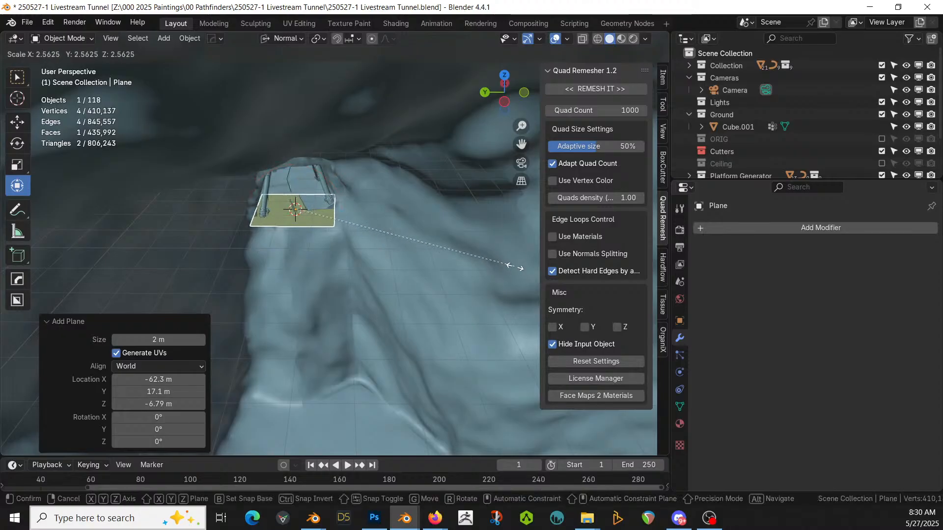
left_click(529, 273)
key("r")
key("z")
key("z")
left_click(483, 240)
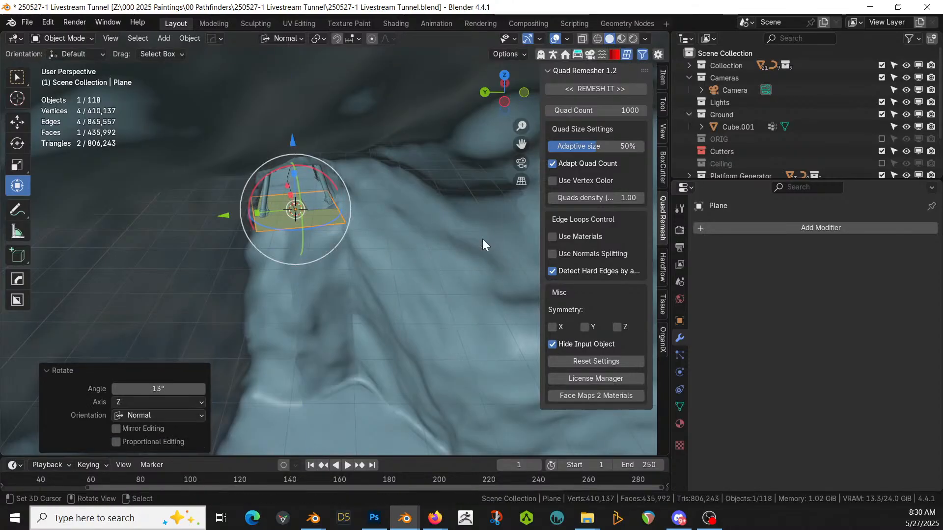
- Move the plane about -2.72 m along its normal X axis, out from the tunnel mouth
key("g")
key("x")
key("x")
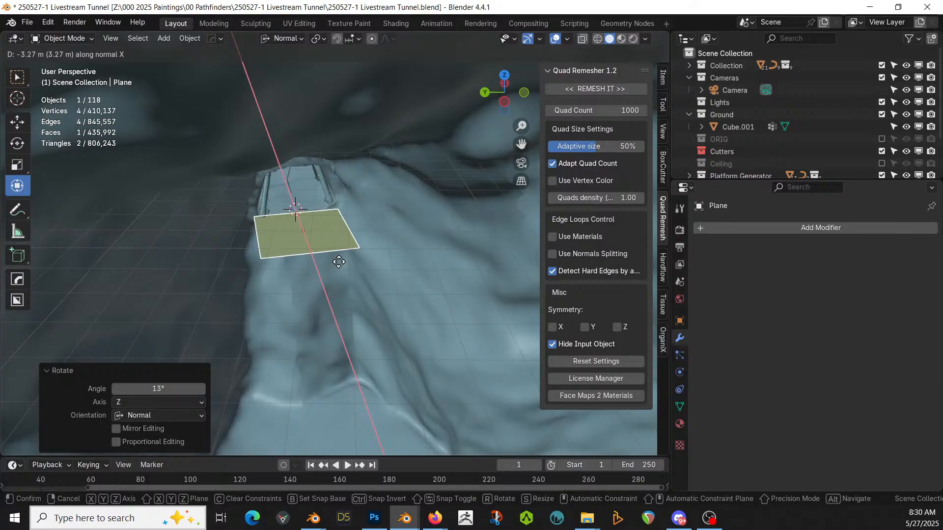
left_click(348, 257)
- Copy the modifiers from the pasted small platform to the plane at the tunnel mouth
middle_click_drag(348, 255, 559, 147)
scroll(272, 277, "up", 5)
scroll(273, 278, "down", 2)
middle_click_drag(273, 277, 355, 214, "shift")
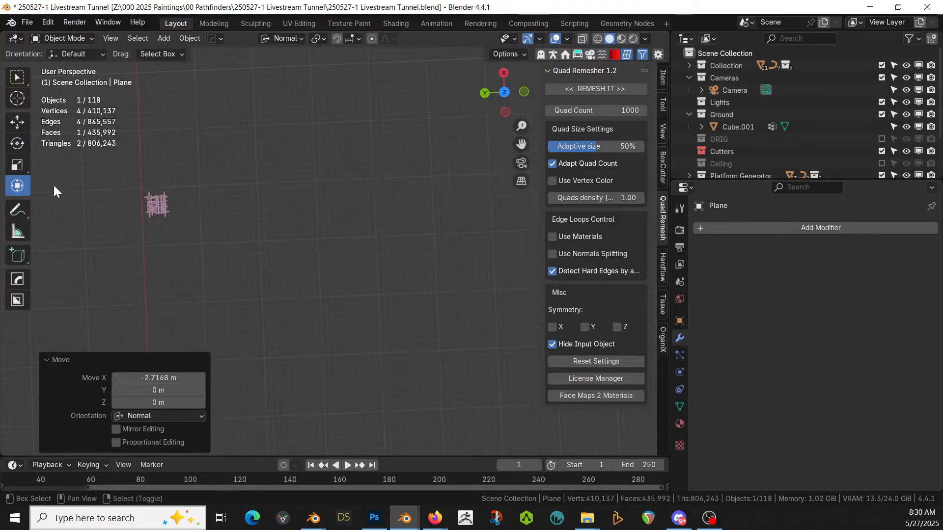
left_click(160, 197, "shift")
key("ctrl+l")
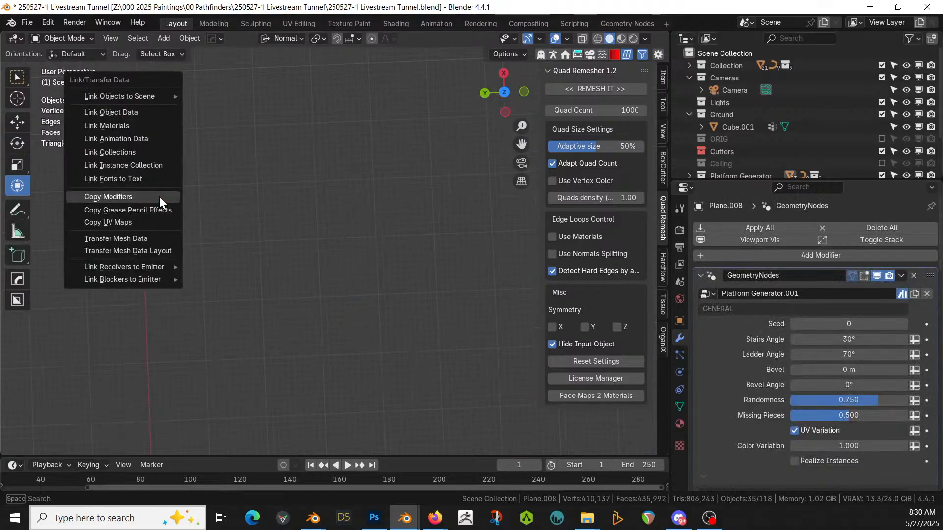
left_click(159, 196)
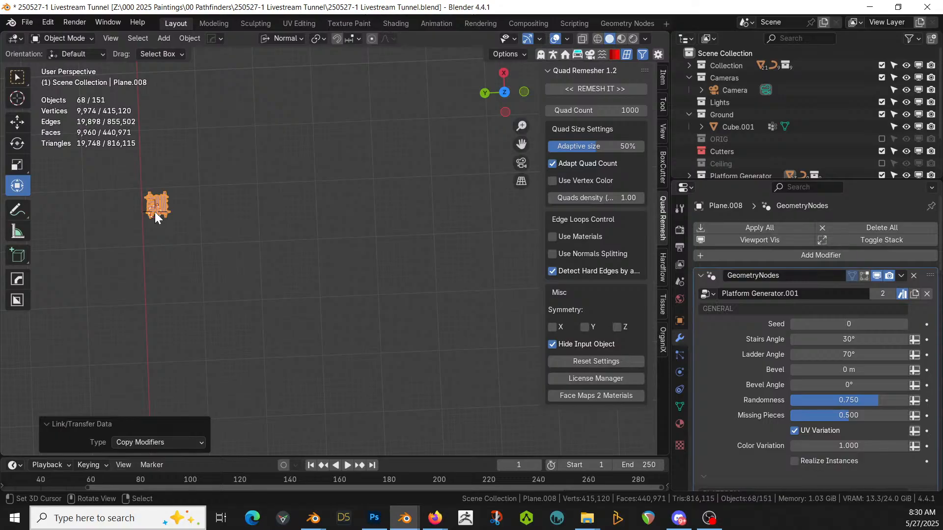
- Select the tunnel mouth platform and set its Terrain Collection to Ground in the platform generator modifier
key("Delete")
scroll(345, 349, "down", 2)
middle_click_drag(397, 316, 420, 190)
left_click(158, 336)
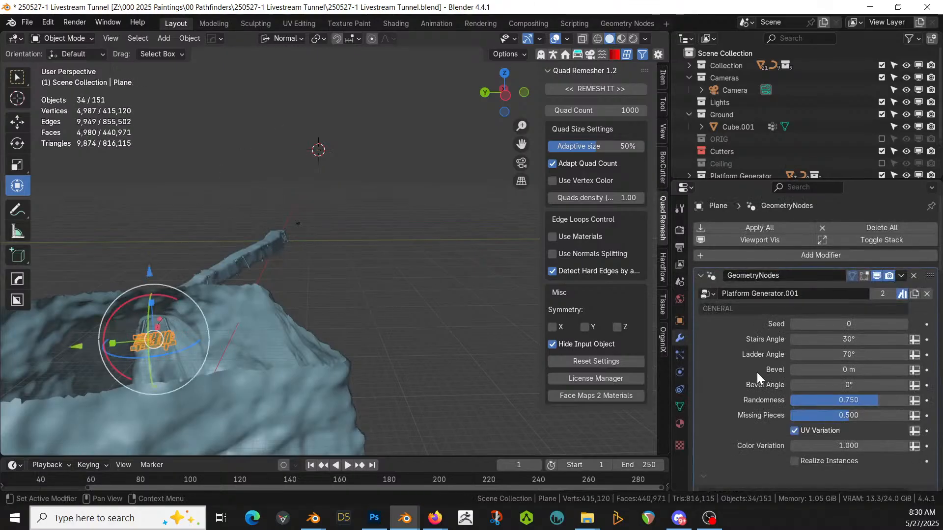
scroll(841, 431, "down", 3)
scroll(839, 425, "down", 10)
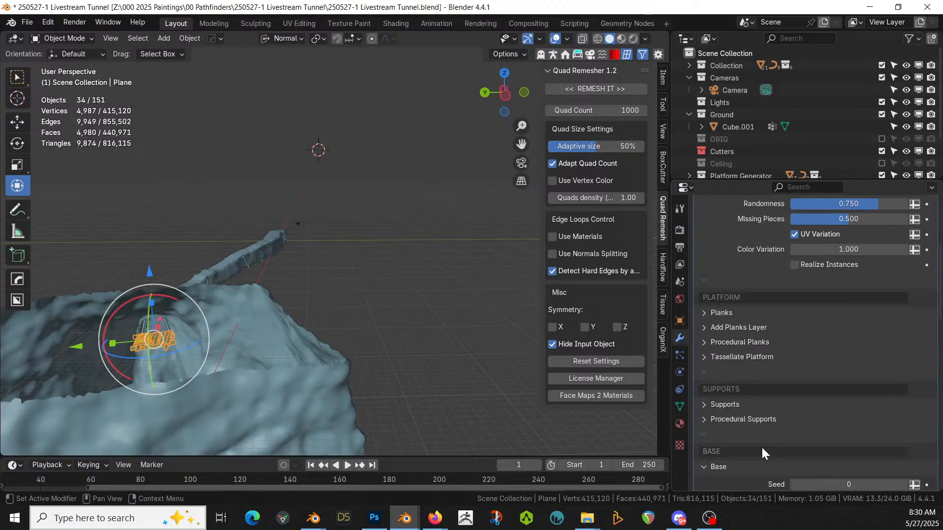
left_click(806, 467)
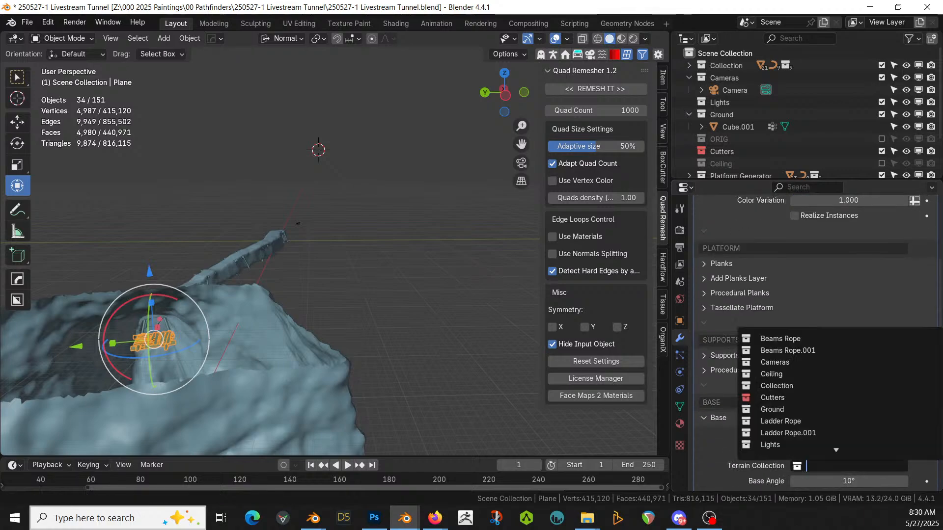
type("Groun")
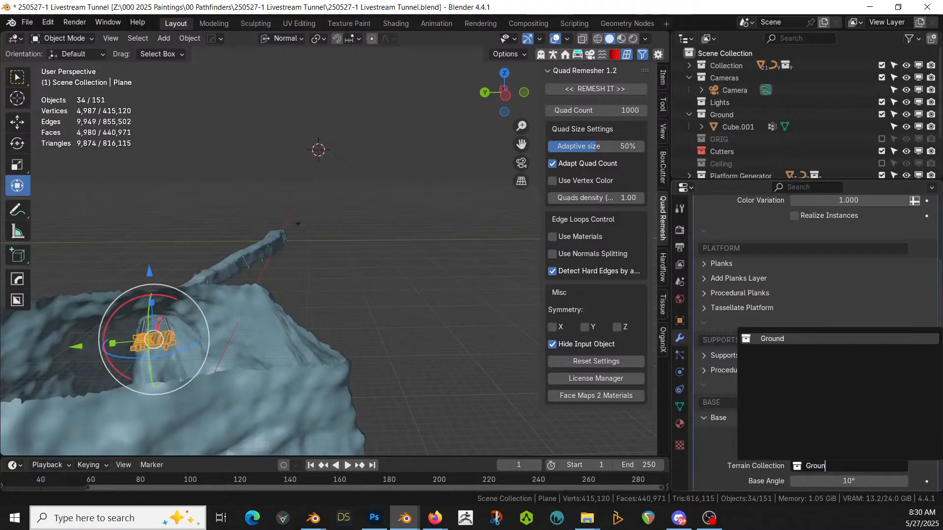
left_click(766, 338)
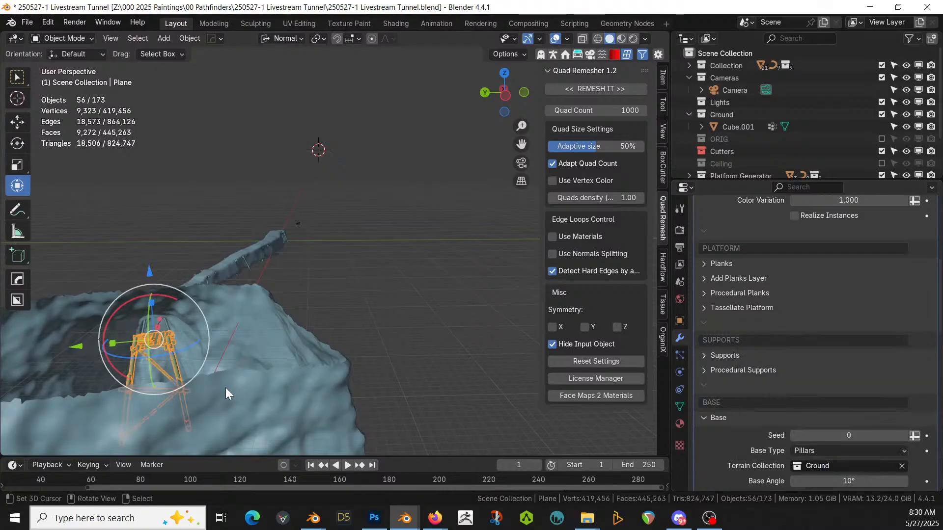
- Open the tunnel mouth platform's mesh for editing and select its outer edge facing the cavern
key("KP_Decimal")
middle_click_drag(201, 367, 217, 440)
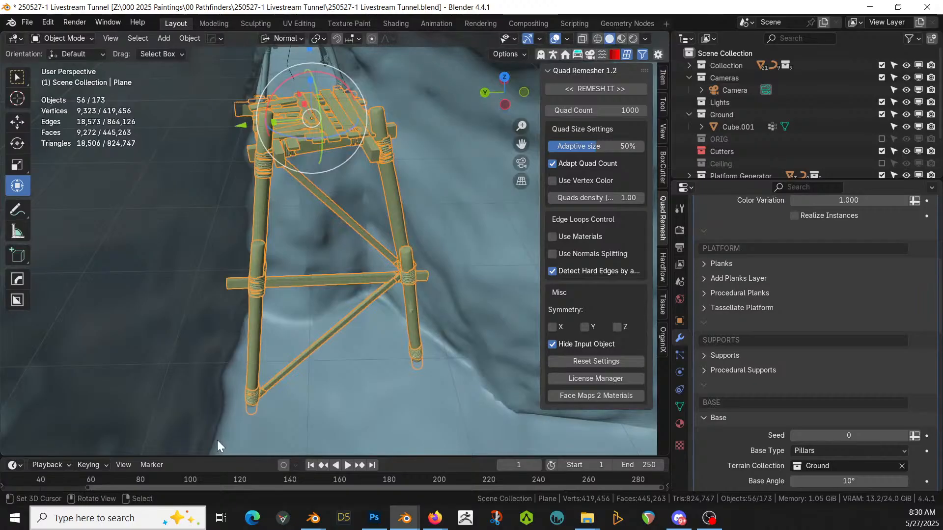
middle_click_drag(314, 300, 334, 287)
scroll(770, 378, "up", 10)
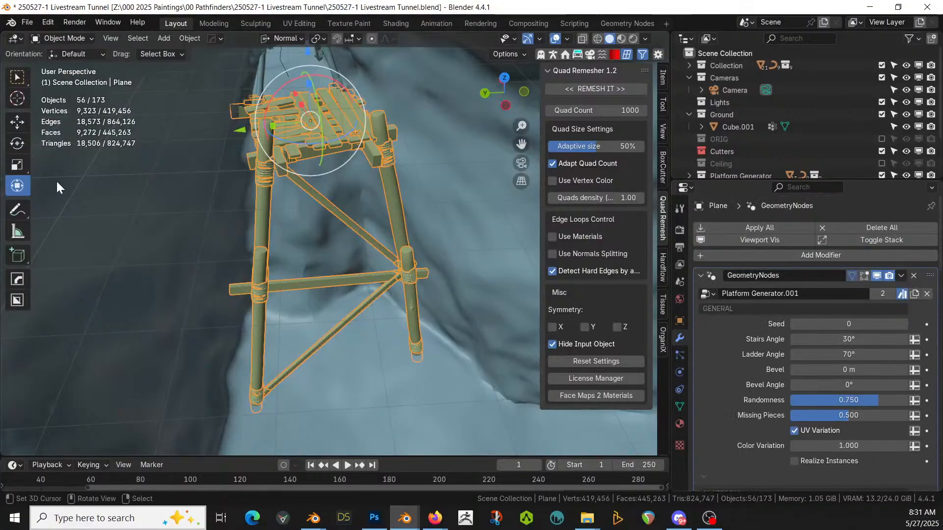
key("Tab")
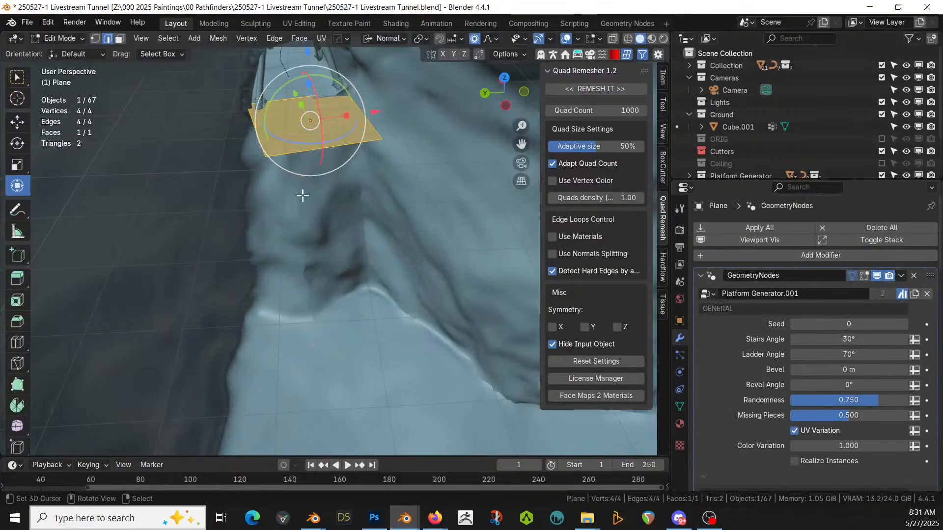
left_click(327, 148)
middle_click_drag(346, 182, 356, 183)
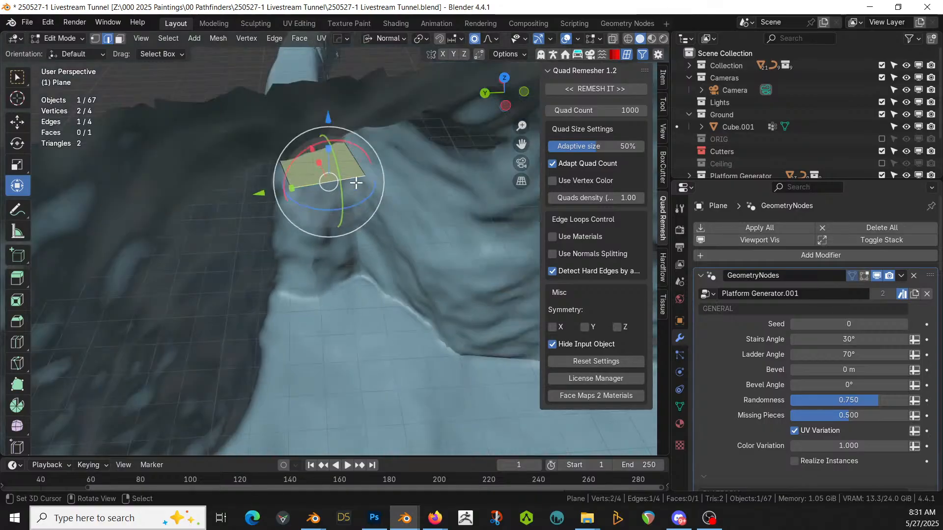
- Try to move the platform's outer edge about -12.4 m in X and -14.7 m in Z, locking normal Y
key("g")
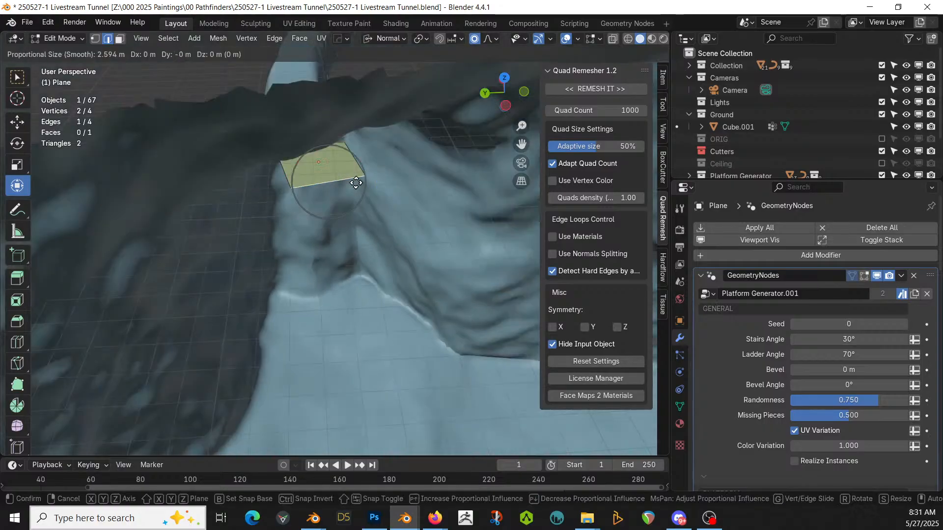
key("shift+y")
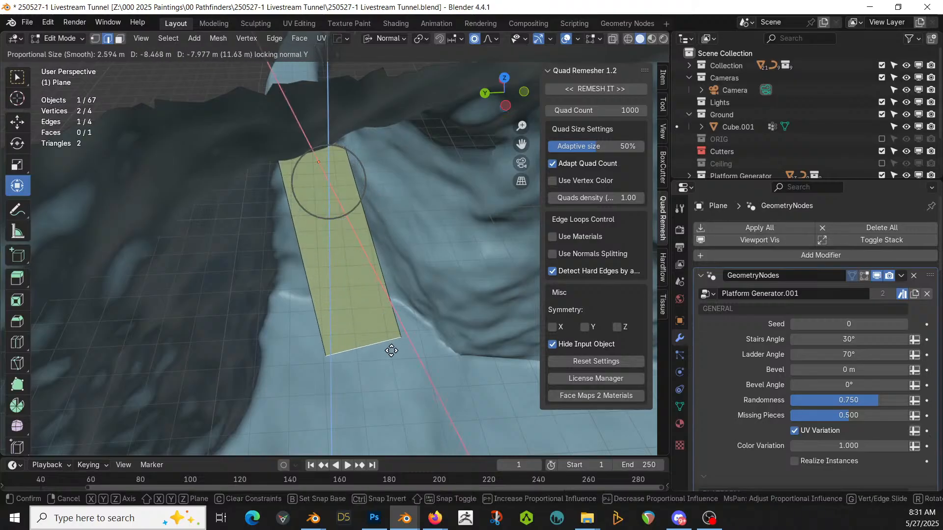
left_click(405, 446)
middle_click_drag(410, 423, 372, 357)
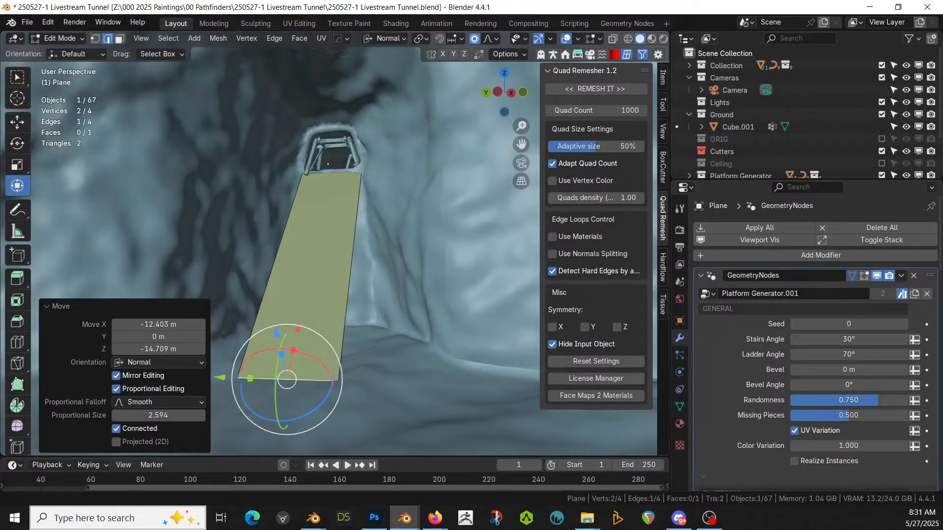
- Set the transform orientation to Global and try to raise the platform's lowered edge about 5.4 m along Z
left_click(389, 39)
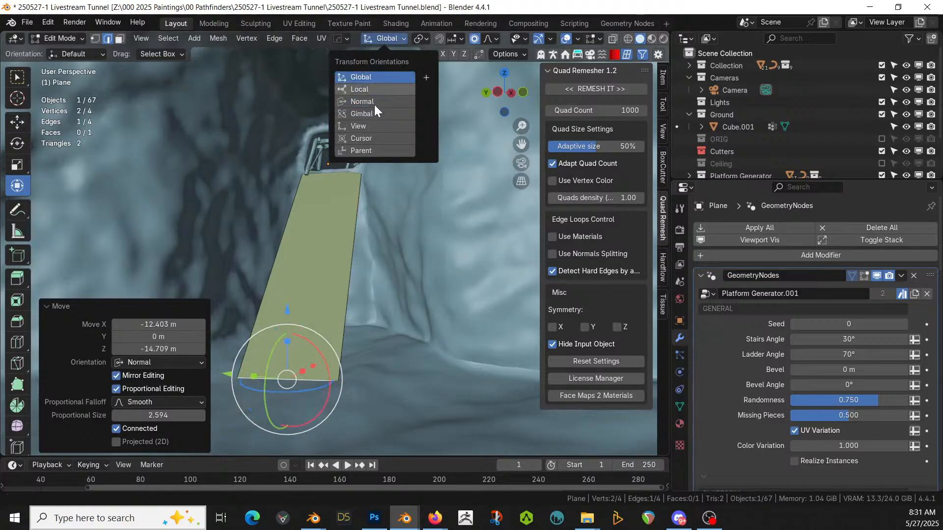
left_click(384, 78)
key("g")
key("z")
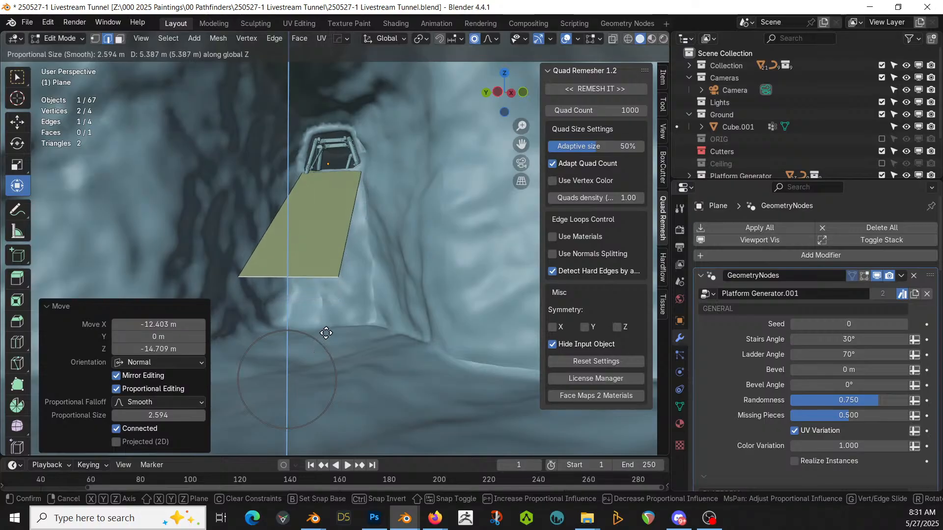
left_click(326, 334)
key("Tab")
middle_click_drag(343, 334, 236, 258)
- Undo the two moves of the platform's outer edge and turn off proportional editing
key("Tab")
key("ctrl+z")
key("ctrl+z")
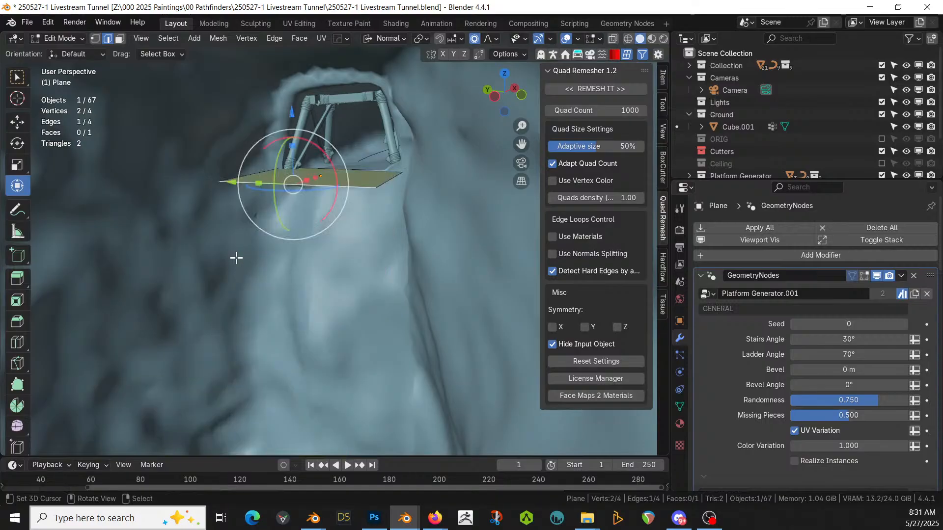
left_click(475, 40)
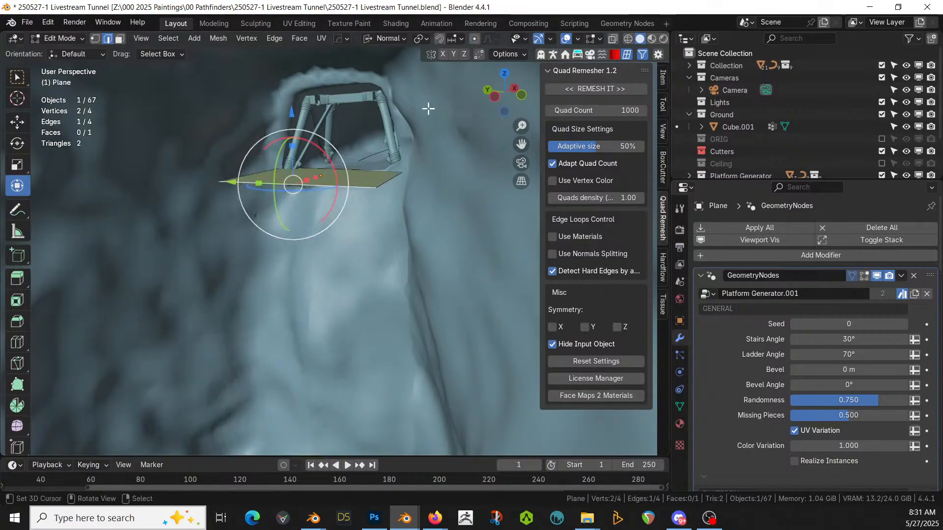
middle_click_drag(449, 77, 294, 233)
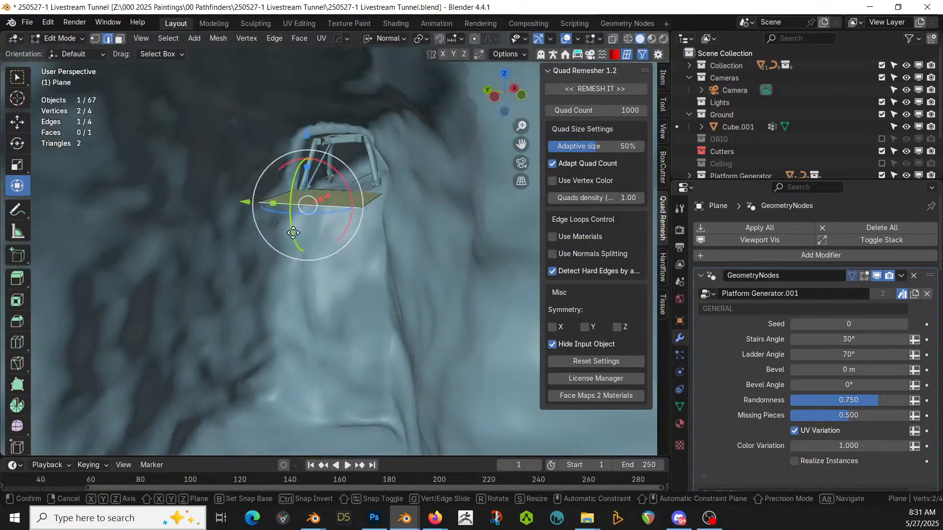
key("g")
key("shift+y")
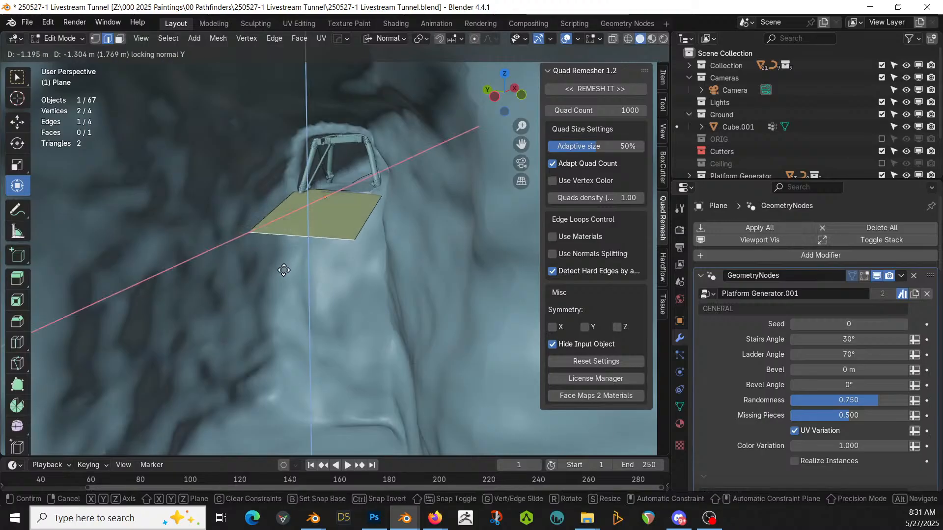
right_click(259, 295)
- Extrude the platform's outer edge into a descending ramp, about -7.53 m in normal X and 10.44 m in normal Z
key("e")
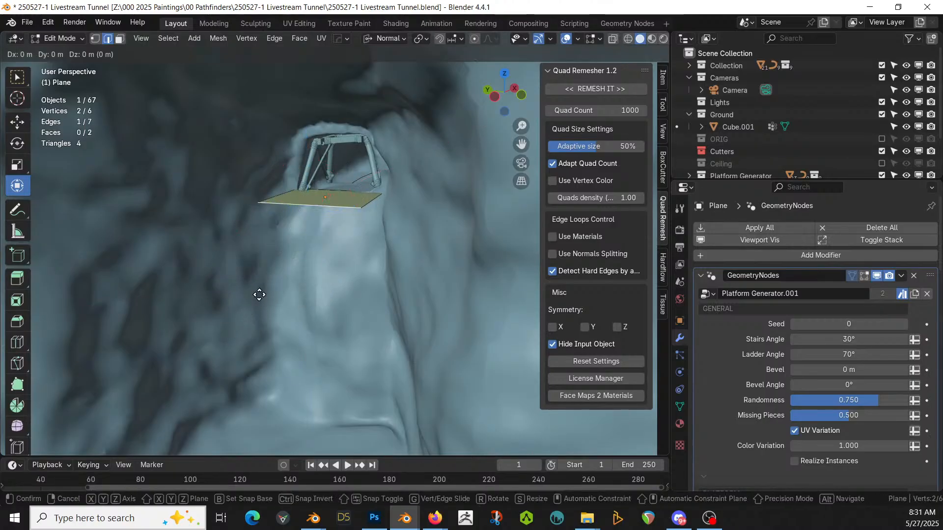
right_click(260, 295)
key("g")
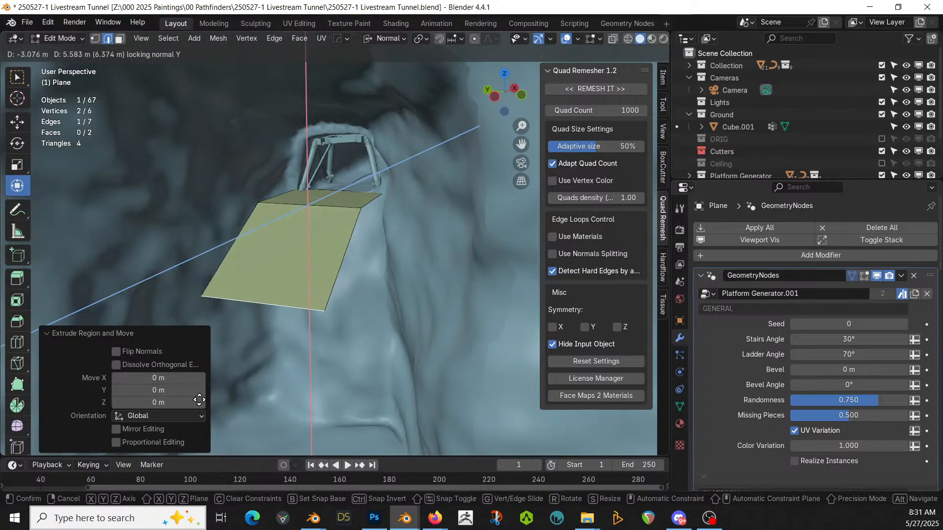
left_click(151, 148)
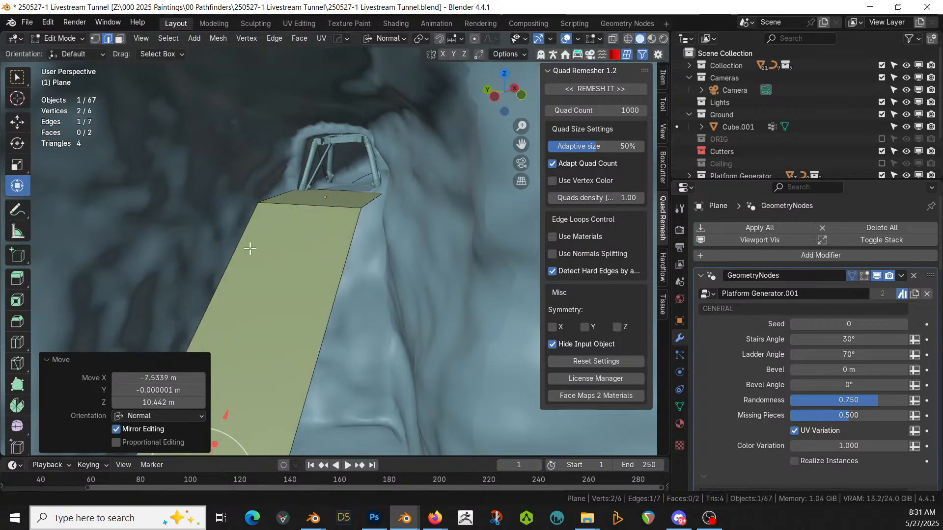
- Check the generated ramp and reposition its lower edge to adjust the slope down into the cavern
key("Tab")
scroll(290, 260, "down", 2)
middle_click_drag(291, 261, 309, 193)
key("Tab")
key("g")
left_click(418, 274)
key("Tab")
middle_click_drag(412, 267, 343, 344)
scroll(339, 285, "down", 4)
- Extrude the ramp's lower edge about 6.3 m horizontally over the cavern floor as a landing and inspect the generated platform
key("KP_7")
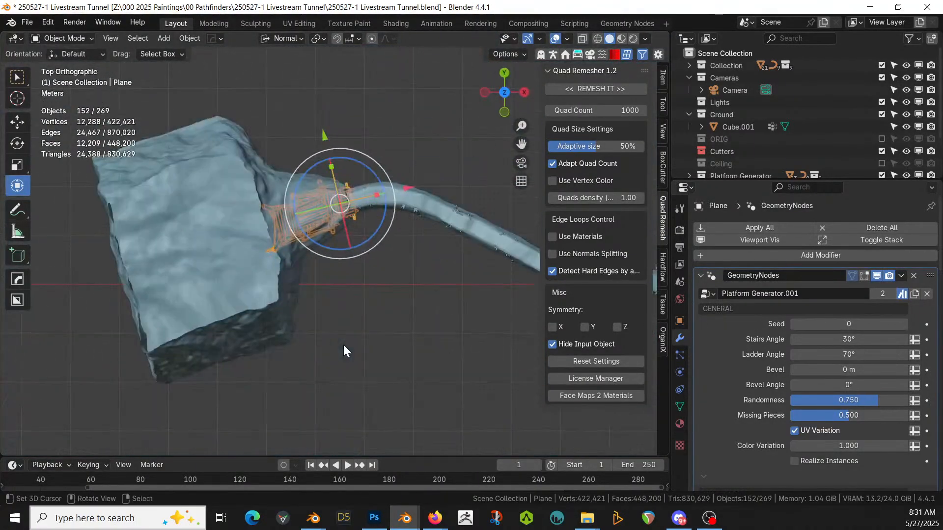
scroll(305, 263, "up", 6)
key("Tab")
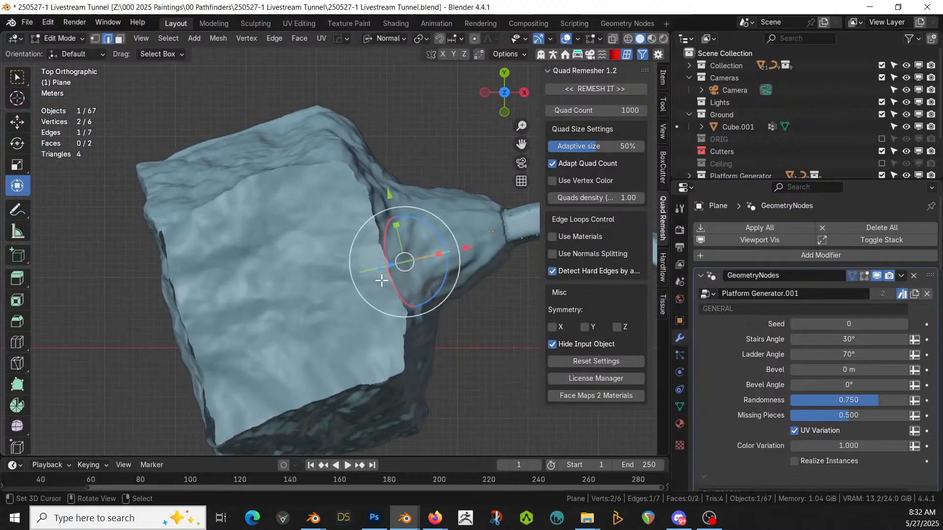
key("e")
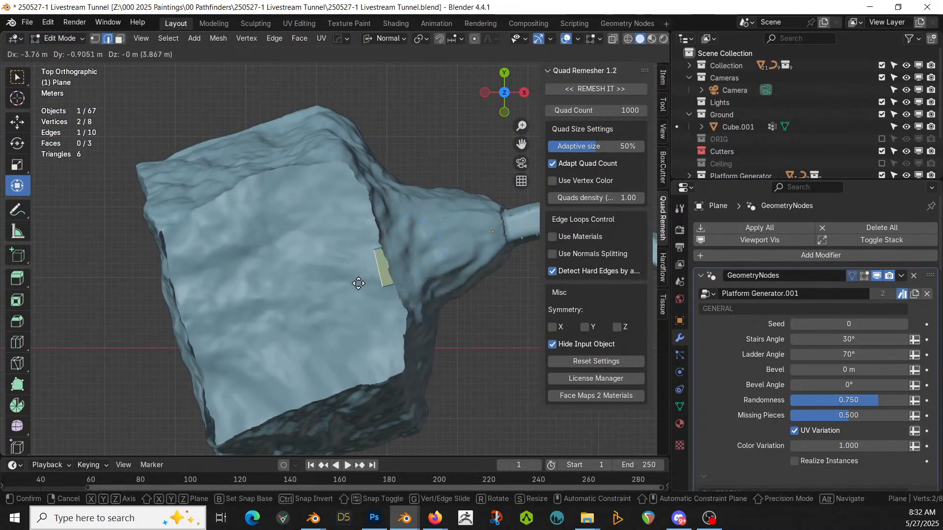
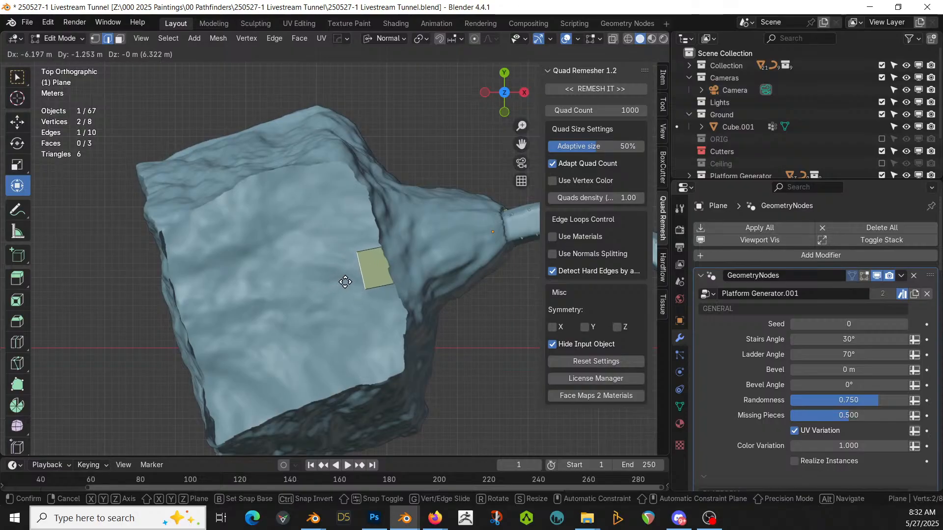
left_click(345, 282)
middle_click_drag(350, 280, 388, 230)
key("Tab")
scroll(410, 225, "up", 3)
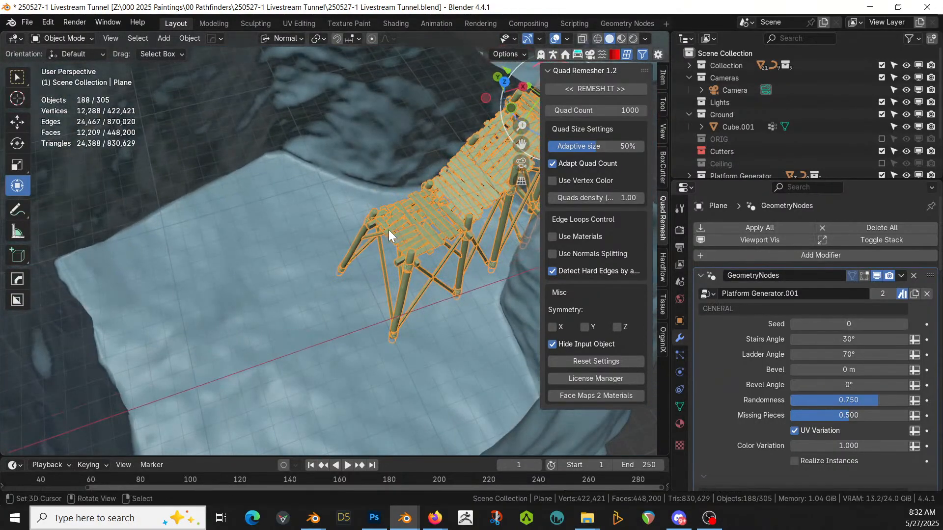
scroll(388, 229, "up", 1)
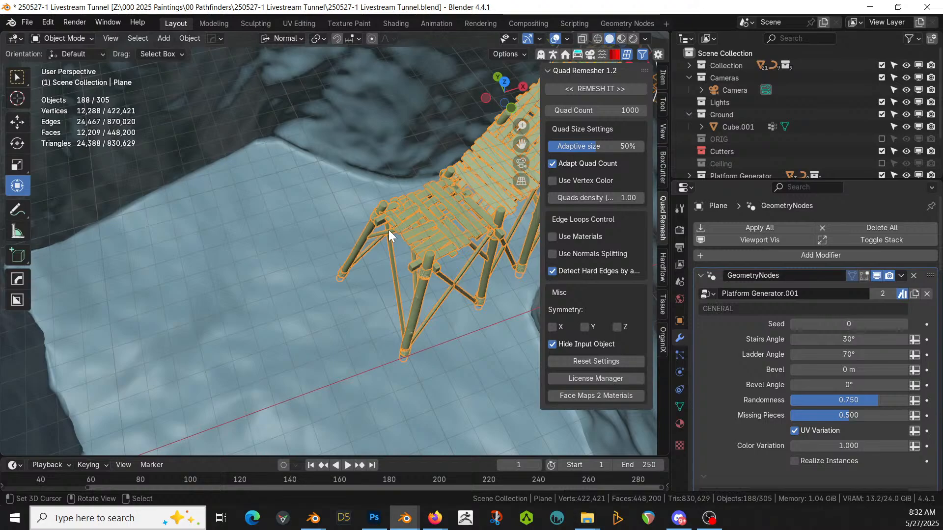
- Add a separate 2 m plane to the platform mesh at the 3D cursor near the cavern's rear wall
middle_click_drag(389, 231, 345, 193)
scroll(369, 220, "down", 4)
key("Tab")
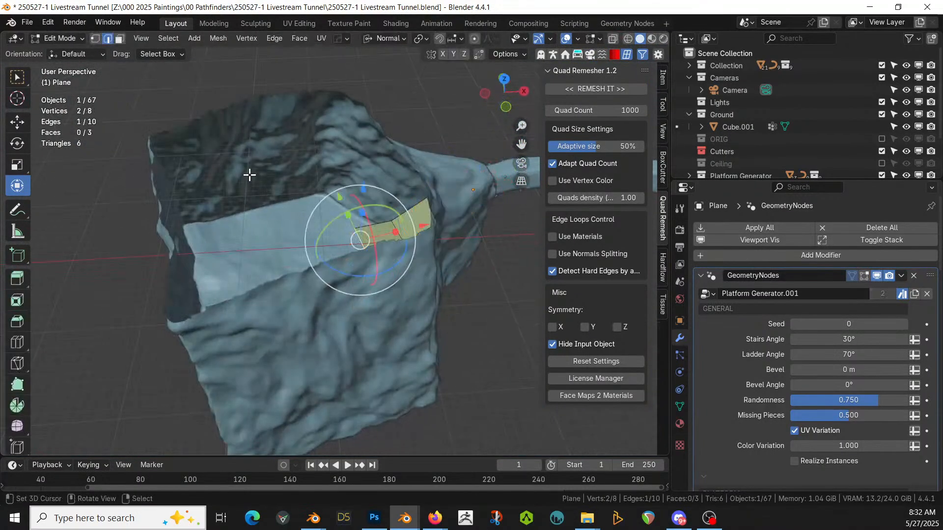
key("shift+a")
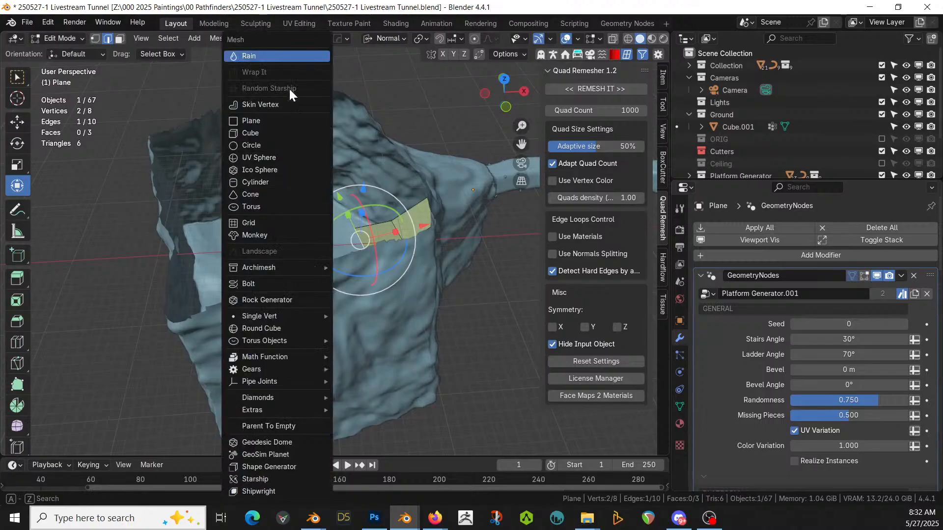
left_click(263, 121)
key("KP_7")
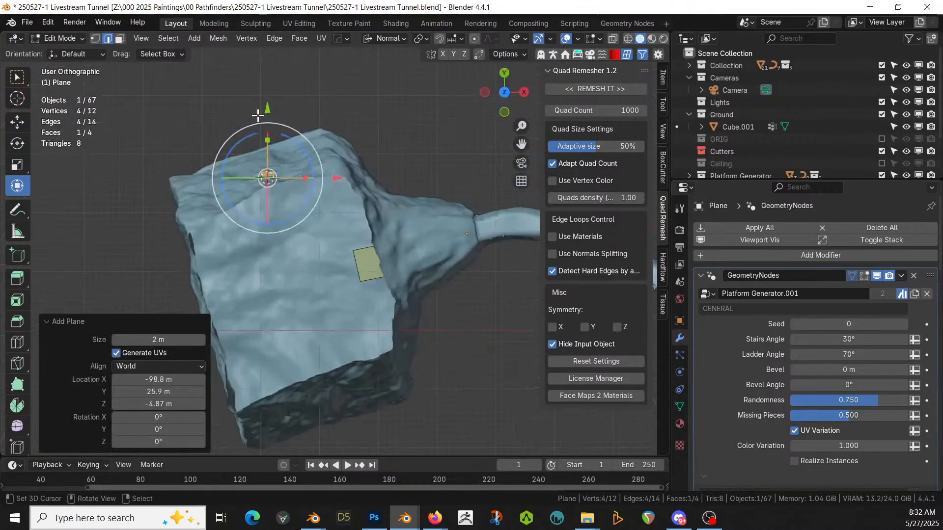
scroll(301, 173, "up", 1)
- Scale up the new plane, rotate it to match the cavern wall, and place it at the edge of the floor
key("s")
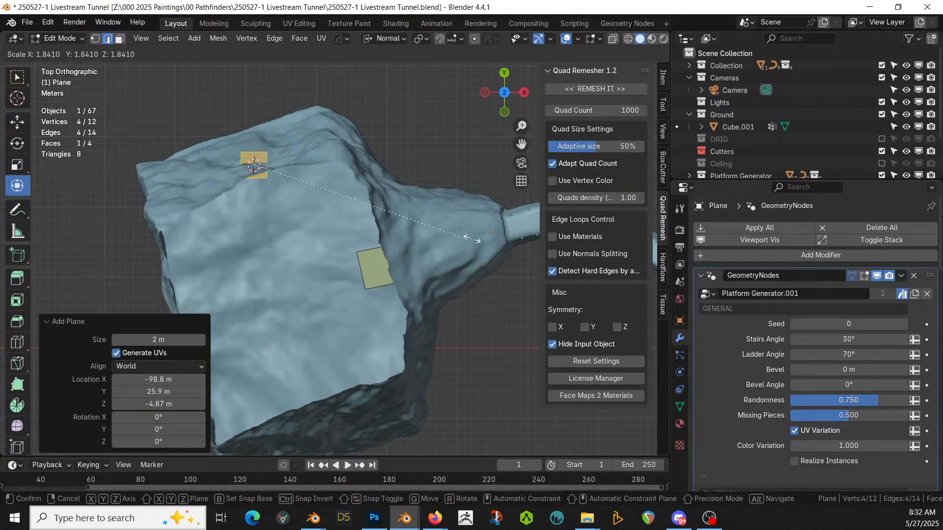
left_click(500, 227)
key("r")
left_click(445, 150)
key("g")
left_click(269, 195)
key("Tab")
middle_click_drag(270, 196, 340, 172)
key("Tab")
scroll(286, 215, "up", 3)
middle_click_drag(227, 219, 151, 317)
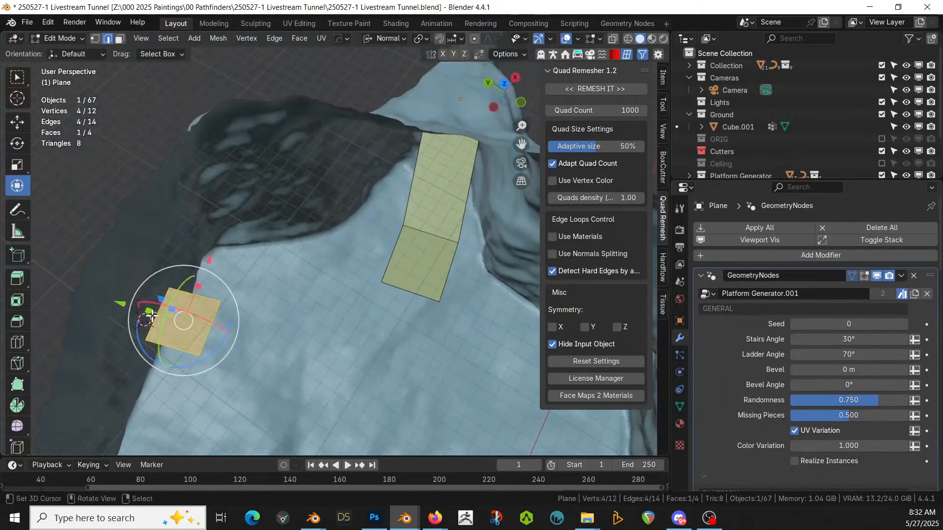
- Extrude the new plane's edge nearest the ramp about 4.5 m horizontally along the cavern wall
left_click(196, 293)
key("e")
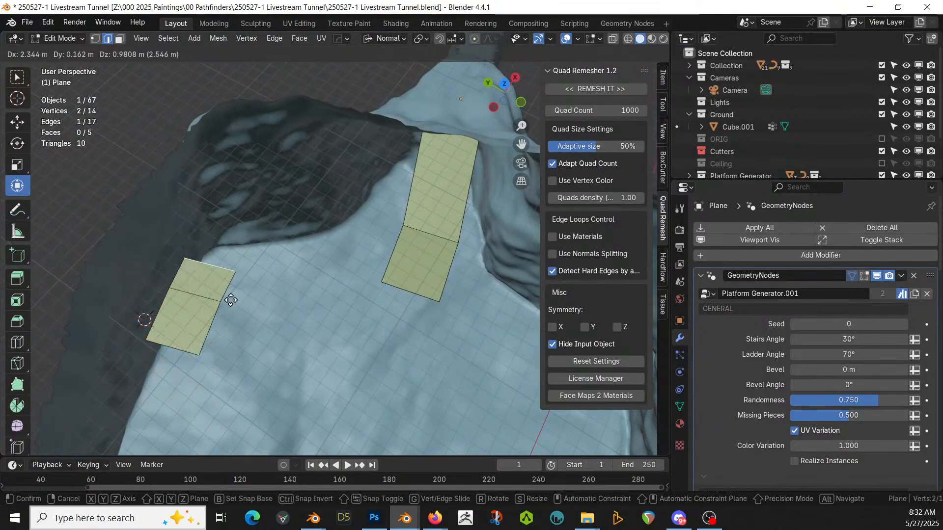
right_click(228, 291)
key("KP_7")
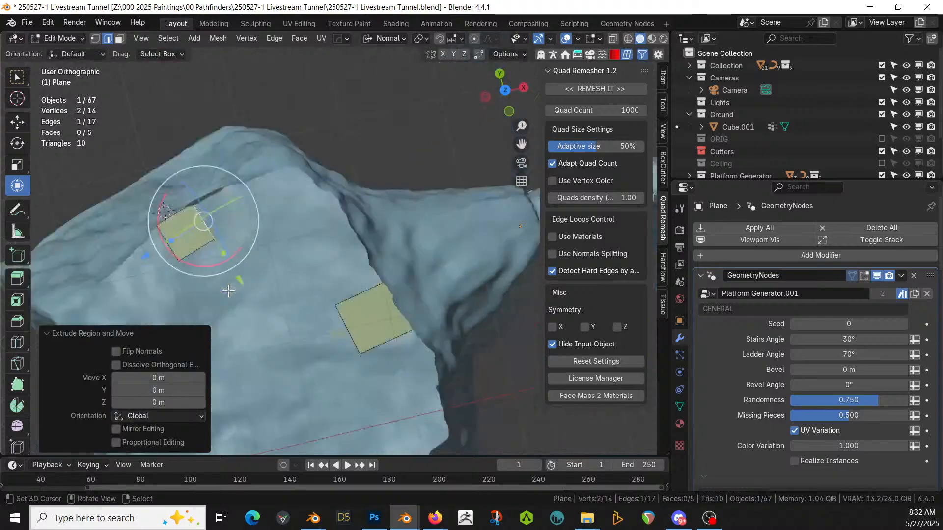
key("e")
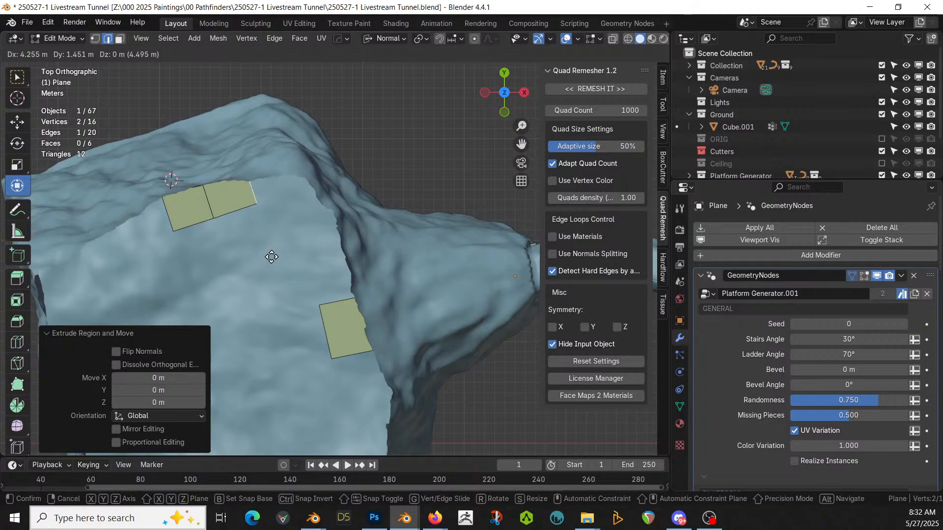
left_click(272, 257)
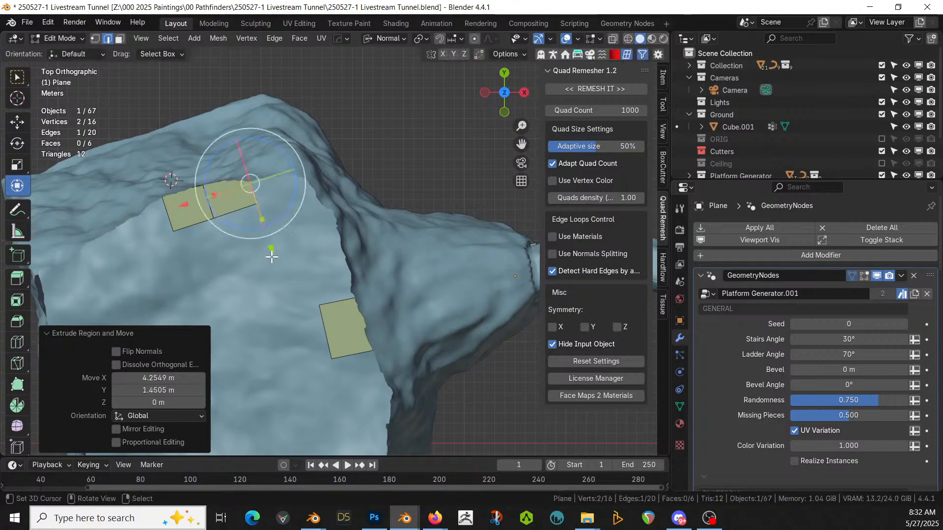
- Bridge the extruded wall platform's inner edge to the facing edge of the ramp's landing with Bridge Edge Loops
left_click(226, 214)
left_click(346, 302, "shift")
key("ctrl+e")
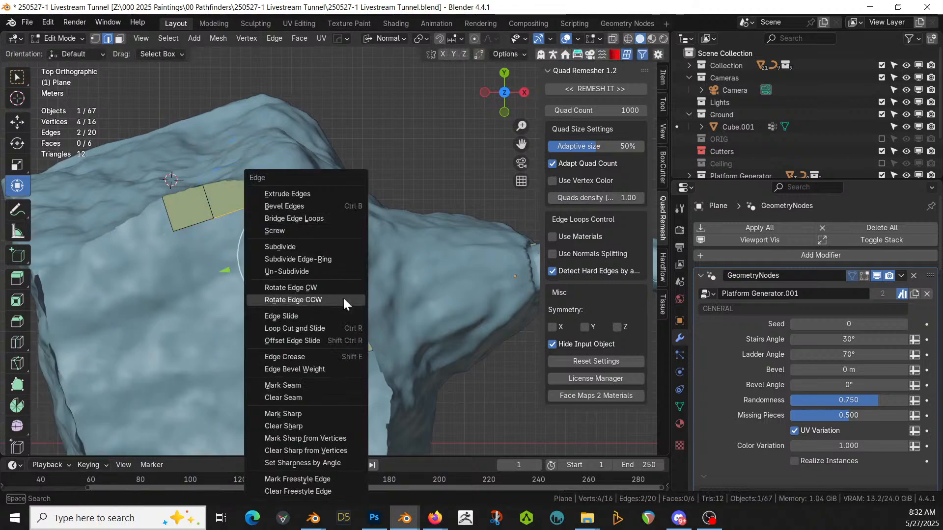
left_click(304, 217)
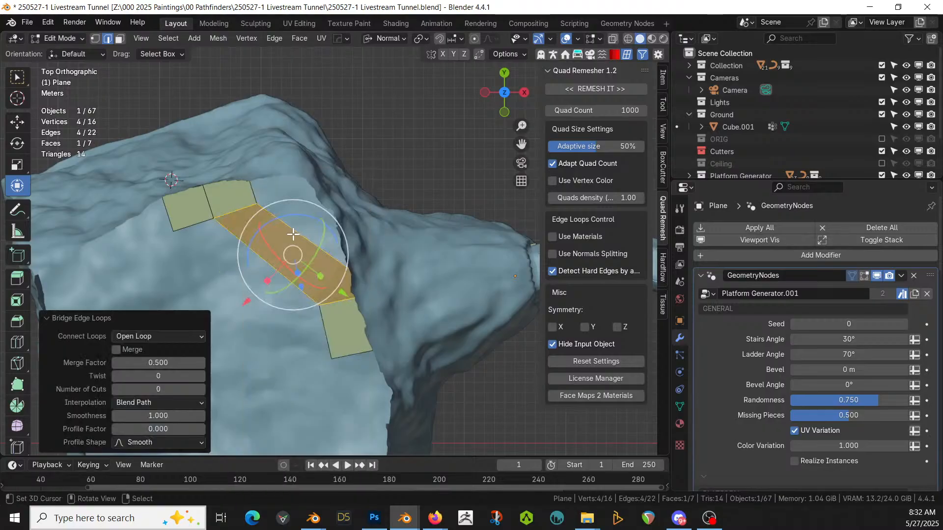
- Give the platform mesh a new default material plus a second slot with Bridge.001, and assign Bridge.001 to the bridged face
left_click(680, 425)
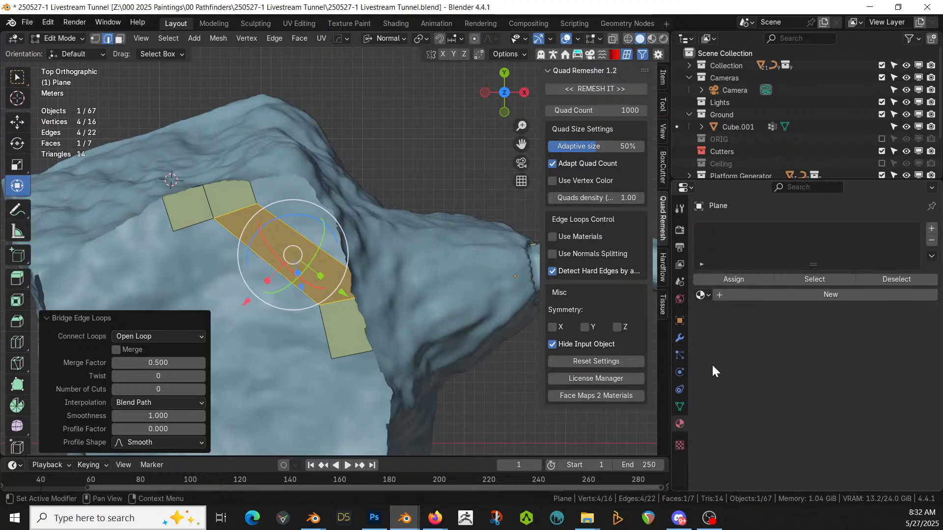
left_click(786, 298)
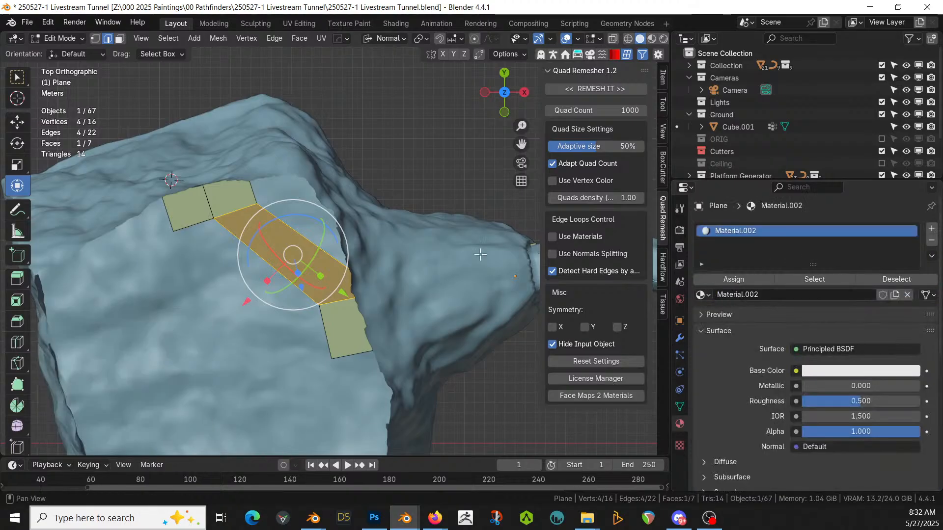
left_click(931, 230)
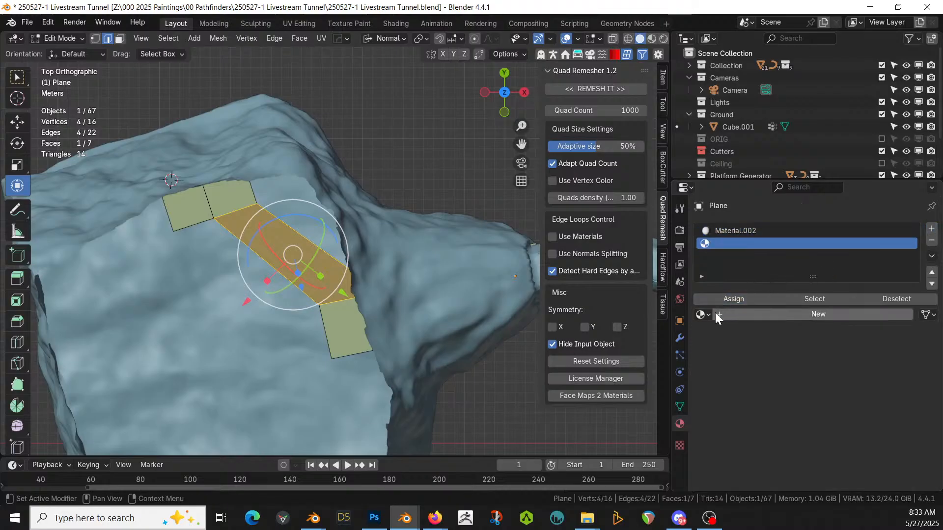
left_click(702, 315)
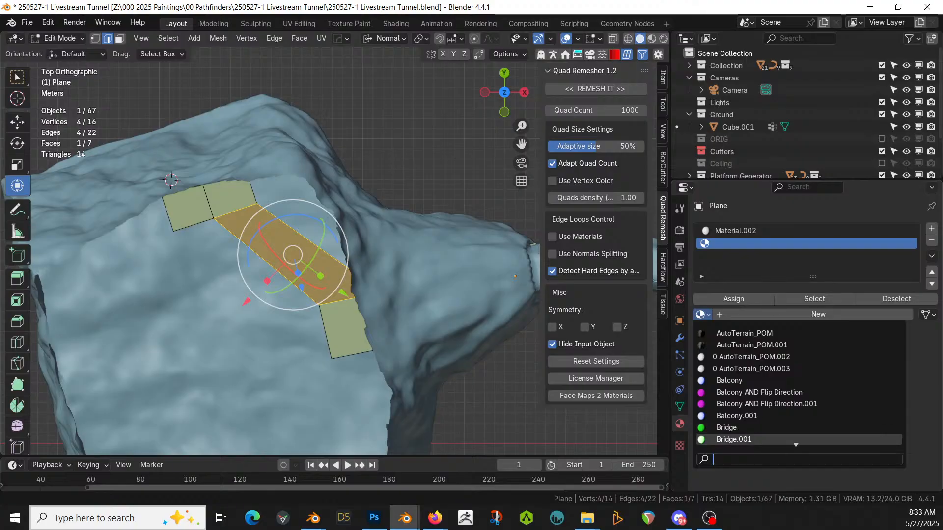
left_click(733, 440)
key("Tab")
middle_click_drag(123, 235, 145, 194)
key("Tab")
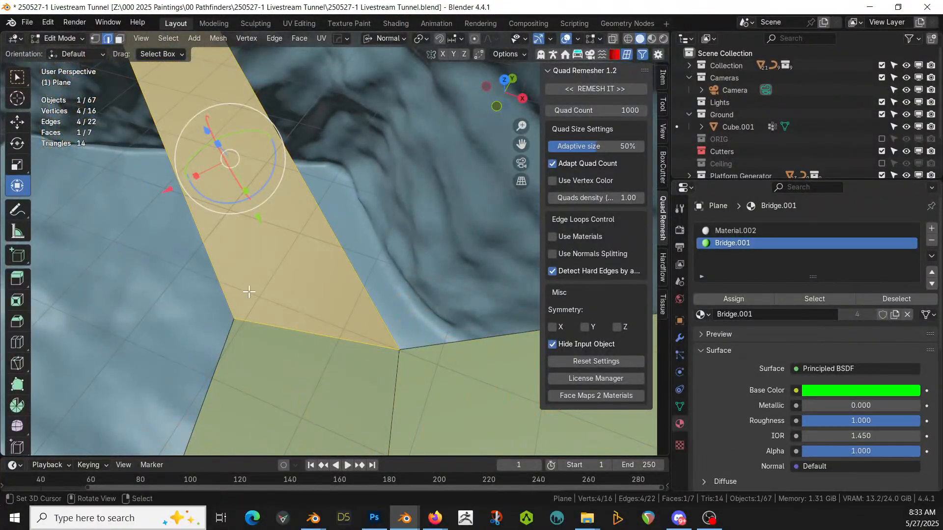
key("Tab")
scroll(252, 290, "down", 6)
middle_click_drag(254, 288, 183, 221)
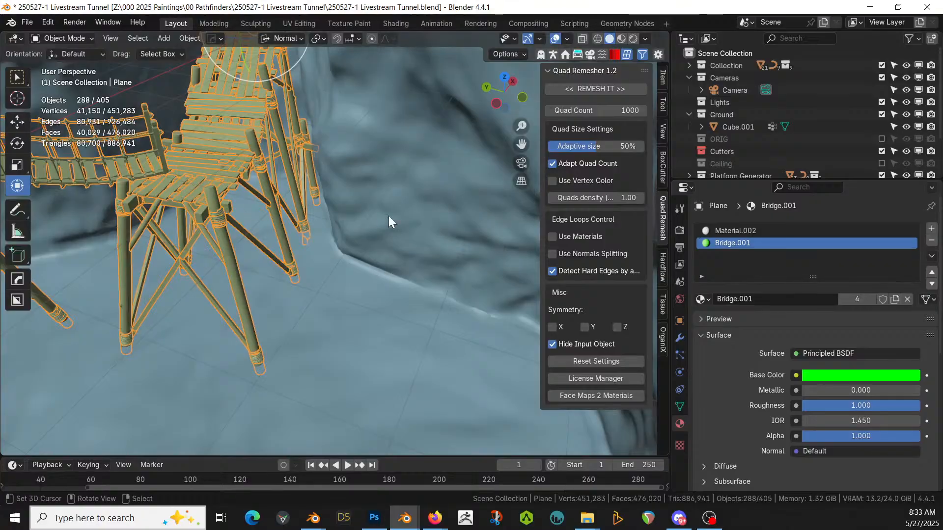
- Select the landing face between the bridge and the ramp for mesh editing, using face selection
key("Tab")
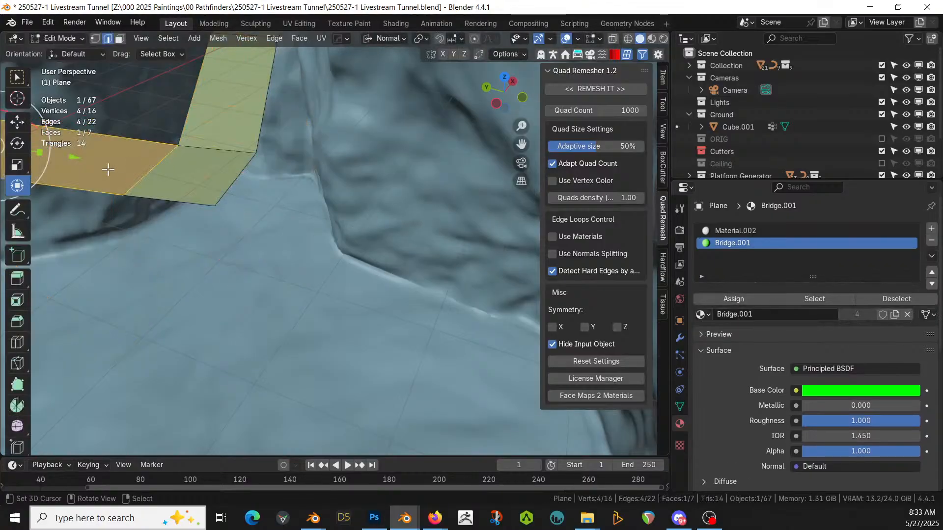
key("3")
left_click(198, 178)
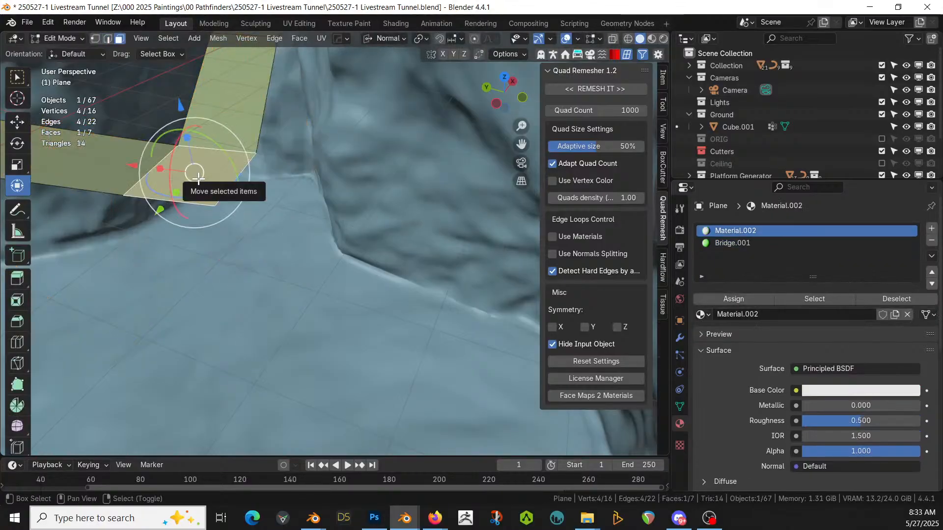
- Duplicate the selected walkway end face, lower the copy about 3.4 m, and offset it about 7.9 m along normal Y
key("shift+d")
right_click(198, 178)
left_click_drag(198, 178, 220, 249)
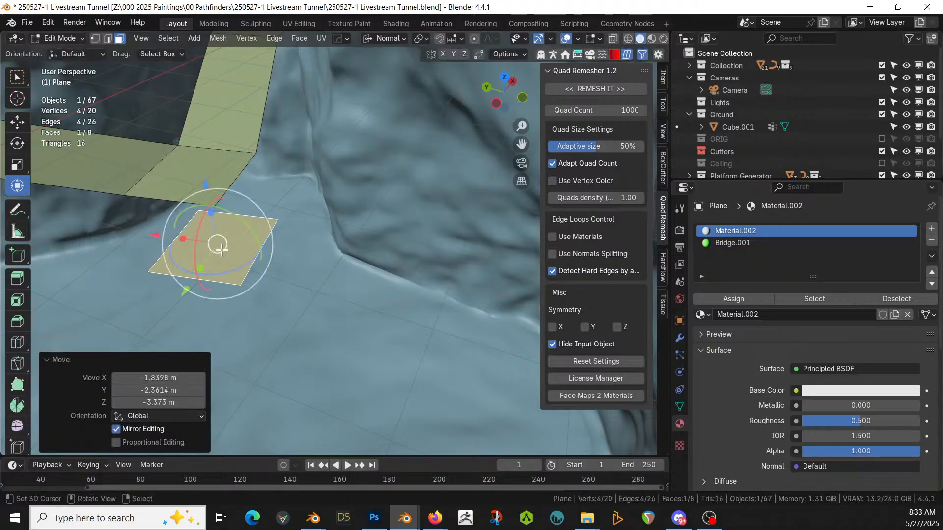
key("g")
key("y")
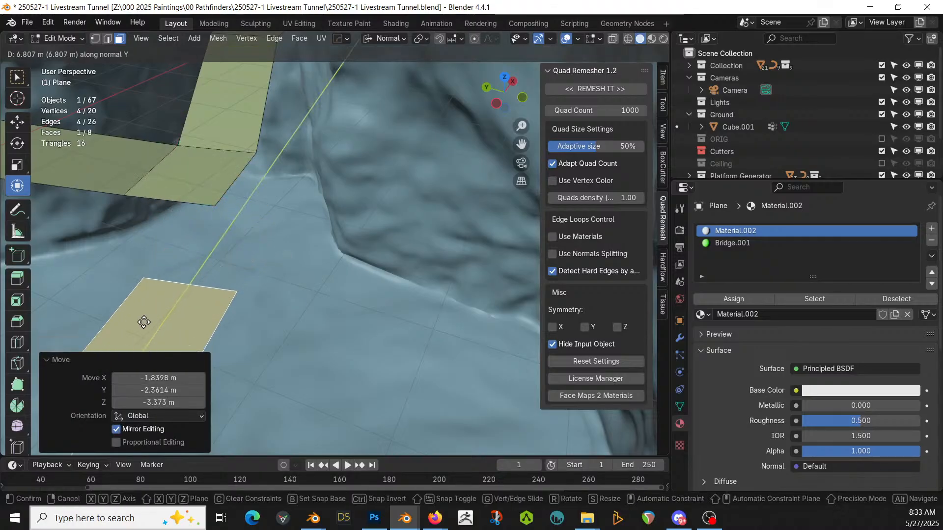
left_click(129, 339)
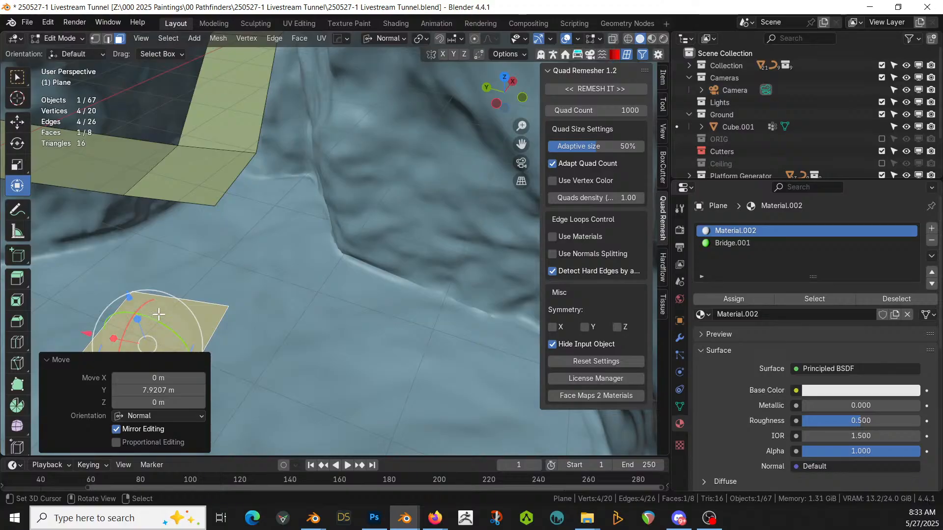
- Bridge the duplicated face's facing edge to the nearest edge of the upper walkway and check the generated platform geometry
key("2")
left_click(175, 298)
mouse_move(164, 213)
middle_mouse_down()
mouse_move(99, 191)
mouse_move(164, 198)
middle_mouse_up()
key("KP_7")
scroll(164, 198, "up", 1)
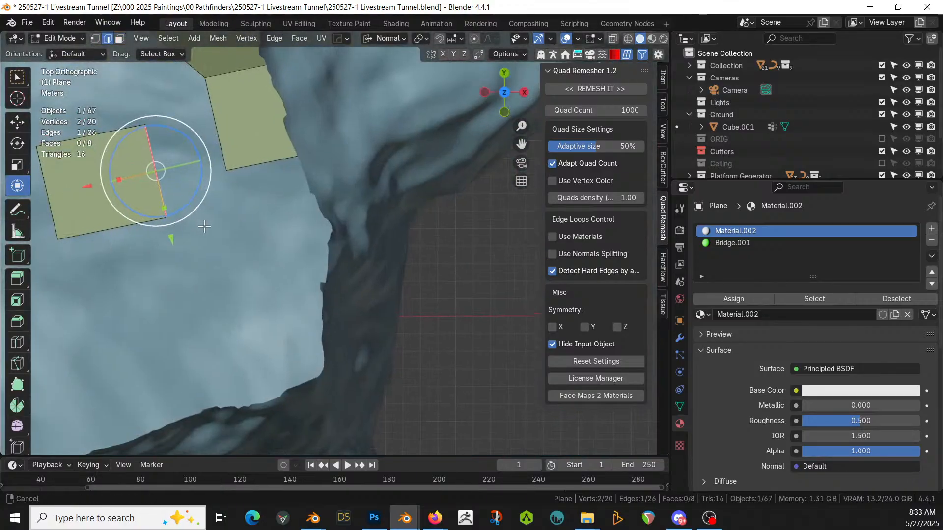
middle_click_drag(252, 141, 340, 215, "shift")
left_click(309, 192, "shift")
key("ctrl+e")
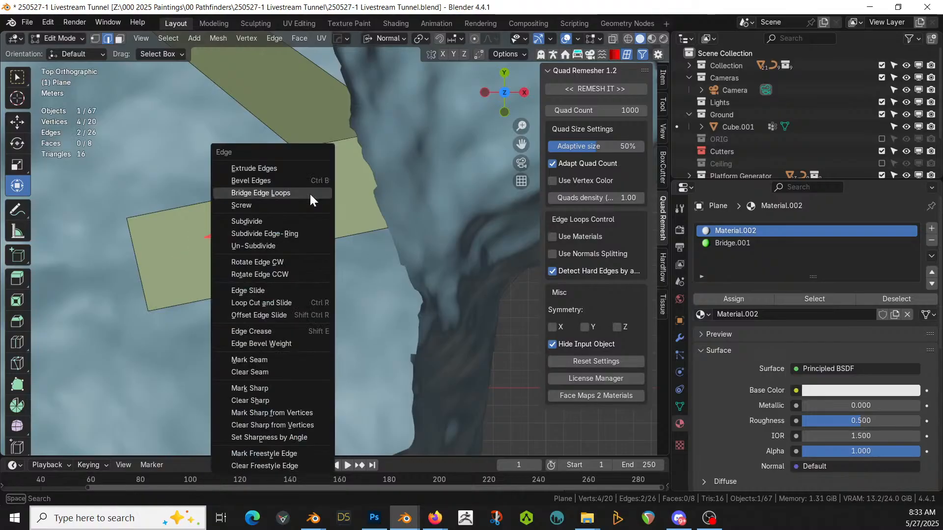
left_click(309, 194)
key("Tab")
middle_click_drag(349, 143, 152, 119)
middle_click_drag(164, 157, 236, 294)
key("Tab")
- Extrude two opposite side edges of the lower platform face outward, about 5 m on one side and 6 m on the other
middle_click_drag(271, 341, 303, 252)
middle_click_drag(264, 432, 274, 339, "shift")
left_click(286, 301)
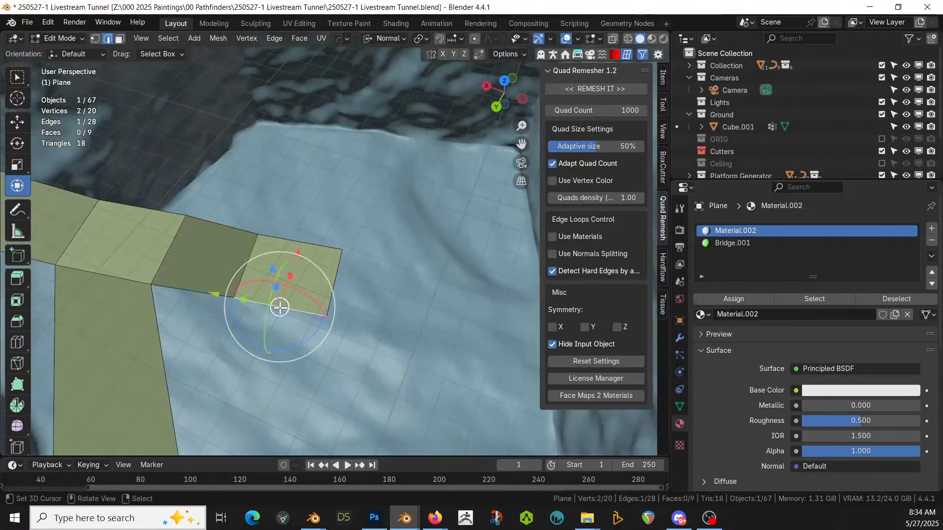
key("KP_7")
middle_click_drag(280, 280, 293, 453, "shift")
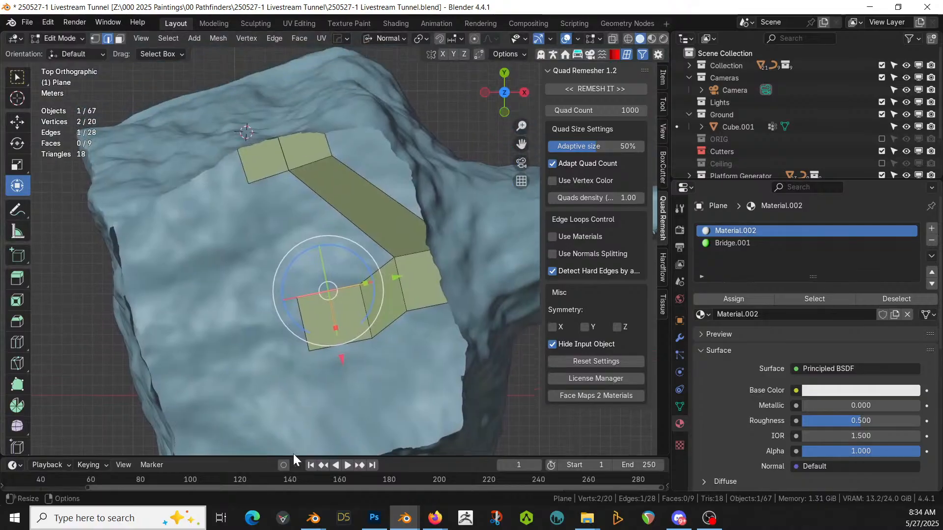
key("e")
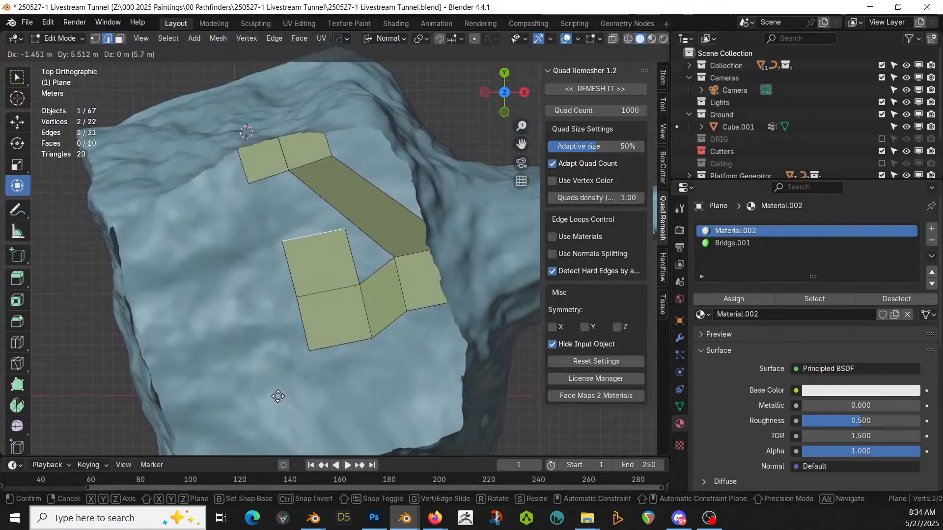
left_click(283, 401)
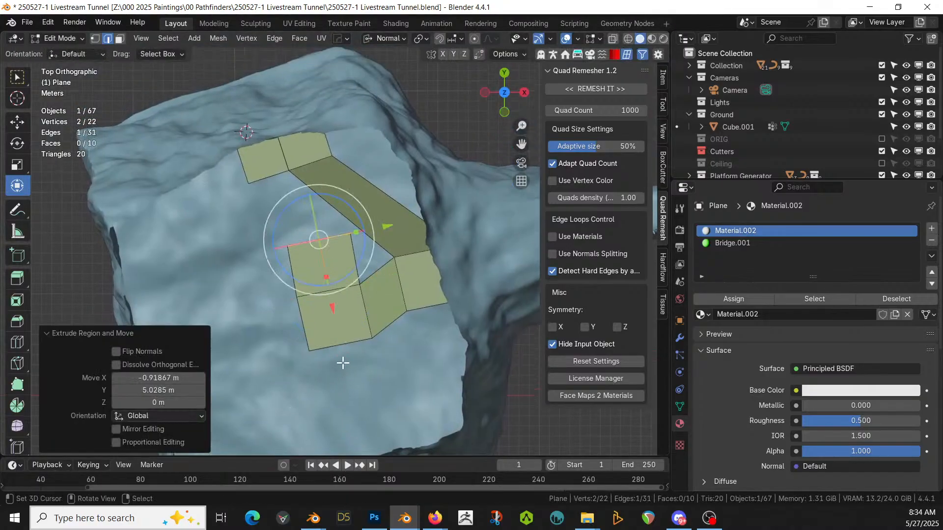
key("e")
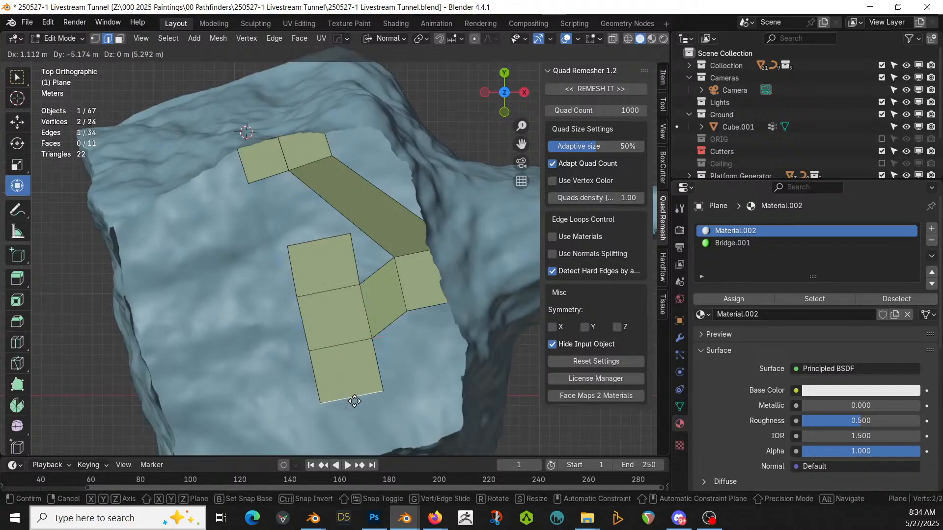
left_click(354, 405)
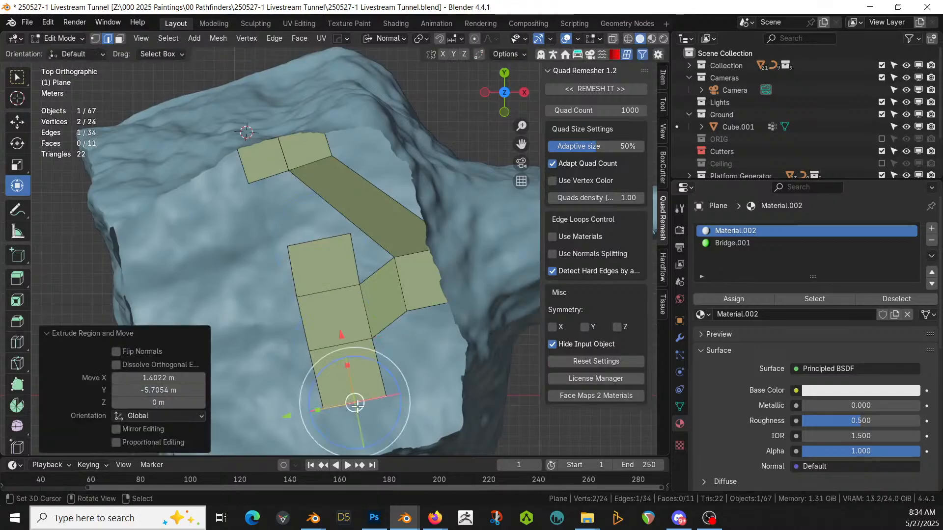
- Extrude the lower platform's three outer edges about 6 m outward, and extrude them once more to widen the deck
left_click(307, 374)
left_click(308, 315, "shift")
left_click(294, 264, "shift")
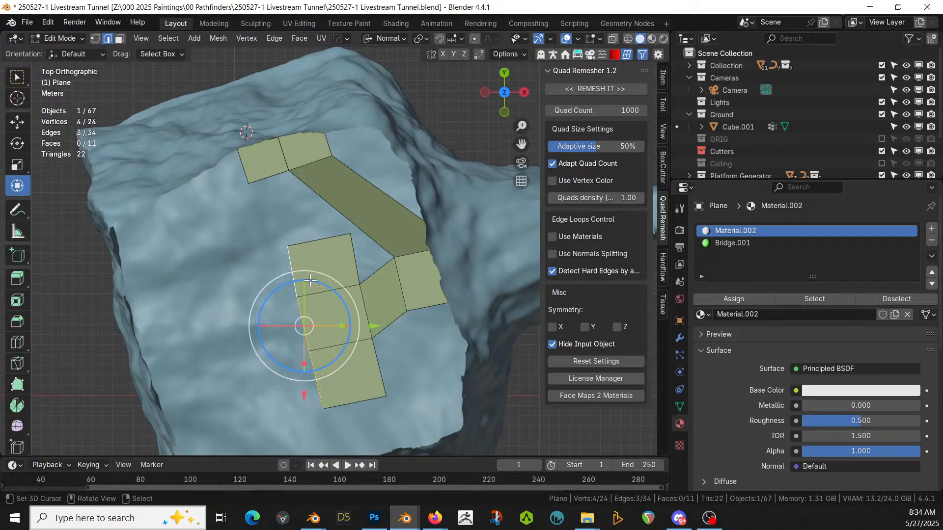
key("e")
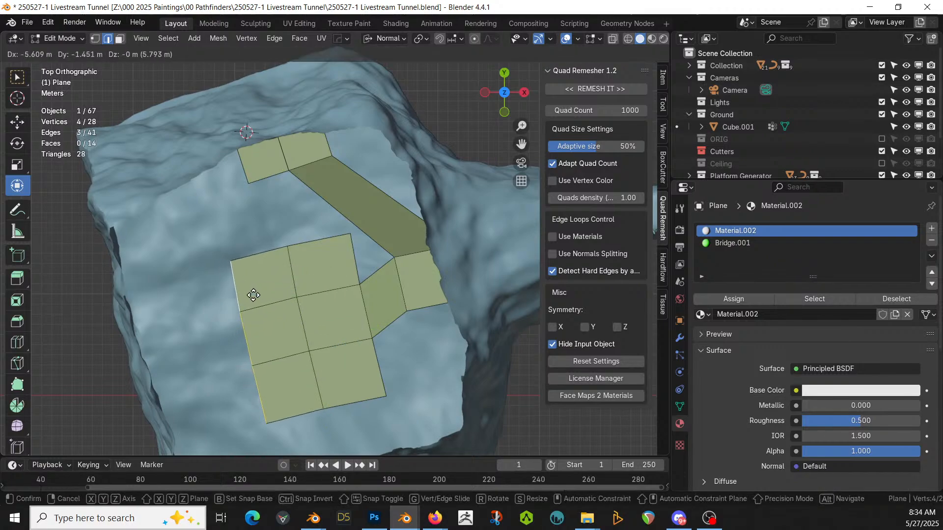
left_click(251, 295)
key("e")
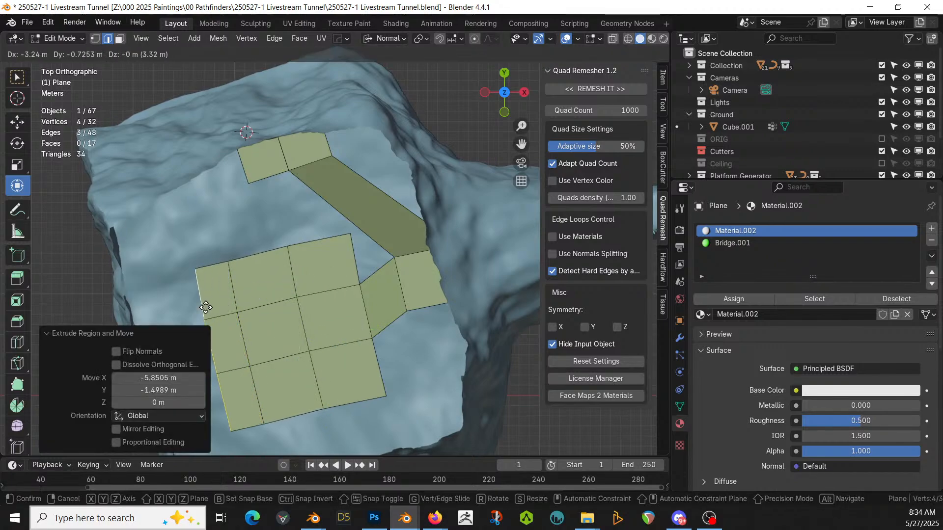
left_click(186, 313)
- Inspect the generated platforms in Object Mode and enable the Ceiling collection
key("Tab")
middle_click_drag(243, 310, 234, 368)
scroll(336, 241, "up", 4)
scroll(417, 280, "down", 4)
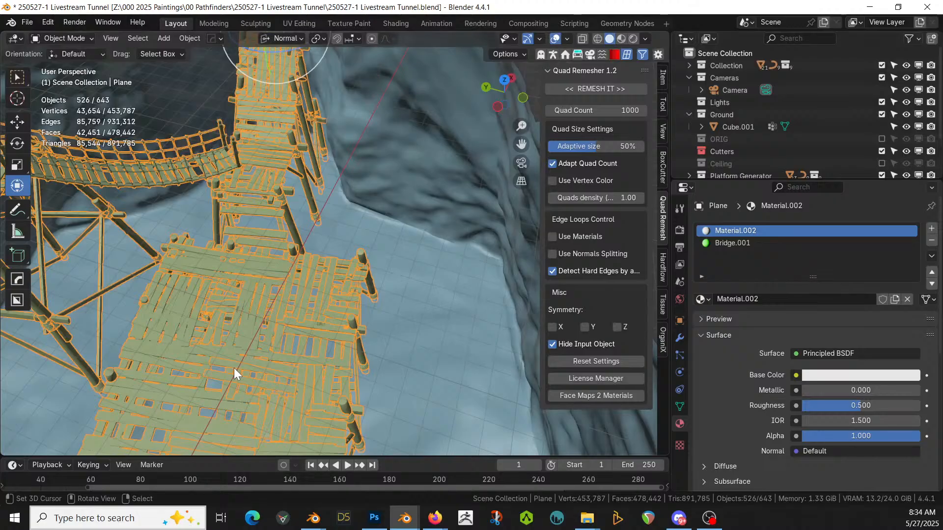
middle_click_drag(234, 368, 211, 231)
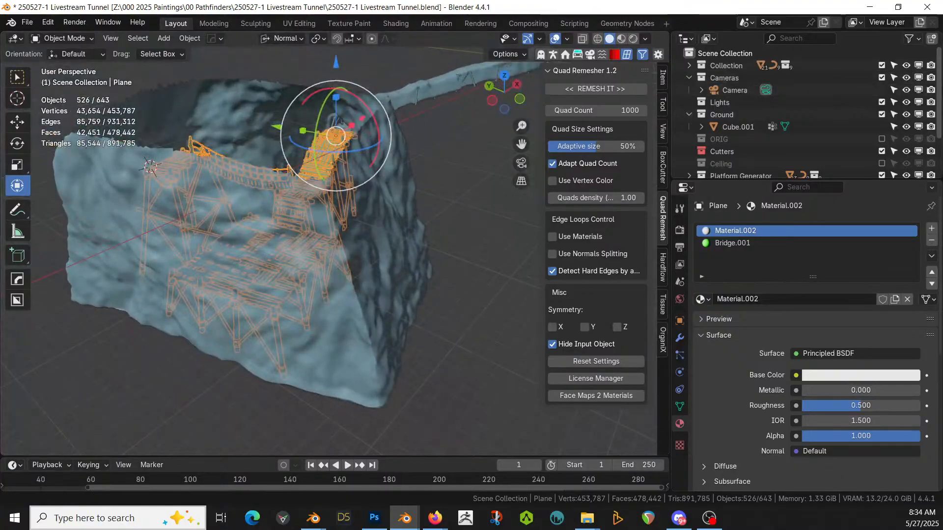
left_click(882, 163)
middle_click_drag(516, 128, 205, 187)
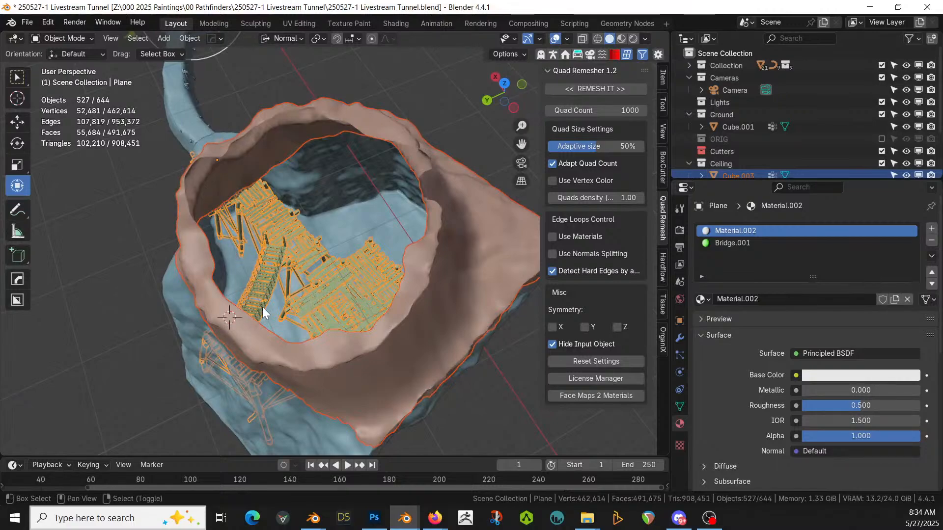
- Undo back to editing the platform mesh and add a 2 m plane to it at the 3D cursor
key("shift+a")
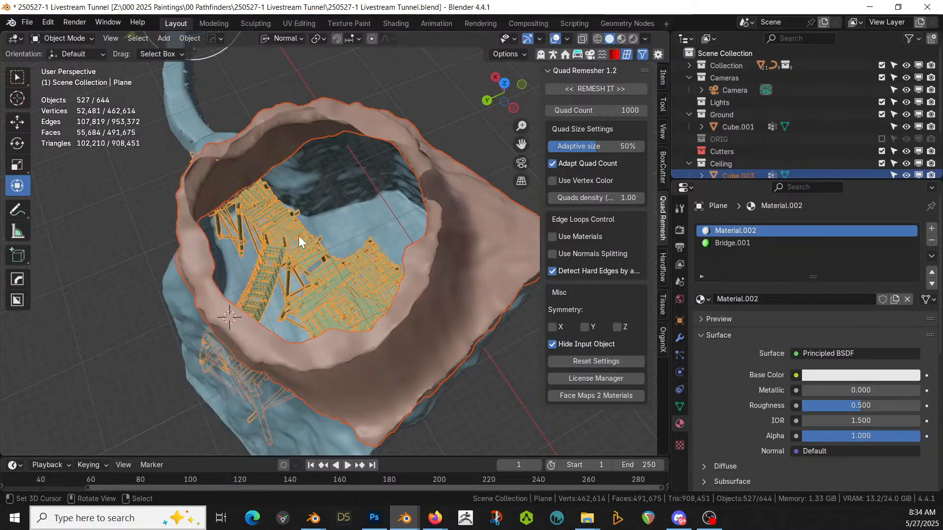
key("ctrl+z")
key("ctrl+z")
key("ctrl+z")
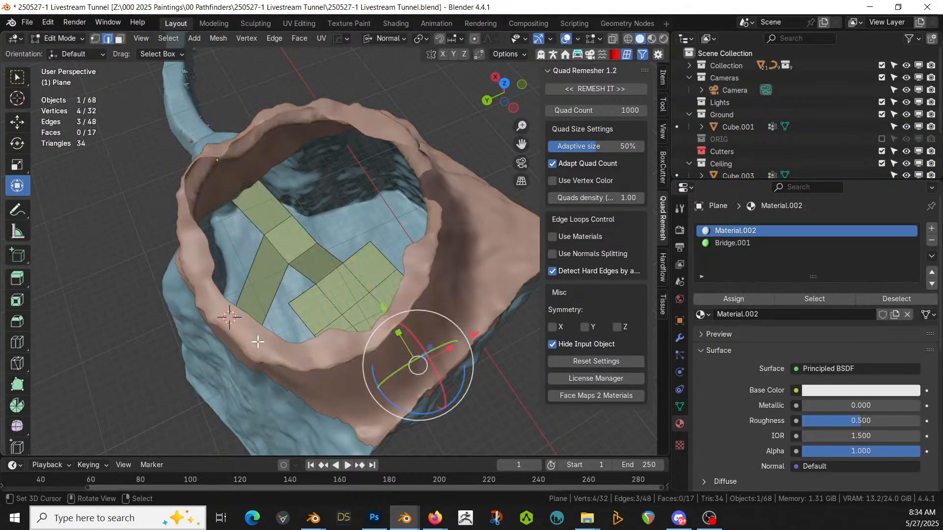
key("shift+a")
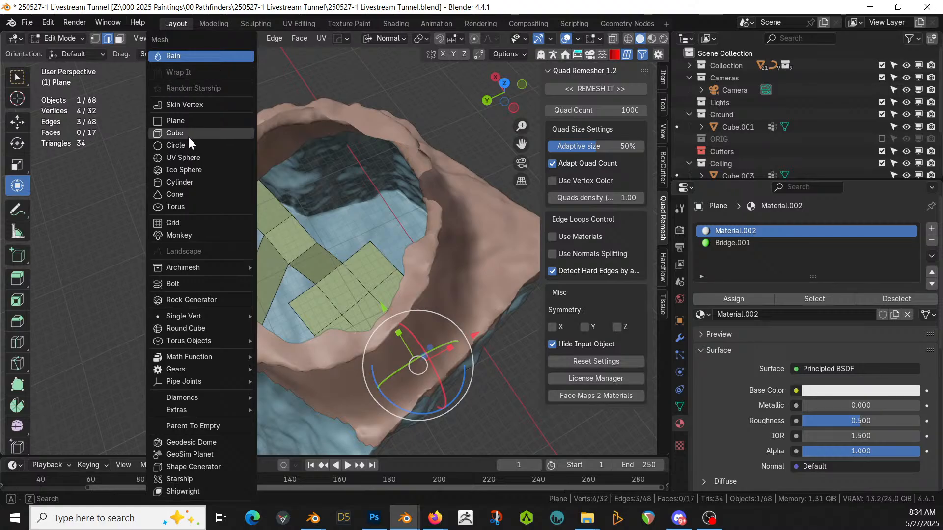
left_click(192, 119)
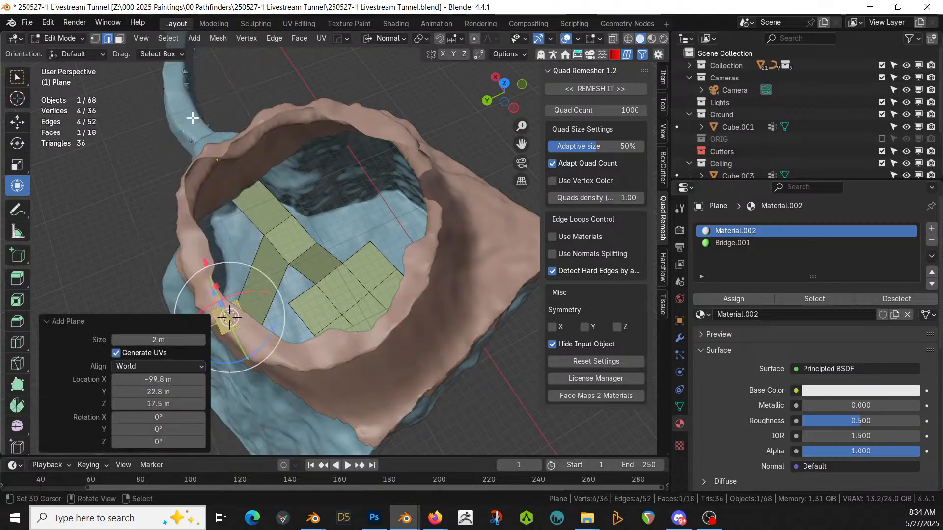
- Rotate the new plane in top view so that it faces across the ceiling opening
key("KP_7")
scroll(248, 196, "up", 3)
middle_click_drag(248, 195, 431, 395, "shift")
scroll(395, 320, "up", 2)
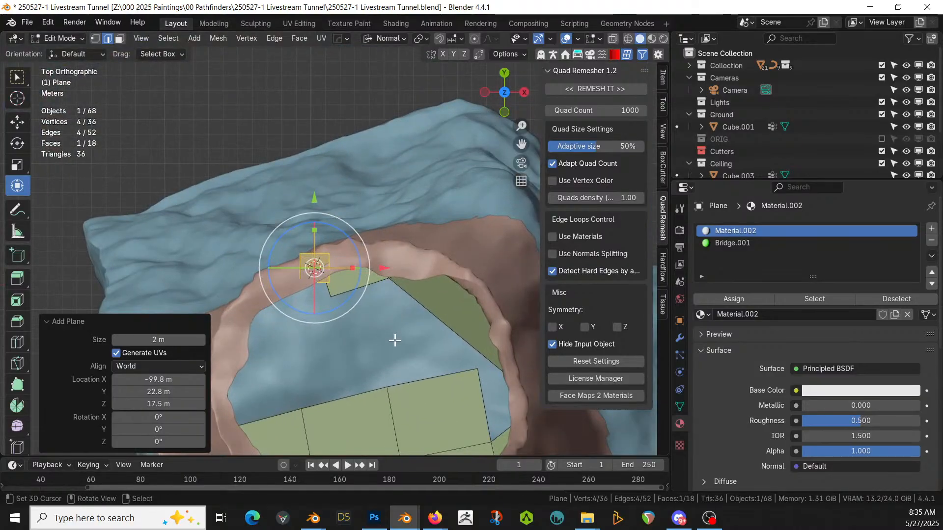
key("r")
left_click(422, 305)
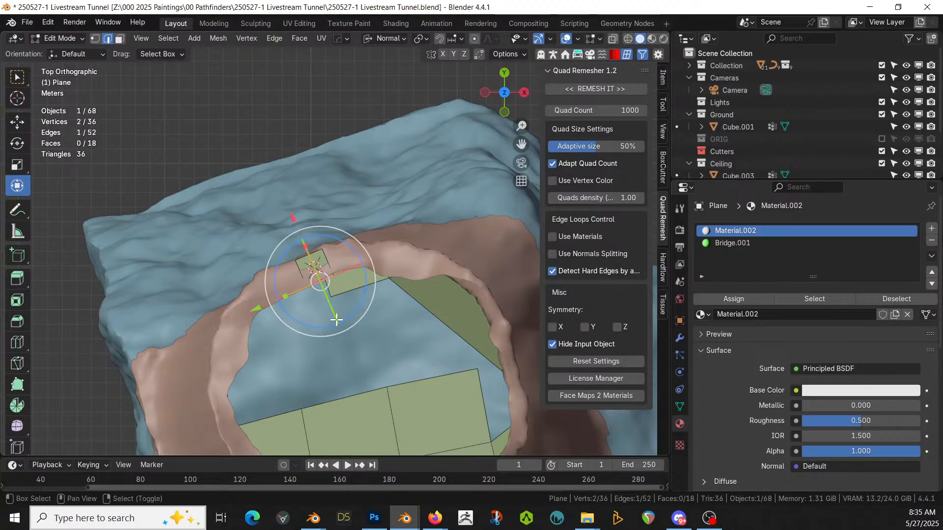
- Extrude the new plane's inner edge about 1.9 m across the ceiling opening and repeat the extrusion nine times
middle_click_drag(321, 279, 301, 236, "shift")
key("e")
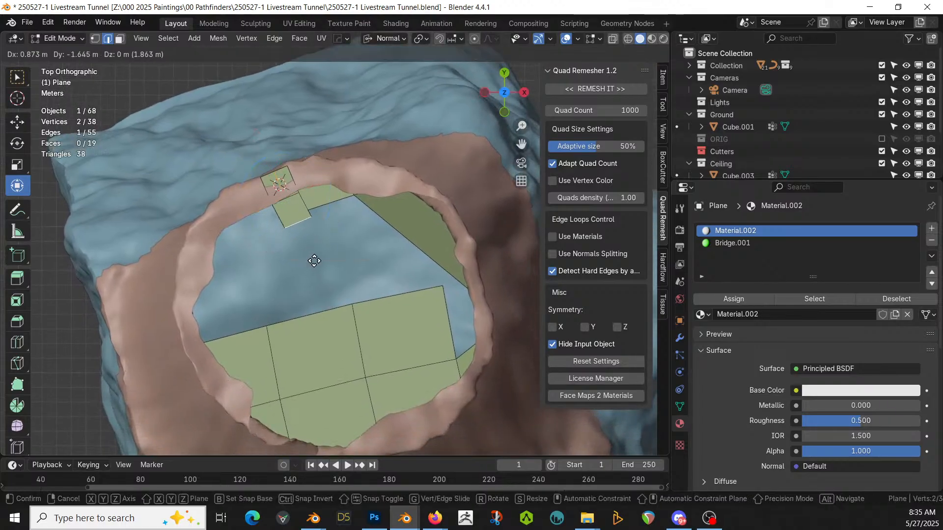
left_click(311, 262)
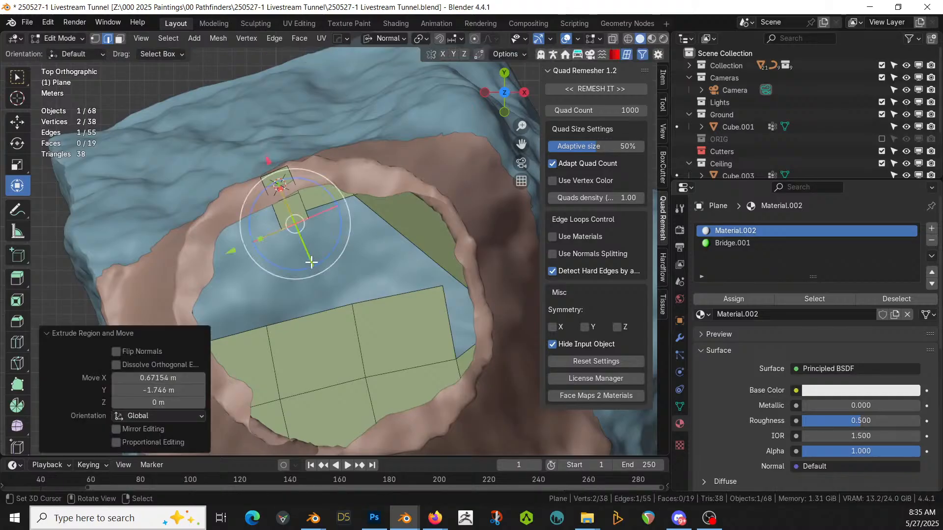
key("shift+r")
key("shift+r")
key("shift+r")
key("shift+r")
key("shift+r")
key("shift+r")
key("shift+r")
key("shift+r")
key("shift+r")
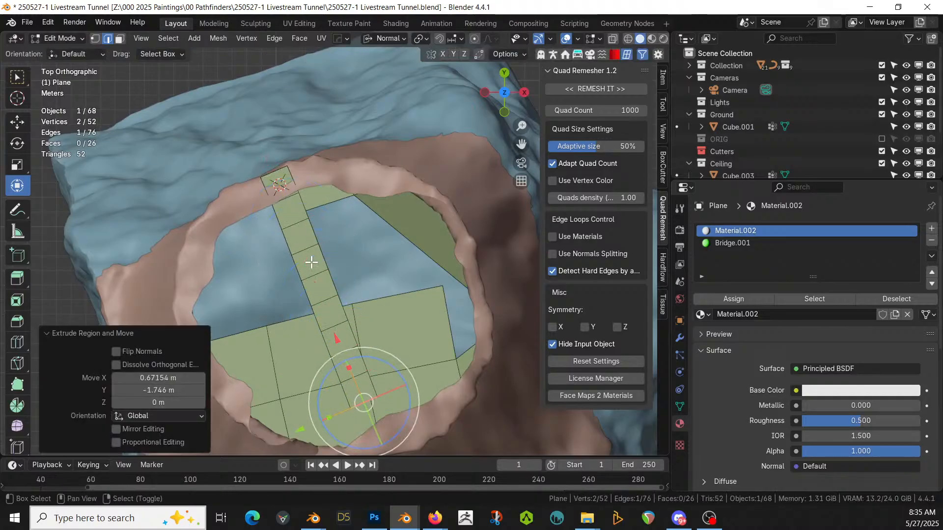
- Check the strip in isolation against the cave and repeat the extrusion two more times to reach the opposite rim
middle_click_drag(312, 262, 290, 250)
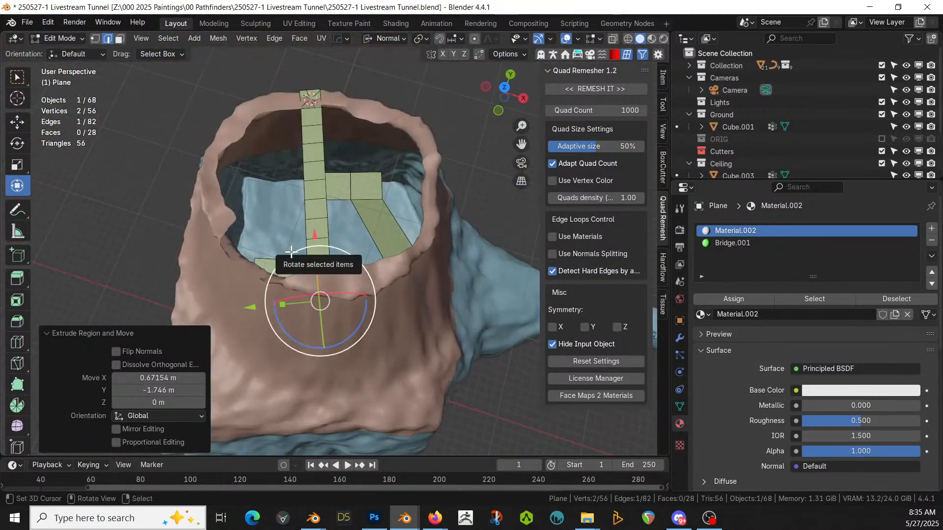
key("slash")
middle_click_drag(206, 265, 119, 153)
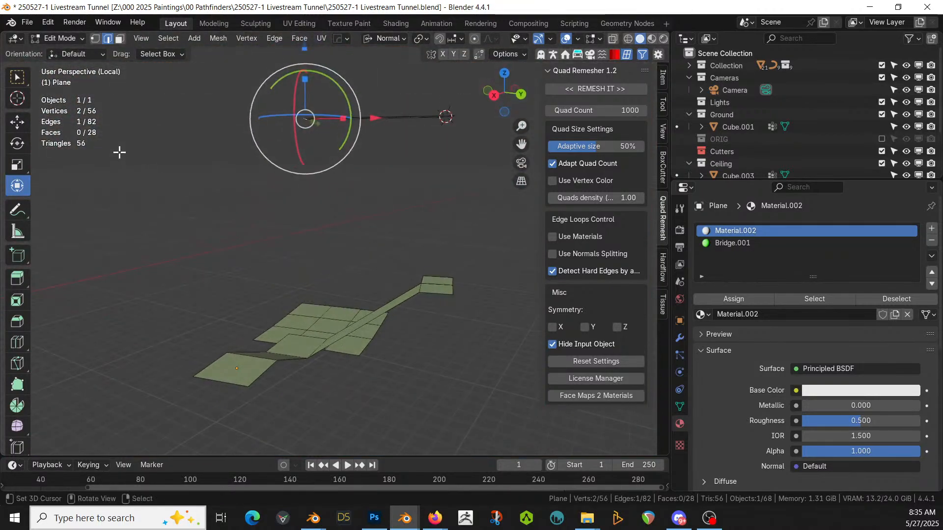
key("KP_1")
key("slash")
middle_click_drag(145, 158, 257, 170)
middle_click_drag(174, 169, 24, 243, "shift")
middle_click_drag(126, 285, 216, 245)
key("shift+r")
key("shift+r")
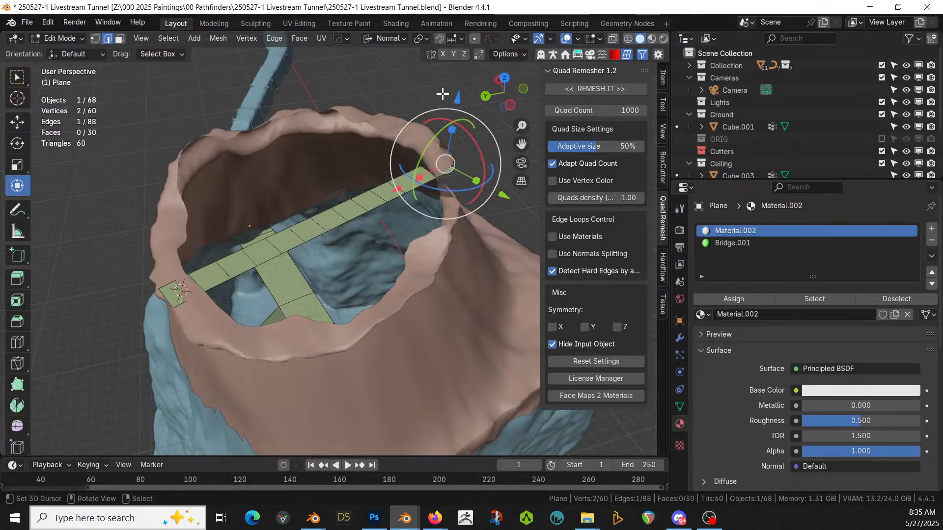
- Enable proportional editing and raise the strip's far end about 5.4 m along normal Z with a falloff size of about 23 m
left_click(494, 39)
key("g")
key("z")
scroll(431, 170, "down", 20)
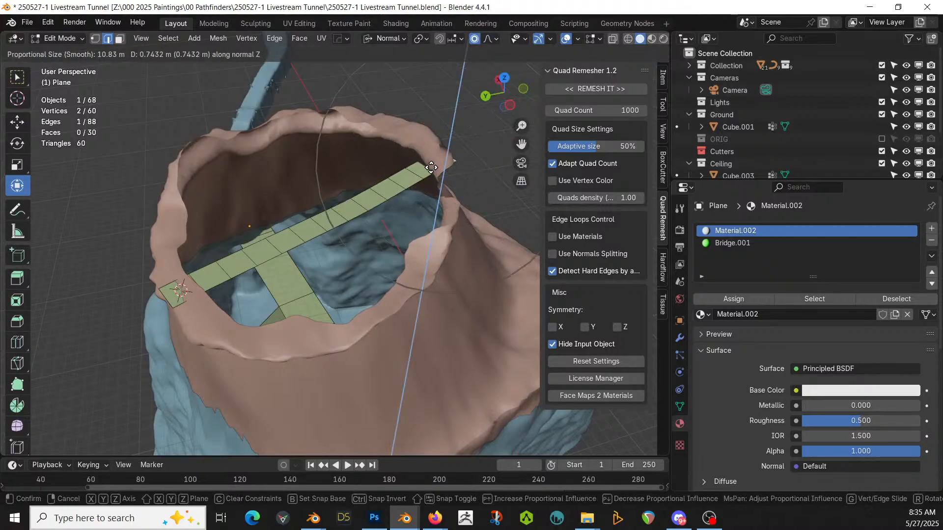
scroll(431, 146, "down", 3)
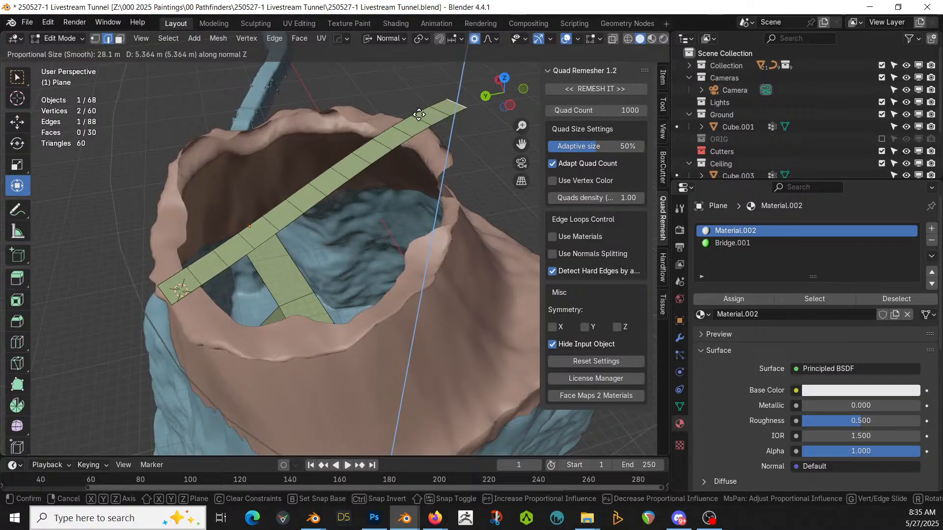
scroll(418, 115, "up", 3)
scroll(417, 114, "down", 1)
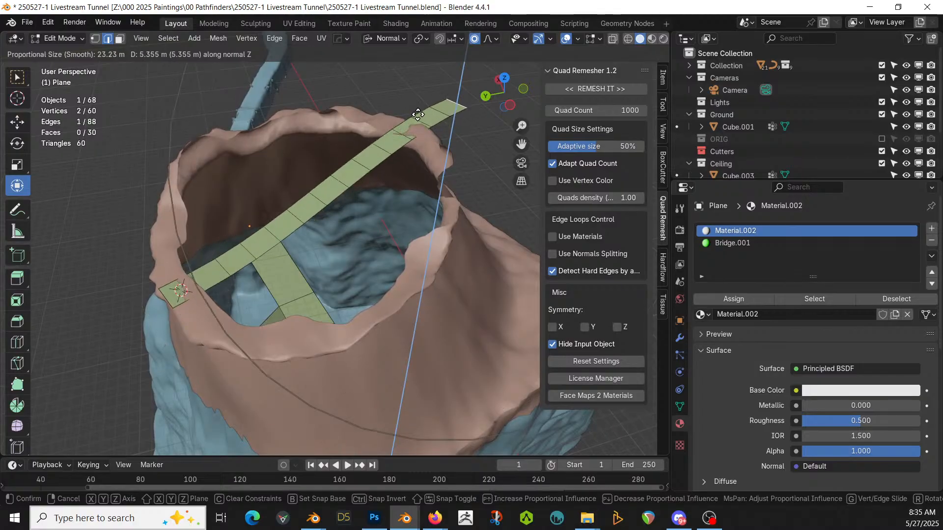
left_click(418, 115)
- Select the whole linked strip across the ceiling opening and add a new material slot using Balcony.001
mouse_move(327, 209)
middle_mouse_down()
mouse_move(355, 213)
mouse_move(331, 213)
middle_mouse_up()
key("3")
left_click(352, 232)
key("ctrl+l")
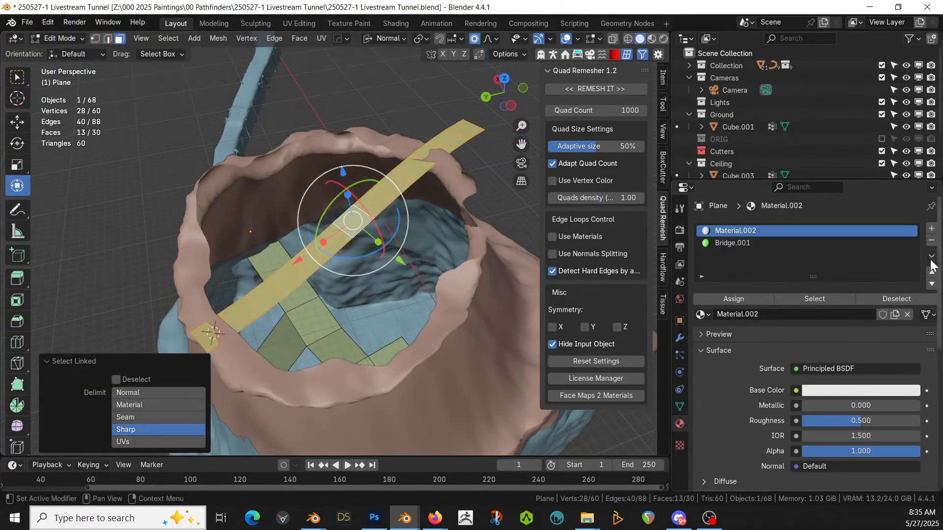
left_click(931, 229)
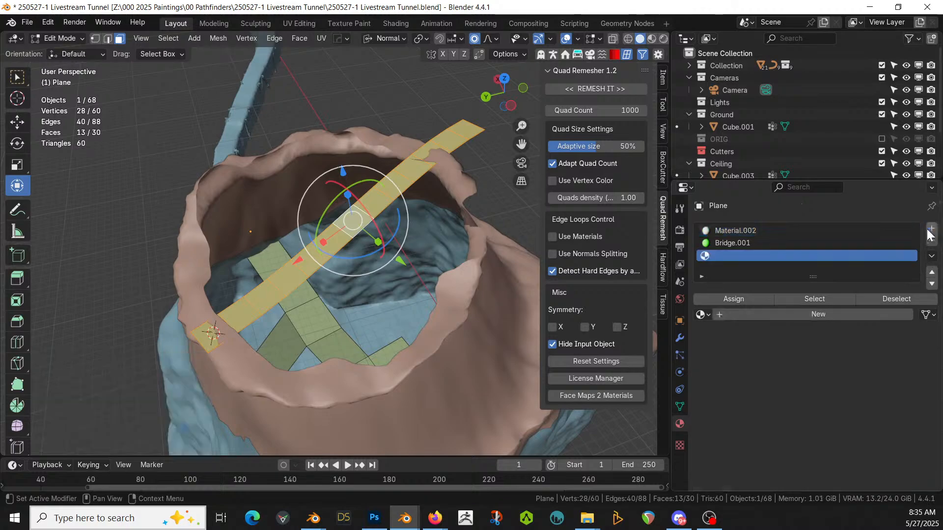
left_click(702, 315)
type("Bal")
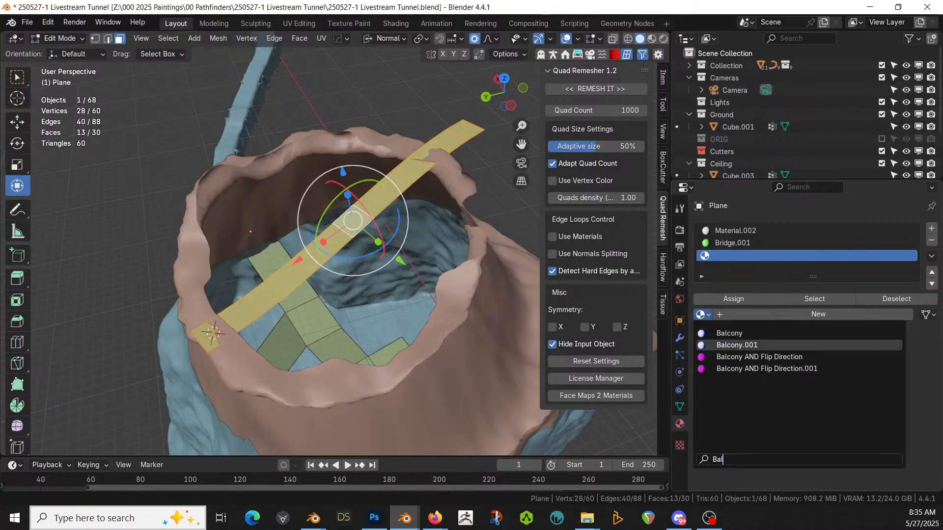
left_click(736, 345)
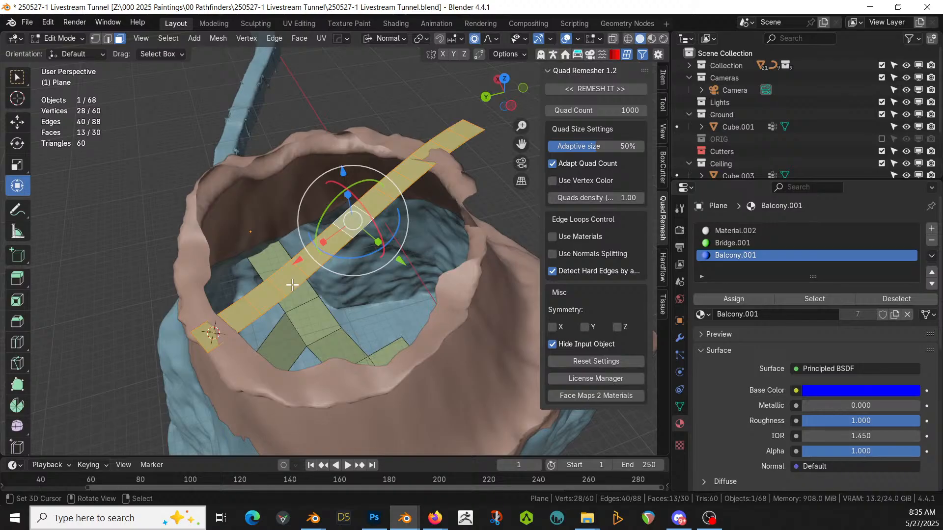
- Extrude two neighbouring edges on the strip's side about 2.9 m outward in top view to start a side platform
scroll(292, 285, "up", 2)
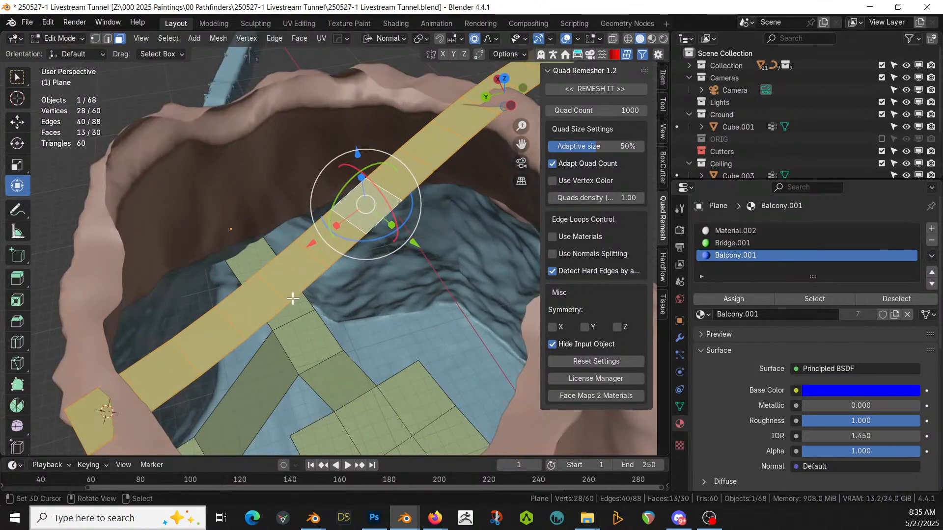
key("alt+a")
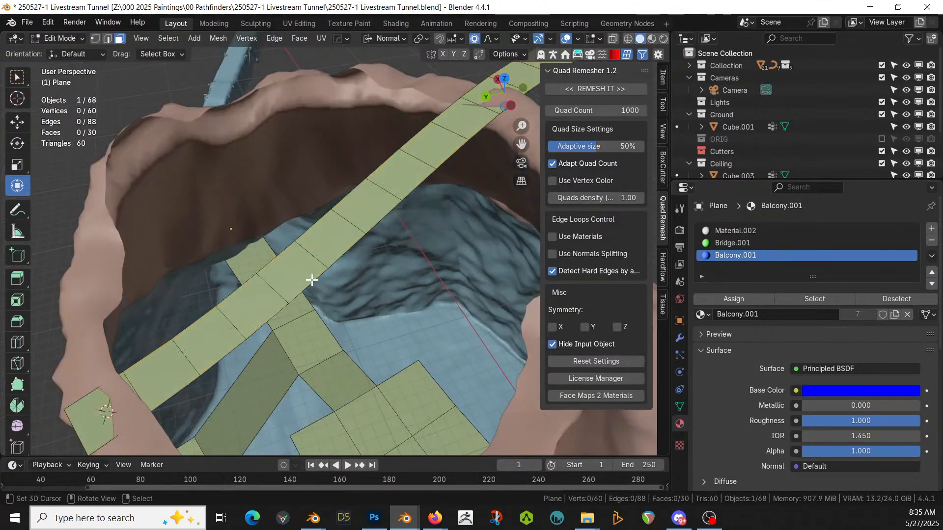
right_click(310, 280)
right_click(339, 252, "shift")
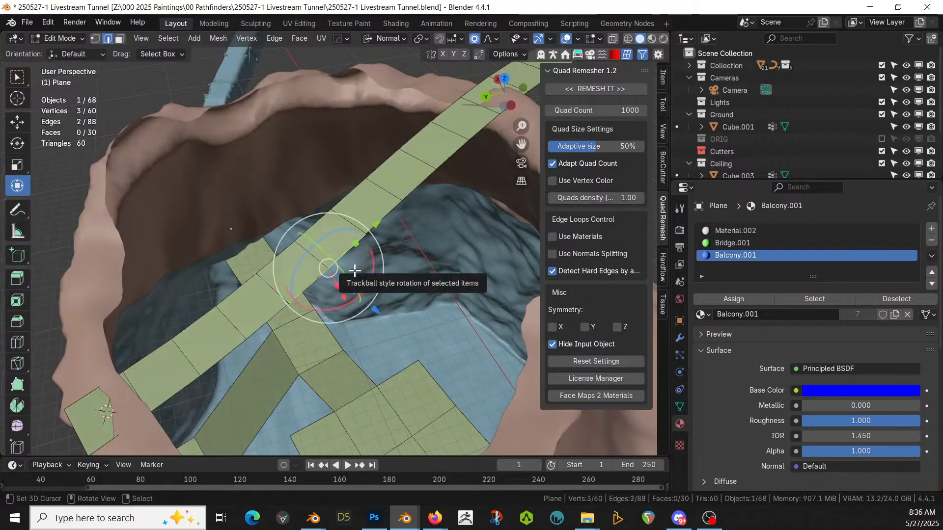
scroll(348, 273, "down", 5)
key("KP_7")
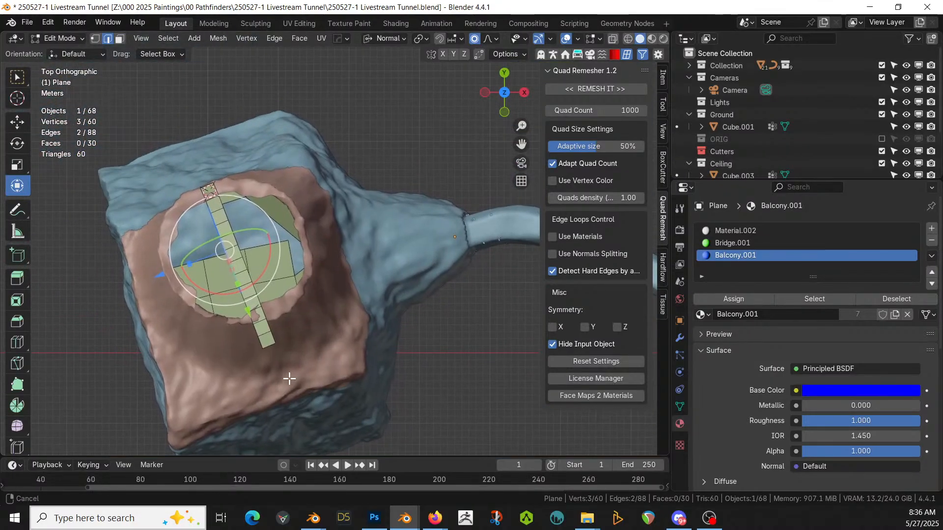
key("e")
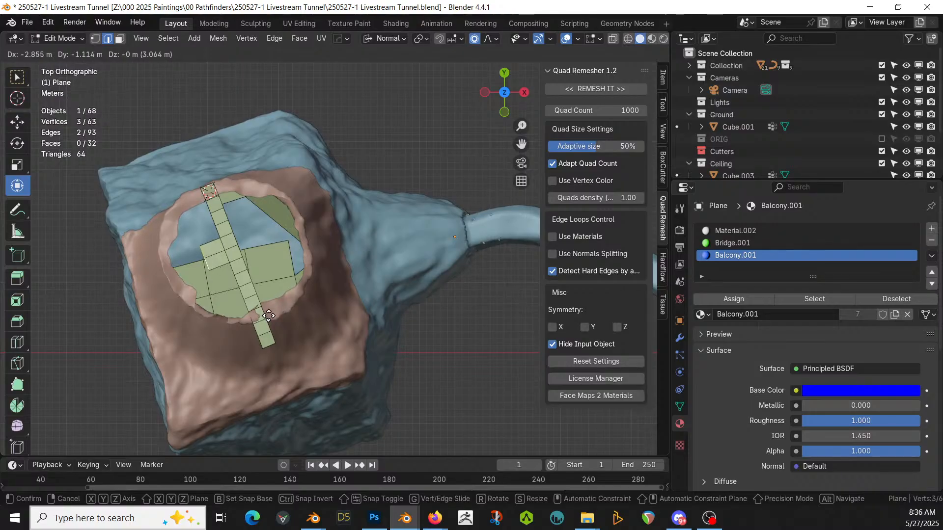
left_click(269, 315)
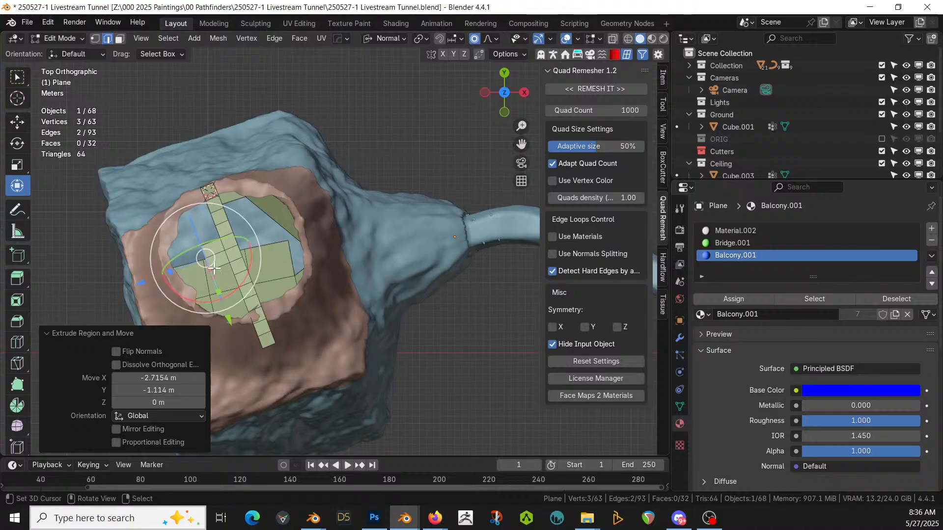
- Extrude one outer edge of the side platform twice to reach the cave rim, then save the file
left_click(204, 252)
key("e")
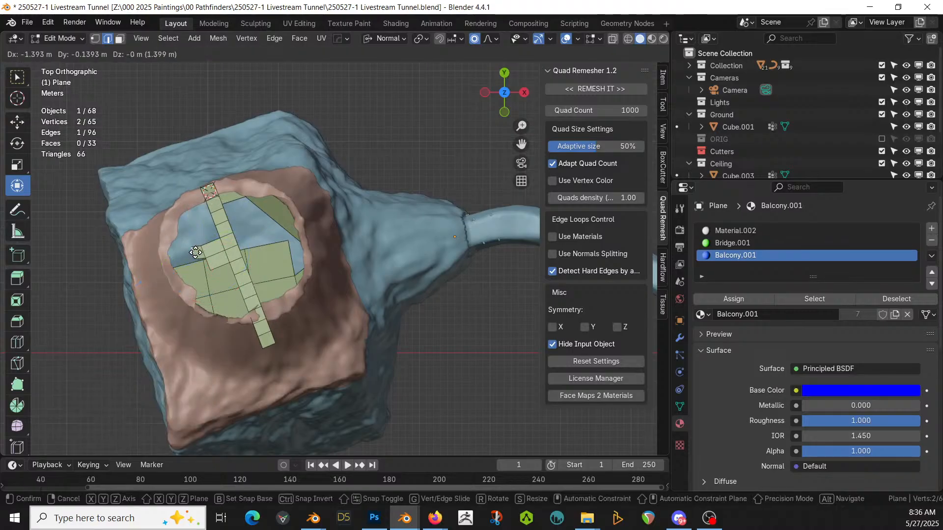
left_click(187, 259)
key("e")
left_click(168, 267)
middle_click_drag(168, 267, 279, 230)
key("Tab")
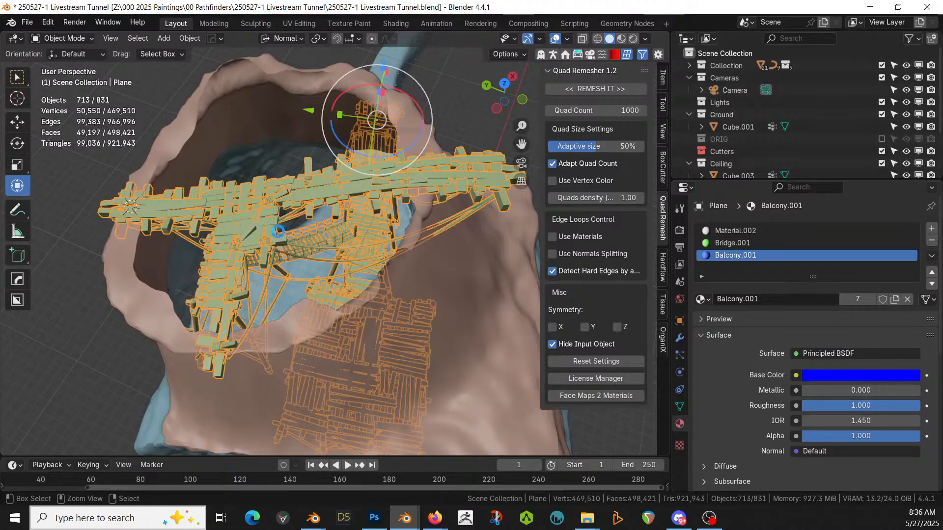
key("ctrl+s")
- Extrude four edges on the strip's opposite side about 2.2 m and again about 2.5 m to form a wide platform
scroll(278, 231, "up", 8)
middle_click_drag(273, 299, 243, 213)
scroll(246, 213, "up", 2)
key("Tab")
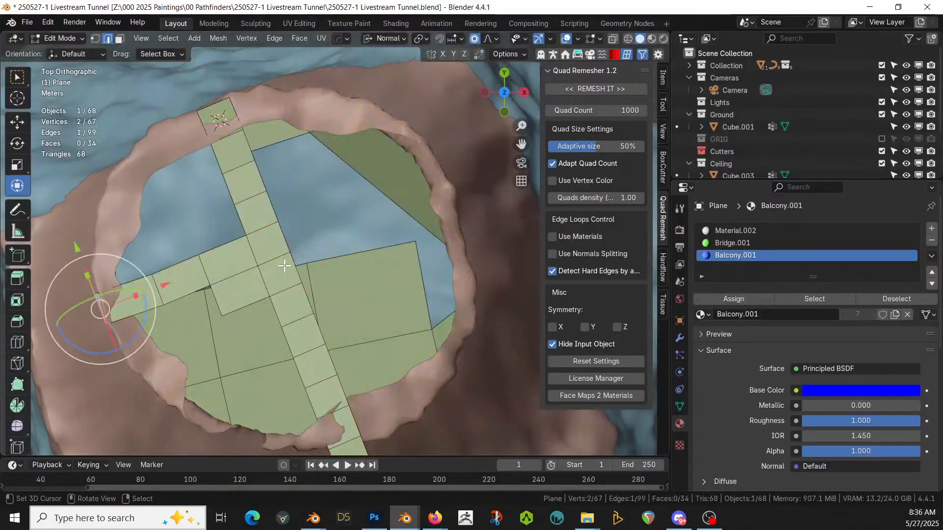
left_click(307, 297, "shift")
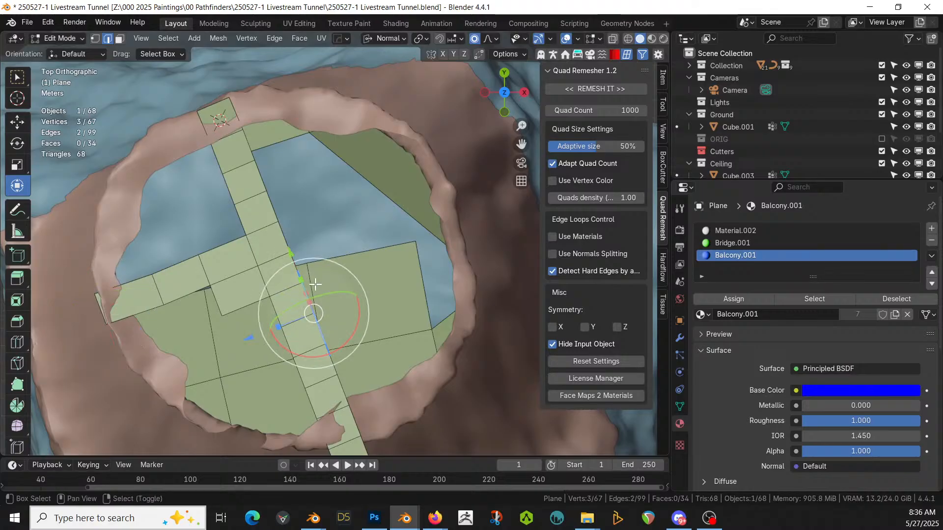
left_click(296, 268, "shift")
left_click(286, 242, "shift")
key("e")
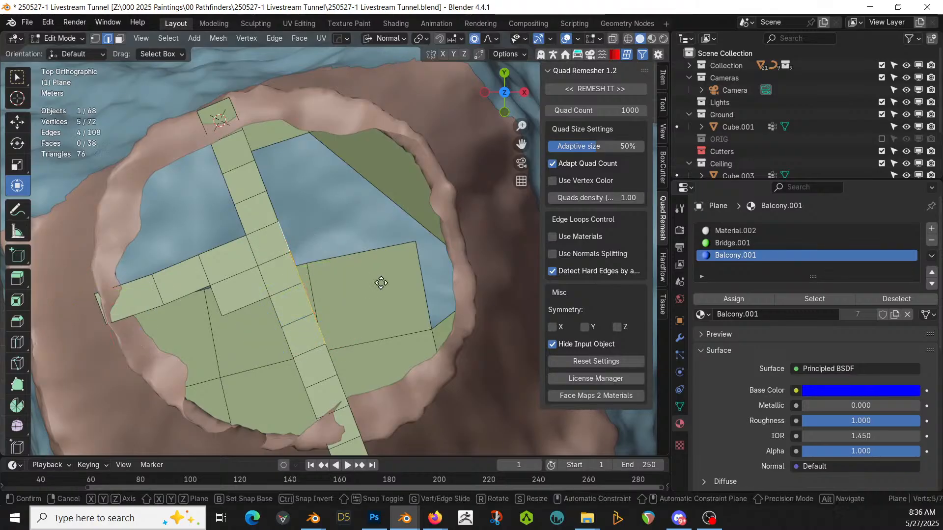
left_click(417, 268)
key("e")
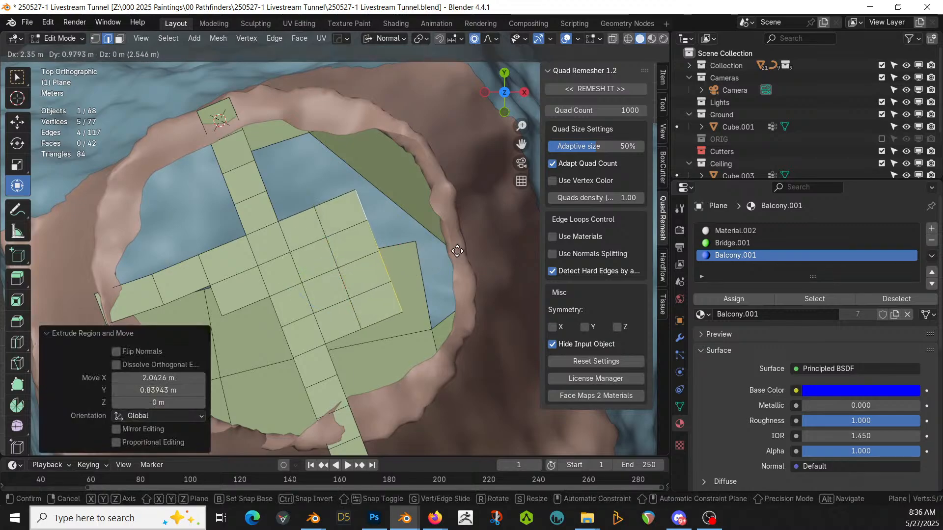
left_click(457, 251)
- Extrude one outer edge of the wide platform twice toward the rim in top view, starting with about 2.4 m
key("Tab")
middle_click_drag(375, 270, 311, 235)
key("Tab")
right_click(299, 205)
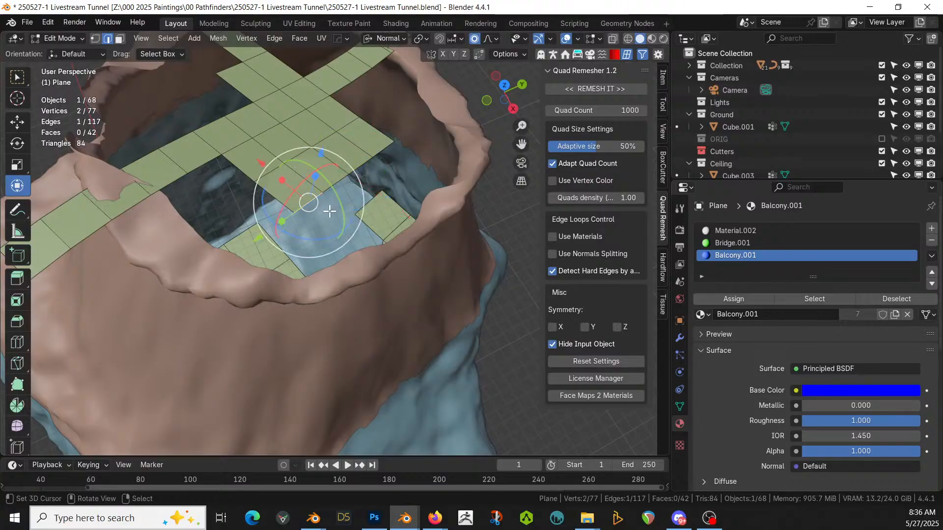
key("KP_7")
key("e")
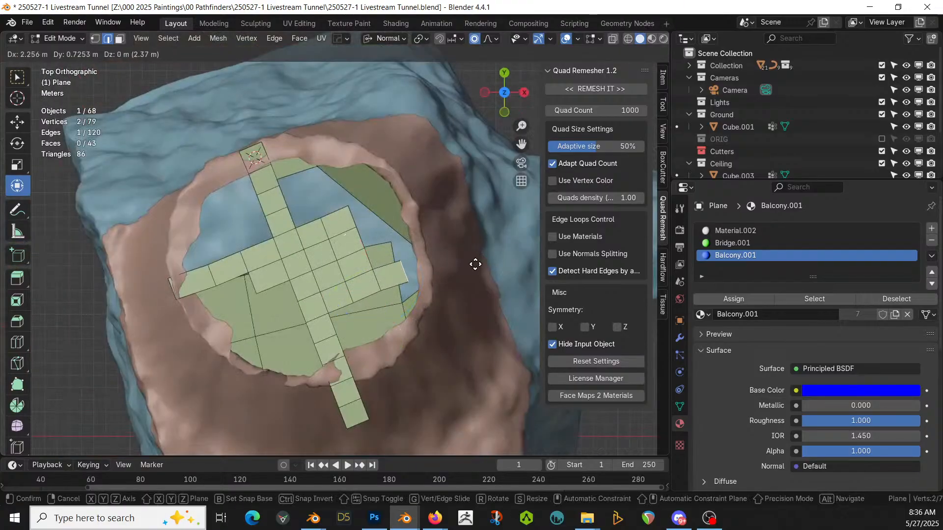
left_click(470, 262)
key("e")
left_click(497, 255)
- Check the generated platforms from below in Object Mode and save the file
key("Tab")
middle_click_drag(496, 254, 377, 426)
mouse_move(352, 477)
middle_mouse_down()
mouse_move(349, 459)
mouse_move(336, 480)
middle_mouse_up()
scroll(372, 266, "down", 5)
middle_click_drag(373, 267, 418, 318)
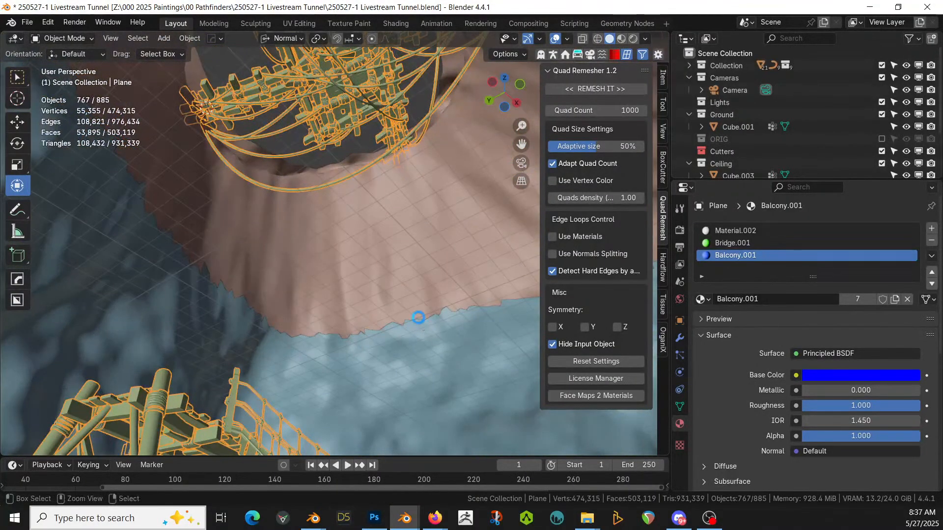
key("ctrl+s")
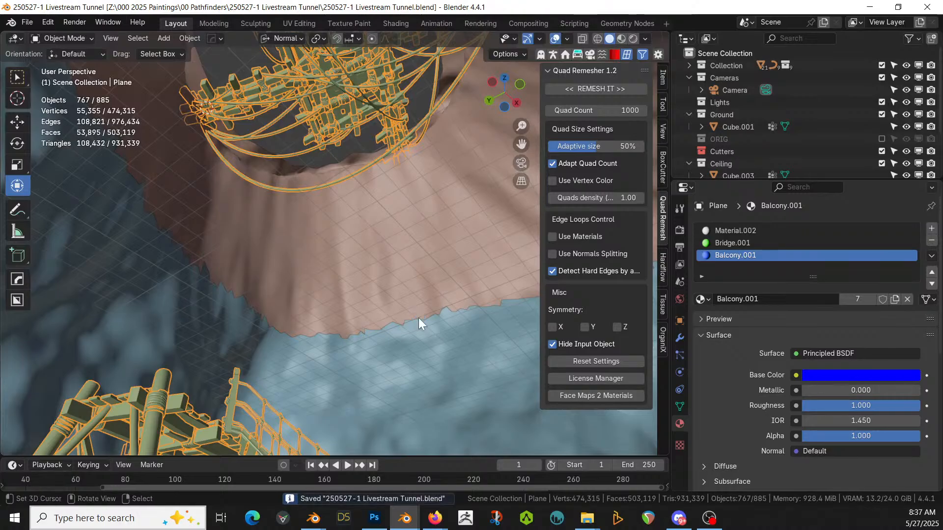
- Exclude the Ceiling collection from the view layer and select the platform guide object
middle_click_drag(161, 184, 361, 398)
scroll(353, 382, "down", 3)
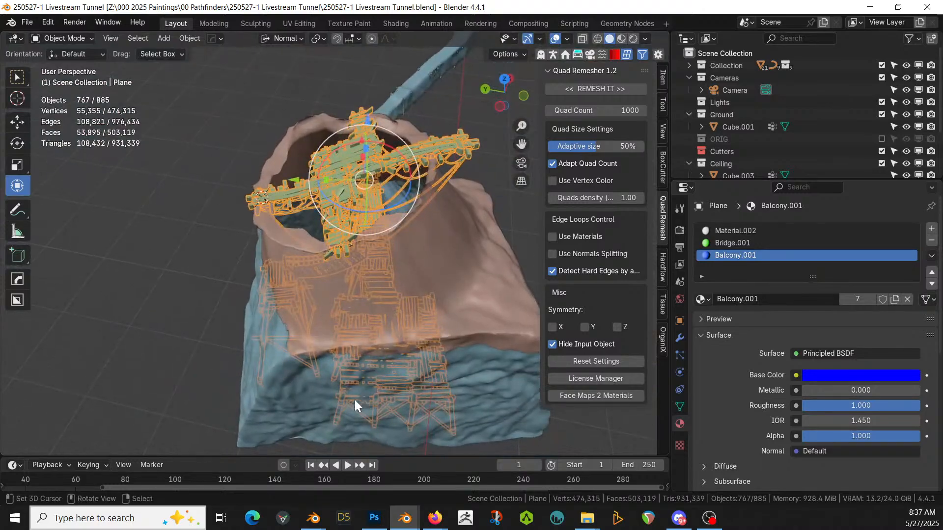
right_click(316, 299)
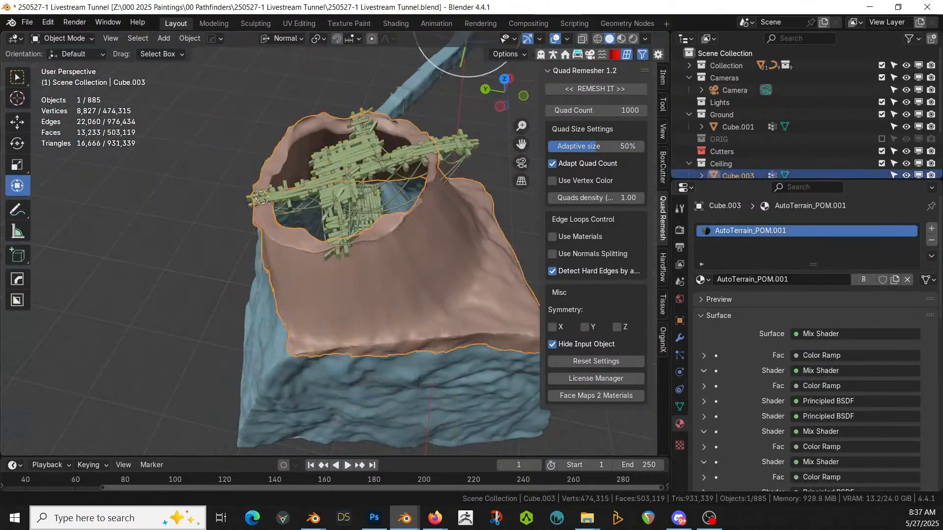
left_click(882, 164)
middle_click_drag(236, 294, 185, 244)
scroll(311, 181, "up", 4)
middle_click_drag(311, 182, 352, 278, "shift")
middle_click_drag(363, 176, 329, 211)
left_click(357, 225)
- Select the 14 faces that make up the central platform of the guide mesh in Edit Mode
key("Tab")
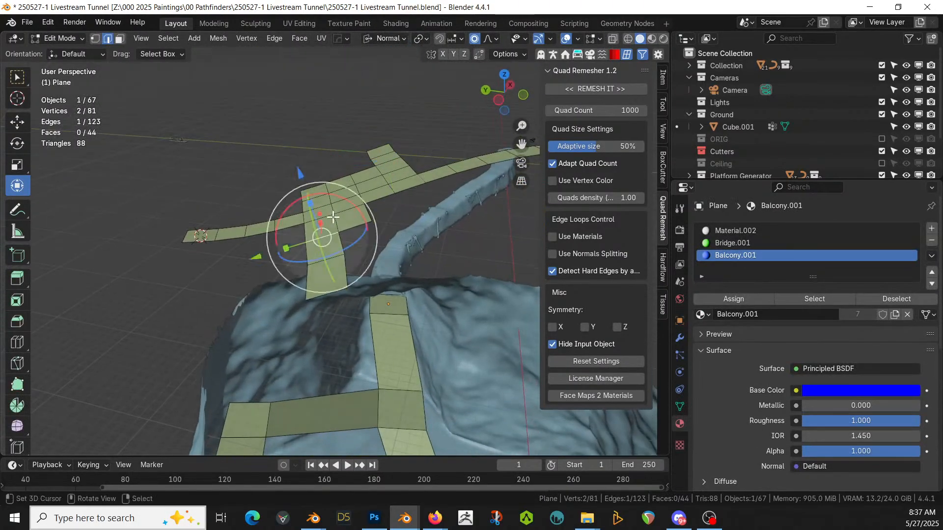
key("3")
right_click(325, 222)
right_click(350, 217, "shift")
right_click(352, 201, "shift")
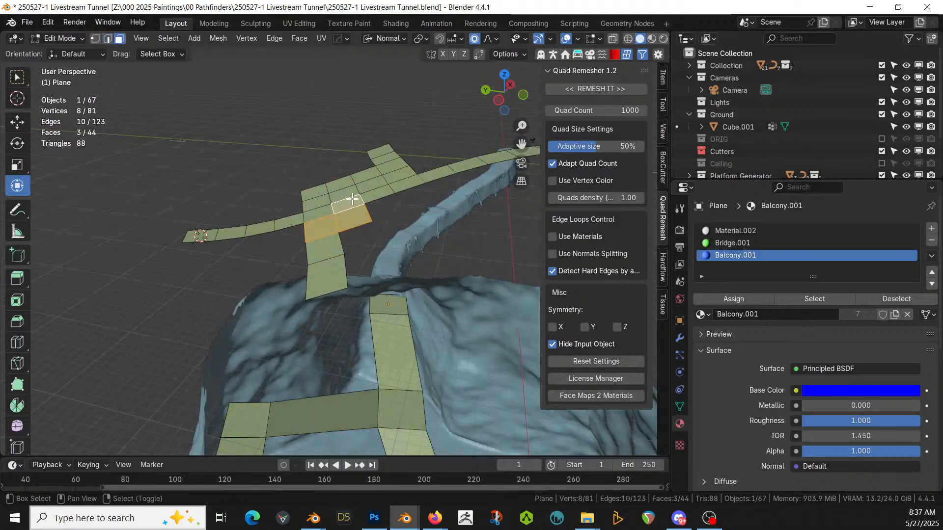
right_click(321, 211, "shift")
right_click(317, 201, "shift")
right_click(320, 190, "shift")
right_click(347, 183, "shift")
right_click(348, 193, "shift")
right_click(369, 173, "shift")
right_click(391, 168, "shift")
right_click(394, 178, "shift")
right_click(402, 185, "shift")
right_click(377, 193, "shift")
right_click(372, 186, "shift")
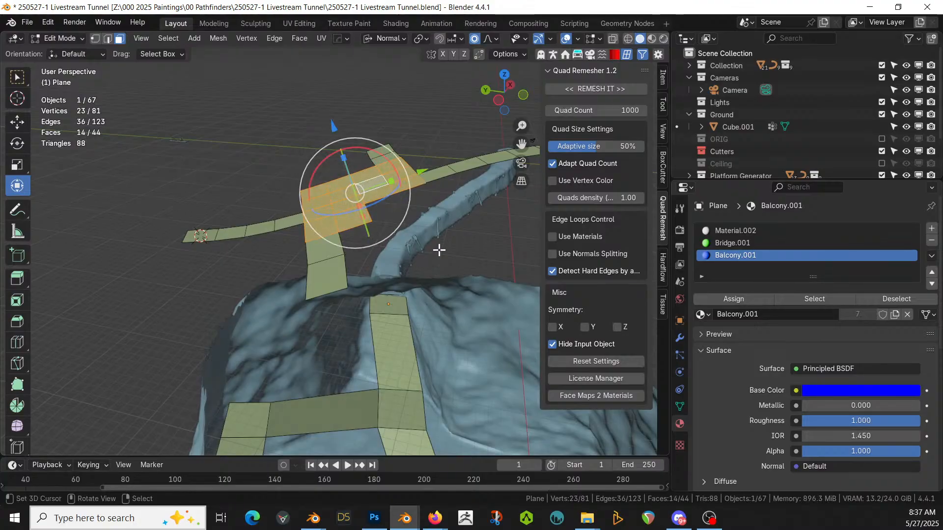
- Set the proportional editing size to 3 m
left_click(496, 38)
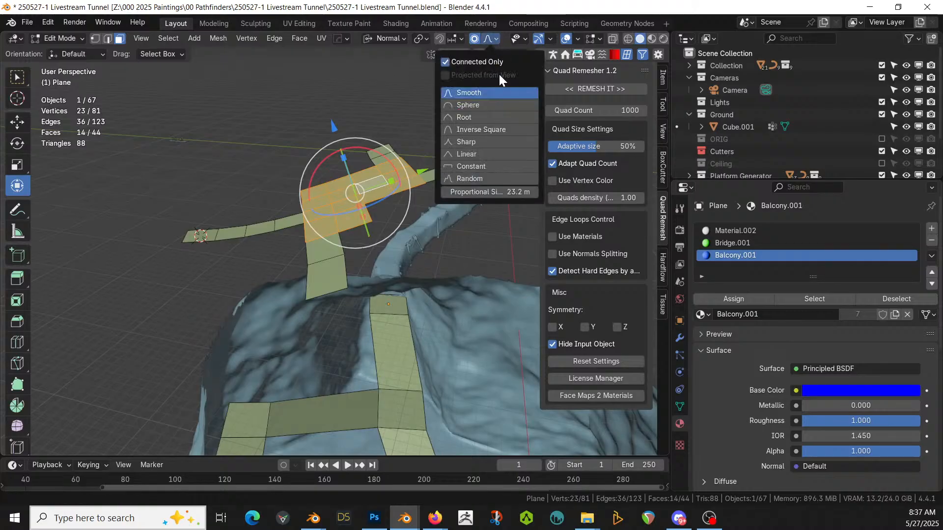
left_click(501, 194)
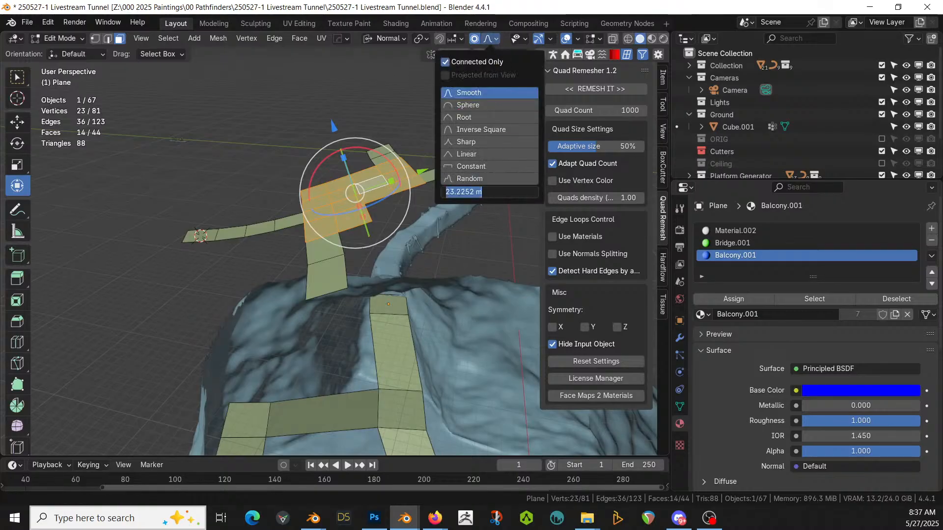
type("3")
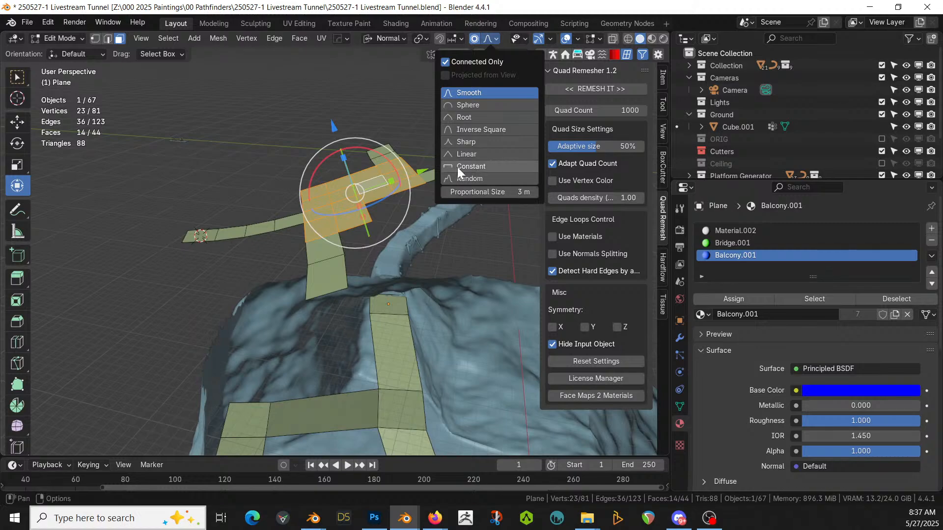
key("Return")
- Try to flatten the selected platform faces by scaling them to 0 along normal Z
key("s")
key("z")
key("0")
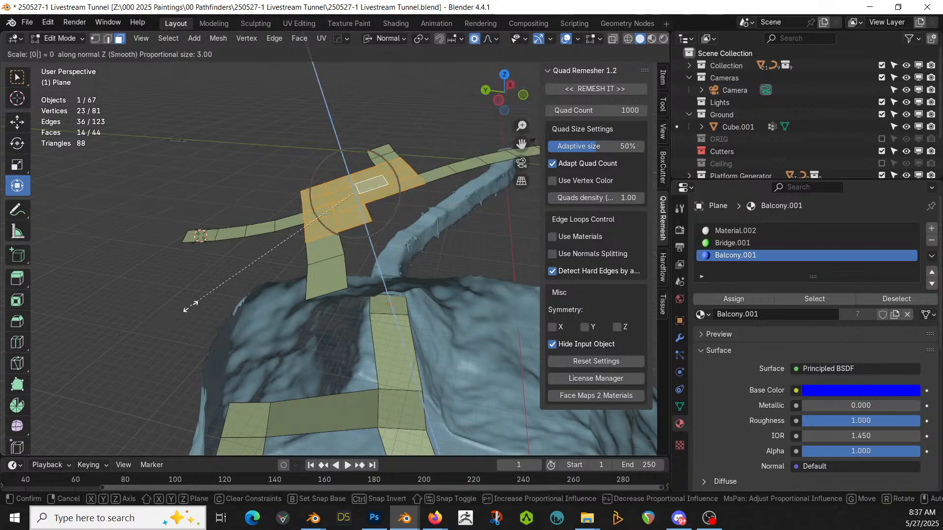
key("Return")
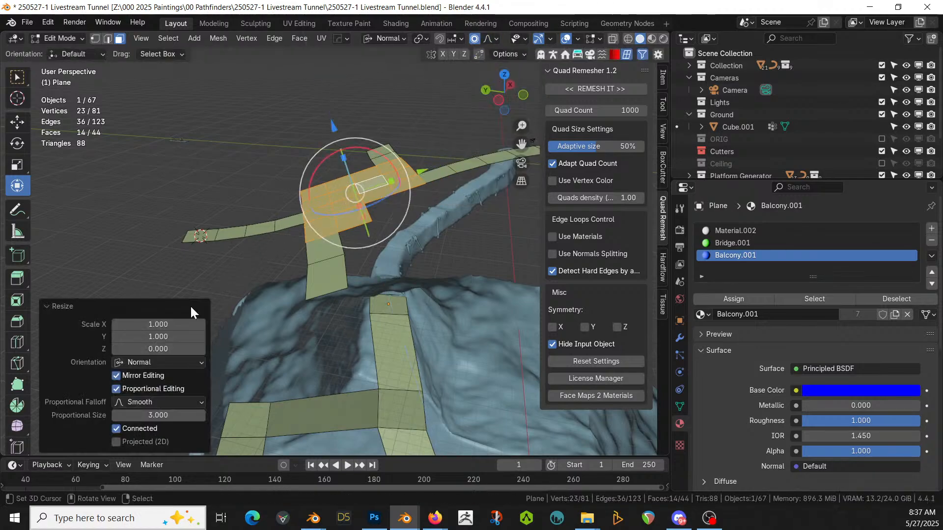
- Switch the transform orientation to Global and scale the selected platform faces to 0 along Z
left_click(399, 38)
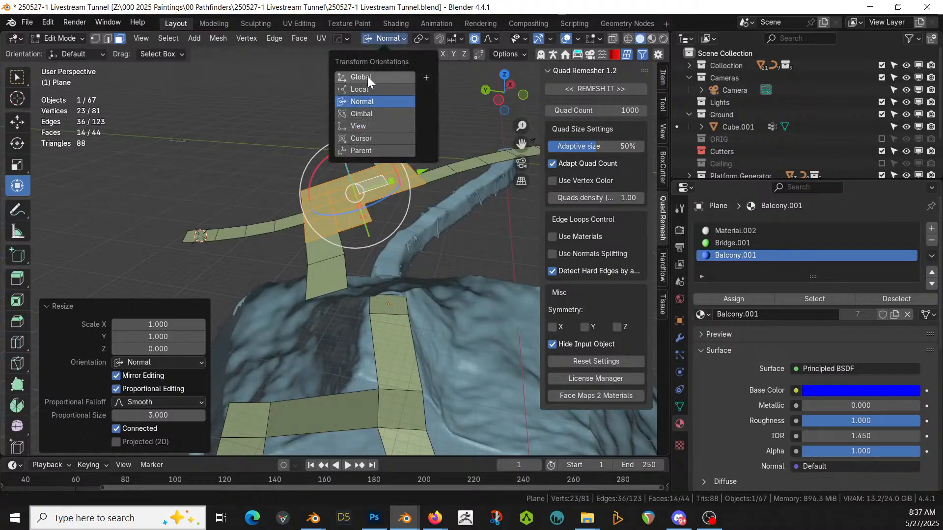
left_click(363, 77)
key("s")
key("z")
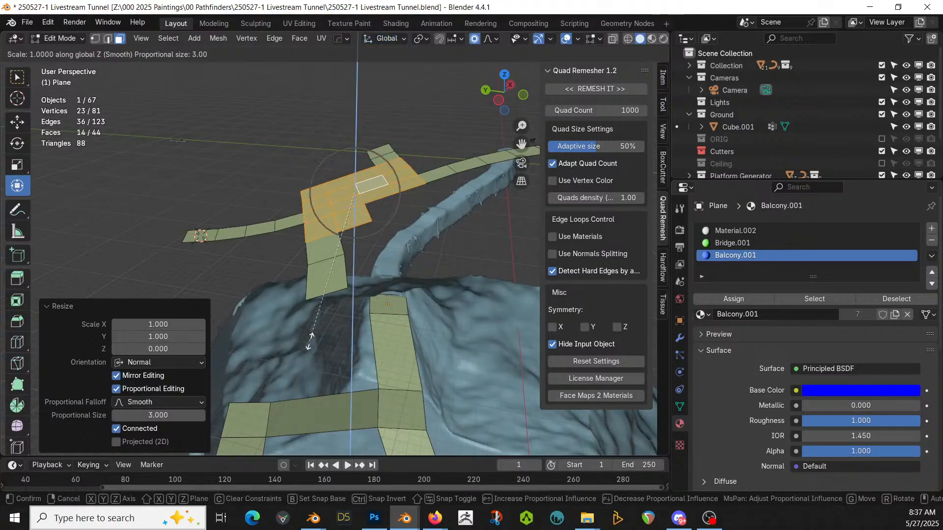
key("0")
key("Return")
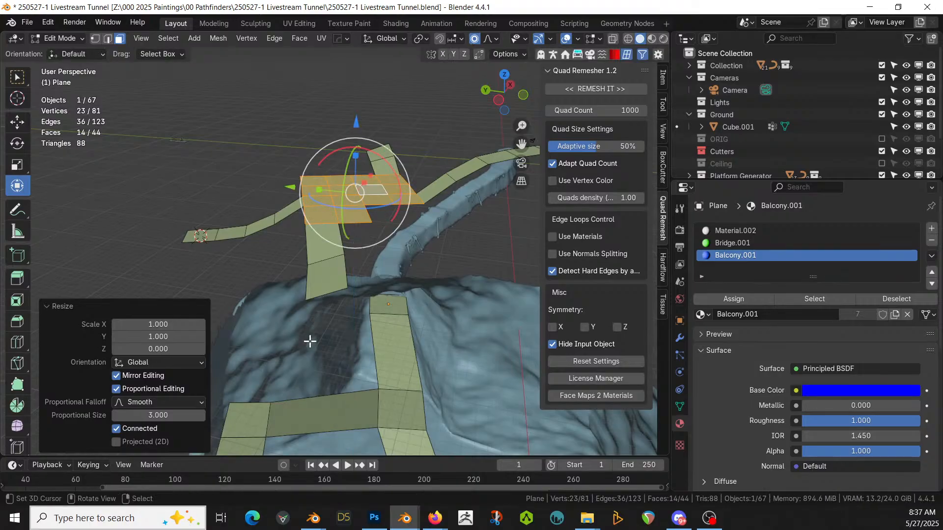
- Leave Edit Mode and show the Ceiling collection to check how the platforms and bridges fit the ceiling opening
key("Tab")
middle_click_drag(326, 337, 40, 321)
key("KP_Divide")
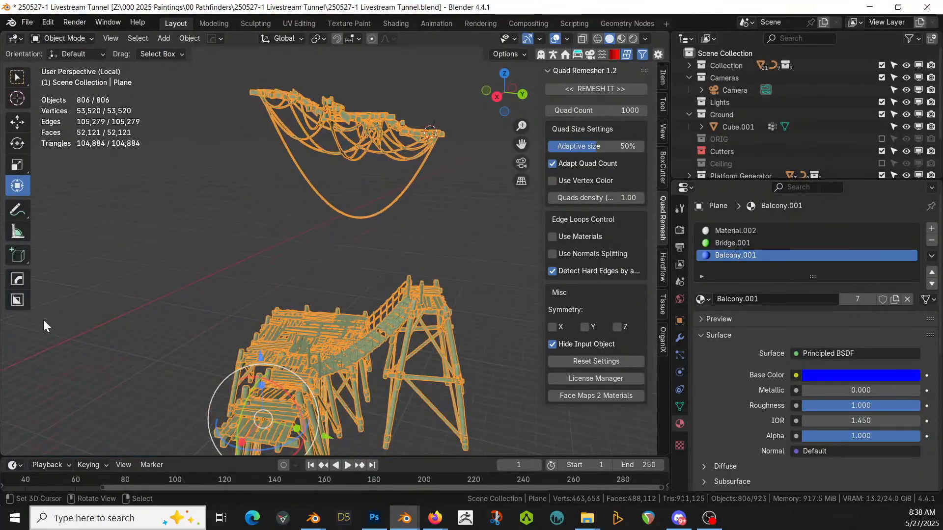
left_click(881, 163)
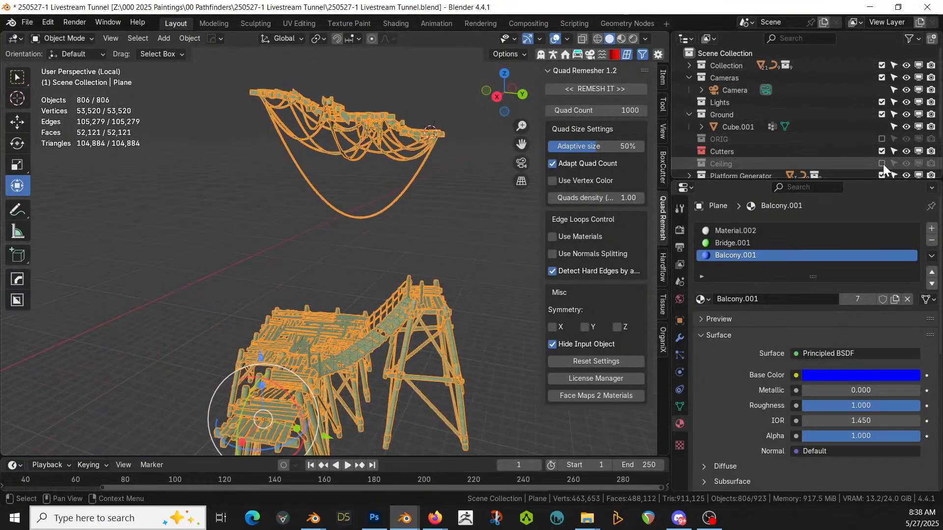
middle_click_drag(432, 186, 648, 147)
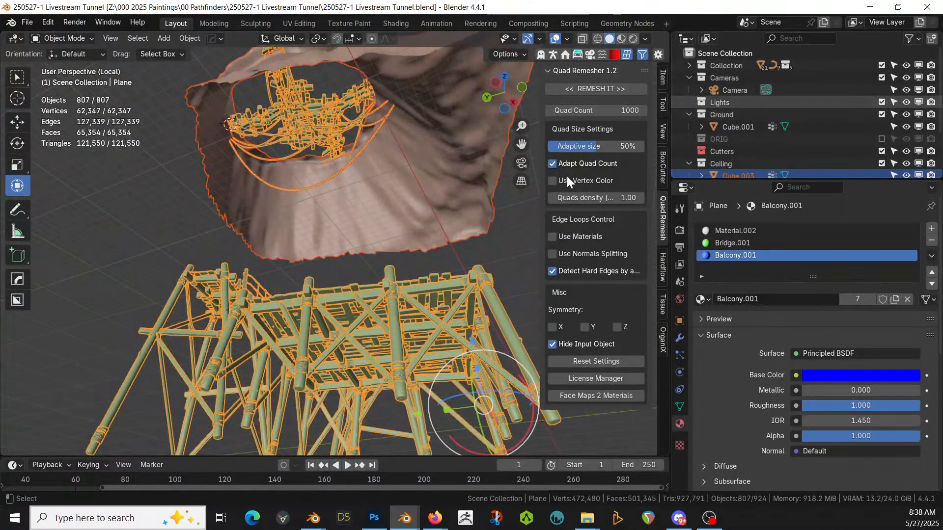
scroll(820, 117, "down", 5)
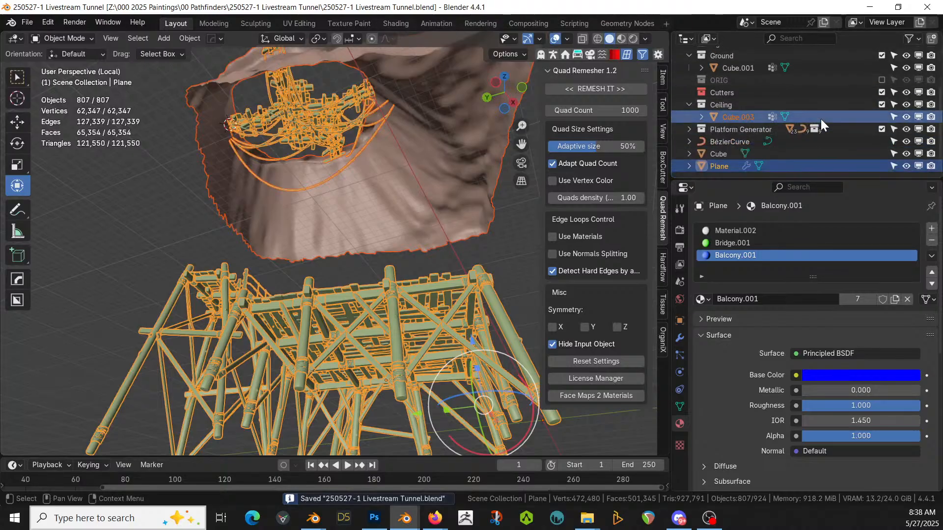
scroll(820, 119, "up", 4)
middle_click_drag(206, 162, 229, 210)
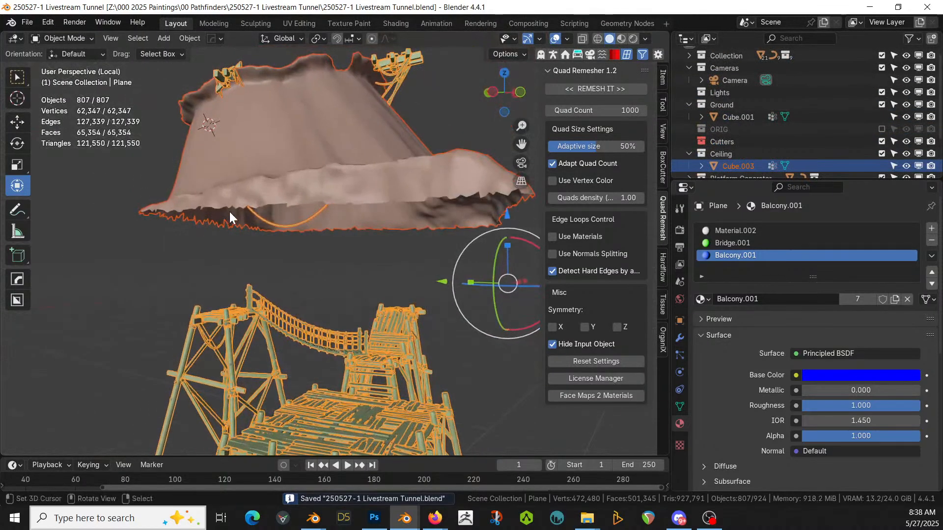
key("KP_Divide")
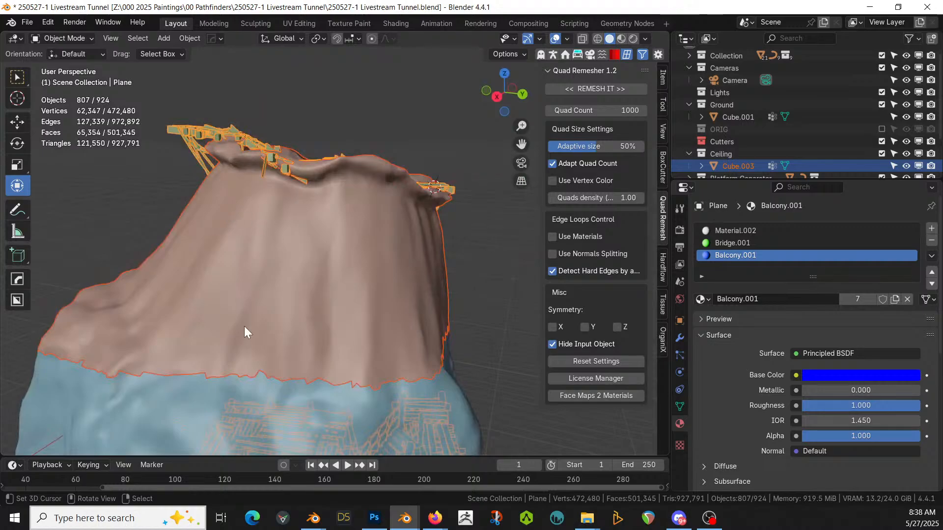
- Exclude the Ceiling collection from the view layer to expose the platforms inside the cave
left_click(214, 236)
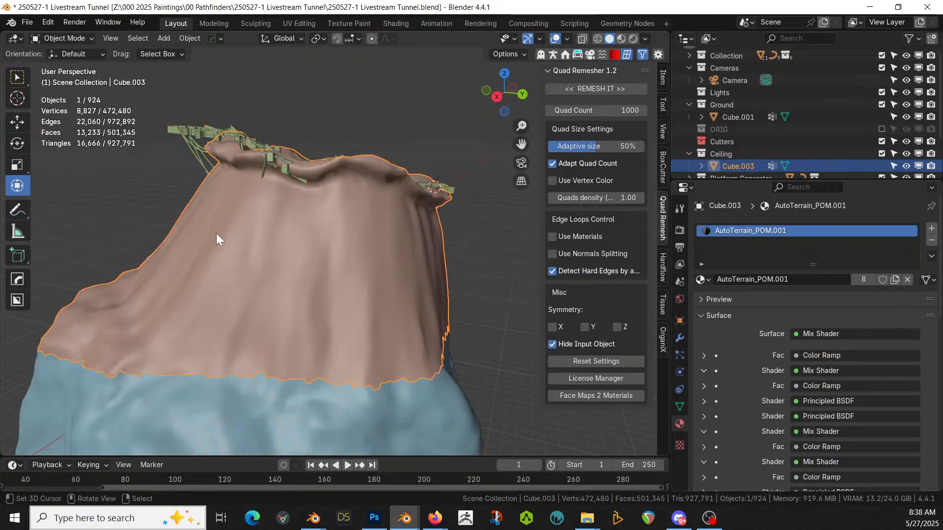
left_click(882, 153)
middle_click_drag(231, 315, 388, 368)
- Switch to the Blender window holding the 250526-1 Livestream Mine file
key("alt+Tab")
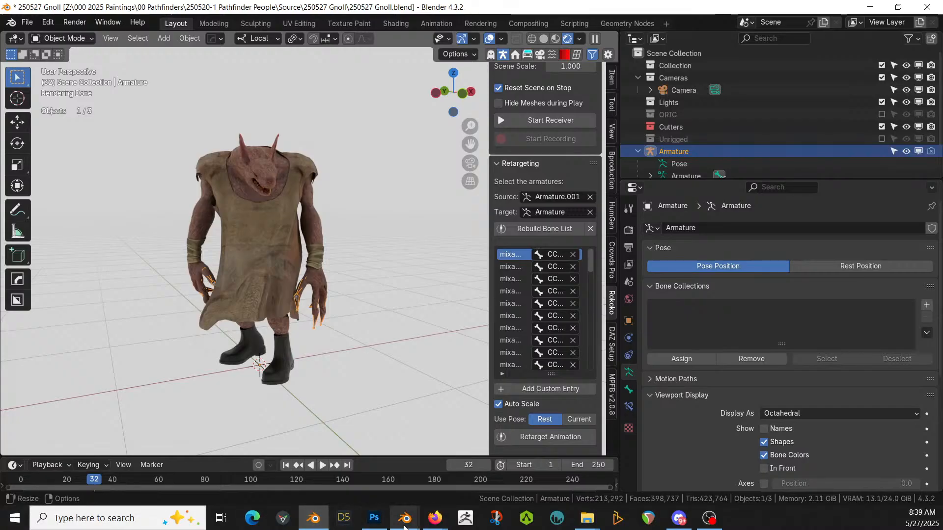
left_click(404, 525)
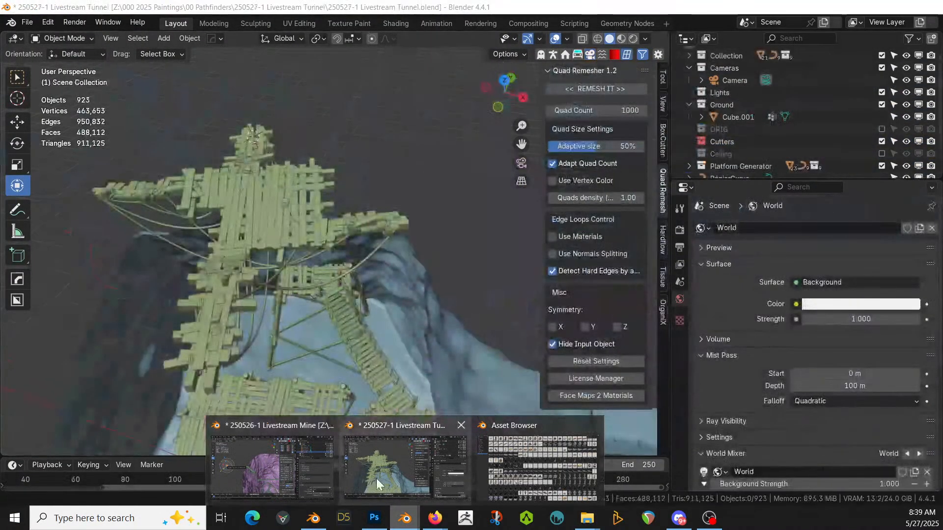
left_click(376, 478)
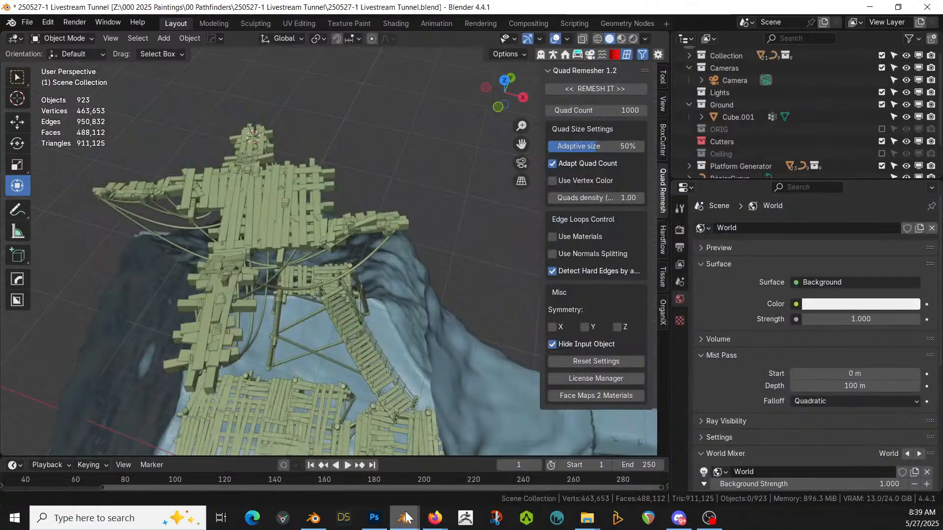
mouse_move(404, 521)
left_click(261, 487)
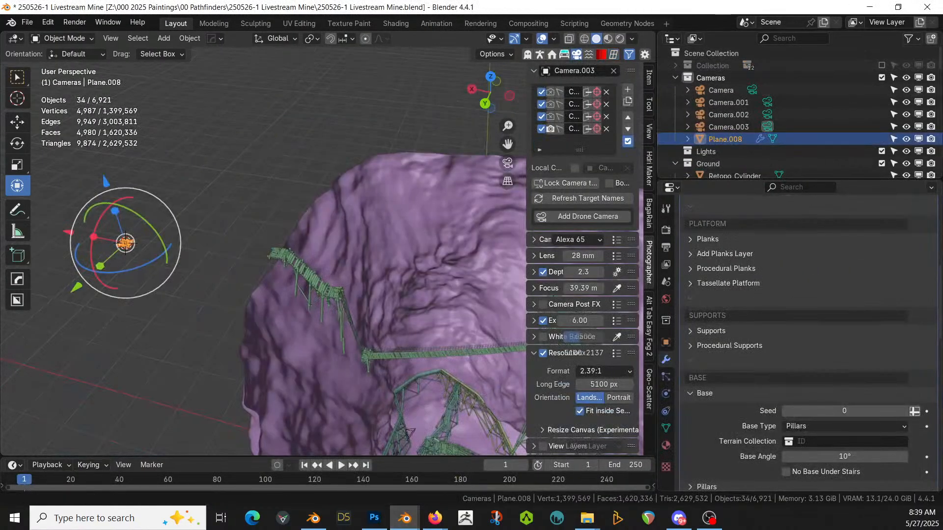
- Request a new General file in the Livestream Mine window and return to the 250527-1 Livestream Tunnel window
left_click(27, 22)
mouse_move(94, 37)
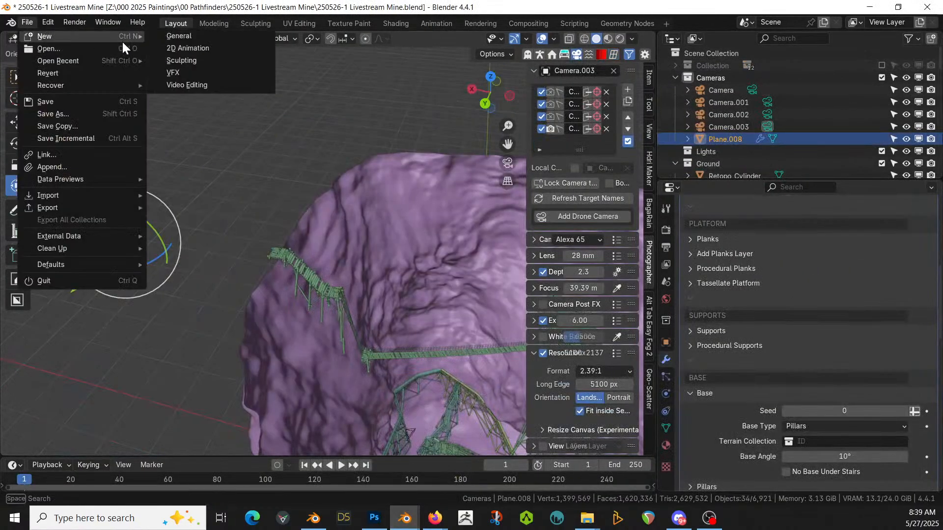
left_click(200, 36)
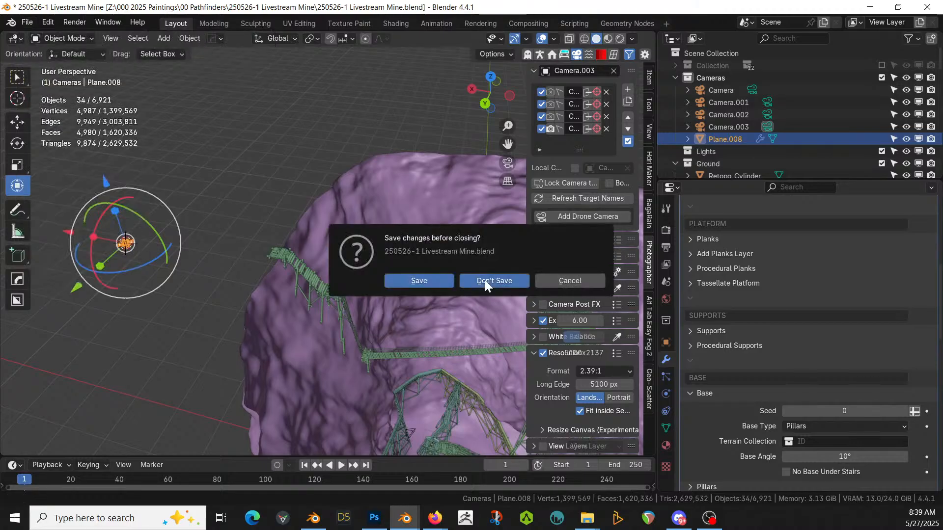
mouse_move(419, 520)
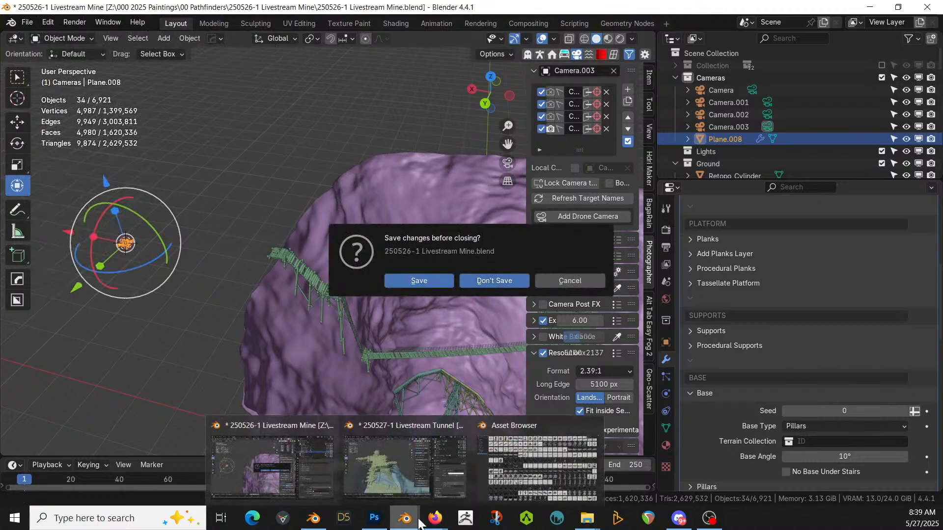
left_click(402, 461)
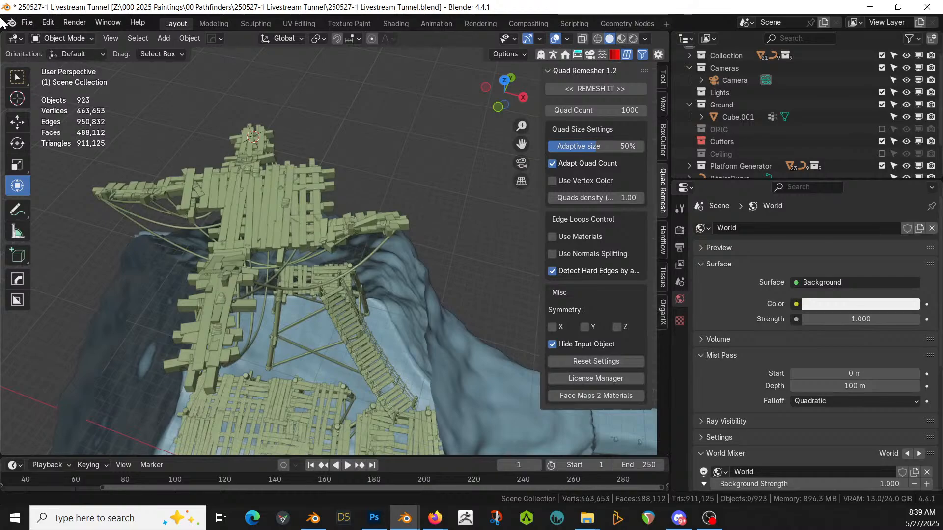
- Split the viewport to add an Asset Browser and open the Ironforge catalog of the Kitbash3D asset library
left_click_drag(3, 33, 322, 88)
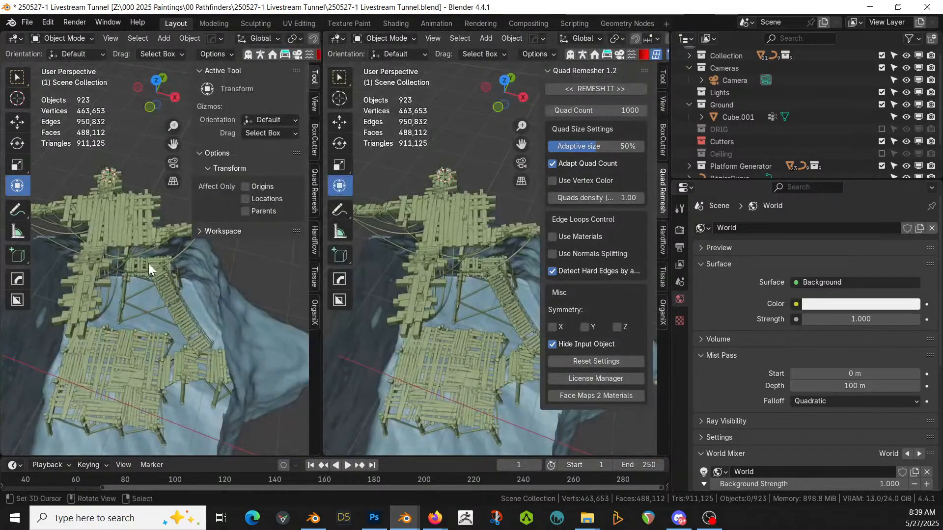
key("shift+F1")
key("shift+F1")
left_click(63, 56)
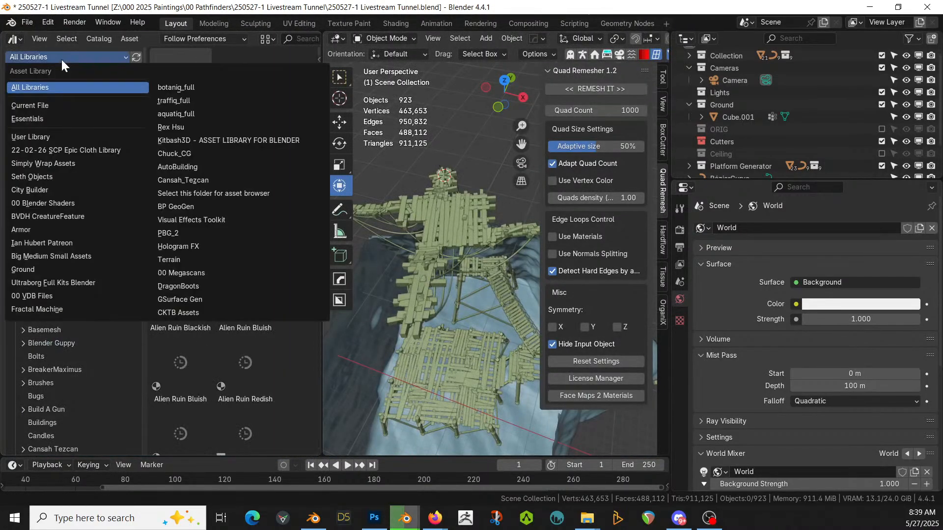
left_click(196, 141)
left_click(52, 197)
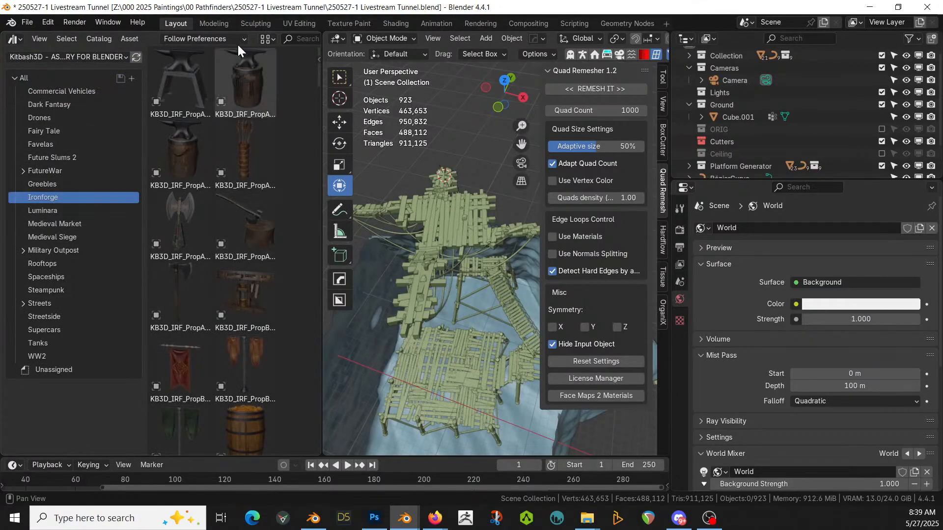
- Close the split Asset Browser area and place the KB3D_IRF_PropPulley_A_Main asset over the central upper platform
left_click_drag(2, 33, 0, 34)
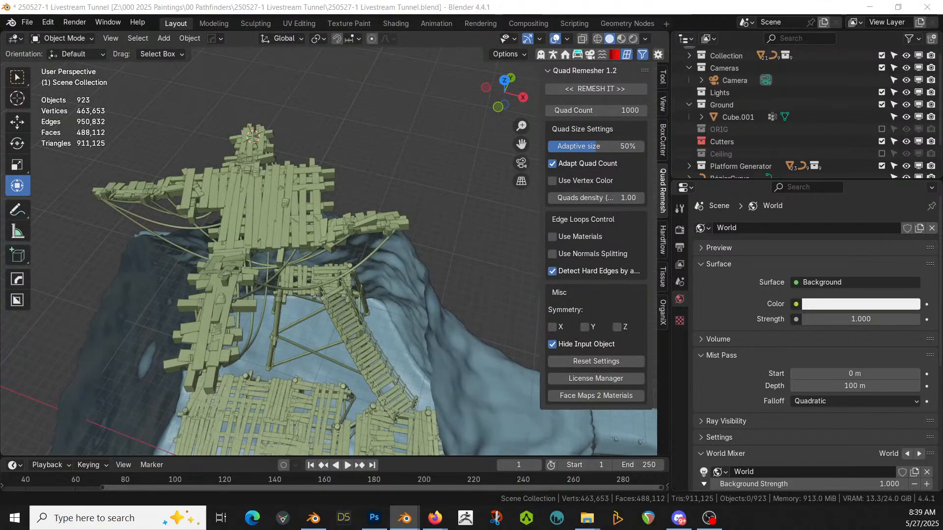
left_click_drag(0, 418, 229, 223)
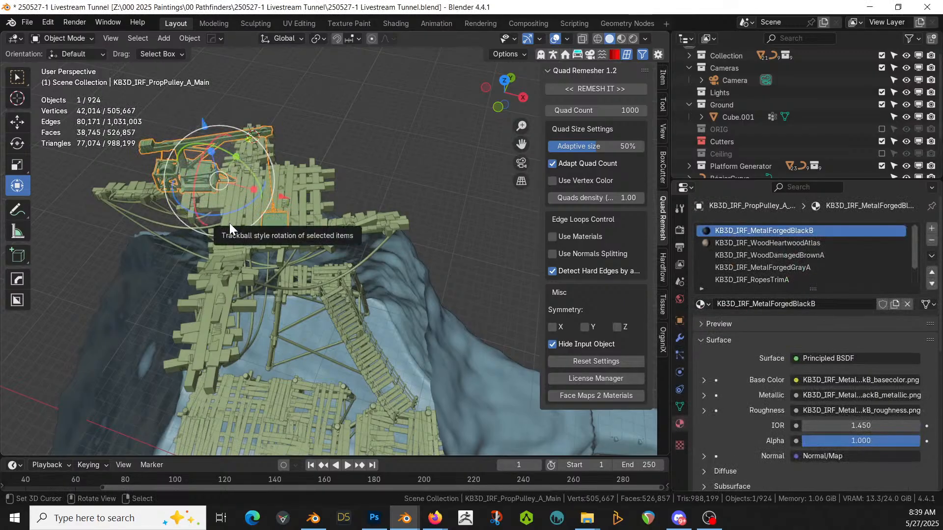
- In top view, rotate the pulley about 130° and move it about -0.05 m in X and -1.45 m in Y
key("KP_7")
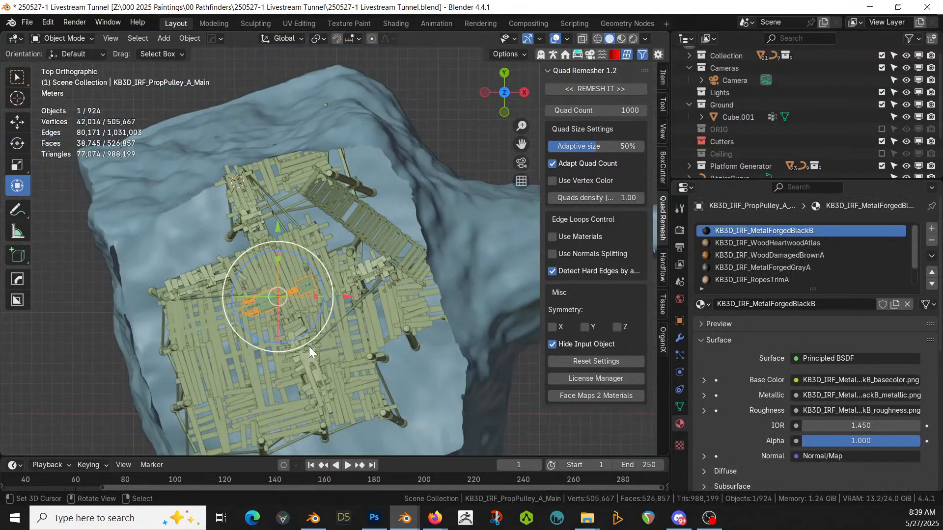
key("r")
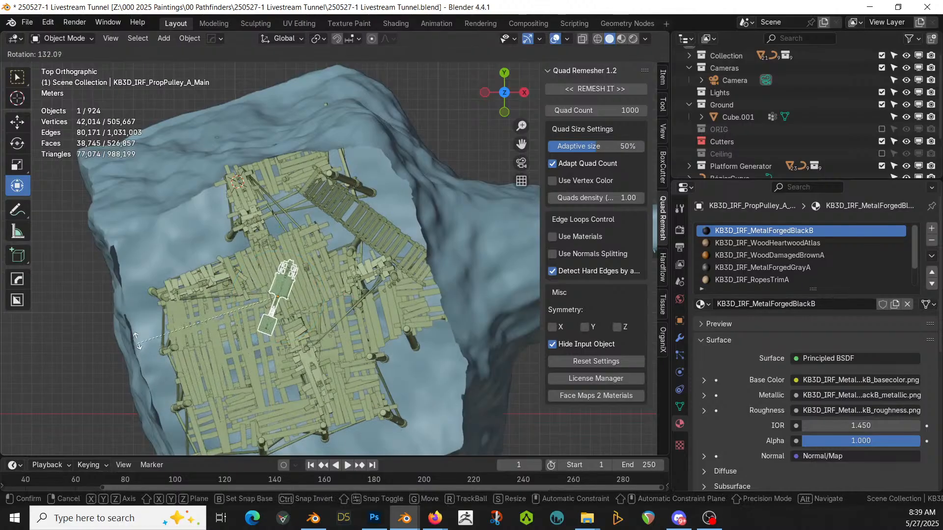
left_click(142, 332)
key("g")
left_click(138, 344)
- Lower the pulley about 4.42 m along global Z towards the upper platform's deck
middle_click_drag(138, 344, 275, 249)
key("g")
key("z")
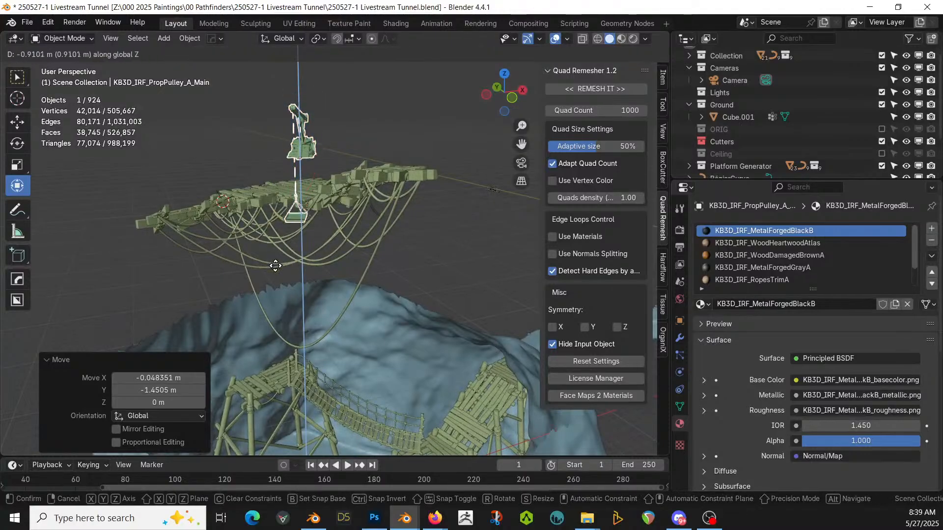
left_click(275, 307)
- Raise the pulley about 0.34 m along global Z so its base sits on the platform planks
middle_click_drag(272, 308, 175, 364)
scroll(270, 299, "up", 8)
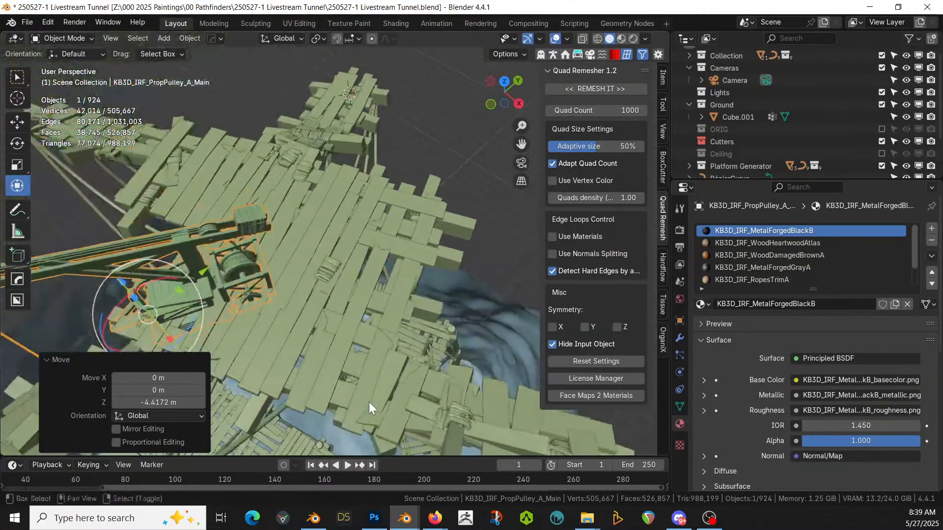
middle_click_drag(290, 293, 310, 258)
key("g")
key("z")
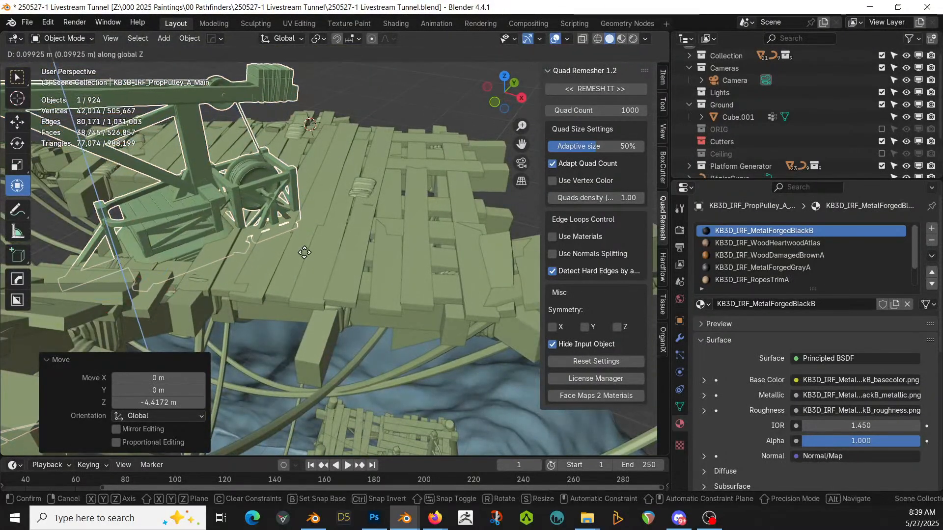
left_click(304, 242)
- In top view, rotate the pulley -38.7° around Z and move it about -0.16 m in X and 0.66 m in Y
middle_click_drag(304, 242, 388, 194)
key("KP_7")
key("r")
key("z")
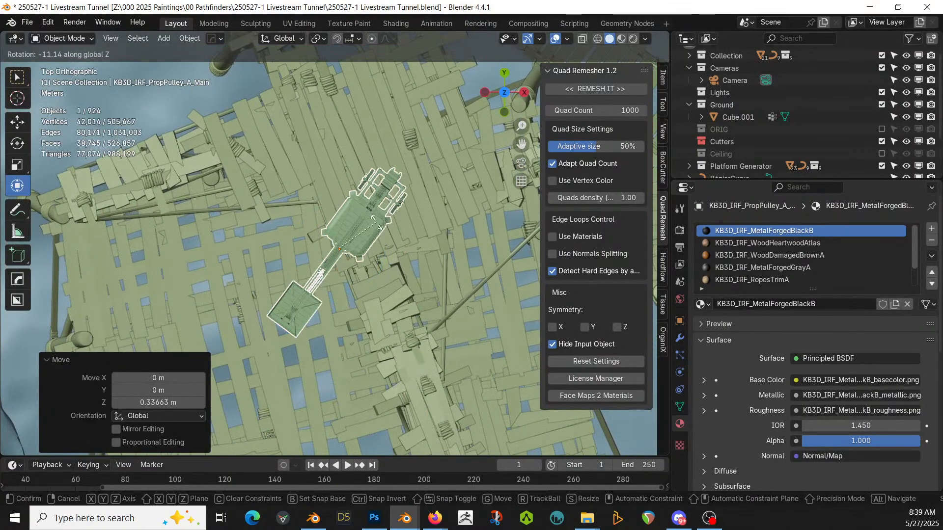
left_click(358, 247)
key("g")
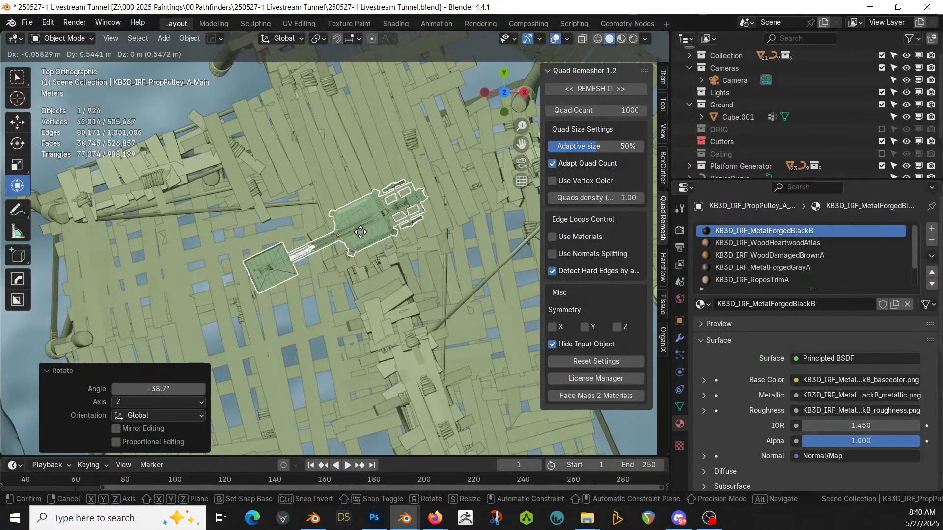
left_click(358, 229)
- Isolate the pulley in local view and enter Edit Mode on its mesh
middle_click_drag(357, 228, 431, 159)
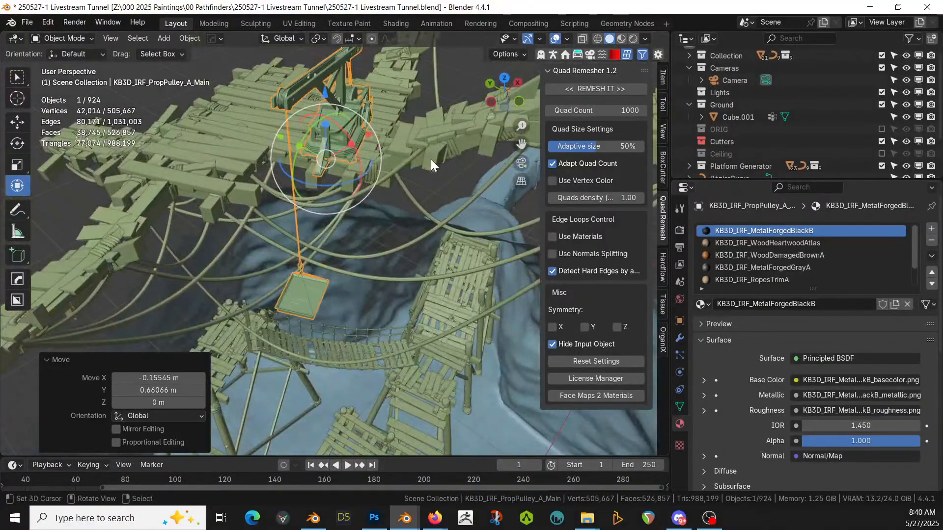
scroll(430, 158, "up", 1)
middle_click_drag(446, 203, 276, 244)
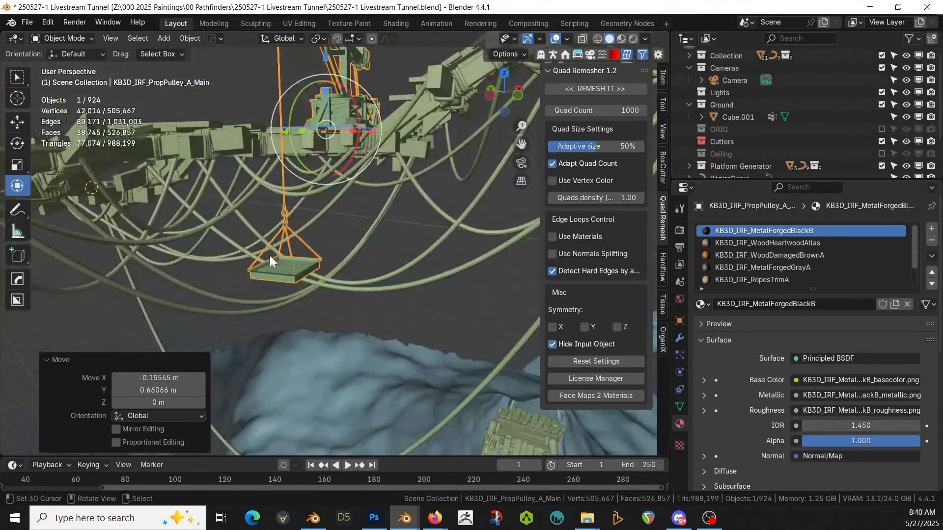
key("slash")
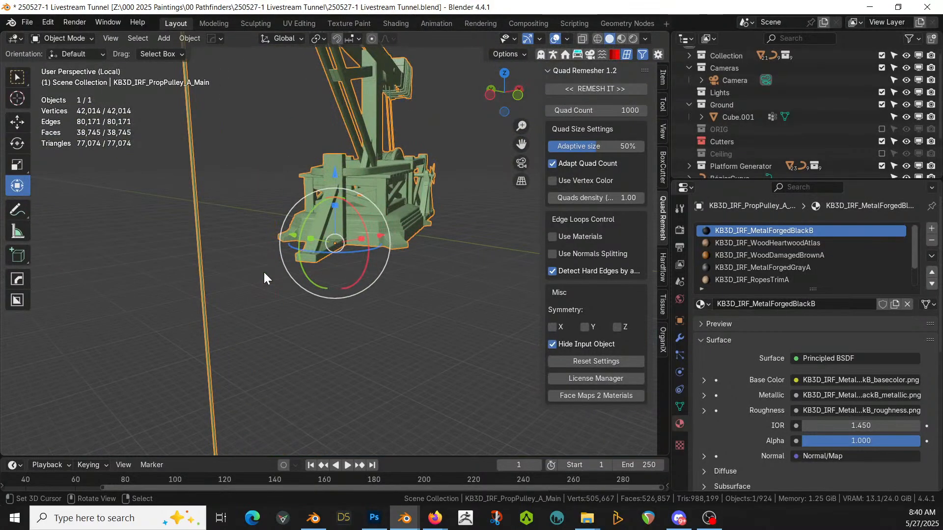
scroll(206, 293, "down", 3)
key("Tab")
- In front view with X-ray on, select the hanging basket with its hook and slings, without the main rope
scroll(276, 272, "up", 2)
scroll(276, 272, "up", 2)
left_click(56, 325)
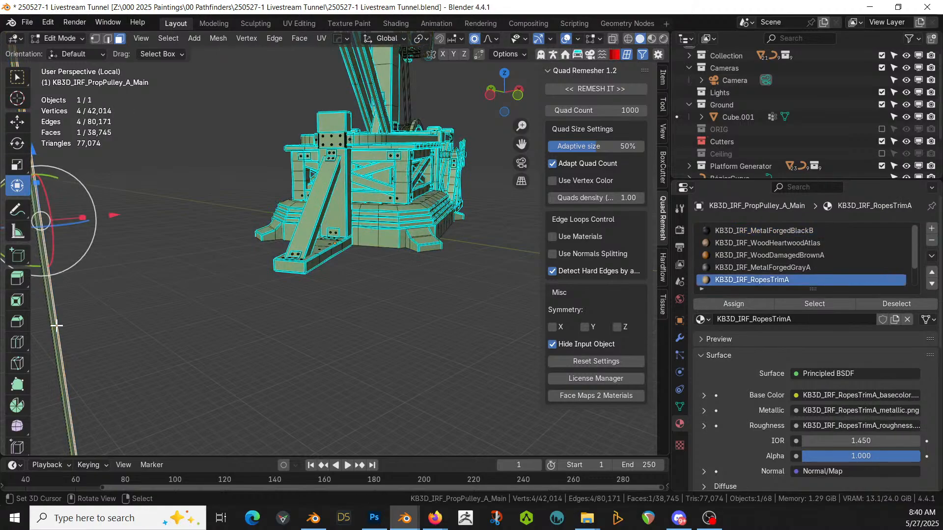
middle_click_drag(107, 330, 241, 337, "shift")
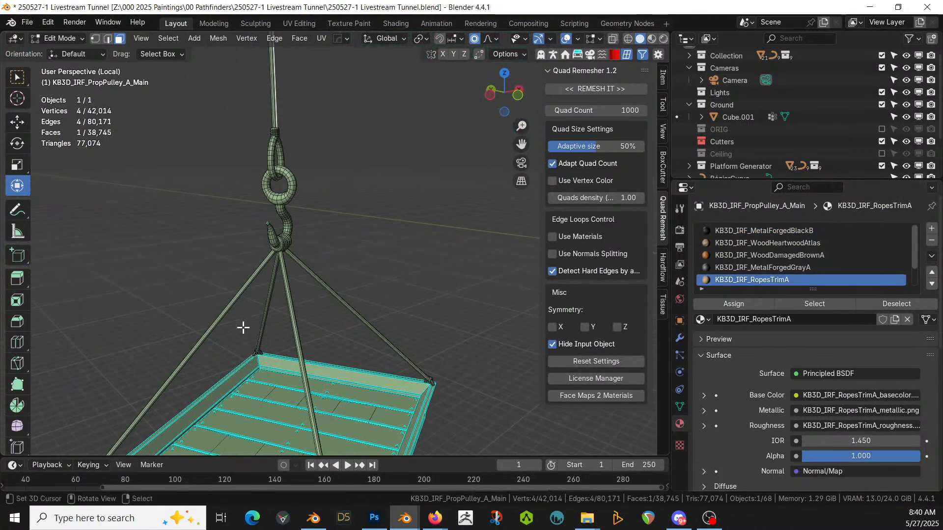
scroll(244, 329, "down", 1)
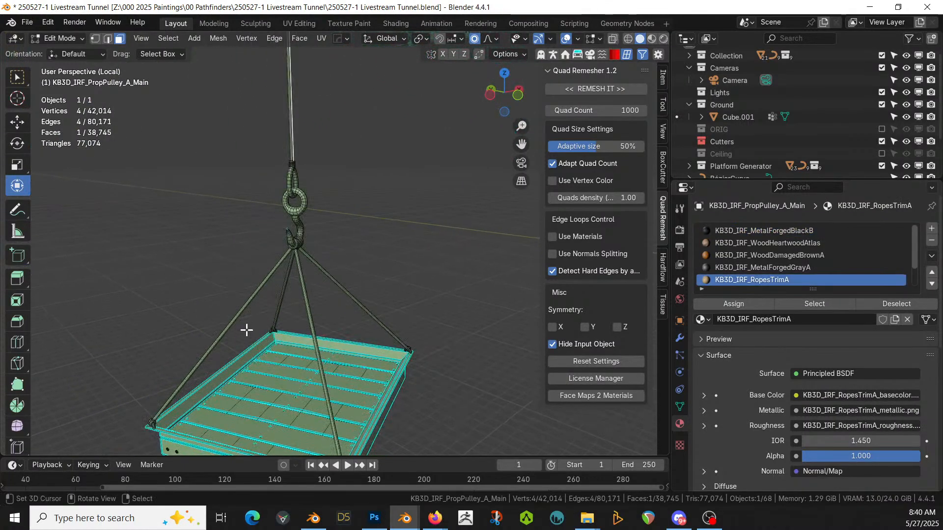
scroll(247, 330, "down", 3)
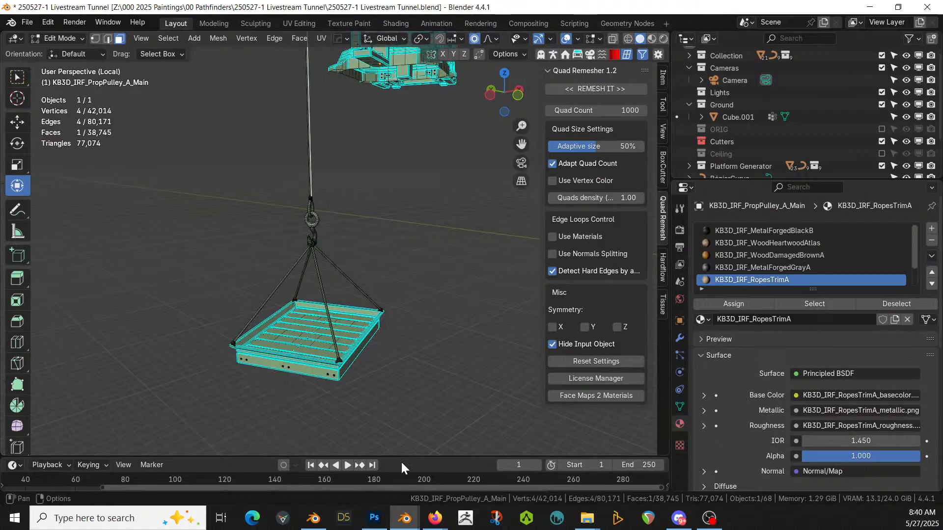
key("KP_1")
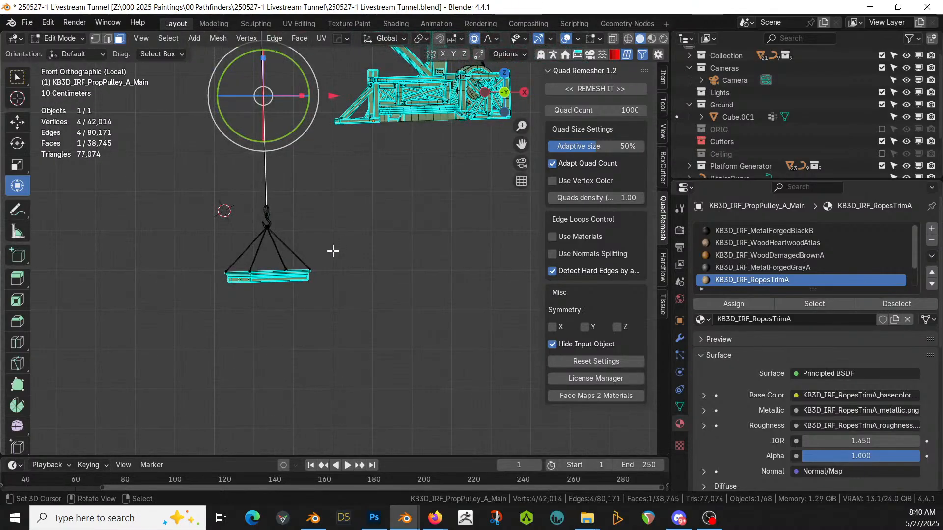
middle_click_drag(331, 308, 330, 336, "shift")
key("alt+a")
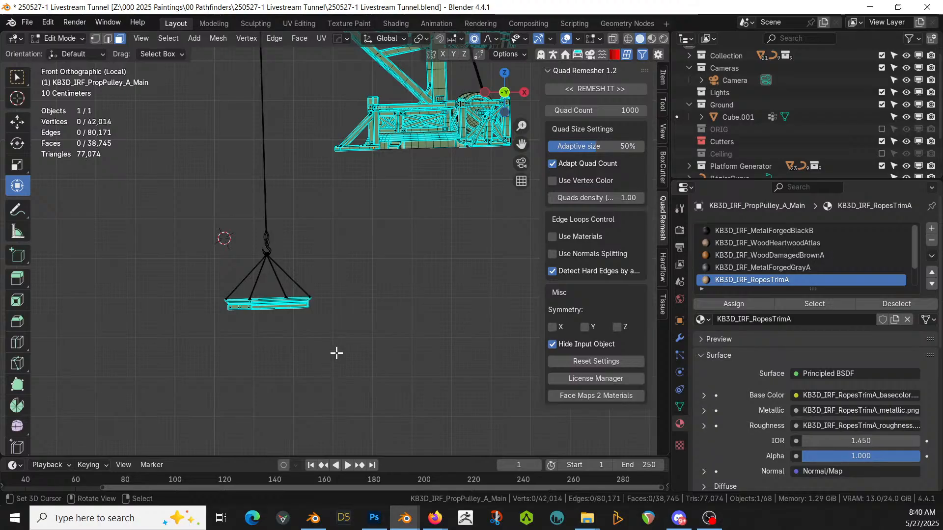
key("alt+z")
left_click_drag(344, 358, 195, 225)
- Try to lower the selected basket and hook about 5.78 m along global Z
scroll(367, 311, "down", 5)
key("g")
key("z")
left_click(368, 404)
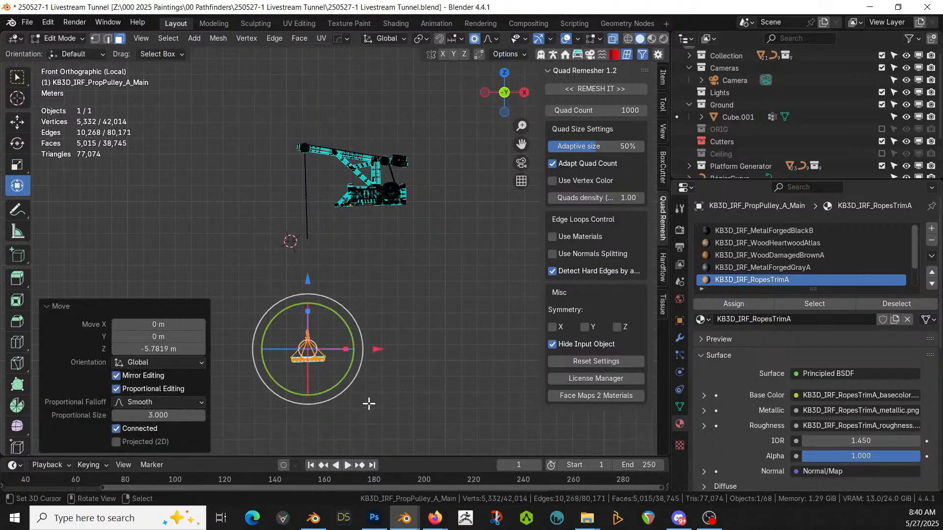
key("ctrl+z")
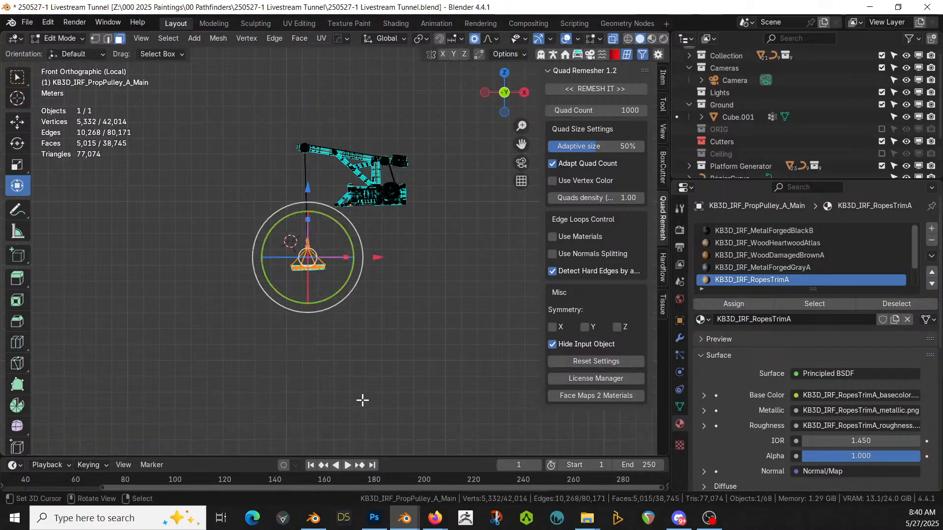
scroll(363, 400, "up", 7)
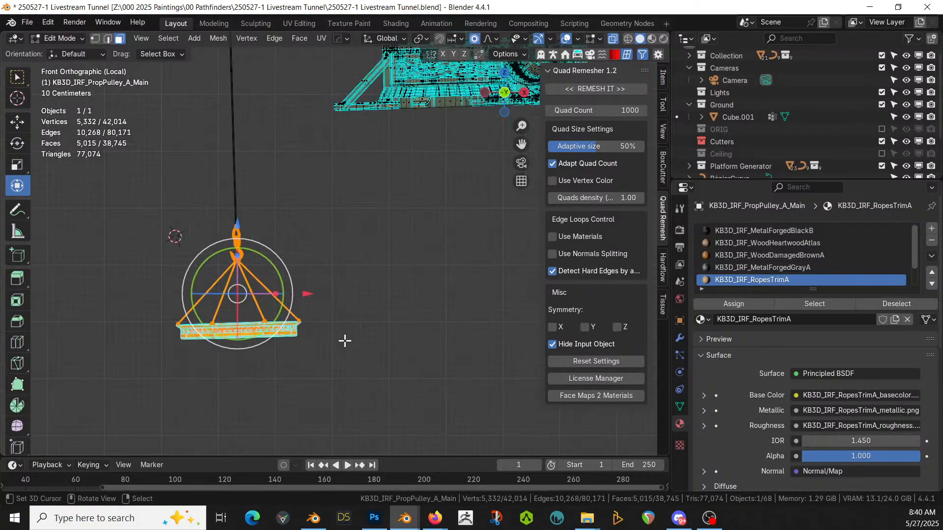
key("g")
key("z")
right_click(344, 433)
- In vertex select mode, box-select the basket, slings and hook together with the lower end of the main rope
scroll(292, 268, "up", 3)
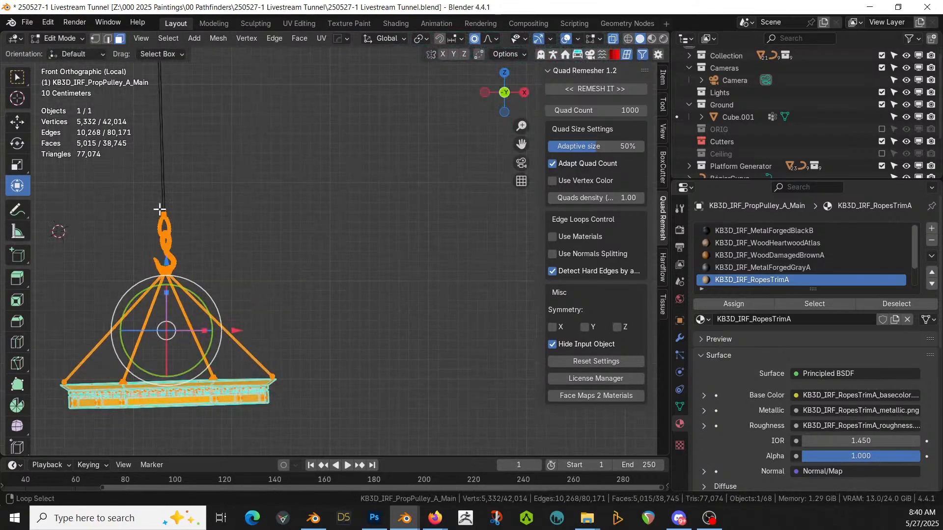
key("1")
key("b")
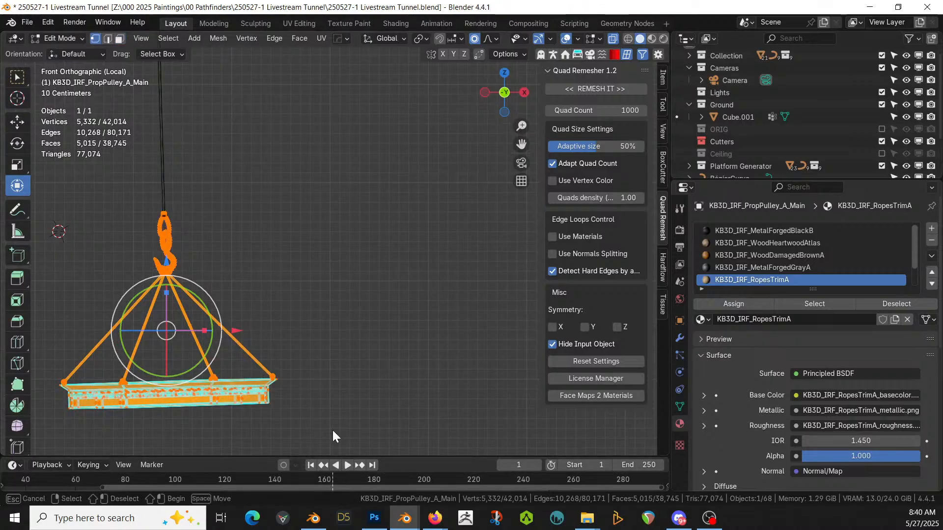
key("Escape")
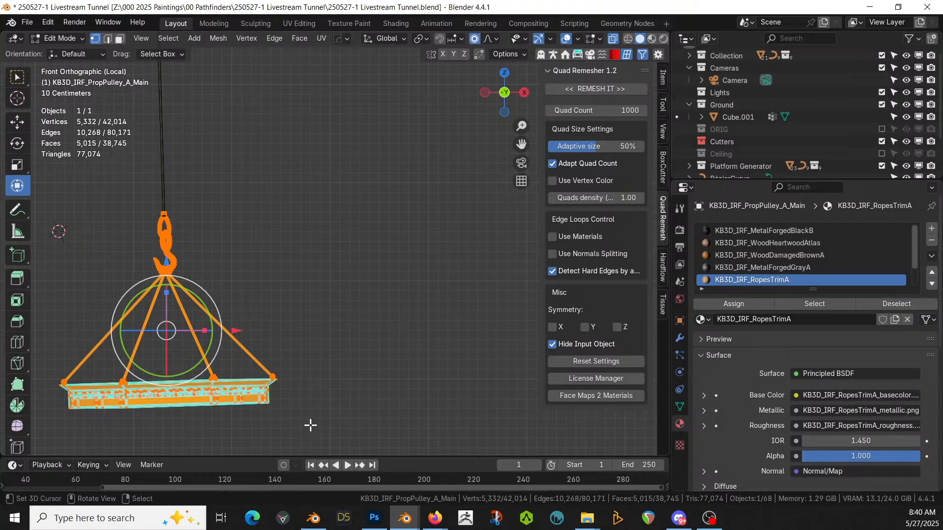
key("b")
left_click_drag(316, 420, 43, 197)
scroll(329, 263, "down", 6)
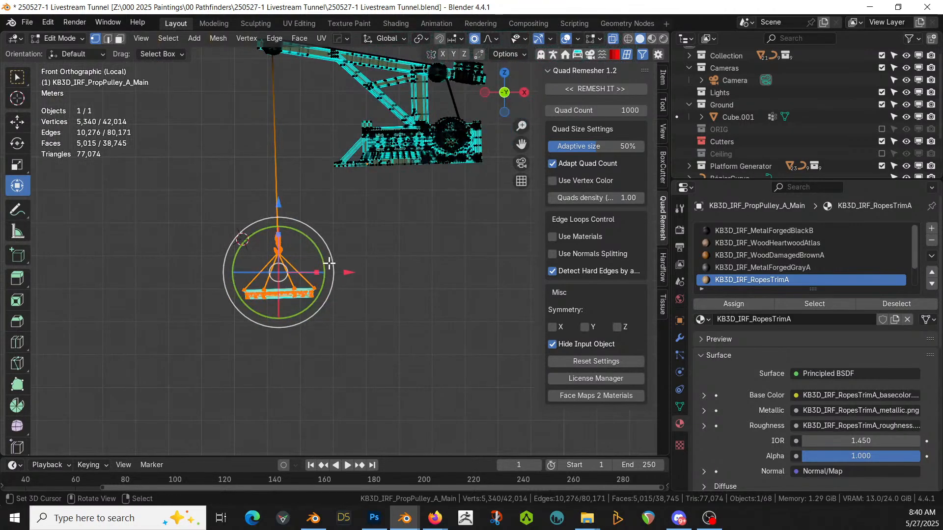
- Leave local view and lower the selected basket and rope end about 11.07 m along global Z
key("KP_Divide")
scroll(330, 264, "down", 3)
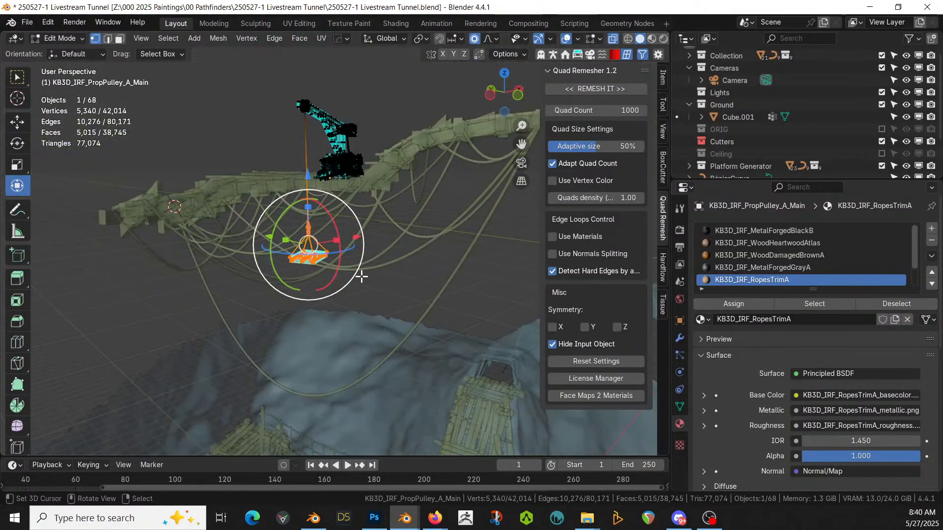
key("g")
key("z")
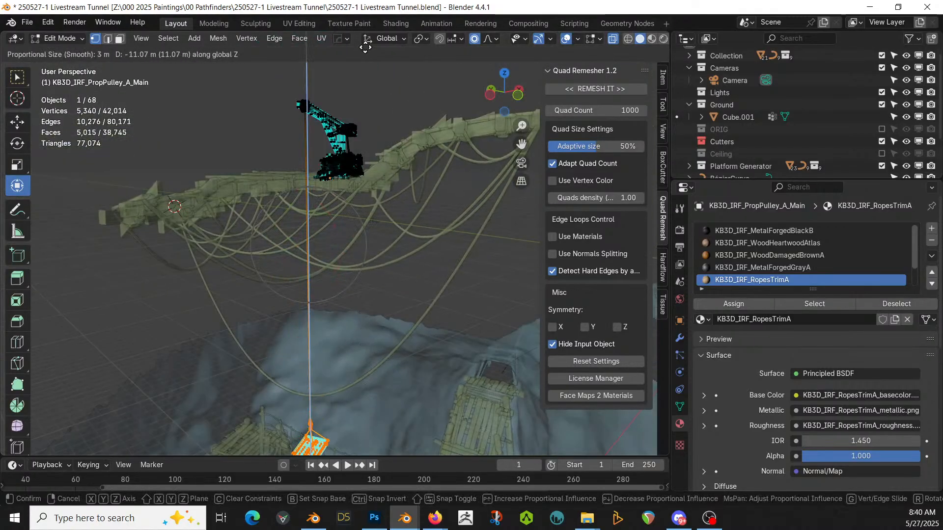
left_click(366, 47)
- Lower the basket and rope end further along global Z, down past the cave rim into the cave
middle_click_drag(315, 387, 223, 330)
middle_click_drag(274, 370, 305, 74, "shift")
key("g")
key("z")
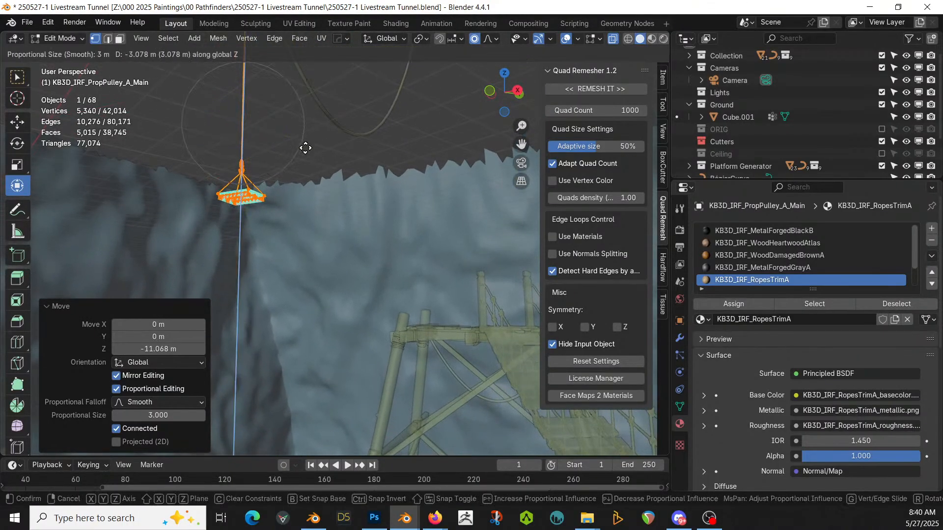
left_click(295, 307)
- Lower the basket along global Z close to the lower platform's deck, return to Object Mode and save the file
scroll(295, 308, "down", 4)
middle_click_drag(295, 308, 346, 100)
key("g")
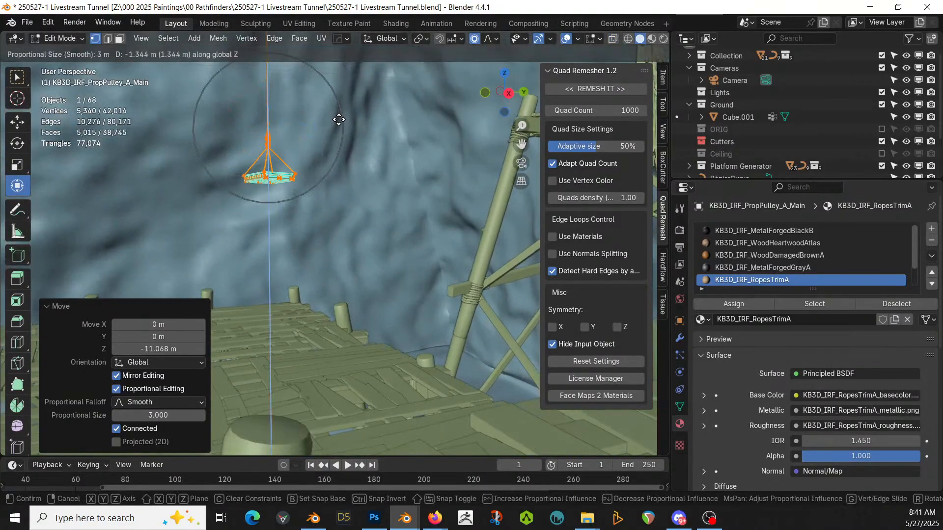
left_click(326, 148)
key("Tab")
middle_click_drag(326, 147, 364, 318)
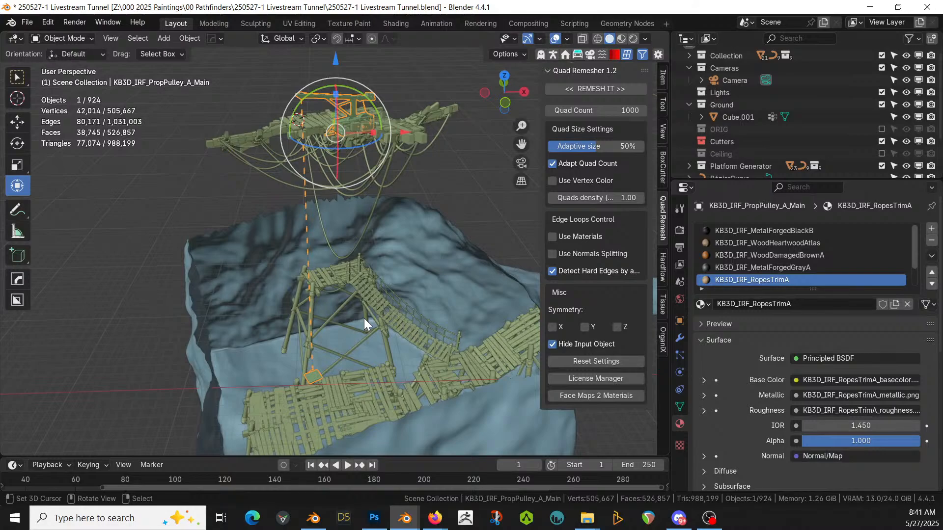
key("ctrl")
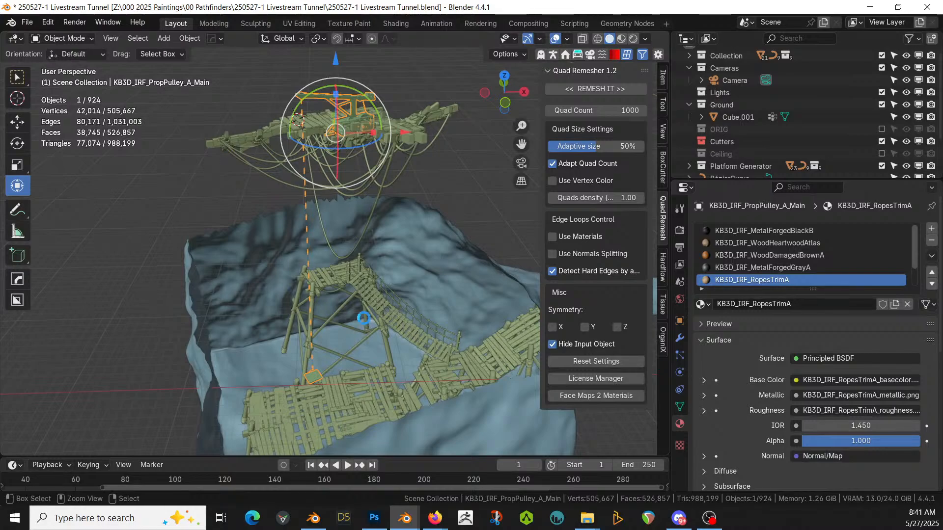
key("ctrl+s")
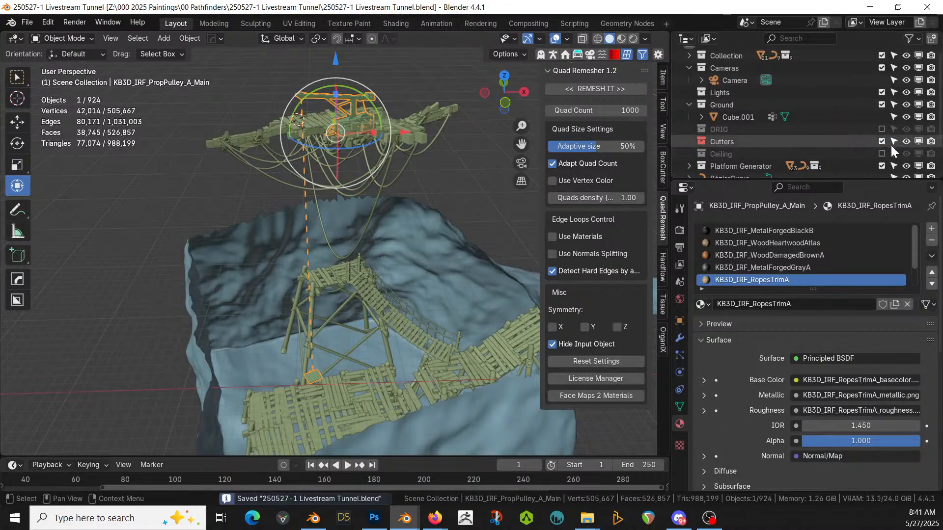
- Enable the Ceiling collection and walk through the tunnel to a viewpoint facing the basket over the platform
left_click(881, 151)
scroll(434, 206, "up", 5)
middle_click_drag(434, 206, 299, 152)
key("shift+grave")
key("w")
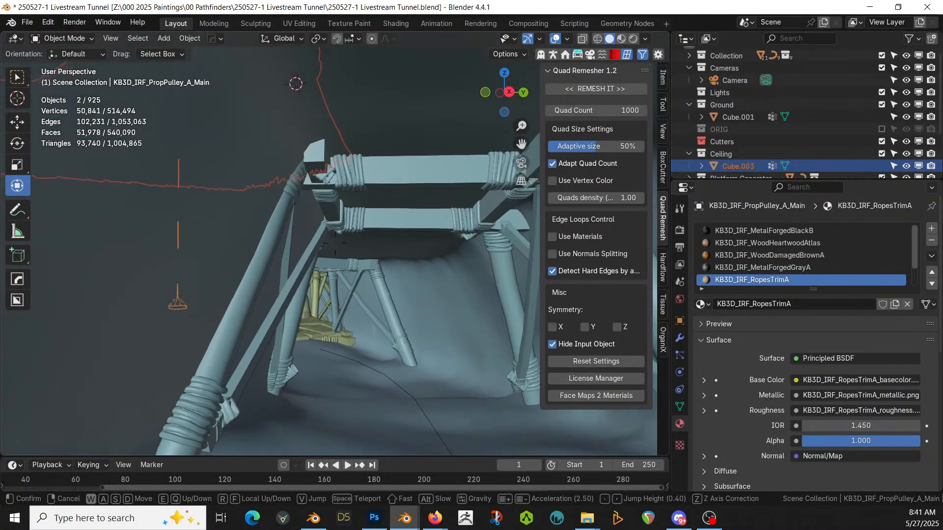
key("d")
key("w")
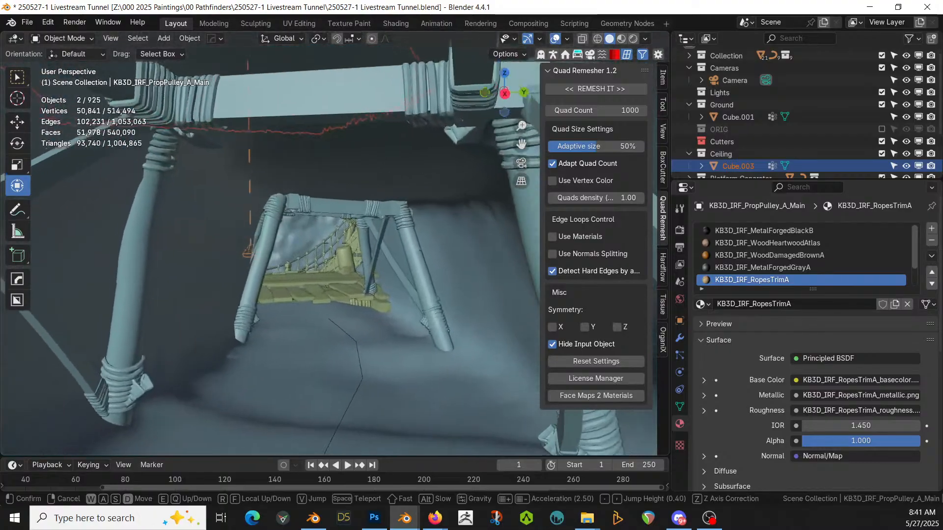
key("q")
key("w")
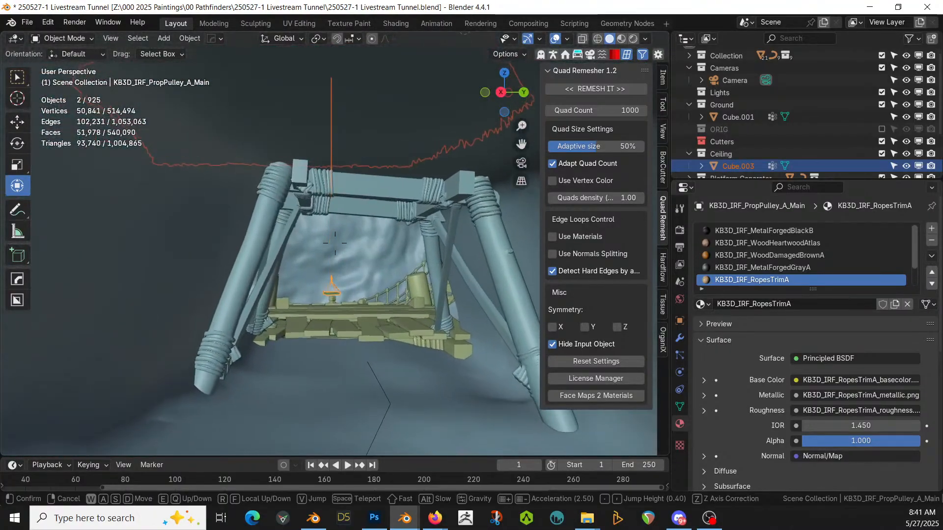
key("w")
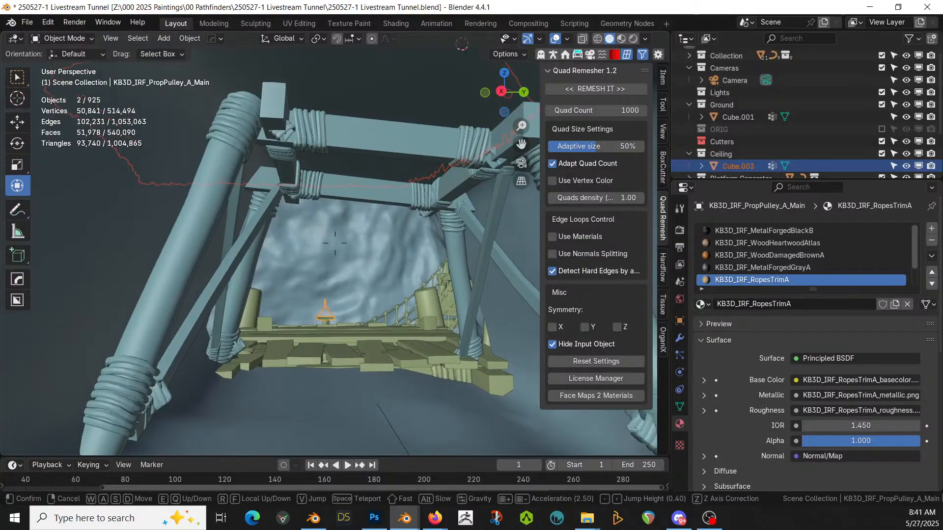
left_click(298, 150)
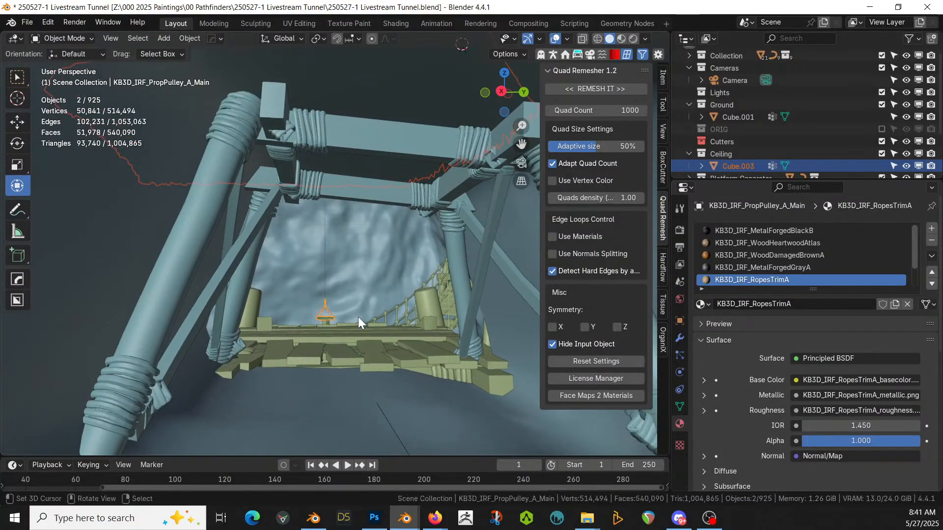
key("g")
key("z")
left_click(373, 178)
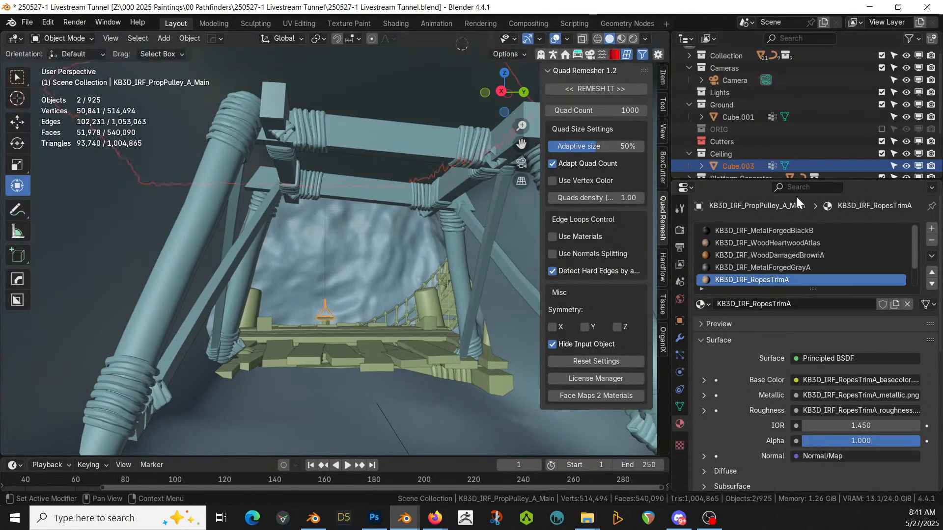
- With the ceiling mesh Cube.003 hidden, raise the basket about 2.97 m along global Z in Edit Mode and save the file
left_click(906, 165)
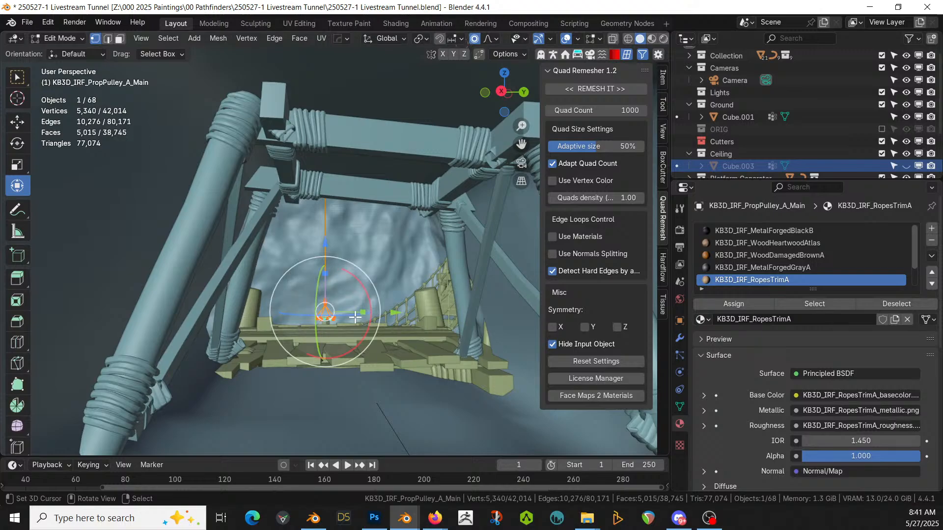
key("g")
key("z")
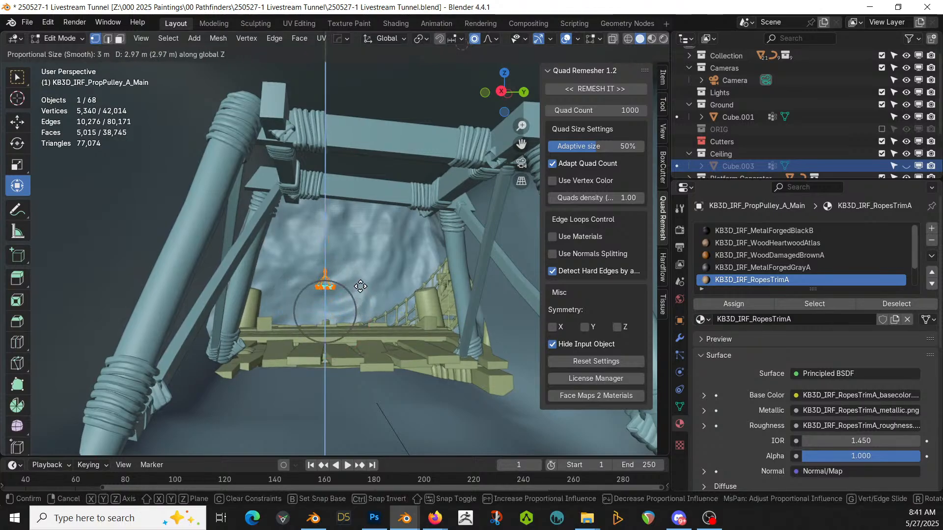
left_click(361, 287)
key("Tab")
middle_click_drag(360, 287, 446, 339)
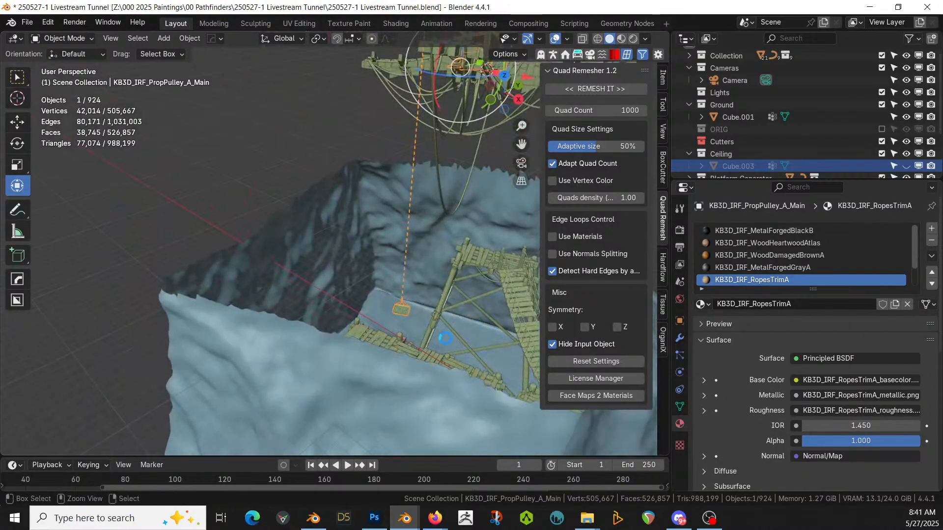
key("ctrl+s")
- Examine the basket's height above the lower platform from the deck and through the tunnel's support frames
middle_click_drag(478, 263, 307, 105)
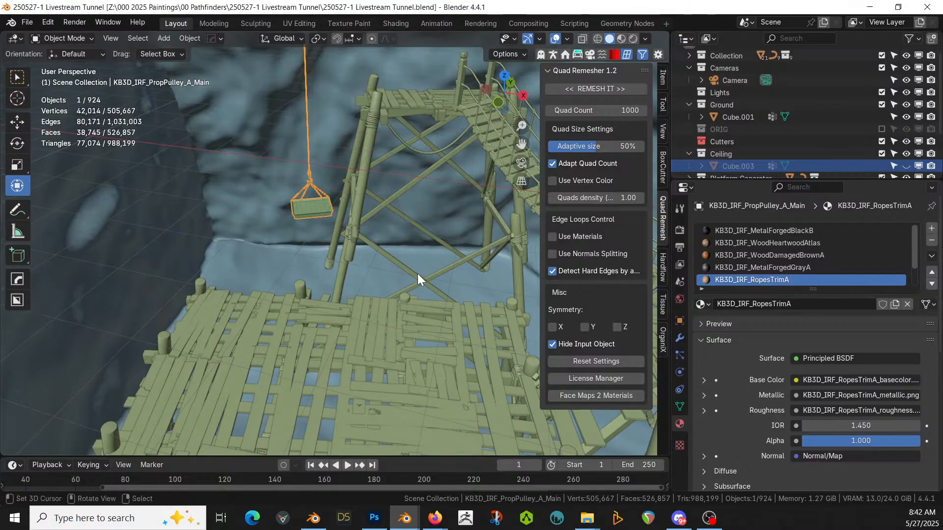
middle_click_drag(417, 273, 243, 281)
scroll(390, 319, "down", 4)
scroll(301, 296, "down", 5)
scroll(293, 293, "up", 3)
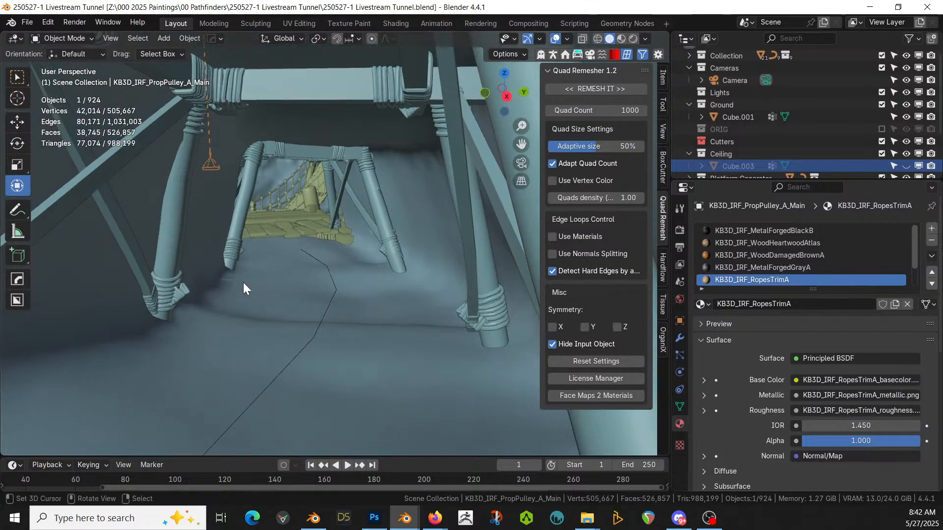
scroll(243, 282, "up", 4)
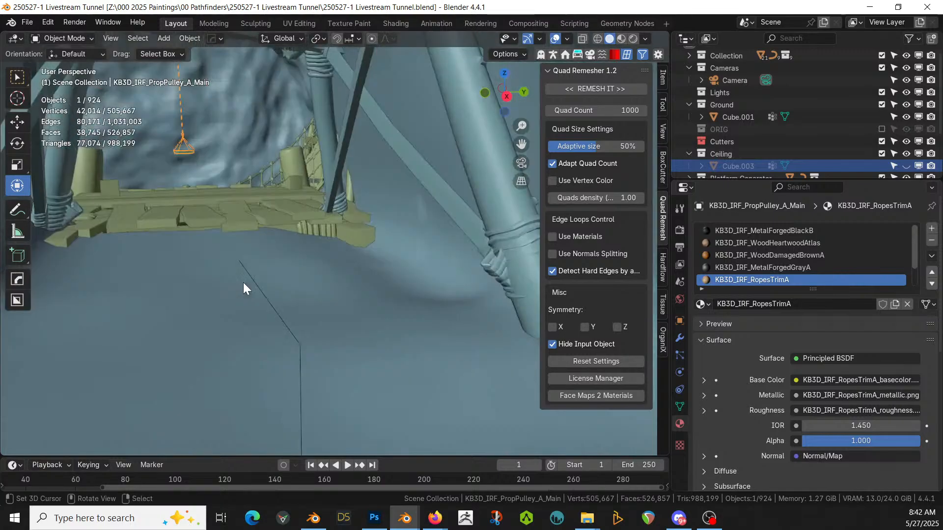
scroll(246, 276, "down", 10)
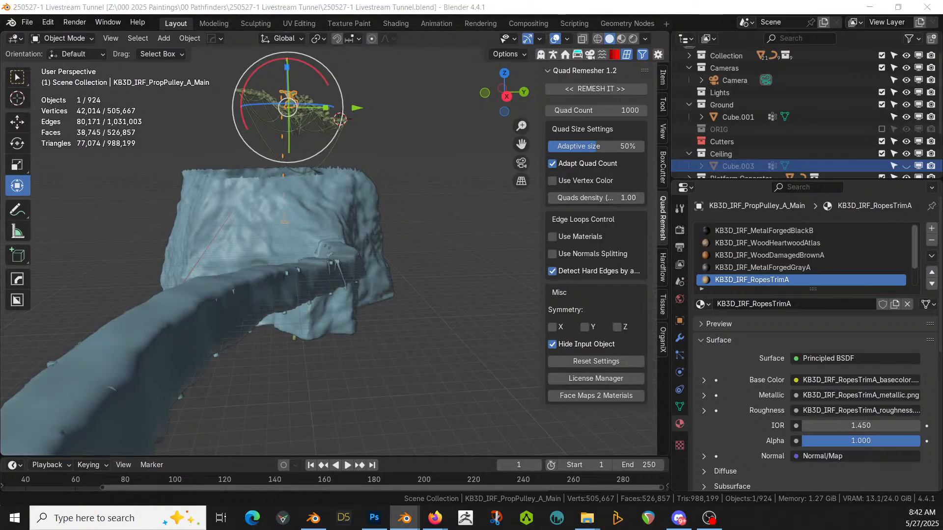
- Select the timber support frames inside the tunnel
mouse_move(274, 256)
middle_mouse_down()
mouse_move(291, 240)
mouse_move(278, 255)
middle_mouse_up()
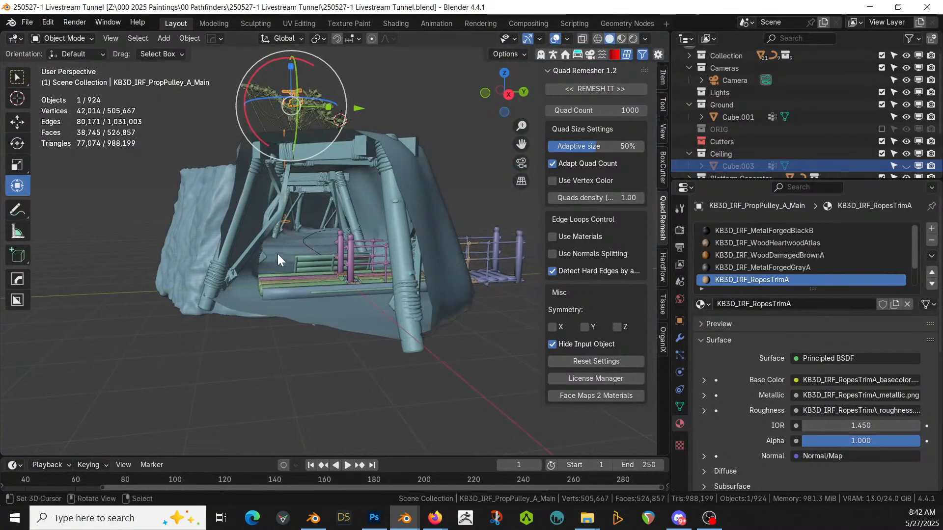
right_click(278, 224)
scroll(285, 226, "up", 5)
middle_click_drag(284, 226, 302, 237)
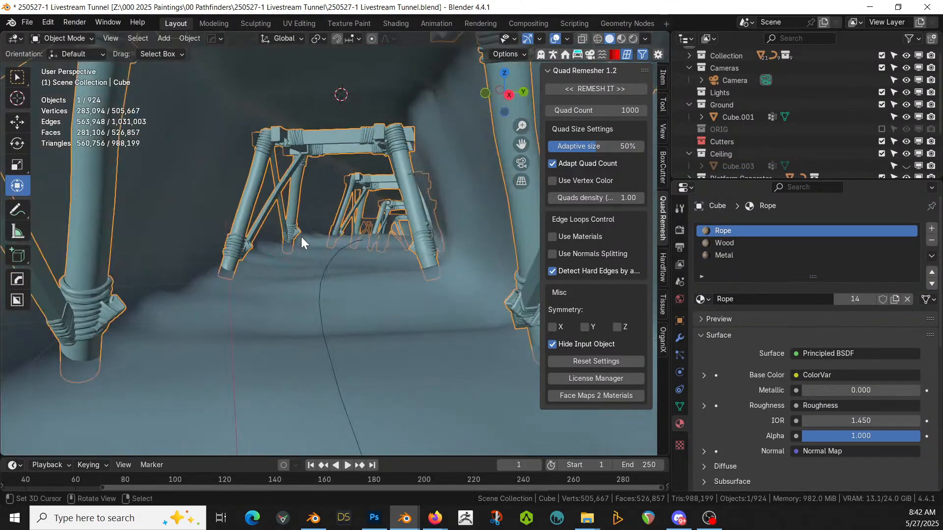
- Place the KB3D_MDV_PropTreadwheel_A_Main asset on the lower platform's deck and frame it in the view
right_click(331, 257)
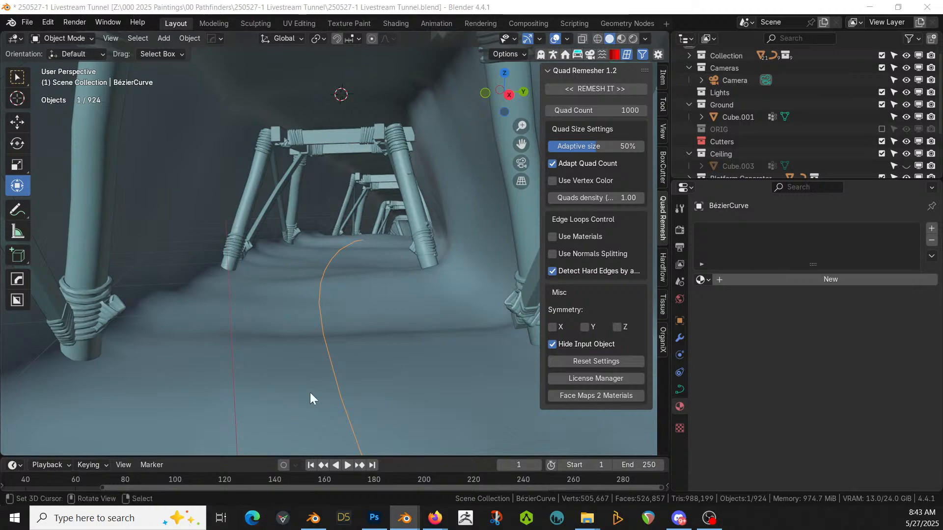
scroll(326, 265, "down", 10)
middle_click_drag(328, 224, 399, 281)
scroll(399, 281, "up", 2)
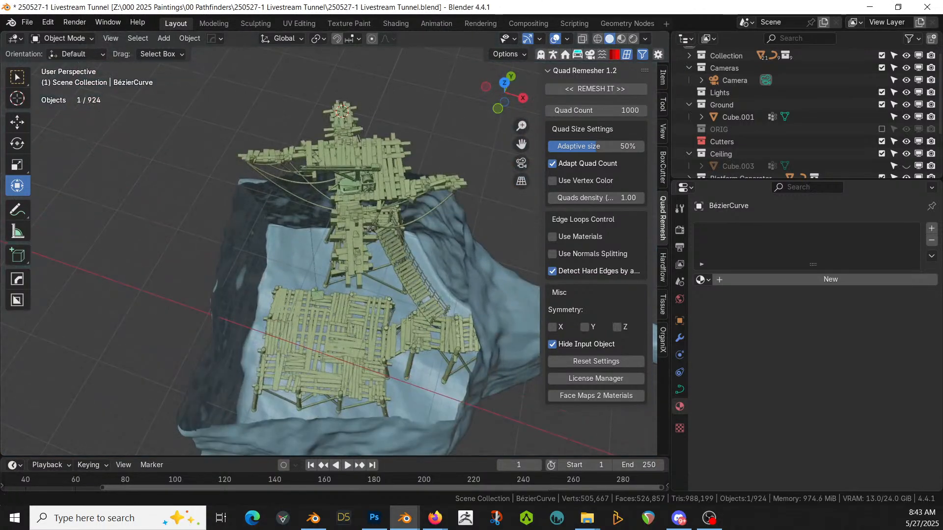
left_click_drag(384, 470, 295, 308)
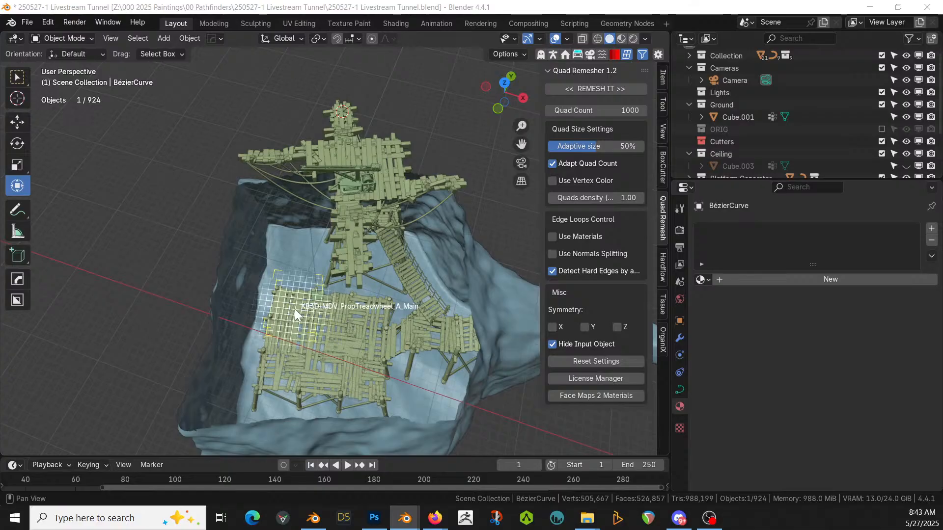
left_click_drag(294, 309, 295, 308)
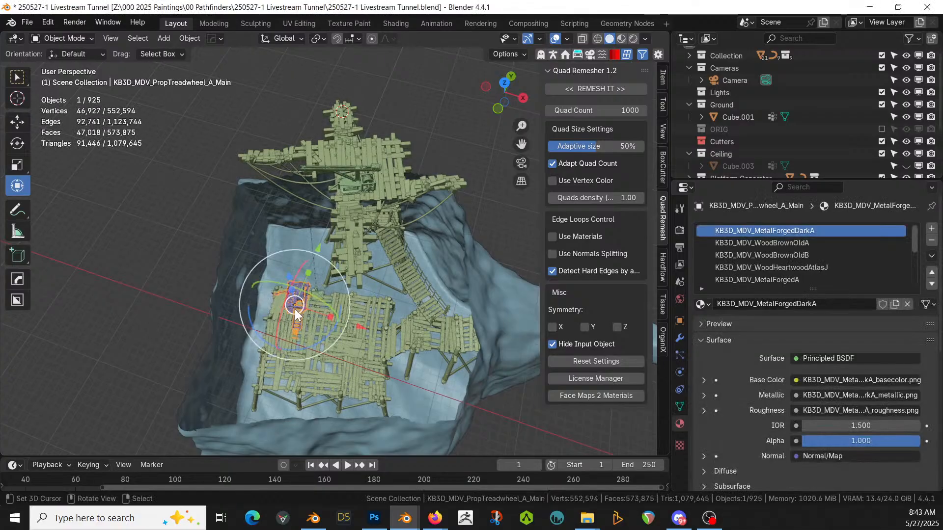
key("KP_Decimal")
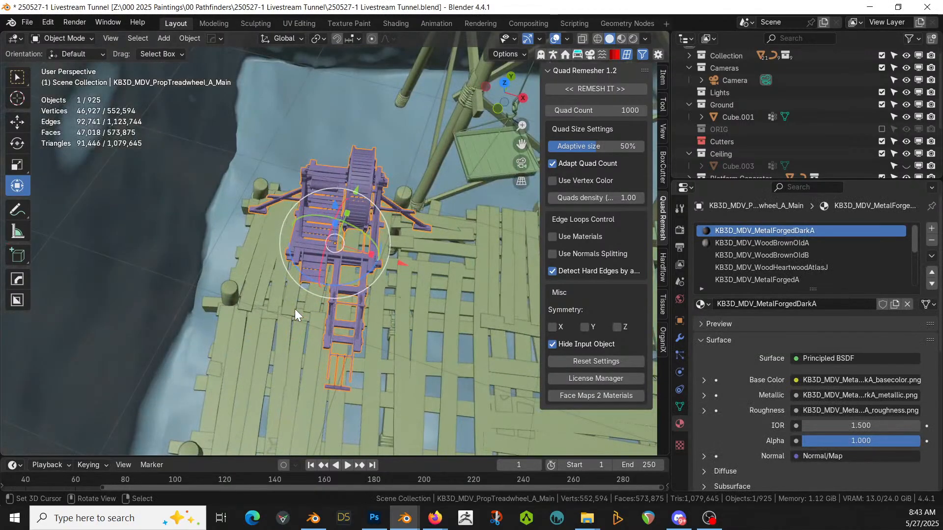
- From the top view, move the treadwheel about 0.39 m along X and -1.81 m along Y across the deck
middle_click_drag(387, 305, 195, 408)
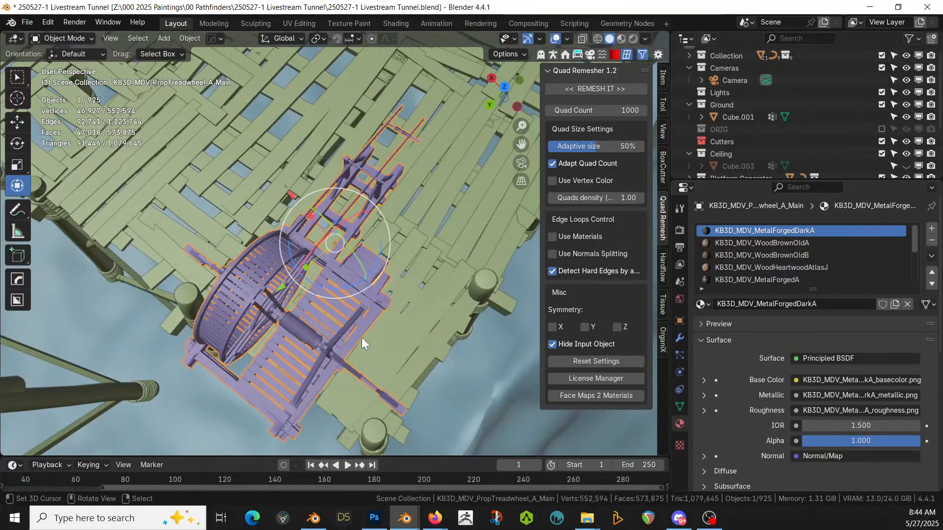
key("KP_7")
key("g")
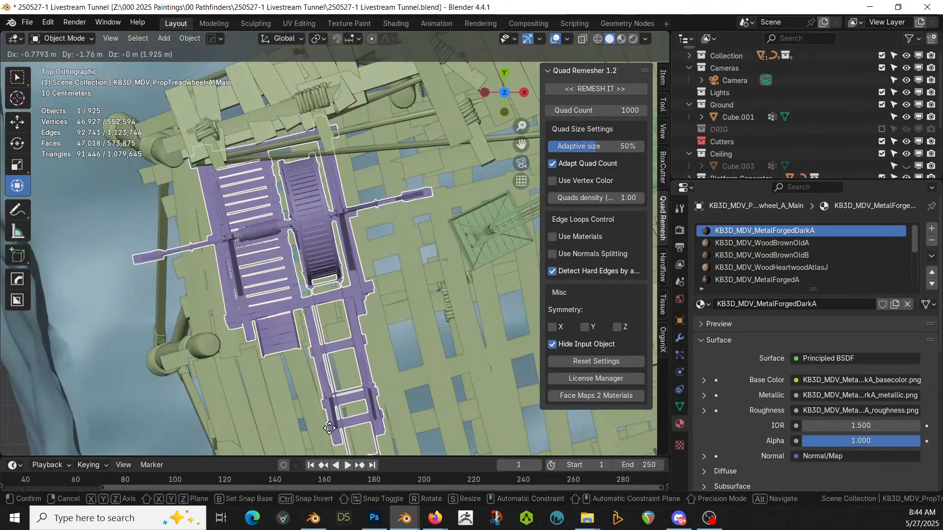
left_click(375, 431)
- Seat the treadwheel on the deck by moving it about 0.068 m up and 0.073 m down global Z, and save the file
middle_click_drag(374, 429, 311, 294)
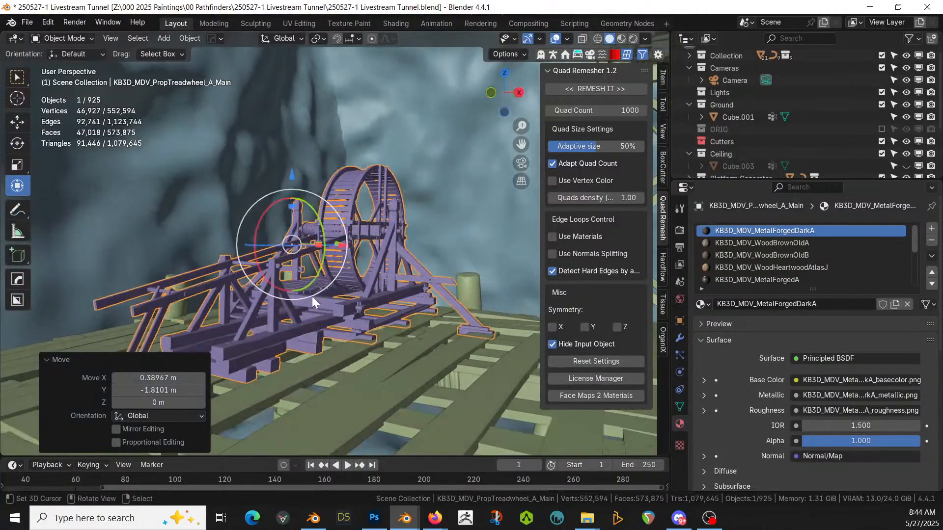
key("g")
key("z")
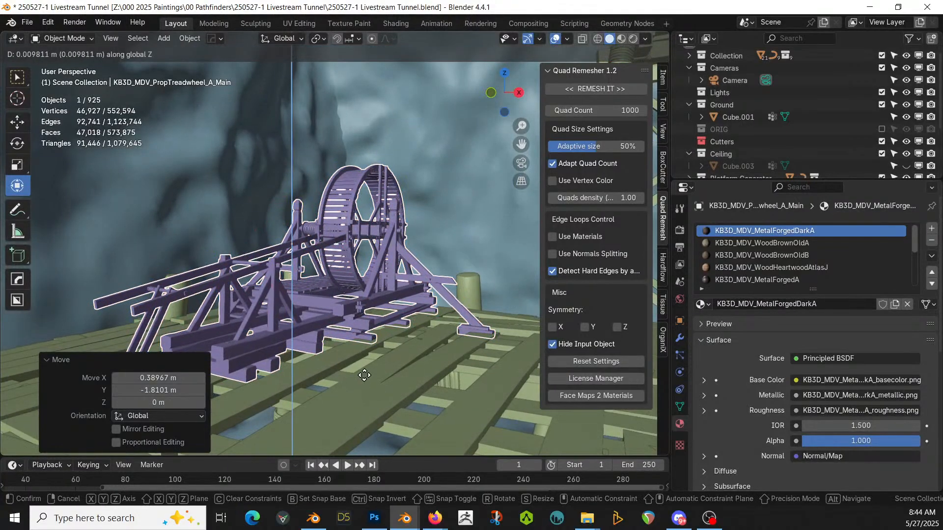
left_click(365, 350)
middle_click_drag(364, 350, 408, 328)
key("g")
key("z")
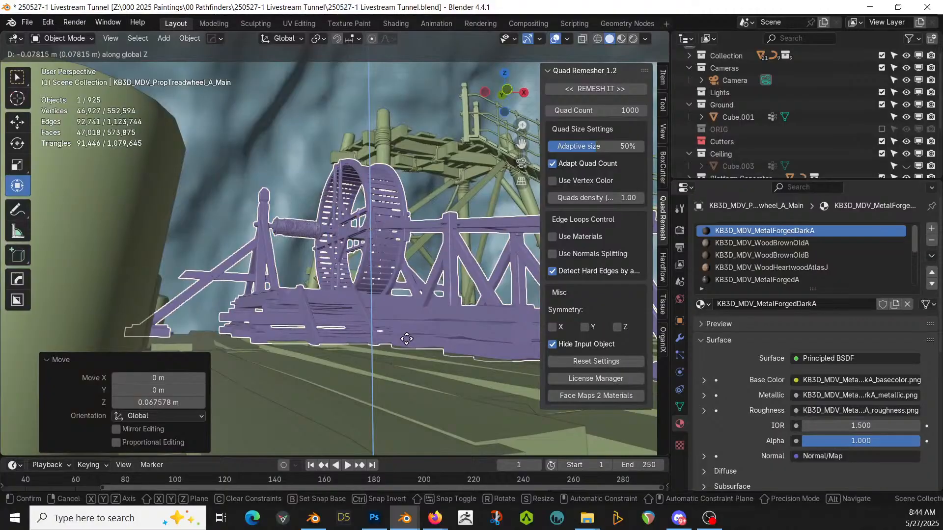
left_click(406, 337)
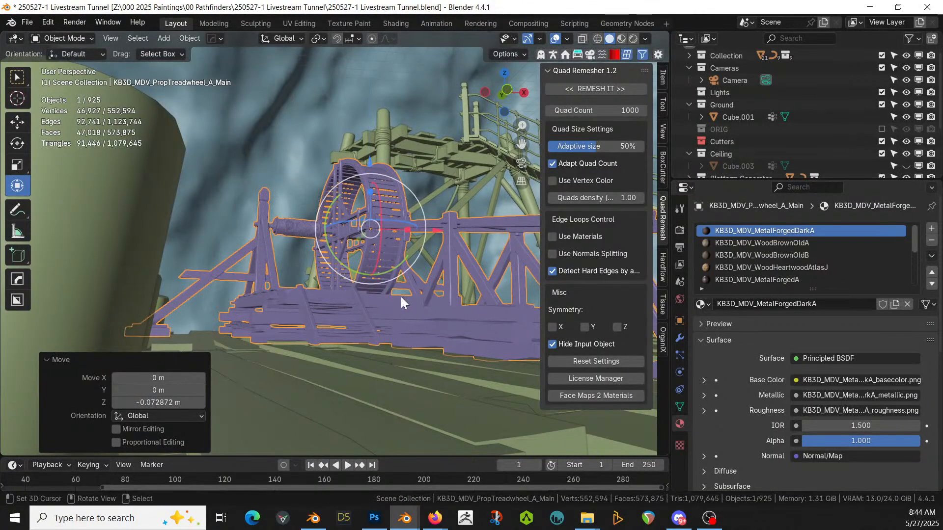
middle_click_drag(327, 248, 266, 316)
key("ctrl+s")
- Switch the viewport to Rendered shading and enable the camera's exposure override with a value of 7
mouse_move(345, 315)
middle_mouse_down()
mouse_move(299, 247)
mouse_move(301, 262)
middle_mouse_up()
key("z")
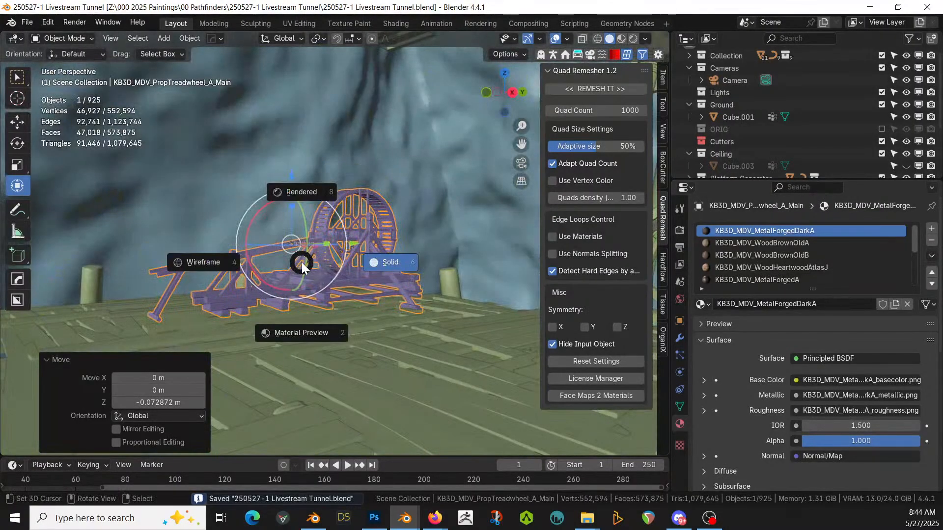
key("8")
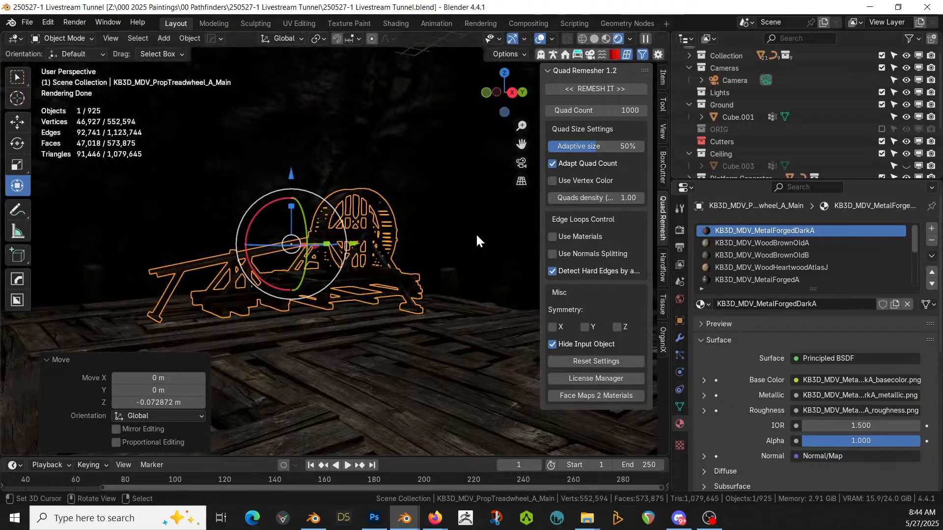
left_click(589, 56)
left_click(661, 272)
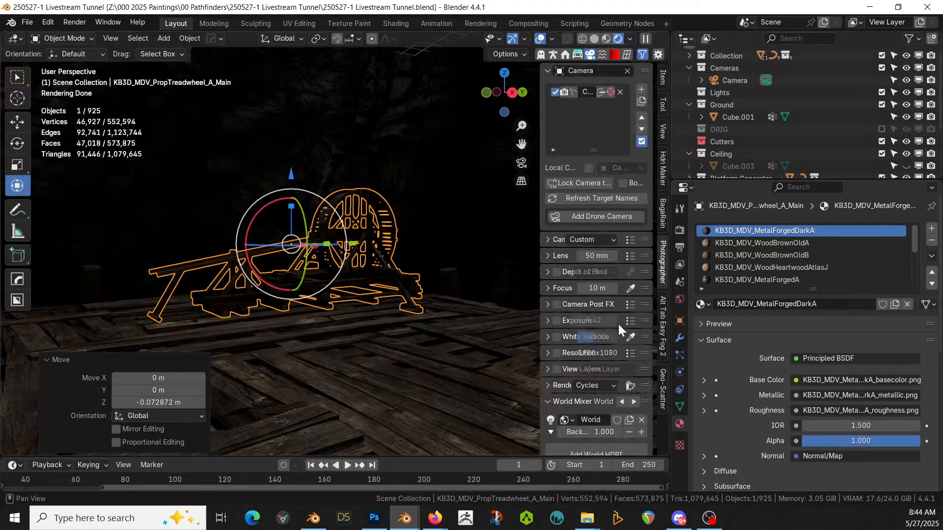
left_click(558, 320)
left_click(589, 320)
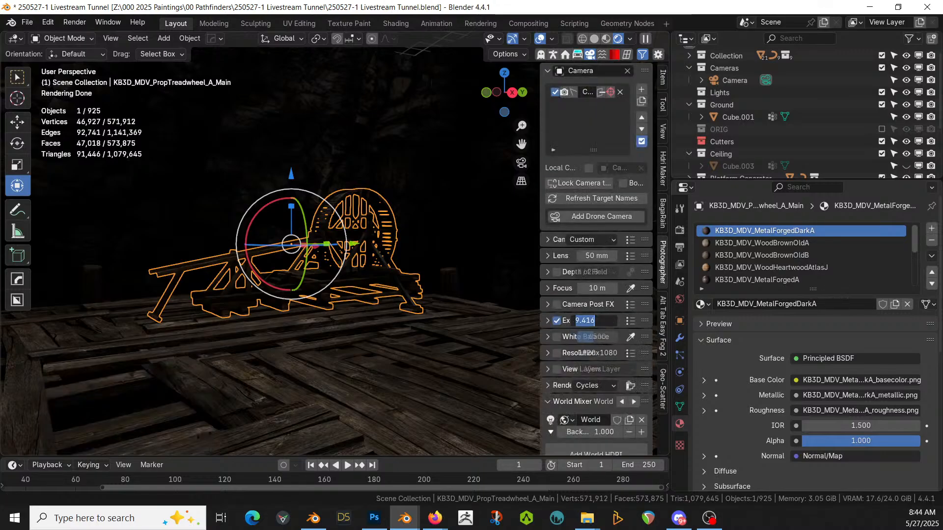
type("7")
key("Return")
- Show the ceiling mesh Cube.003 and examine the rendered cave interior around the treadwheel
middle_click_drag(260, 312, 283, 442)
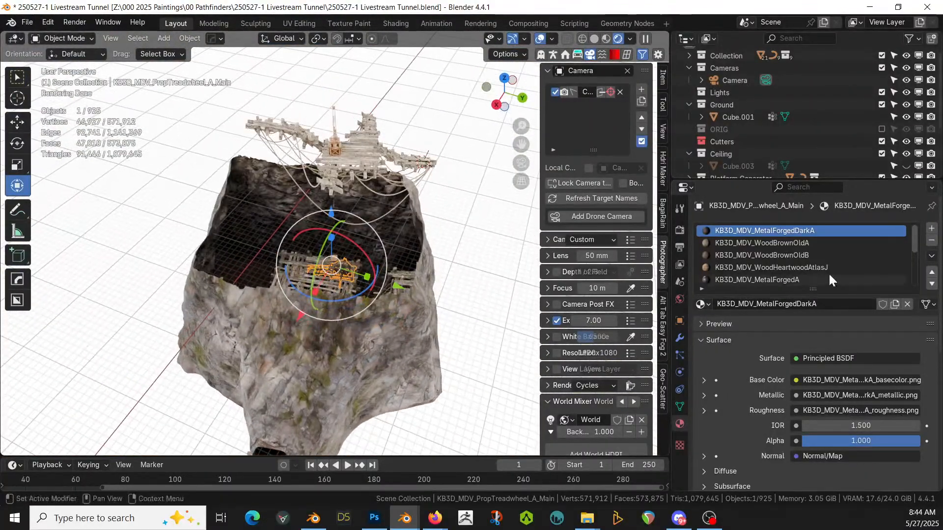
left_click(906, 166)
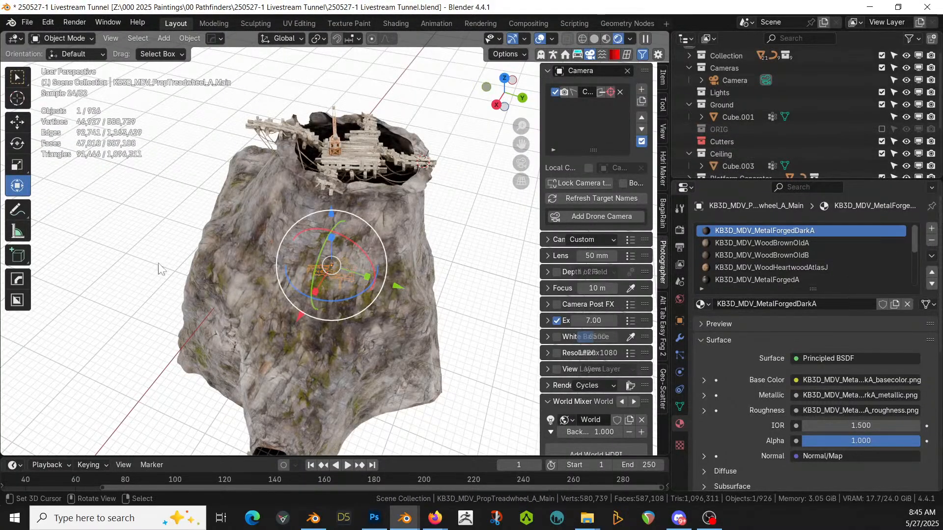
scroll(156, 238, "up", 5)
scroll(154, 230, "up", 3)
middle_click_drag(156, 230, 175, 198)
scroll(174, 198, "up", 5)
scroll(307, 301, "down", 5)
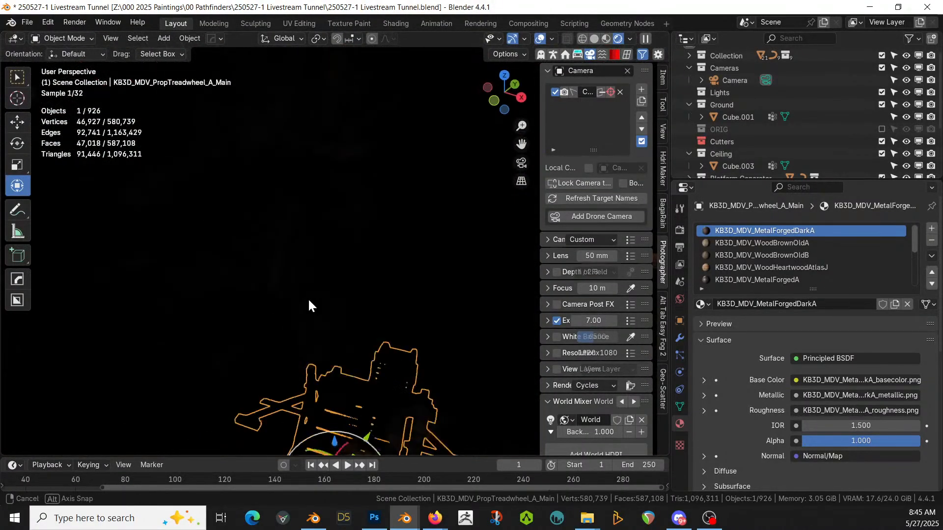
middle_click_drag(308, 299, 263, 164)
scroll(408, 181, "up", 5)
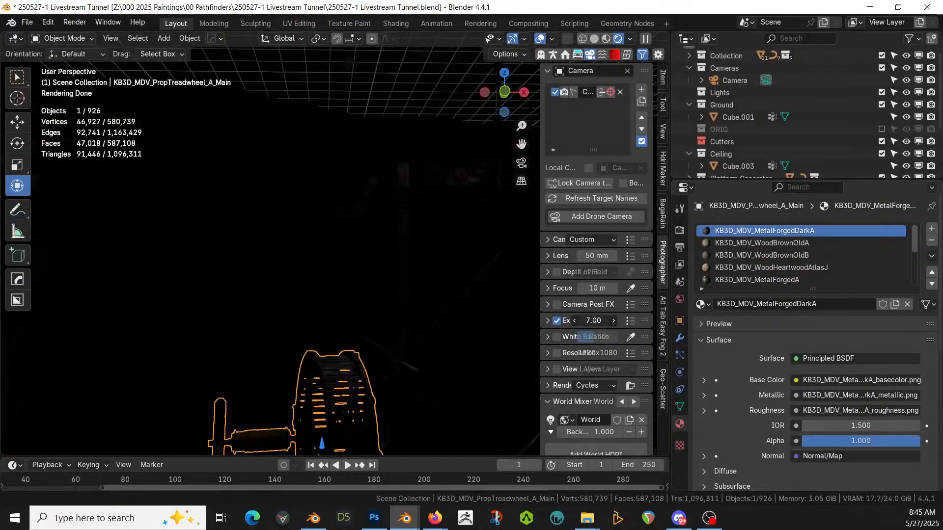
- Set the camera exposure to 3 and return the viewport to Solid shading
type("3")
key("Return")
mouse_move(267, 257)
middle_mouse_down()
mouse_move(363, 285)
mouse_move(412, 275)
mouse_move(425, 238)
mouse_move(442, 255)
mouse_move(445, 291)
mouse_move(311, 315)
mouse_move(297, 312)
mouse_move(347, 303)
mouse_move(126, 255)
mouse_move(169, 243)
mouse_move(195, 259)
mouse_move(147, 251)
middle_mouse_up()
key("z")
key("6")
- Exclude the Ground collection from the view layer and view the remaining platforms from the front
scroll(175, 243, "down", 13)
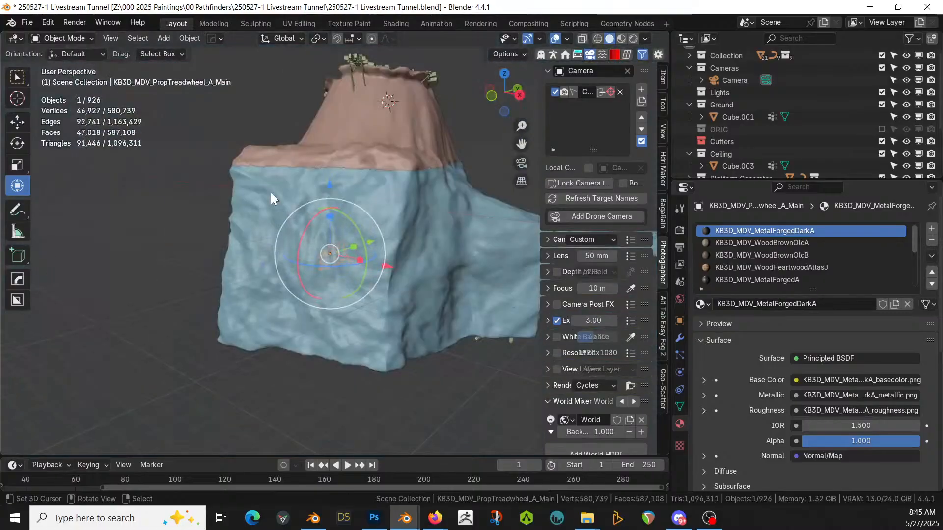
middle_click_drag(270, 193, 295, 167)
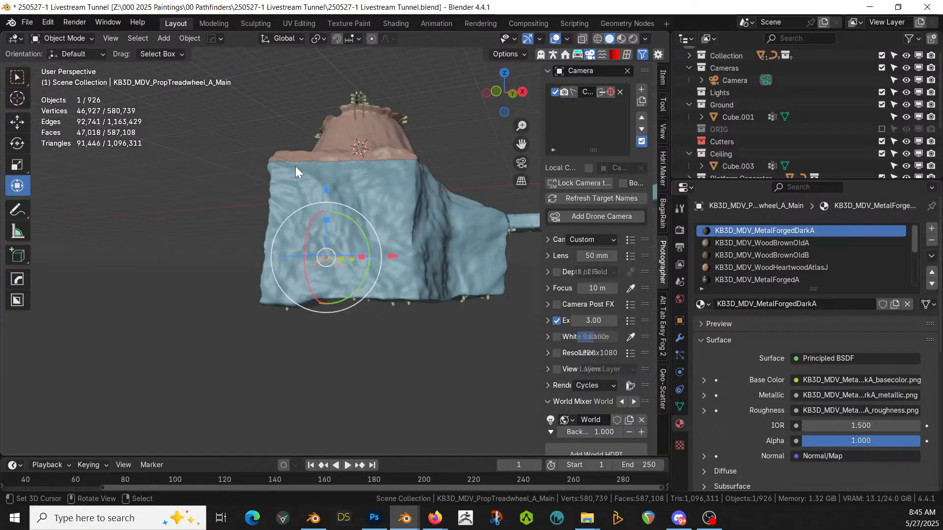
middle_click_drag(373, 252, 352, 329)
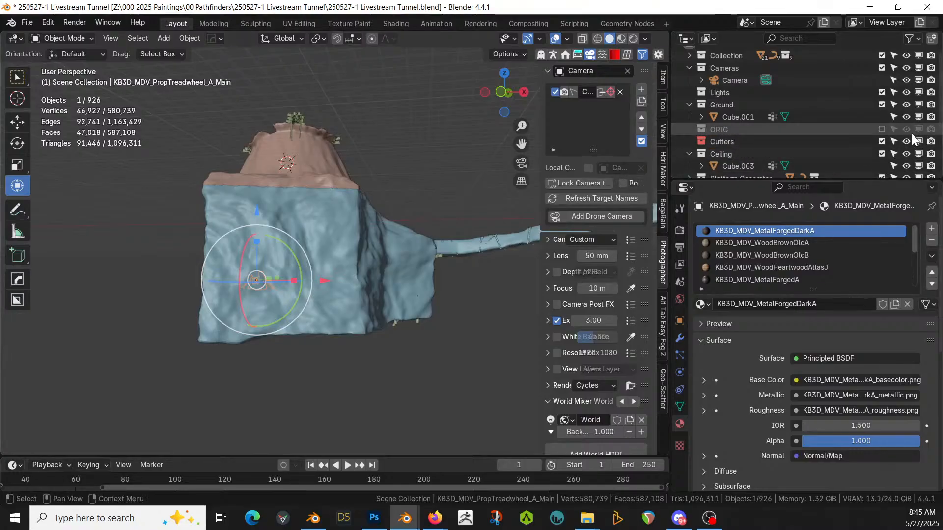
left_click(881, 105)
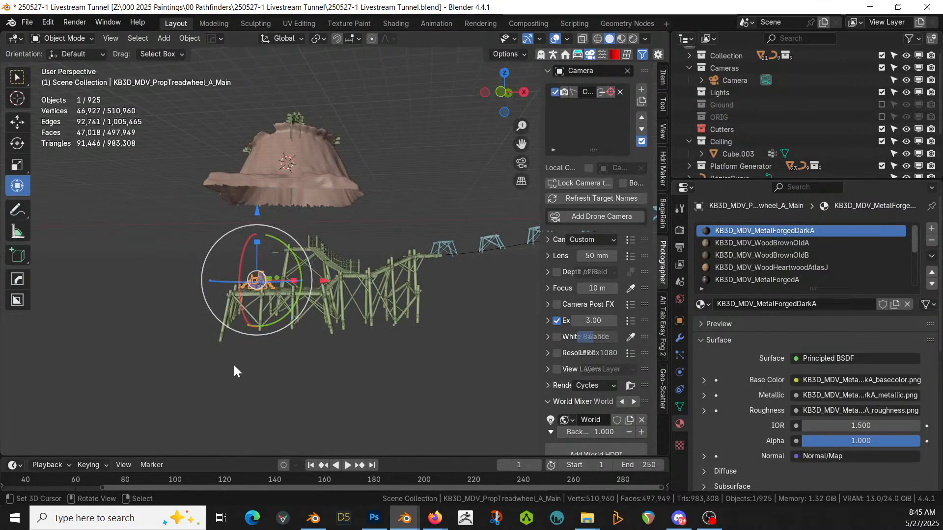
key("KP_1")
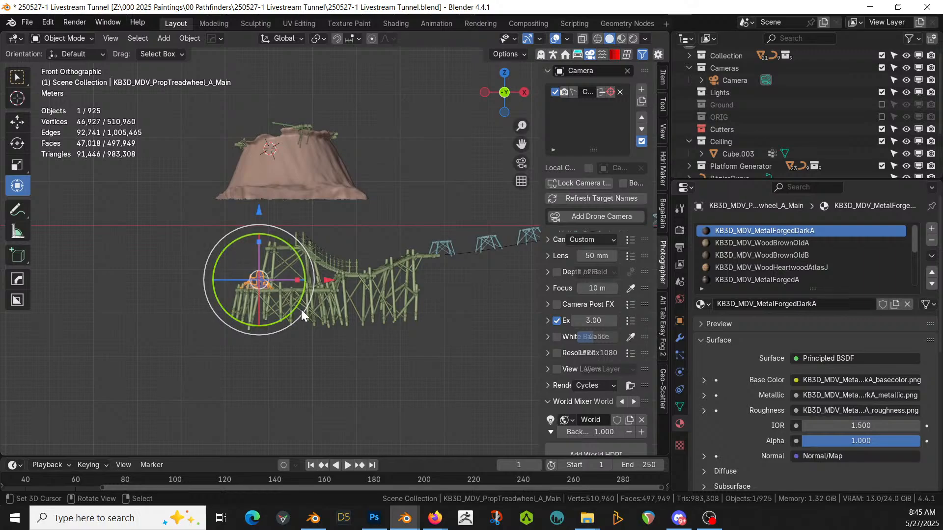
left_click(303, 308)
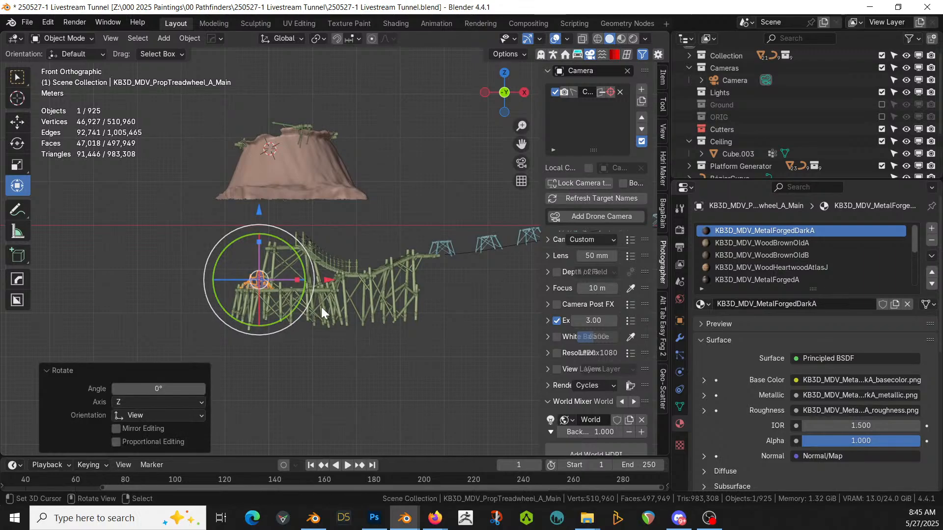
- Add a cube at the world origin and scale it uniformly by about 13.2
key("shift+a")
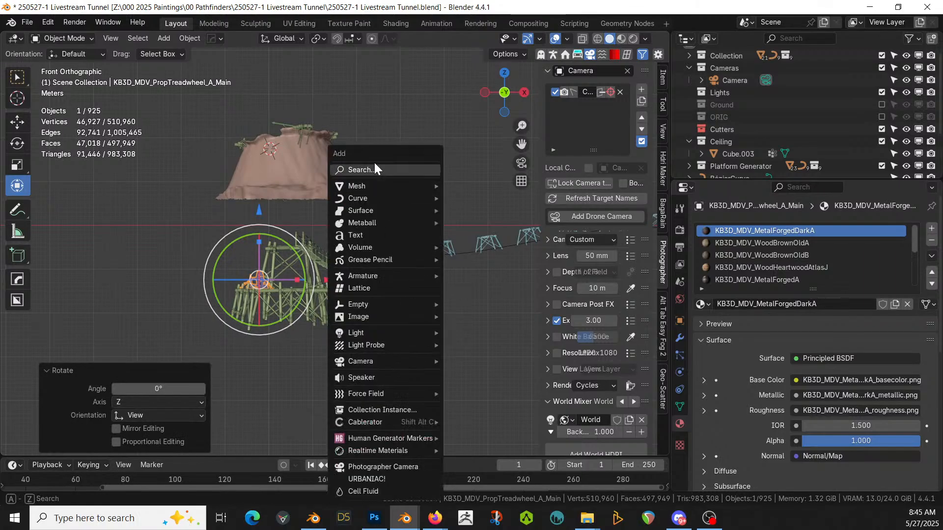
mouse_move(377, 185)
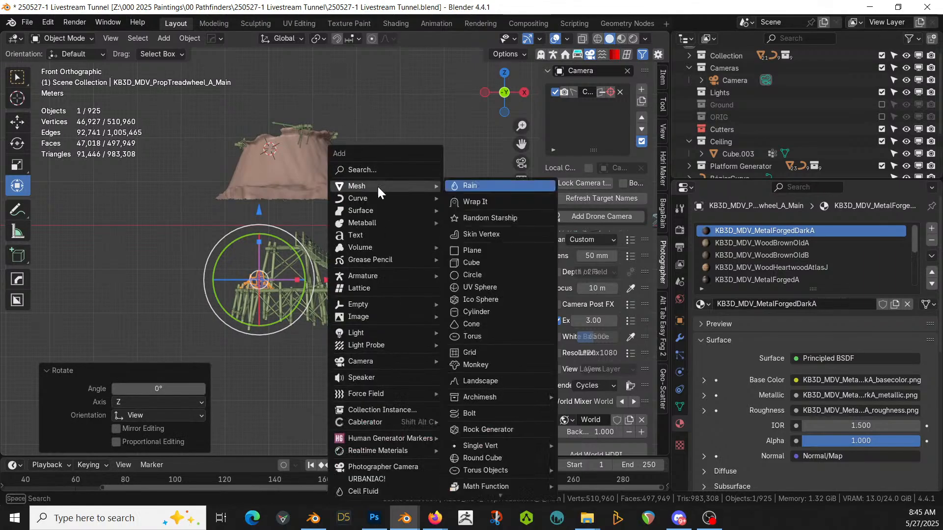
left_click(493, 262)
key("alt+g")
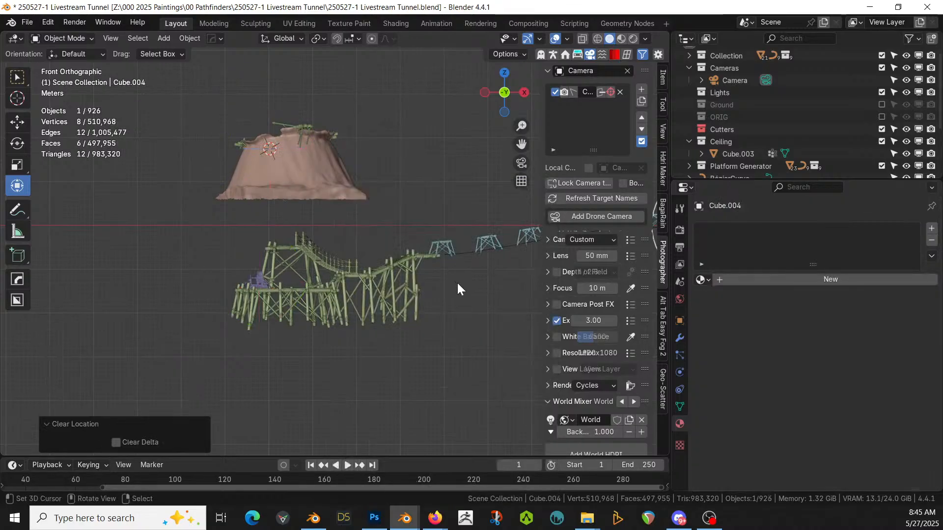
scroll(448, 288, "down", 5)
key("s")
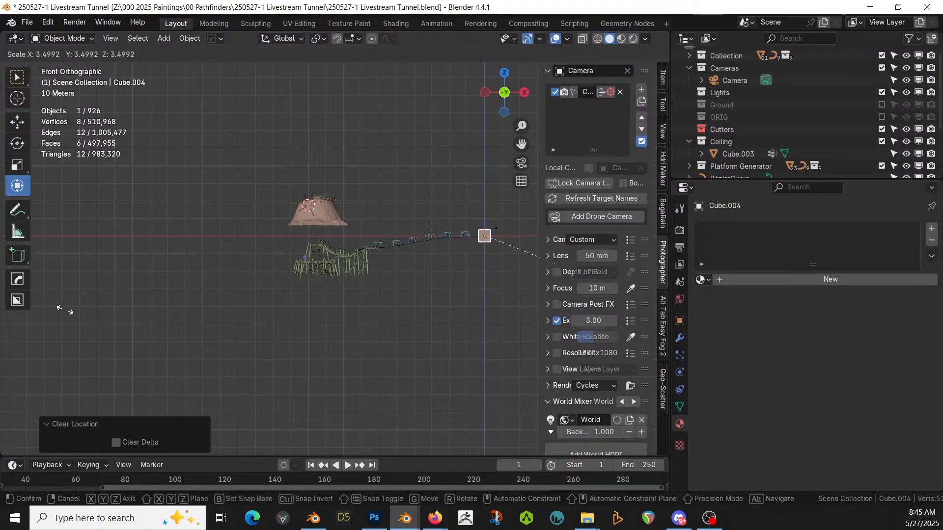
left_click(407, 341)
- Flatten the cube to about 0.216 along Z and position it around the base of the lower platform's support posts
key("g")
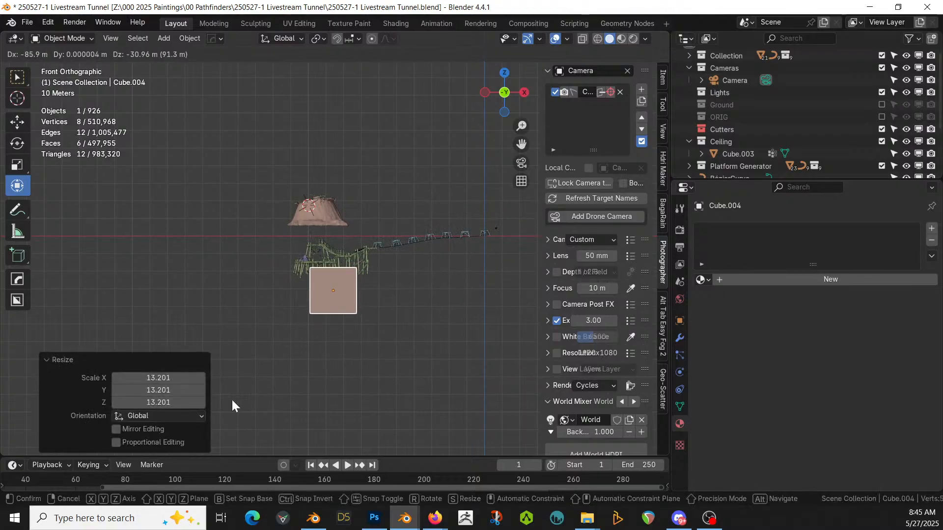
left_click(233, 403)
scroll(373, 358, "up", 3)
key("s")
key("z")
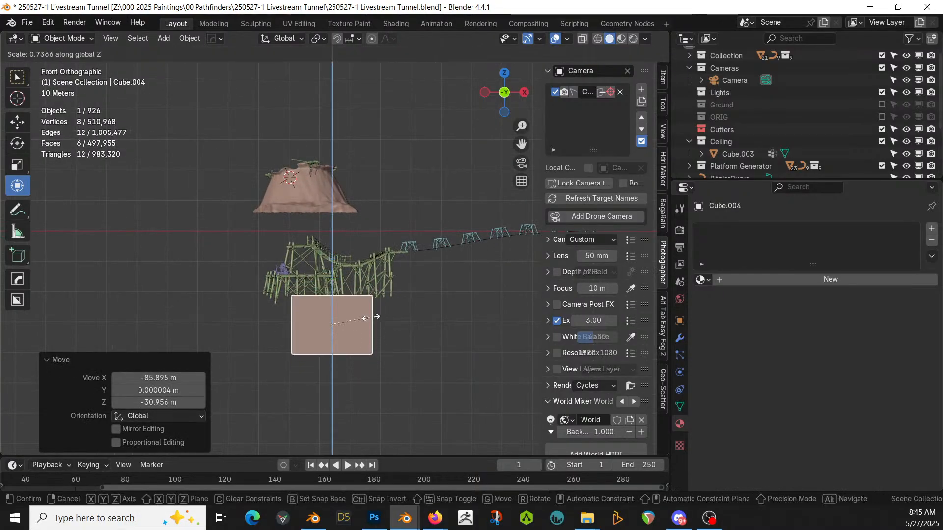
left_click(332, 319)
key("g")
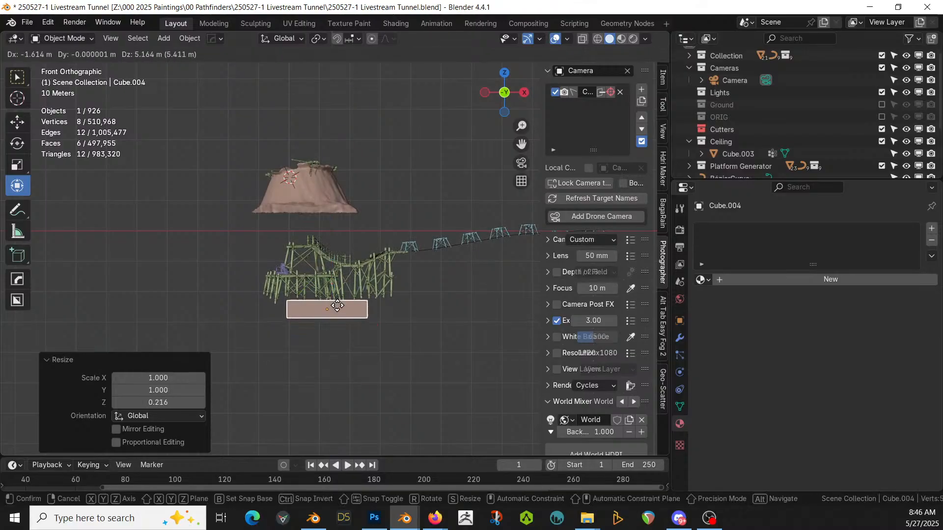
left_click(321, 296)
- Scale the flat box by about 2.226 in X and Y and centre it beneath the cave by moving it about 4.03 m in X and 8.07 m in Y
key("s")
key("shift+z")
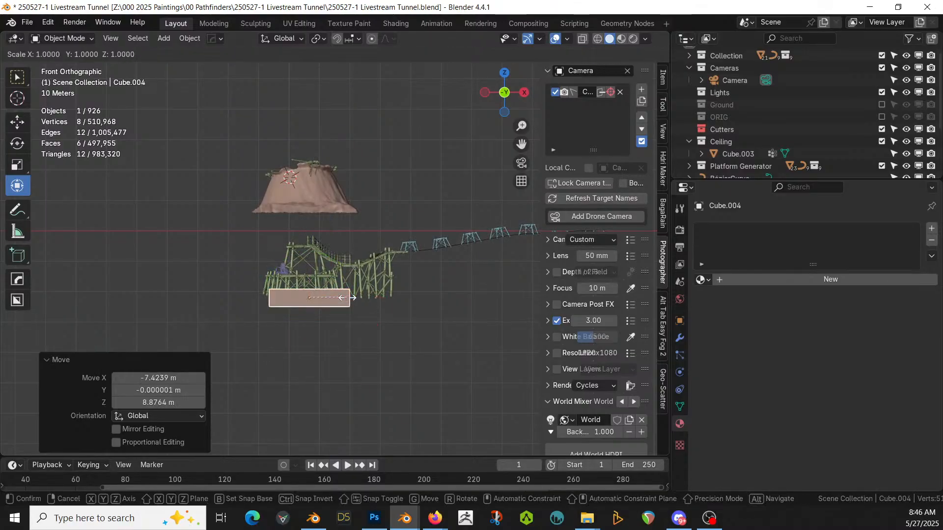
left_click(394, 302)
key("KP_7")
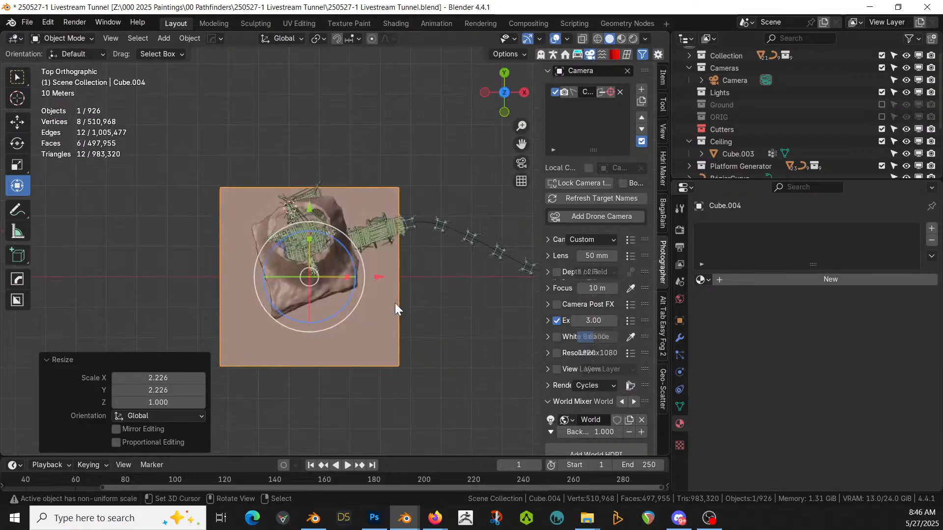
key("g")
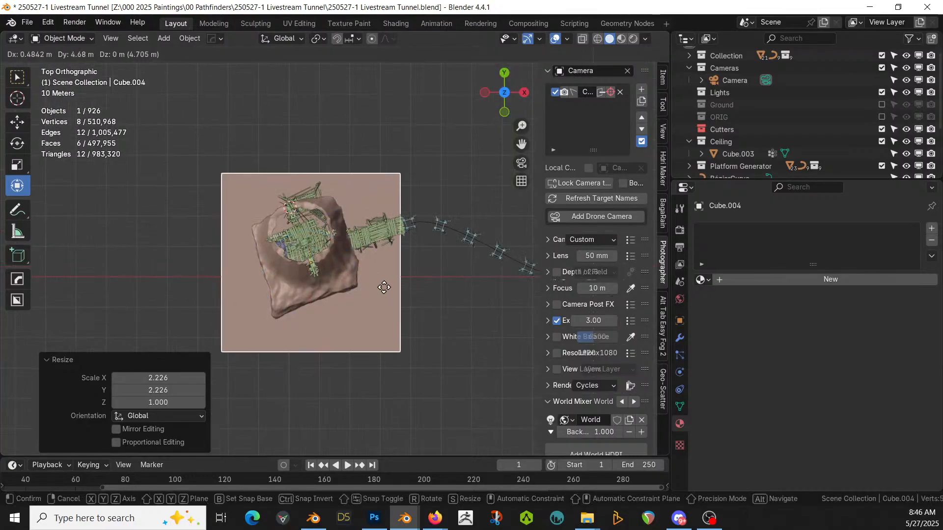
left_click(396, 278)
middle_click_drag(396, 278, 438, 123)
scroll(383, 198, "up", 2)
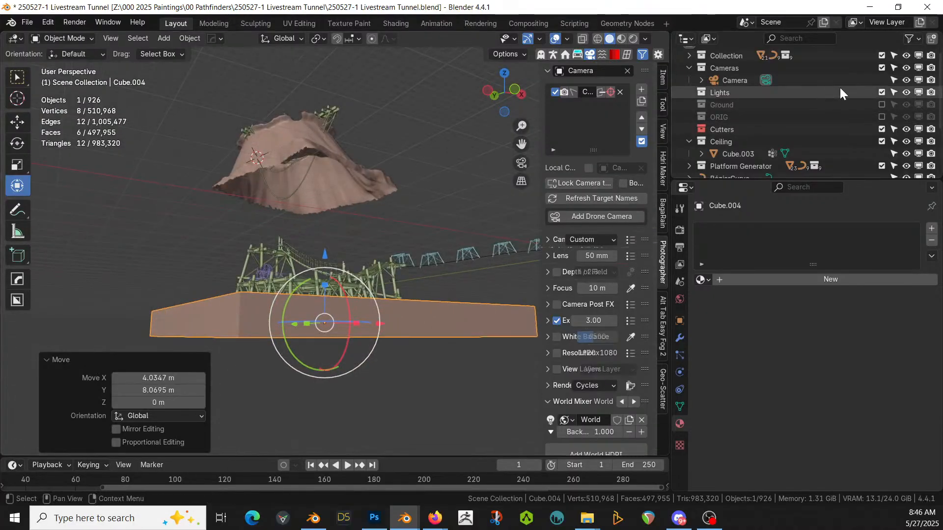
- Include the Ground collection in the view layer again and apply the flat box's rotation and scale
left_click(882, 105)
middle_click_drag(302, 340, 276, 378)
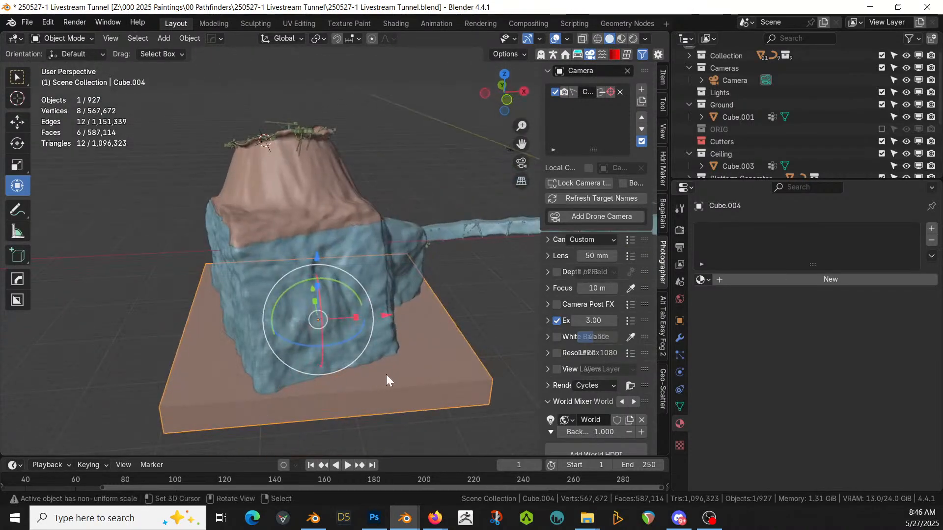
key("ctrl+a")
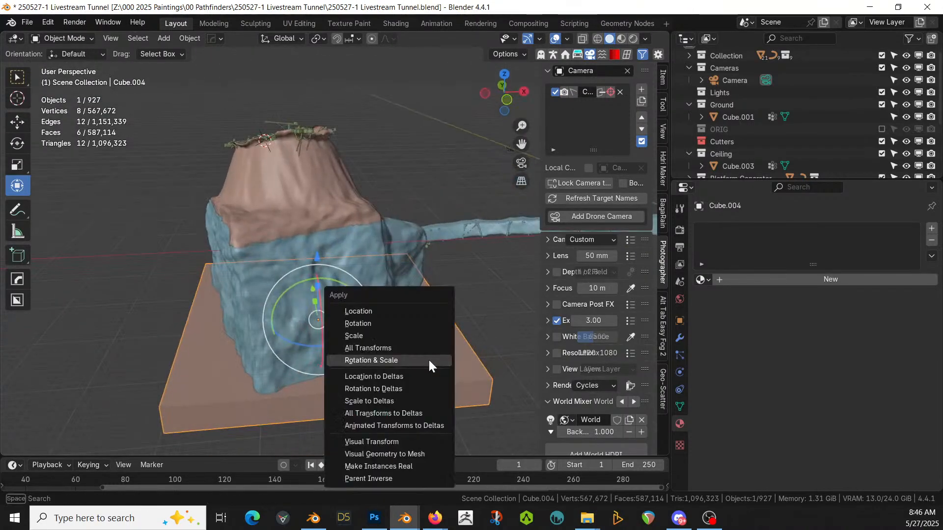
left_click(430, 360)
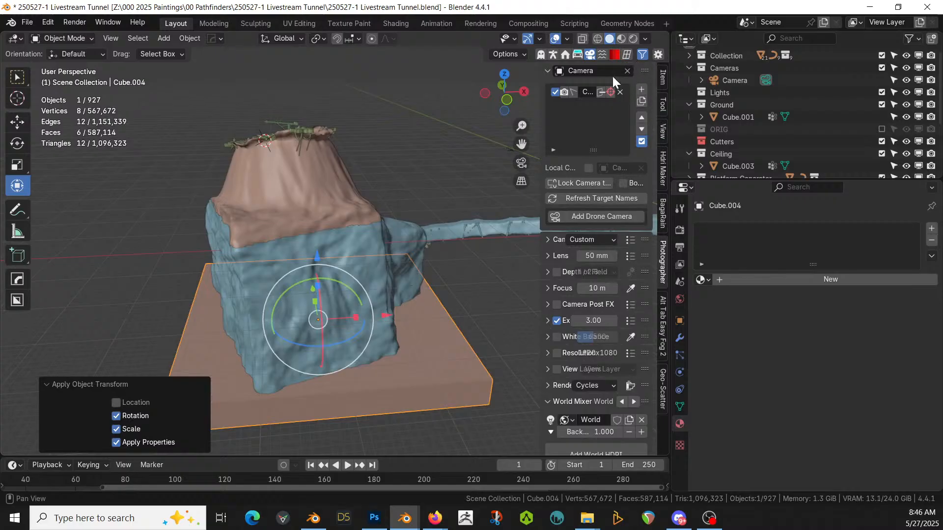
- Give the flat box the Water Pond material from the aquatiq library
left_click(577, 54)
left_click(662, 159)
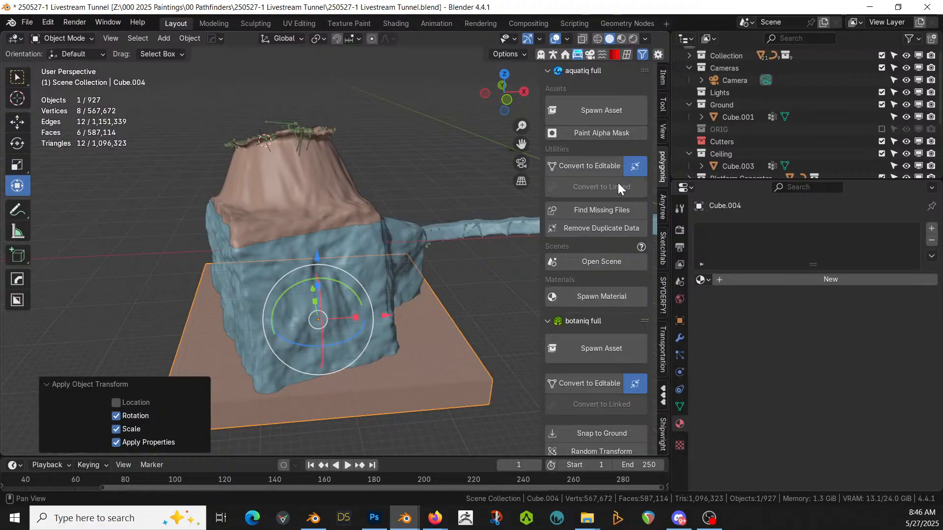
left_click(583, 297)
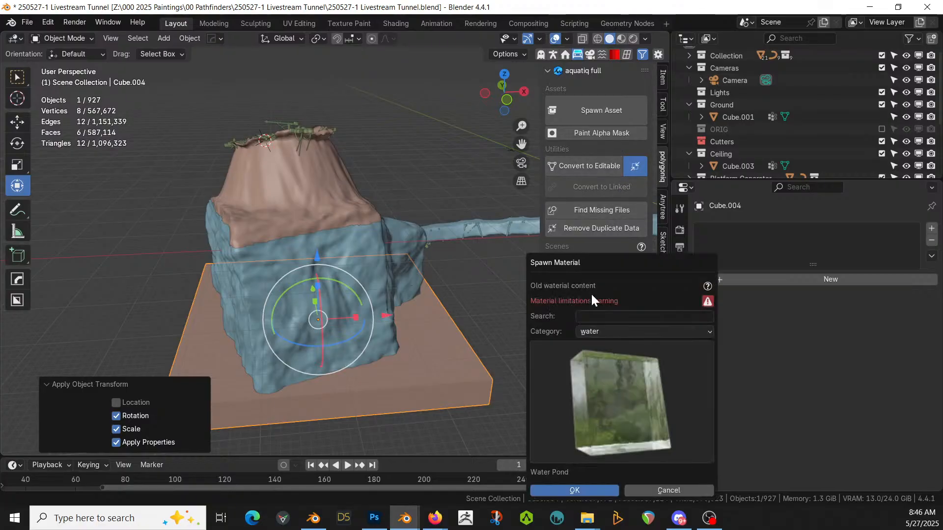
left_click(617, 384)
left_click(511, 292)
left_click(567, 490)
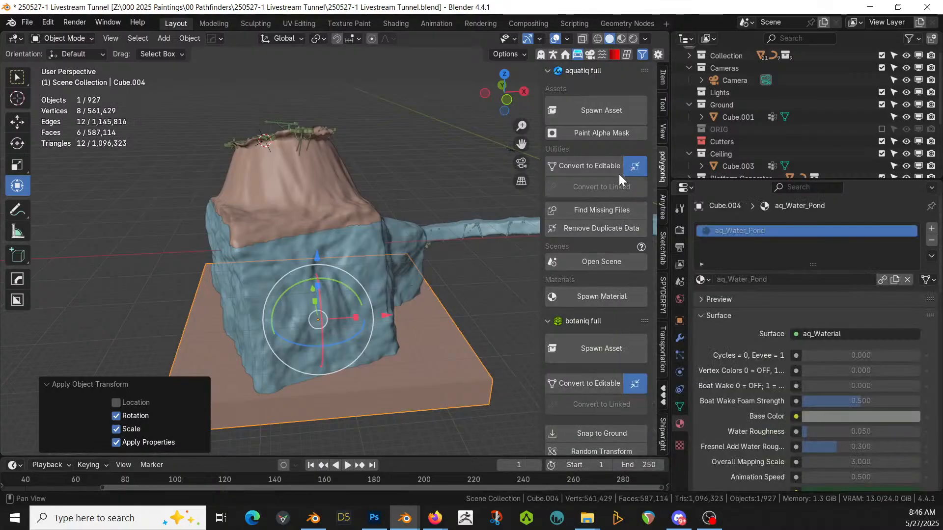
- Examine the water and wooden platforms inside the cave in Rendered shading, and return the viewport to Solid
scroll(291, 238, "up", 8)
middle_click_drag(279, 256, 153, 272)
scroll(228, 237, "up", 3)
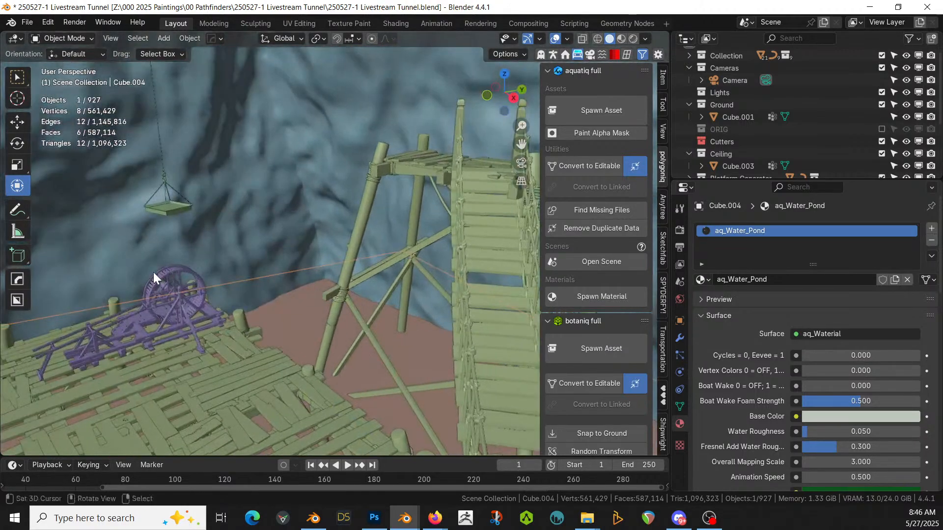
key("z")
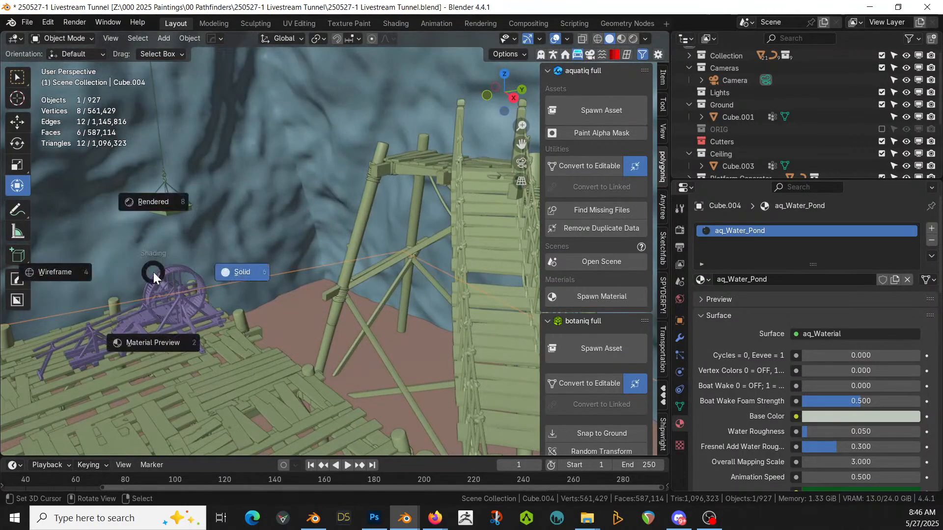
key("8")
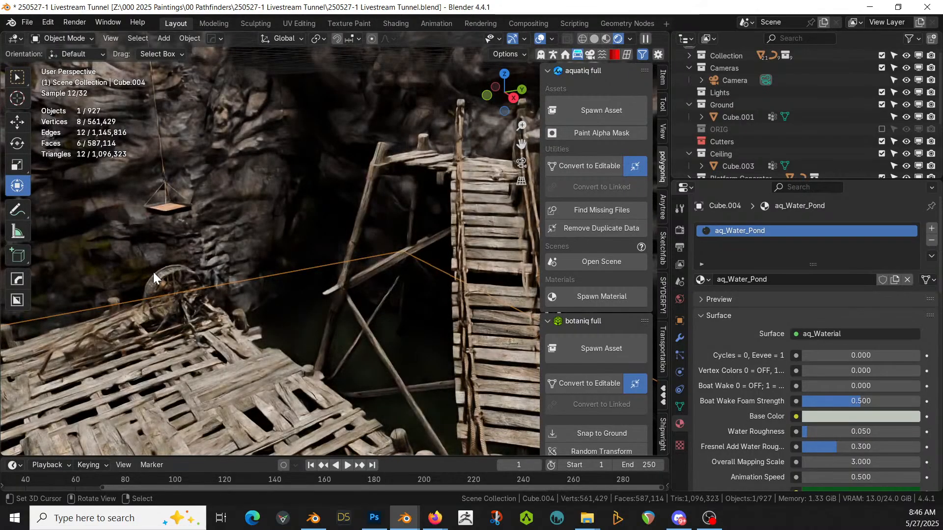
middle_click_drag(208, 290, 2, 235)
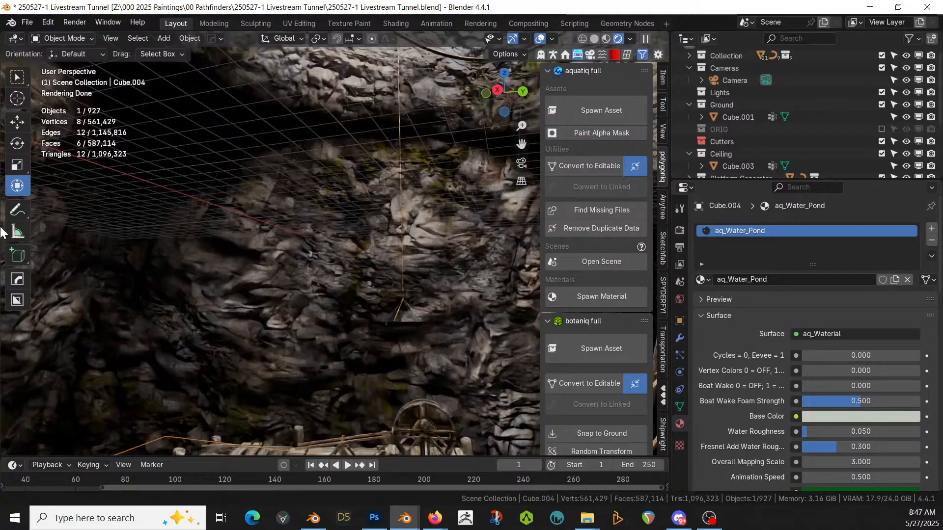
middle_click_drag(444, 355, 448, 195)
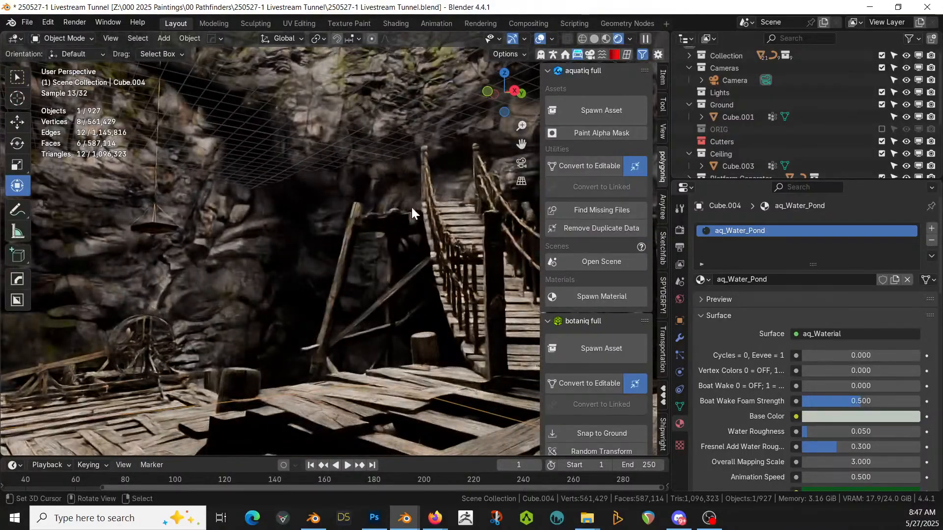
middle_click_drag(313, 220, 390, 296)
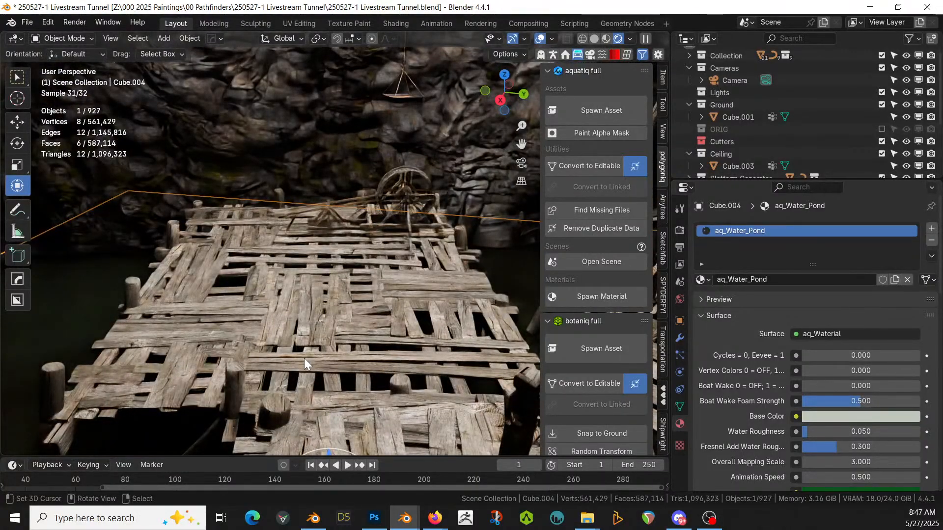
key("z")
key("6")
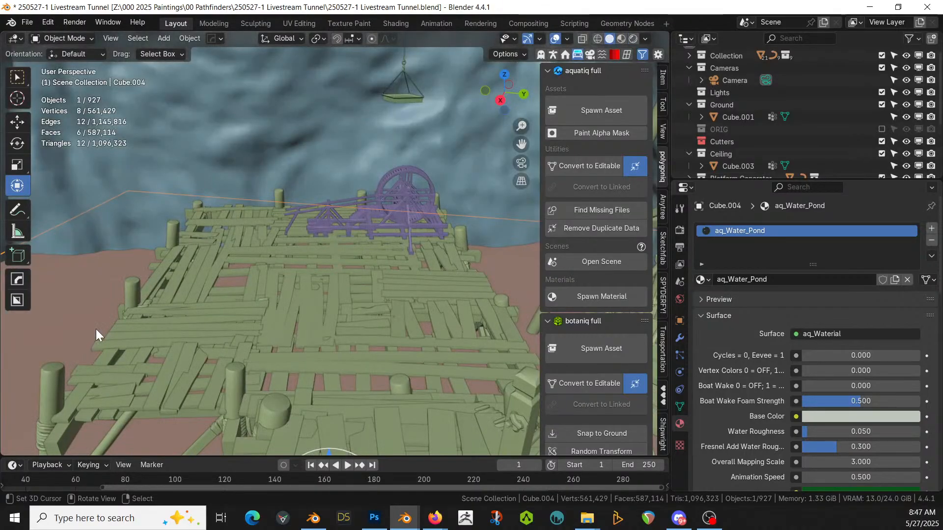
- Put the lower wooden platform's base plane into Edit Mode with none of its geometry selected
middle_click_drag(250, 277, 435, 268)
middle_click_drag(276, 318, 269, 346)
right_click(276, 234)
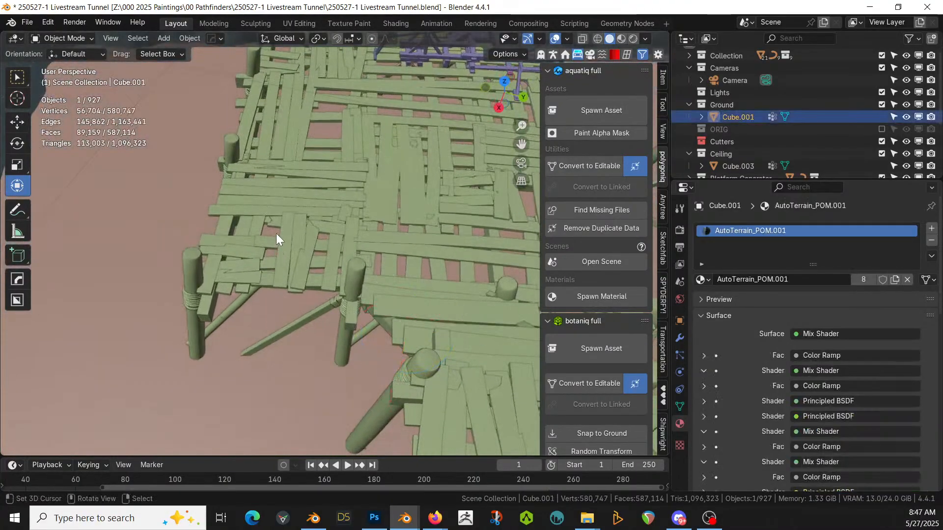
key("Tab")
key("Tab")
right_click(291, 187)
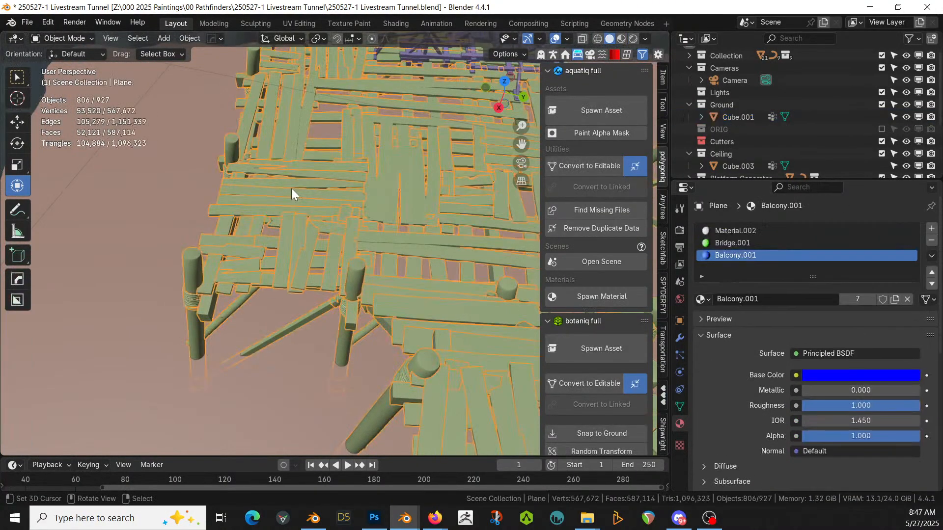
key("Tab")
key("alt+a")
key("3")
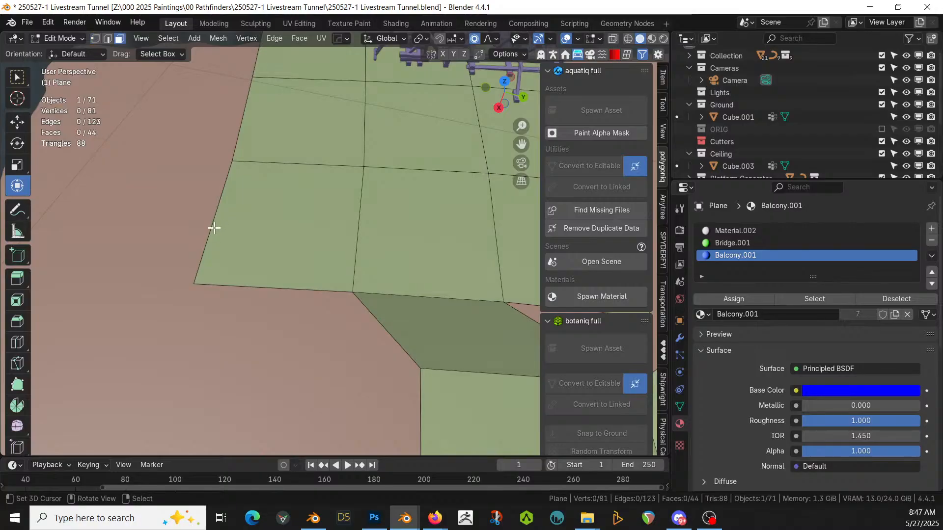
- Isolate the base plane in Local View and extrude its outer corner edge about 1.17 m in X and -4.73 m in Y
right_click(214, 227)
right_click(214, 225)
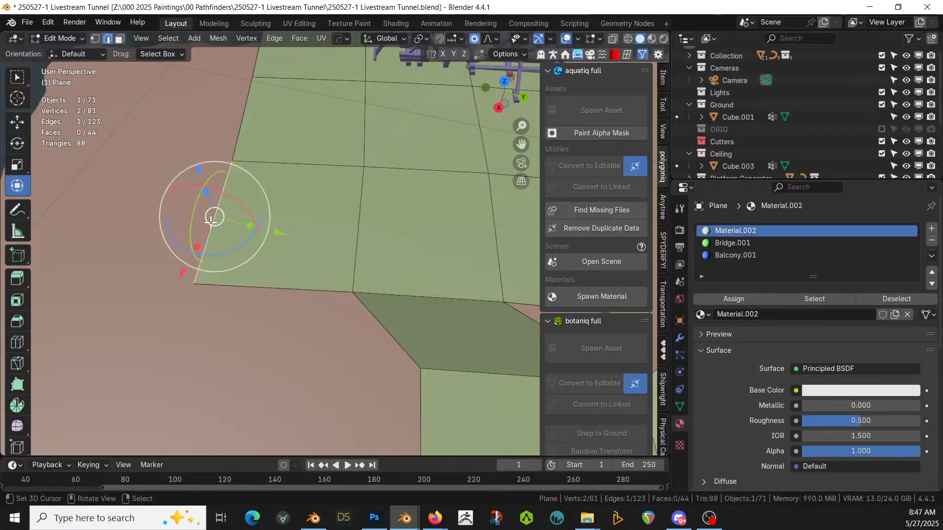
key("KP_7")
scroll(242, 196, "down", 10)
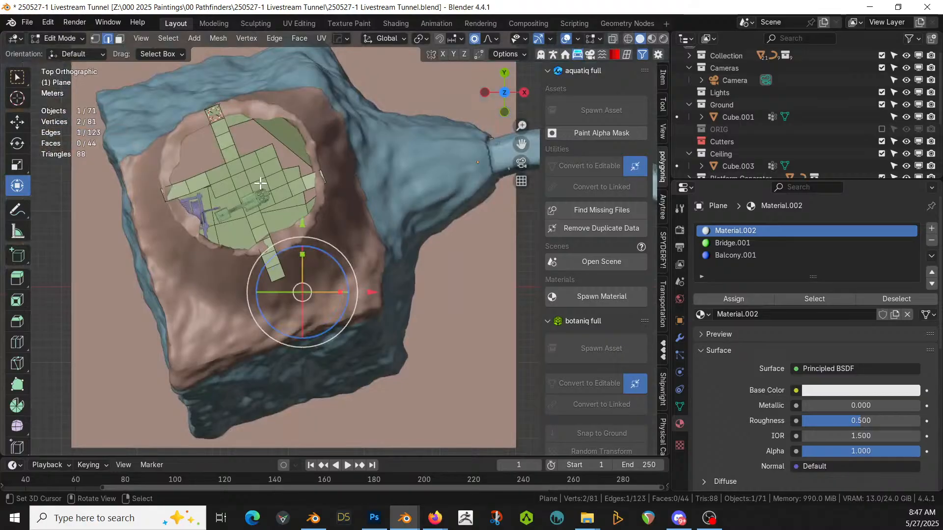
key("KP_Divide")
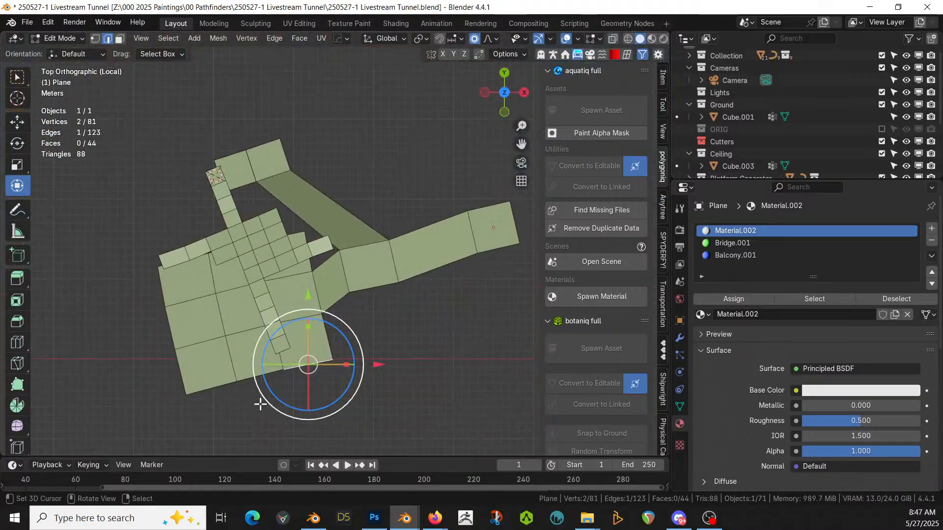
key("e")
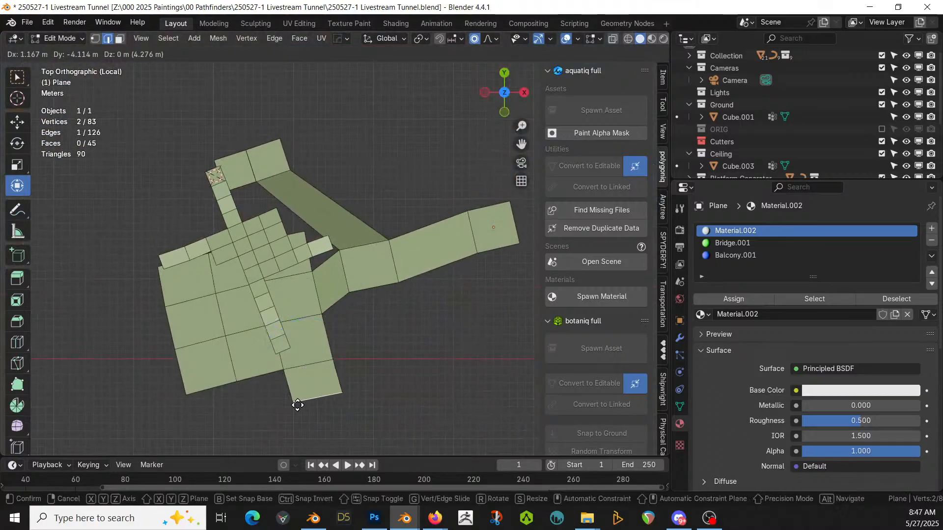
left_click(299, 410)
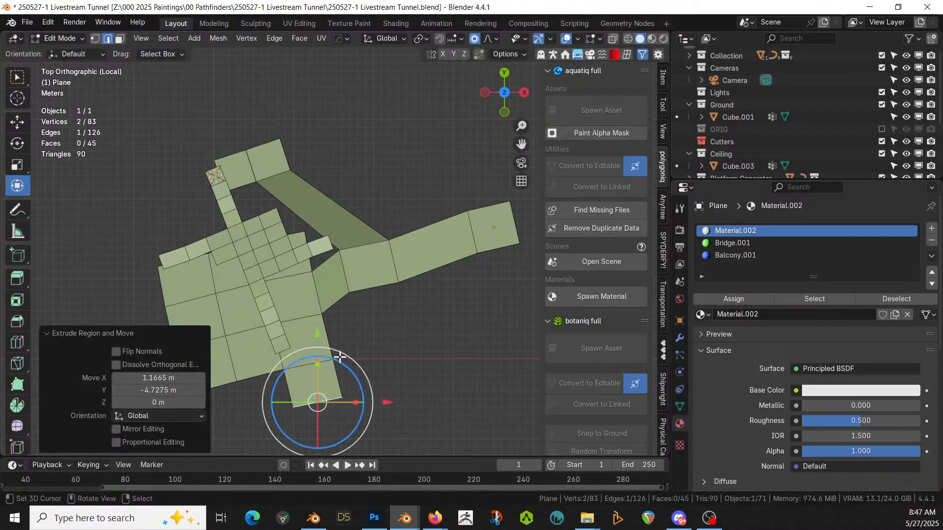
- Extrude the two side edges beside the new face outward along X, then leave Edit Mode and Local View
right_click(330, 338)
right_click(337, 385, "shift")
key("e")
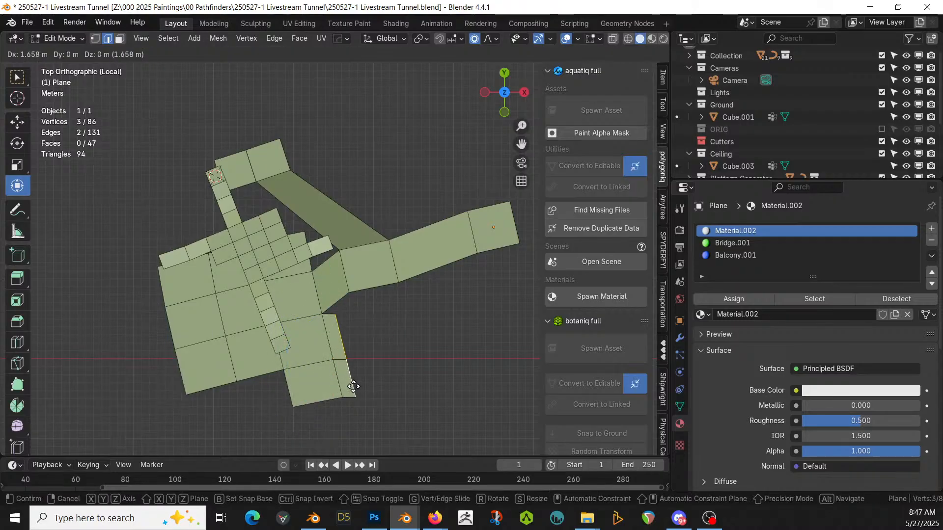
left_click(371, 379)
key("Tab")
middle_click_drag(370, 380, 340, 161)
key("KP_Divide")
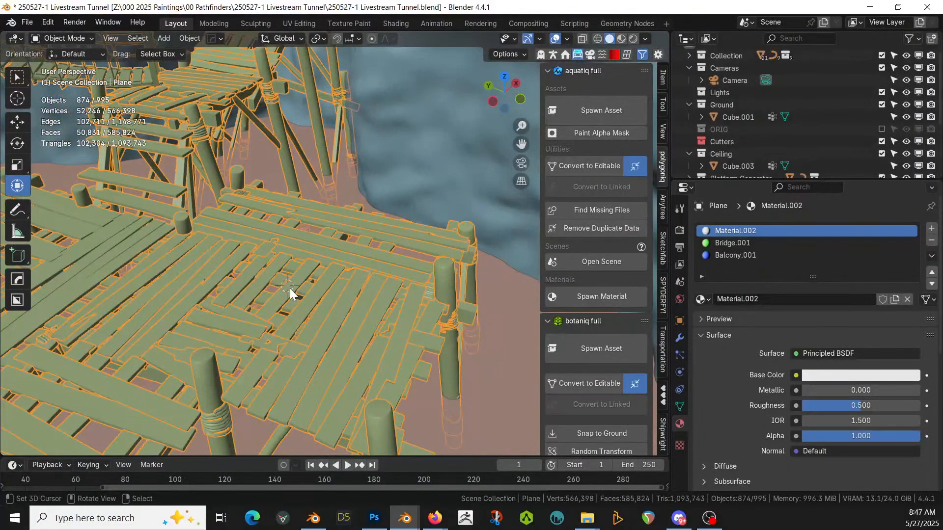
- Add a cube with a size of 2.5 m at the 3D cursor on the lower platform's deck
key("shift+a")
mouse_move(234, 181)
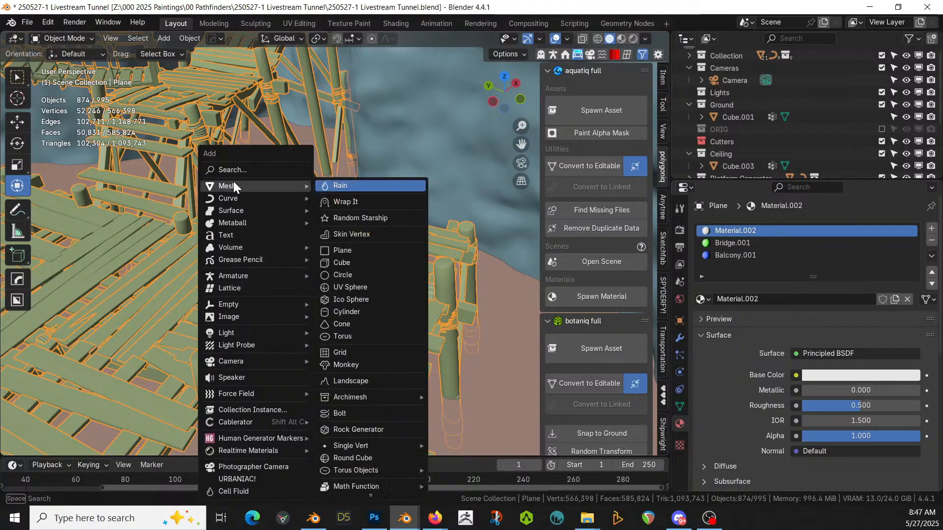
left_click(356, 261)
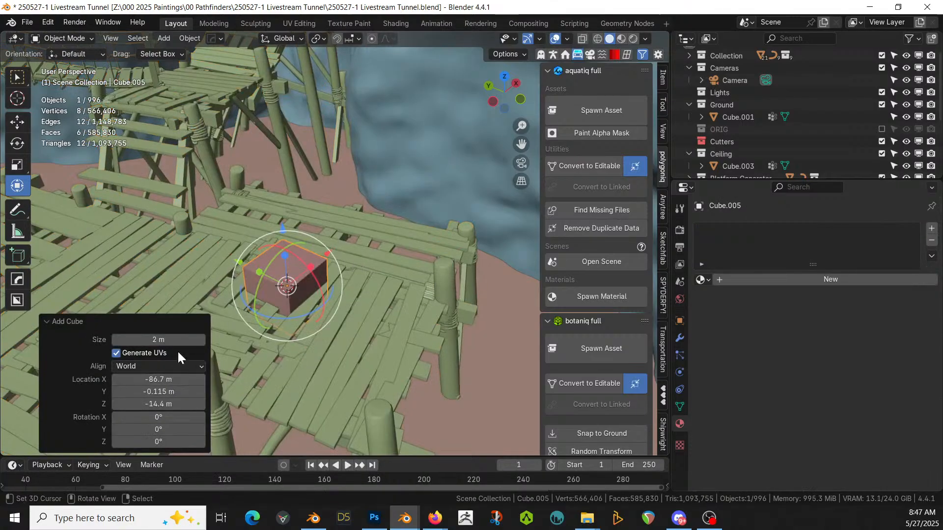
left_click(152, 340)
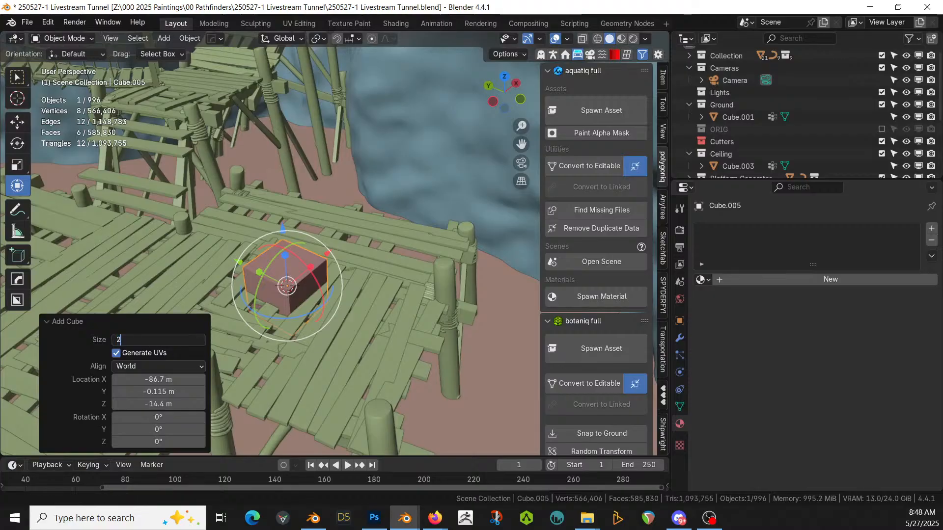
key("Return")
left_click(152, 340)
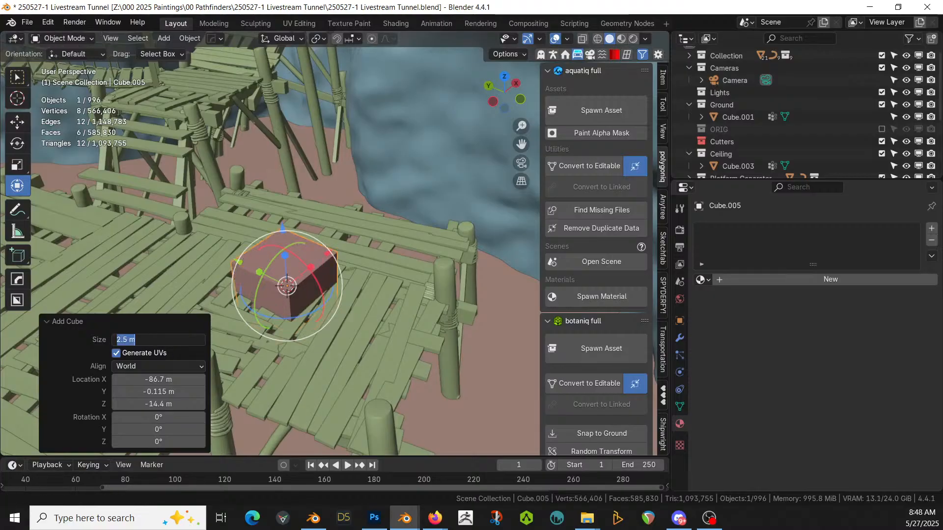
left_click(355, 302)
- Raise the new cube 1.25 m along Z so it stands on the deck, and view it from above
right_click(331, 349)
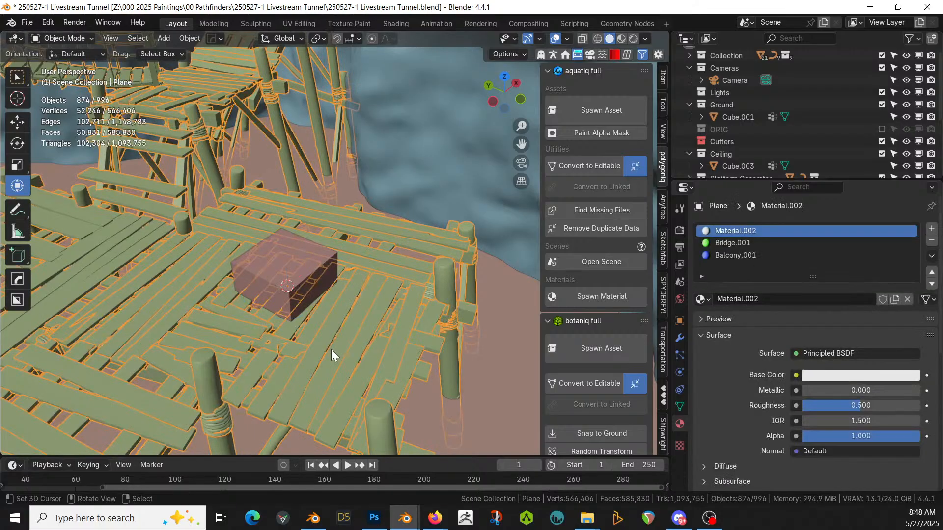
right_click(282, 254)
type("gz")
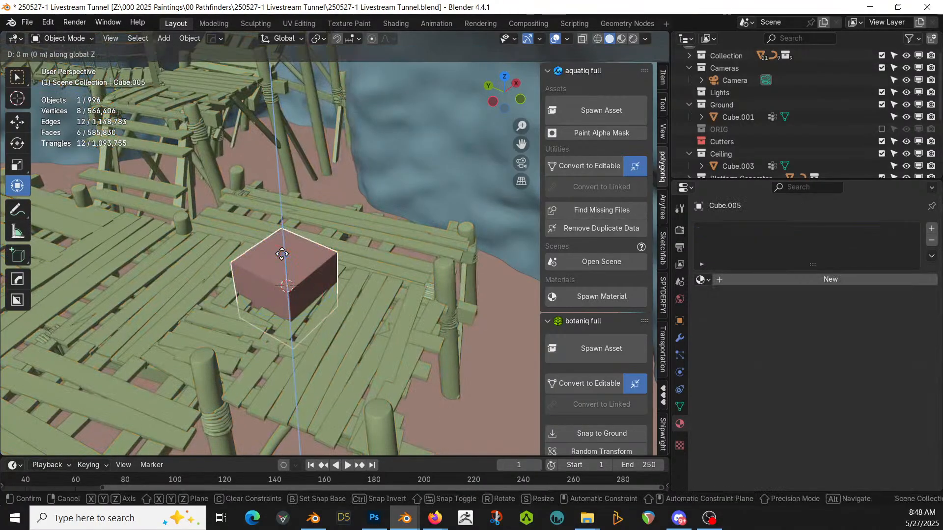
type("1.25")
key("Return")
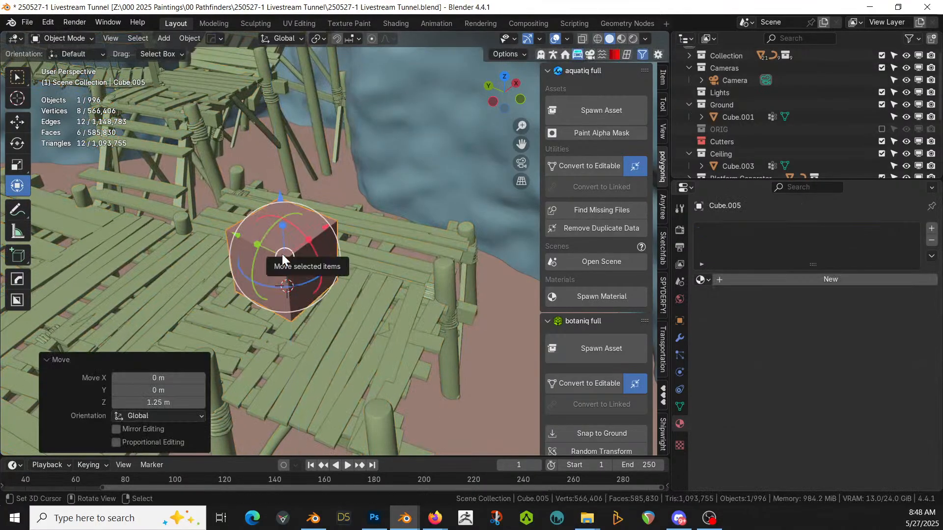
key("KP_7")
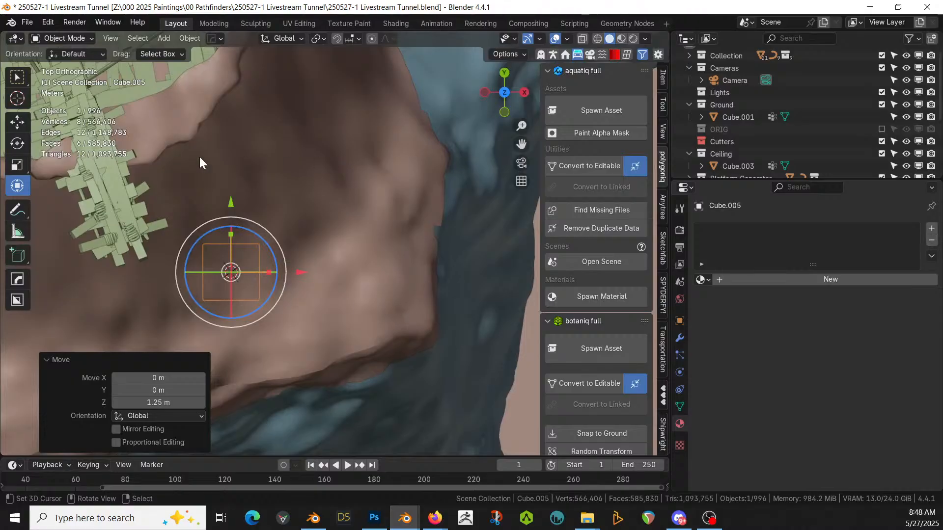
- Isolate the wooden platforms and the cube in Local View, and rotate the cube about Z to line up with the deck planks
scroll(161, 122, "down", 3)
right_click(192, 75, "shift")
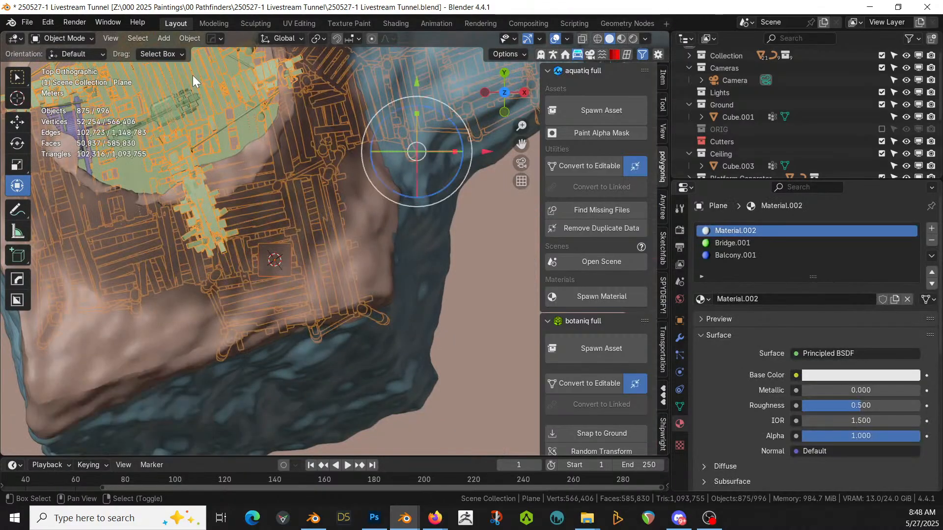
key("KP_Divide")
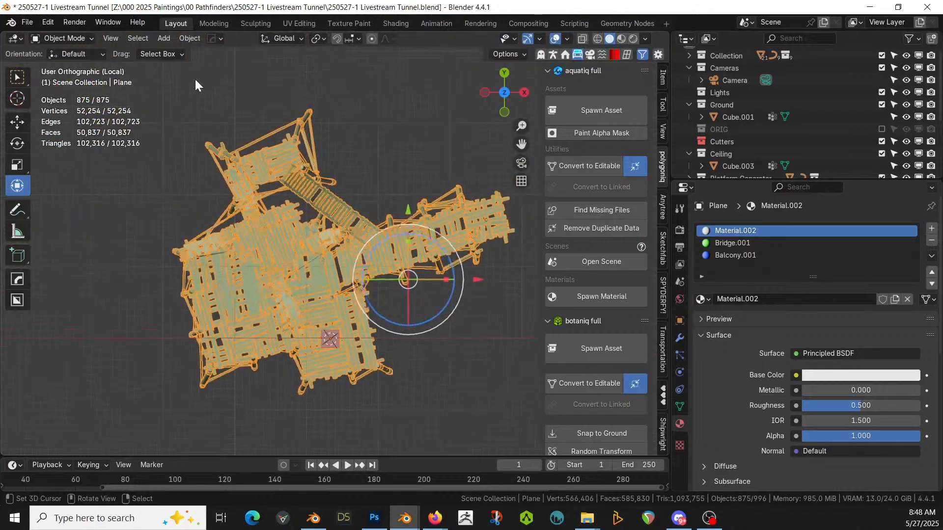
key("KP_7")
scroll(332, 412, "up", 1)
scroll(275, 258, "up", 3)
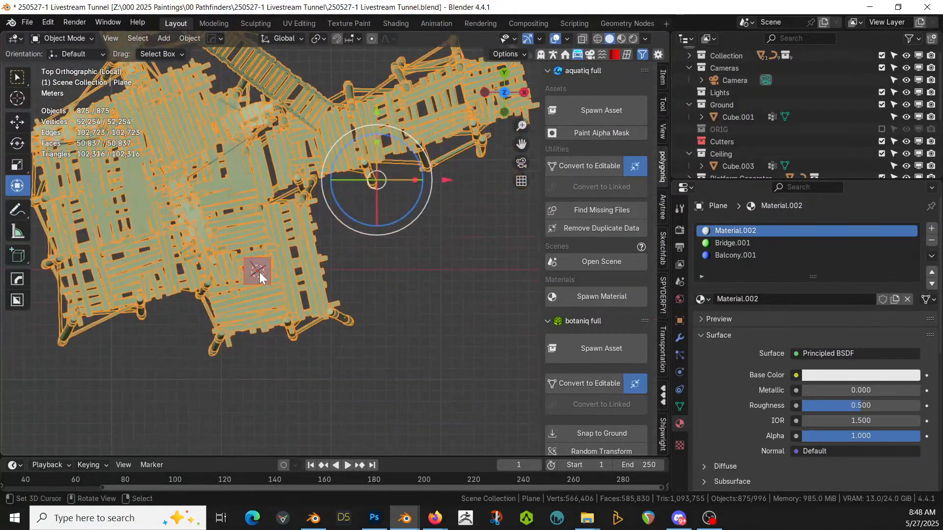
left_click(260, 273)
key("r")
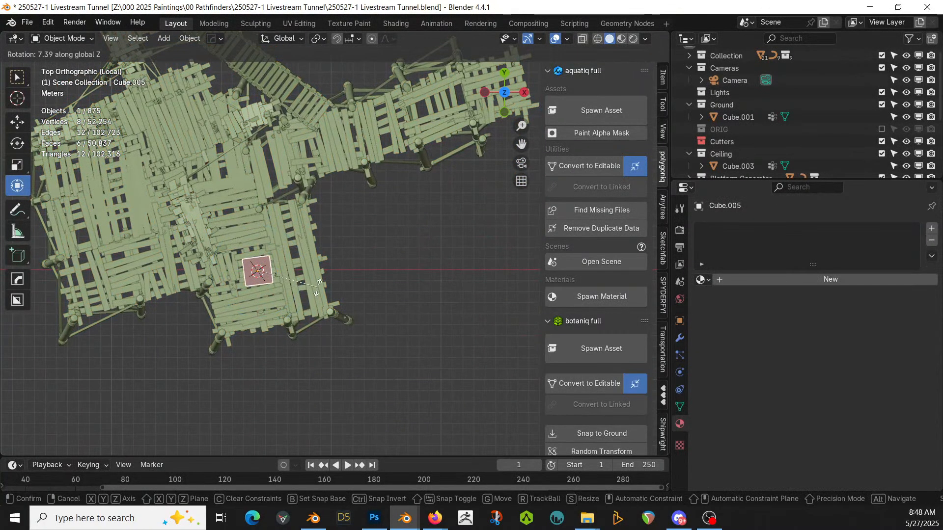
left_click(321, 278)
- Enter Edit Mode on the cube and extrude one of its side faces outward 2.5 m
middle_click_drag(320, 279, 305, 260)
key("Tab")
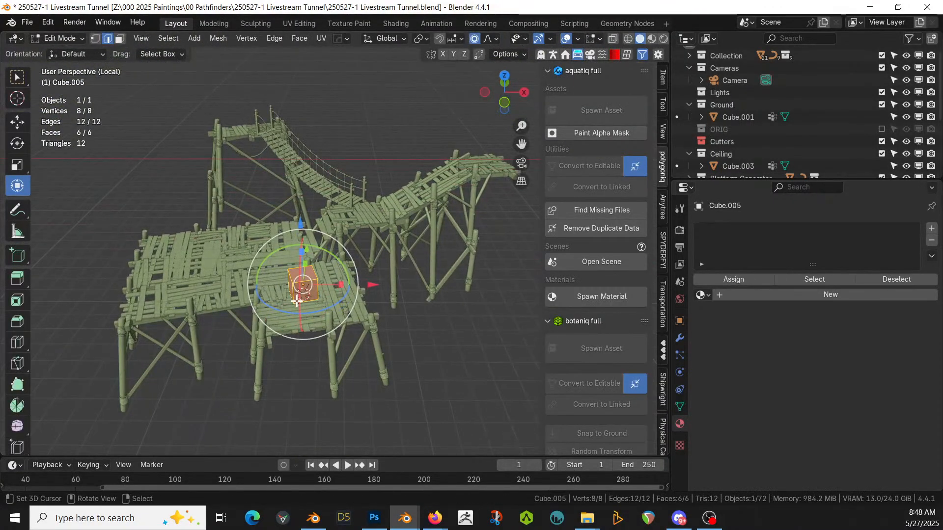
left_click(297, 301)
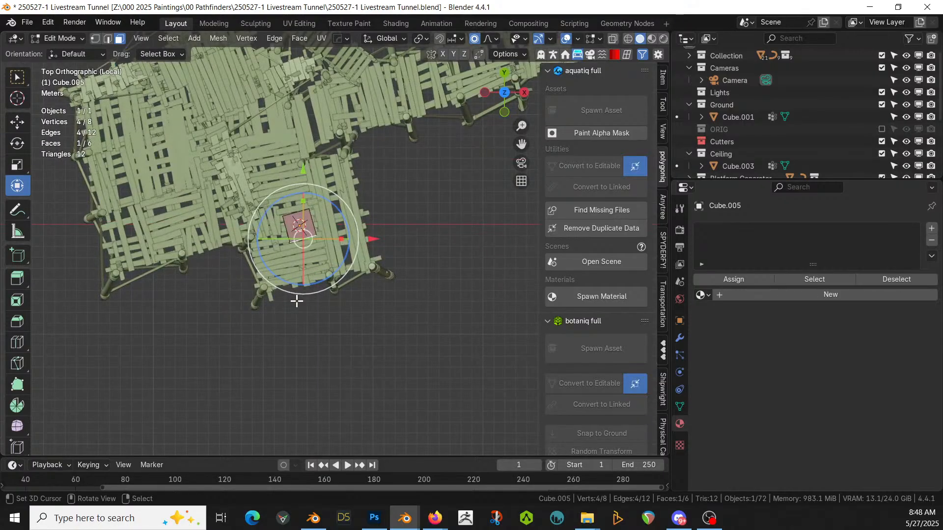
type("e2.5")
key("Return")
- Extrude the block's two adjoining long-side faces 2.5 m to give it a square footprint
middle_click_drag(298, 300, 320, 293)
left_click(321, 294, "shift")
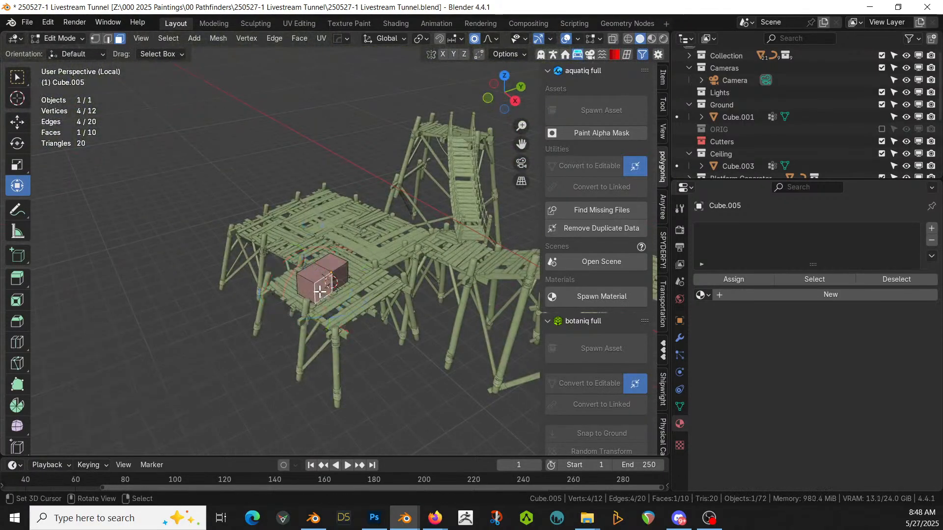
type("e2.5")
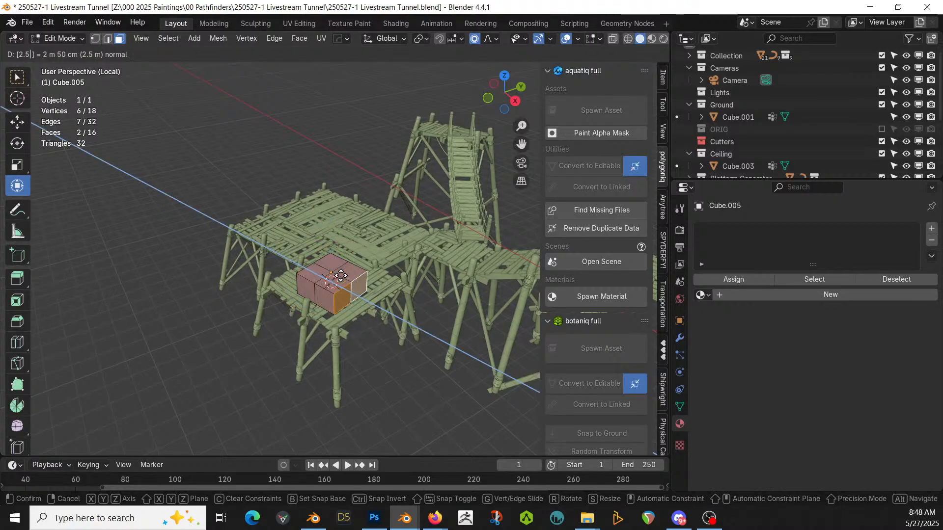
key("Return")
- Raise the two edges along the middle of the block's top about 1.17 m in Z to form a roof ridge
scroll(392, 265, "up", 5)
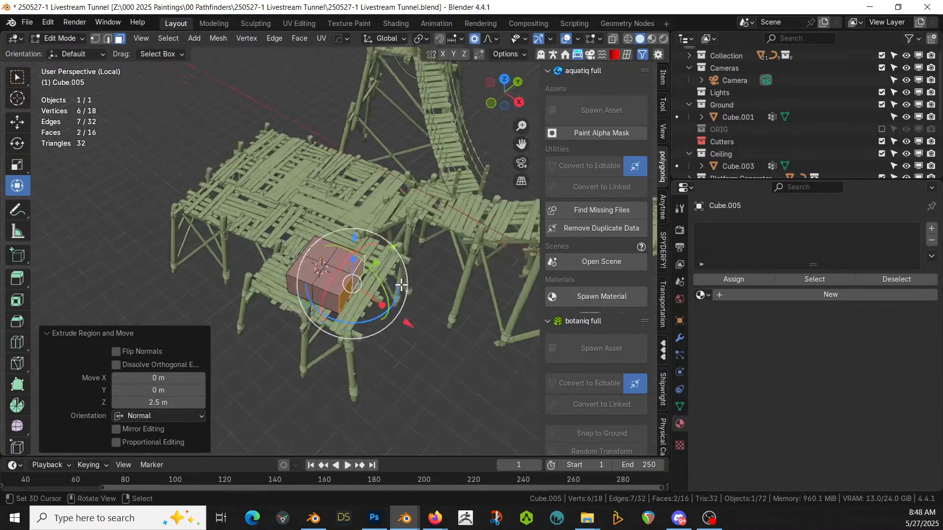
middle_click_drag(388, 295, 564, 270)
middle_click_drag(437, 310, 397, 262)
key("2")
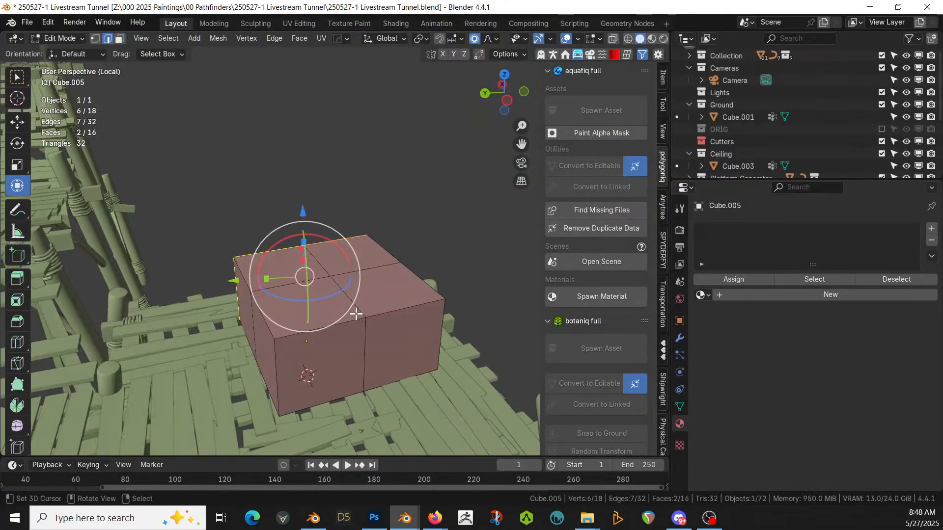
left_click(344, 296)
left_click(320, 257, "shift")
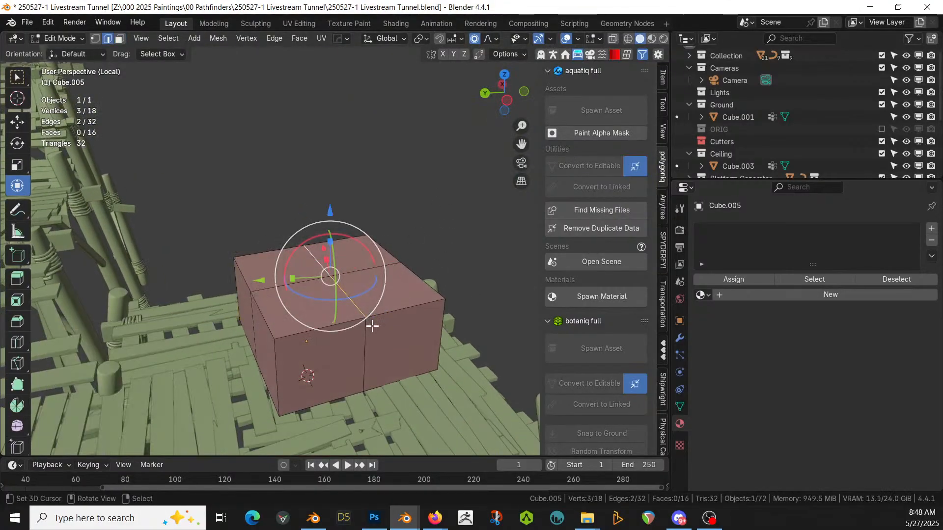
key("g")
key("z")
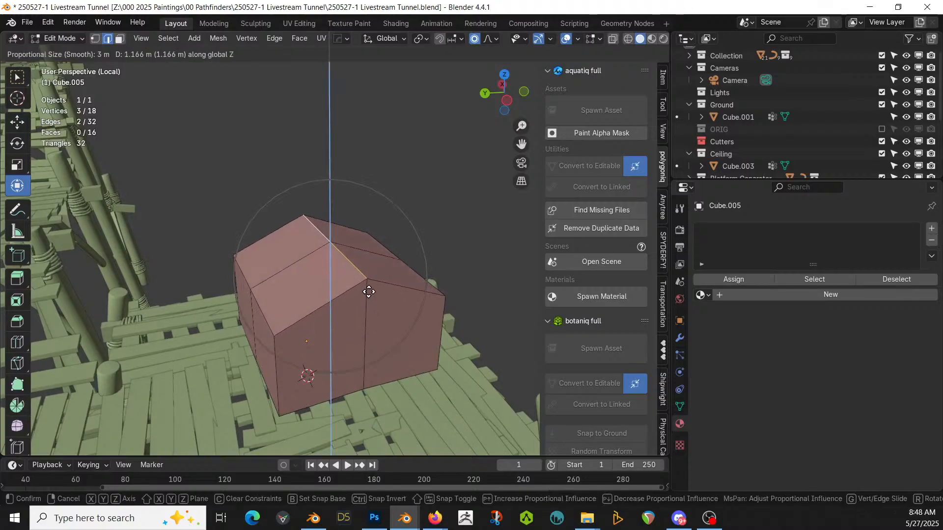
left_click(369, 292)
- Turn off proportional editing and return the gabled block to Object Mode
key("o")
middle_click_drag(368, 292, 405, 266)
key("Tab")
scroll(397, 272, "down", 2)
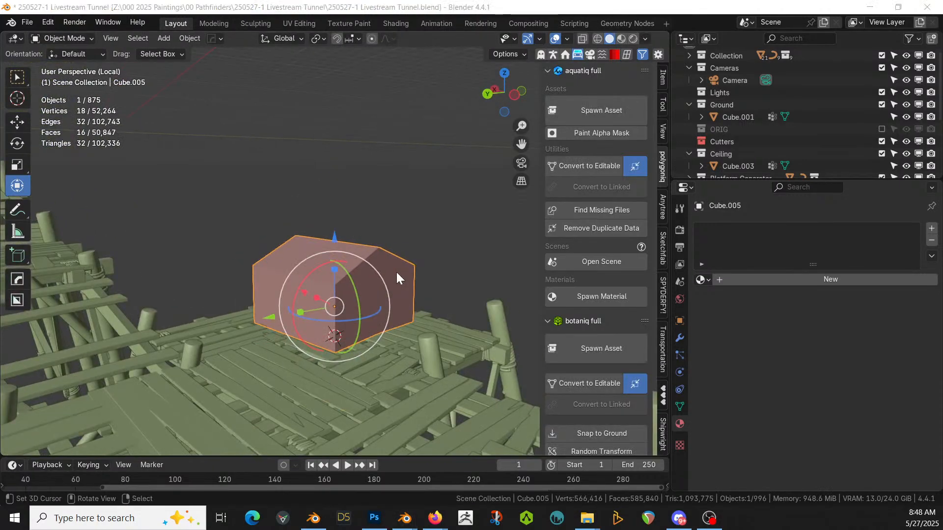
- Switch to the other Blender window and open the recent file HouseCraft_1_1(Blender_4.4).blend
key("alt+Tab")
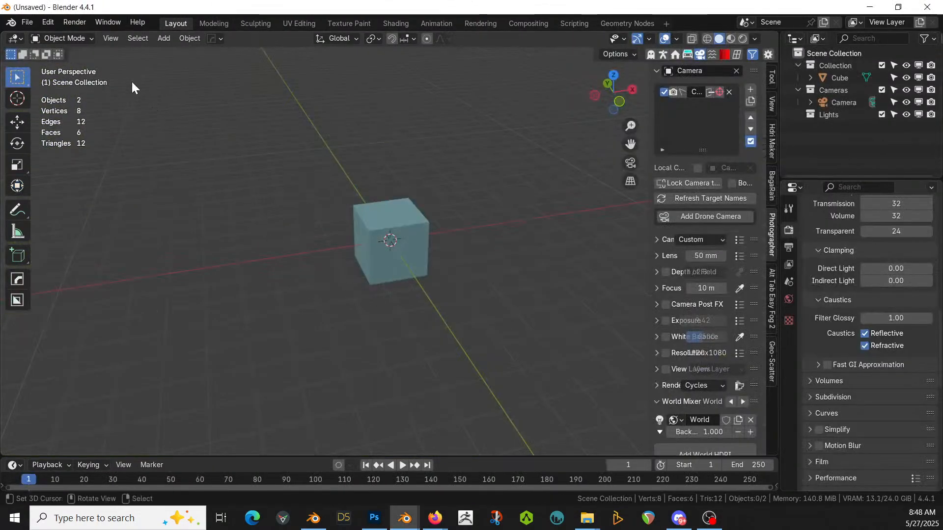
left_click(25, 22)
mouse_move(66, 63)
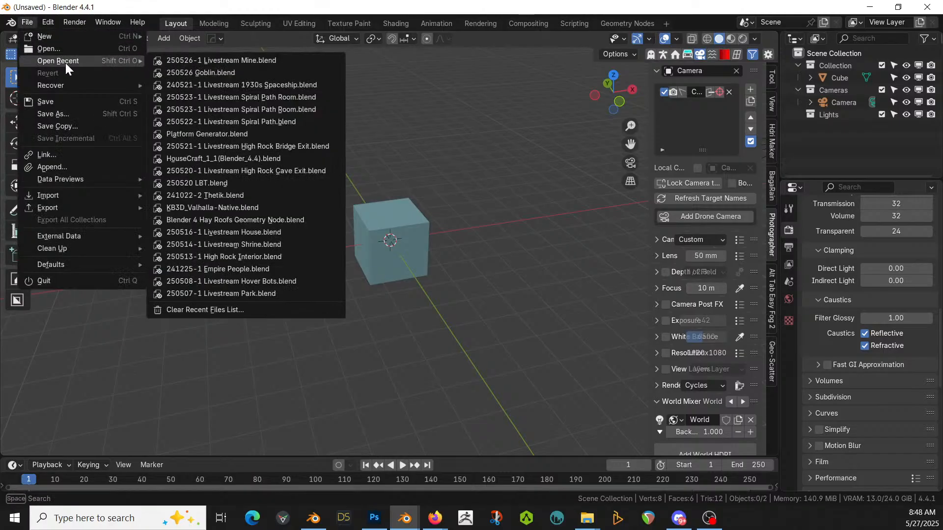
left_click(27, 22)
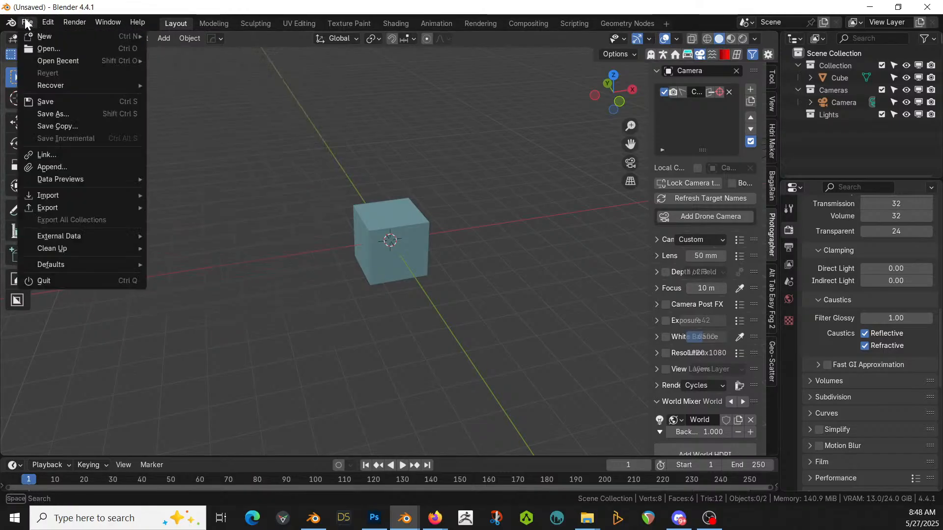
mouse_move(59, 61)
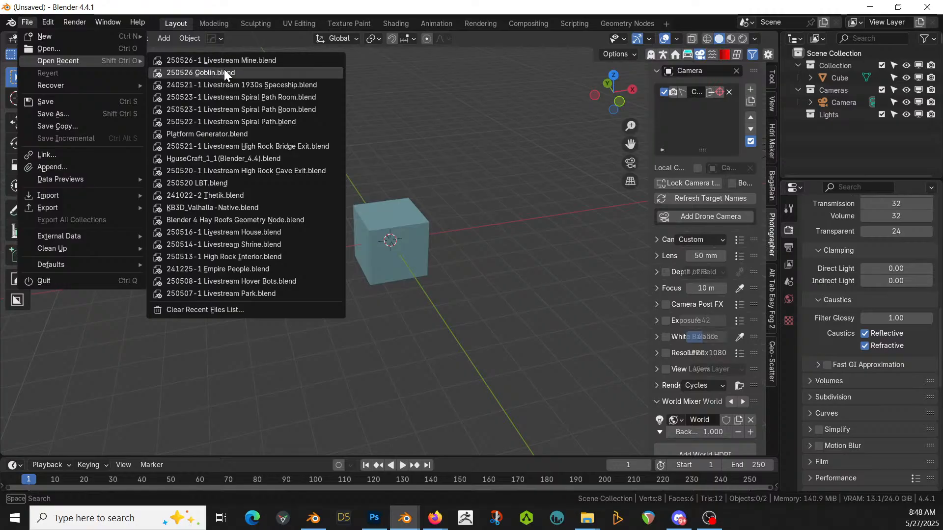
left_click(245, 158)
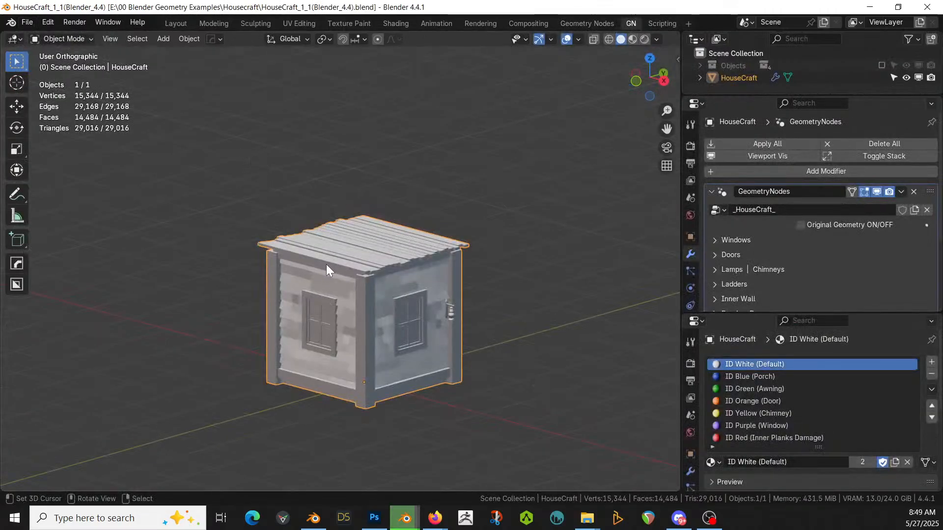
- Copy the HouseCraft house object to the clipboard
mouse_move(326, 264)
middle_mouse_down()
mouse_move(294, 314)
mouse_move(334, 266)
middle_mouse_up()
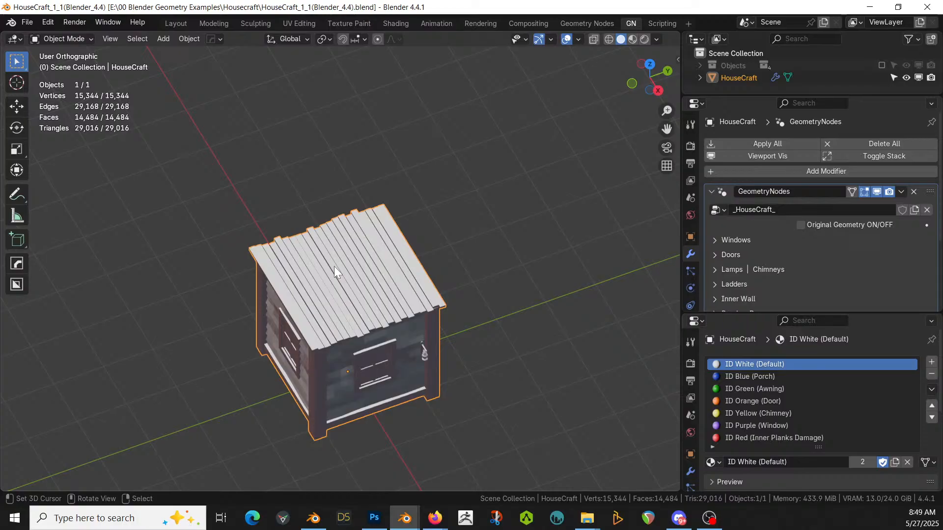
left_click(333, 266)
key("ctrl+c")
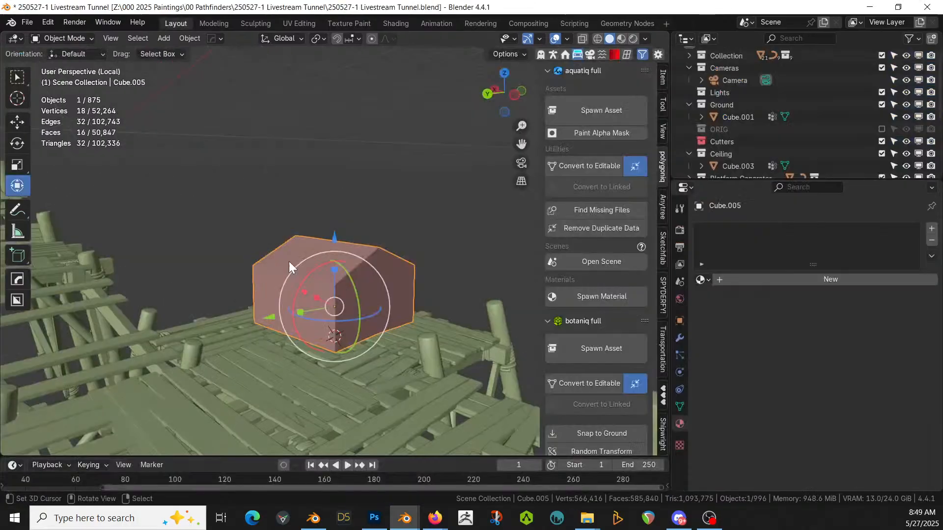
- Return to the tunnel scene, make Collection the active collection, and paste the copied HouseCraft object into it
scroll(785, 118, "up", 1)
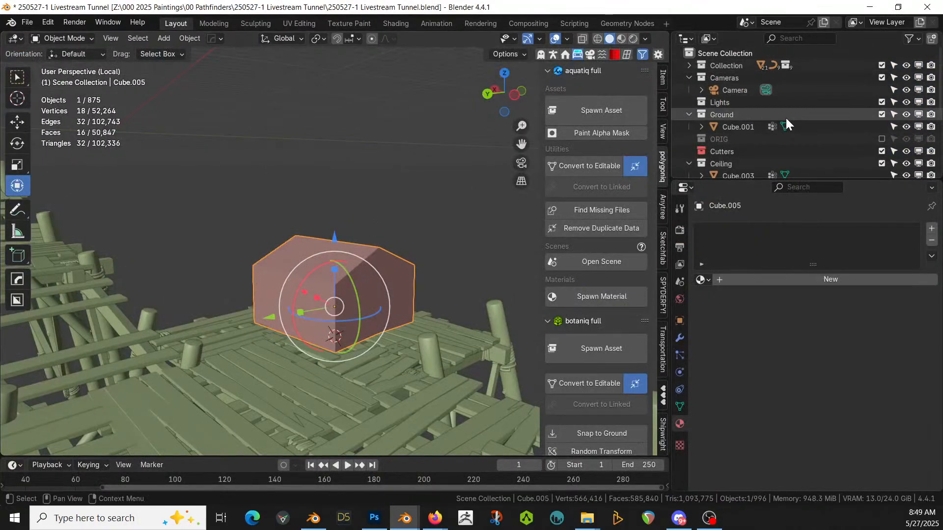
left_click(725, 63)
scroll(232, 281, "down", 7)
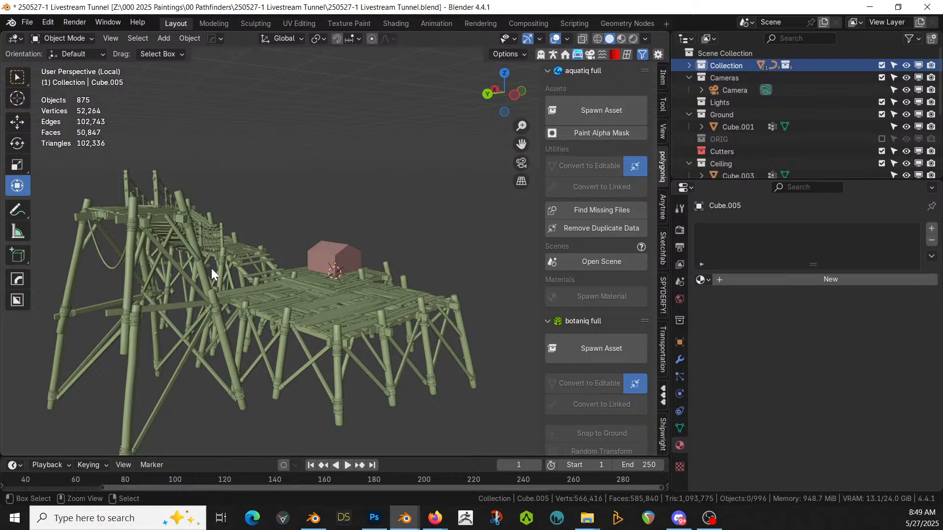
key("ctrl+v")
scroll(206, 292, "down", 4)
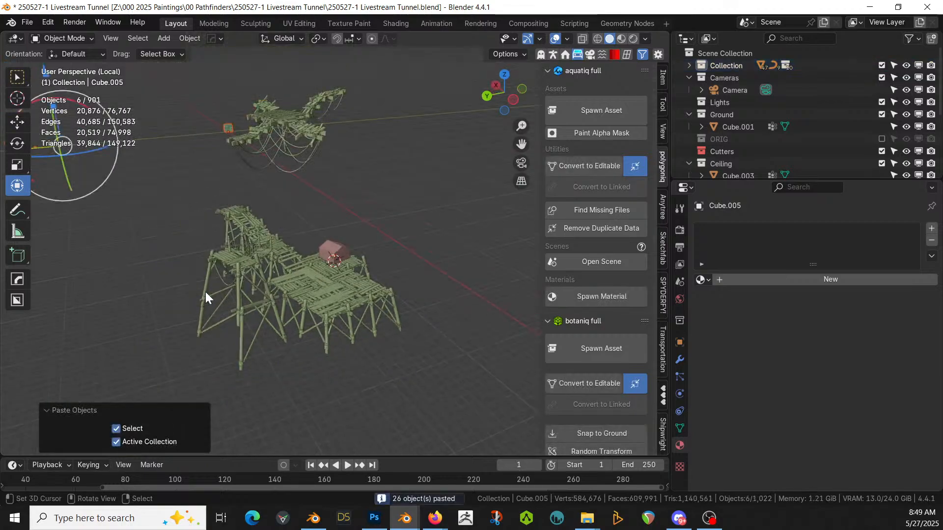
middle_click_drag(205, 292, 210, 310)
scroll(210, 310, "down", 3)
scroll(210, 309, "up", 2)
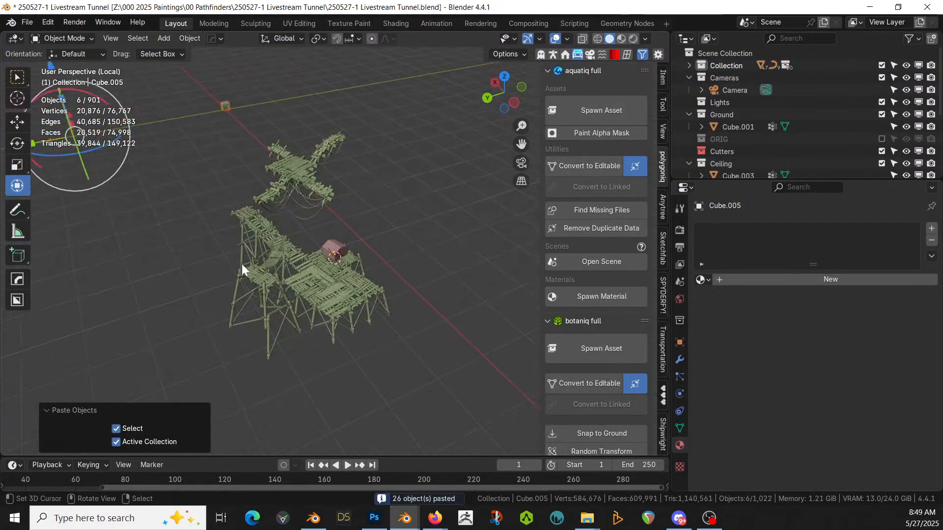
- Copy the modifiers from the pasted HouseCraft object to the gabled block on the deck
left_click(336, 248)
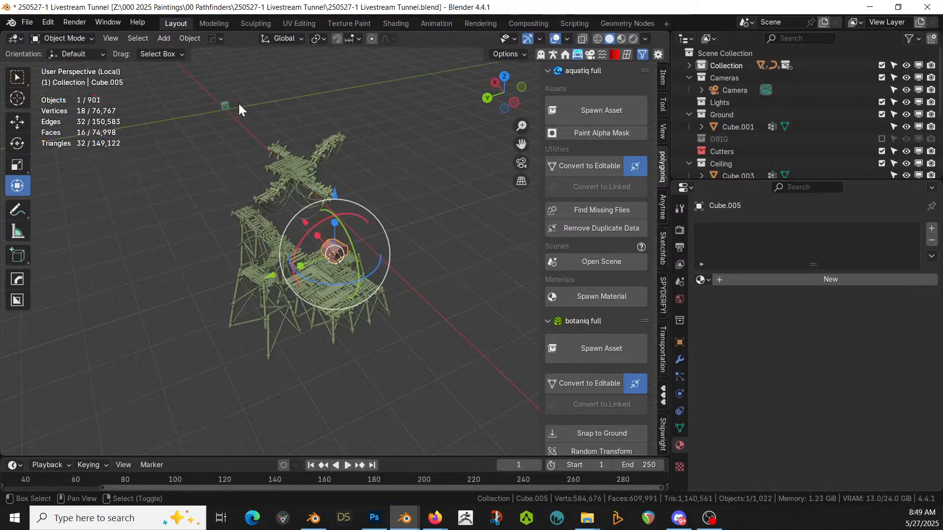
left_click(225, 106, "shift")
key("ctrl+l")
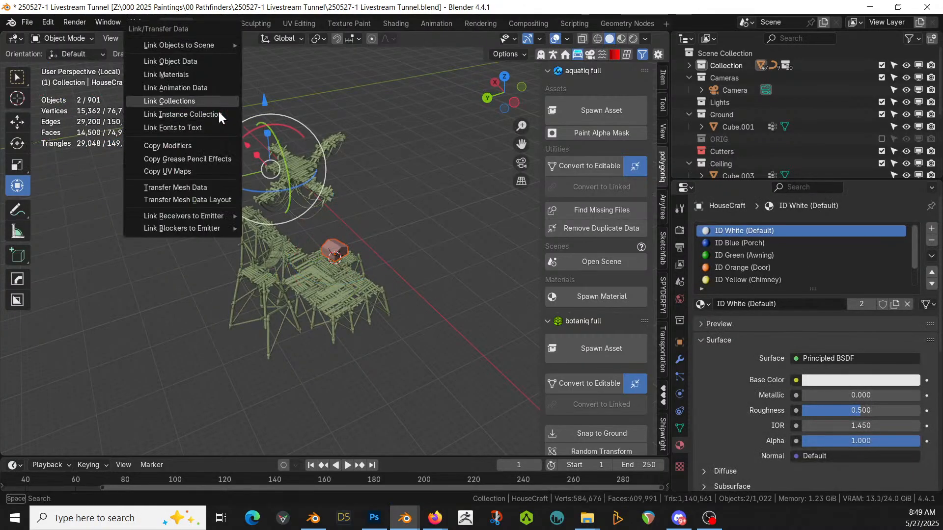
left_click(194, 142)
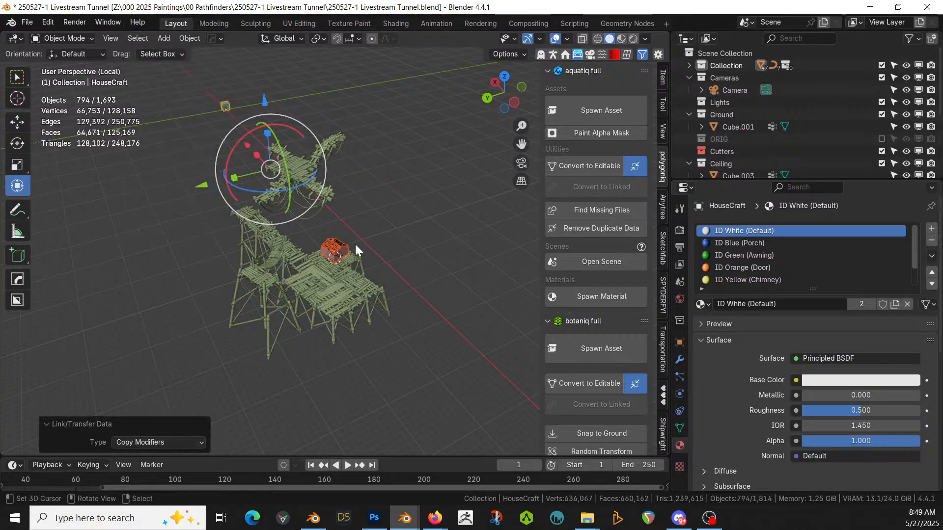
- Delete the pasted HouseCraft object and exclude Collection from the view layer
left_click(225, 105)
key("Delete")
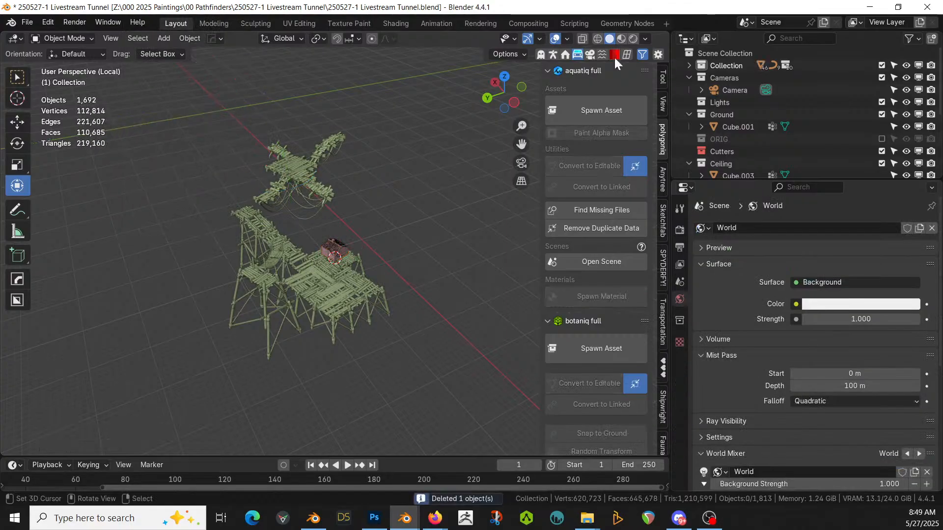
left_click(882, 65)
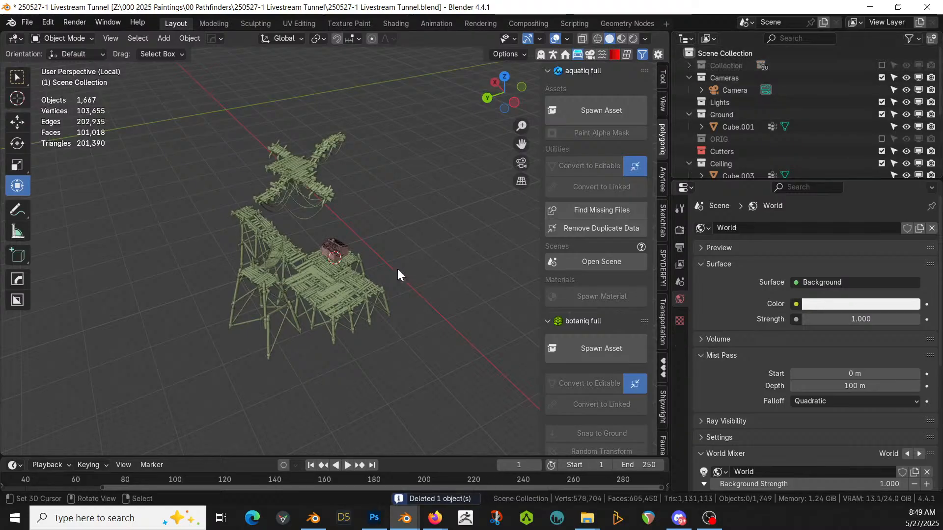
- Select and frame the house on the deck, and have Random Windows turned on in its HouseCraft modifier's Windows settings
left_click(322, 242)
key("KP_Decimal")
middle_click_drag(322, 243, 220, 171)
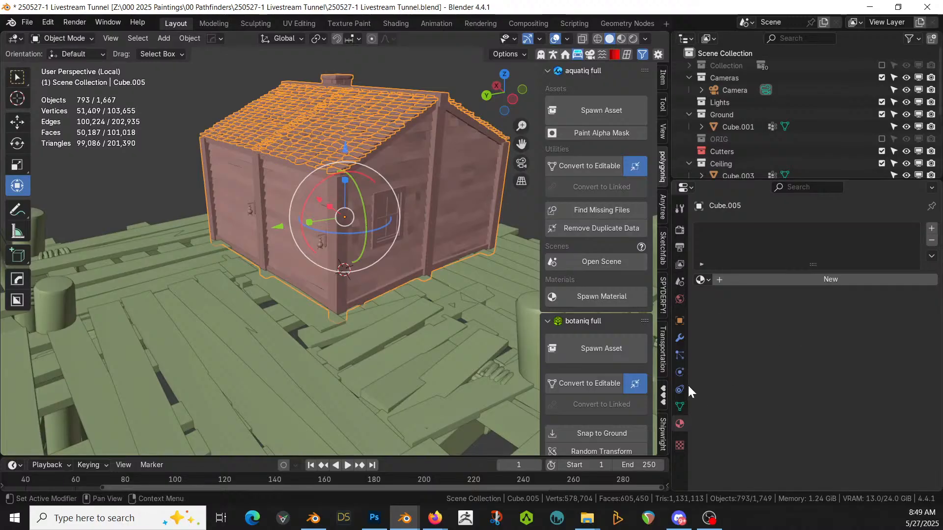
left_click(680, 338)
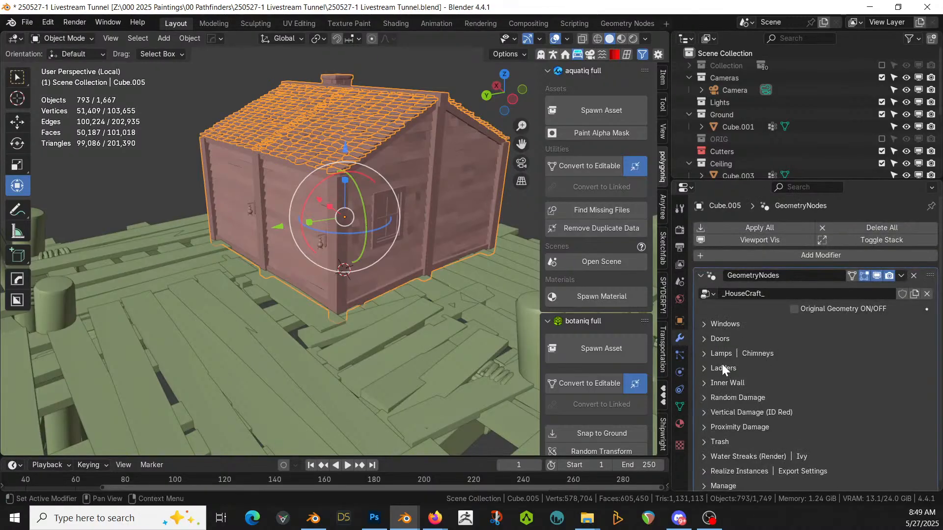
left_click(703, 325)
left_click(794, 357)
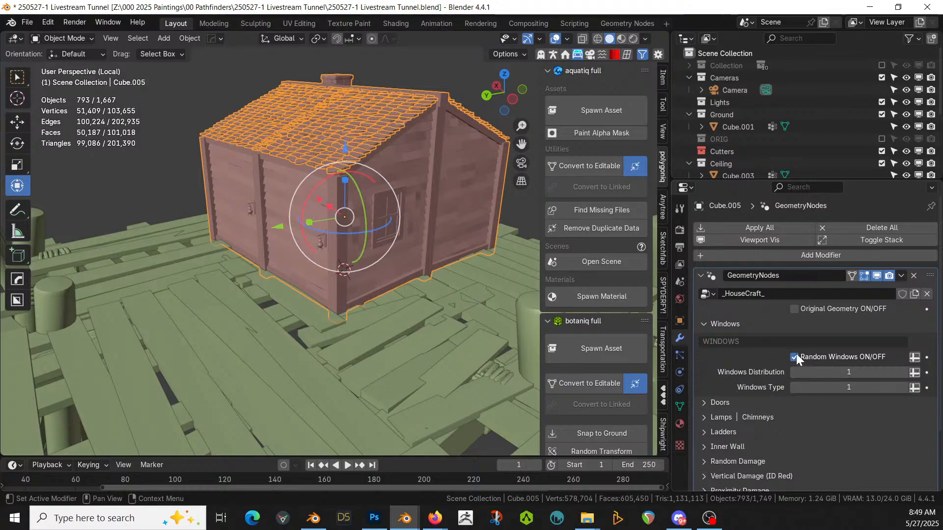
- Enter face editing on the house, select the wall face beside the window corner, and create a new material on it
scroll(440, 255, "up", 1)
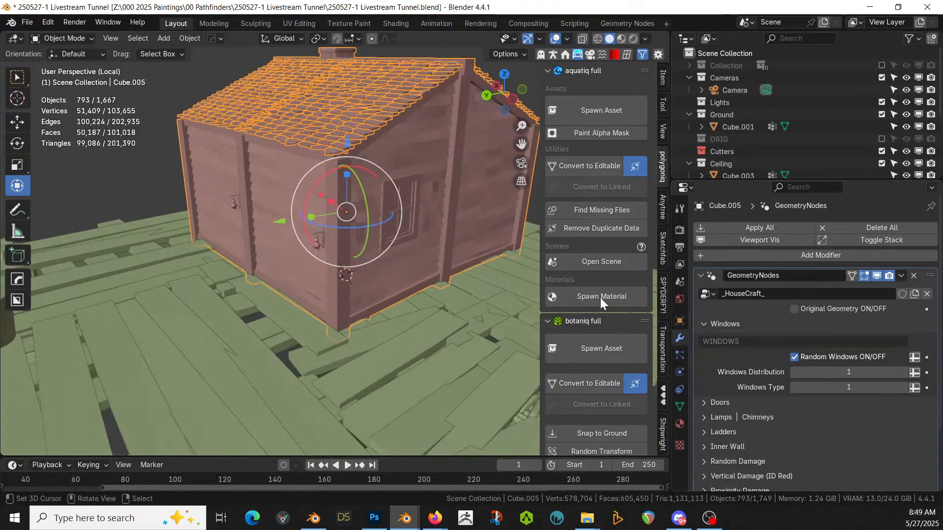
middle_click_drag(413, 261, 435, 264)
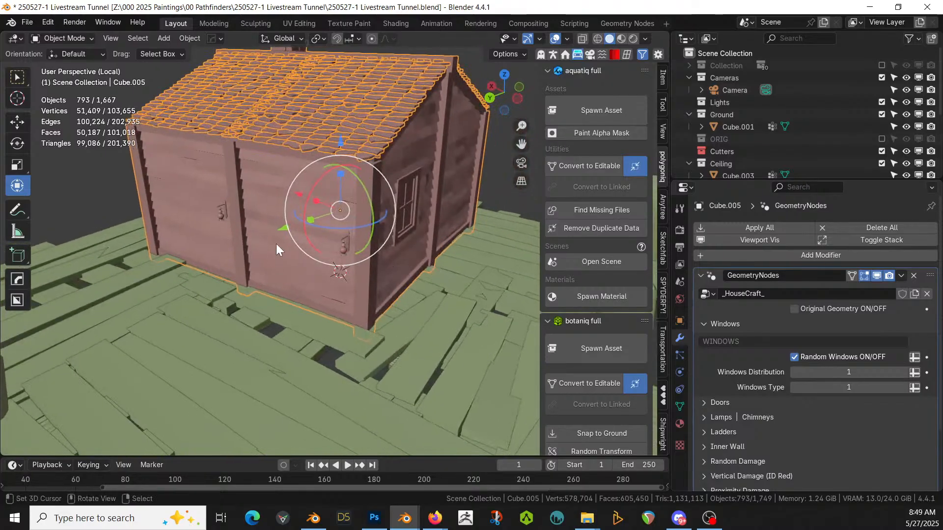
key("Tab")
key("3")
left_click(299, 221)
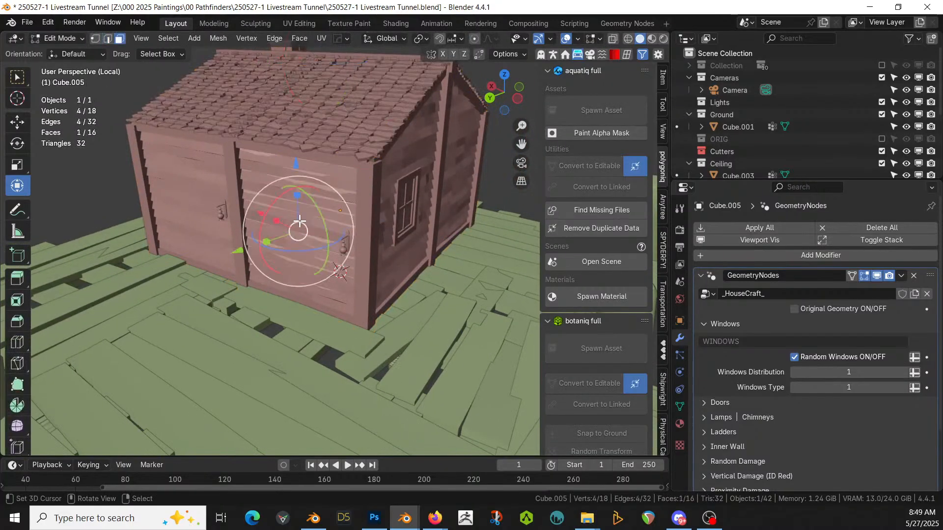
left_click(679, 423)
left_click(771, 293)
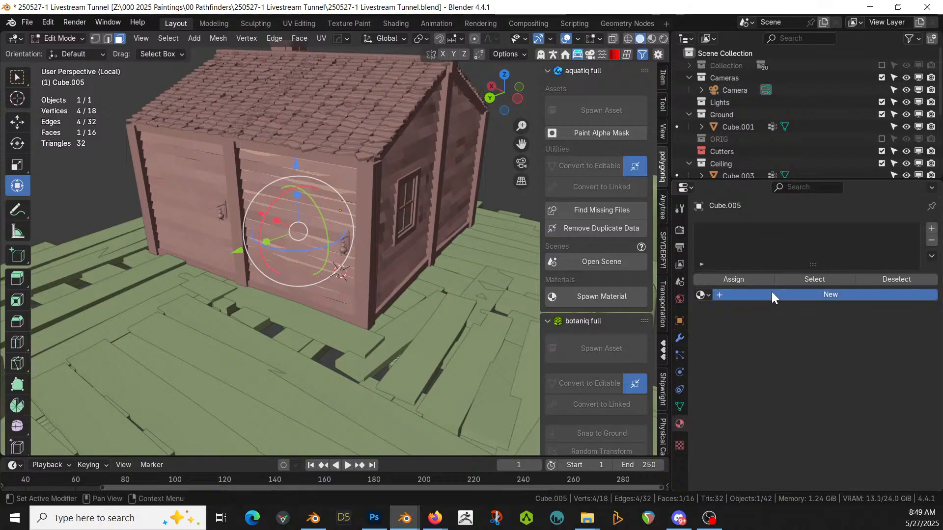
- Add a second material slot to the house and fill it with the existing ID Orange (Door) material
left_click(932, 228)
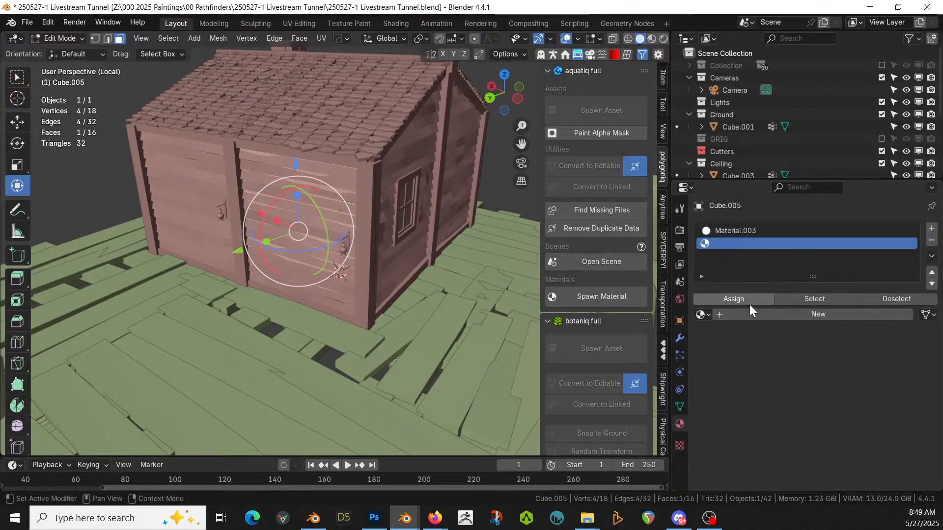
left_click(702, 315)
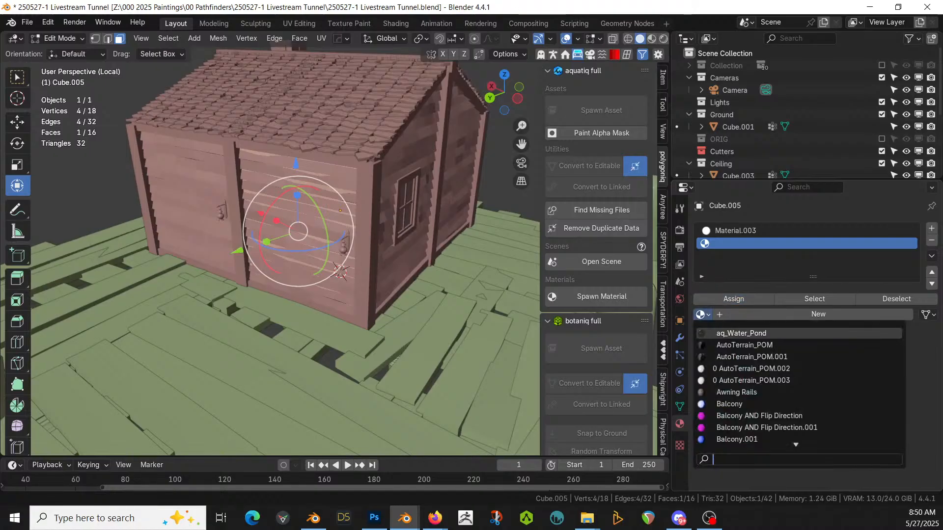
type("ID")
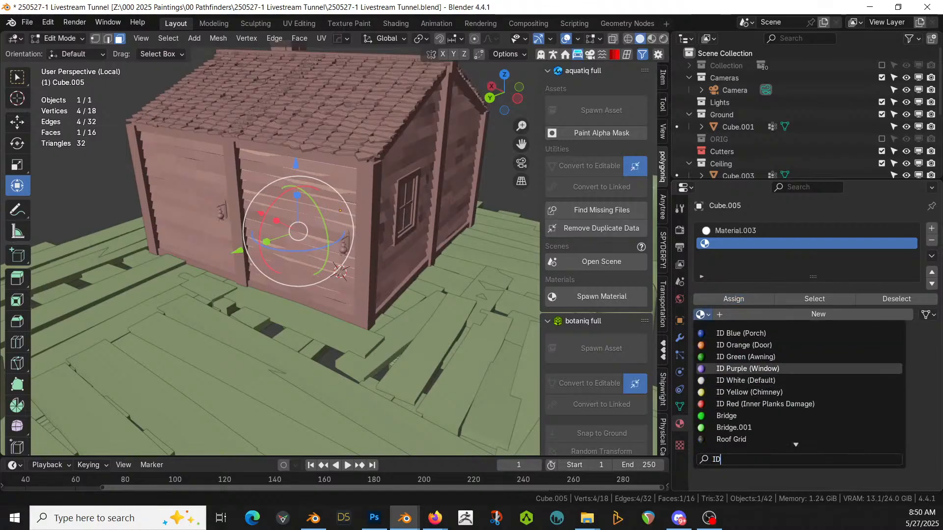
left_click(769, 345)
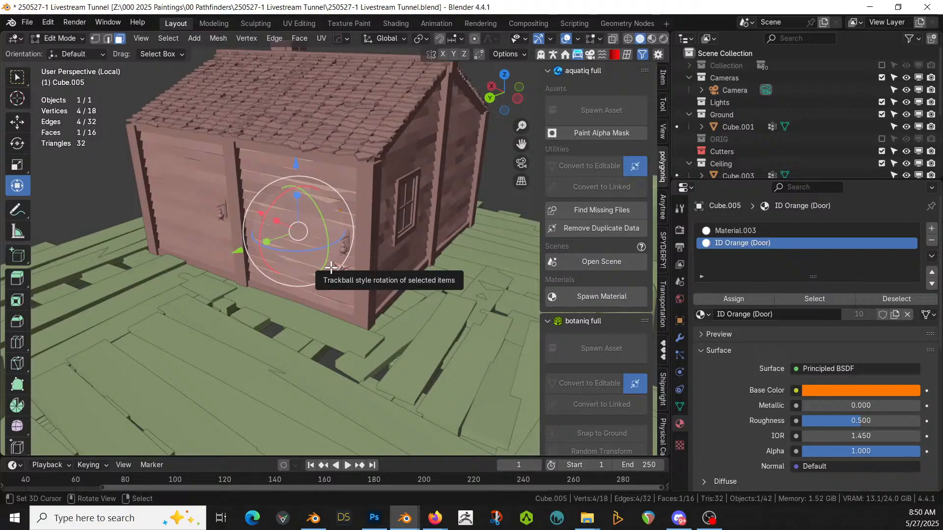
- Leave mesh editing and turn on Original Geometry in the house's HouseCraft modifier
key("KP_7")
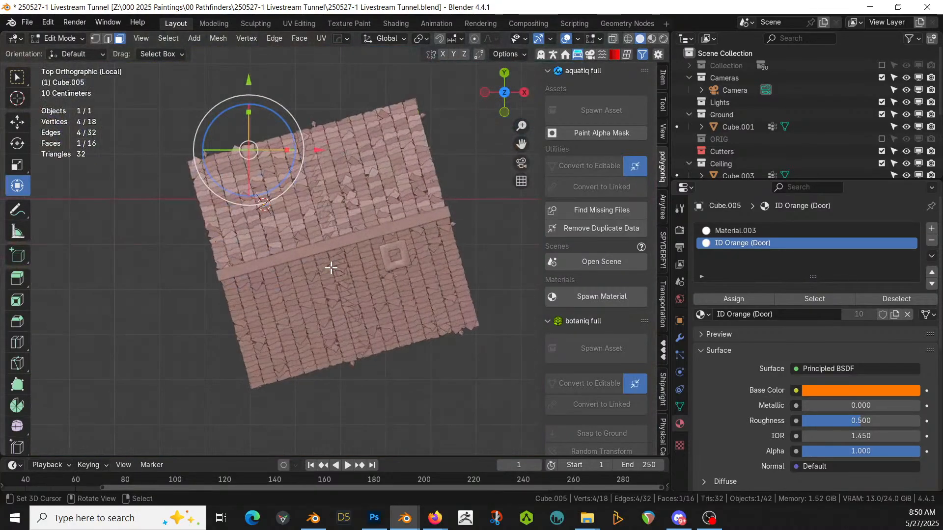
middle_click_drag(331, 267, 406, 99)
key("Tab")
scroll(919, 394, "down", 1)
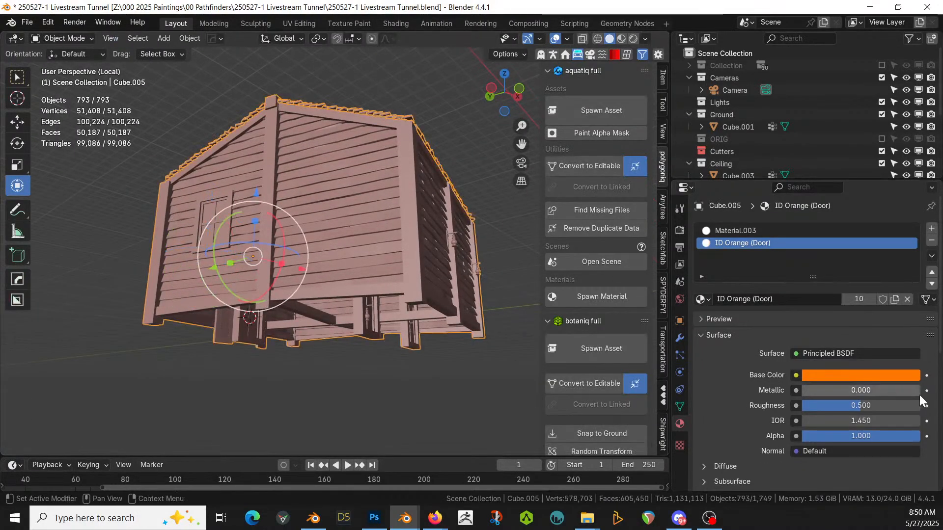
left_click(680, 338)
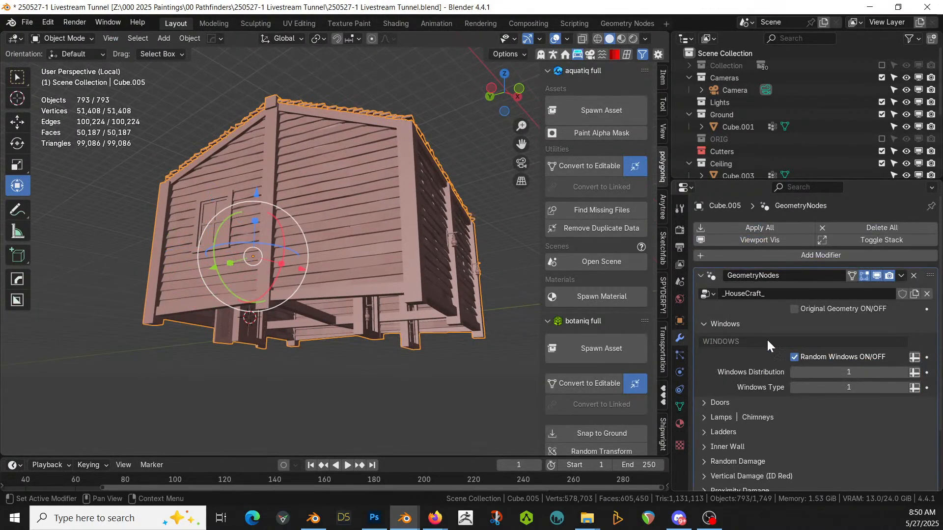
left_click(793, 308)
- Snap the 3D cursor to the centre of the block's underside and set the object's origin to the 3D cursor
middle_click_drag(405, 261, 424, 238)
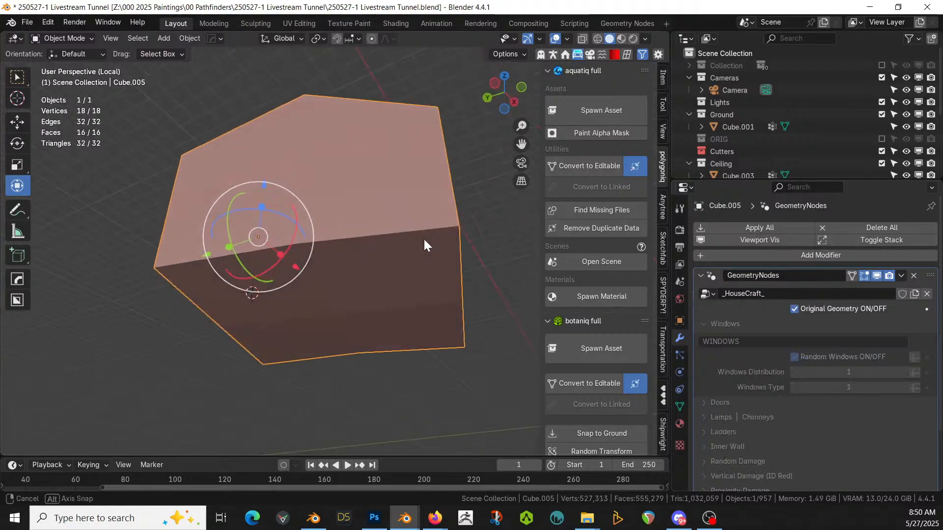
key("Tab")
right_click(404, 260)
key("1")
right_click(327, 321)
key("shift+s")
key("2")
key("Tab")
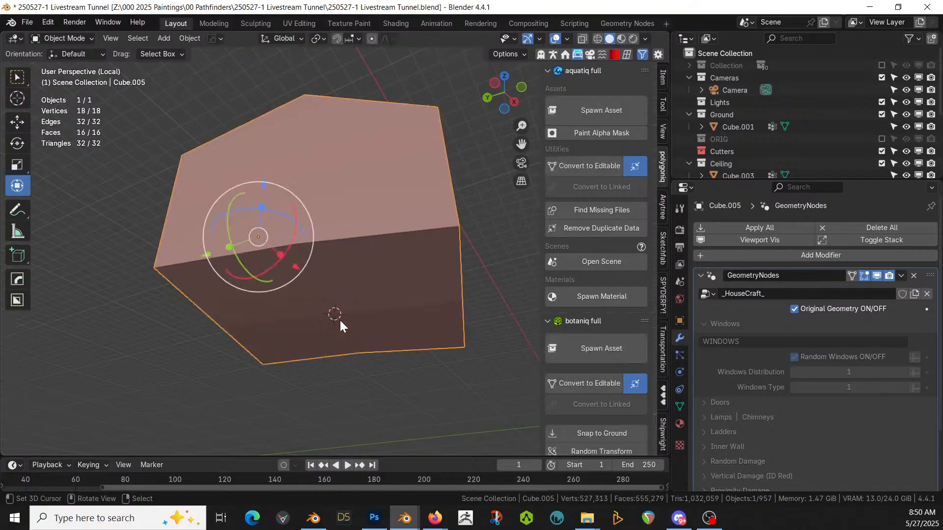
left_click(188, 39)
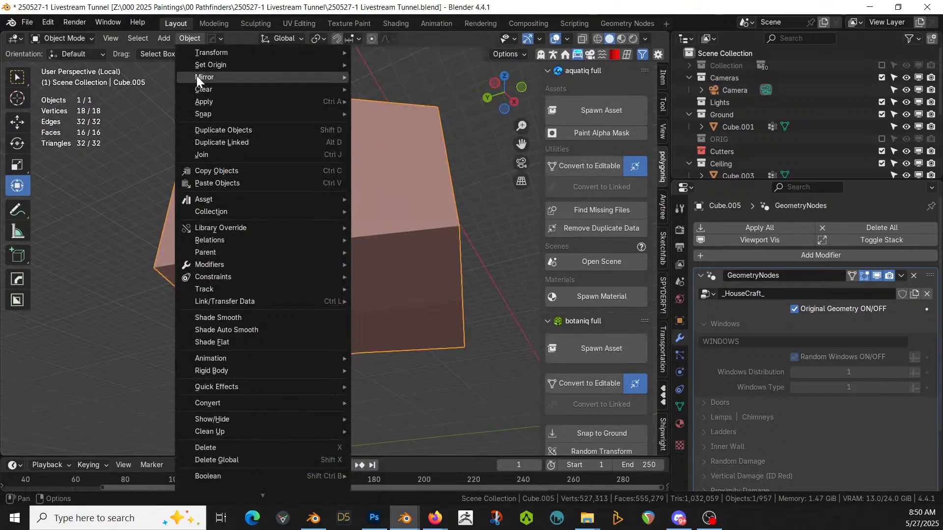
mouse_move(199, 67)
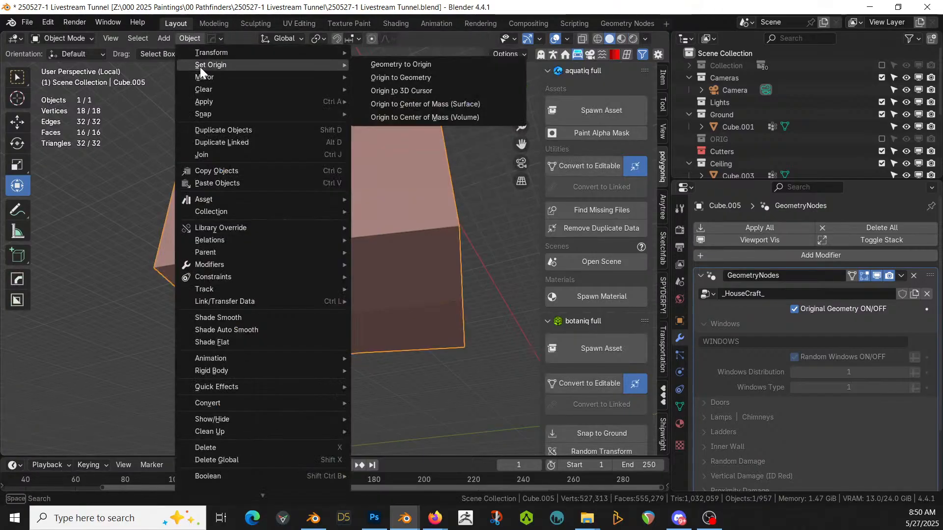
left_click(440, 91)
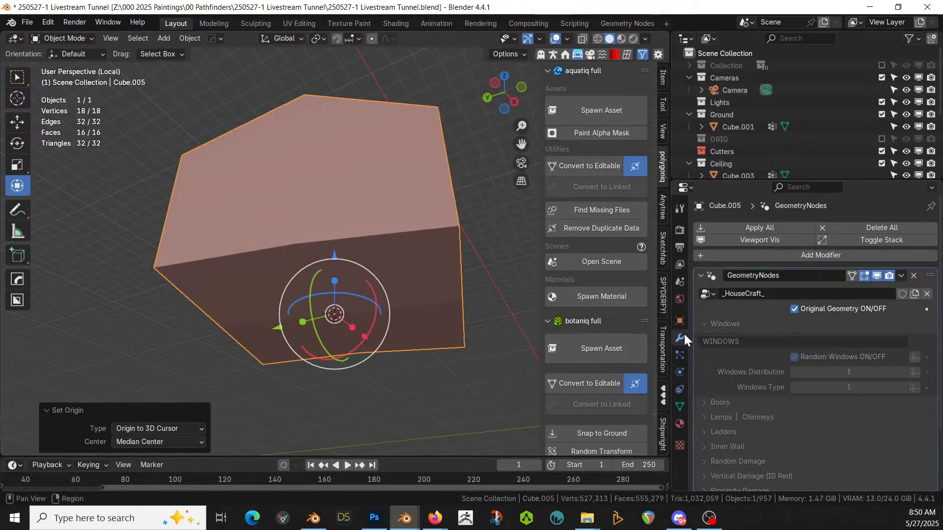
- Briefly turn Original Geometry off to inspect the generated house from below, and turn it back on
left_click(797, 309)
middle_click_drag(459, 257, 425, 267)
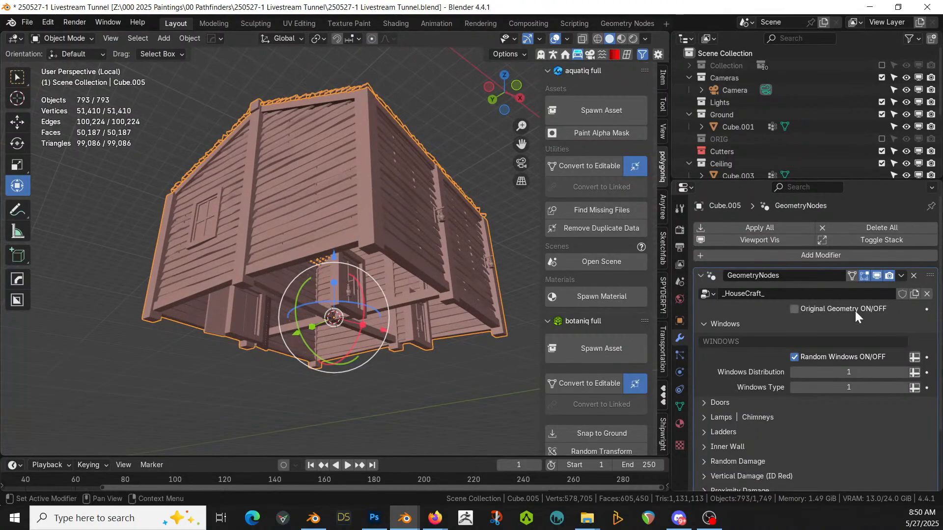
left_click(795, 309)
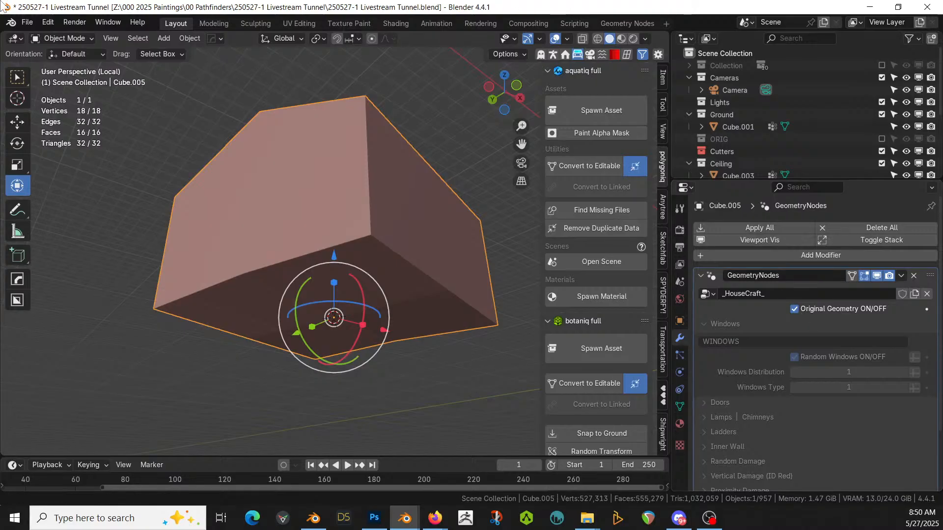
- Switch to rendered shading, select a wall face on the block's gabled end, and assign the ID Orange (Door) material to it
key("z")
left_click(157, 80)
middle_click_drag(225, 199, 299, 300)
key("Tab")
key("3")
left_click(332, 280)
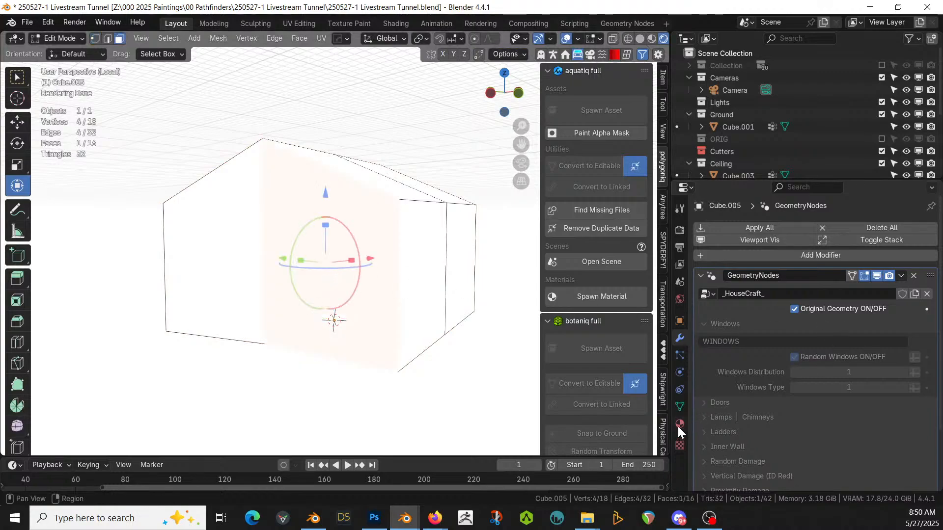
left_click(679, 424)
left_click(746, 243)
left_click(734, 299)
middle_click_drag(210, 236, 225, 284)
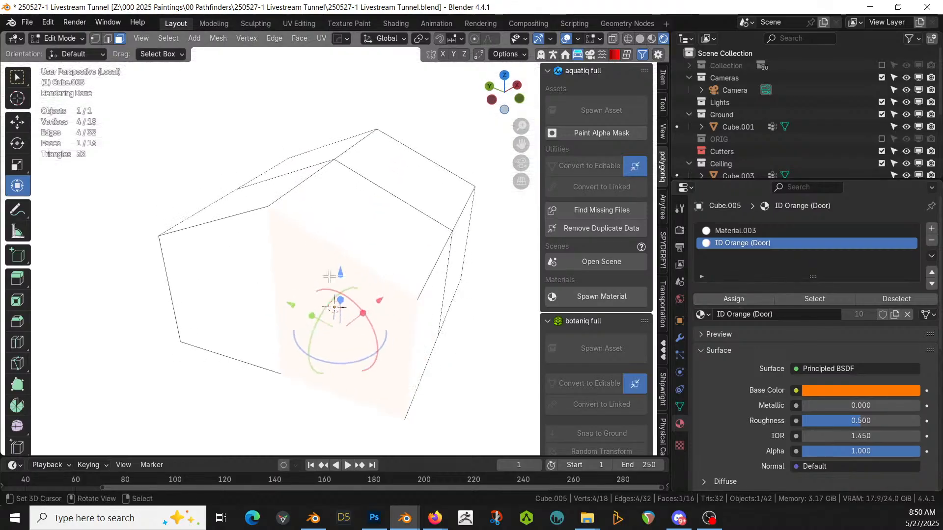
- Turn off Original Geometry in the HouseCraft modifier and return the viewport to solid shading
left_click(680, 338)
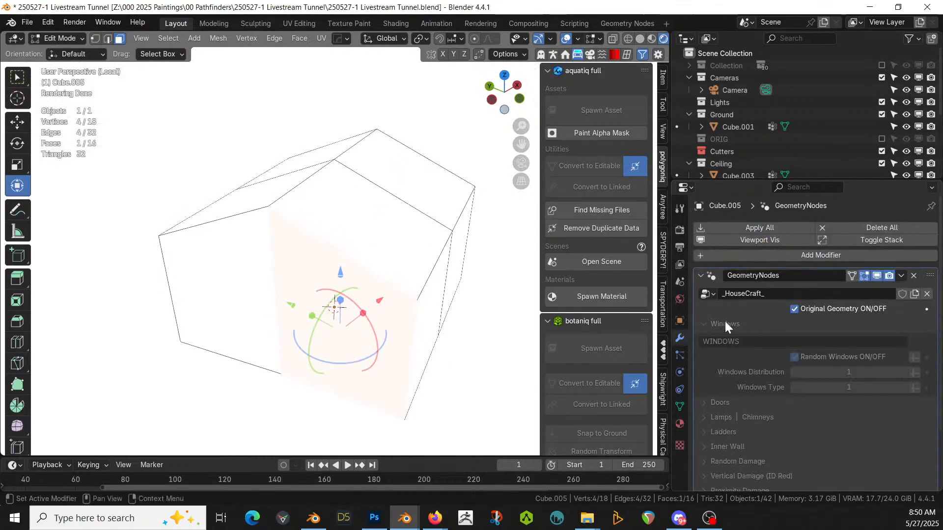
left_click(794, 309)
middle_click_drag(490, 324, 312, 325)
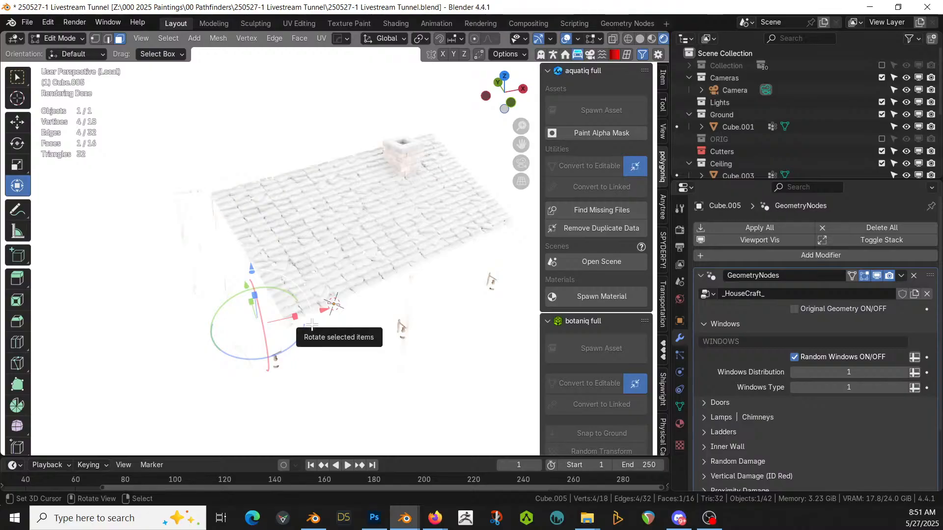
key("z")
key("6")
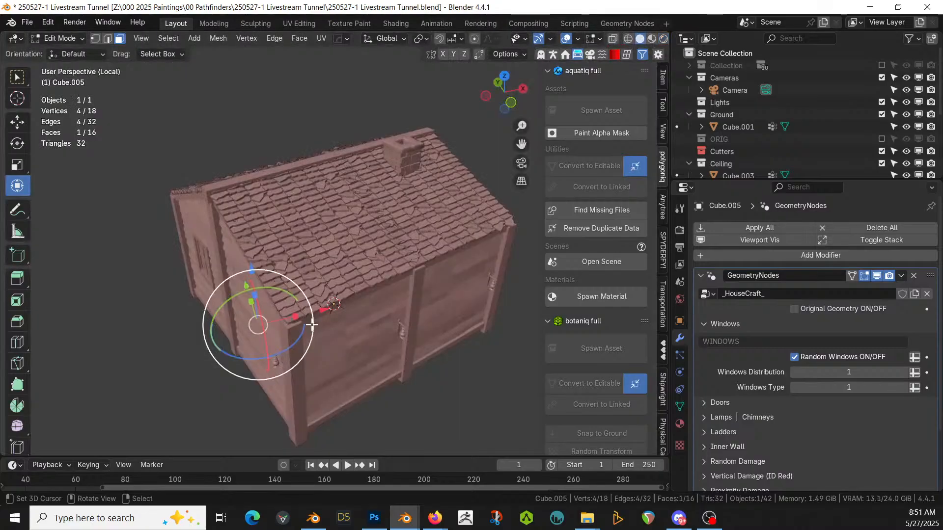
- Extrude the selected end wall face outward about 2.33 m to lengthen one side of the house
middle_click_drag(312, 324, 359, 219, "shift")
key("Tab")
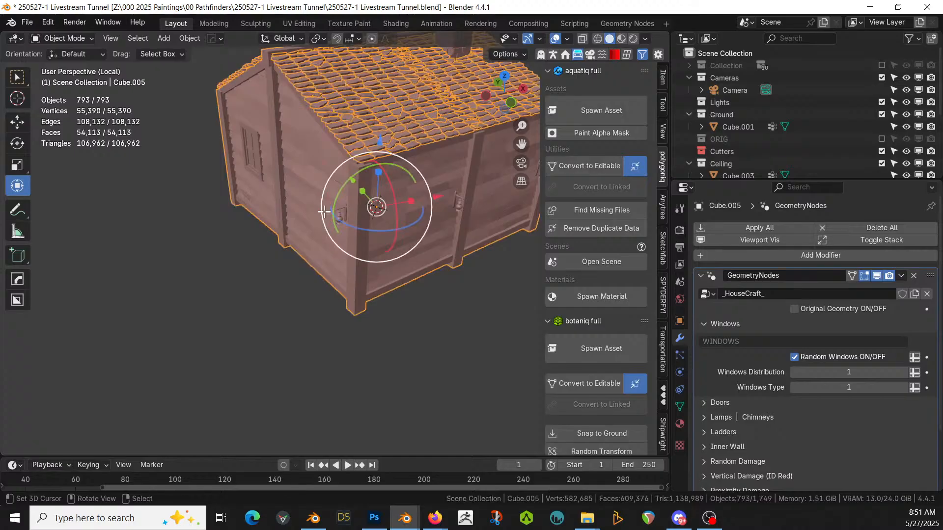
key("Tab")
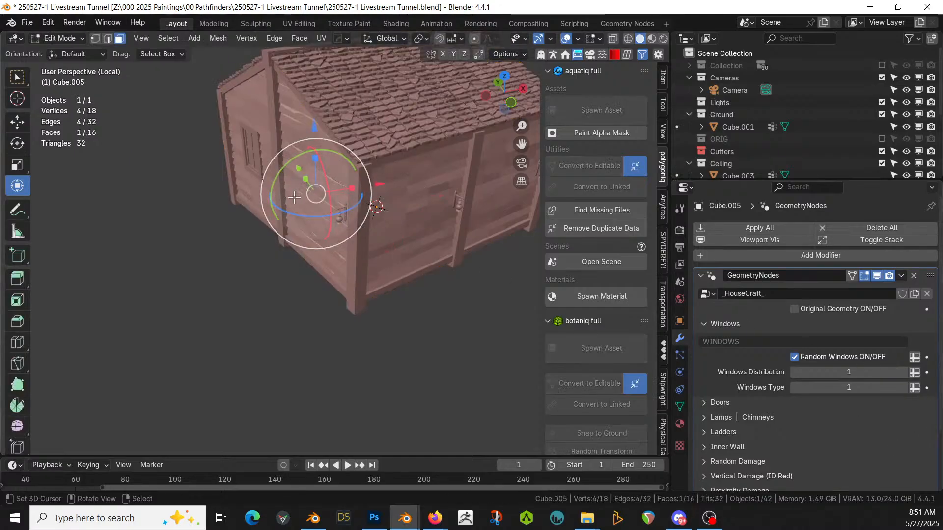
key("e")
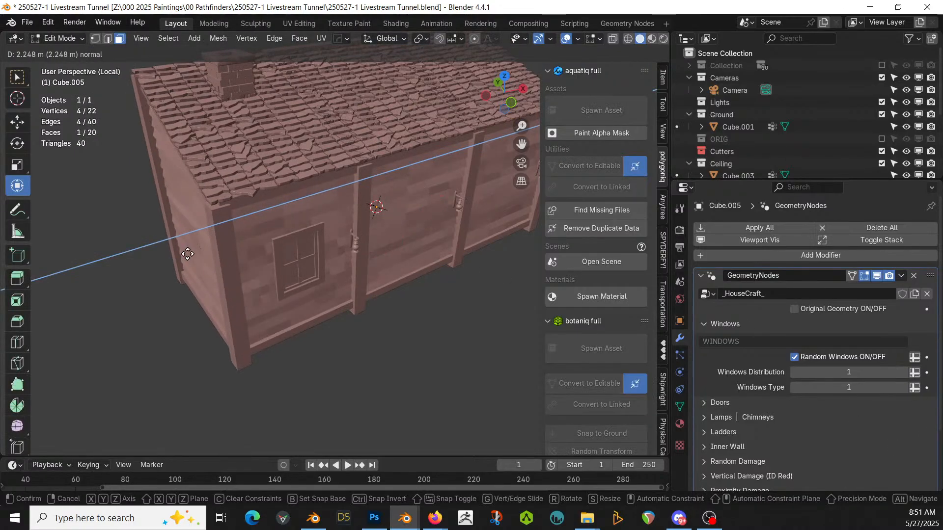
left_click(187, 253)
middle_click_drag(187, 252, 211, 244)
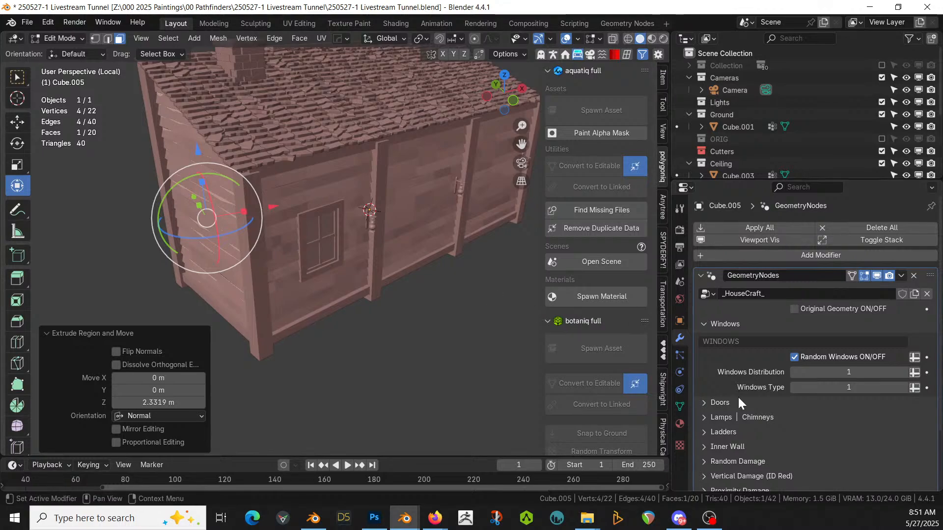
- Turn off Random Windows in the house's HouseCraft modifier and check the extended wall
left_click(680, 423)
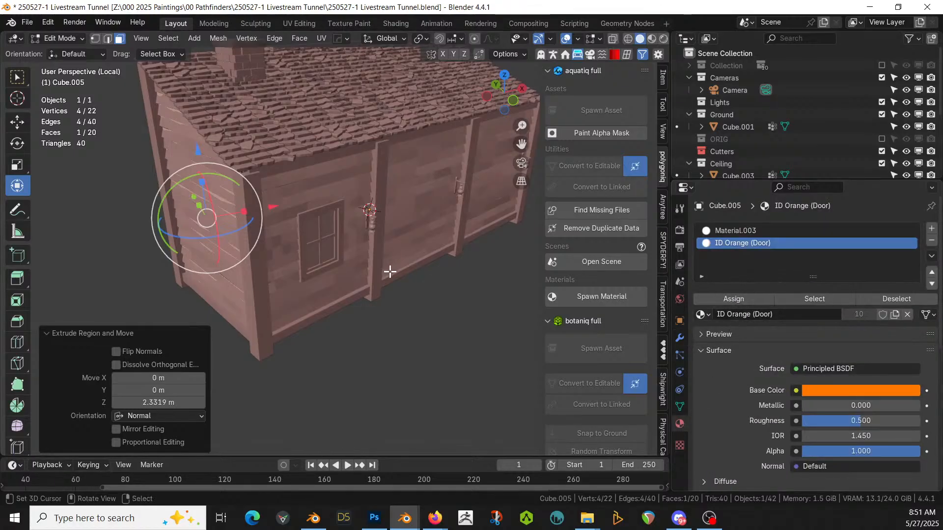
left_click(702, 314)
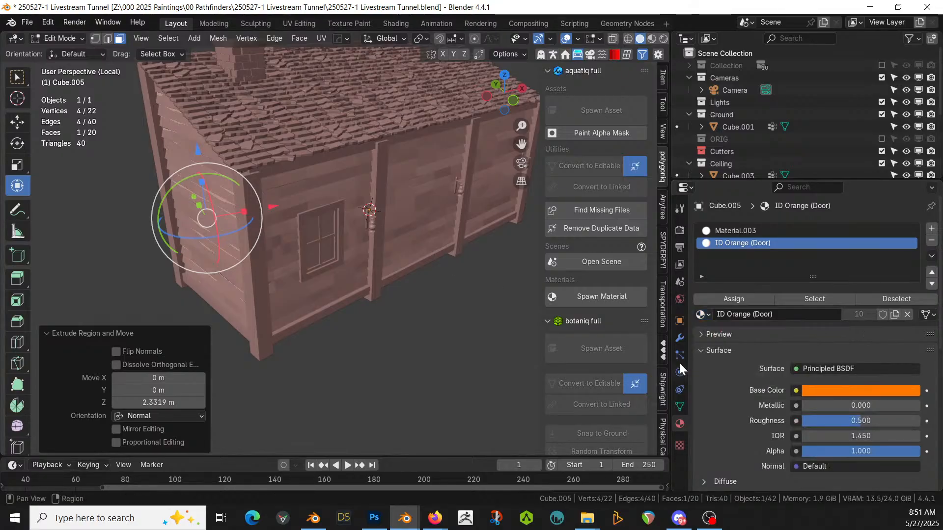
left_click(680, 338)
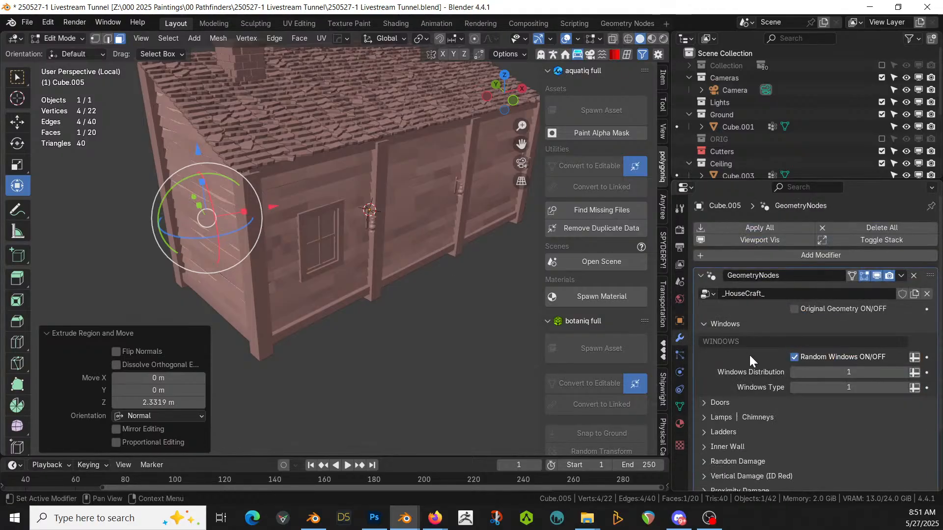
left_click(794, 357)
middle_click_drag(211, 169, 267, 178)
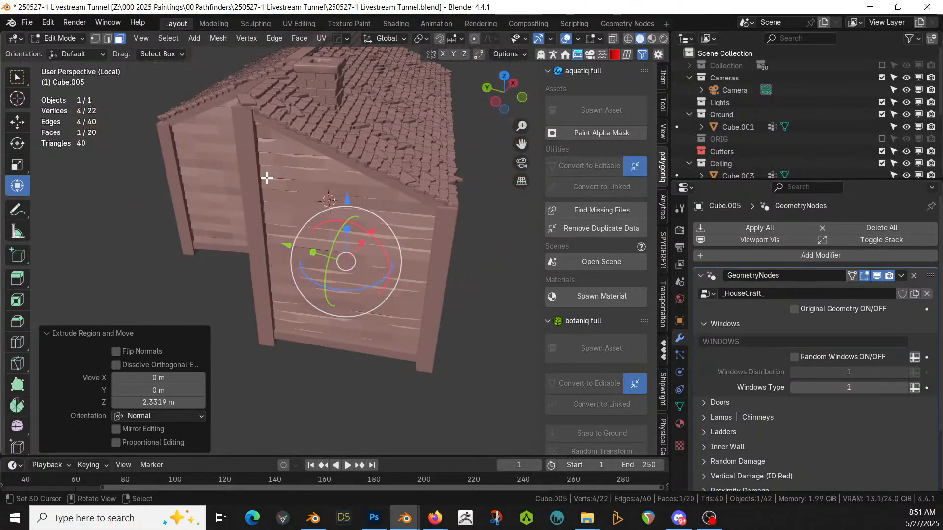
- Leave mesh editing, isolate the extended house again, turn on Original Geometry, and view the base block from the front
key("Tab")
middle_click_drag(334, 242, 279, 226)
key("KP_Divide")
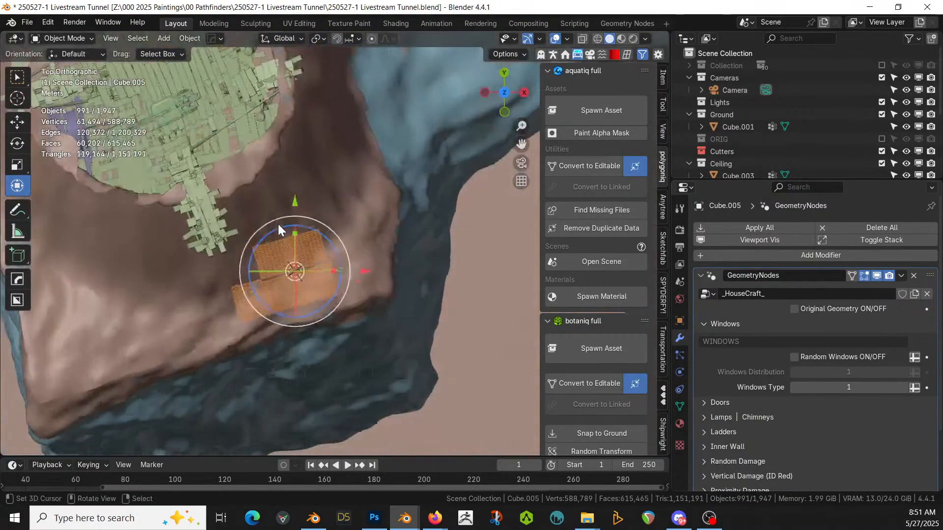
key("KP_Divide")
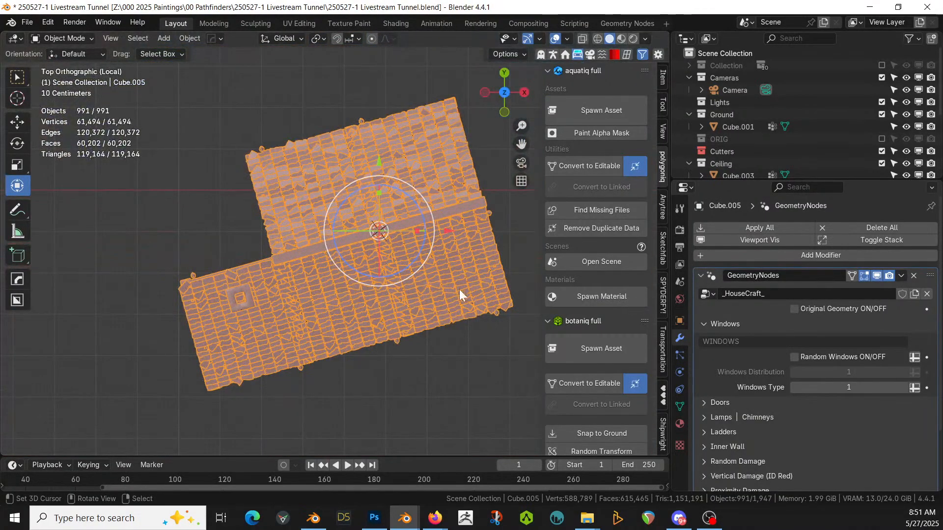
left_click(794, 309)
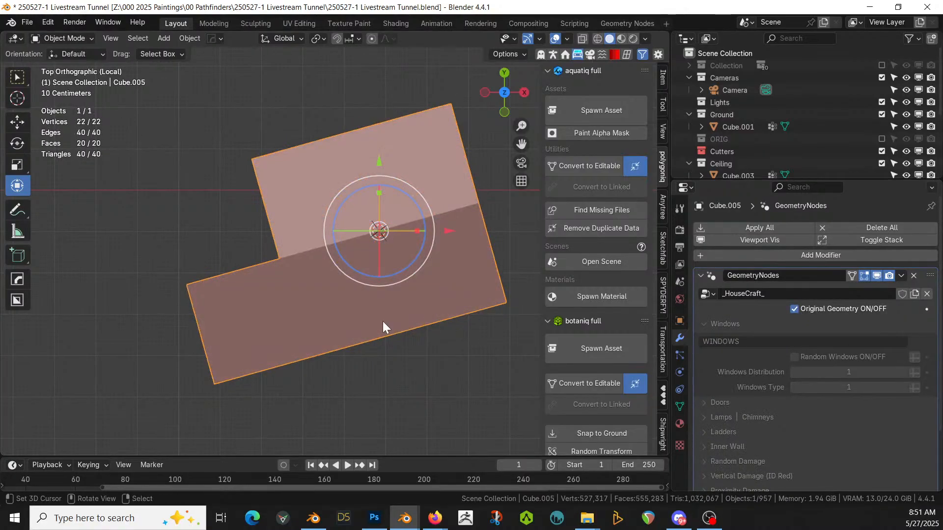
middle_click_drag(382, 321, 373, 211)
key("KP_1")
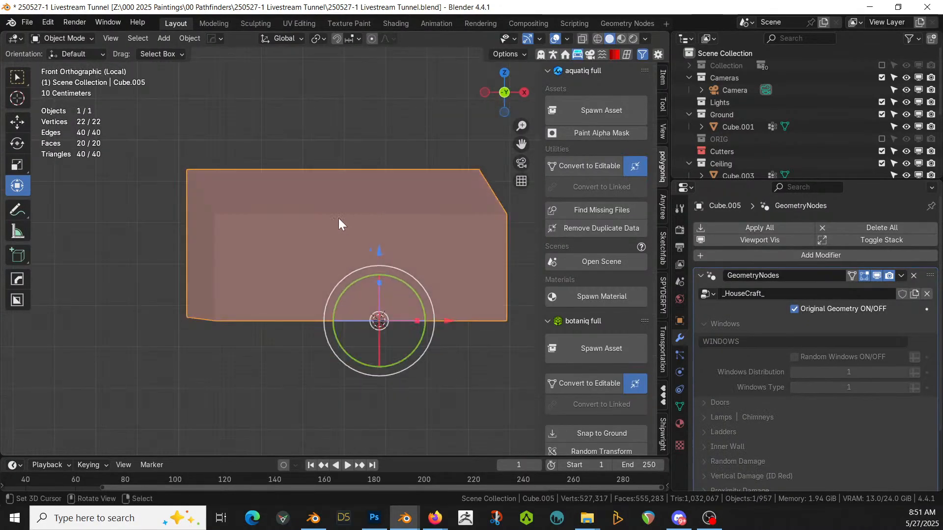
- Cut a horizontal edge across the house block's full-width gable end with the Knife tool, from eave corner to eave corner
key("Tab")
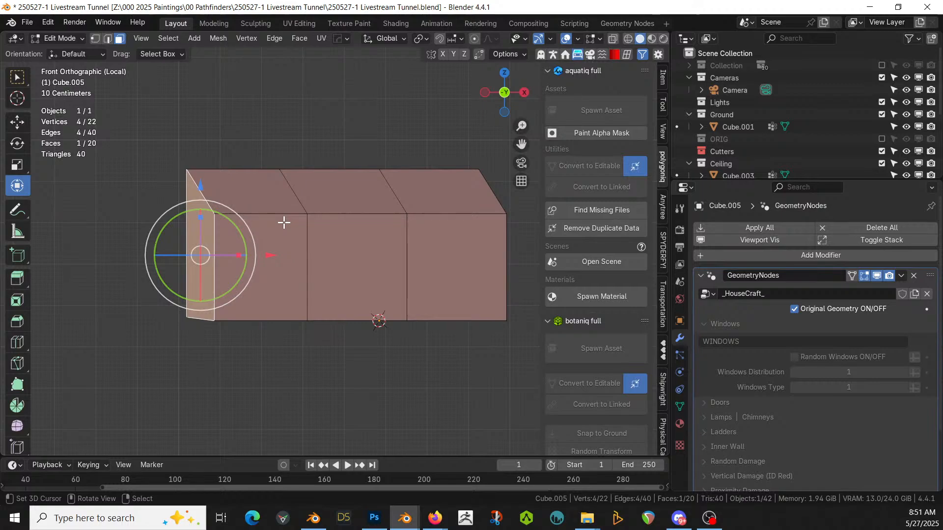
key("KP_3")
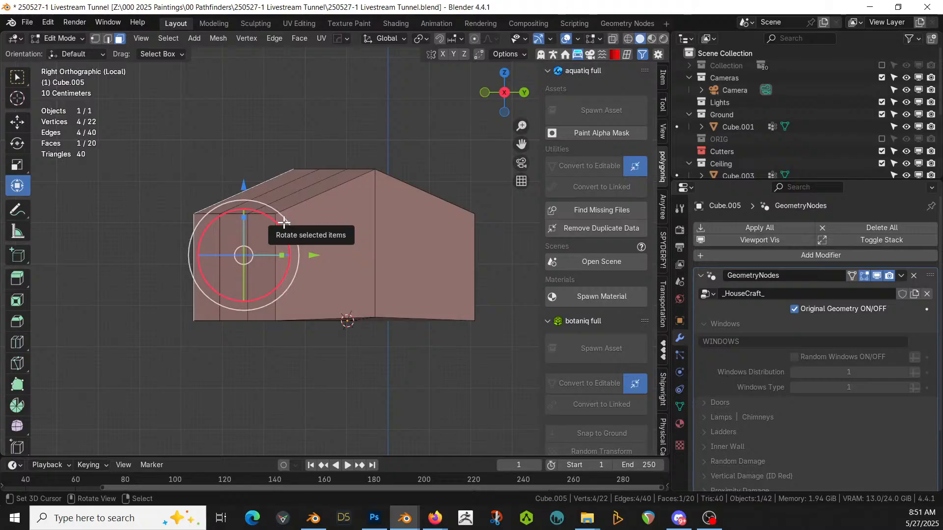
key("k")
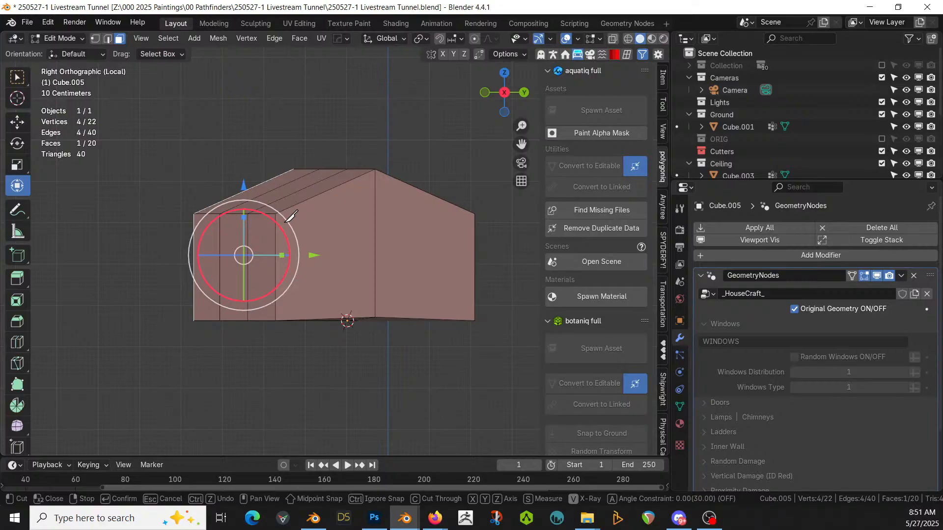
left_click(275, 214)
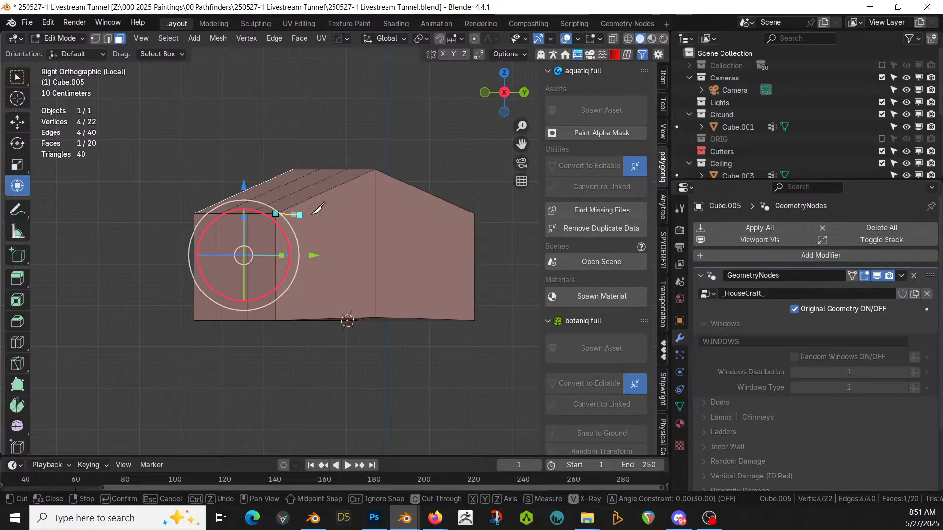
left_click(475, 215)
key("Return")
middle_click_drag(398, 246, 650, 271)
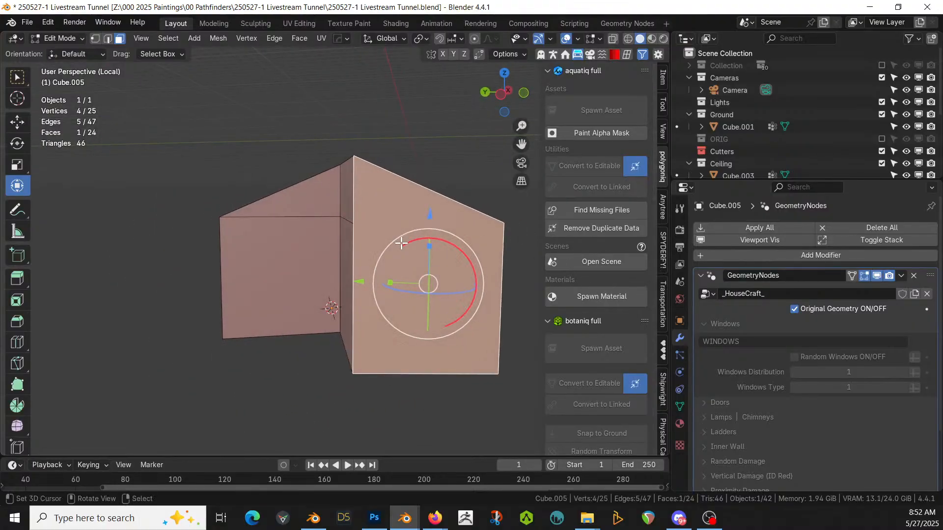
- Cut a horizontal edge across the extended section's end wall with the Knife tool, joining its two eave-height corners
key("1")
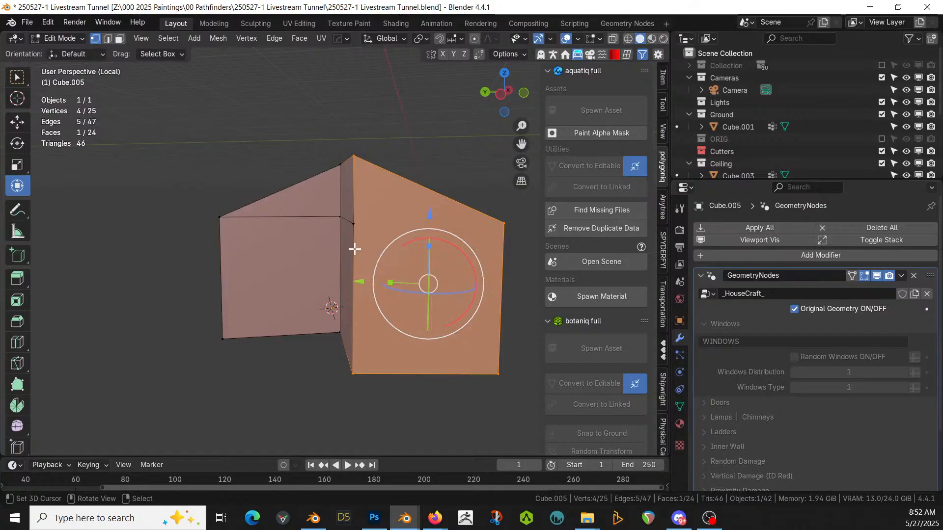
key("k")
left_click(353, 224)
left_click(502, 222)
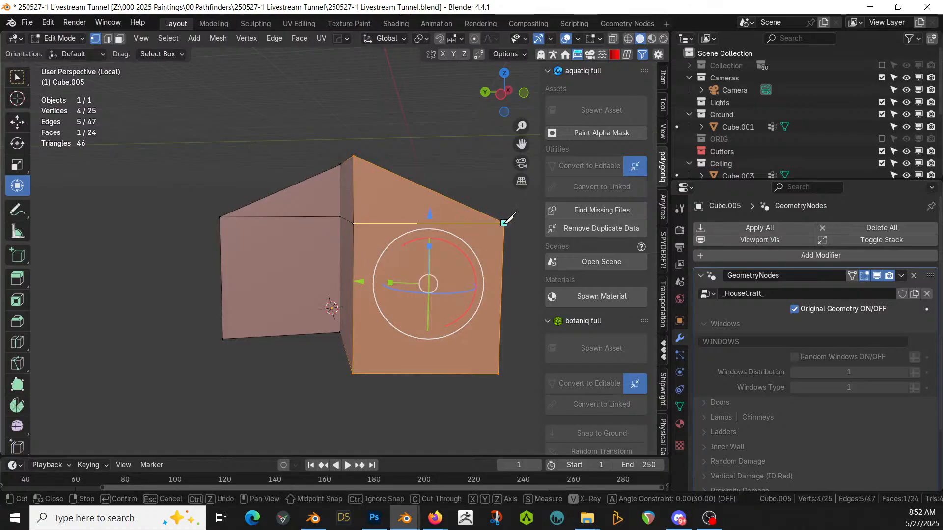
key("Return")
middle_click_drag(501, 221, 575, 268)
- Leave mesh editing, turn off Original Geometry in the HouseCraft modifier, and inspect the house, briefly showing the full scene before isolating it again
key("Tab")
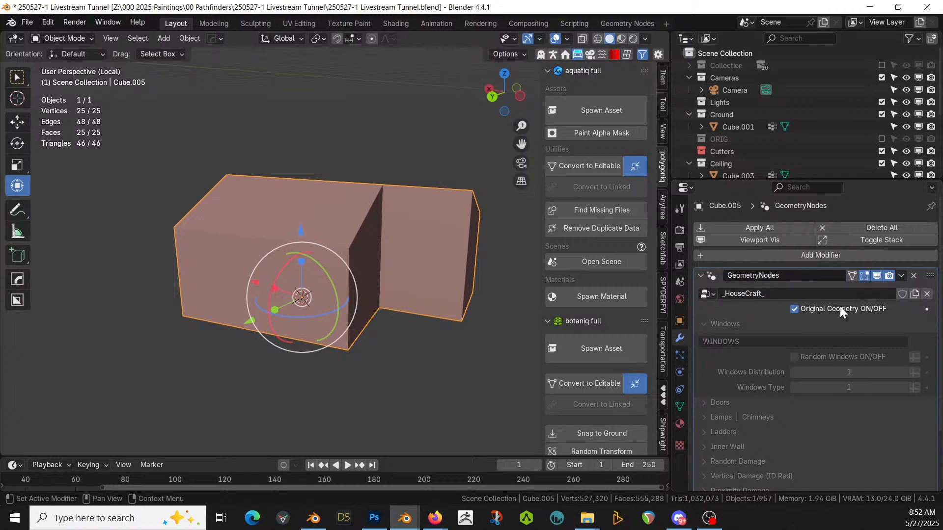
left_click(794, 308)
middle_click_drag(302, 301, 69, 287)
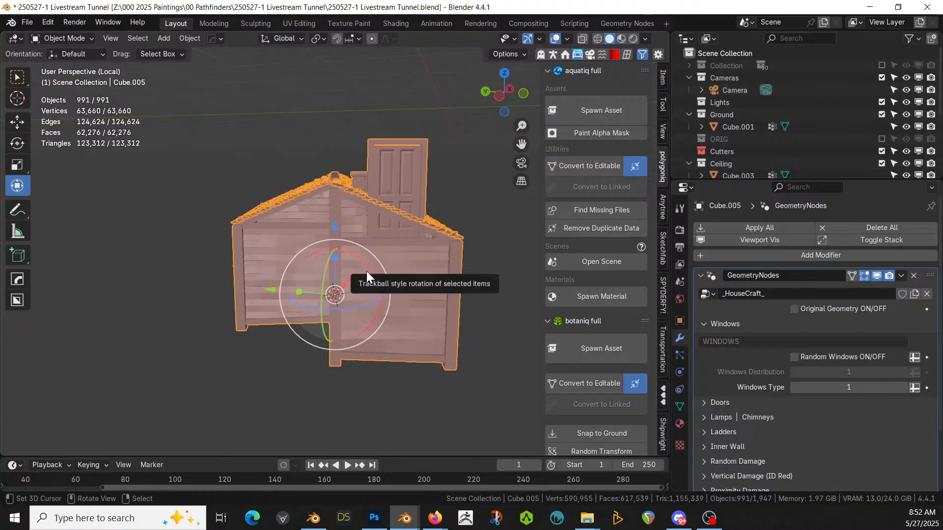
middle_click_drag(377, 263, 426, 288)
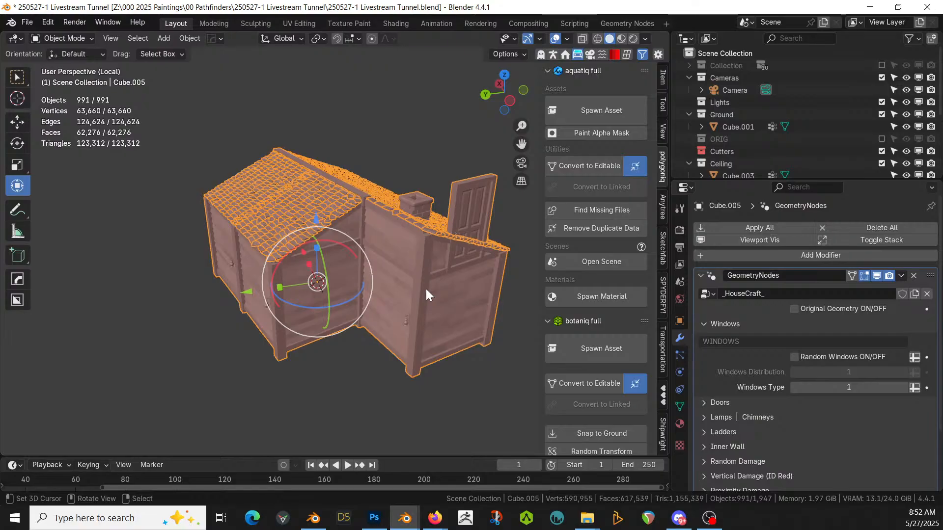
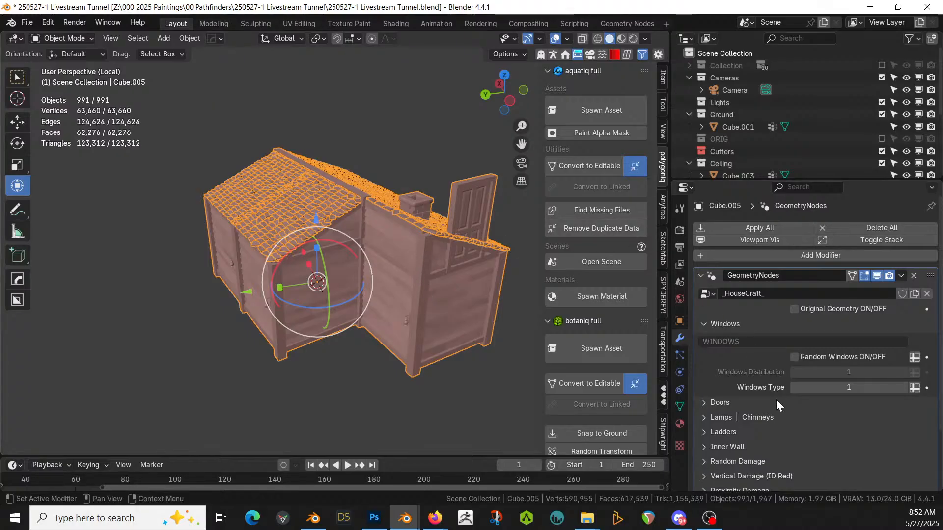
middle_click_drag(422, 315, 435, 214)
key("KP_Divide")
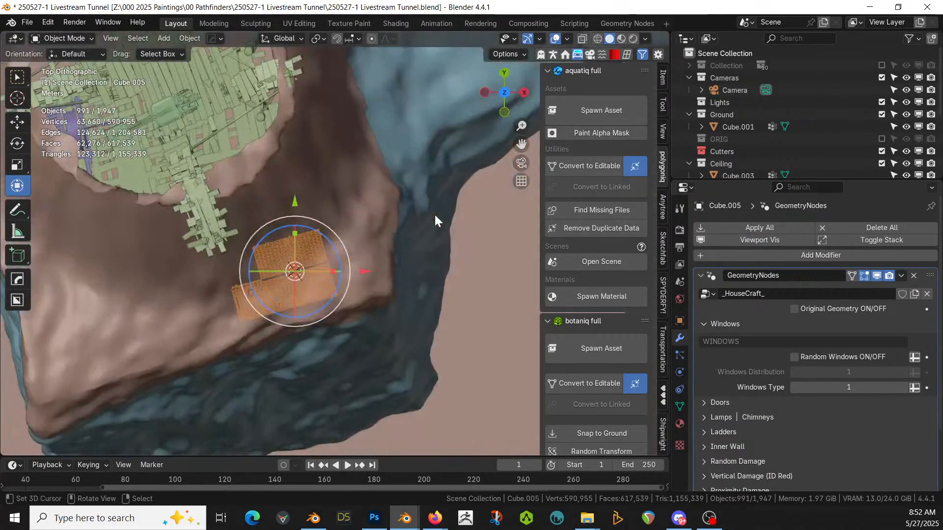
key("KP_Divide")
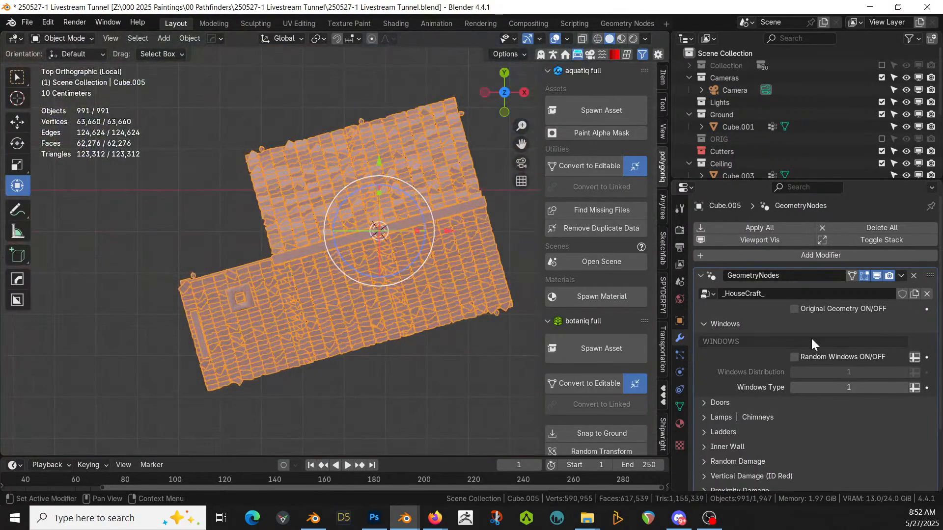
- Turn on Original Geometry and flatten the house block's bottom faces by scaling them to 0 along Z
left_click(794, 308)
middle_click_drag(175, 276, 467, 82)
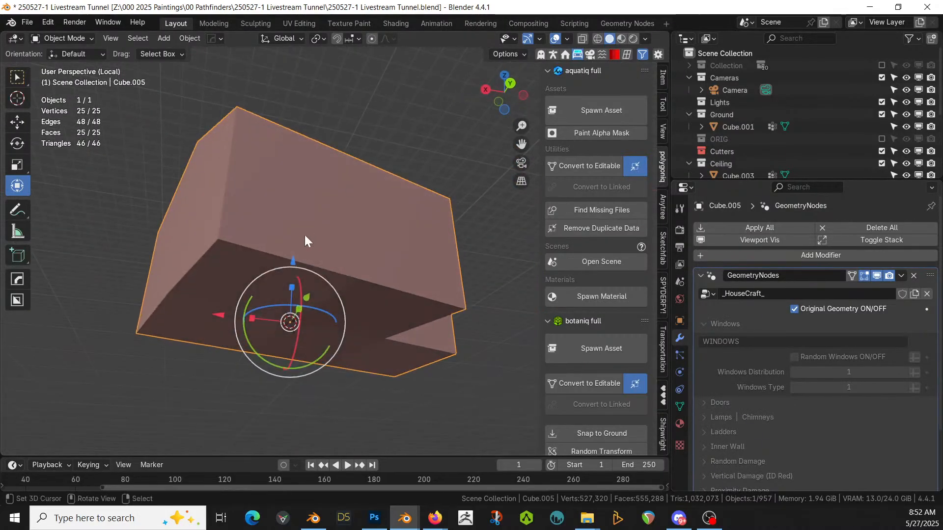
key("Tab")
left_click(247, 293)
key("3")
left_click(273, 305)
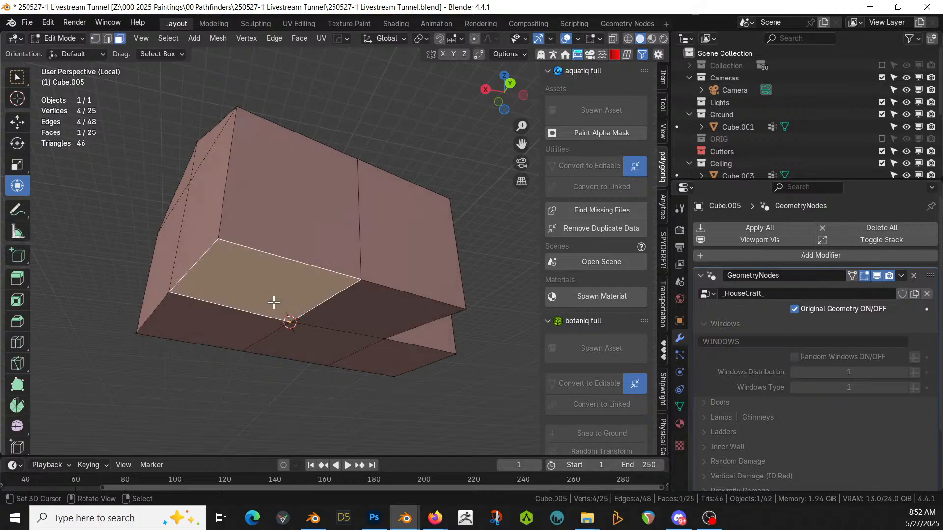
left_click(341, 327, "shift")
left_click(326, 341, "shift")
left_click(221, 337, "shift")
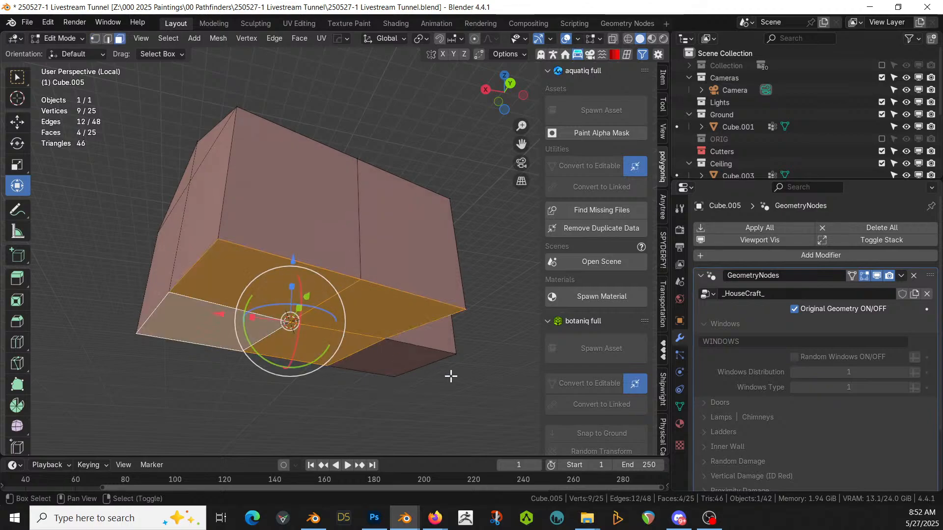
left_click(415, 349, "shift")
key("KP_1")
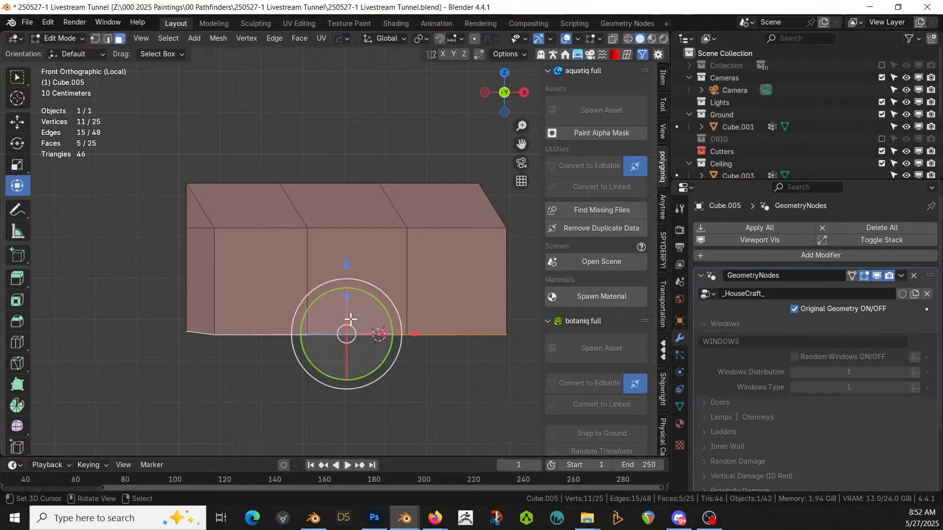
key("s")
key("z")
key("0")
key("Return")
- Leave mesh editing, turn off Original Geometry, and check the generated house with its levelled base
key("Tab")
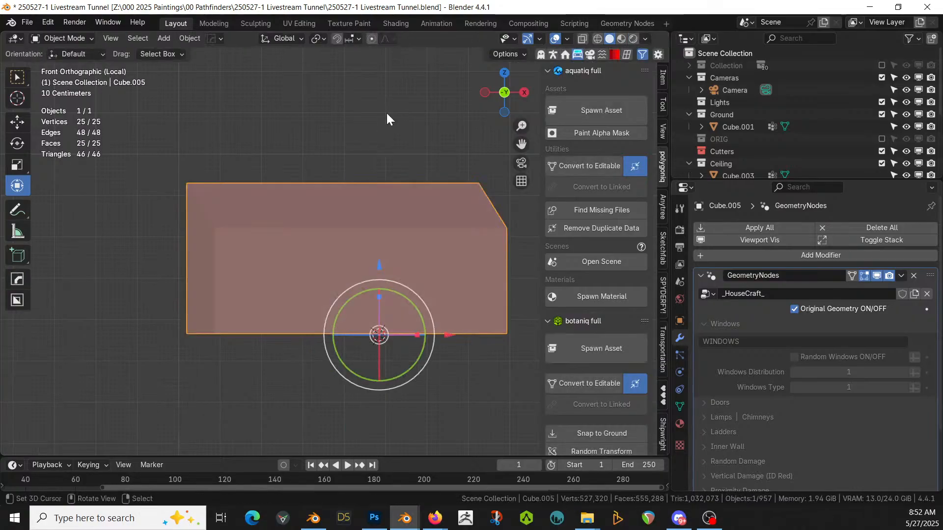
left_click(794, 309)
middle_click_drag(258, 303, 295, 327)
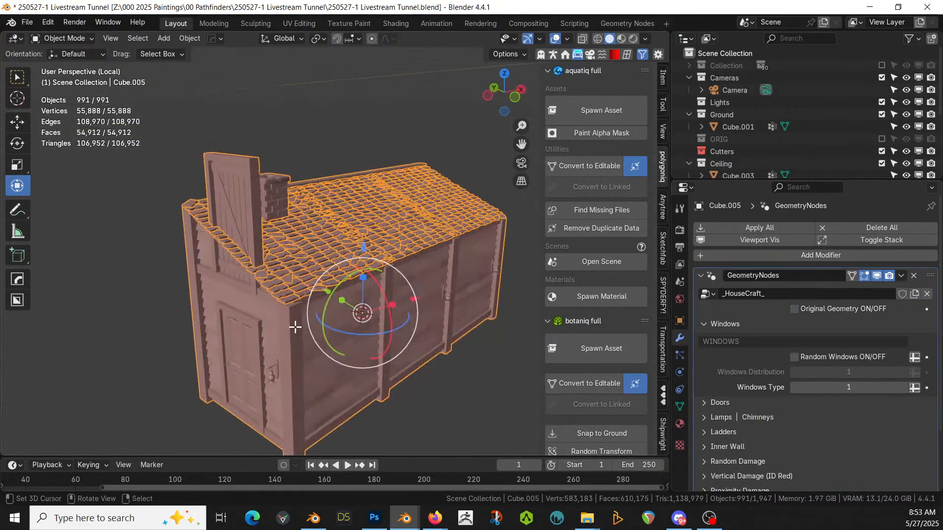
- Turn on Original Geometry and assign the ID Orange (Door) material to the lower face of the extended section's end wall
key("Tab")
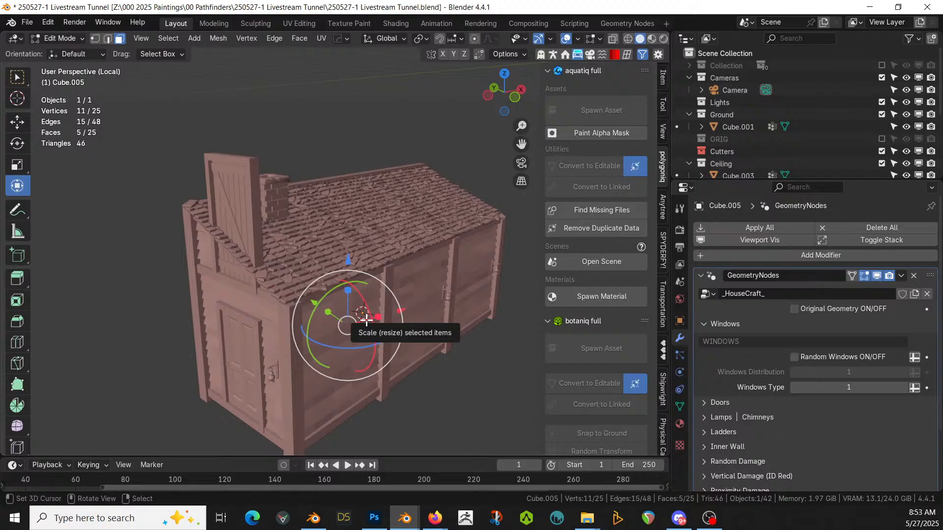
left_click(793, 309)
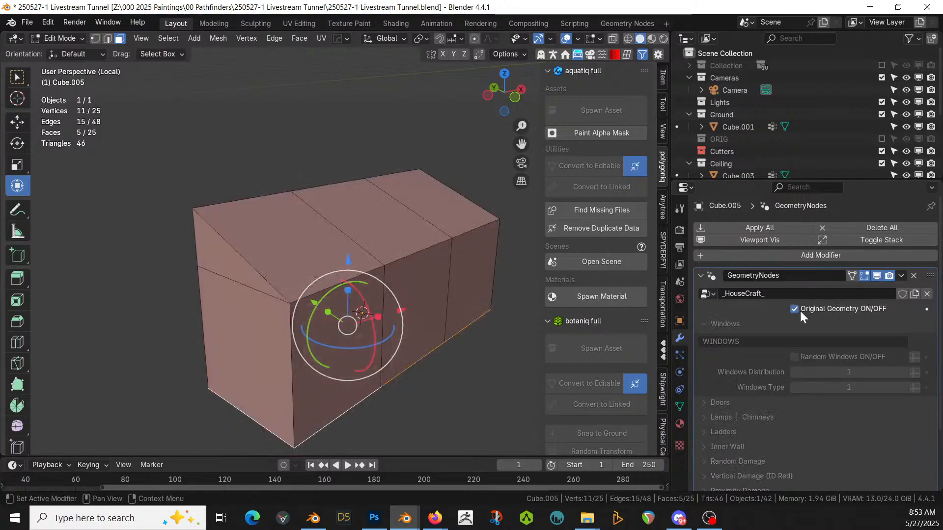
key("a")
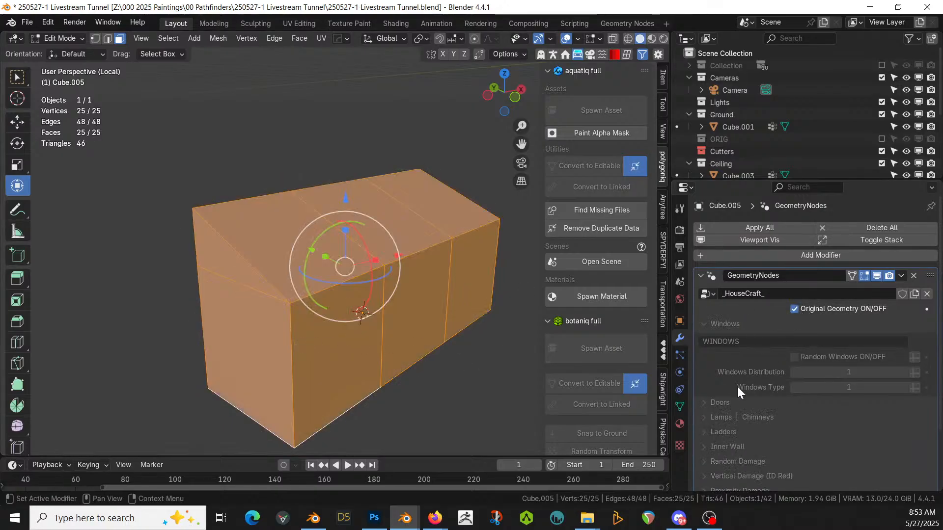
left_click(680, 422)
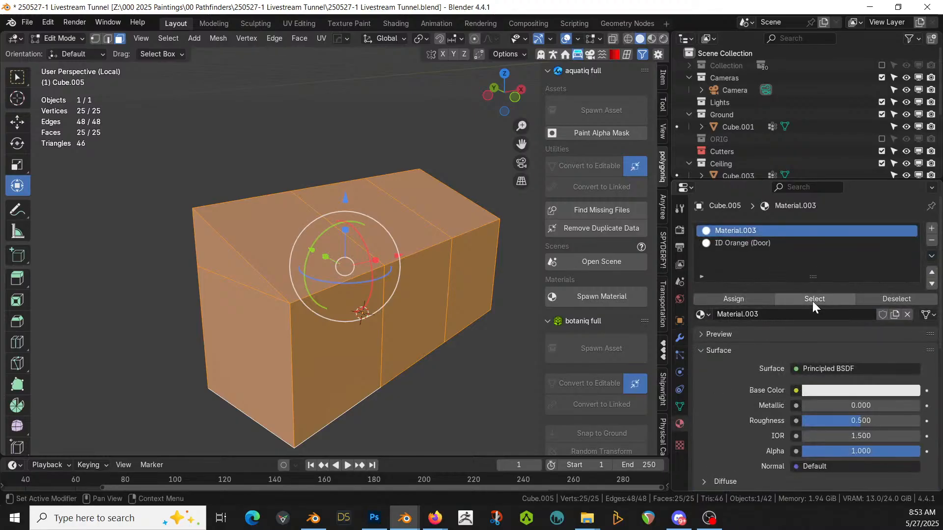
left_click(274, 323)
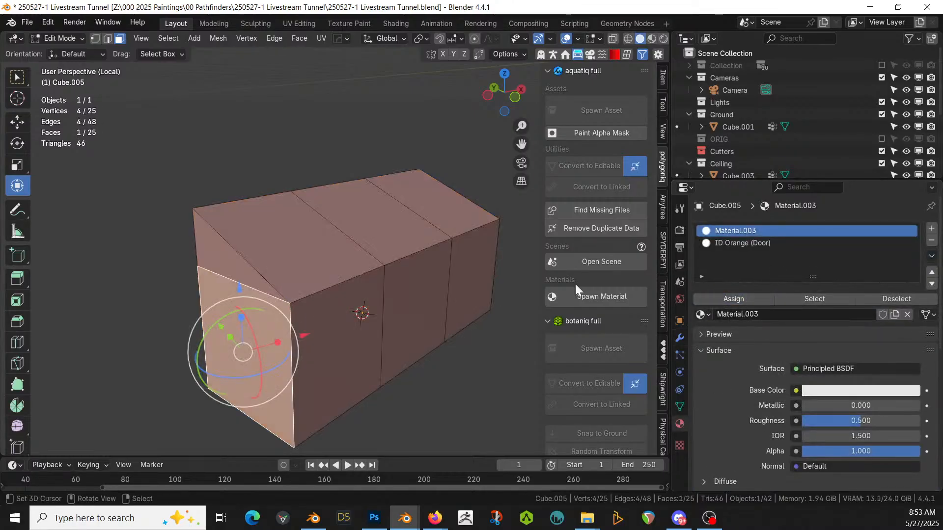
left_click(756, 242)
left_click(736, 303)
- Leave mesh editing, turn off Original Geometry, and show the house with the full scene to check it on the platform
key("Tab")
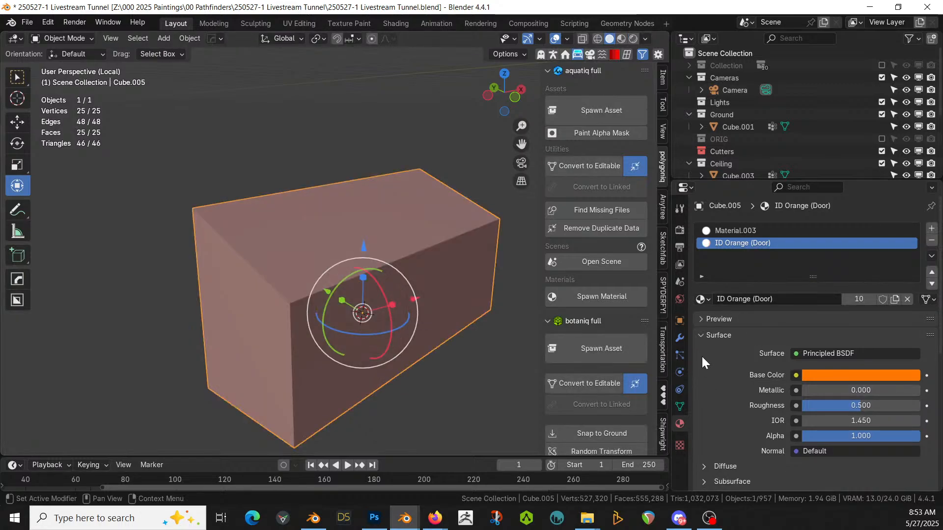
left_click(680, 338)
left_click(794, 309)
key("KP_Divide")
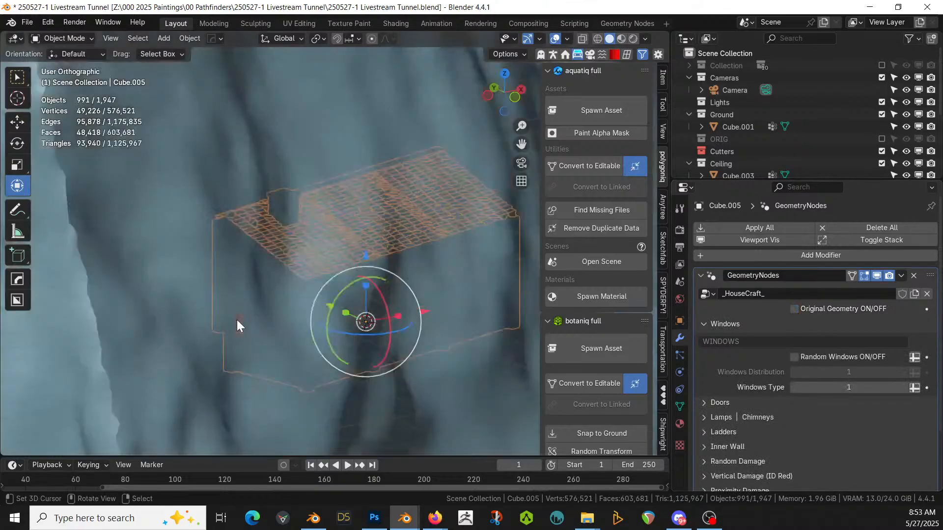
middle_click_drag(253, 304, 287, 197)
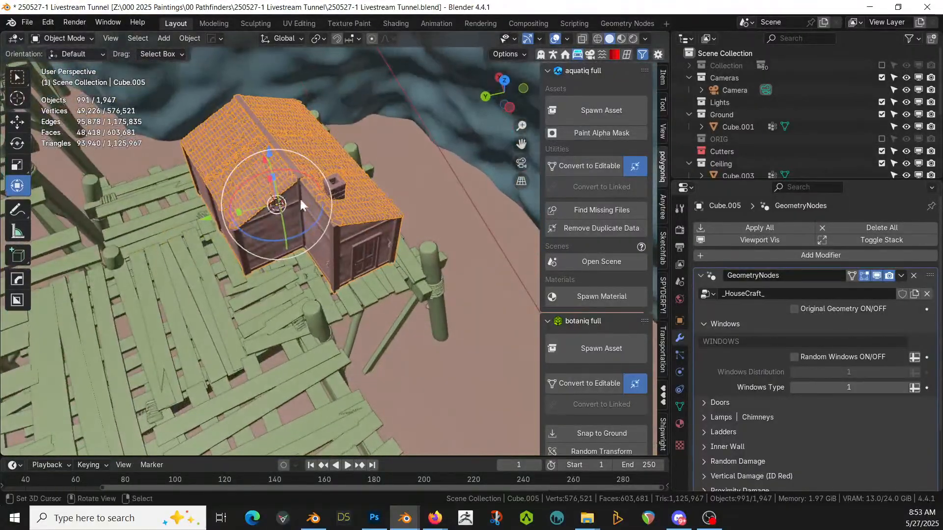
- Turn on Original Geometry and assign ID Orange (Door) to the extended section's inner side wall facing the platform
key("Tab")
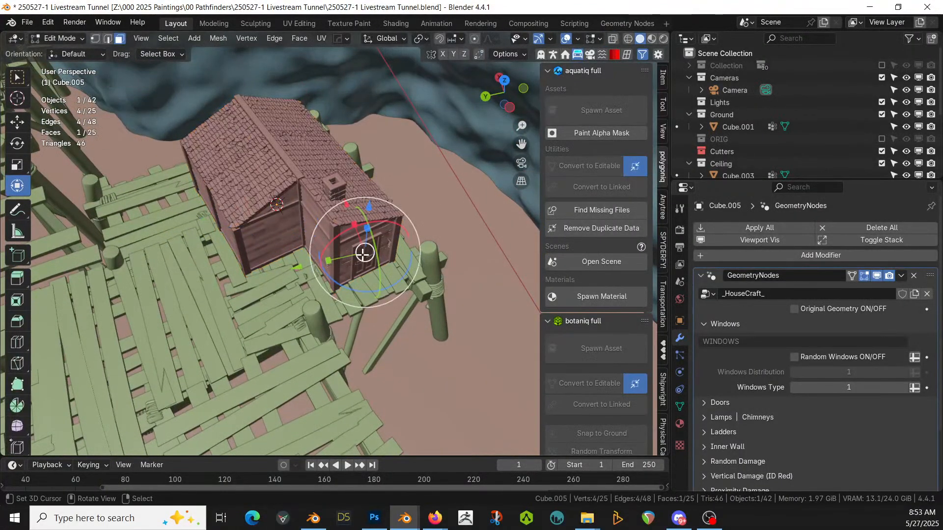
key("Tab")
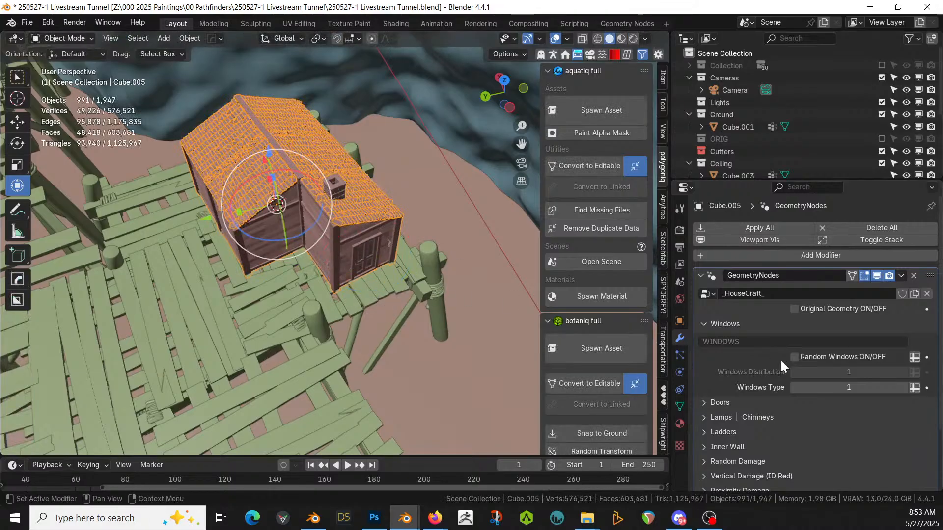
left_click(801, 312)
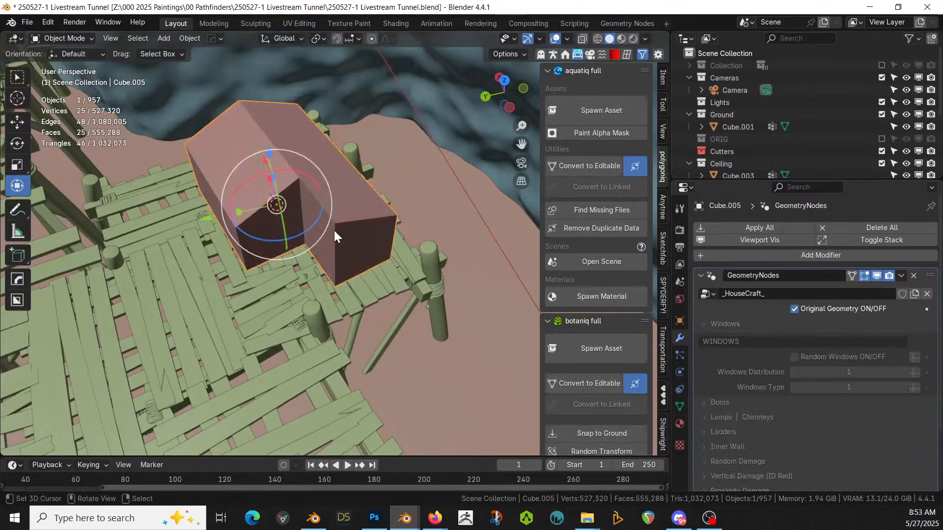
key("Tab")
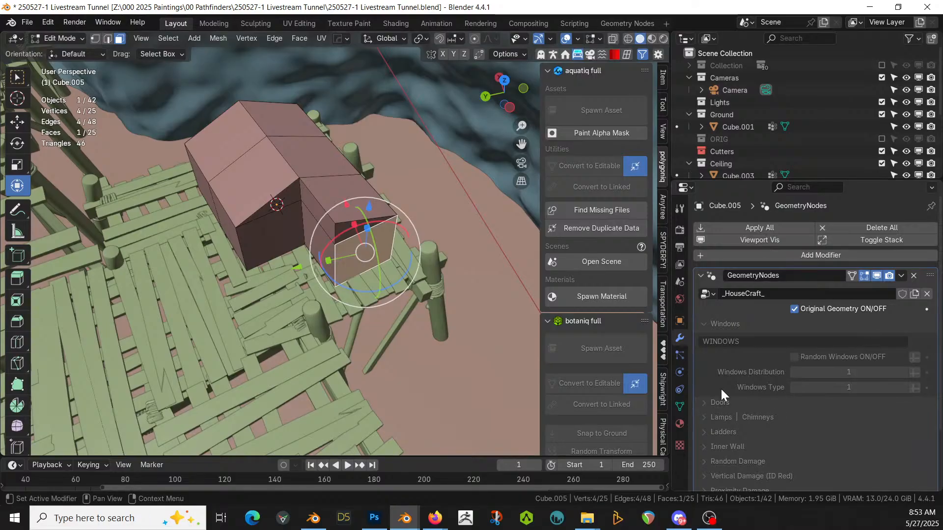
left_click(680, 423)
left_click(741, 231)
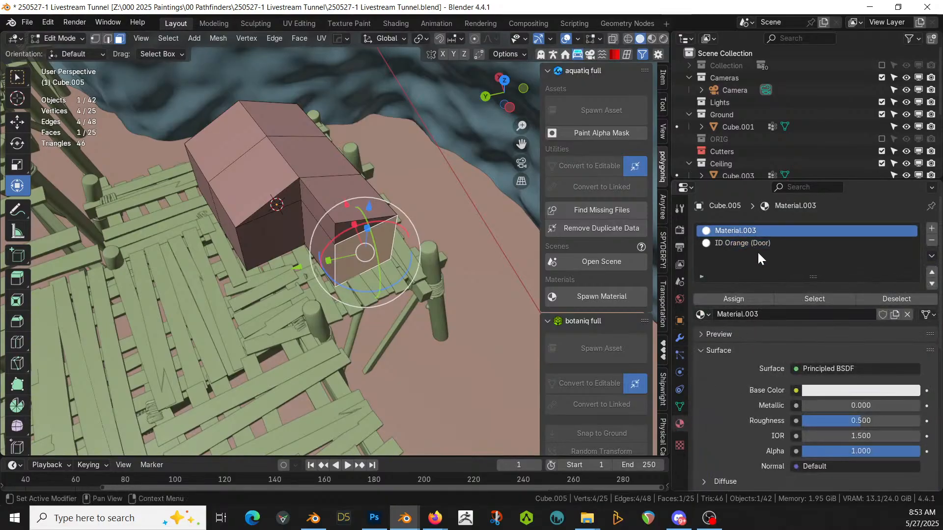
left_click(320, 242)
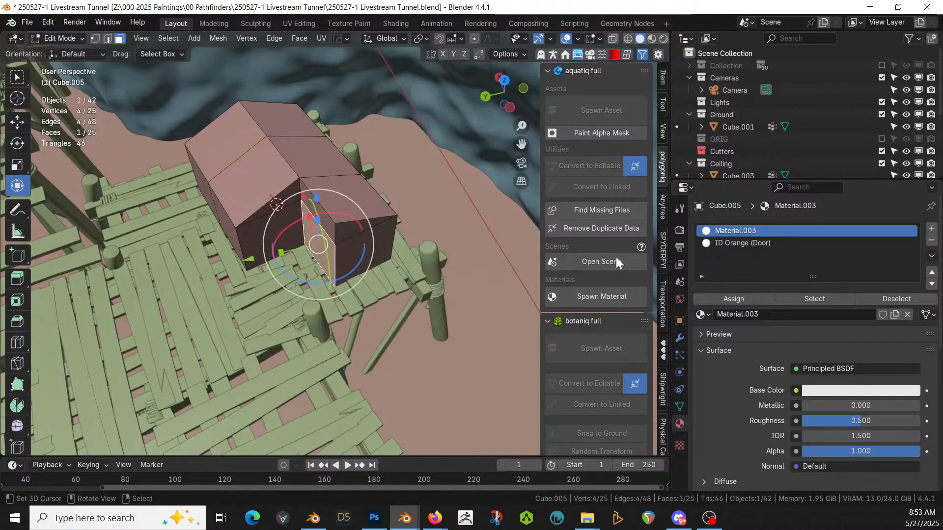
left_click(769, 243)
left_click(736, 296)
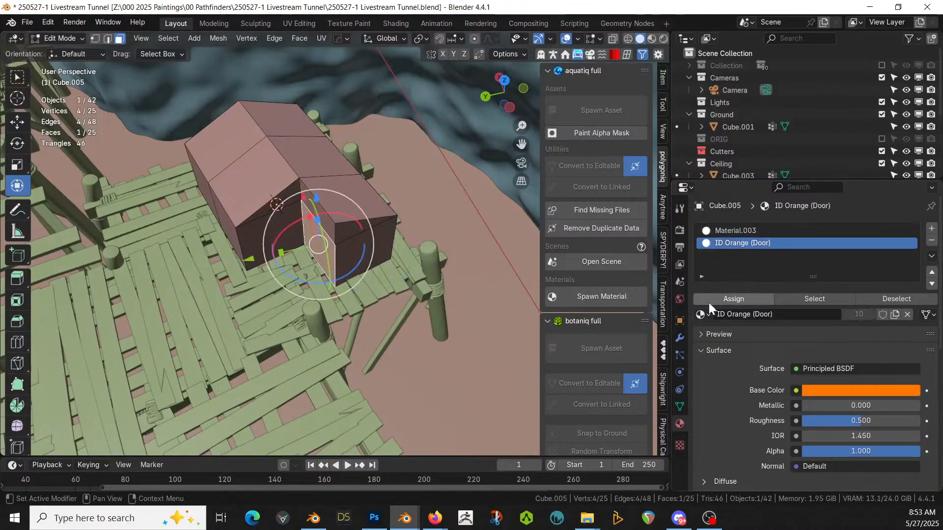
middle_click_drag(440, 311, 274, 167)
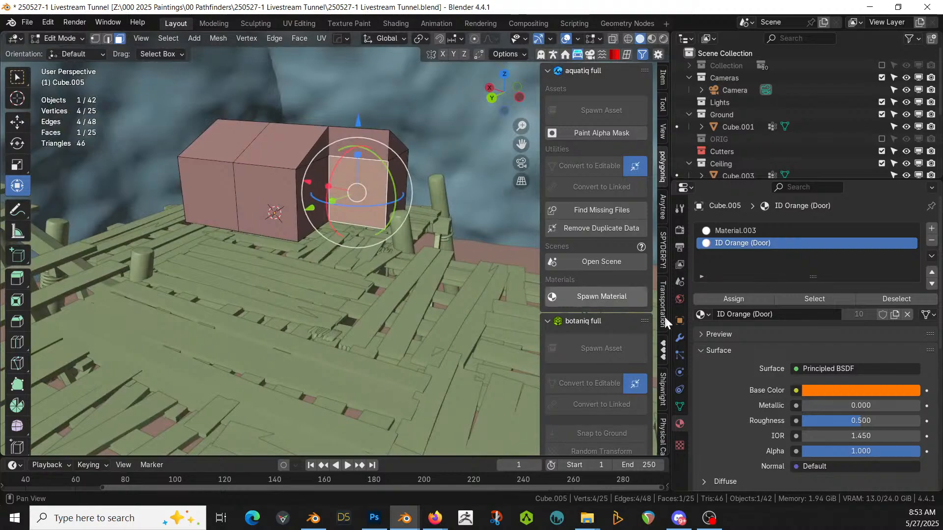
- Leave mesh editing and turn off Original Geometry to show the generated house with its newly assigned door wall
left_click(681, 337)
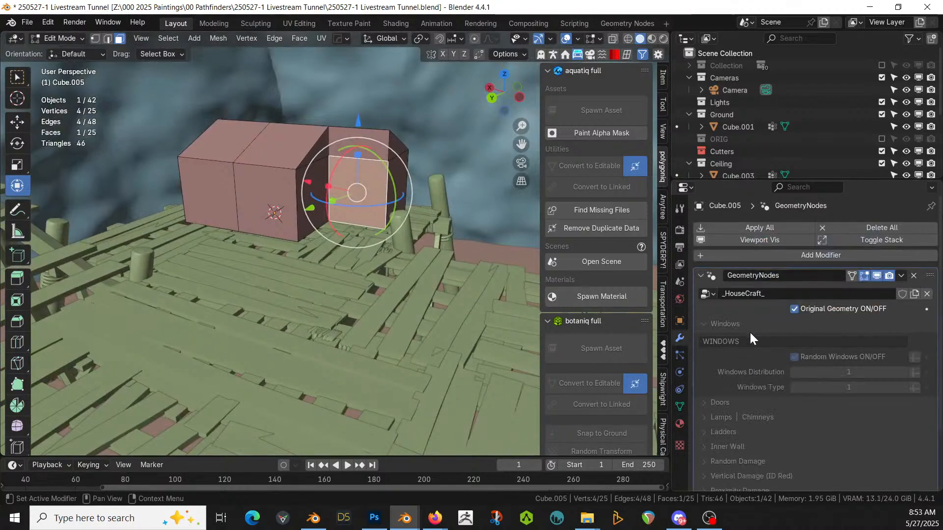
key("Tab")
key("Tab")
key("Tab")
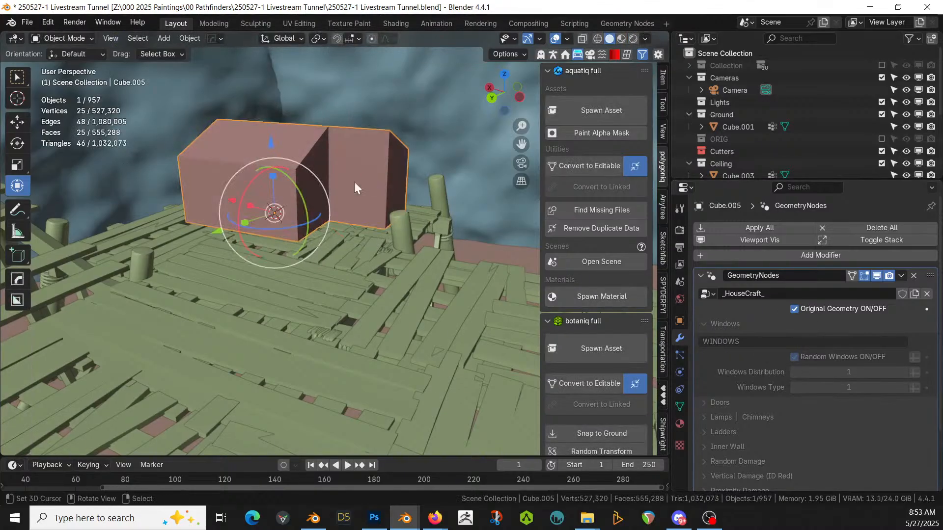
key("Tab")
key("Tab")
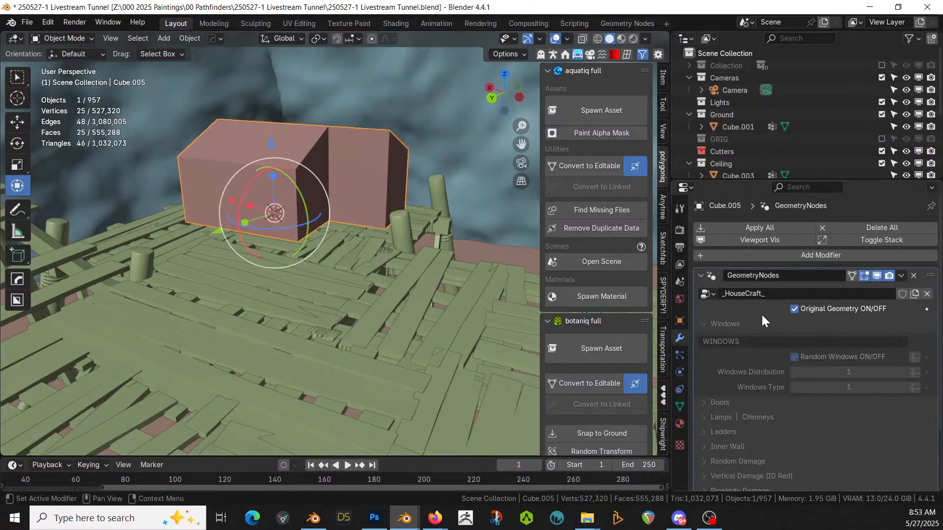
scroll(793, 335, "down", 1)
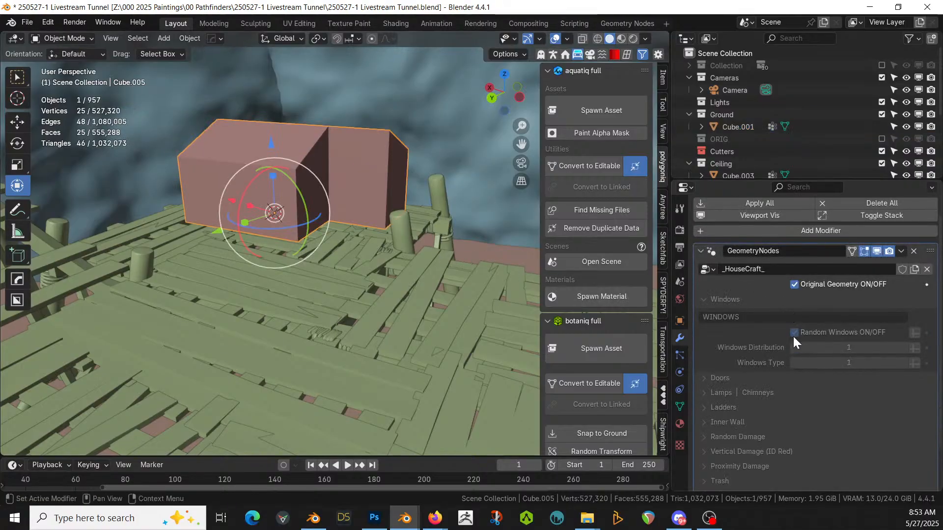
left_click(796, 285)
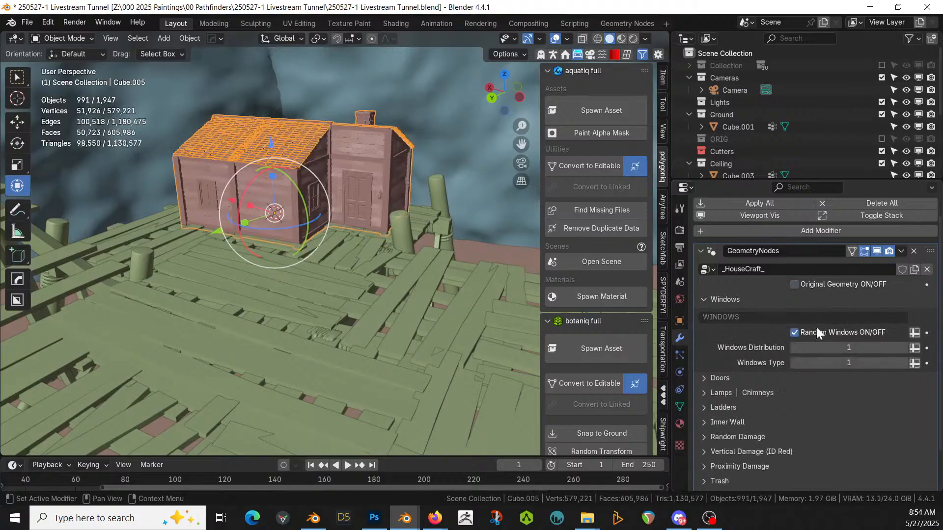
- Turn off Random Chimney in the house's Lamps and Chimneys settings and check the roof
left_click(706, 393)
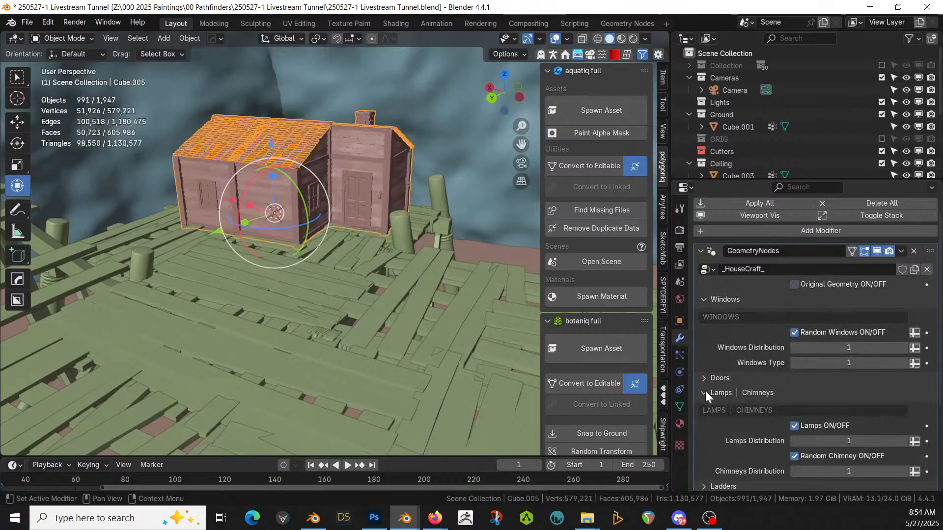
left_click(794, 456)
middle_click_drag(289, 217, 318, 223)
scroll(323, 250, "down", 3)
- Turn on Random Damage for the house
scroll(864, 411, "down", 5)
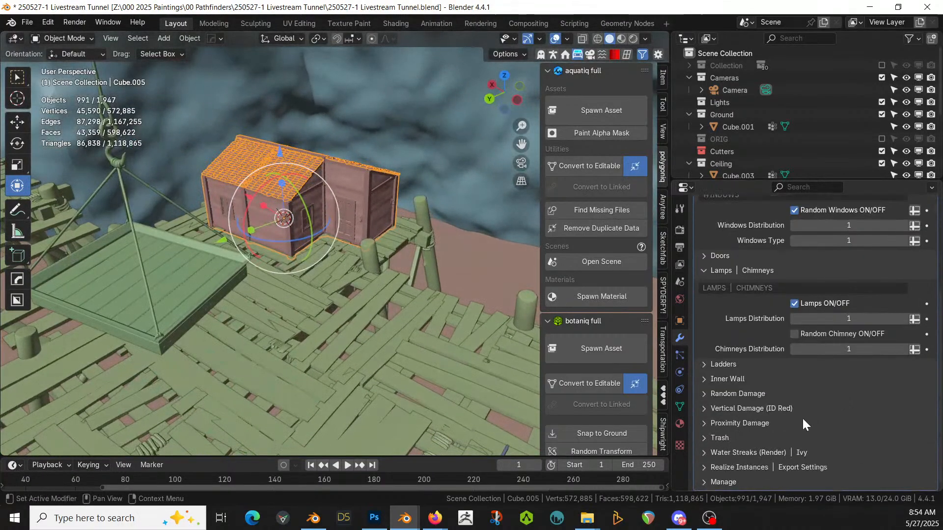
left_click(703, 393)
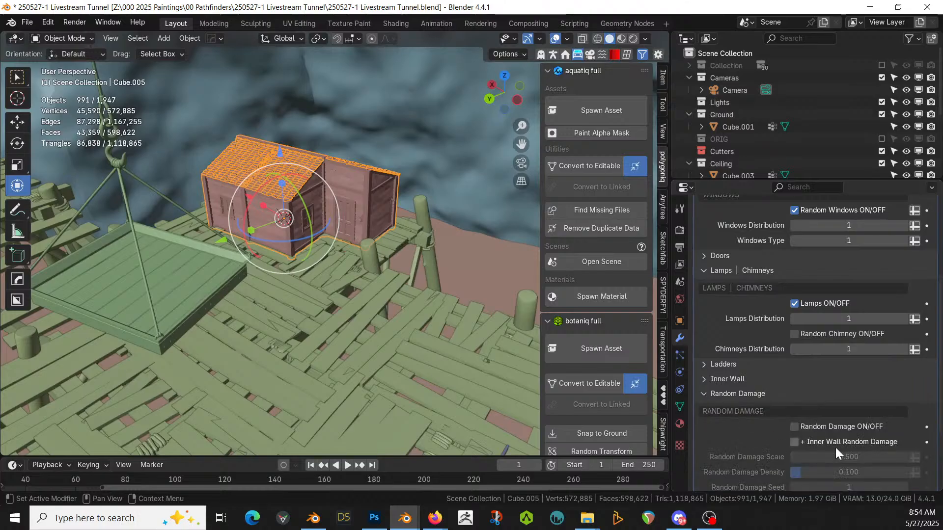
left_click(795, 426)
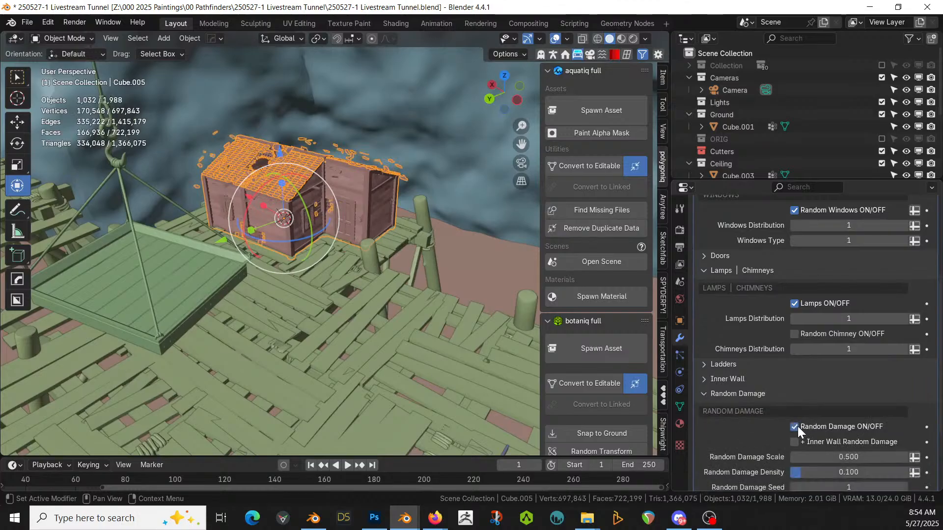
- Reveal the house's Trash settings and move the platform object into a new collection named Platform
scroll(808, 443, "down", 4)
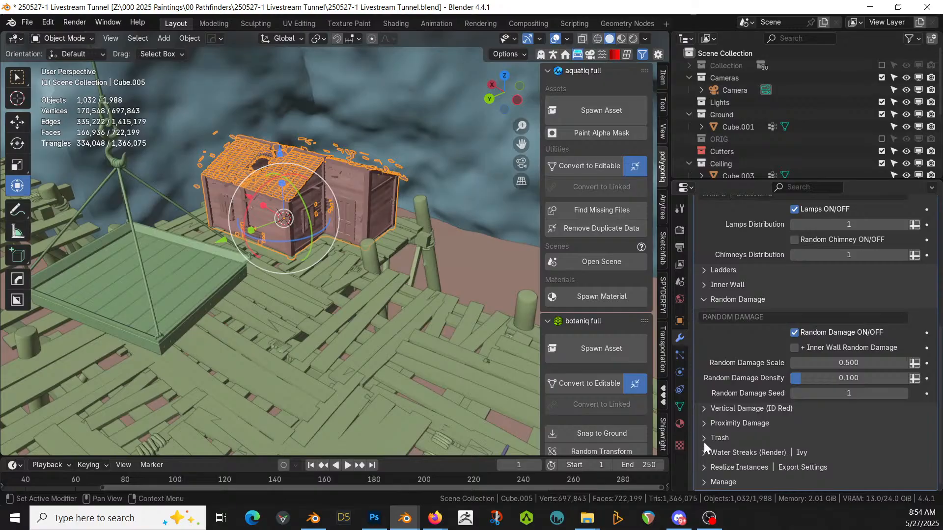
left_click(705, 439)
scroll(828, 452, "down", 3)
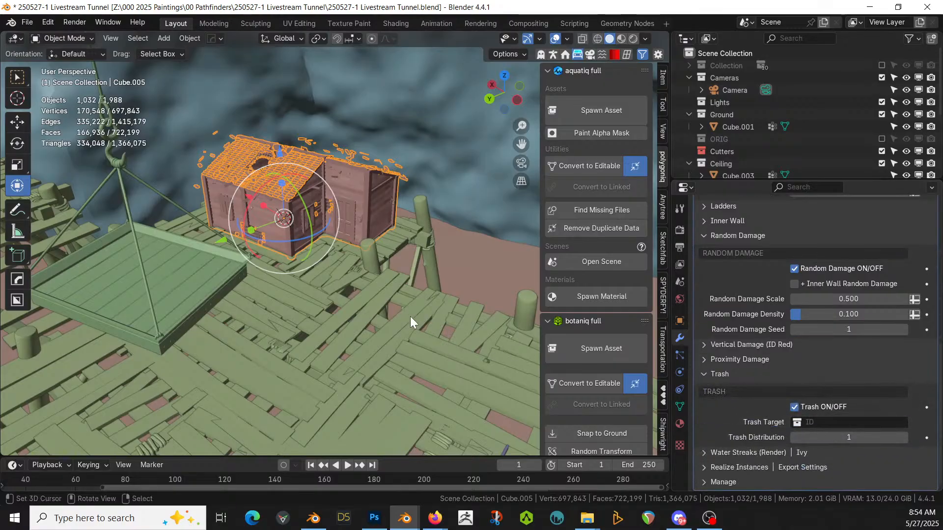
left_click(373, 302)
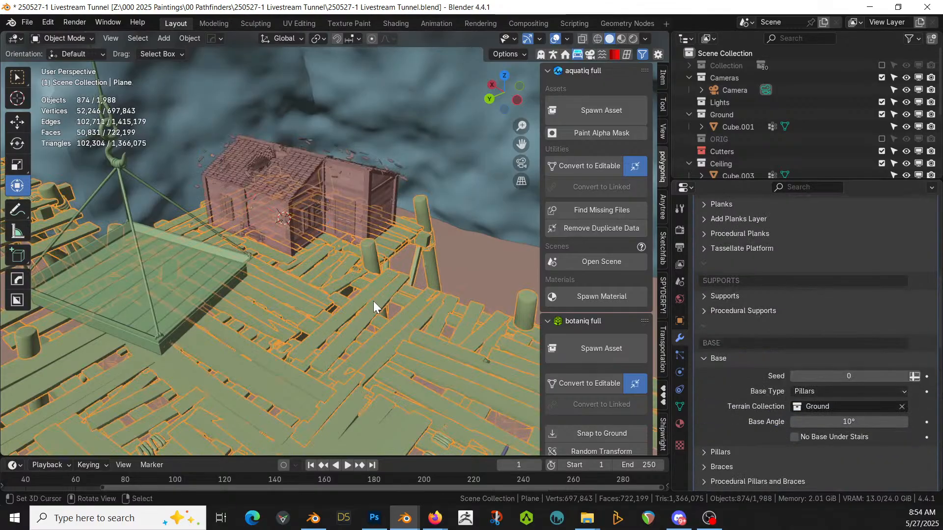
key("m")
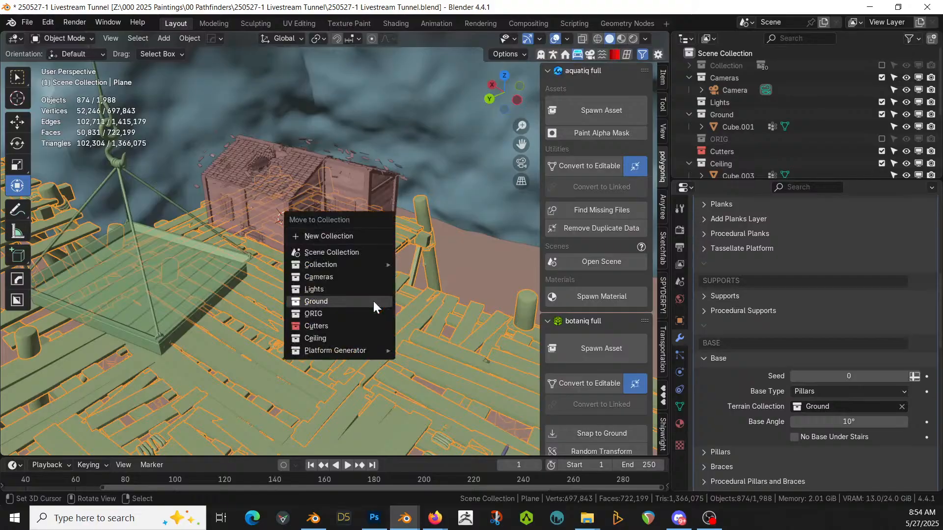
left_click(324, 238)
type("Platform")
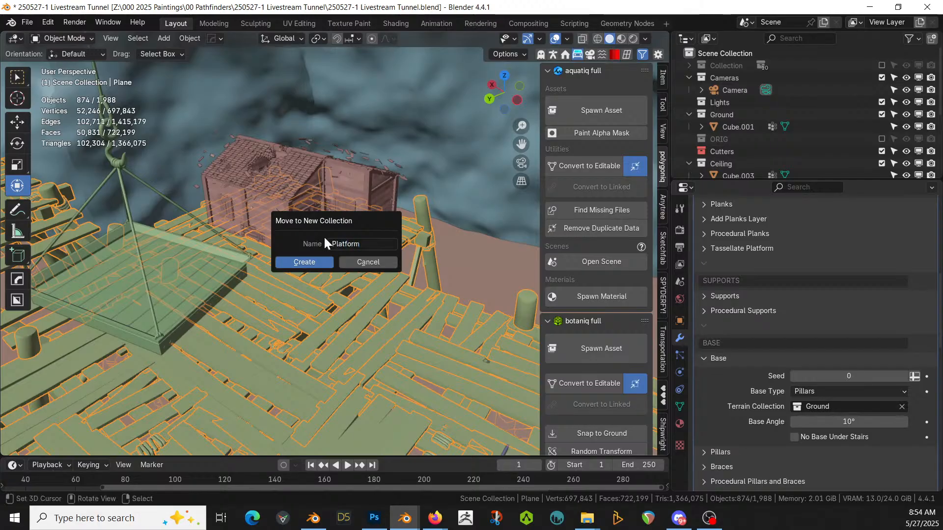
key("Return")
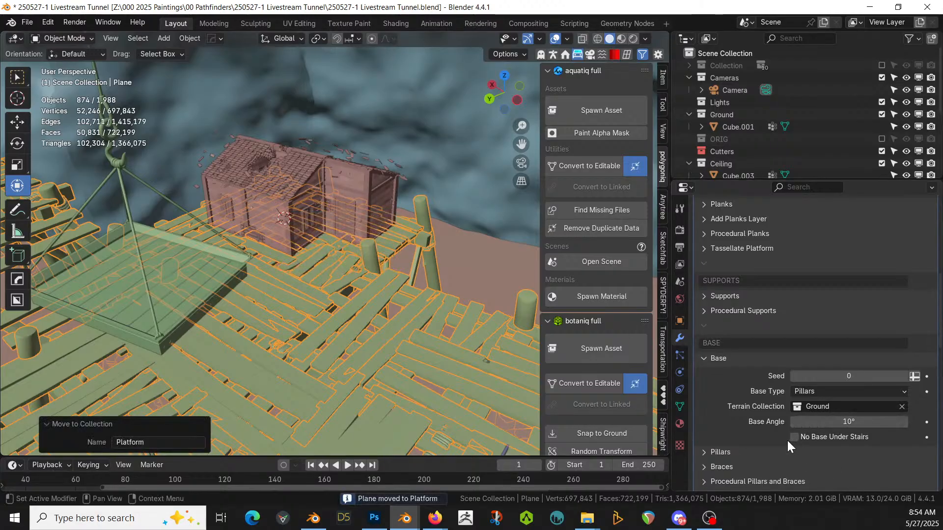
- Set the house's Trash Target to the Platform collection and turn Trash off
left_click(292, 160)
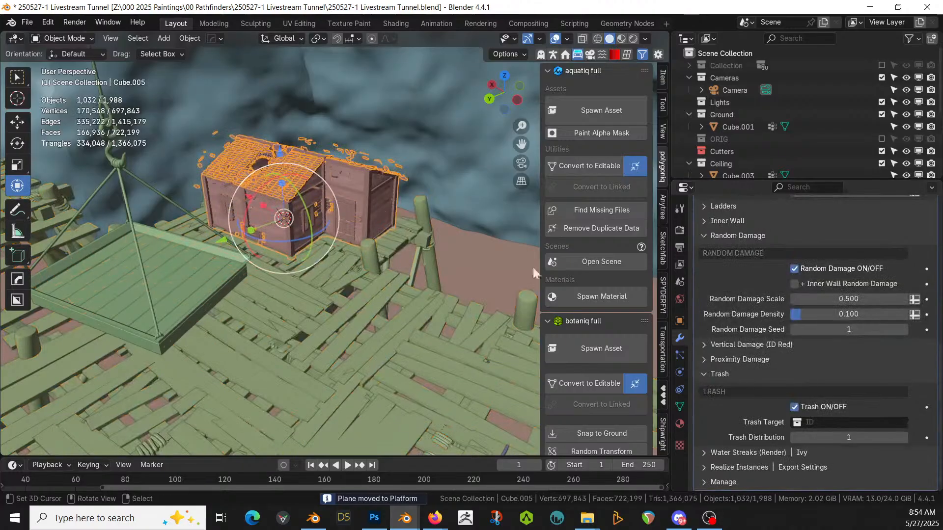
left_click(800, 422)
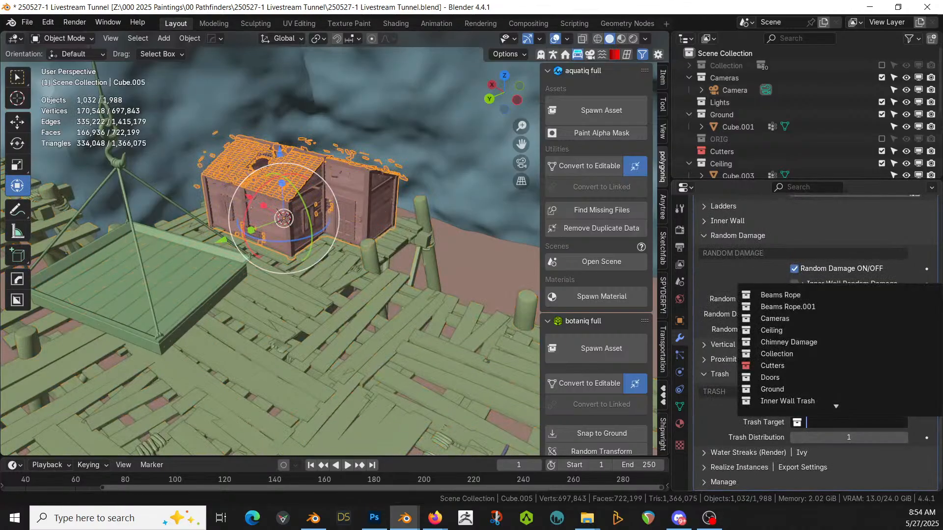
type("pla")
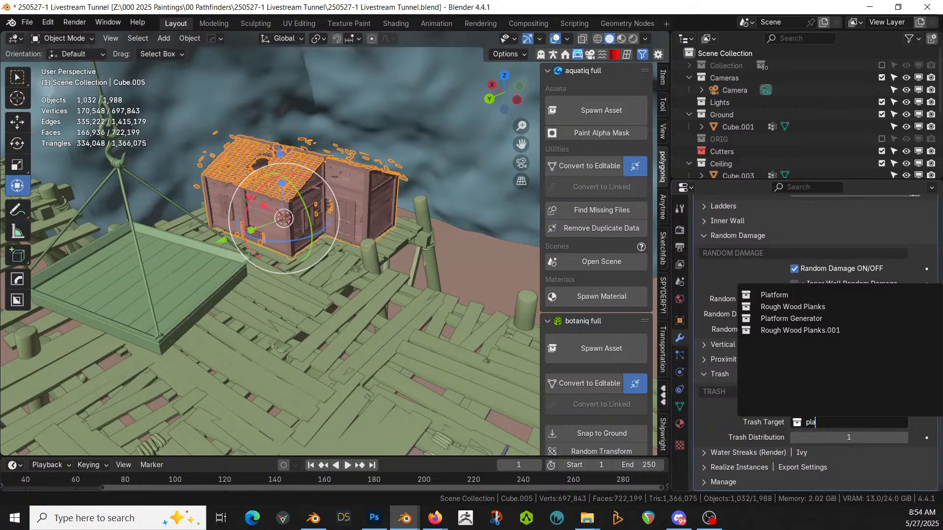
left_click(781, 295)
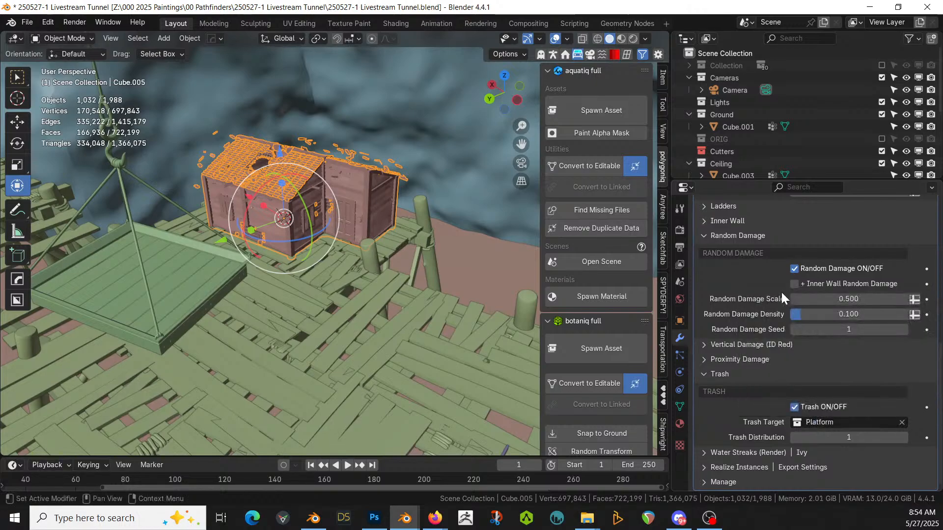
left_click(794, 407)
- Set the house's Random Damage Density to 0.3
scroll(379, 331, "up", 3)
middle_click_drag(379, 331, 330, 325)
scroll(817, 342, "up", 3)
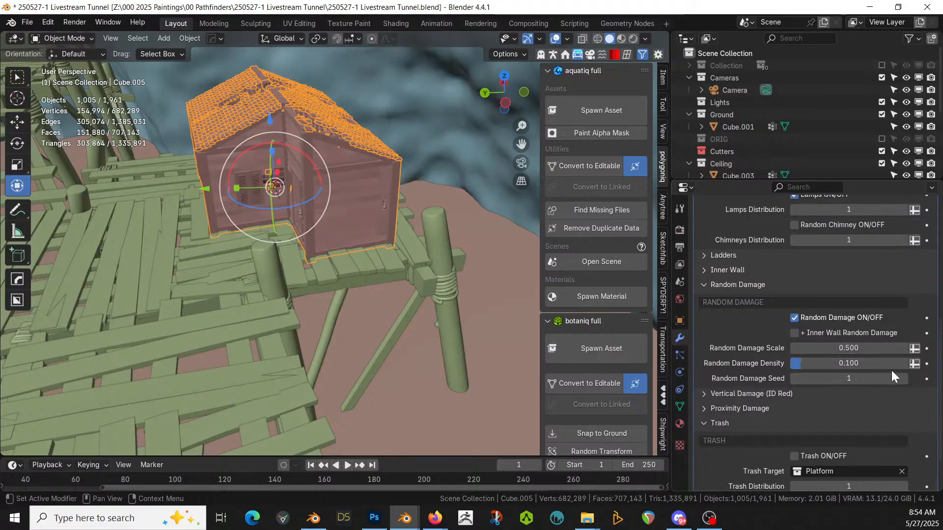
left_click(861, 361)
key("BackSpace")
type(".3")
key("Return")
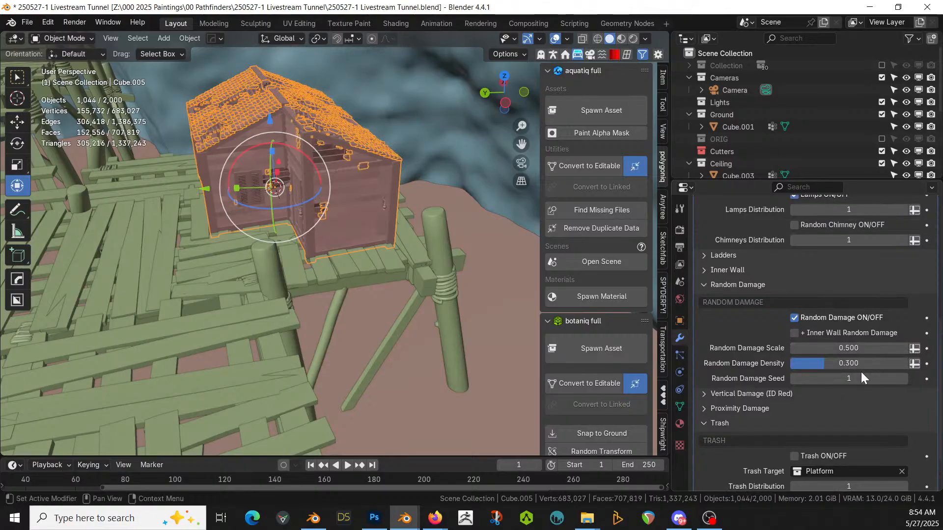
- Raise the house's Random Damage Density to 0.5 and inspect the damaged walls and roof
left_click(858, 364)
key("BackSpace")
type(".5")
key("Return")
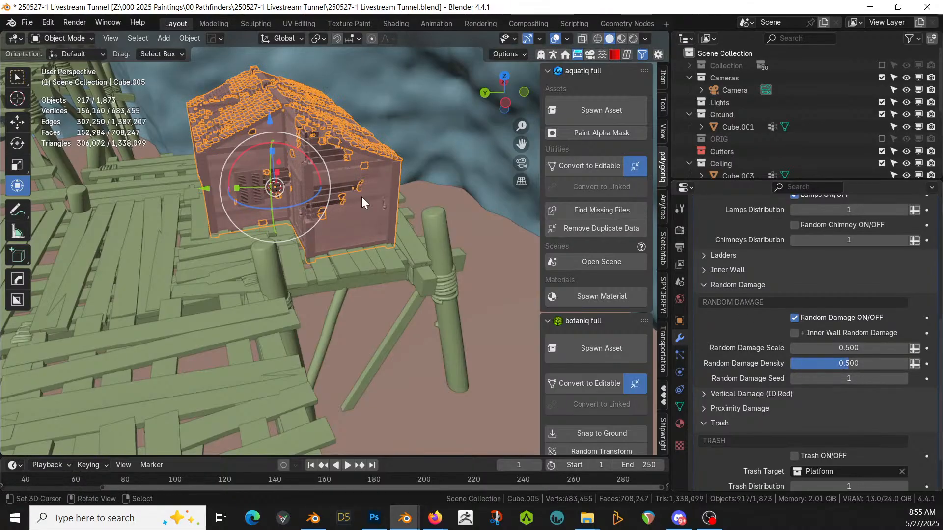
middle_click_drag(480, 234, 220, 182)
middle_click_drag(259, 172, 282, 203)
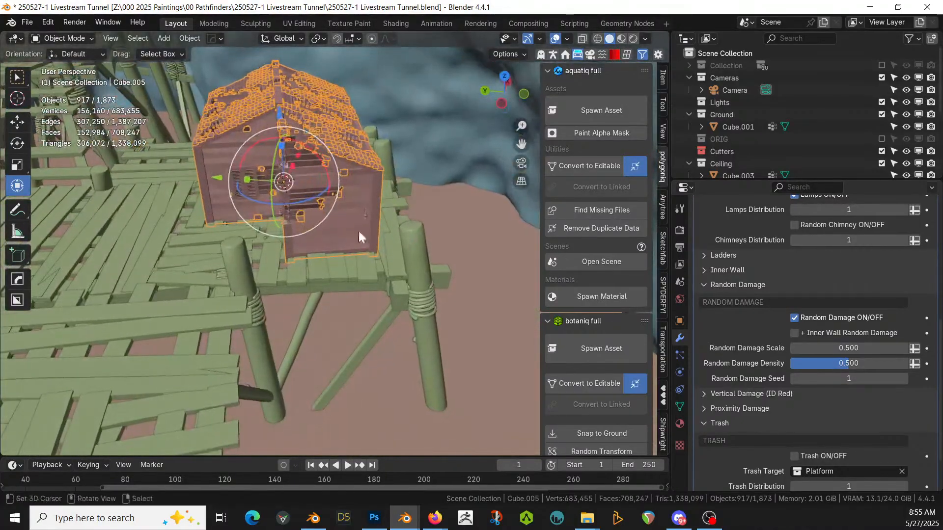
- Set the house's Random Damage Density to 0.8 and inspect the damage from the platform side
left_click(842, 362)
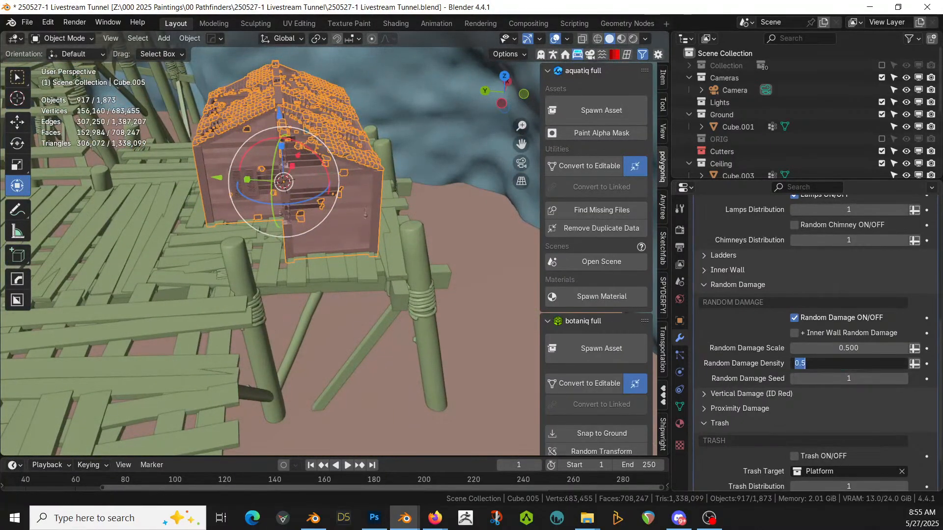
type(".8")
key("Return")
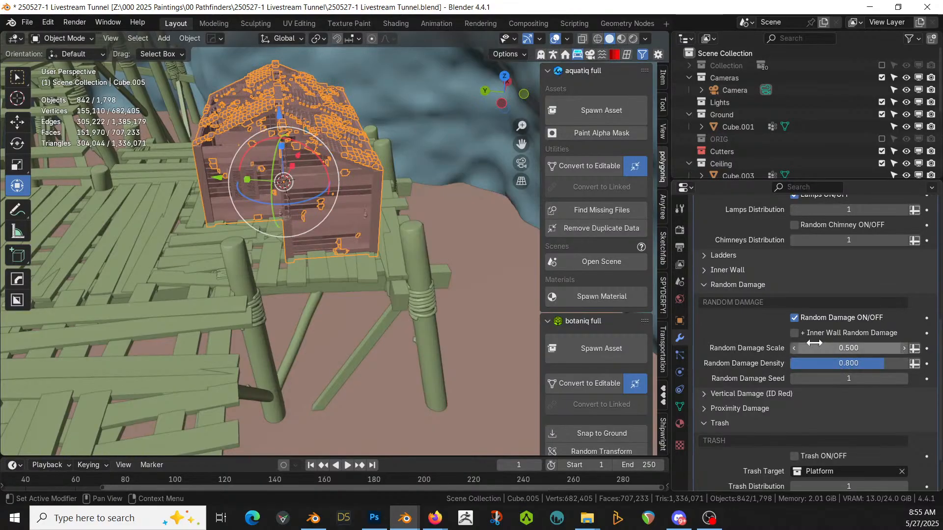
middle_click_drag(485, 245, 289, 191)
- Set the house's Water Streaks to 1.000 and save the file
scroll(818, 417, "down", 2)
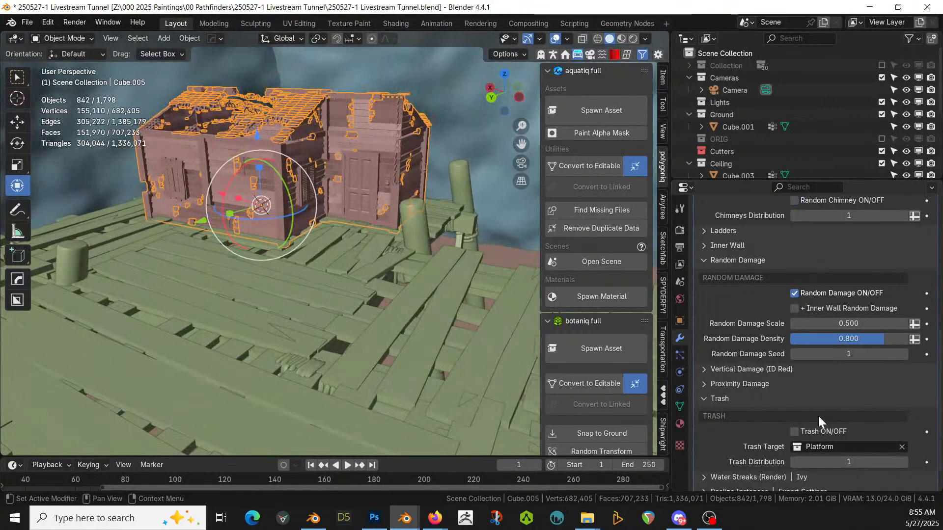
left_click(704, 451)
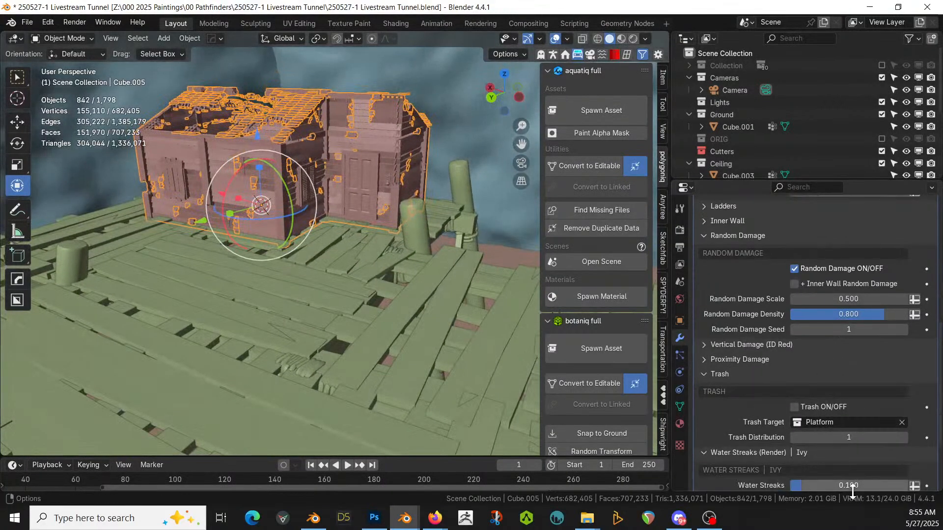
scroll(841, 465, "down", 2)
left_click_drag(798, 428, 909, 436)
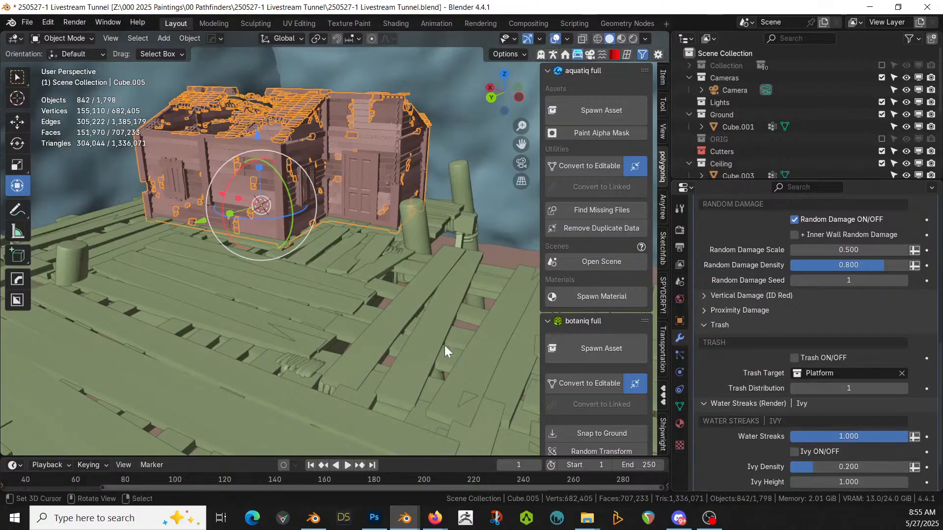
mouse_move(318, 169)
middle_mouse_down()
mouse_move(301, 225)
mouse_move(344, 251)
middle_mouse_up()
key("ctrl+s")
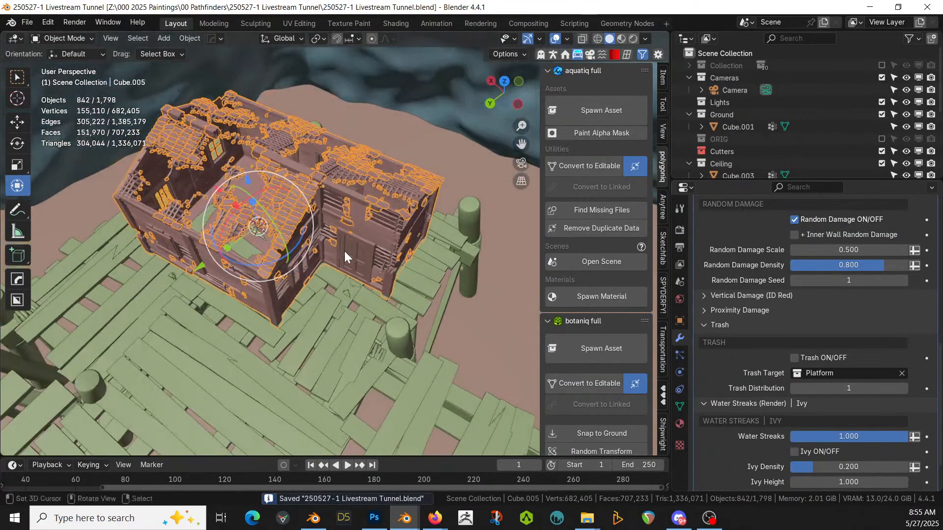
- Check the damaged house and platform in rendered shading, deselect the house, and return to solid shading
key("z")
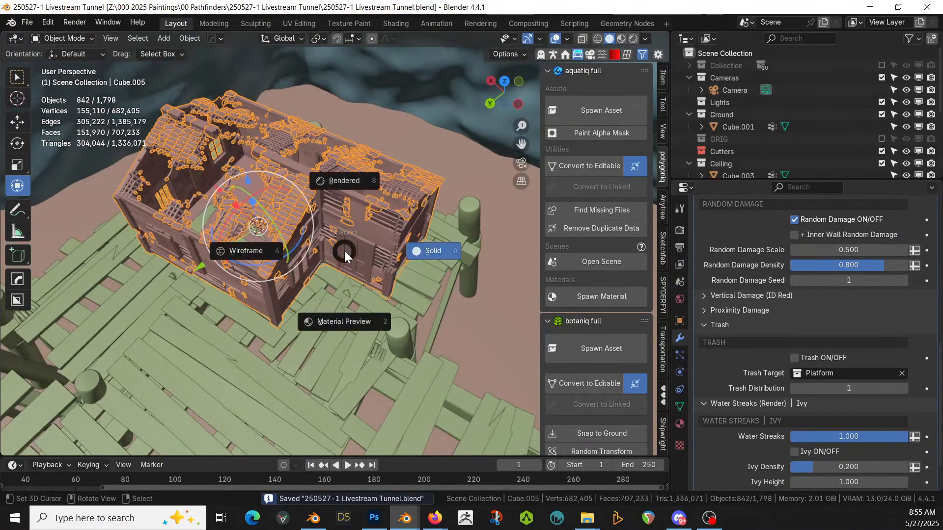
key("4")
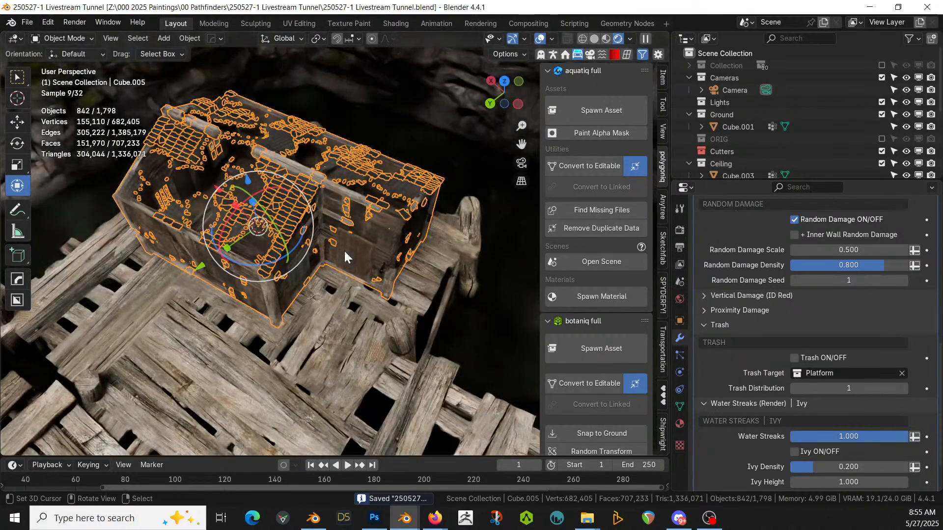
left_click(351, 280)
middle_click_drag(351, 281, 441, 174)
left_click(384, 262)
key("z")
key("6")
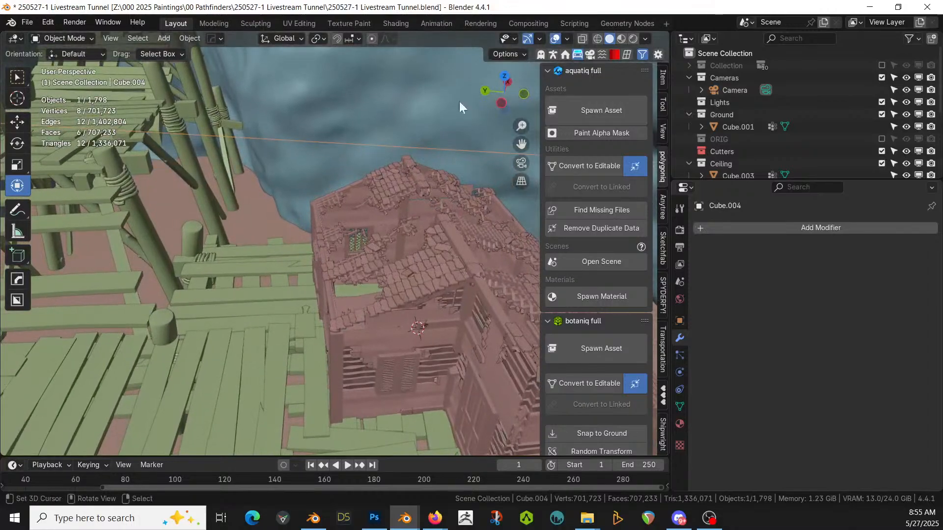
- Place the KB3D_MDV_PropWheelbarrow_A_Main and KB3D_MDV_PropTable_A_Main assets on the platform near the large wooden wheel, and look from above
middle_click_drag(321, 69, 560, 243)
mouse_move(130, 370)
left_mouse_down()
mouse_move(157, 423)
mouse_move(238, 306)
left_mouse_up()
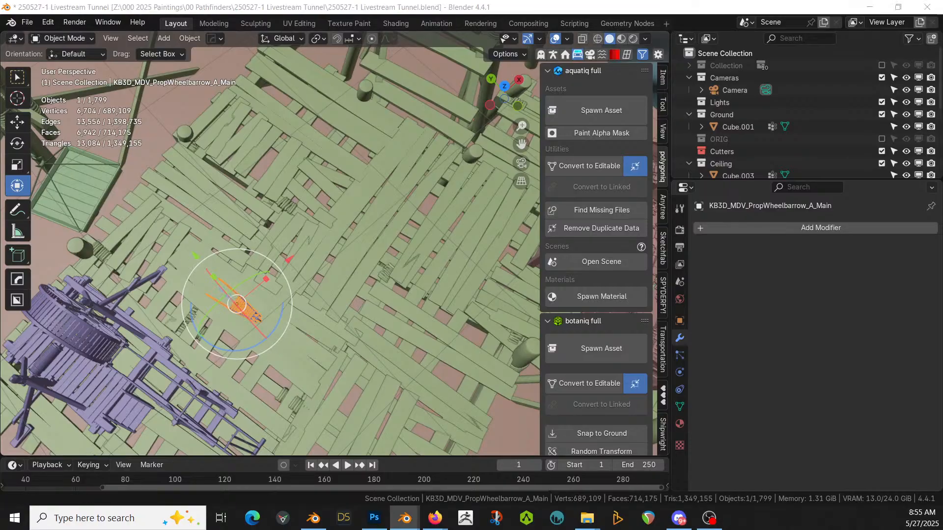
mouse_move(454, 236)
left_mouse_down()
mouse_move(400, 249)
mouse_move(366, 235)
mouse_move(282, 361)
mouse_move(291, 364)
left_mouse_up()
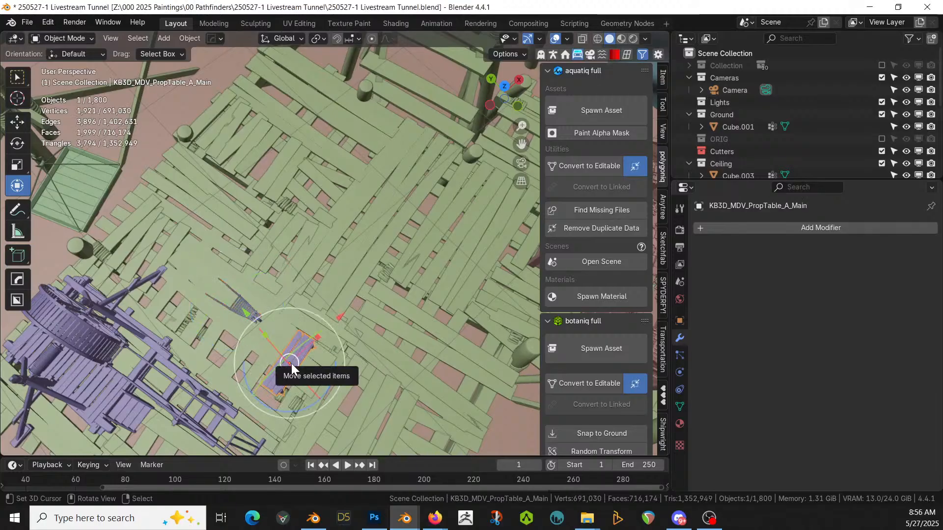
key("KP_7")
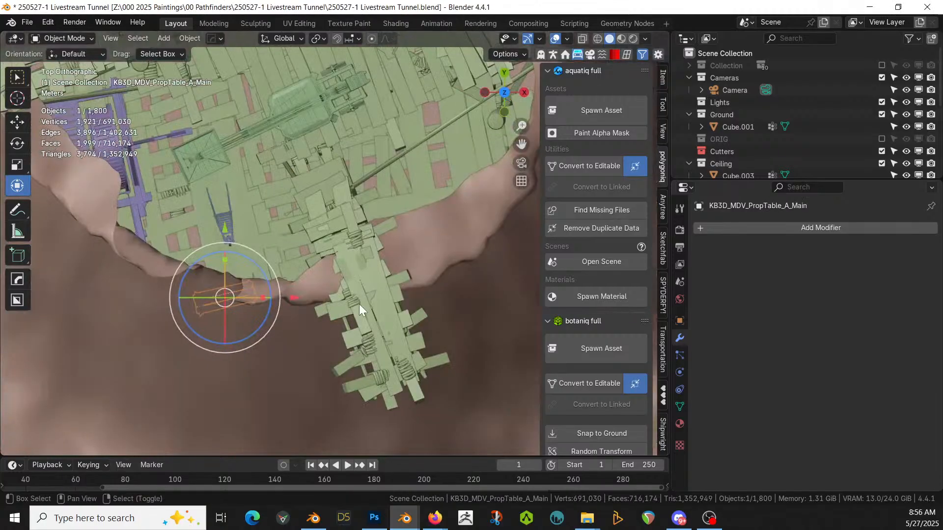
- Rotate the table about -73.5° around the Z axis and move it about 0.56 m along X on the platform
middle_click_drag(356, 313, 299, 302)
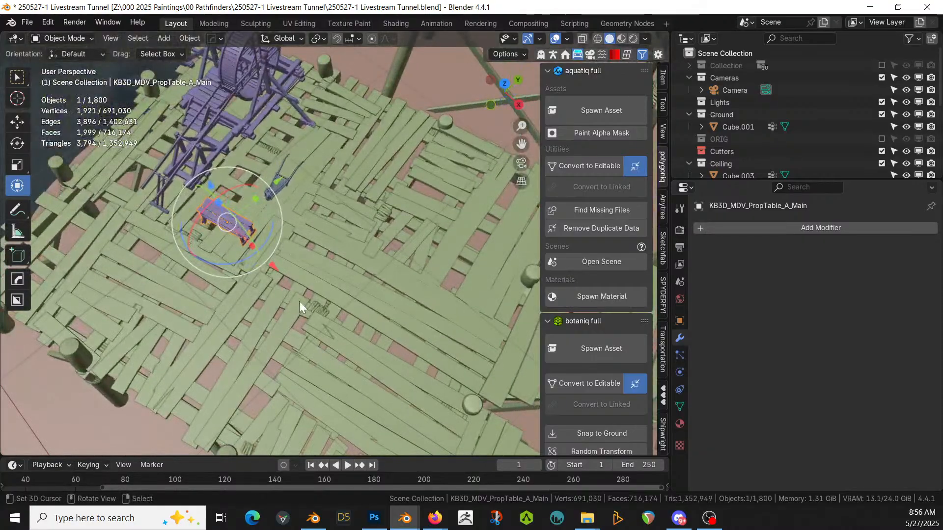
key("r")
key("z")
left_click(178, 302)
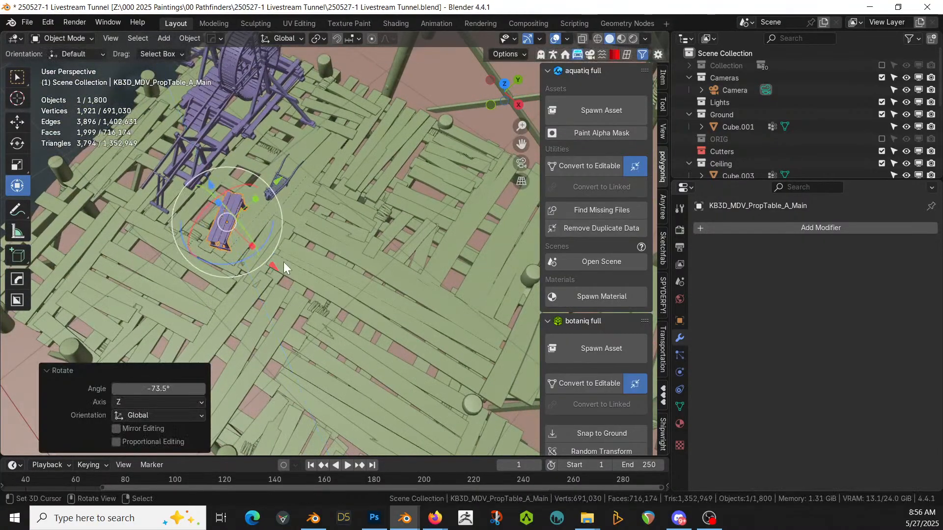
key("g")
key("x")
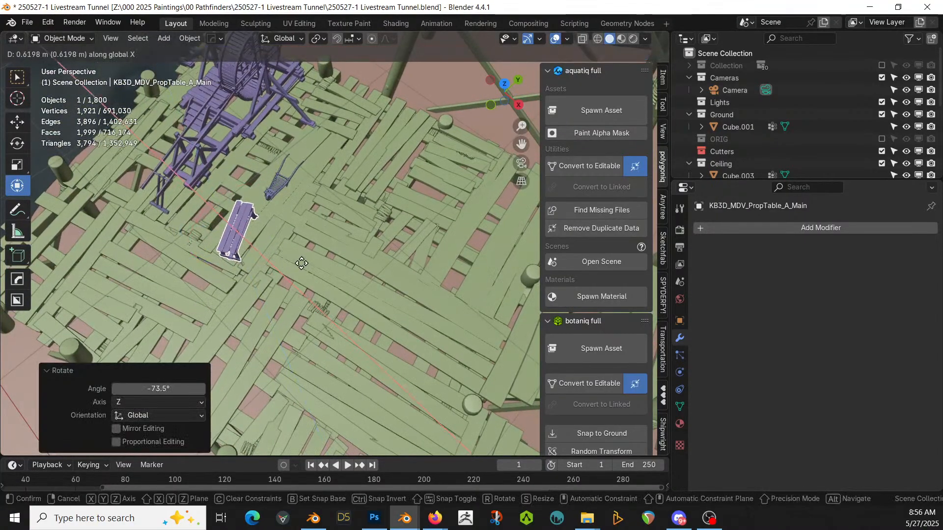
left_click(300, 263)
middle_click_drag(300, 261, 304, 178)
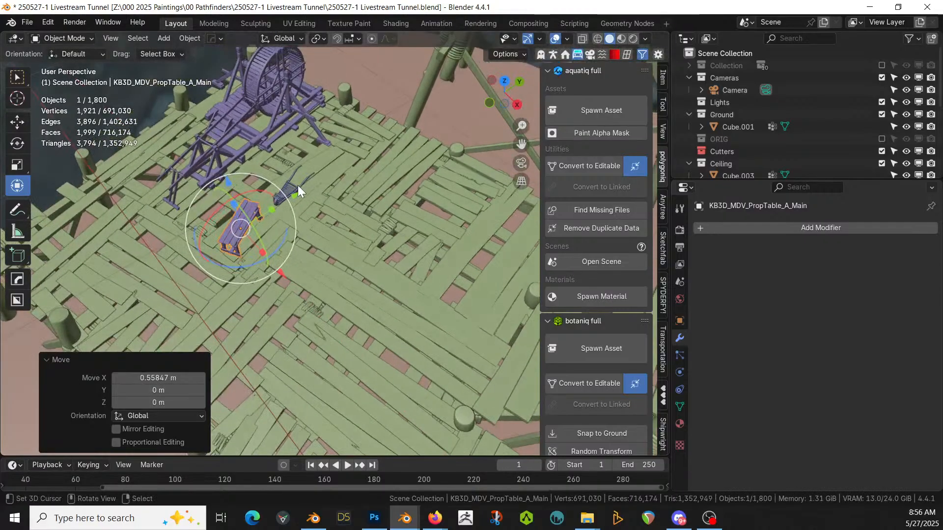
- Rotate the wheelbarrow beside the table about -21.5° around the Z axis
left_click(298, 184)
key("r")
key("z")
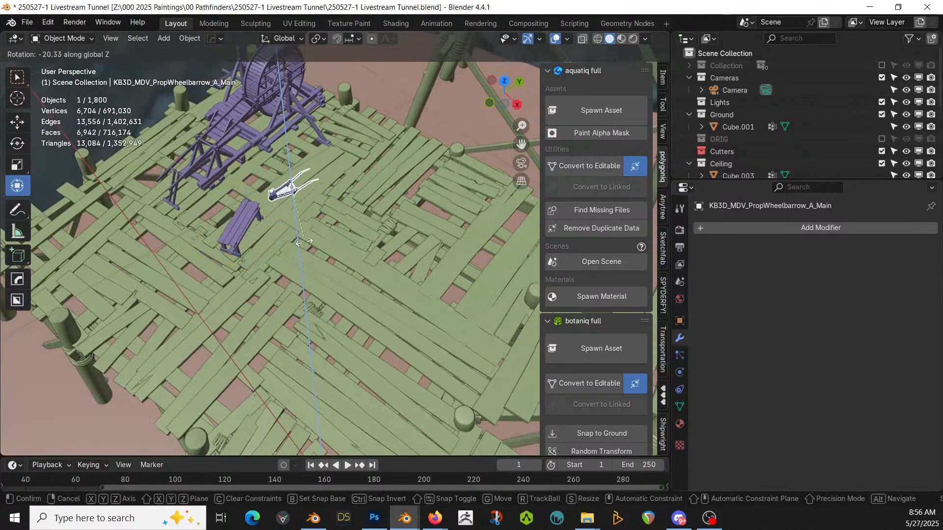
left_click(304, 241)
middle_click_drag(305, 243, 366, 236)
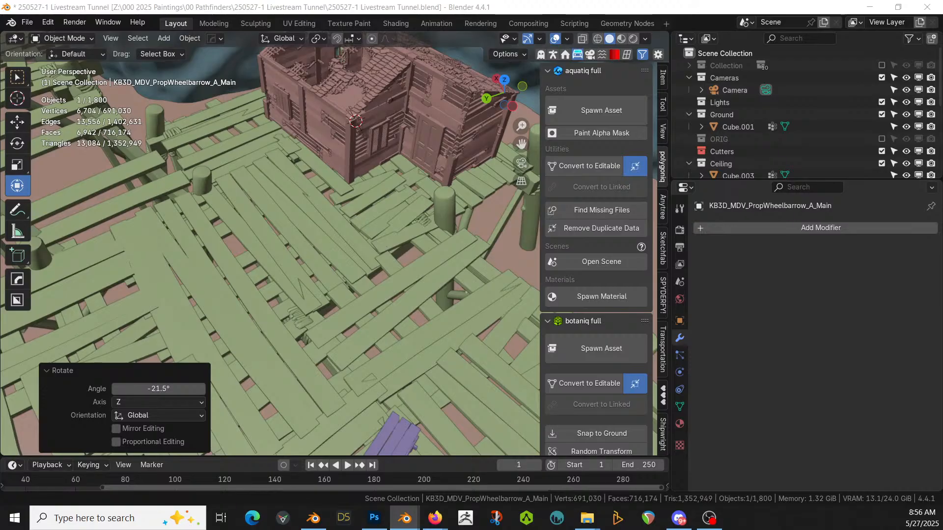
- Place the KB3D_MDV_PropOilJar_D_Main asset on the planks in front of the ruined house and add a linked copy beside it
left_click_drag(942, 74, 287, 169)
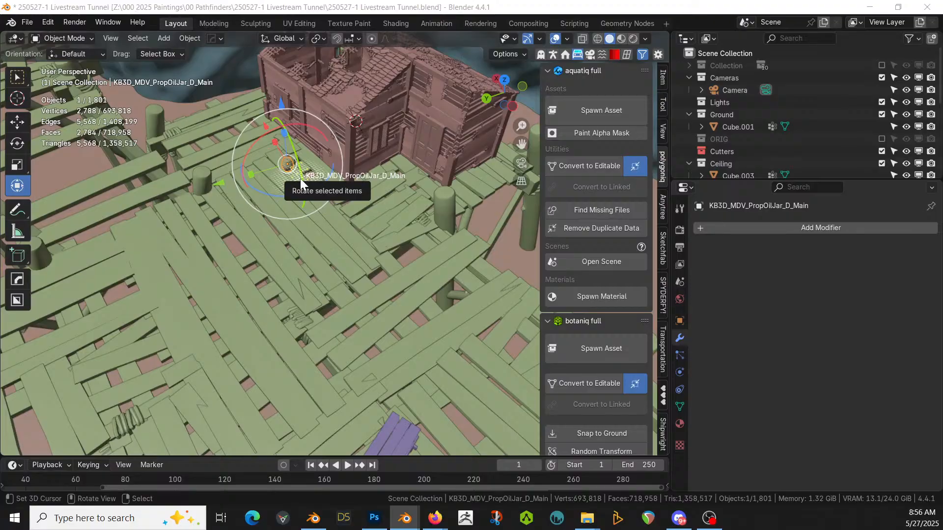
left_click_drag(301, 179, 301, 179)
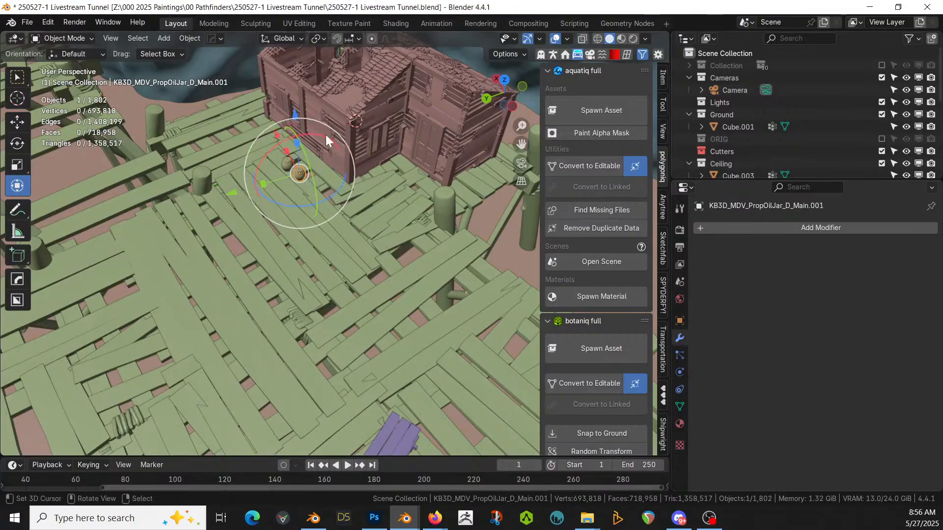
key("KP_Decimal")
middle_click_drag(269, 234, 258, 284)
scroll(258, 284, "down", 6)
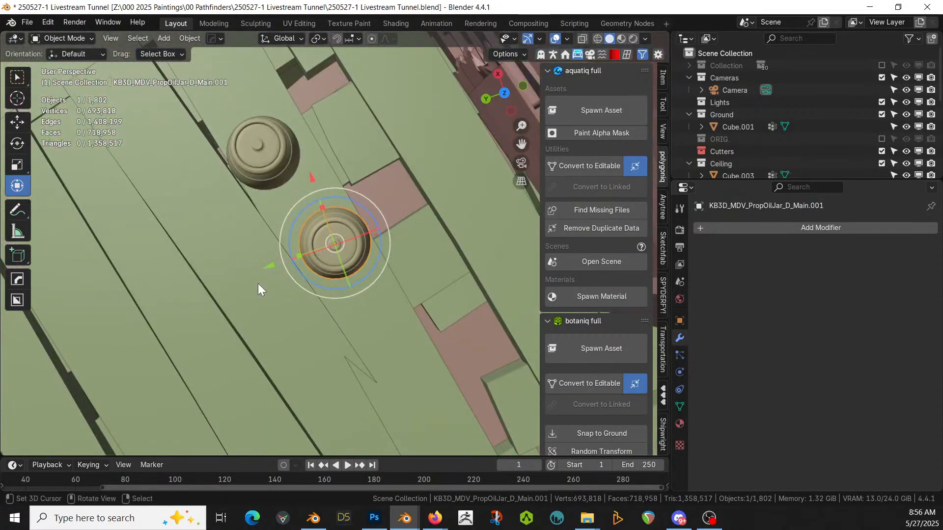
- Switch to the top view and exclude the Ceiling collection from the view layer
key("KP_7")
scroll(260, 279, "up", 3)
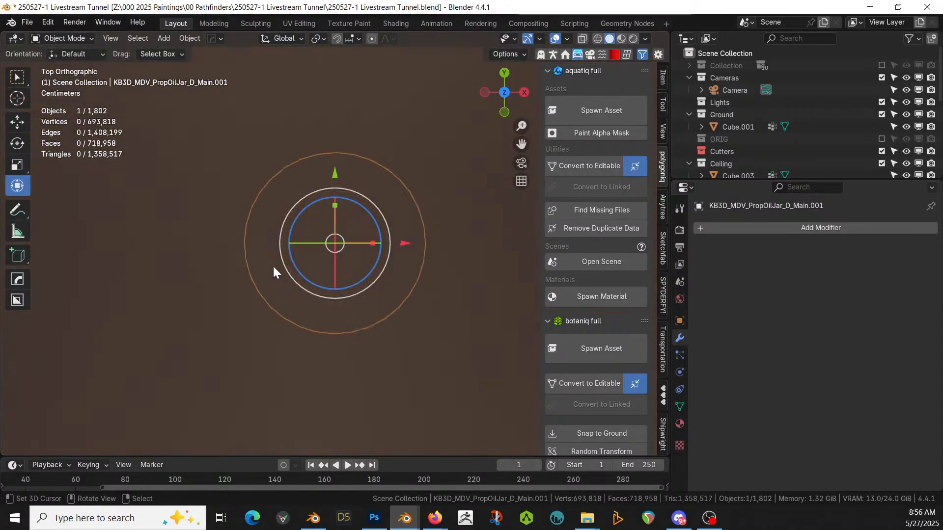
scroll(273, 273, "down", 8)
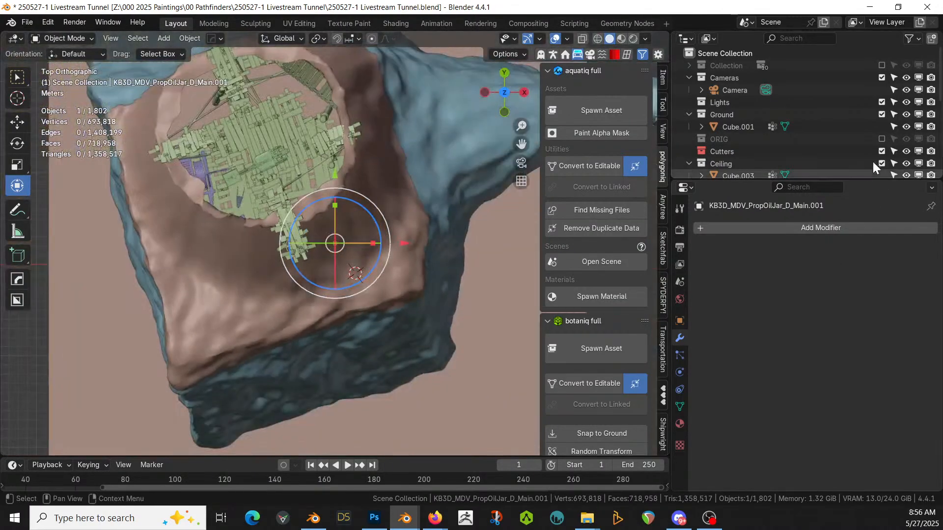
left_click(881, 163)
- Select both oil jars, then move and rotate them together to line up along the outside of the house wall
scroll(233, 286, "up", 6)
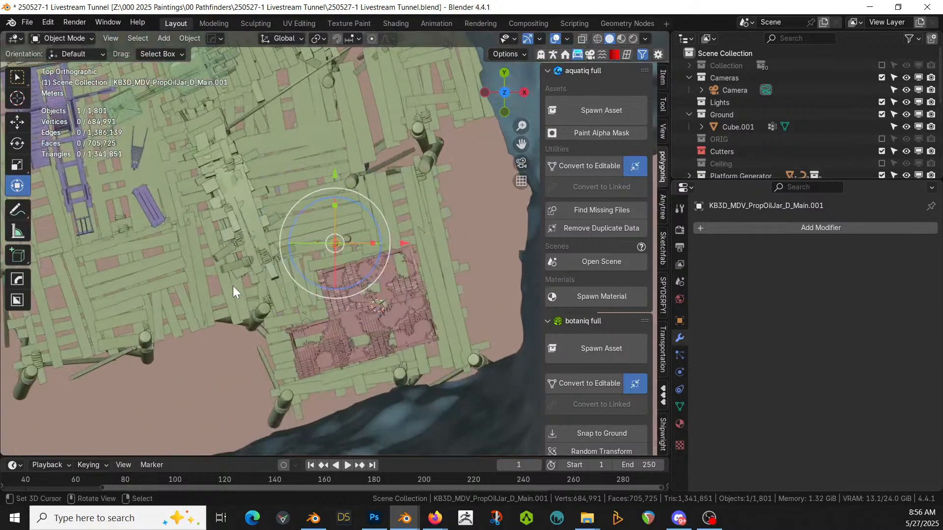
scroll(233, 286, "up", 5)
left_click(372, 230, "shift")
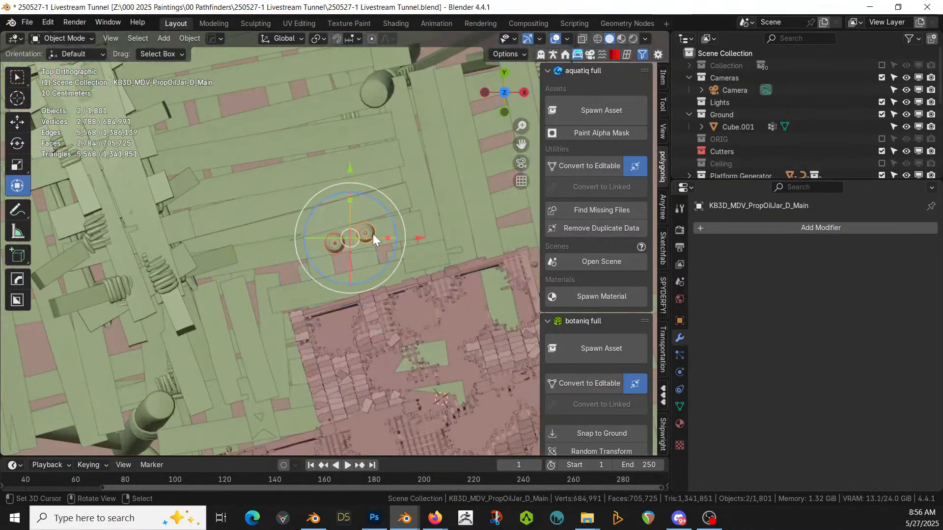
key("g")
left_click(384, 278)
key("r")
left_click(390, 283)
key("g")
left_click(395, 279)
key("r")
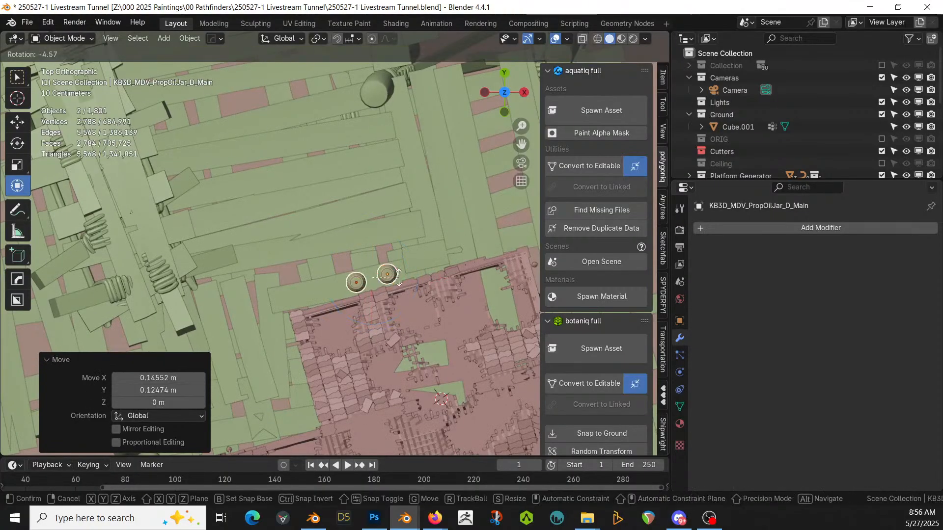
left_click(352, 282)
- Add three linked copies of the oil jar: one at each end of the row and one in front of it
left_click(352, 282)
key("alt+d")
left_click(323, 294)
key("alt+d")
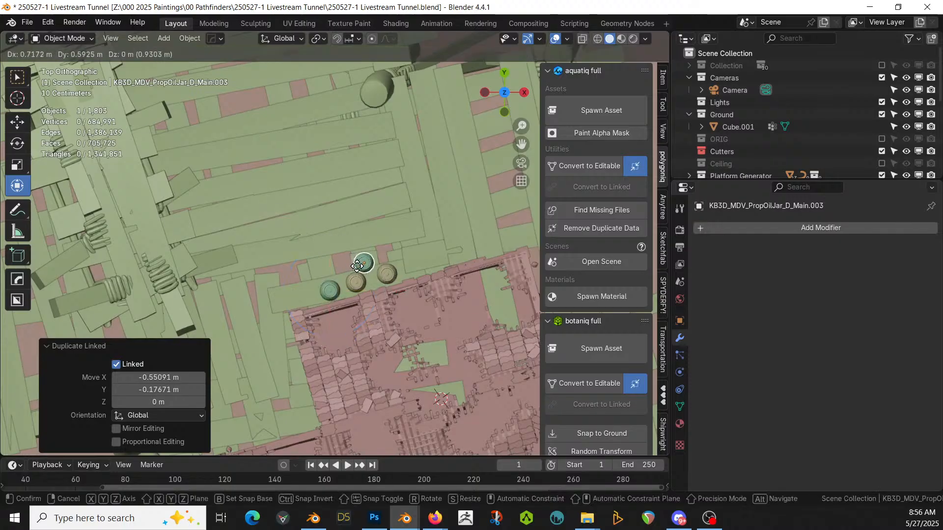
left_click(406, 258)
key("alt+d")
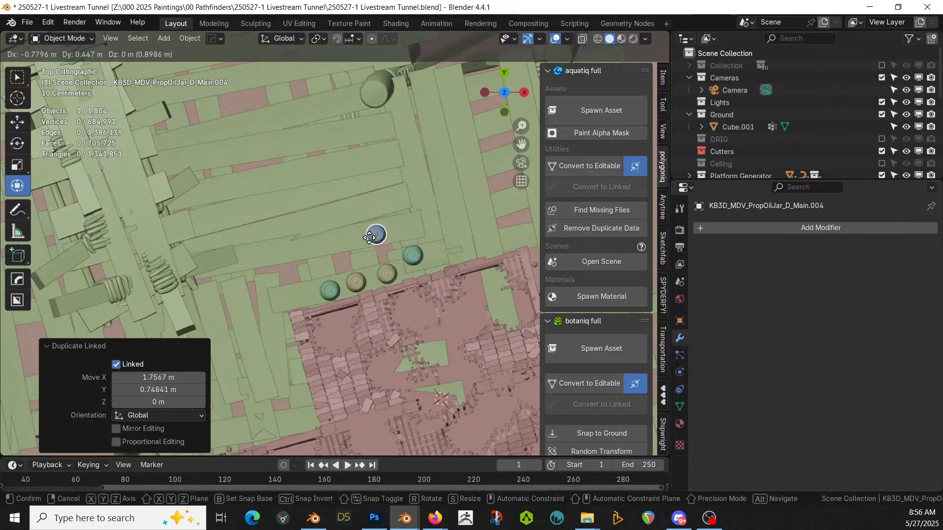
left_click(357, 266)
middle_click_drag(356, 266, 339, 107)
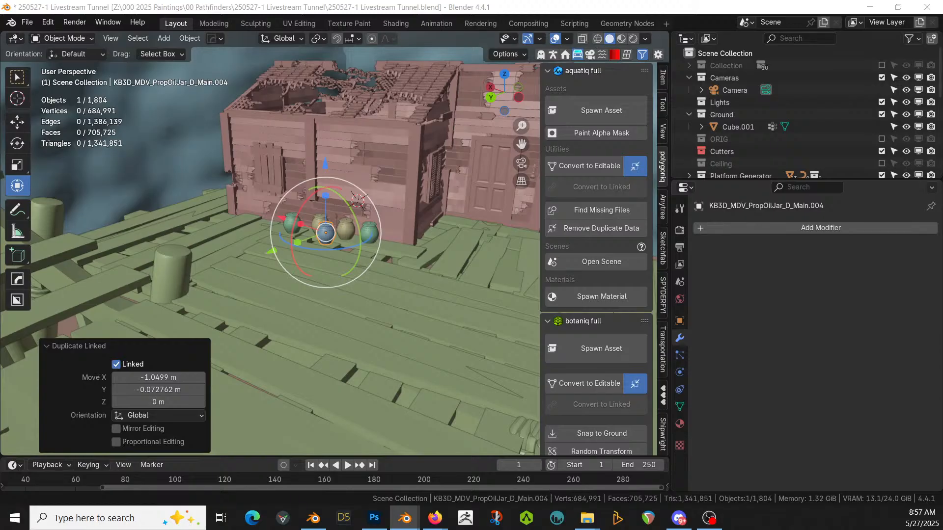
- Place the KB3D_MDV_PropBarrel_F_Main asset near the house corner and move it against the wall beside the oil jars
left_click_drag(354, 100, 236, 221)
key("KP_7")
middle_click_drag(236, 221, 157, 331, "shift")
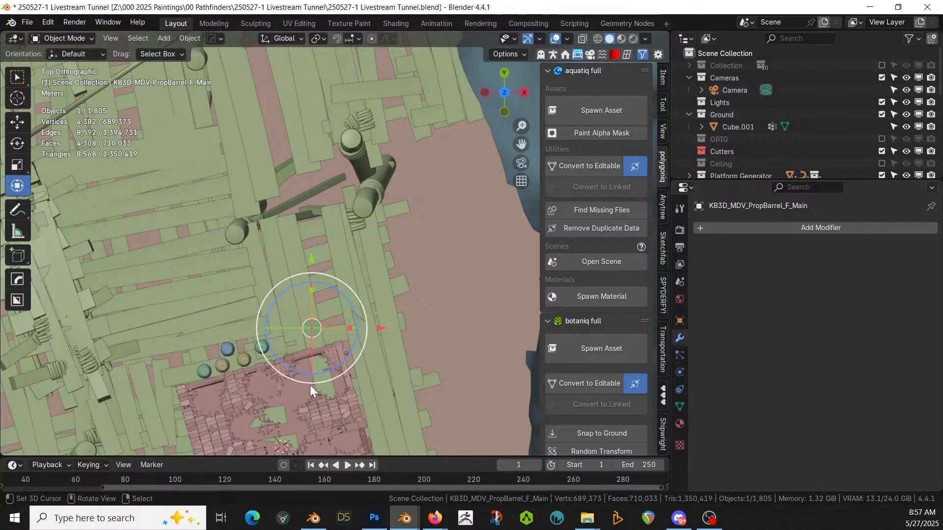
key("g")
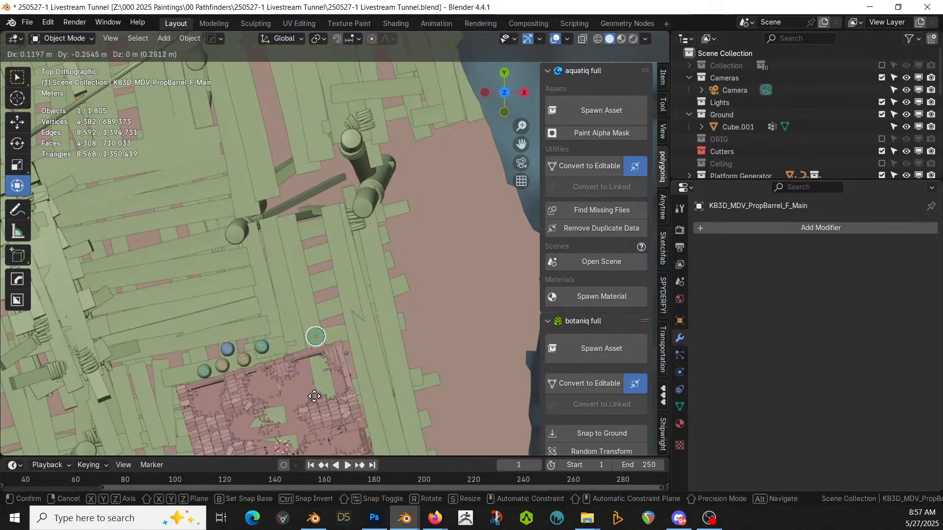
left_click(311, 396)
- Add two linked barrel copies, one next to the first along the wall and one in front of the pair
key("shift+d")
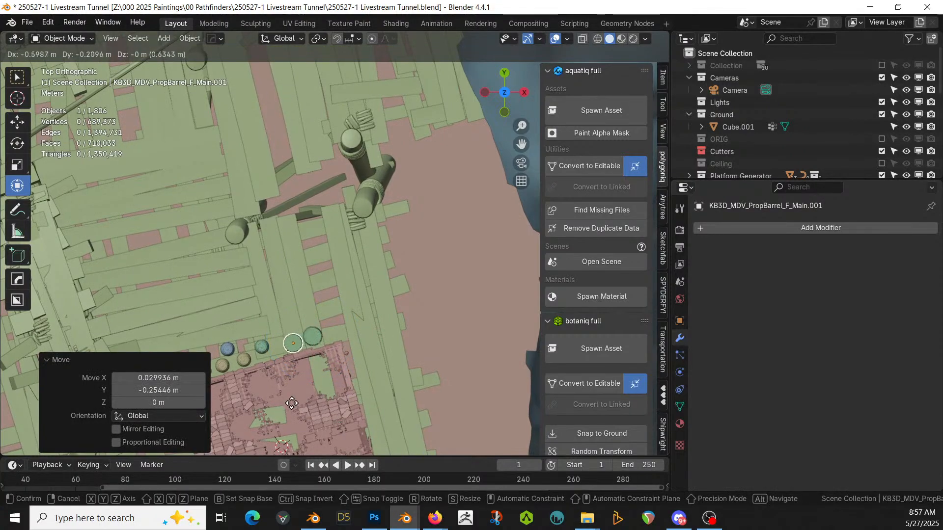
left_click(291, 403)
key("alt+d")
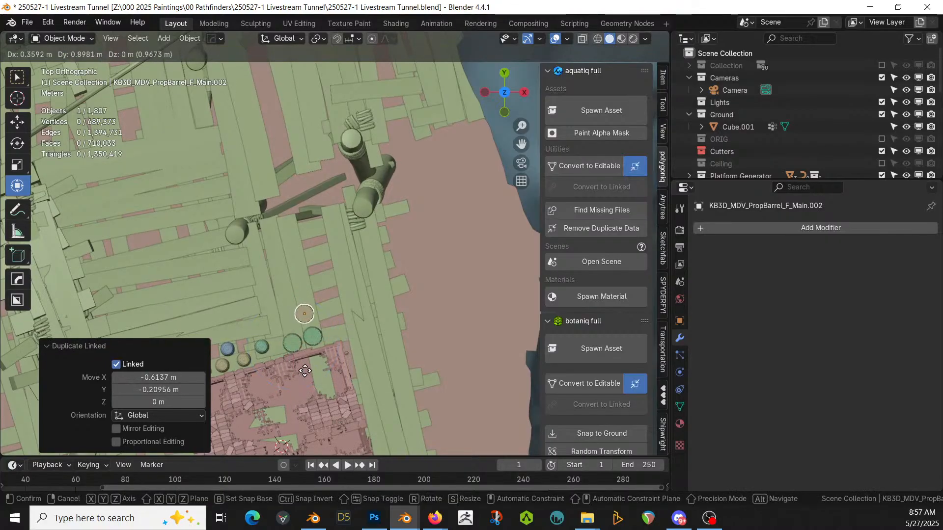
left_click(296, 377)
- Shift the front barrel about -0.19 m along the X axis
middle_click_drag(311, 378, 428, 245)
scroll(234, 316, "up", 3)
scroll(233, 267, "up", 2)
middle_click_drag(232, 267, 285, 294)
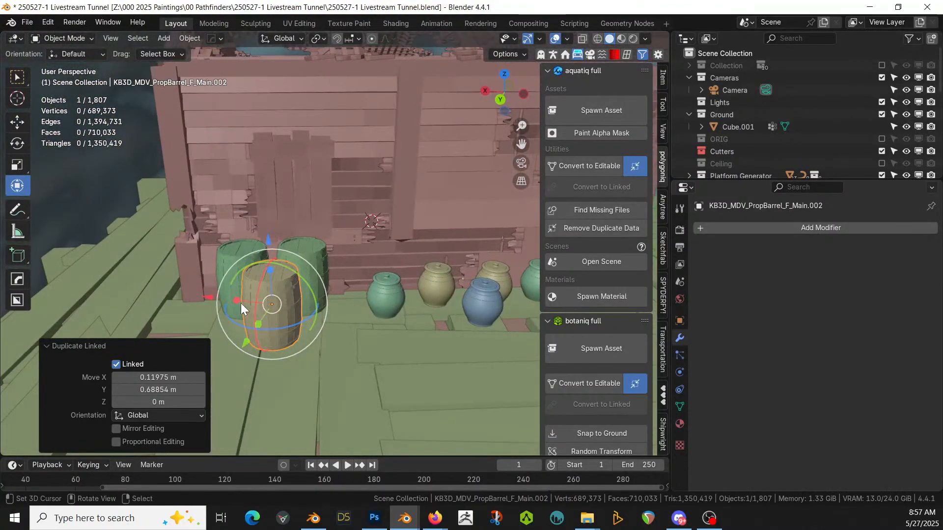
key("g")
key("x")
left_click_drag(225, 302, 229, 302)
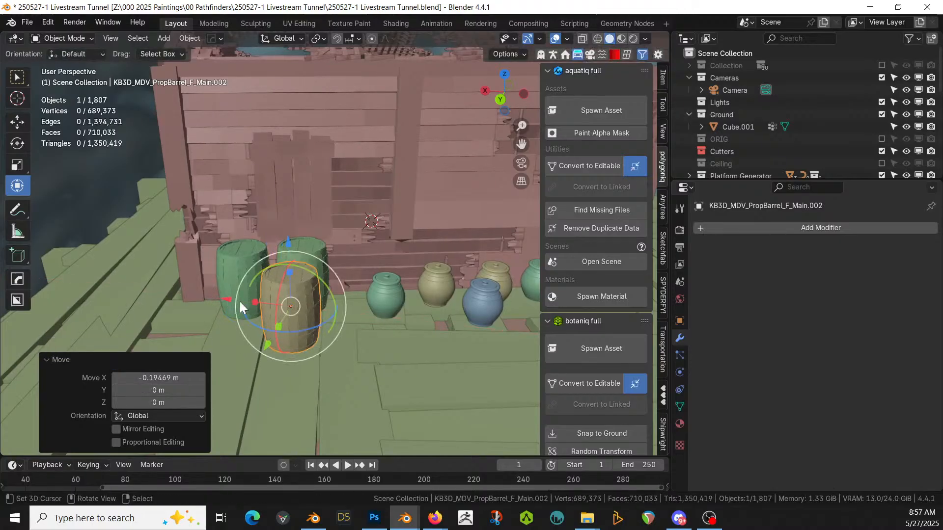
- Lower the front barrel about 0.088 m along Z so that it rests on the planks
middle_click_drag(233, 301, 249, 258)
scroll(241, 257, "up", 5)
key("KP_Decimal")
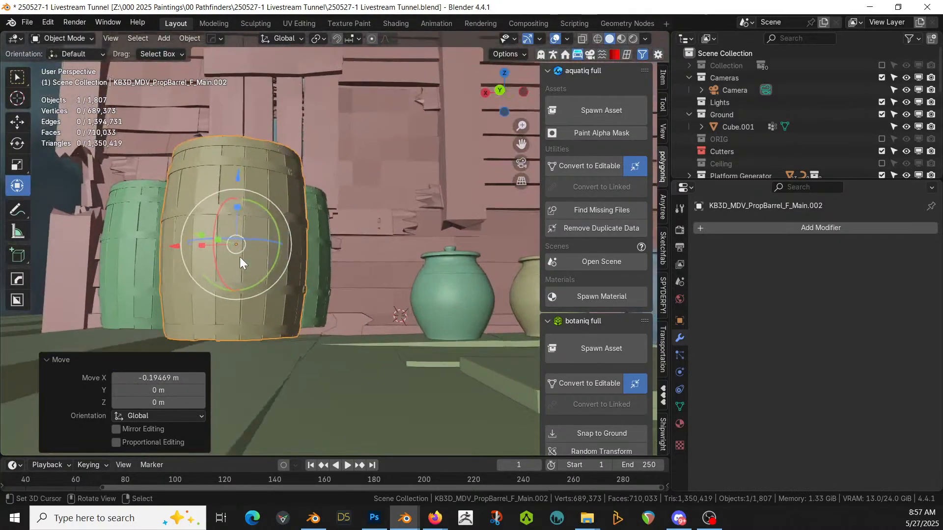
scroll(298, 315, "down", 1)
key("g")
key("z")
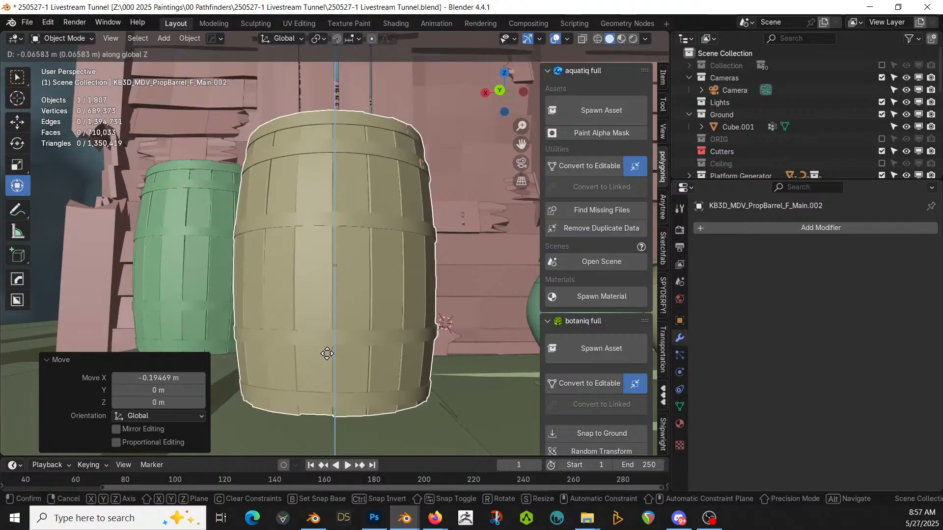
left_click(321, 358)
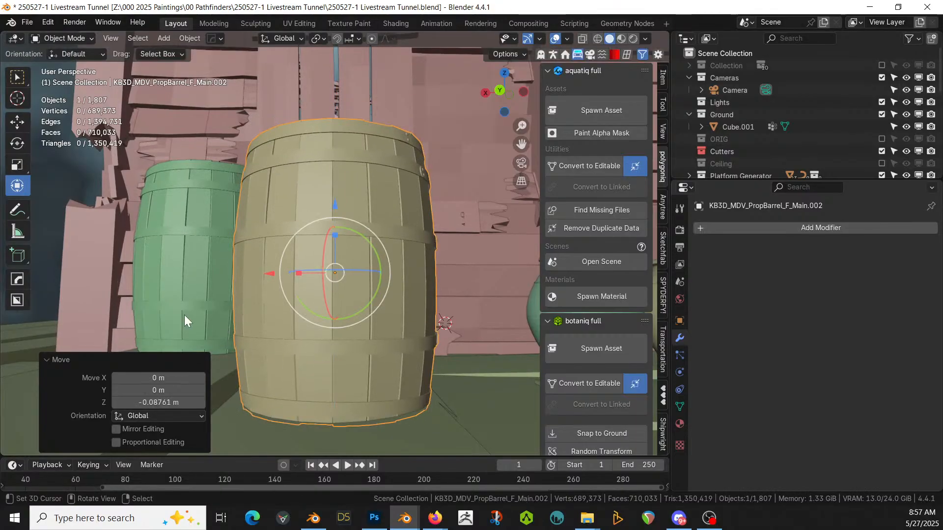
- Lower the green wall barrel nearest the oil jars about 0.074 m along Z onto the planks
right_click(175, 277)
middle_click_drag(204, 269, 403, 308, "shift")
left_click(419, 298)
key("g")
key("z")
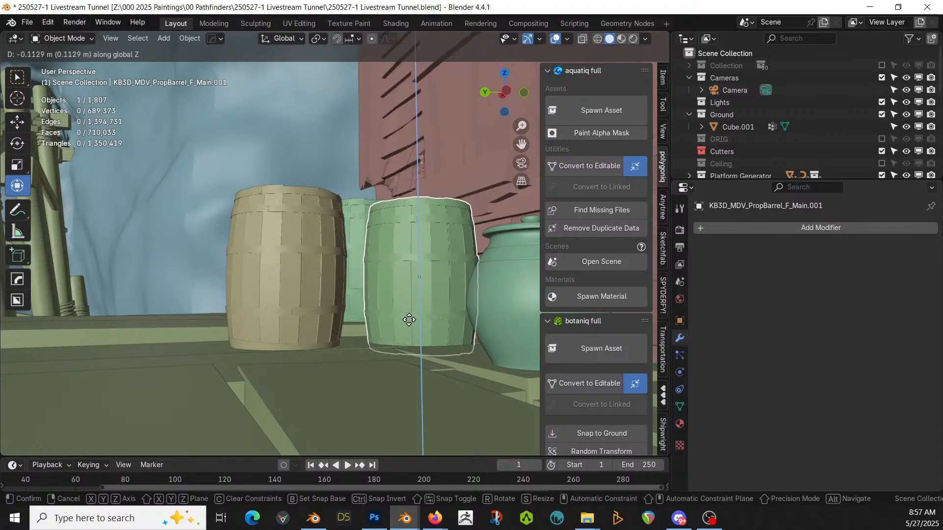
left_click(408, 312)
- Lower the blue front oil jar about 0.05 m along Z onto the planks and save the file
middle_click_drag(408, 313, 258, 305)
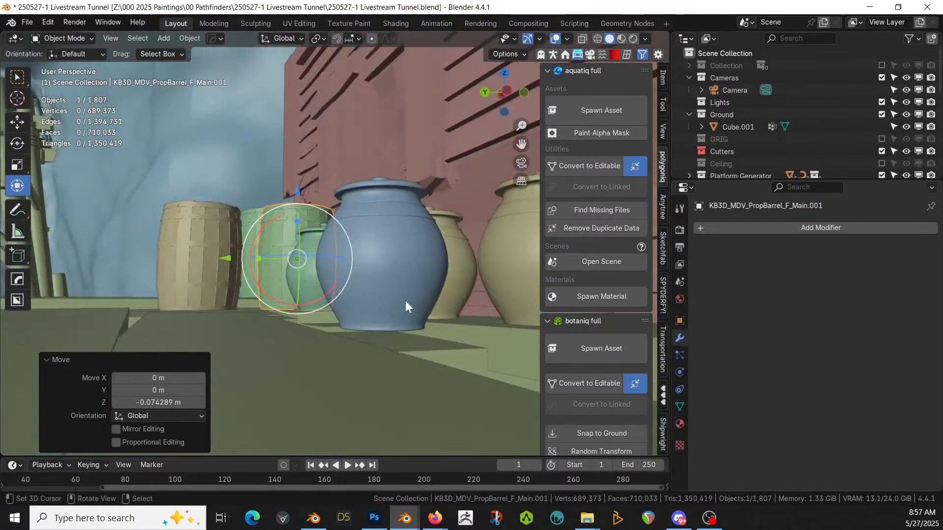
left_click(411, 270)
key("g")
key("z")
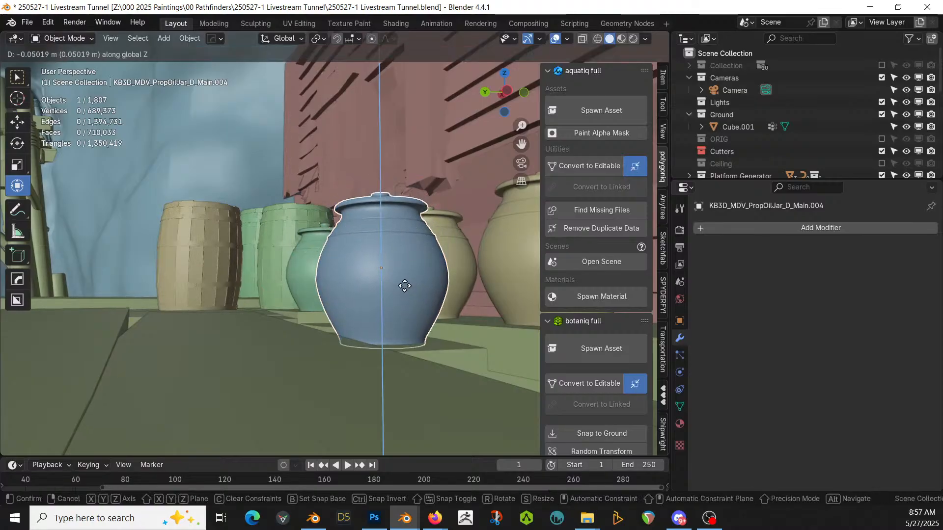
left_click(404, 286)
middle_click_drag(405, 286, 328, 345)
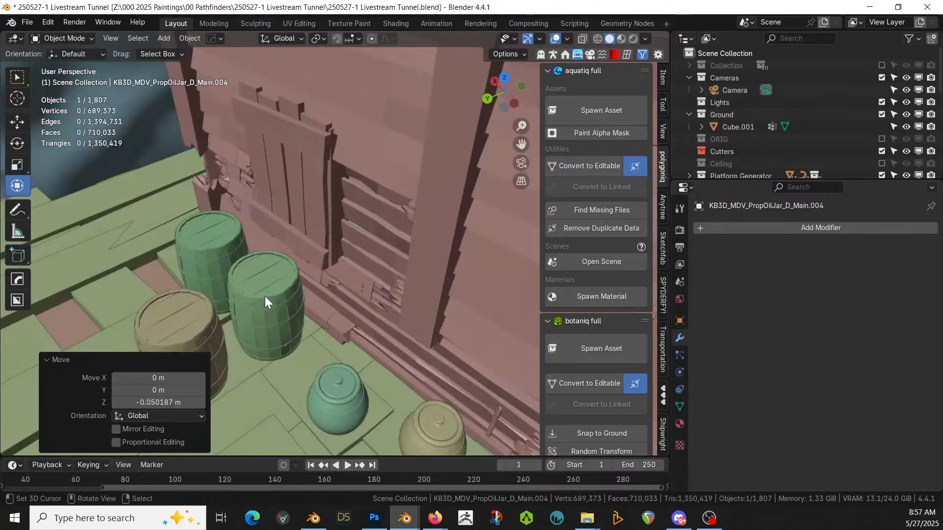
key("ctrl+s")
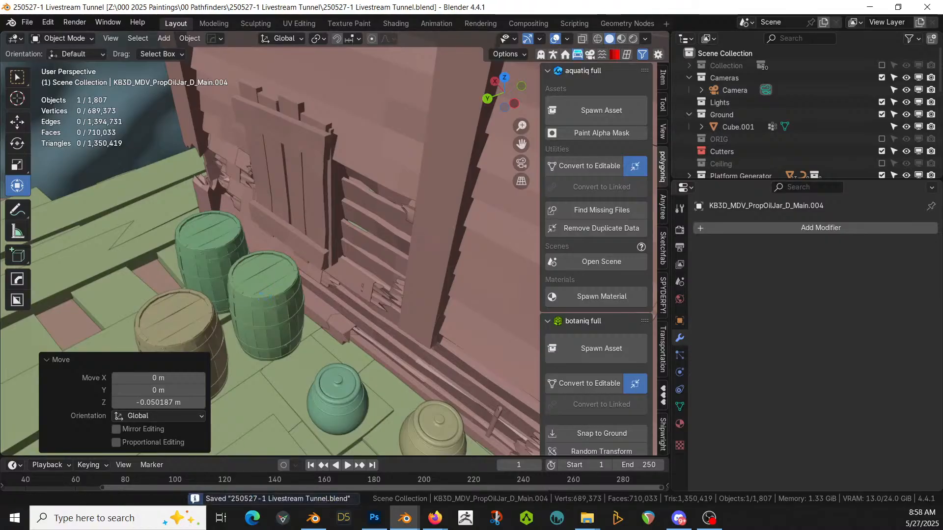
- Place the KB3D_MDV_PropDebrisWoodPlank_C_Main asset on the platform, rotate it diagonally and move it about -0.46 m in X and -0.47 m in Y
middle_click_drag(231, 317, 2, 228)
middle_click_drag(112, 210, 629, 210)
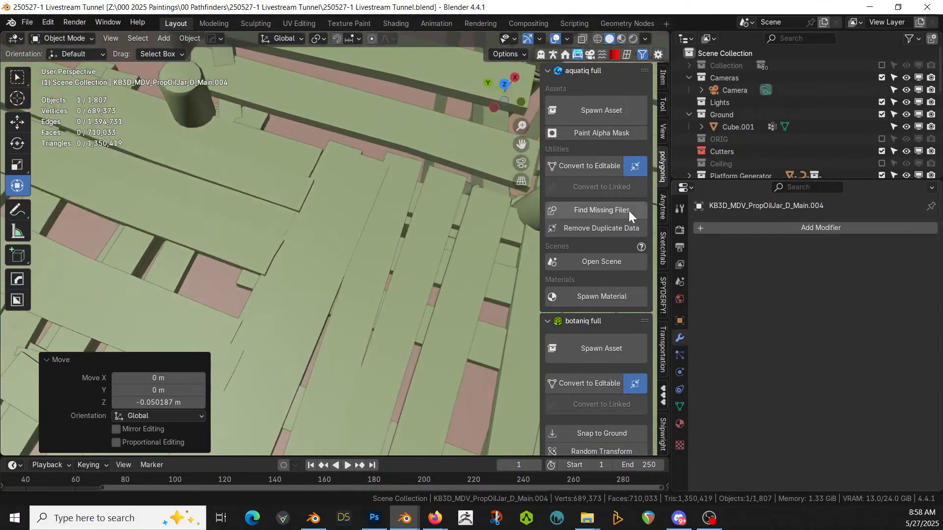
left_click_drag(1, 227, 181, 230)
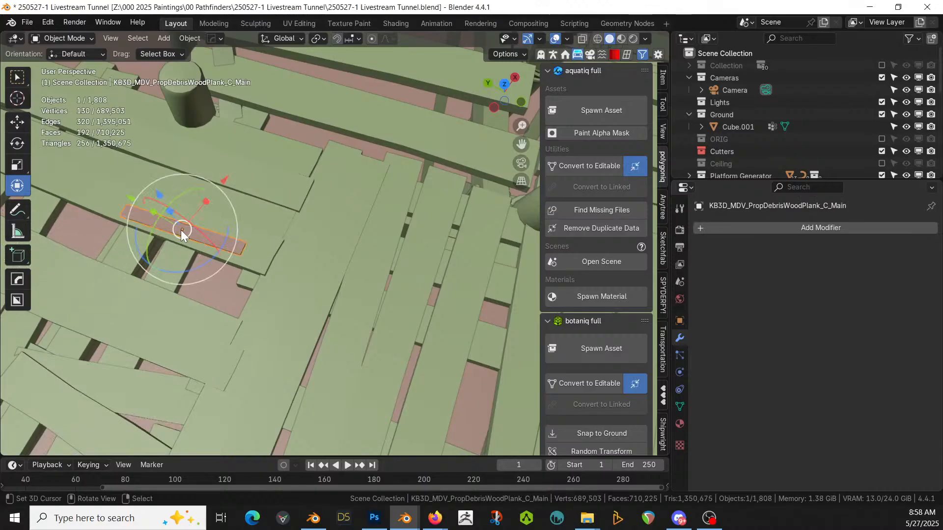
key("KP_7")
middle_click_drag(316, 186, 322, 303, "shift")
key("r")
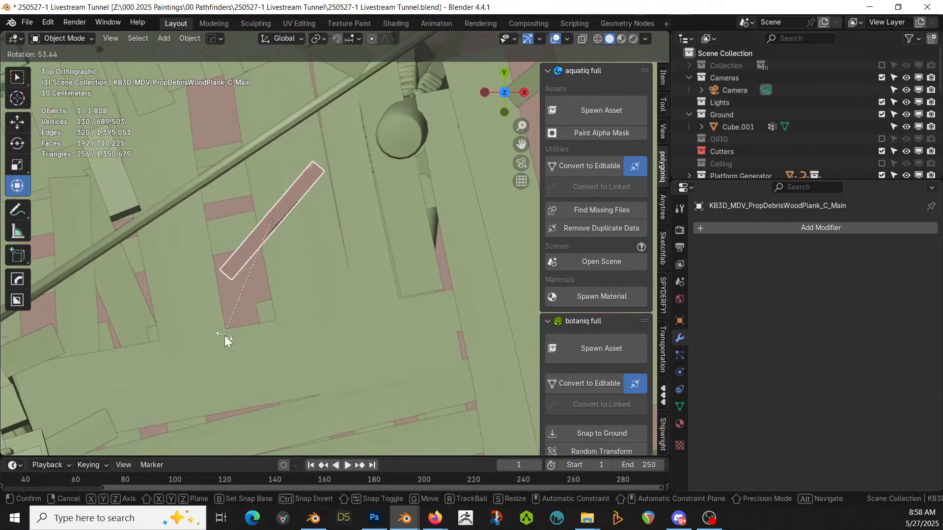
left_click(224, 335)
key("g")
left_click(191, 372)
- Add a linked copy of the debris plank elsewhere on the platform near a short round post and rotate it -87.4°
middle_click_drag(228, 346, 441, 238)
key("KP_7")
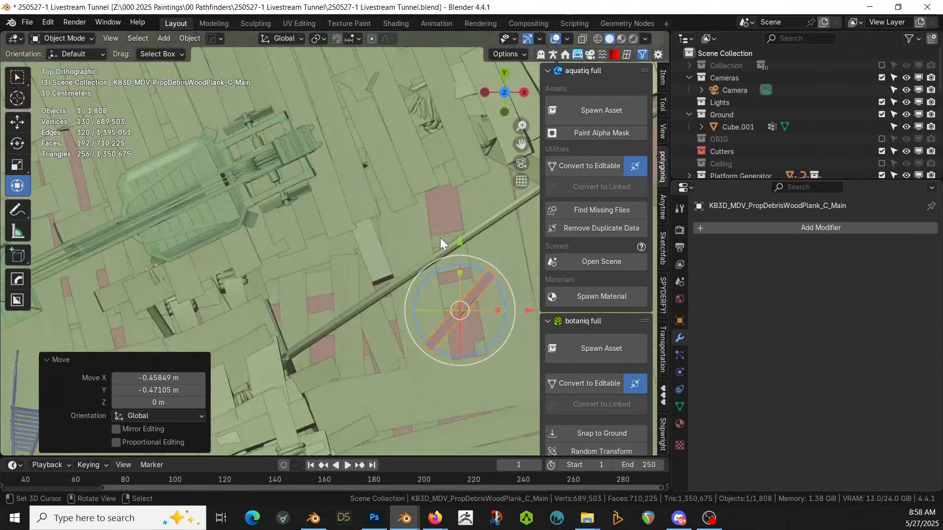
scroll(440, 237, "down", 4)
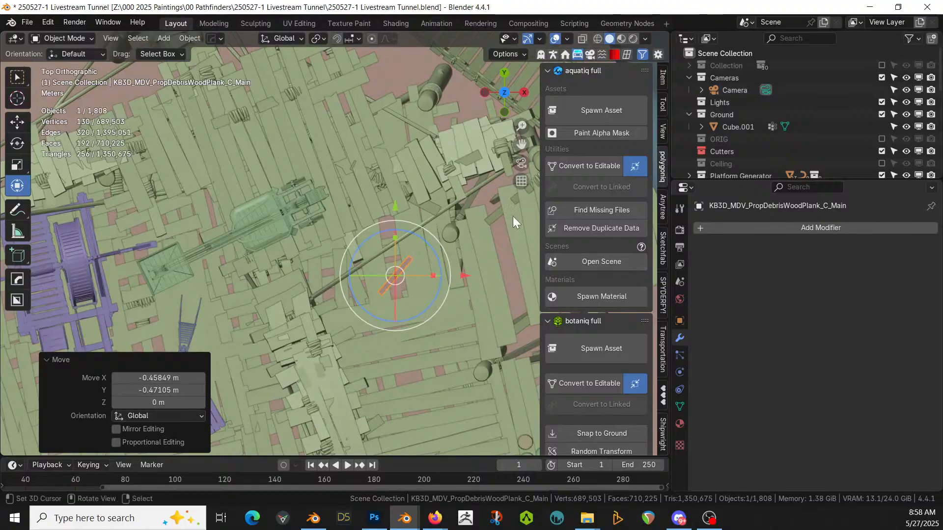
key("alt+d")
left_click(325, 202)
key("r")
left_click(334, 105)
- Lower the copied debris plank about 0.084 m along Z onto the deck and save the file
middle_click_drag(338, 137, 453, 63)
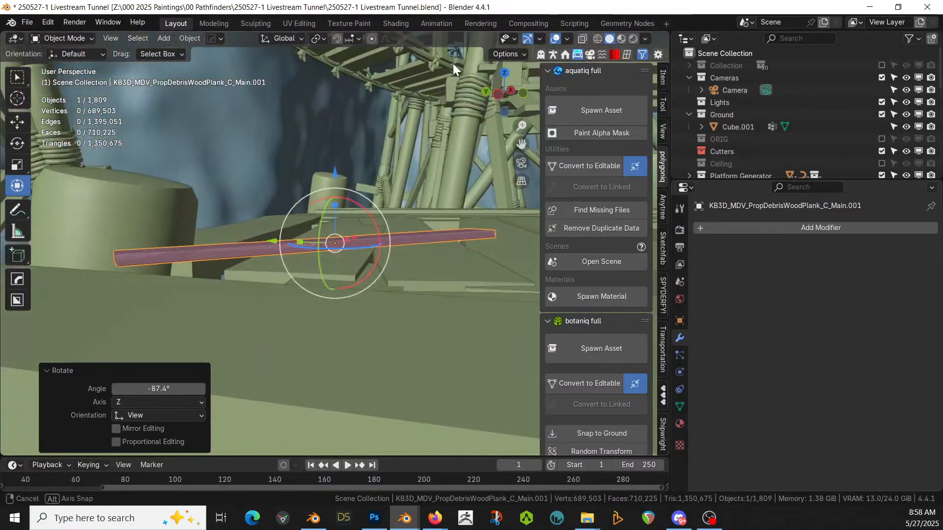
key("g")
key("z")
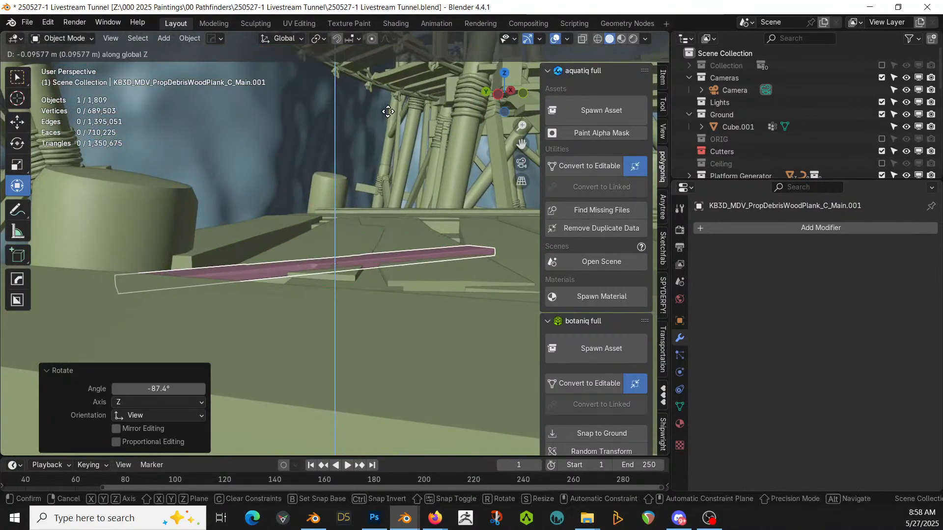
left_click(388, 109)
middle_click_drag(388, 109, 174, 134)
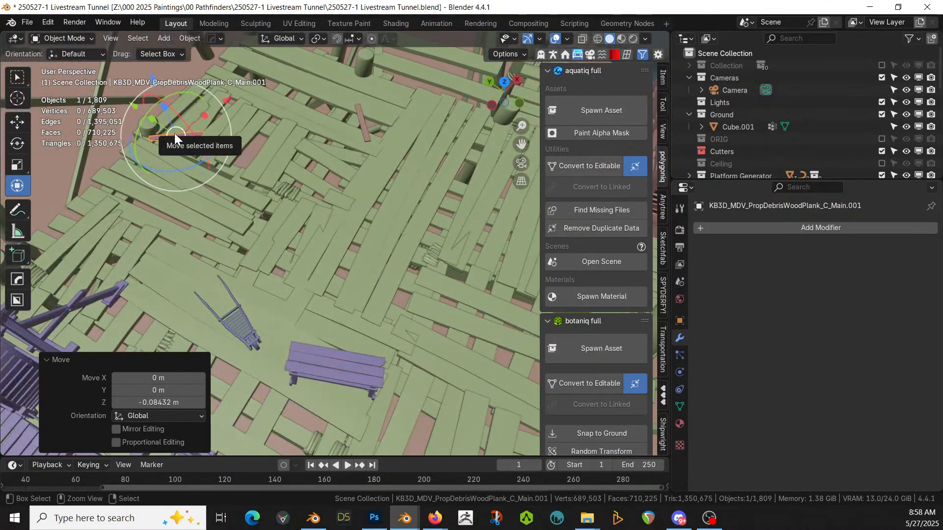
key("ctrl+s")
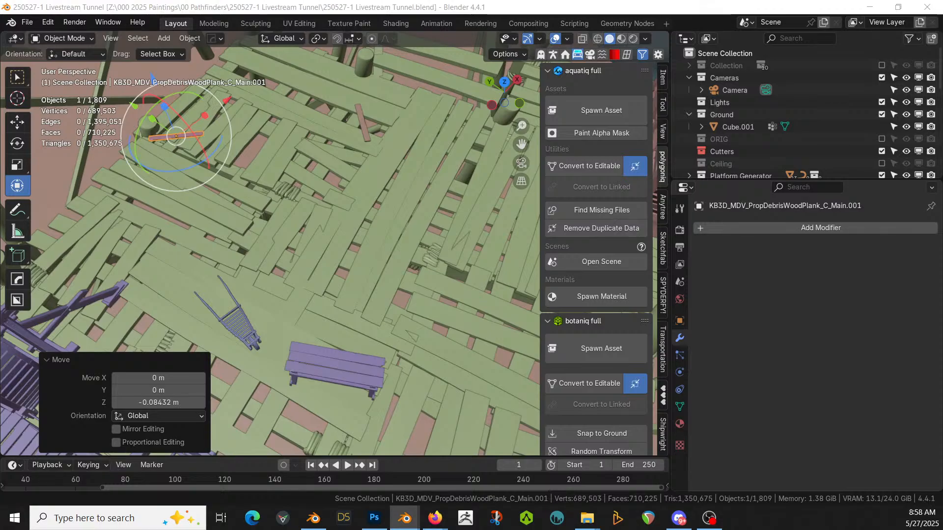
- Place the KB3D_MDV_PropBucket_A_Main asset on the platform close to the wooden bench
left_click_drag(447, 89, 172, 288)
middle_click_drag(193, 288, 110, 243)
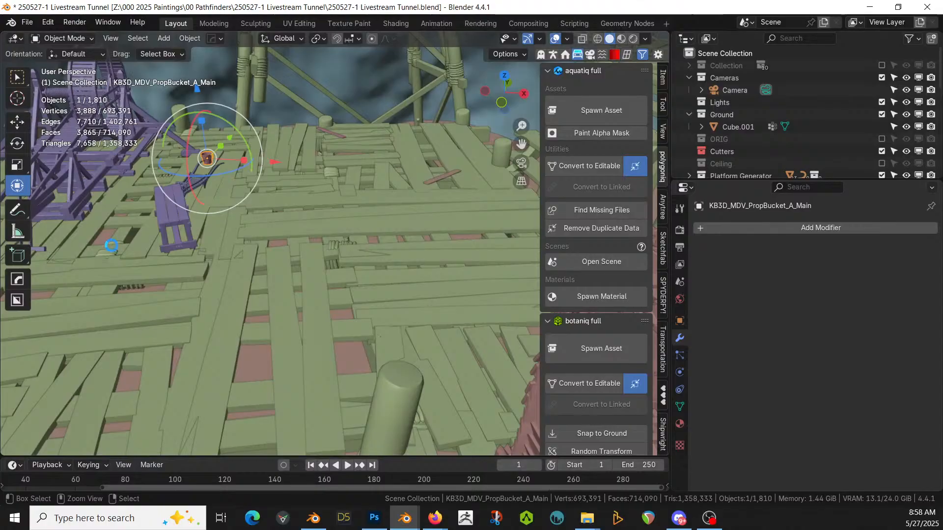
- Save the tunnel file, make Scene Collection active, and copy the Armature with its whole hierarchy from the open 250527 Gnoll file
key("ctrl+s")
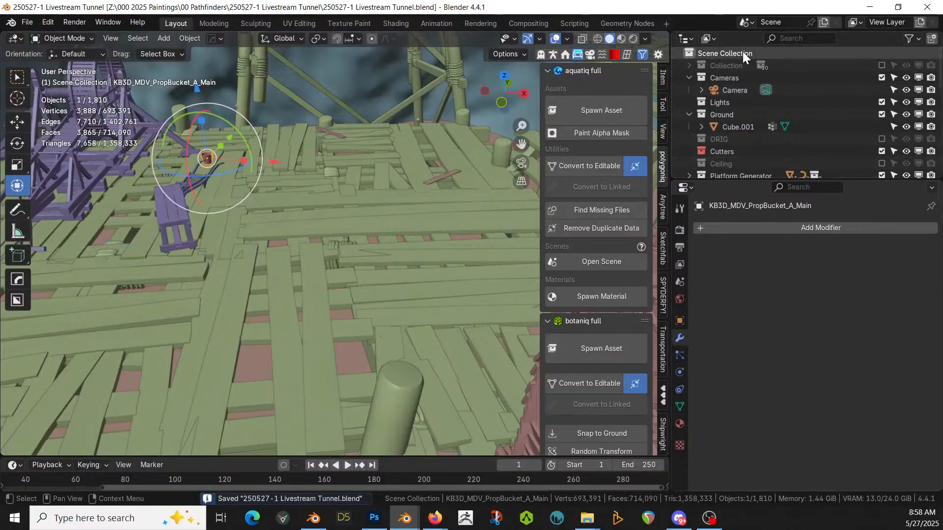
left_click(743, 52)
key("alt+Tab")
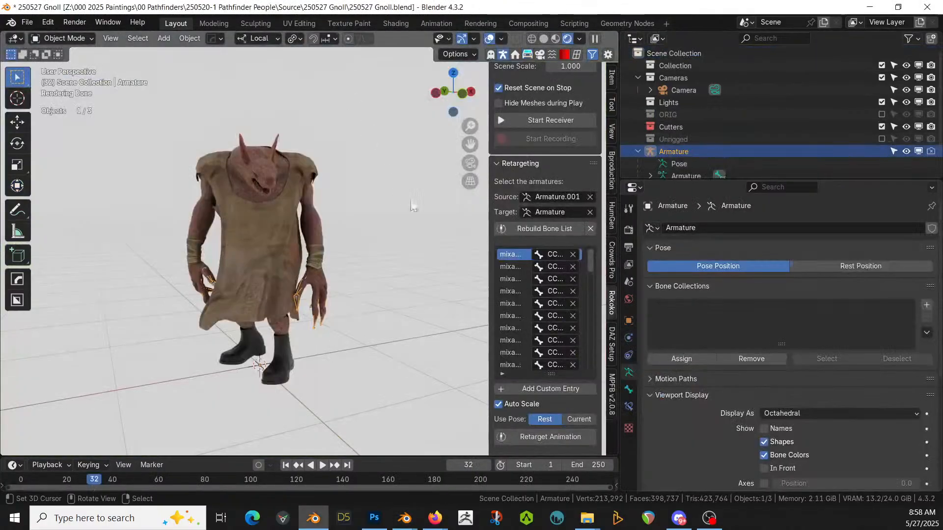
right_click(681, 154)
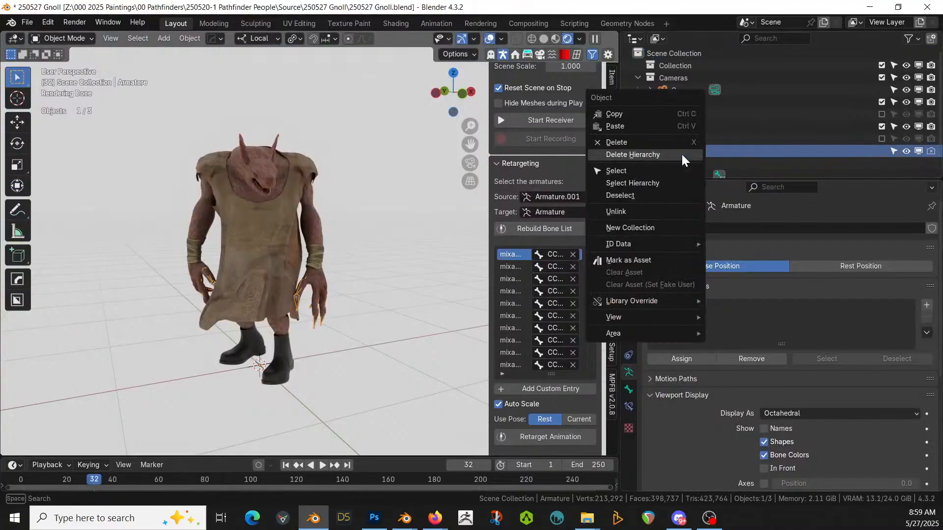
left_click(633, 183)
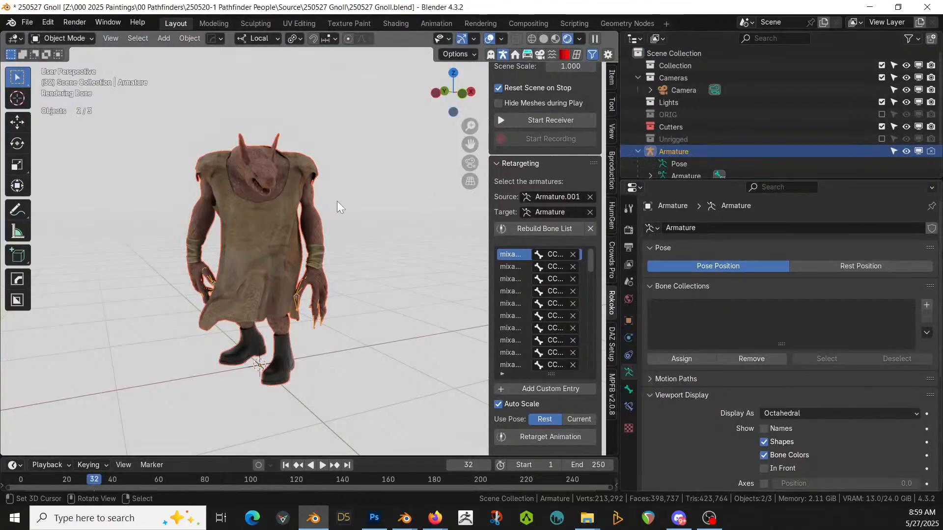
key("ctrl+c")
left_click(295, 202)
key("alt+Tab")
- Paste the copied gnoll objects into the tunnel scene and move them into a new collection named People
middle_click_drag(312, 240, 459, 341)
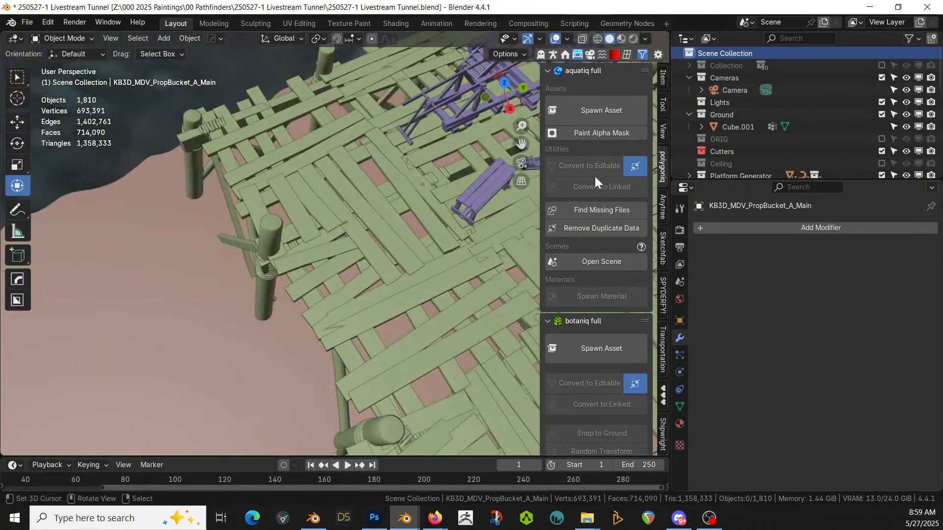
middle_click_drag(362, 240, 20, 55, "shift")
scroll(81, 129, "down", 2)
middle_click_drag(346, 251, 273, 46)
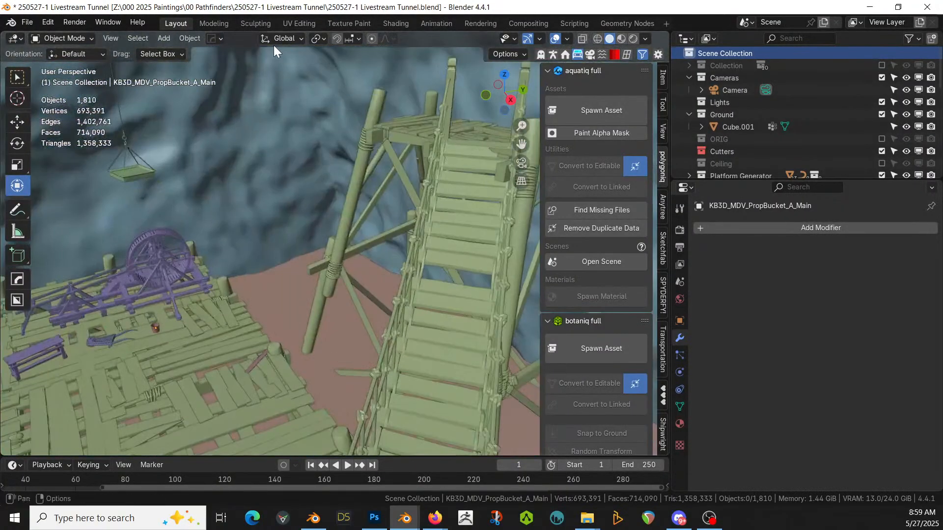
middle_click_drag(471, 172, 541, 159)
middle_click_drag(298, 179, 298, 254, "shift")
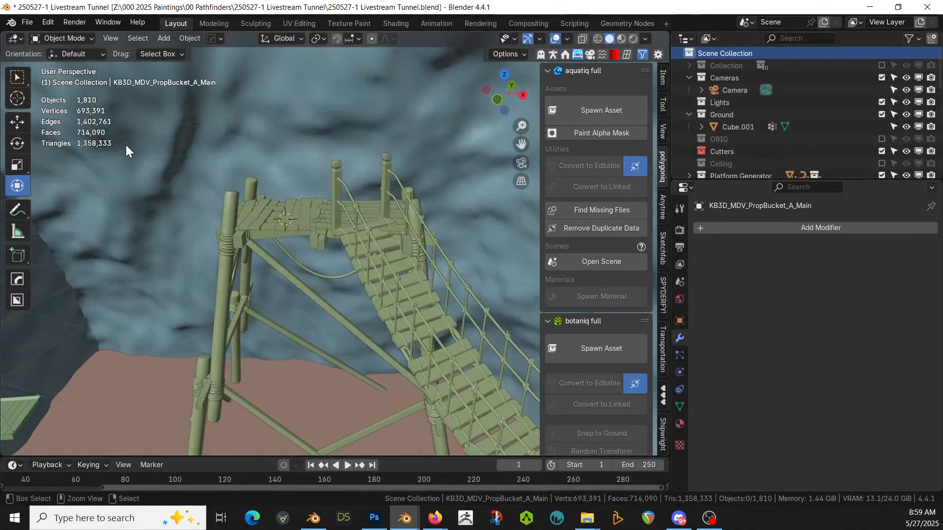
key("ctrl+v")
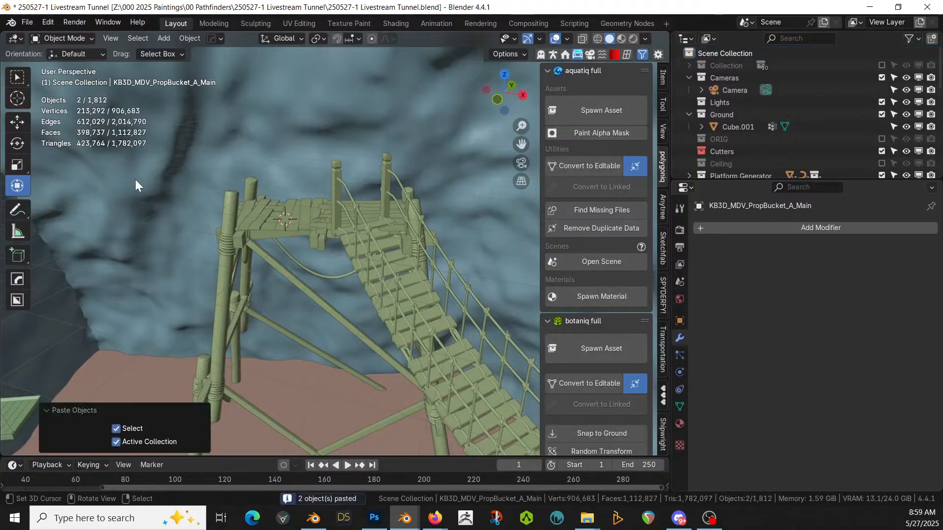
key("m")
left_click(322, 268)
type("People")
key("Return")
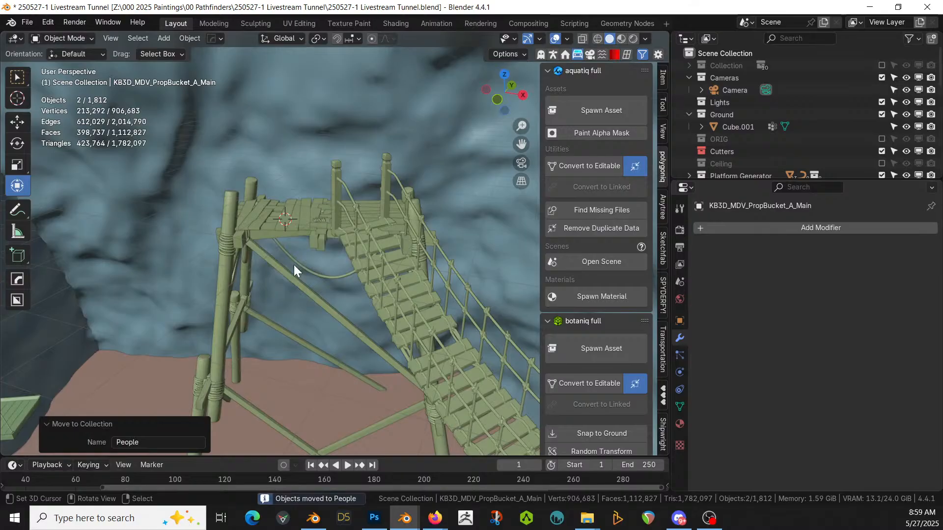
- Select the gnoll's Armature and move it in top view about -97.03 m in X and 22.17 m in Y to the upper platform
key("KP_7")
scroll(337, 243, "down", 5)
scroll(797, 149, "down", 3)
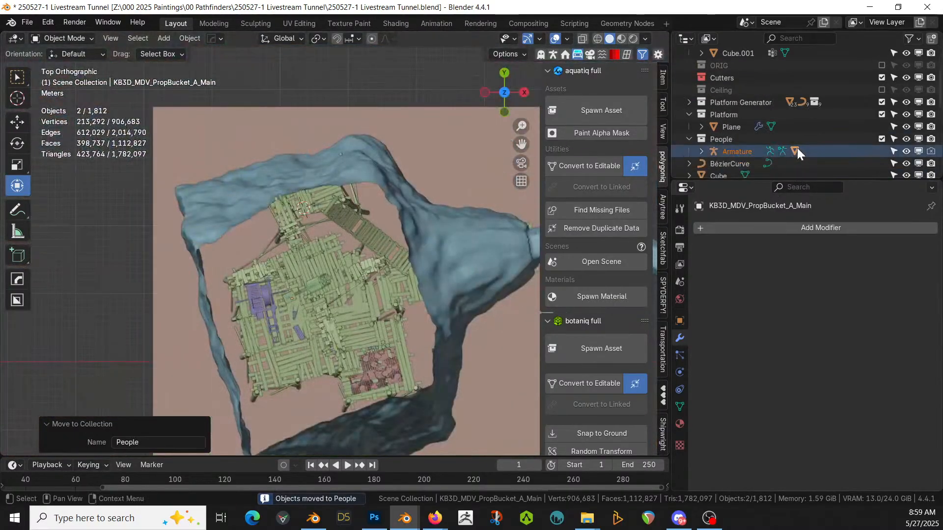
scroll(797, 148, "down", 3)
left_click(727, 79)
scroll(370, 251, "down", 2)
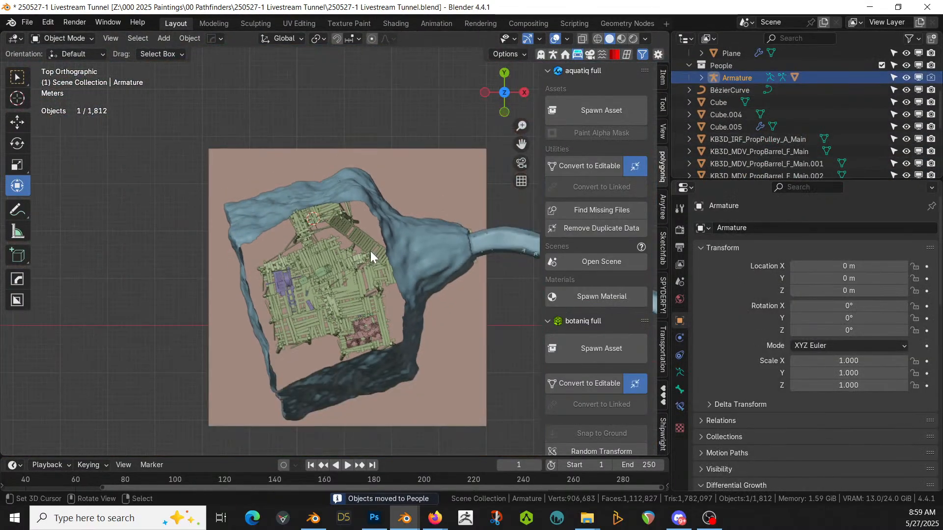
scroll(370, 252, "down", 1)
key("g")
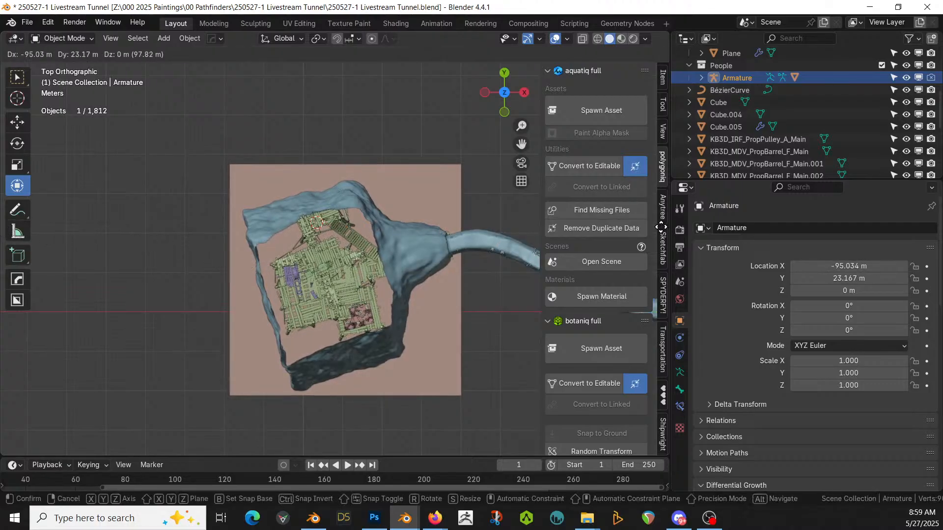
left_click(653, 234)
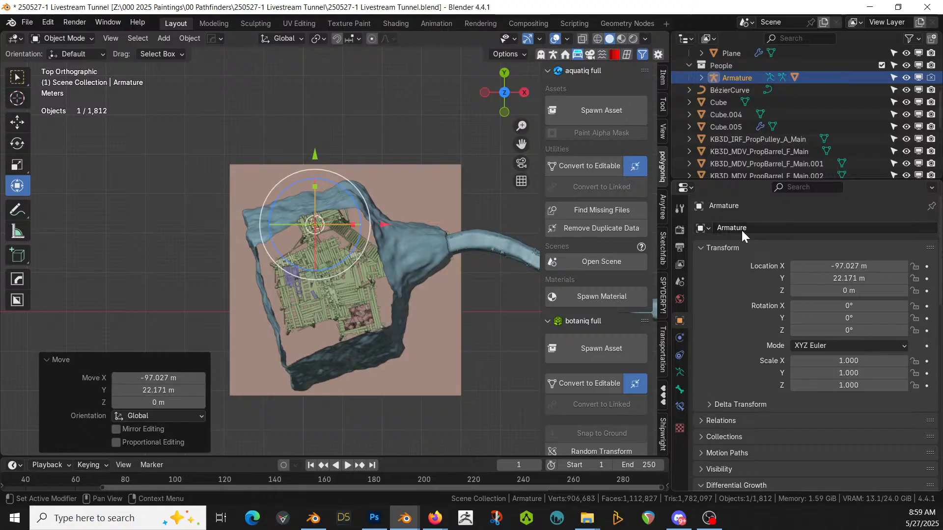
- Lower the gnoll's Armature about 4.745 m along Z to the level of the upper platform
key("KP_1")
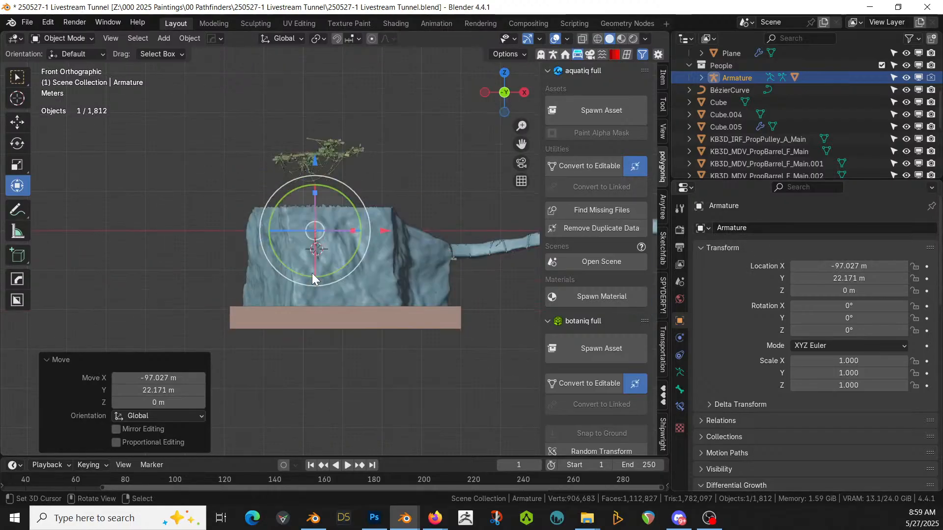
scroll(311, 273, "up", 2)
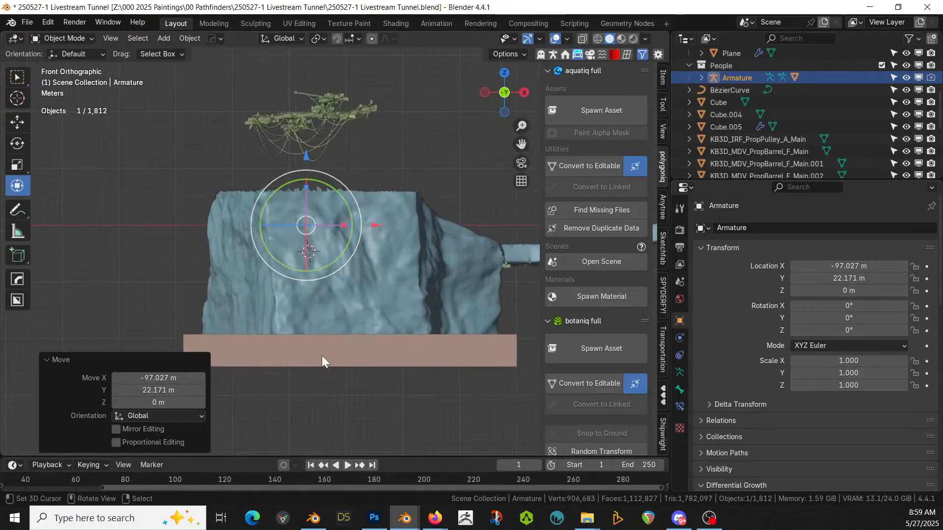
scroll(322, 357, "up", 2)
key("g")
key("z")
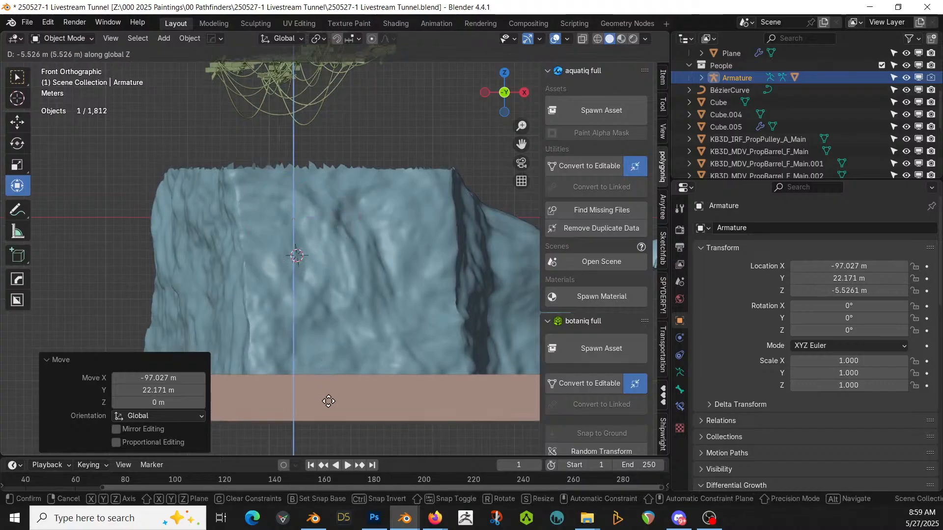
left_click(333, 402)
- Stand the gnoll on the upper deck by moving it about 0.91 m in X and raising it about 0.093 m in Z
middle_click_drag(333, 402, 321, 419)
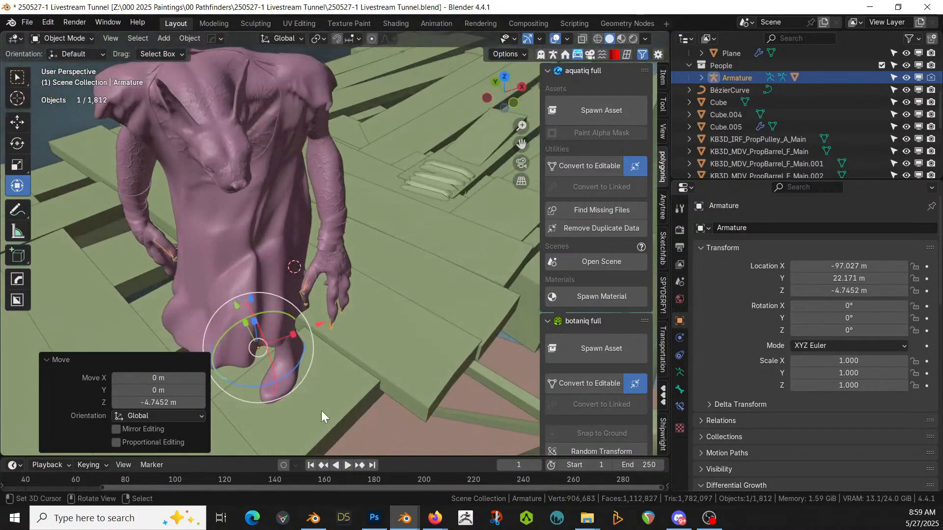
left_click_drag(322, 322, 469, 297)
middle_click_drag(470, 296, 397, 313)
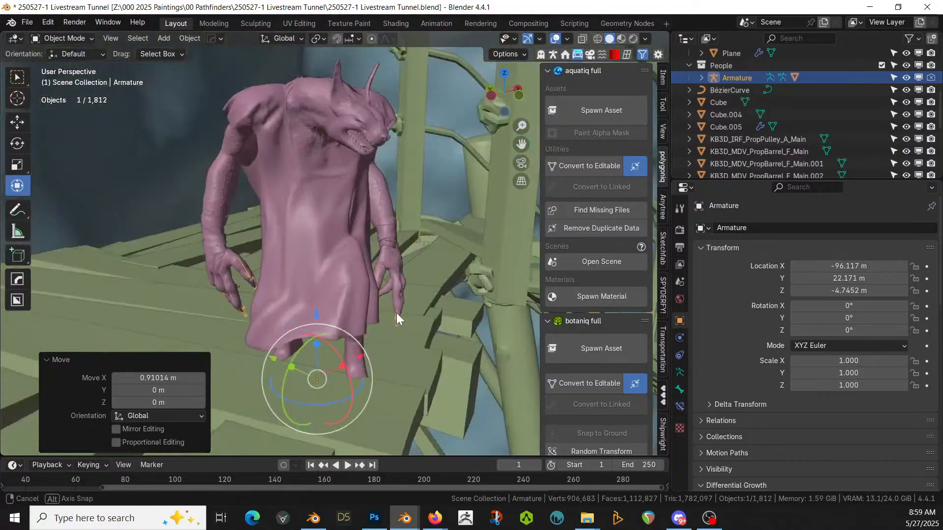
key("g")
key("z")
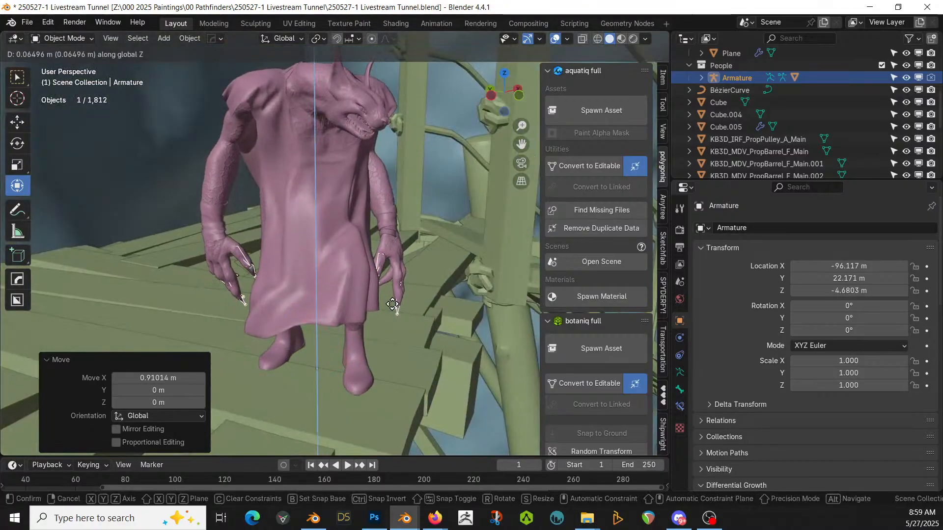
left_click(388, 300)
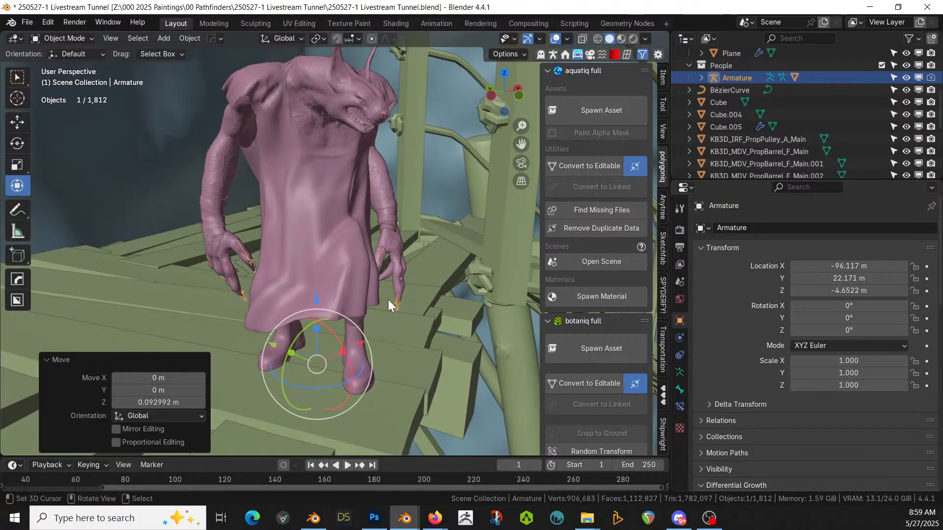
- Select the platform generator's Plane object and apply its rotation and scale
scroll(393, 296, "down", 3)
middle_click_drag(392, 295, 225, 290)
left_click(232, 249)
key("ctrl+a")
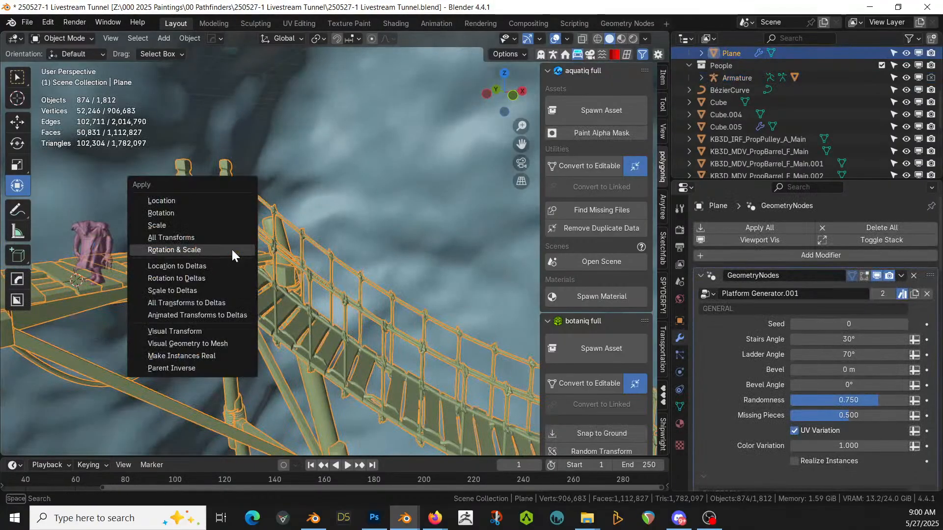
left_click(231, 249)
middle_click_drag(232, 251, 521, 221)
- Select the wheelbarrow prop near the wooden bench on the lower platform and save the file
middle_click_drag(312, 296, 190, 343)
left_click(246, 331)
middle_click_drag(247, 331, 342, 318)
middle_click_drag(244, 312, 384, 67, "shift")
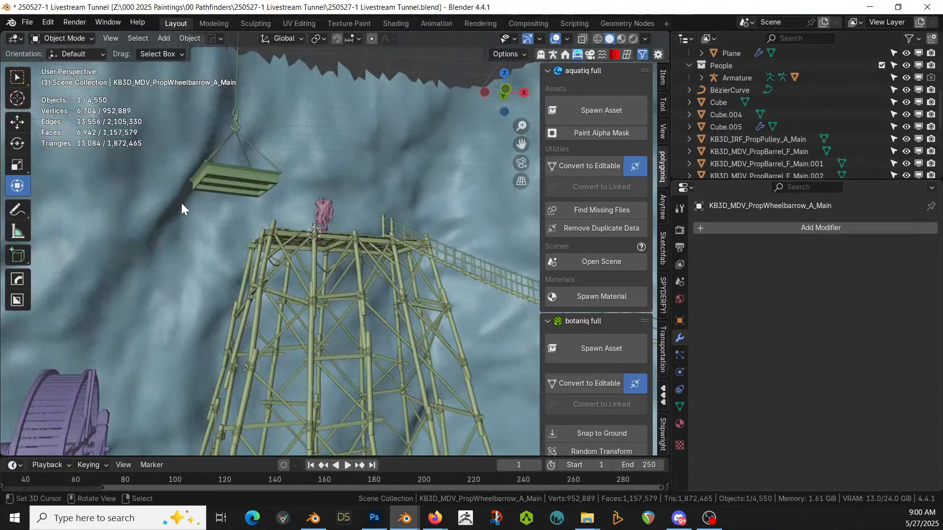
key("ctrl+s")
- Place the KB3D_IRF_PropFireBowl_F_Main asset on the lower platform beside the wooden bench
middle_click_drag(266, 191, 261, 215)
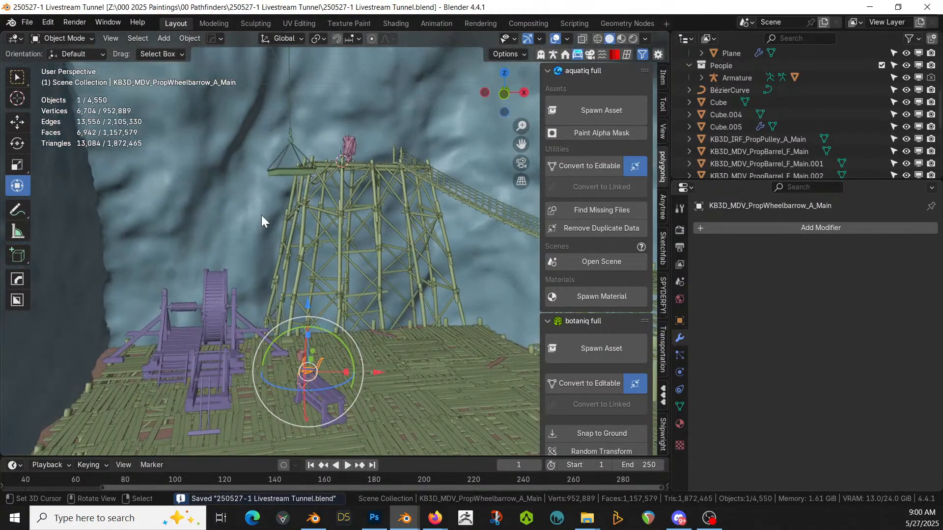
middle_click_drag(358, 355, 248, 340, "shift")
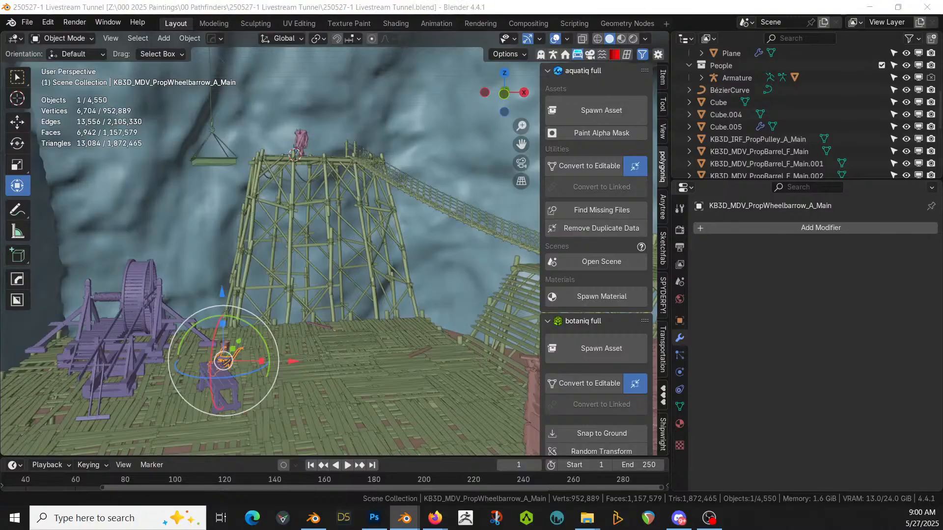
middle_click(300, 167)
left_click_drag(256, 244, 301, 379)
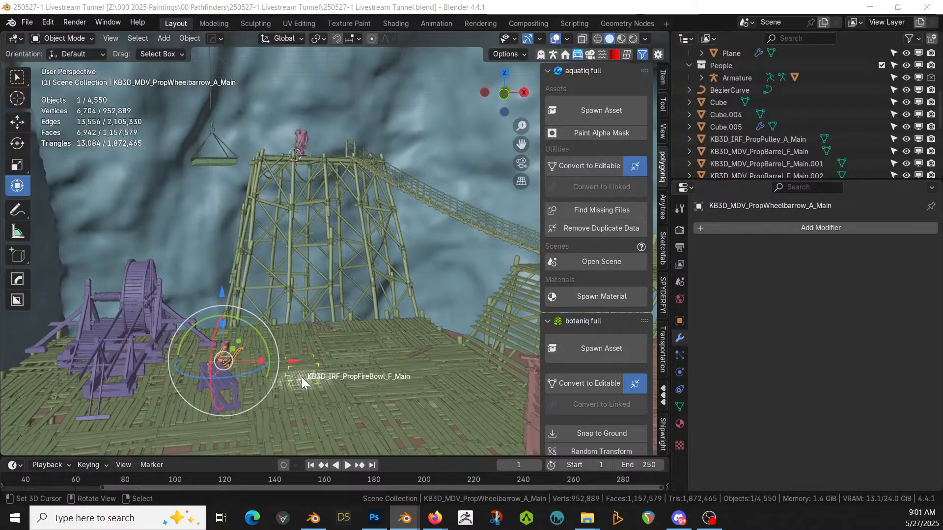
left_click_drag(302, 381, 301, 378)
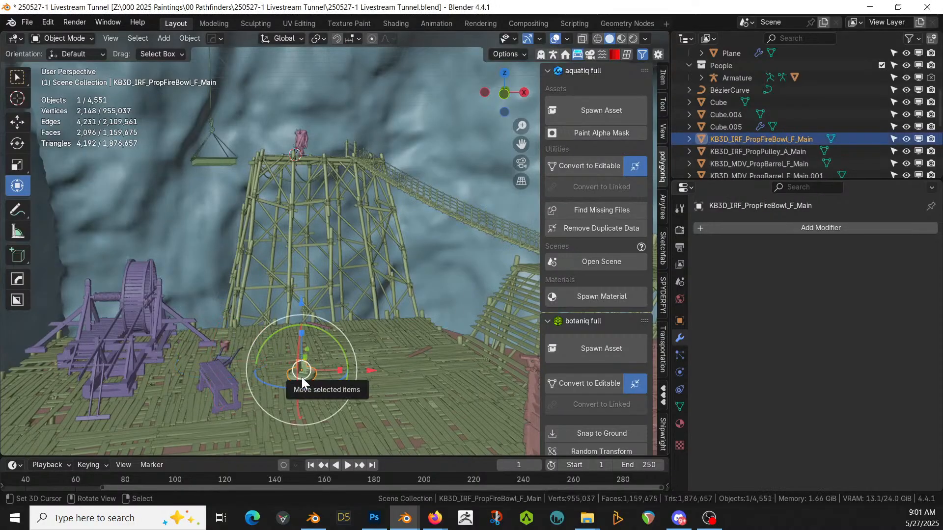
- Move the fire bowl in top view about 3.12 m in X and -7.08 m in Y, towards the ruined house
key("KP_Decimal")
middle_click_drag(302, 378, 273, 315)
scroll(361, 368, "down", 5)
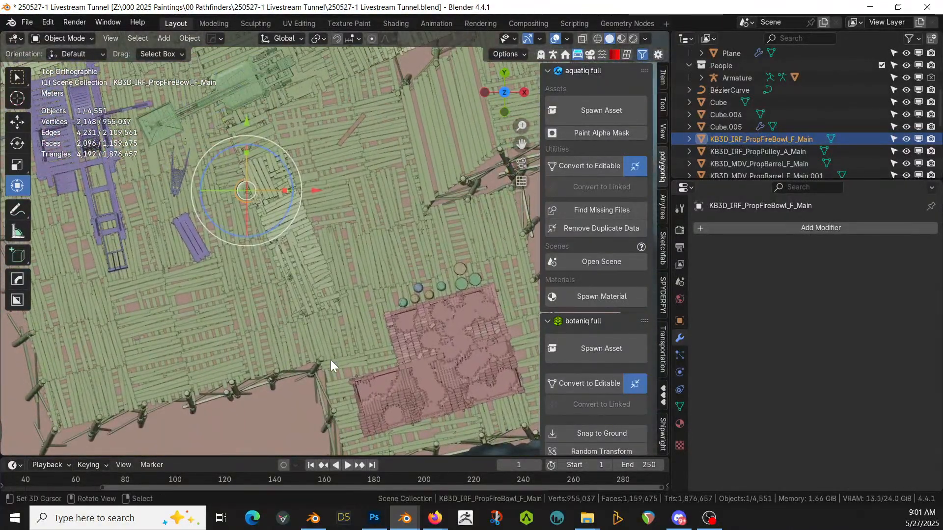
key("g")
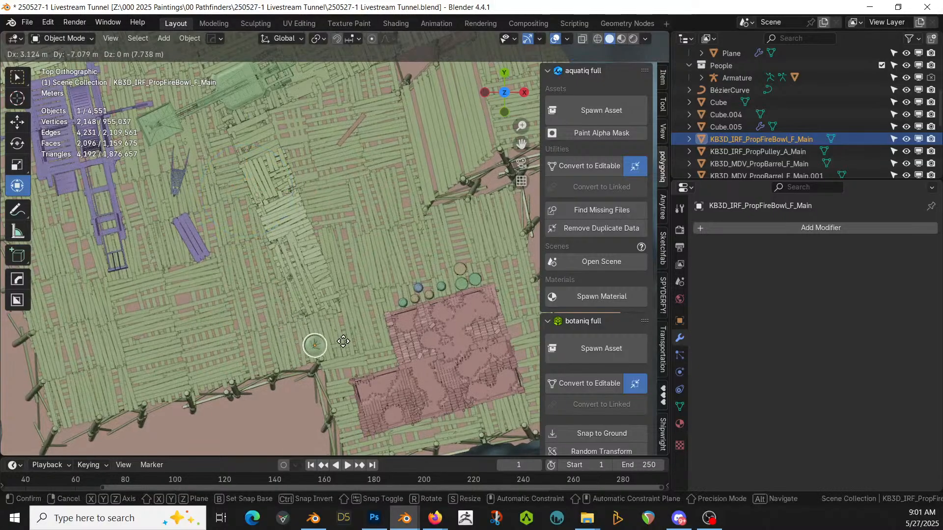
left_click(343, 340)
- Add a linked copy of the fire bowl about -1.55 m in X and 23.56 m in Y away, at the upper platform
scroll(405, 359, "down", 3)
middle_click_drag(407, 362, 417, 453, "shift")
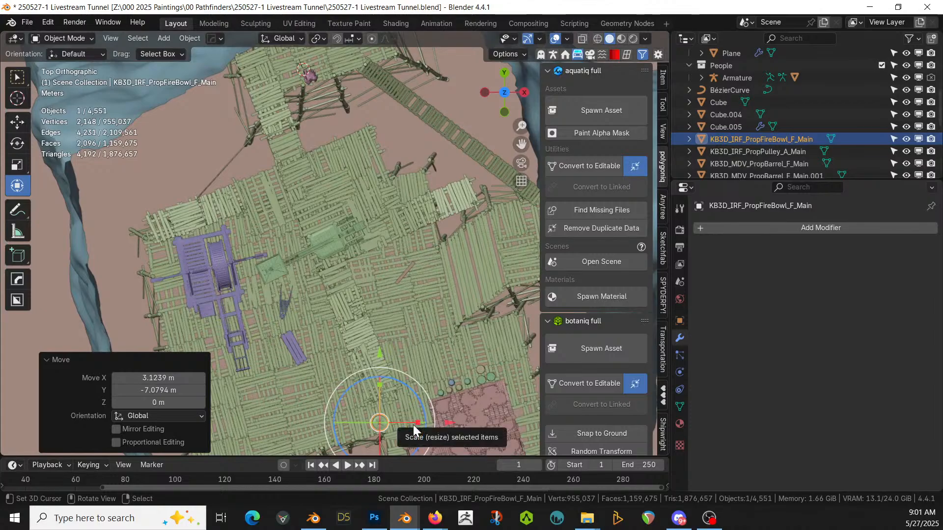
key("shift+d")
left_click(389, 68)
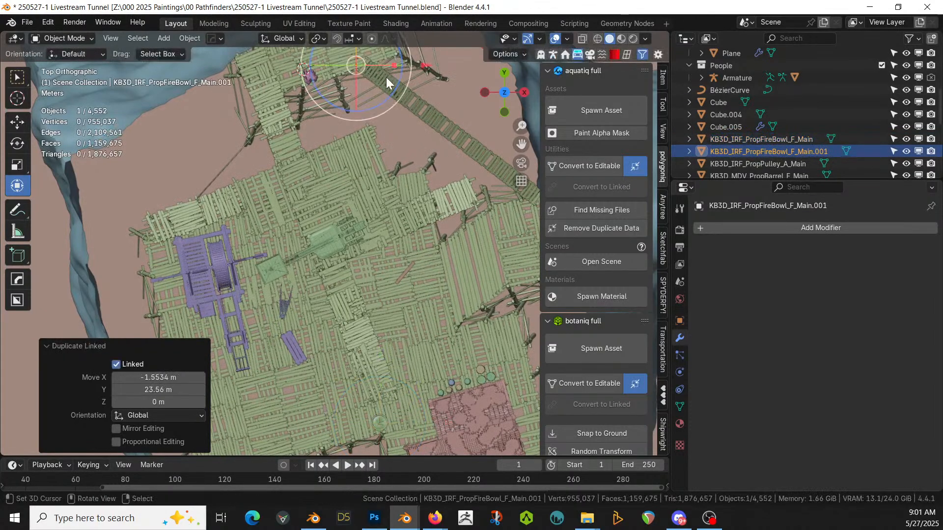
- Raise the copied fire bowl about 9.77 m along Z onto the upper platform near the rope bridge
key("KP_Decimal")
middle_click_drag(371, 226, 392, 441)
scroll(352, 108, "down", 8)
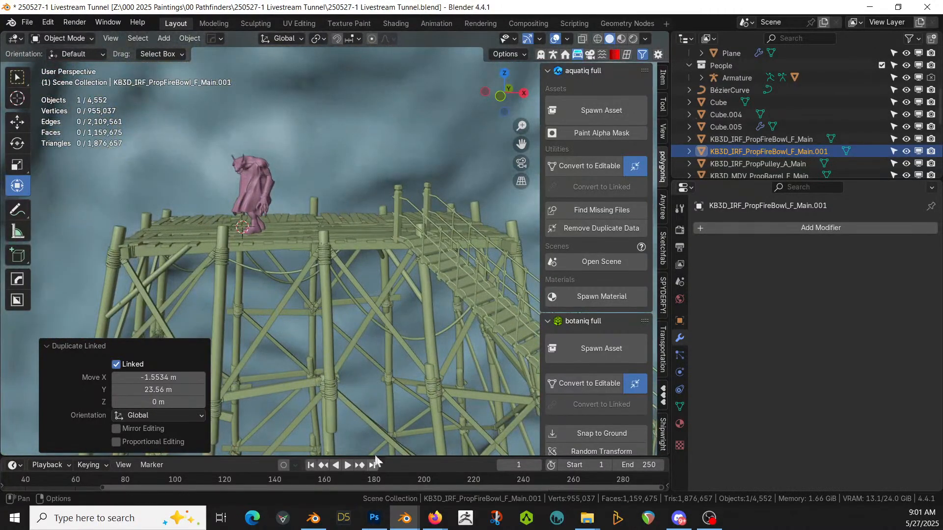
scroll(372, 249, "down", 7)
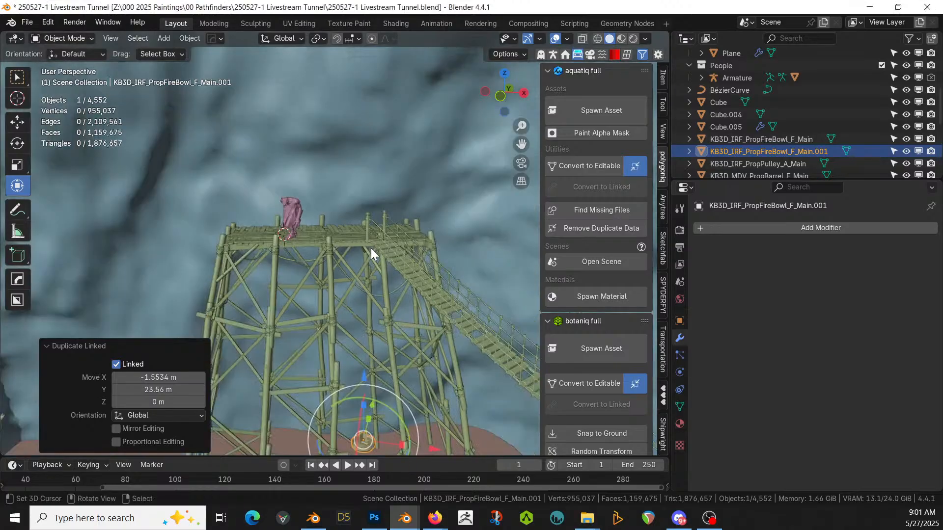
scroll(391, 352, "up", 2)
key("g")
key("z")
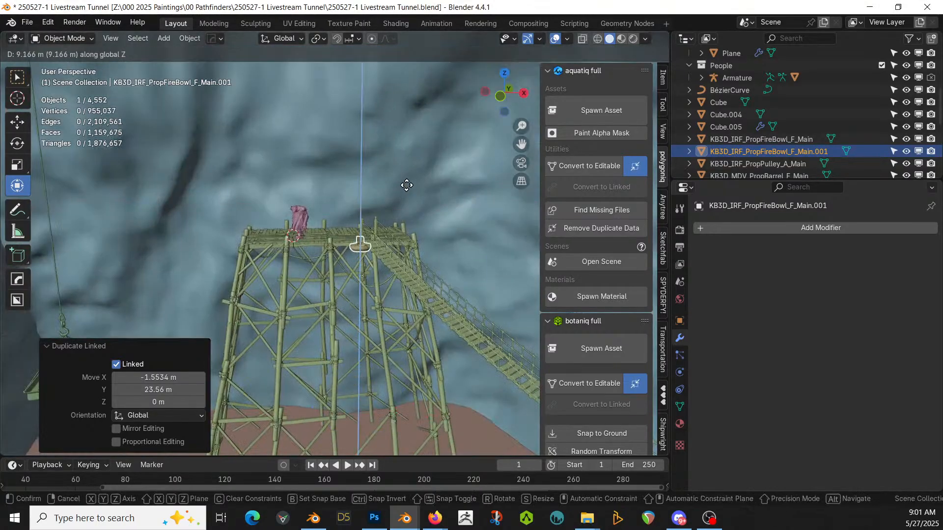
left_click(404, 192)
key("KP_Decimal")
key("KP_7")
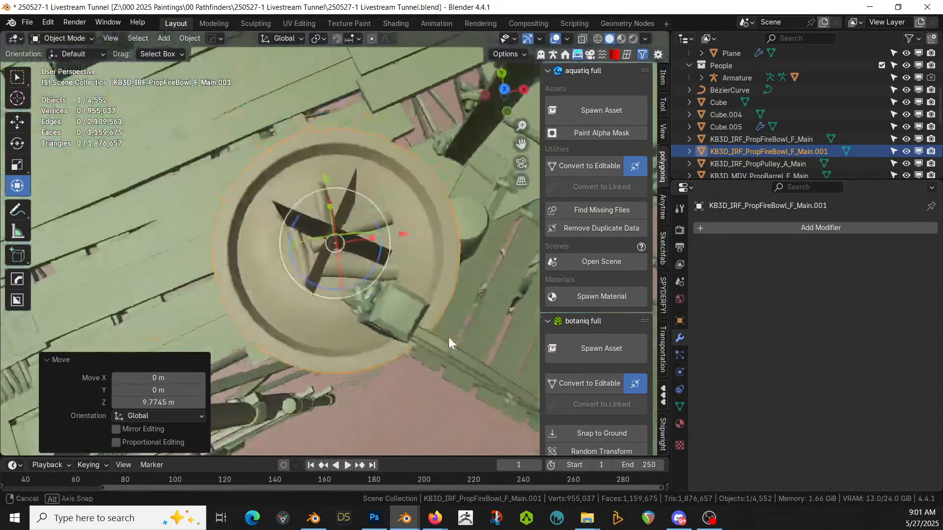
scroll(449, 338, "down", 4)
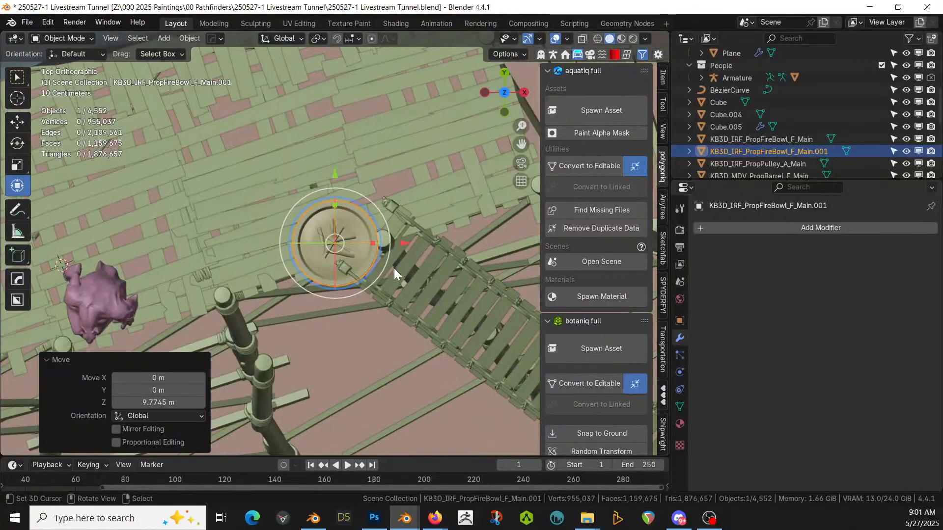
- Shift the copied fire bowl about -0.82 m in X and 0.19 m in Y, and lower it about 0.07 m onto the planks
key("g")
left_click(329, 250)
middle_click_drag(330, 255, 347, 100)
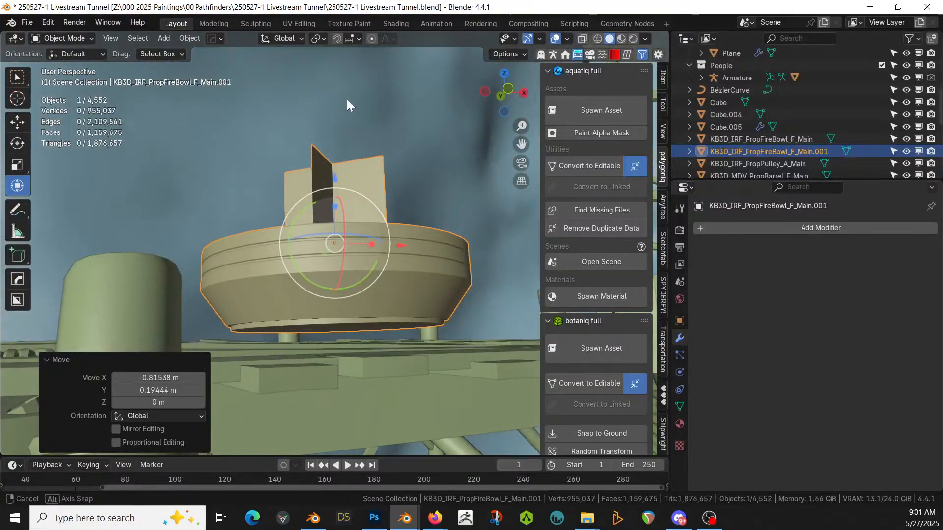
key("g")
key("z")
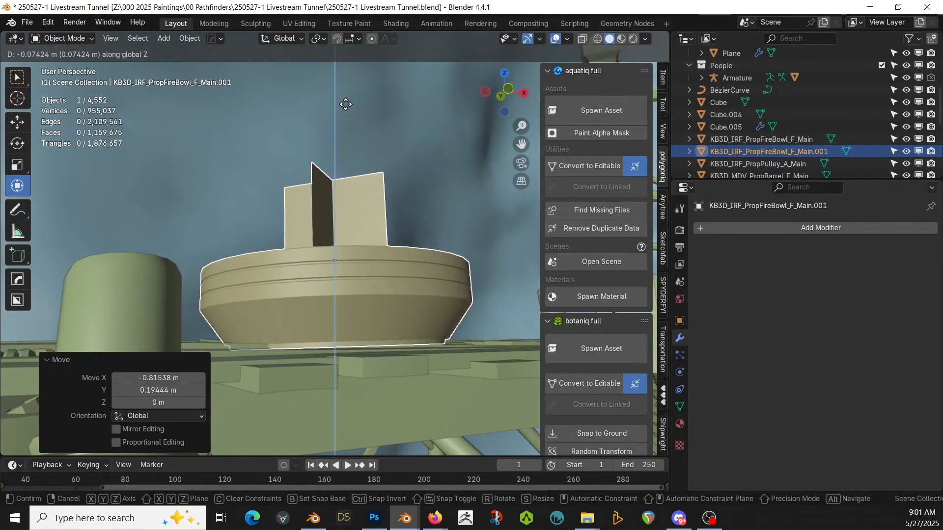
left_click(347, 102)
- Show the scene in rendered shading and include the Ceiling collection in the view layer
key("z")
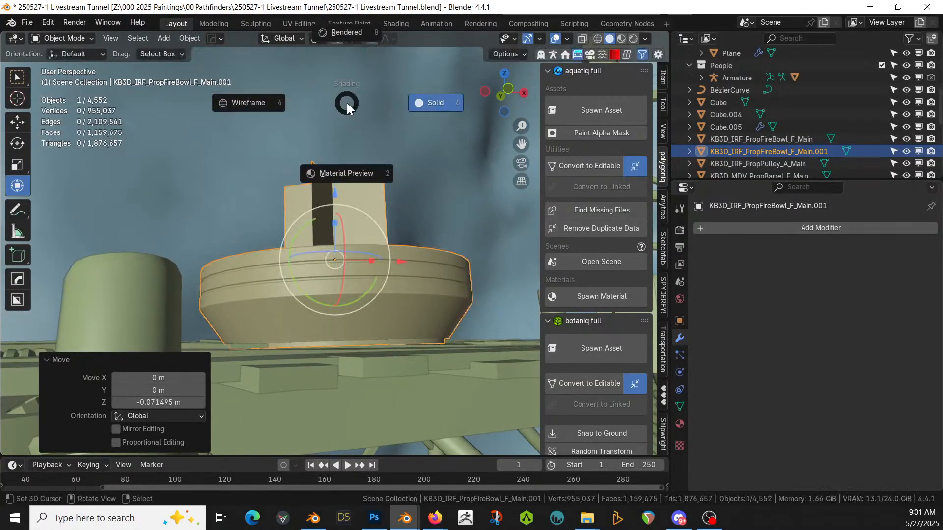
key("4")
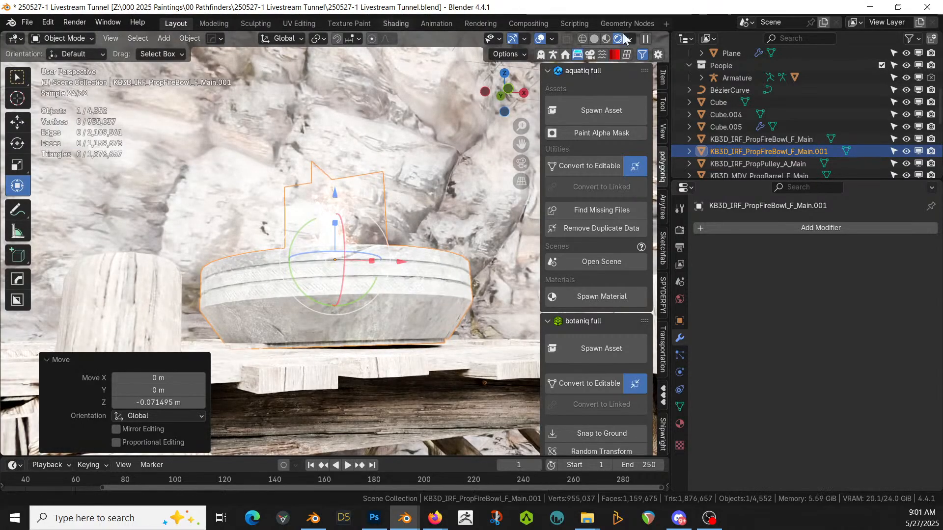
scroll(894, 146, "down", 2)
scroll(894, 147, "up", 6)
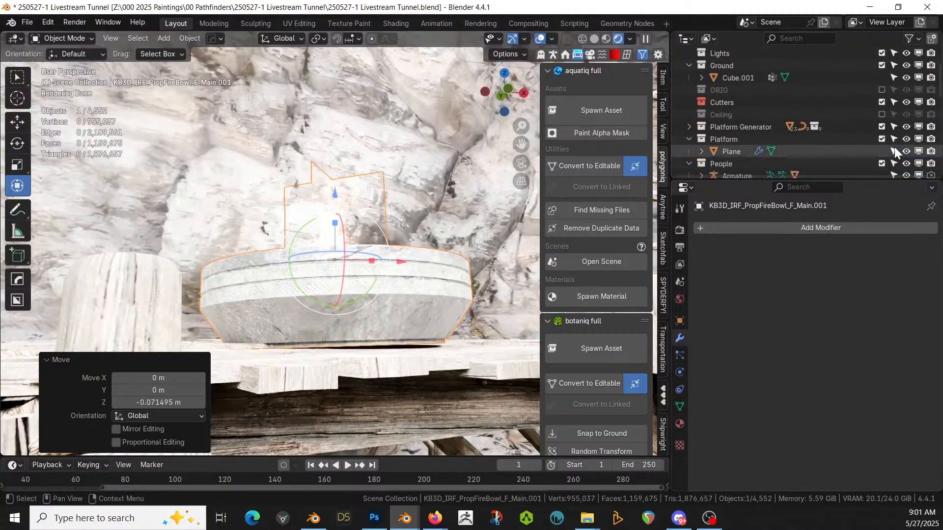
left_click(882, 115)
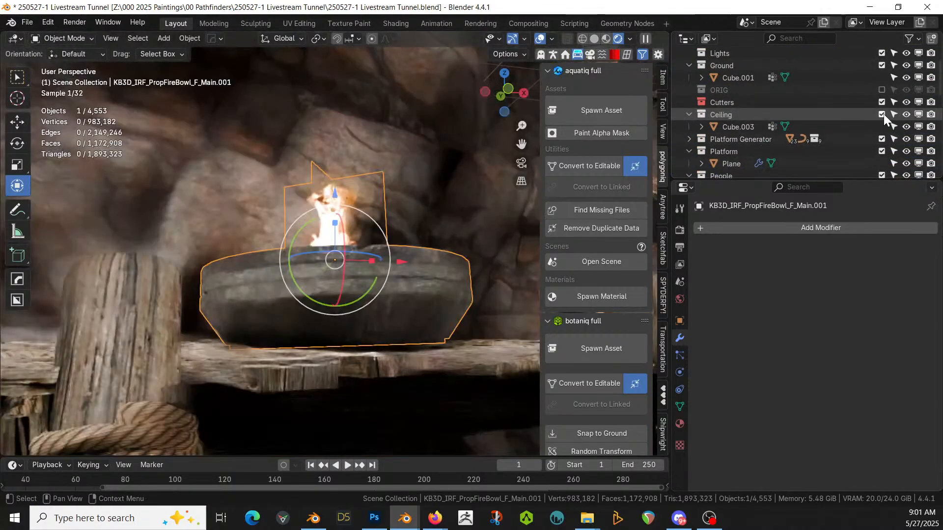
middle_click_drag(319, 331, 215, 341)
scroll(267, 335, "down", 2)
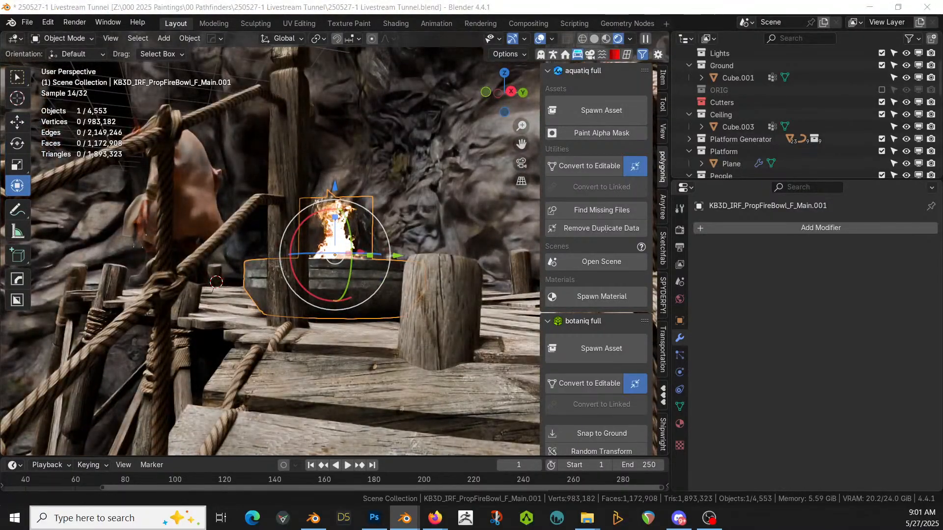
- Open the platform Plane for mesh editing in solid shading, seen from above
scroll(248, 285, "down", 9)
middle_click_drag(249, 284, 312, 371, "shift")
middle_click_drag(240, 412, 220, 361)
middle_click_drag(159, 371, 312, 378)
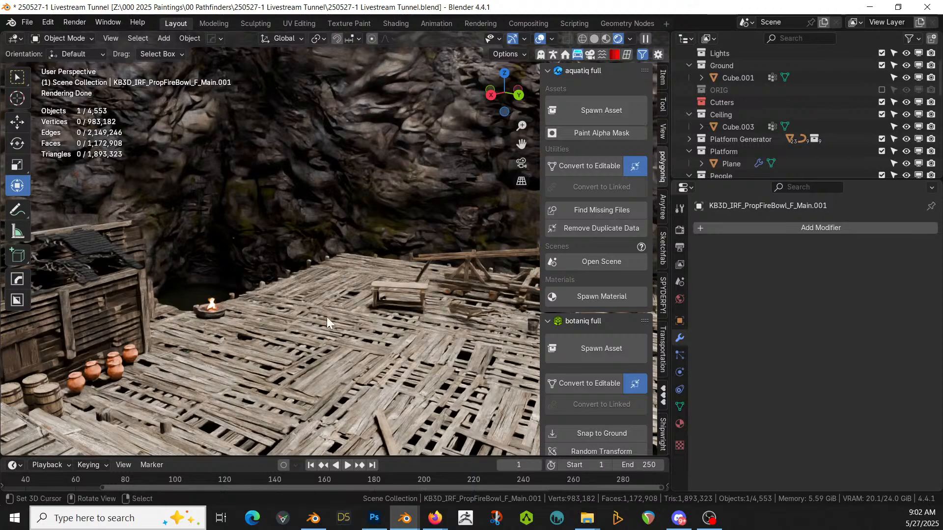
left_click(319, 358)
key("z")
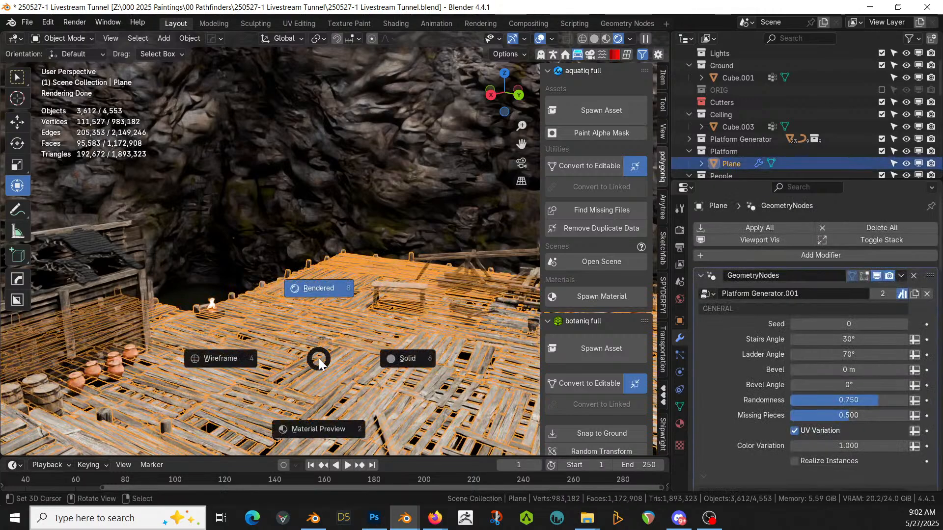
key("6")
key("Tab")
mouse_move(319, 358)
middle_mouse_down()
mouse_move(349, 394)
mouse_move(345, 401)
mouse_move(137, 267)
mouse_move(149, 326)
mouse_move(420, 389)
middle_mouse_up()
scroll(372, 383, "down", 3)
middle_click_drag(362, 376, 342, 378, "shift")
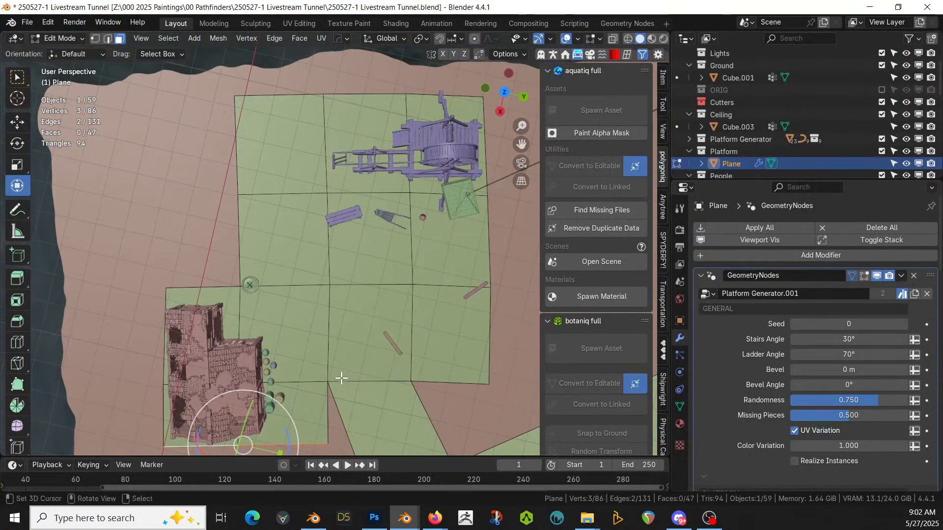
- Subdivide the nine square faces of the large platform section beside the ruined house with one cut
left_click(291, 234)
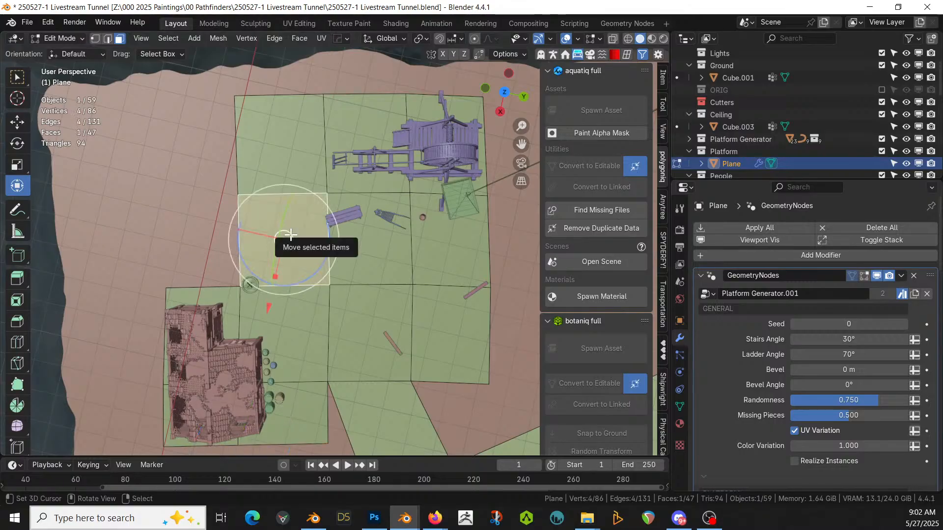
left_click(286, 320, "shift")
left_click(406, 343, "shift")
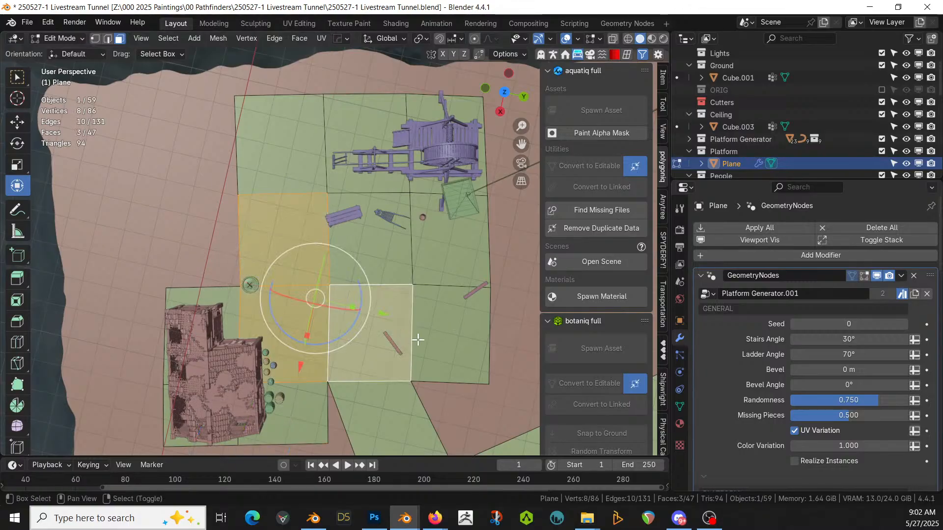
left_click(439, 314, "shift")
left_click(440, 238, "shift")
left_click(378, 234, "shift")
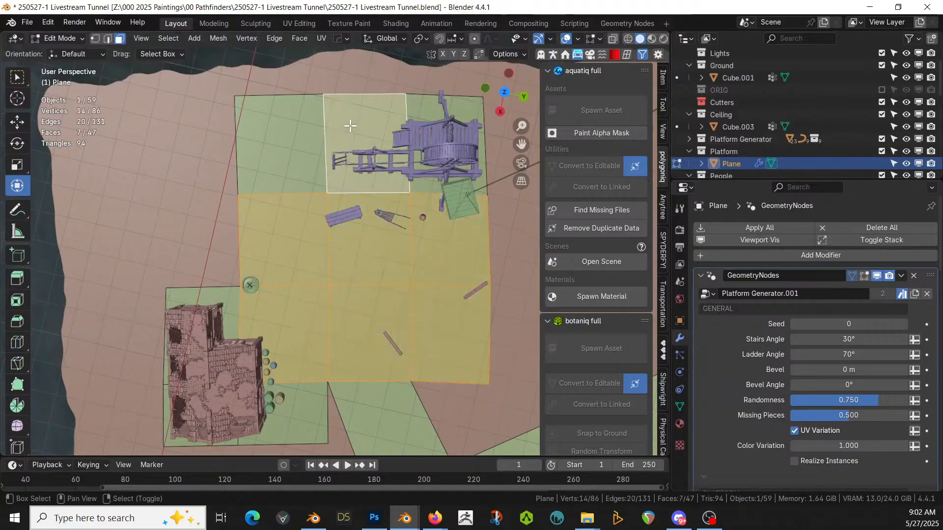
left_click(350, 126, "shift")
left_click(274, 137, "shift")
left_click(426, 107, "shift")
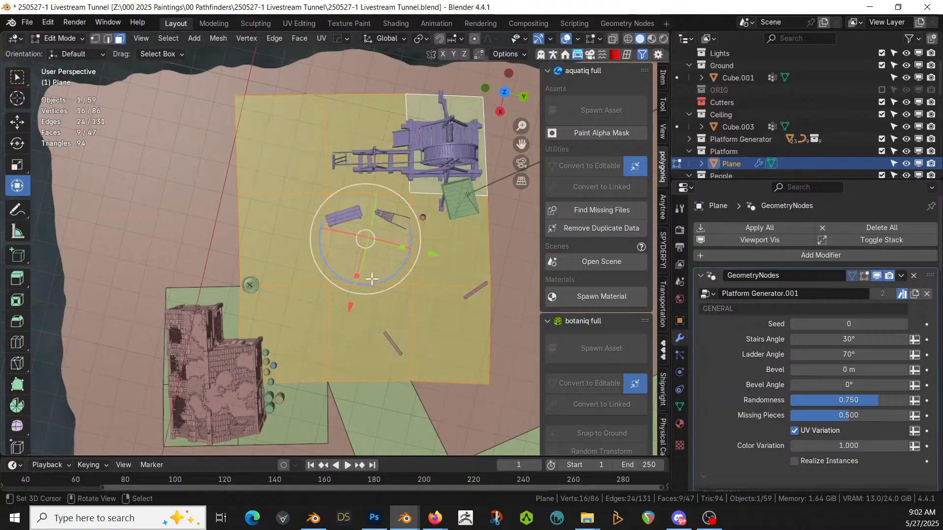
right_click(369, 281)
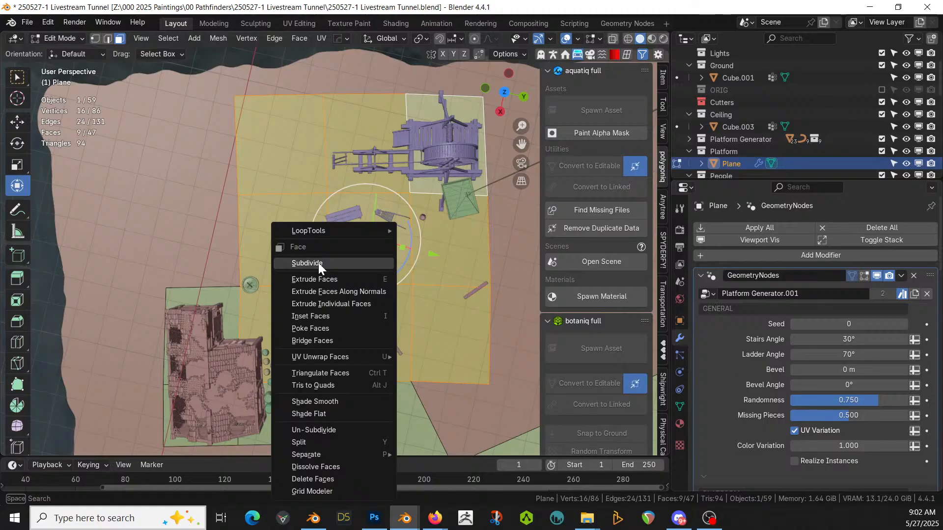
left_click(318, 263)
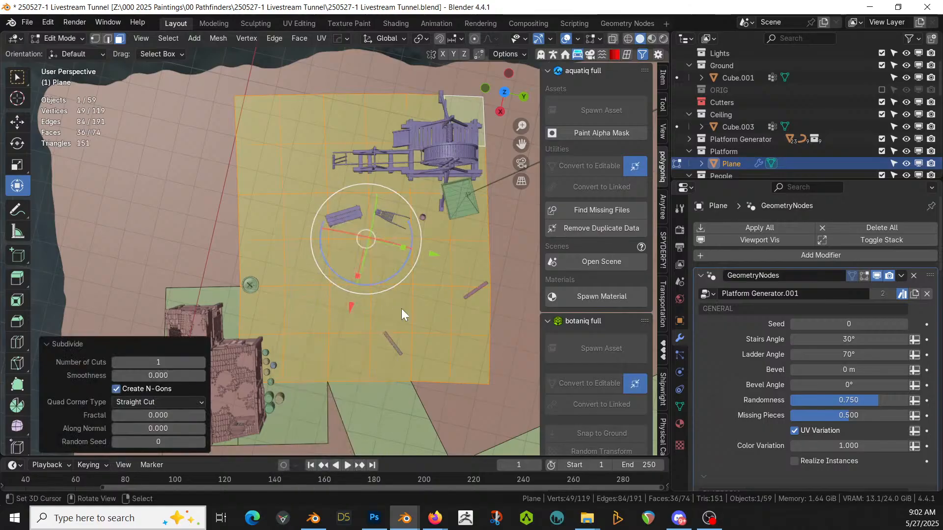
key("Tab")
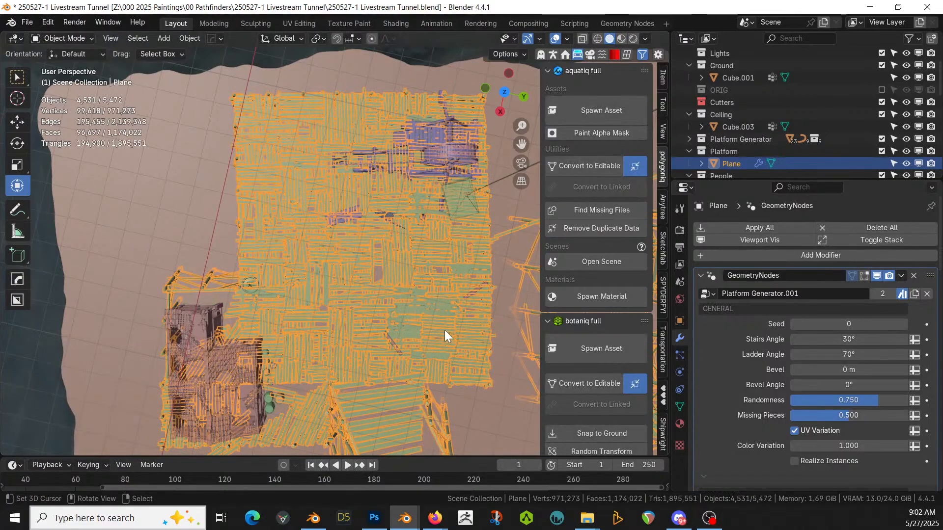
middle_click_drag(444, 331, 396, 257)
scroll(397, 257, "up", 4)
scroll(397, 256, "up", 3)
- Delete a block of six faces from the middle of the large platform, between the wooden bench and the loose planks
key("Tab")
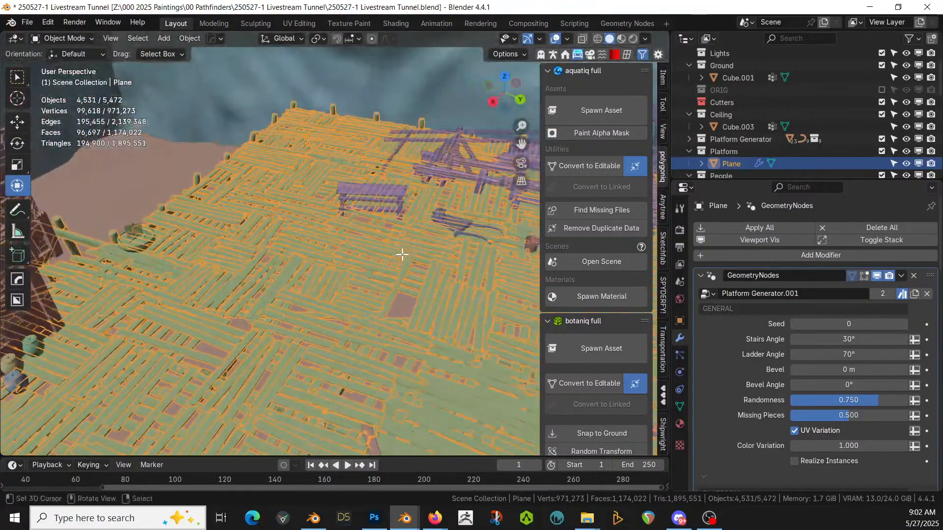
middle_click_drag(390, 331, 356, 314)
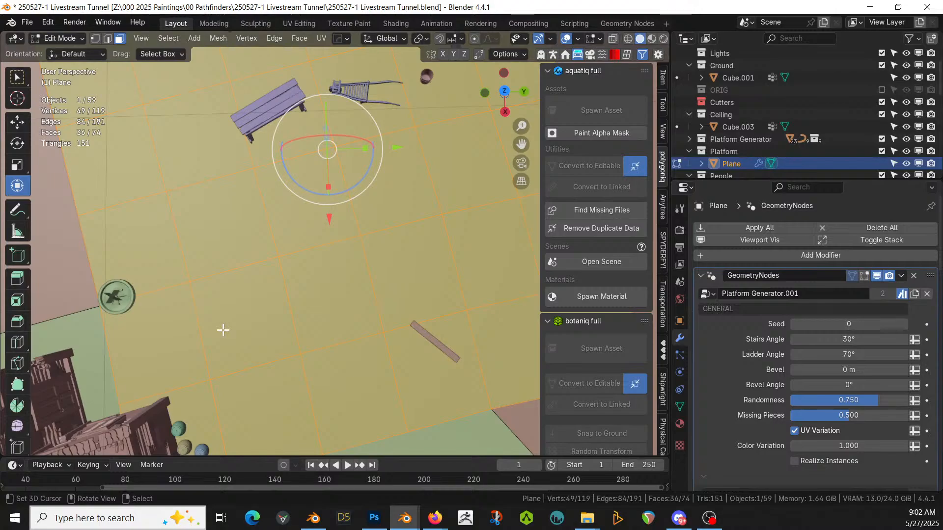
scroll(295, 245, "down", 2)
left_click(344, 277)
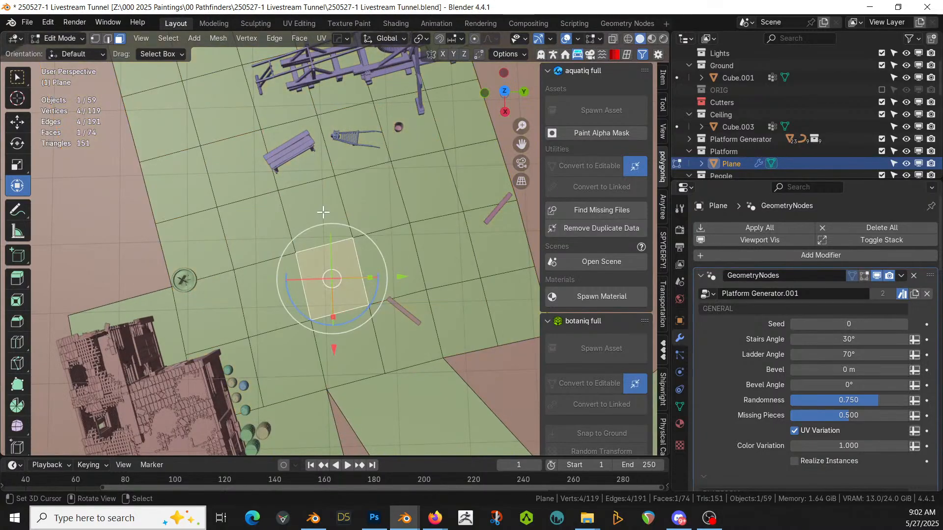
left_click(344, 192, "shift")
left_click(368, 201, "shift")
left_click(392, 270, "shift")
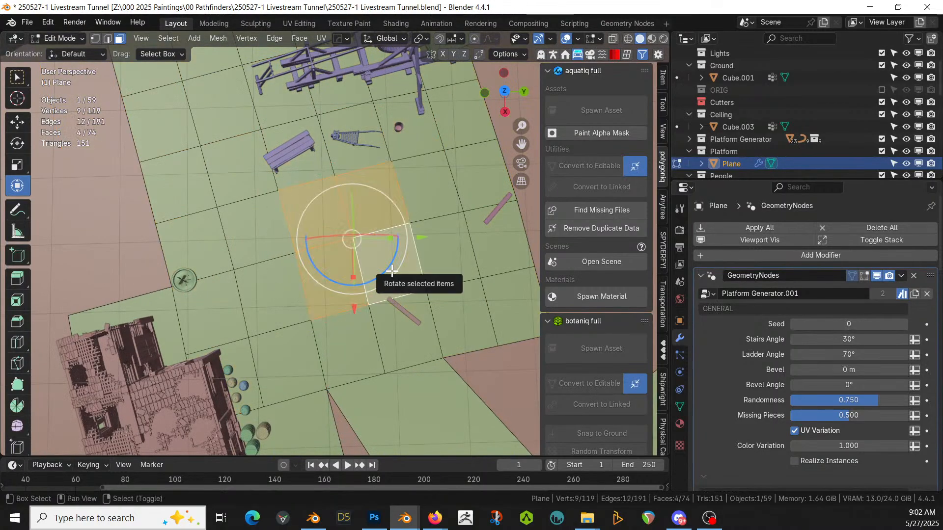
left_click(440, 258, "shift")
left_click(419, 195, "shift")
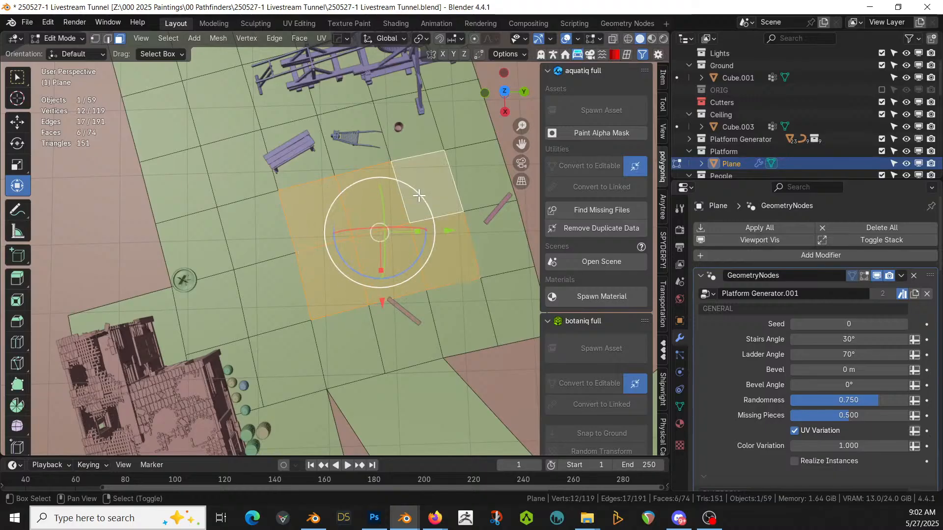
key("x")
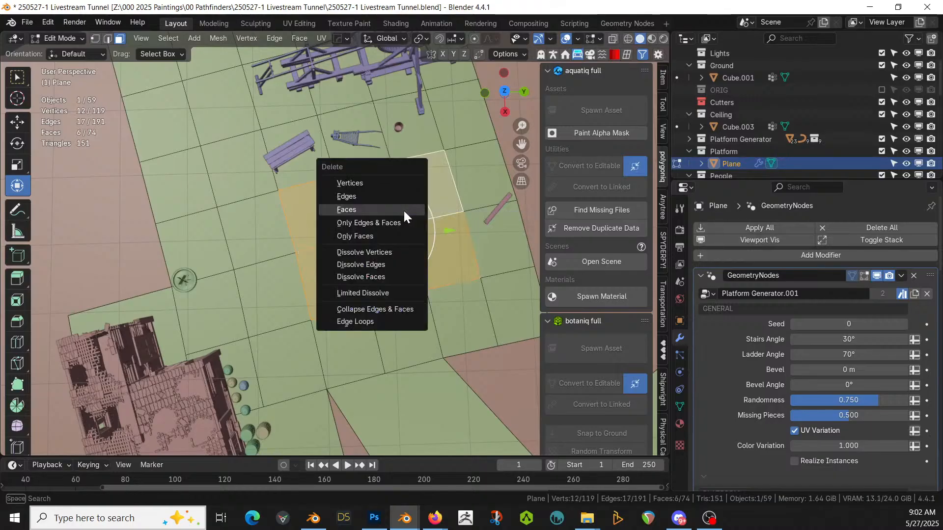
left_click(404, 211)
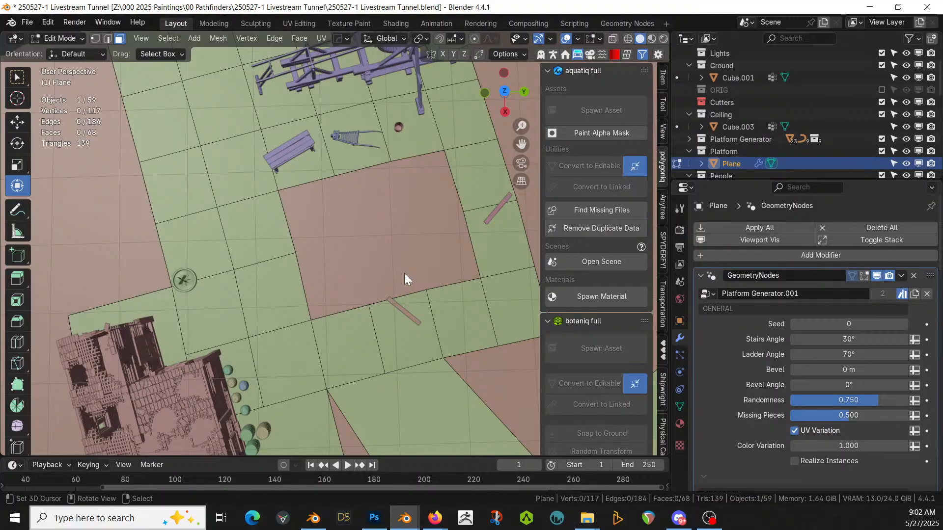
- Delete two adjacent faces along the platform's outer edge, between the fire bowl and the far corner, and return to Object Mode
key("Tab")
middle_click_drag(404, 273, 387, 347)
key("Tab")
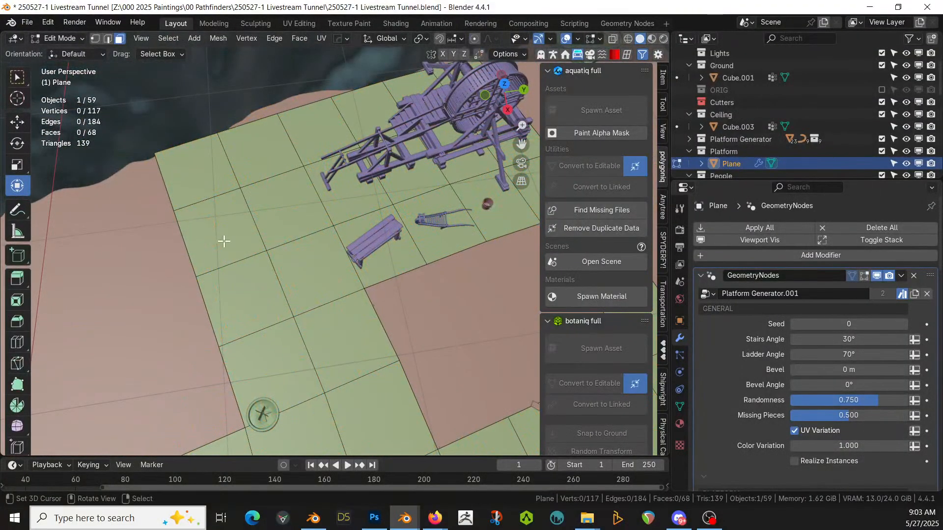
left_click(246, 290)
left_click(212, 230, "shift")
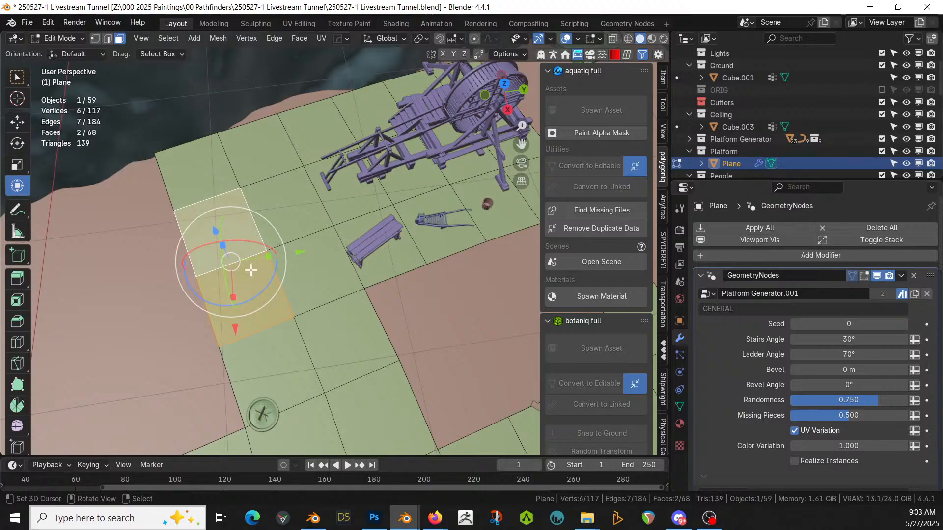
key("x")
left_click(252, 271)
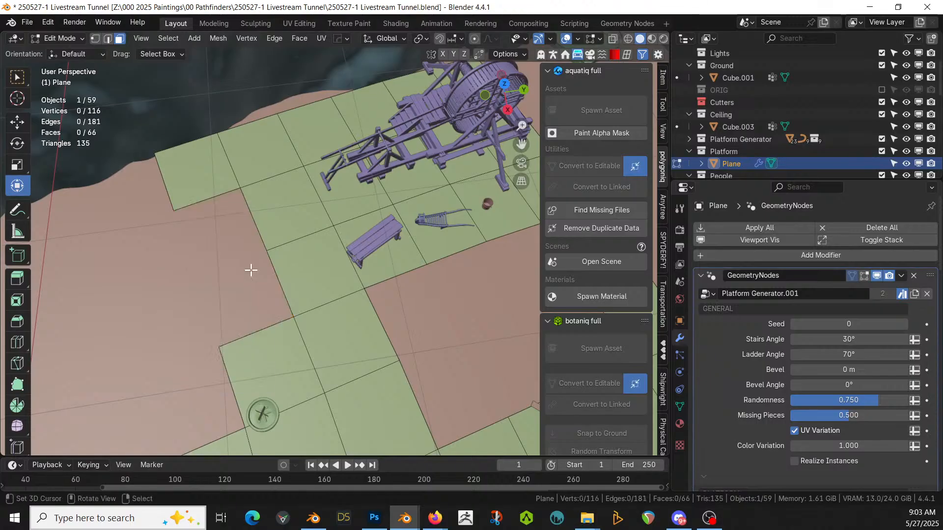
middle_click_drag(278, 309, 373, 388)
key("Tab")
middle_click_drag(255, 415, 332, 109)
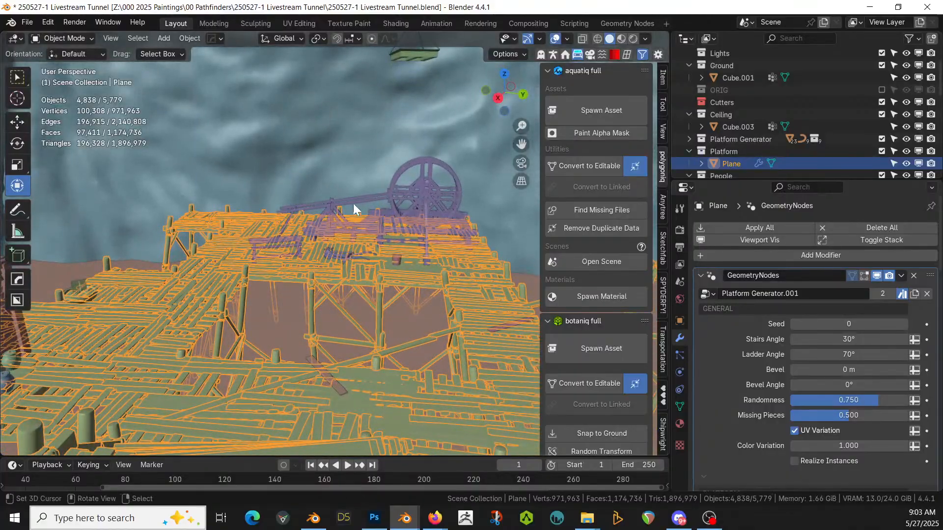
- Subdivide the two upper platform faces under the gnoll and the fire bowl with one cut
middle_click_drag(457, 284, 271, 415)
left_click(331, 225)
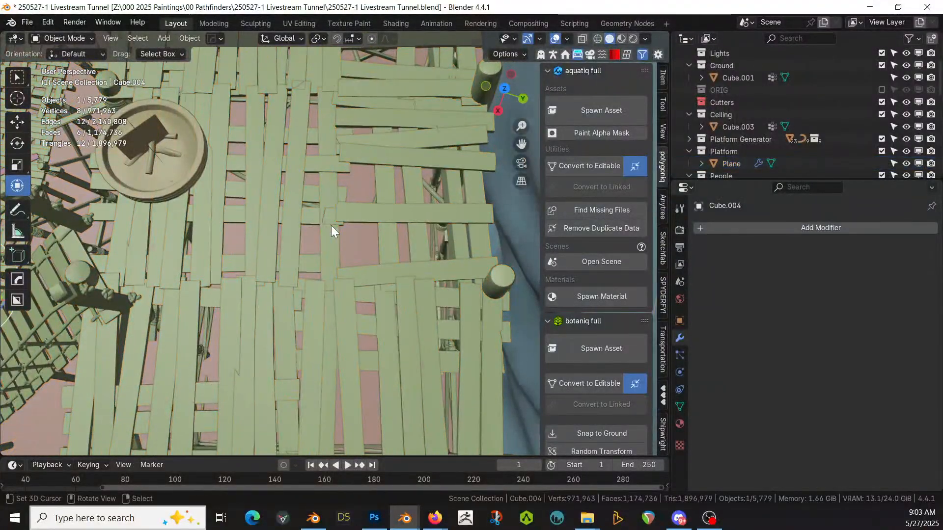
scroll(331, 226, "down", 3)
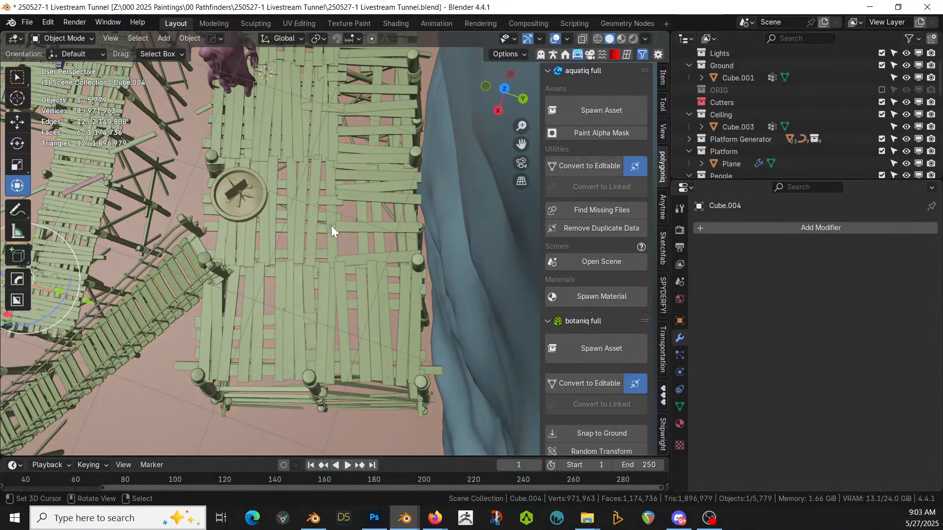
left_click(331, 225)
left_click(337, 221)
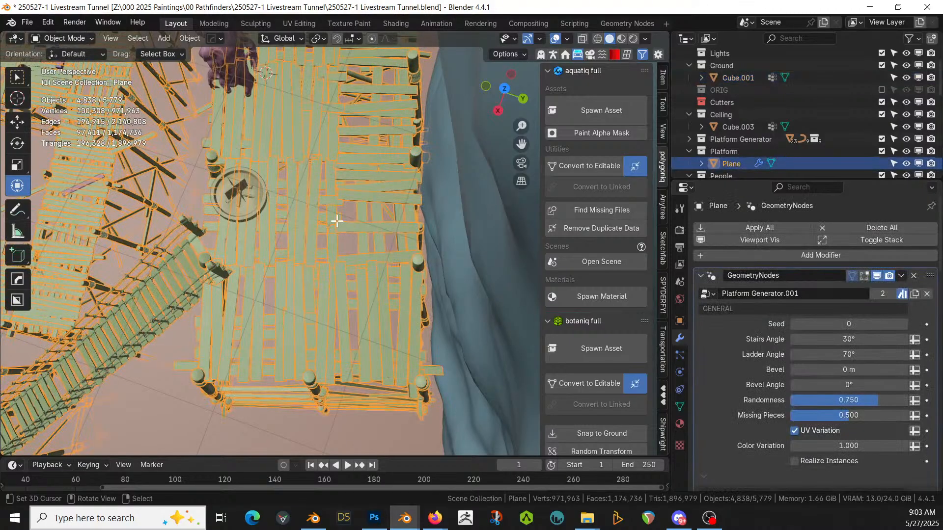
key("Tab")
left_click(295, 253)
middle_click_drag(315, 253, 374, 384, "shift")
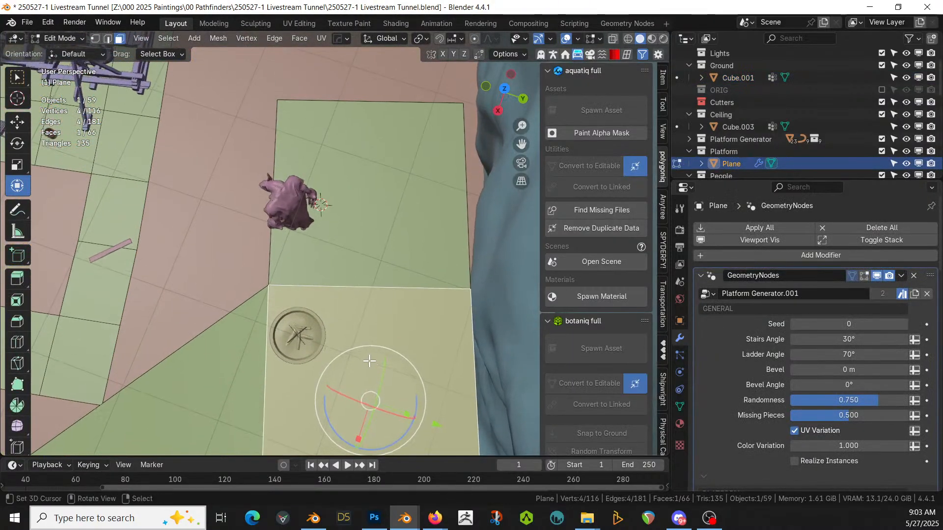
scroll(356, 374, "down", 2)
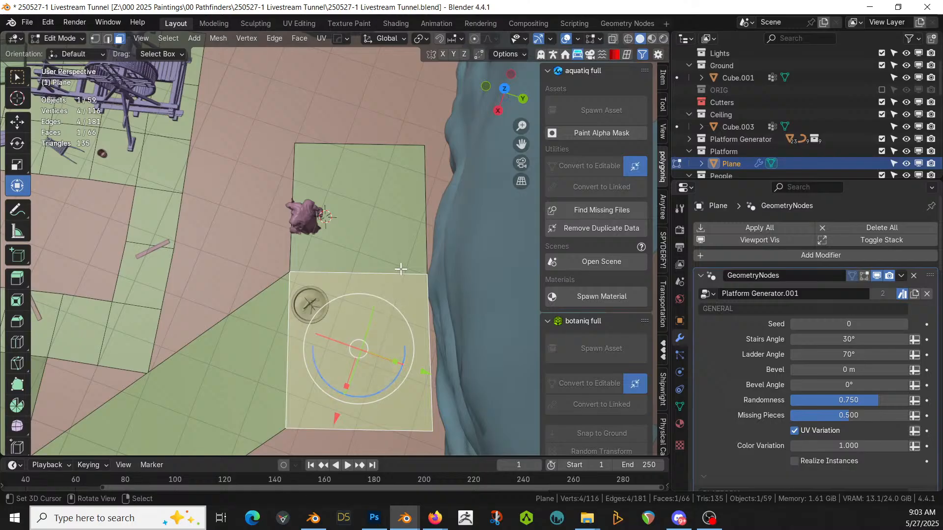
left_click(363, 210, "shift")
right_click(363, 213)
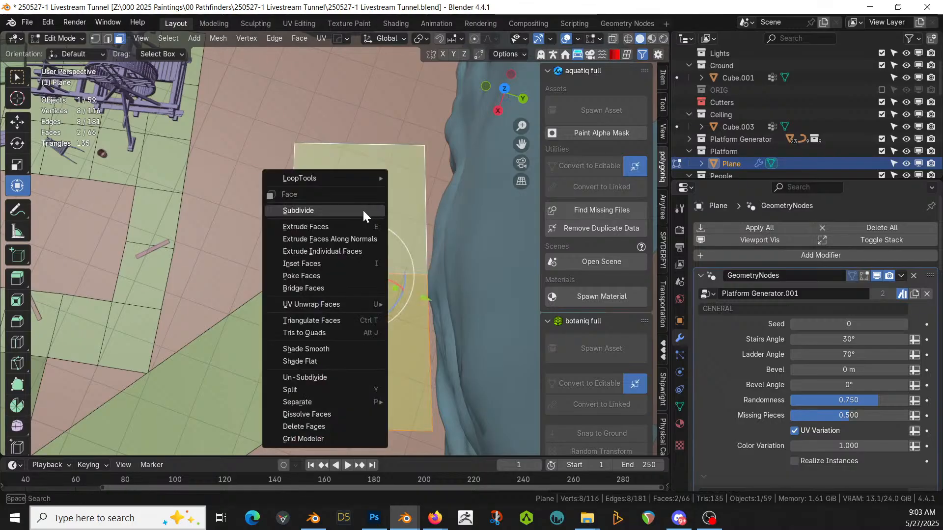
left_click(323, 211)
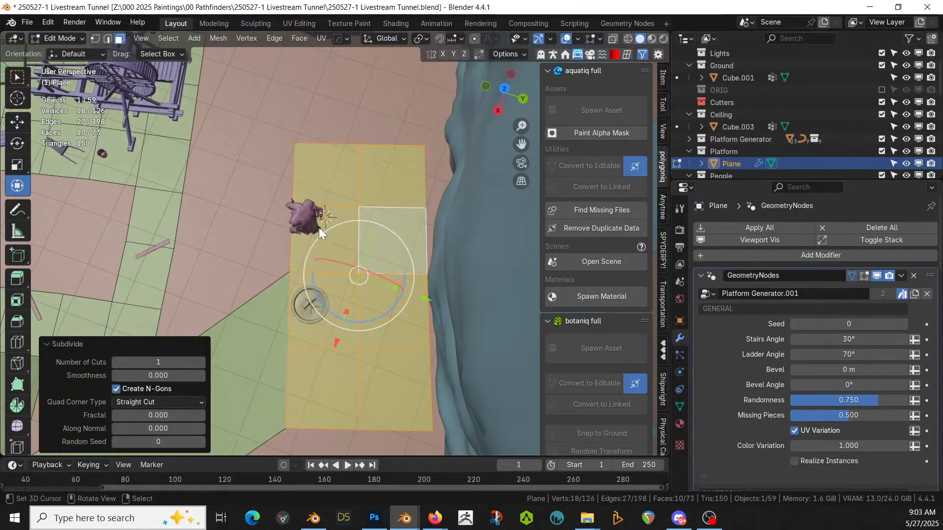
- Undo the last subdivision of the two upper platform faces and return to Object Mode
key("Tab")
middle_click_drag(331, 288, 355, 246)
key("Tab")
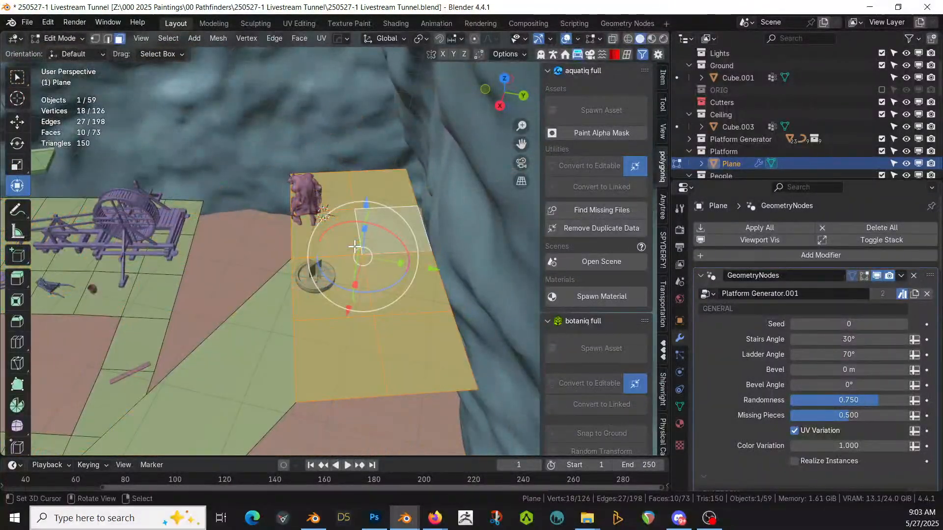
key("ctrl+z")
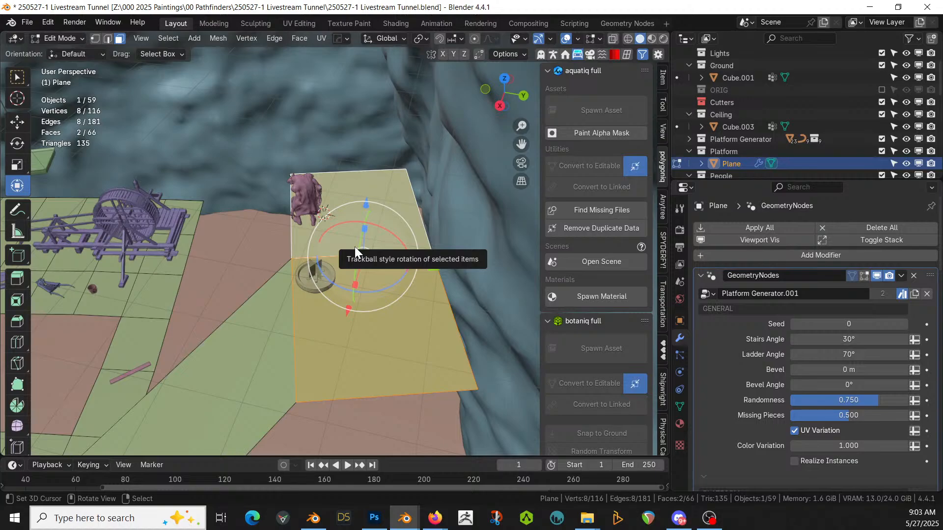
key("Tab")
- Isolate the platform in local view and open its mesh for editing
scroll(355, 247, "down", 3)
middle_click_drag(355, 247, 526, 269)
scroll(392, 231, "up", 5)
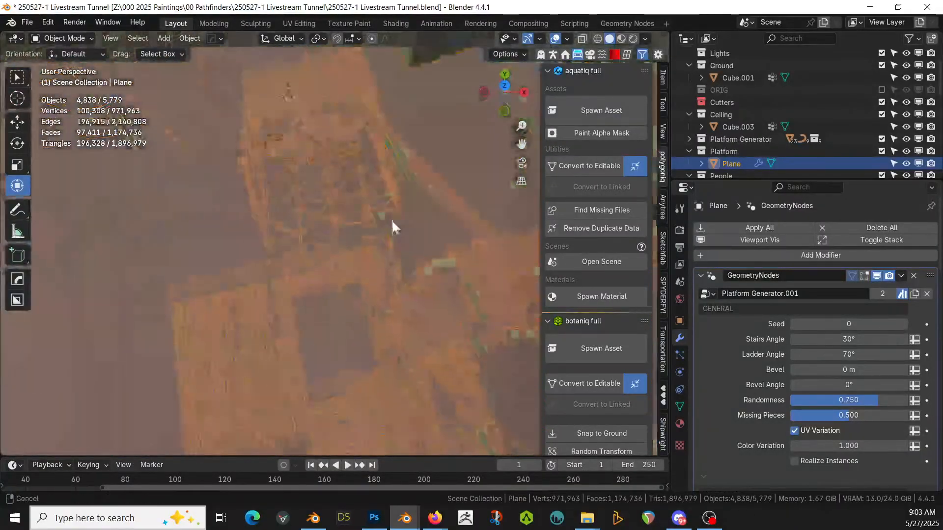
middle_click_drag(391, 194, 267, 302)
key("KP_Divide")
key("Tab")
scroll(358, 281, "up", 5)
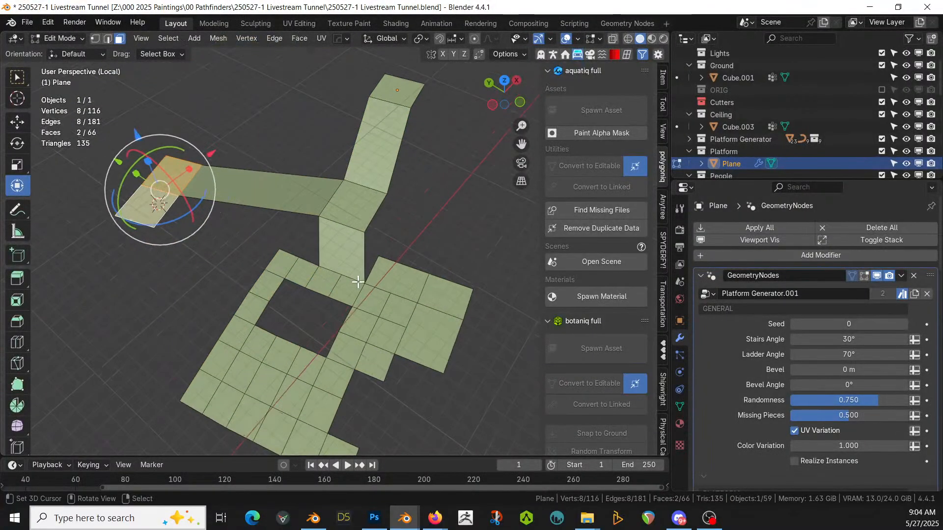
middle_click_drag(364, 274, 349, 273)
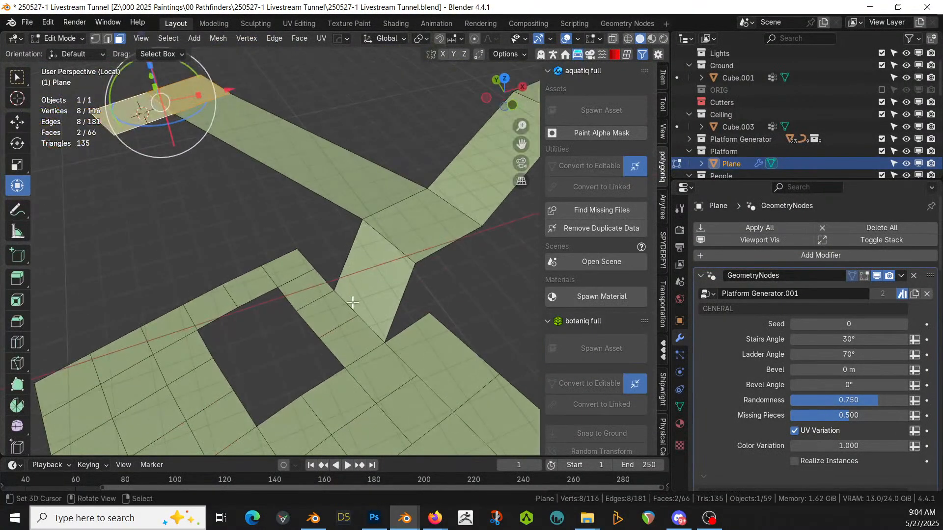
- Rip the two edges joining the foot of the short sloped face to the large platform, leaving them in place
key("2")
right_click(365, 323)
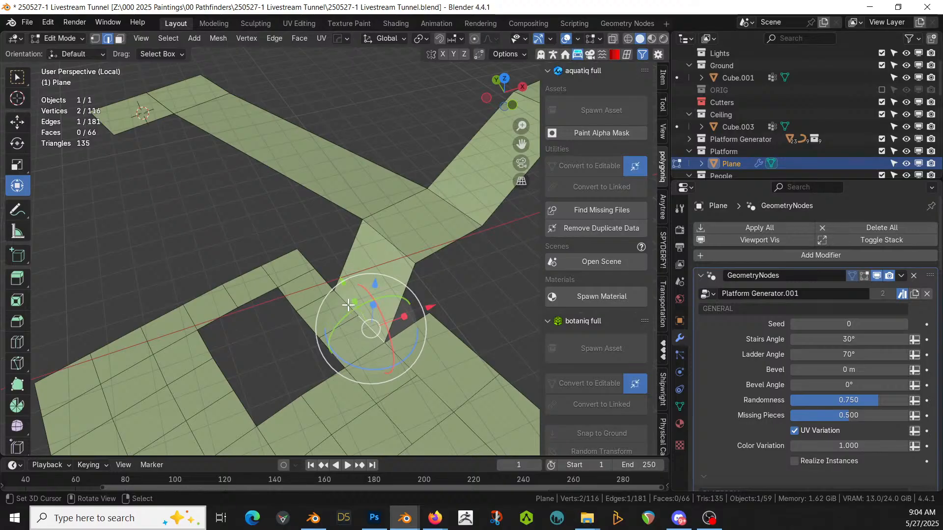
right_click(348, 306, "shift")
right_click(363, 317)
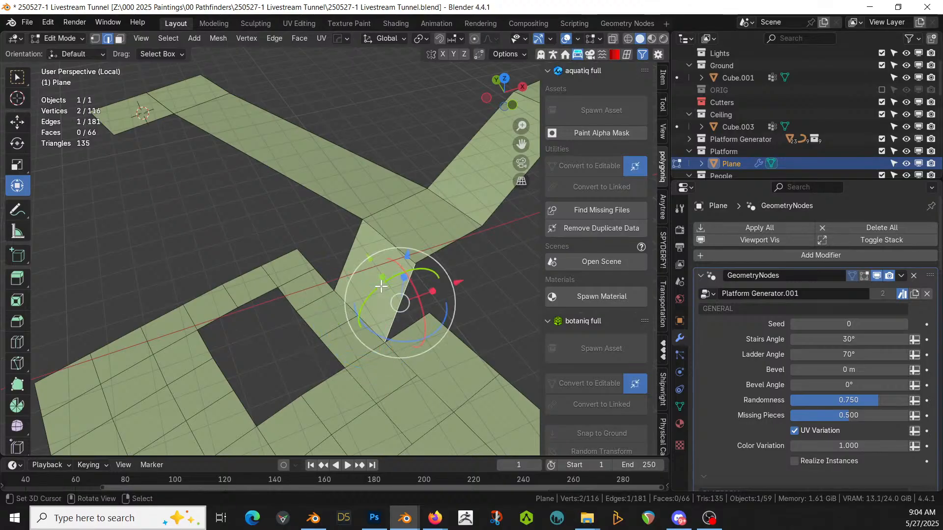
right_click(349, 307, "shift")
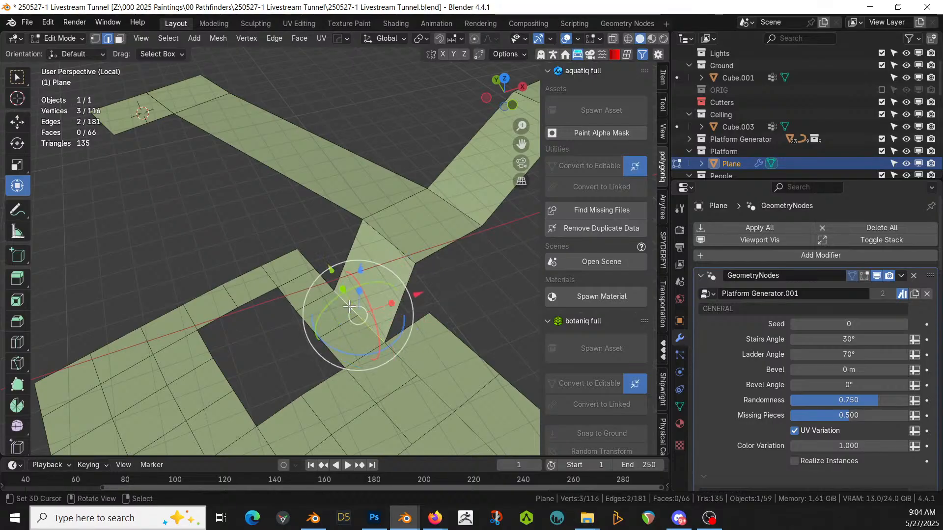
key("shift+d")
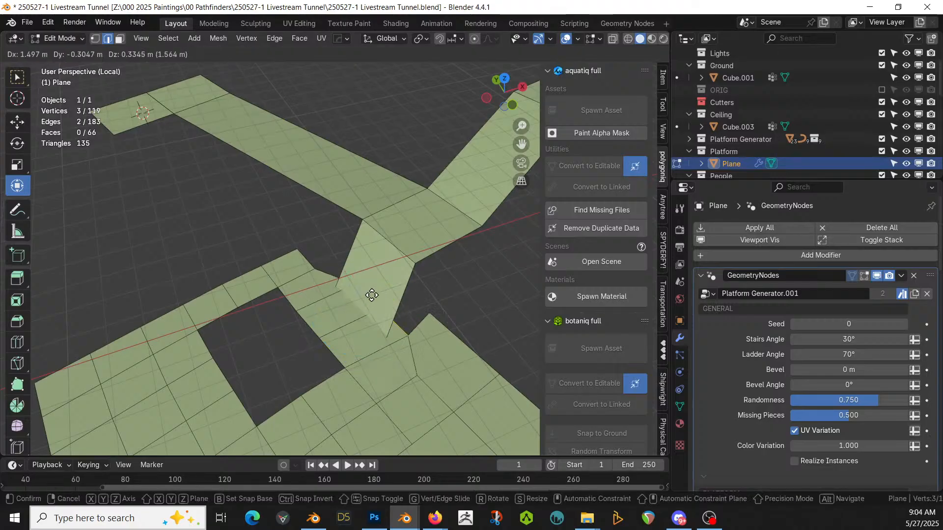
right_click(368, 295)
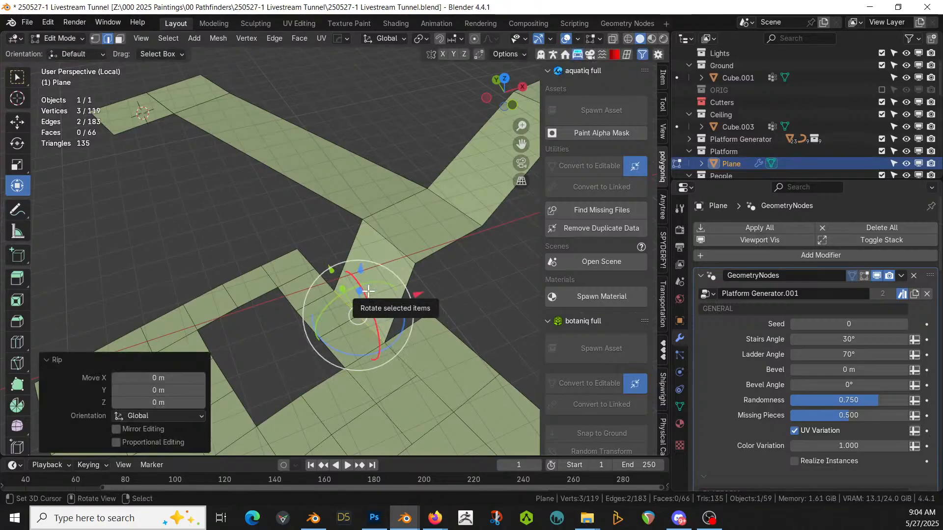
- Hide everything except the short sloped face and dissolve the extra vertex in the middle of its lower edge
key("3")
right_click(377, 291)
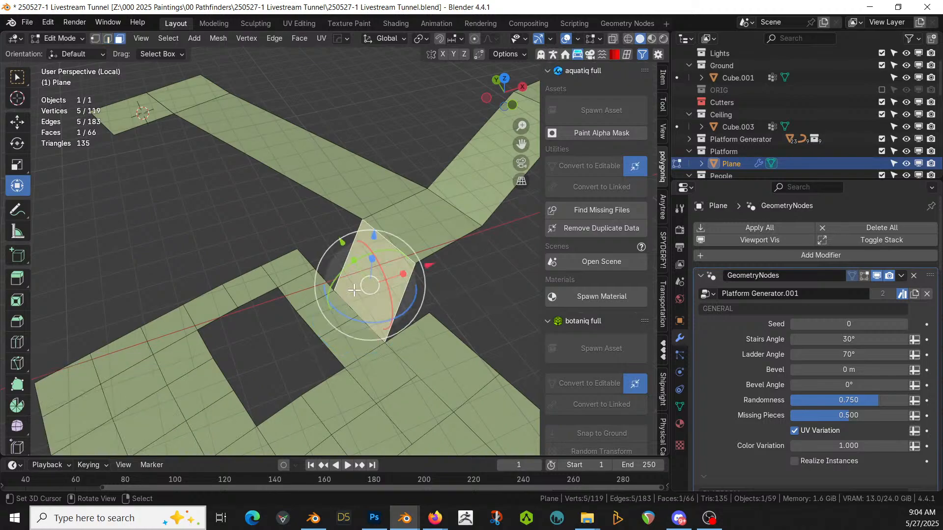
key("shift+h")
key("1")
scroll(355, 295, "up", 2)
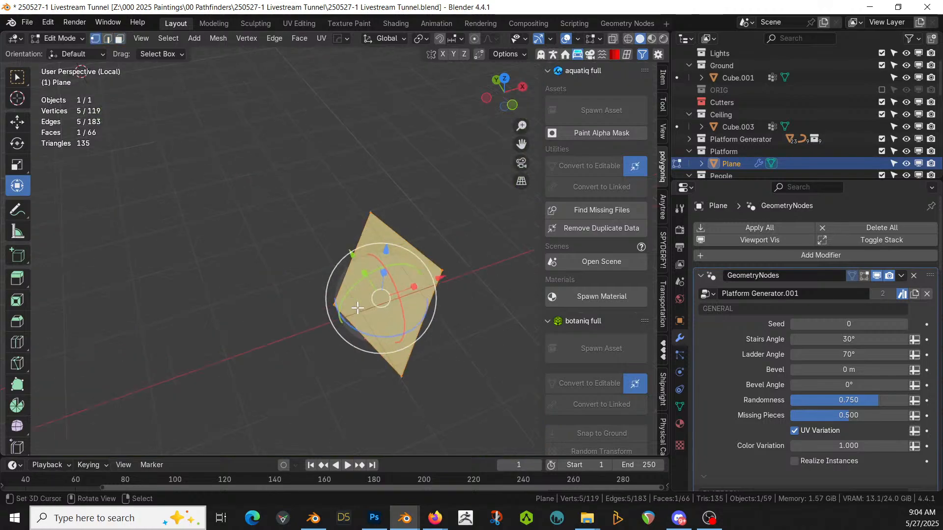
right_click(367, 333)
key("ctrl+x")
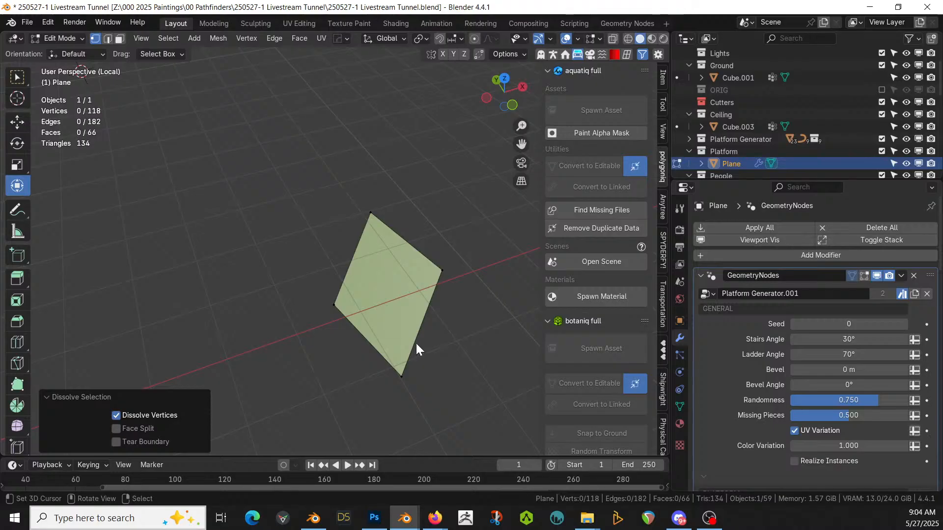
- Check the generated planks in Object Mode, return to Edit Mode and reveal the hidden parts of the mesh
key("Tab")
middle_click_drag(417, 344, 422, 364)
scroll(355, 299, "up", 2)
scroll(358, 309, "up", 2)
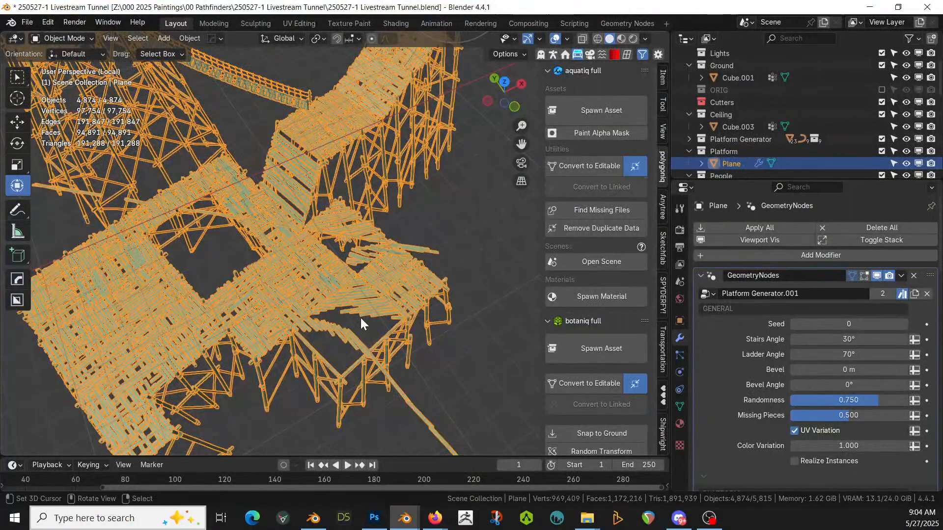
key("Tab")
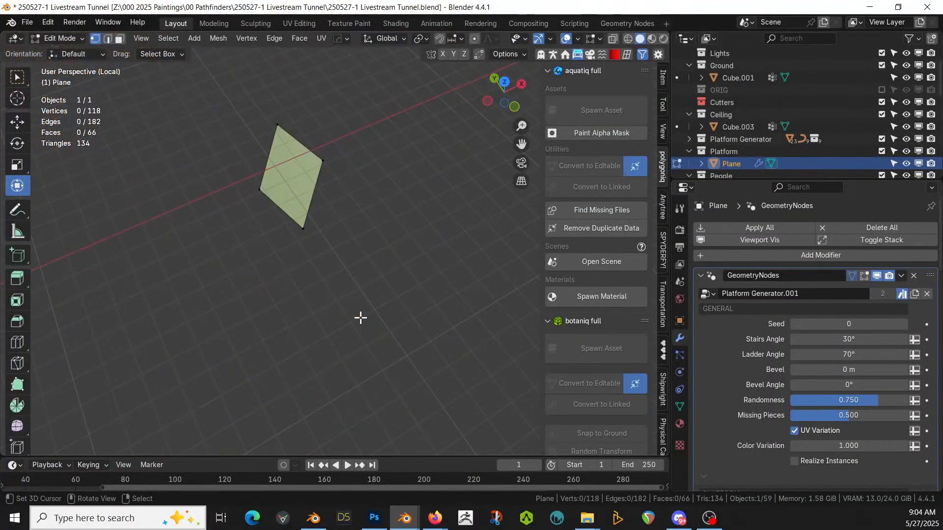
key("alt+h")
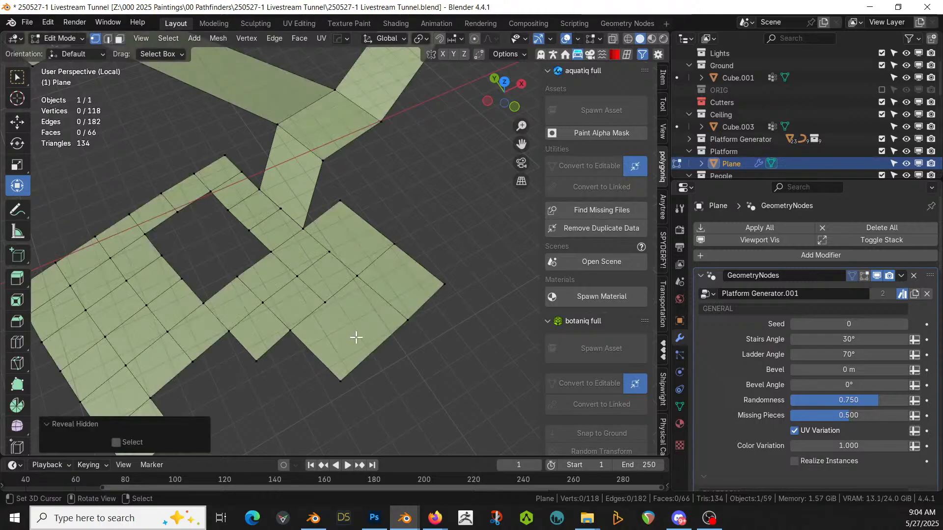
- Try to subdivide the three large undivided faces at the outer corner of the large platform
left_click(337, 308)
key("3")
right_click(352, 337)
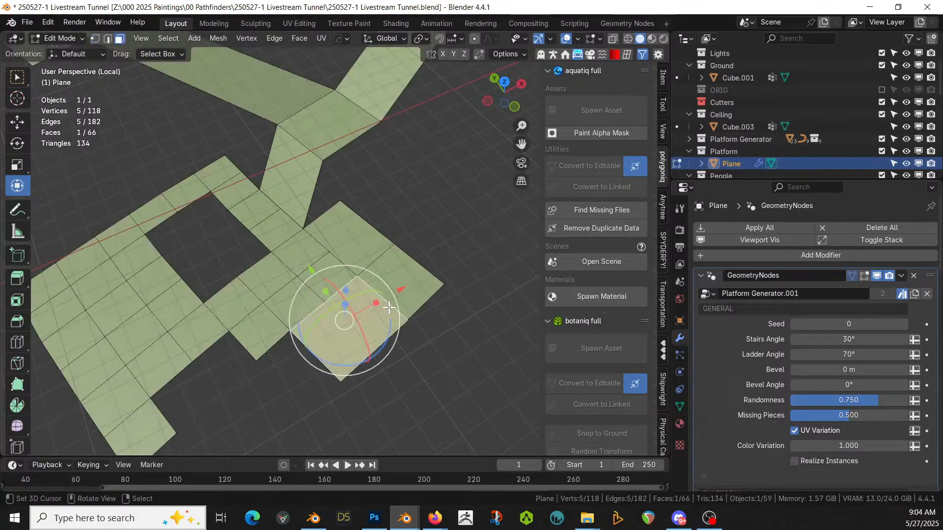
right_click(401, 300, "shift")
right_click(351, 240, "shift")
key("w")
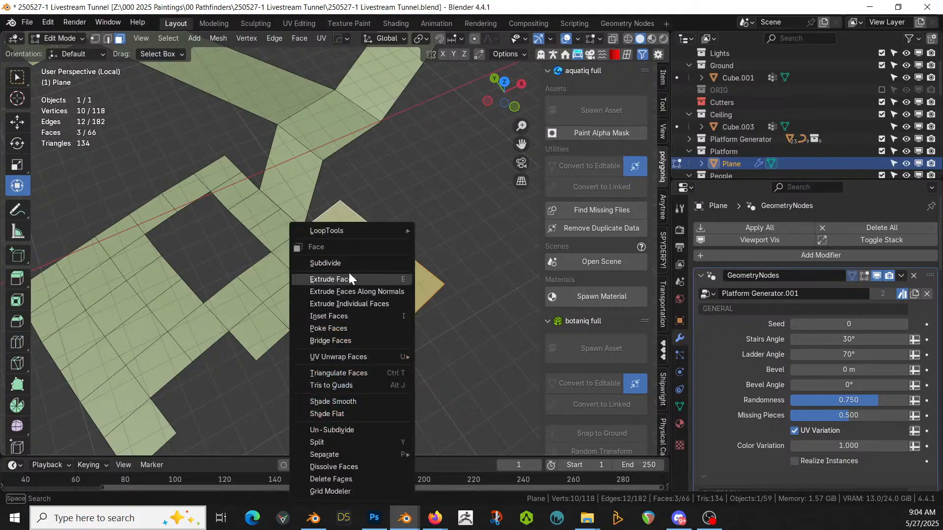
left_click(346, 263)
key("ctrl+z")
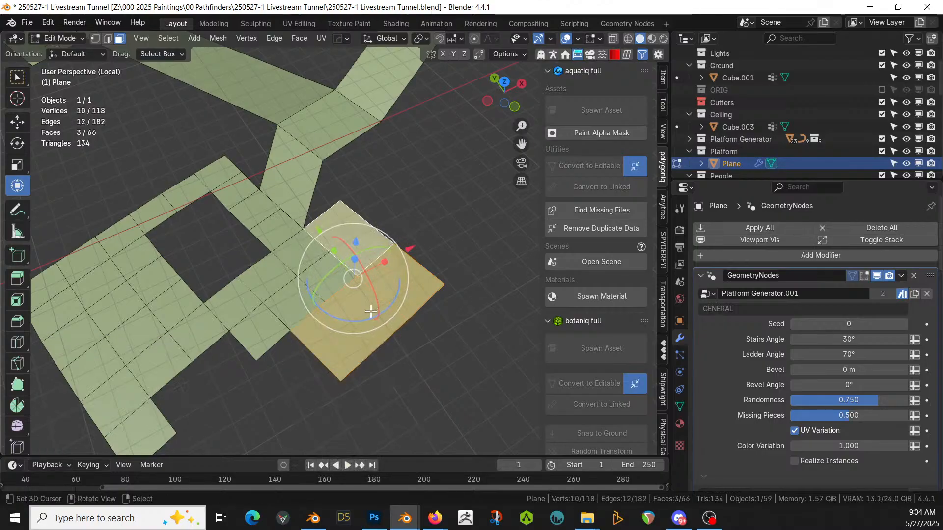
- From the top view, knife-cut the large face at the platform's outer end in two, continuing the neighbouring edge line to its outer edge
right_click(363, 322)
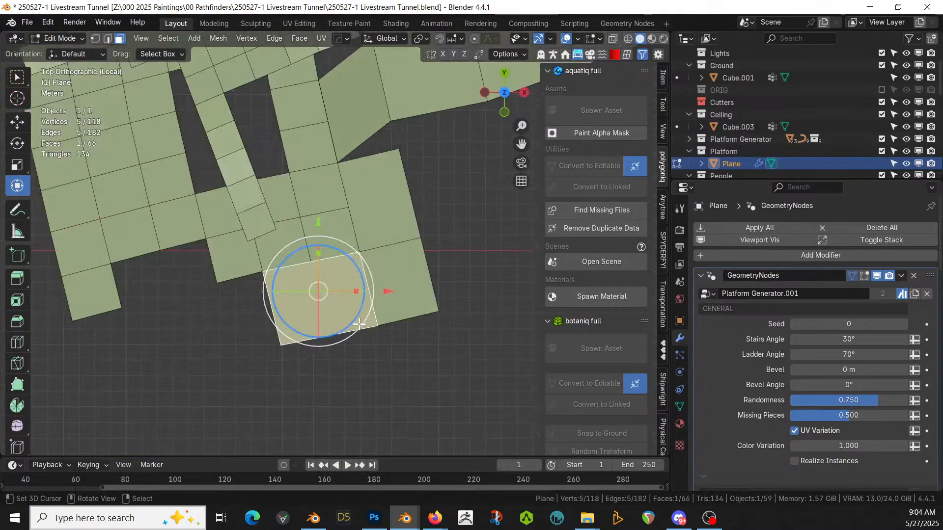
key("KP_7")
scroll(359, 312, "up", 2)
key("k")
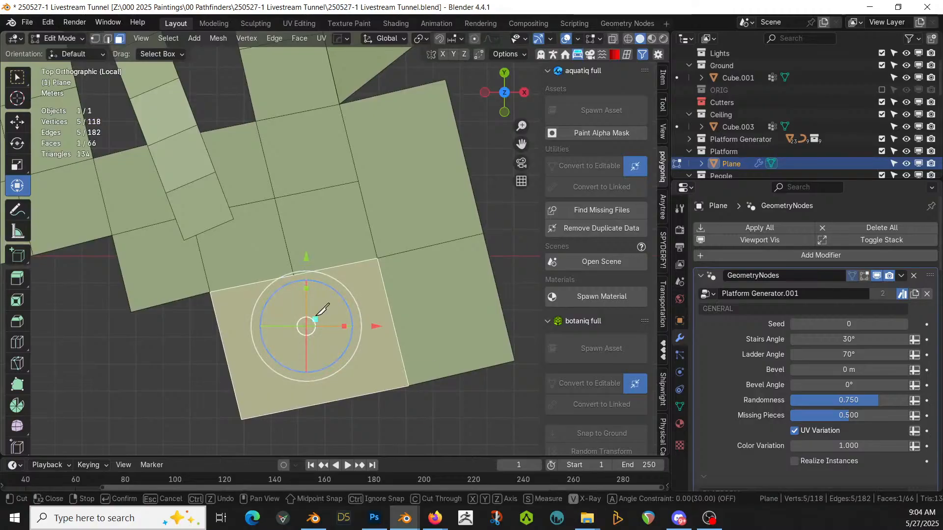
left_click(324, 402)
key("Return")
- Knife-cut crosswise through the two large end faces, and extend the neighbouring row's edge across the other undivided face
key("k")
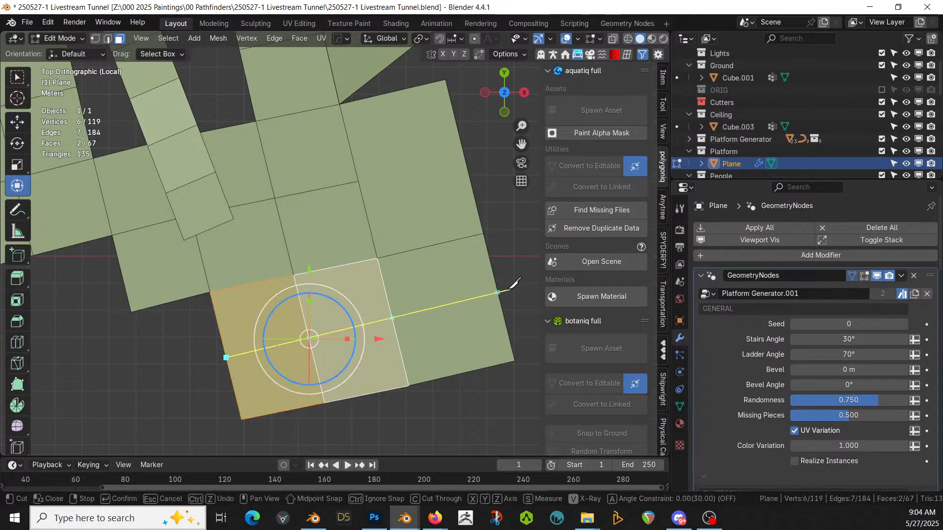
left_click(498, 293)
key("Return")
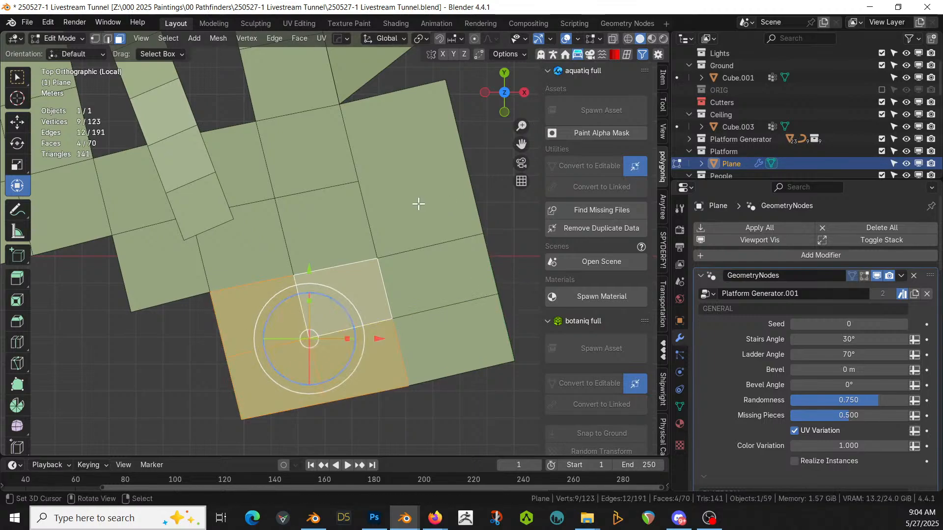
key("k")
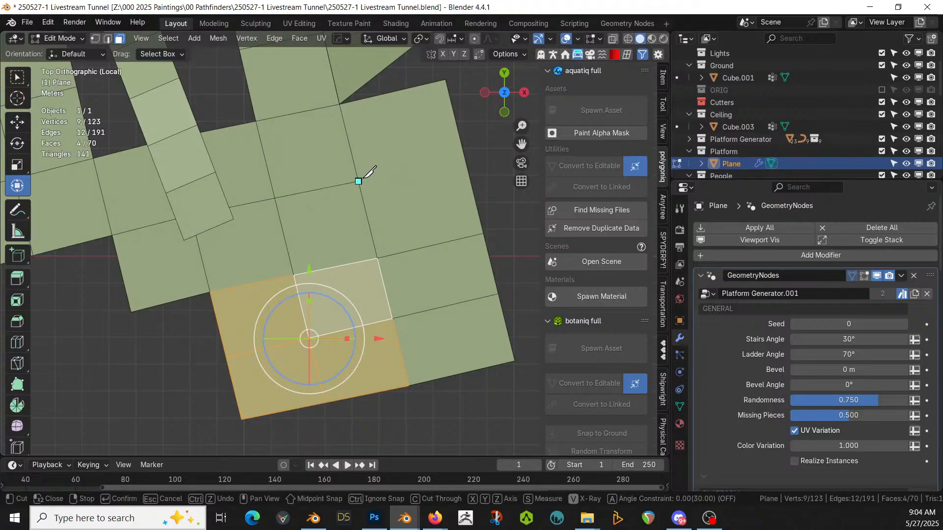
left_click(464, 156)
key("Return")
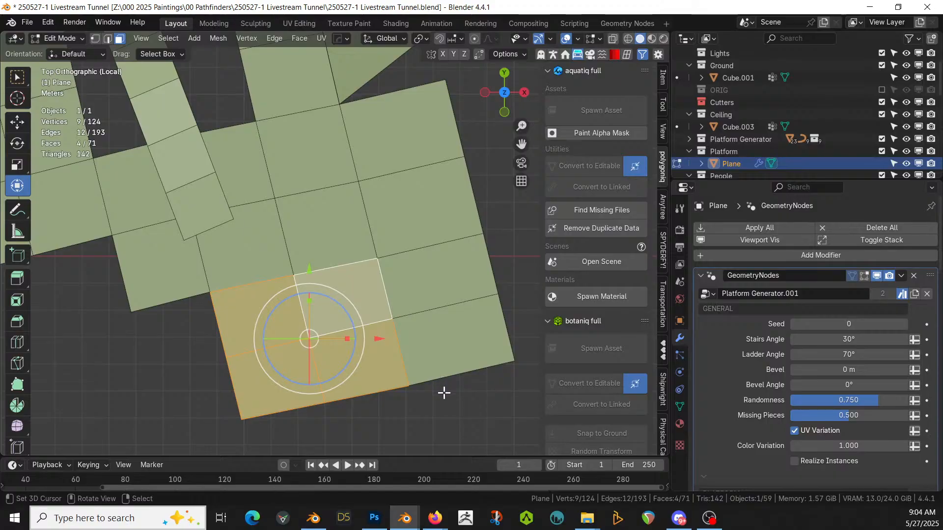
- Knife-cut lengthwise down the middle of the platform's outermost column of faces, from one end edge to the other
key("k")
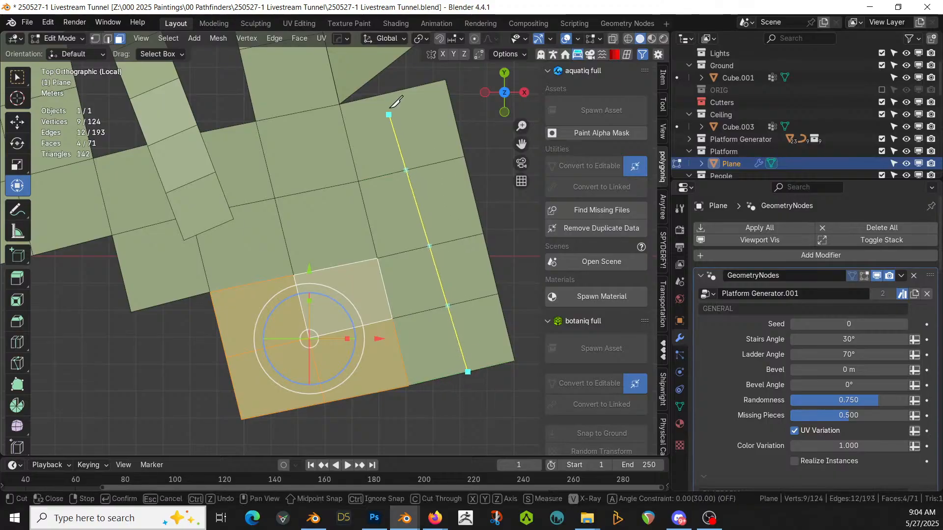
left_click(397, 94)
key("Return")
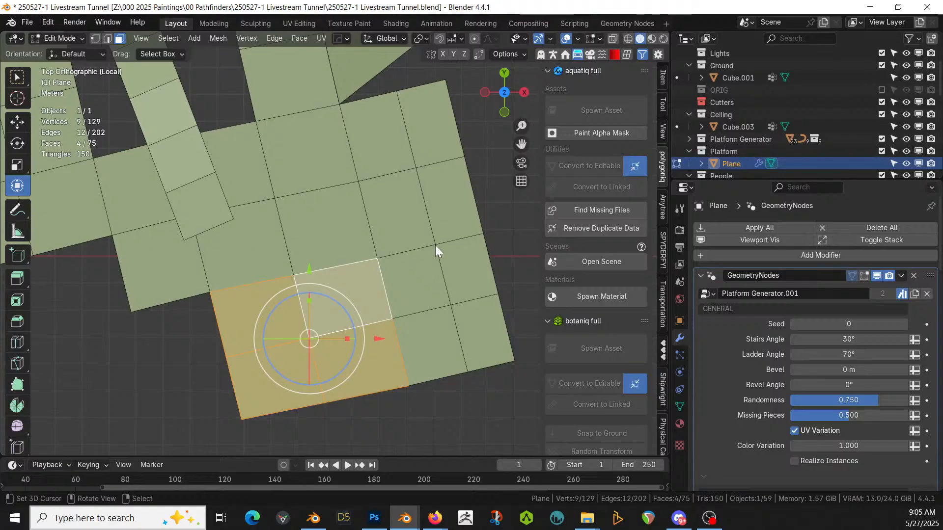
- Return to Object Mode, check the regenerated planks and save the file
key("Tab")
middle_click_drag(413, 263, 385, 181)
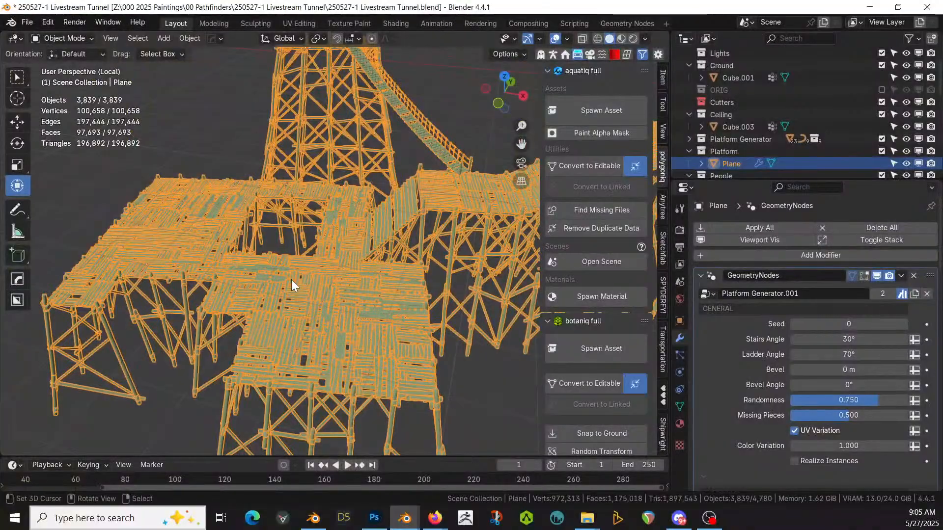
key("ctrl+s")
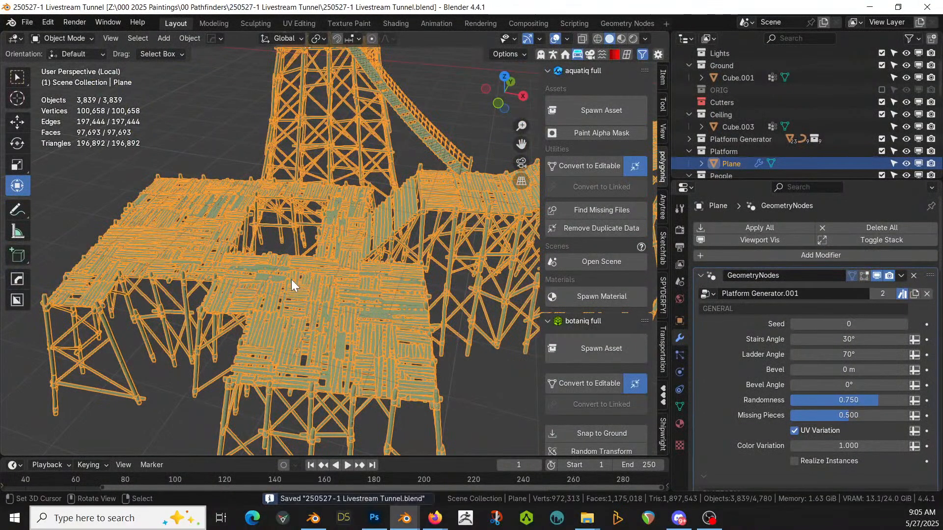
- Exit local view to bring back the full scene and save the file again
middle_click_drag(368, 223, 406, 421, "shift")
middle_click_drag(437, 252, 480, 238)
scroll(476, 240, "down", 3)
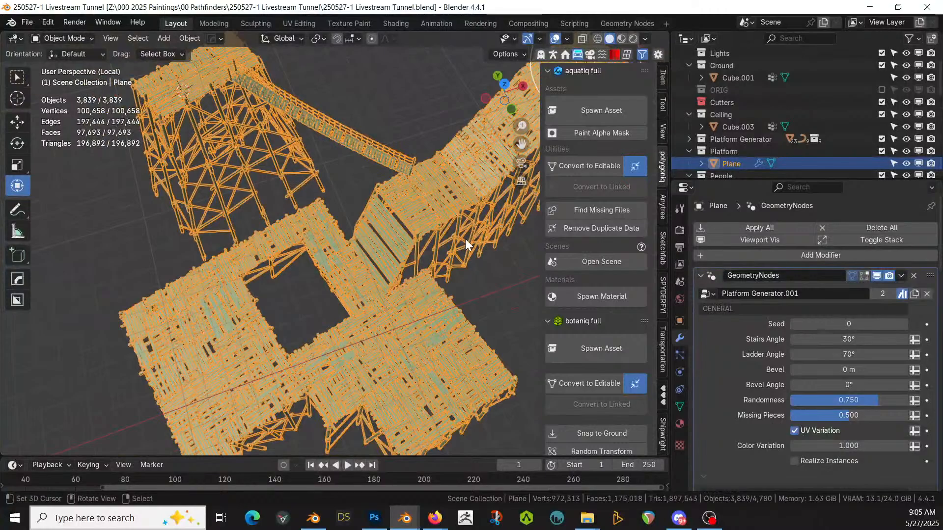
key("KP_Divide")
middle_click_drag(464, 238, 390, 195)
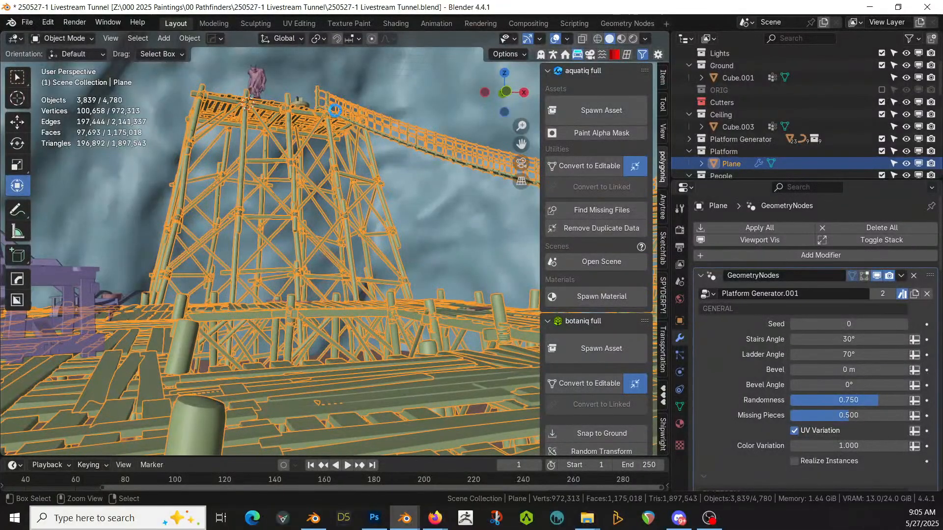
key("ctrl+s")
- Move the fire bowl on the high platform toward the gnoll, about -0.85 m in X, -0.17 m in Y and -0.03 m in Z
left_click(302, 103)
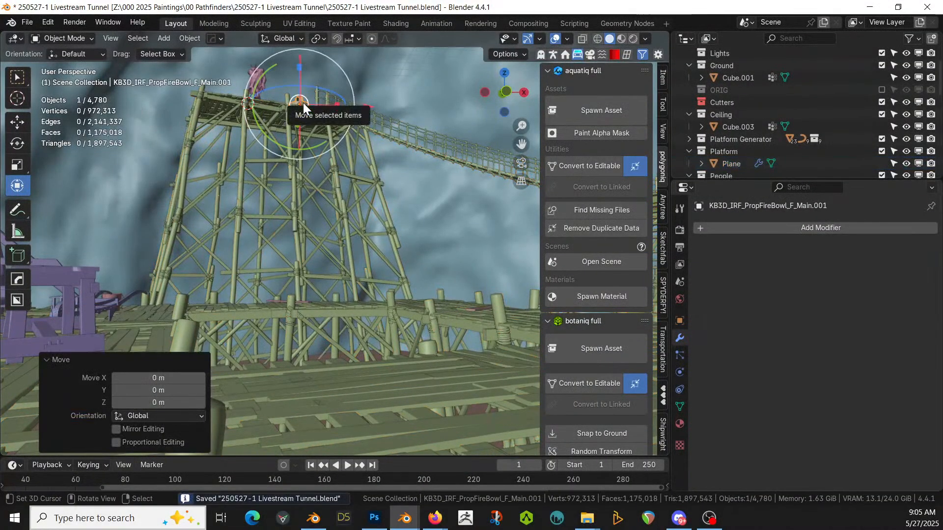
key("KP_Decimal")
middle_click_drag(302, 102, 400, 231)
scroll(401, 236, "down", 2)
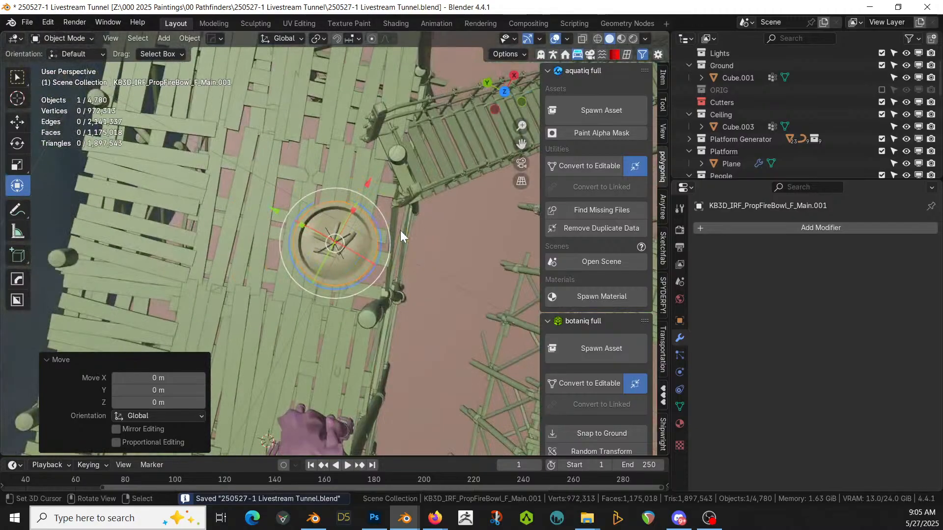
key("g")
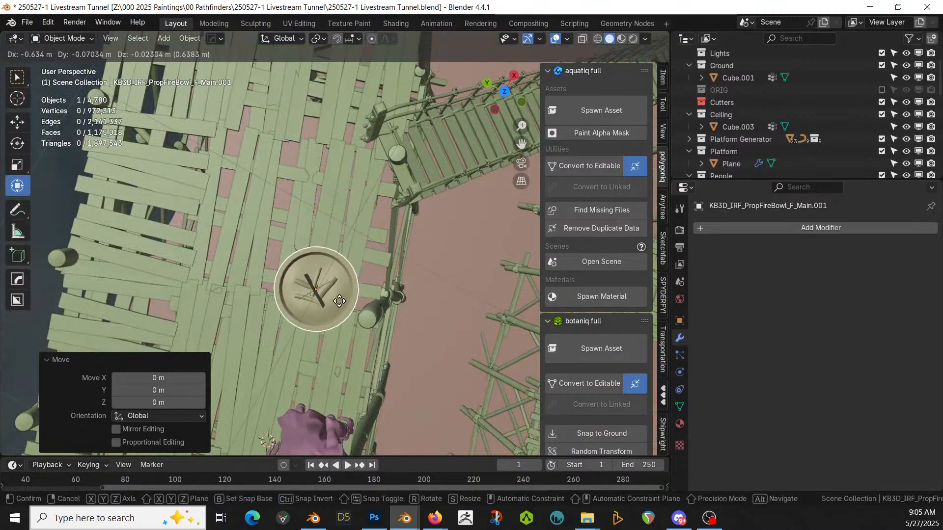
left_click(337, 319)
middle_click_drag(338, 322, 246, 328)
key("KP_7")
middle_click_drag(302, 367, 363, 328)
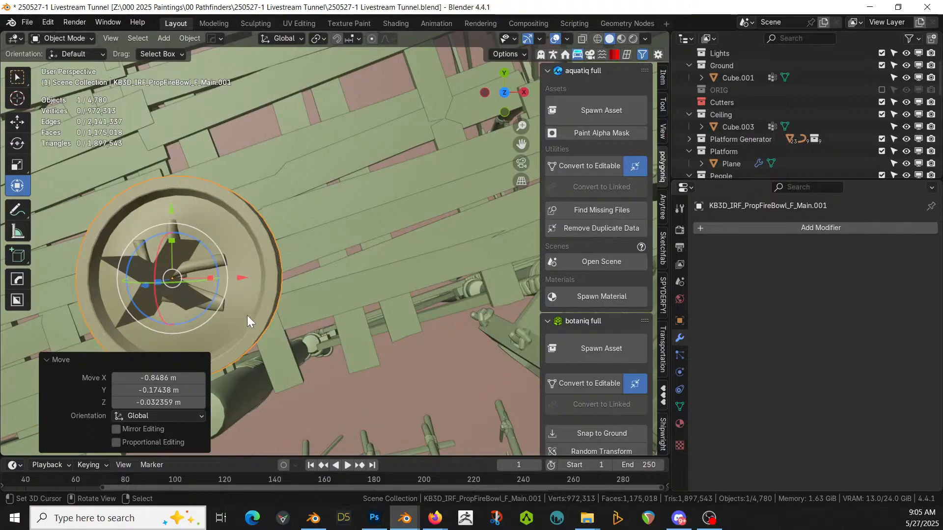
- Move the fire bowl horizontally by about 0.58 m in X and -0.03 m in Y, keeping its height locked
key("g")
key("shift+z")
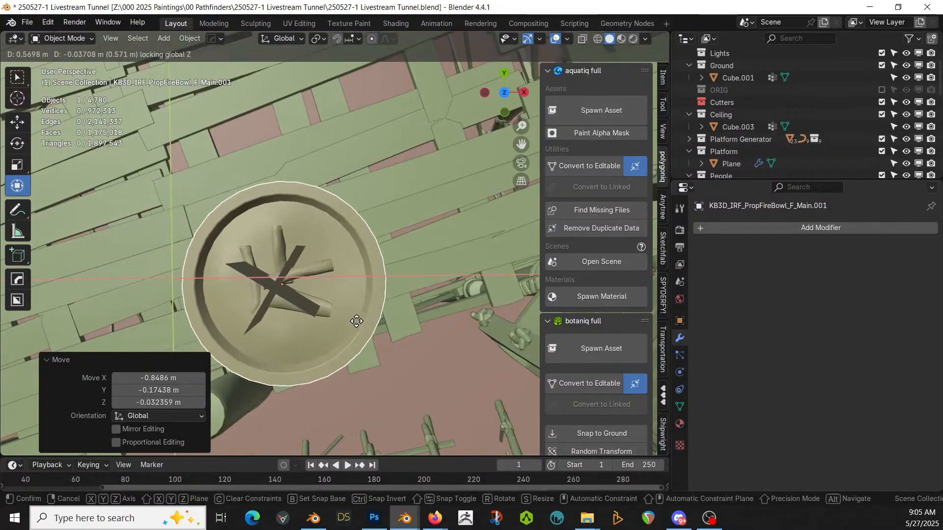
left_click(358, 322)
middle_click_drag(358, 322, 289, 426)
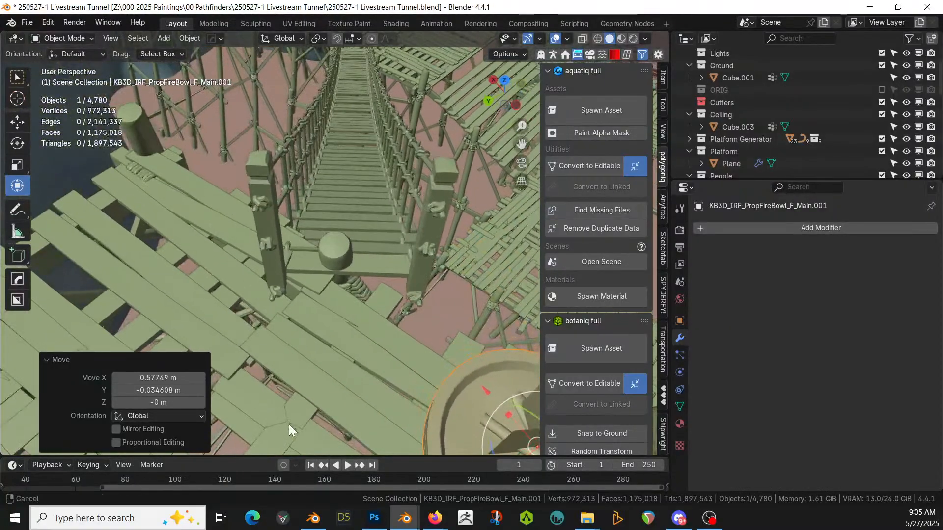
scroll(384, 240, "down", 1)
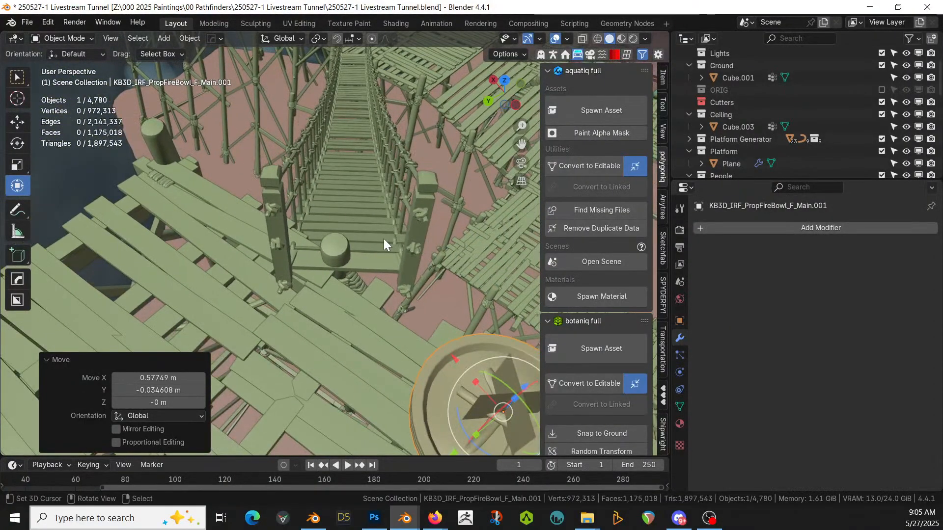
- In the platform mesh, rip the edge where the rope bridge's face meets the platform beside the fire bowl, leaving it in place
left_click(393, 269)
key("Tab")
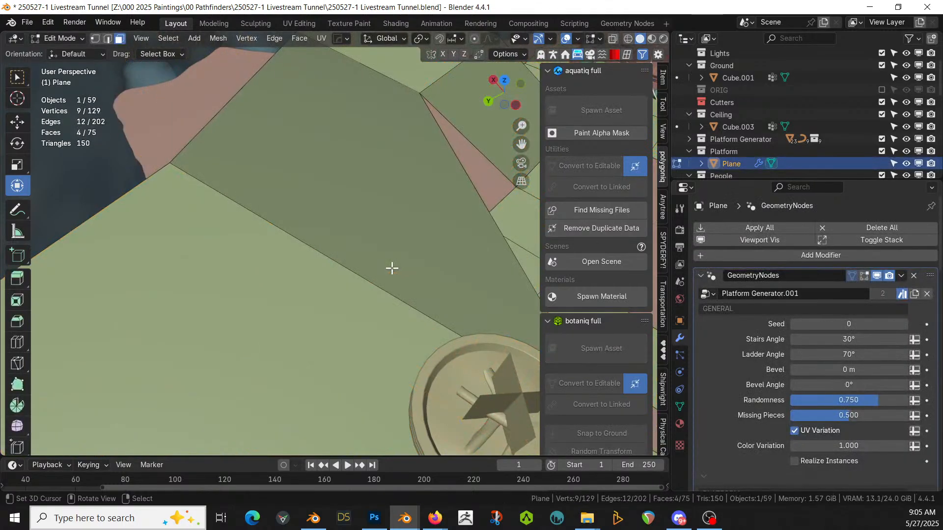
scroll(397, 275, "down", 1)
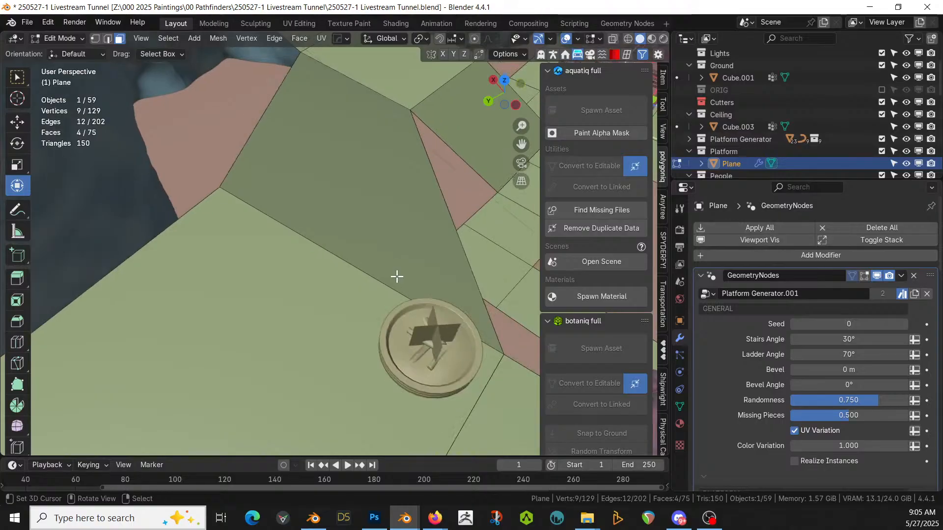
left_click(346, 263)
key("2")
left_click(346, 263)
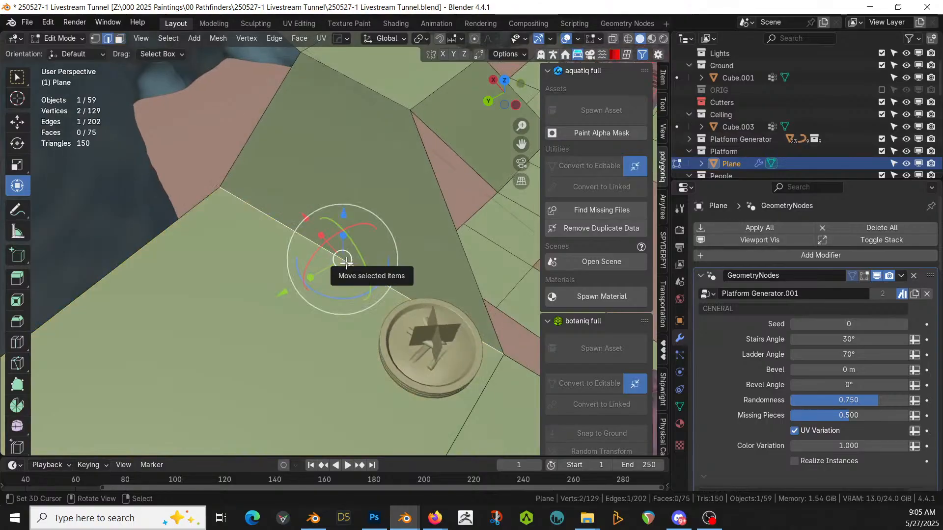
key("v")
right_click(346, 263)
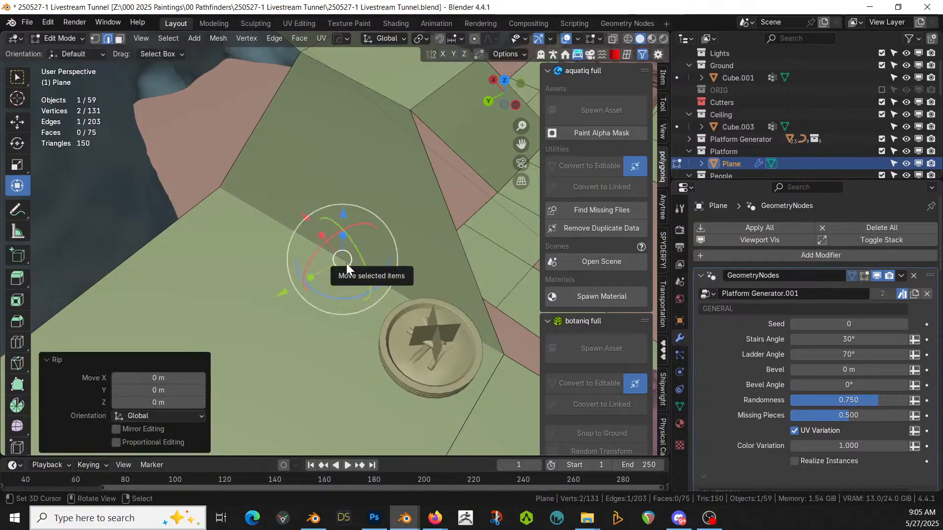
key("Tab")
key("Tab")
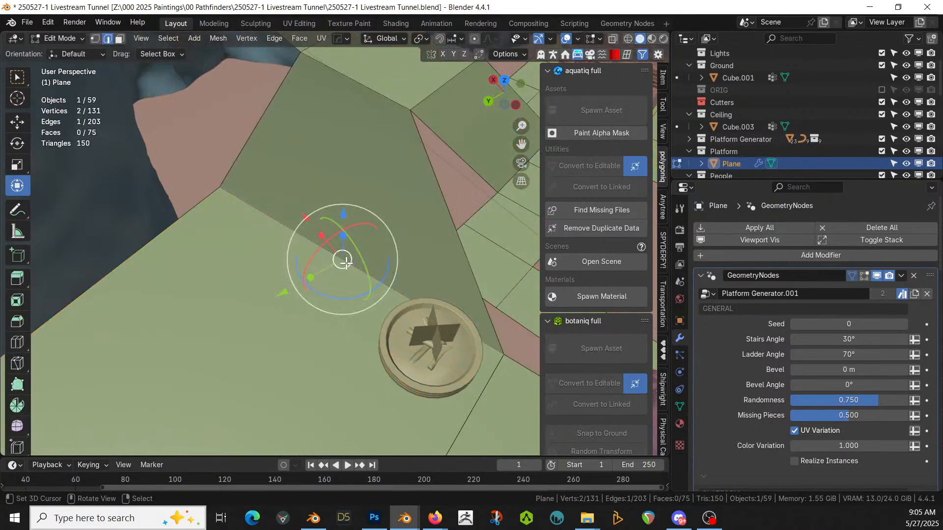
- Try to pull the bridge face's corner vertex near the fire bowl inward, about 0.97 m in X, 0.55 m in Y and 0.38 m in Z
key("3")
left_click(375, 192)
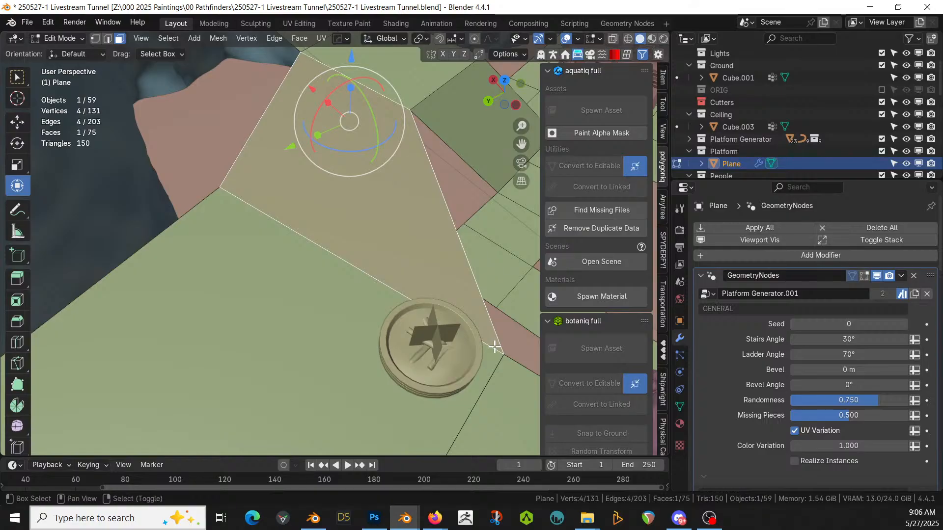
key("shift+h")
key("1")
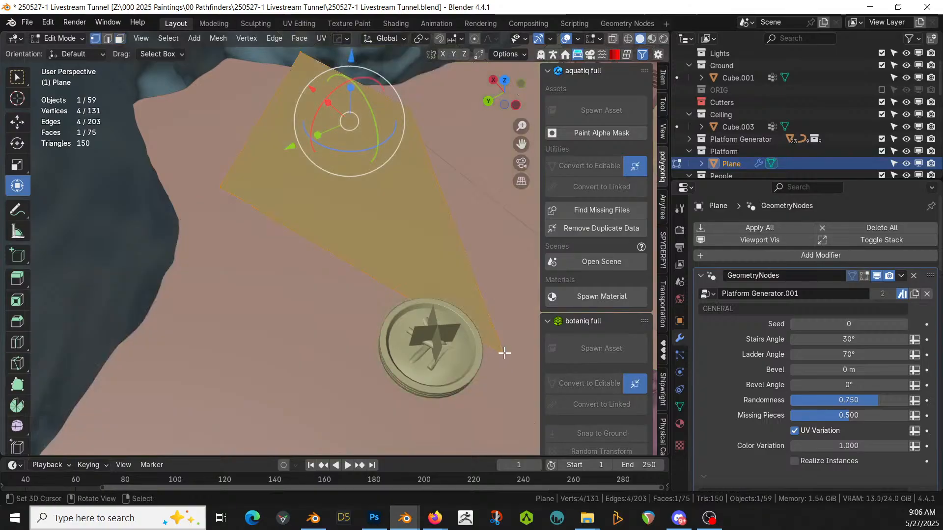
left_click(504, 354)
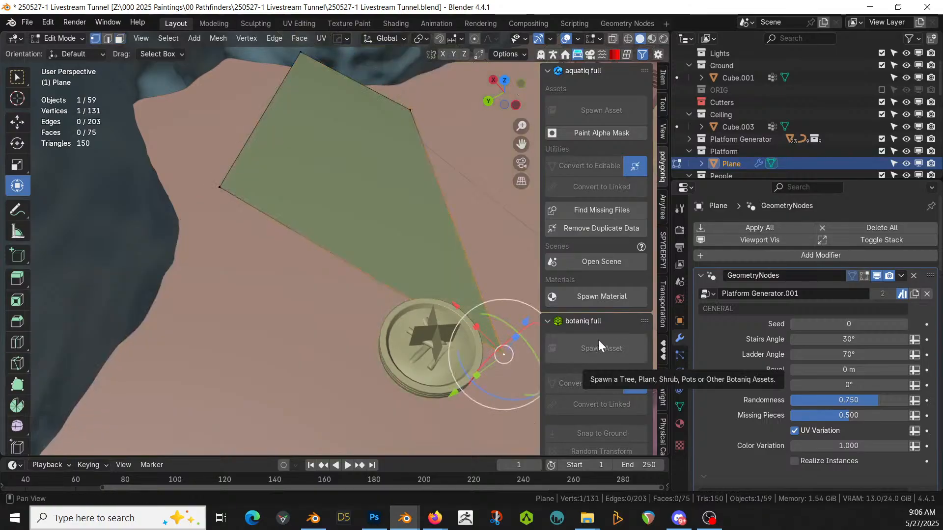
key("alt+h")
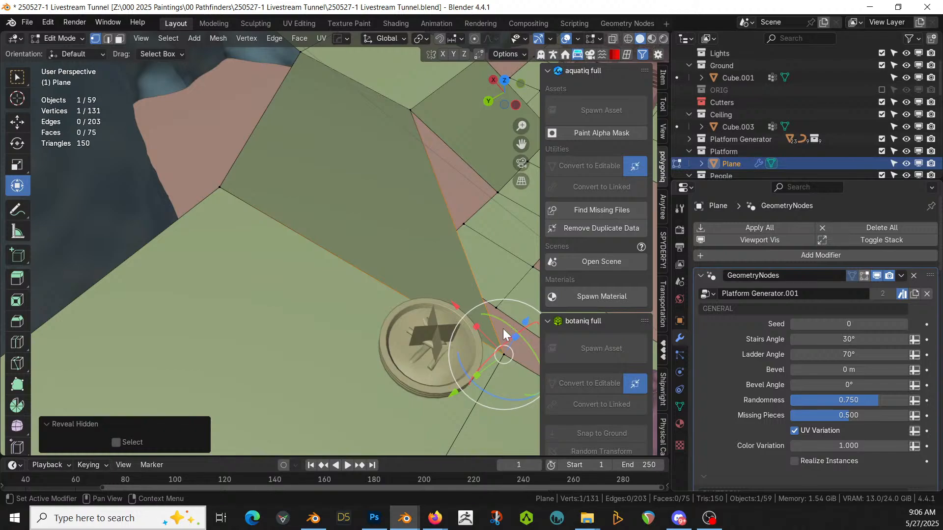
key("g")
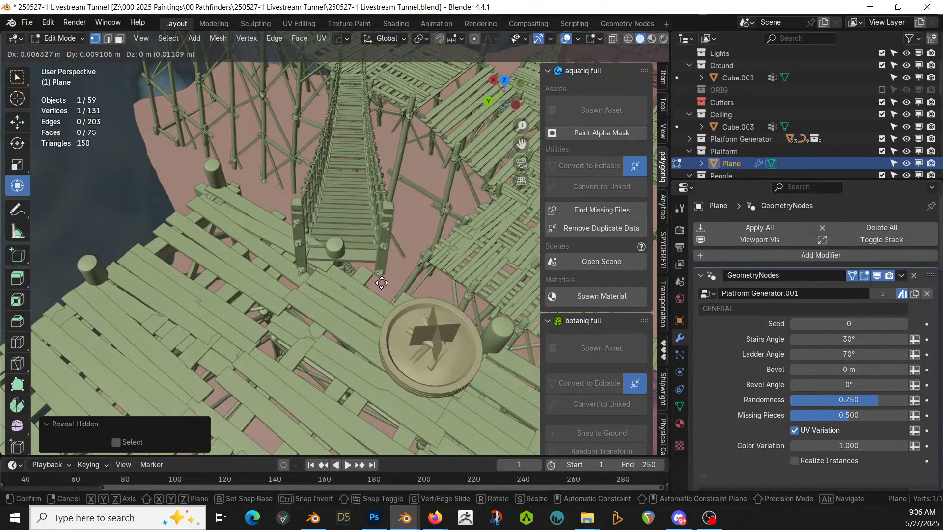
left_click(360, 269)
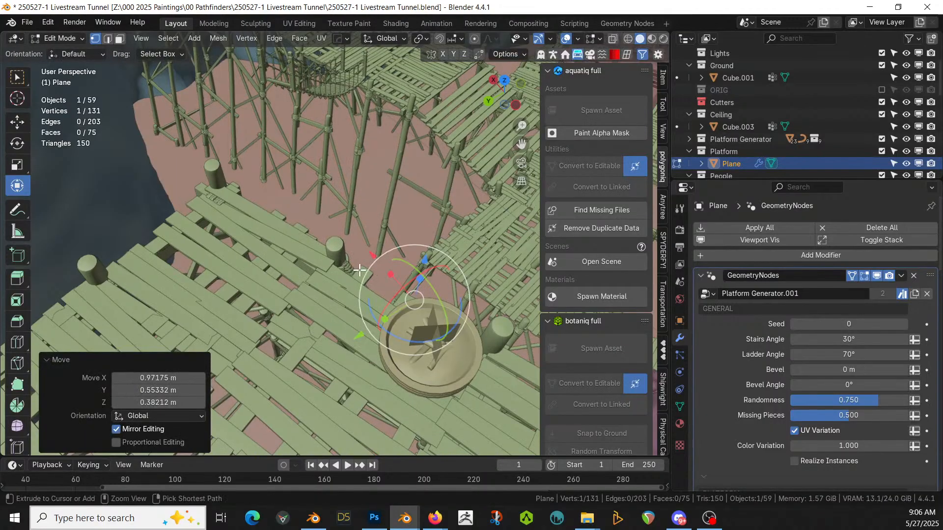
- Isolate the platform in local view, frame the bridge's platform end and turn off the generator modifier's edit-mode display
key("KP_Divide")
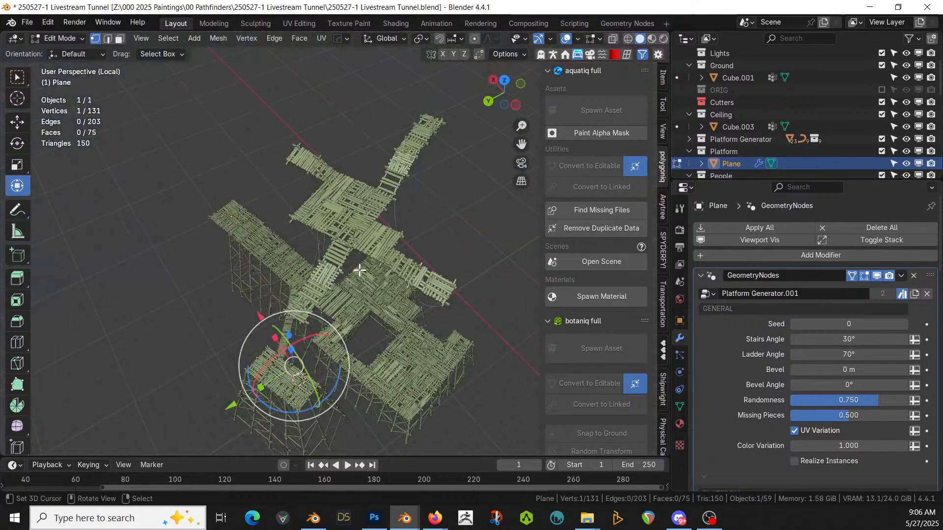
key("KP_Decimal")
scroll(359, 269, "down", 5)
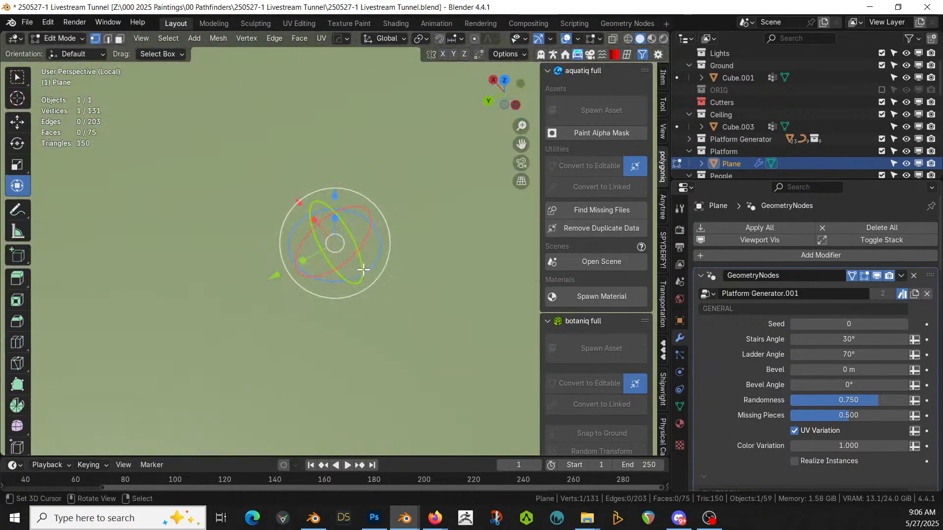
scroll(377, 285, "down", 6)
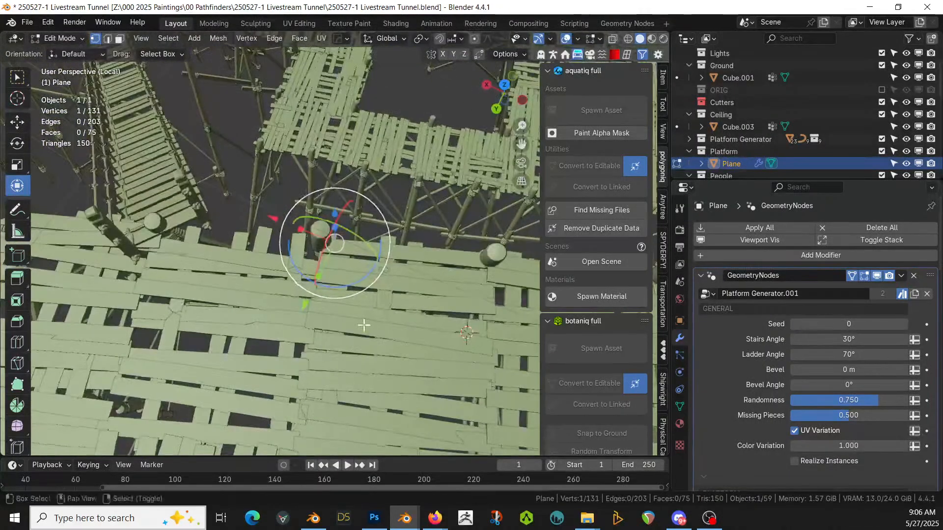
middle_click_drag(364, 324, 559, 370, "shift")
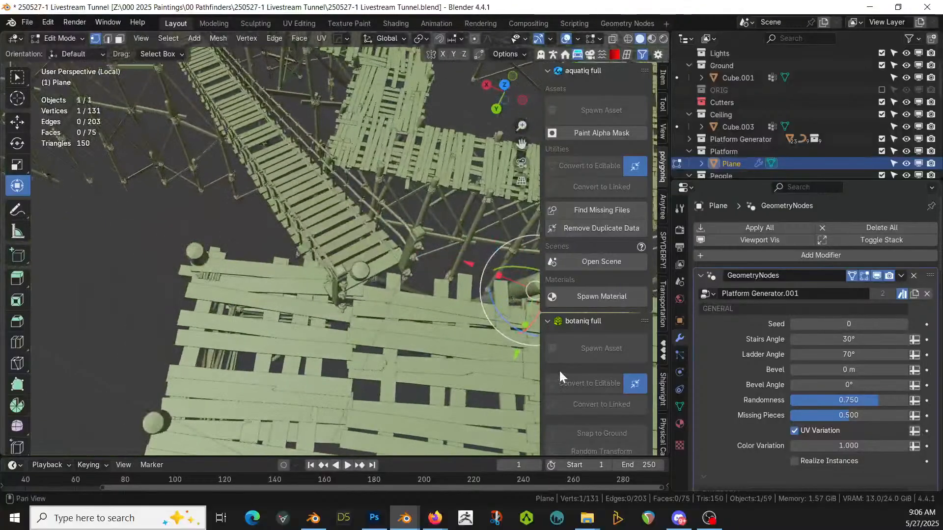
left_click(865, 274)
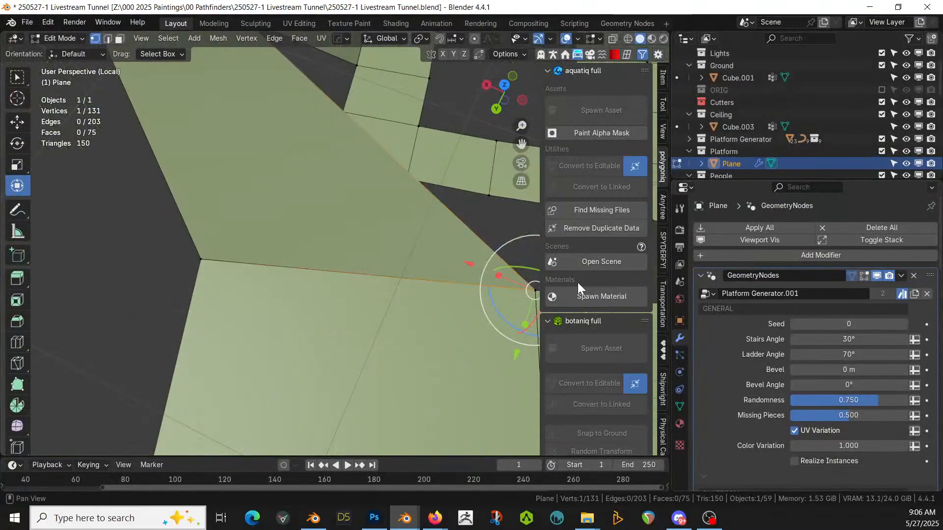
- Narrow the bridge's ripped end edge to 0.584 along Y in Normal orientation and restore the generator's edit-mode display
key("2")
left_click(355, 274)
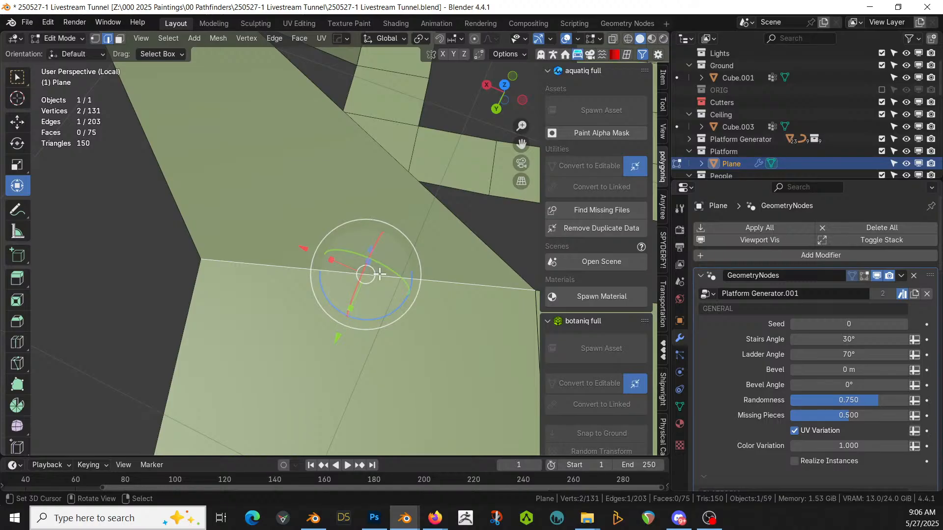
scroll(424, 306, "down", 2)
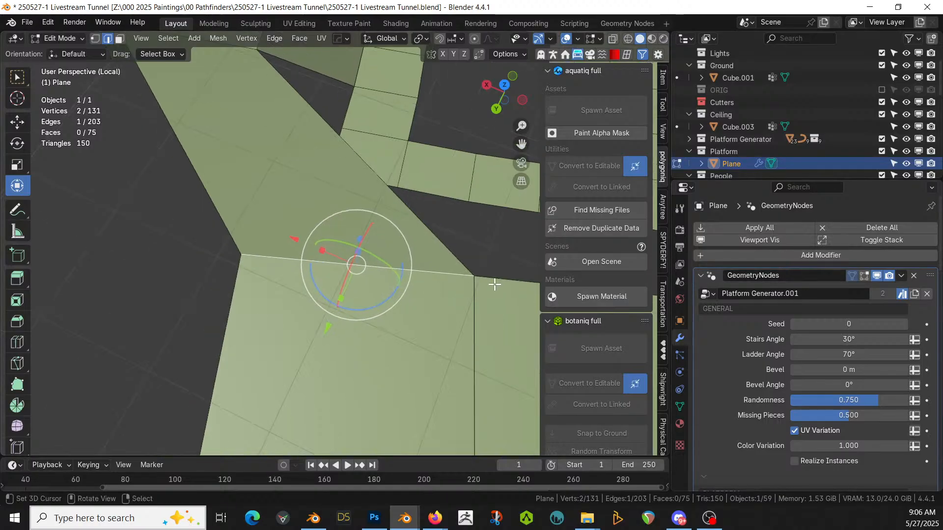
left_click(388, 38)
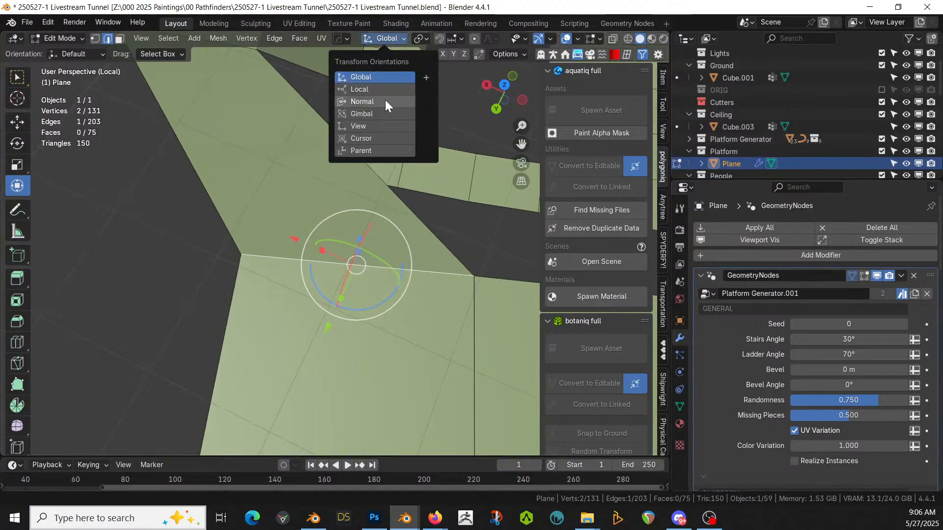
left_click(370, 101)
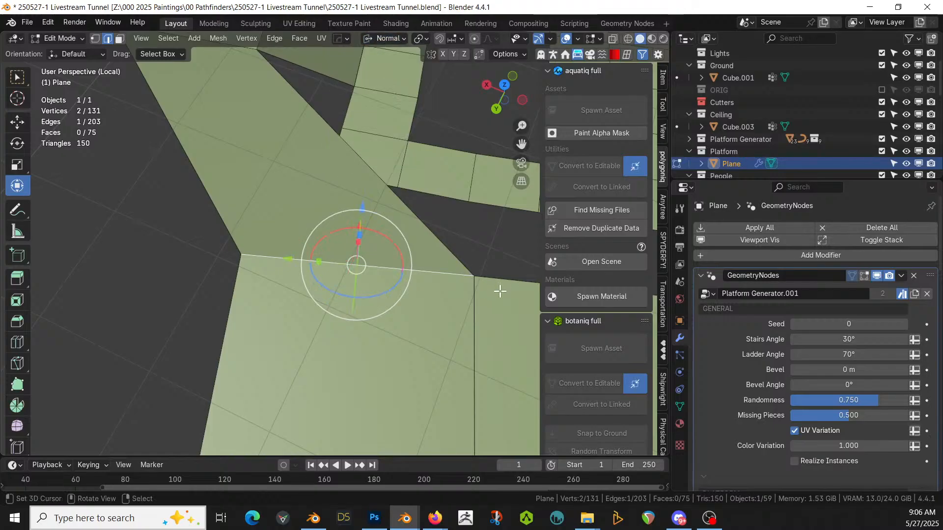
key("s")
key("y")
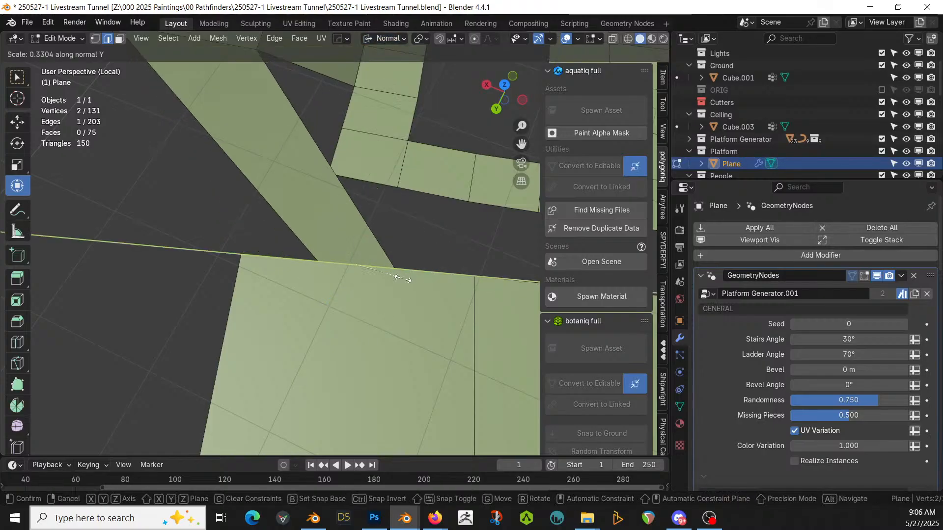
left_click(444, 276)
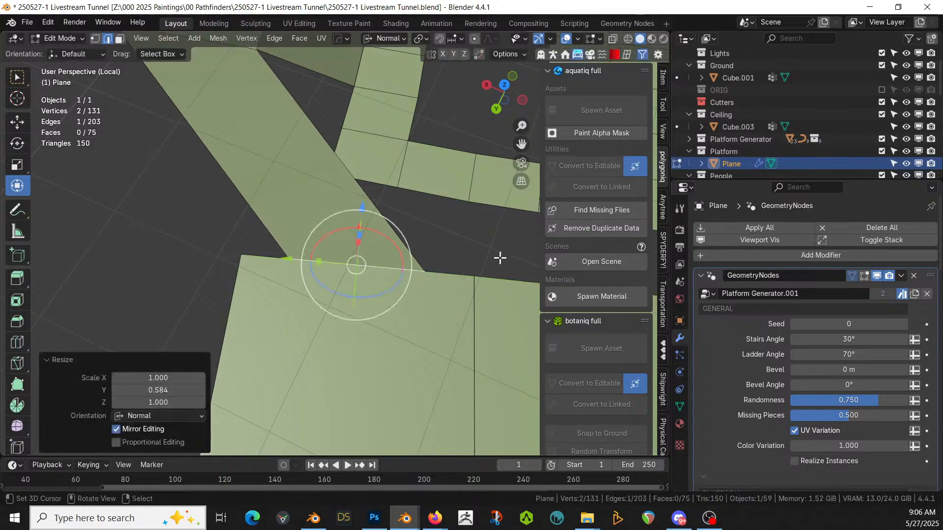
left_click(864, 275)
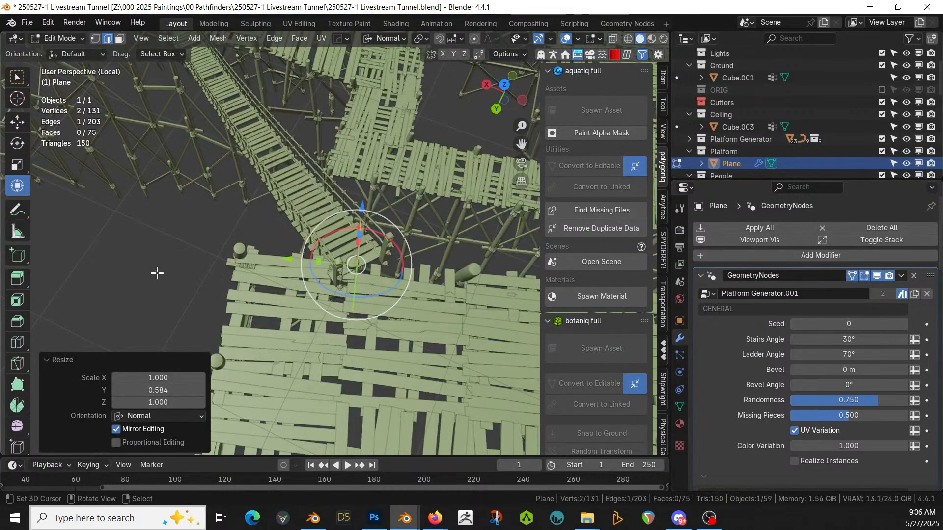
middle_click_drag(276, 297, 314, 339)
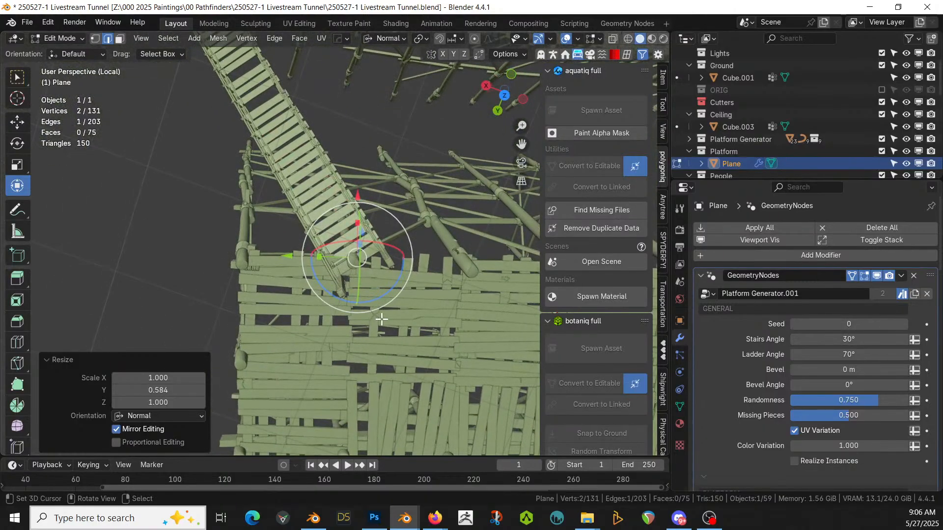
key("g")
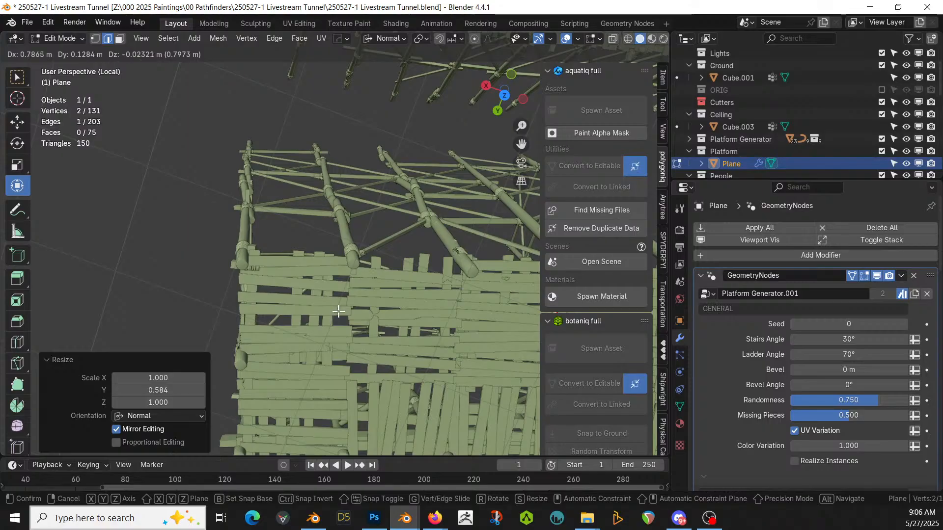
right_click(338, 311)
- Try to slide the bridge's end edge about 0.97 m along its normal Y toward the platform corner, with the generated planks shown again
middle_click_drag(338, 311, 334, 248)
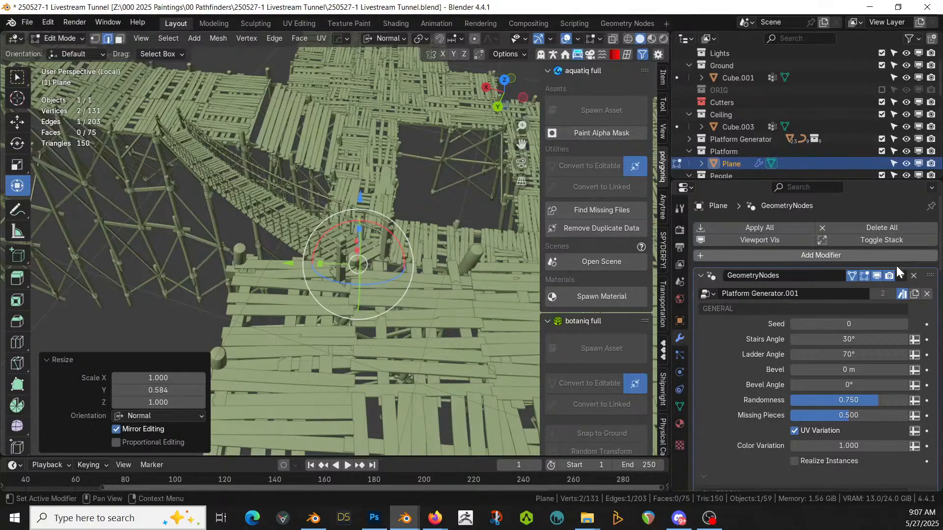
left_click(863, 276)
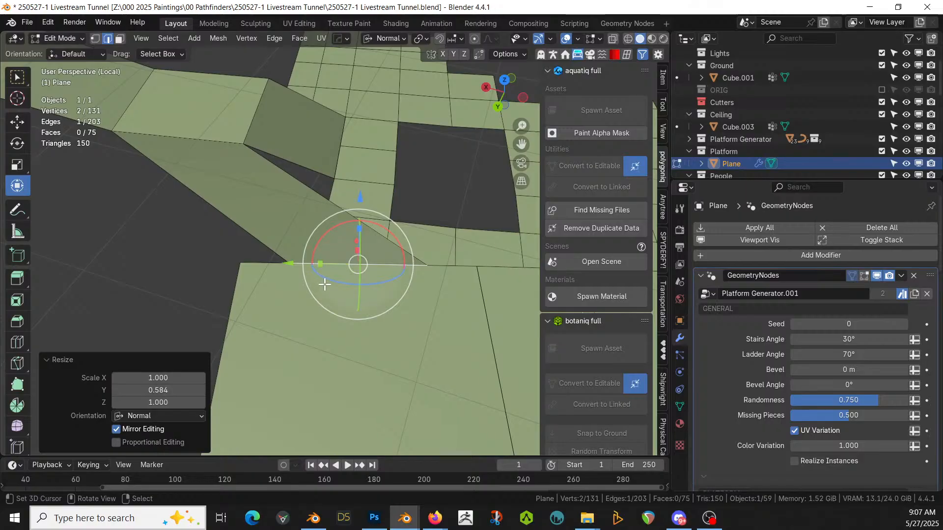
key("g")
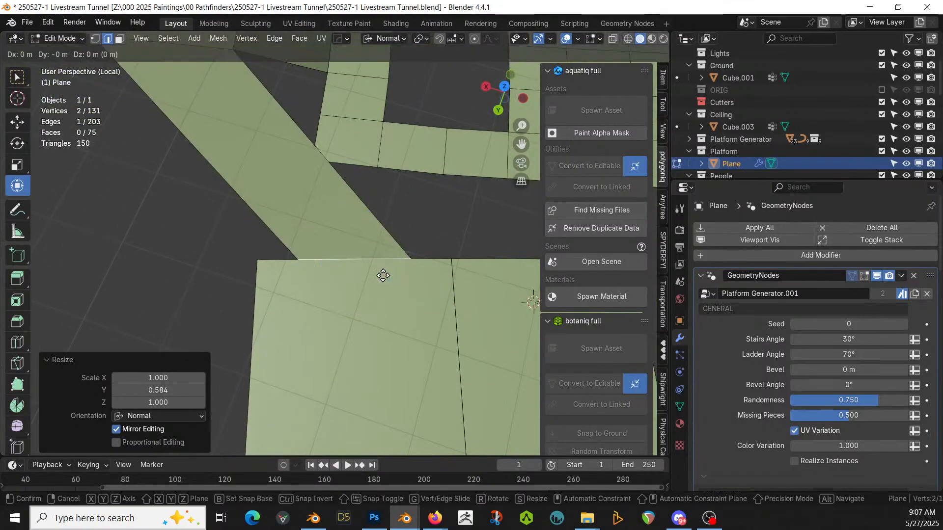
key("y")
key("y")
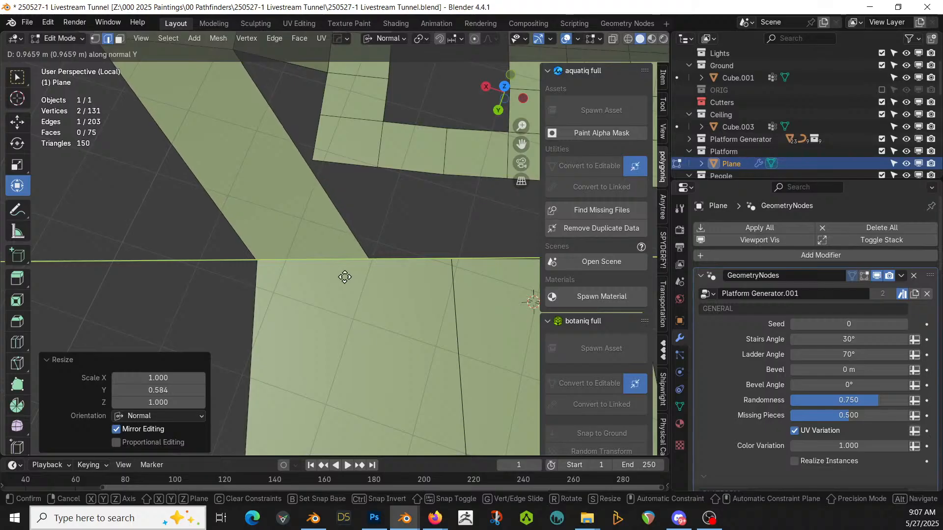
left_click(344, 277)
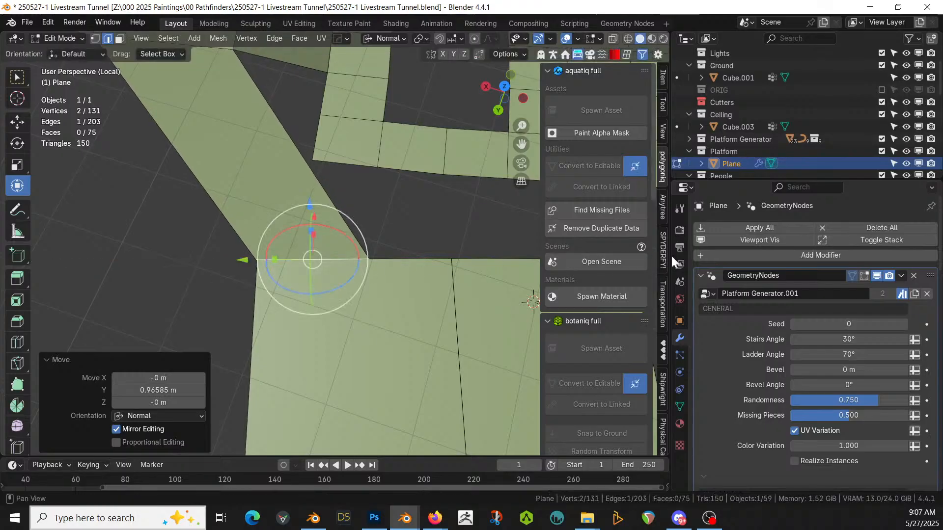
left_click(864, 275)
- Undo the bridge end edge's slide toward the platform corner and inspect the junction
scroll(60, 175, "down", 3)
middle_click_drag(60, 175, 137, 195)
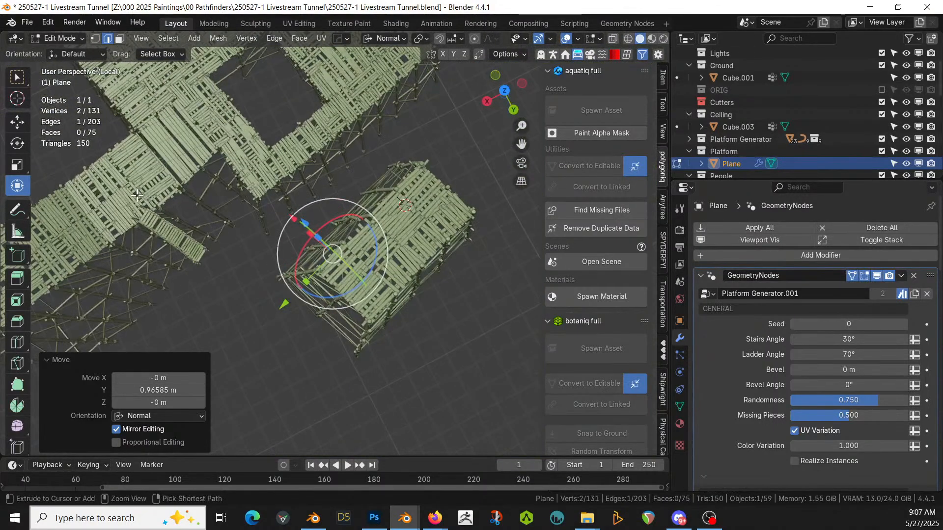
key("ctrl+z")
scroll(366, 255, "up", 7)
middle_click_drag(395, 249, 405, 351)
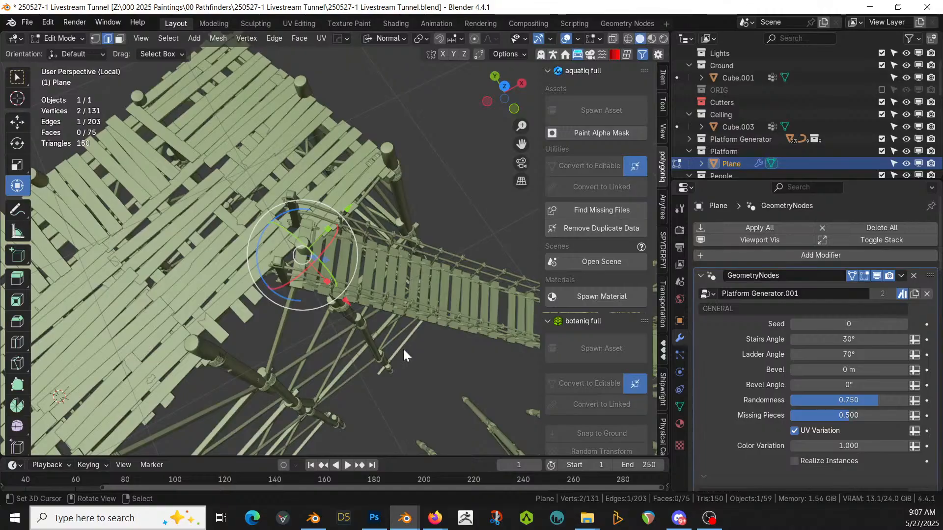
- Turn off the generator modifier's edit-mode display and add one loop cut across the bridge near the platform with factor 0.598
key("Tab")
key("a")
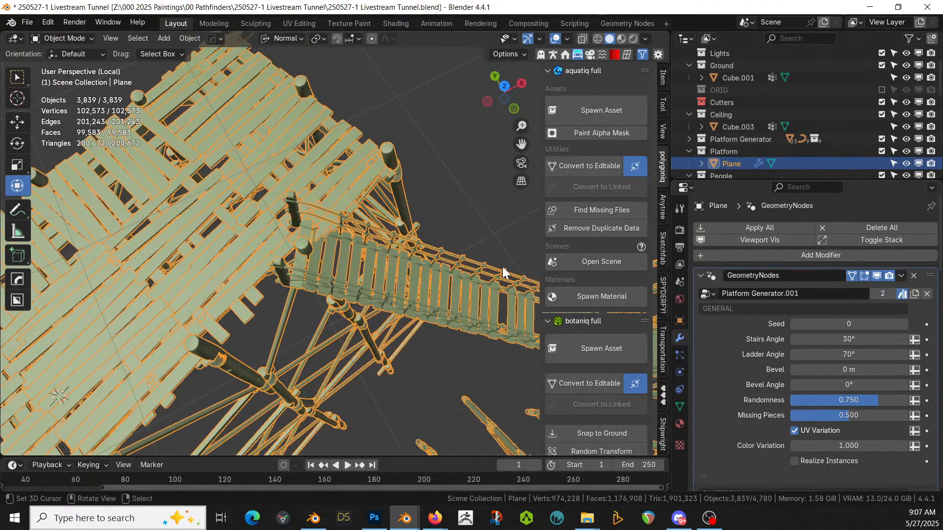
key("Tab")
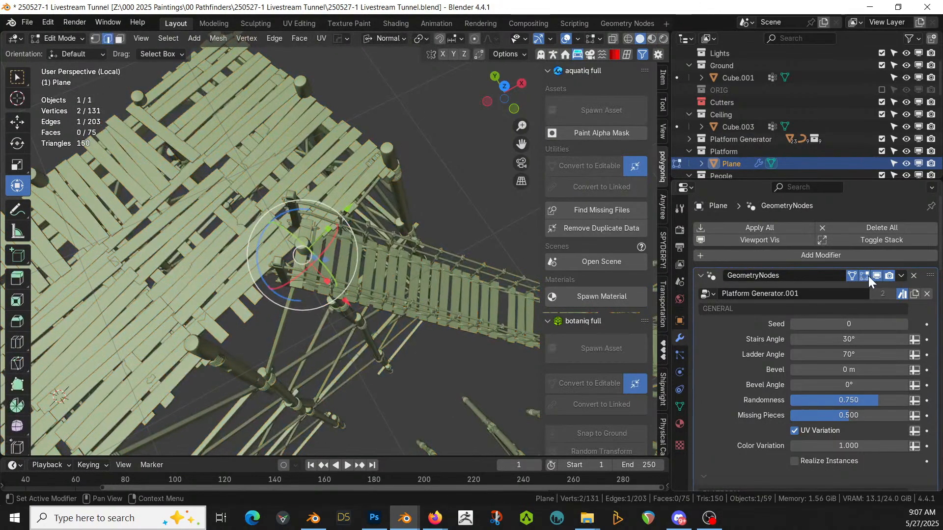
left_click(865, 276)
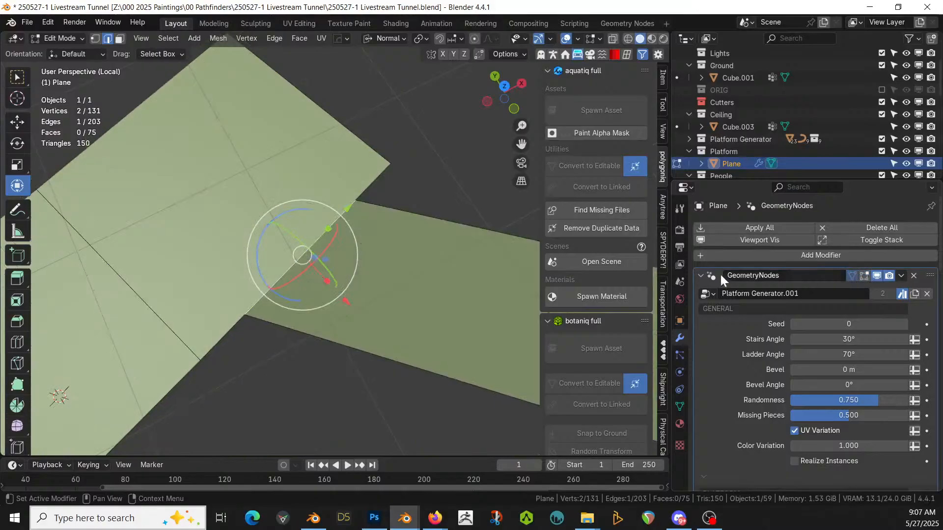
left_click(338, 343)
key("ctrl+r")
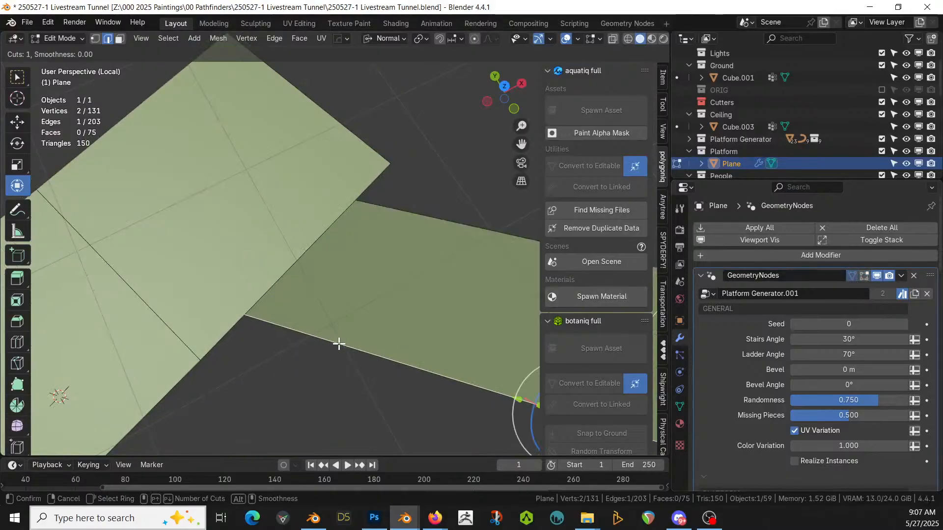
left_click(295, 338)
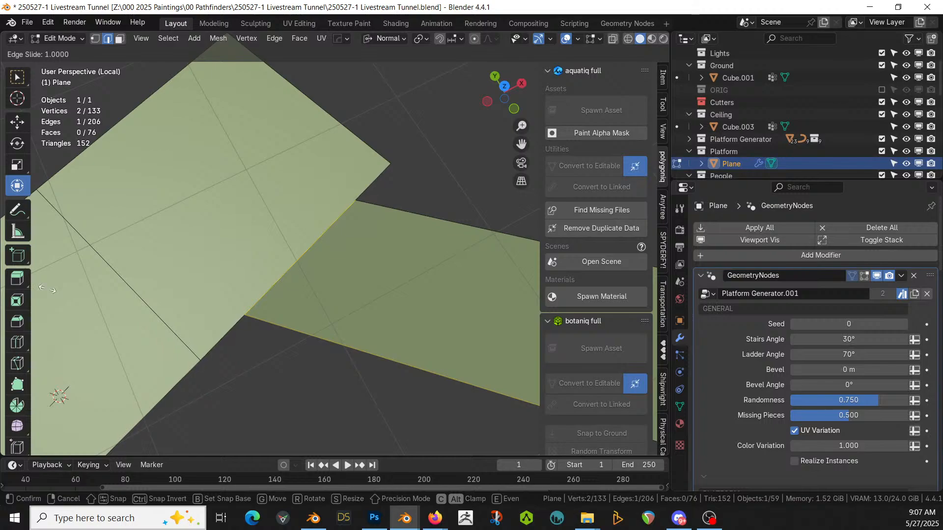
left_click(178, 334)
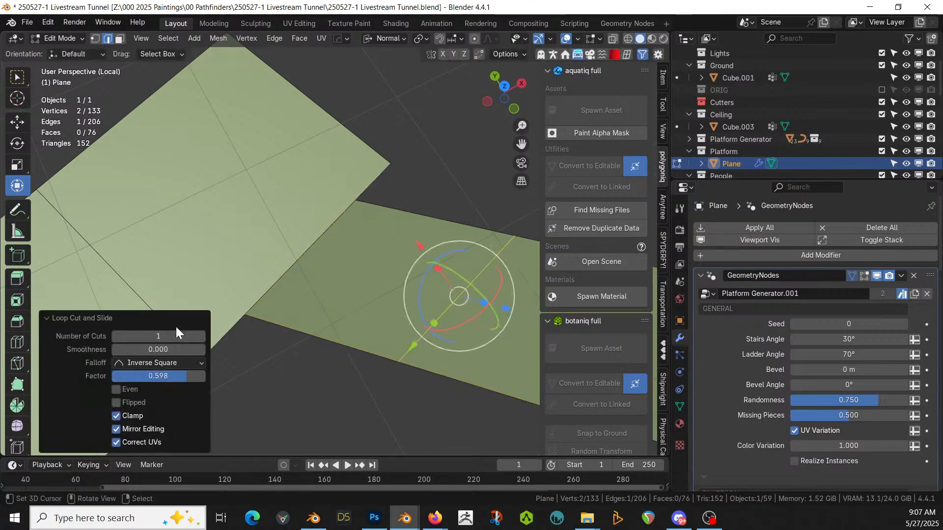
- Assign Material.002 to the bridge face between the new cut and the platform, and inspect the generated planks
key("3")
left_click(370, 281)
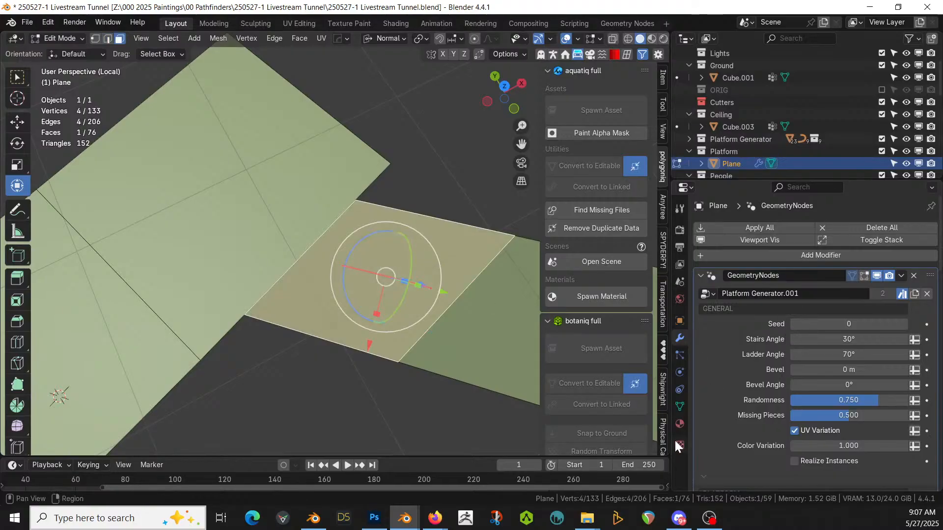
left_click(679, 423)
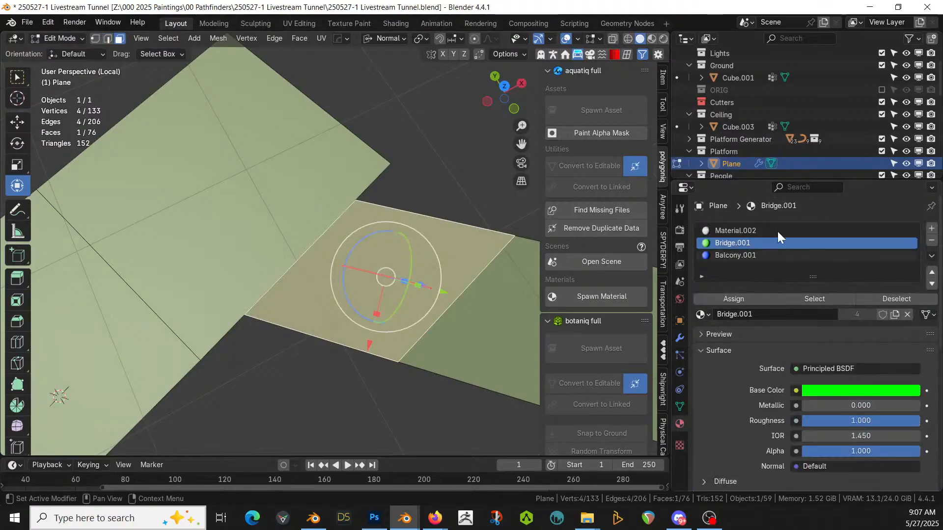
left_click(752, 229)
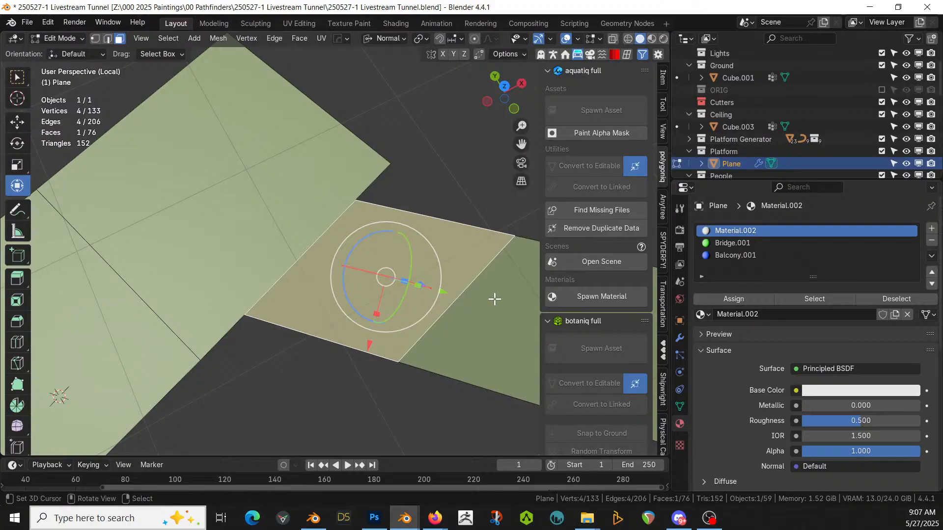
key("Tab")
middle_click_drag(494, 299, 266, 240)
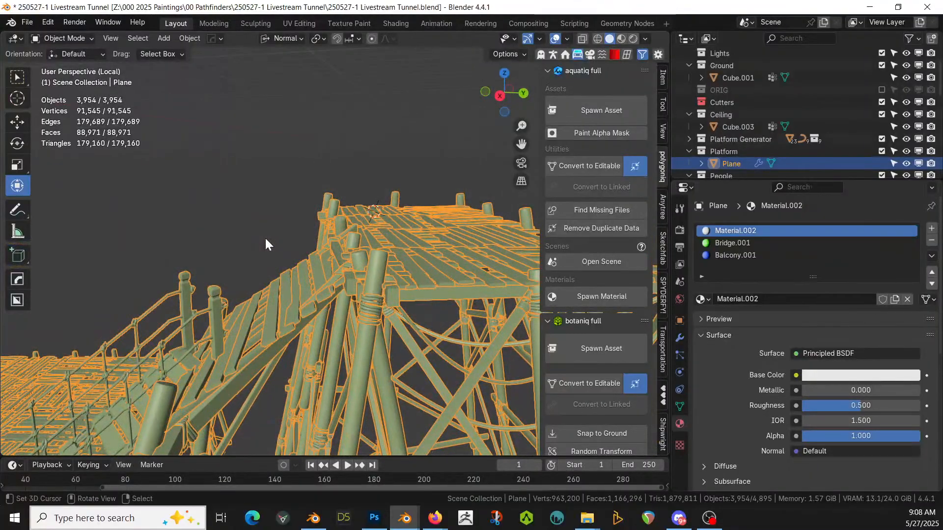
- Snap the 3D cursor to the bridge's end edge where it meets the platform
key("Tab")
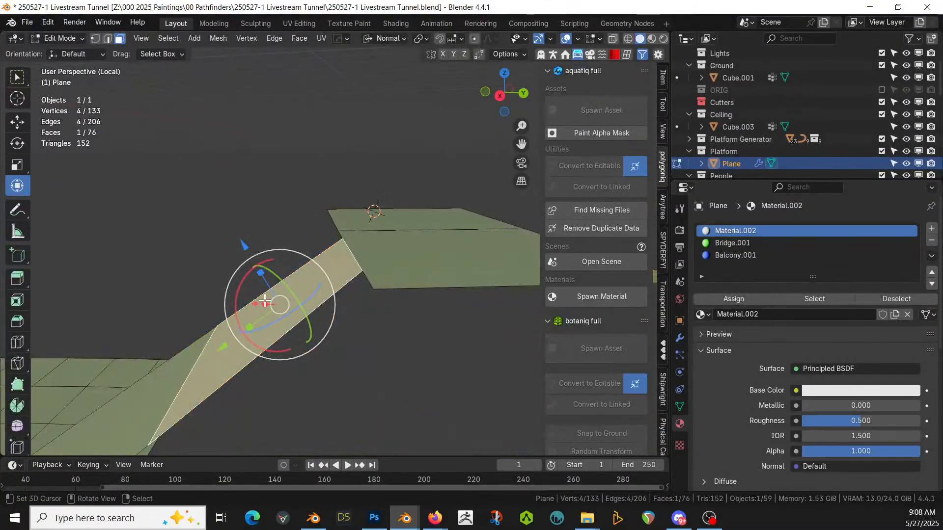
middle_click_drag(266, 303, 269, 289)
key("2")
left_click(351, 273)
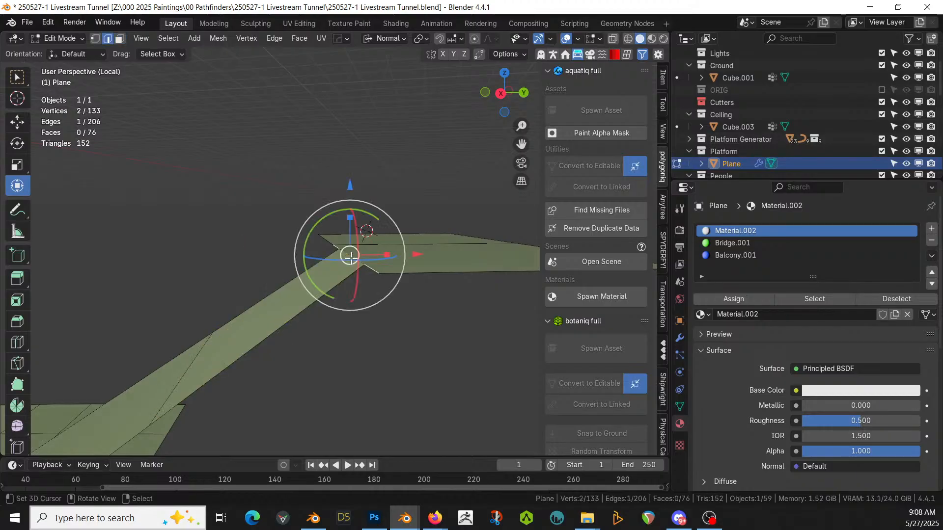
- Level the bridge's new cut edge with the 3D cursor by scaling it to 0 along global Z around the cursor pivot
left_click(189, 372)
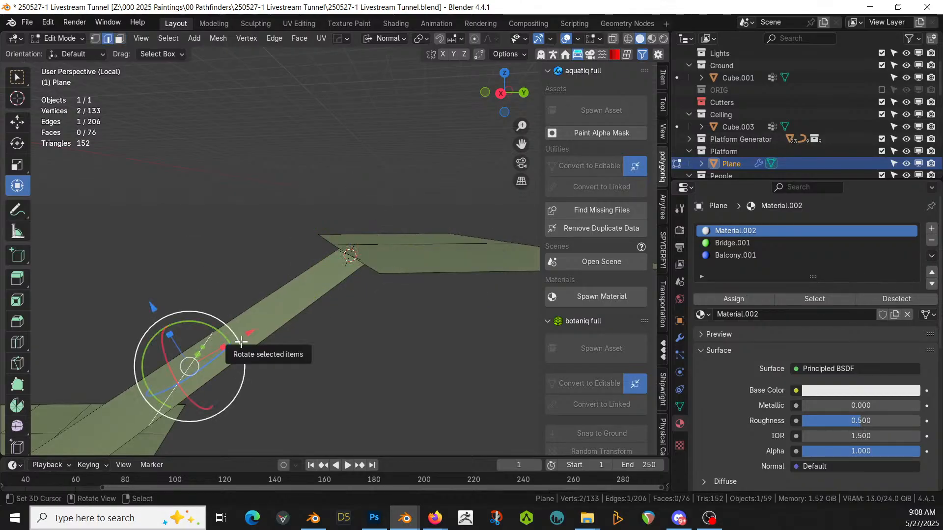
left_click(405, 38)
left_click(389, 75)
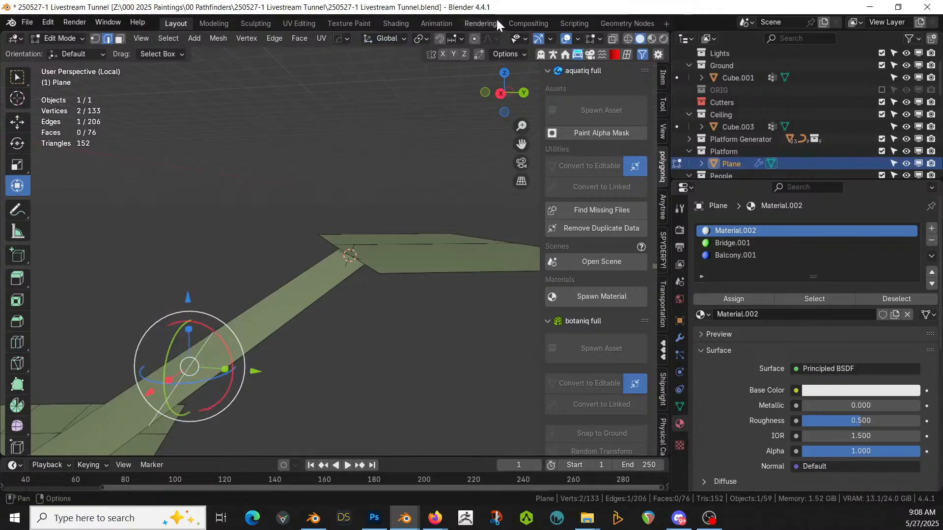
left_click(427, 38)
left_click(425, 82)
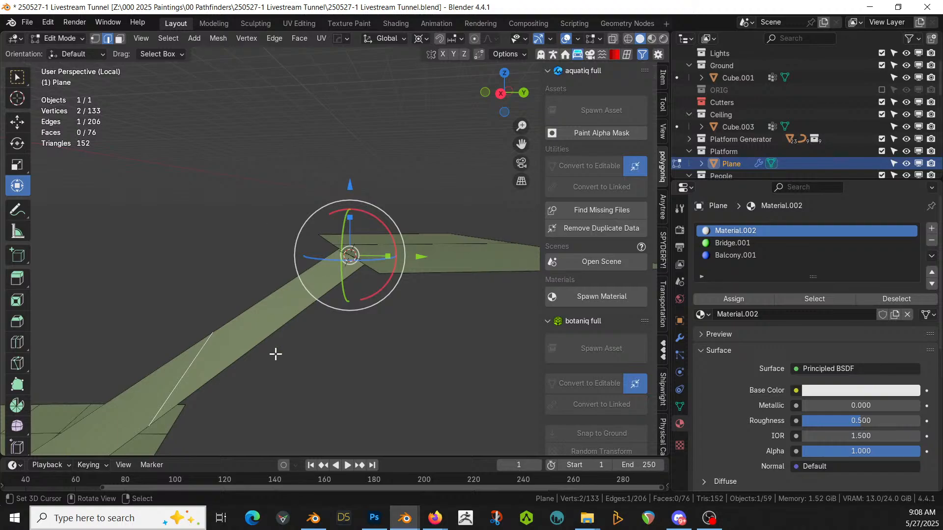
key("s")
key("z")
key("0")
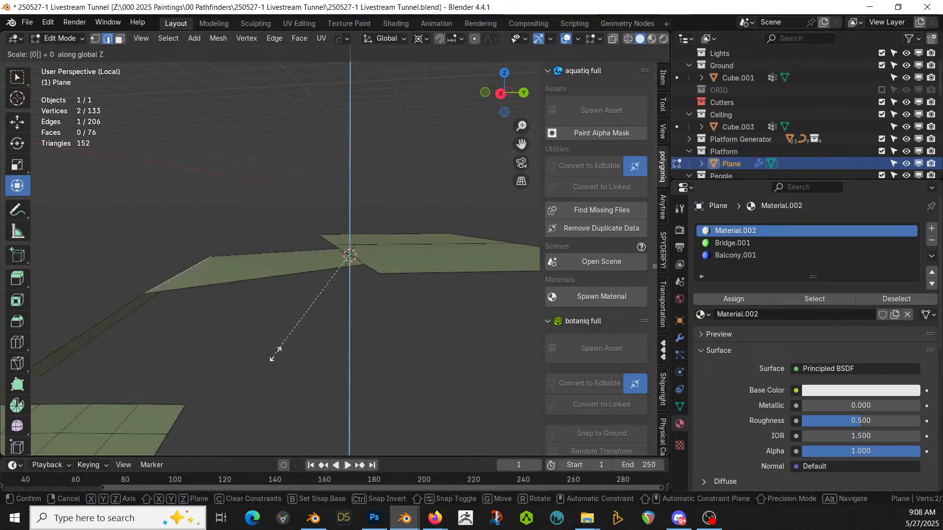
key("Return")
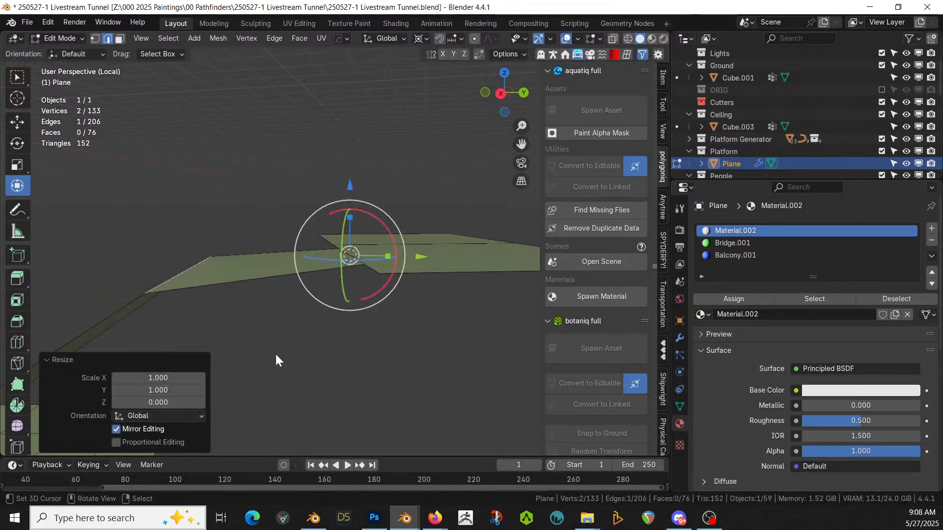
- Return to object mode, inspect the rebuilt platform junction, leave local view and save the file
key("Tab")
middle_click_drag(276, 356, 527, 359)
middle_click_drag(540, 414, 306, 369)
key("KP_Divide")
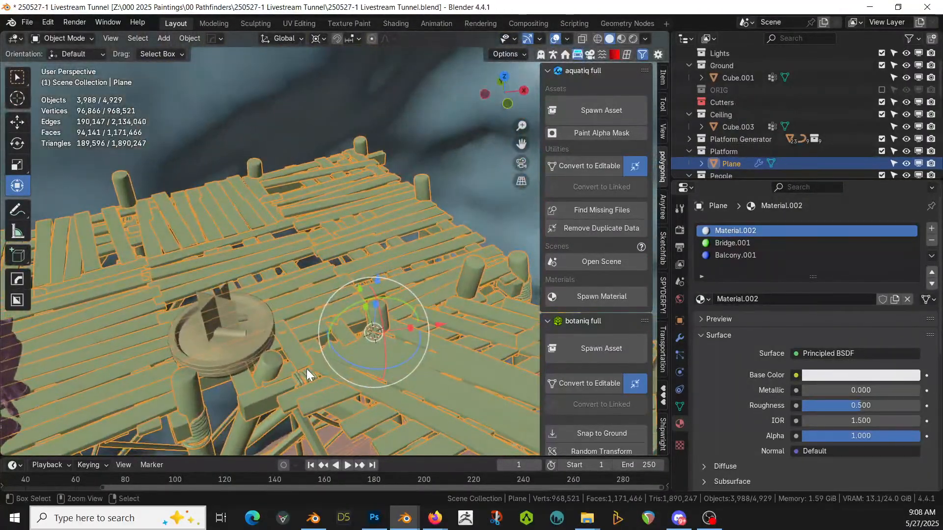
key("ctrl+s")
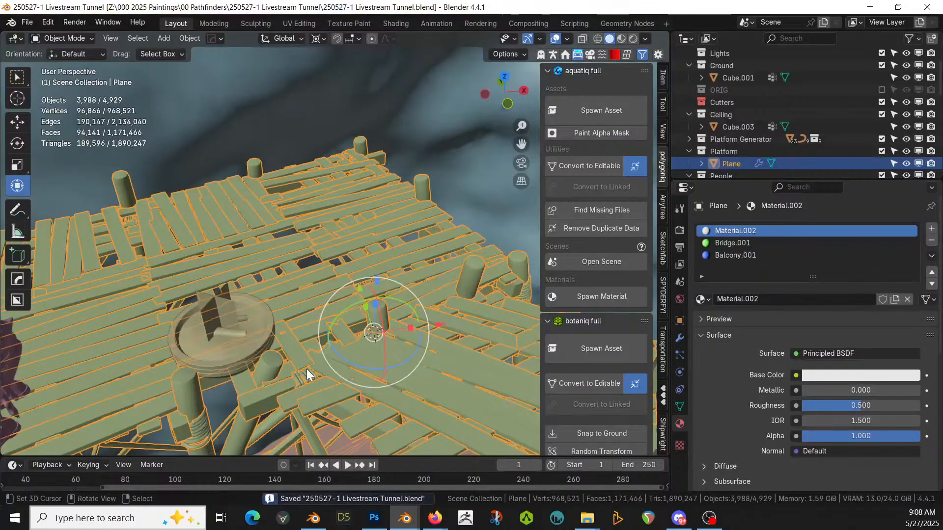
middle_click_drag(306, 369, 273, 273)
scroll(362, 308, "down", 3)
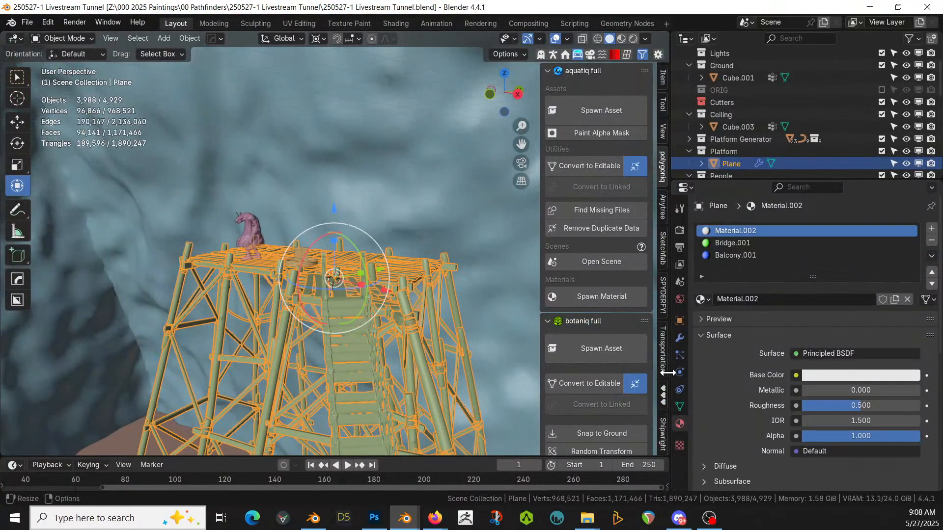
- Start HDRi Maker's background import and list the HDRI Images folder in reverse name order
left_click(591, 52)
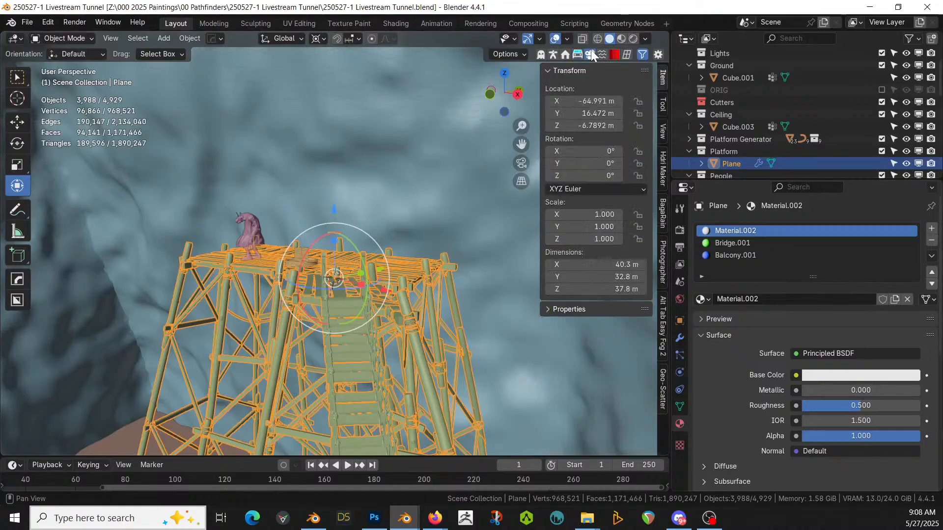
left_click(663, 265)
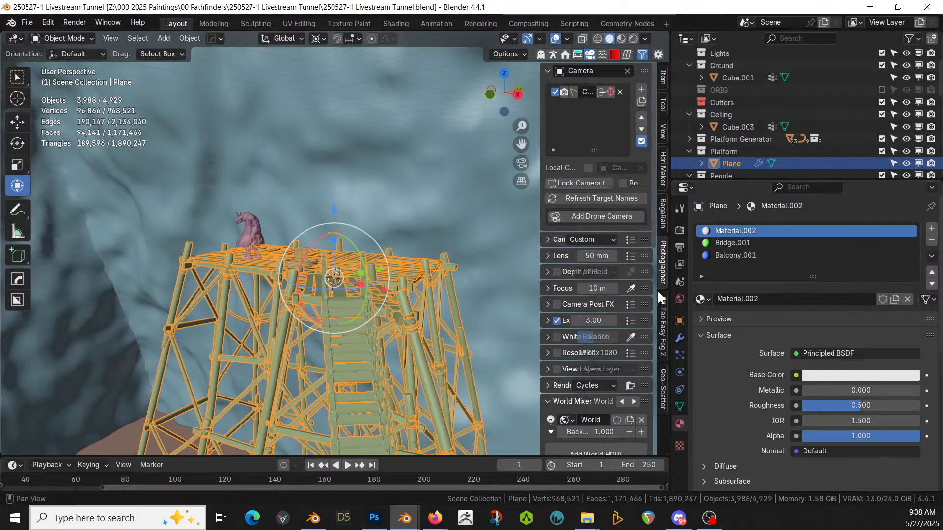
left_click(664, 162)
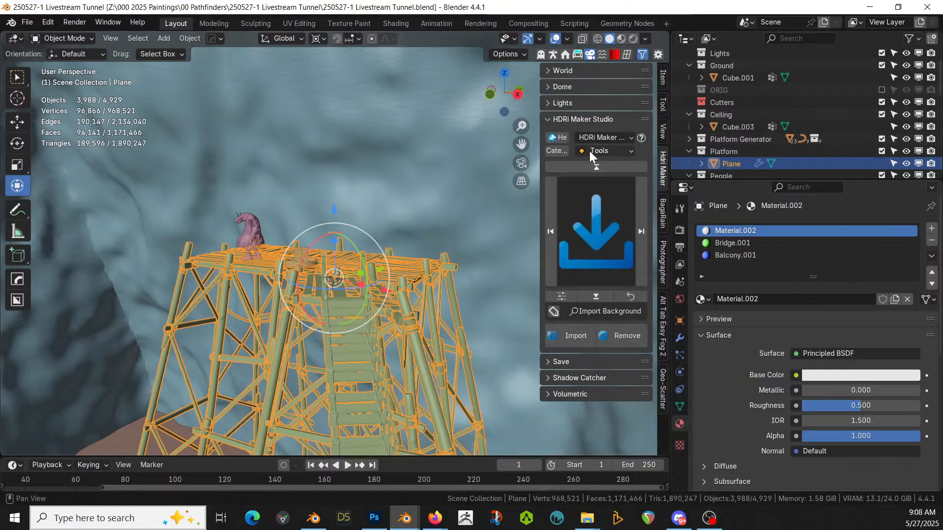
left_click(569, 336)
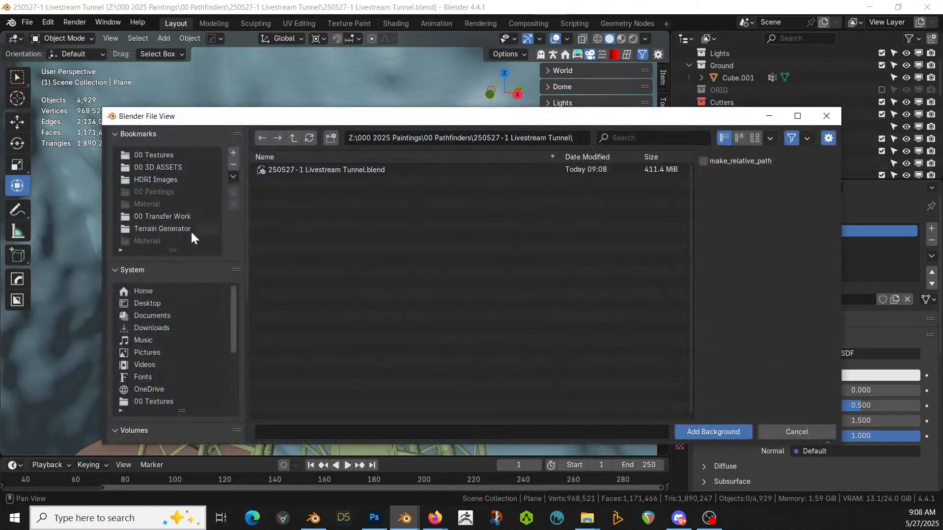
left_click(157, 179)
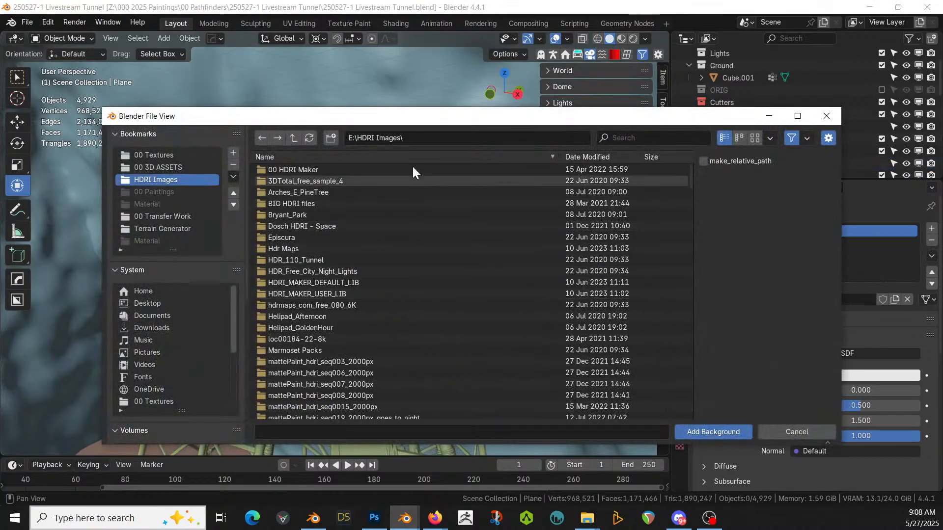
left_click(408, 157)
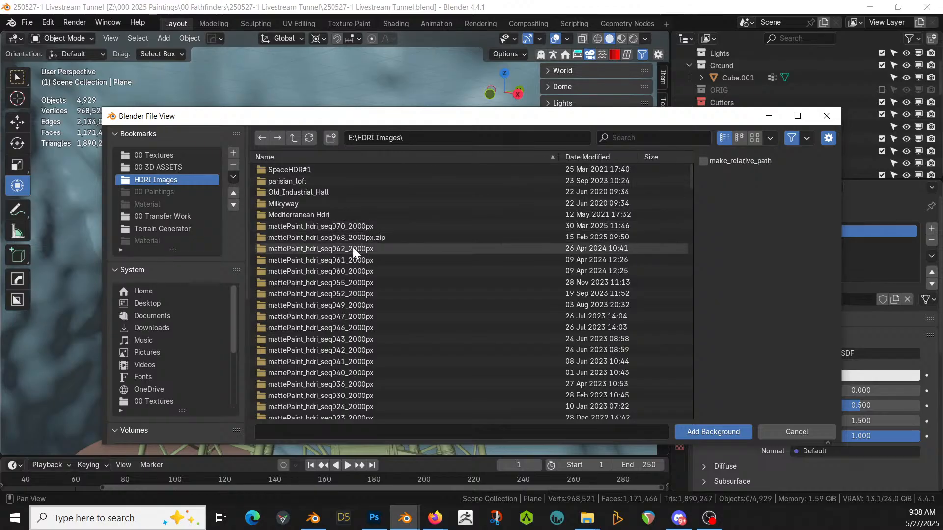
- Browse the image thumbnails in the jpg folder of mattePaint_hdri_seq060_2000px for a suitable sky
double_click(346, 271)
left_click(270, 181)
double_click(270, 171)
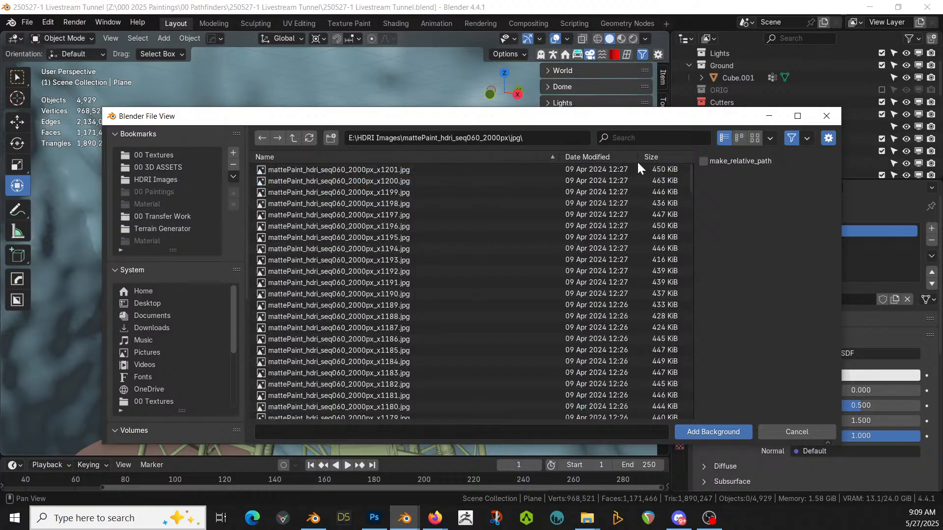
left_click(754, 138)
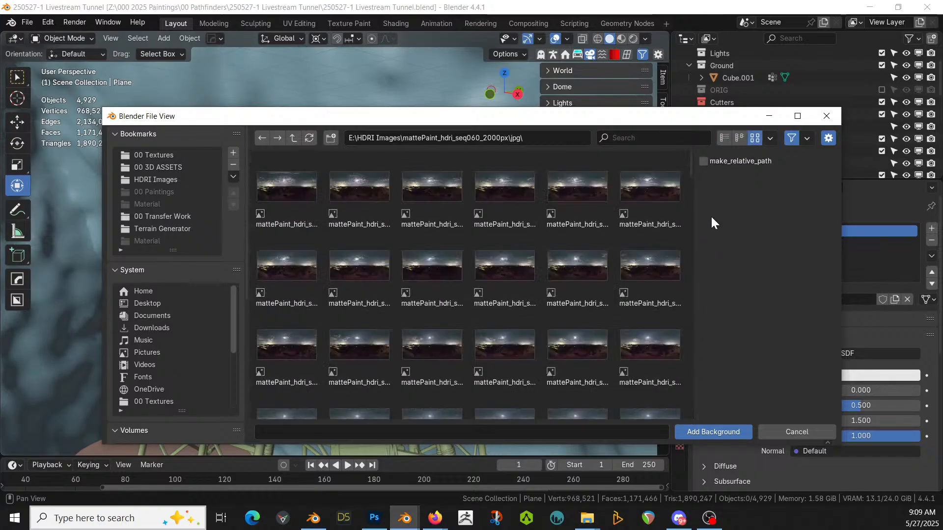
scroll(640, 251, "down", 10)
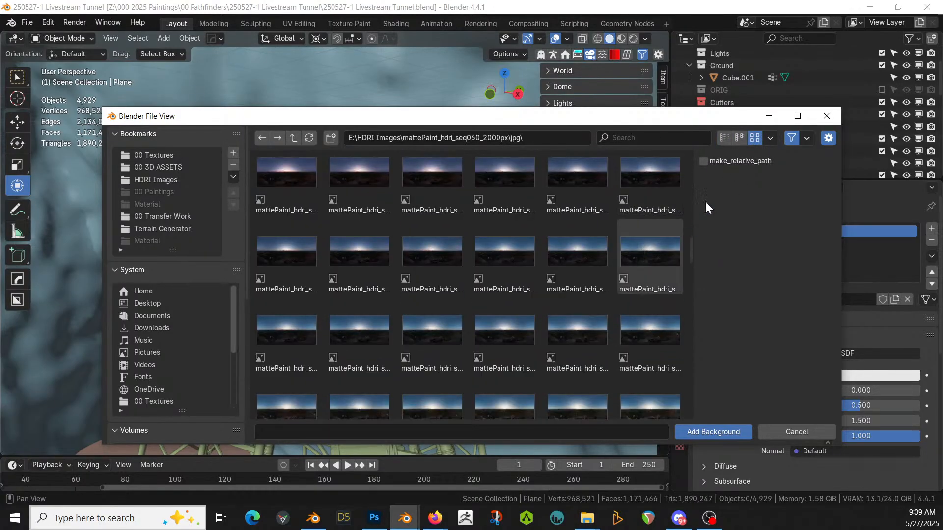
left_click_drag(692, 250, 689, 337)
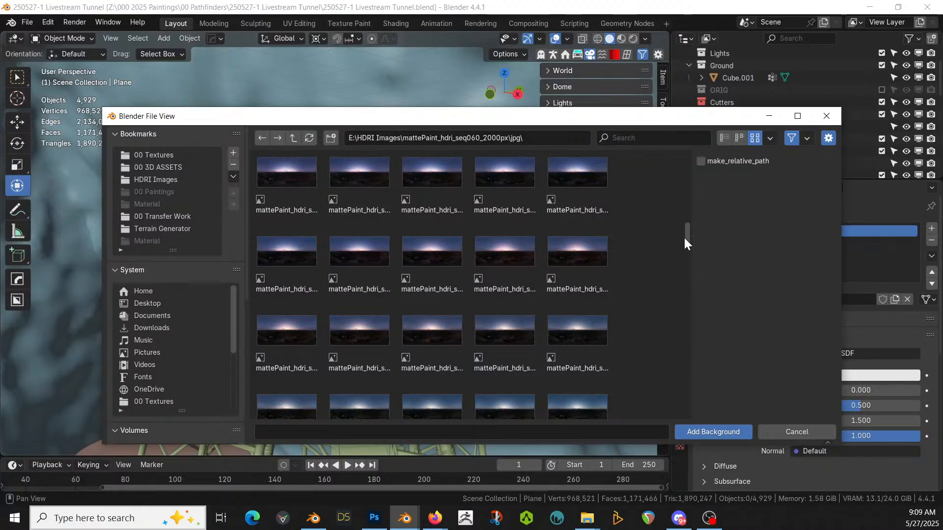
left_click_drag(685, 232, 688, 322)
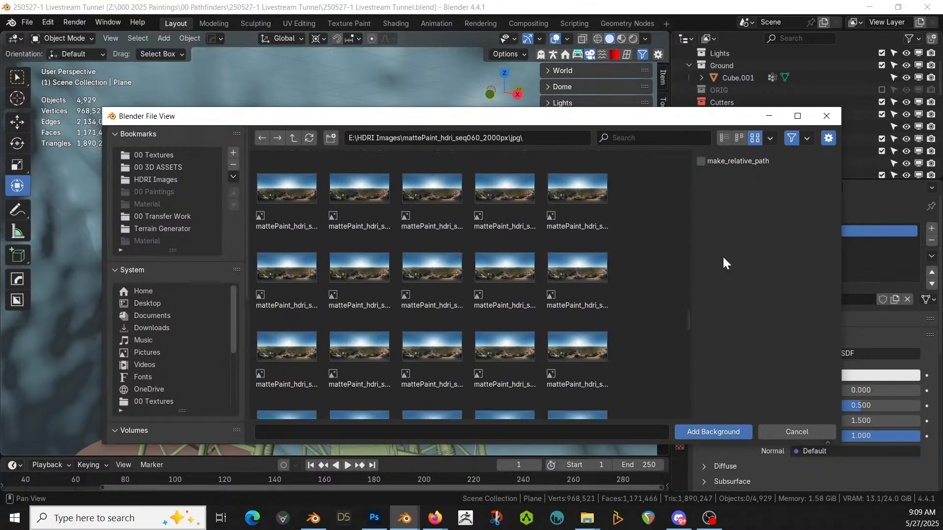
left_click(723, 138)
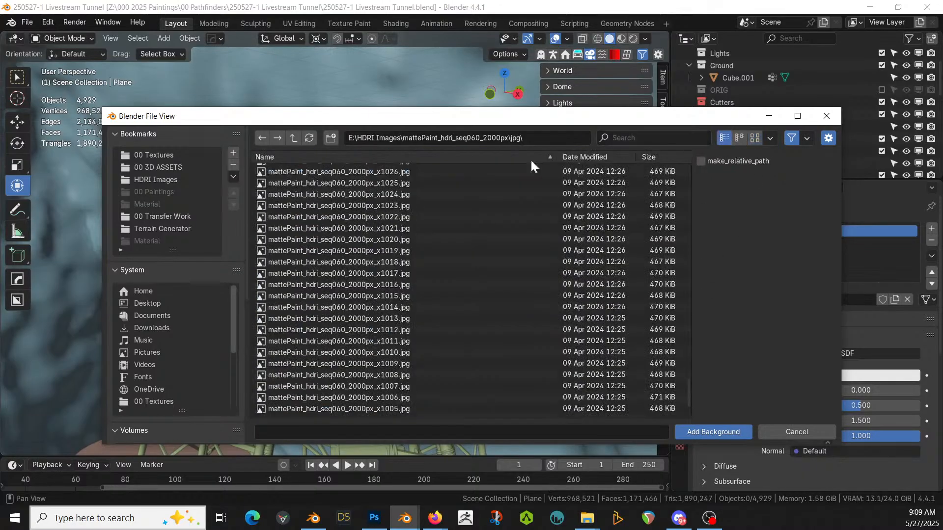
- Browse the thumbnails in the jpg folder of mattePaint_hdri_seq068_2000px.zip and pick mattePaint_hdri_seq068_2000px_x1223.jpg as the wanted sky
left_click(293, 138)
left_click(293, 138)
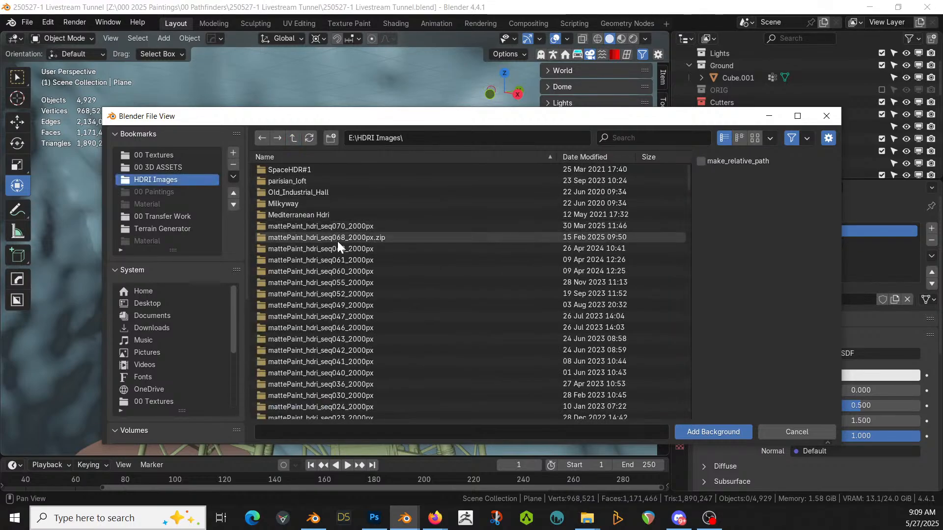
double_click(361, 237)
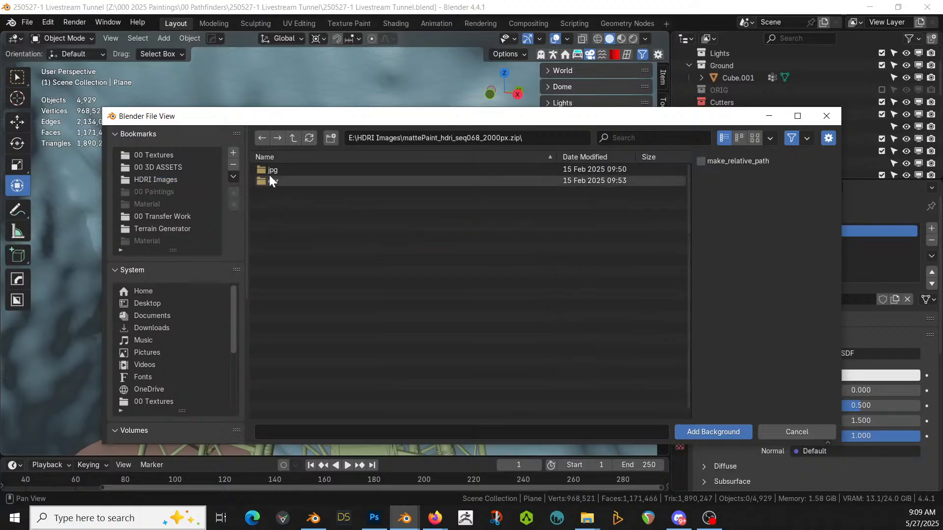
double_click(270, 169)
left_click(754, 138)
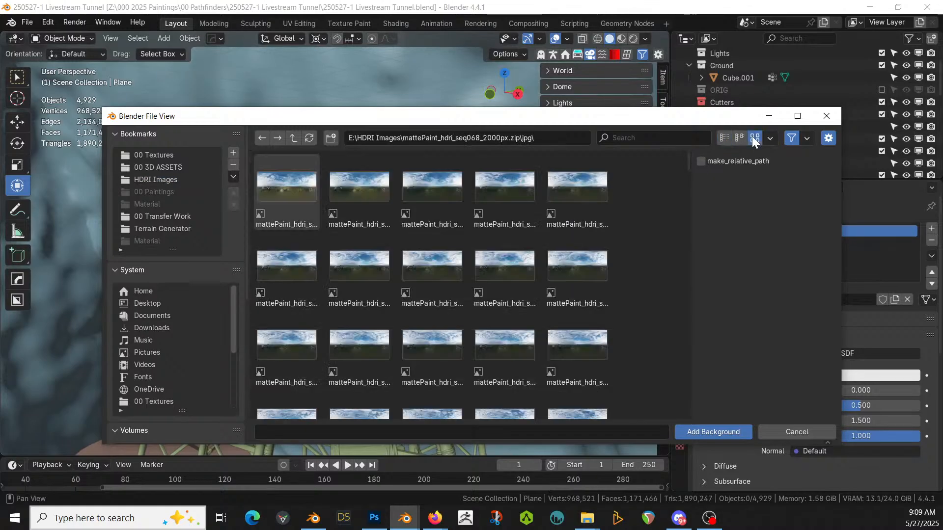
left_click_drag(687, 158, 691, 125)
left_click(274, 186)
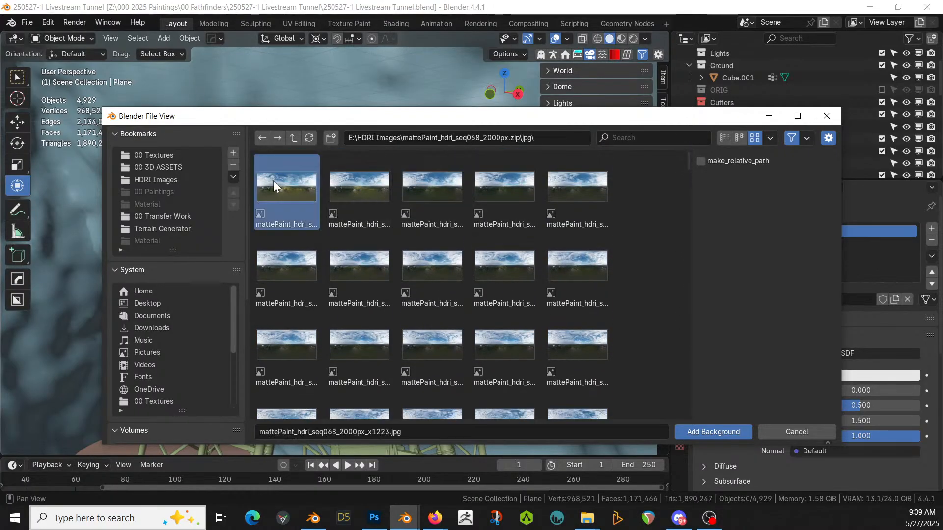
- Find the matching 1223 image in the same set's exr folder and add mattePaint_hdri_seq068_2000px_x1223.exr as the background
left_click(724, 138)
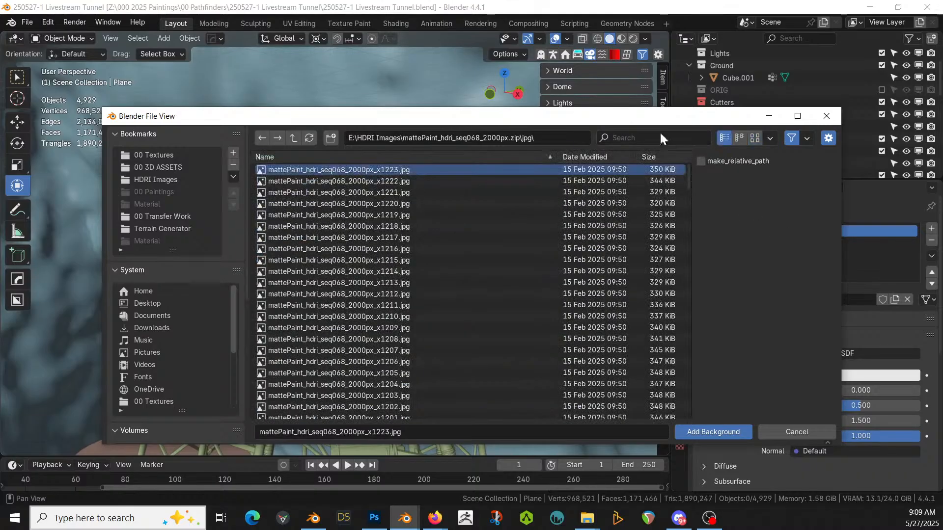
left_click(293, 134)
left_click(270, 181)
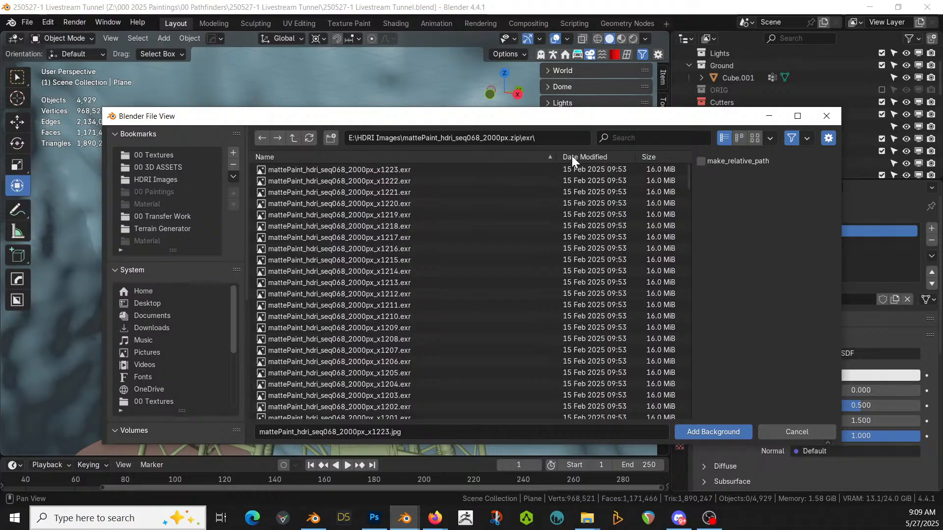
type("1223")
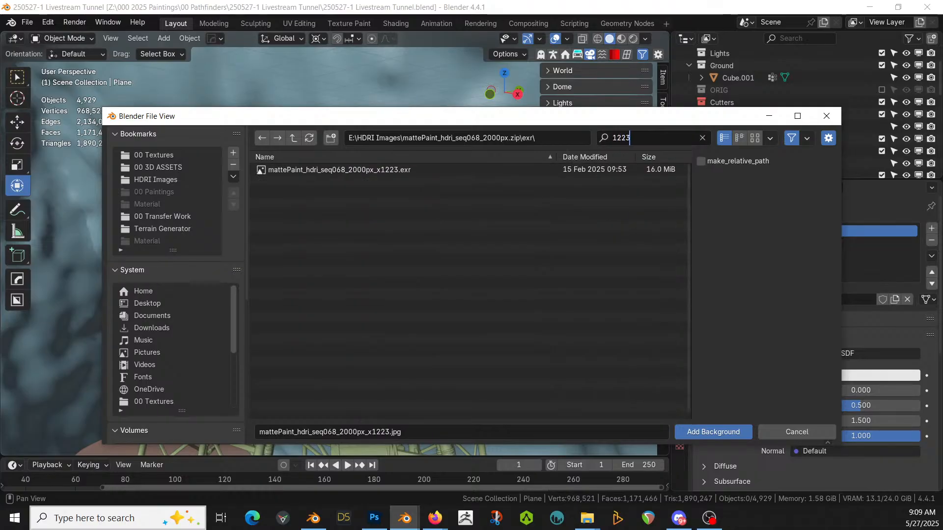
left_click(317, 170)
left_click(729, 430)
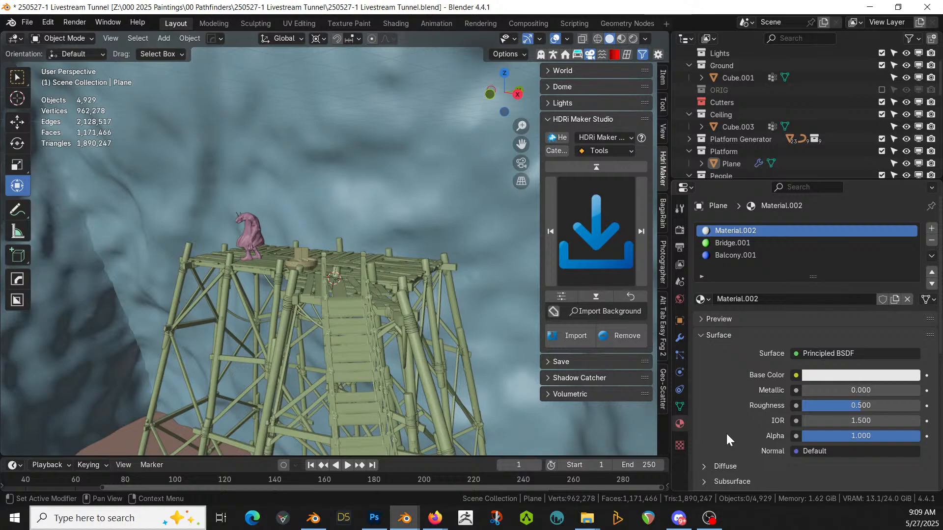
- Display the platform scene in rendered shading and select the ground mesh Cube.001 forming the rock wall
middle_click_drag(204, 302, 282, 314)
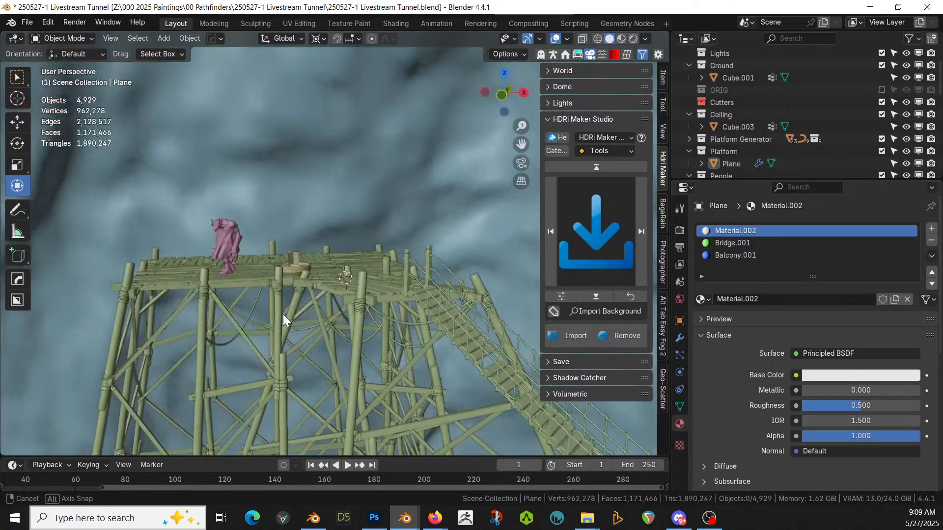
key("z")
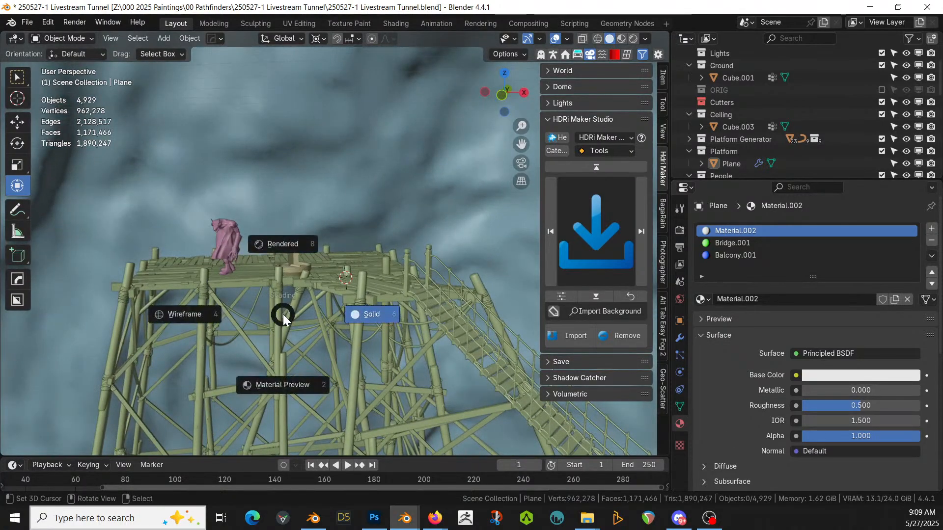
key("8")
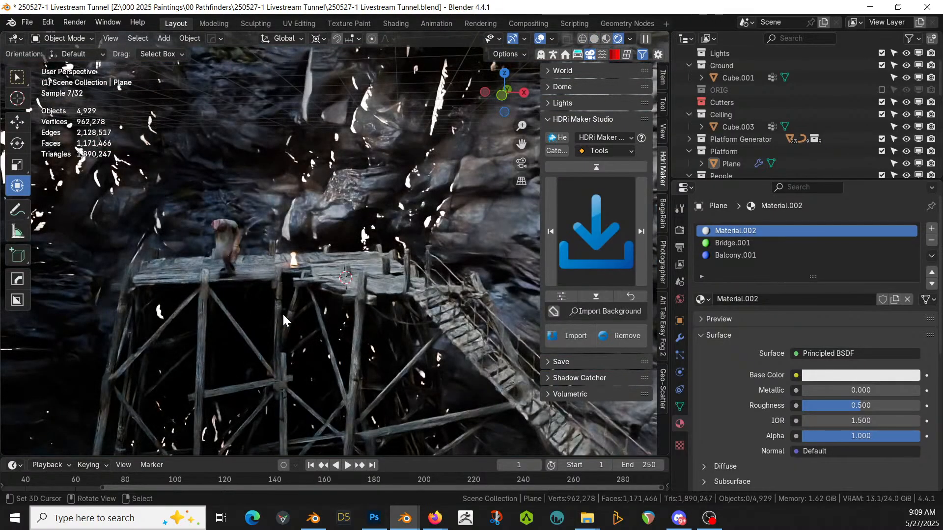
middle_click_drag(283, 304, 370, 219)
left_click(367, 152)
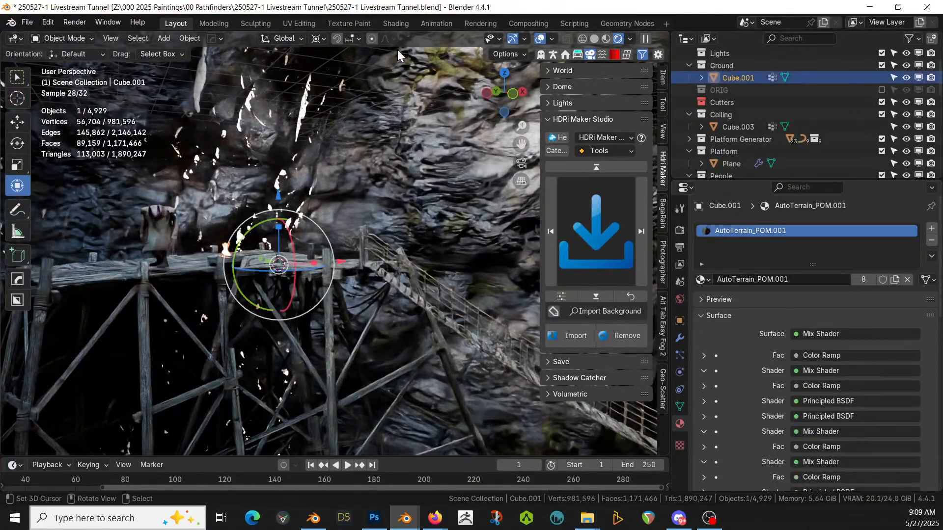
- Try muting the Bump node of the mossy texture in the AutoTerrain_POM.001 material and check the rock wall in the Layout workspace
left_click(386, 22)
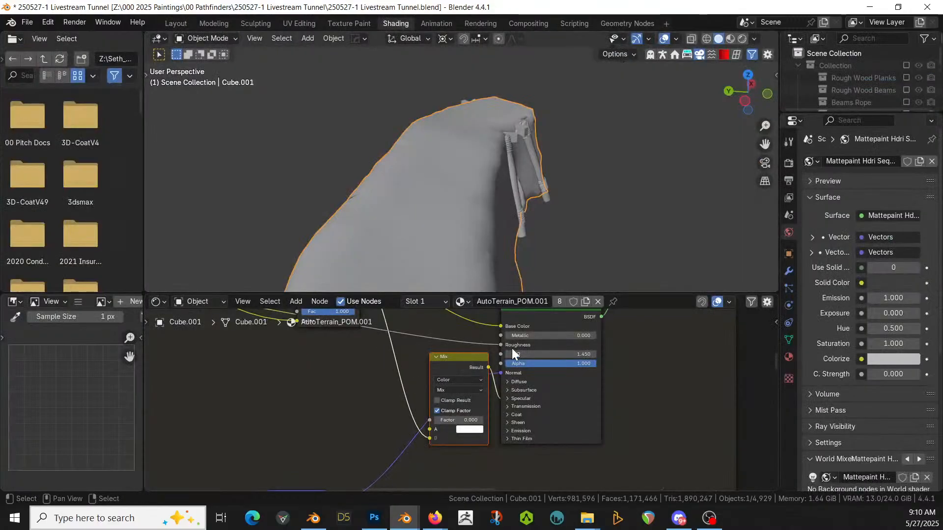
middle_click_drag(361, 375, 690, 481)
scroll(649, 399, "down", 16)
middle_click_drag(389, 383, 403, 403)
scroll(471, 426, "up", 8)
middle_click_drag(487, 437, 411, 306)
scroll(433, 317, "up", 3)
middle_click_drag(485, 364, 481, 434)
scroll(481, 434, "up", 3)
left_click(491, 411)
key("m")
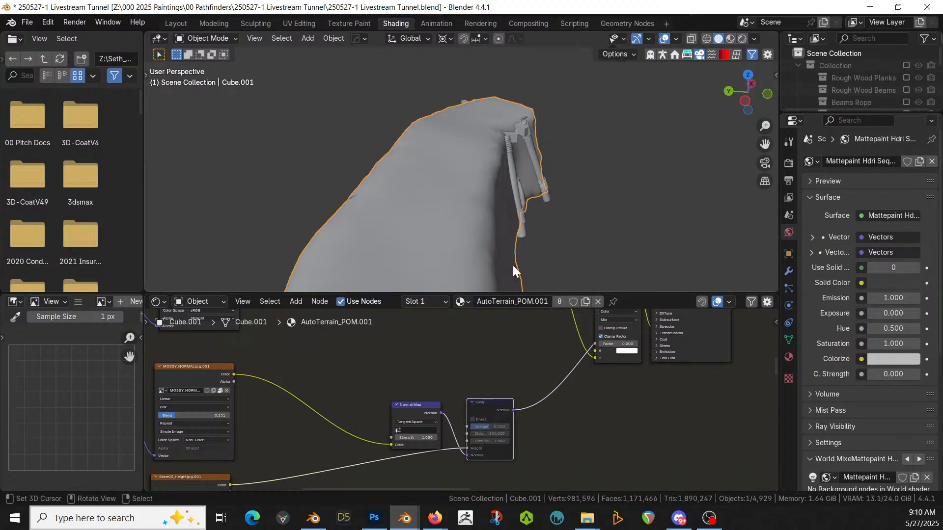
left_click(175, 24)
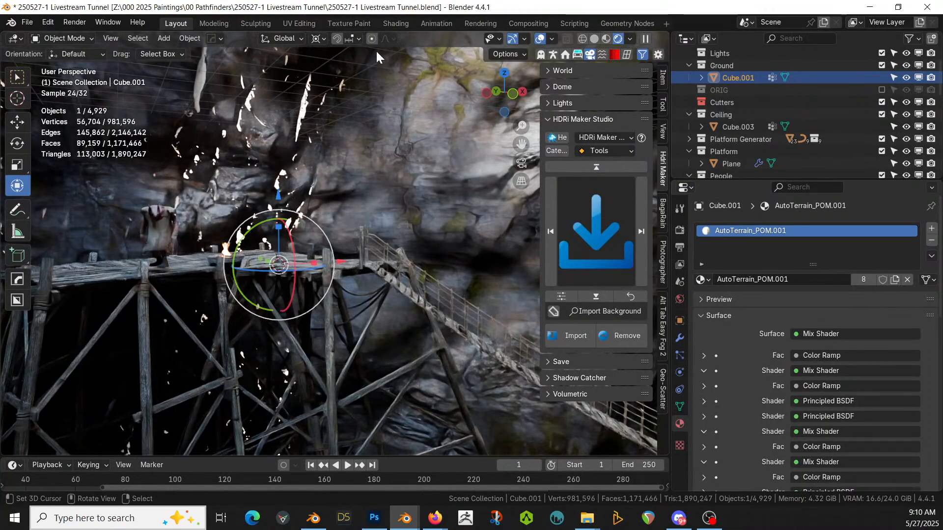
left_click(395, 23)
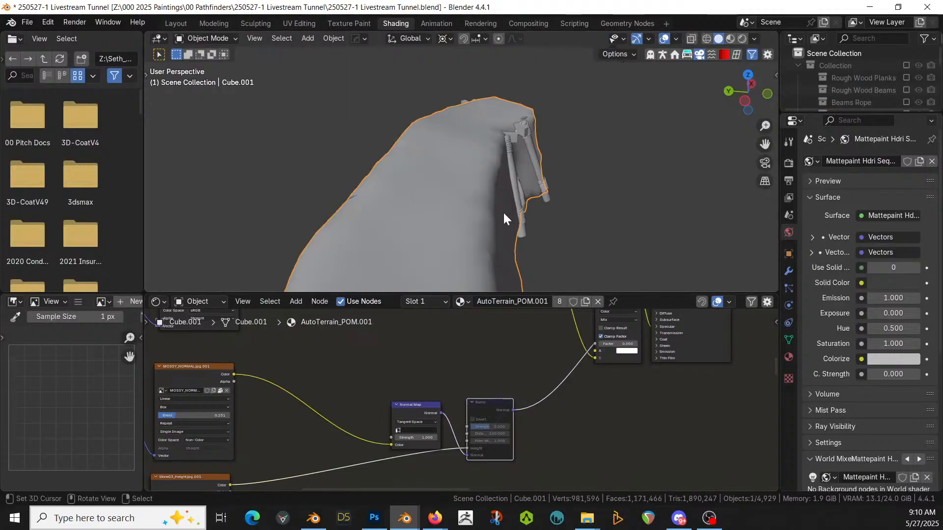
- Frame the wooden platform and rock wall in the Shading workspace's viewport and display it in rendered shading
key("KP_0")
key("KP_0")
scroll(509, 230, "down", 3)
middle_click_drag(508, 229, 467, 242)
key("z")
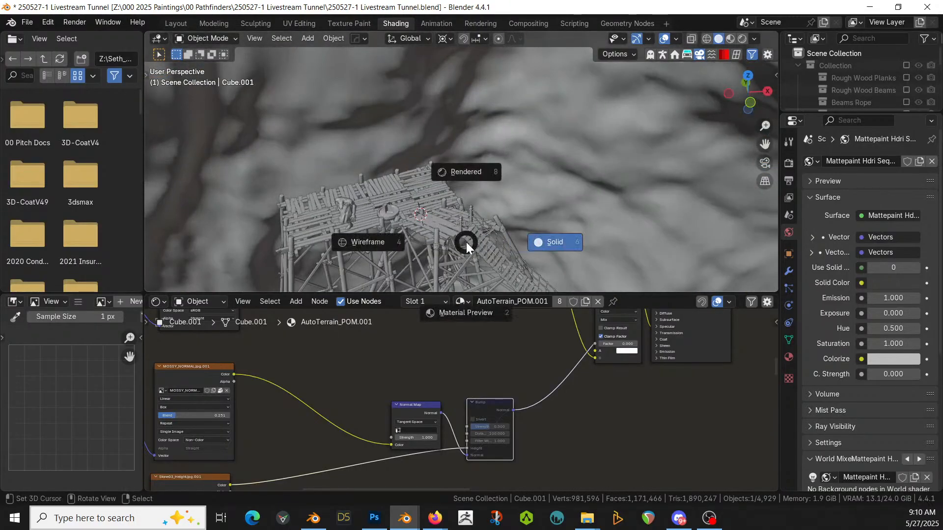
key("8")
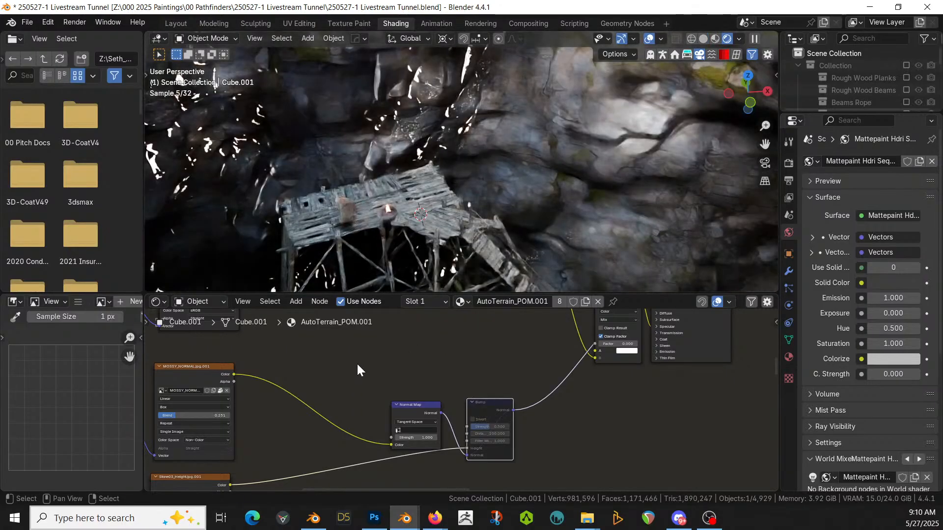
- Re-enable the mossy texture's Bump node and instead mute and collapse the cliff texture's Bump node
middle_click_drag(381, 367, 499, 317, "shift")
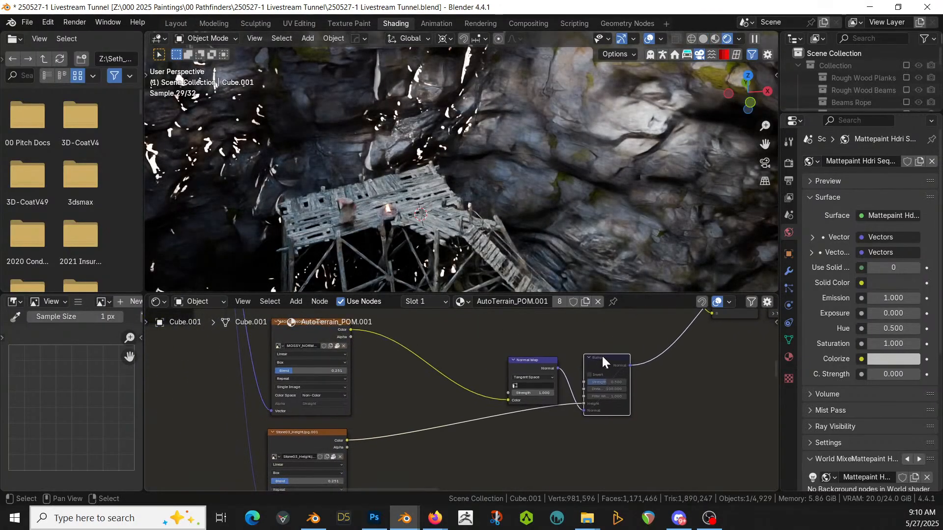
left_click(602, 366)
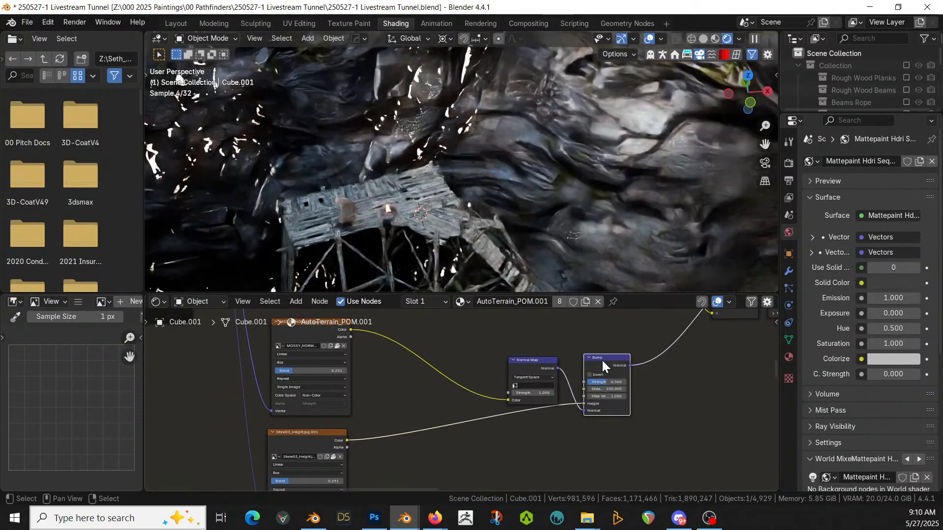
middle_click_drag(602, 360, 604, 333)
scroll(583, 357, "down", 10)
middle_click_drag(554, 364, 620, 329, "shift")
scroll(583, 396, "up", 3)
scroll(584, 396, "up", 2)
middle_click_drag(572, 399, 363, 474, "shift")
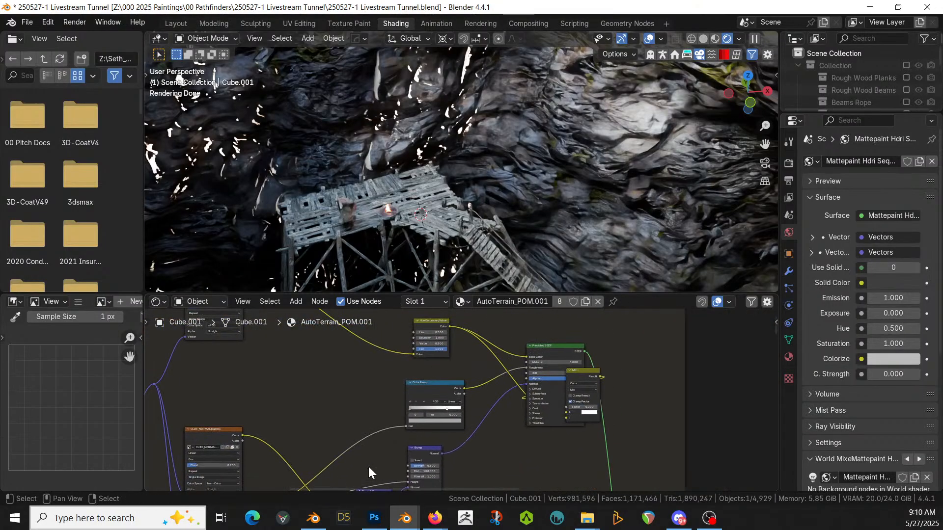
left_click(414, 449)
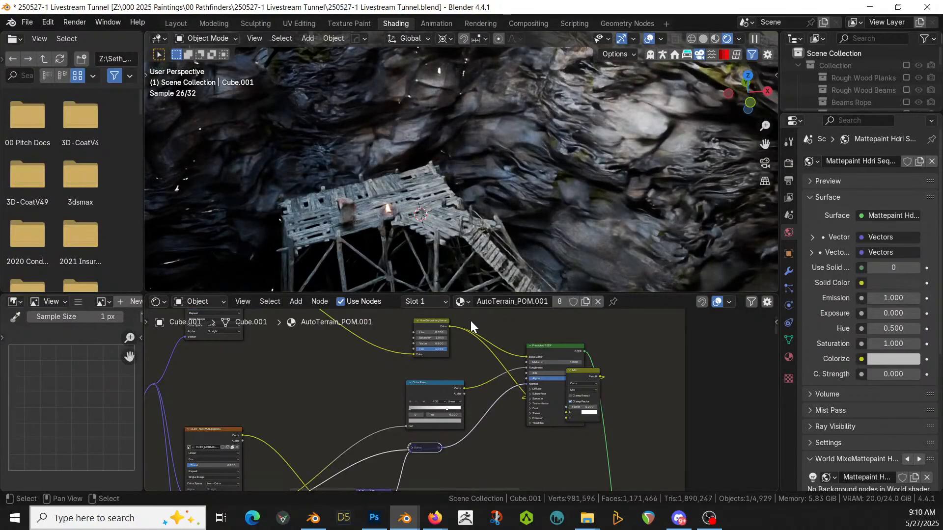
- Try muting the mossy texture's Bump node once more and undo it
middle_click_drag(494, 375, 553, 362)
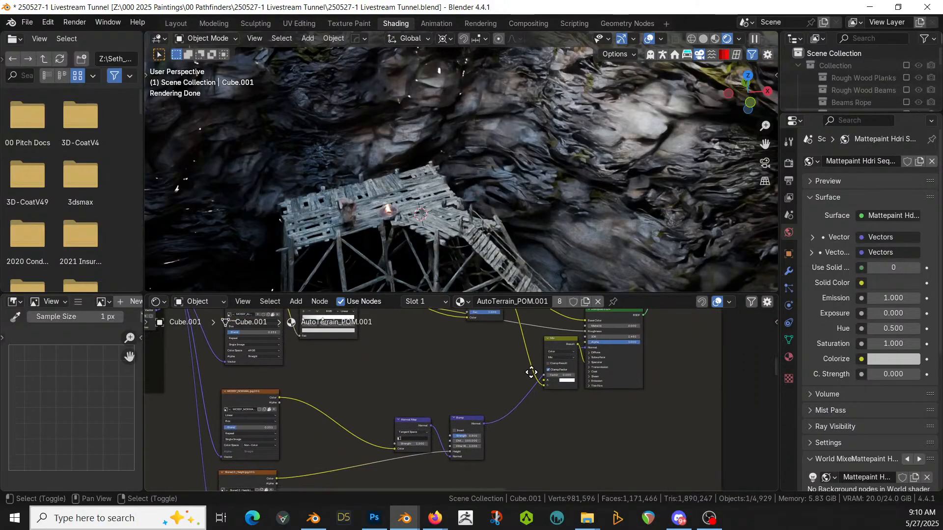
left_click(467, 418)
key("m")
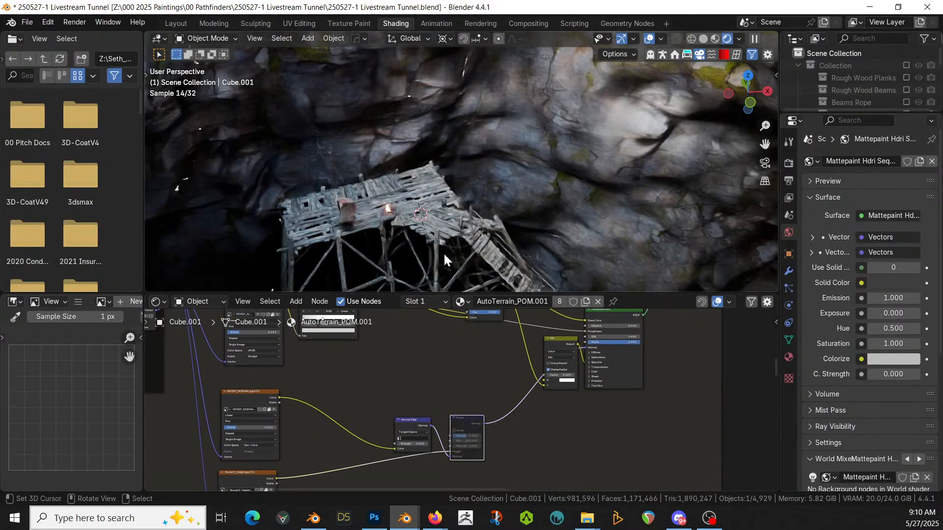
key("ctrl+z")
- Return to the Layout workspace to save the file and display the rock terrain in solid shading
middle_click_drag(454, 202, 661, 68)
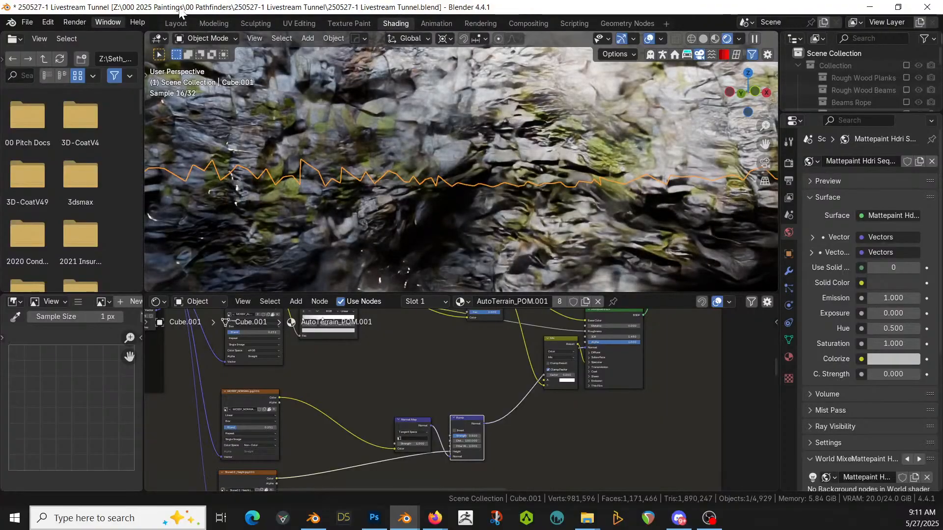
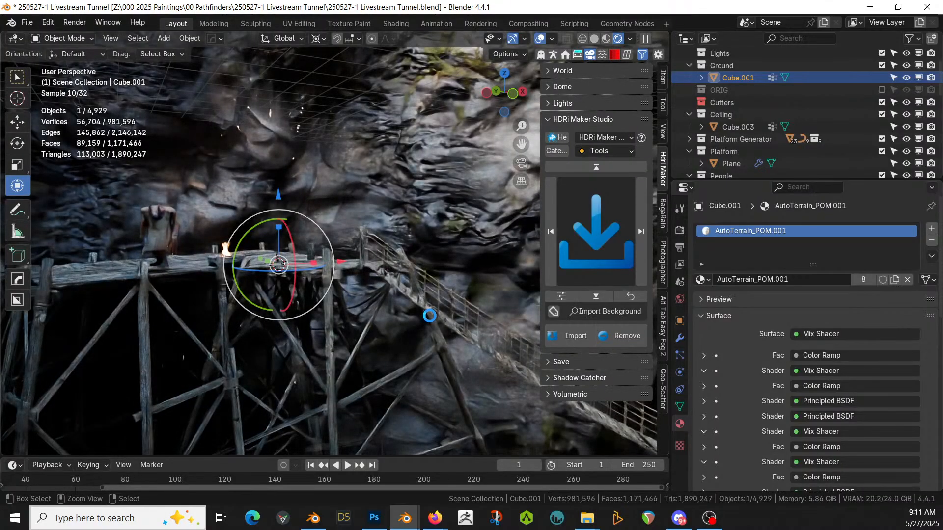
key("ctrl+s")
middle_click_drag(402, 331, 304, 249, "shift")
scroll(304, 249, "down", 5)
scroll(303, 248, "up", 5)
scroll(302, 248, "down", 5)
middle_click_drag(285, 250, 353, 293)
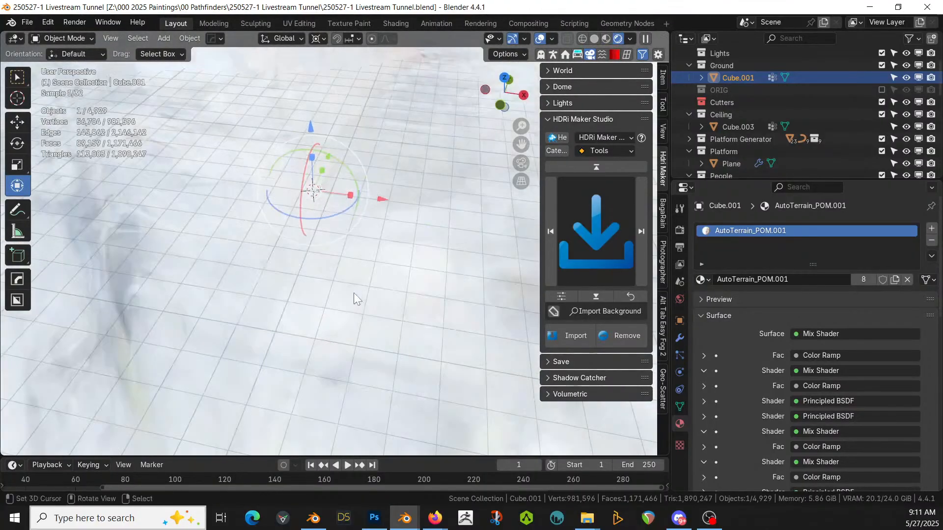
scroll(354, 294, "down", 3)
key("z")
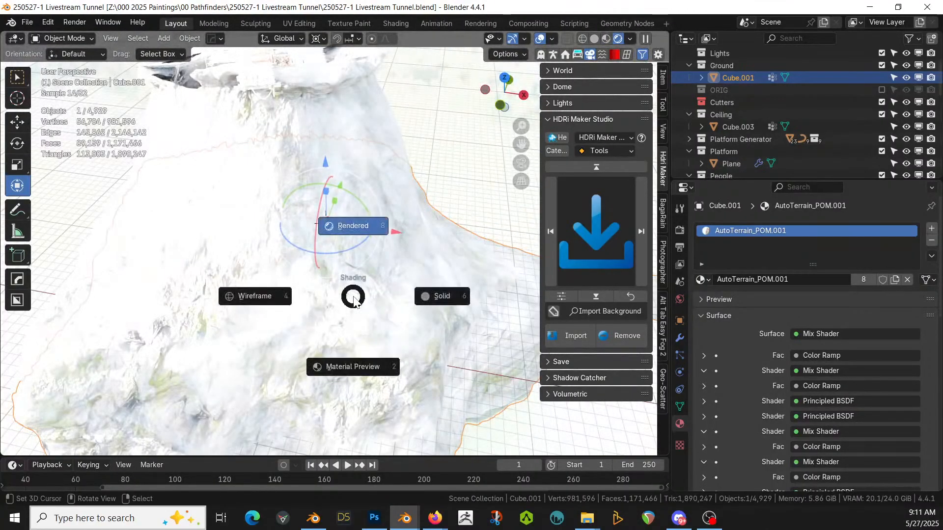
key("6")
middle_click_drag(331, 307, 254, 296)
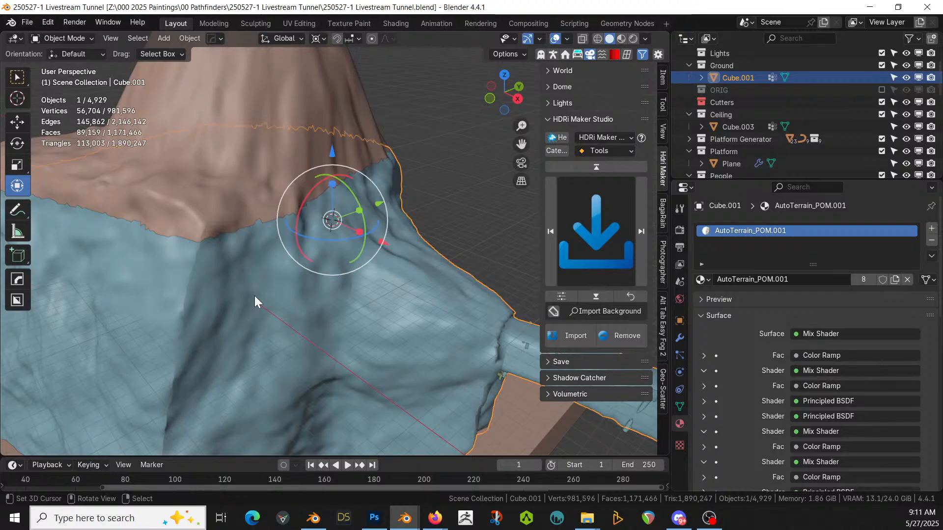
- Fly into the tunnel to frame the timber supports with the platform beyond, and align the camera to that view
middle_click_drag(338, 278, 291, 249)
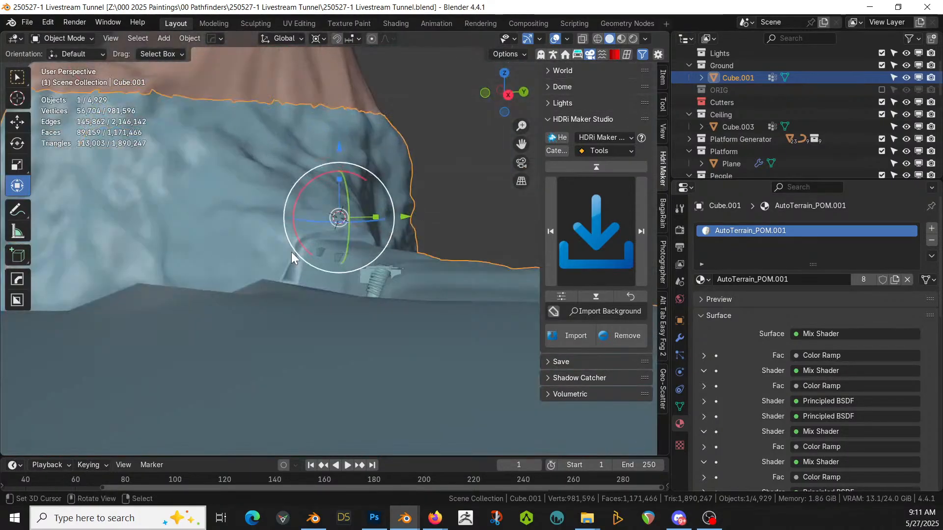
key("shift+grave")
key("w")
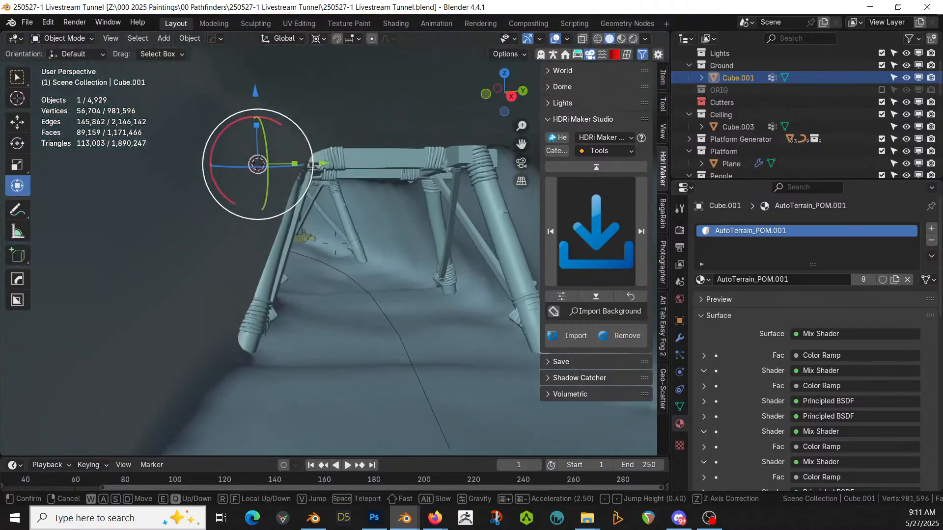
key("w")
key("w")
key("d")
key("alt")
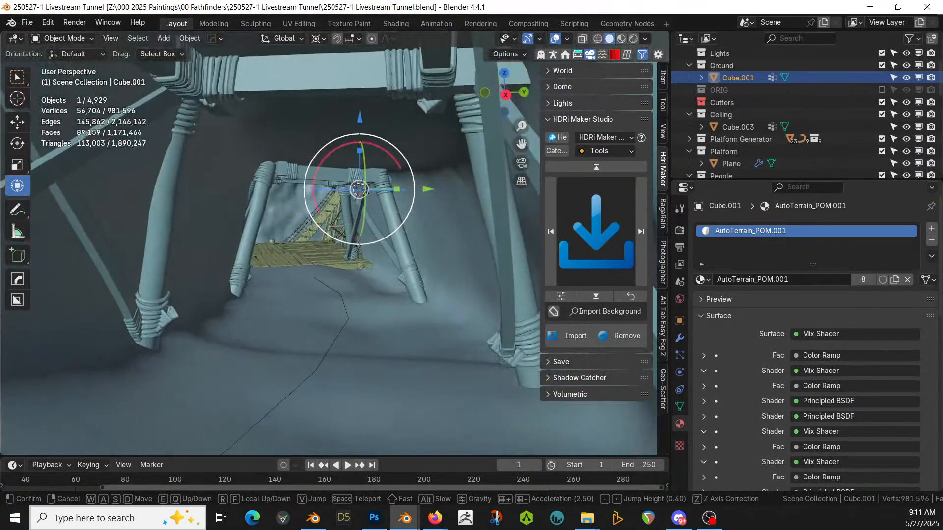
left_click(350, 208)
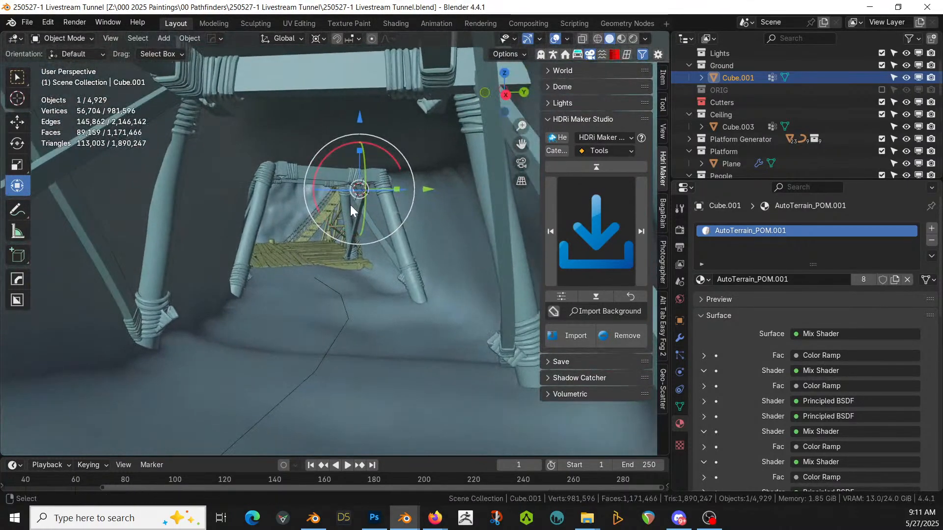
key("ctrl+alt+KP_0")
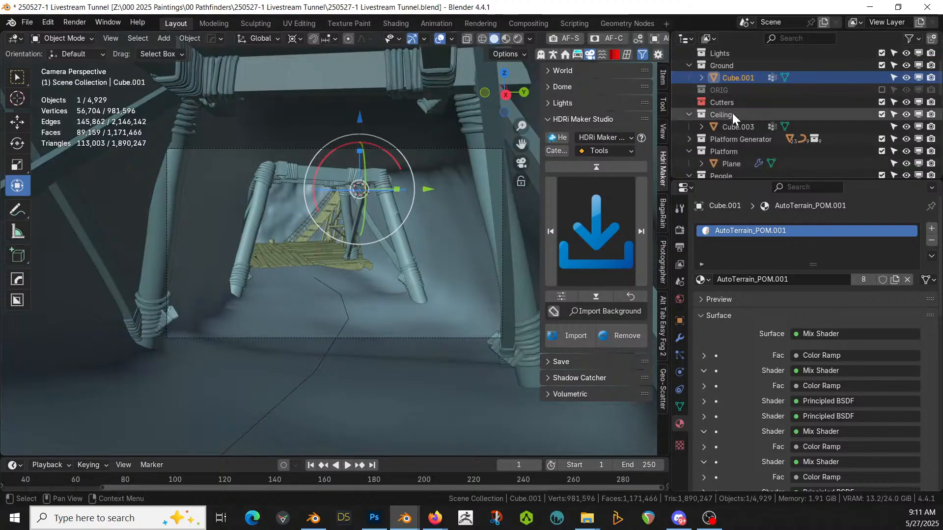
scroll(731, 65, "up", 2)
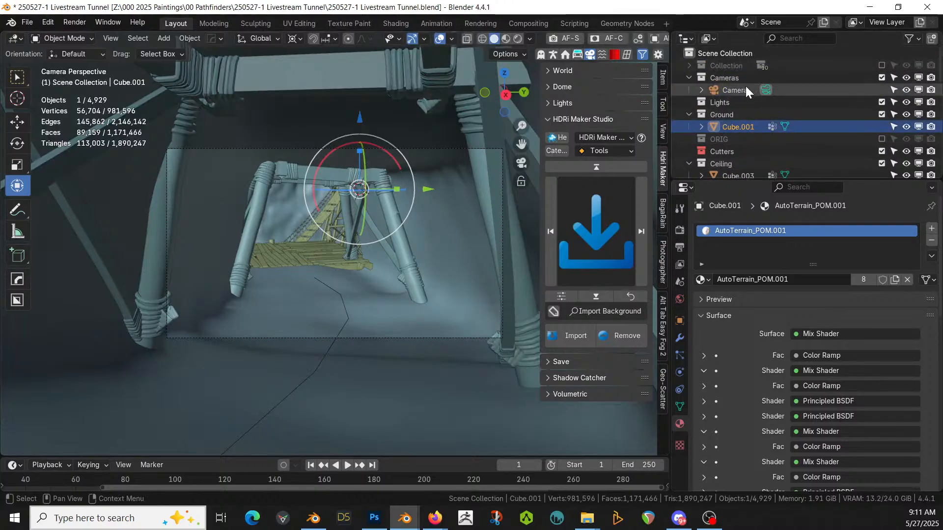
- Apply the Arri Alexa 65 body preset and a 50 mm lens preset with f/2.3 depth of field to the scene camera
left_click(723, 77)
left_click(731, 89)
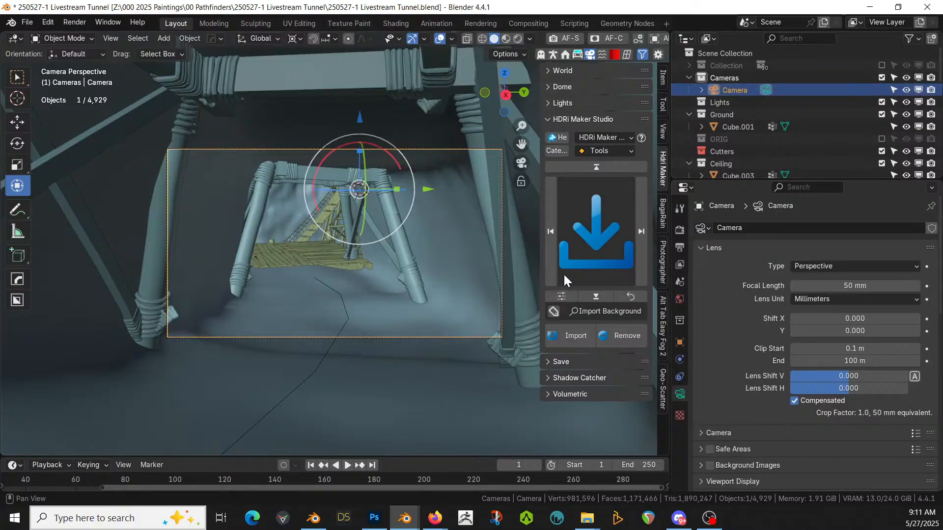
left_click(662, 260)
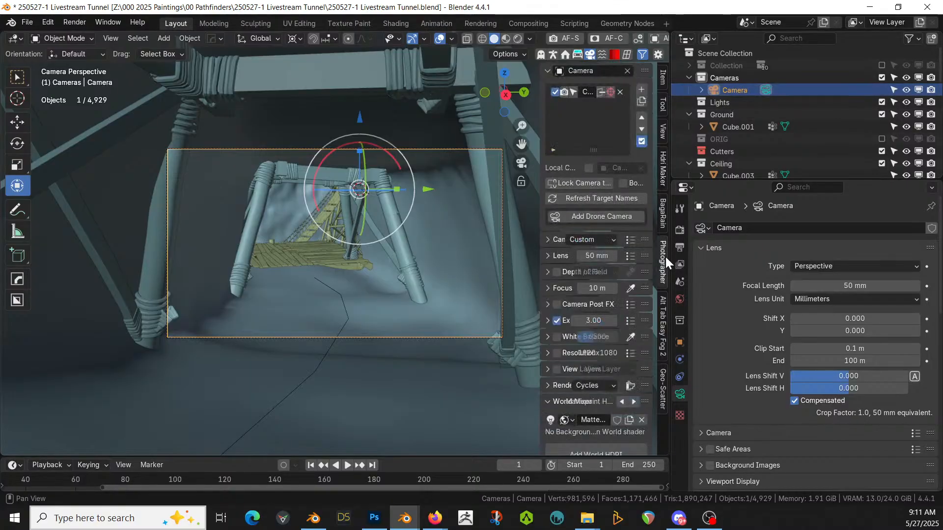
left_click(630, 240)
left_click(630, 120)
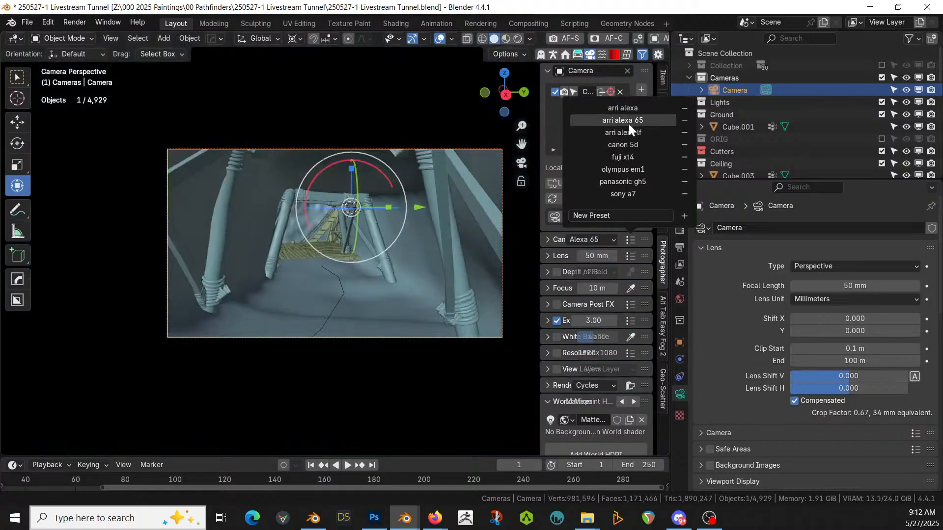
left_click(628, 256)
left_click(649, 107)
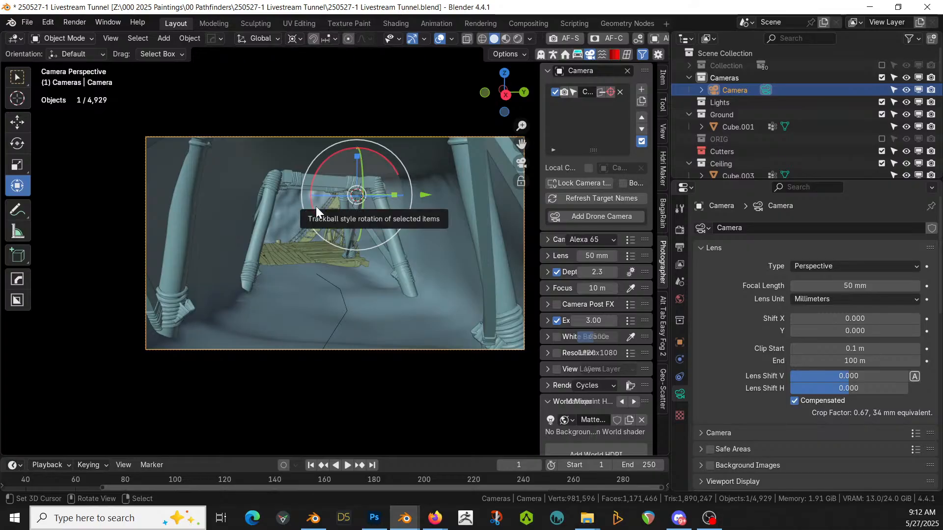
- Set the camera's focal length to 35 mm and reframe the shot on the timber supports with the platform beyond
key("shift+grave")
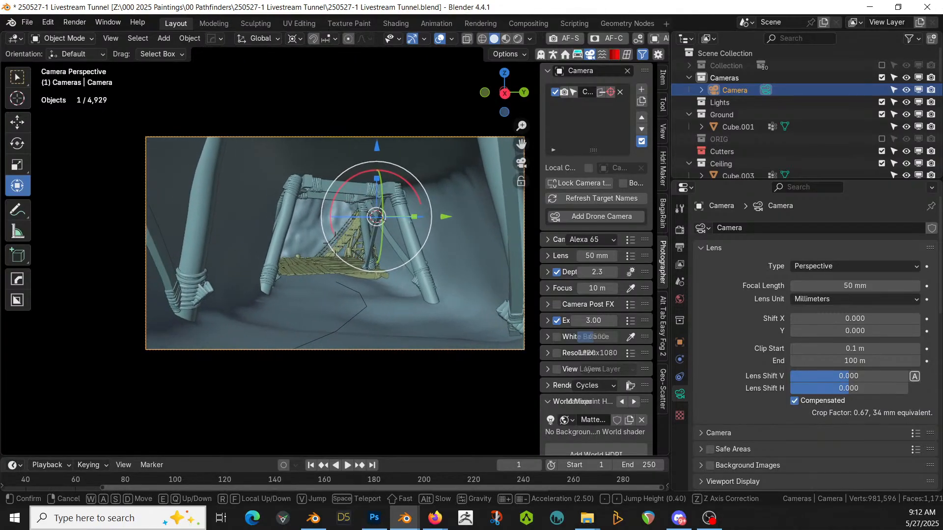
left_click(396, 207)
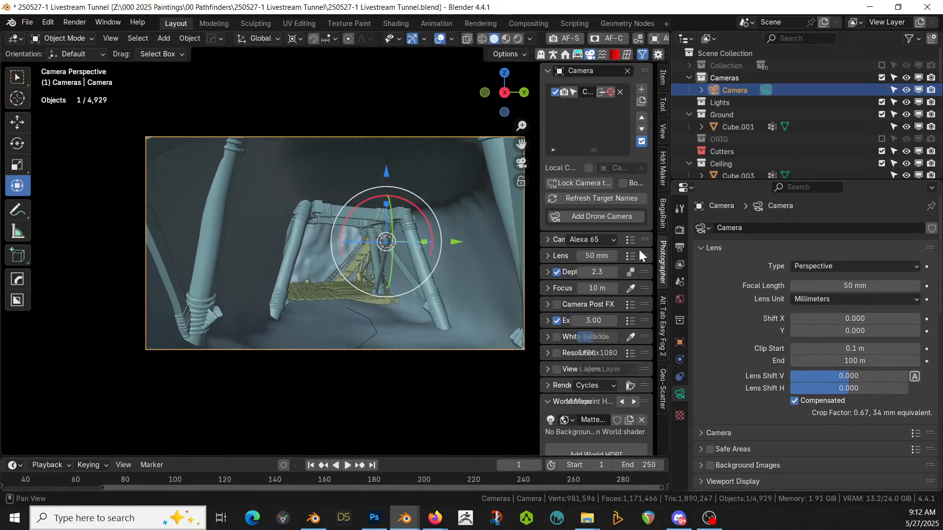
left_click(593, 255)
type("35")
key("Return")
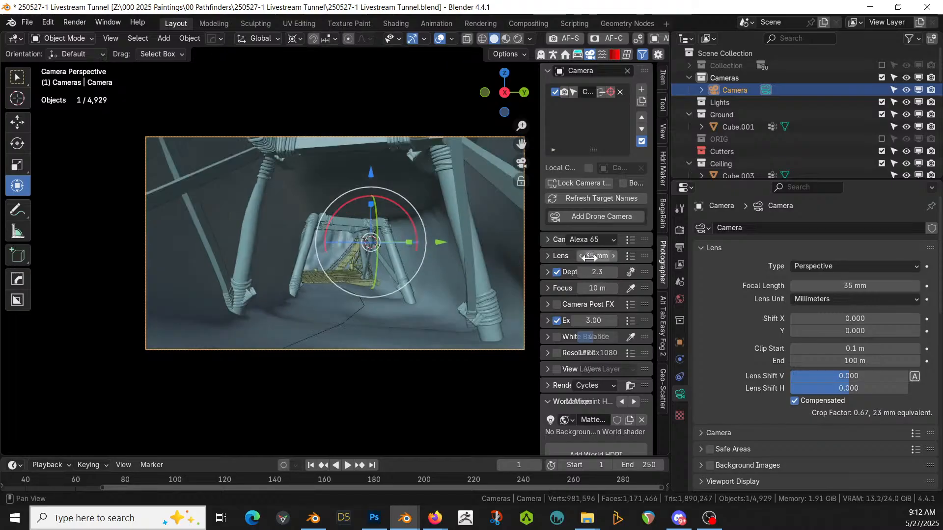
key("shift+grave")
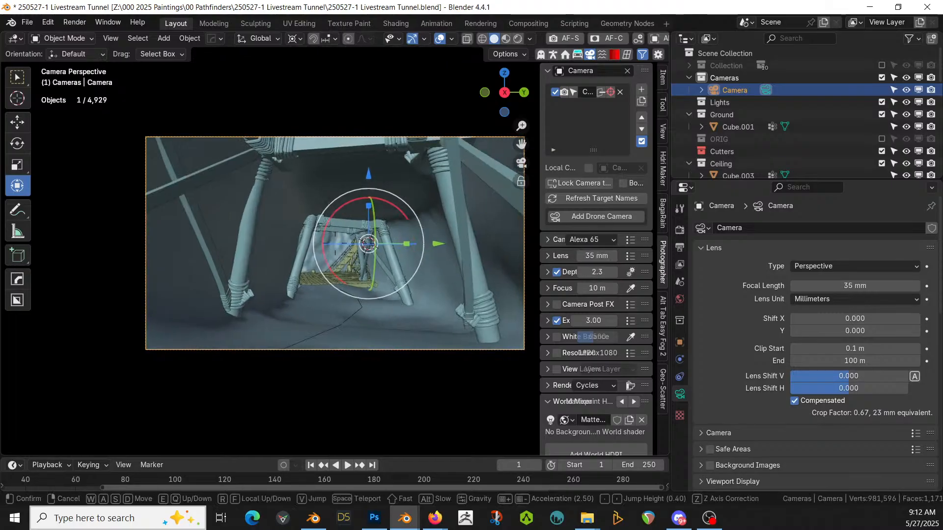
left_click(395, 313)
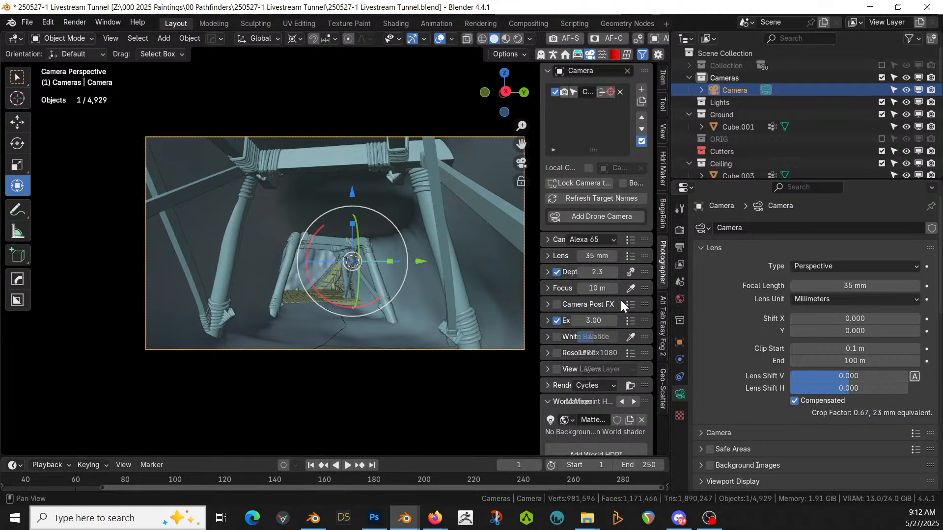
- Focus the camera on the distant wooden platform and apply the 2 39:1 50 resolution preset
left_click(631, 287)
left_click(329, 292)
left_click(557, 353)
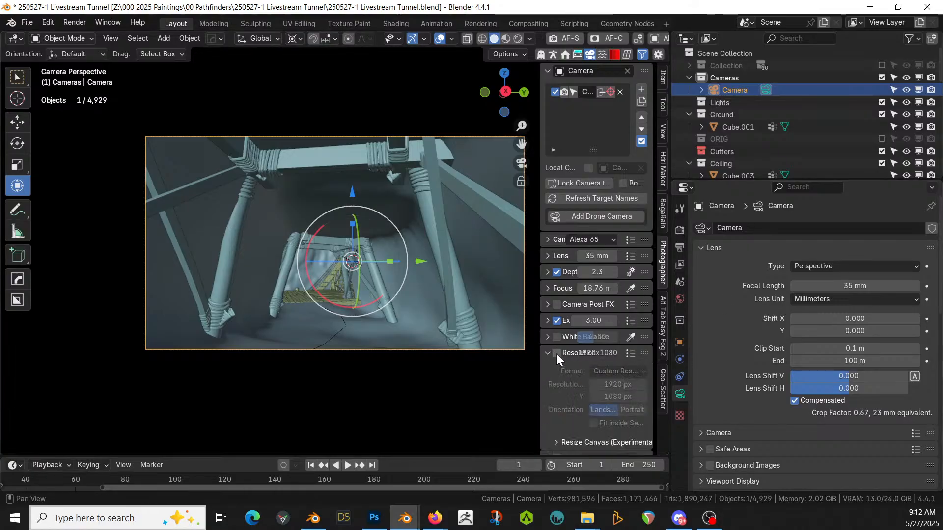
left_click(556, 354)
left_click(632, 352)
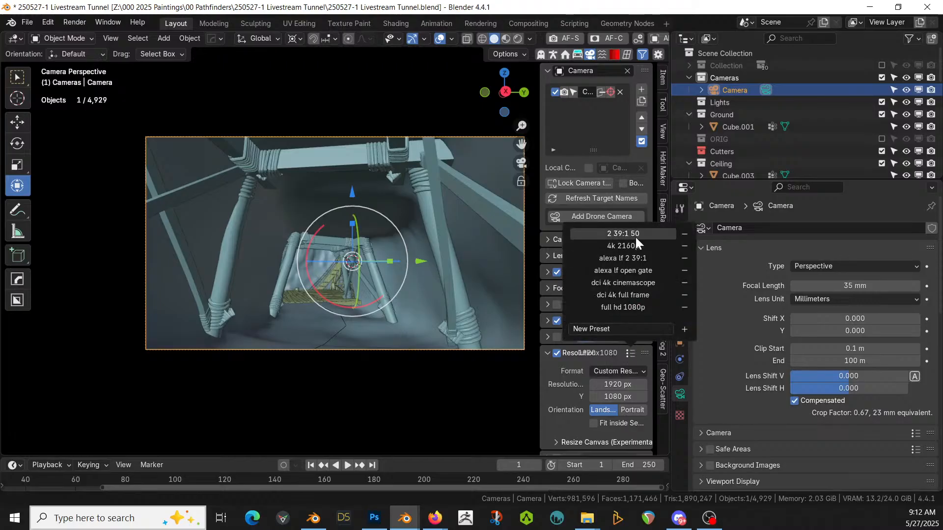
left_click(635, 235)
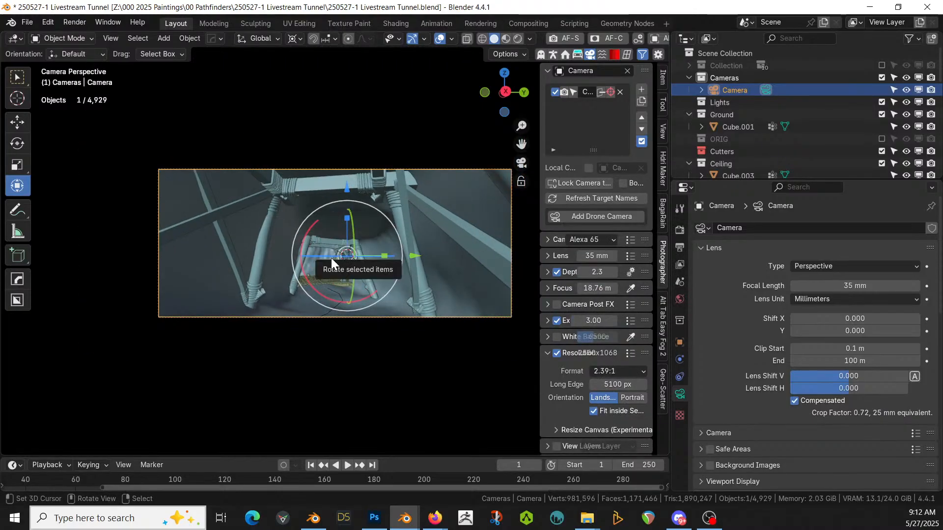
- Preview the camera view in rendered shading and return to solid shading
key("z")
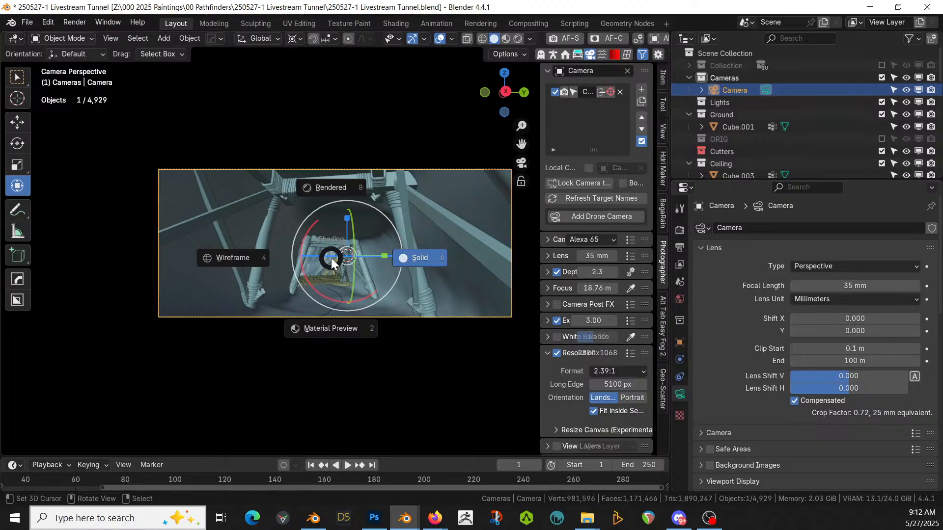
key("8")
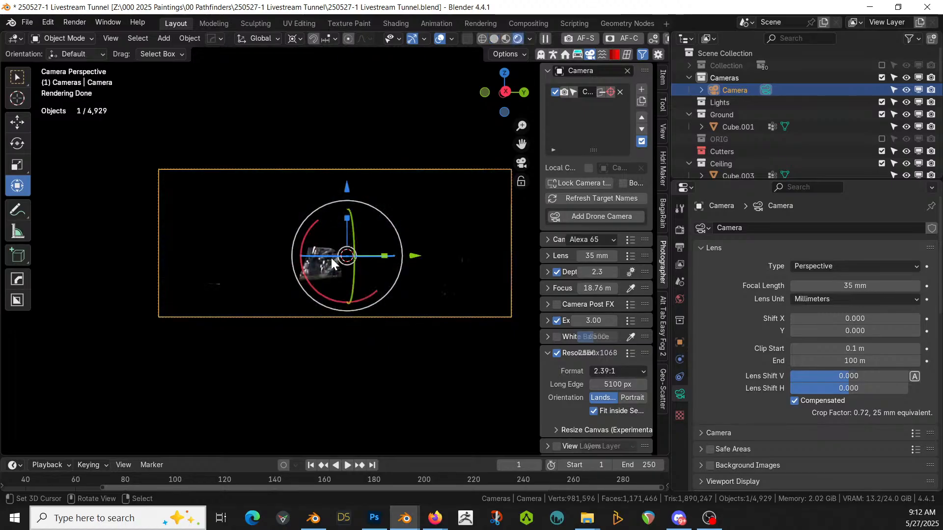
key("z")
key("2")
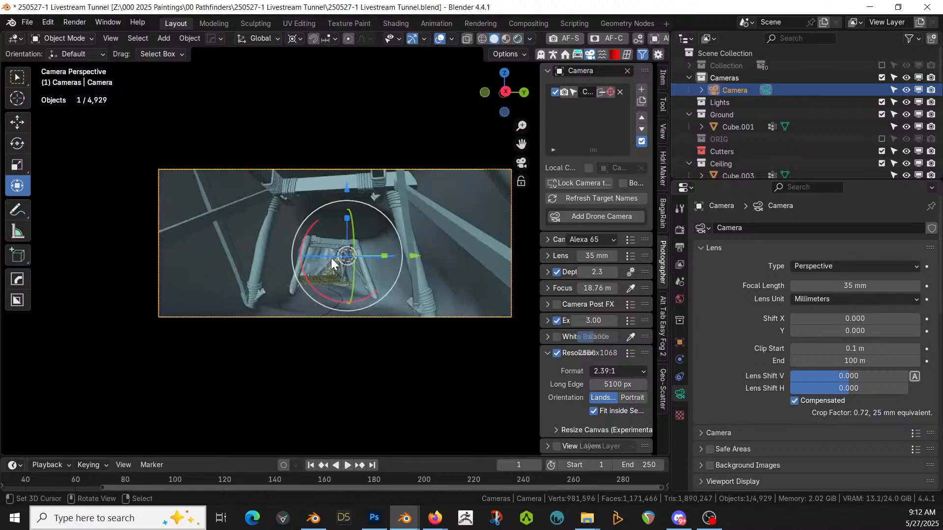
- Place the 3D cursor on the tunnel floor ahead of the supports and add a point light there in the Lights collection
mouse_move(329, 258)
middle_mouse_down()
mouse_move(314, 300)
mouse_move(319, 277)
mouse_move(351, 253)
mouse_move(318, 254)
mouse_move(205, 221)
mouse_move(220, 242)
mouse_move(188, 55)
middle_mouse_up()
middle_click_drag(359, 129, 322, 164)
right_click(286, 195, "shift")
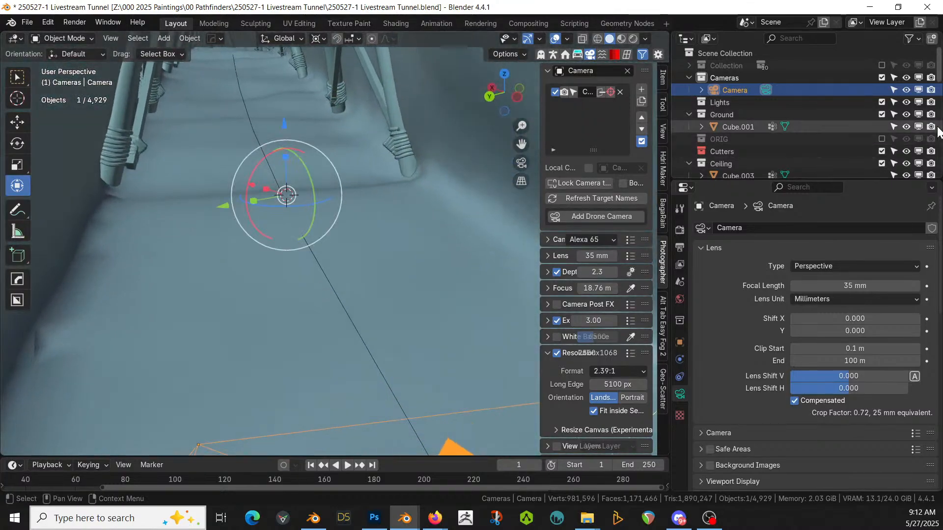
left_click(736, 101)
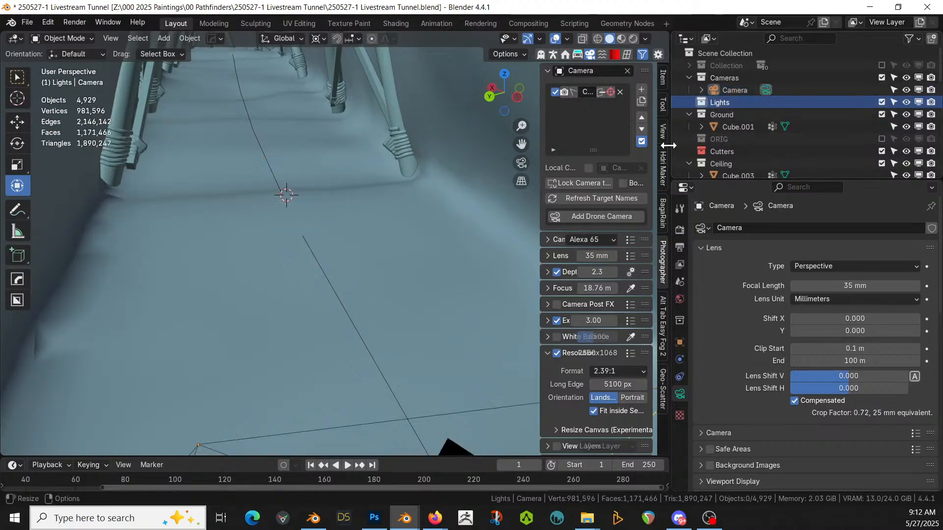
key("shift+a")
mouse_move(243, 243)
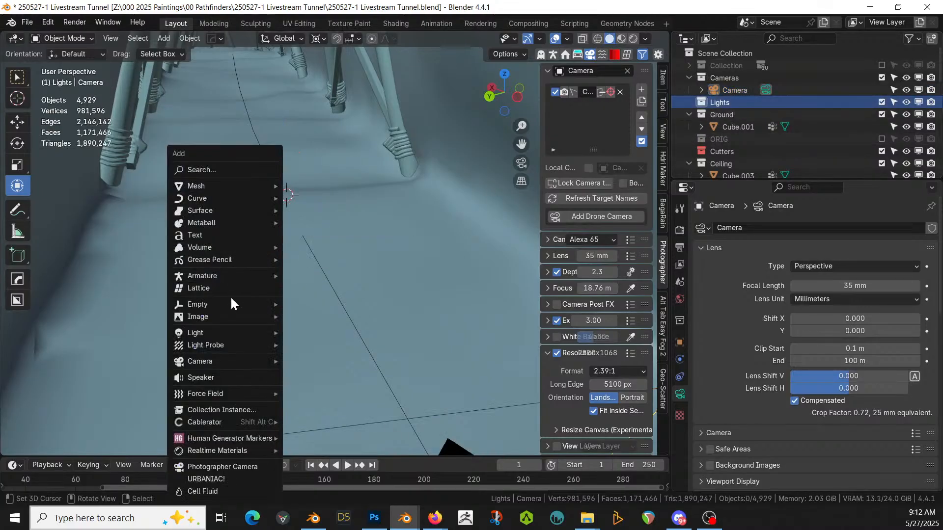
mouse_move(266, 336)
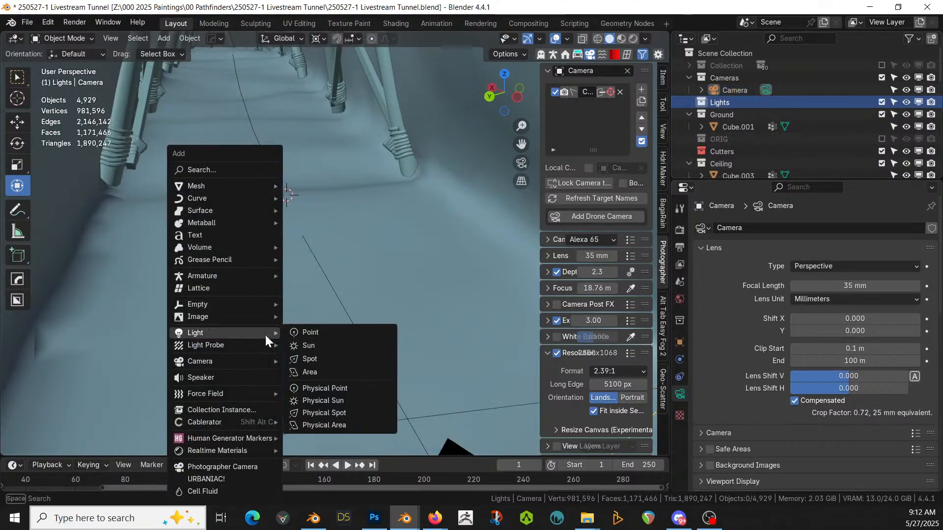
left_click(342, 329)
- Raise the point light 1.8 m along the global Z axis above the tunnel floor
middle_click_drag(337, 319, 340, 275)
key("g")
key("z")
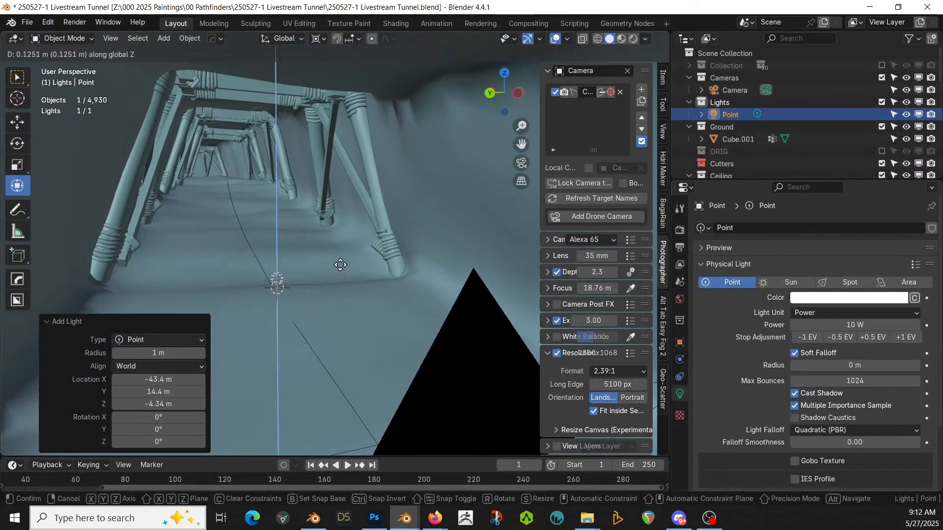
left_click(356, 164)
left_click(158, 403)
type("1")
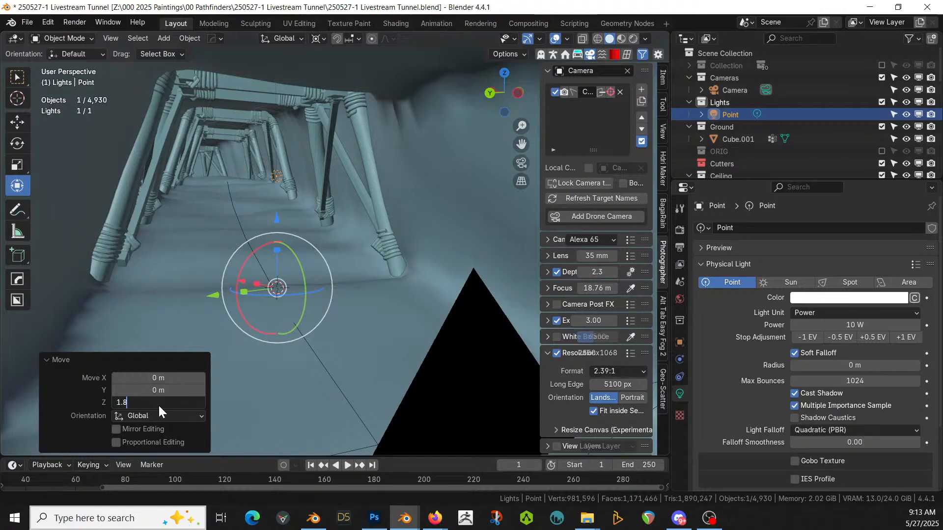
type(".8")
key("Return")
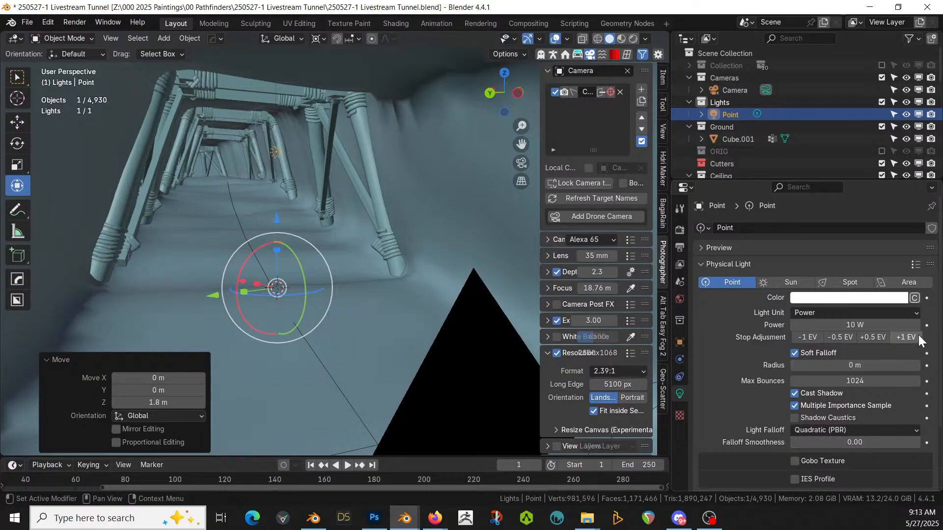
- Set the point light's color temperature to 4000 and display the camera view in rendered shading
left_click(915, 298)
left_click(825, 297)
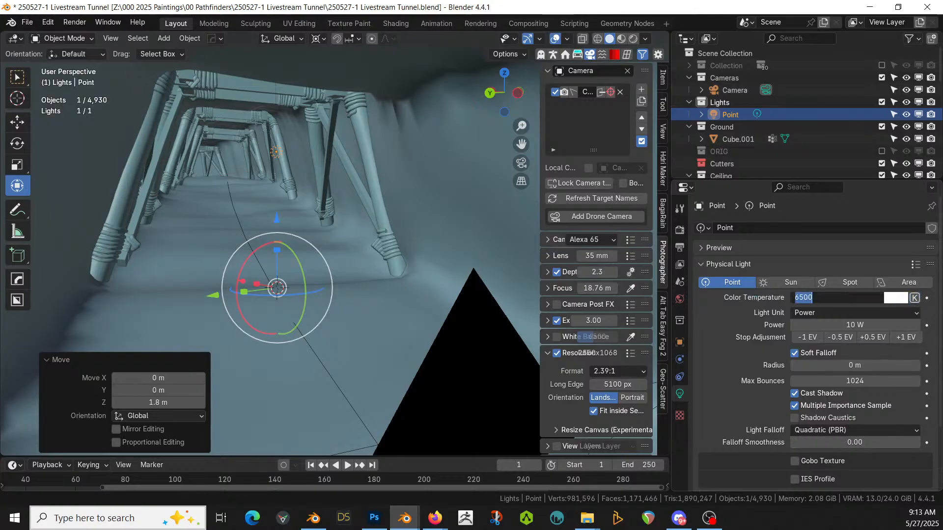
key("Return")
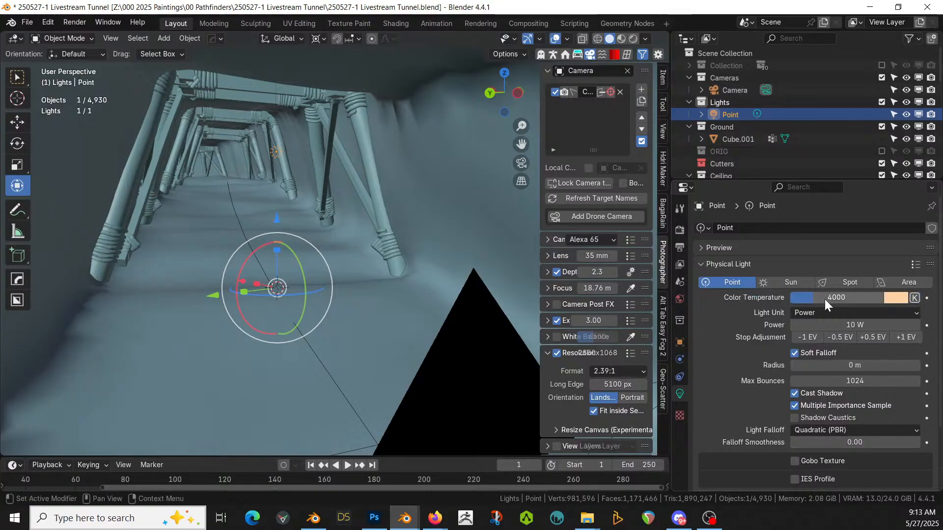
key("KP_0")
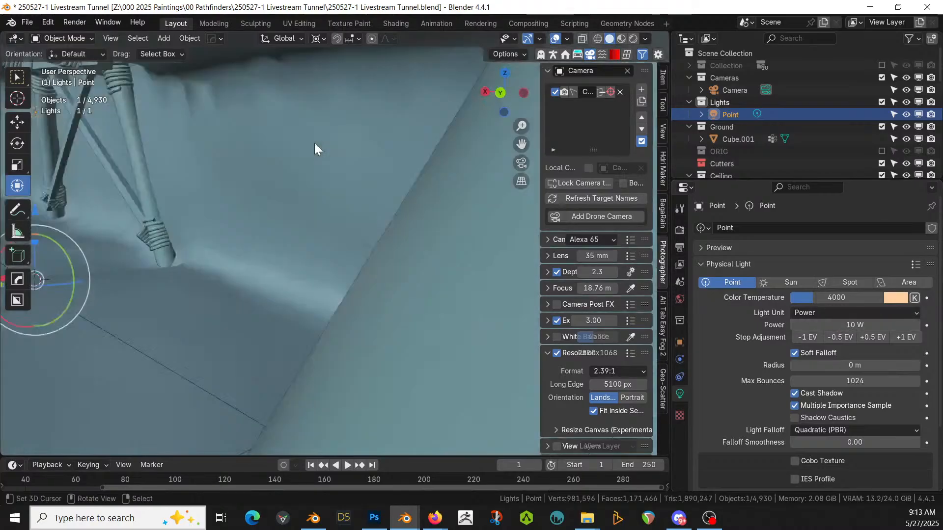
key("z")
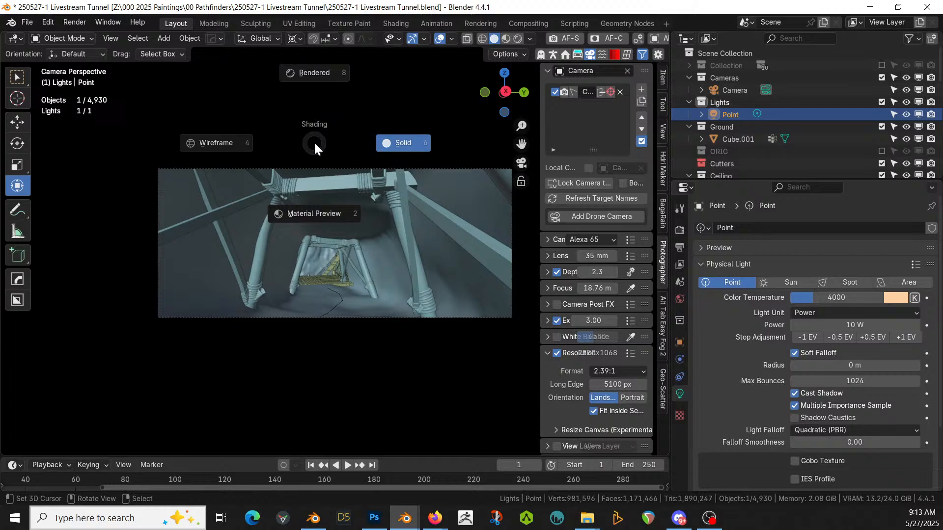
key("8")
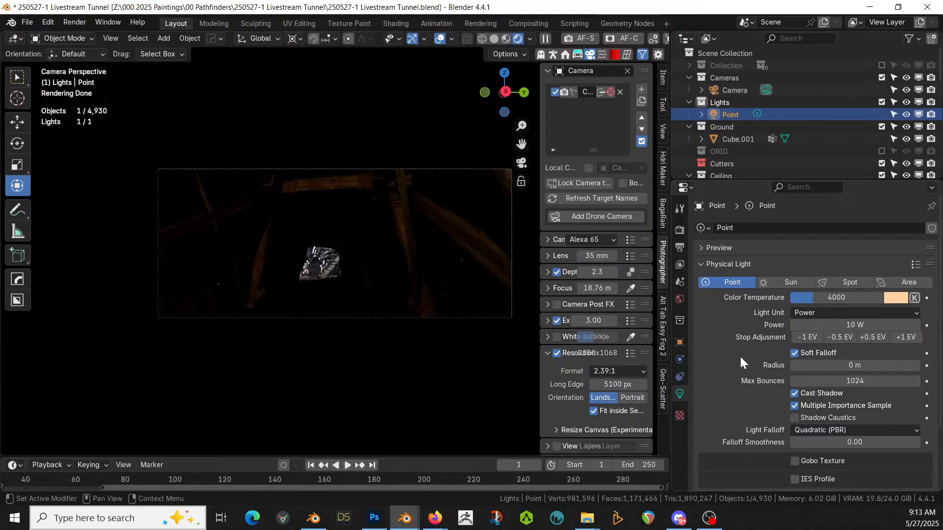
- Set the point light's power to 25 W
left_click(855, 324)
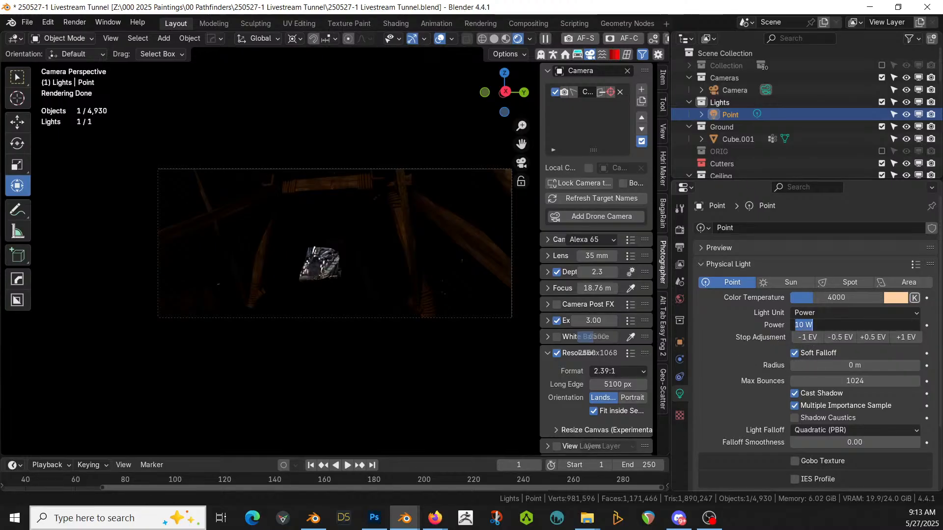
key("Return")
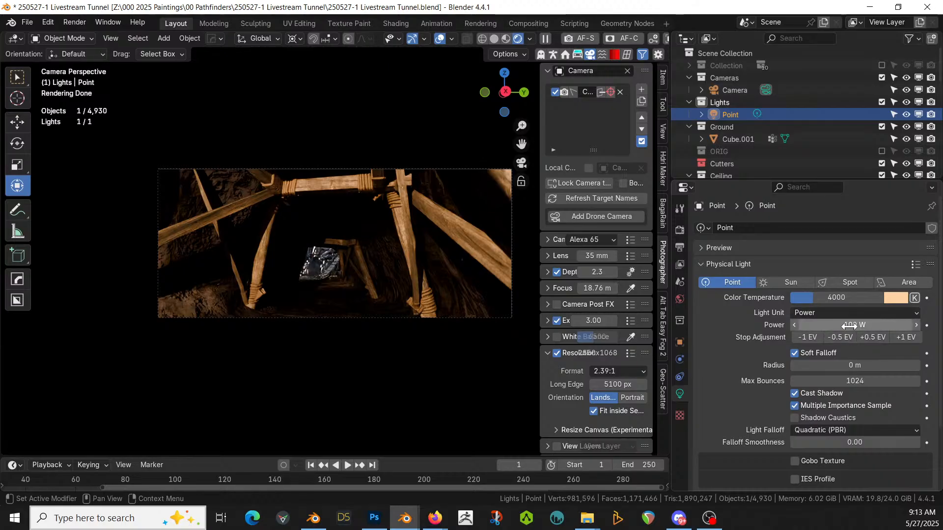
left_click(853, 325)
type("25")
key("Return")
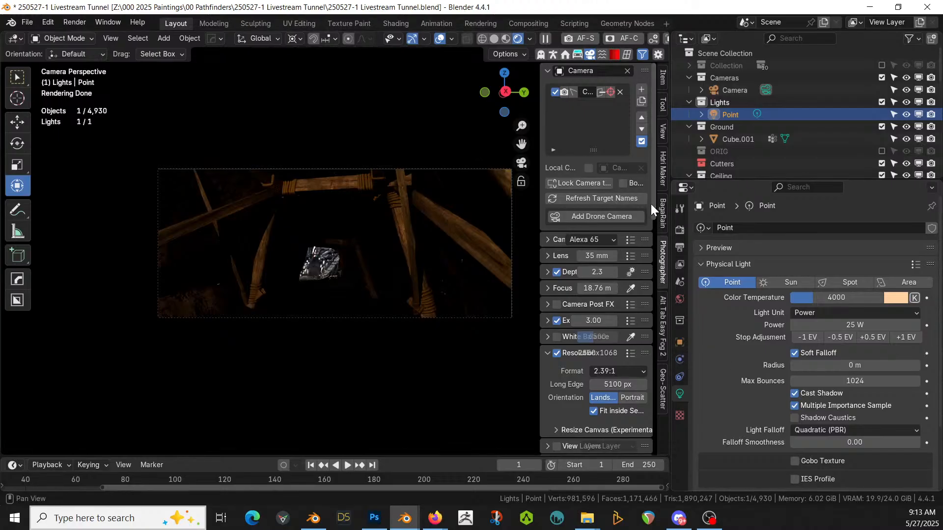
- Set the scene's color management look to Base Contrast and inspect the rendered tunnel up close
left_click(679, 230)
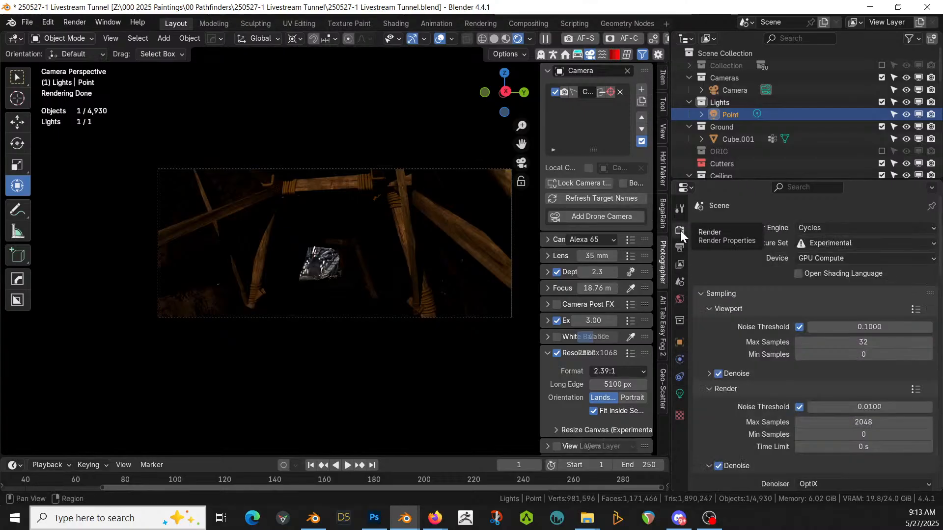
scroll(761, 309, "down", 15)
scroll(770, 346, "down", 15)
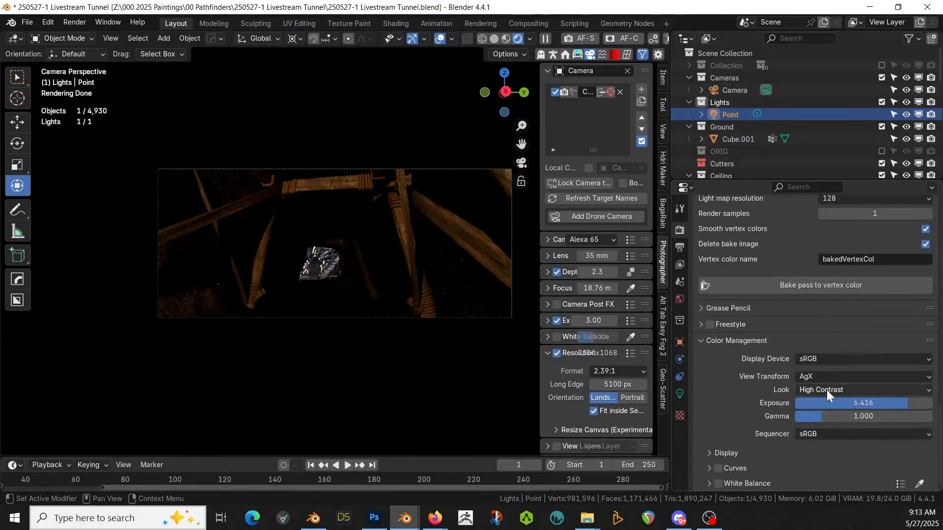
left_click(826, 389)
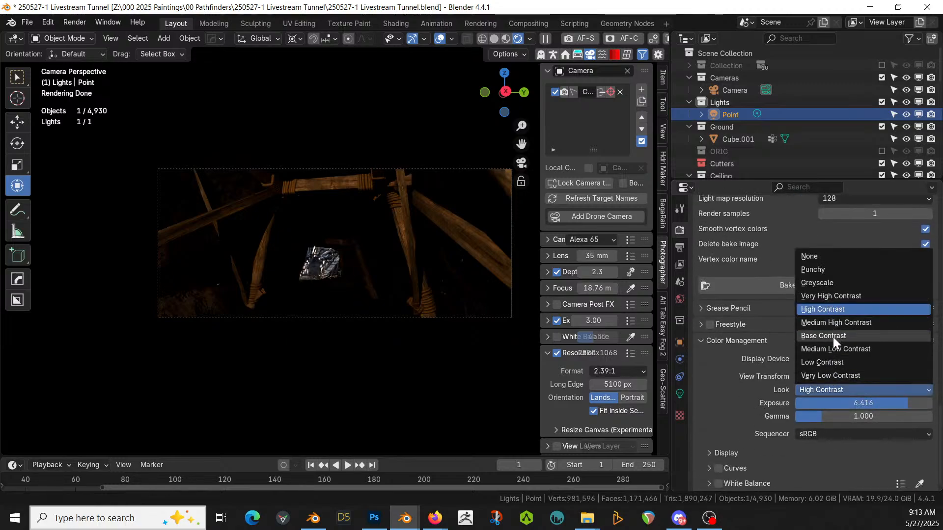
left_click(833, 336)
scroll(206, 327, "up", 1)
scroll(258, 344, "up", 2)
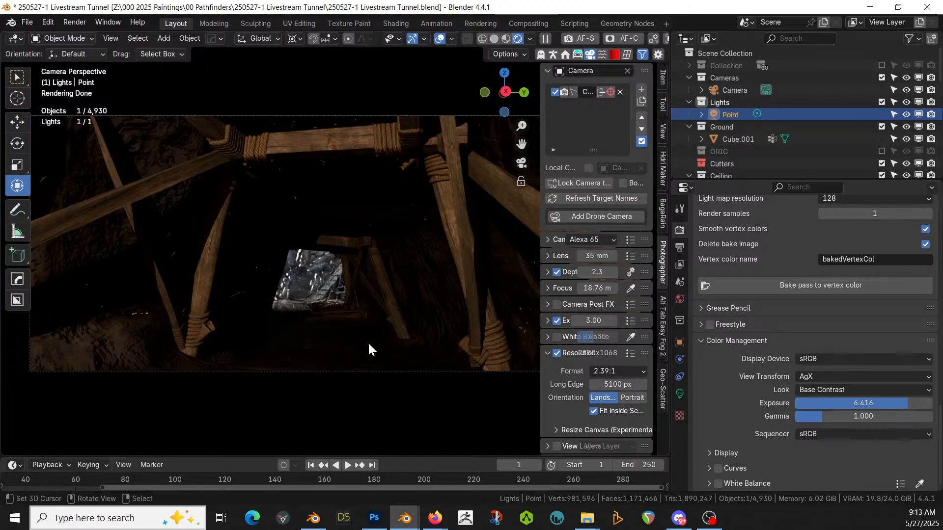
scroll(368, 346, "down", 2)
- Leave the camera view and display the tunnel around the point light in solid shading
middle_click_drag(369, 345, 157, 362)
scroll(294, 385, "down", 5)
scroll(157, 362, "up", 1)
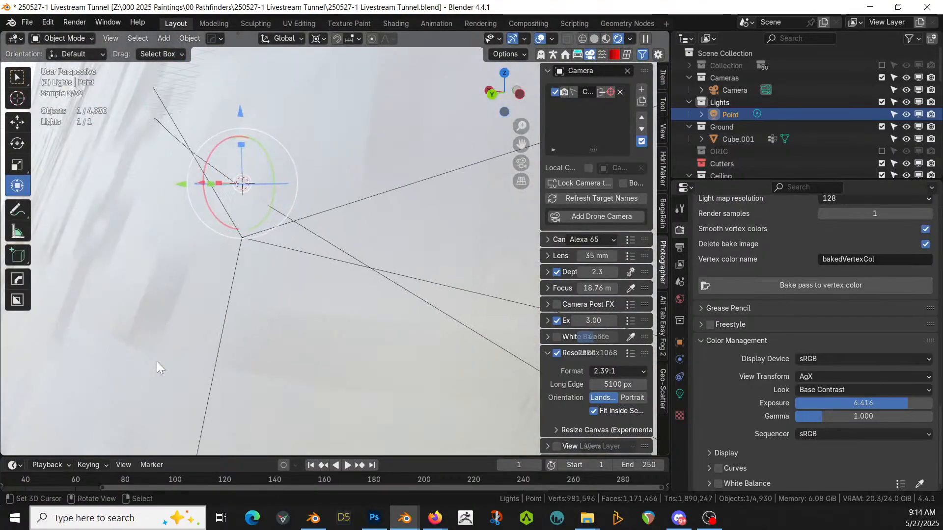
middle_click_drag(224, 302, 237, 289)
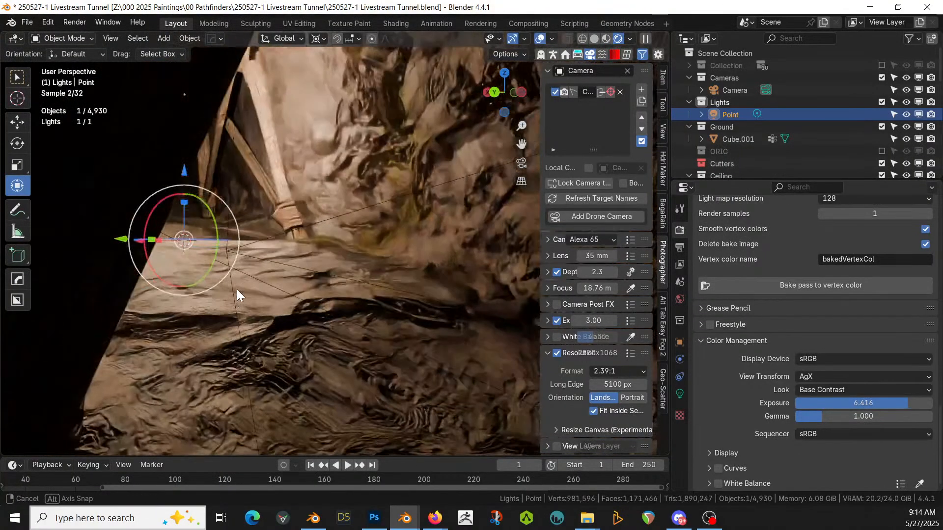
key("z")
key("s")
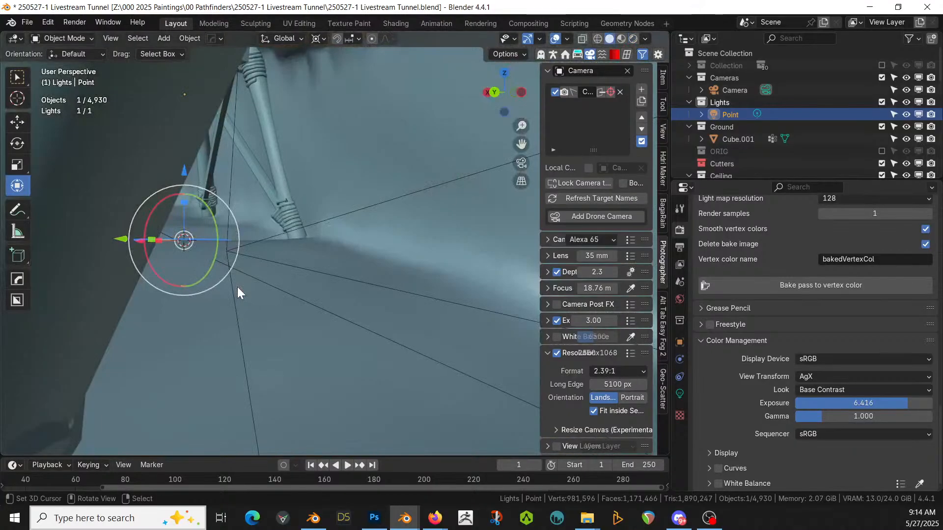
middle_click_drag(244, 285, 244, 261)
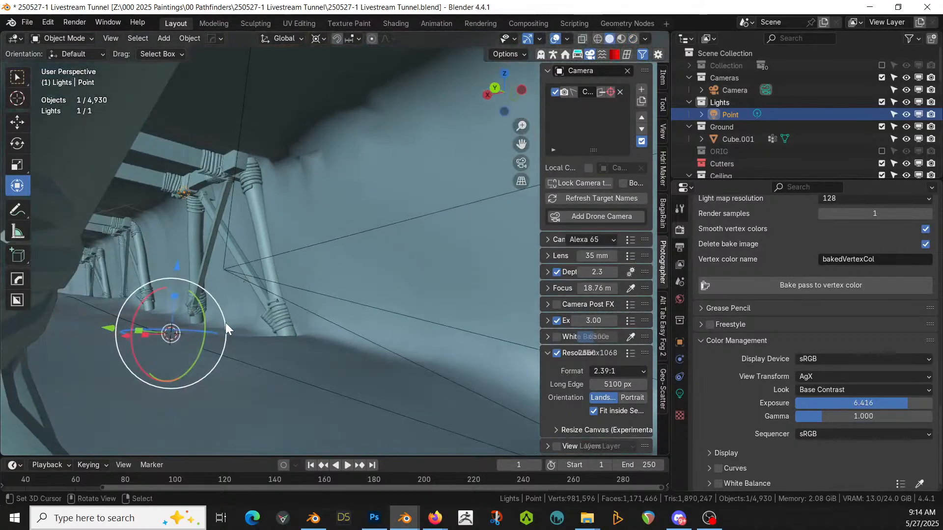
left_click_drag(224, 325, 280, 350)
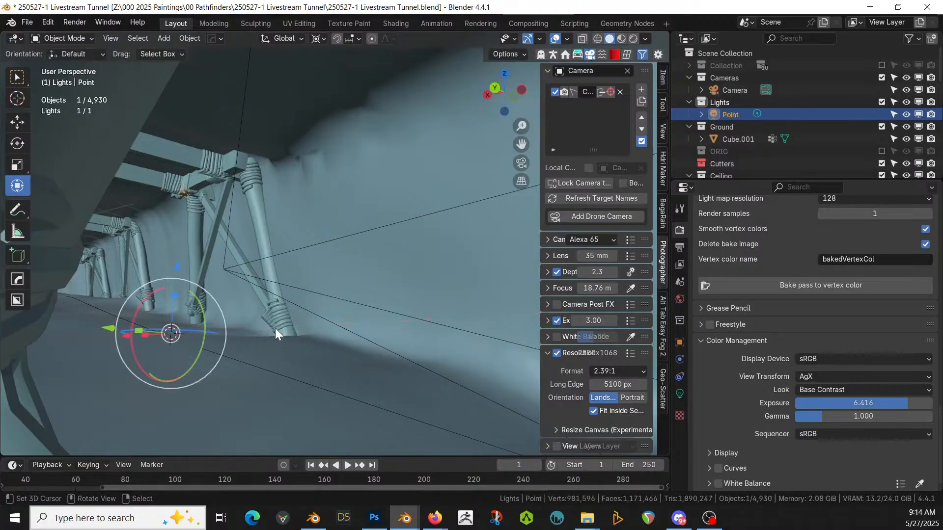
- Add the camera to the point light selection and isolate both objects in local top orthographic view
left_click(226, 262, "shift")
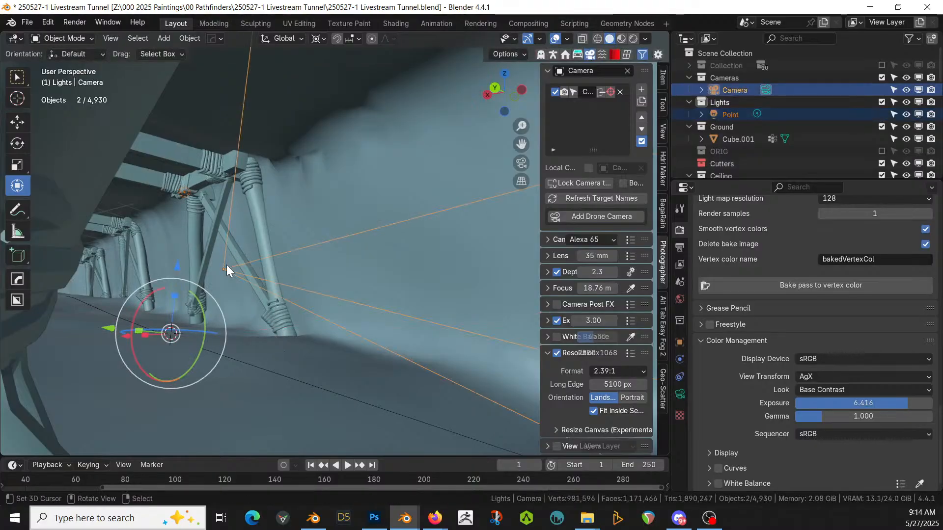
key("KP_Divide")
key("KP_7")
scroll(226, 264, "down", 3)
middle_click_drag(318, 289, 350, 363, "shift")
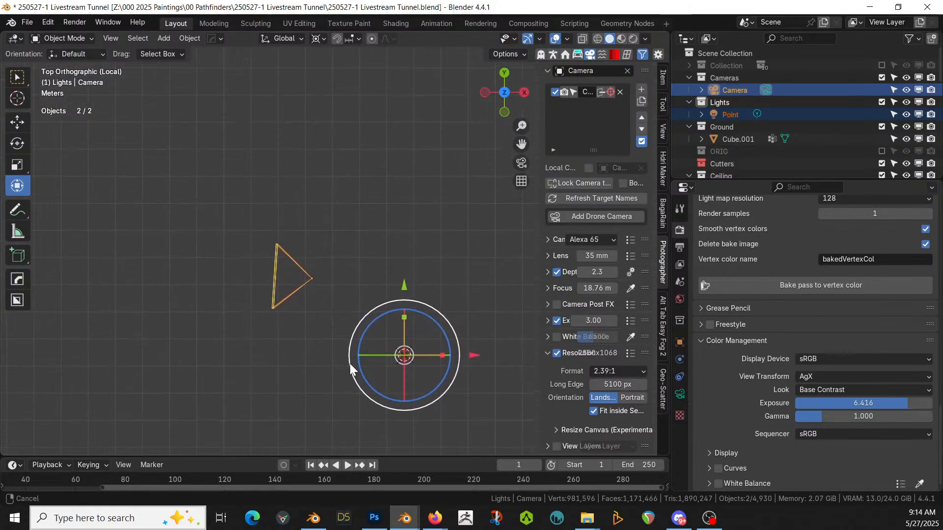
- Move only the point light to a spot close to the rear of the camera in top view, and restore the full scene
left_click(736, 116)
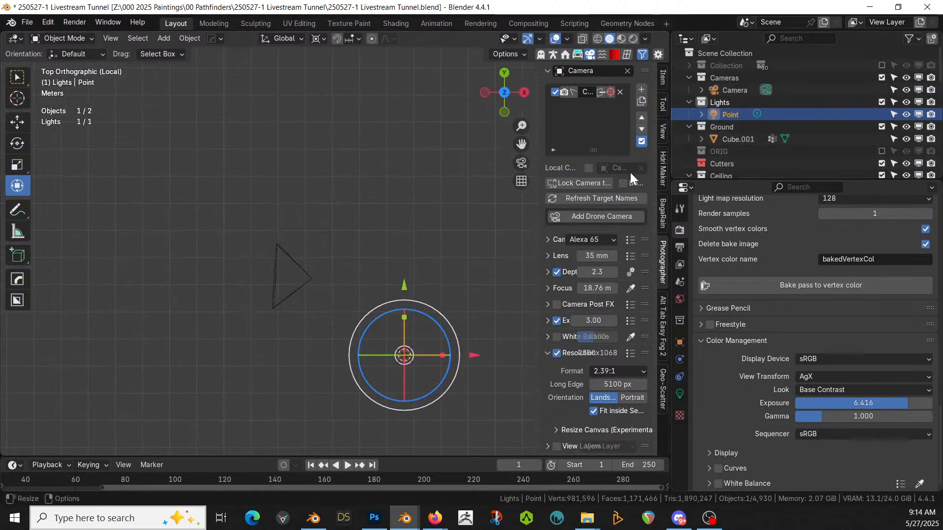
scroll(411, 294, "down", 1)
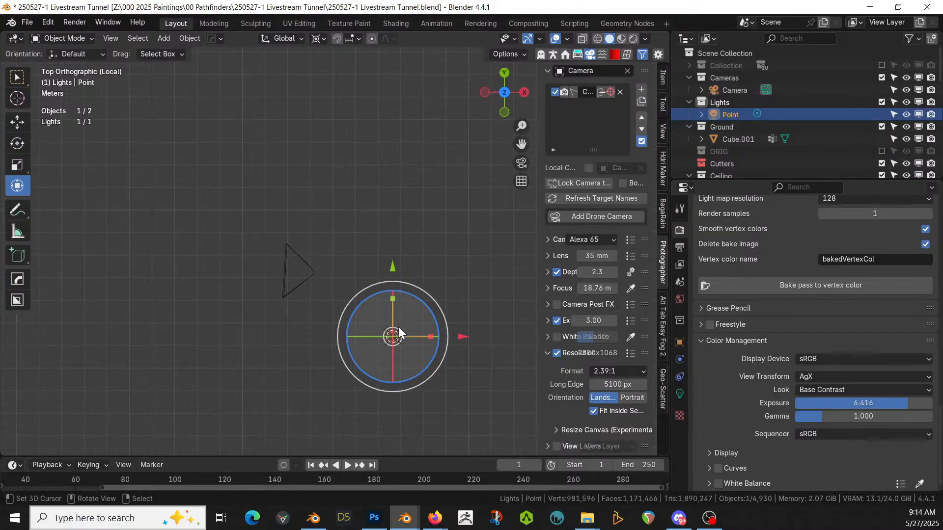
key("g")
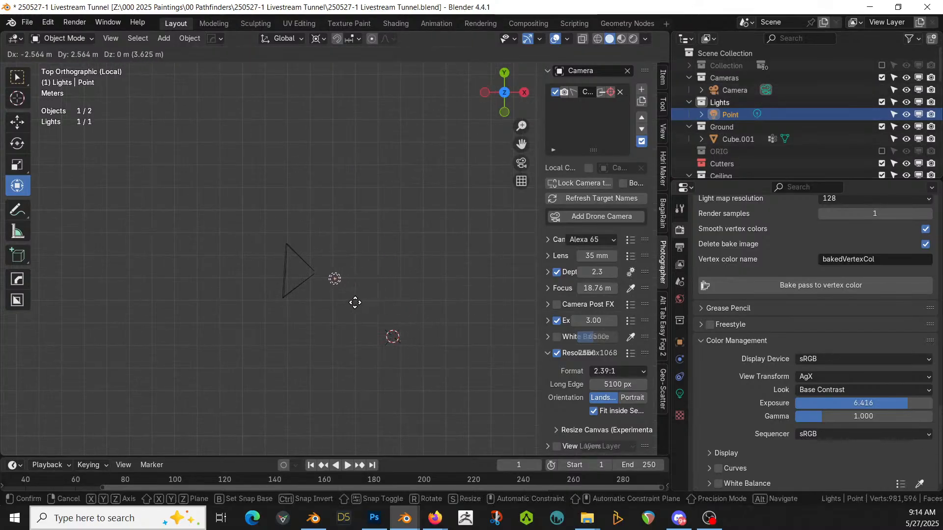
left_click(339, 317)
middle_click_drag(343, 317, 338, 325)
key("KP_0")
key("KP_Divide")
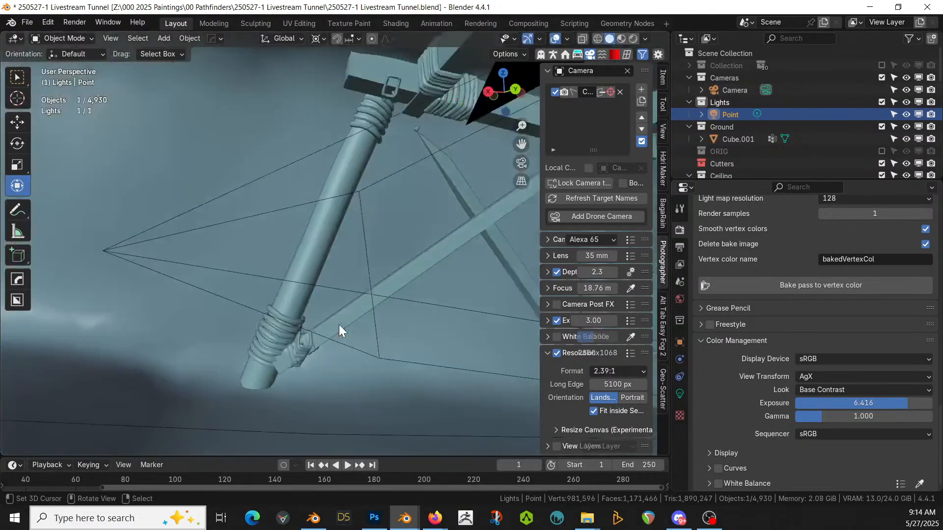
- Change the transform pivot point from the 3D cursor to the selected point light's own position
middle_click_drag(339, 326, 350, 342)
scroll(428, 355, "up", 3)
scroll(337, 410, "down", 2)
scroll(130, 354, "down", 6)
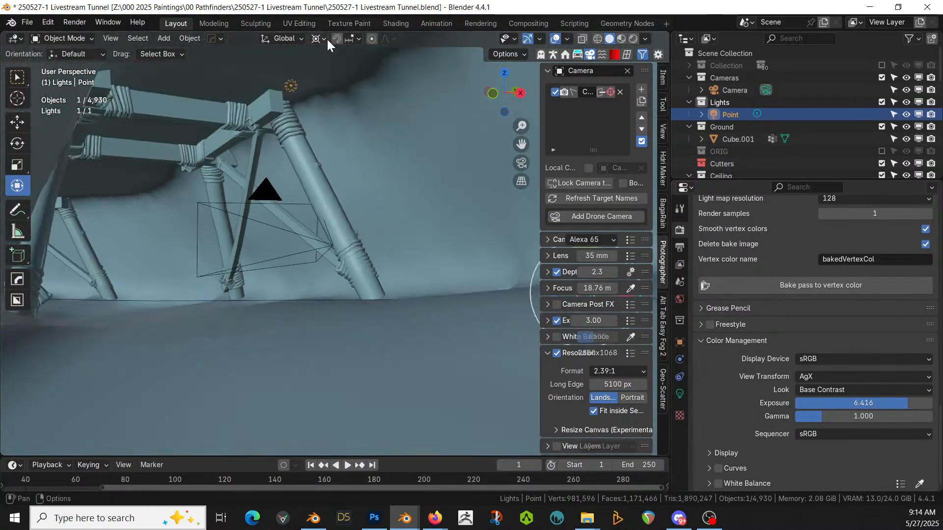
left_click(326, 41)
left_click(346, 109)
scroll(346, 122, "up", 4)
mouse_move(340, 139)
middle_mouse_down()
mouse_move(376, 152)
mouse_move(353, 143)
middle_mouse_up()
scroll(353, 143, "down", 3)
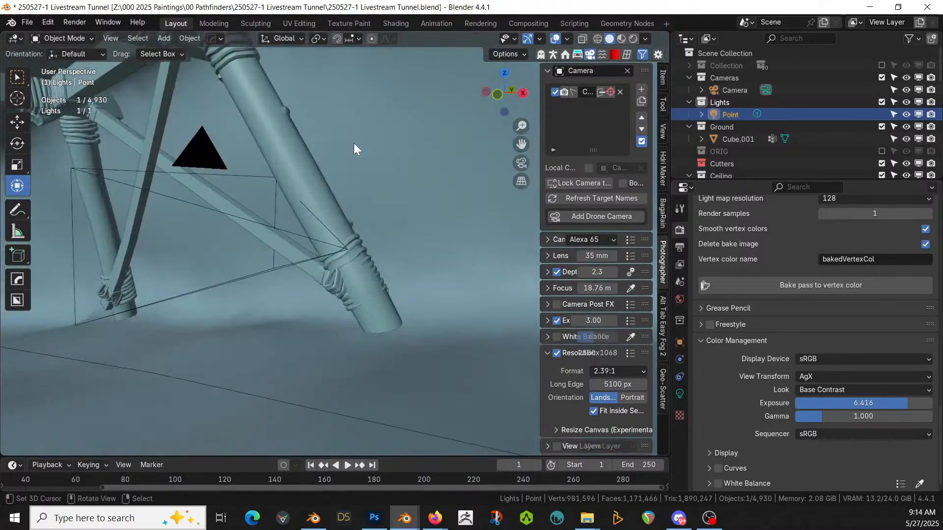
- Lower the point light about 1.2 m along the global Z axis and display the camera view in rendered shading
key("g")
key("z")
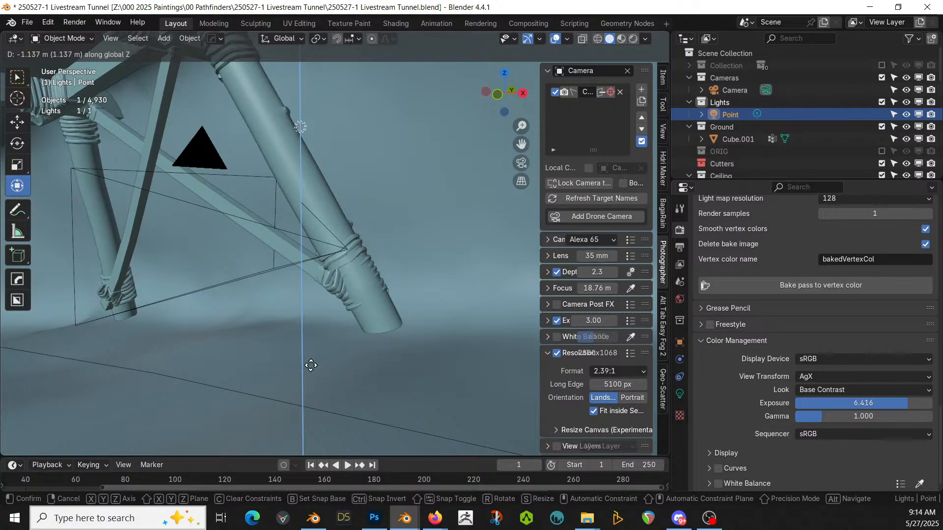
left_click(308, 377)
mouse_move(334, 340)
middle_mouse_down()
mouse_move(369, 344)
mouse_move(344, 357)
middle_mouse_up()
key("KP_0")
key("z")
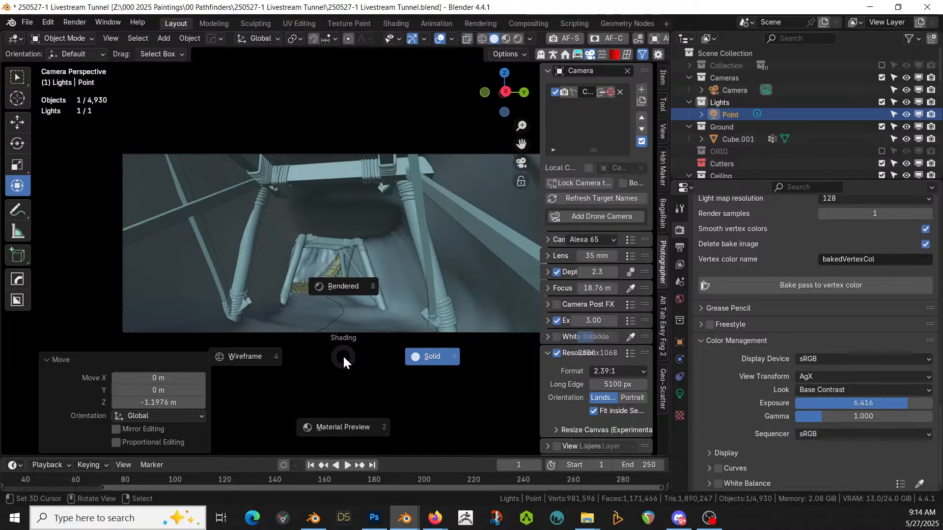
key("8")
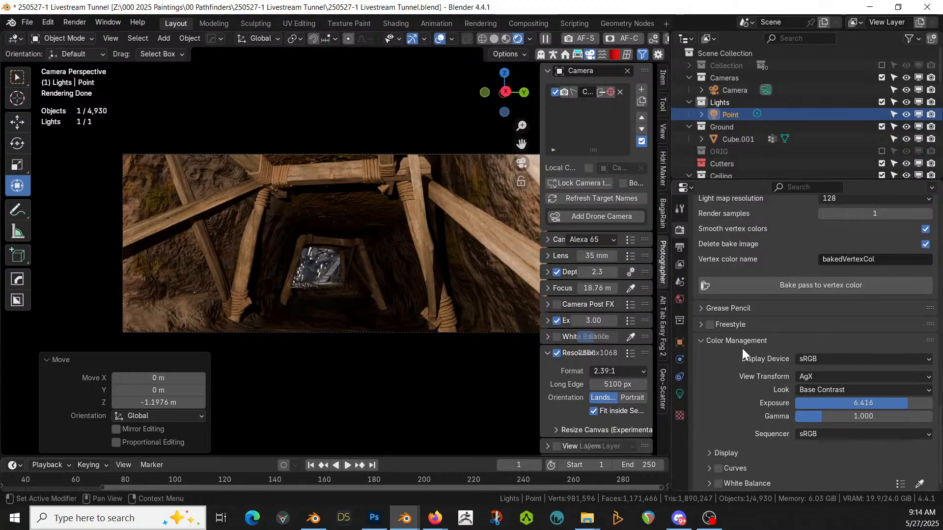
- Set the point light's power to 10 W
scroll(808, 270, "up", 10)
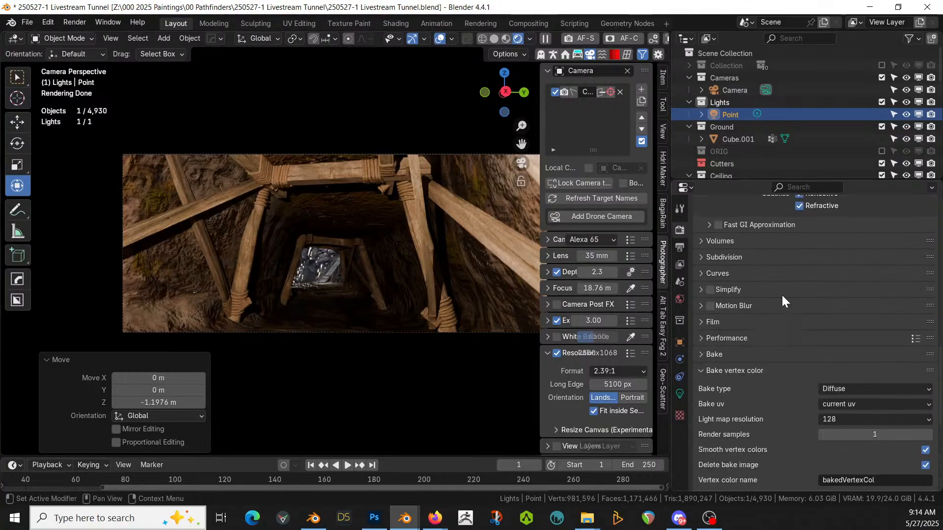
scroll(800, 331, "up", 6)
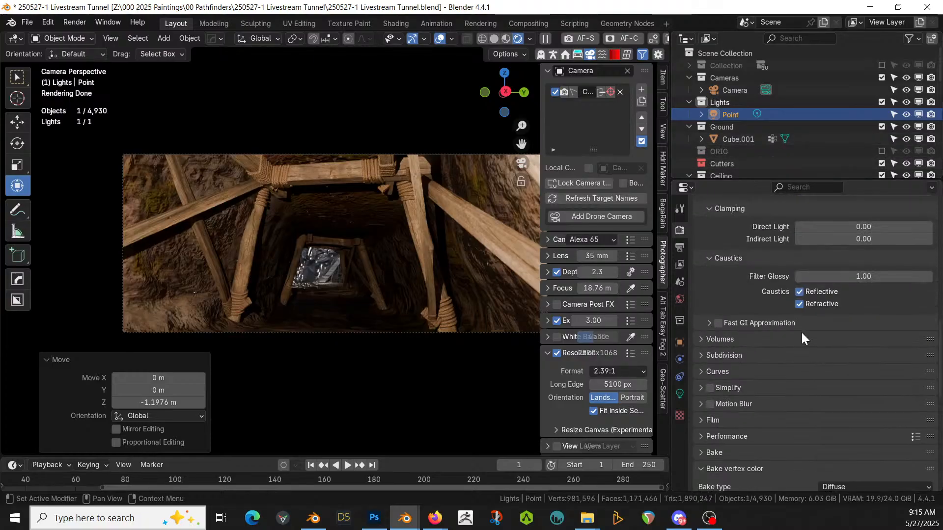
scroll(802, 334, "up", 14)
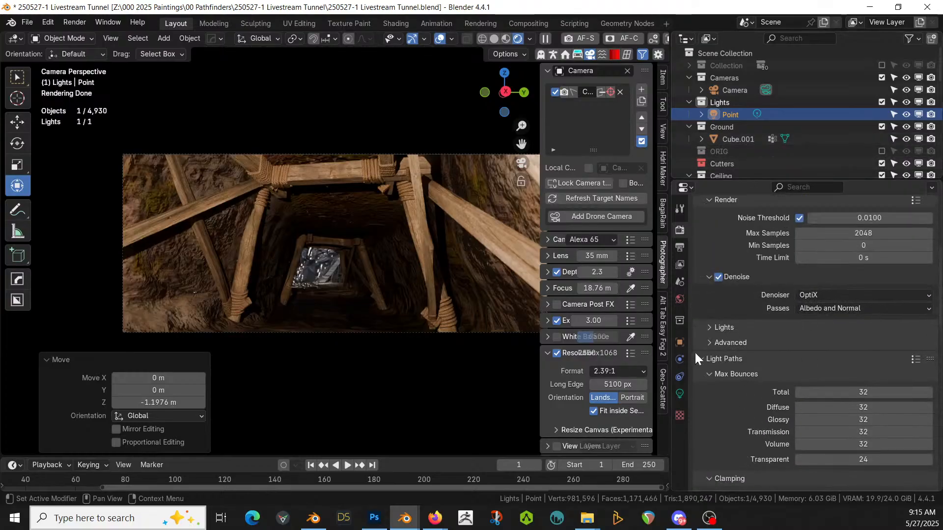
left_click(680, 393)
left_click(855, 252)
type("10")
key("Return")
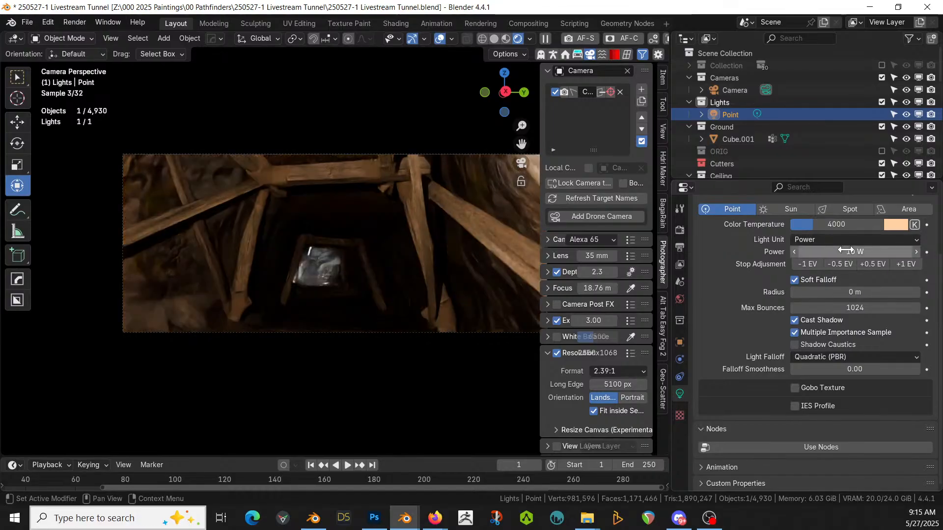
scroll(189, 334, "down", 3)
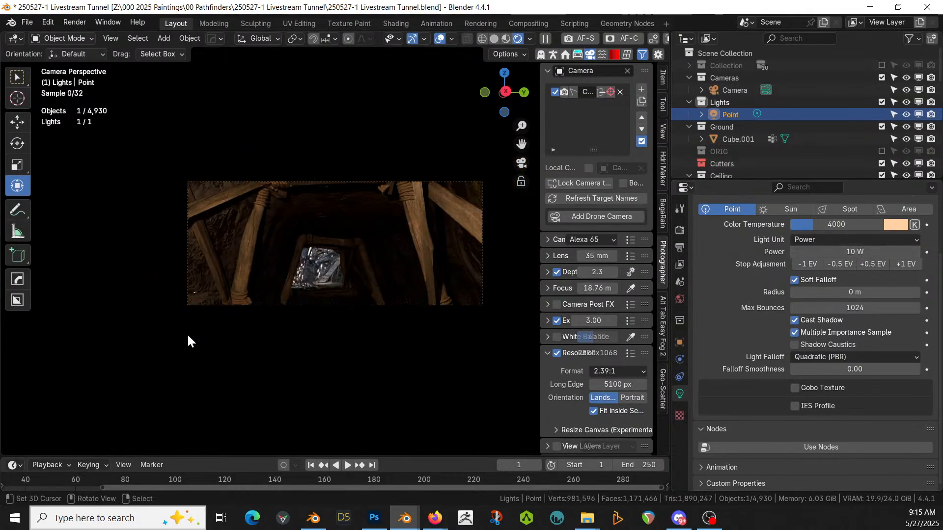
- Move the point light about -0.29 m along the global Y axis and return to the camera view
middle_click_drag(456, 261, 468, 320)
scroll(467, 320, "down", 3)
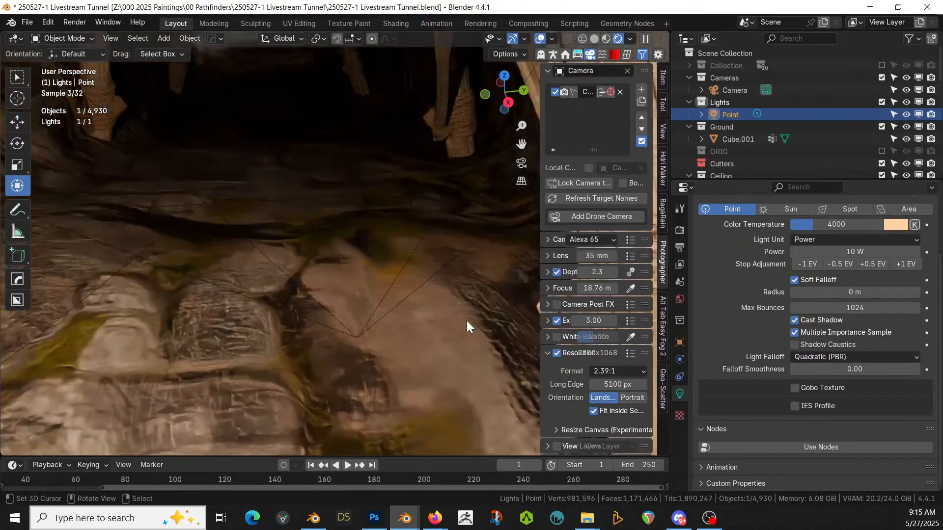
scroll(466, 316, "down", 5)
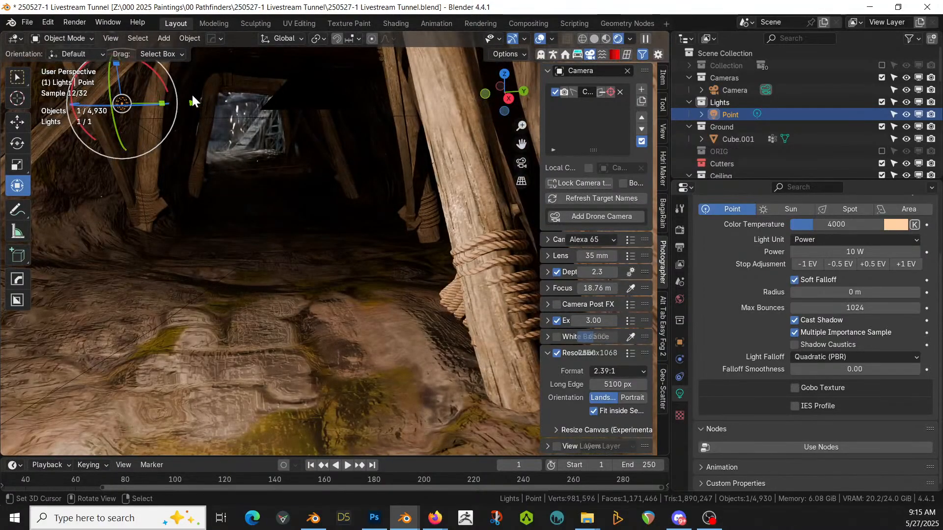
key("g")
key("y")
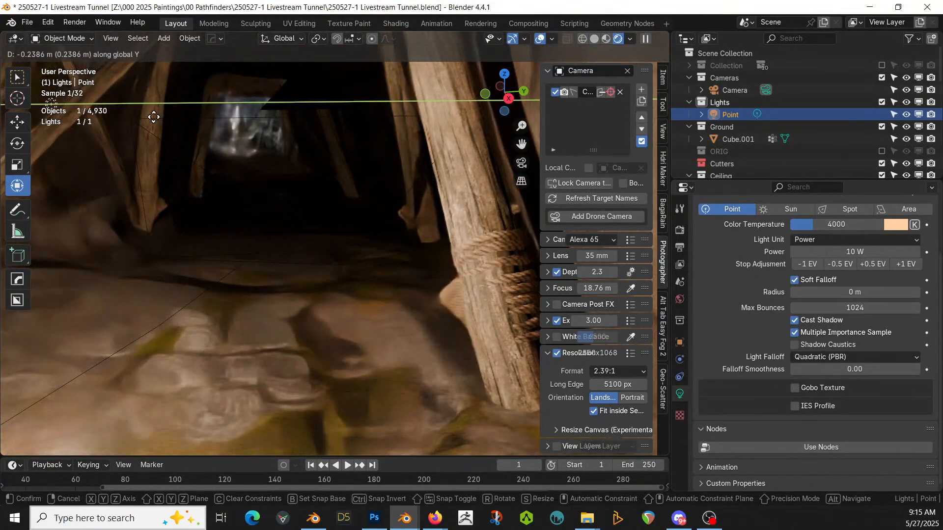
left_click(140, 118)
key("KP_0")
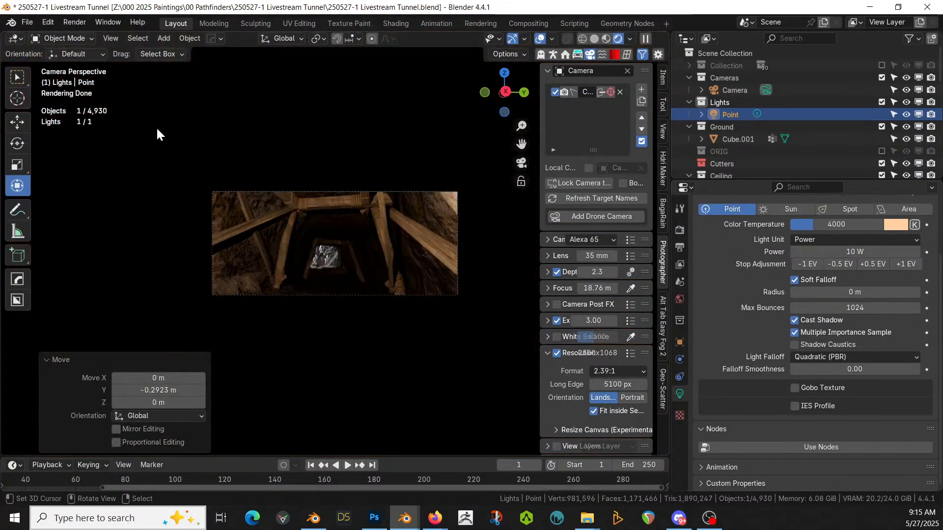
key("g")
key("x")
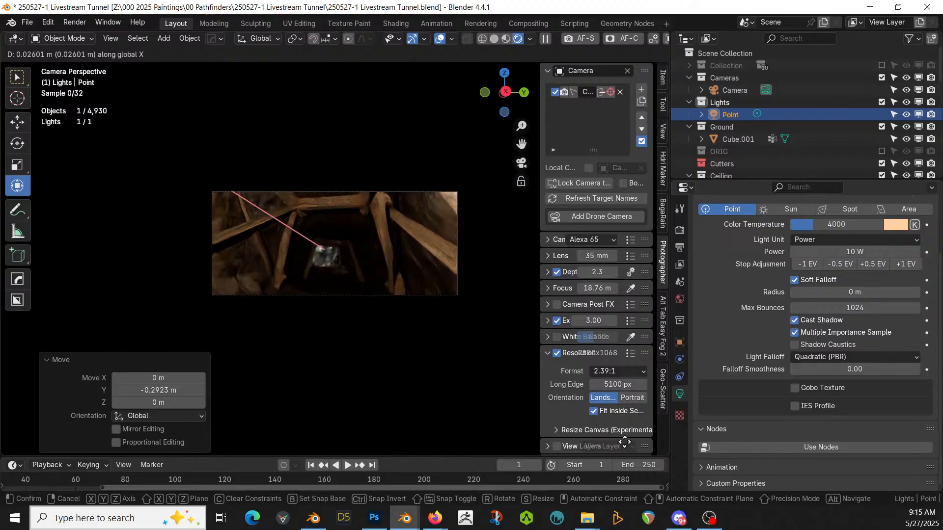
right_click(564, 360)
- Move the point light about 0.25 m along the global X axis
middle_click_drag(286, 308, 309, 355)
scroll(310, 357, "down", 4)
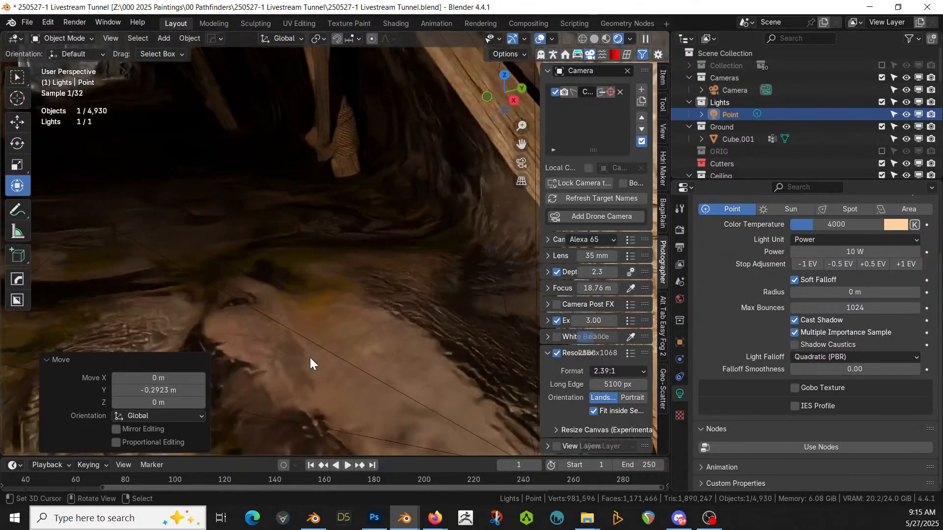
scroll(311, 364, "down", 6)
middle_click_drag(310, 364, 310, 317)
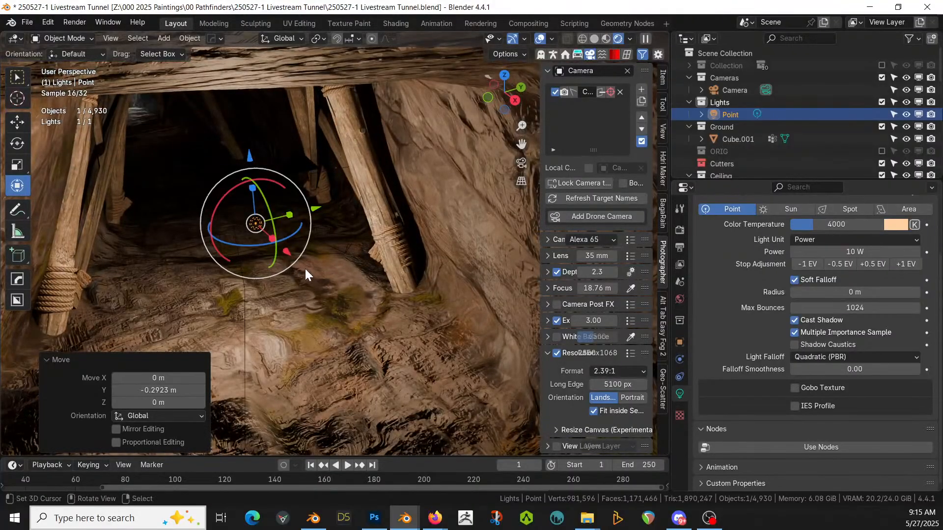
key("g")
key("x")
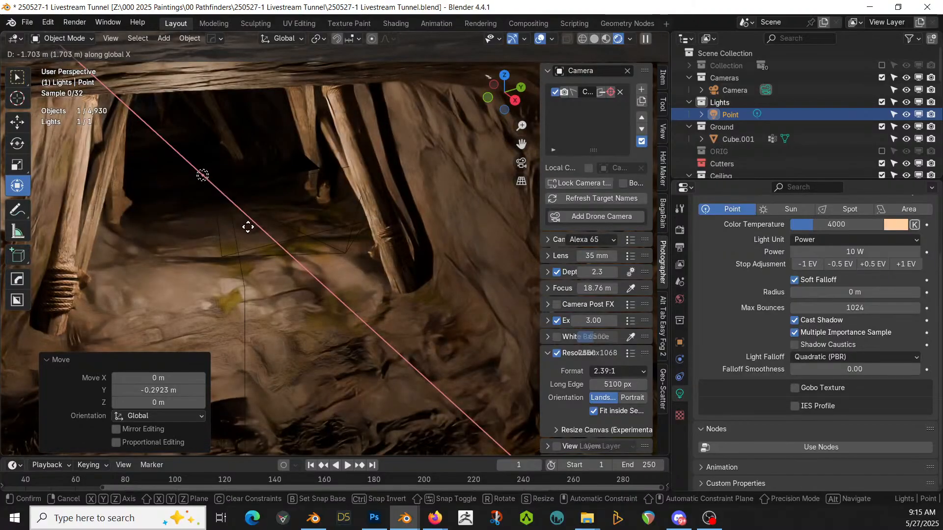
left_click(276, 282)
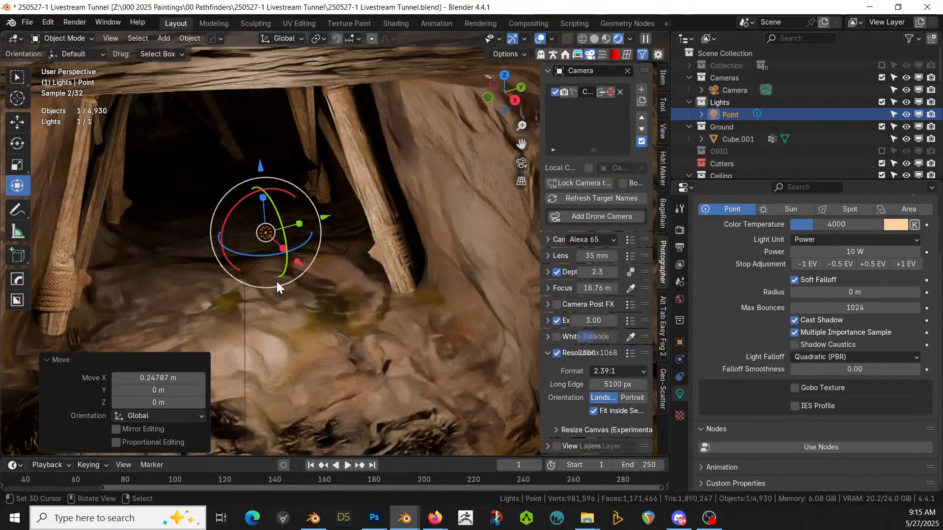
- Move the point light about -0.87 m along the global Y axis and check the lighting through the camera
key("g")
key("y")
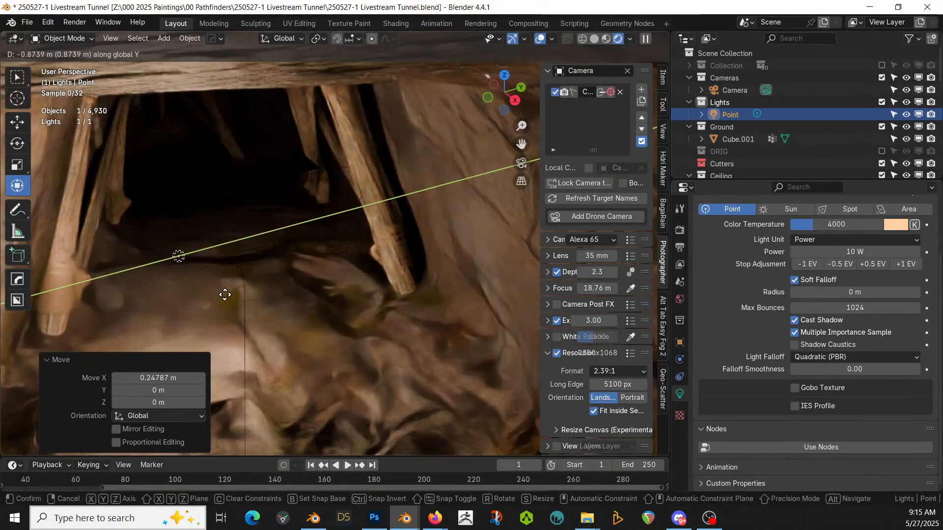
left_click(224, 293)
key("KP_0")
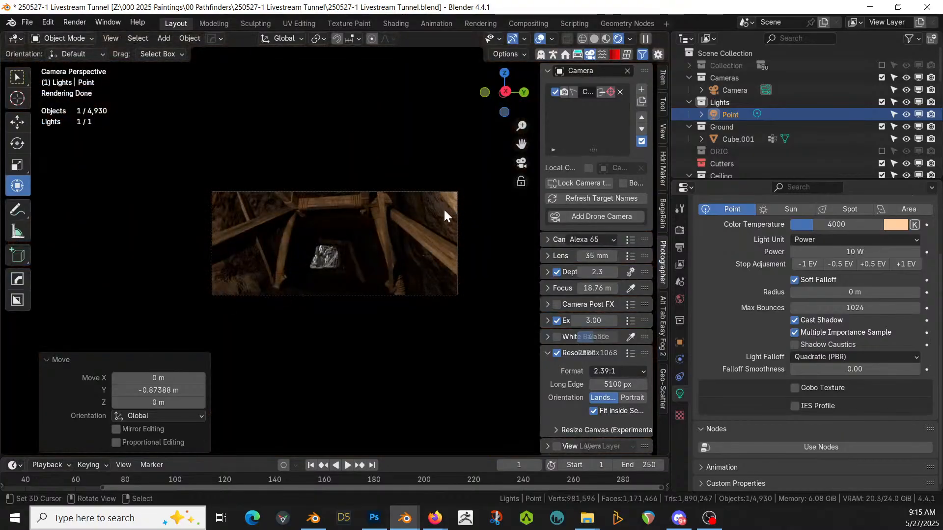
- Move the point light about 0.92 m along the global Y axis and display the scene in solid shading
middle_click_drag(417, 276, 442, 328)
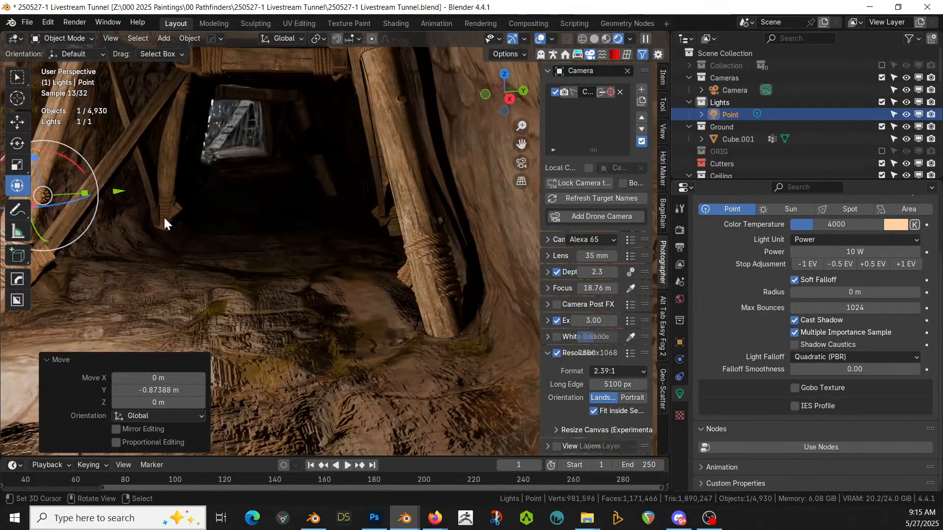
left_click_drag(117, 191, 273, 202)
key("z")
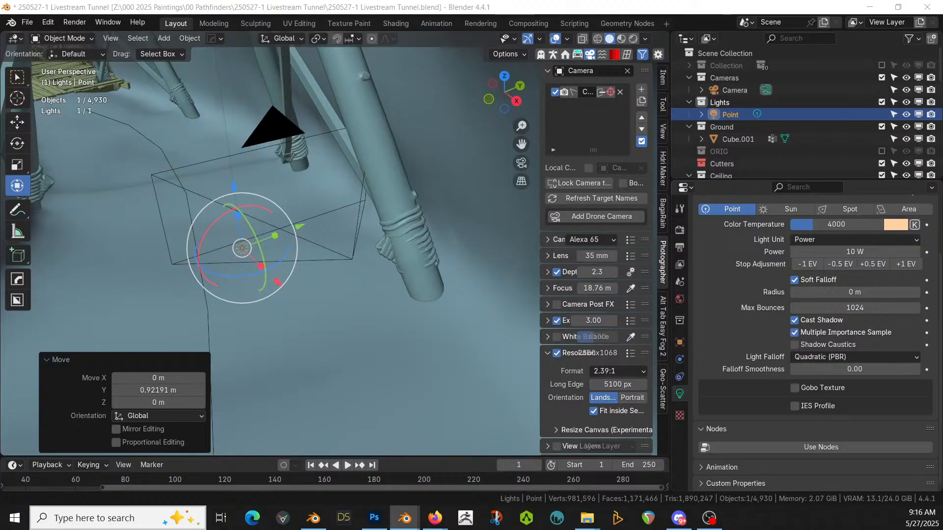
- Place the jeans-jacket human asset on the tunnel floor beneath the camera and clear its rotation
left_click_drag(106, 112, 285, 360)
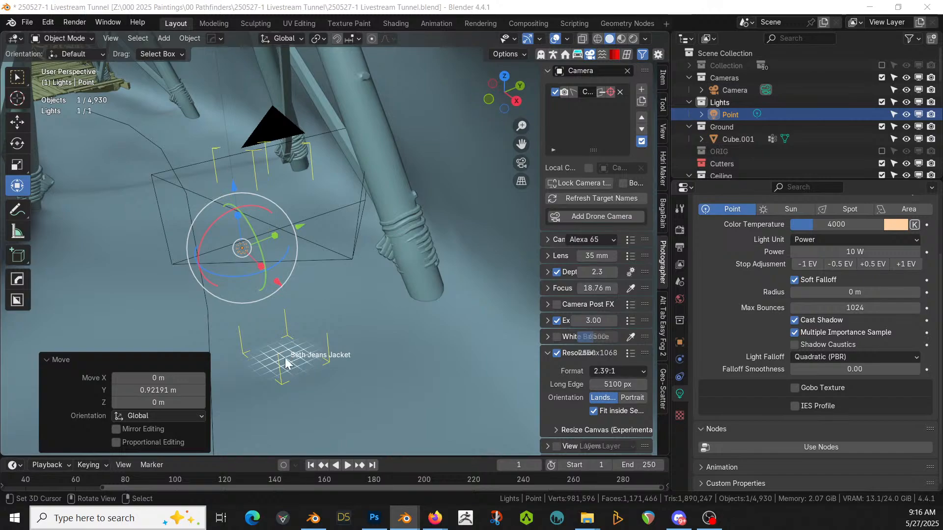
left_click_drag(285, 360, 286, 359)
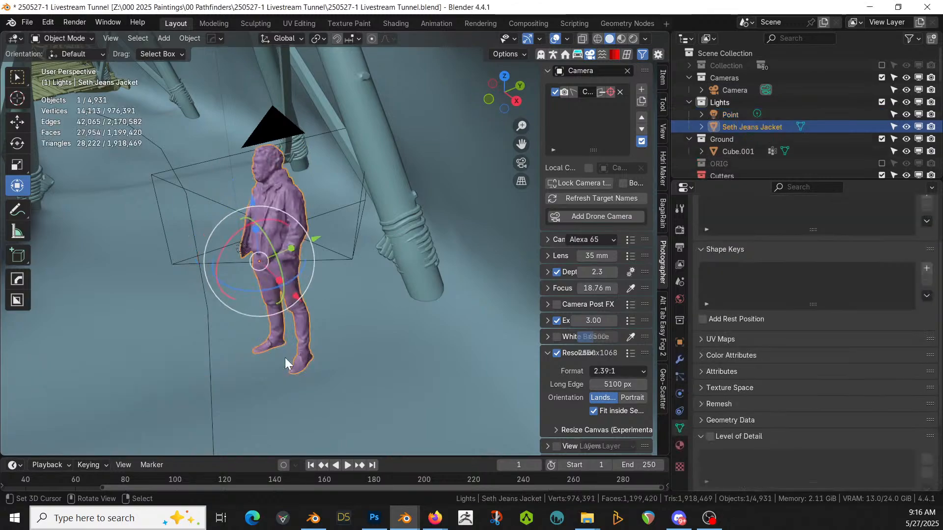
key("alt+r")
- Rotate the human character about -81.2° around the global Z axis
middle_click_drag(314, 333, 417, 326)
scroll(406, 266, "up", 3)
key("r")
key("z")
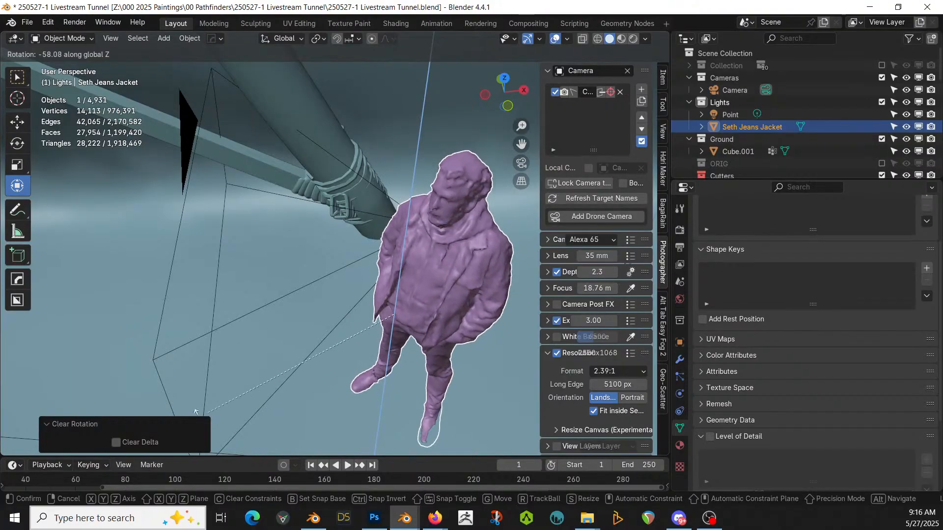
left_click(131, 341)
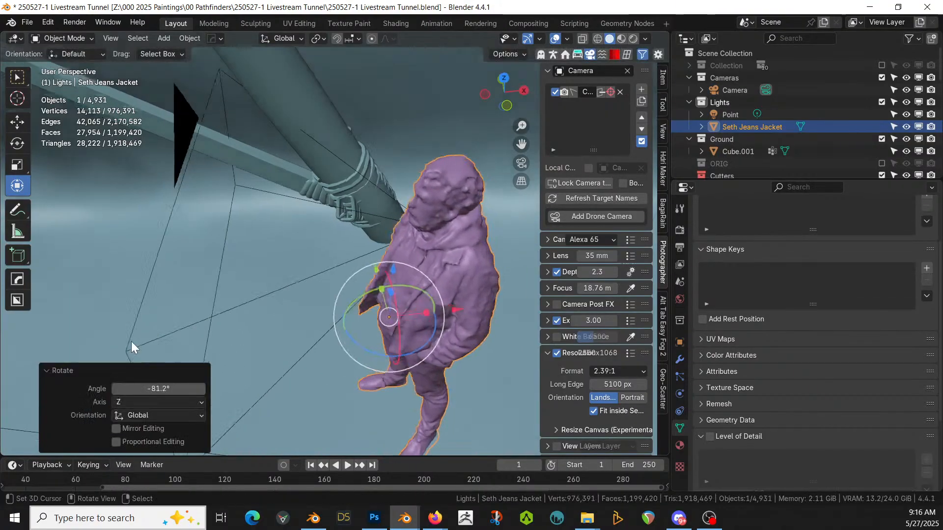
- Display the scene in rendered shading and check the character's lighting and shadow through the camera and close up
key("KP_0")
middle_click_drag(141, 349, 152, 386)
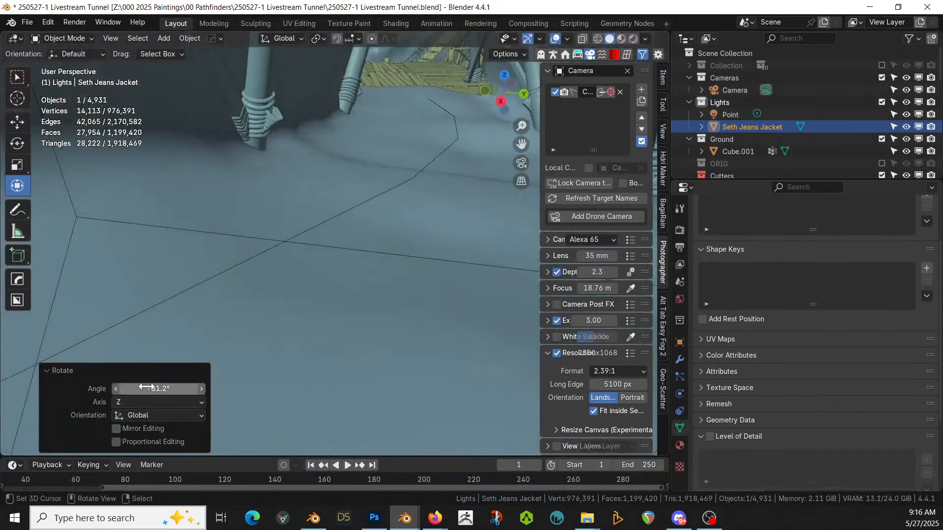
key("KP_Decimal")
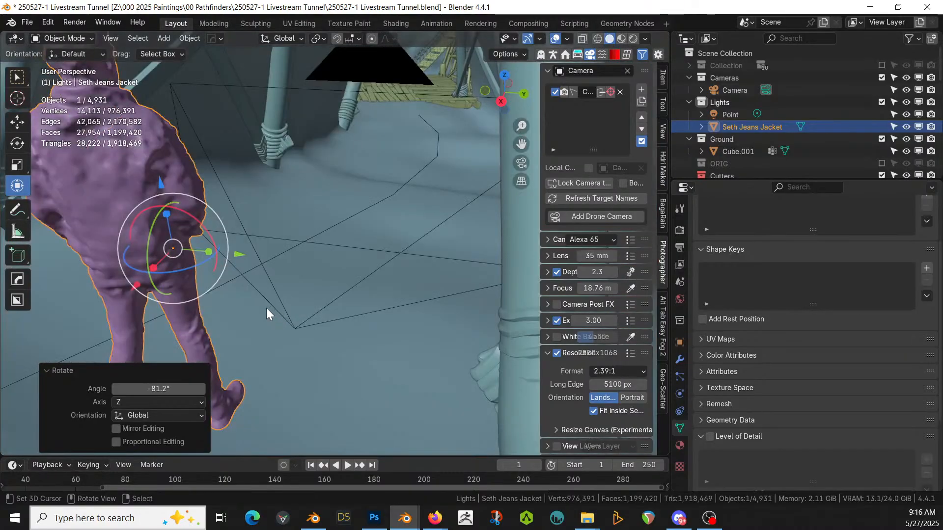
key("z")
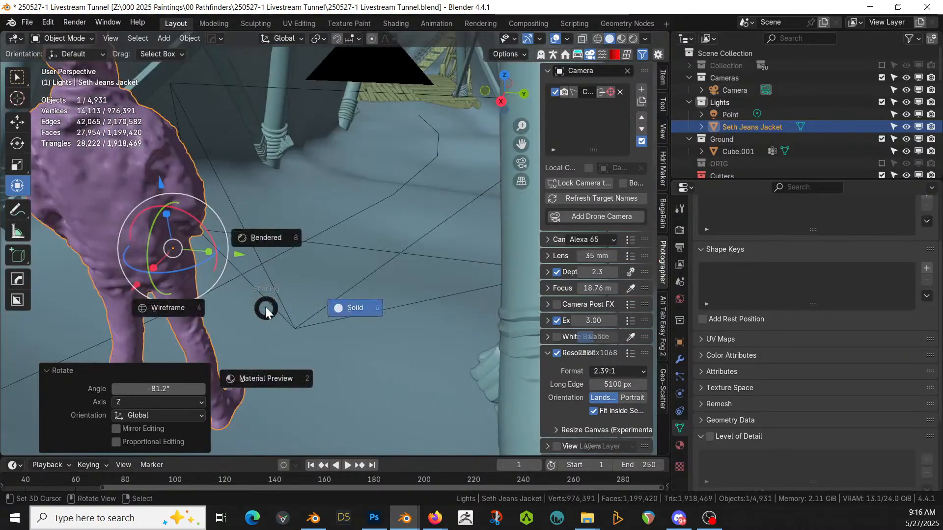
key("8")
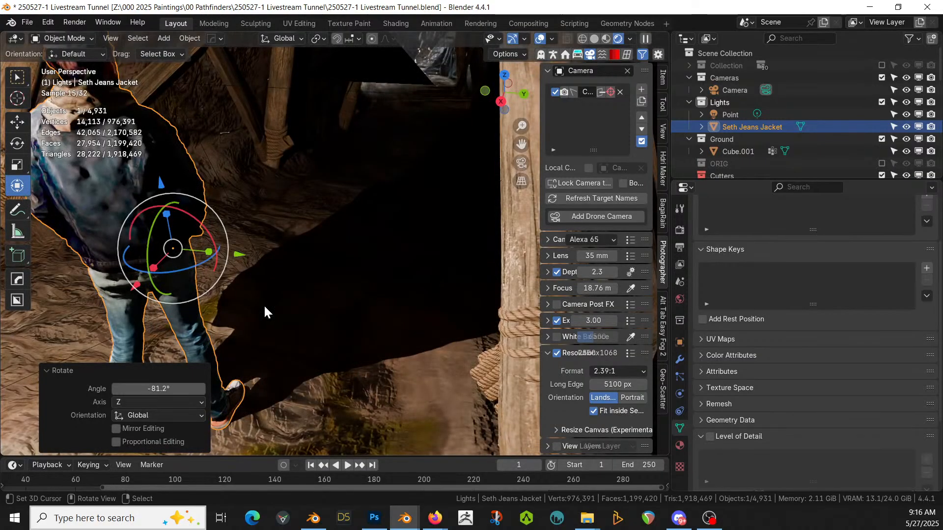
key("KP_0")
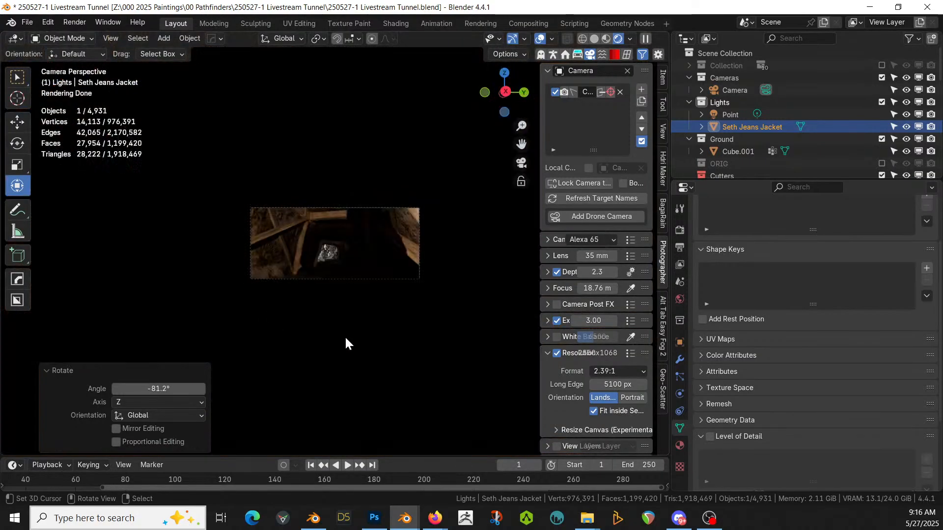
middle_click_drag(225, 240, 268, 297)
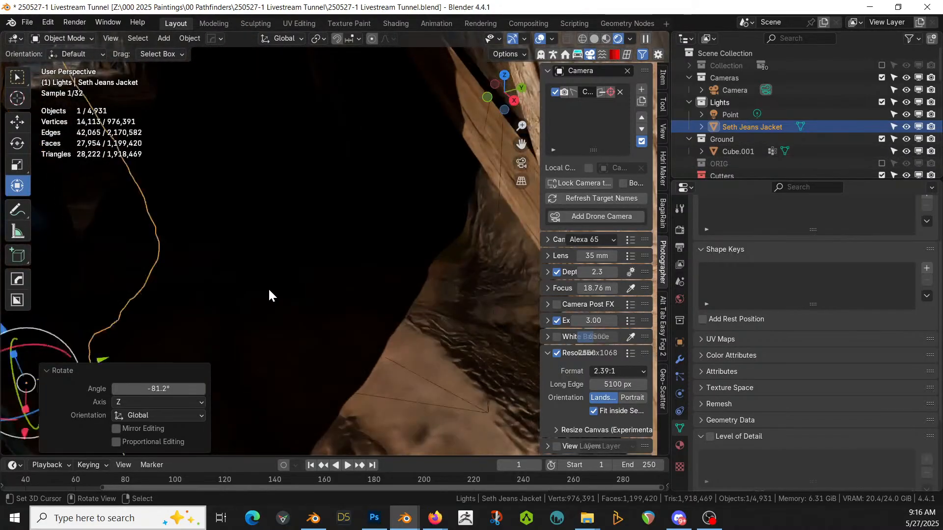
key("KP_Decimal")
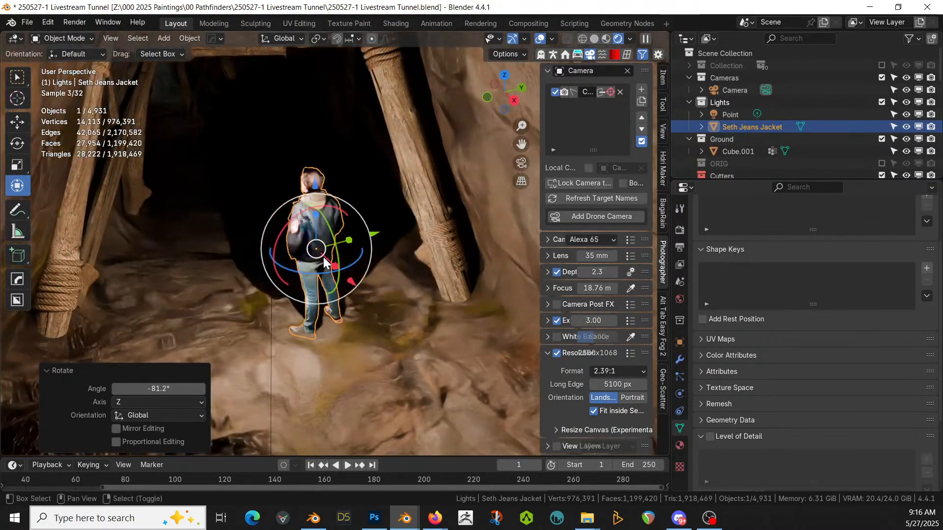
- Move the point light about -0.64 m along the global Y axis and return to the camera view
left_click(732, 114)
left_click_drag(363, 211, 292, 244)
key("KP_0")
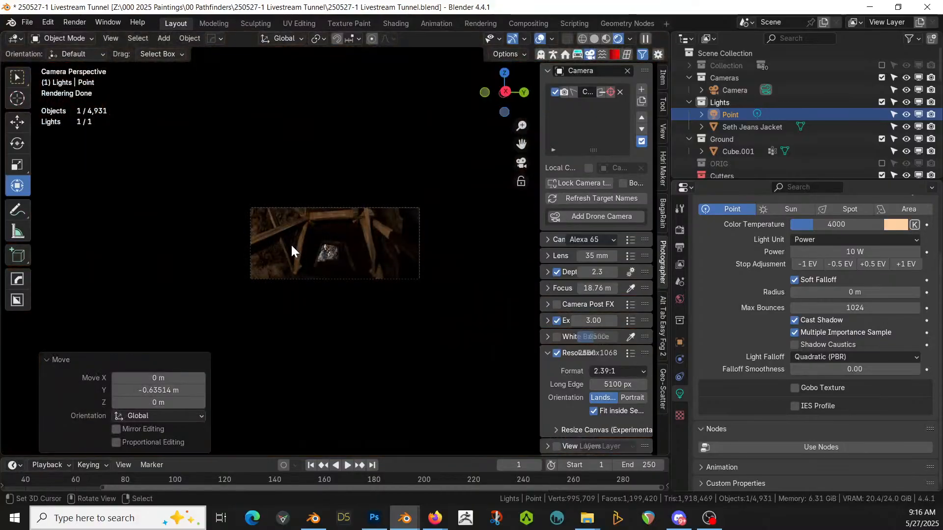
- Set the point light's power to 15 W and check the result in the camera view
scroll(291, 243, "up", 3)
left_click(853, 251)
type("15")
key("Return")
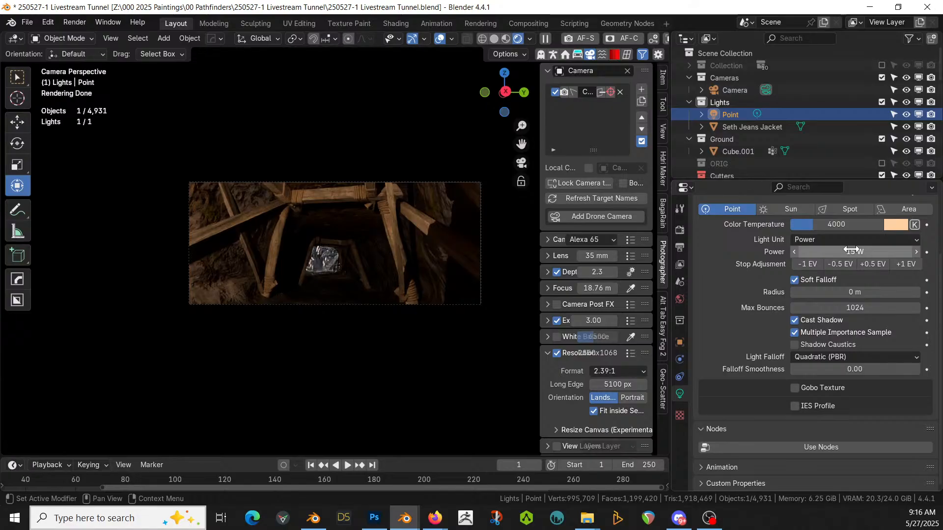
scroll(417, 284, "up", 1)
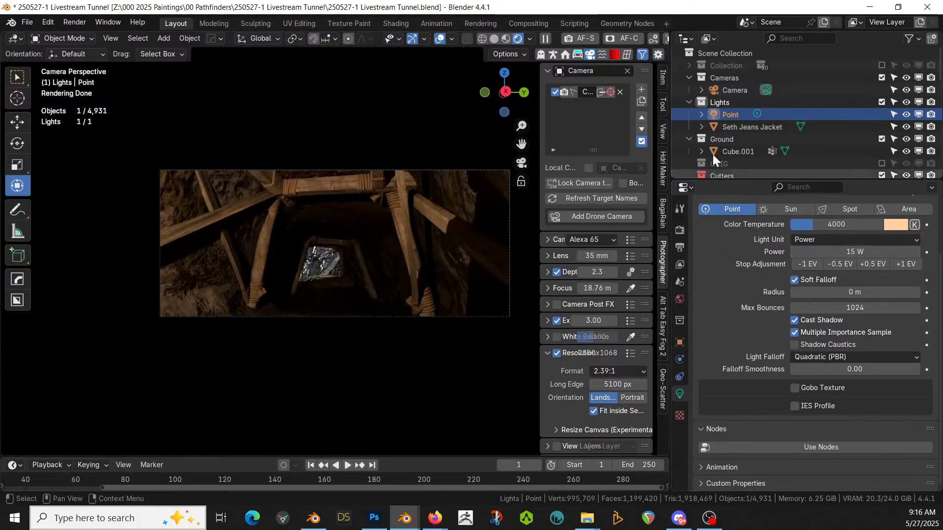
- Move the human character into the People collection and display the scene in solid shading
left_click(750, 124)
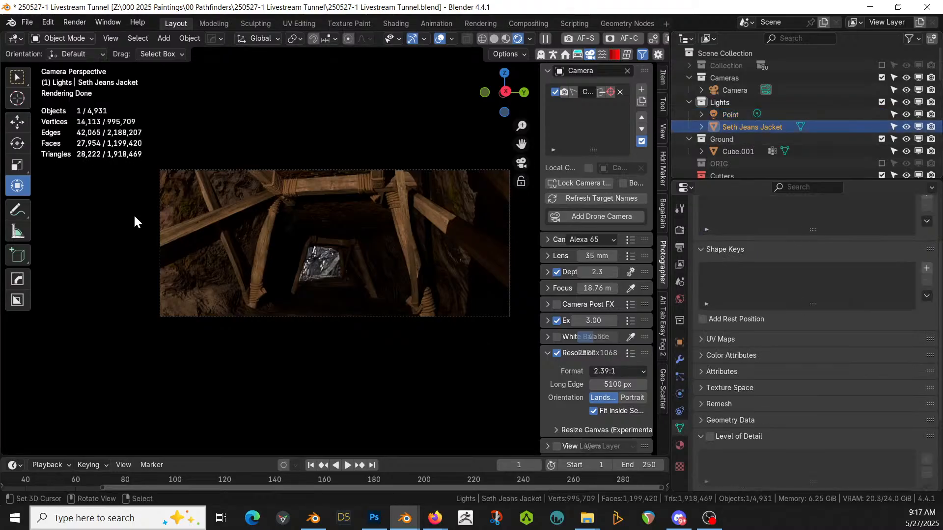
key("m")
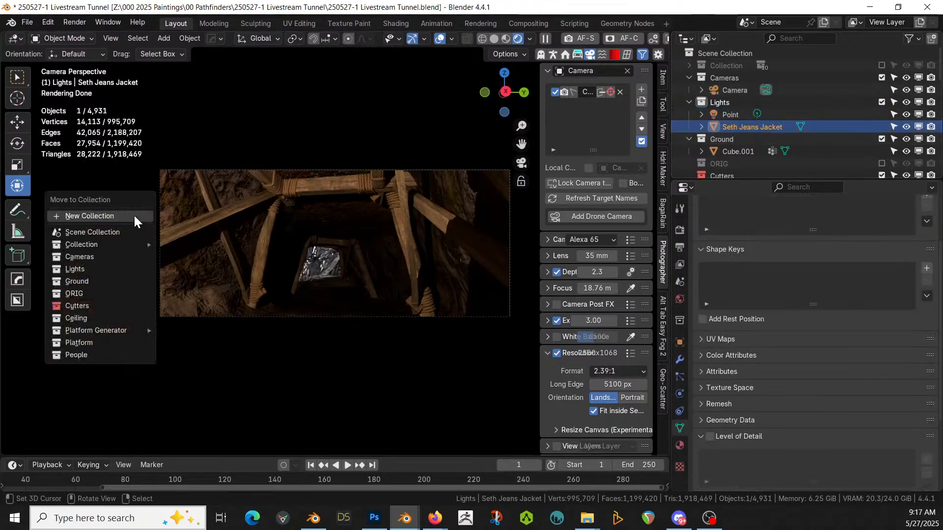
left_click(98, 354)
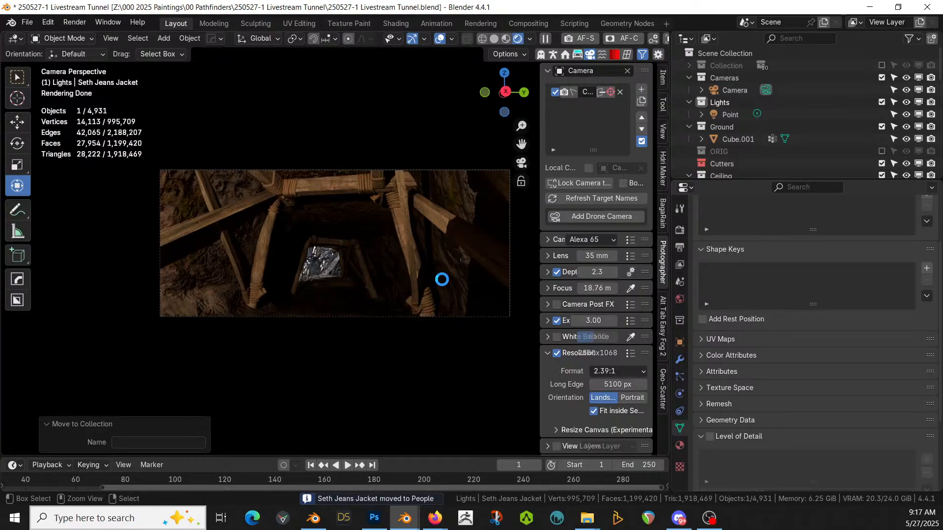
key("z")
left_click(442, 279)
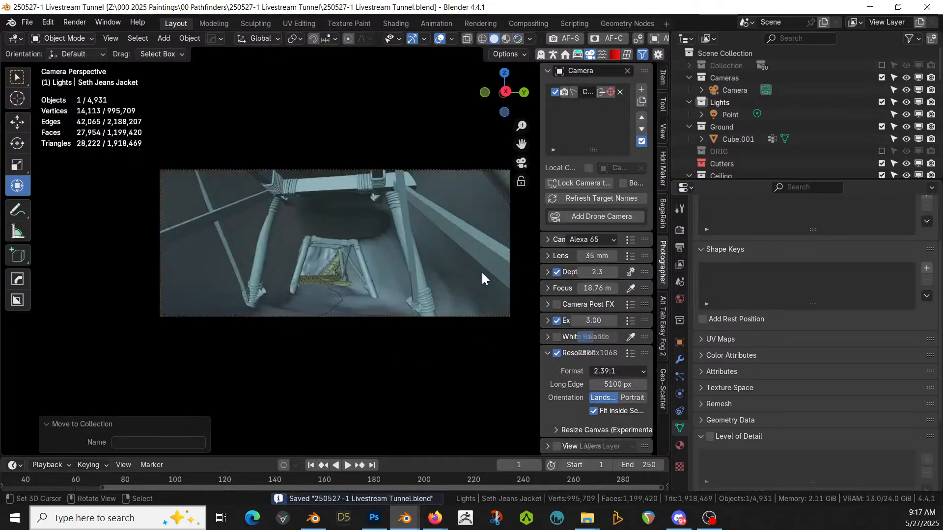
- Examine the wooden walkway, the tunnel mouth with its Bézier curve, and the tall scaffold platform
key("KP_Decimal")
middle_click_drag(382, 302, 311, 274)
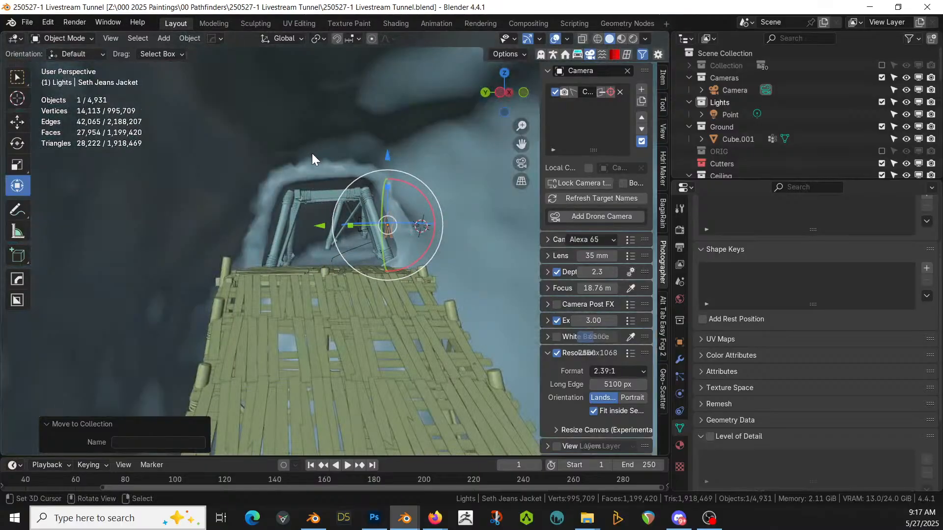
left_click(332, 254)
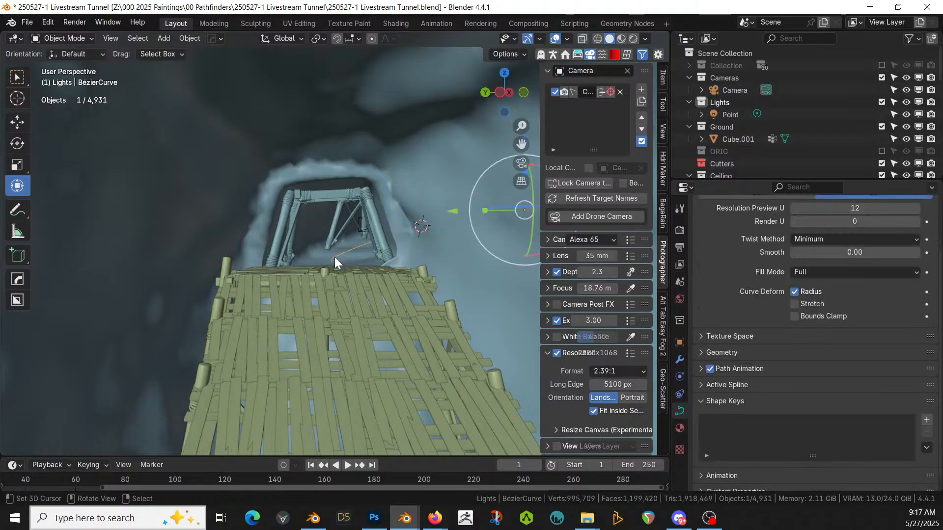
key("KP_Decimal")
middle_click_drag(334, 259, 354, 300)
scroll(446, 310, "up", 1)
scroll(353, 301, "up", 8)
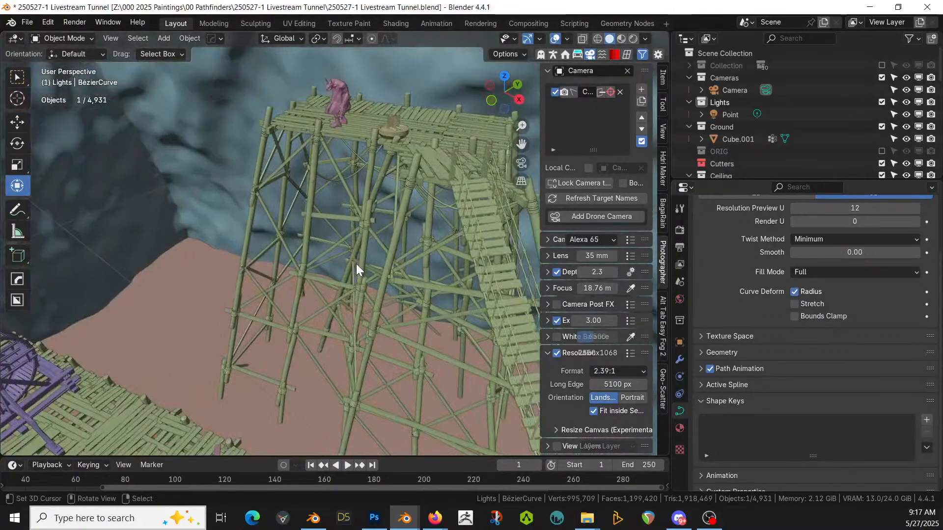
- Lower the creature's armature on the tall scaffold platform by about 0.143 m along the global Z axis
scroll(355, 263, "up", 4)
middle_click_drag(346, 227, 302, 405)
scroll(352, 334, "up", 2)
scroll(314, 397, "up", 4)
middle_click_drag(467, 302, 353, 399, "shift")
left_click(361, 267)
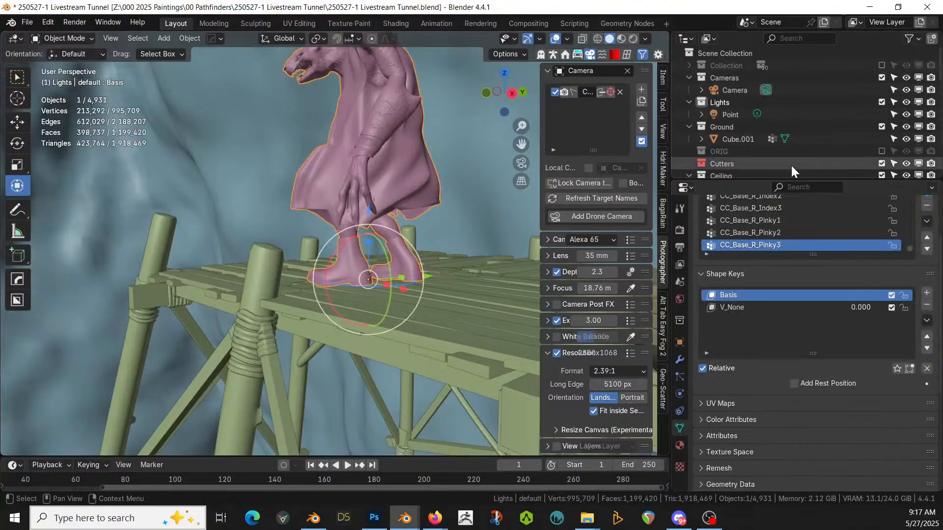
scroll(790, 165, "down", 5)
left_click(737, 128)
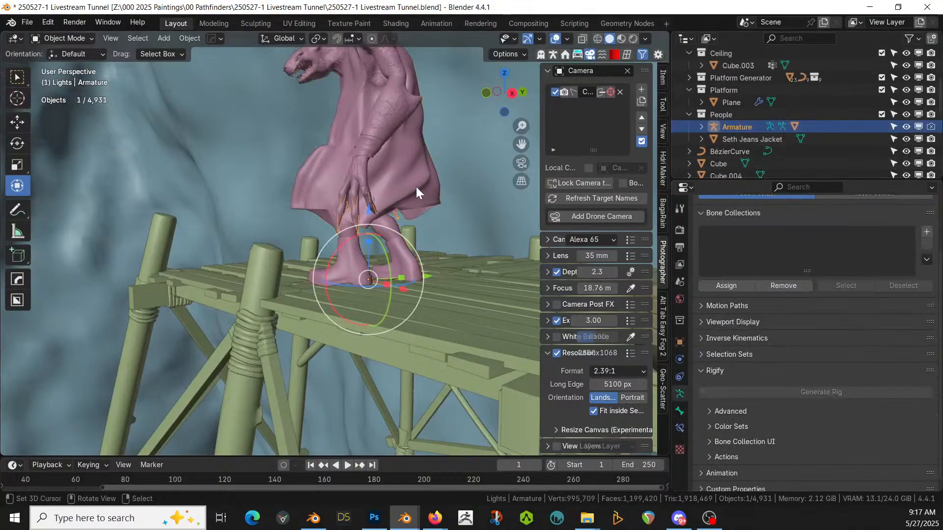
key("g")
key("z")
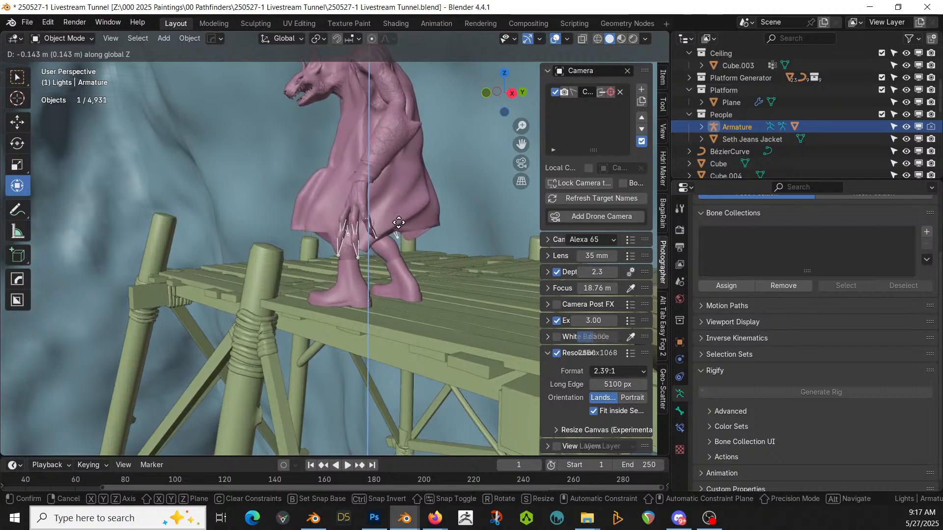
left_click(398, 222)
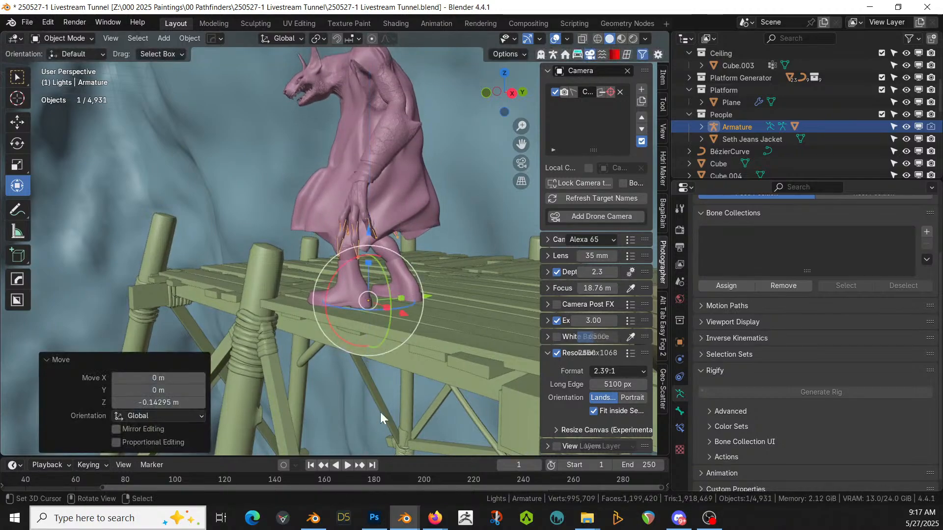
- Rotate the creature's armature about 24.4° around the global Z axis and save the file
scroll(449, 346, "down", 5)
mouse_move(449, 346)
middle_mouse_down()
mouse_move(474, 331)
mouse_move(465, 353)
middle_mouse_up()
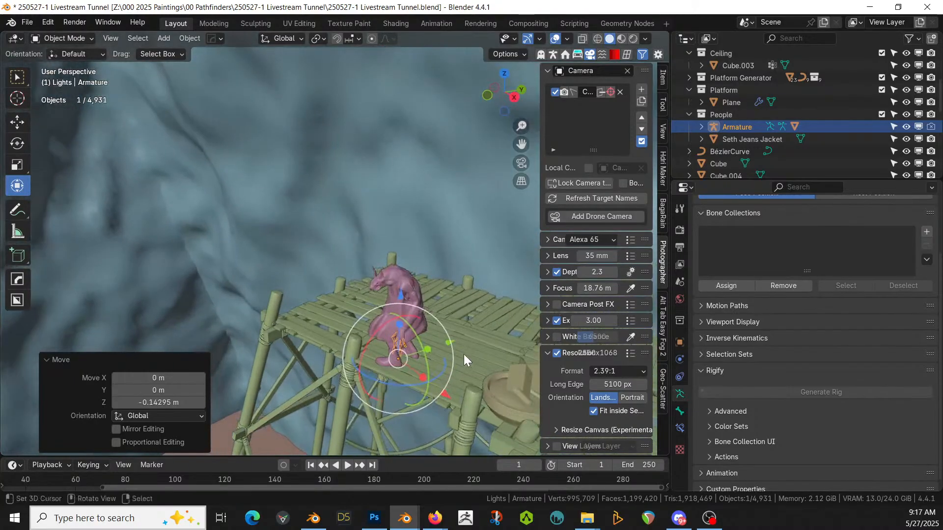
key("r")
key("z")
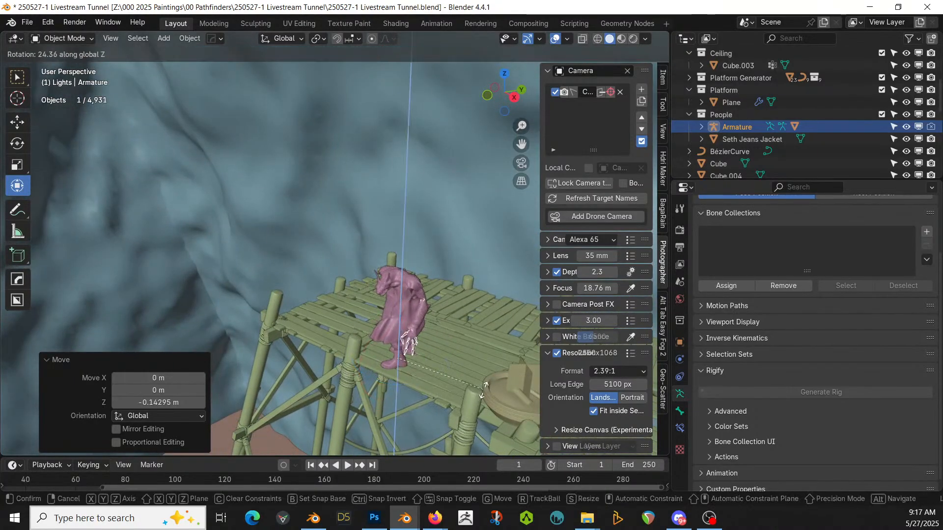
left_click(483, 390)
scroll(483, 390, "down", 3)
key("ctrl+s")
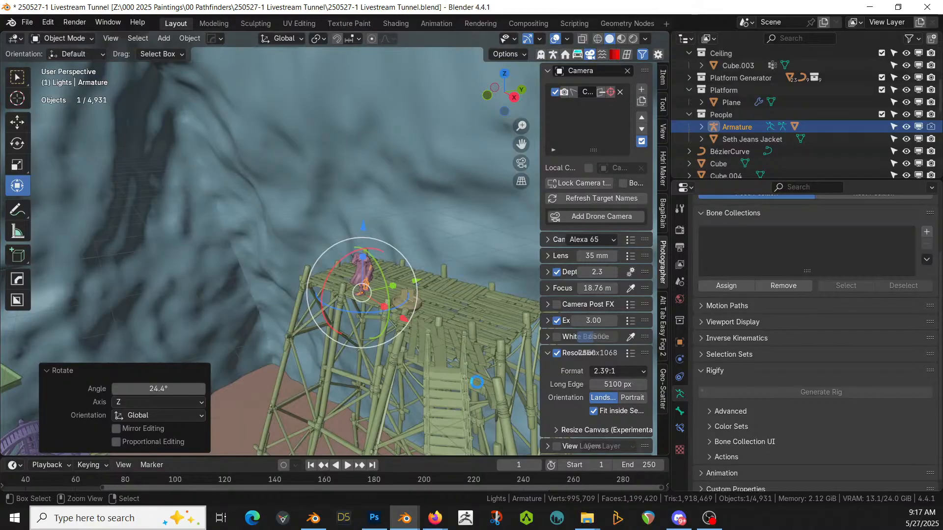
- Examine the hanging load above the wooden wheel mechanism on the platform
key("KP_Decimal")
middle_click_drag(452, 387, 458, 293)
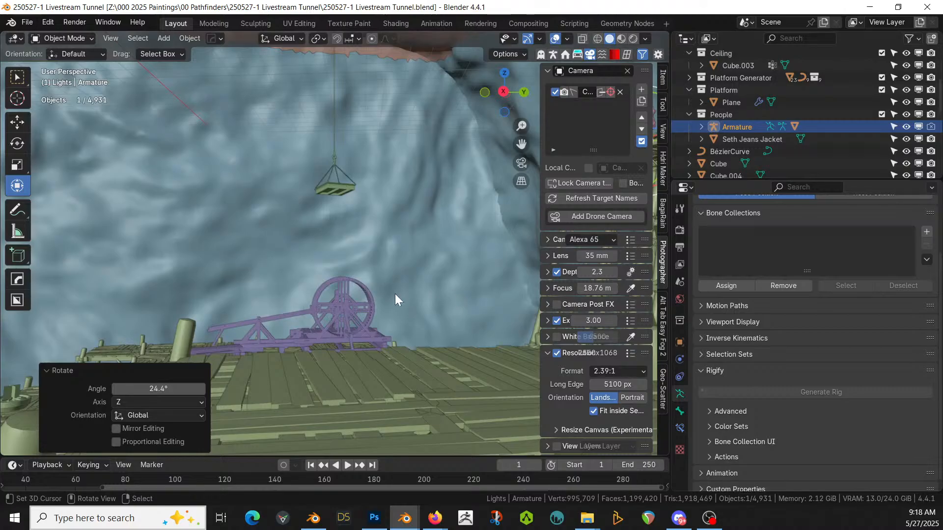
middle_click_drag(393, 294, 379, 334)
scroll(379, 333, "up", 3)
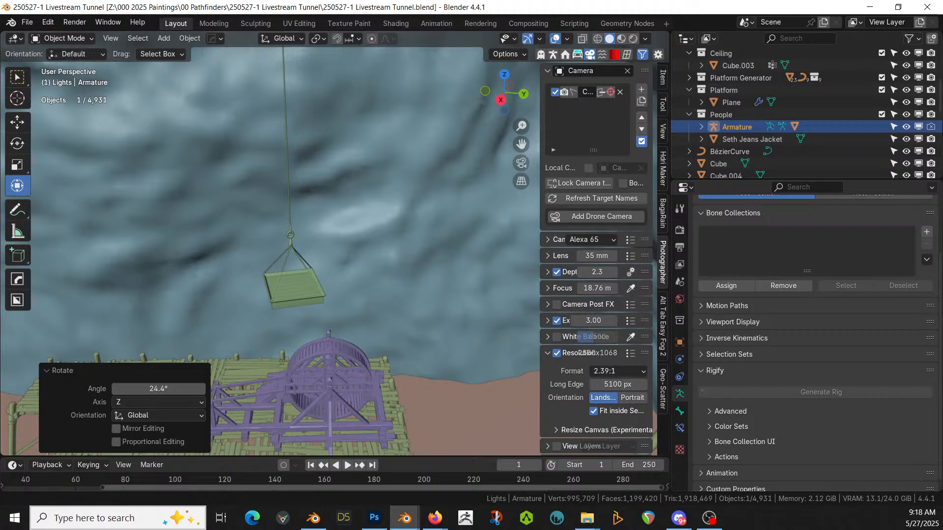